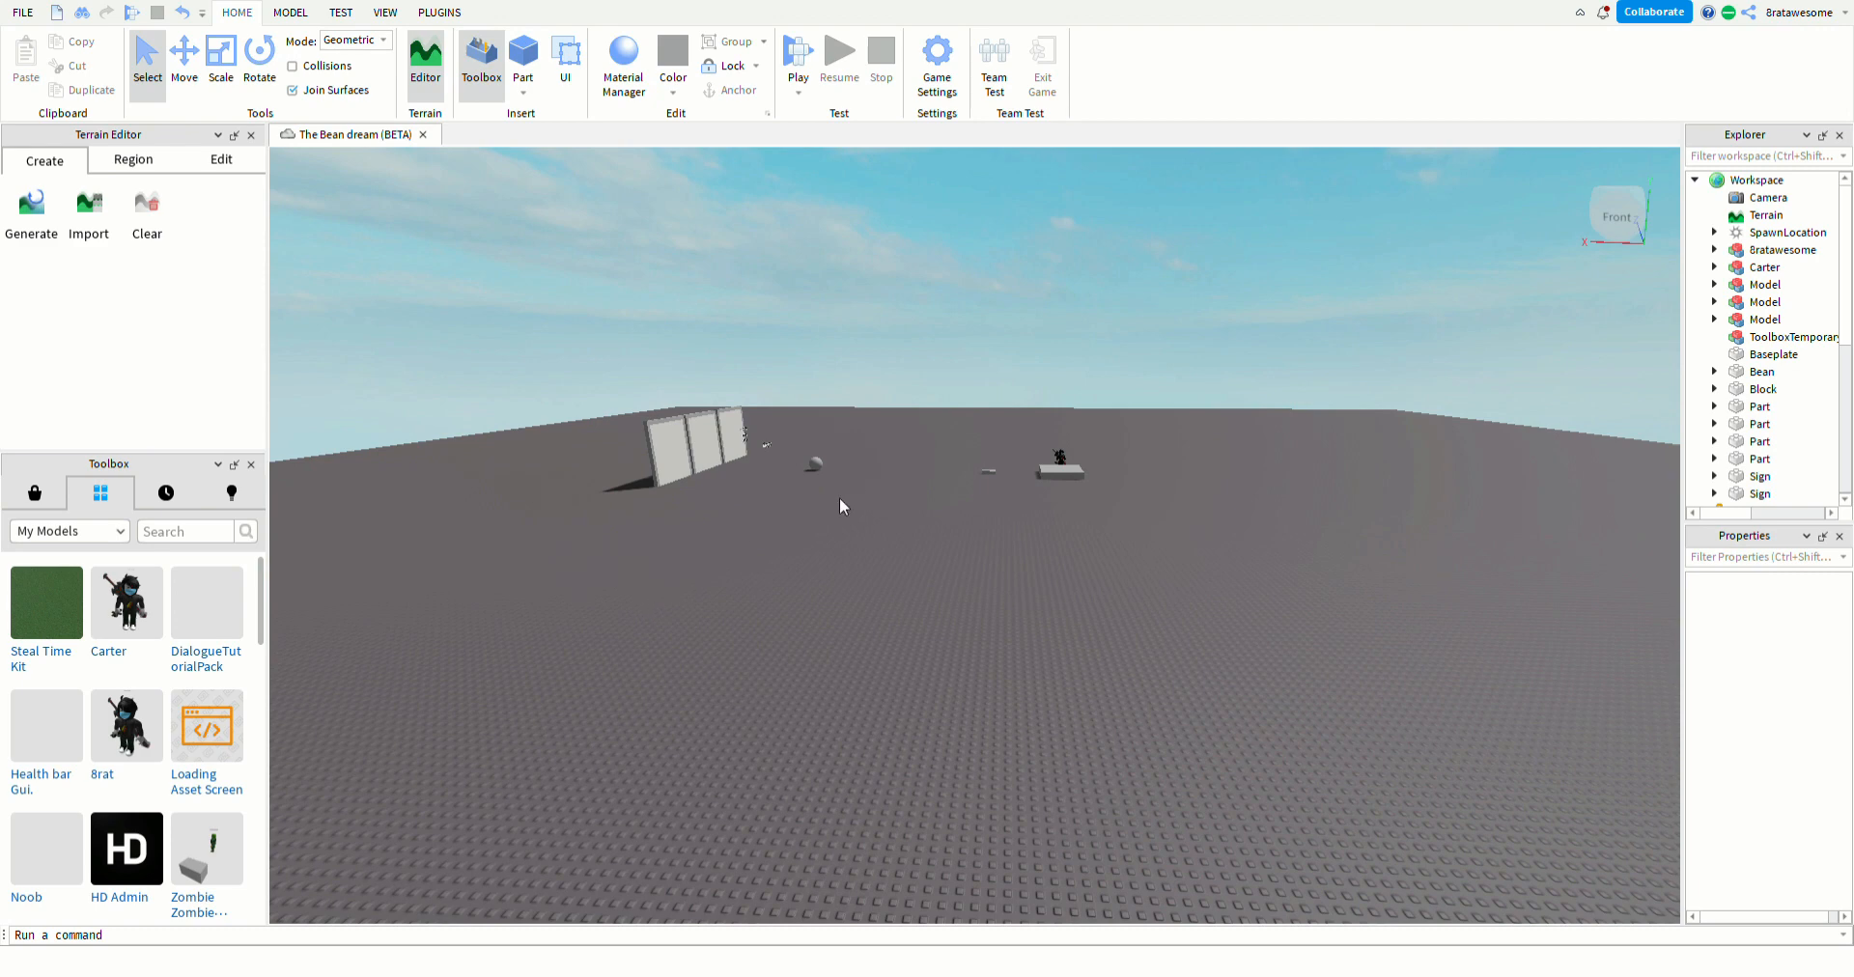
- Insert a block part on an empty area of the baseplate and move it closer to the foreground
key("a")
key("w")
right_click_drag(826, 518, 800, 516)
key("d")
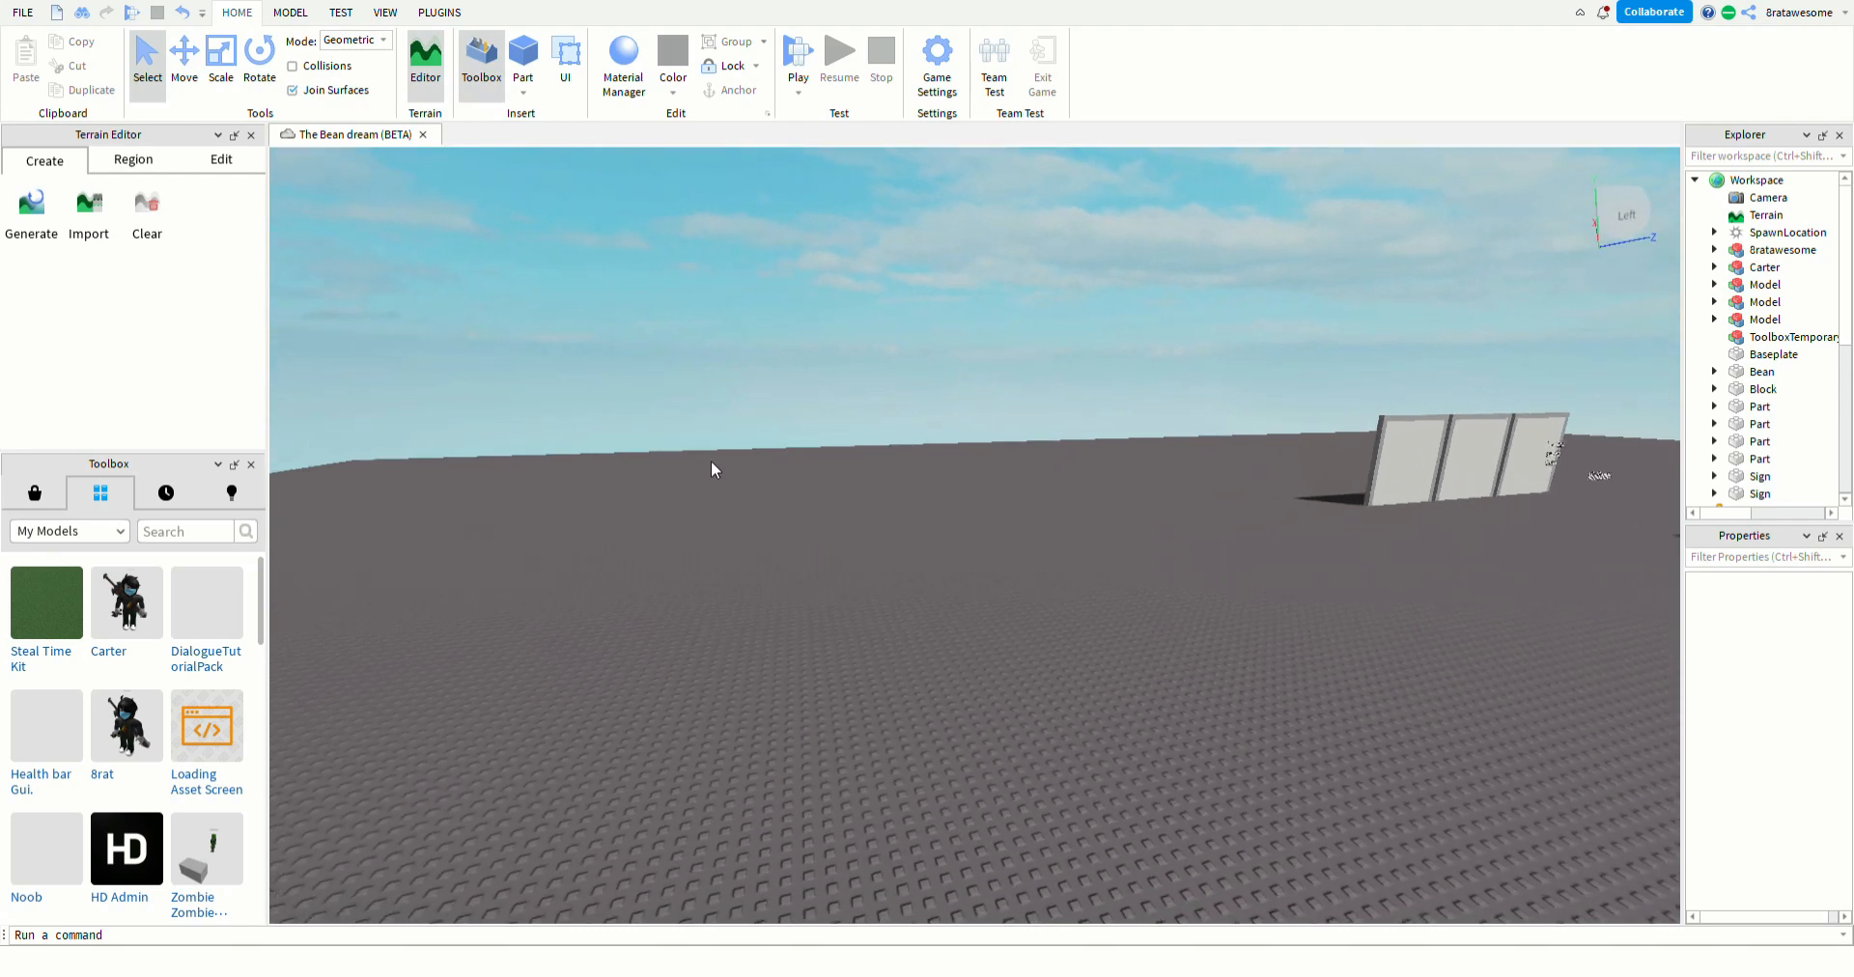
key("a")
key("w")
right_click_drag(685, 488, 686, 489)
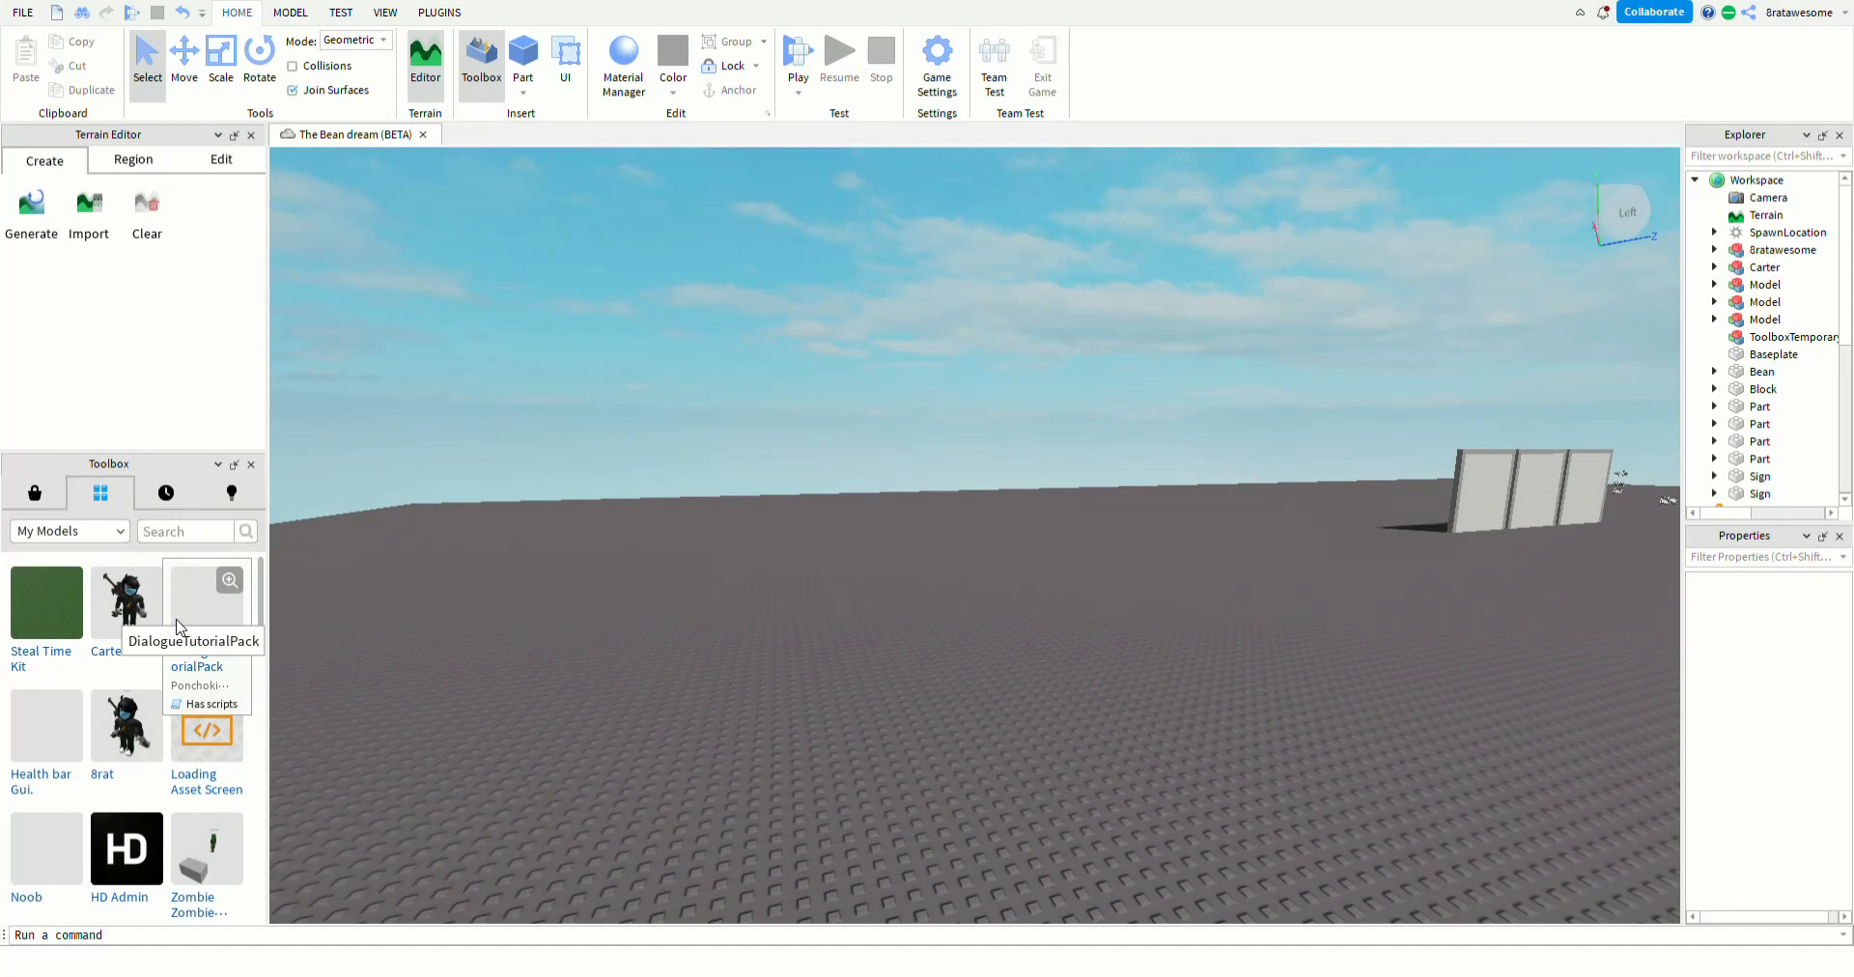
key("s")
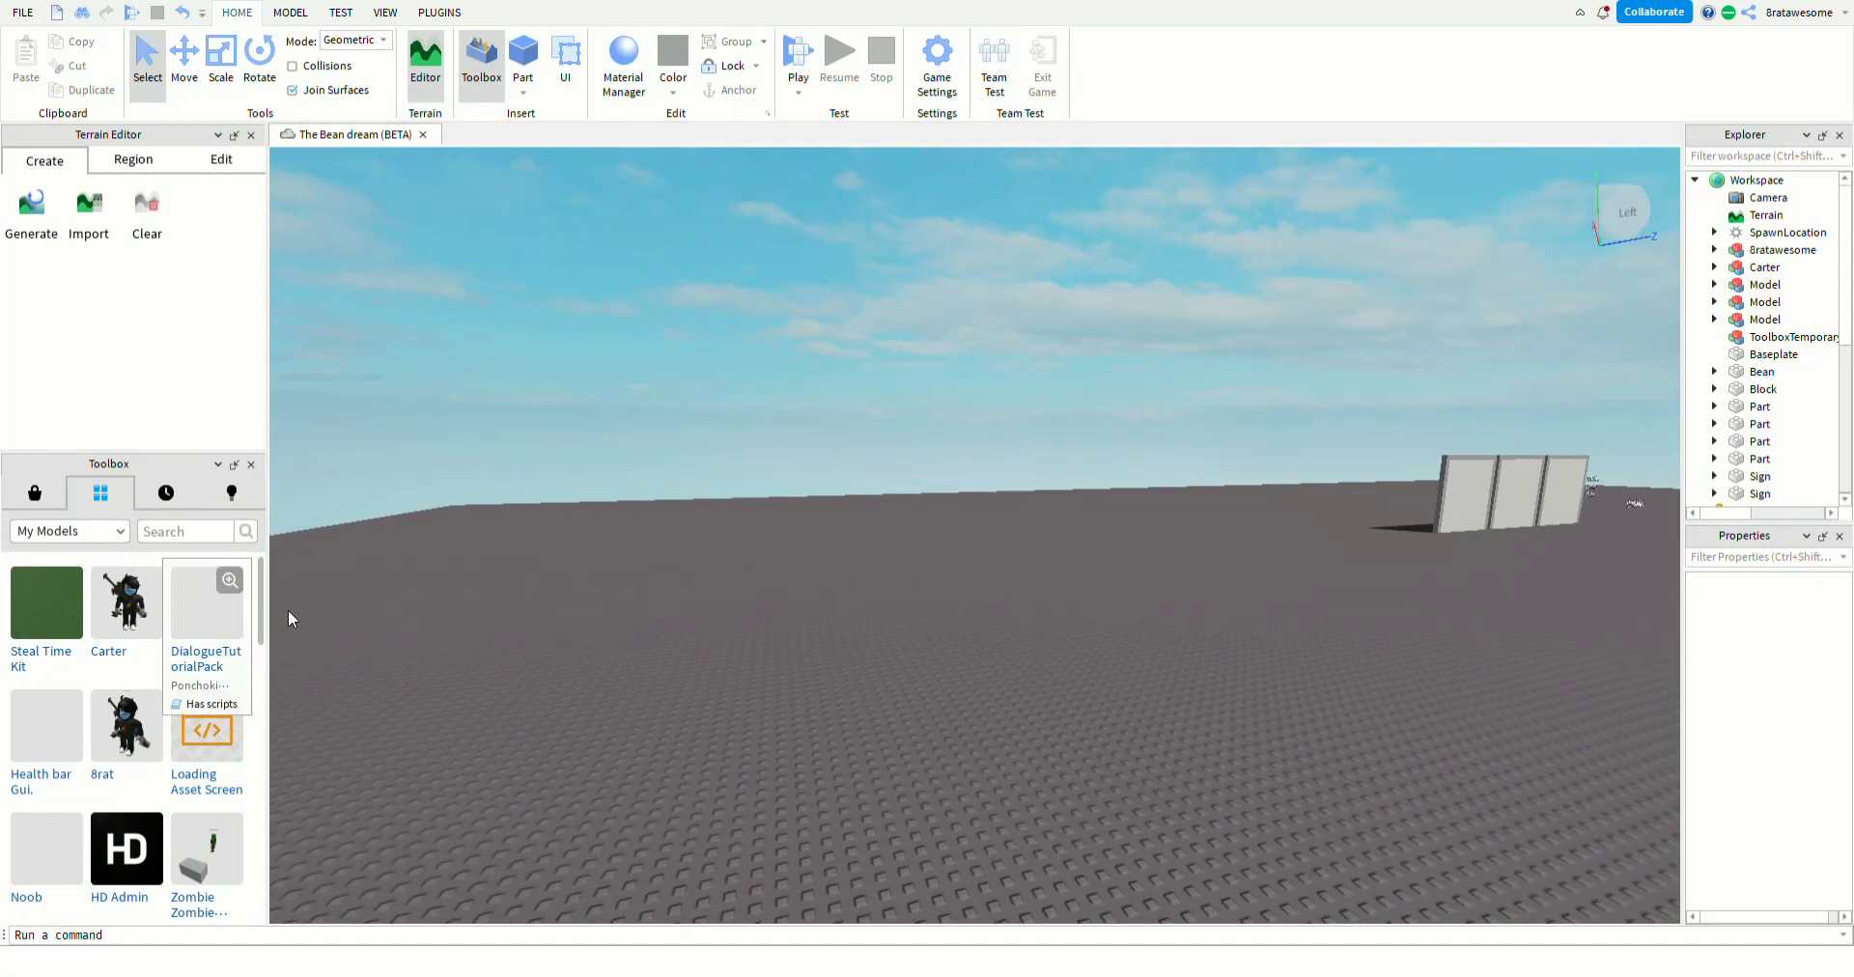
key("a")
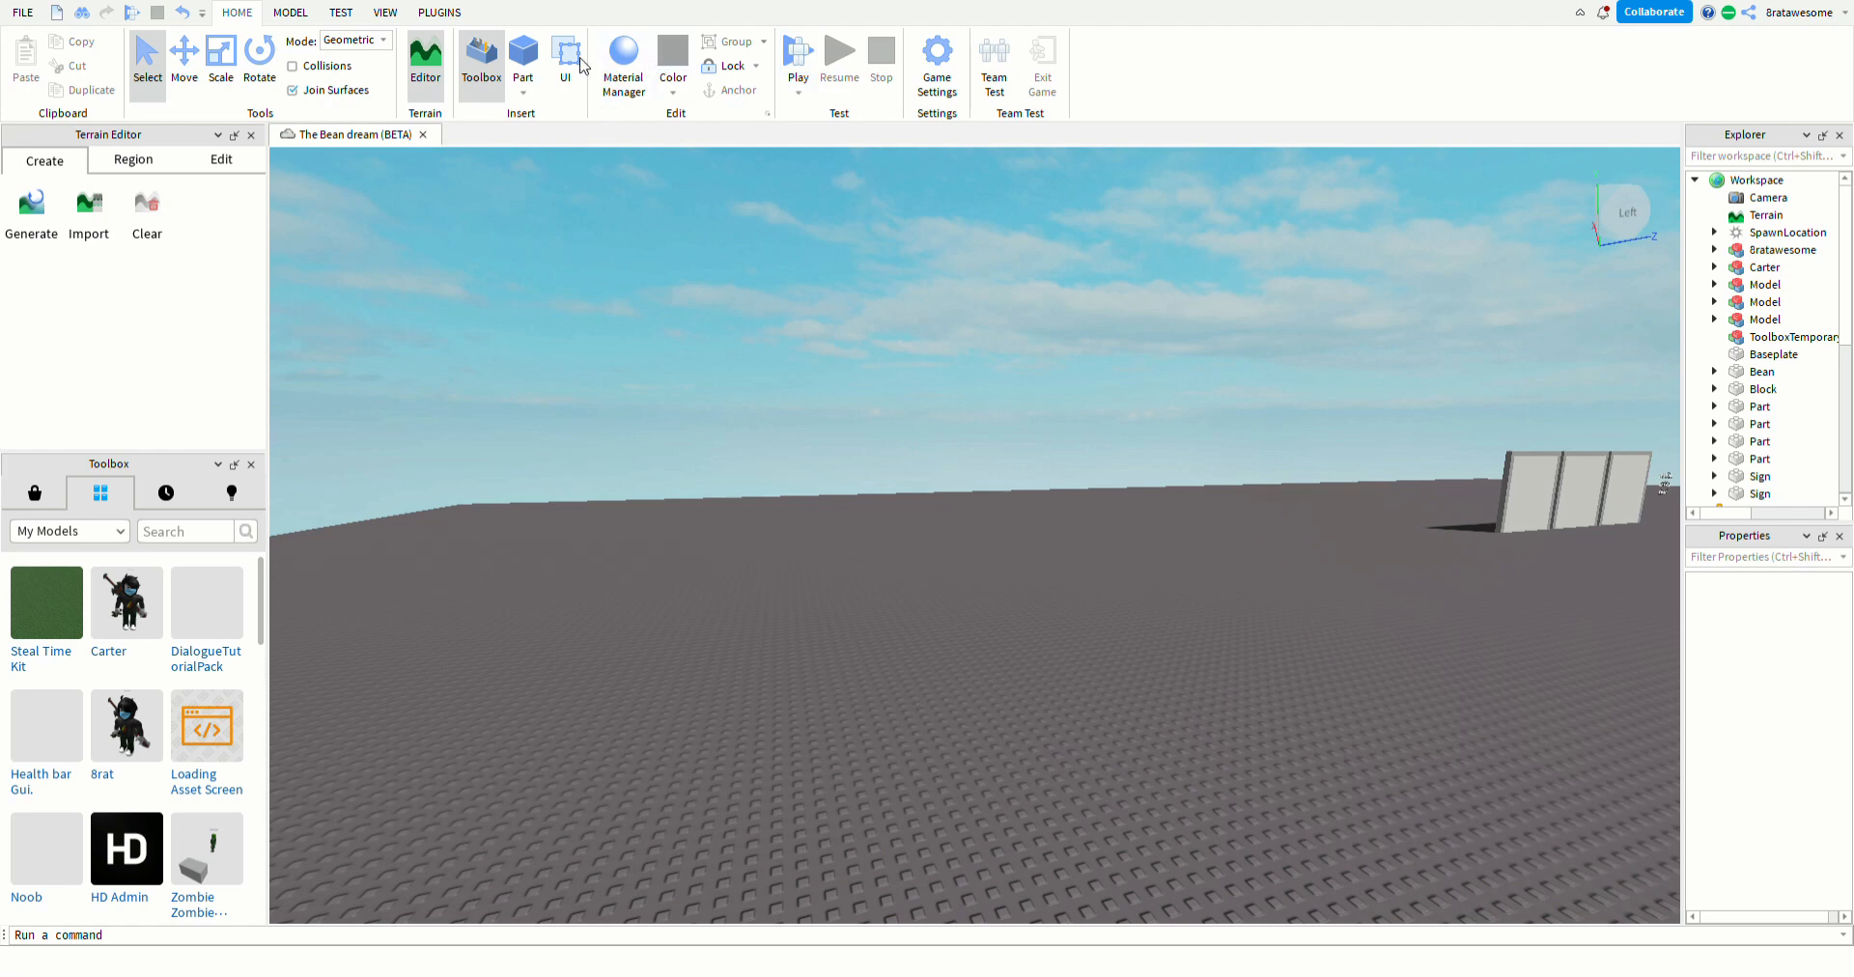
left_click(524, 58)
left_click(970, 537)
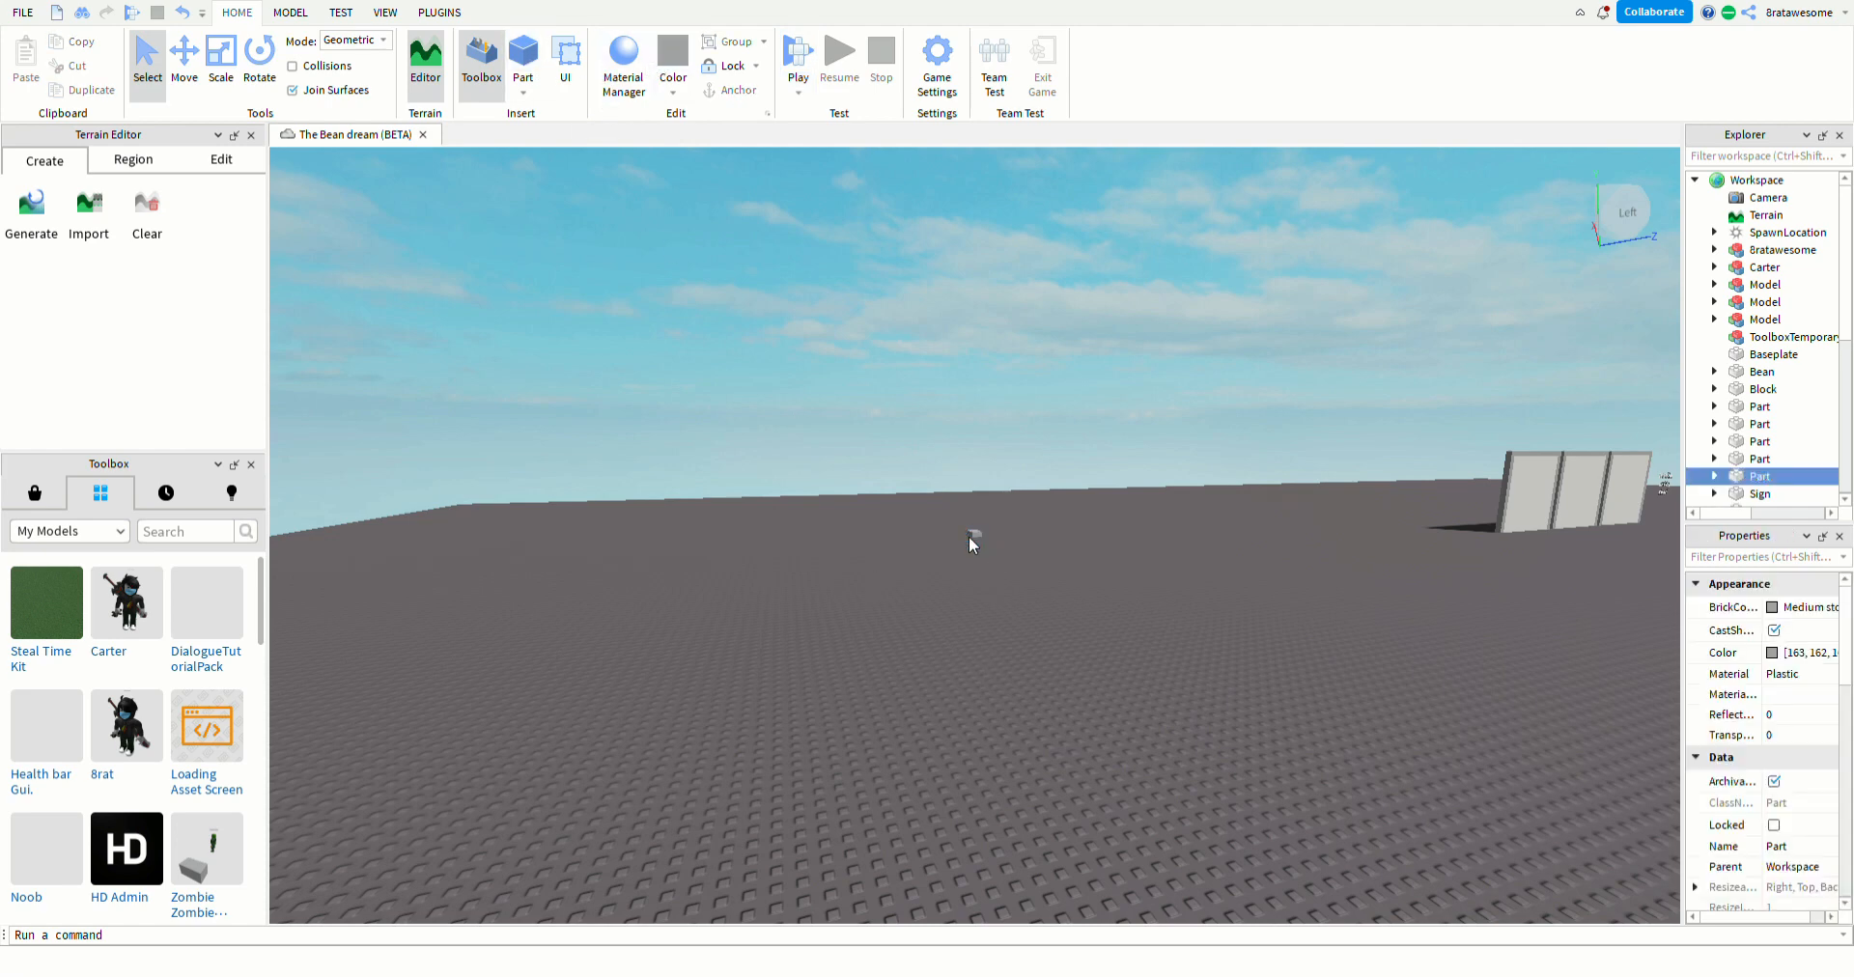
left_click_drag(974, 531, 844, 770)
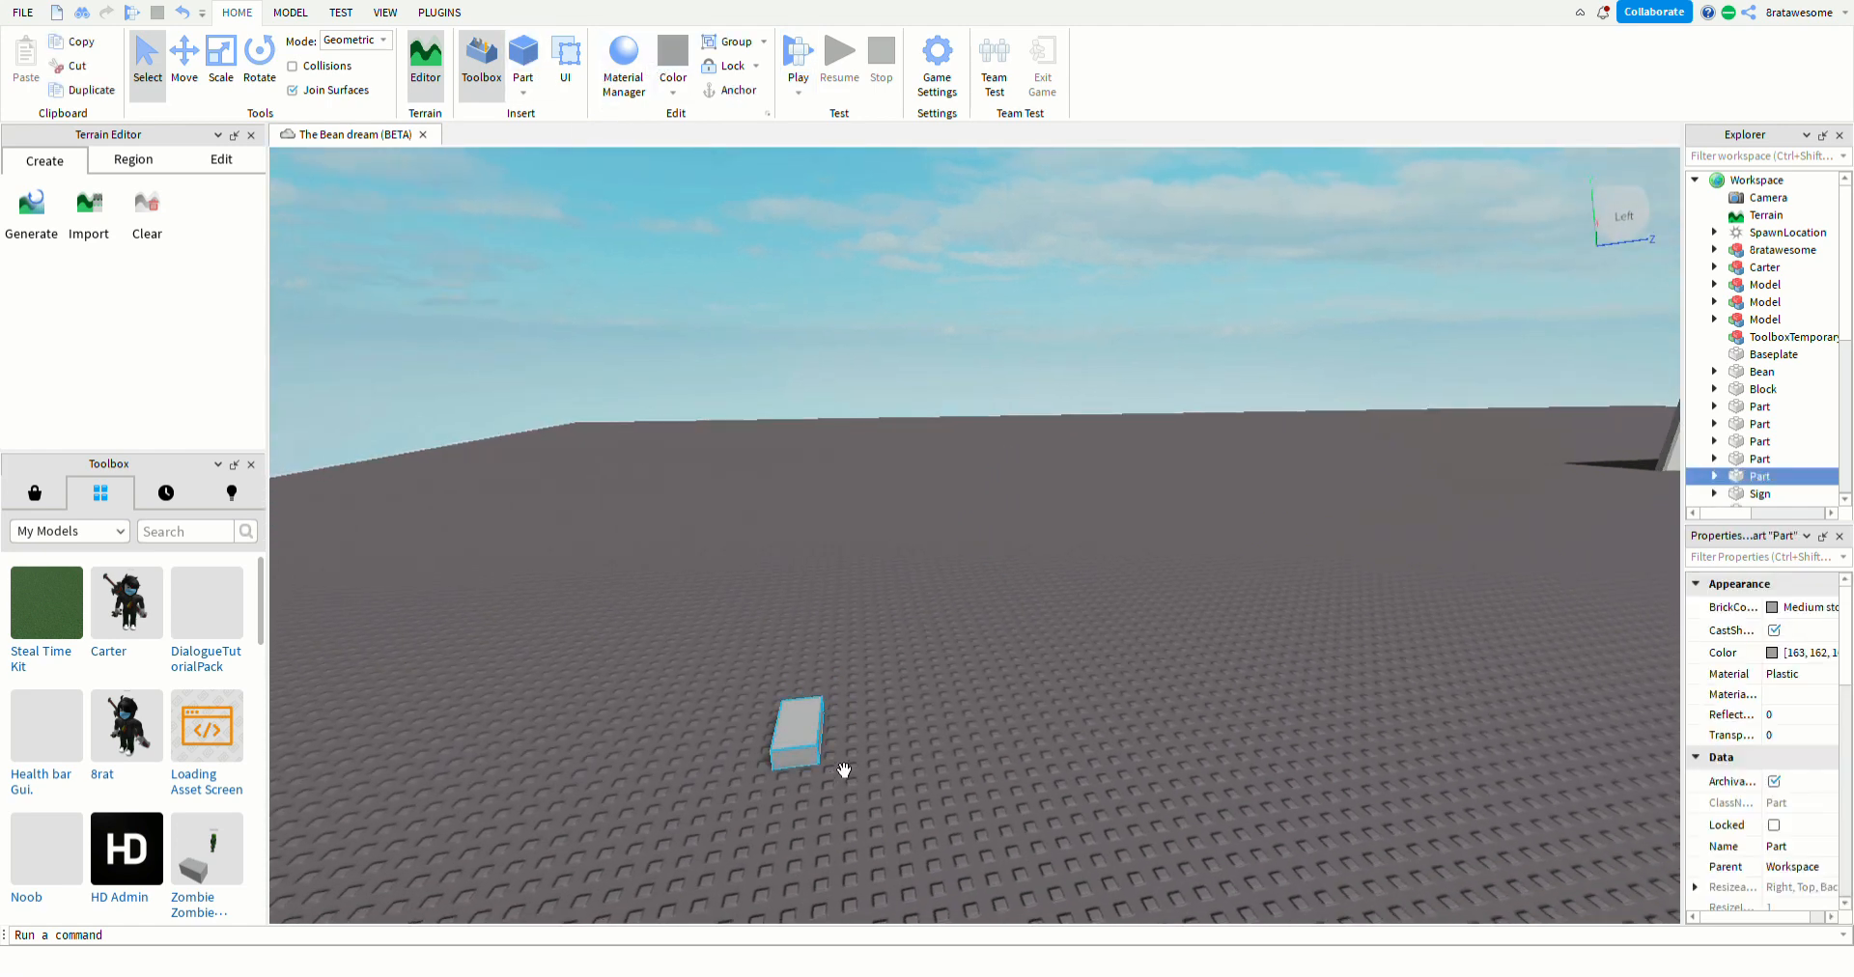
right_click_drag(888, 701, 918, 732)
left_click_drag(868, 698, 861, 701)
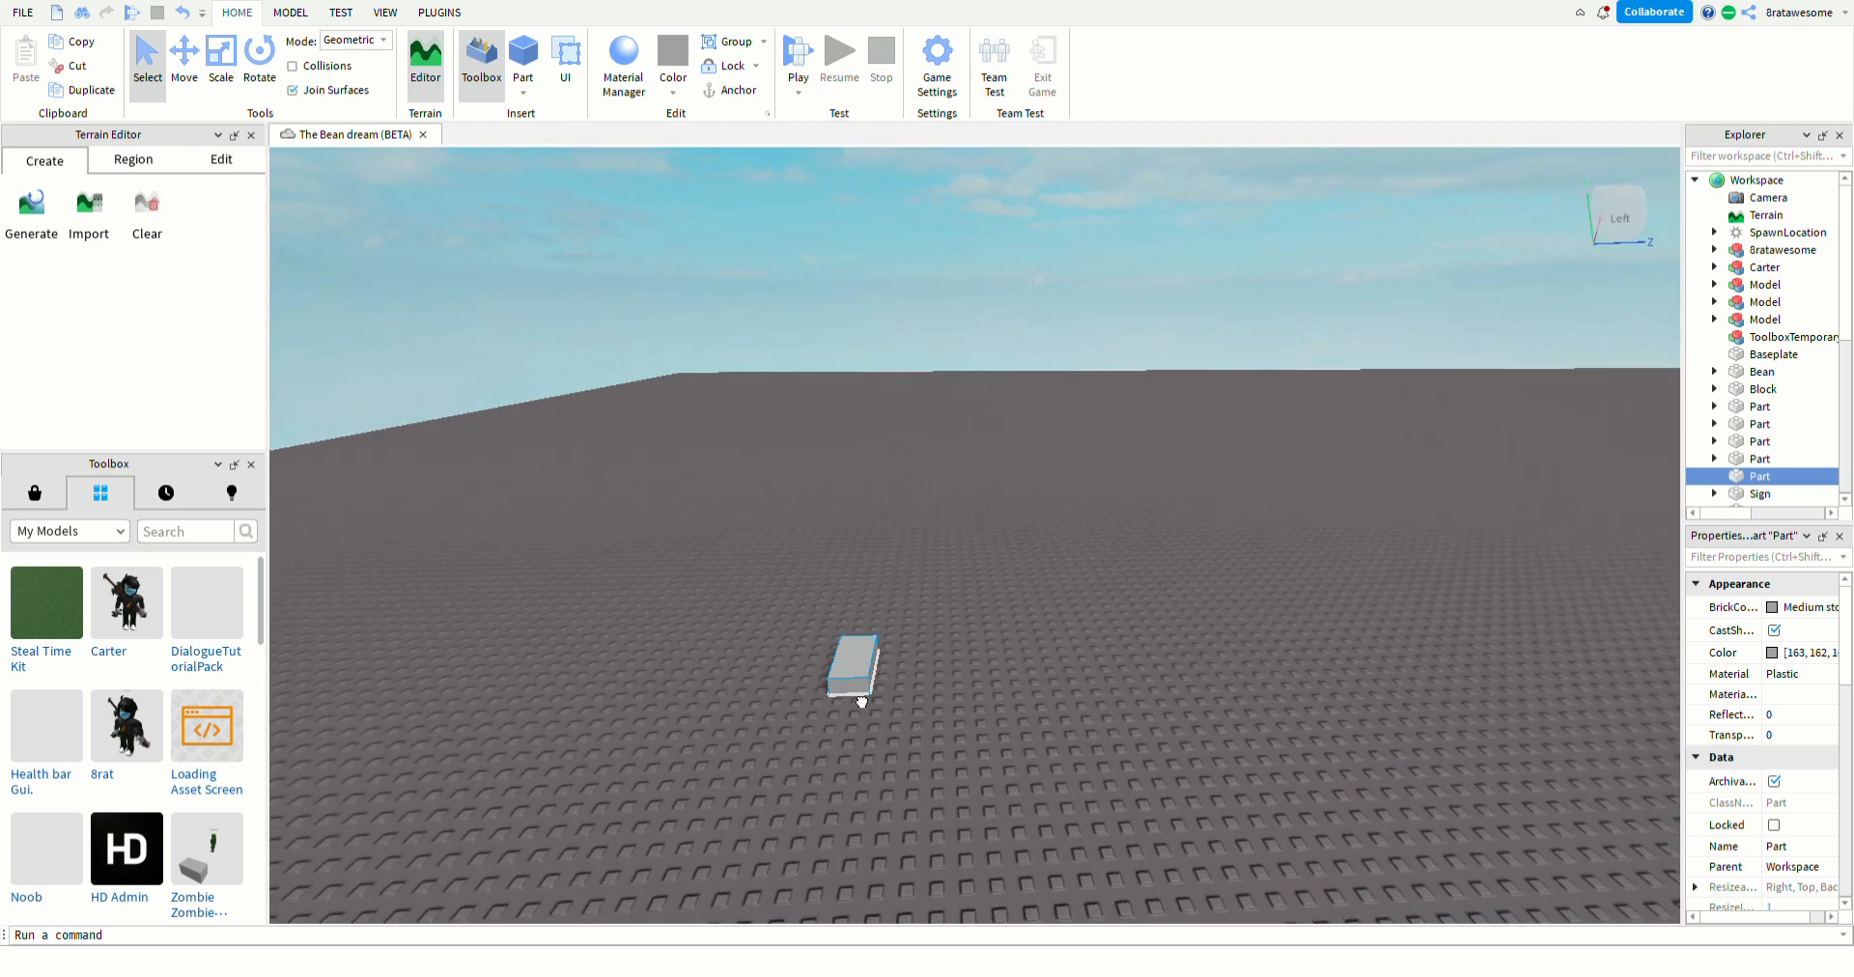
- Scale the new part down along its length into a compact block
left_click(221, 54)
left_click_drag(874, 744, 861, 686)
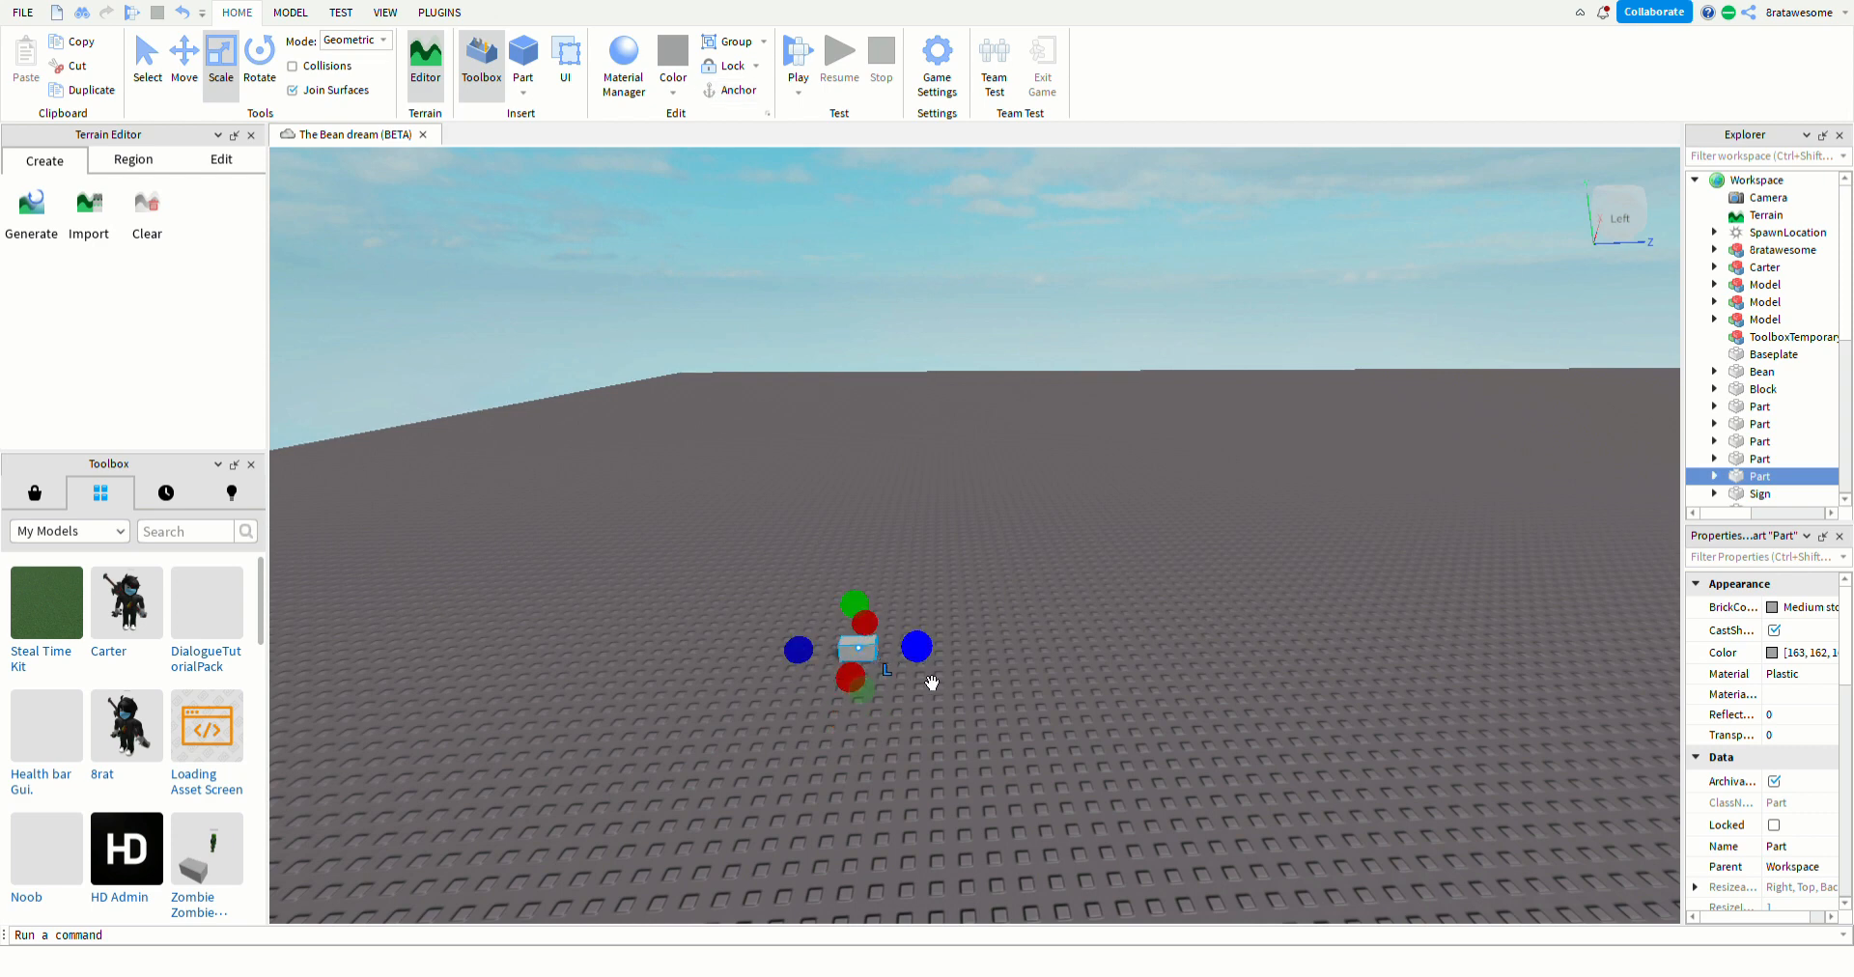
key("d")
right_click_drag(930, 680, 909, 669)
left_click_drag(877, 678, 920, 672)
key("a")
right_click_drag(1022, 787, 1059, 824)
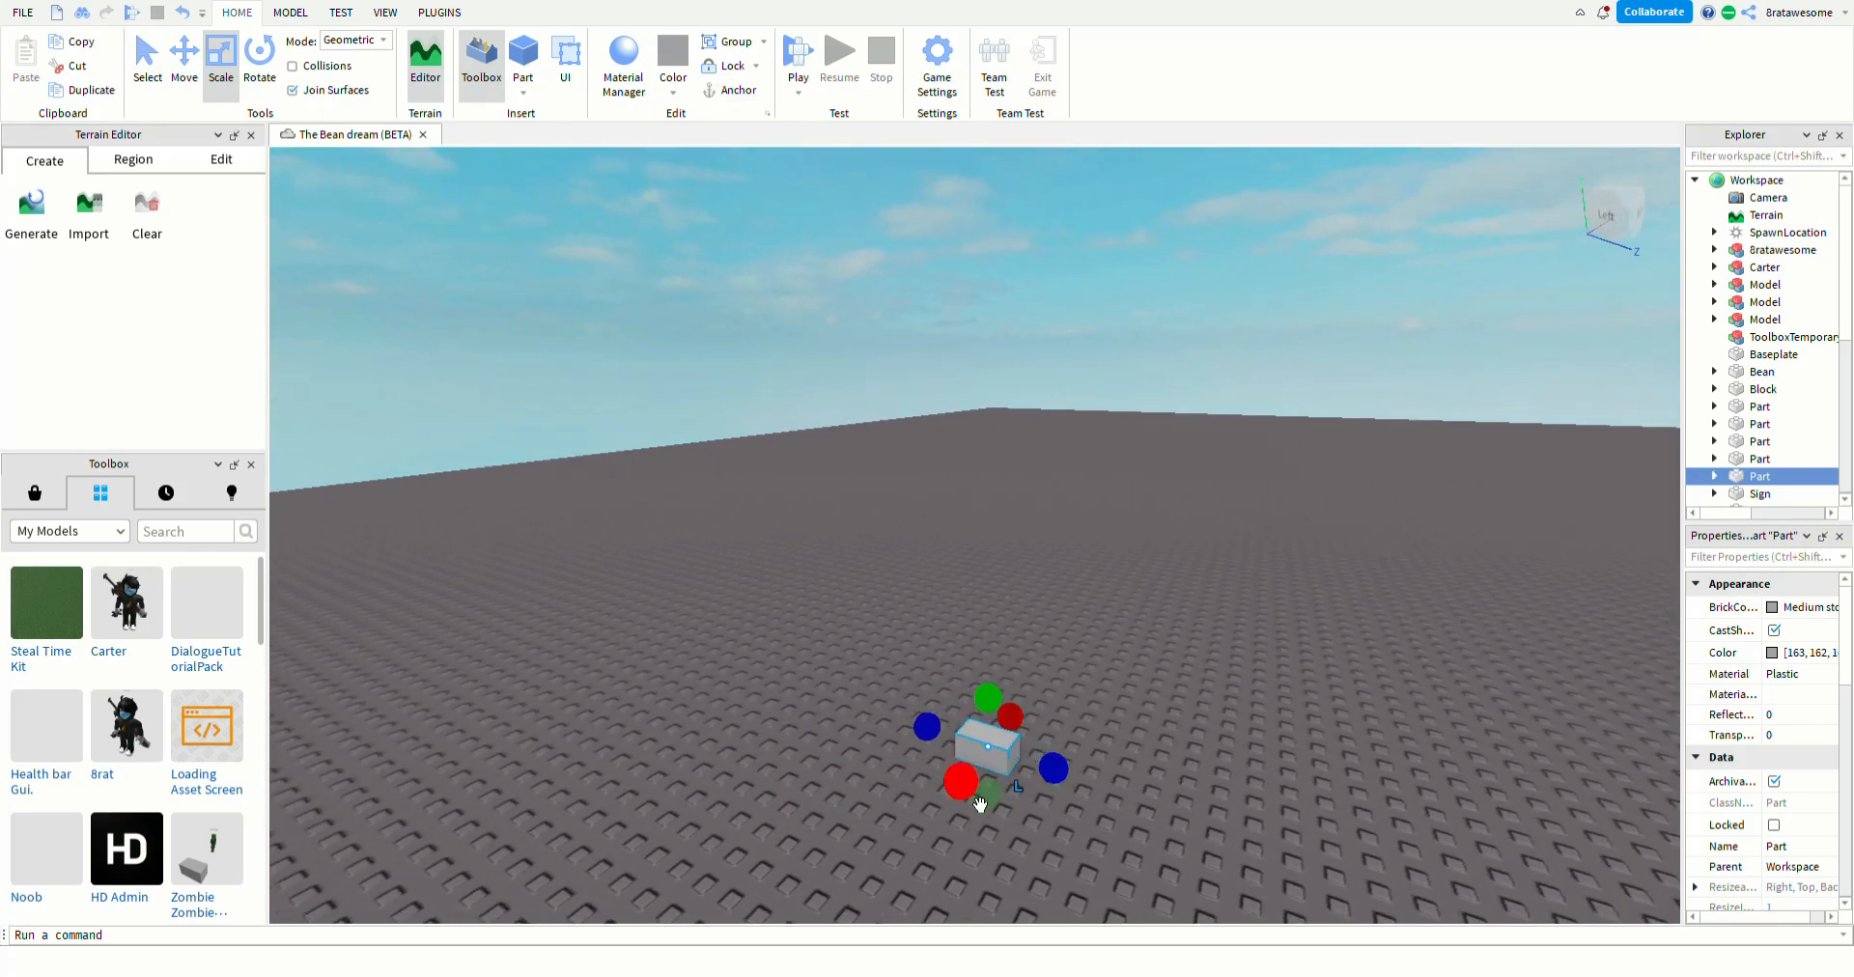
- Stretch the block upward into a tall post and narrow its width
left_click_drag(988, 697, 1050, 361)
right_click_drag(1062, 371, 1005, 500)
key("a")
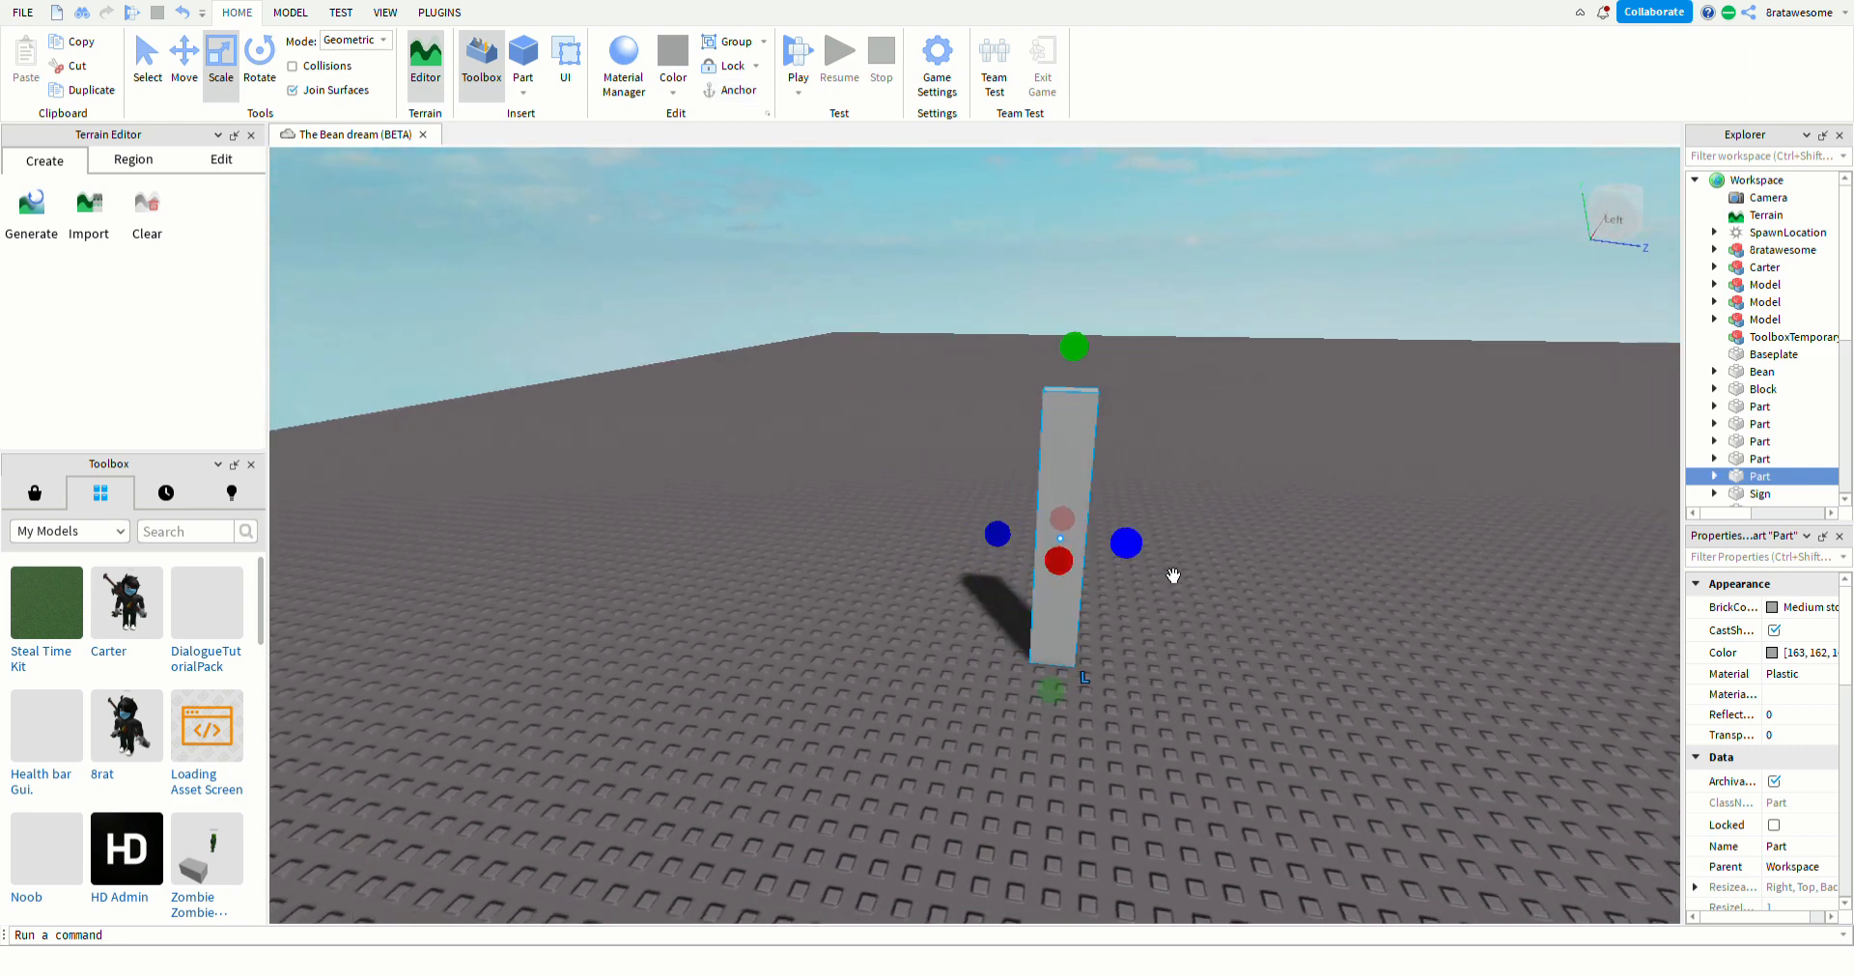
left_click_drag(1173, 575, 1125, 541)
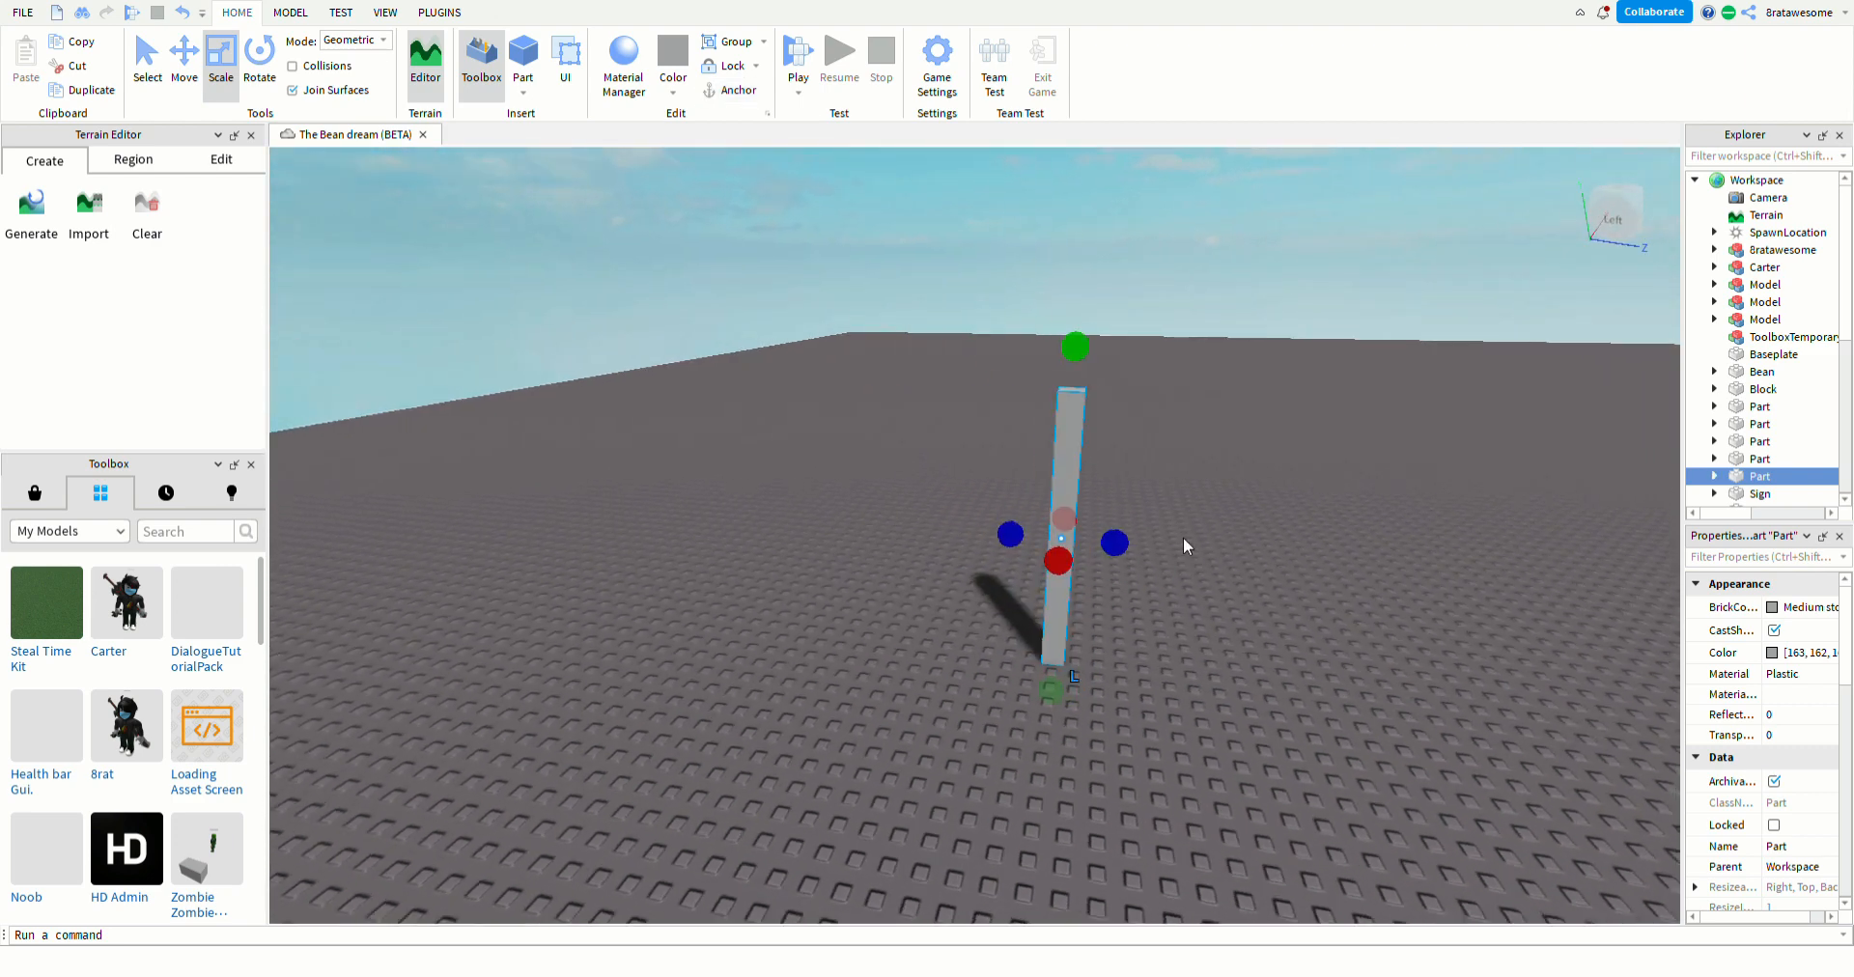
key("d")
right_click_drag(1184, 538, 1209, 670)
key("a")
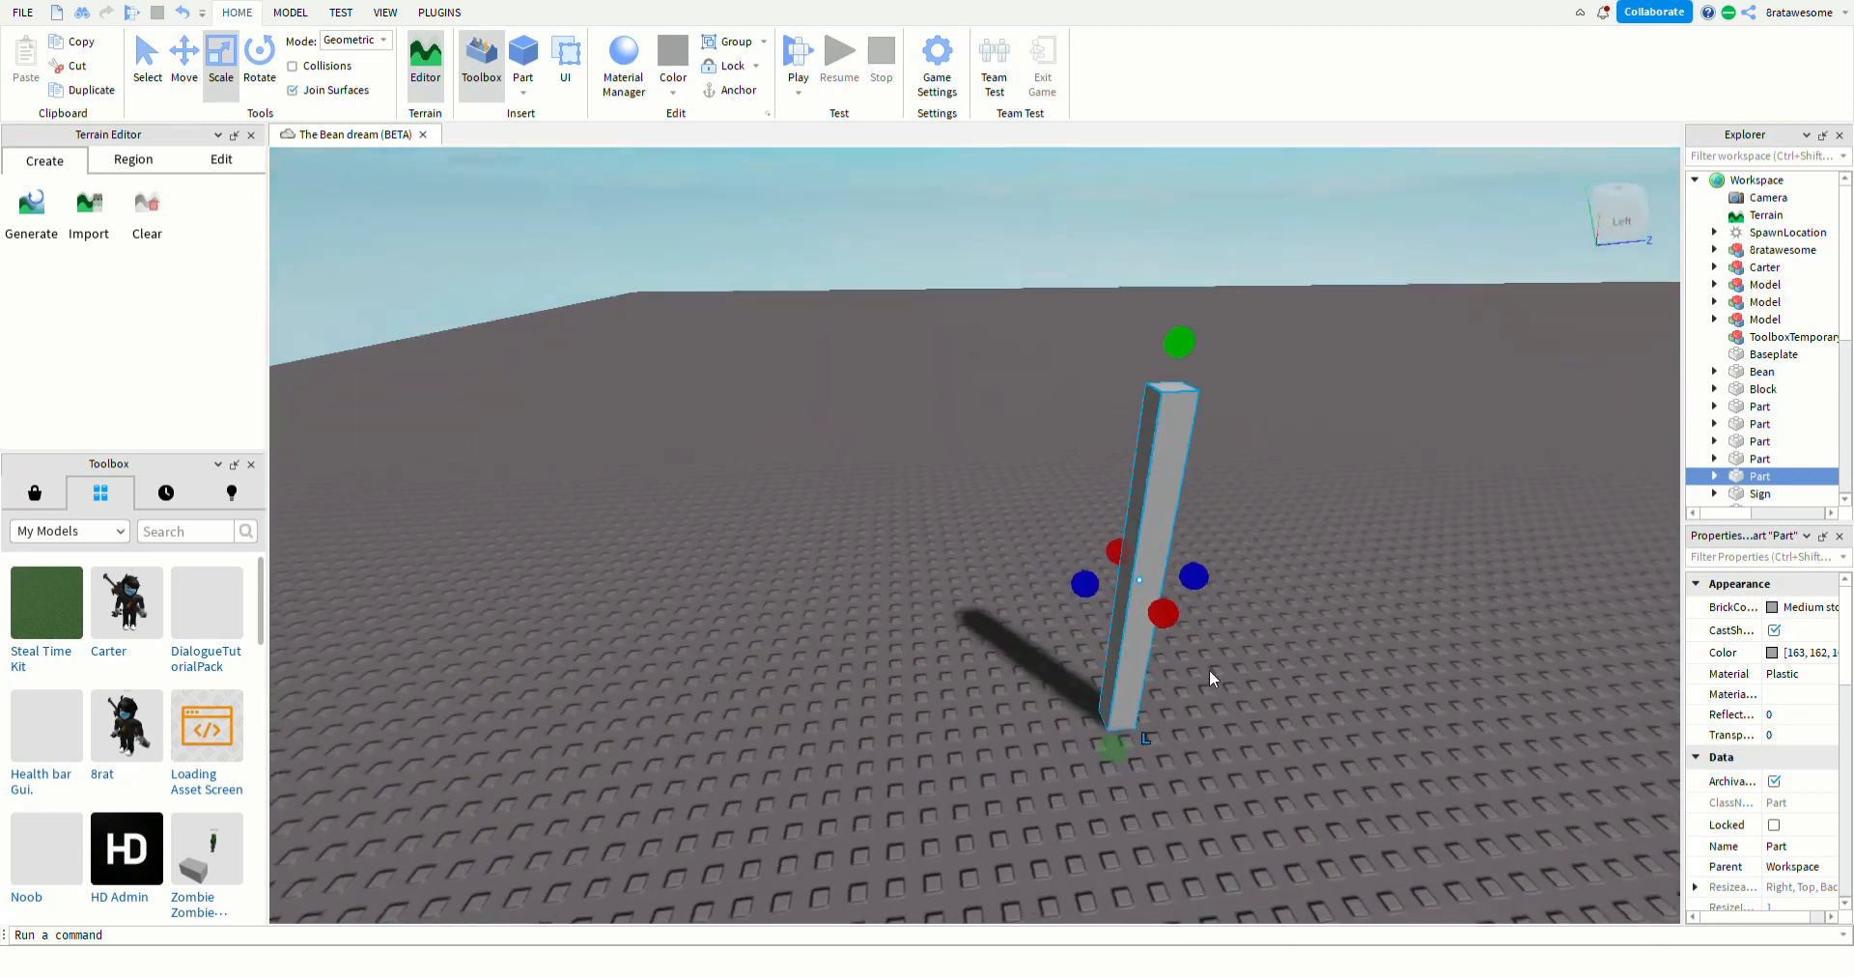
- Insert the saved sword-carrying avatar model beside the post as a size reference and rotate it to face away
key("d")
key("d")
key("s")
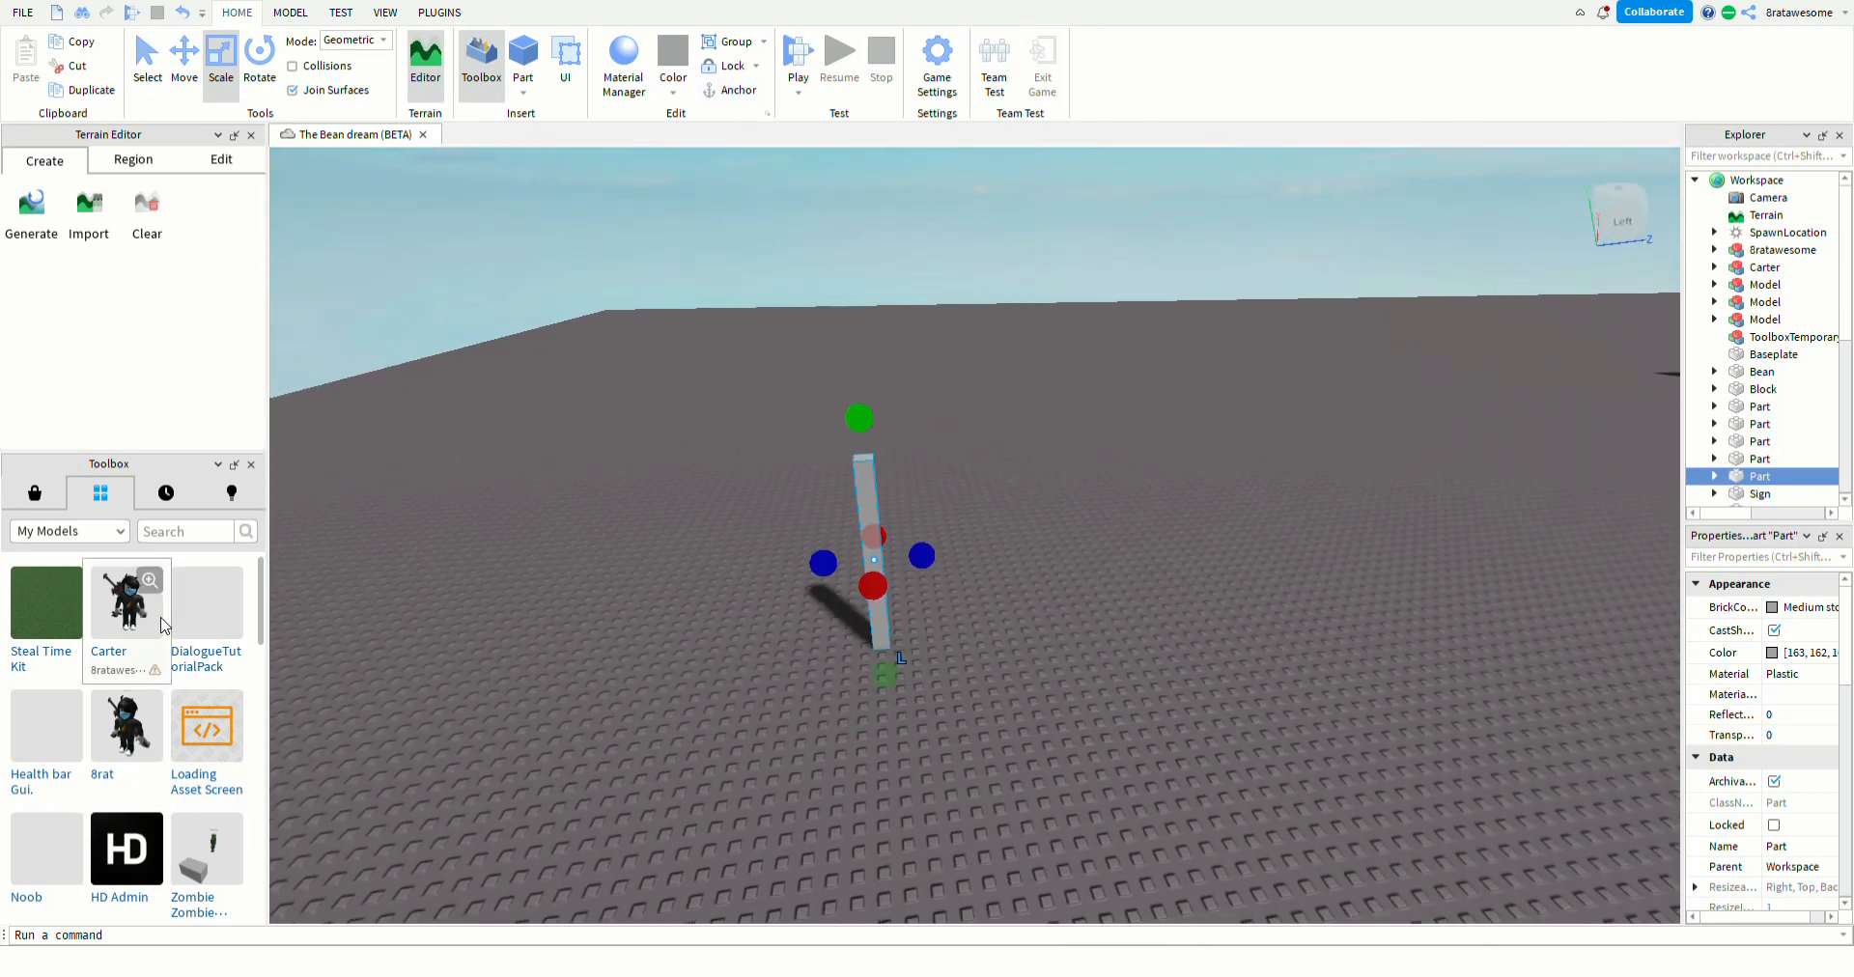
left_click(109, 632)
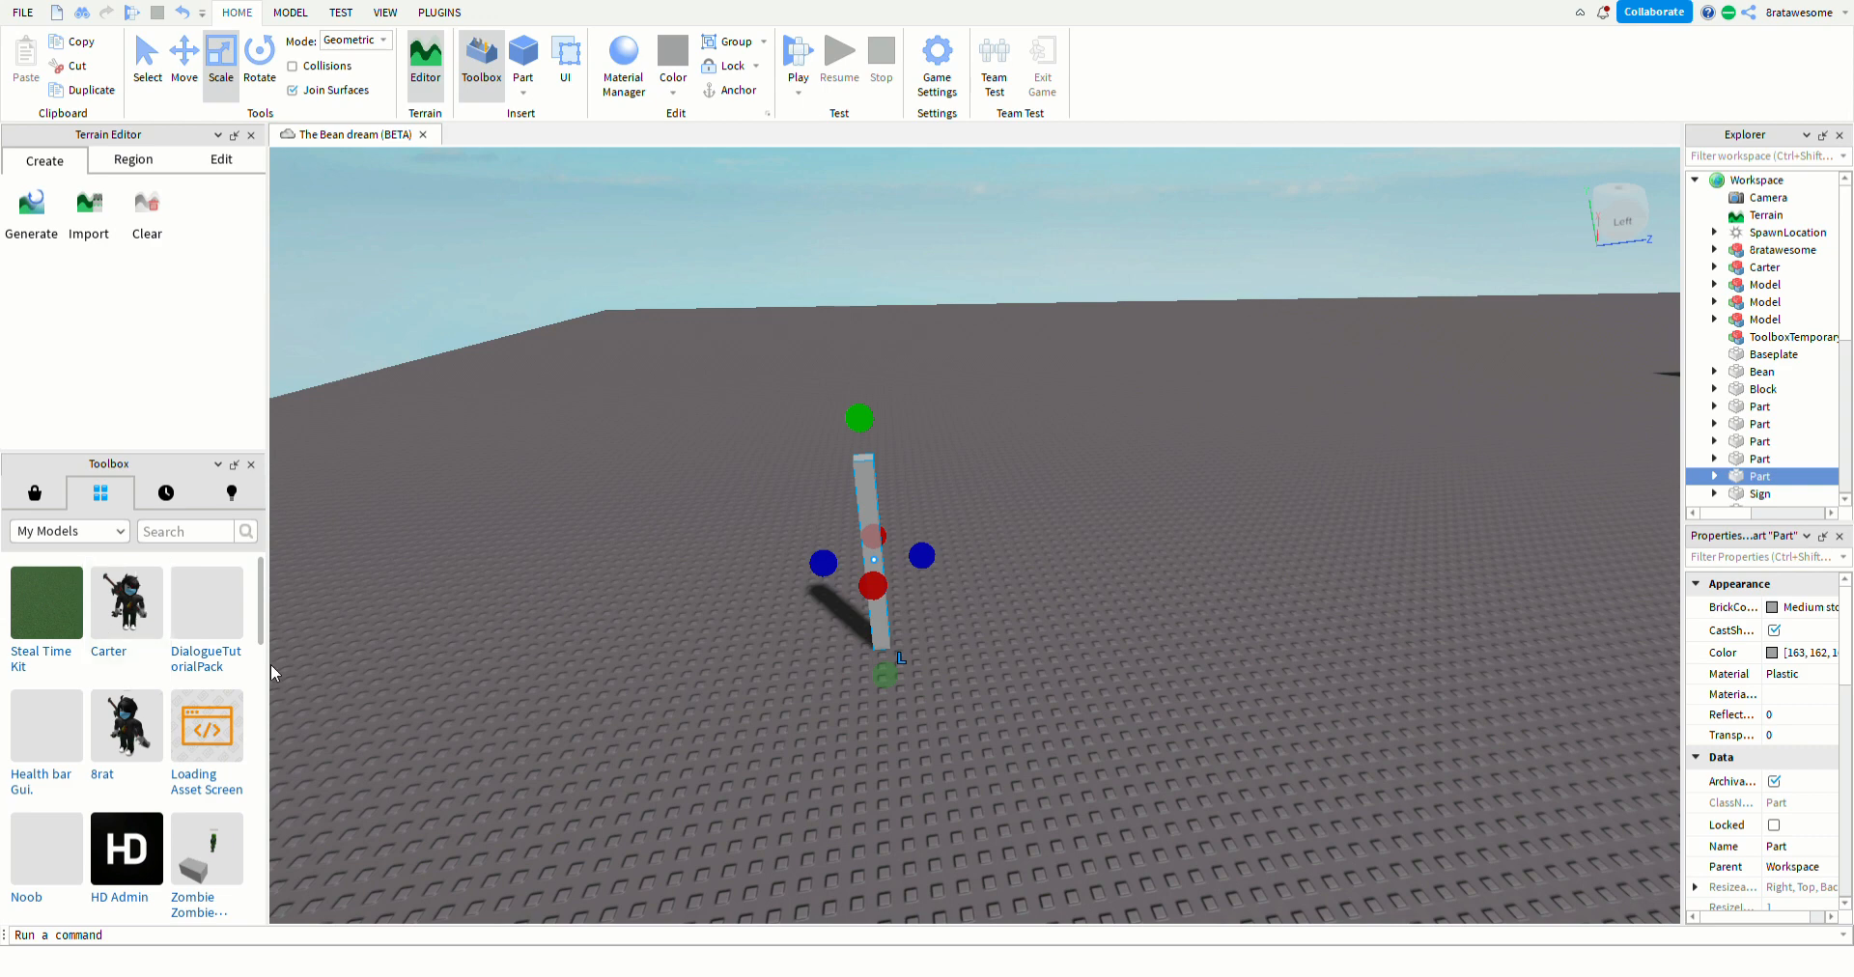
left_click_drag(1005, 536, 927, 649)
key("s")
key("s")
key("r")
key("r")
key("r")
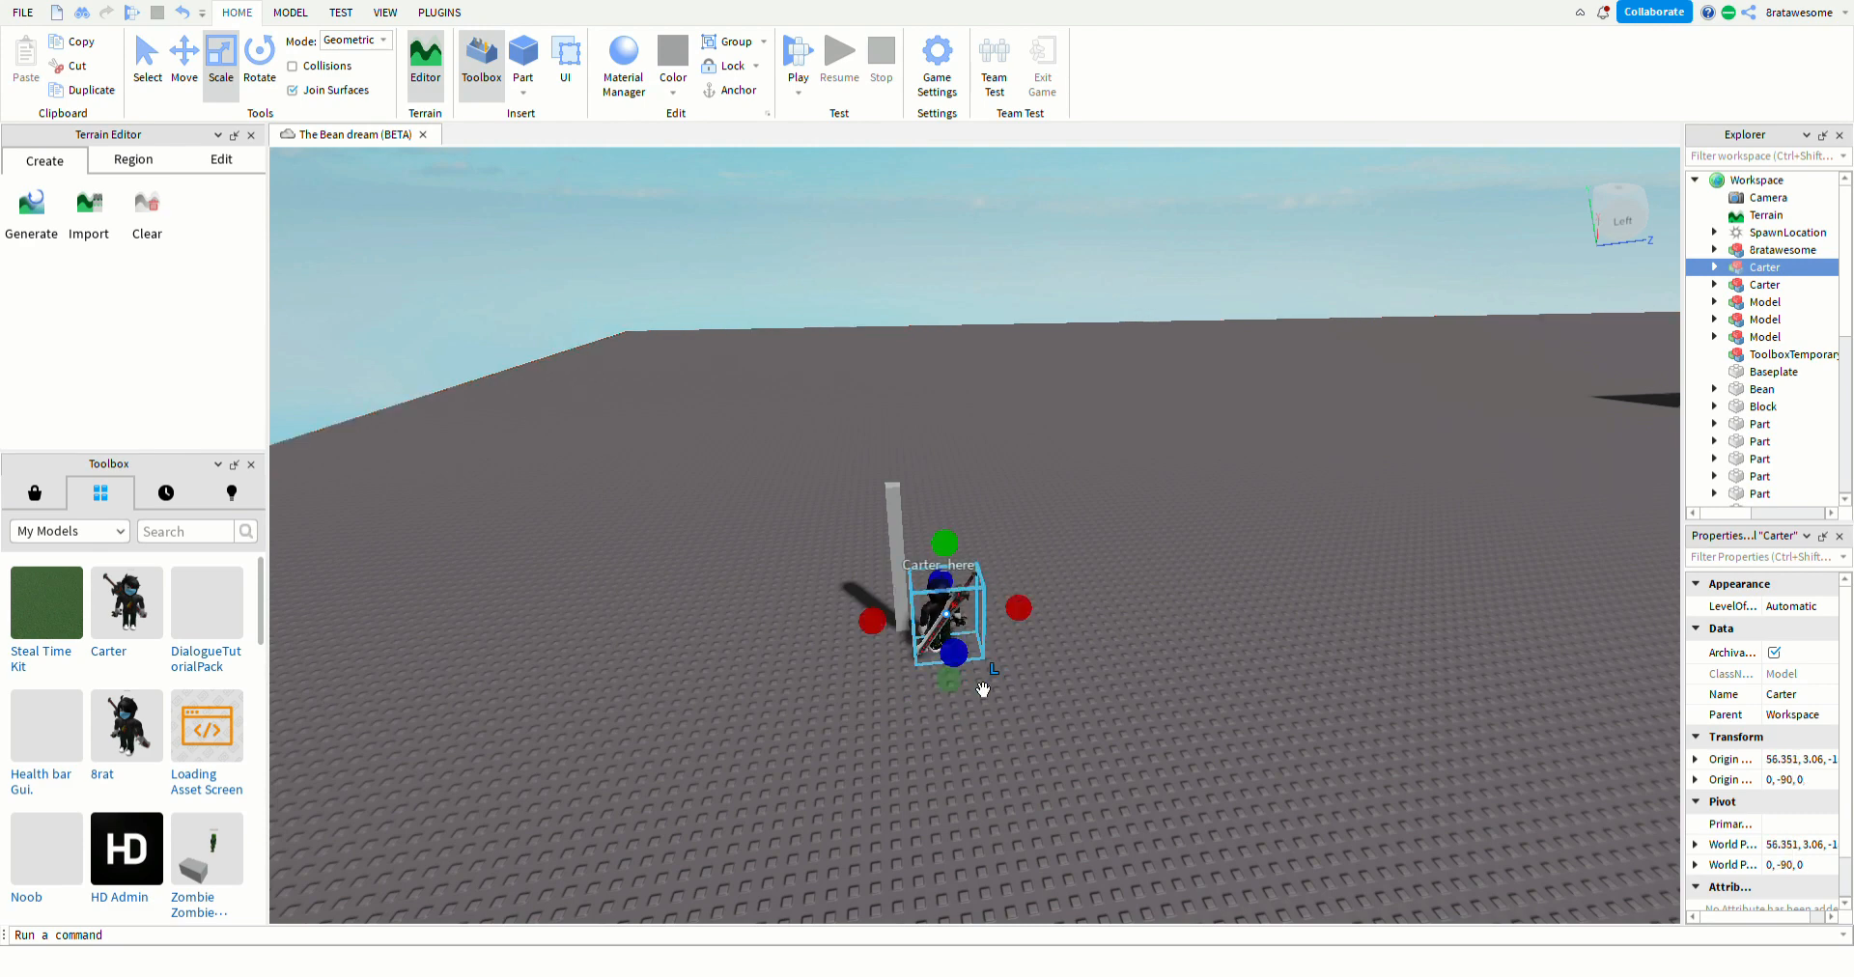
- Shorten the post so its height is closer to the avatar's
key("w")
right_click_drag(1075, 721, 1076, 722)
key("w")
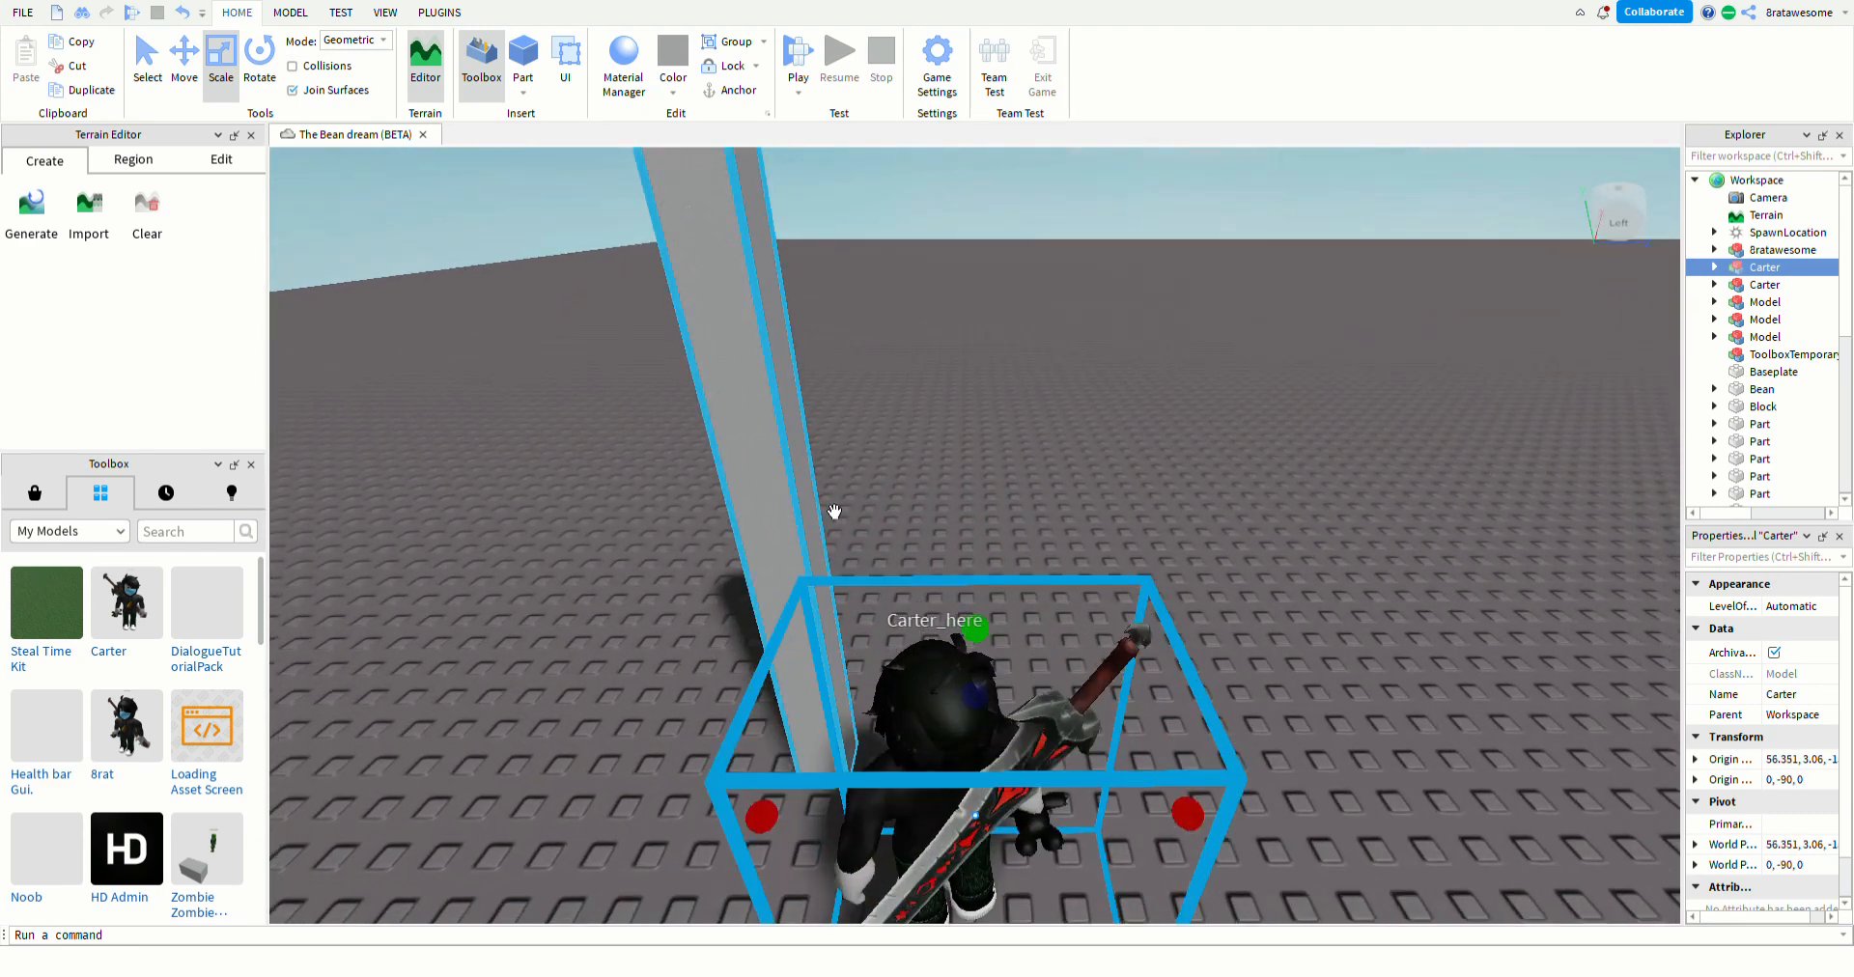
left_click(811, 489)
key("s")
left_click_drag(849, 291, 914, 445)
key("a")
right_click_drag(1087, 441, 1087, 440)
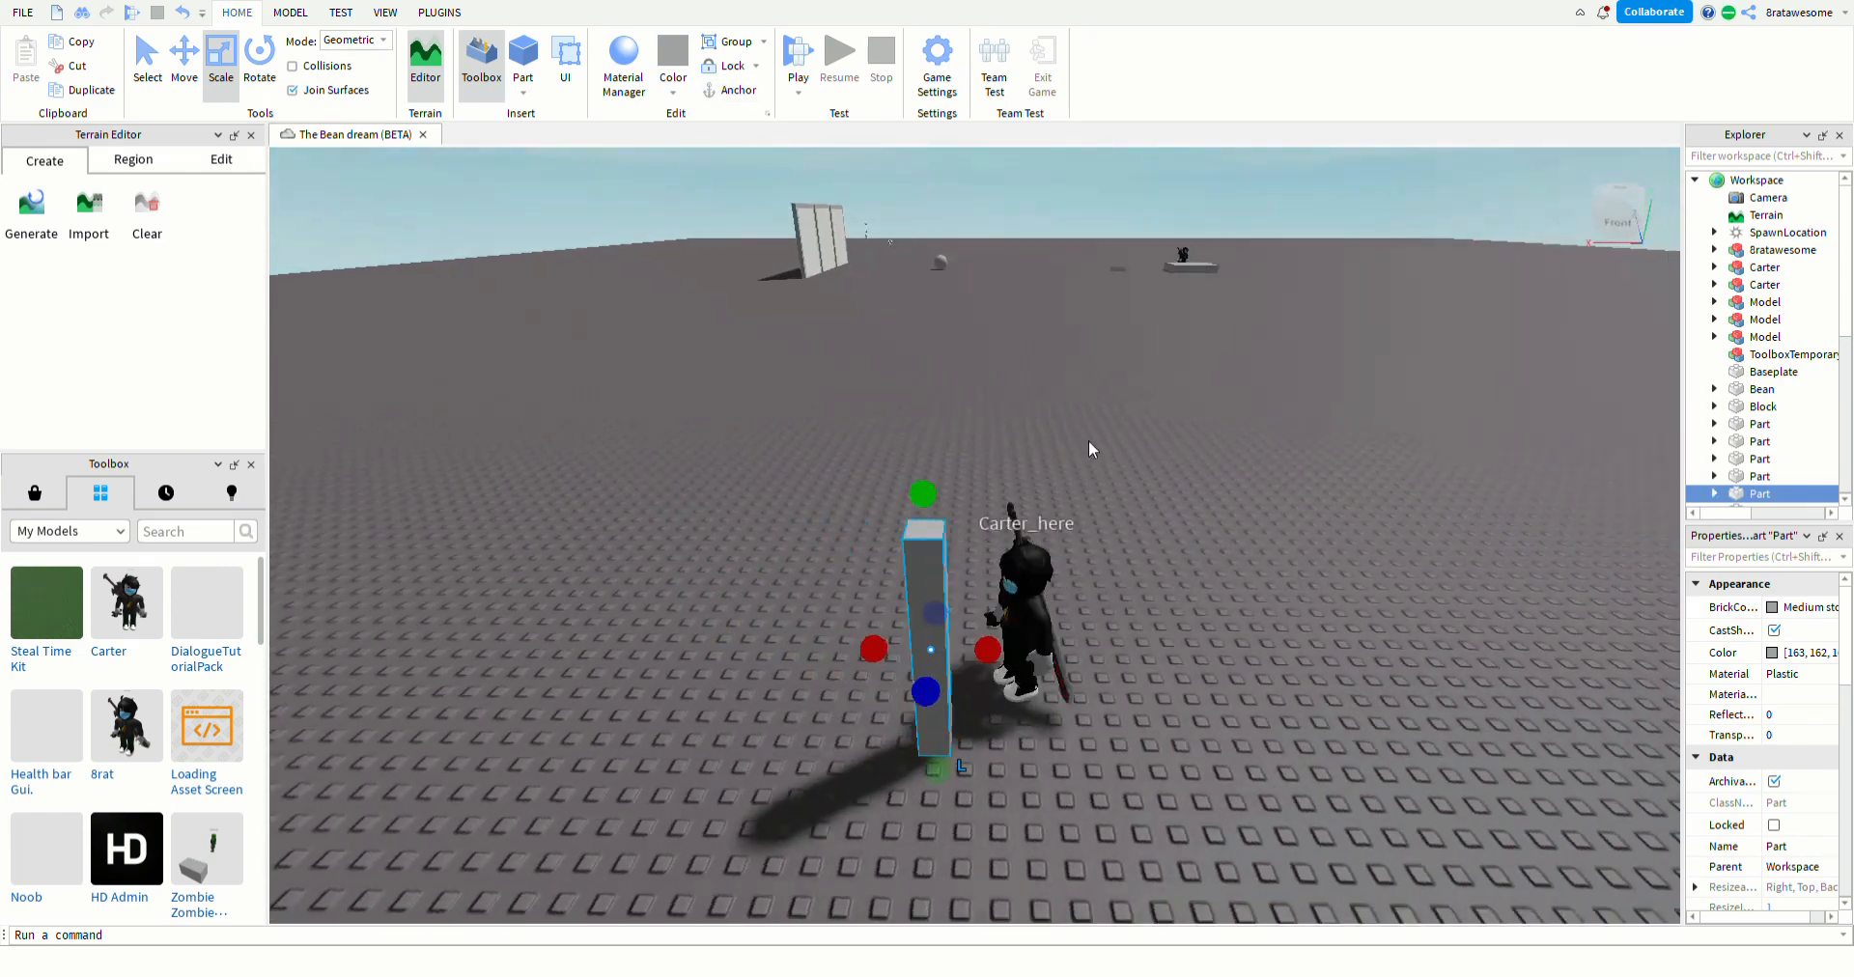
left_click_drag(1086, 595, 966, 724)
key("d")
right_click_drag(966, 726, 959, 704)
- Readjust the post's height against the avatar, checking it from several sides
left_click(933, 570)
left_click_drag(927, 459, 927, 406)
right_click_drag(1244, 508, 1244, 508)
key("w")
left_click_drag(923, 319, 931, 374)
key("a")
right_click_drag(1217, 576, 1192, 576)
key("d")
key("w")
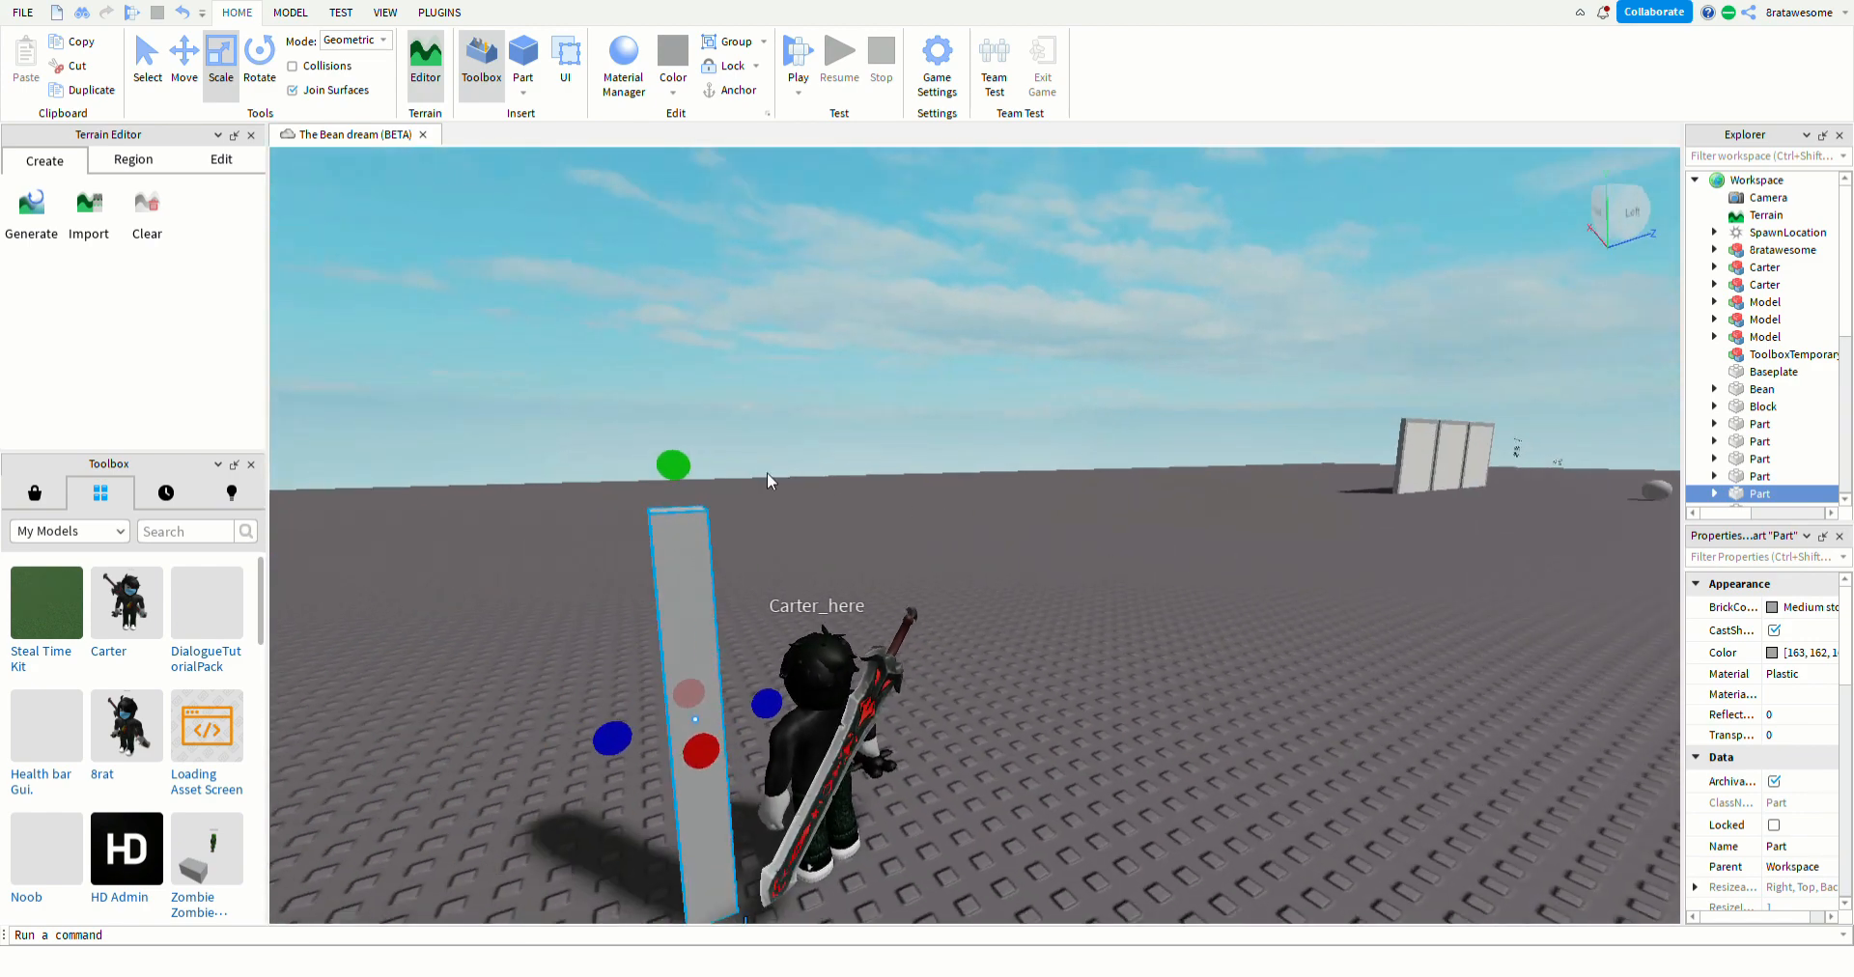
- Raise the top of the post slightly so it stands well above the avatar's head
left_click_drag(725, 503, 716, 455)
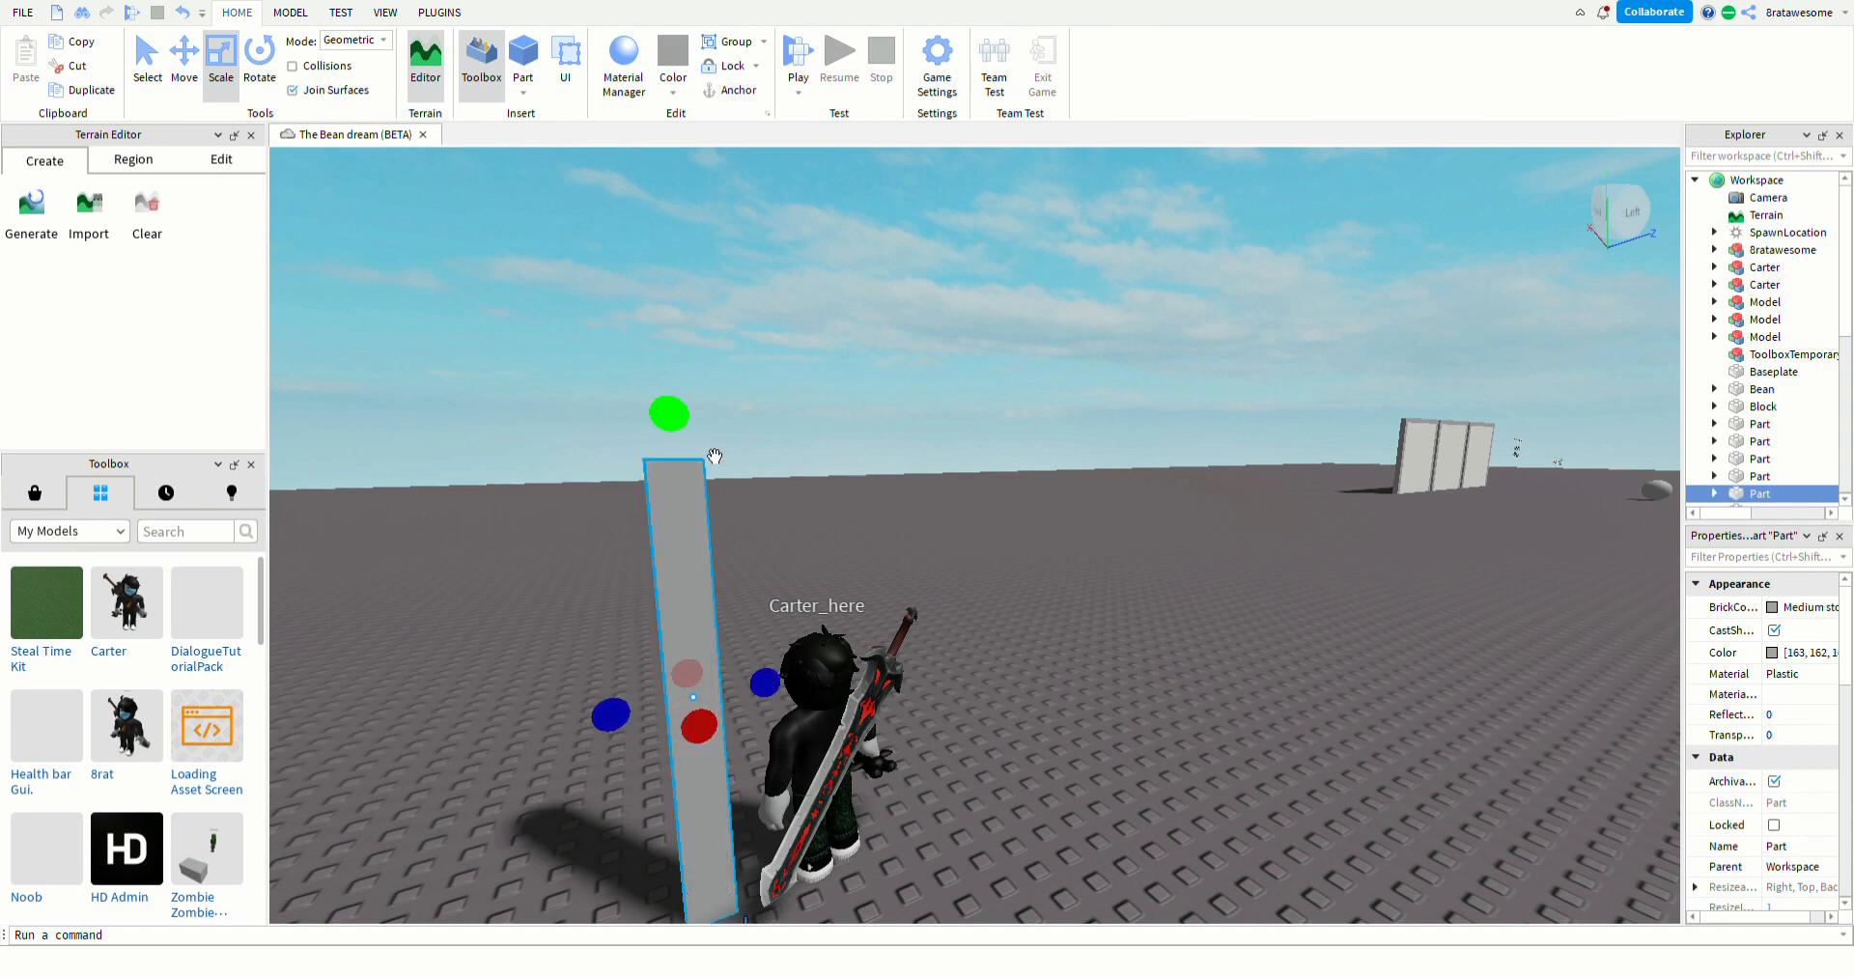
key("s")
key("a")
key("d")
key("w")
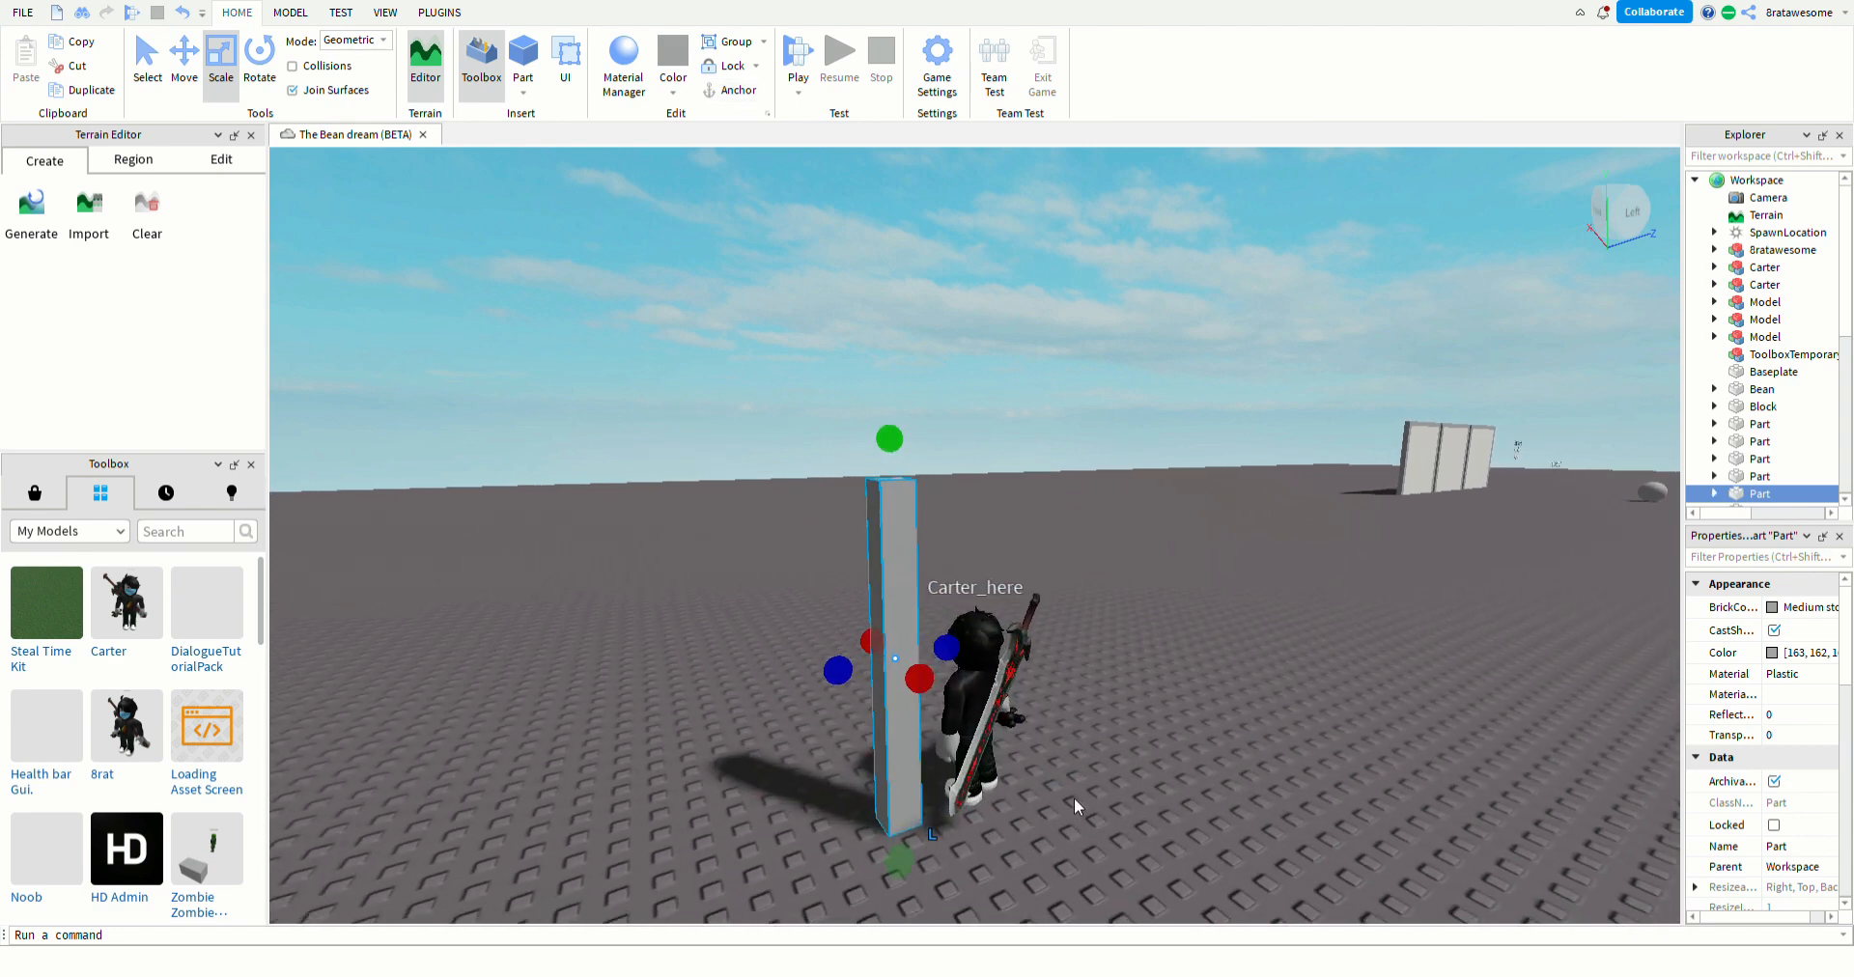
- Color the post Burnt Sienna
left_click(1074, 797)
key("d")
left_click_drag(847, 726, 908, 831)
left_click(710, 676)
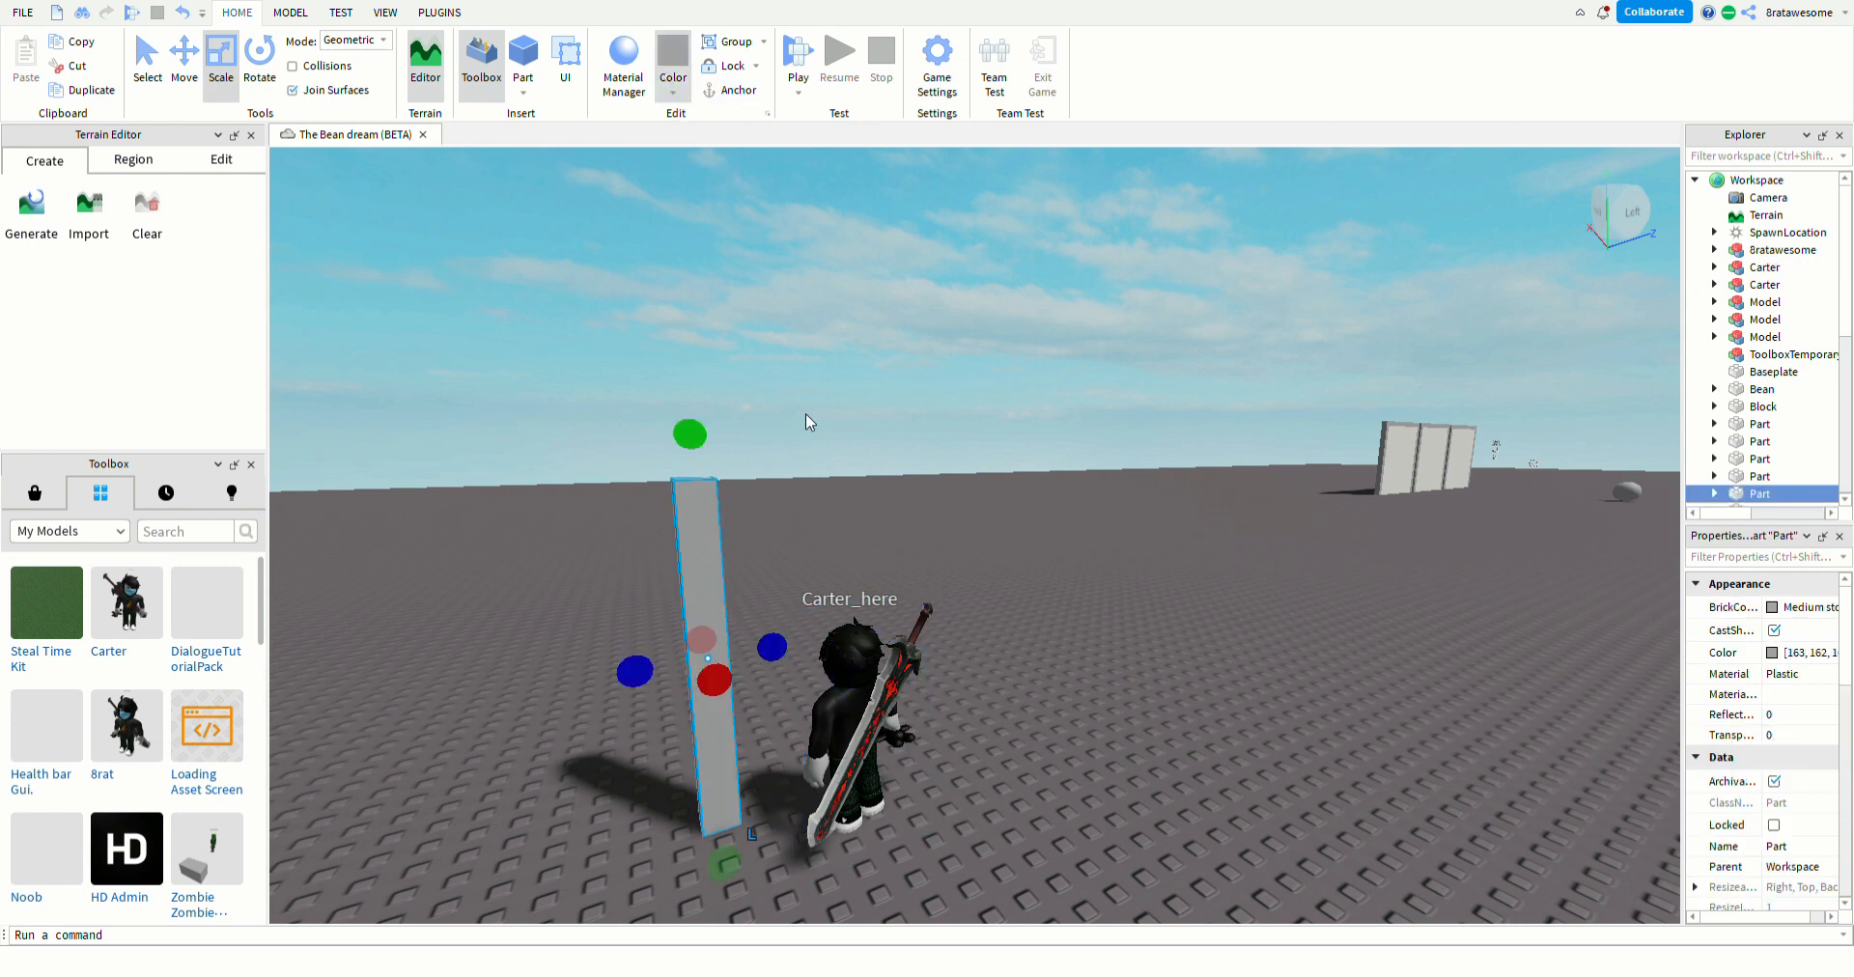
left_click(915, 404)
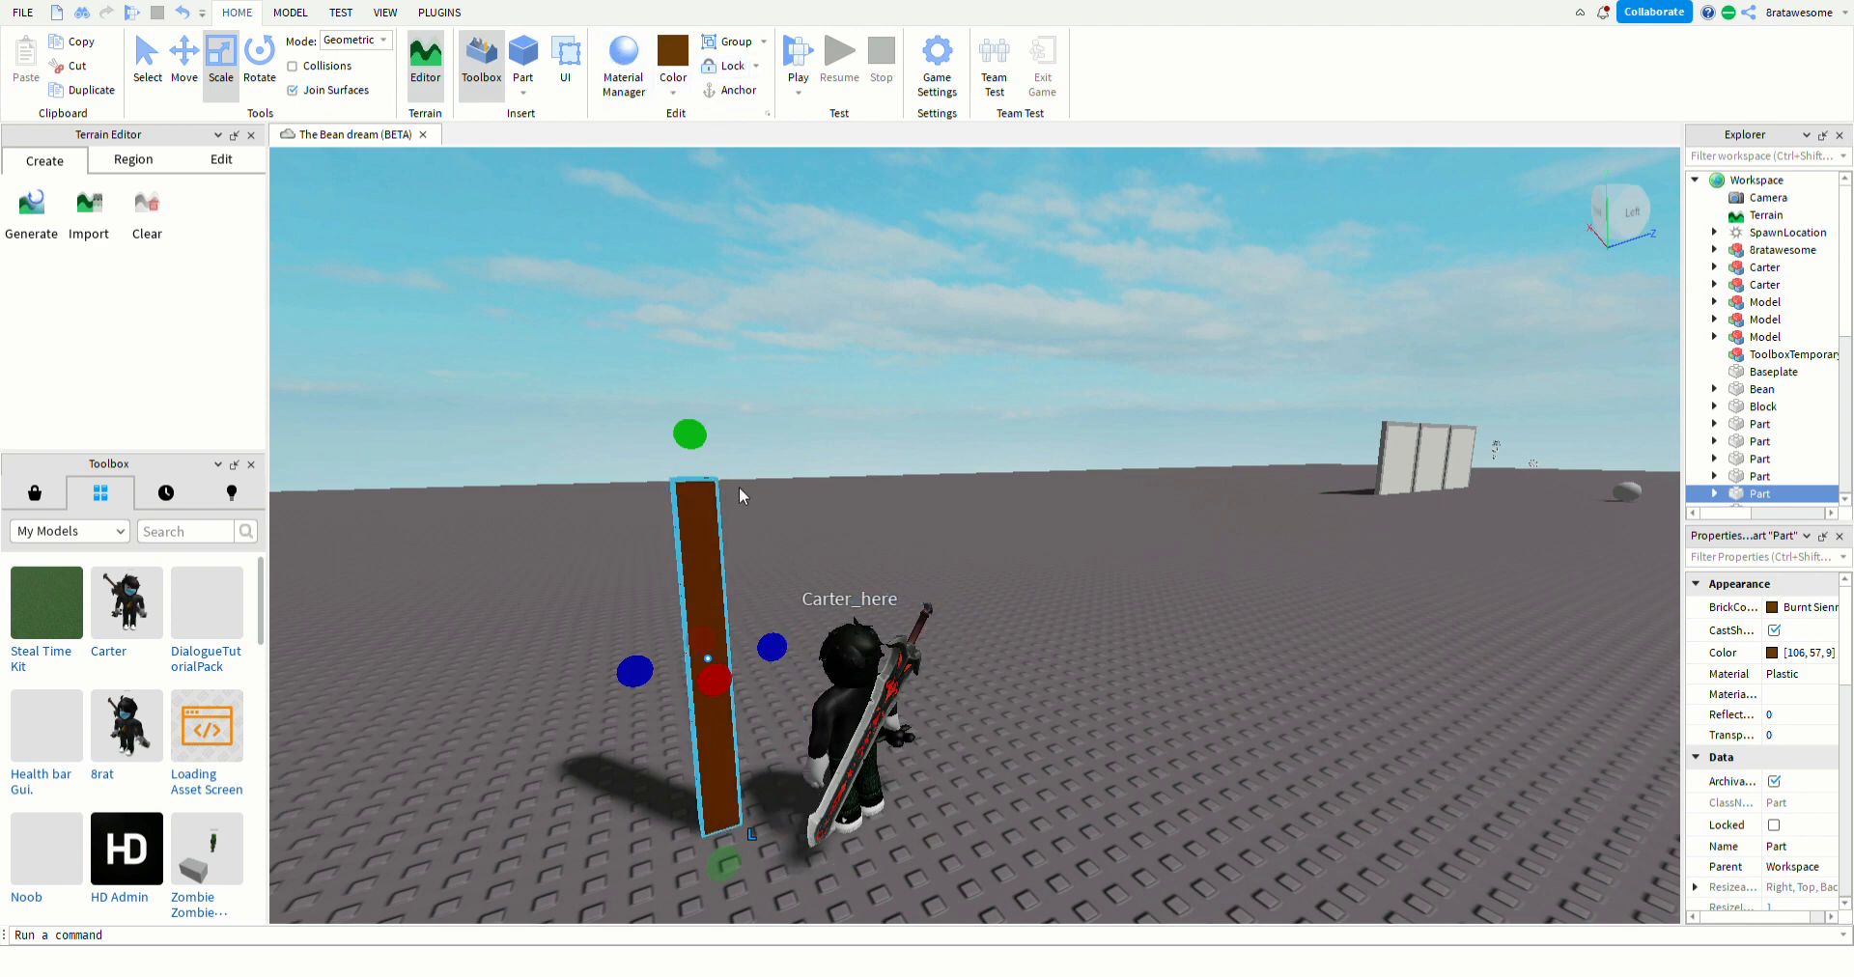
- Apply the Wood material to the selected post
left_click(624, 58)
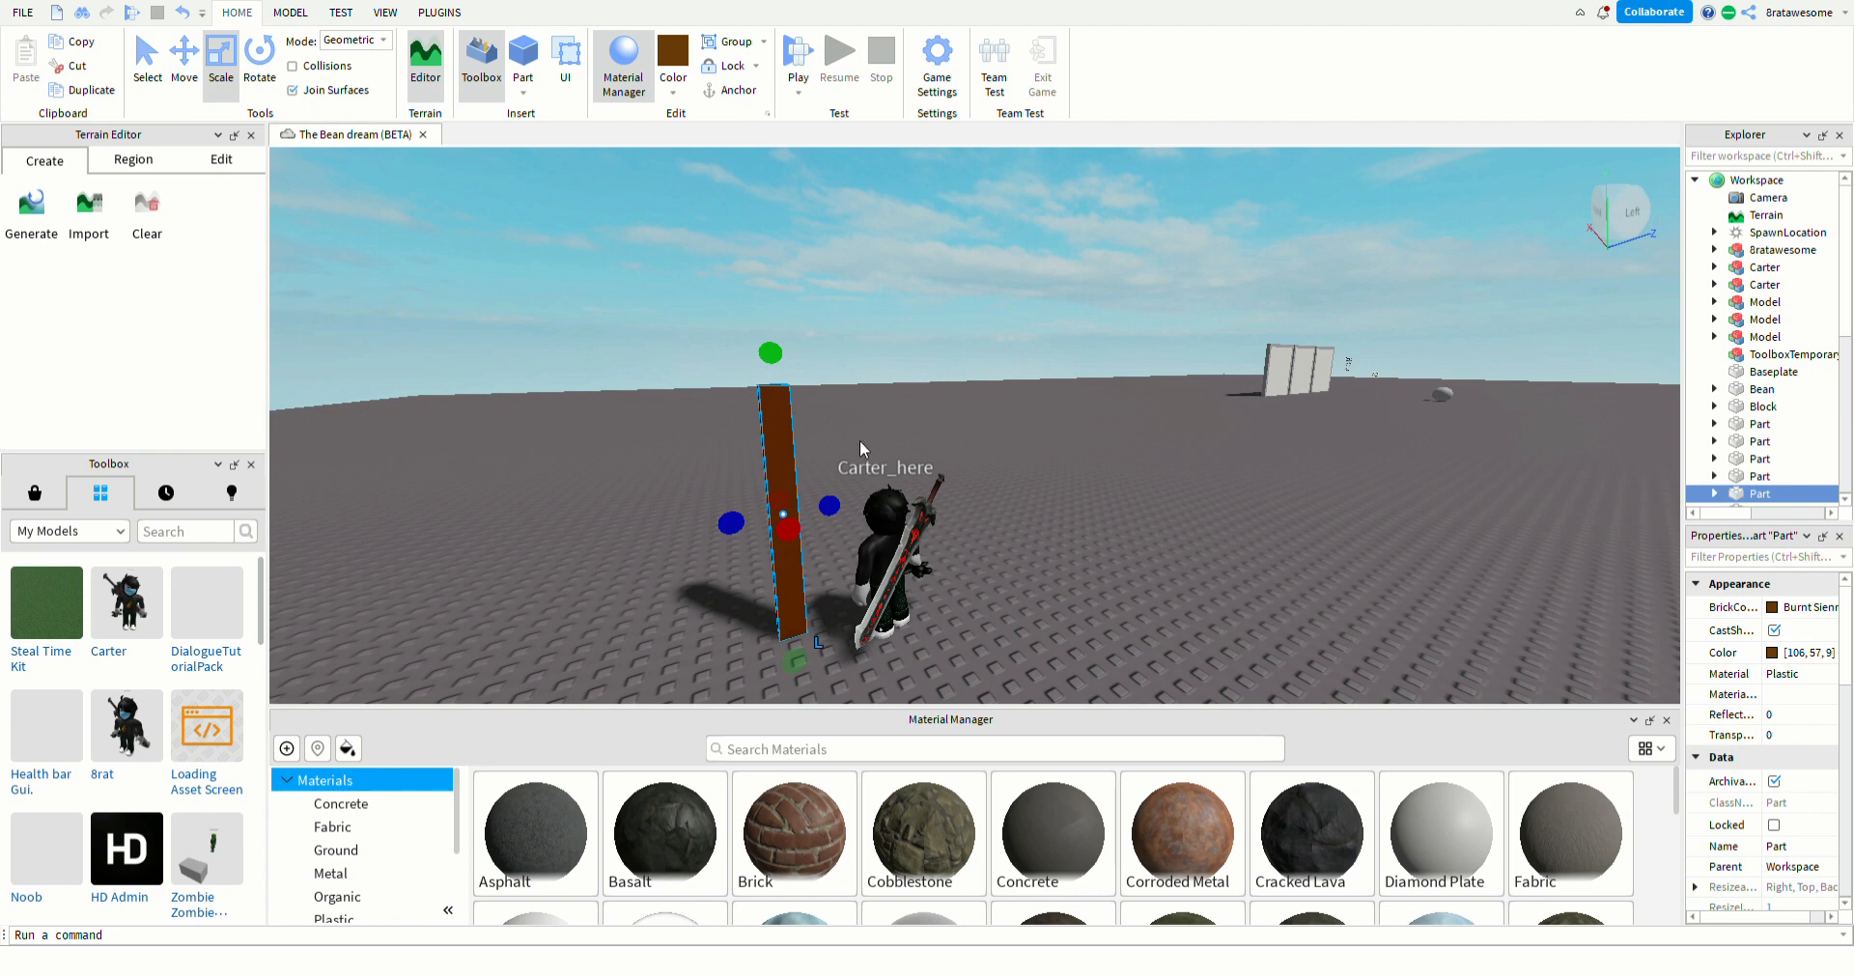
scroll(890, 797, "down", 5)
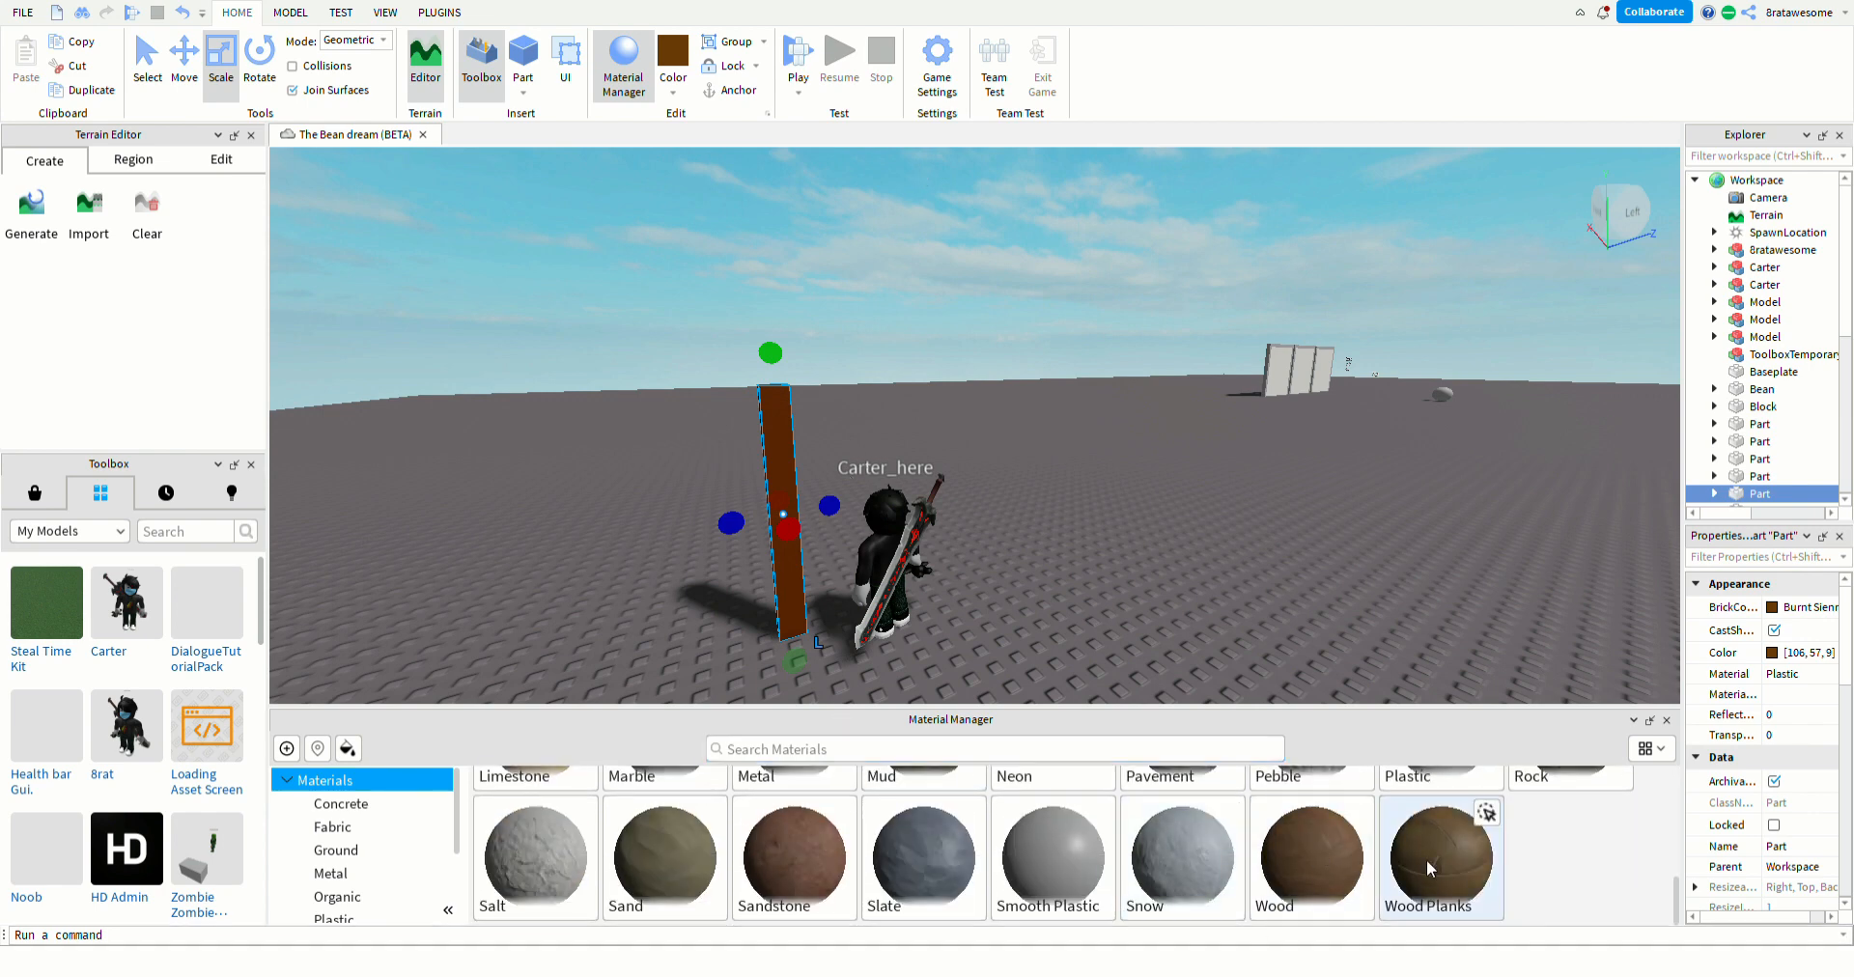
left_click(1312, 846)
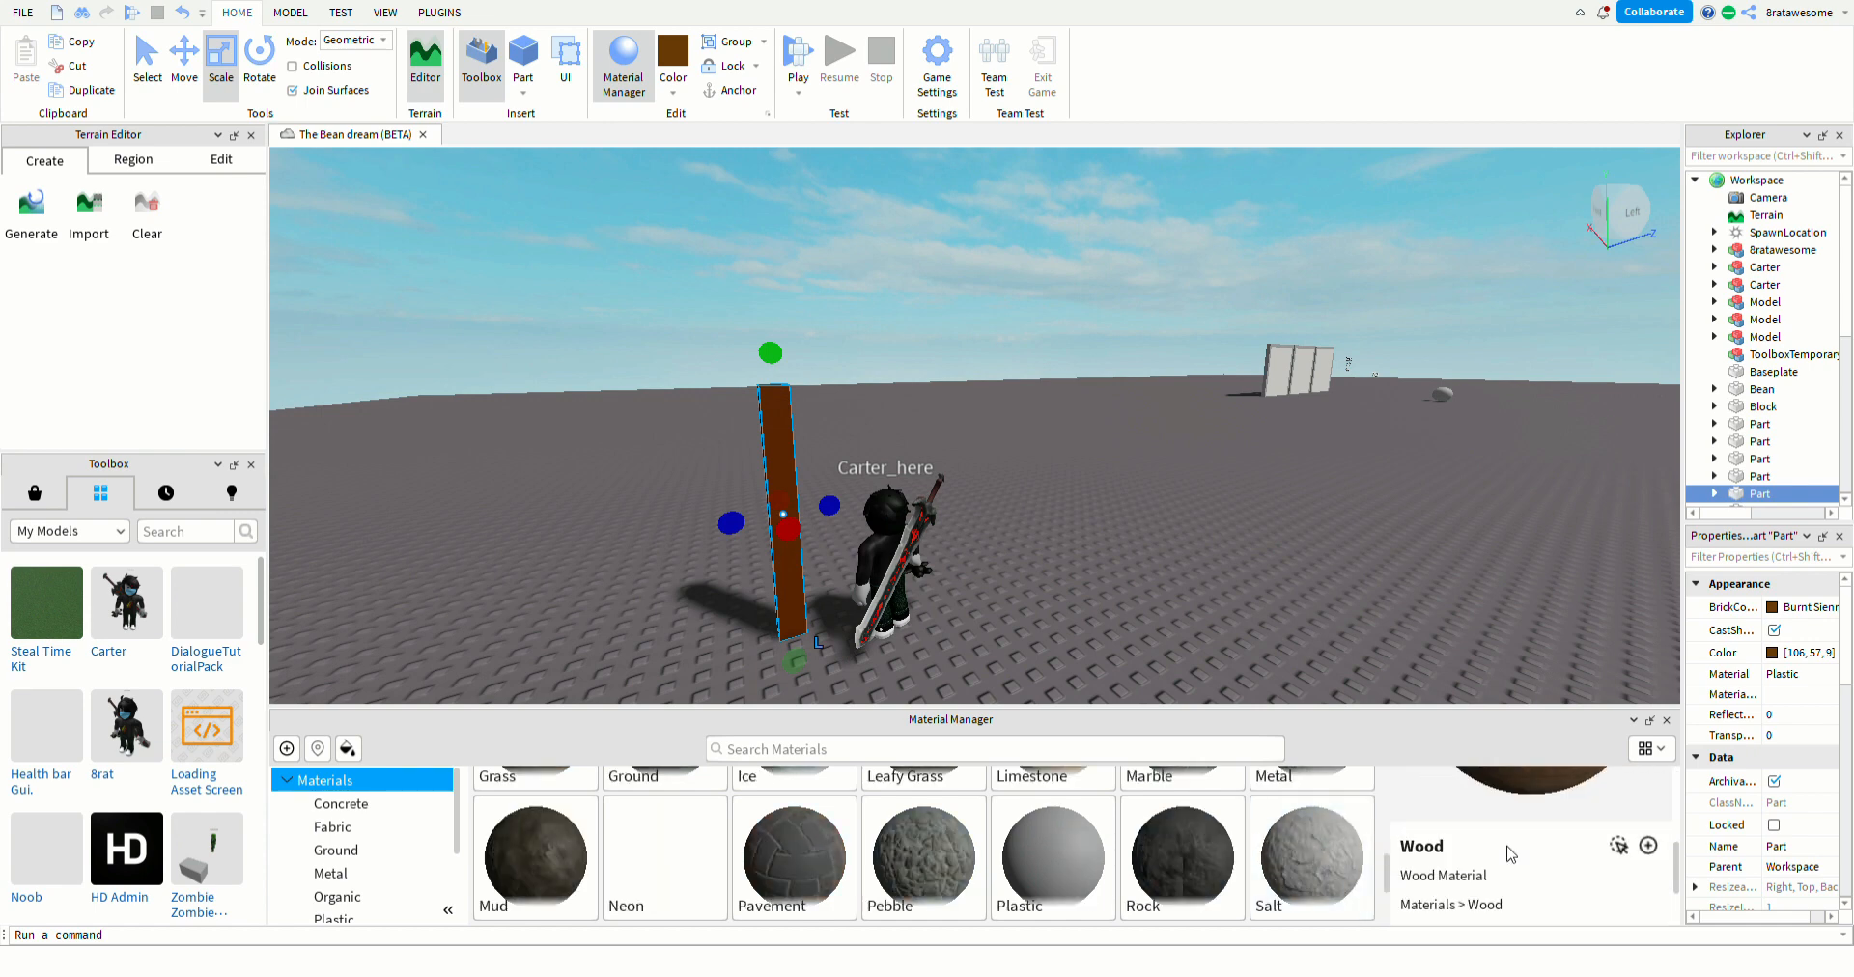
scroll(1508, 847, "down", 1)
scroll(1186, 849, "up", 1)
scroll(1198, 846, "down", 3)
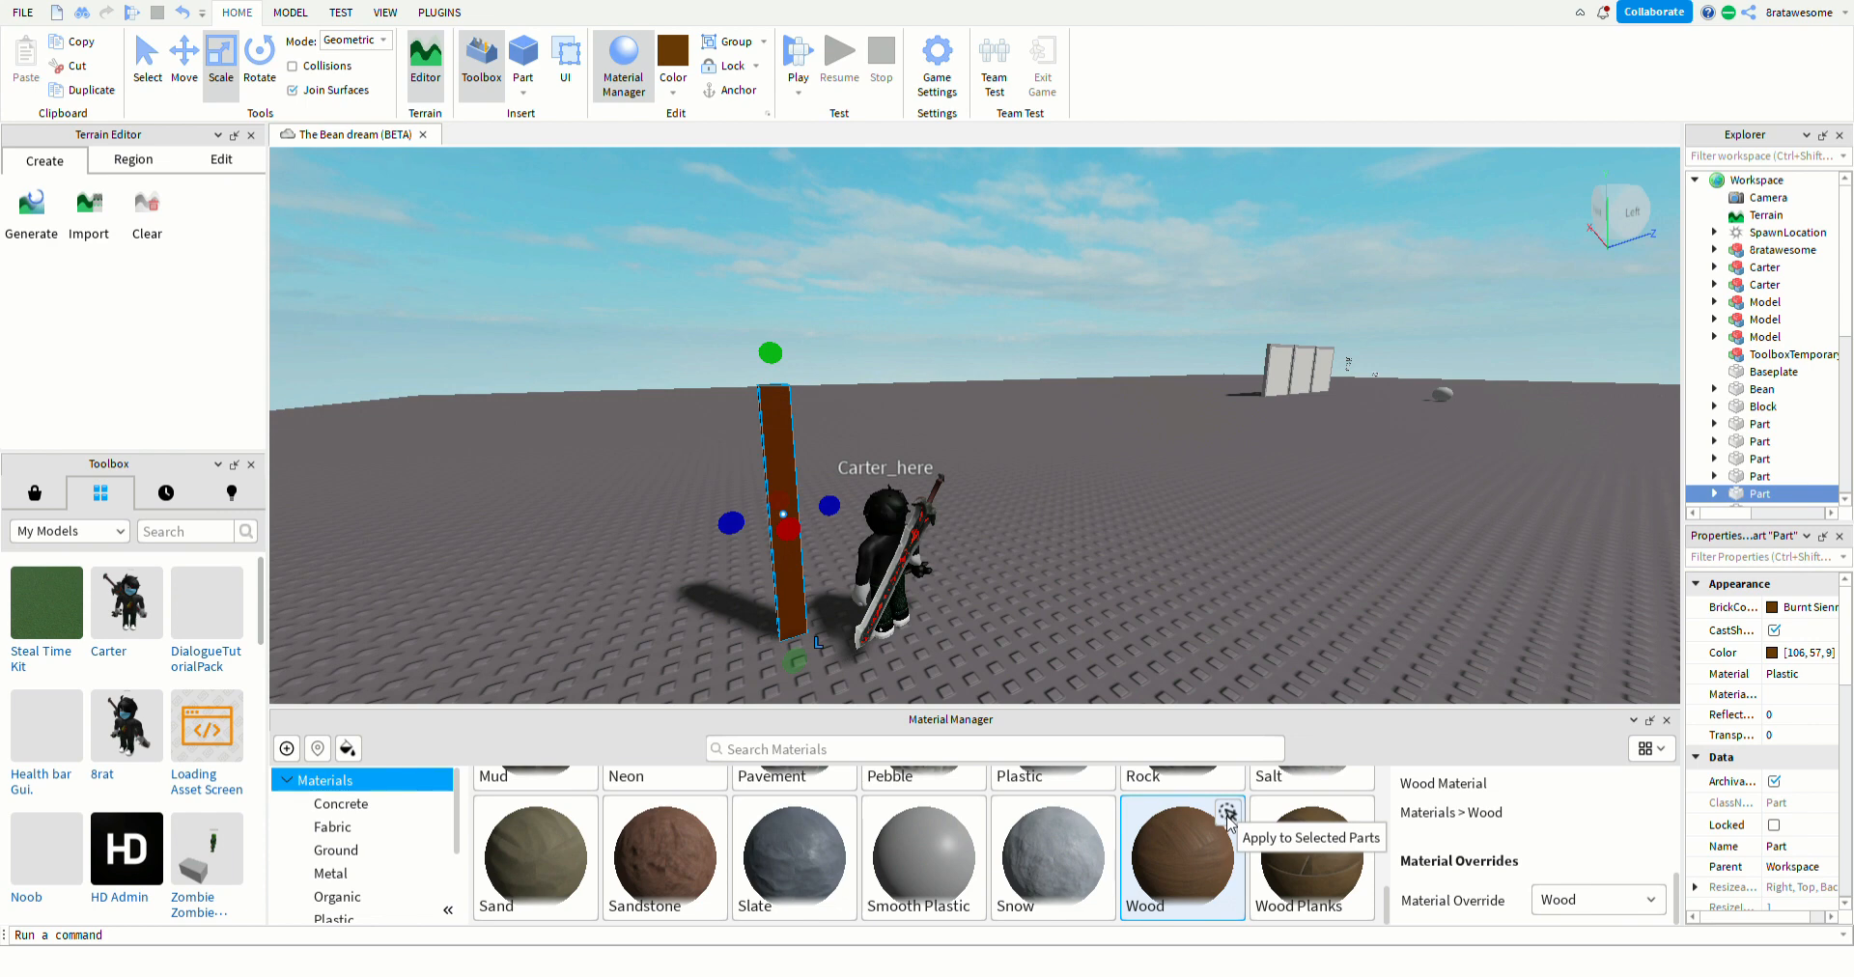
left_click(1227, 817)
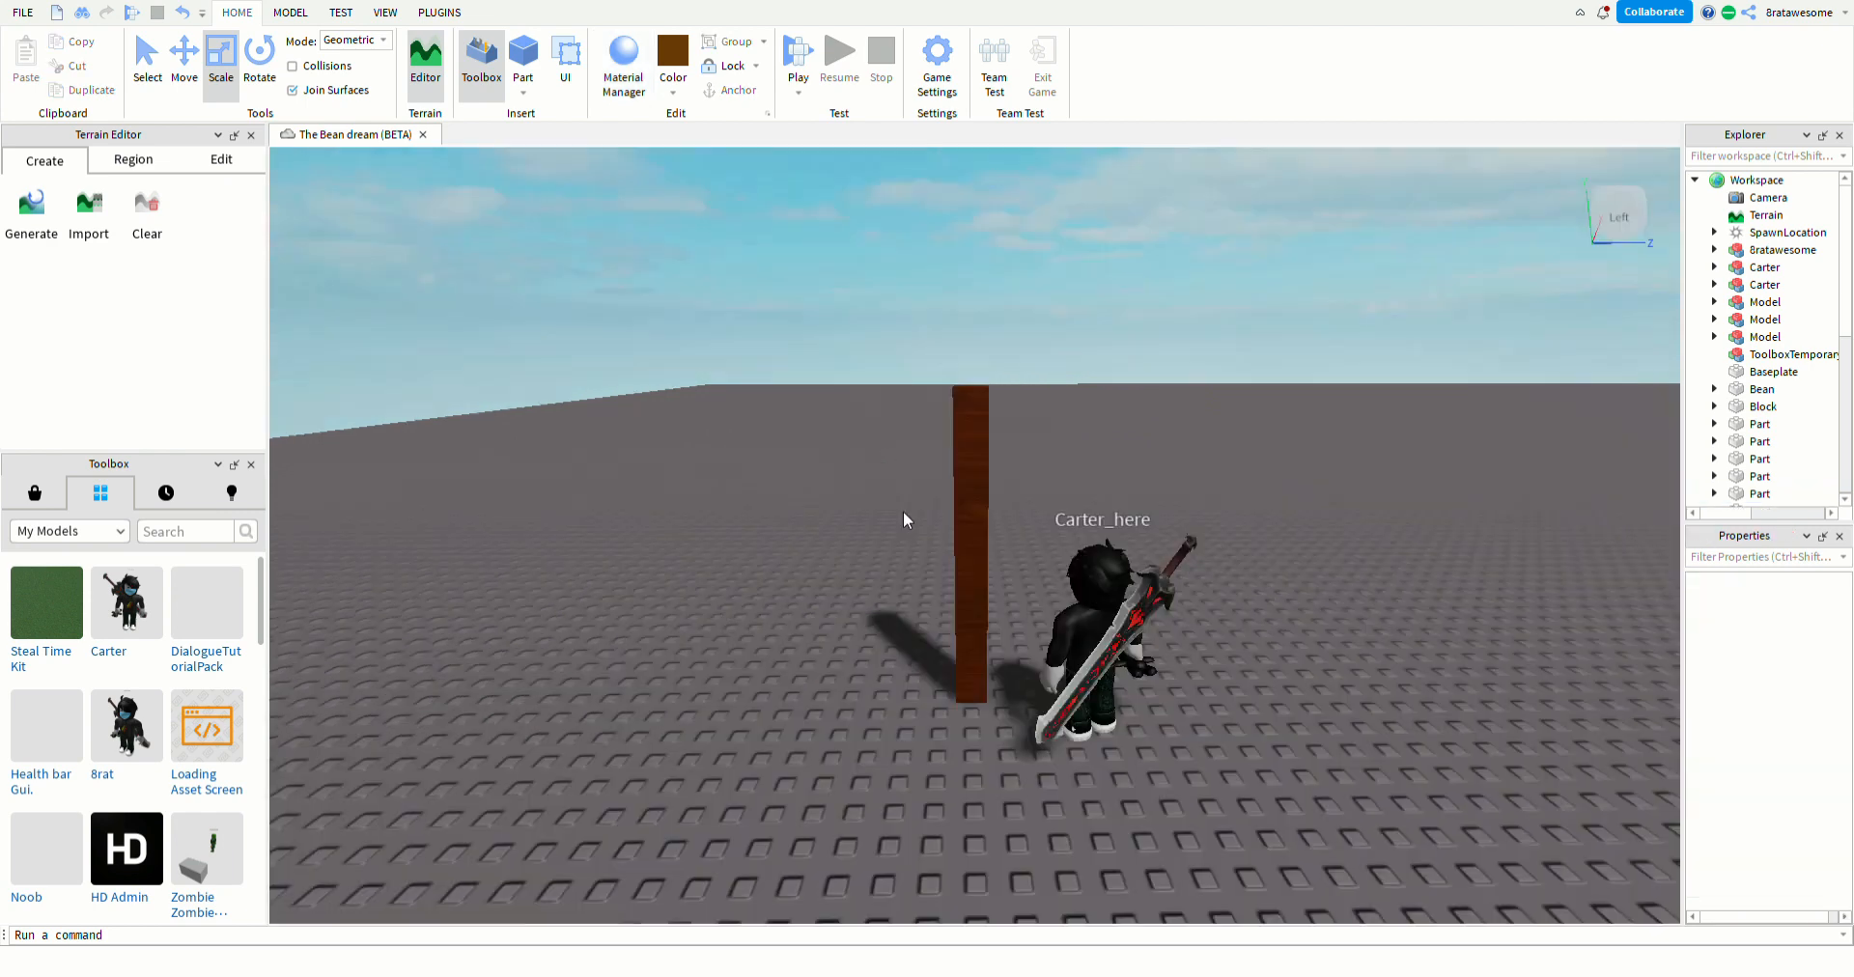
- Delete the reference avatar model standing next to the wooden post
scroll(903, 512, "up", 3)
right_click_drag(929, 507, 959, 536)
scroll(975, 529, "down", 3)
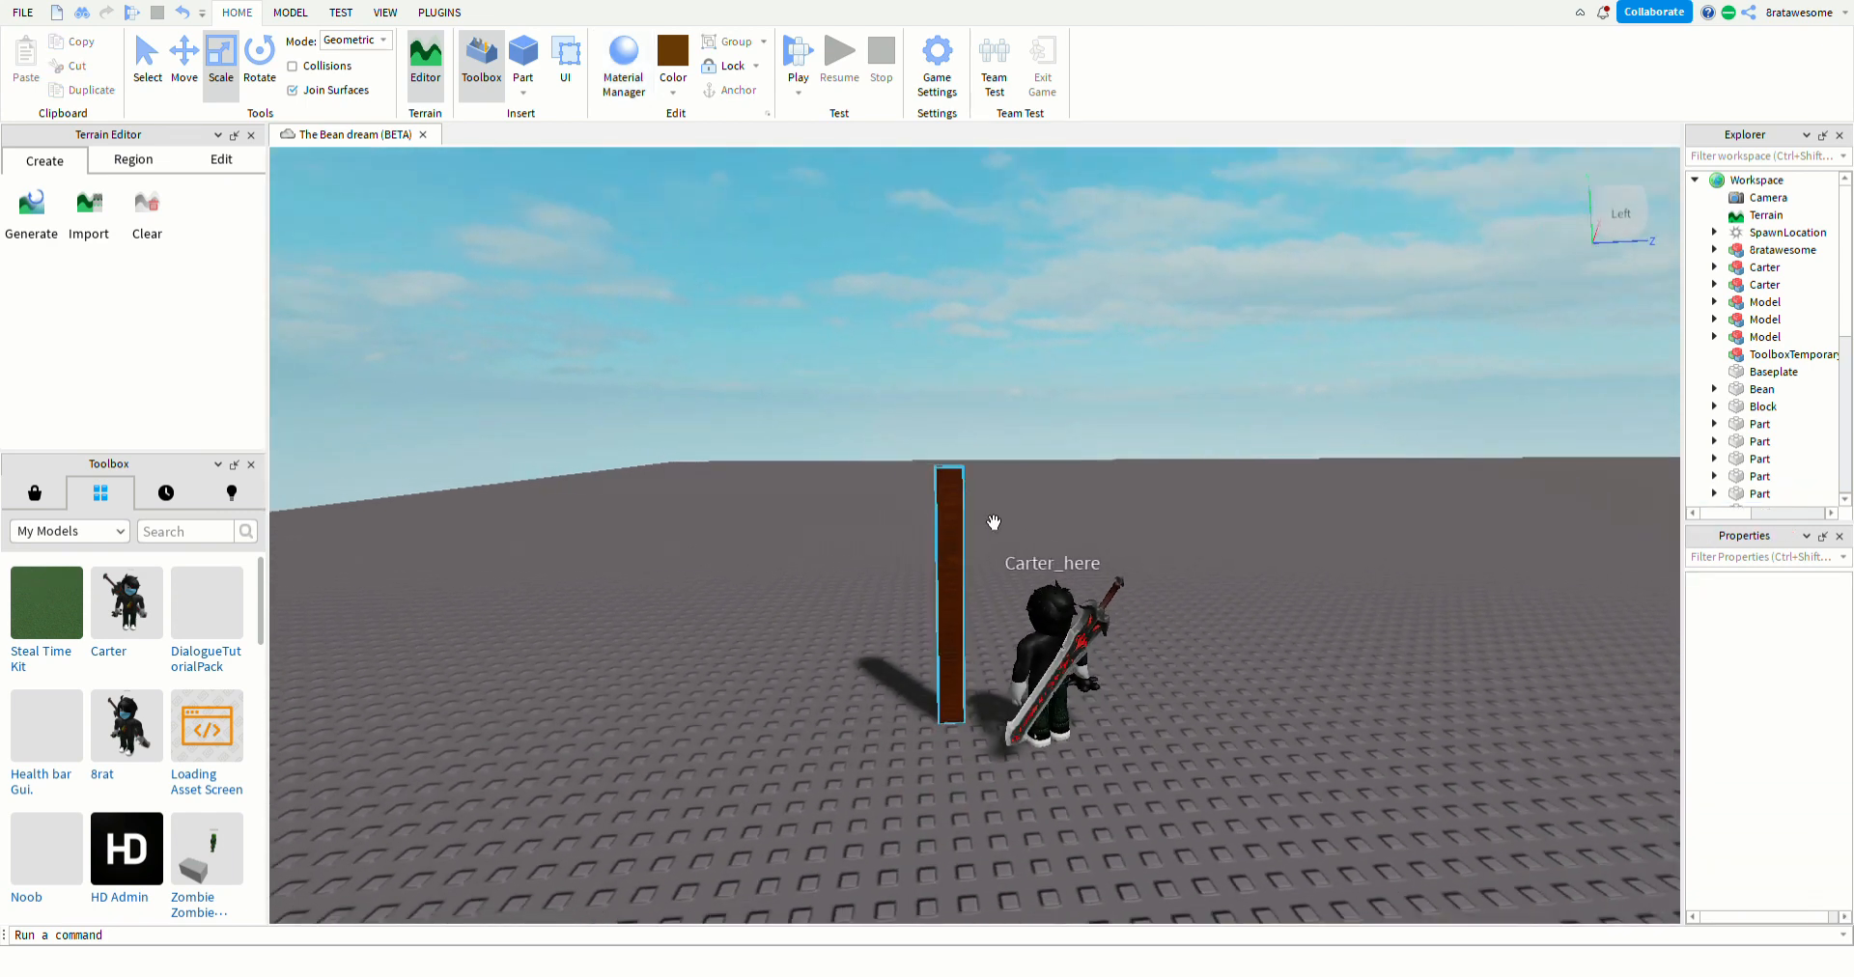
left_click_drag(997, 478, 832, 528)
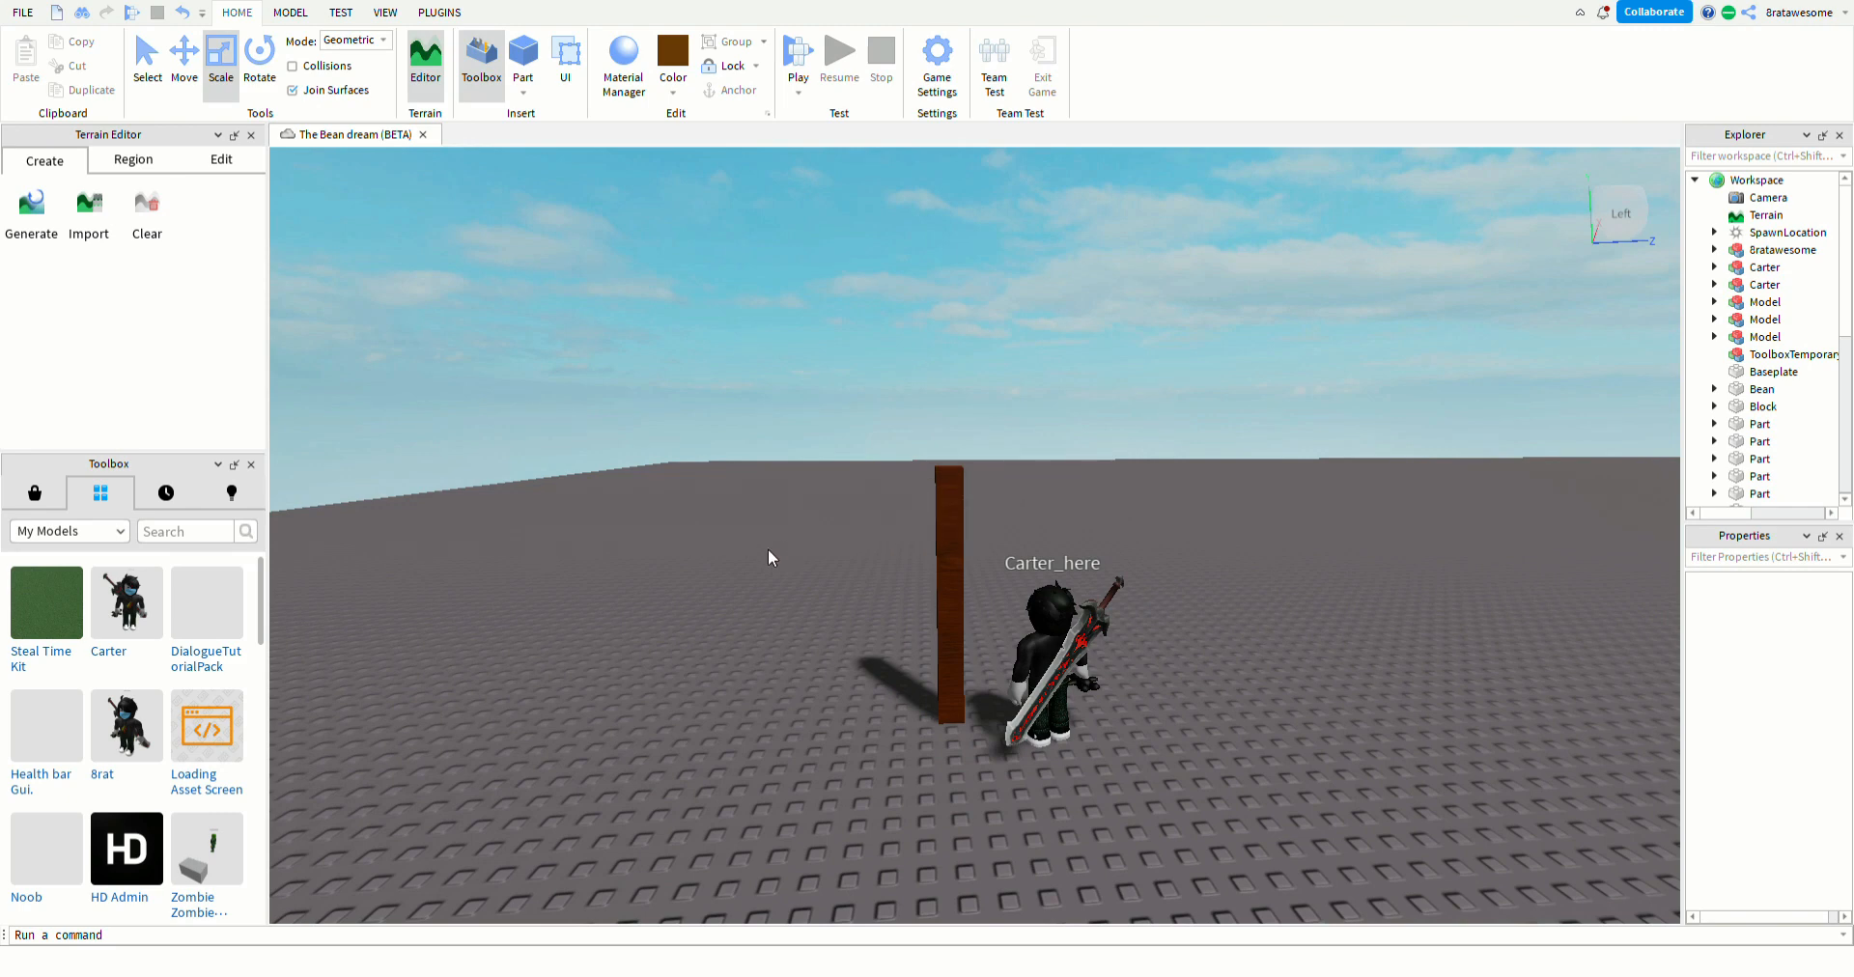
right_click_drag(703, 582, 832, 570)
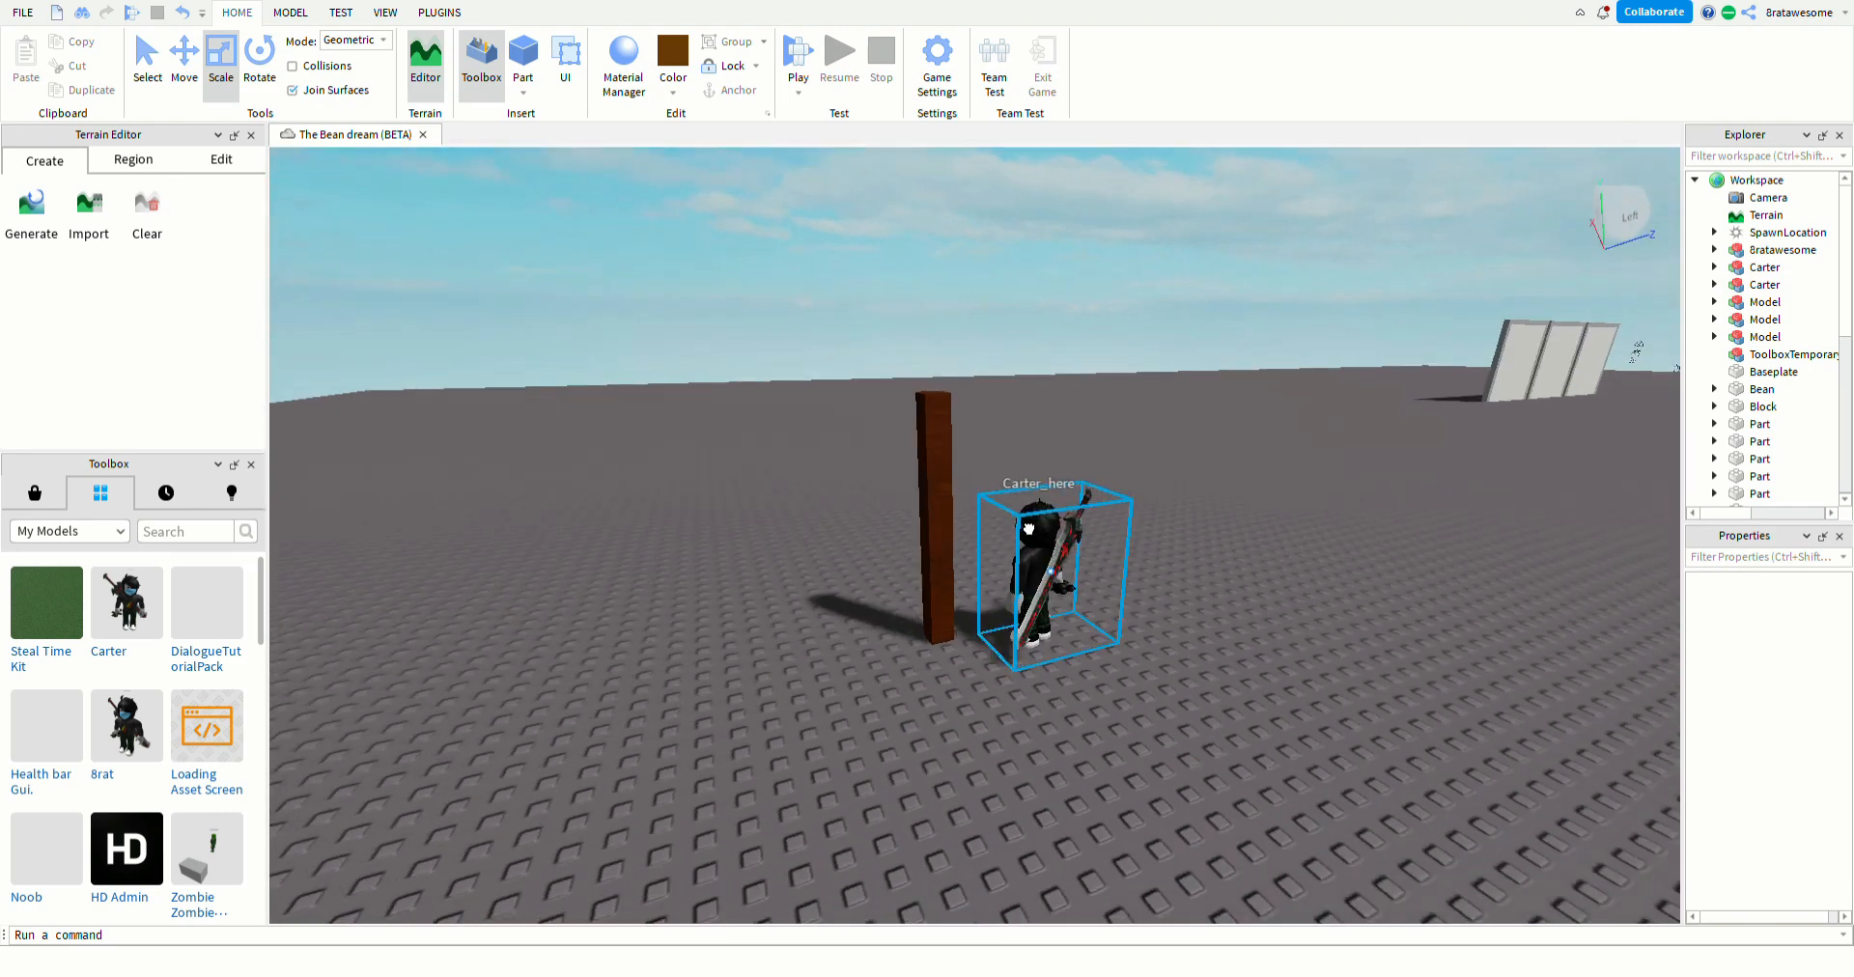
left_click(996, 593)
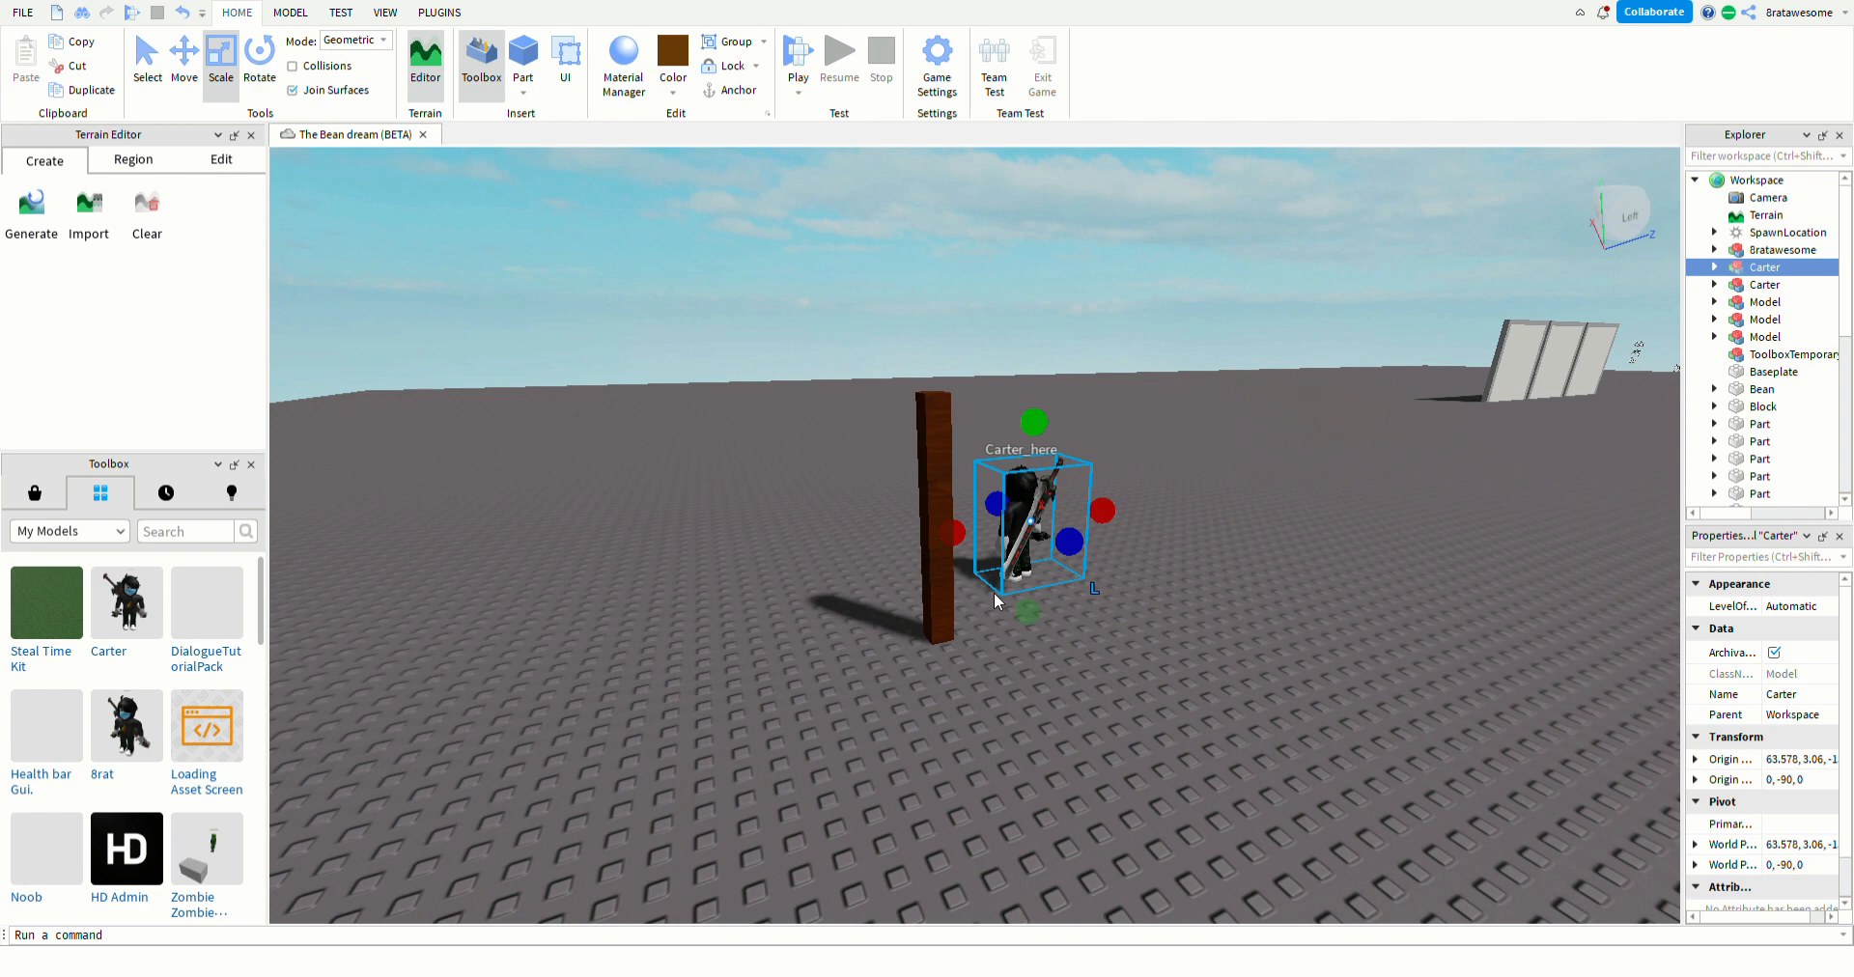
key("Delete")
key("d")
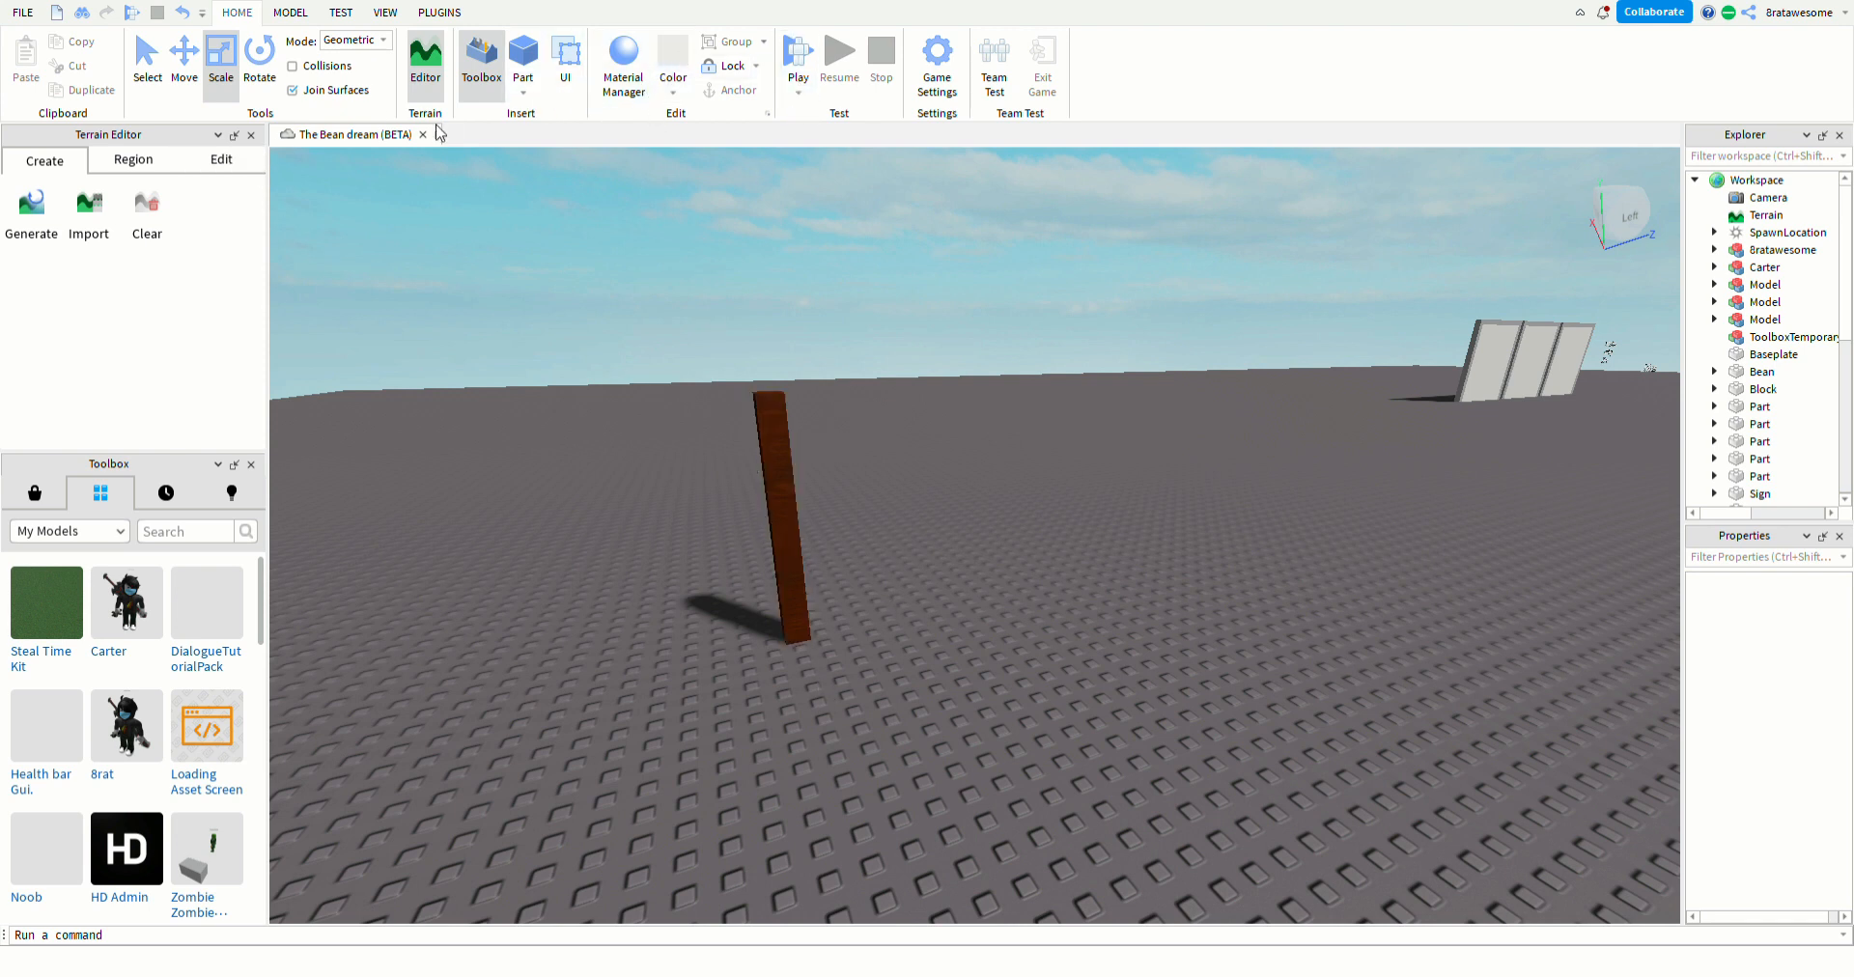
- Insert another block part and place it against the foot of the wooden post
left_click(523, 56)
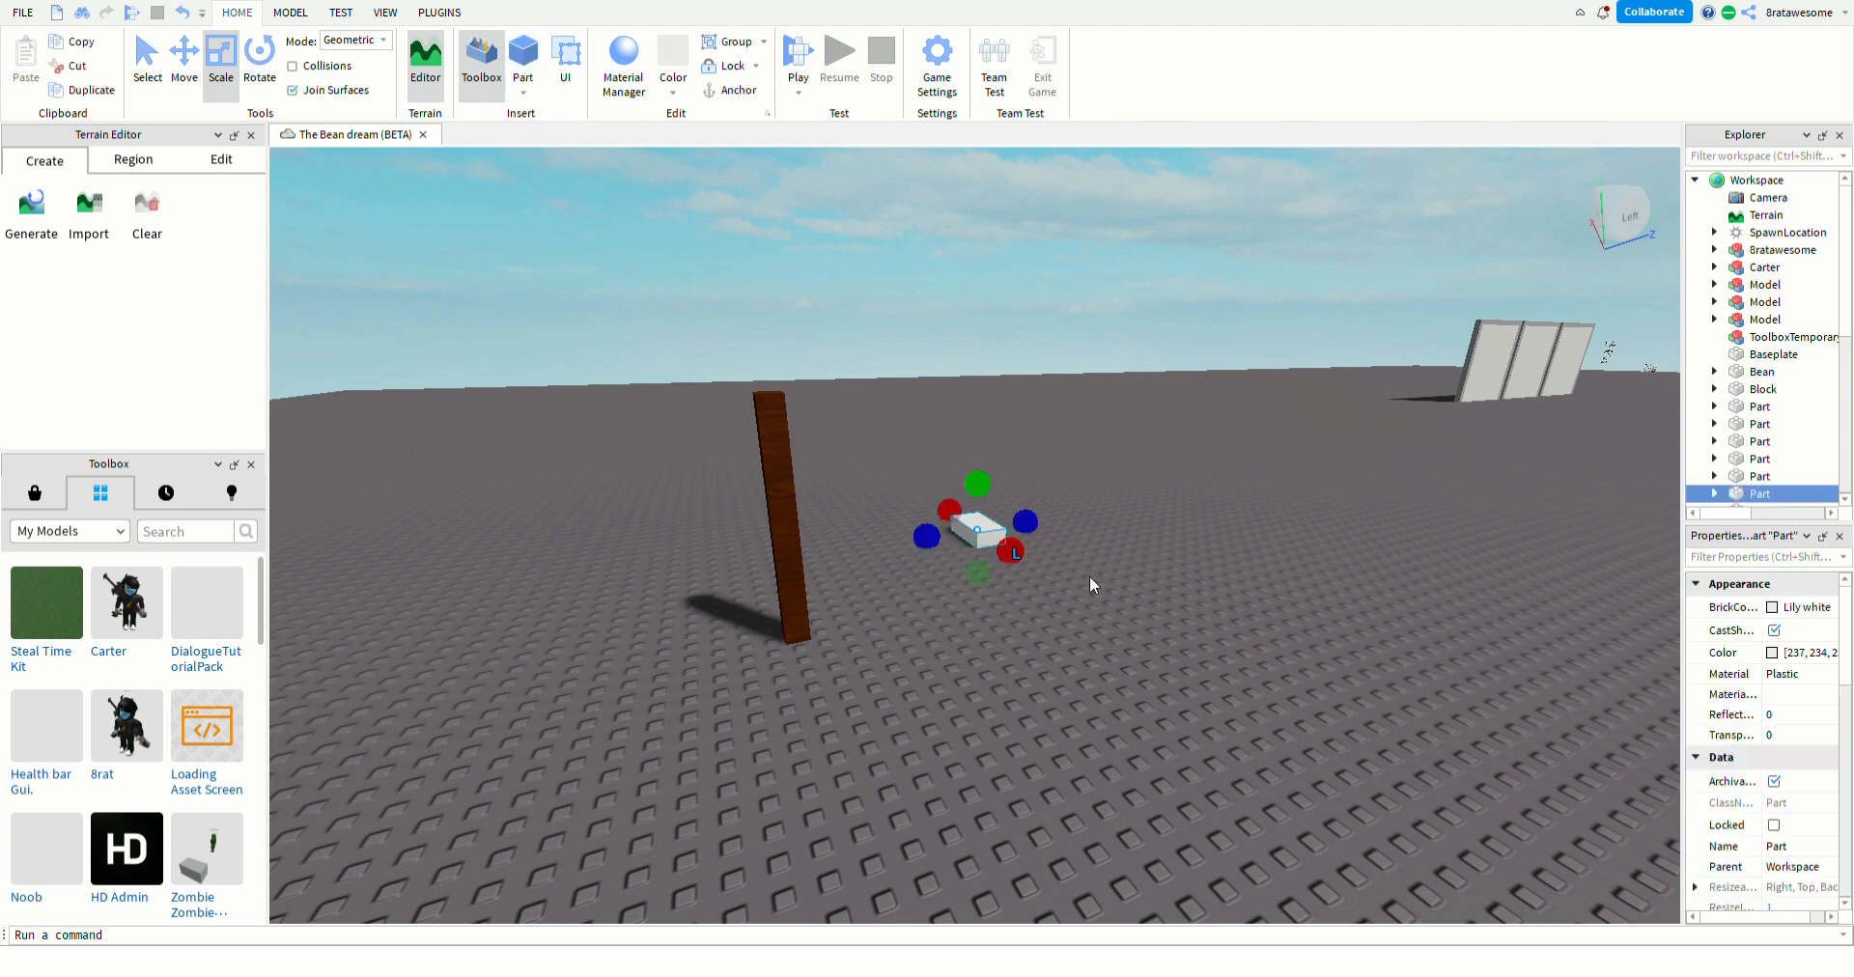
left_click_drag(1014, 572, 860, 660)
left_click(828, 671)
right_click_drag(1005, 617, 1029, 682)
- Shrink the white block from its outer side until it is about as wide as the post
key("s")
key("d")
key("w")
left_click_drag(1065, 668, 1066, 668)
right_click_drag(1065, 667, 1066, 668)
left_click_drag(1066, 667, 1064, 665)
right_click_drag(1065, 667, 1065, 665)
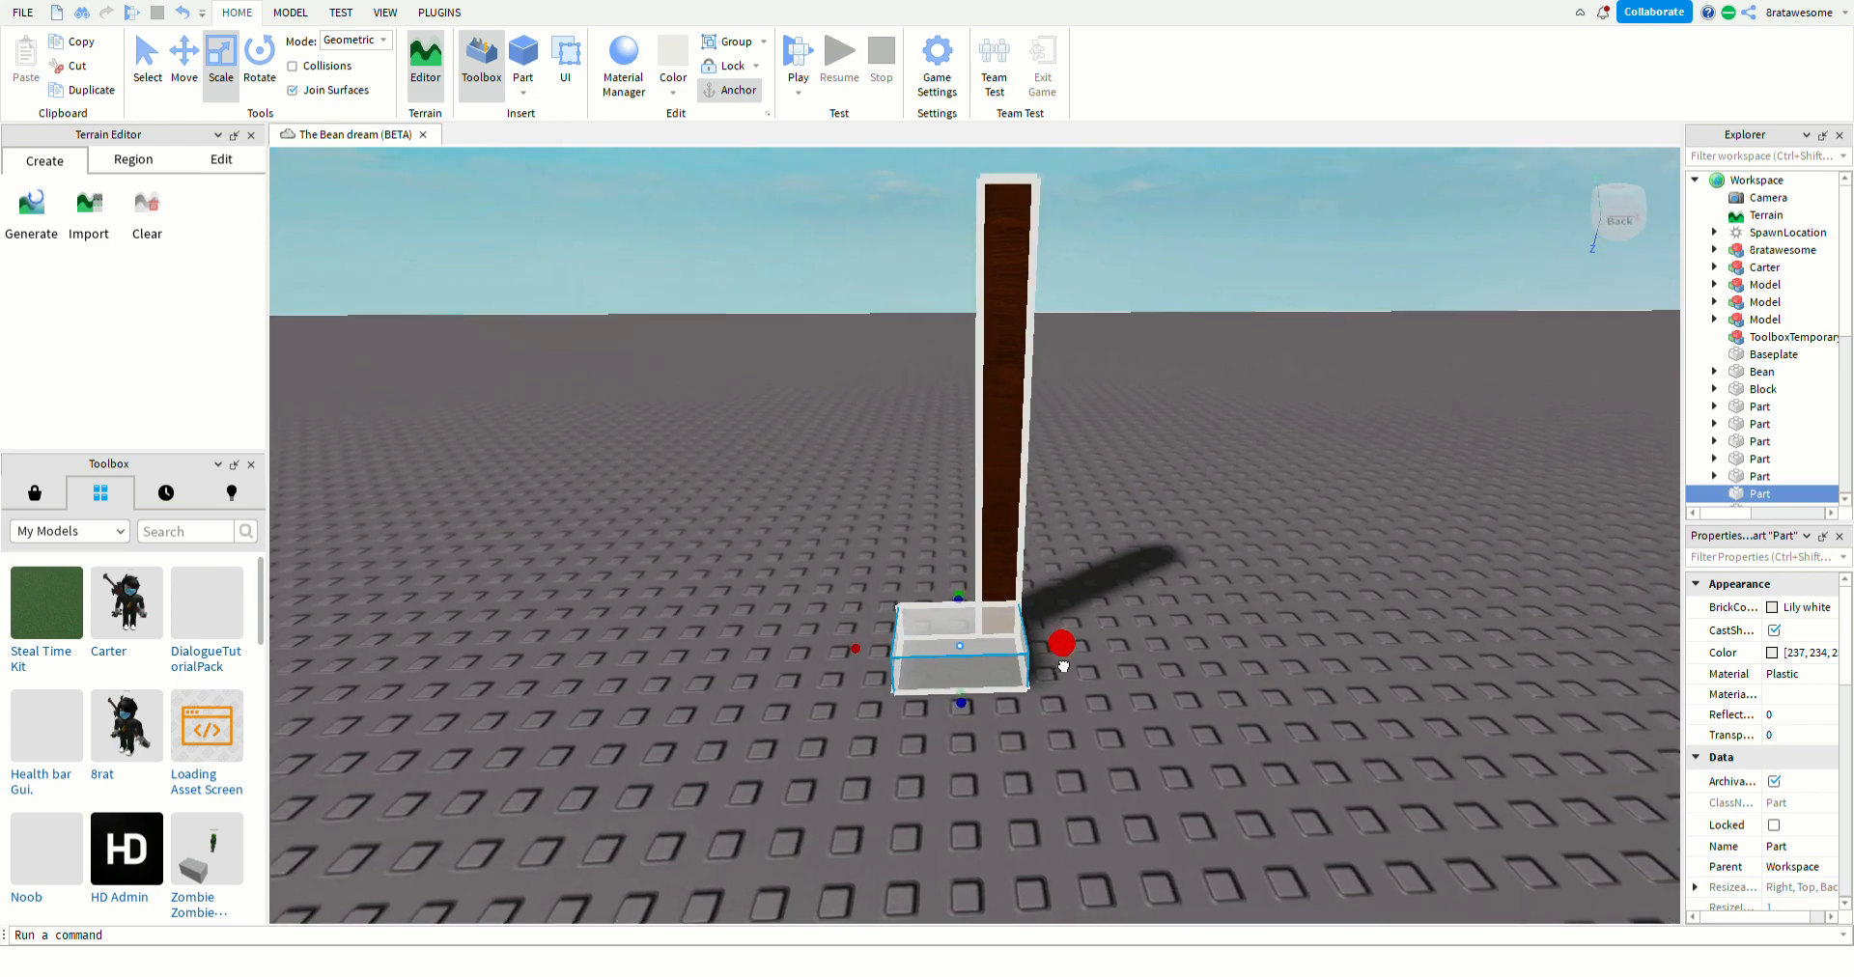
left_click_drag(1065, 664, 1064, 665)
left_click_drag(858, 658, 951, 672)
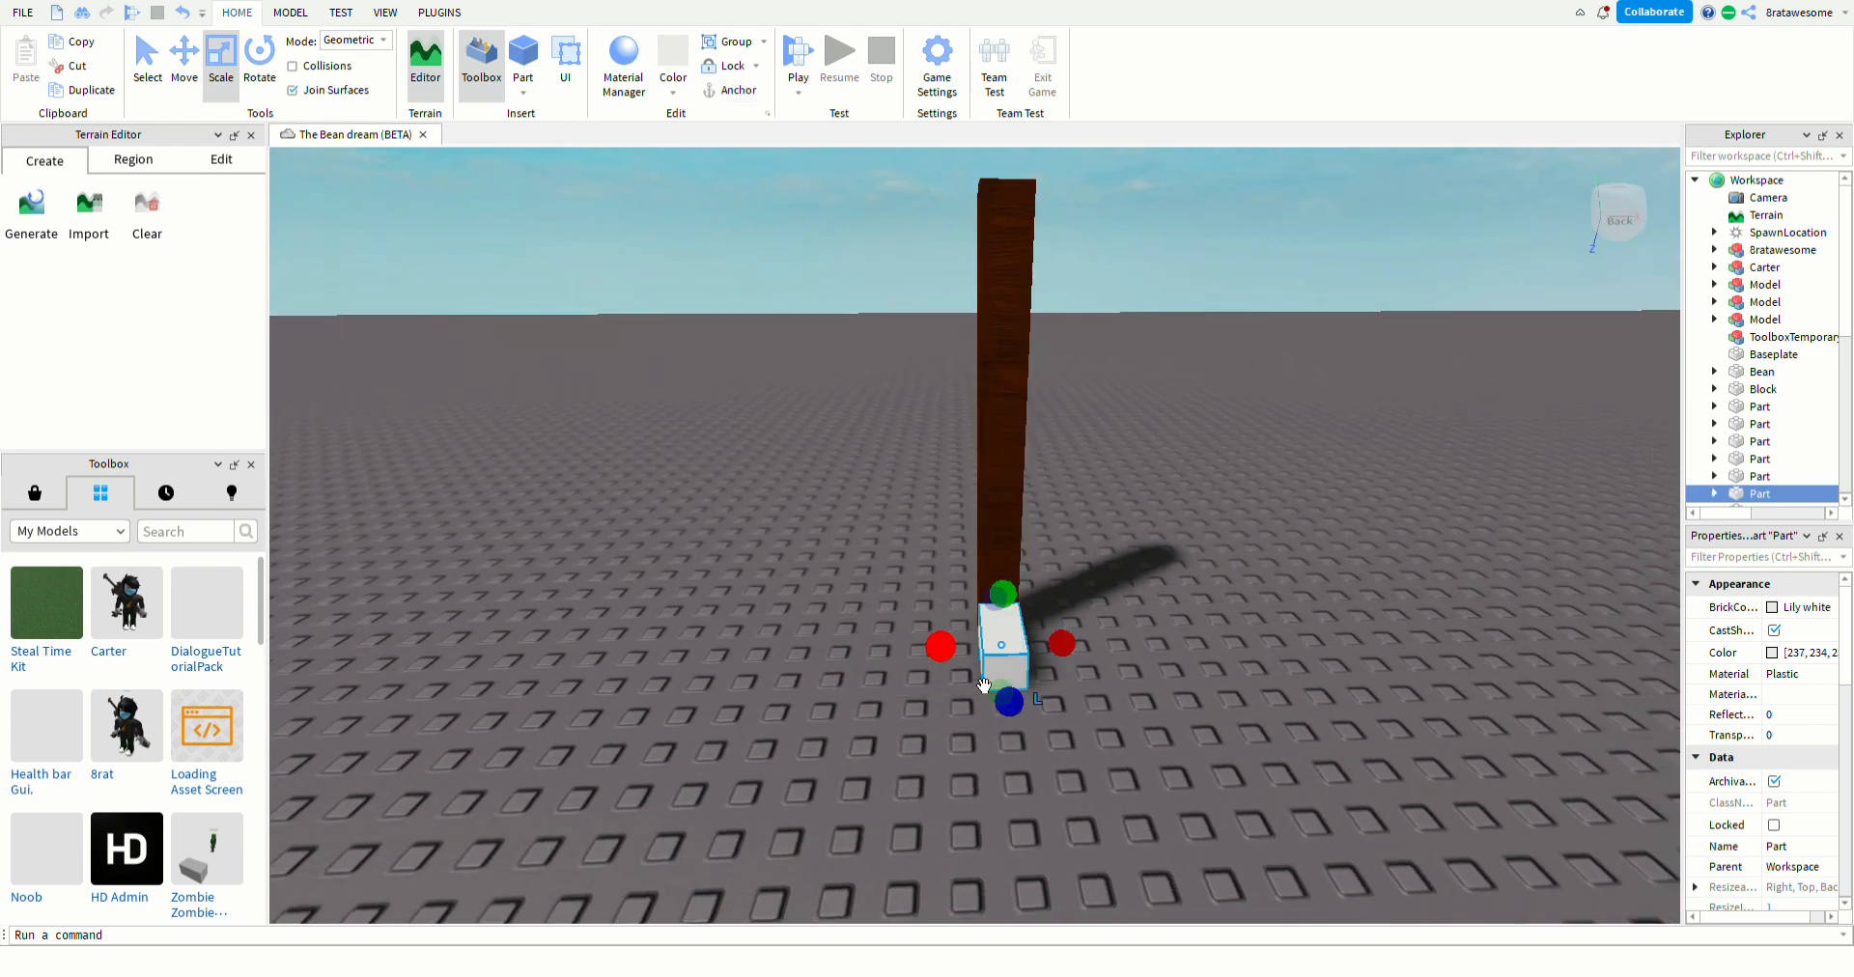
- Stretch the white block outward from the foot of the post into a long, low beam
key("a")
right_click_drag(892, 687, 892, 688)
left_click_drag(949, 653, 1194, 657)
key("s")
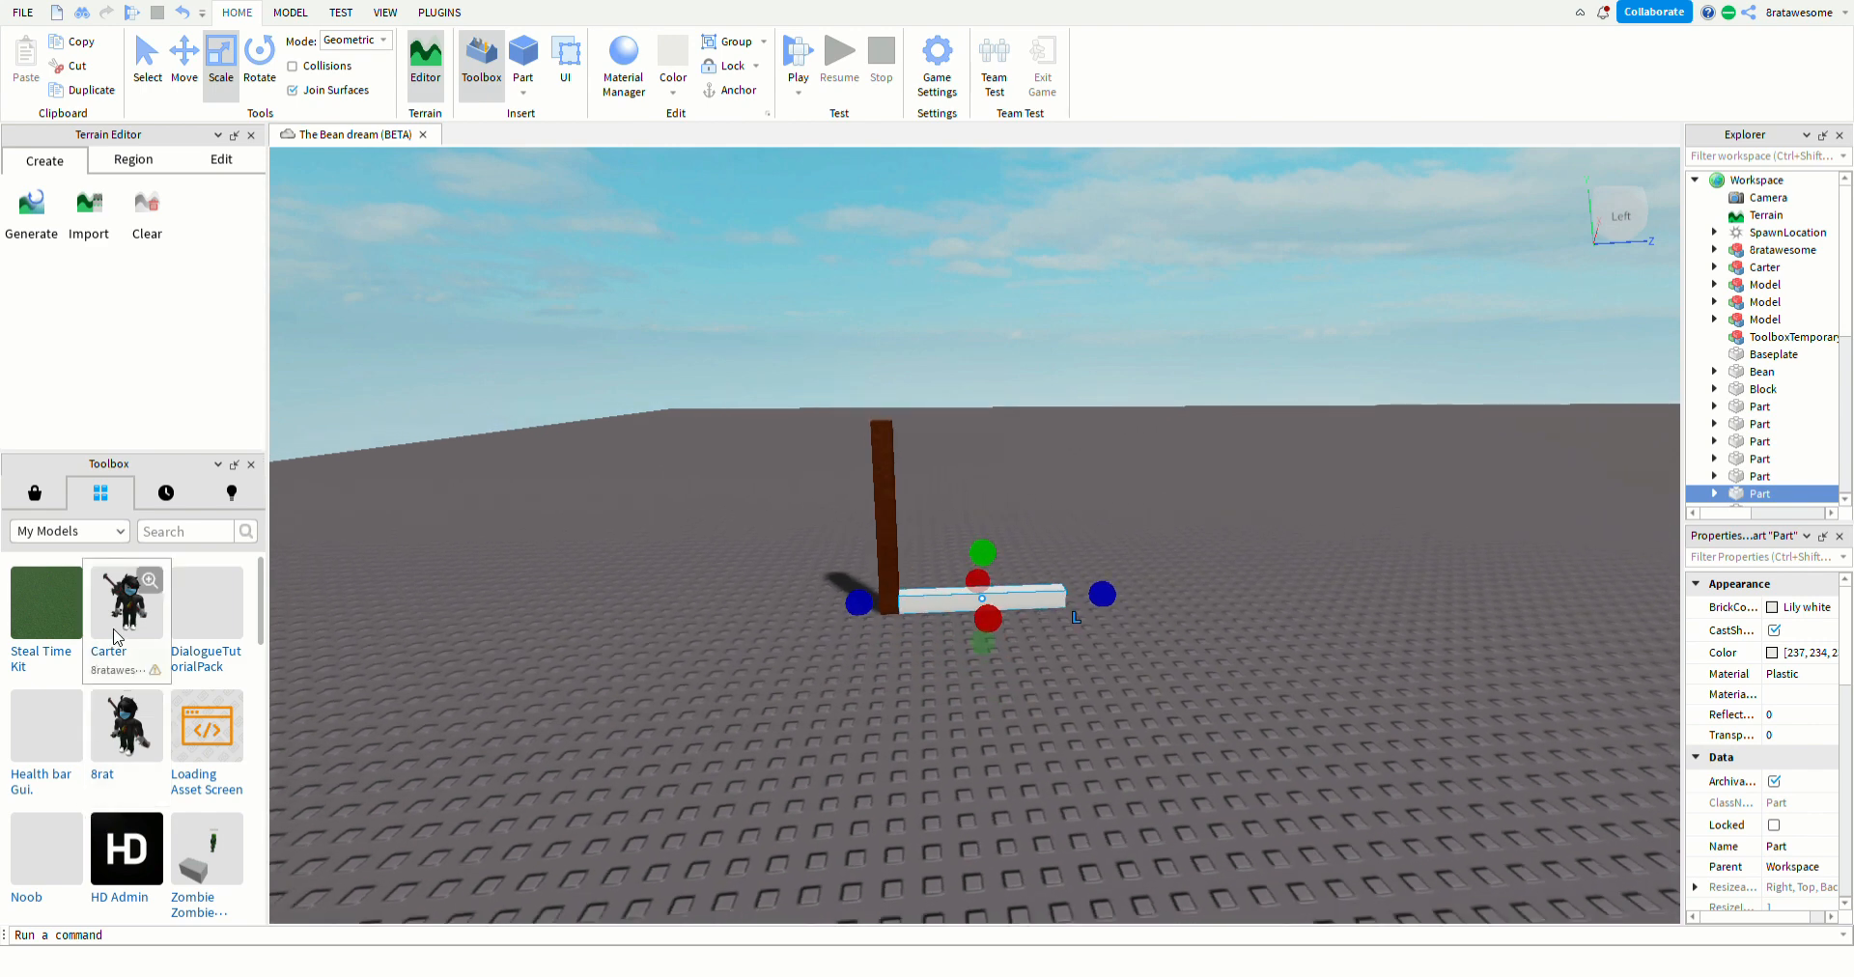
- Insert the avatar model from My Models as a size reference and rotate it 90 degrees about its vertical axis
left_click_drag(115, 627, 1175, 692)
left_click(1101, 596)
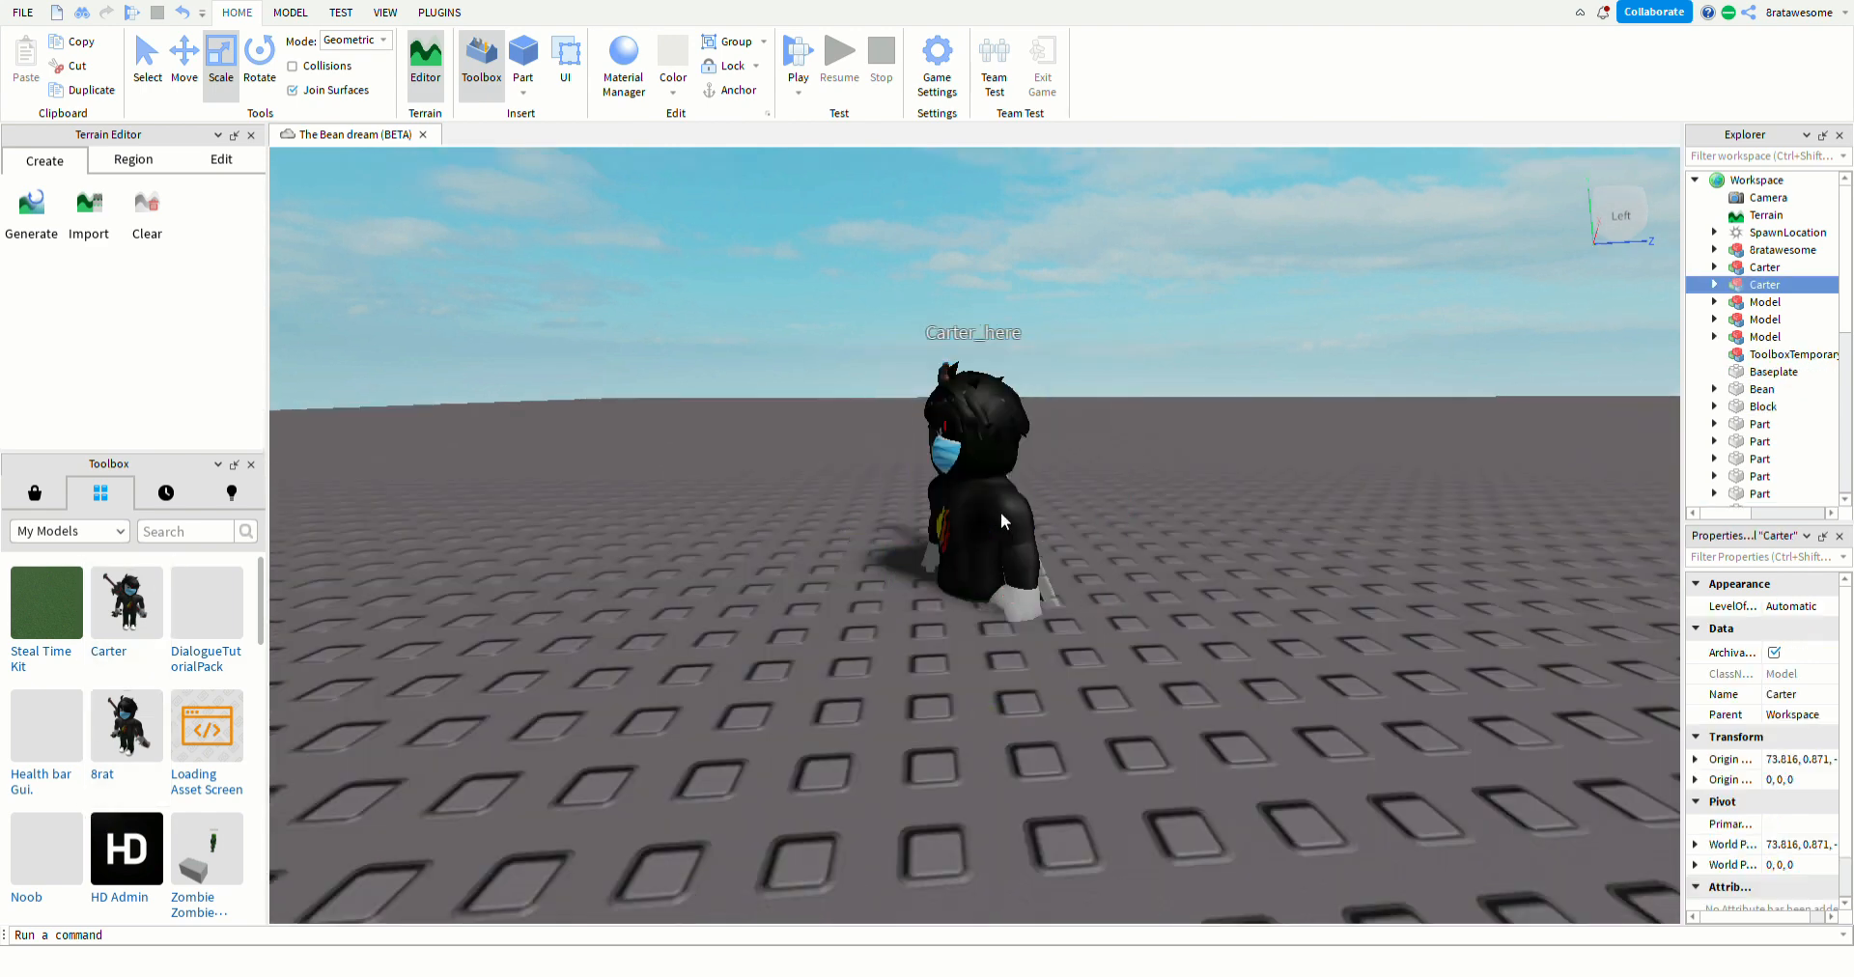
scroll(1000, 512, "down", 5)
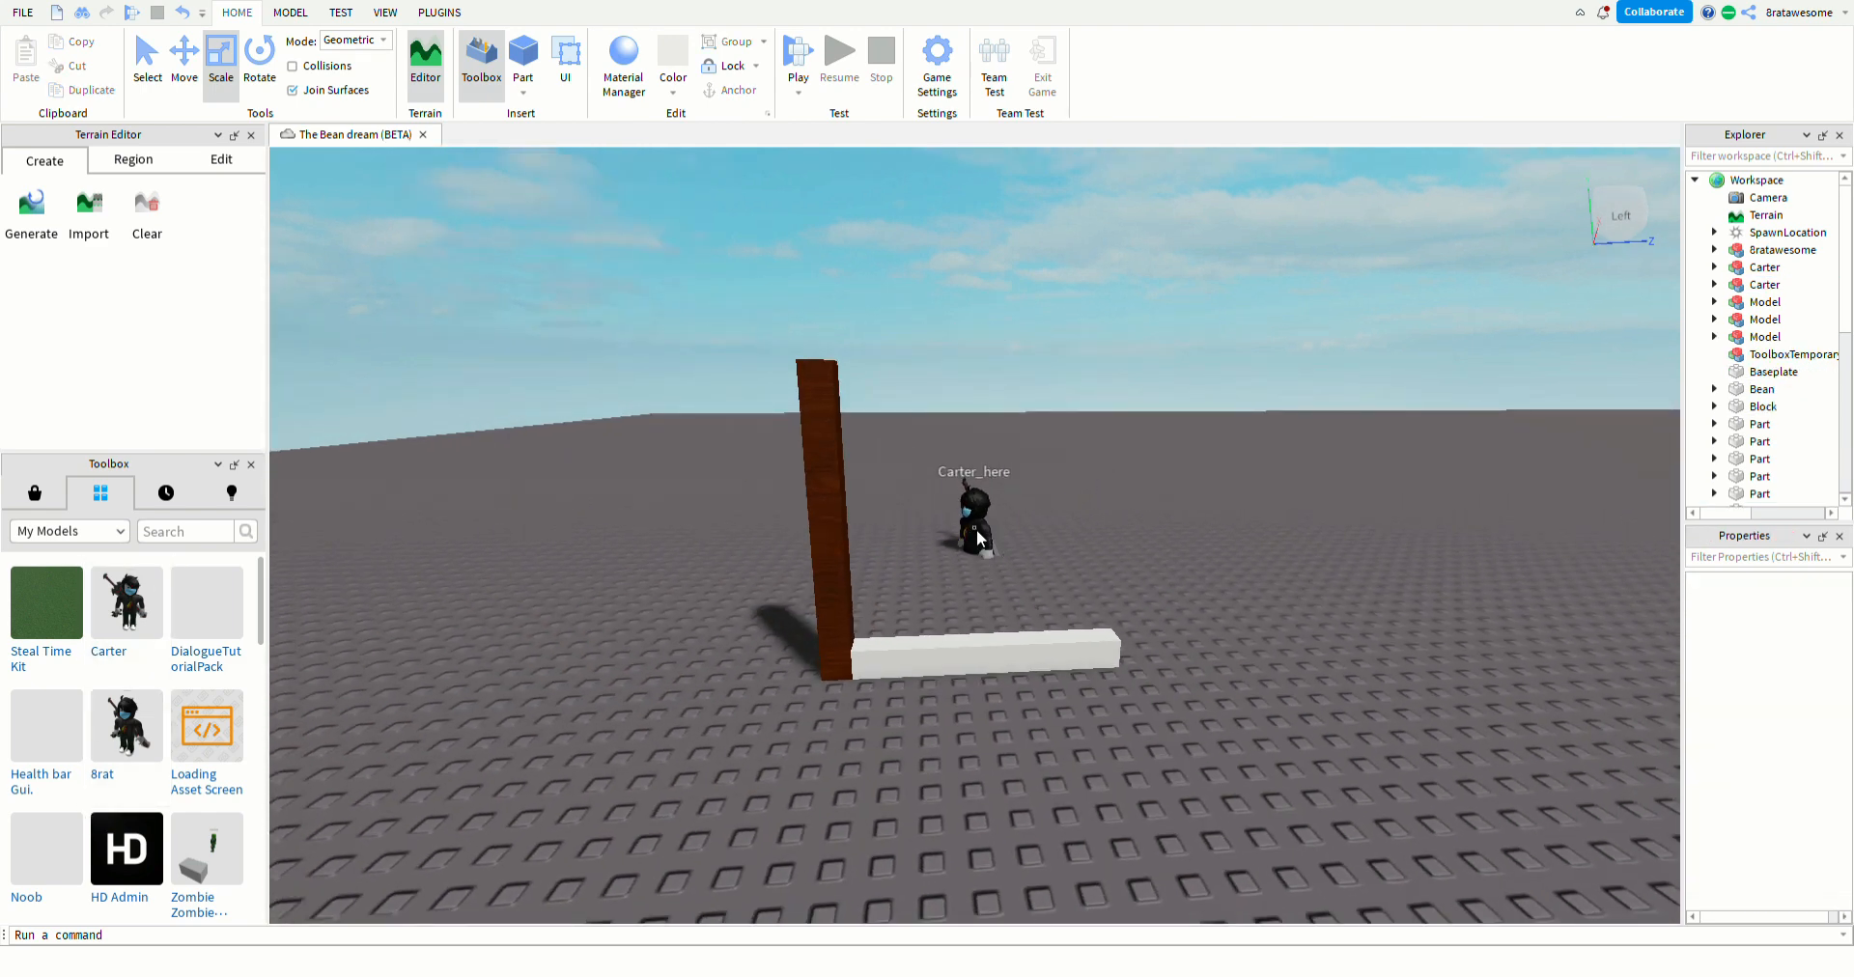
scroll(979, 538, "down", 3)
left_click(983, 526)
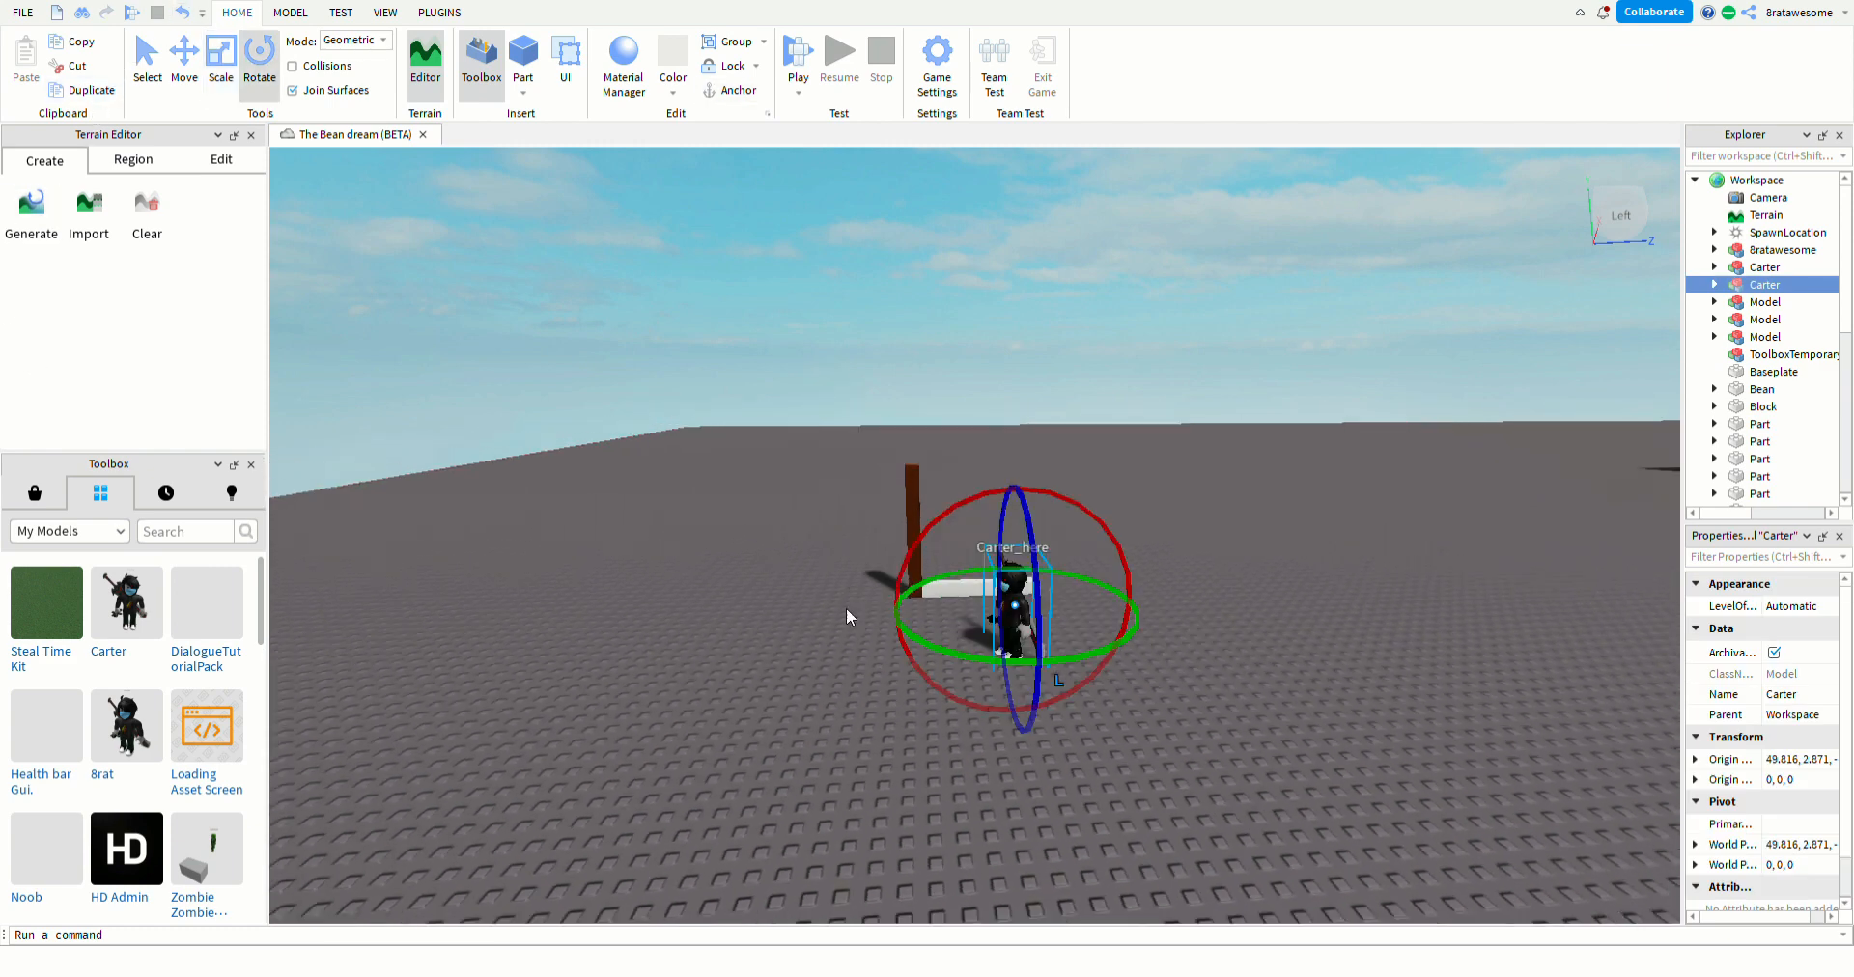
left_click_drag(935, 667, 794, 559)
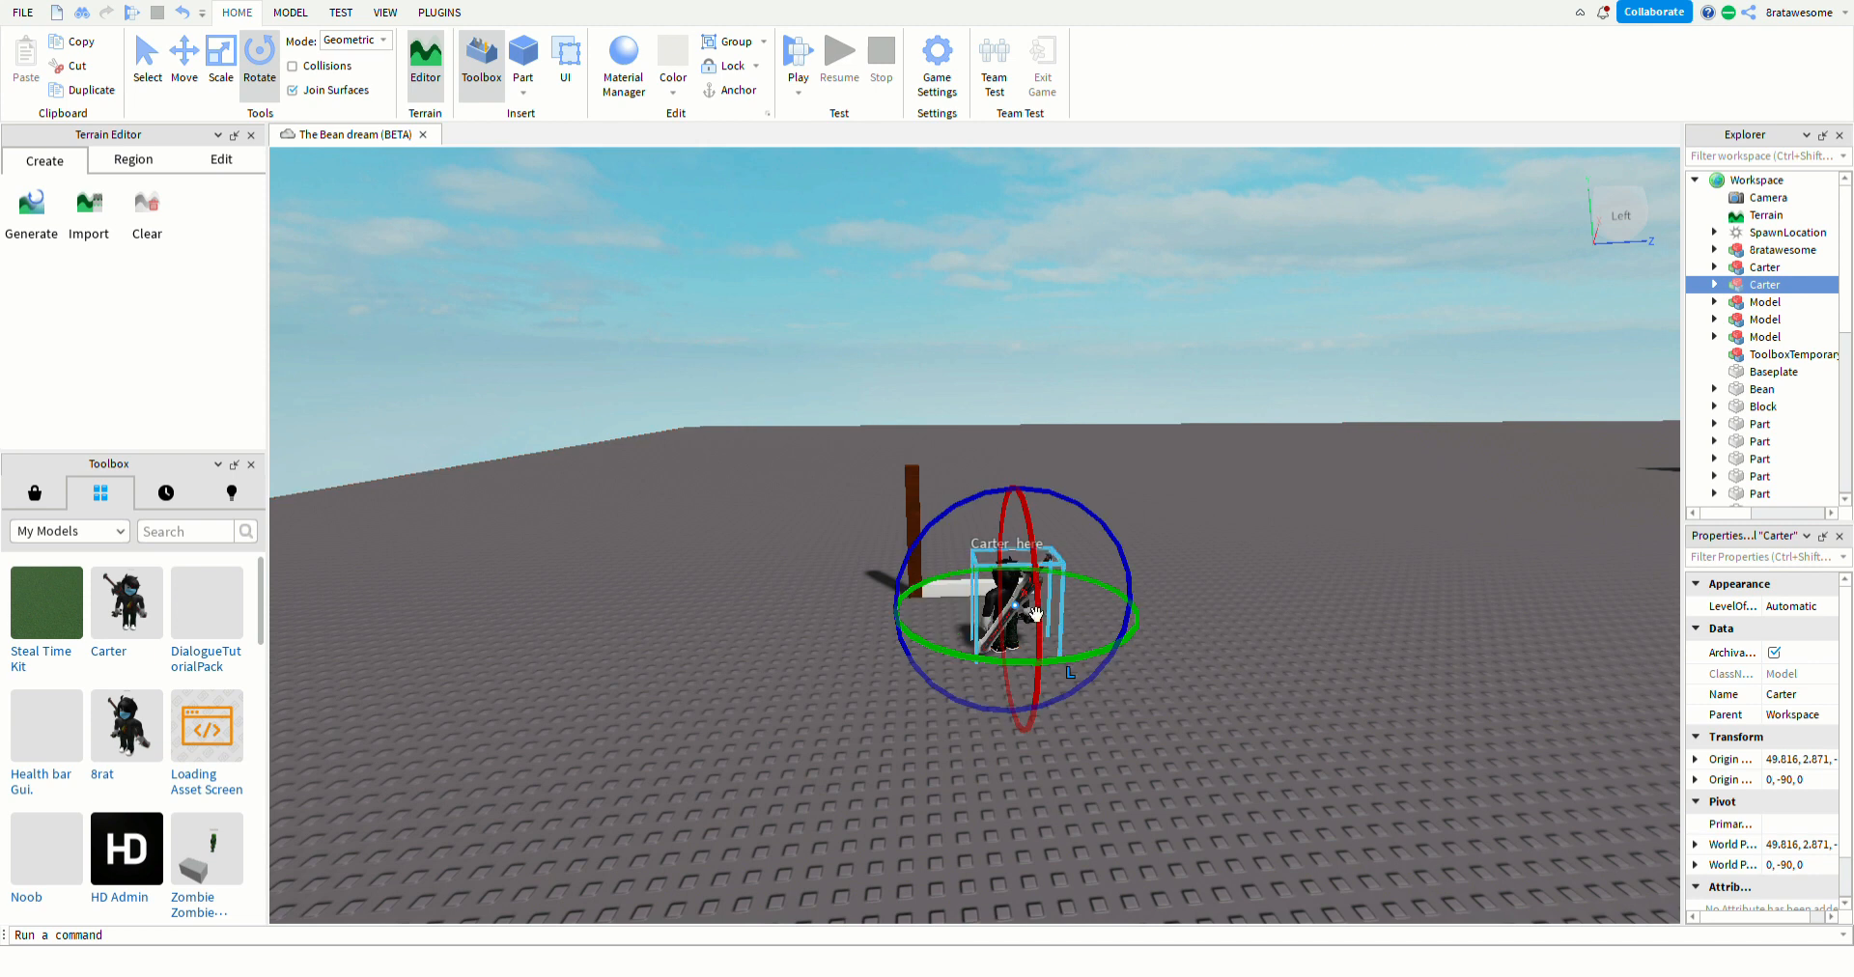
- Move the avatar model close alongside the white beam, near the wooden post
left_click(185, 54)
left_click_drag(910, 613, 875, 618)
left_click_drag(977, 583, 1106, 588)
key("w")
key("a")
right_click_drag(1163, 741, 1163, 742)
key("s")
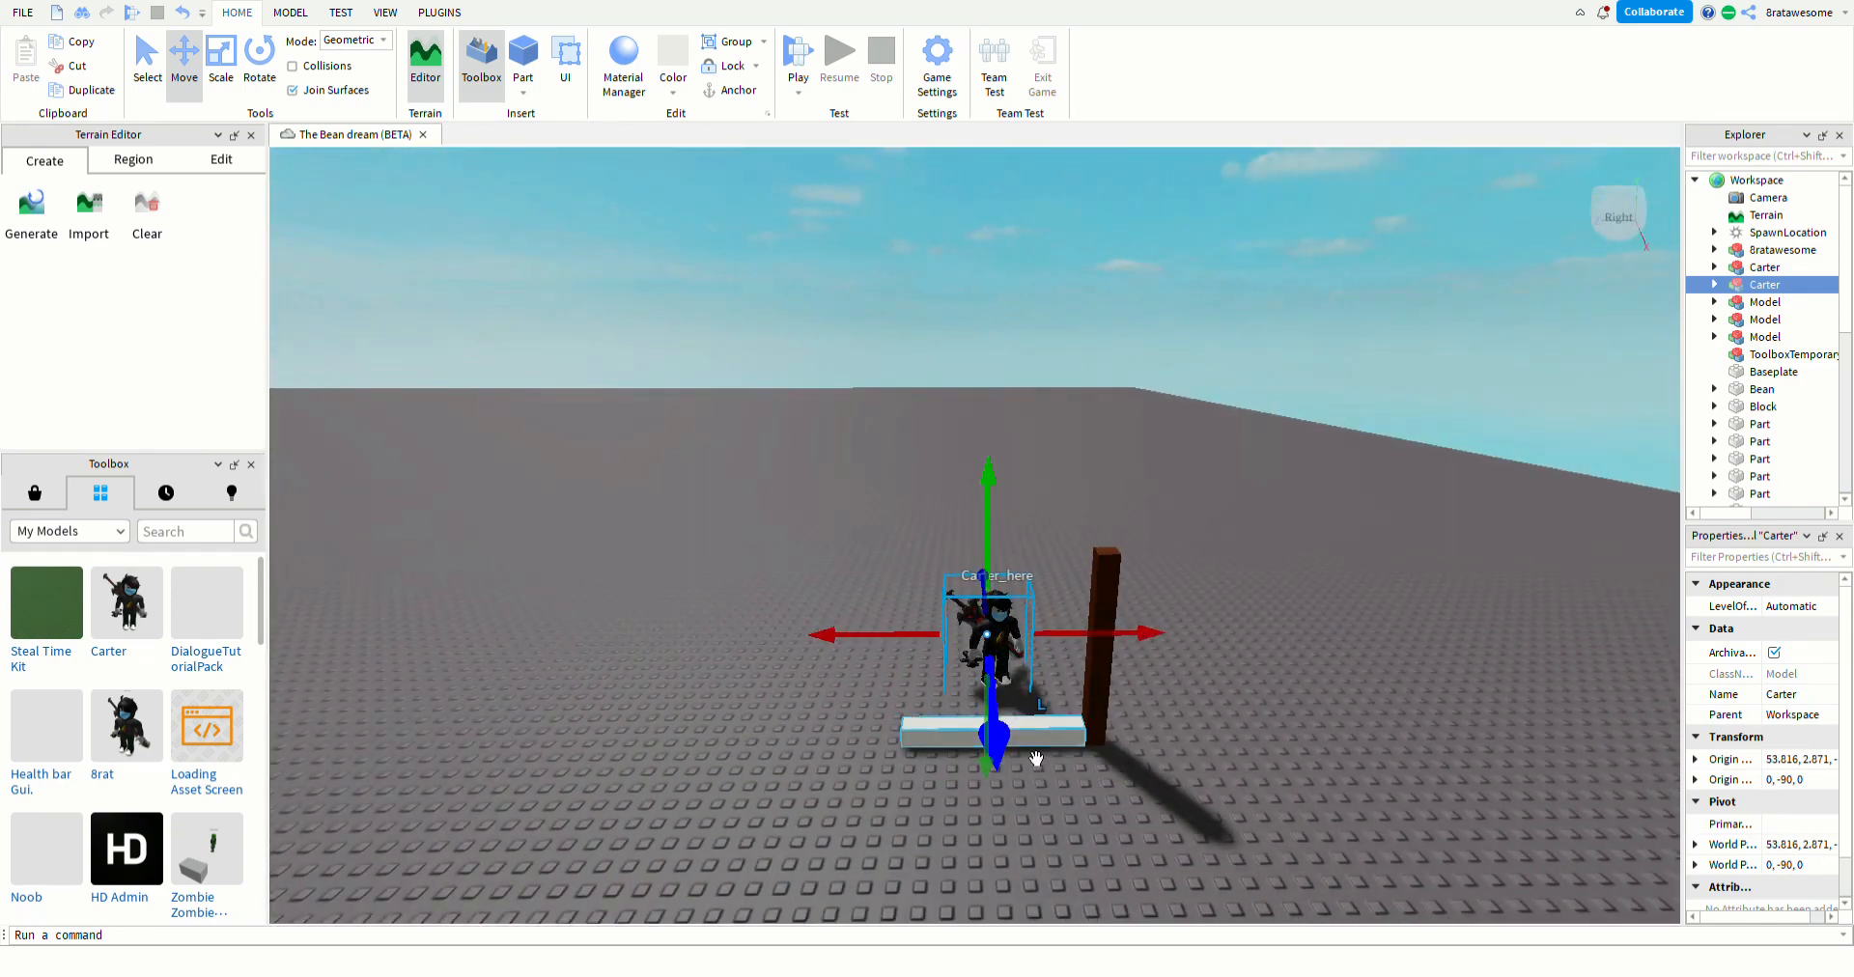
- Shorten the white beam from its free end to about doorway width and shift the avatar in front of it
left_click(236, 56)
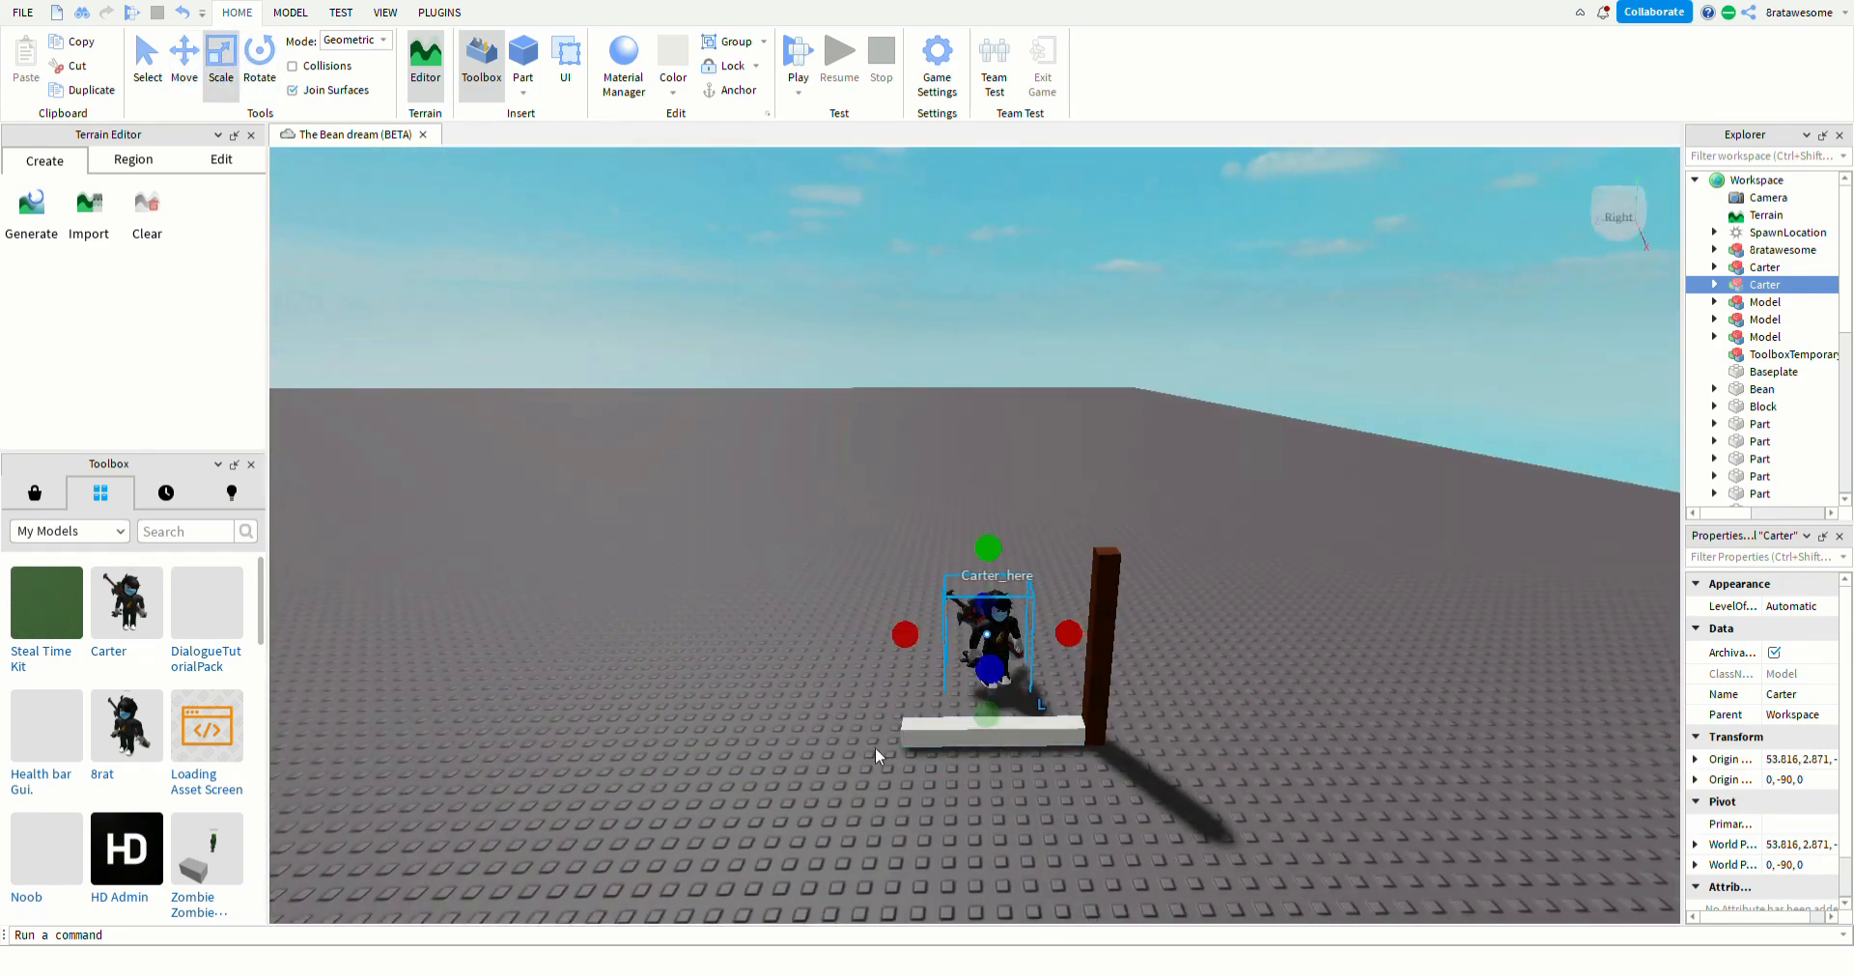
left_click(908, 739)
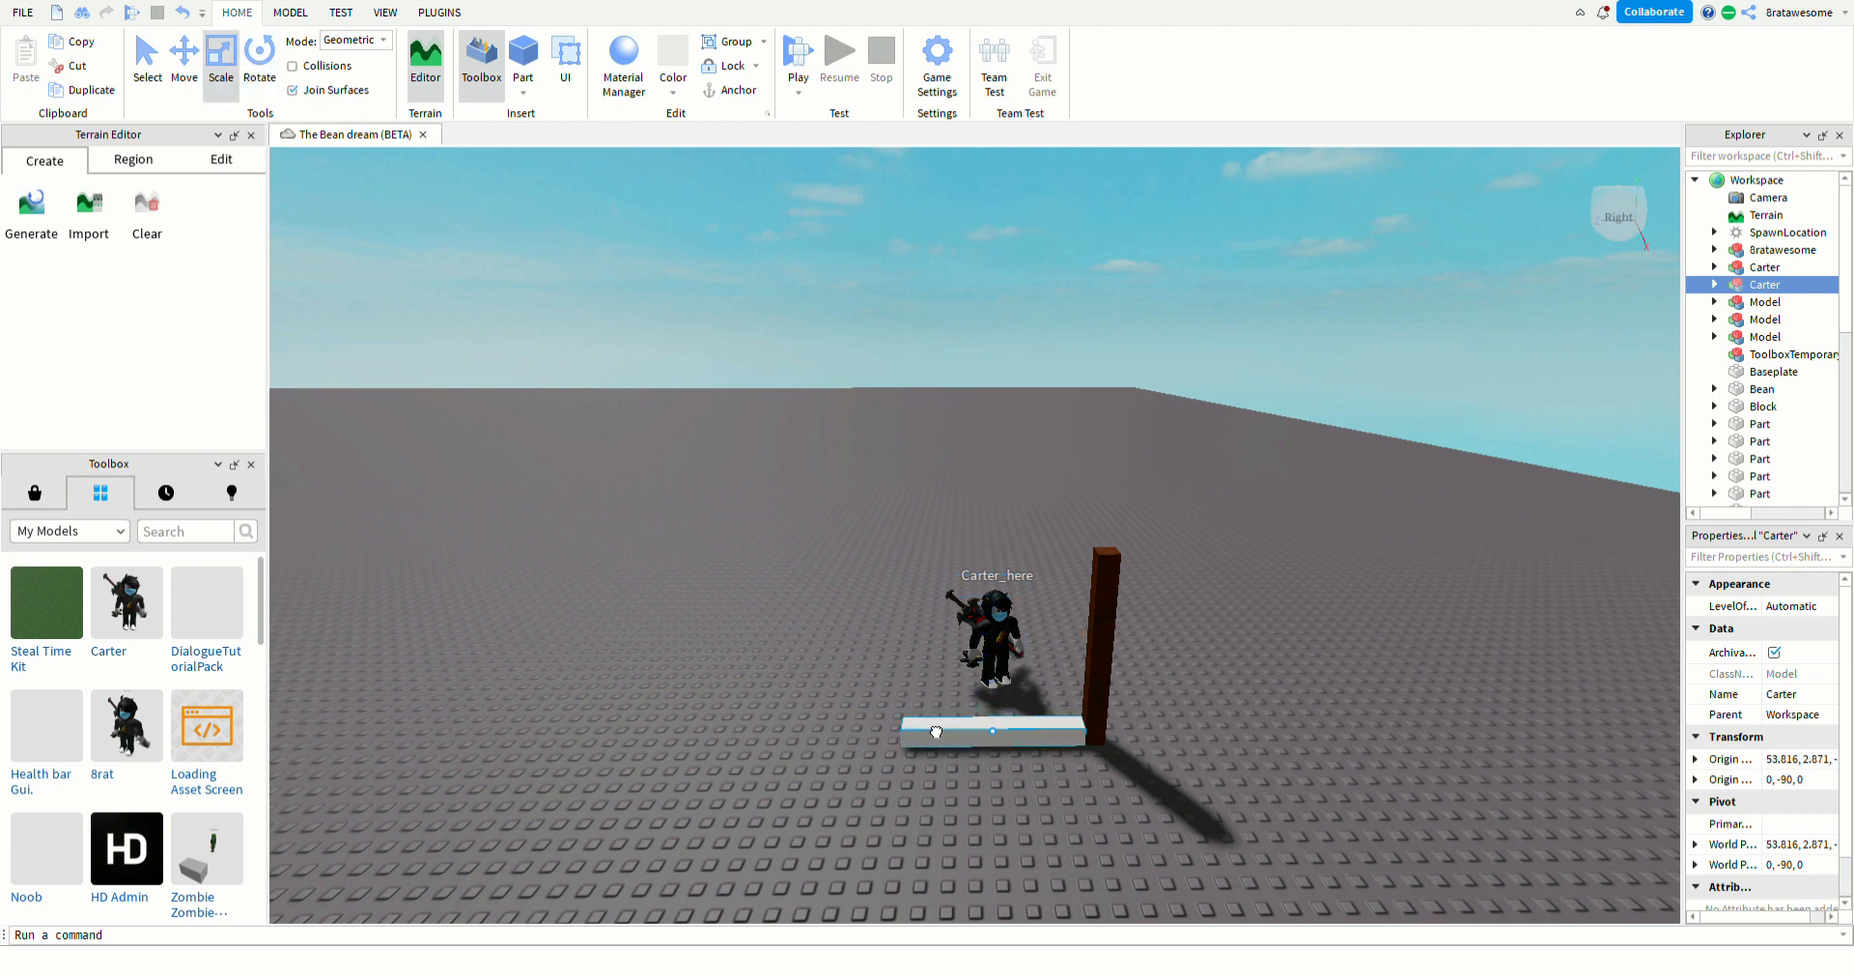
left_click_drag(861, 732, 922, 733)
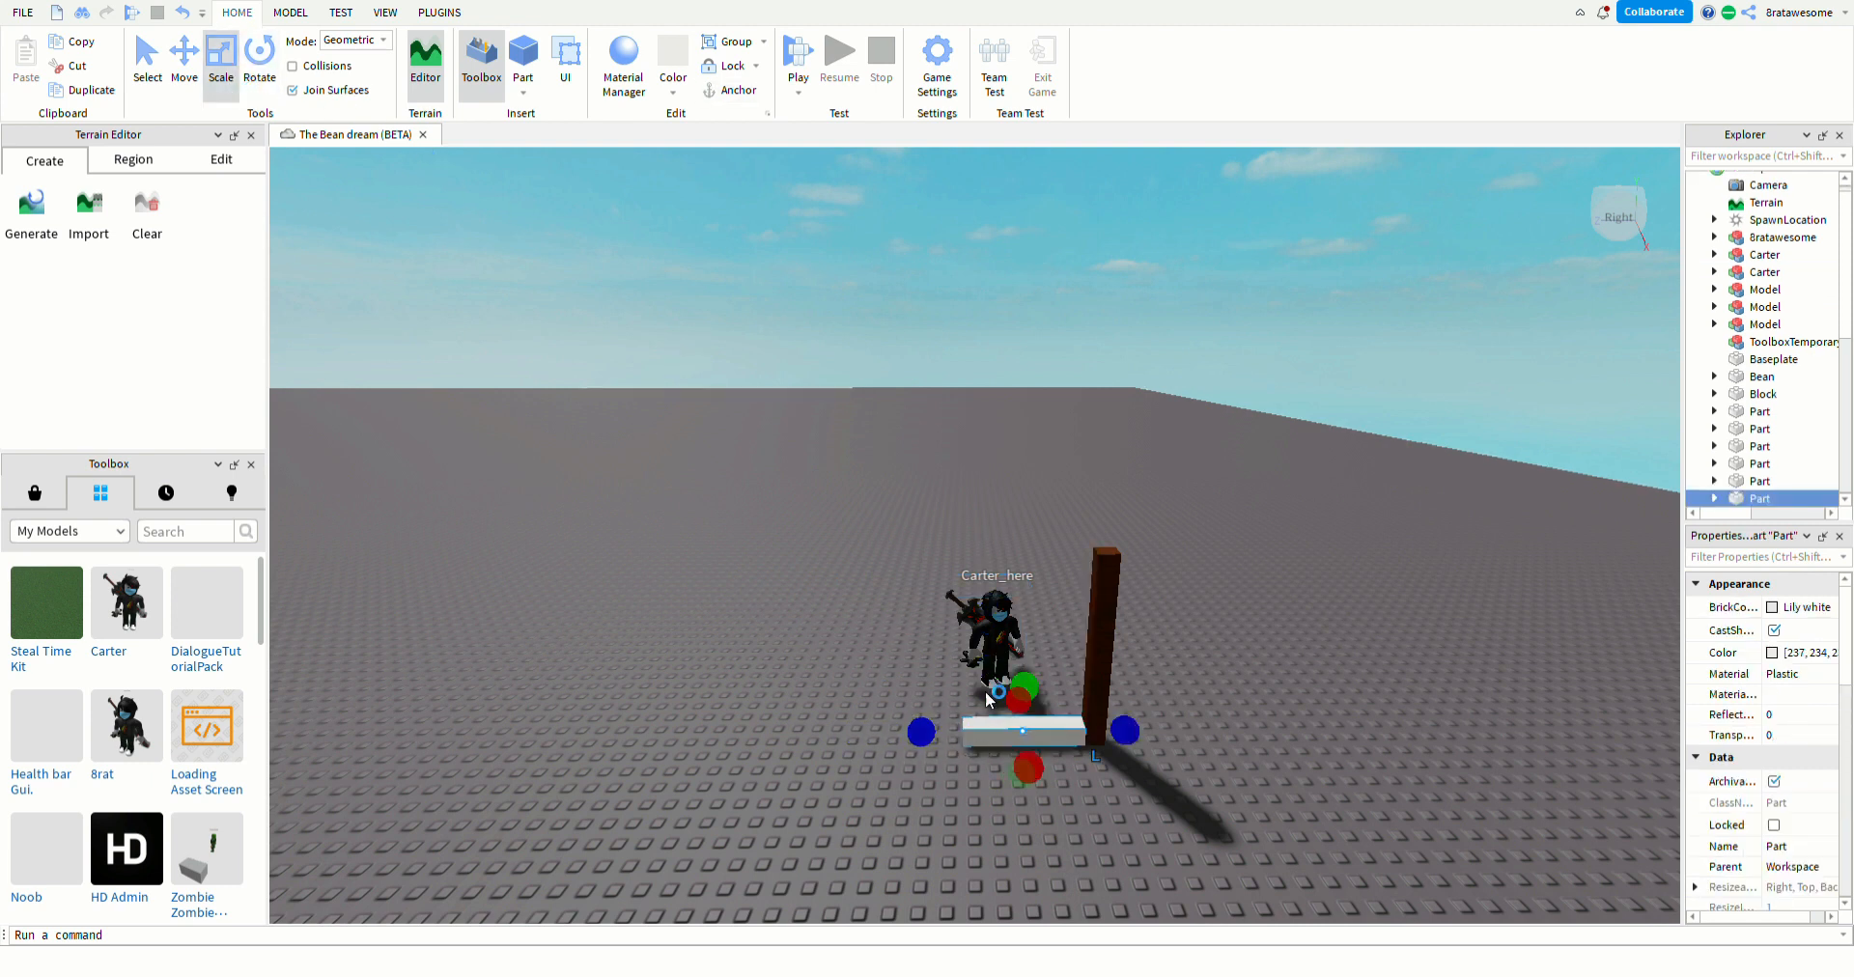
left_click(998, 645)
left_click(993, 630)
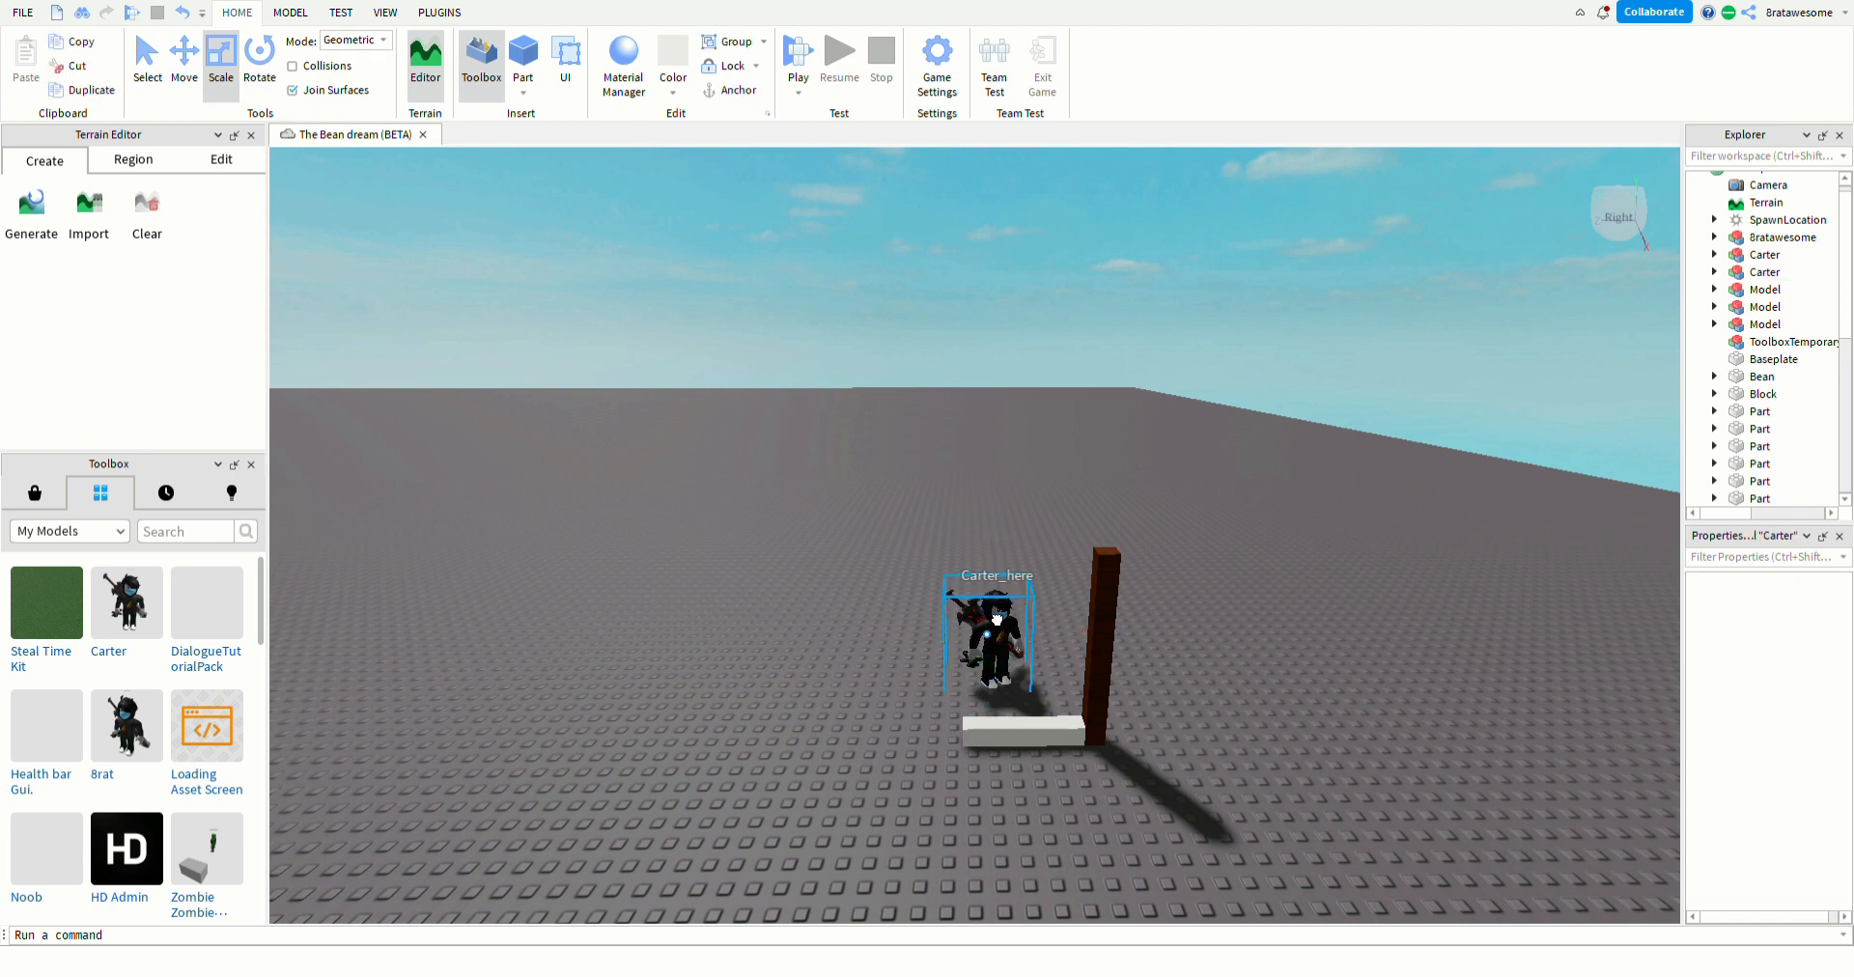
left_click_drag(1010, 659, 1029, 699)
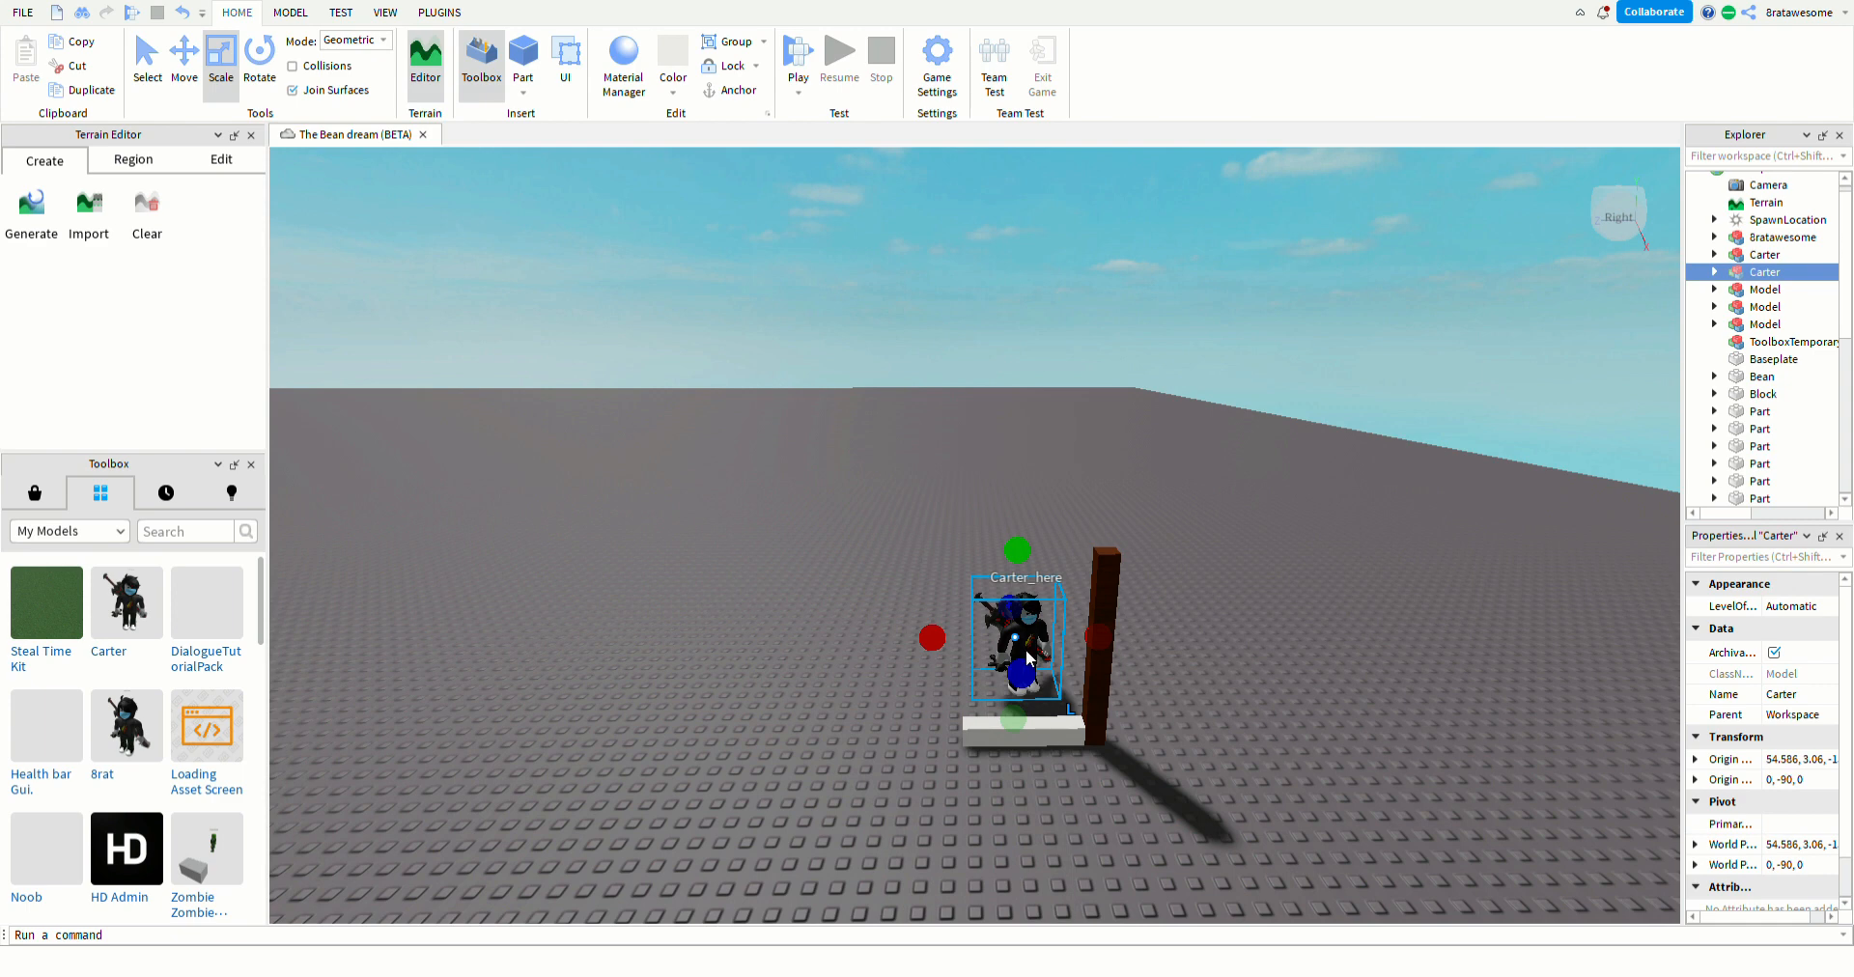
- Raise the white beam's upper face to the height of the wooden post, forming a door panel
right_click_drag(1068, 837, 927, 763)
left_click(893, 746)
left_click_drag(869, 716, 855, 521)
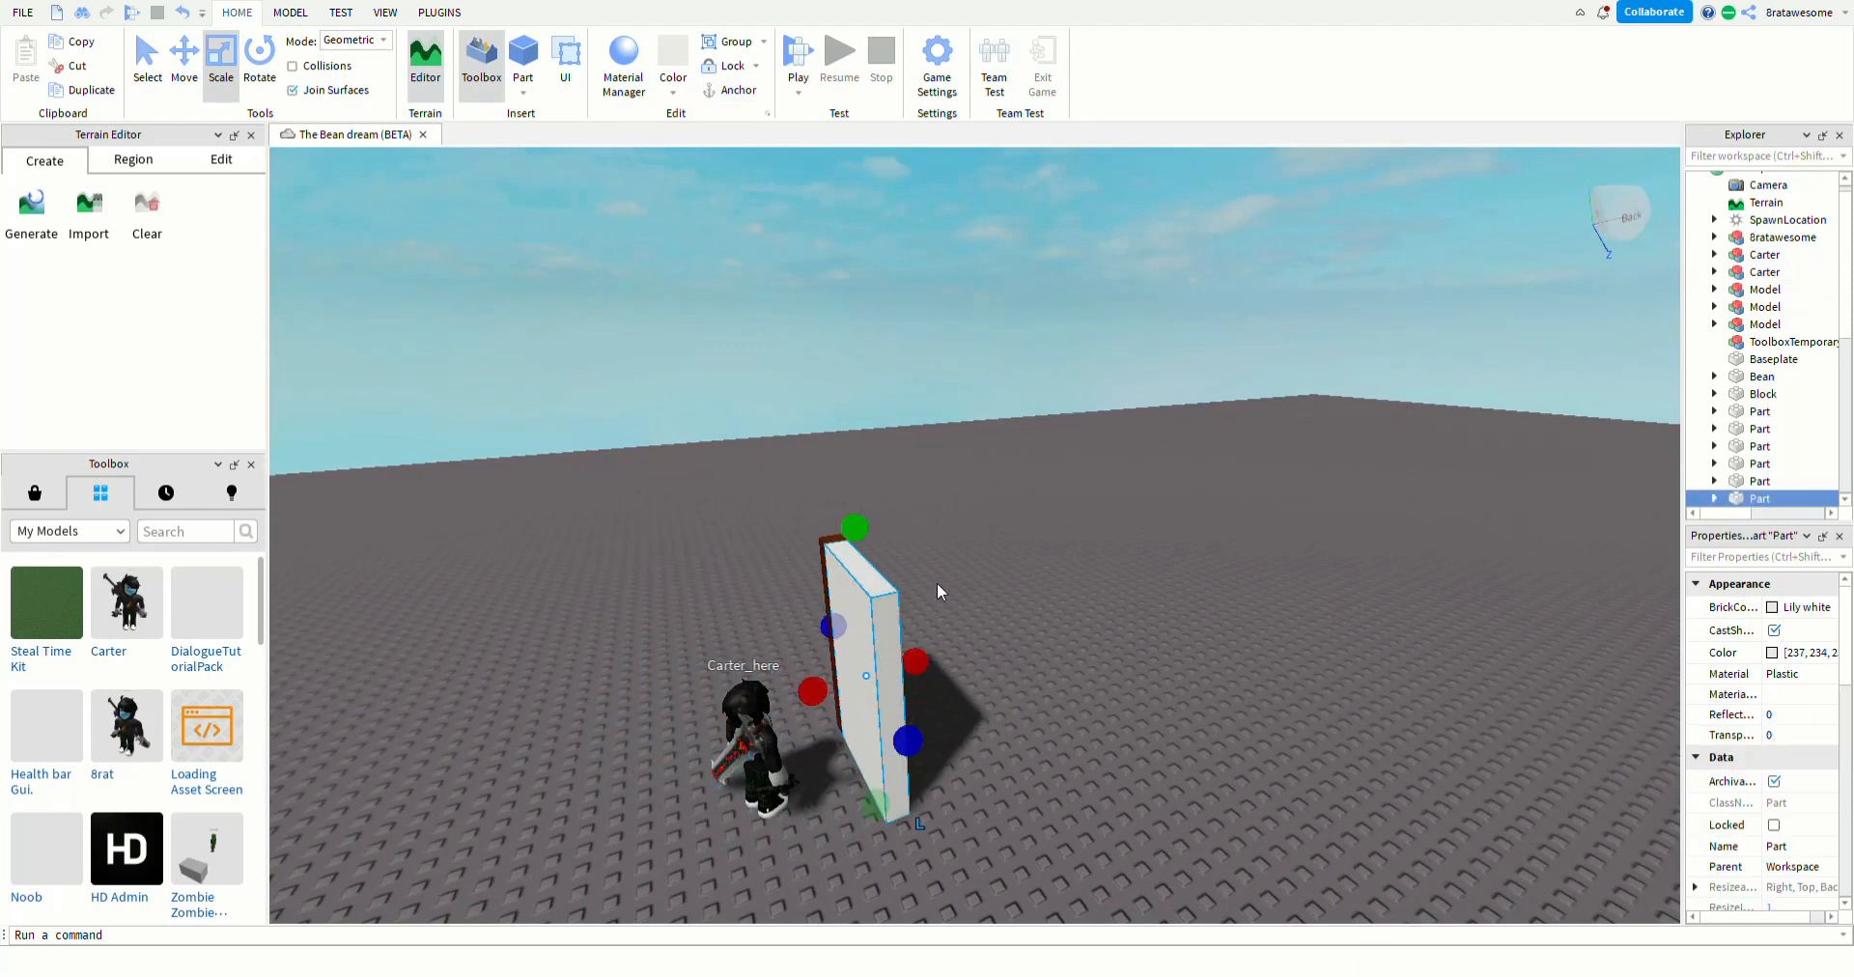
key("a")
right_click_drag(1082, 685, 1082, 686)
key("d")
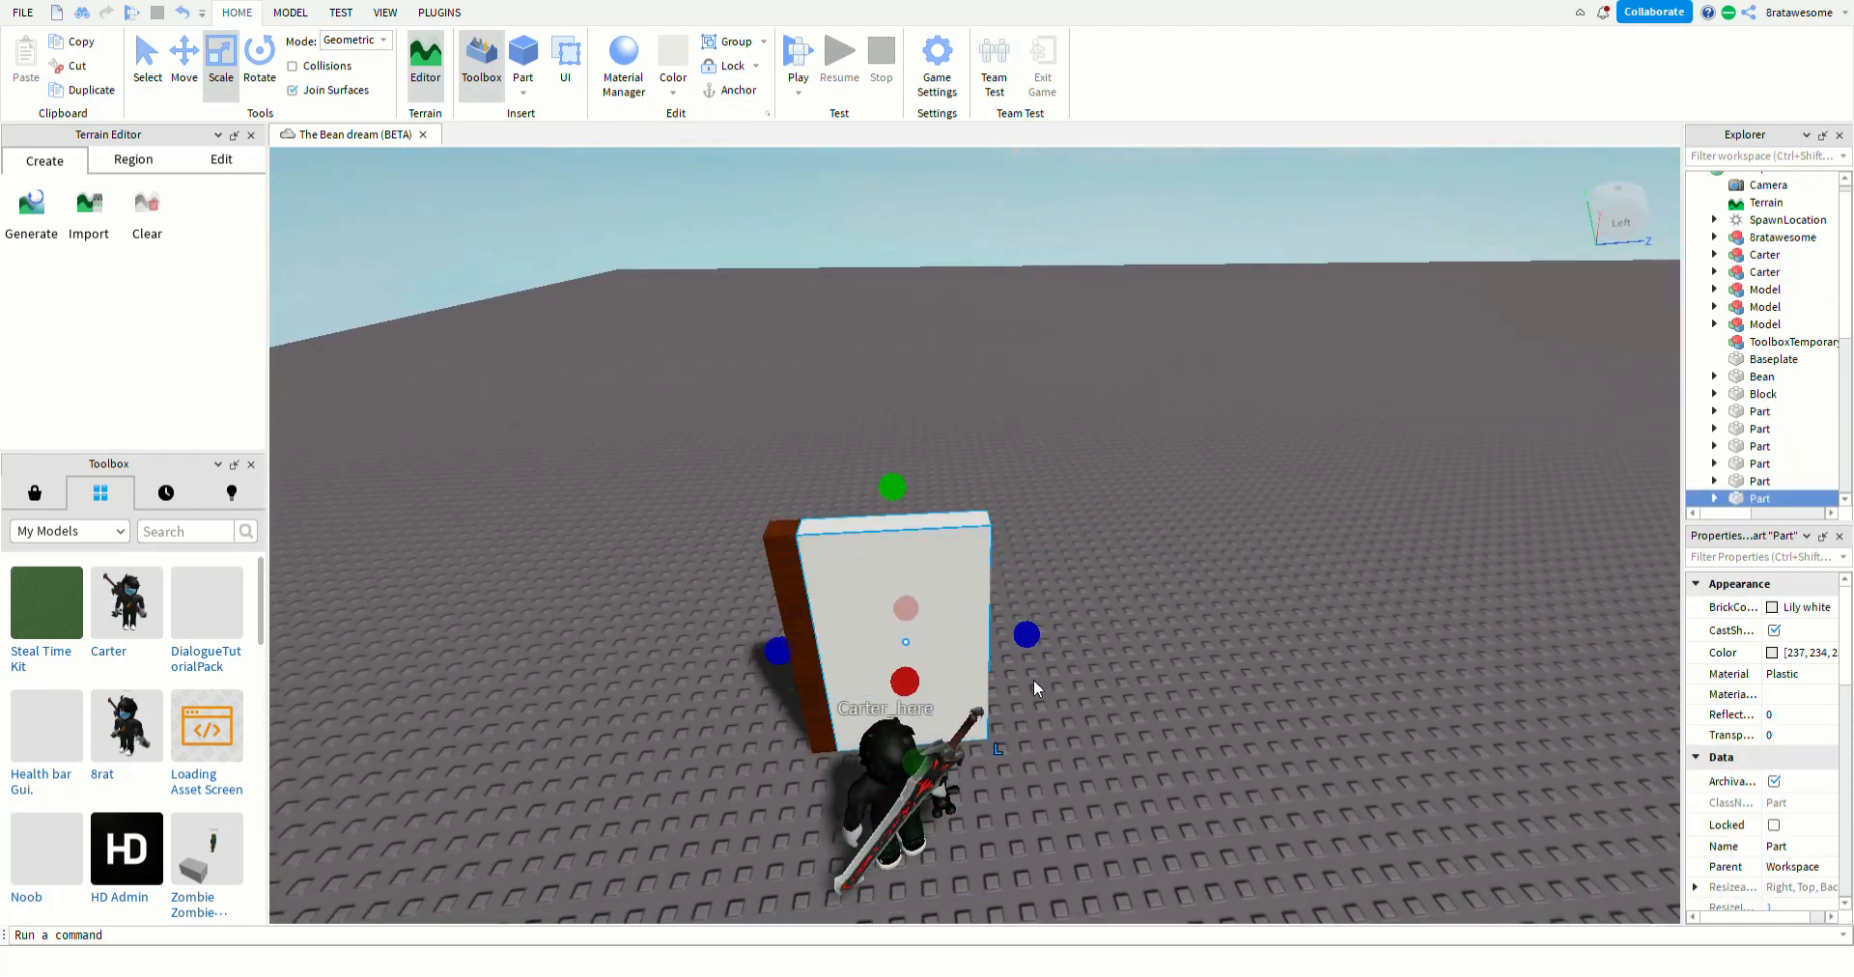
- Delete the reference avatar model standing in front of the white panel
left_click(906, 817)
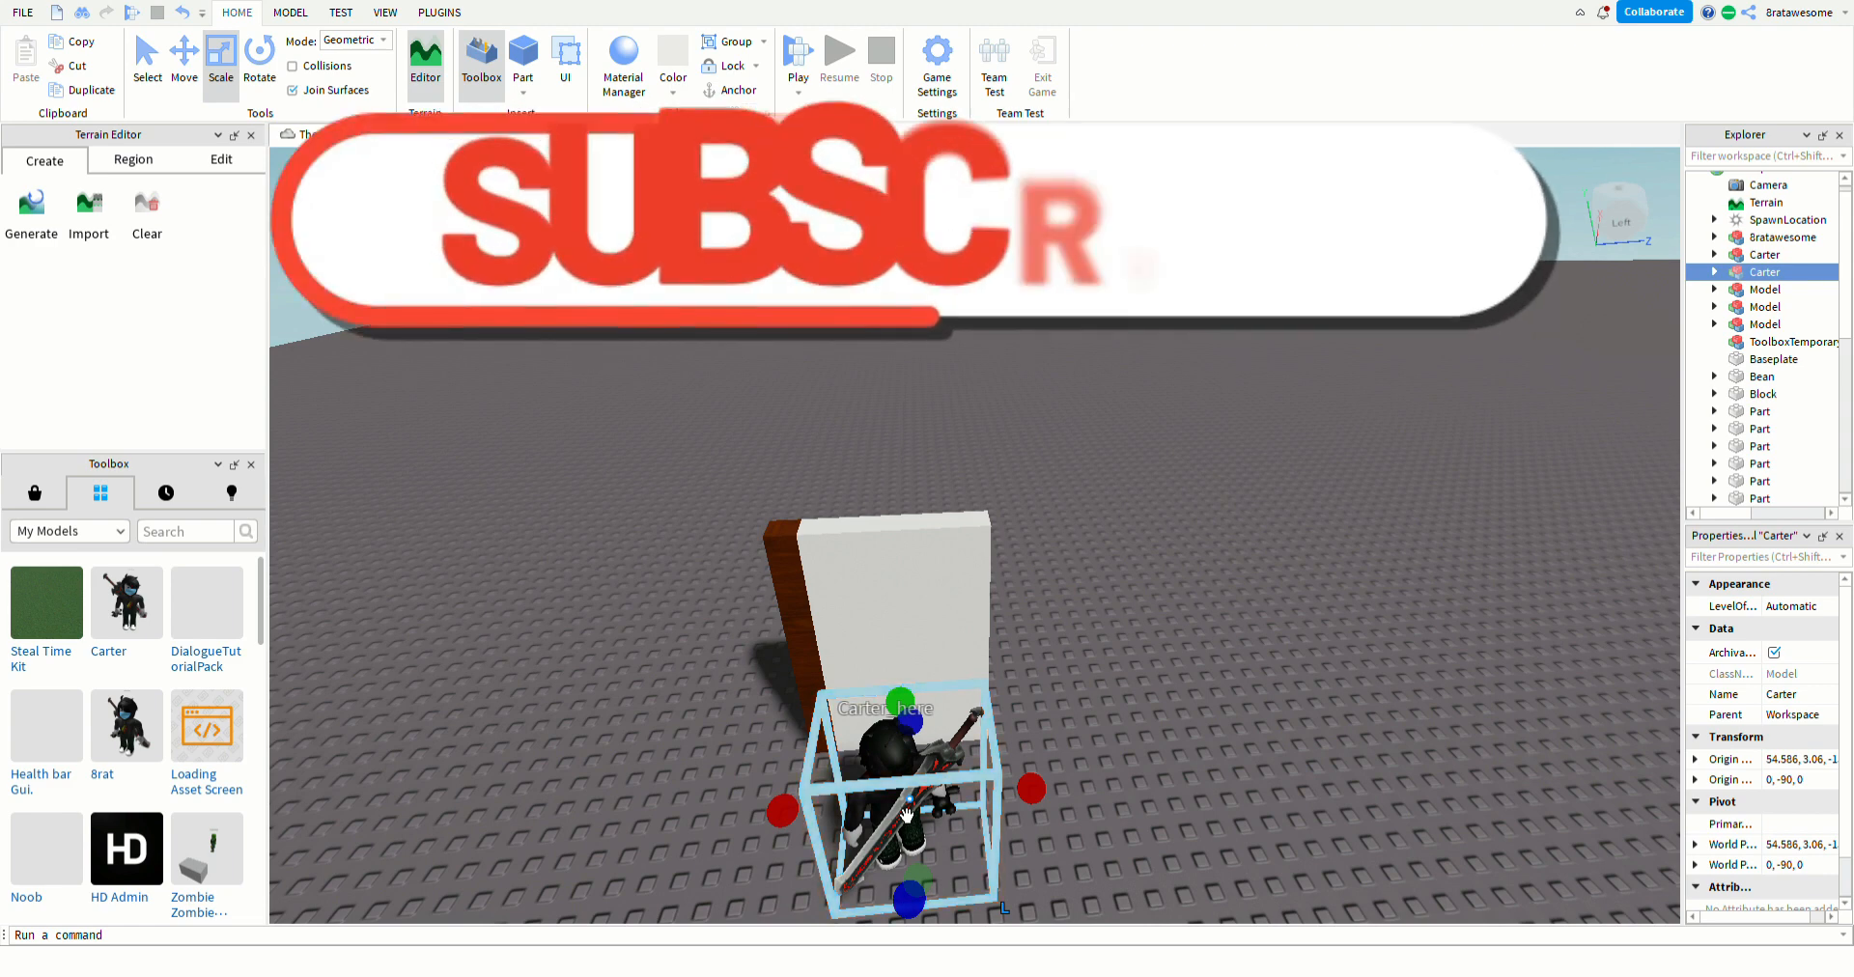
key("Delete")
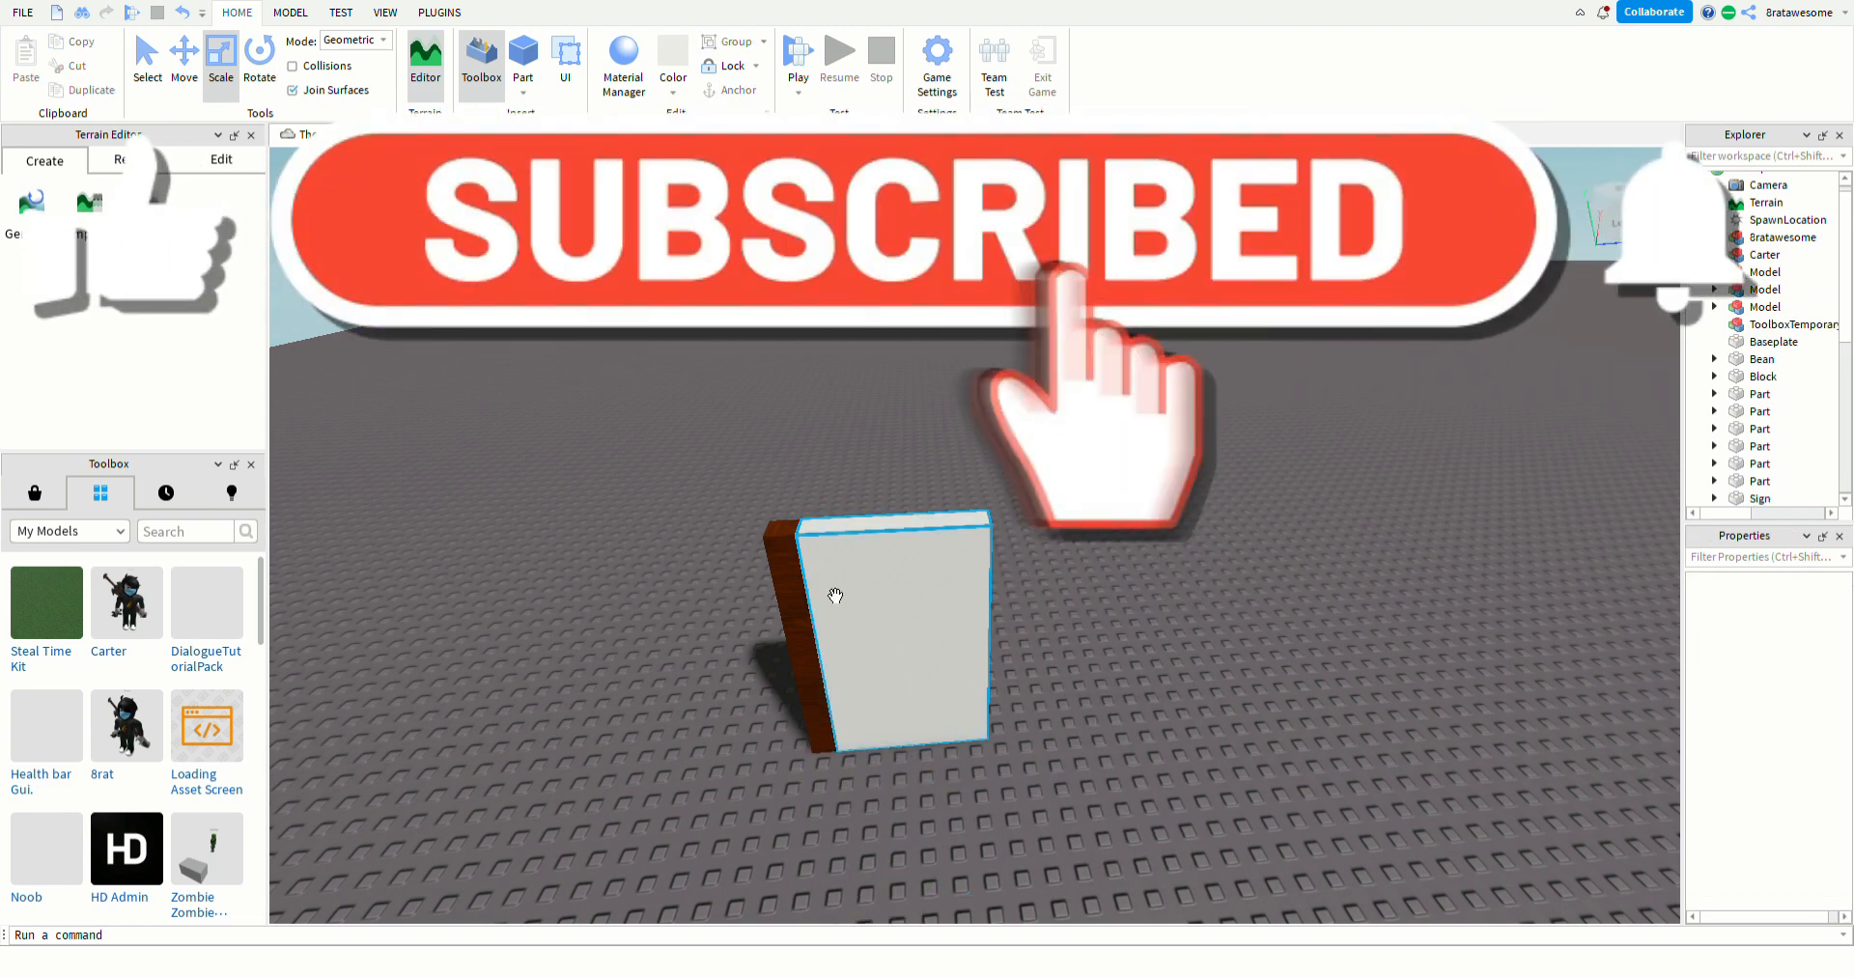
left_click(836, 596)
left_click(638, 652)
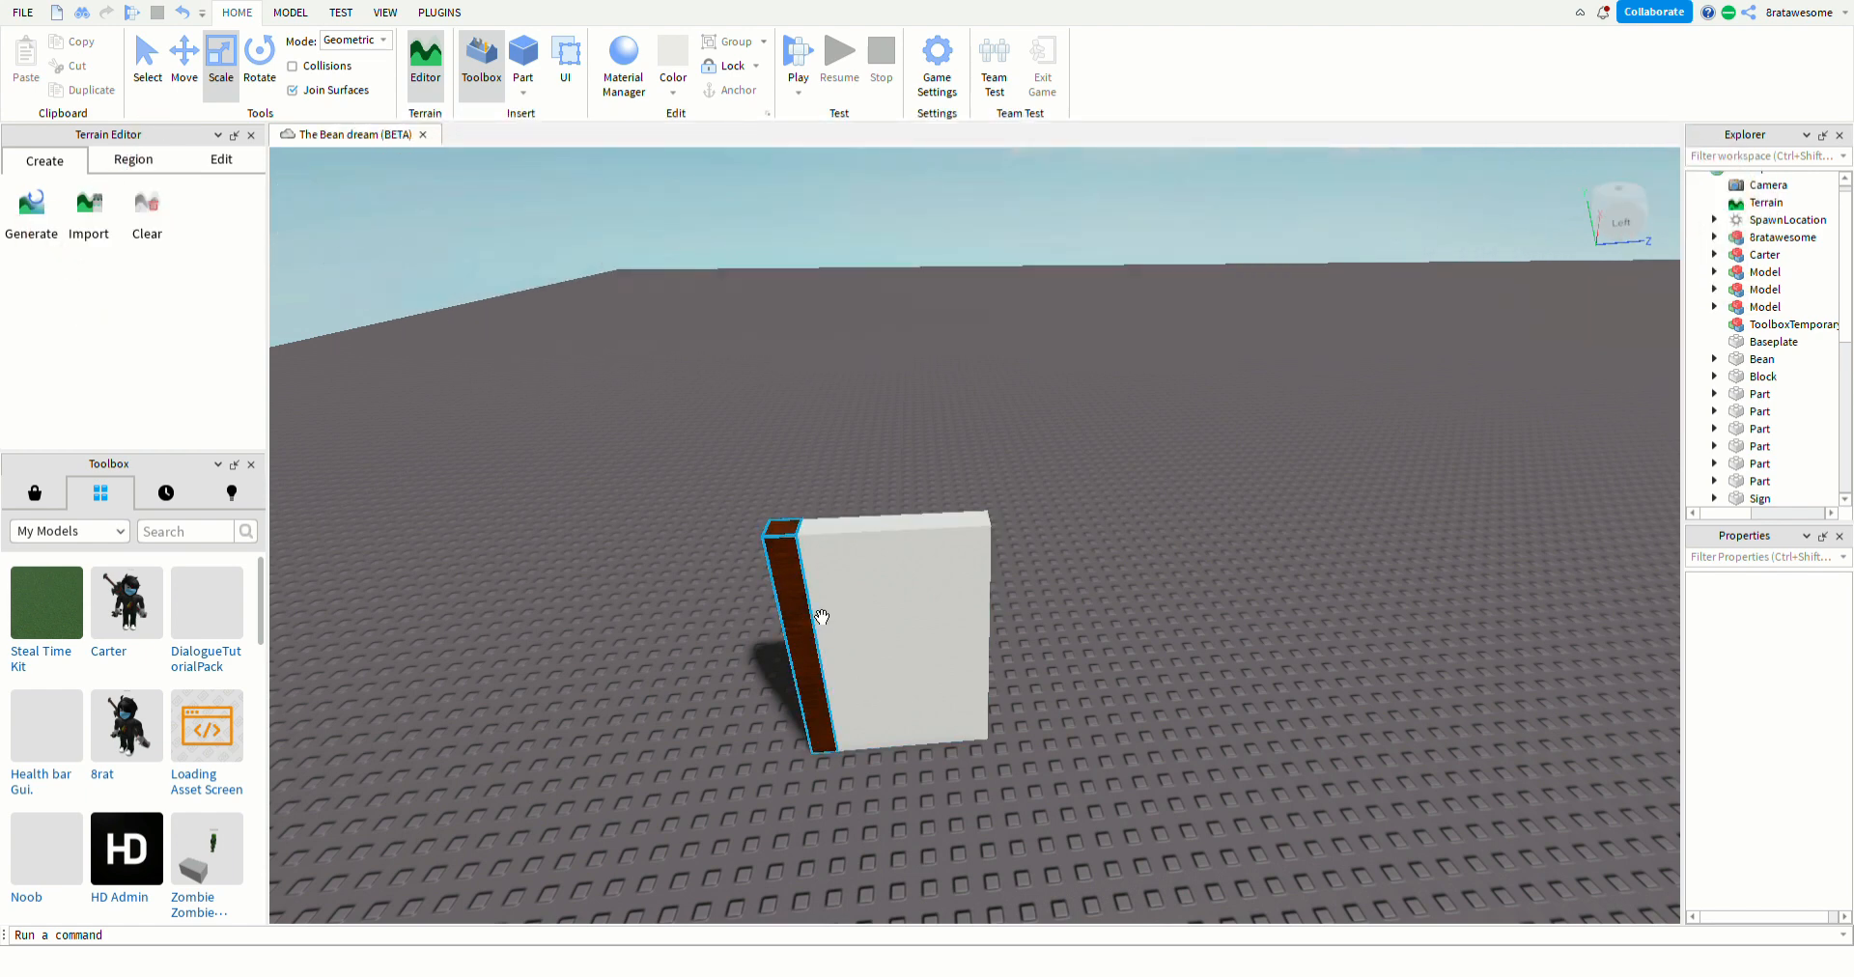
- Duplicate the wooden post and place the copy against the opposite side edge of the white panel
left_click(799, 594)
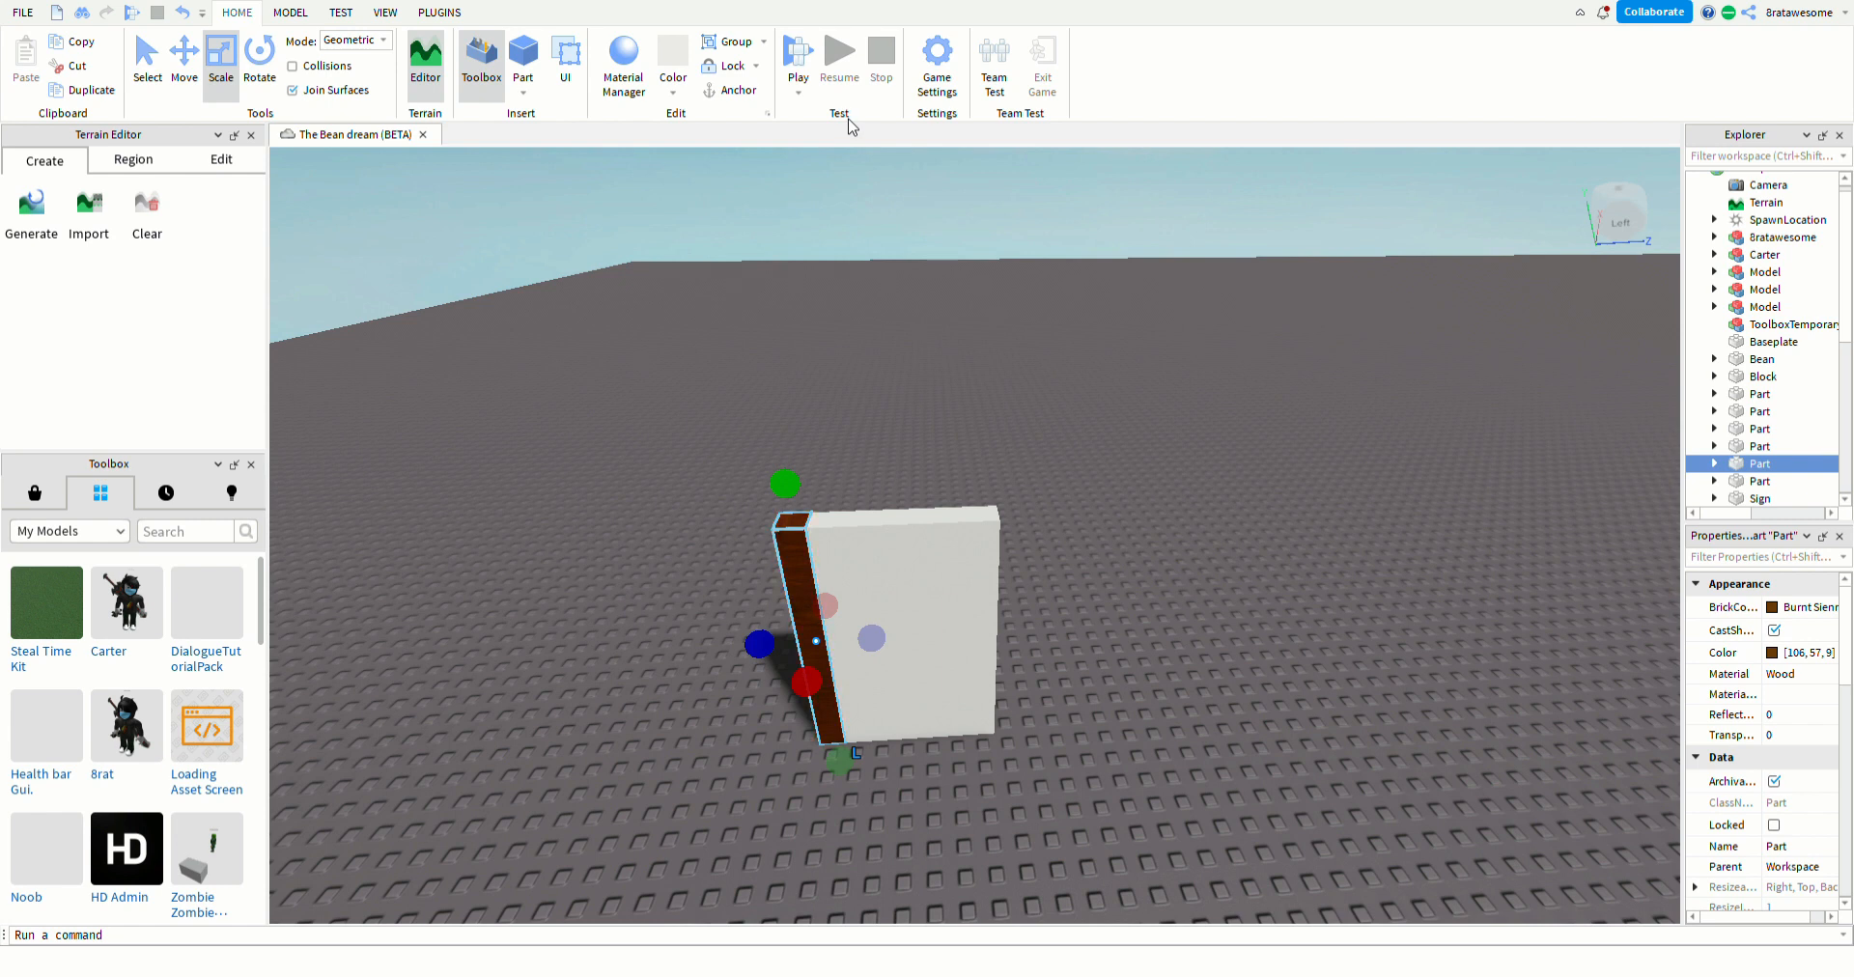
key("ctrl+d")
left_click_drag(819, 676, 1006, 742)
left_click(1255, 795)
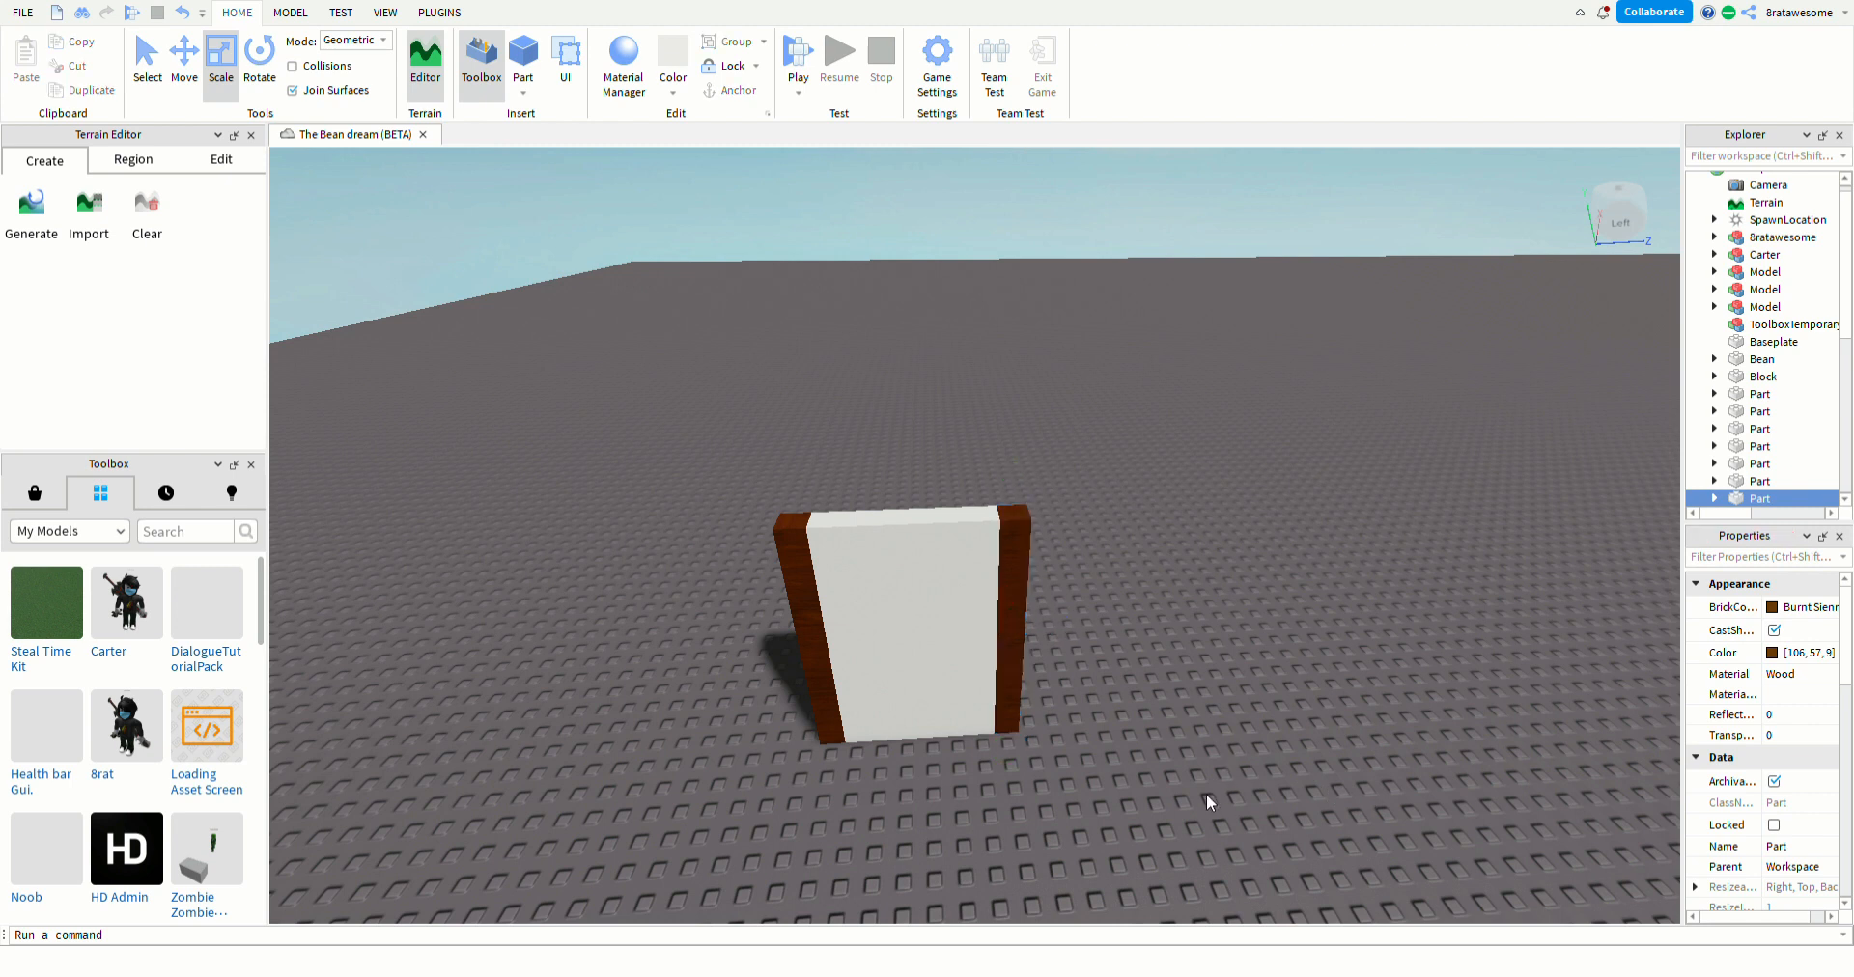
- Duplicate the original wooden post, set the copy apart on the baseplate and shrink its height to a small cube
left_click(821, 676)
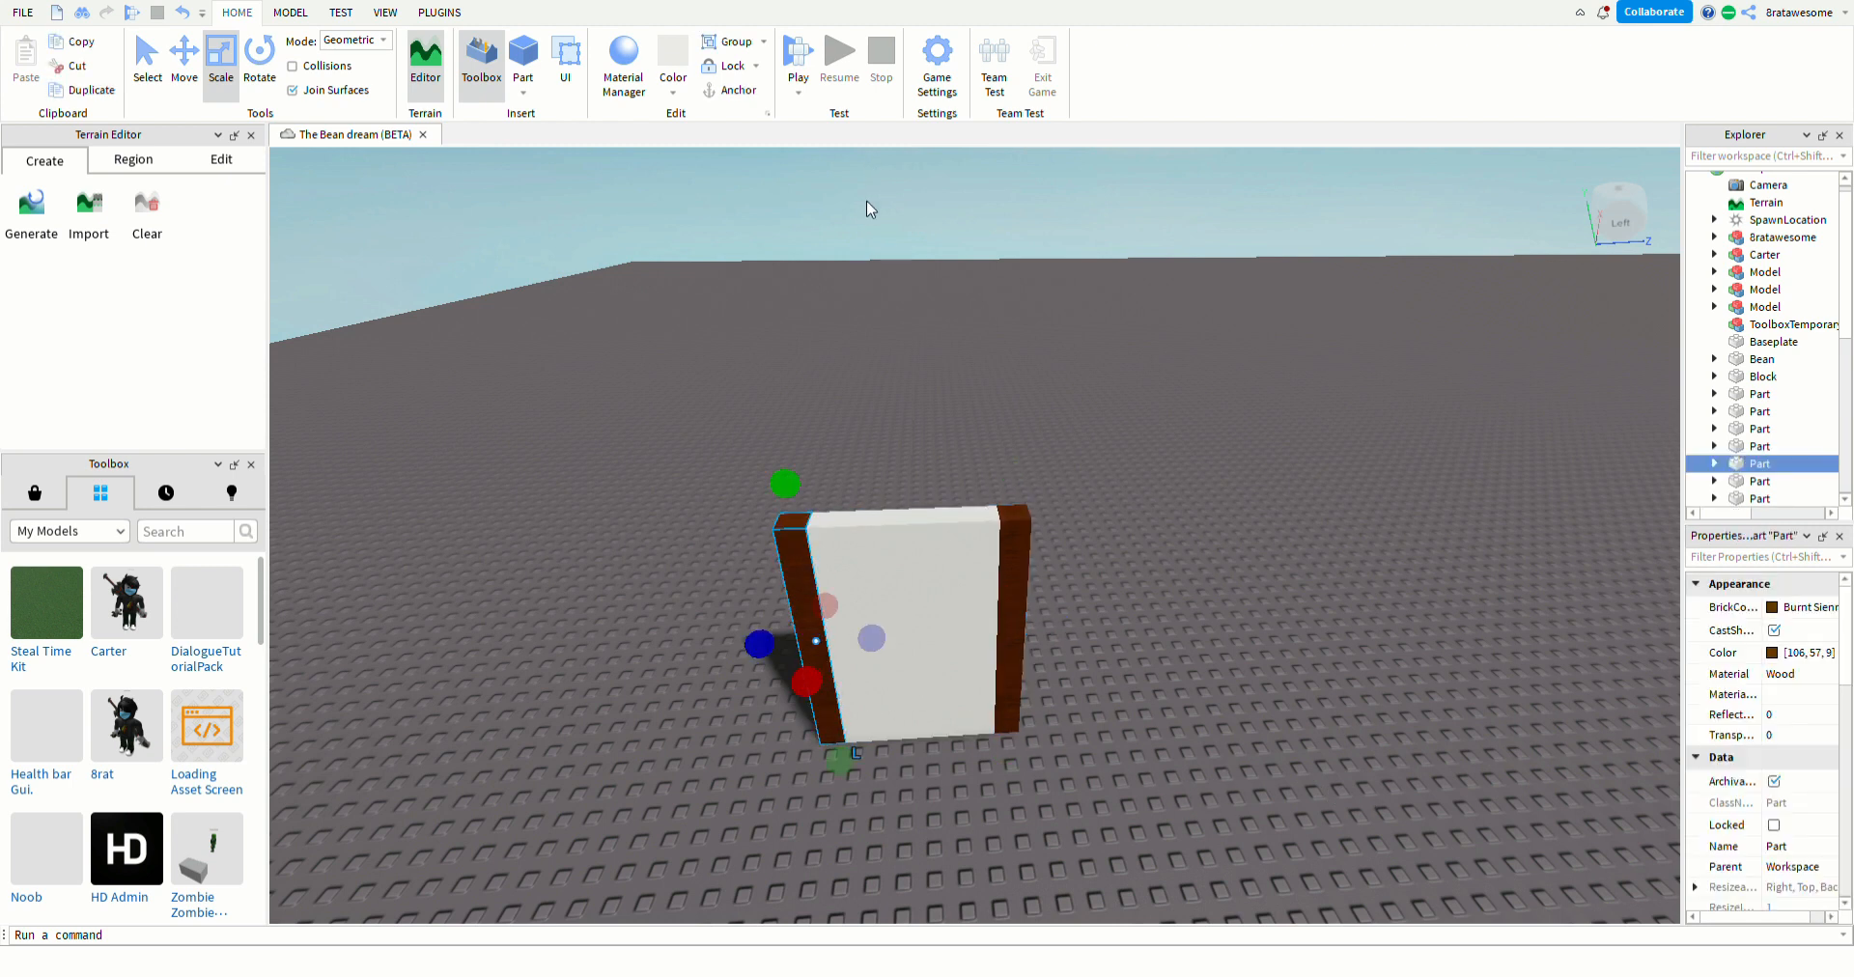
key("ctrl+d")
left_click_drag(816, 677, 669, 758)
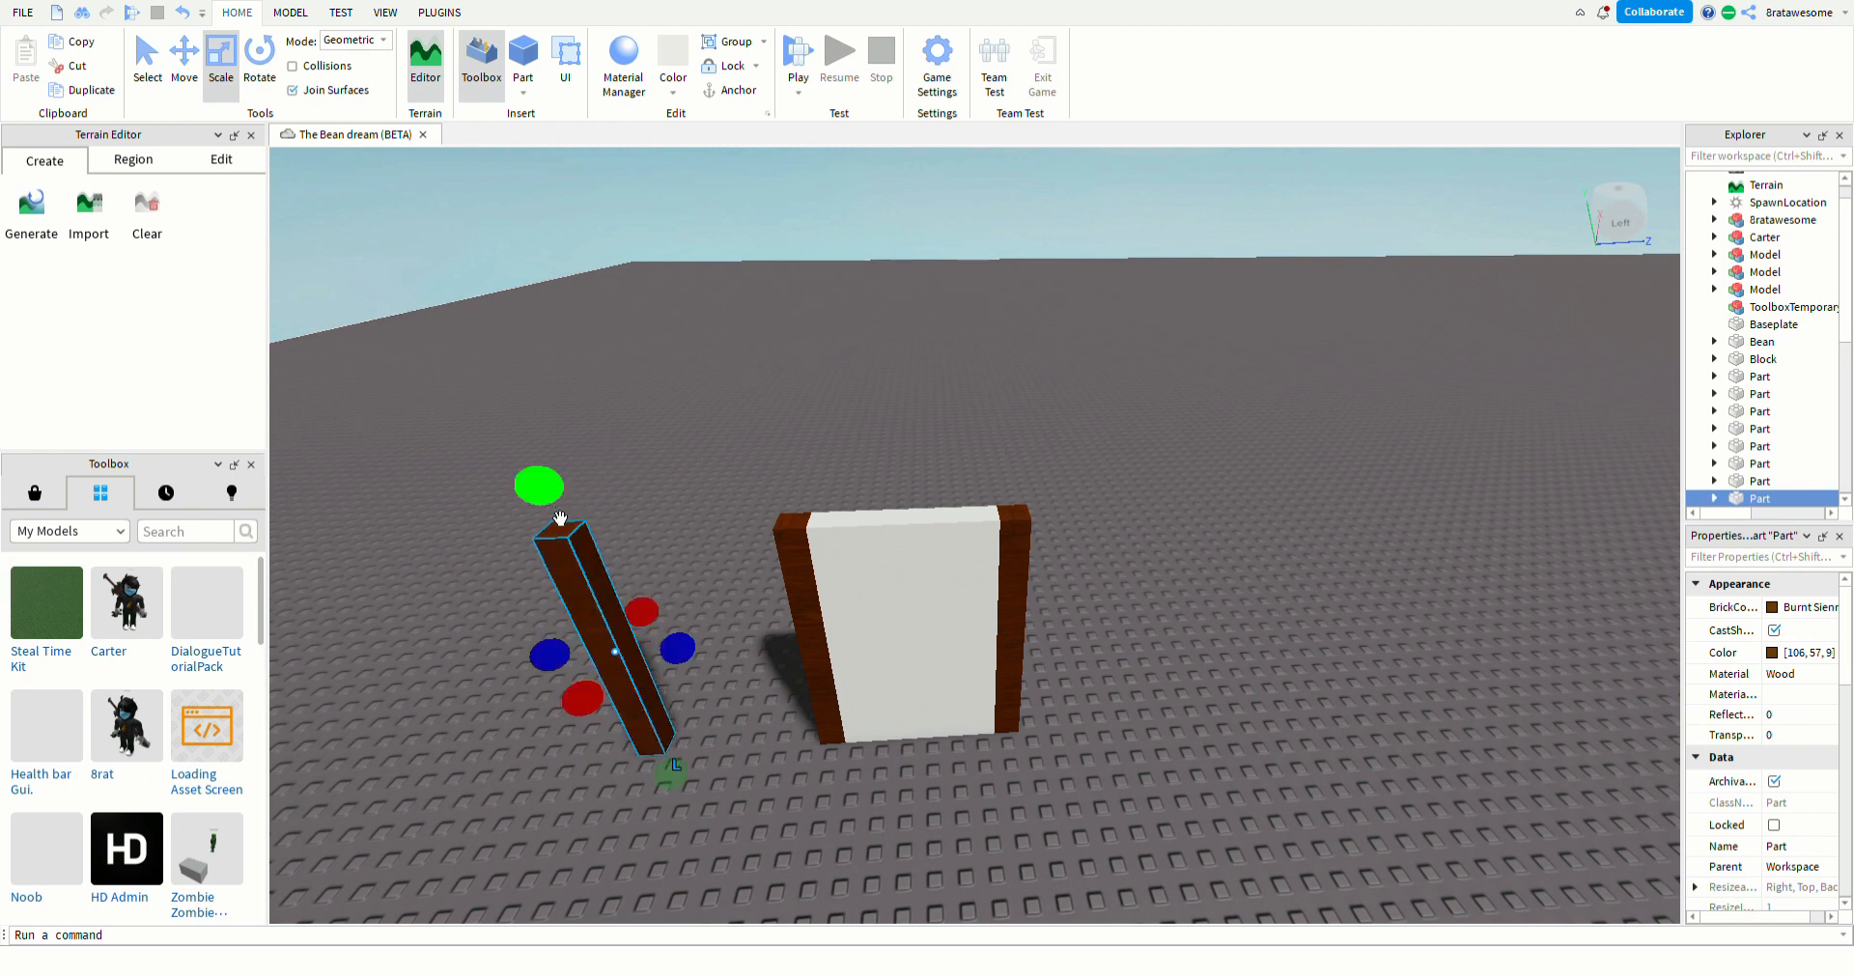
left_click_drag(560, 519, 601, 787)
left_click_drag(622, 710, 623, 712)
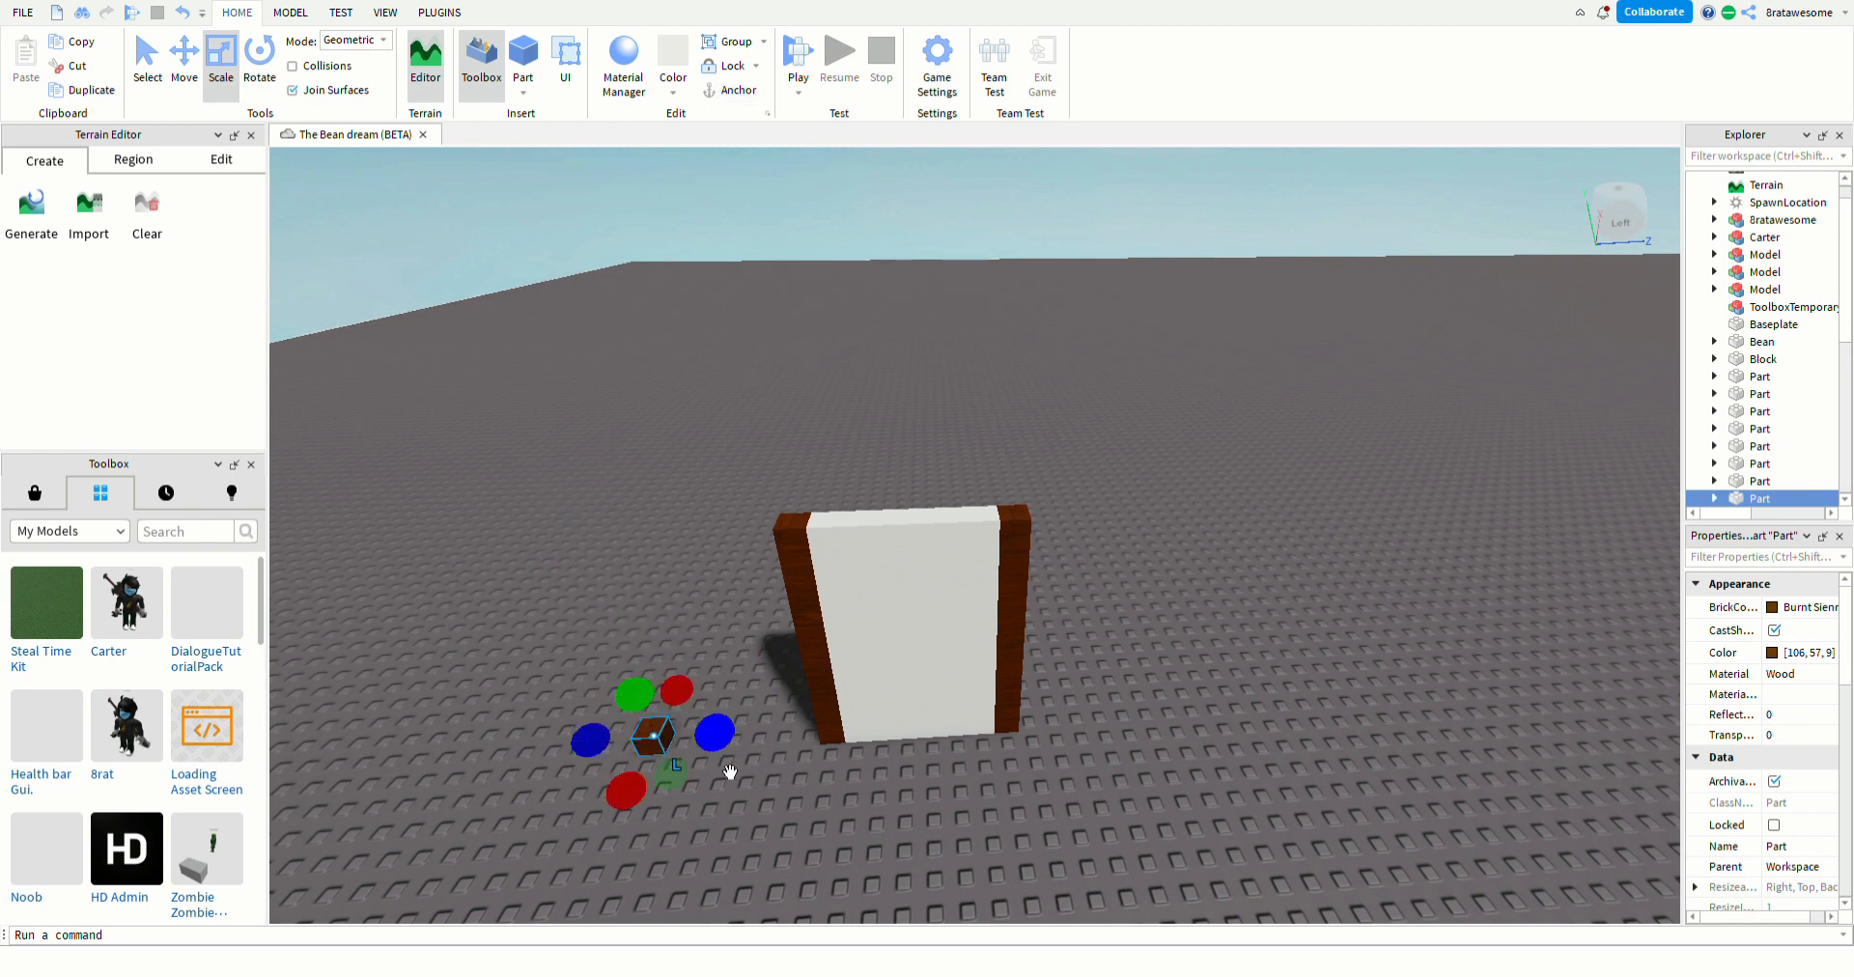
- Move the small wooden cube onto the upper end of the original post
key("ctrl+2")
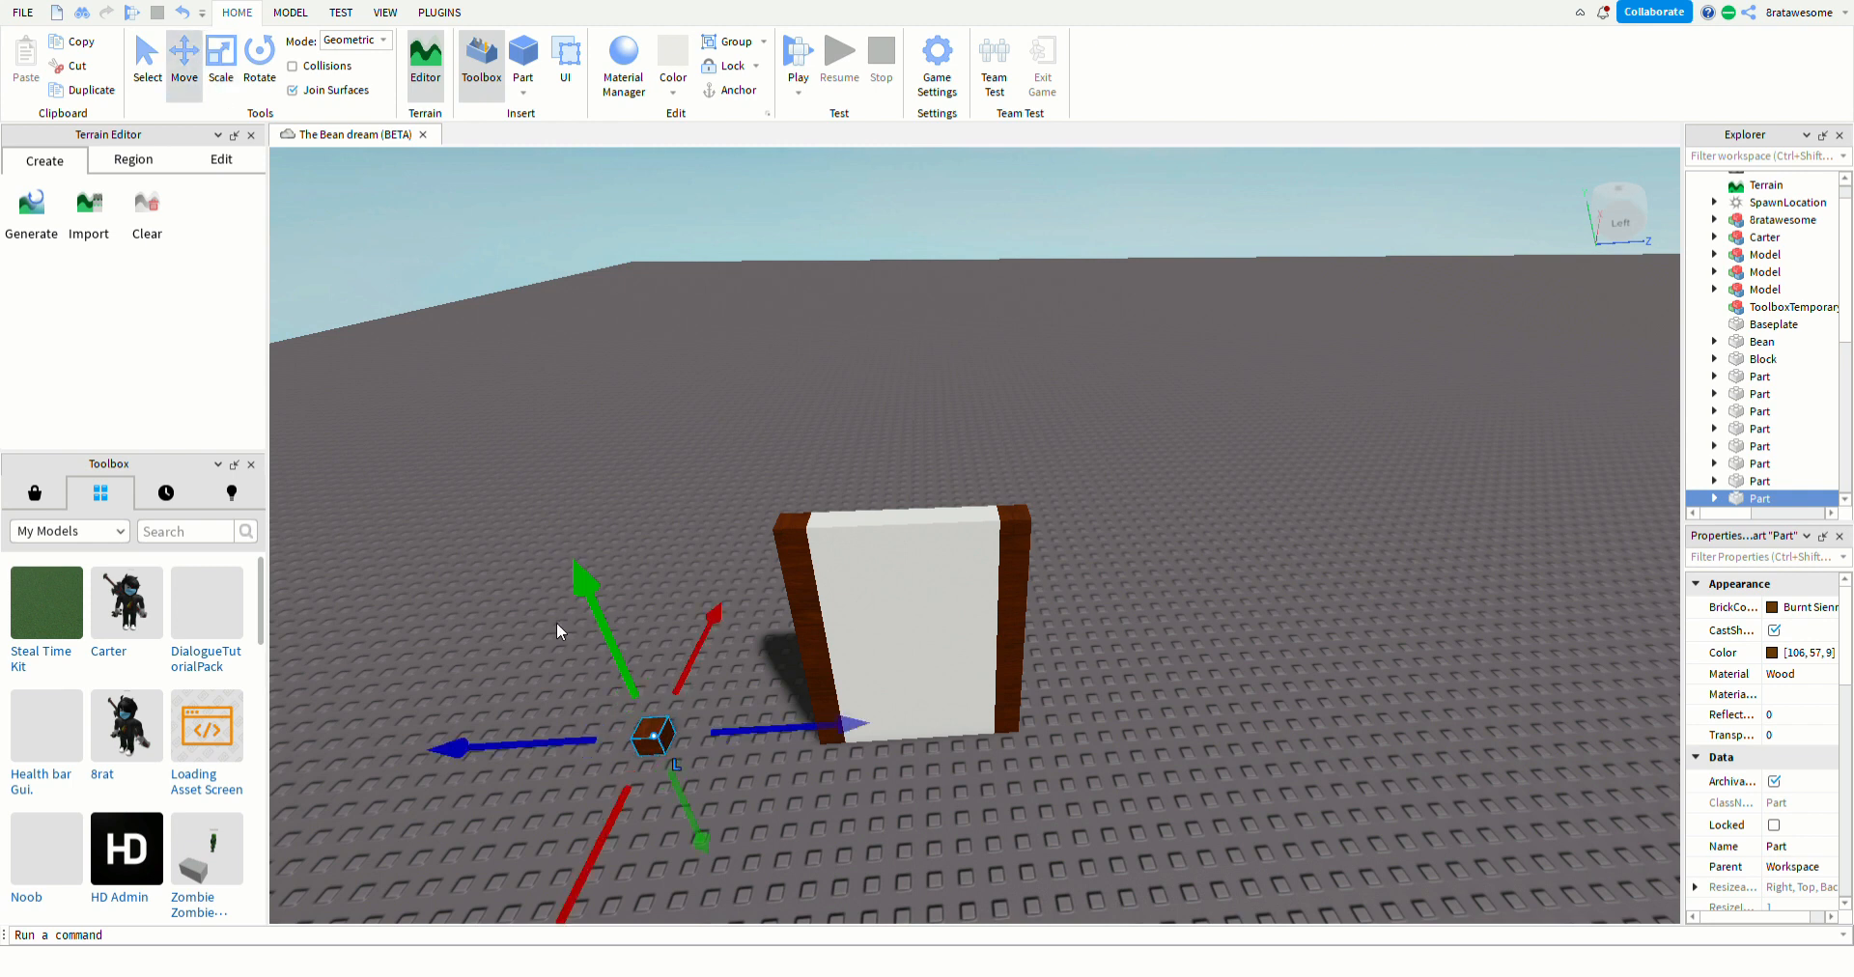
left_click_drag(593, 534, 634, 519)
left_click_drag(689, 583, 811, 570)
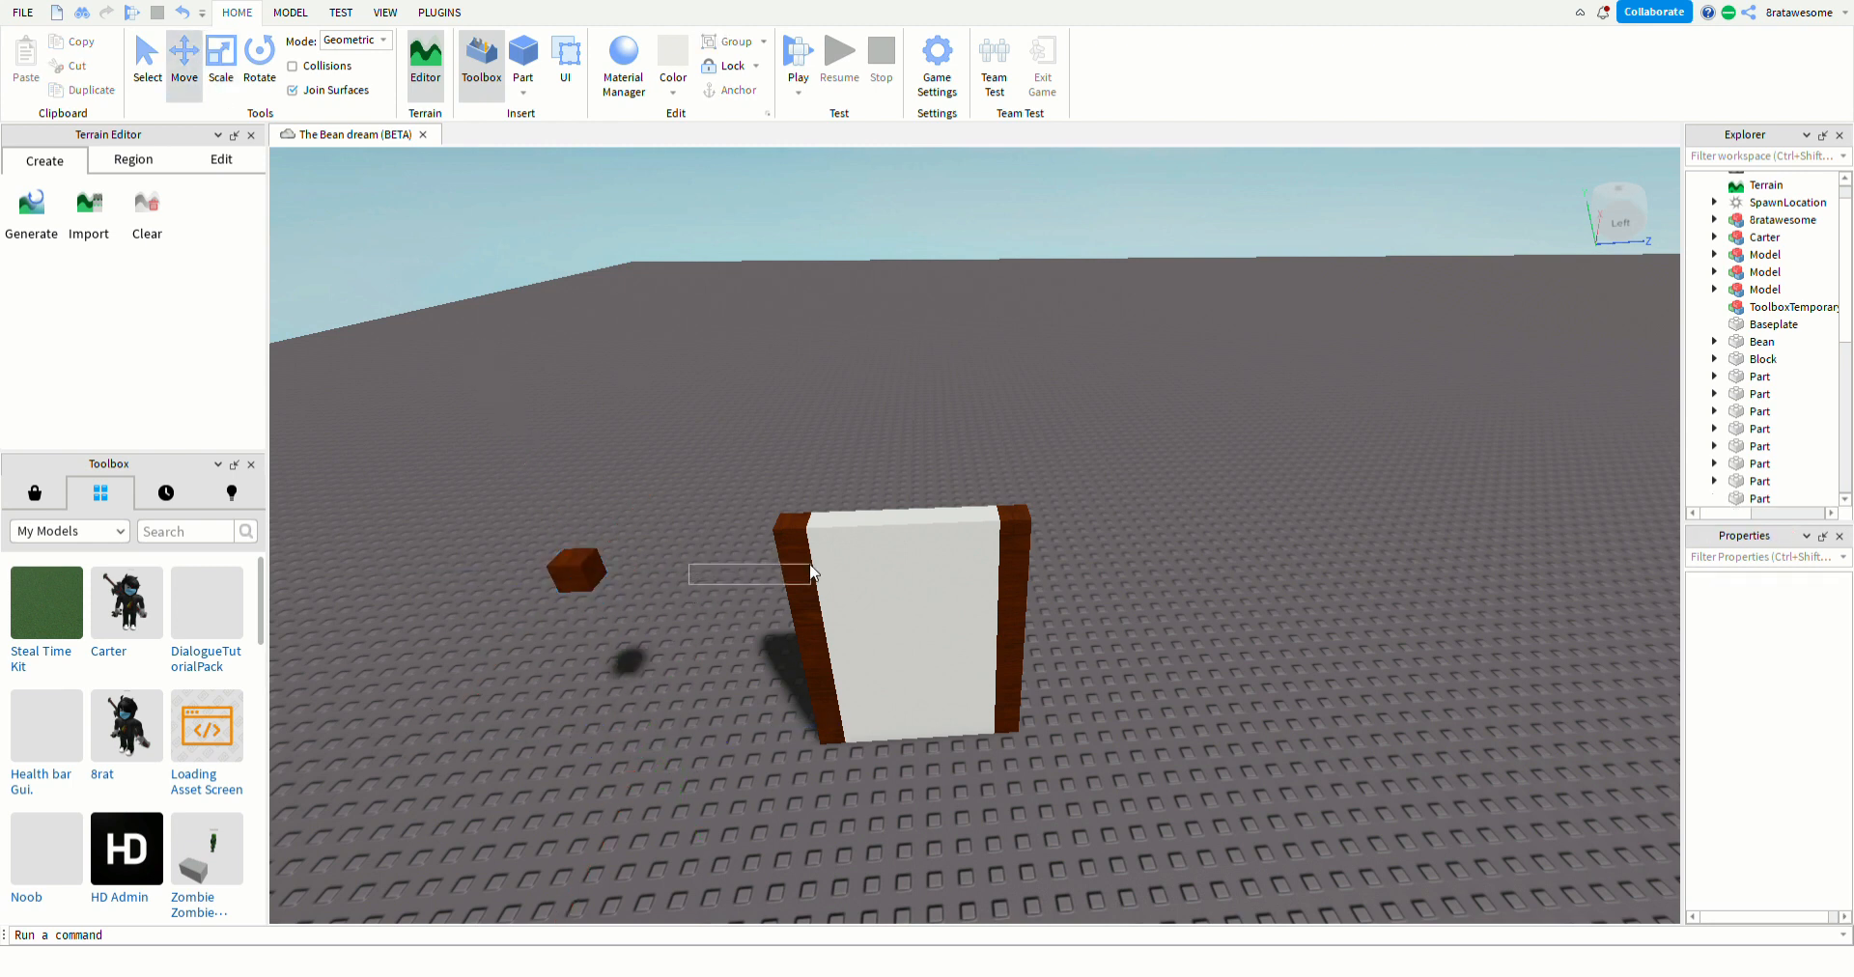
left_click(606, 590)
left_click_drag(668, 570, 867, 571)
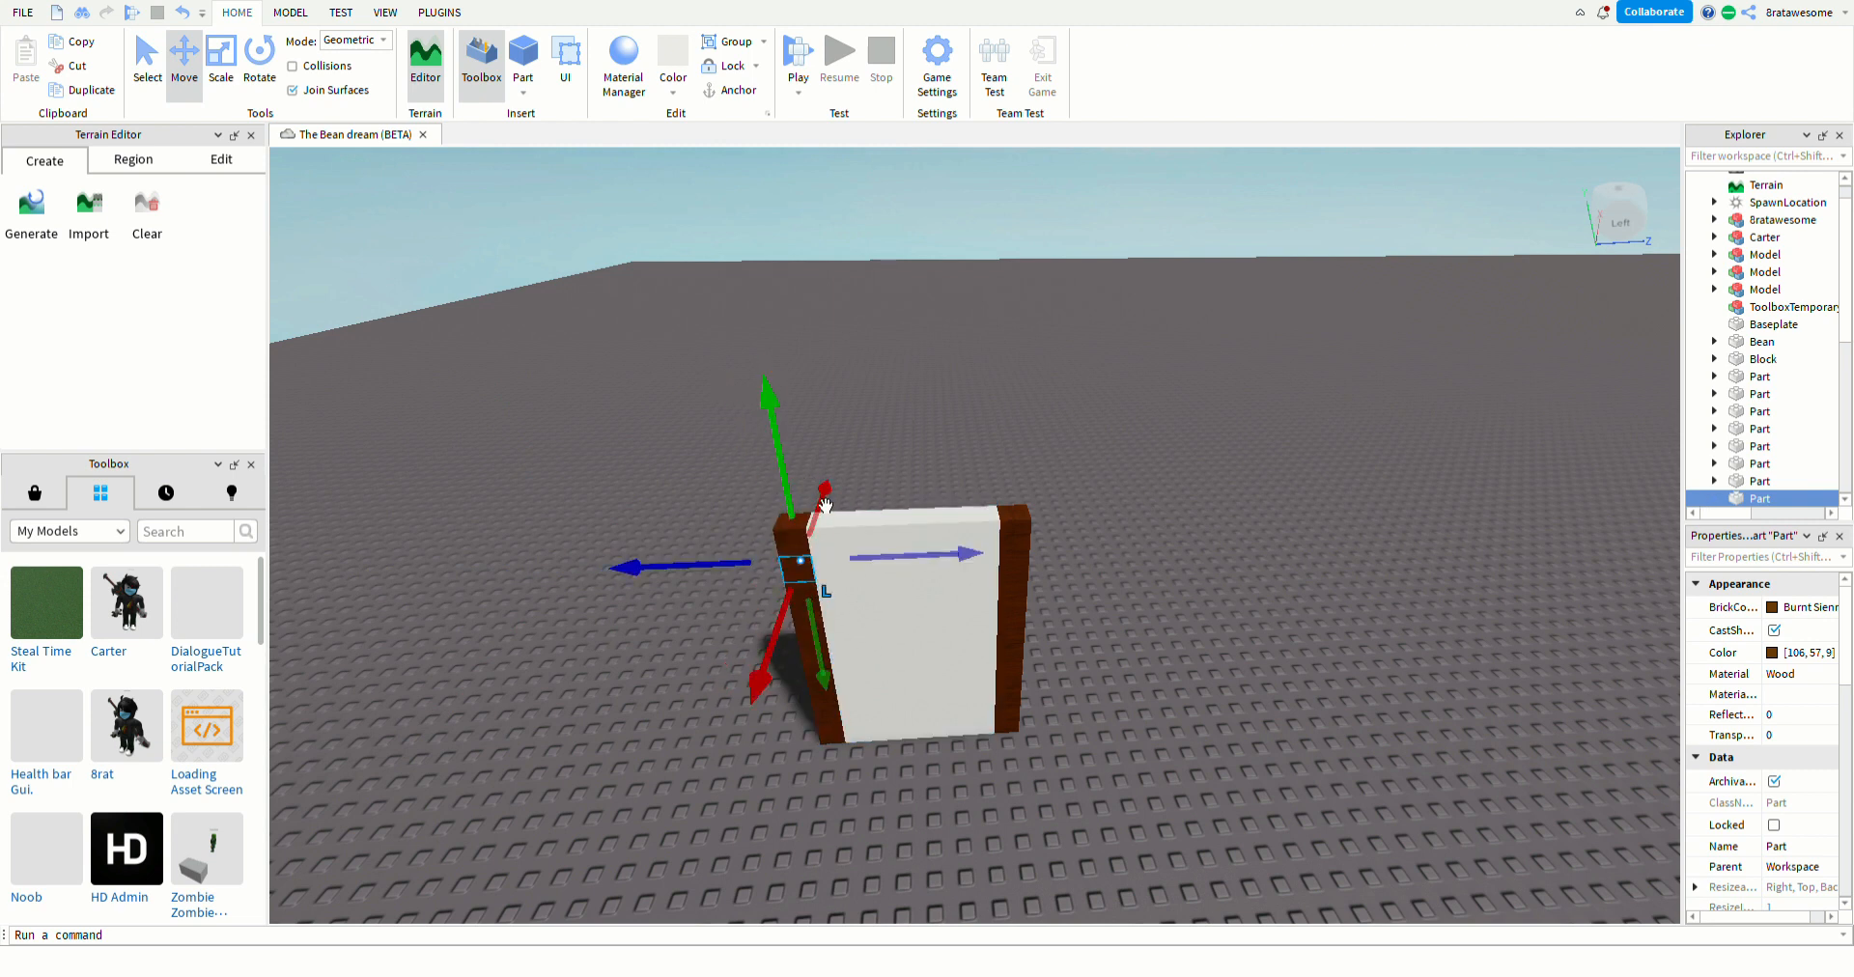
left_click_drag(784, 497, 793, 413)
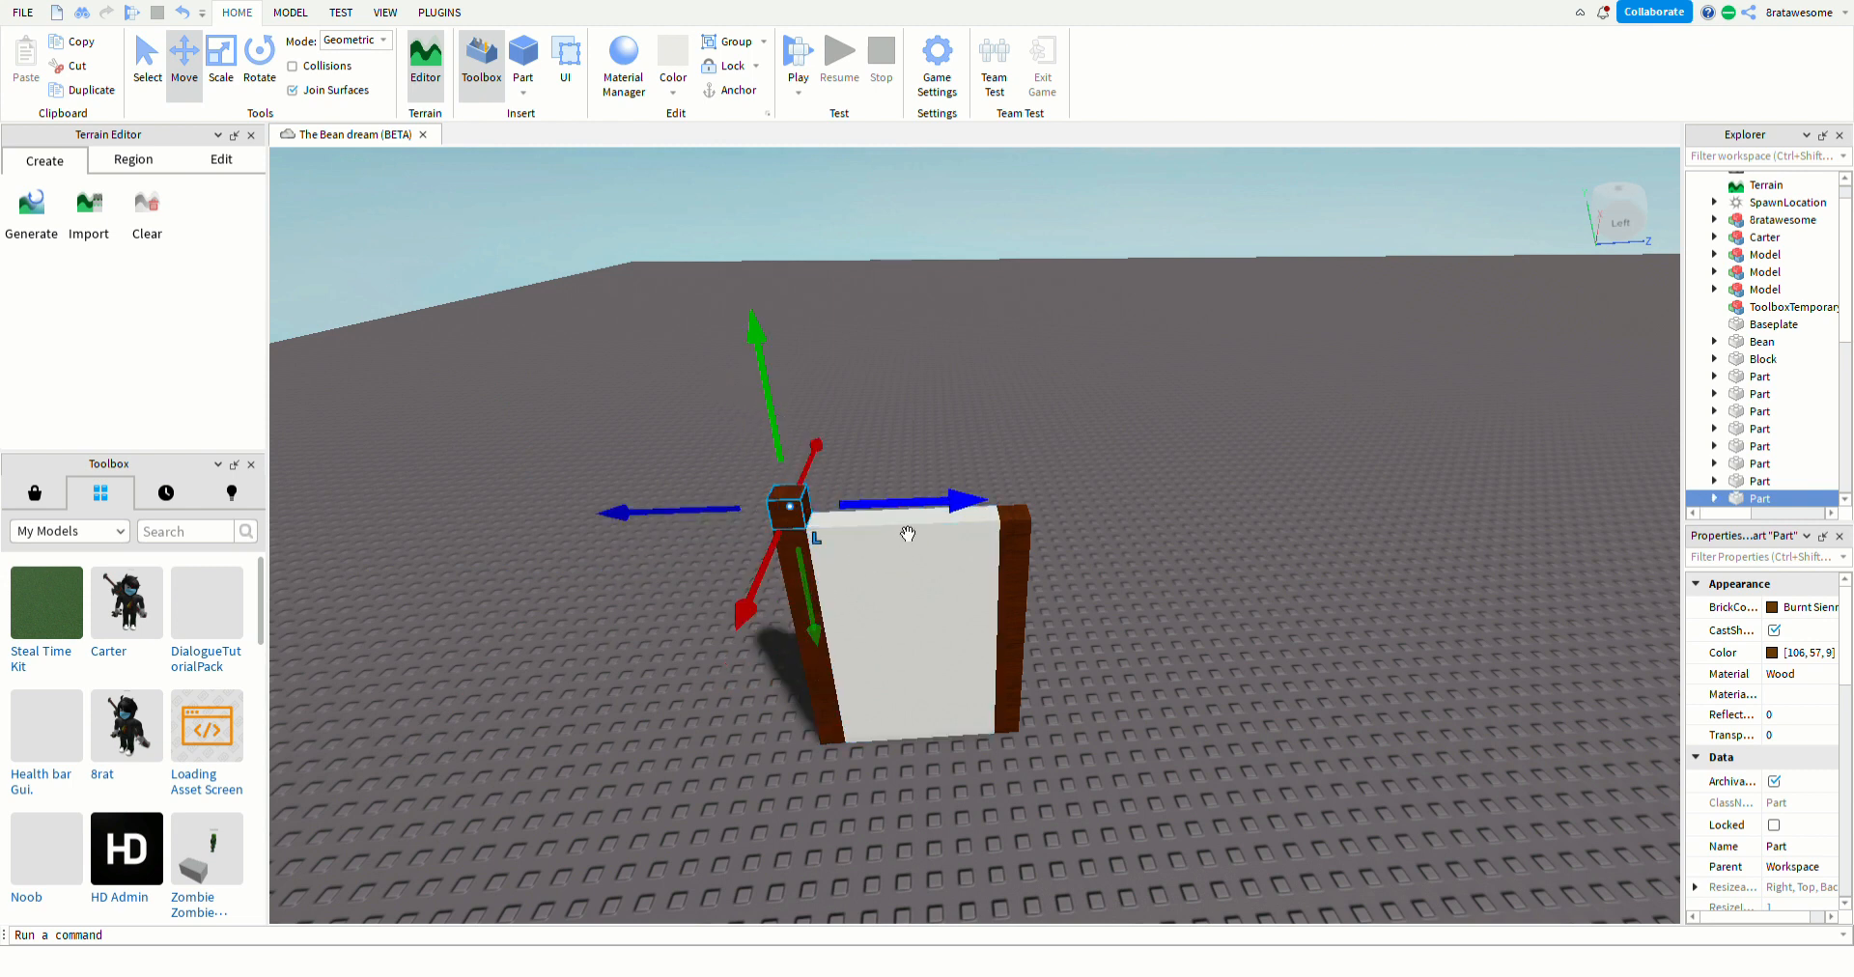
- Stretch the wooden cube across the panel to the far post's outer edge as the frame's crossbeam
left_click(221, 56)
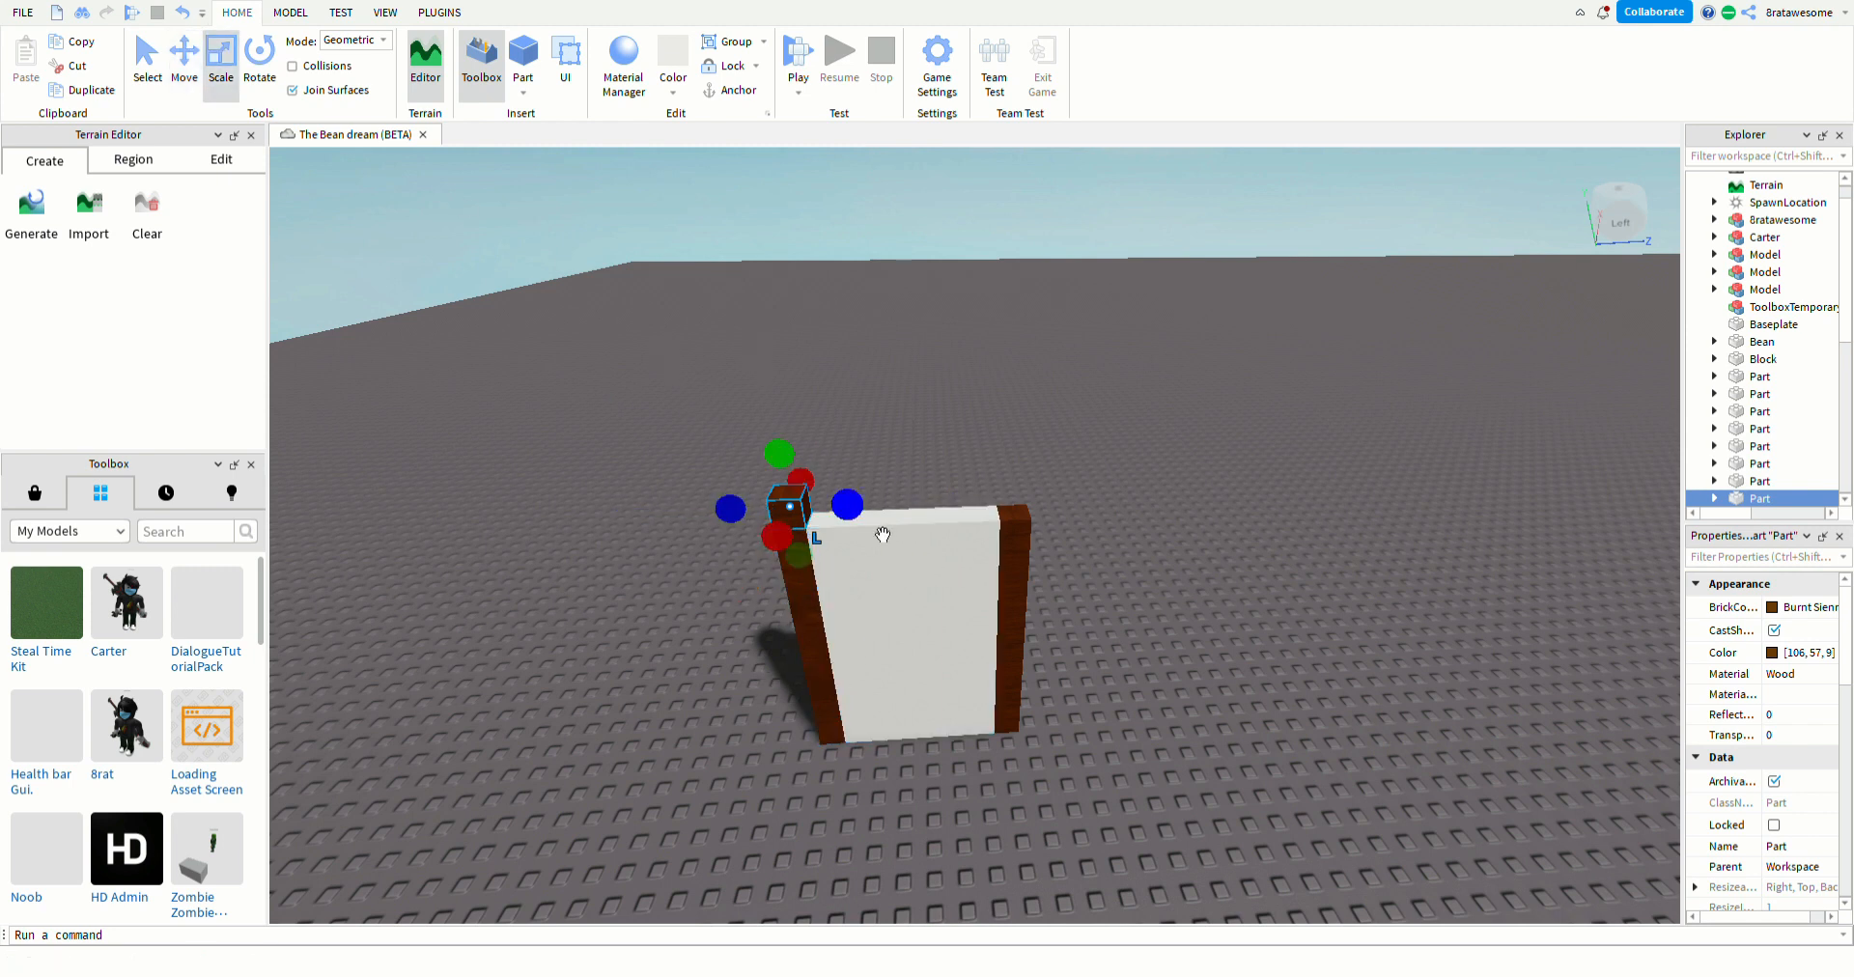
left_click_drag(847, 504, 1088, 477)
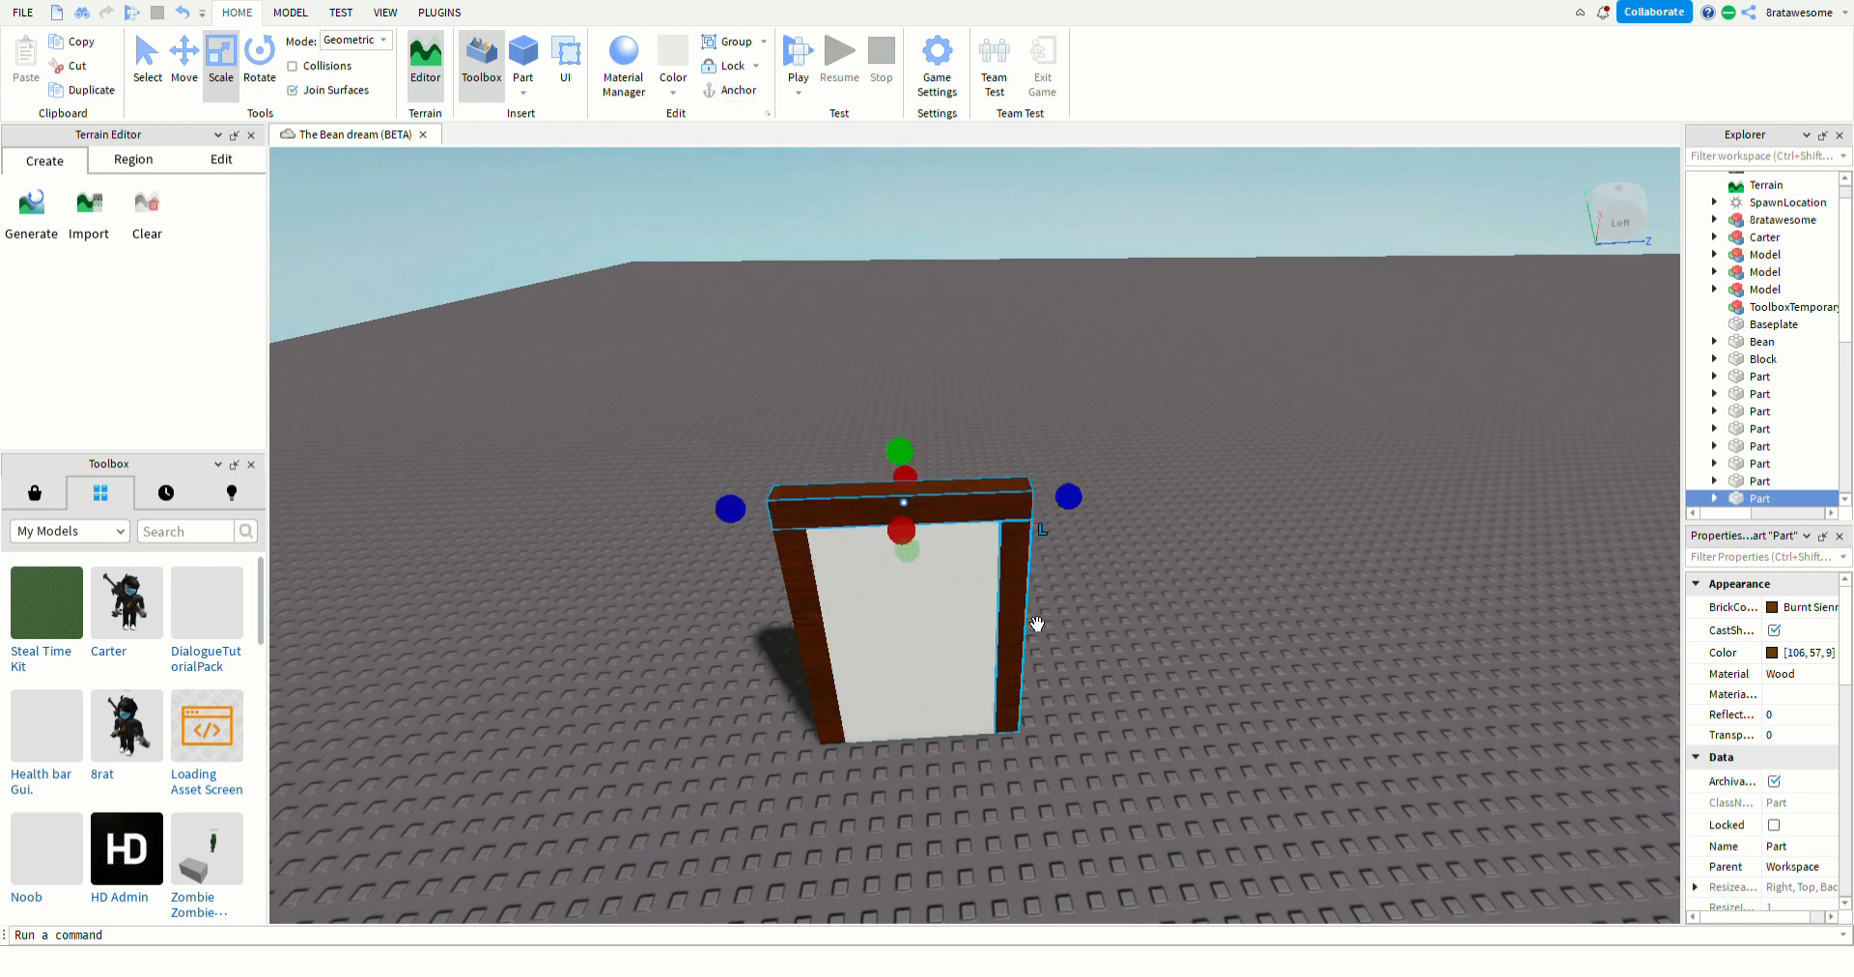
left_click(1079, 654)
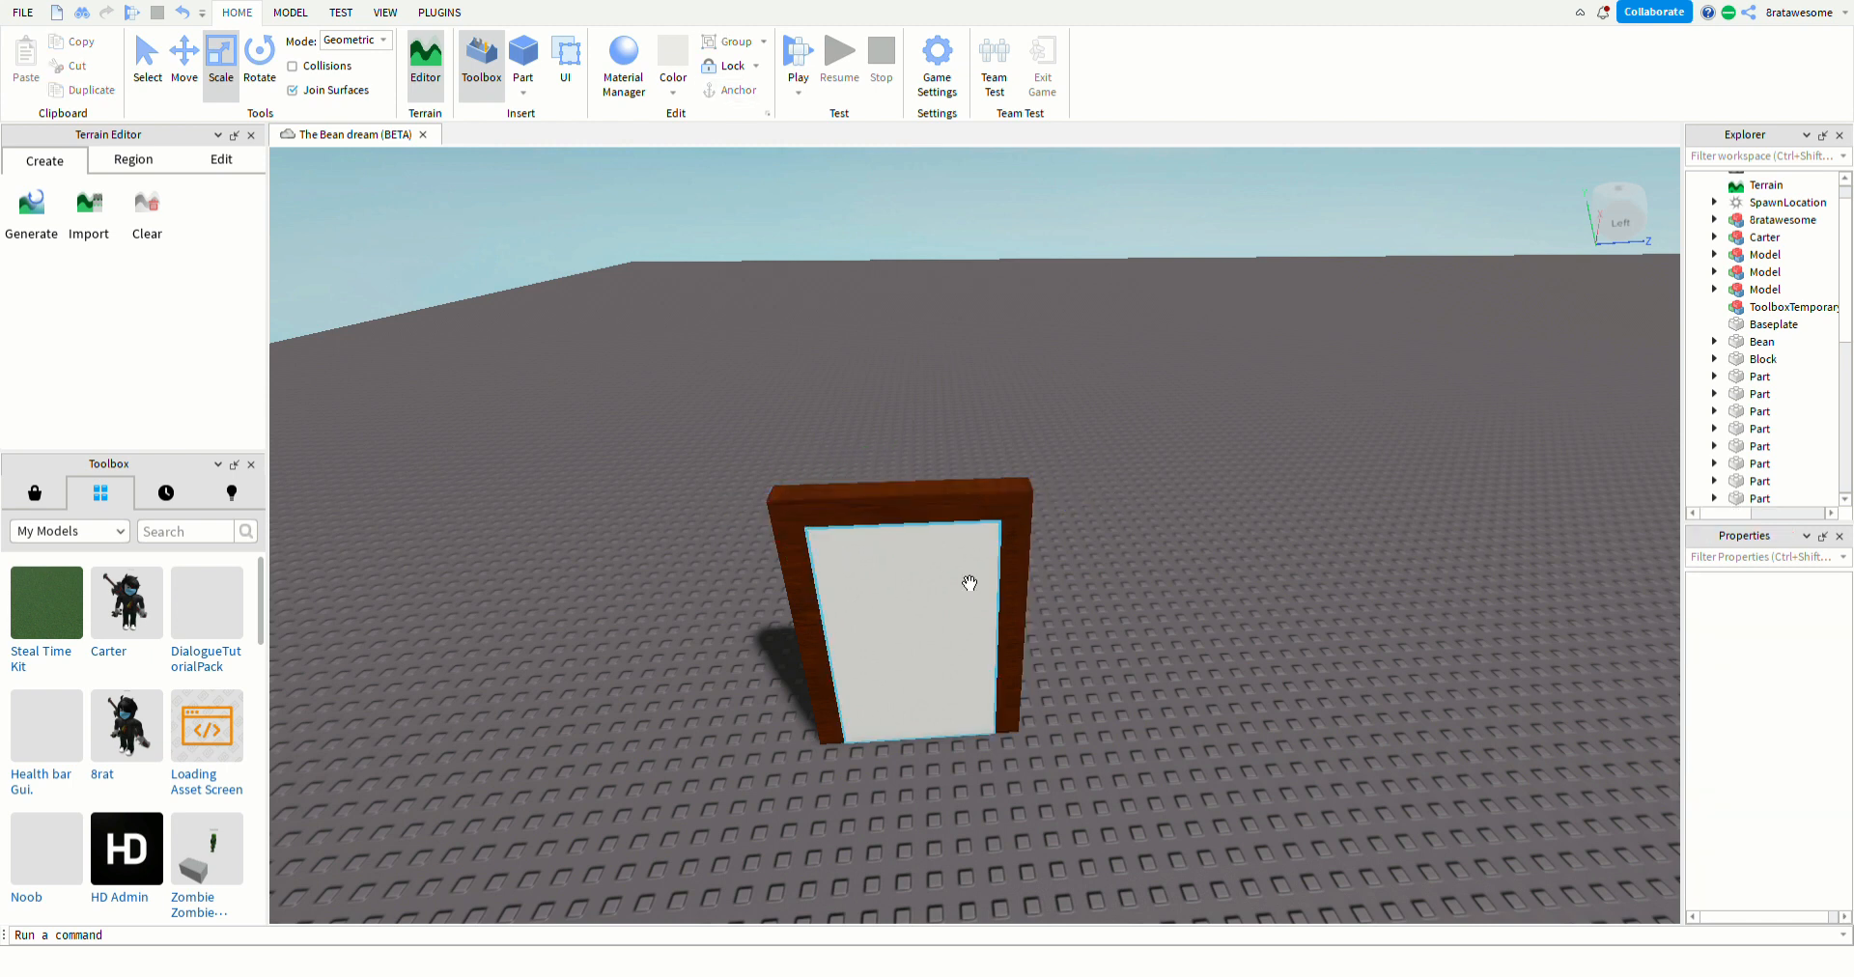
- Try the Smooth Plastic and Wood Planks materials on the white door panel
left_click(919, 594)
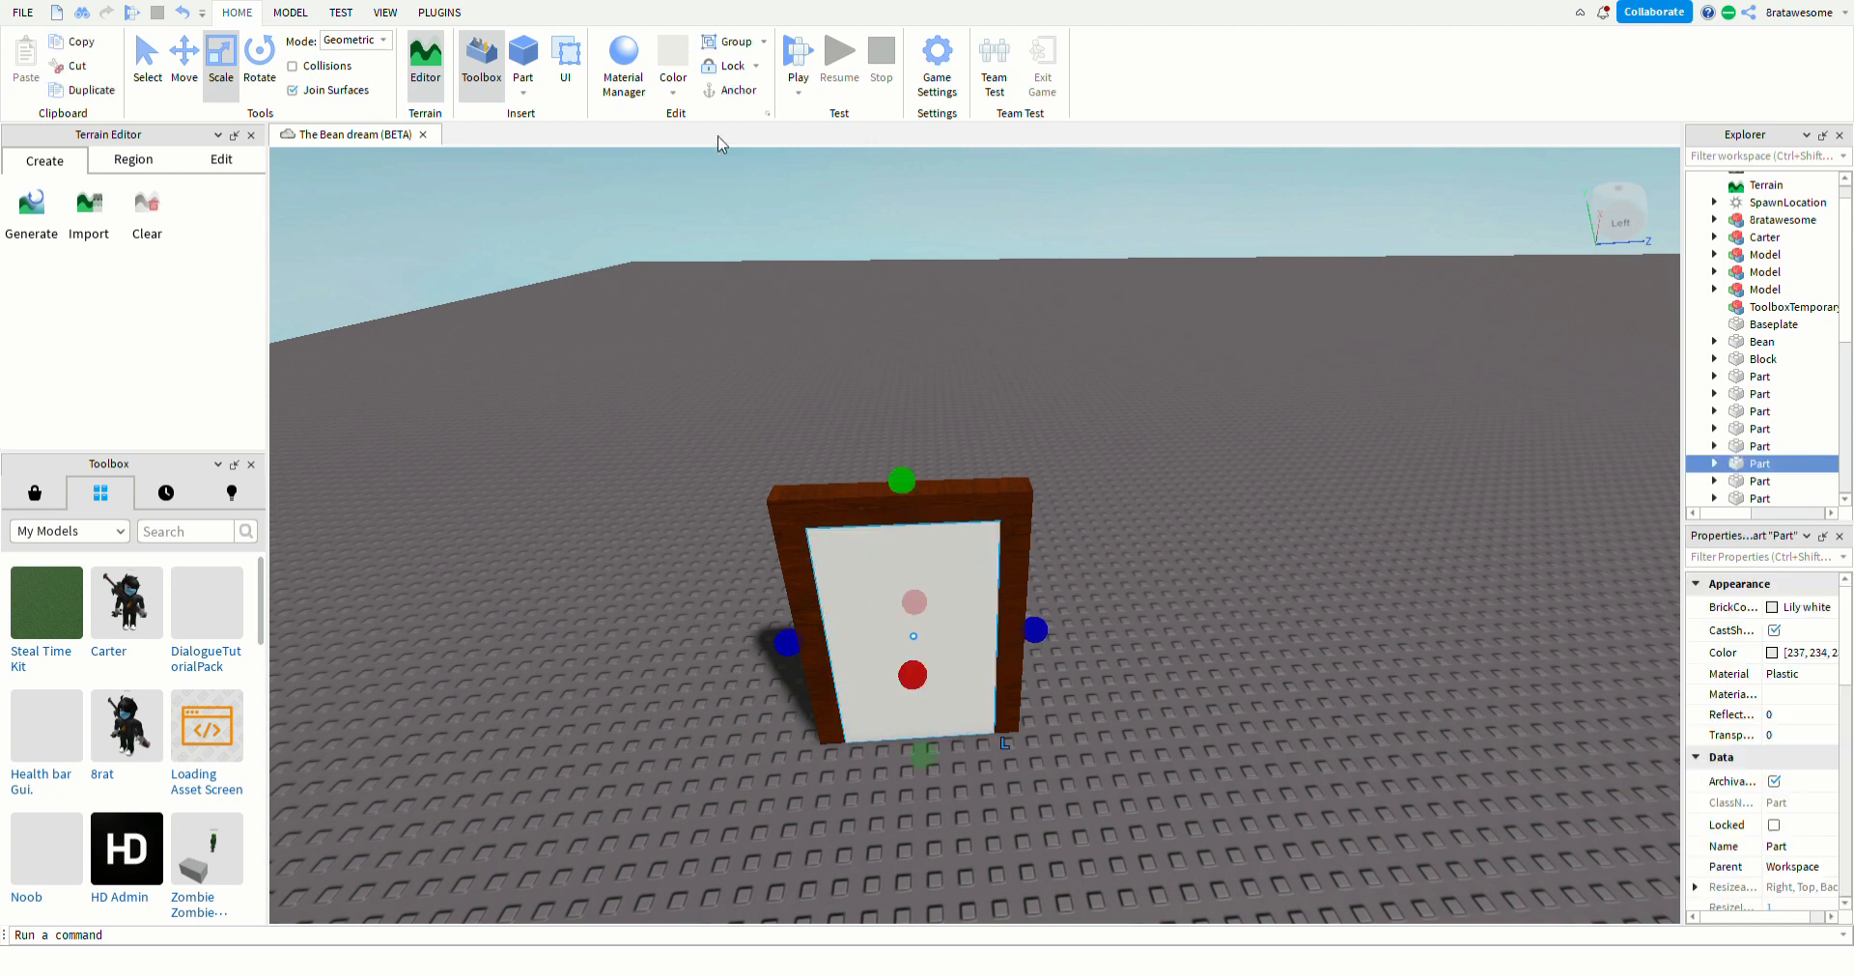
left_click(650, 94)
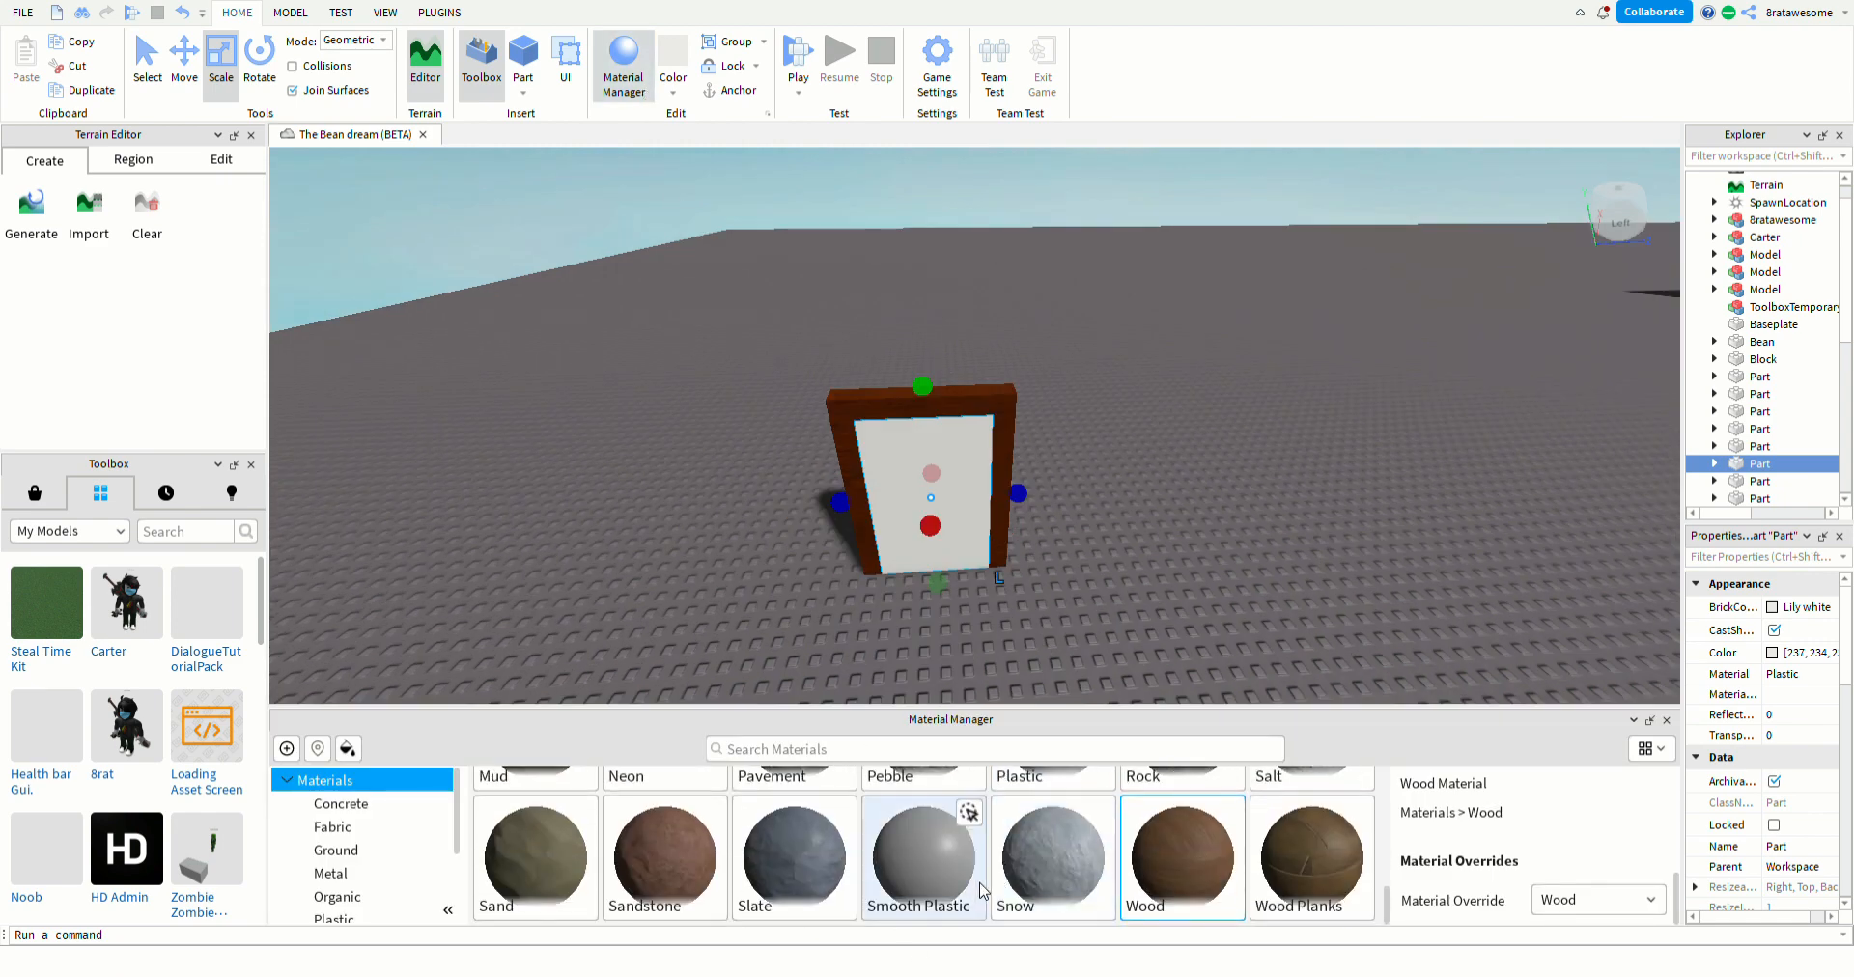
left_click(929, 883)
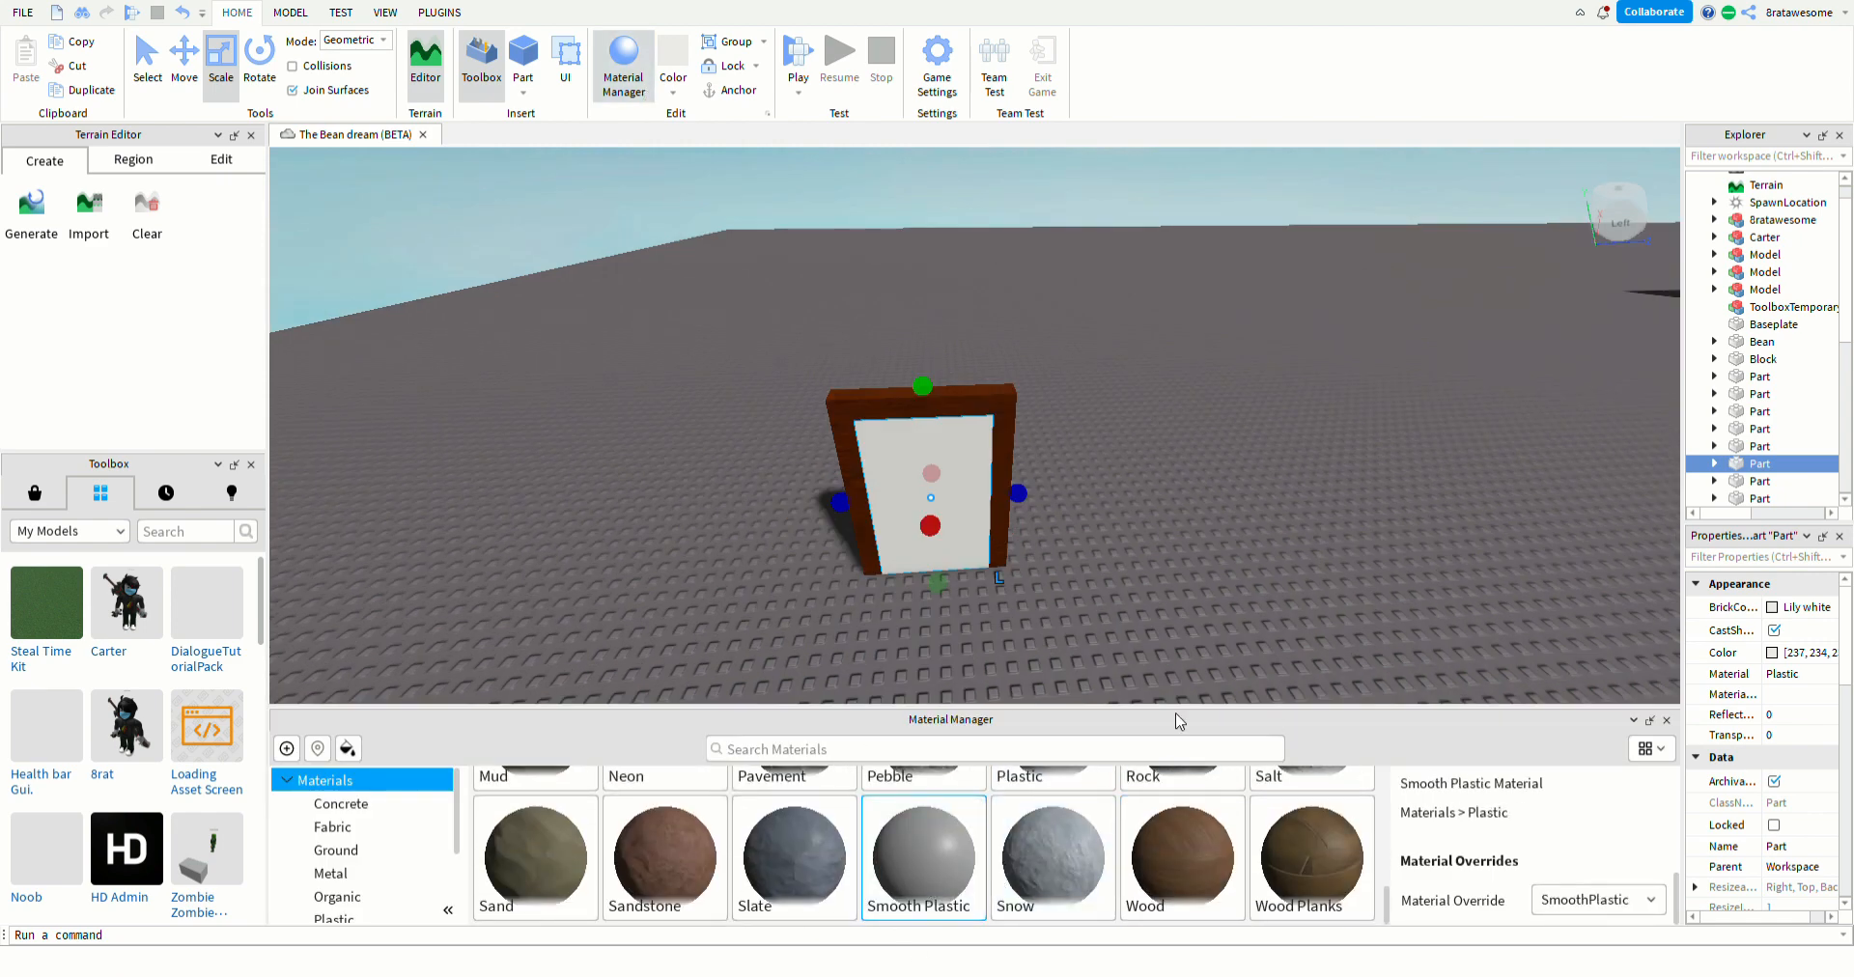
left_click(971, 817)
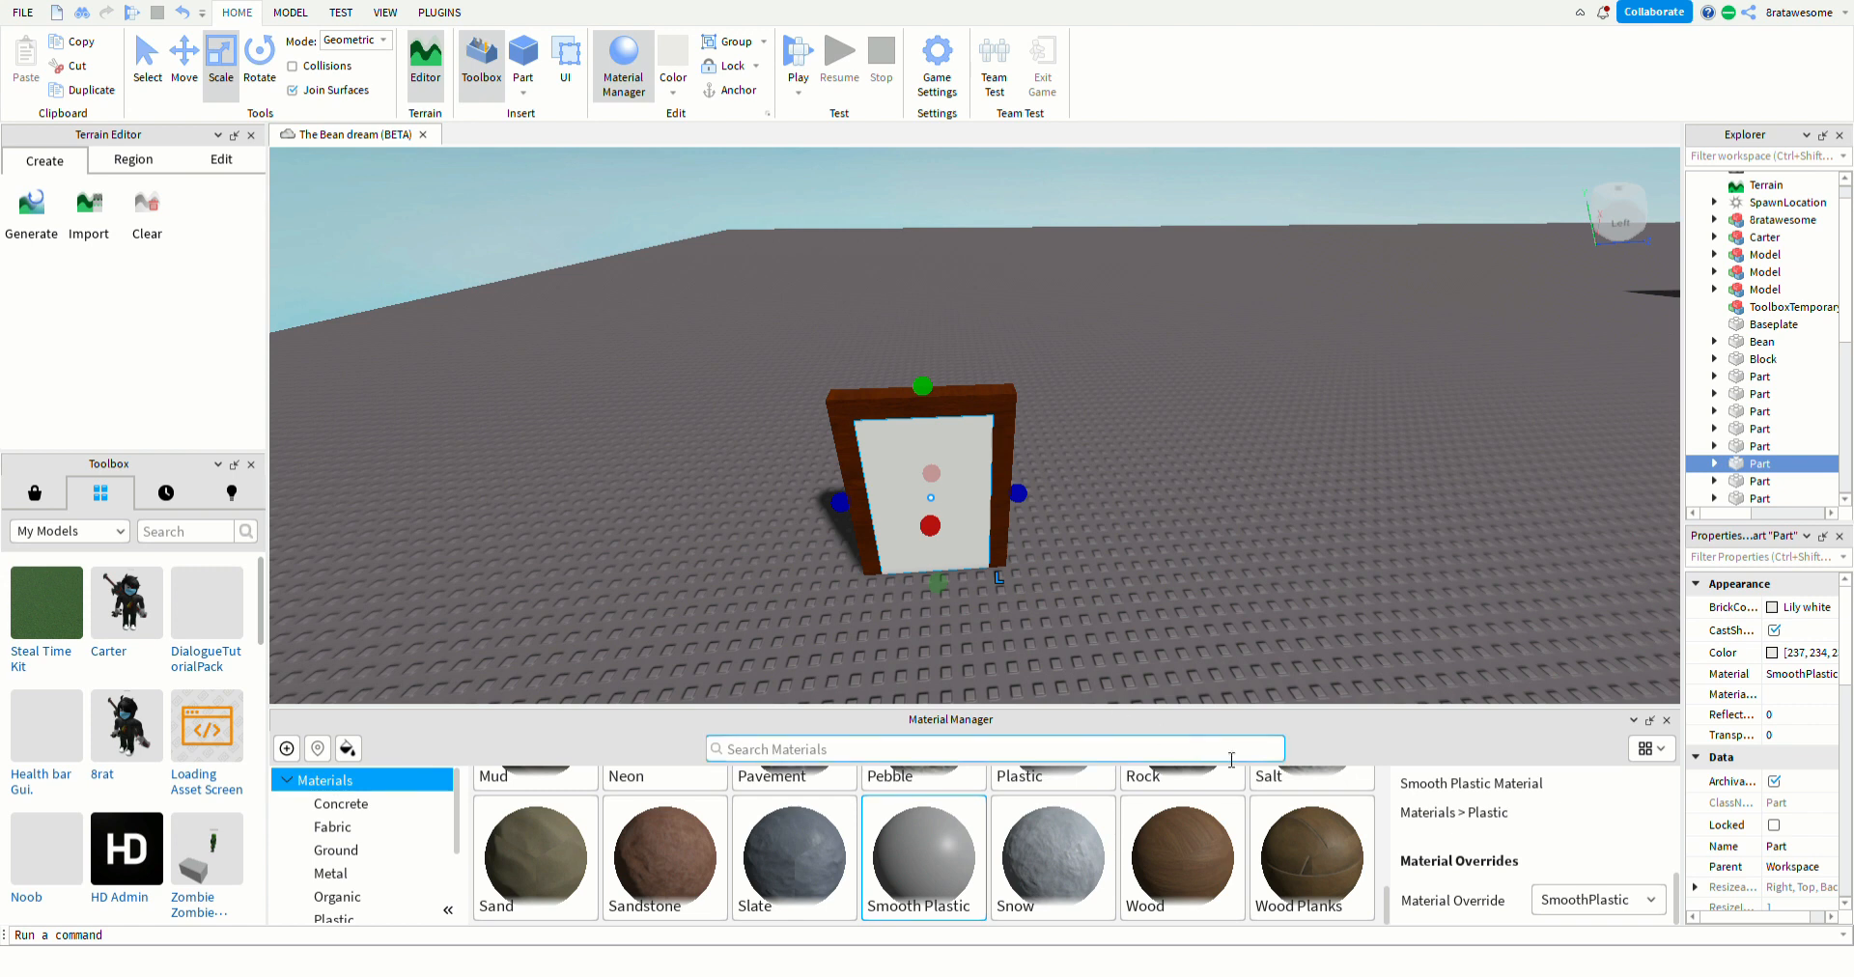
left_click(1292, 863)
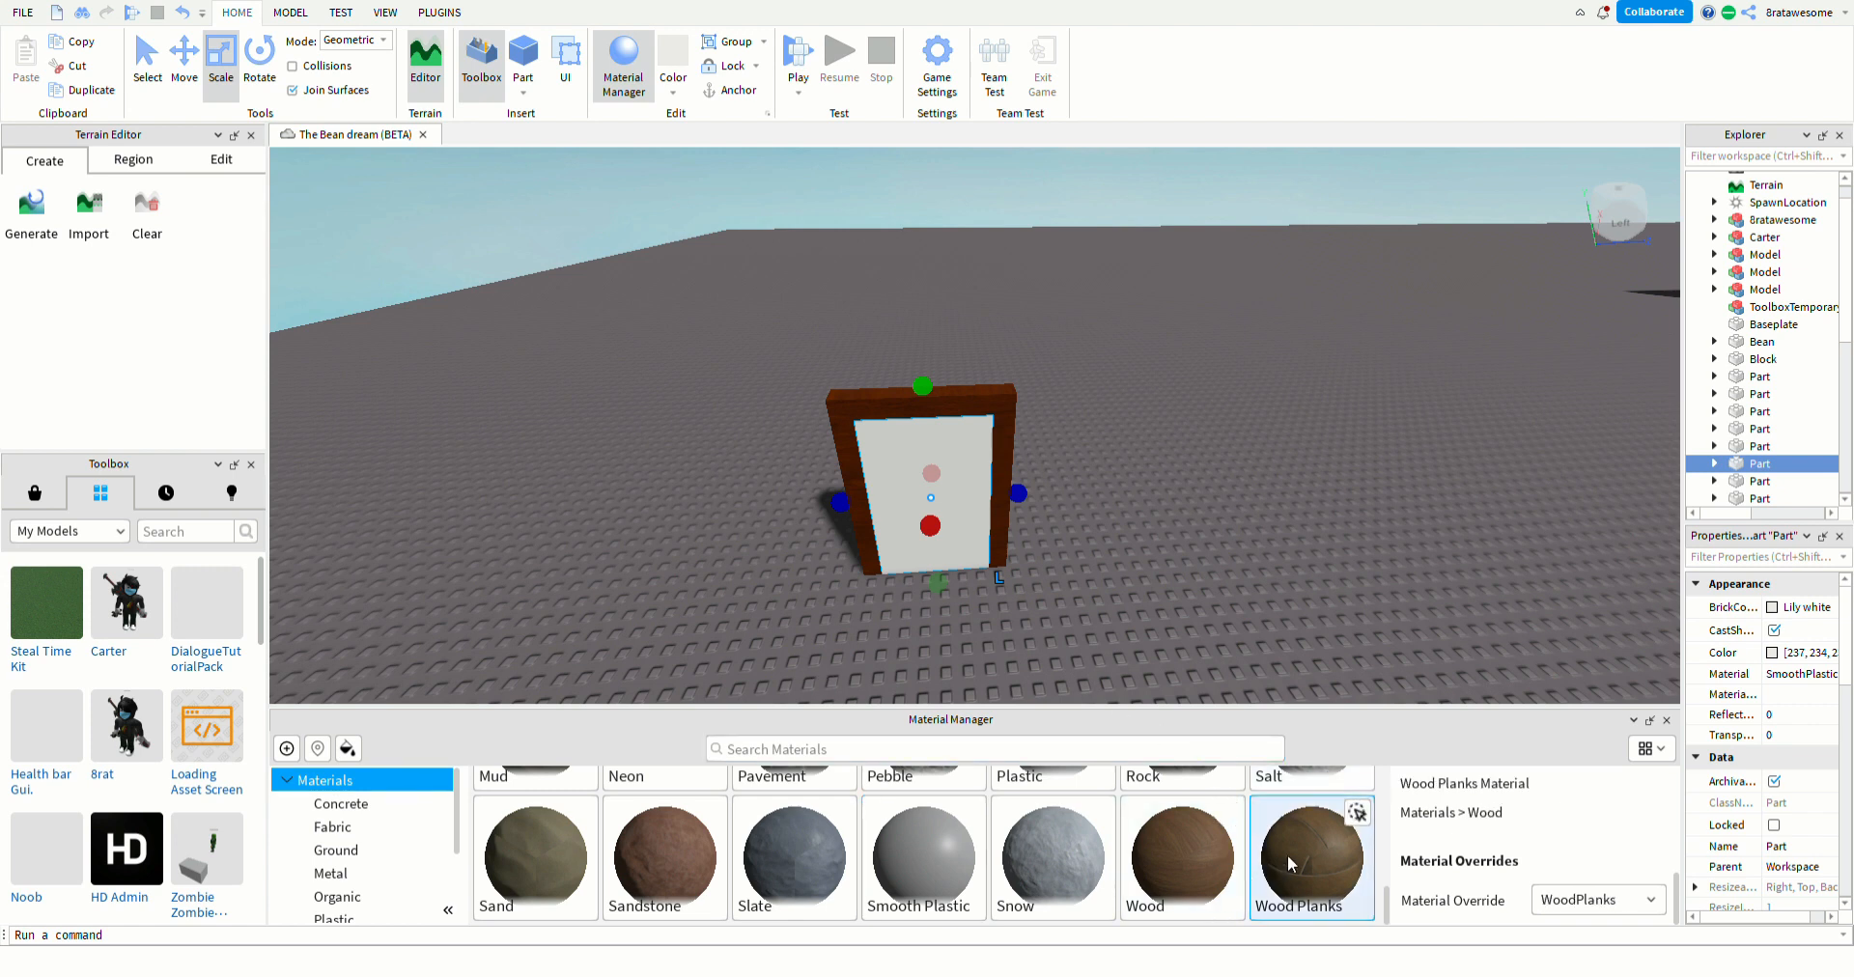
left_click(1357, 816)
- Apply the Wood material to the white door panel
left_click(1180, 850)
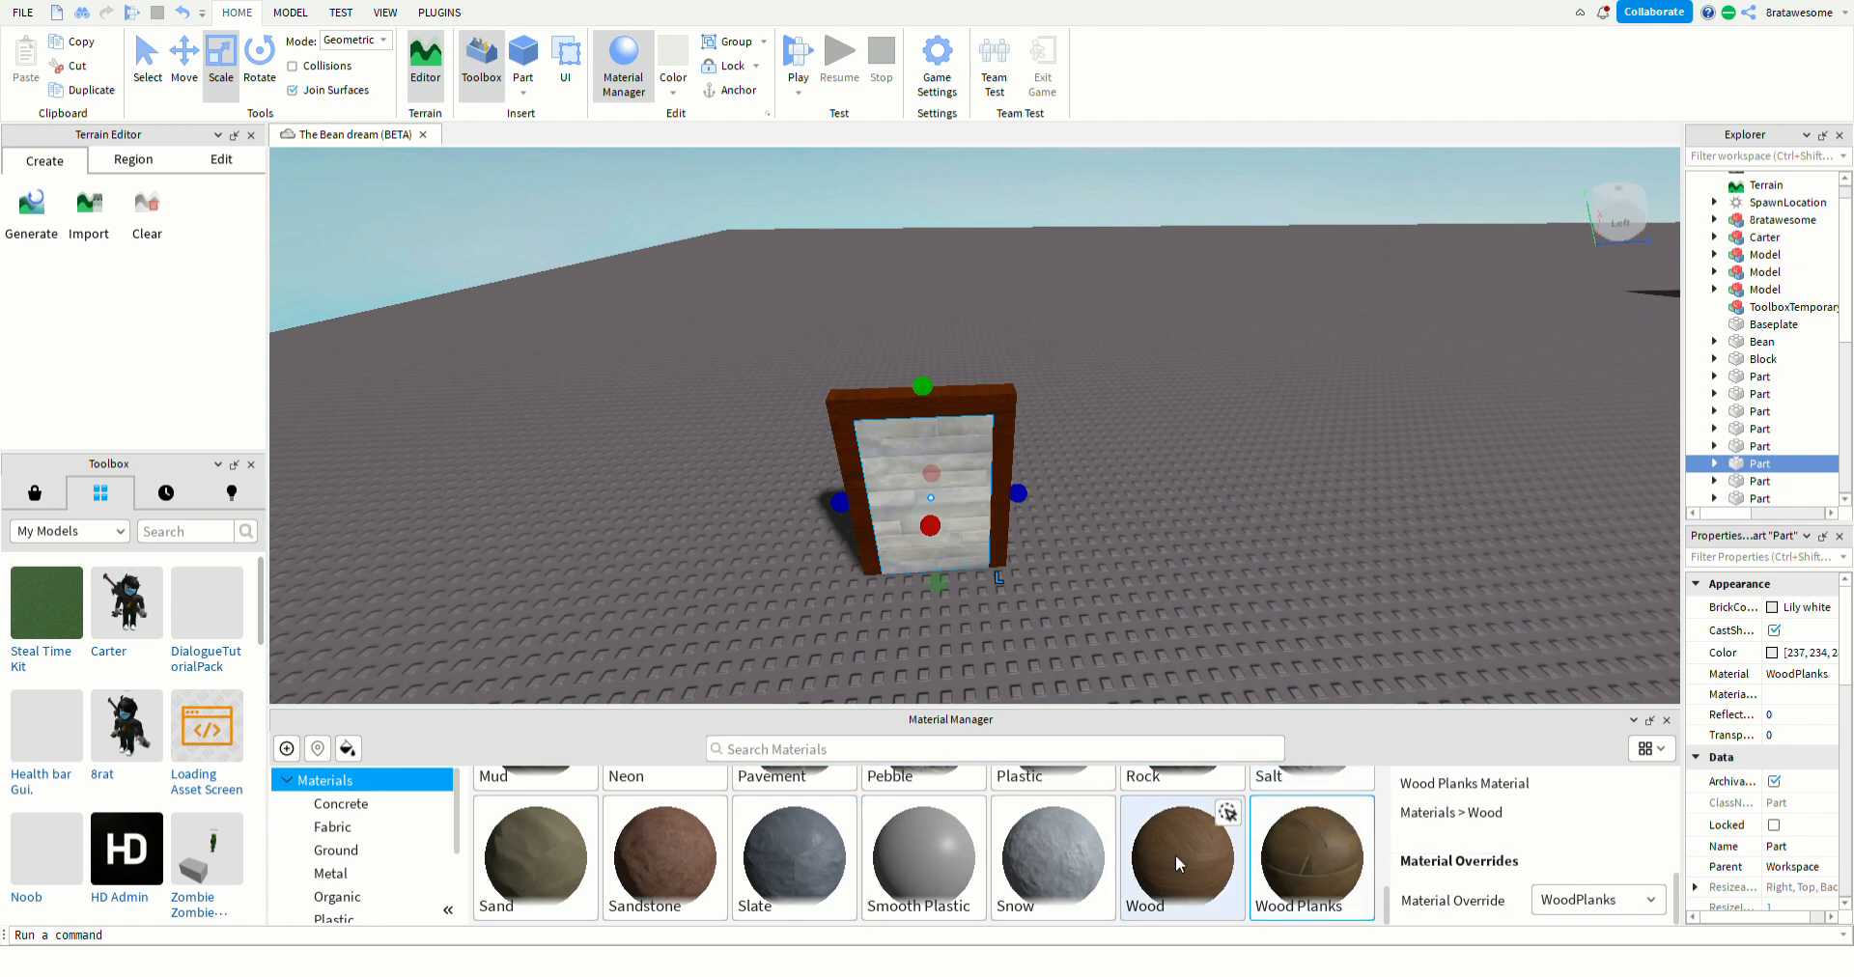
left_click(1238, 816)
scroll(1197, 908, "up", 2)
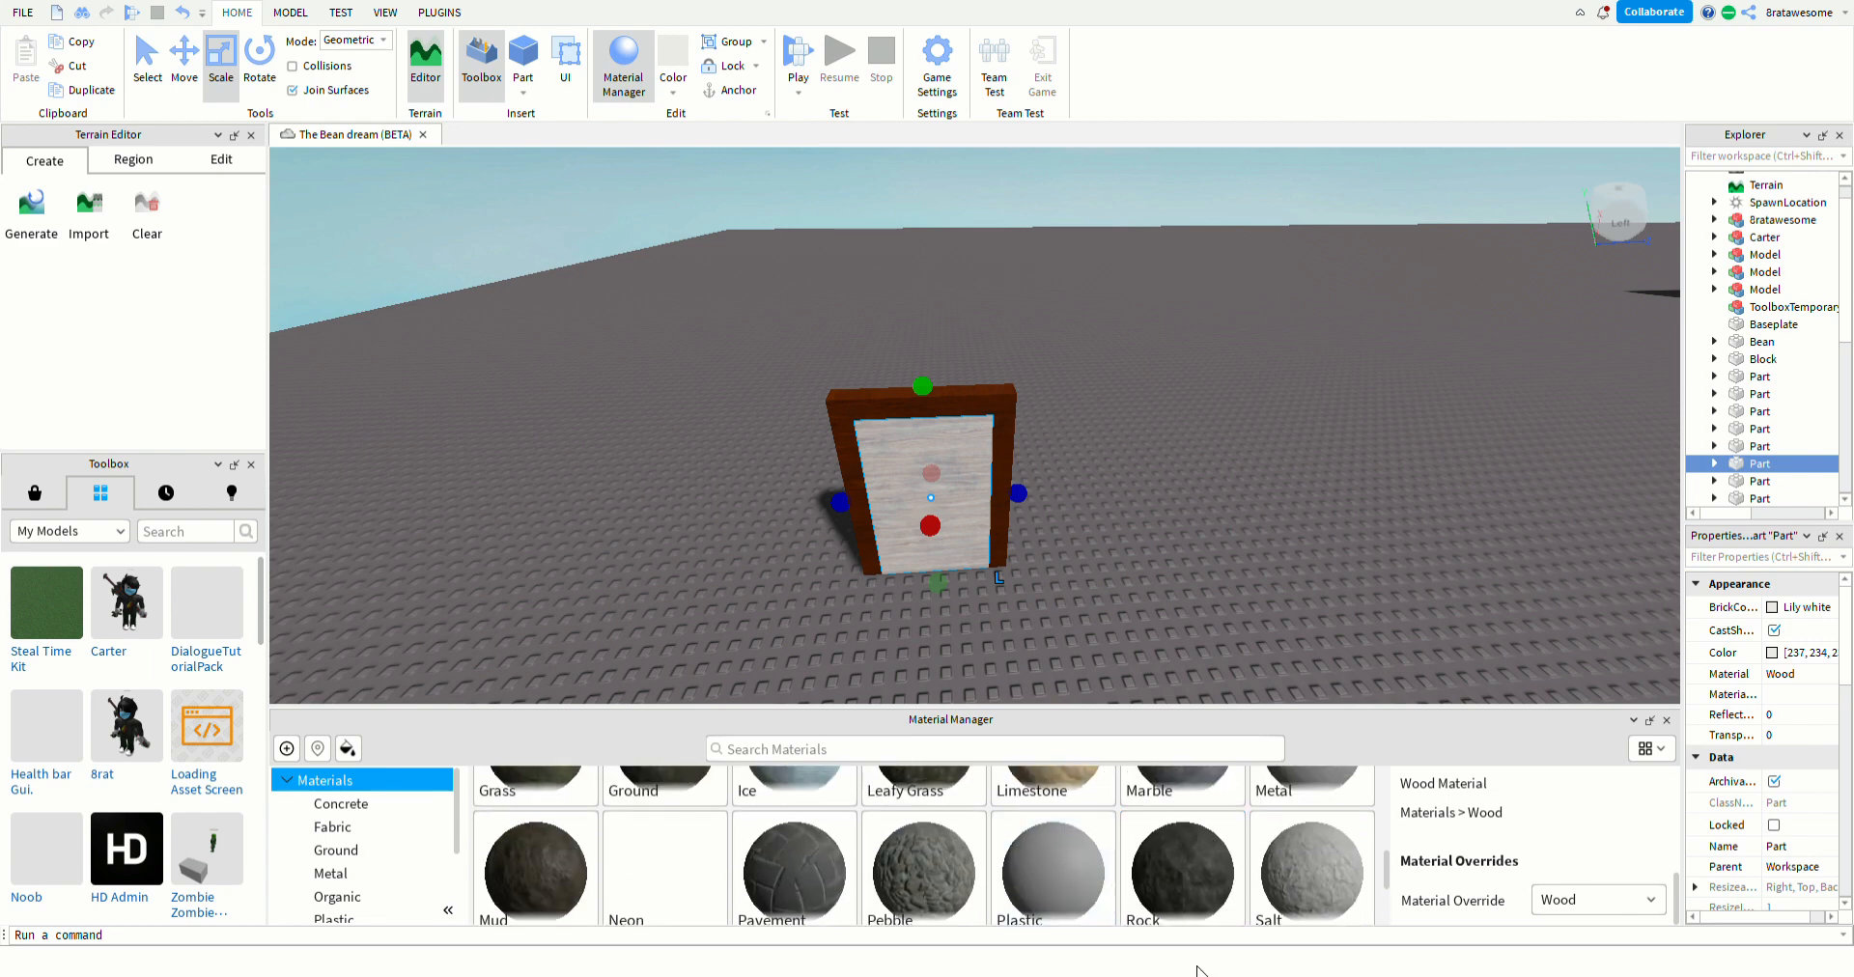
- Turn off CanCollide for the white door panel and save the place
scroll(1175, 859, "down", 2)
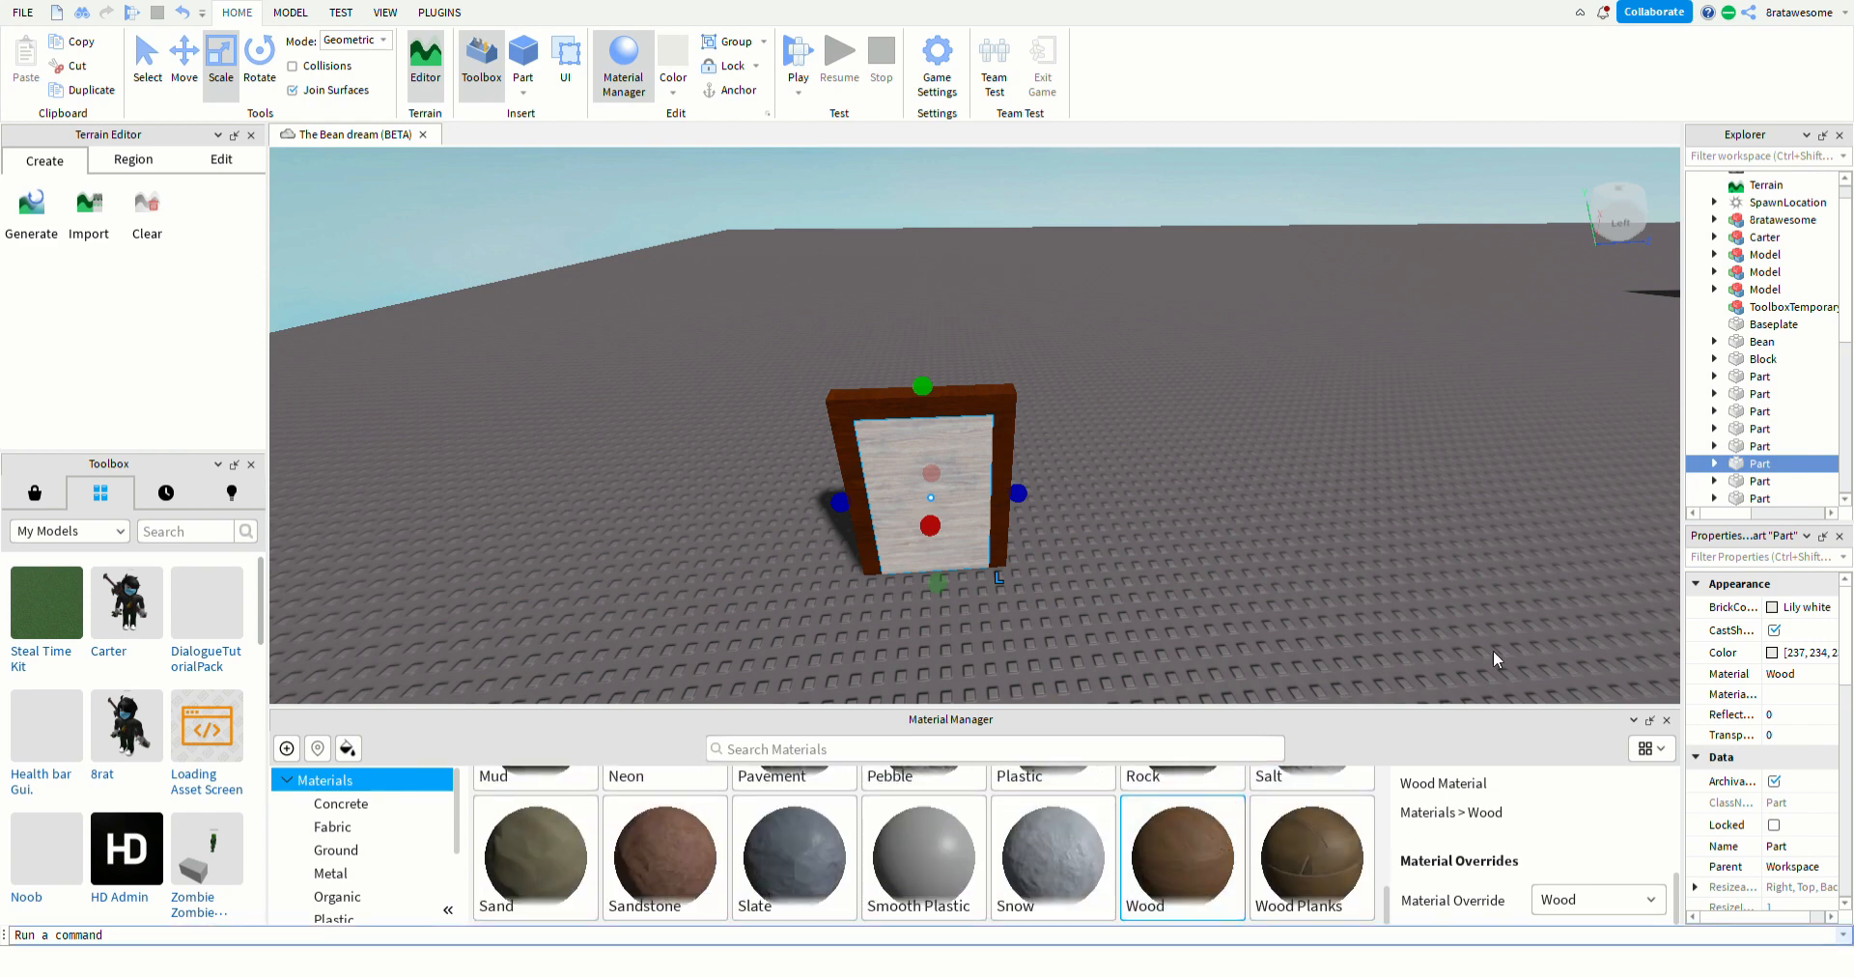
left_click(1667, 722)
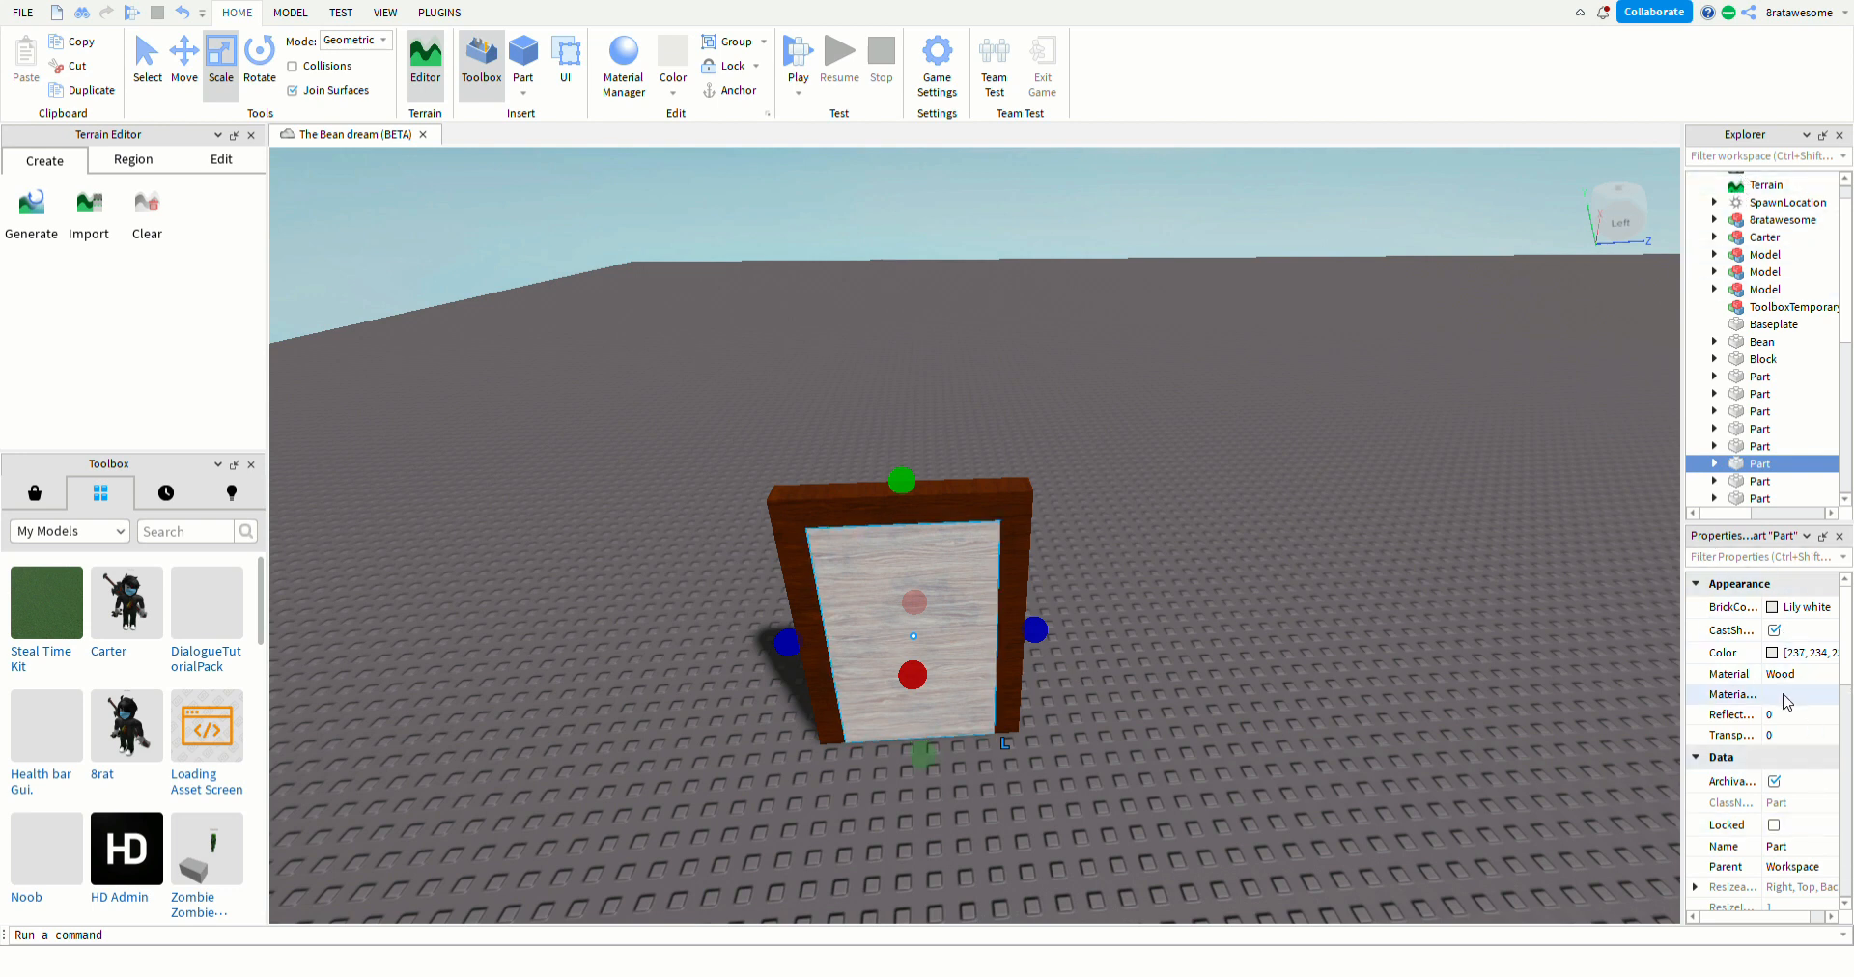
scroll(1782, 753, "down", 1)
scroll(1782, 754, "down", 6)
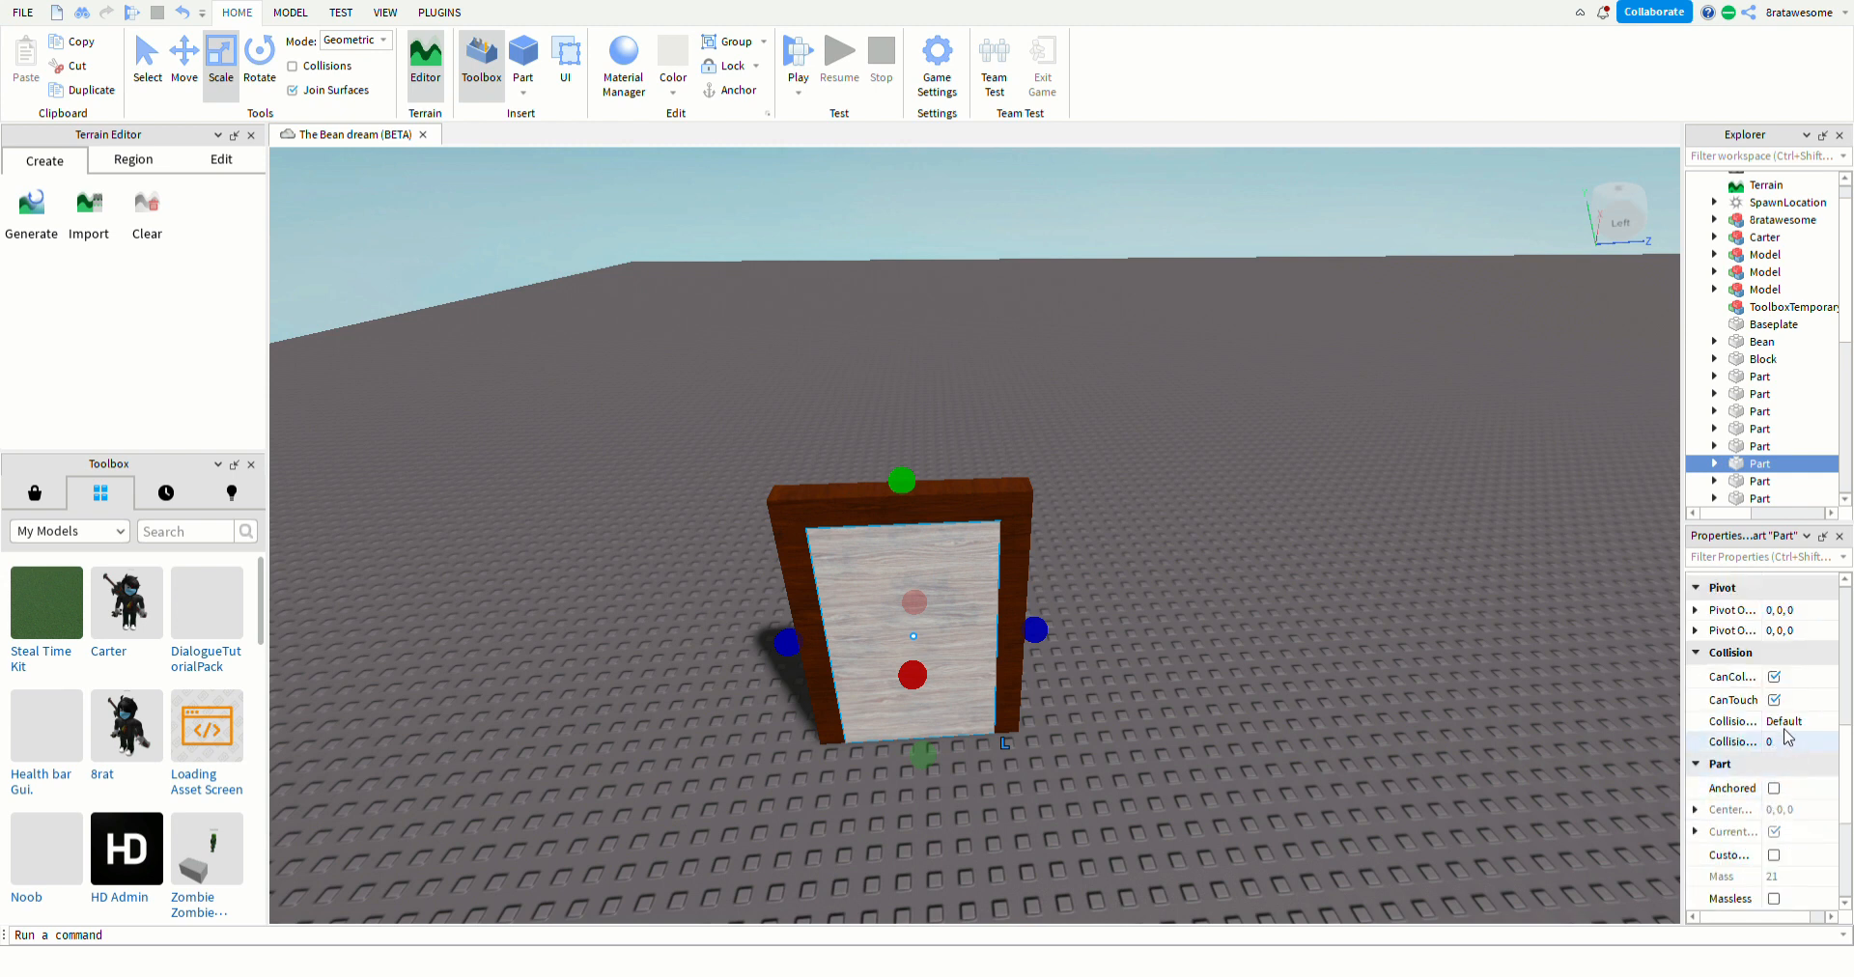
left_click(1774, 678)
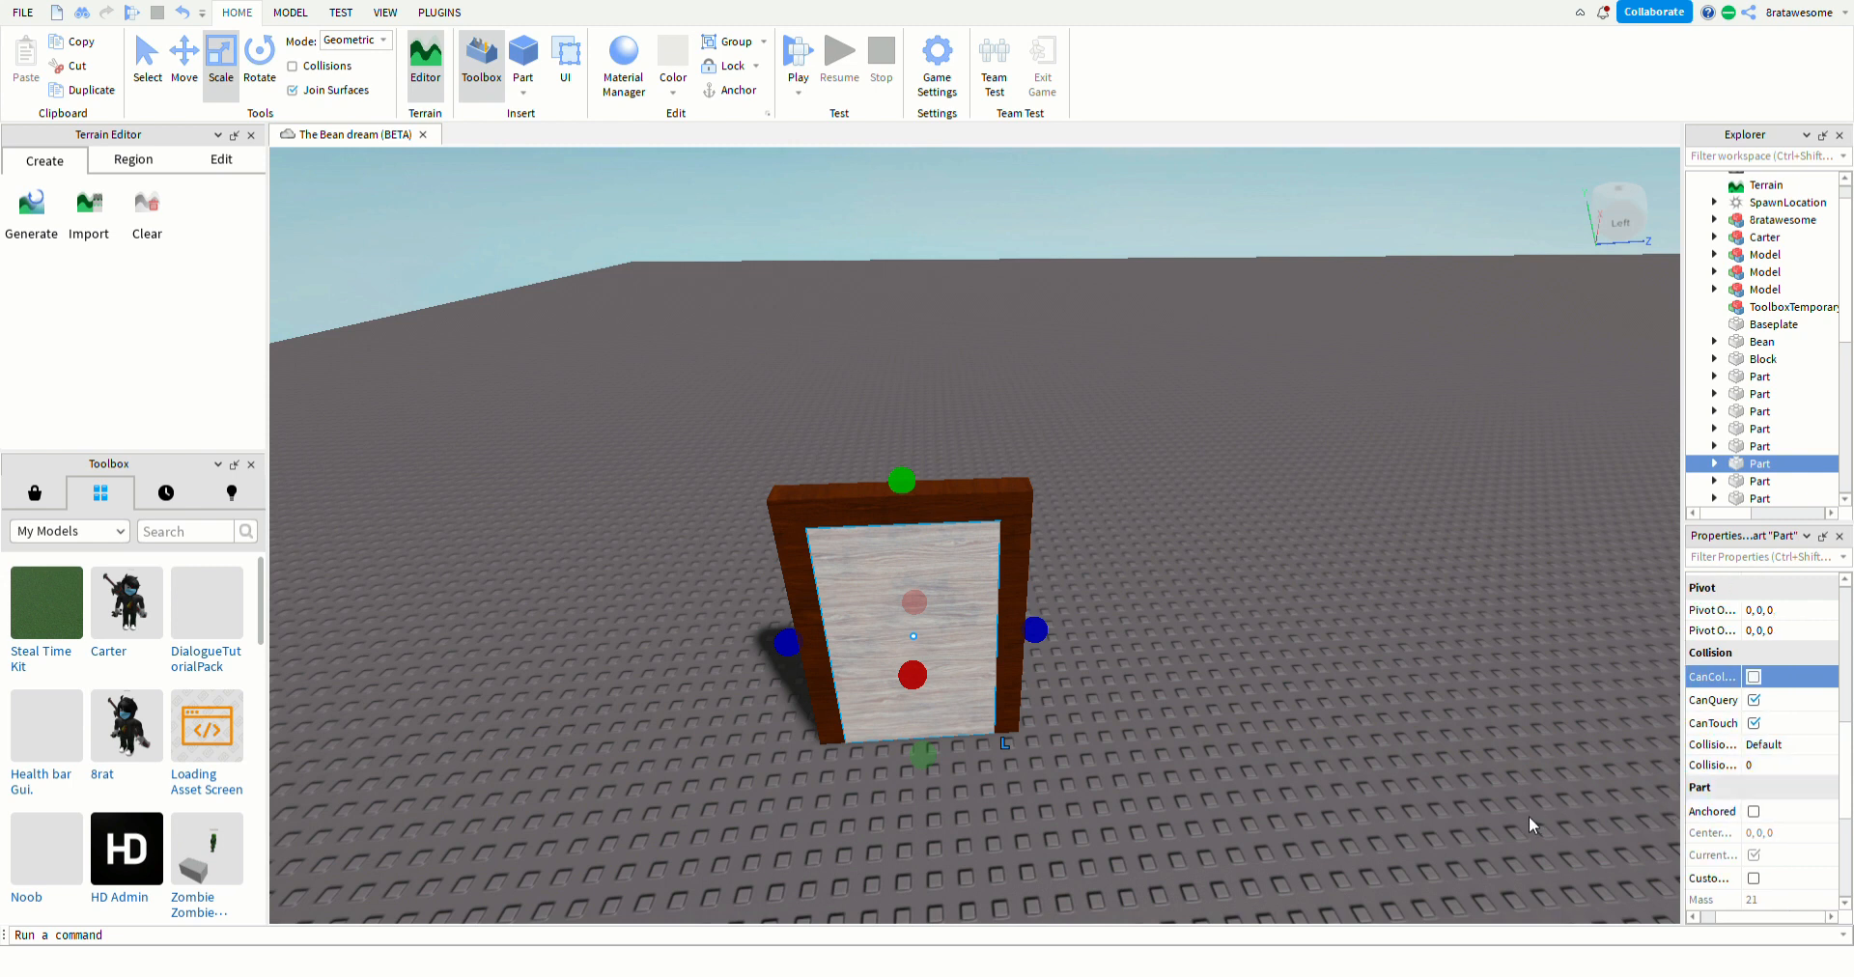
left_click(1500, 703)
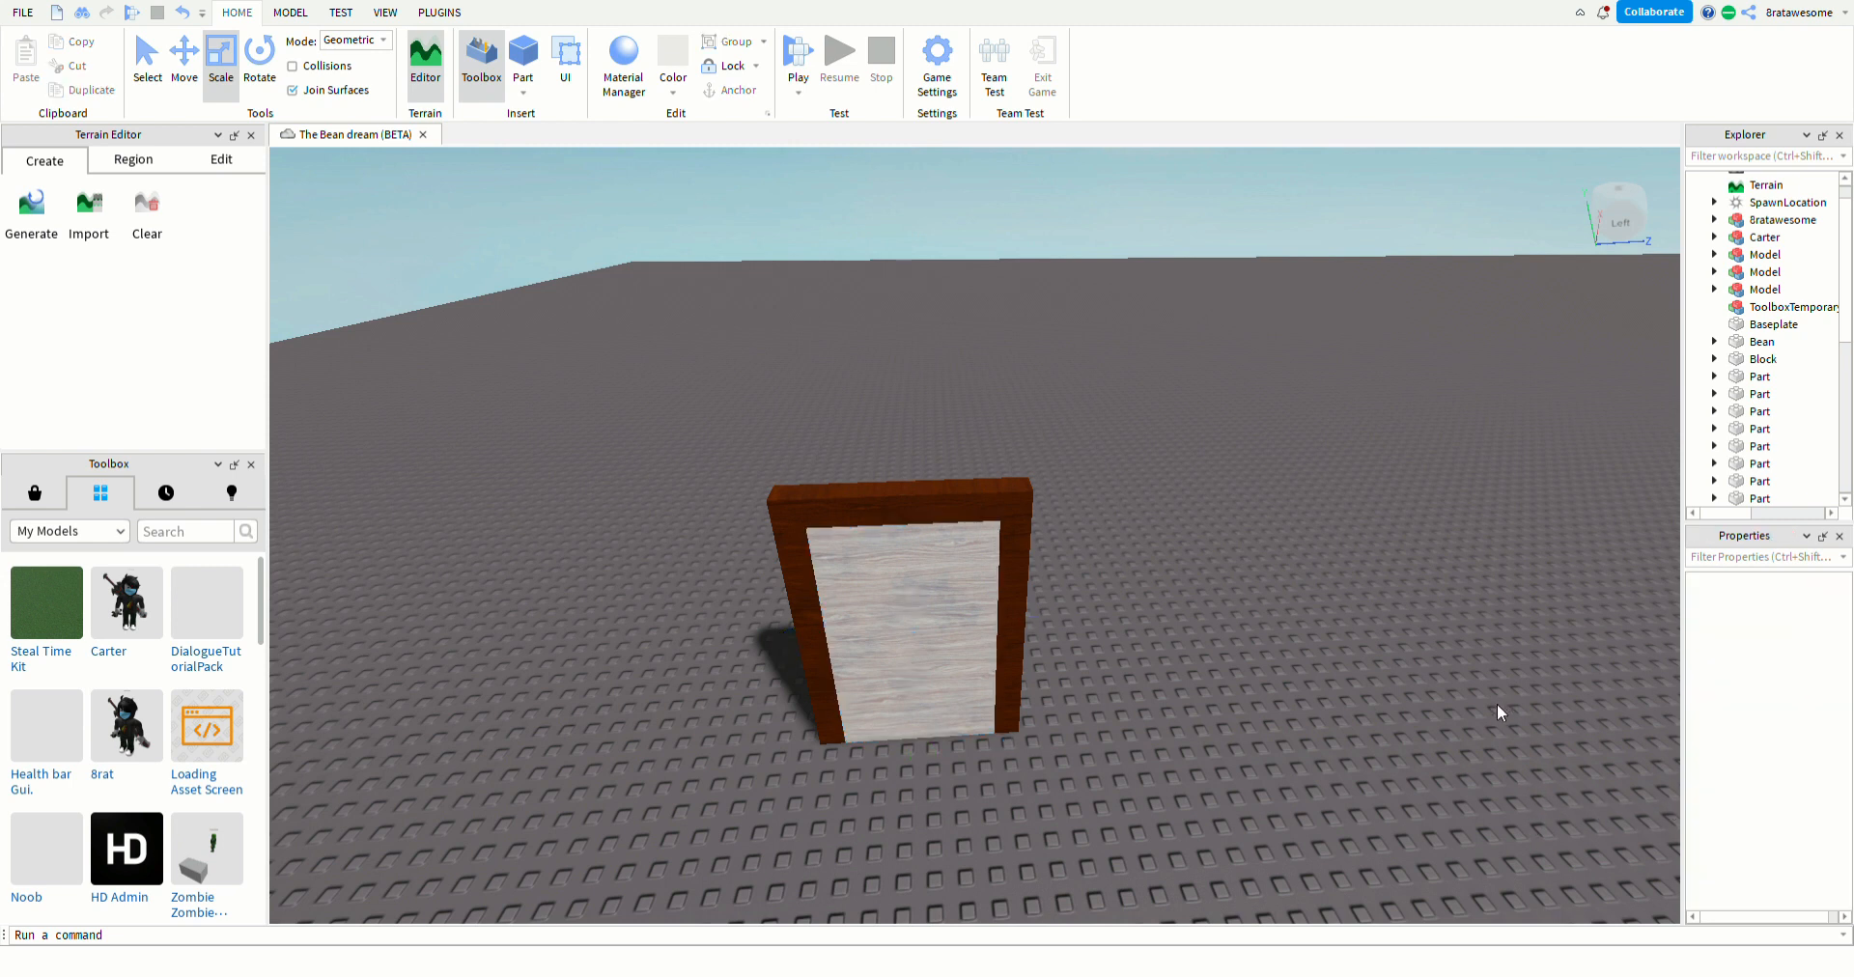
key("ctrl+s")
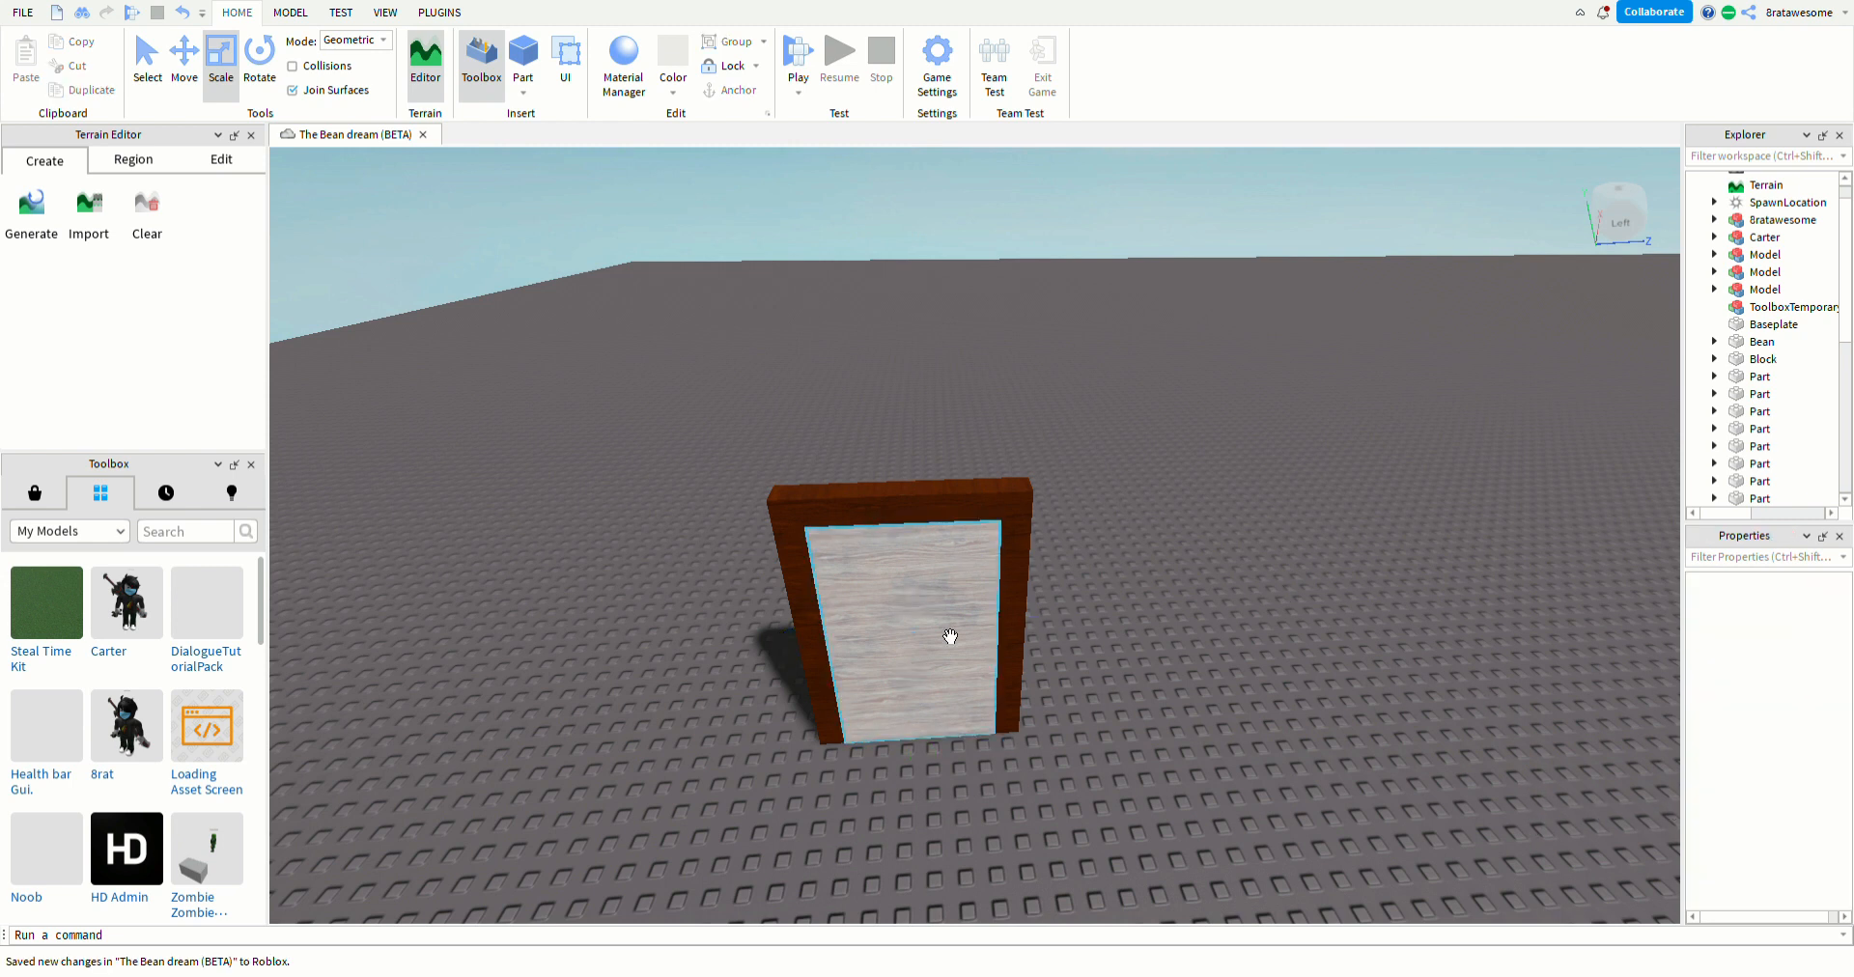
- Group the white panel and the three brown frame parts into one model
scroll(994, 647, "down", 2)
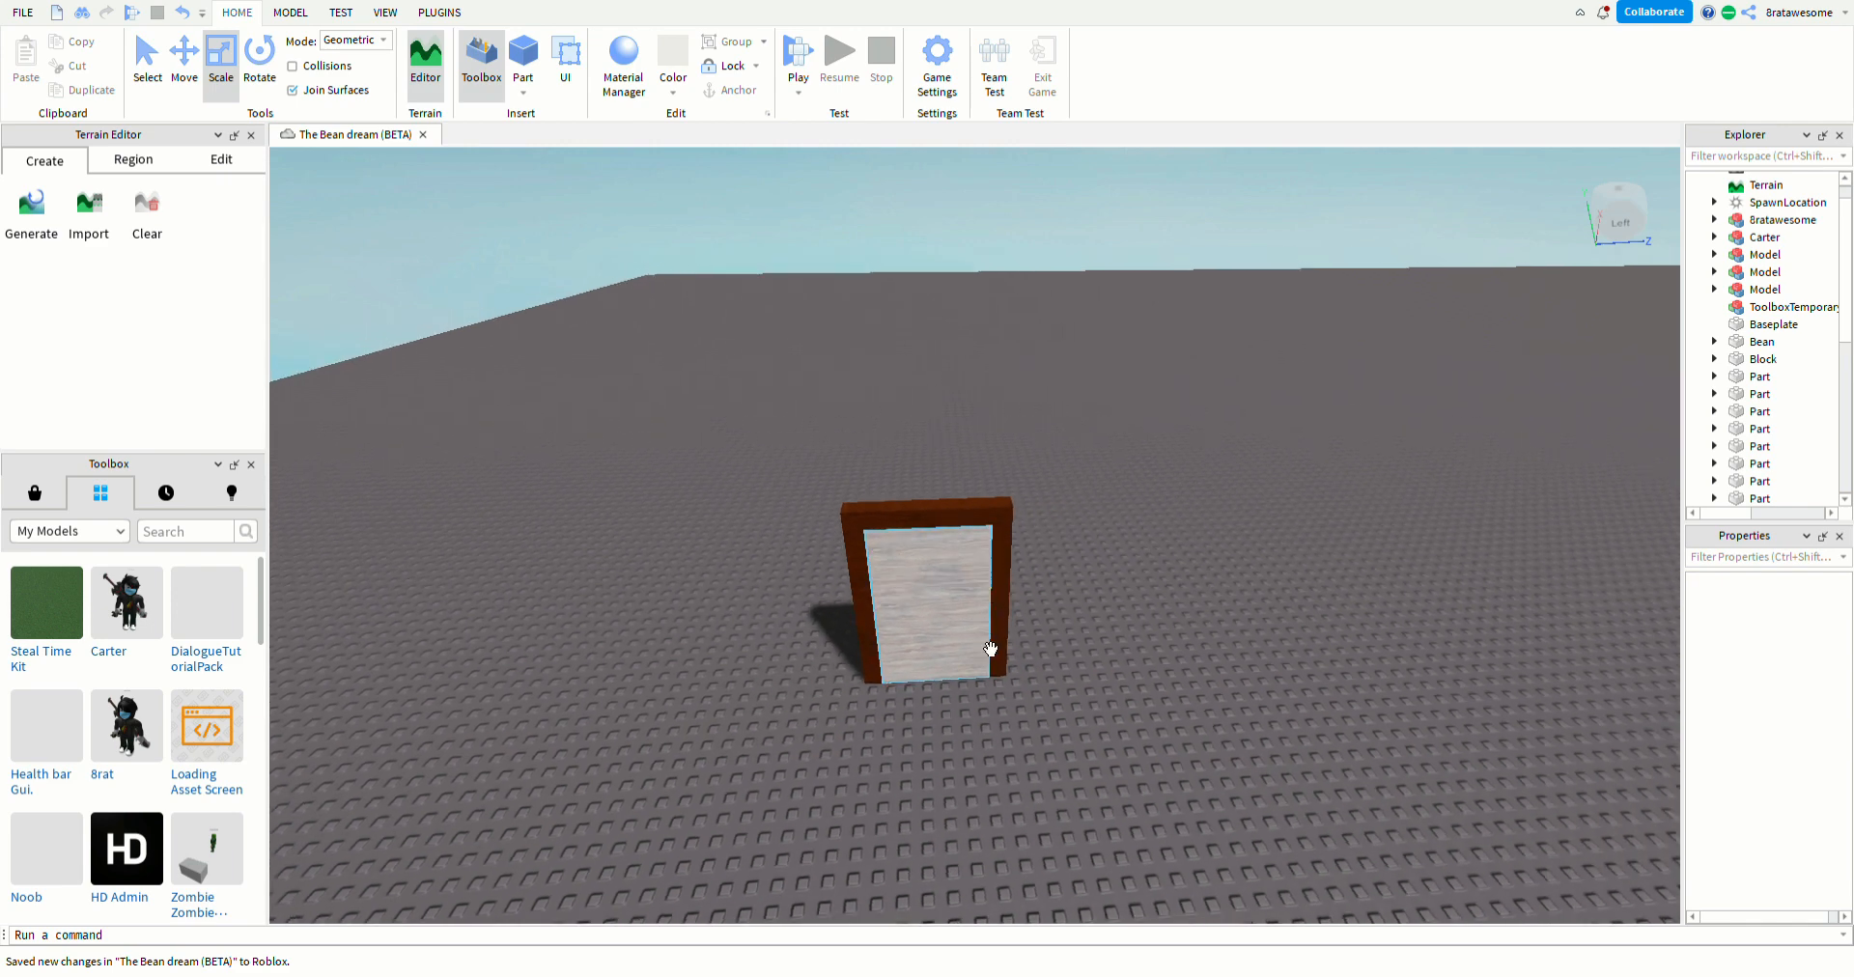
left_click_drag(822, 464, 1063, 685)
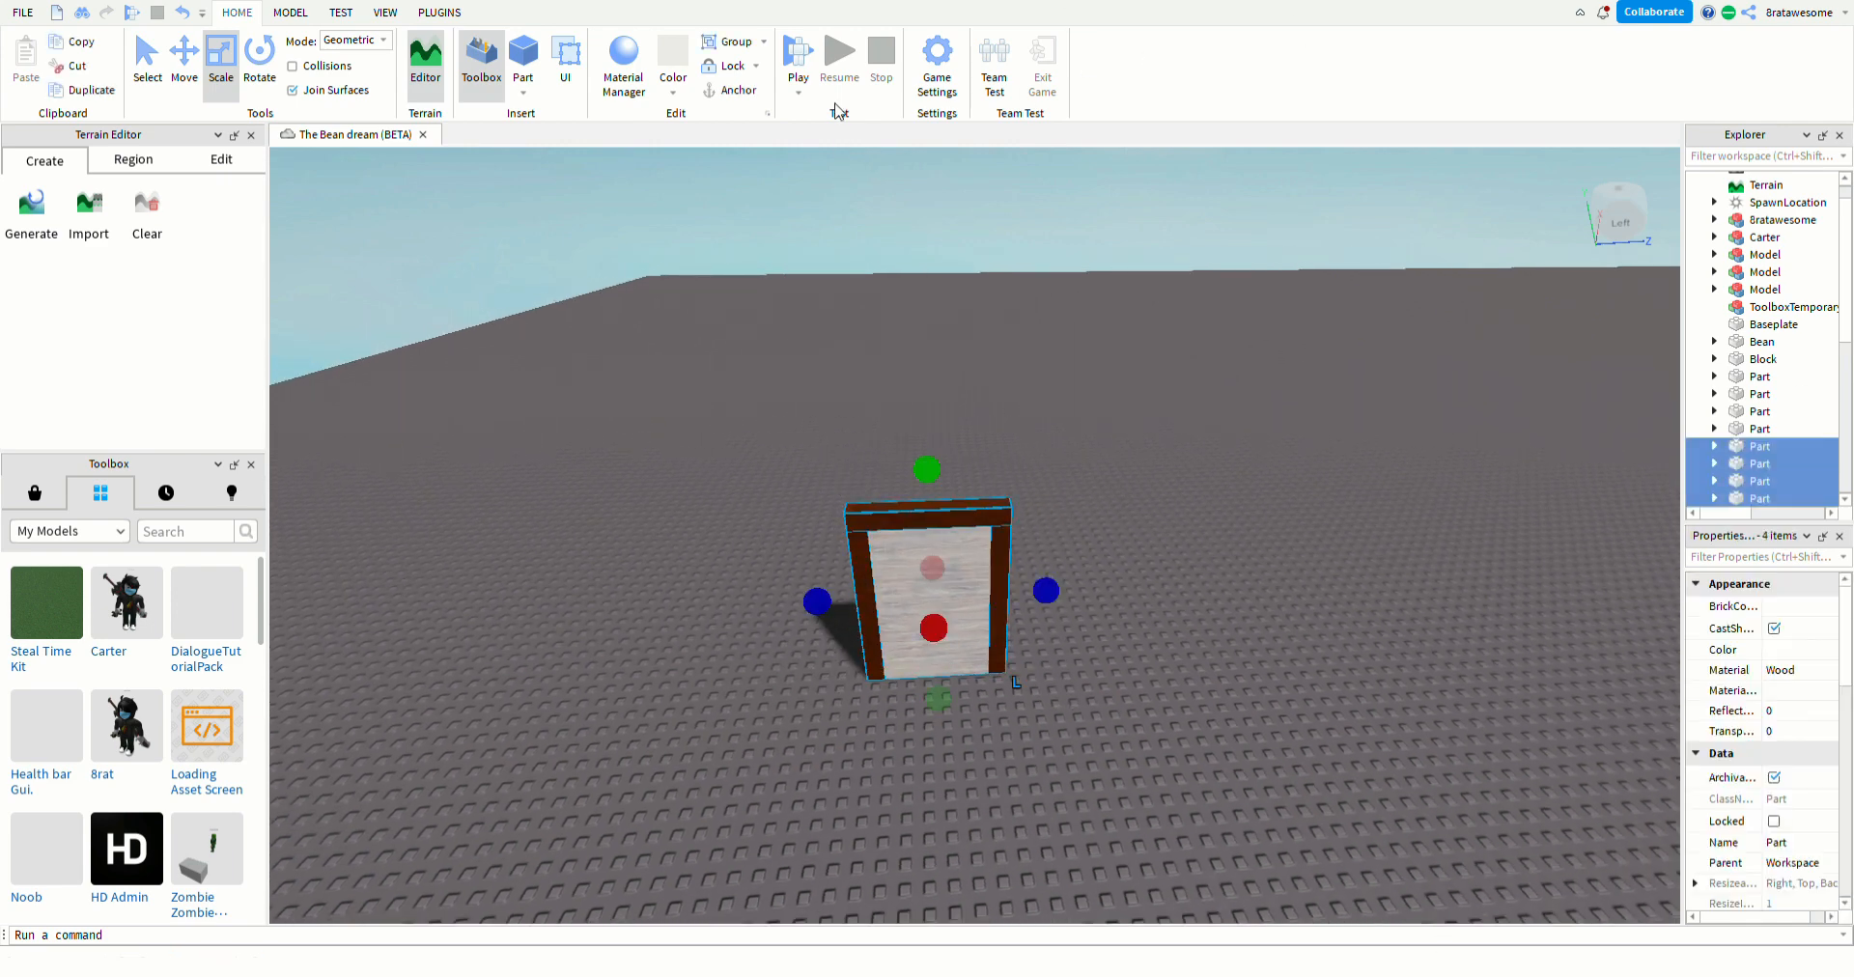
left_click(731, 41)
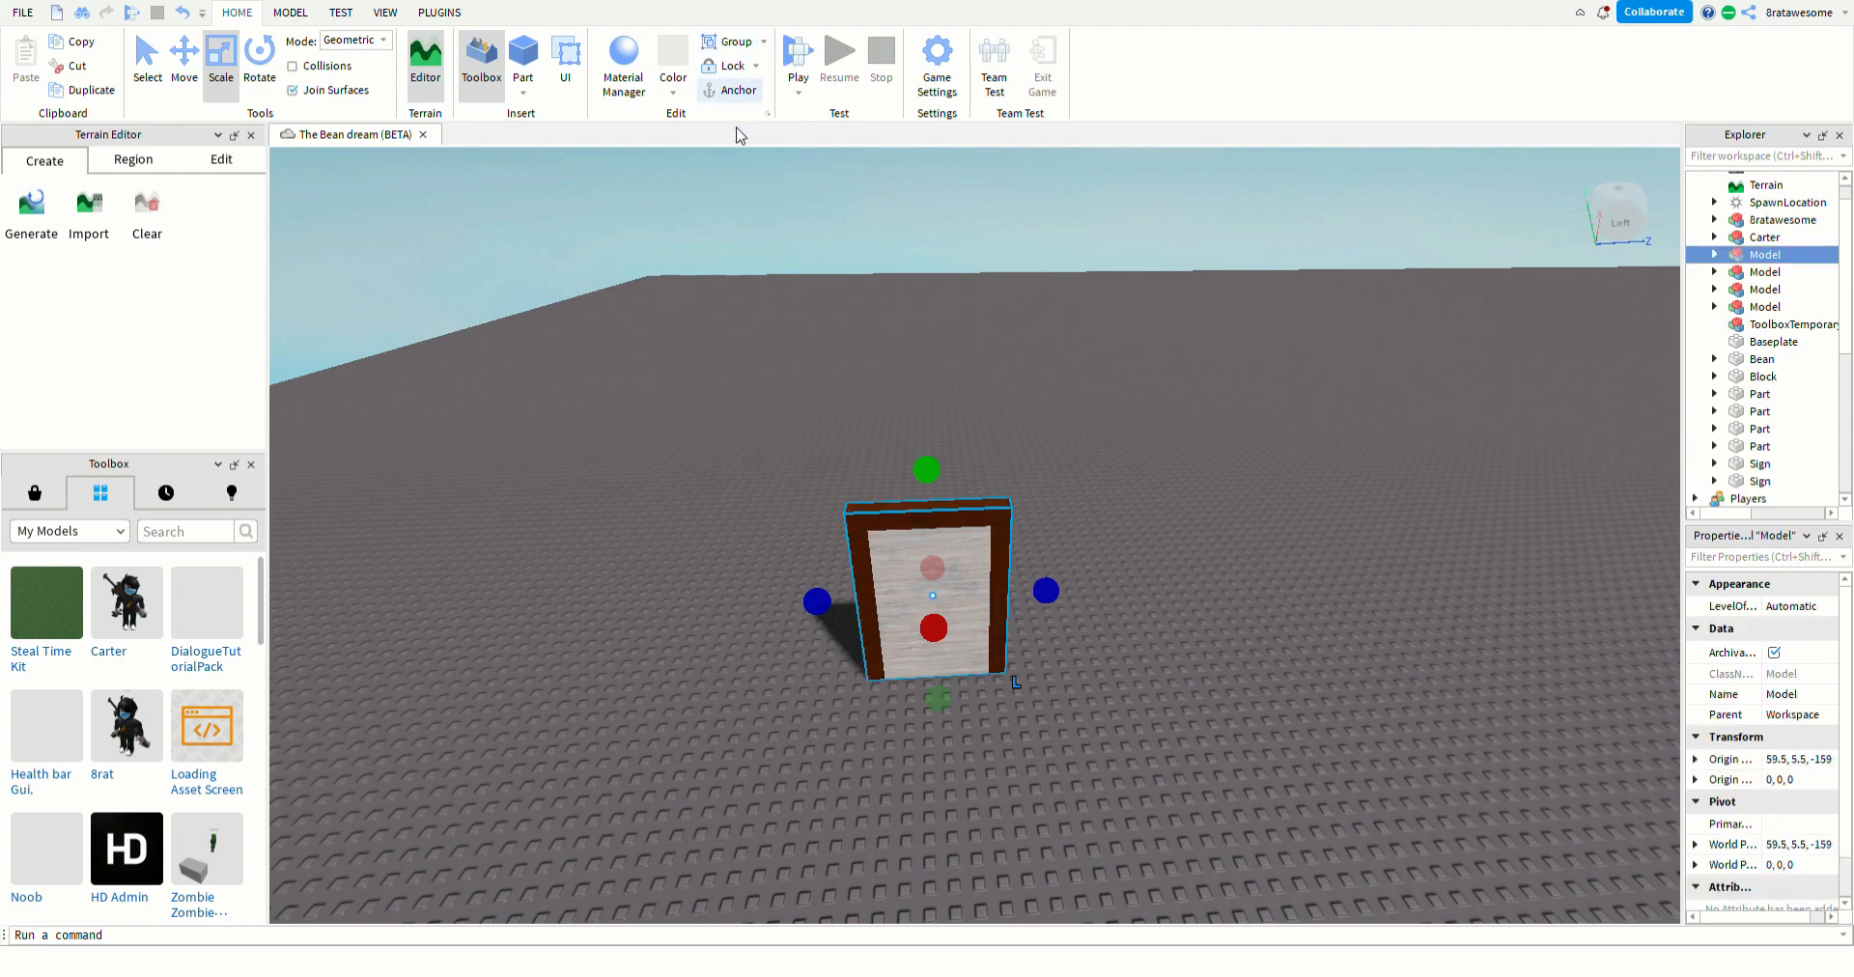
left_click(688, 443)
- Insert a SpawnLocation into the Workspace so it sits on the baseplate in front of the door
right_click_drag(687, 442, 761, 437)
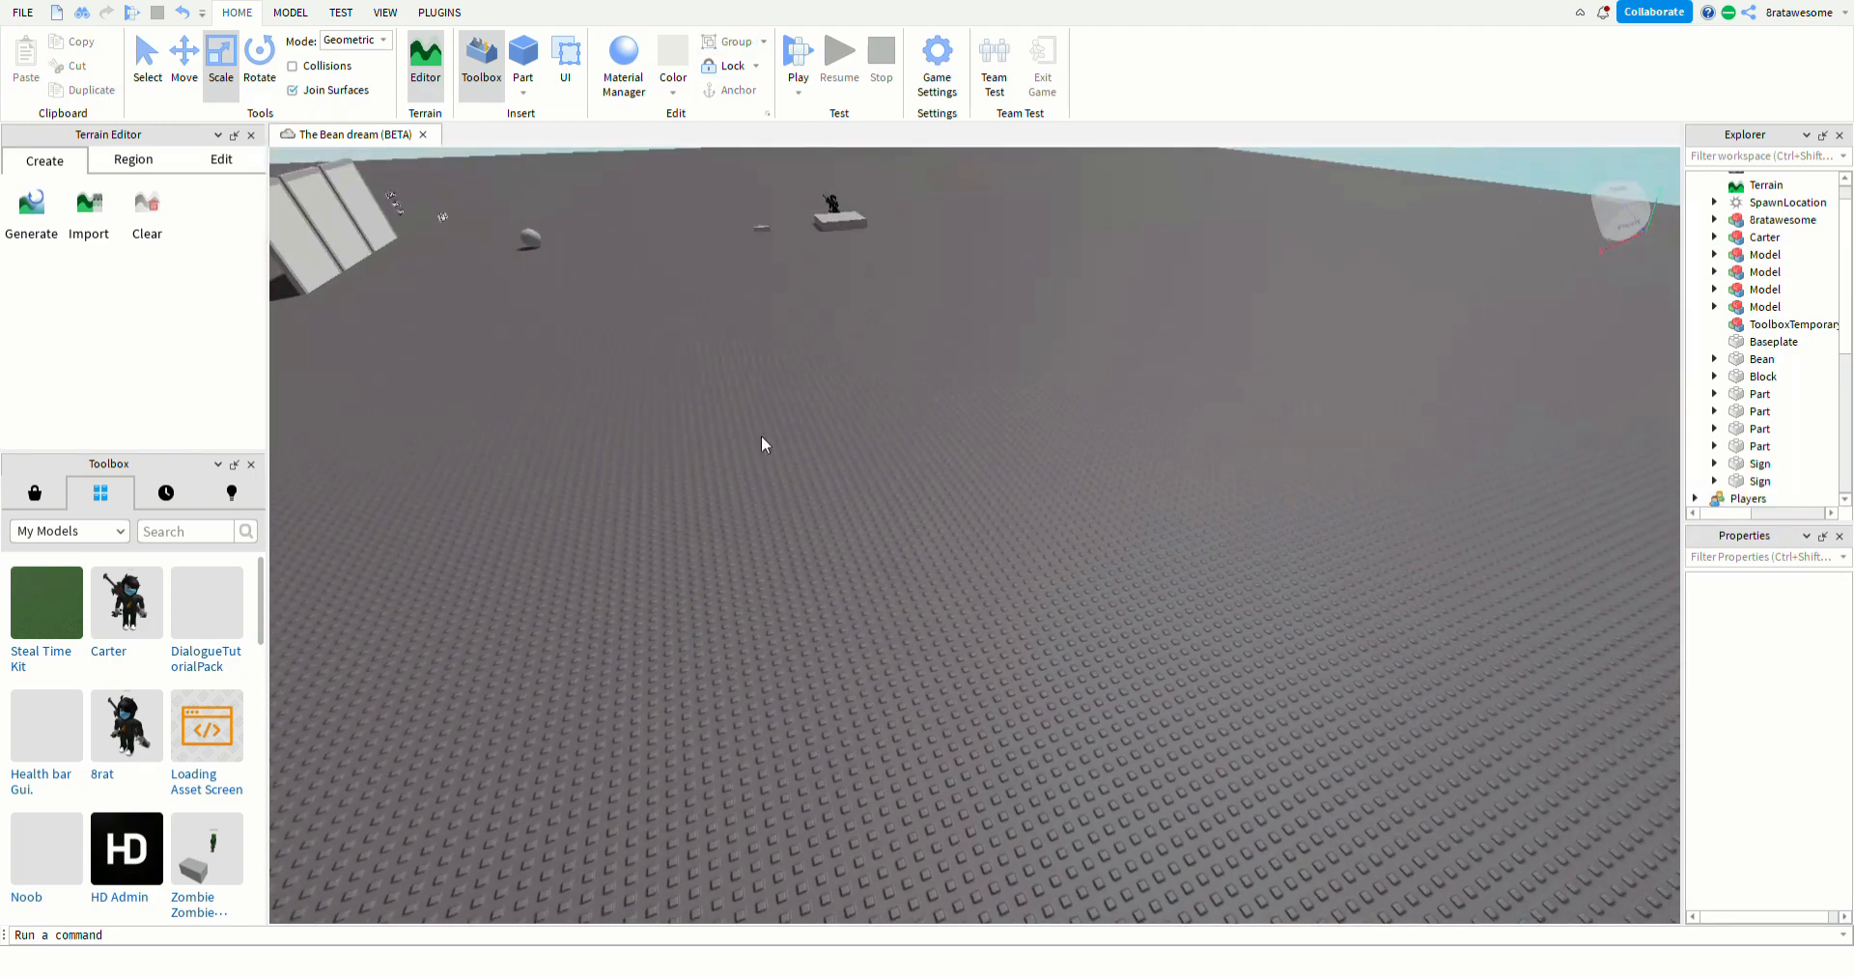
right_click_drag(862, 254, 781, 311)
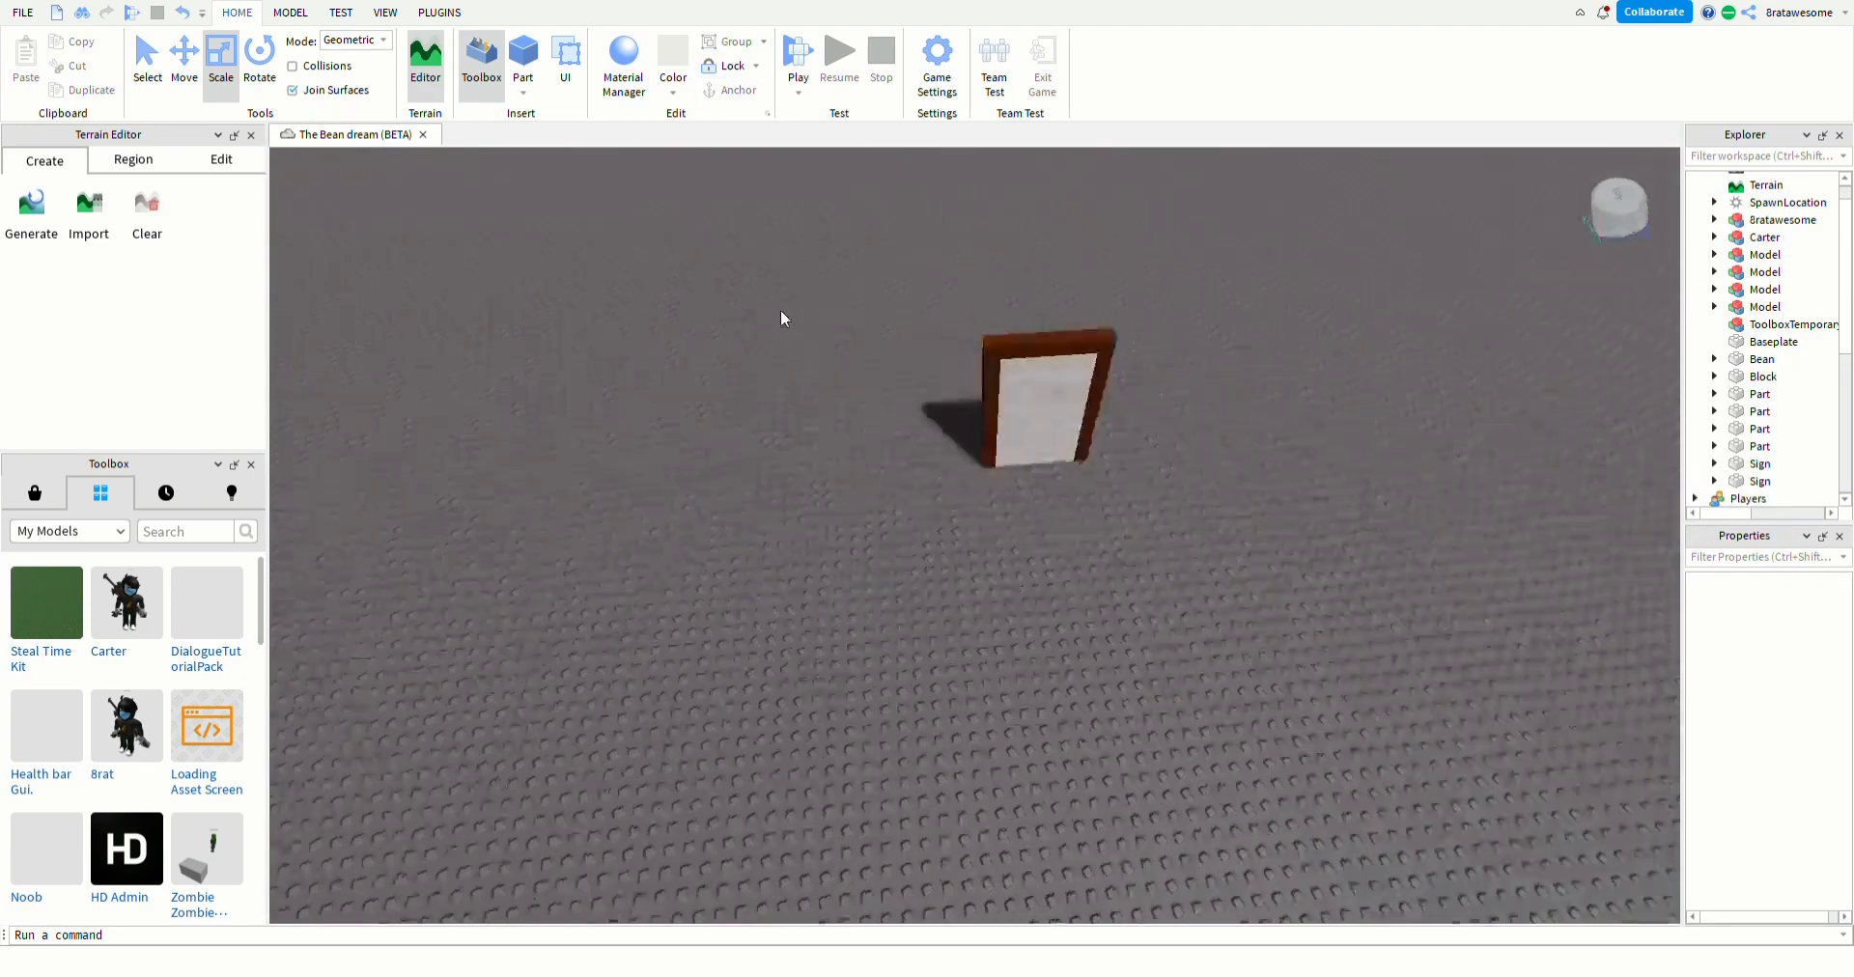
key("w")
scroll(1778, 207, "up", 1)
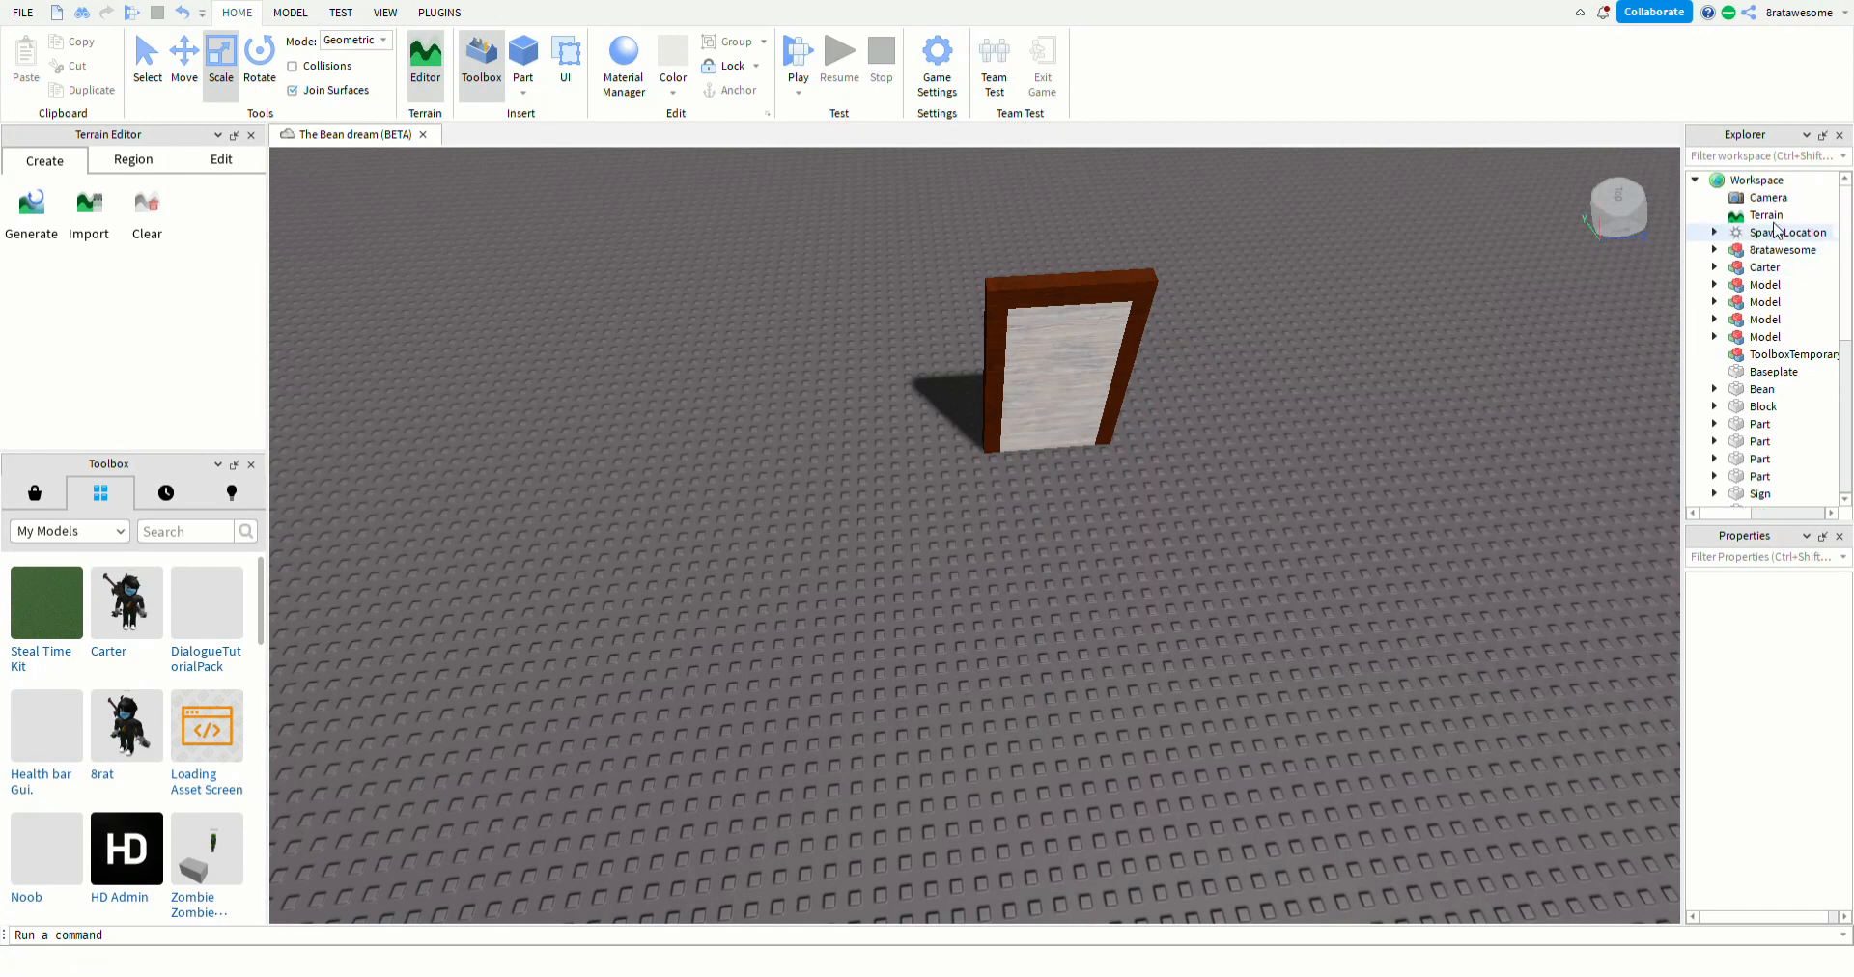
left_click(1793, 182)
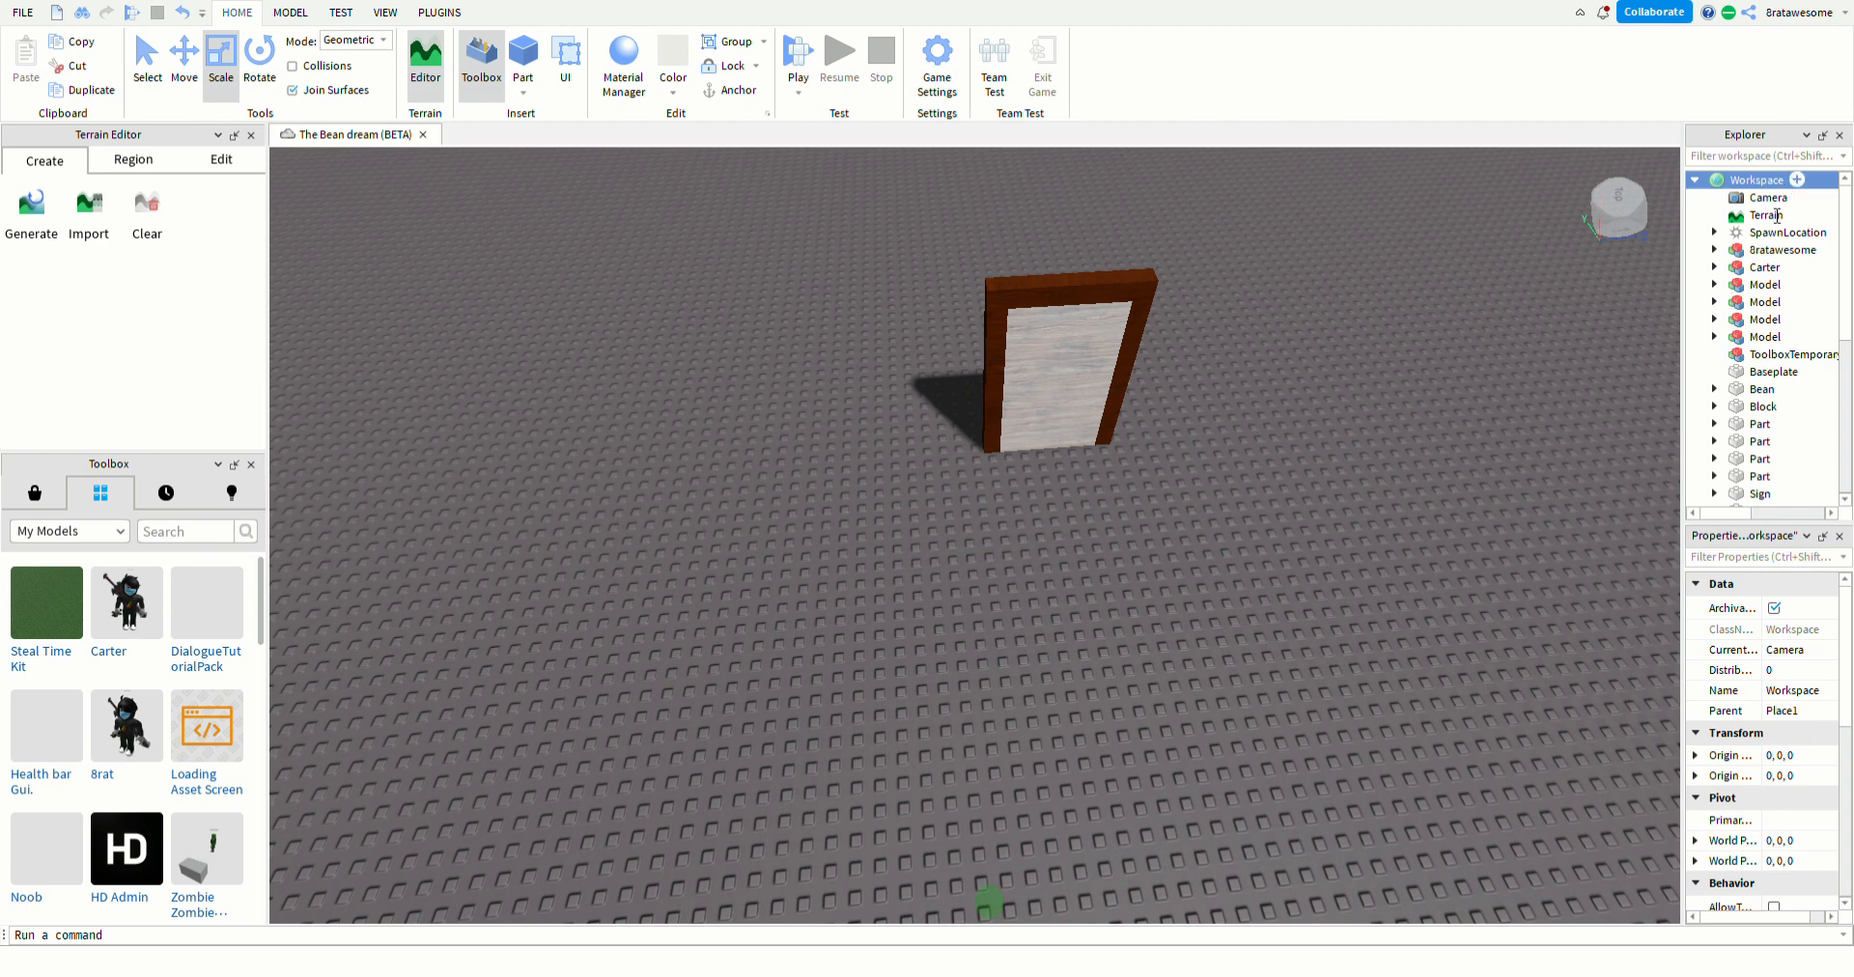
left_click(1694, 388)
left_click_drag(911, 534, 1023, 574)
left_click(1356, 407)
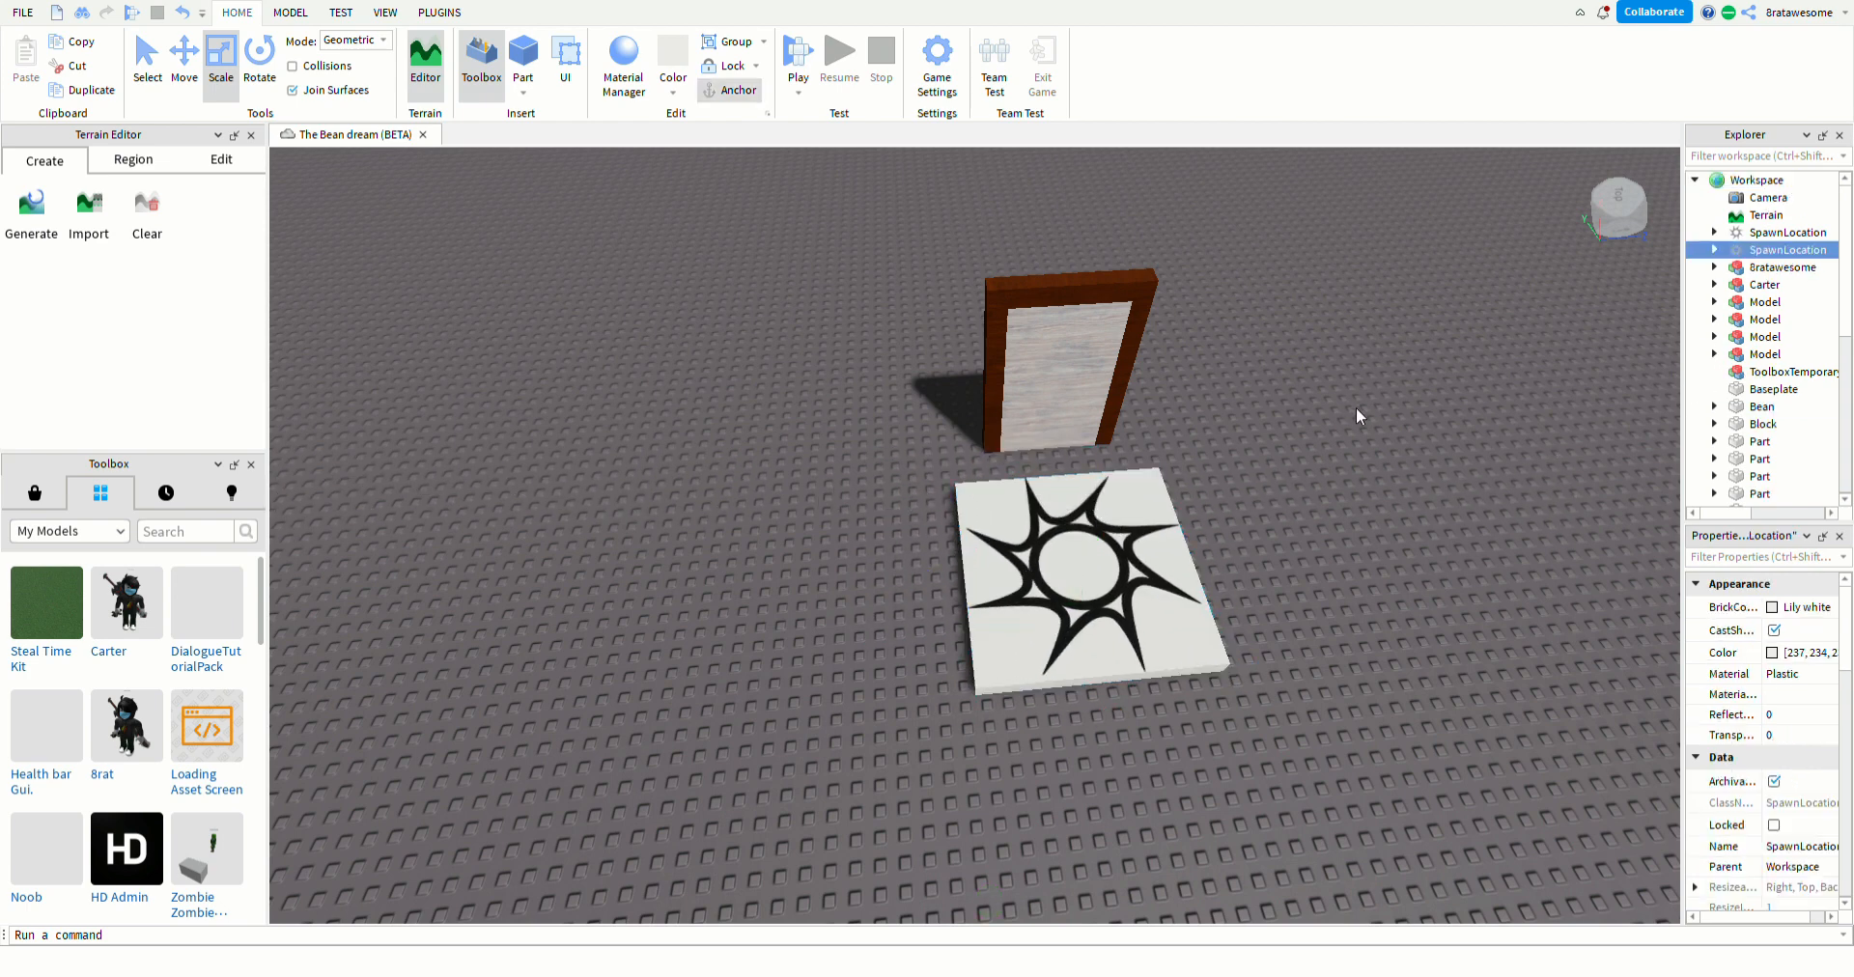
- Playtest the place, walk the character through the door panel and back, and end the test
left_click(800, 56)
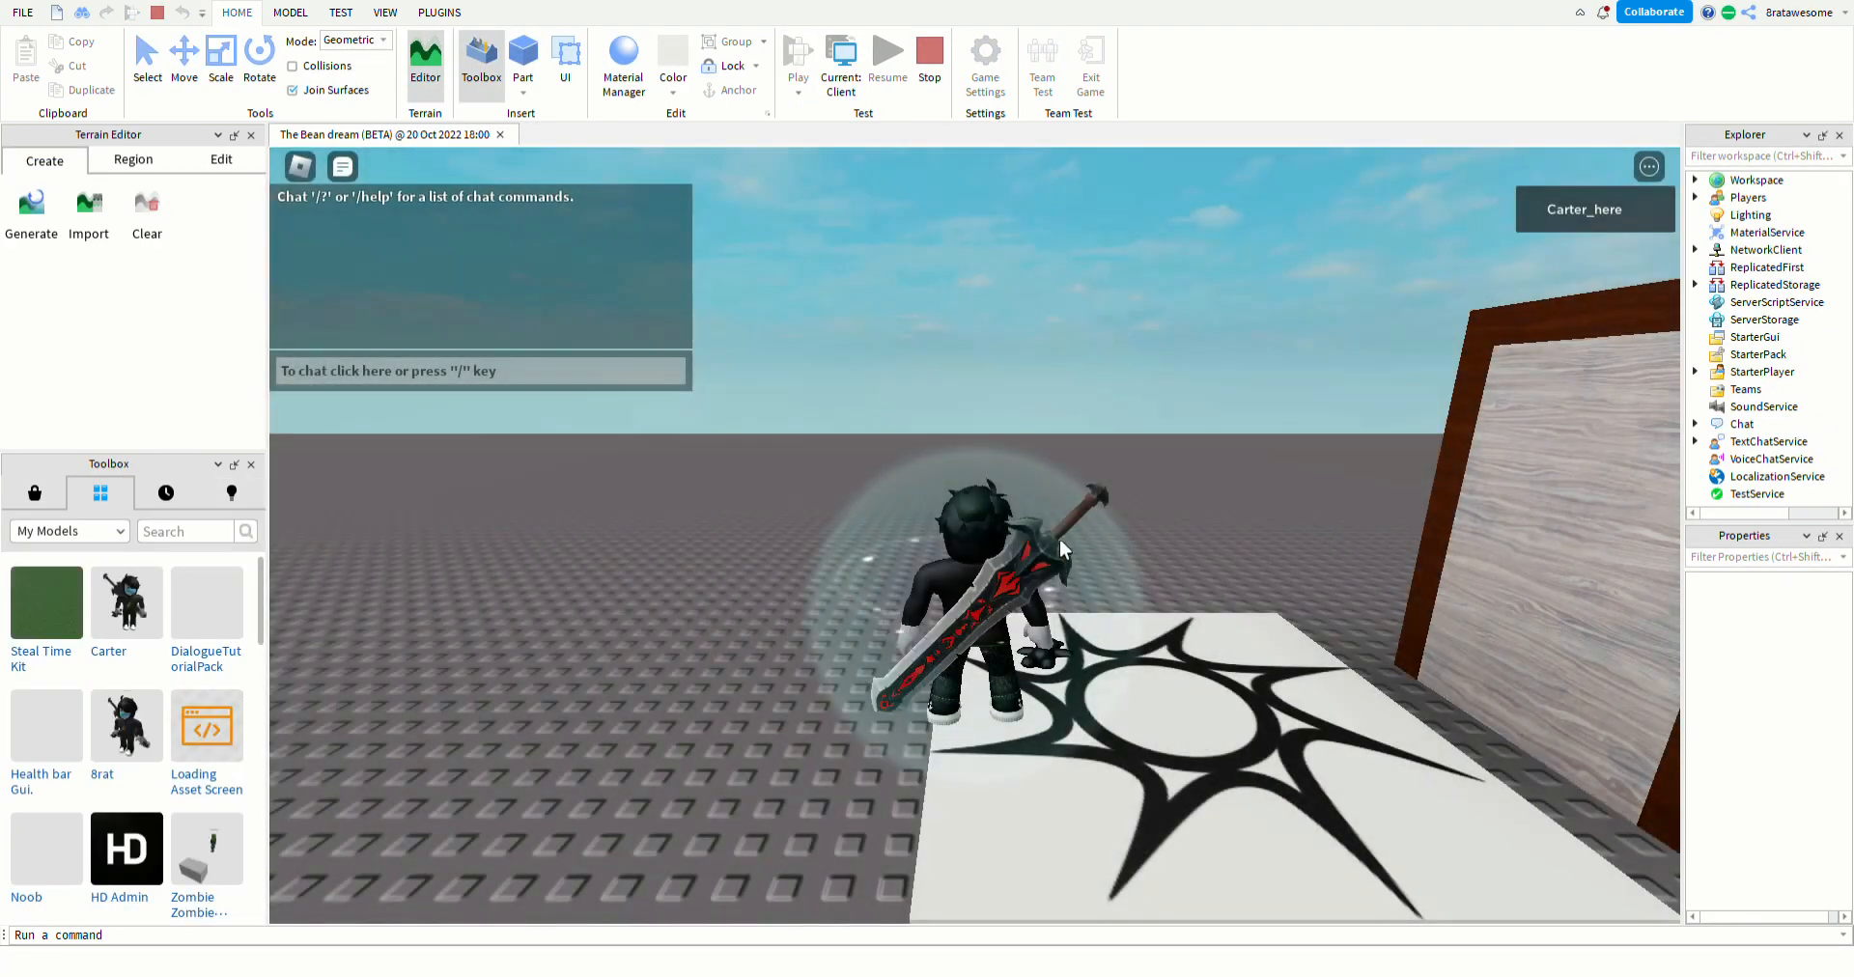
key("w")
right_click_drag(1060, 539, 1086, 539)
key("a")
key("s")
key("w")
key("a")
key("s")
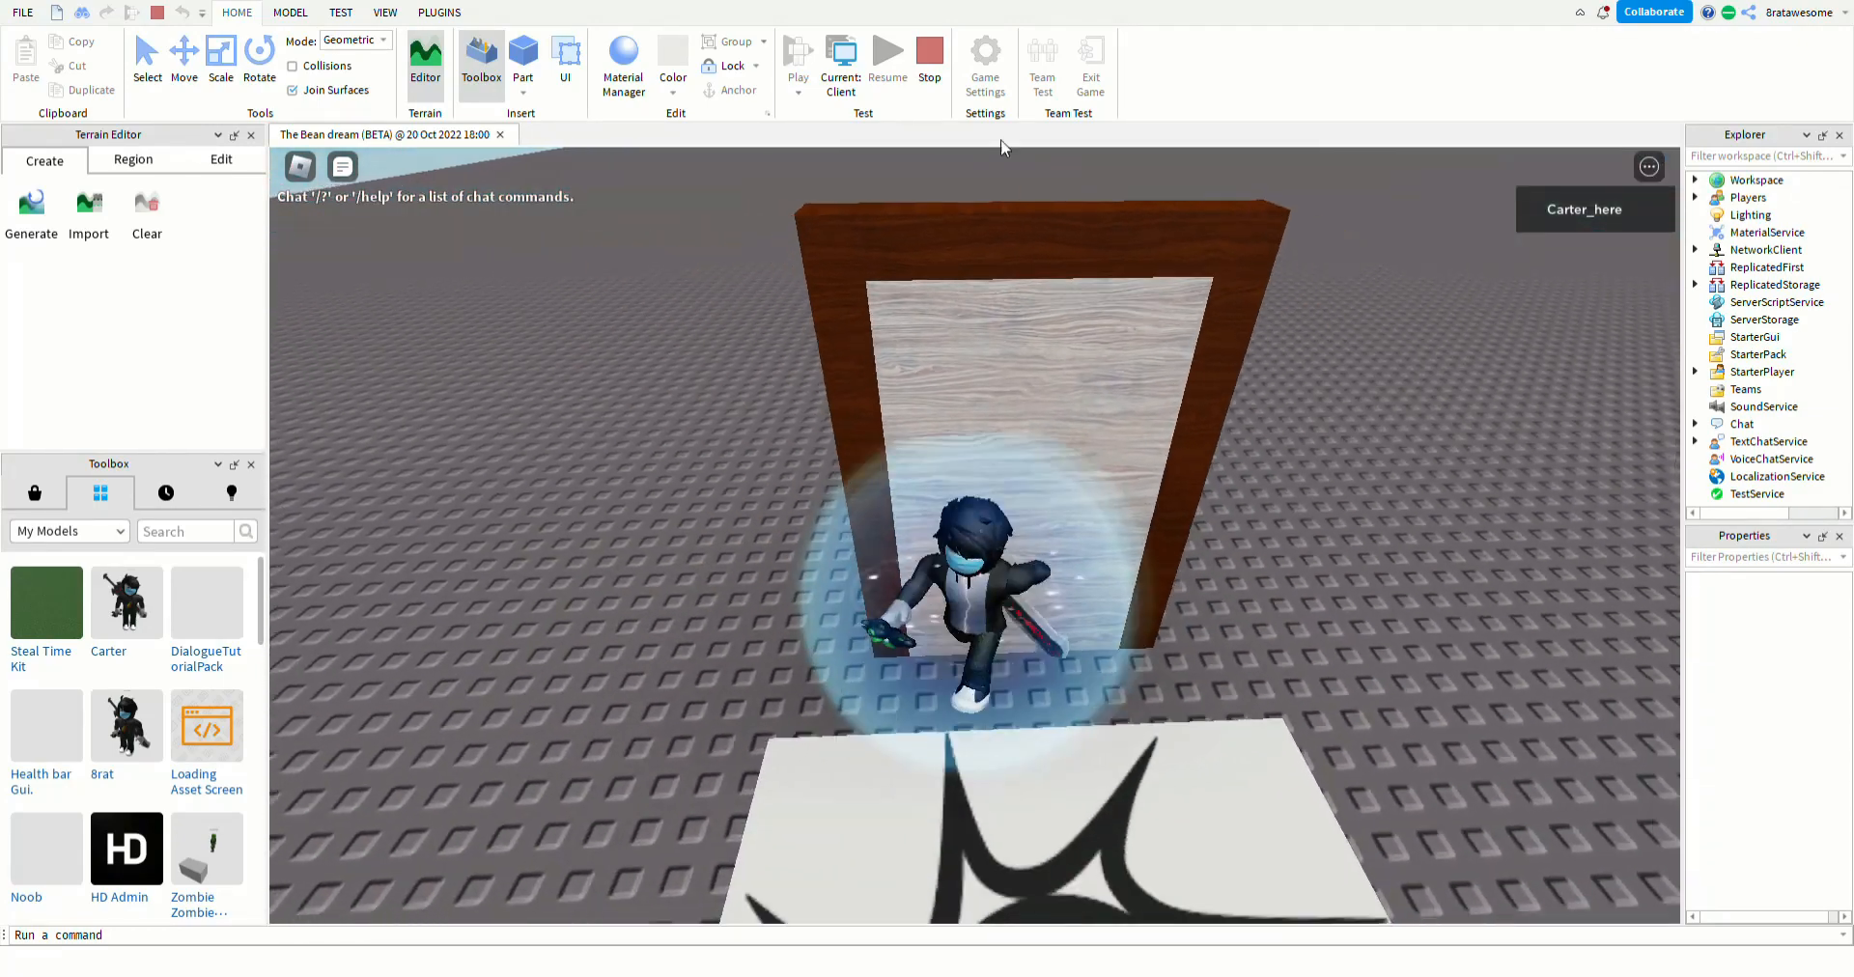
left_click(919, 51)
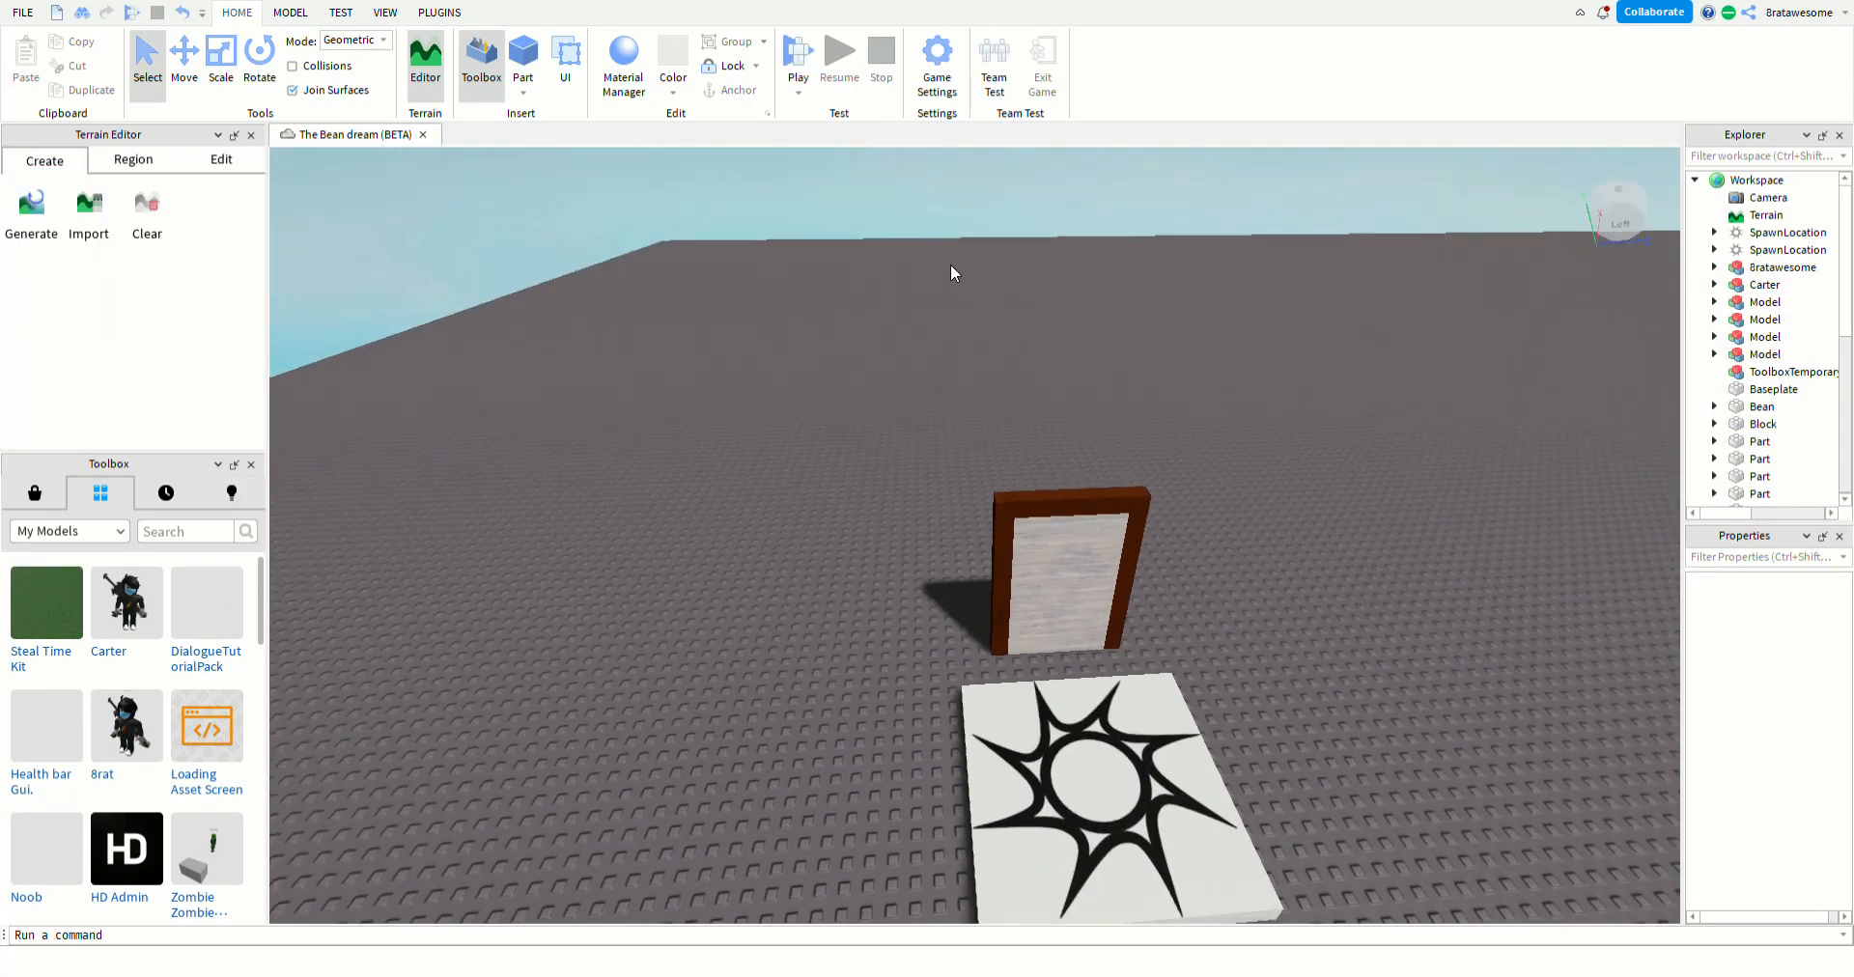
- Insert a new block part and place it on the ground beside the door frame's near post
left_click(1059, 774)
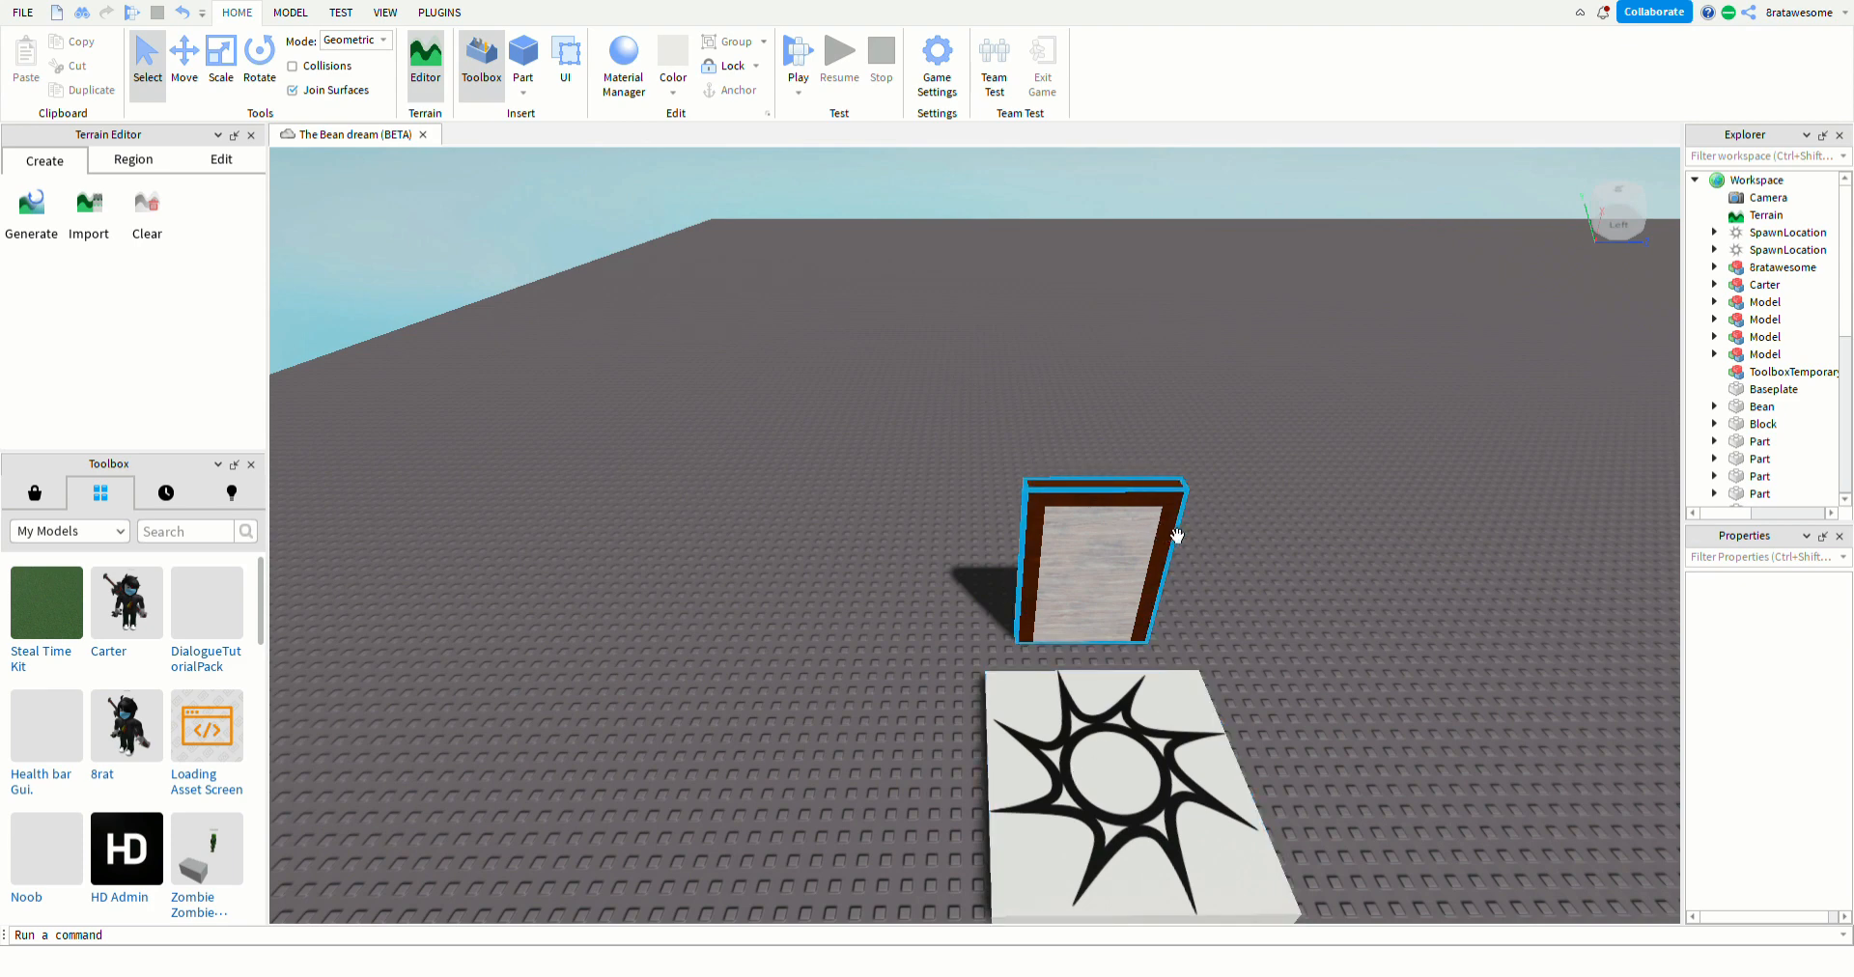
scroll(1170, 512, "down", 3)
scroll(943, 577, "up", 2)
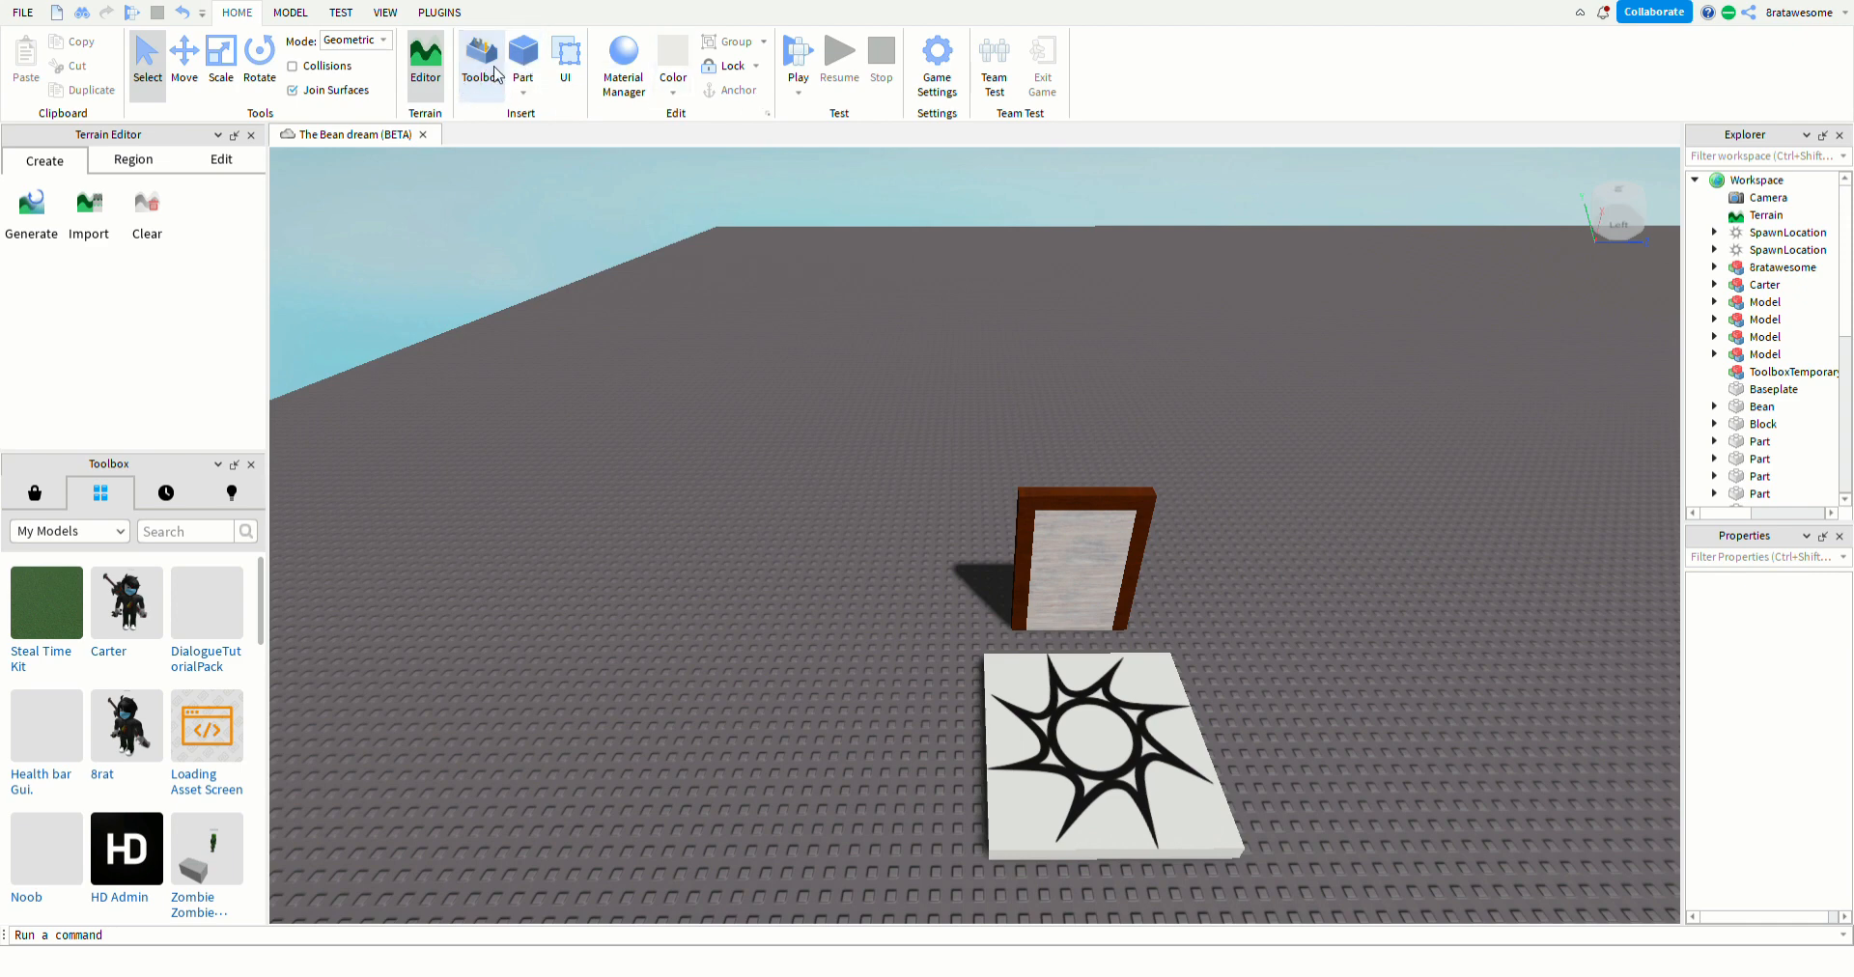
left_click(523, 56)
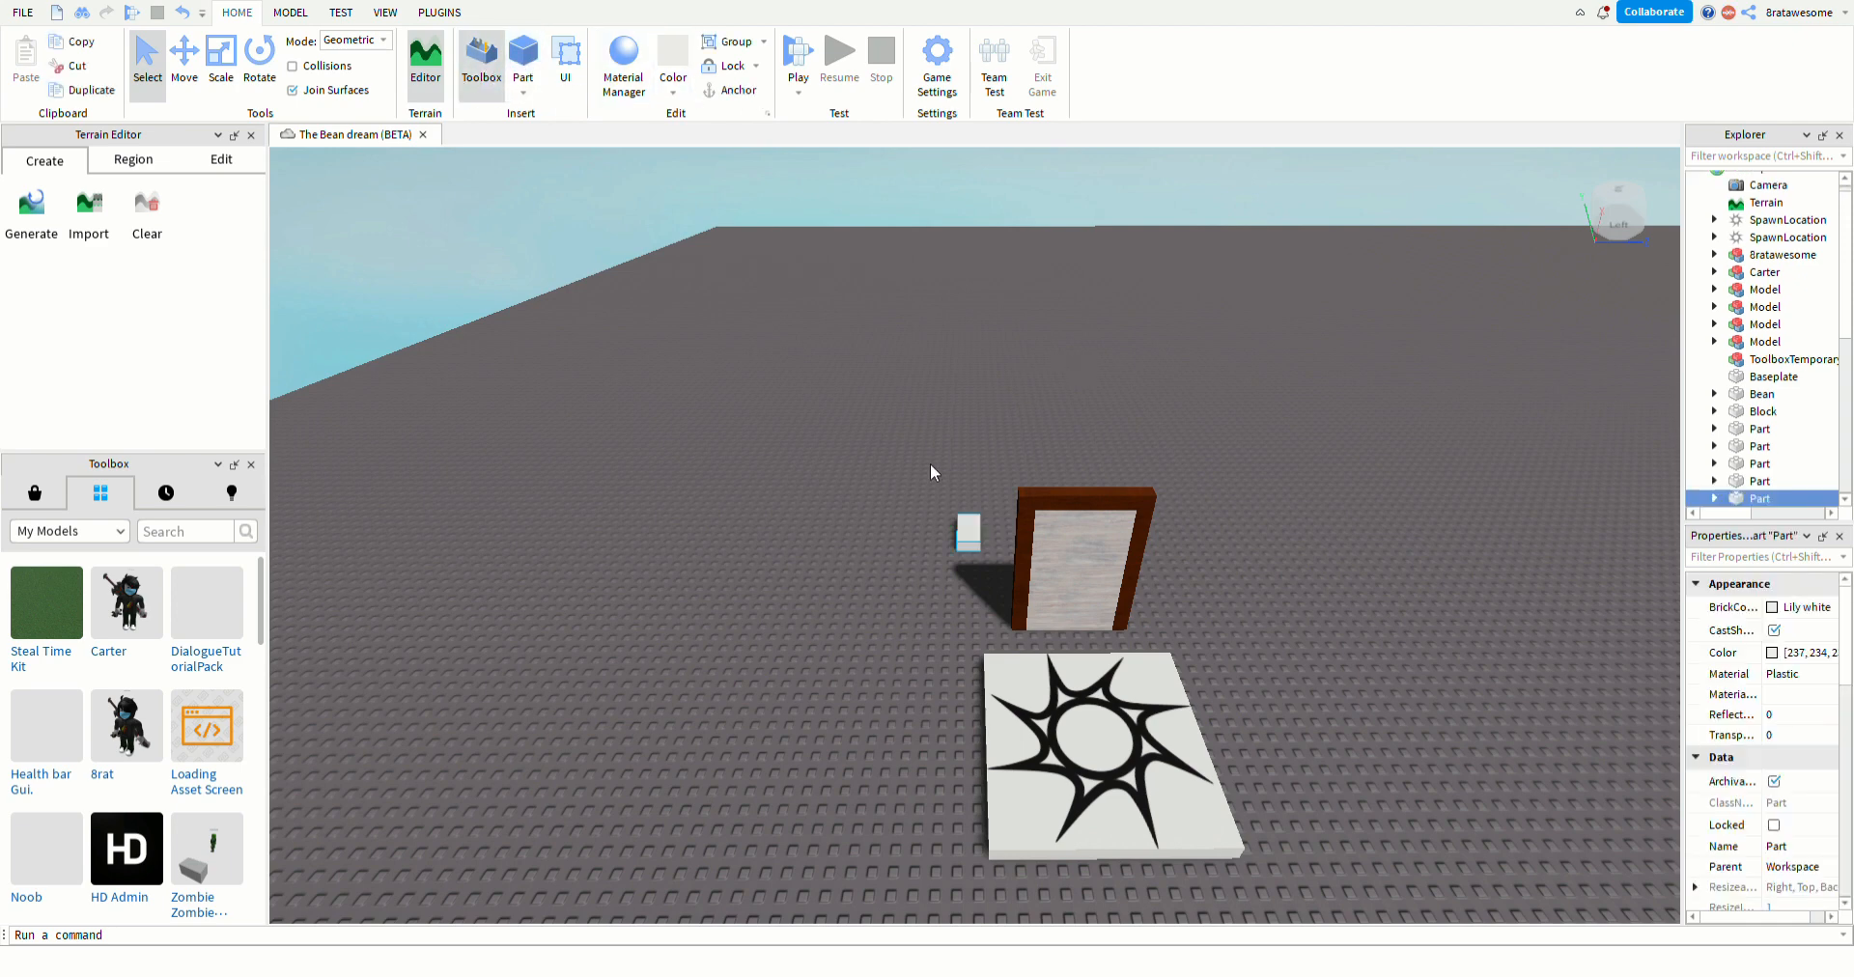
left_click_drag(978, 543, 1015, 624)
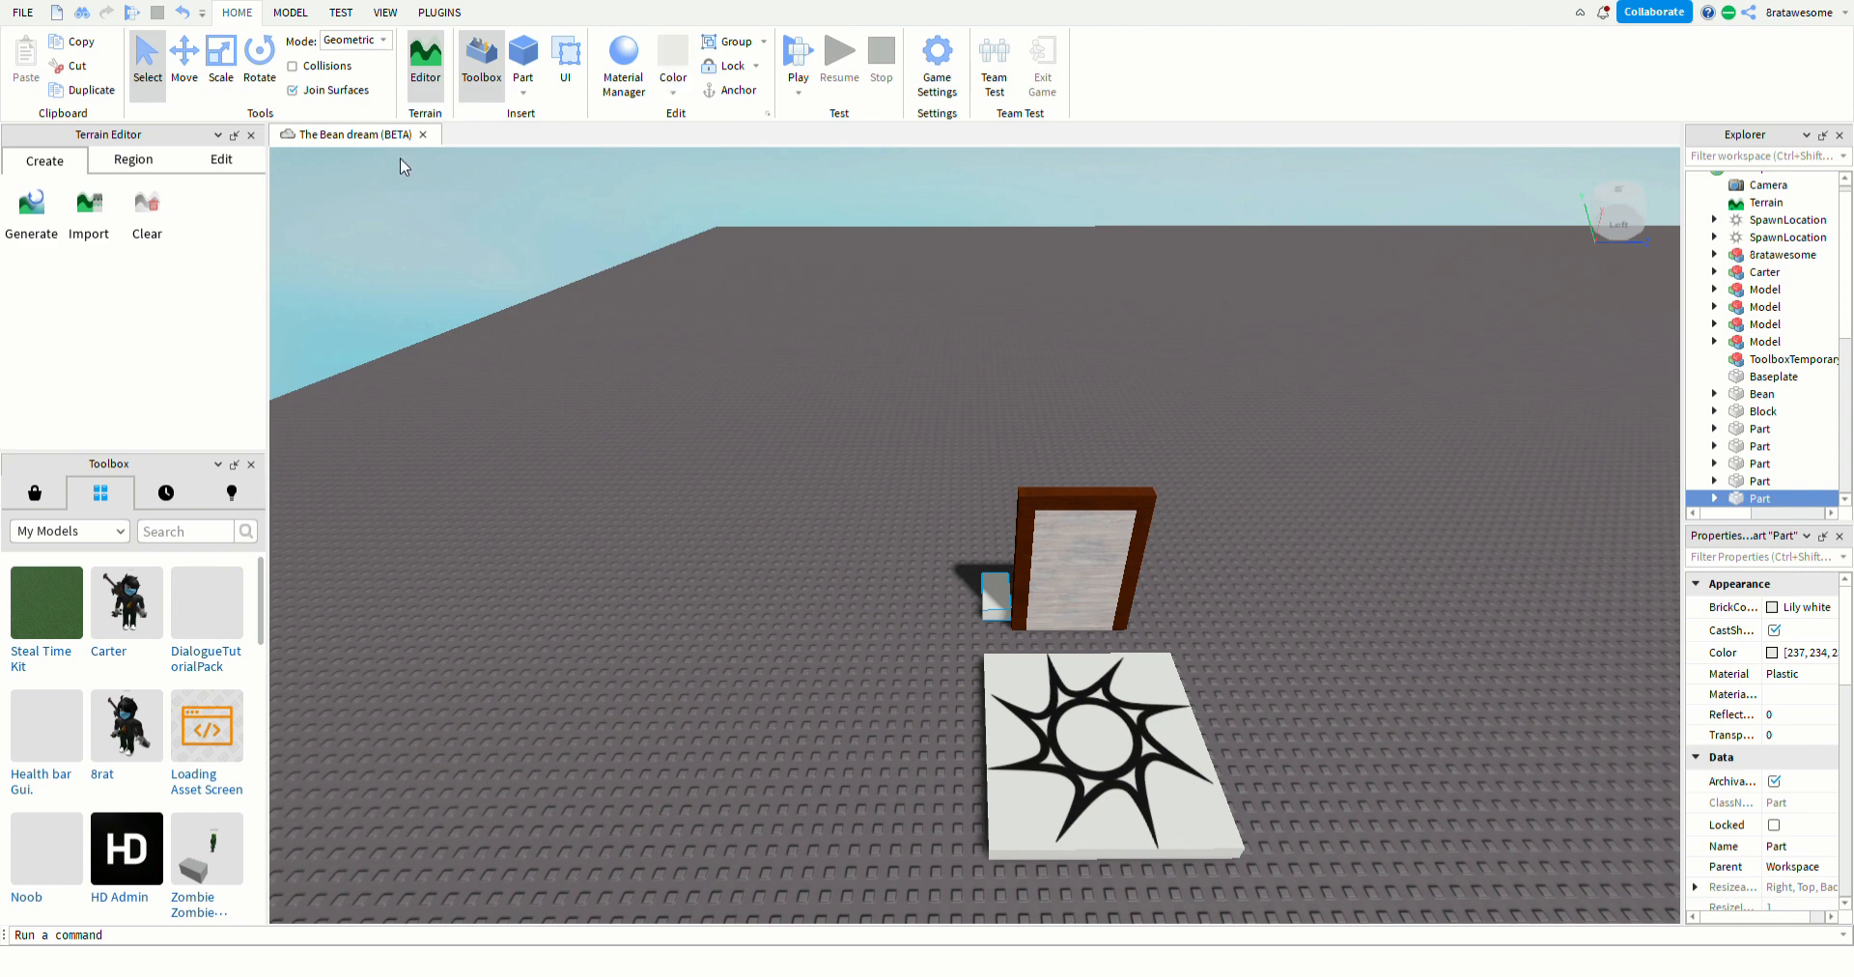
- Try the Concrete material on the new block beside the door
left_click(625, 68)
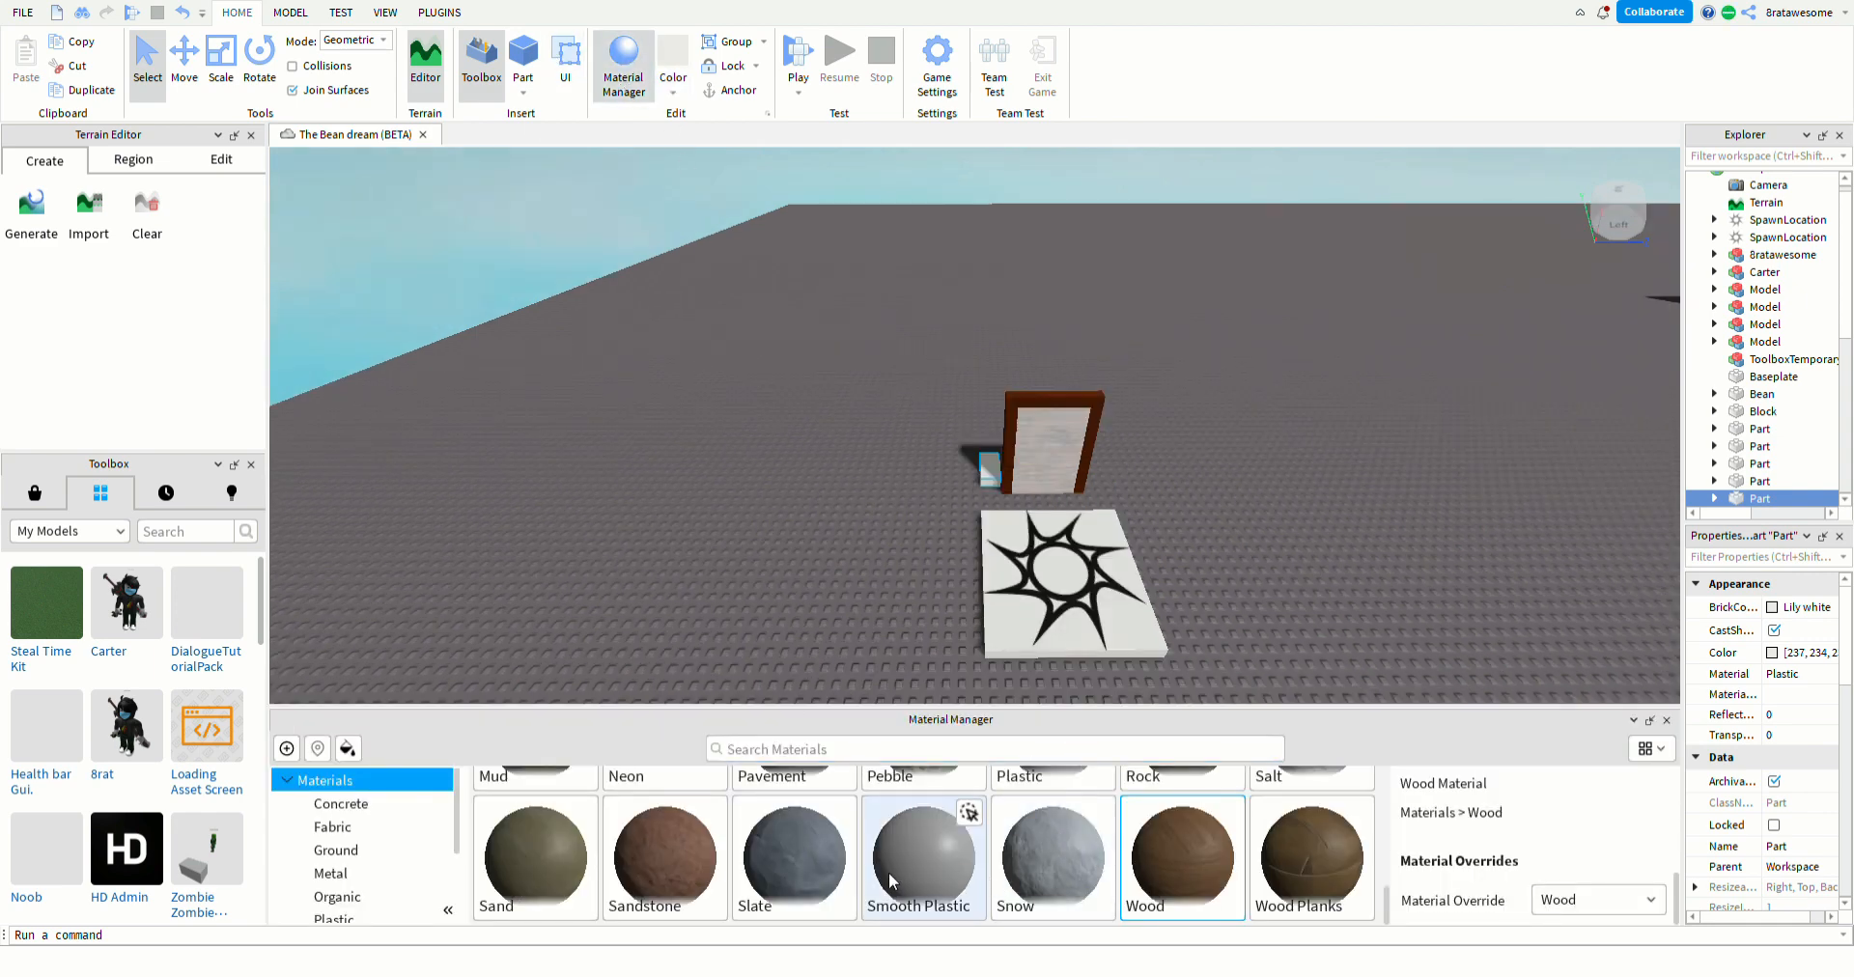
scroll(890, 879, "up", 5)
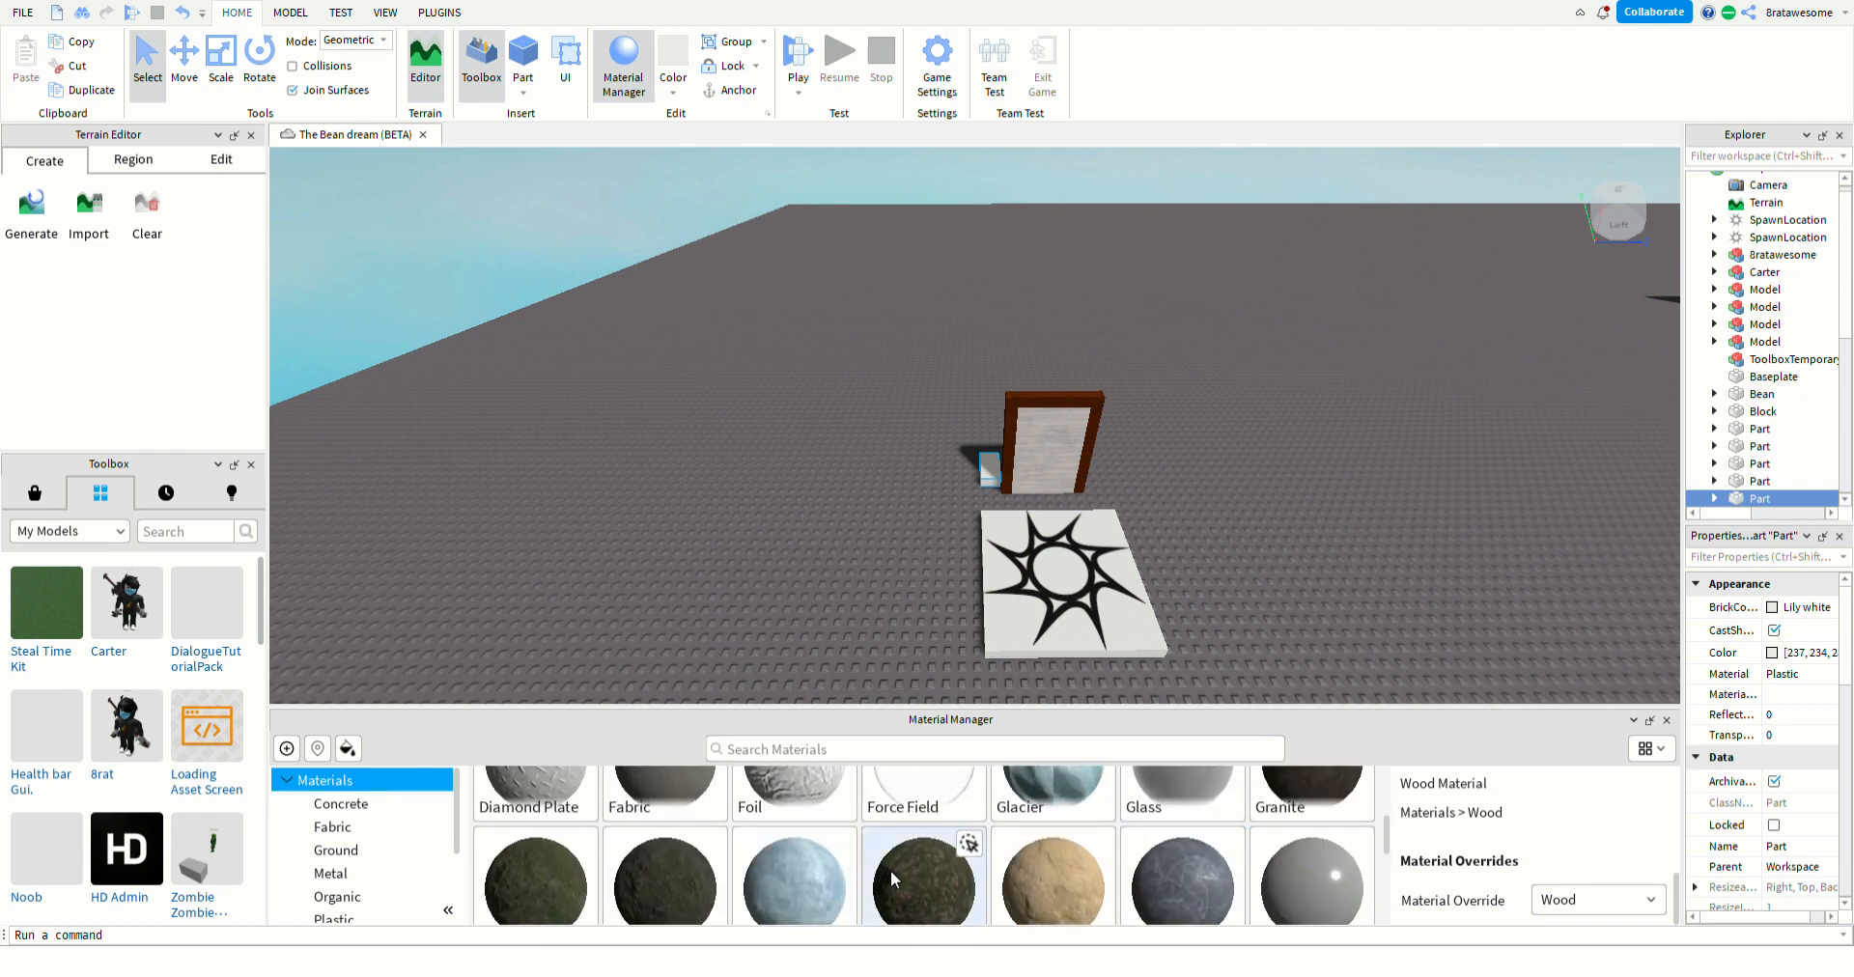
scroll(890, 871, "up", 2)
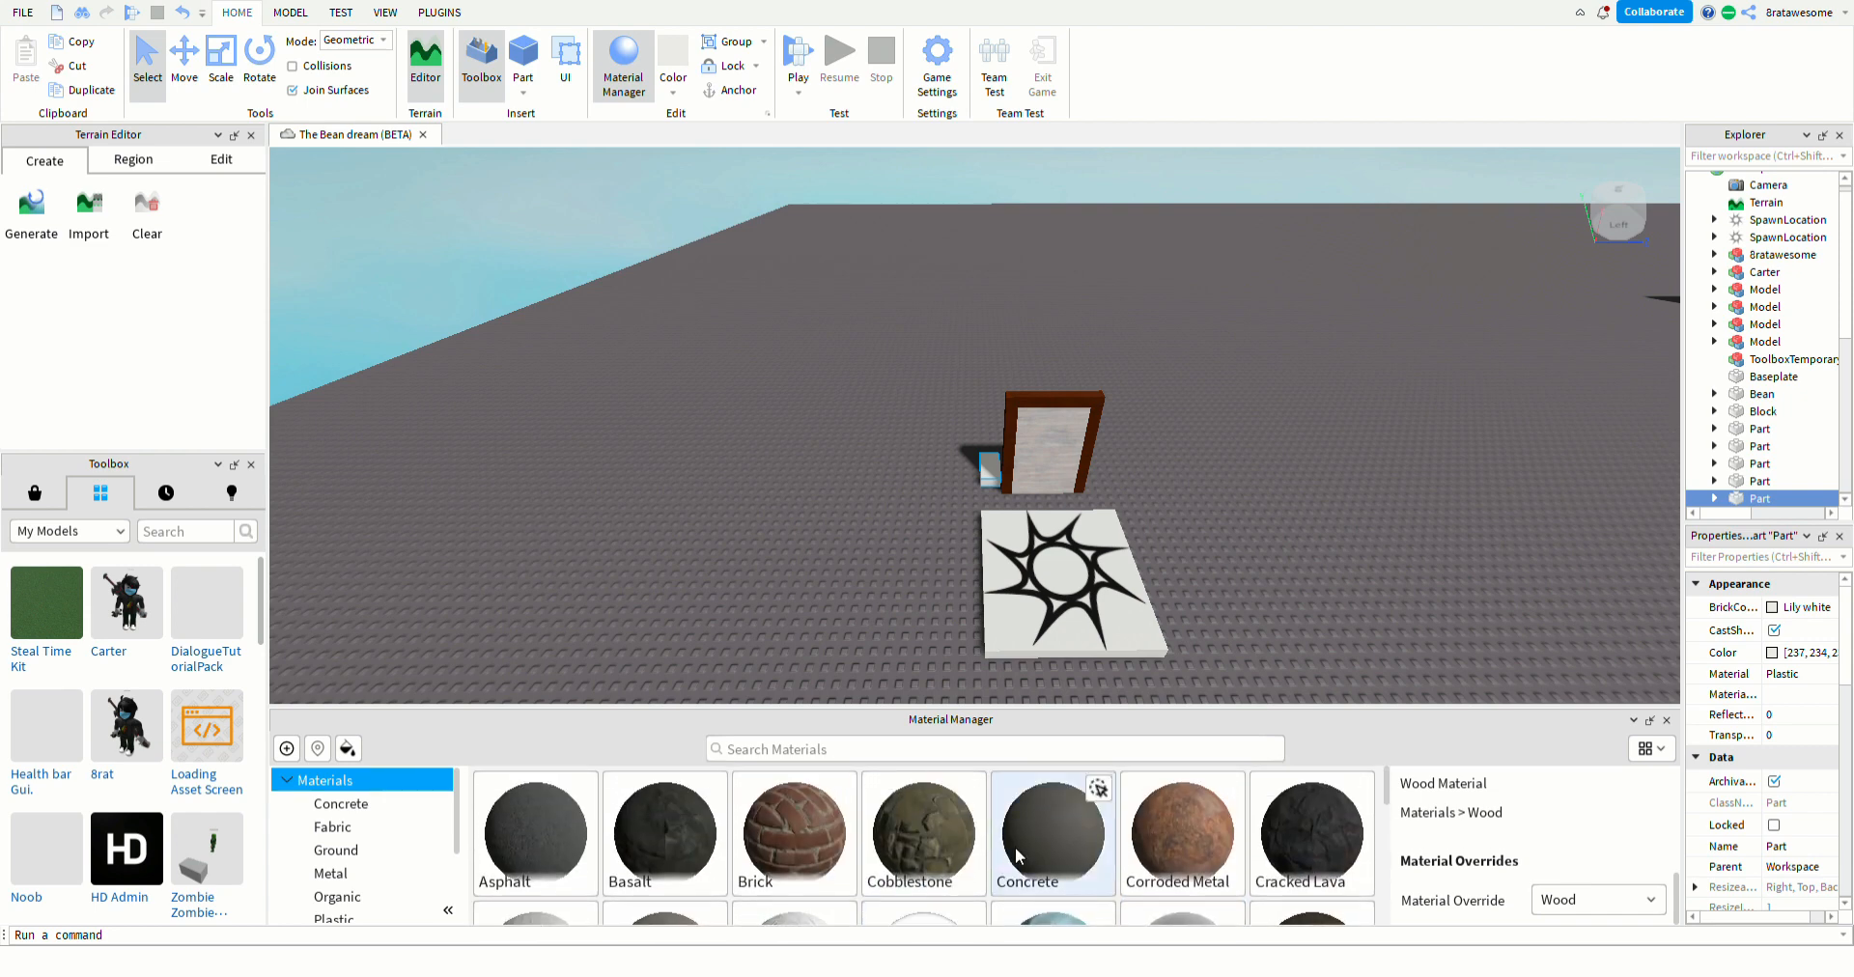
left_click(1023, 844)
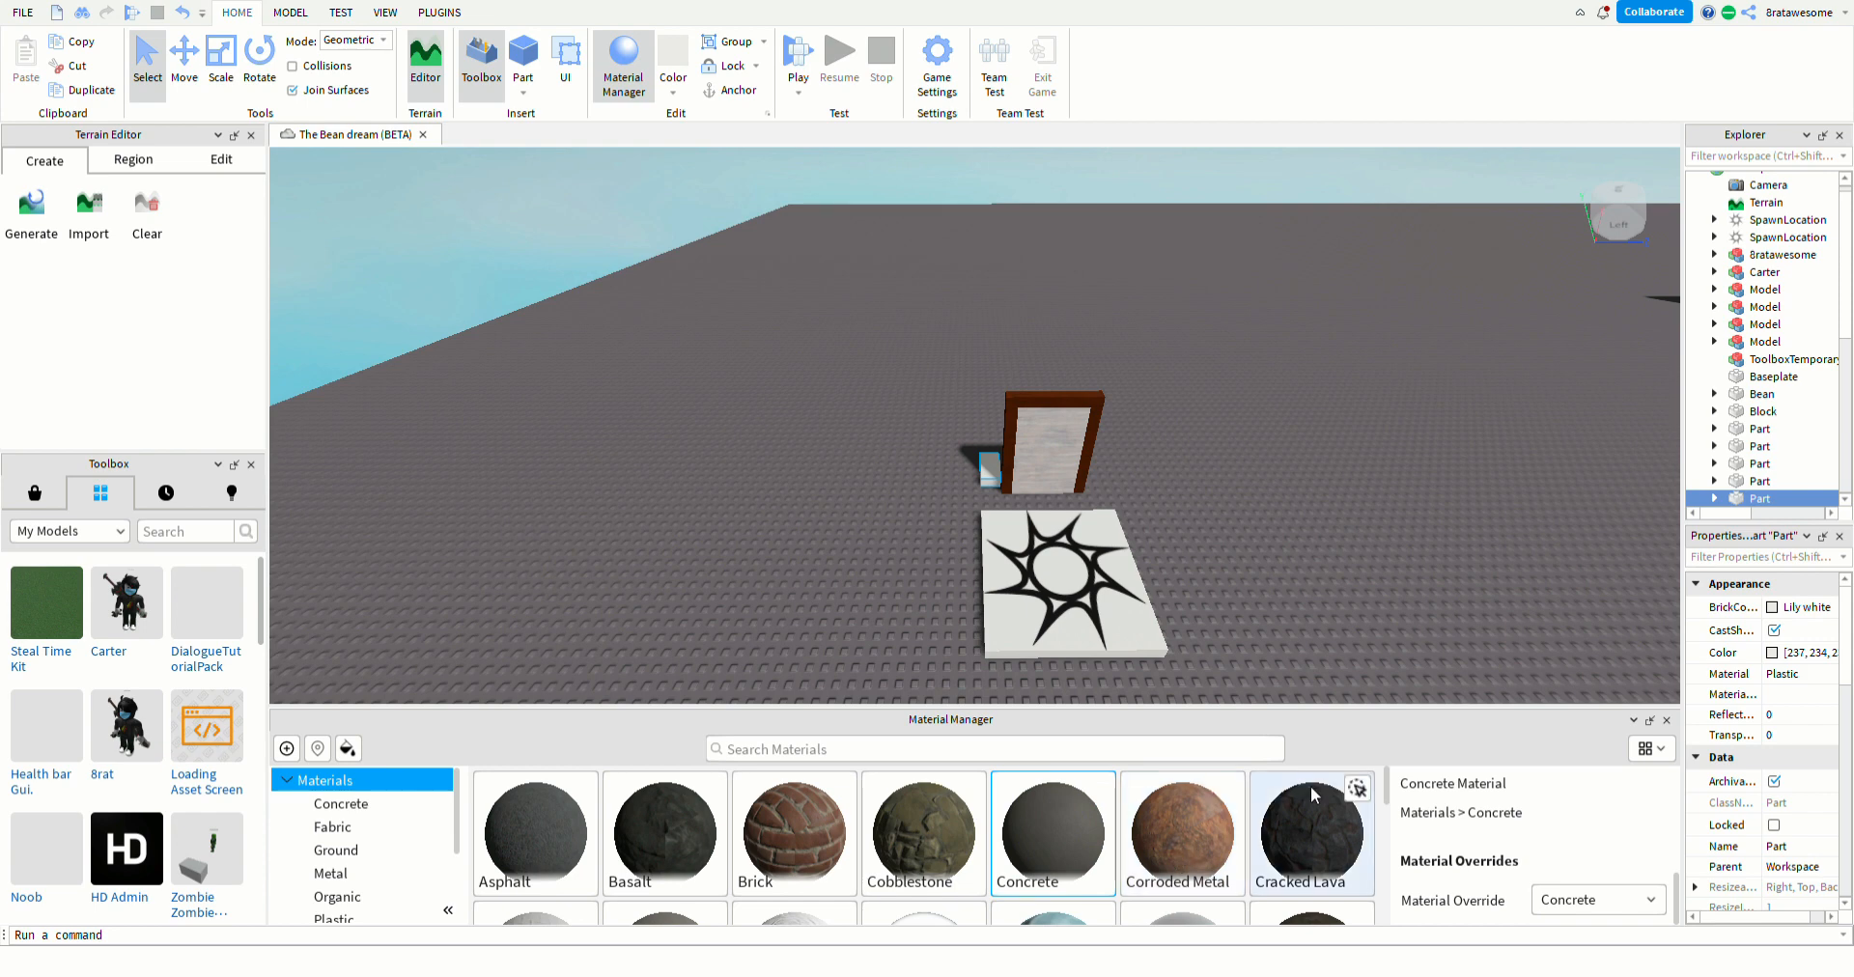
left_click(1096, 791)
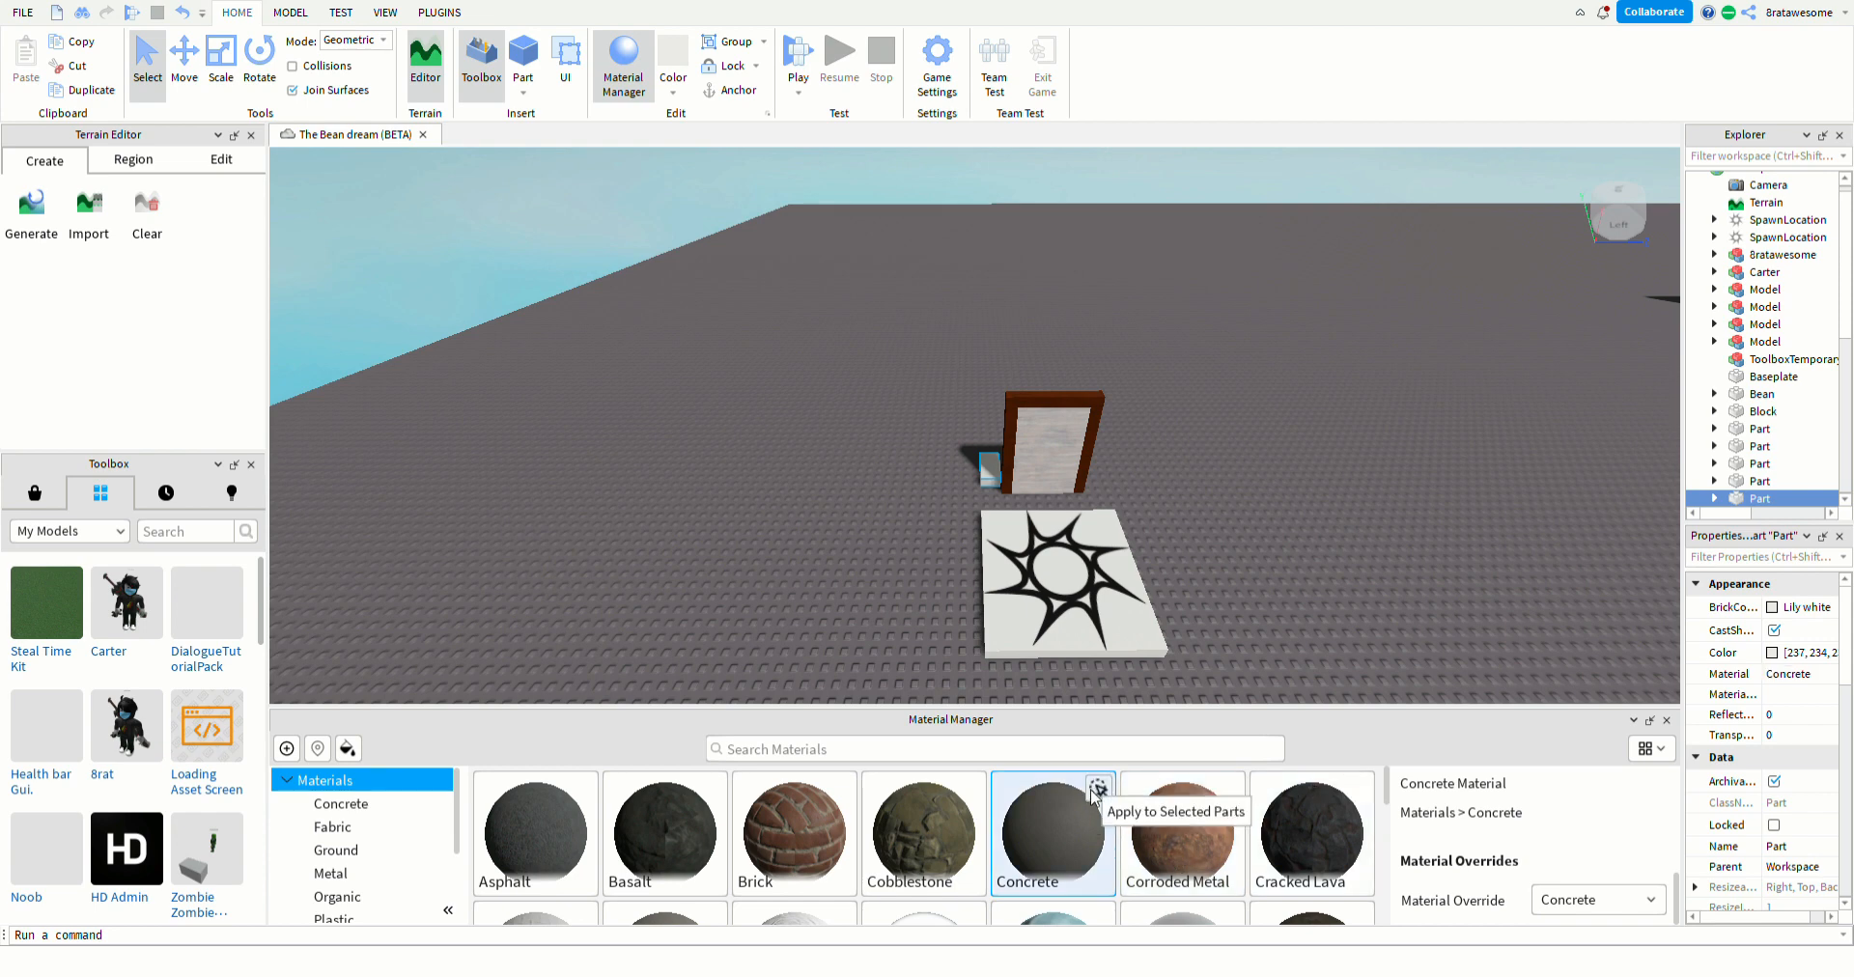
- Try the Limestone material on the new block and close the material browser
scroll(1121, 802, "down", 3)
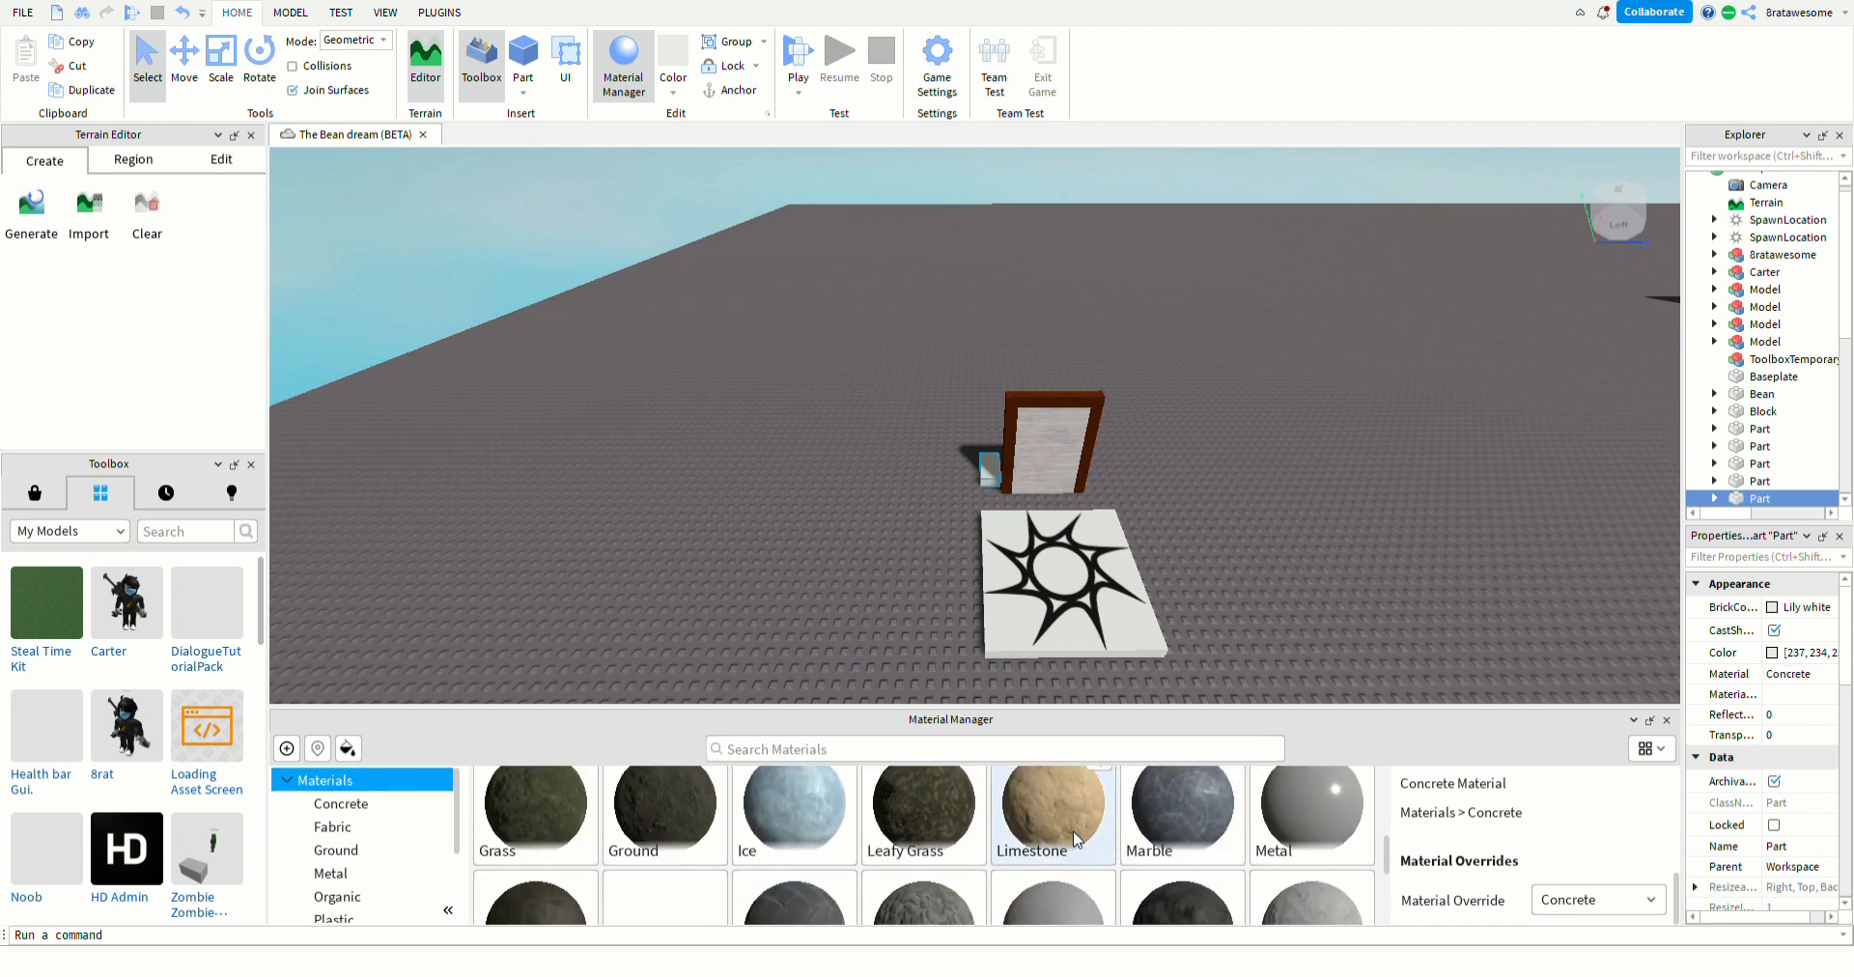
left_click(1007, 820)
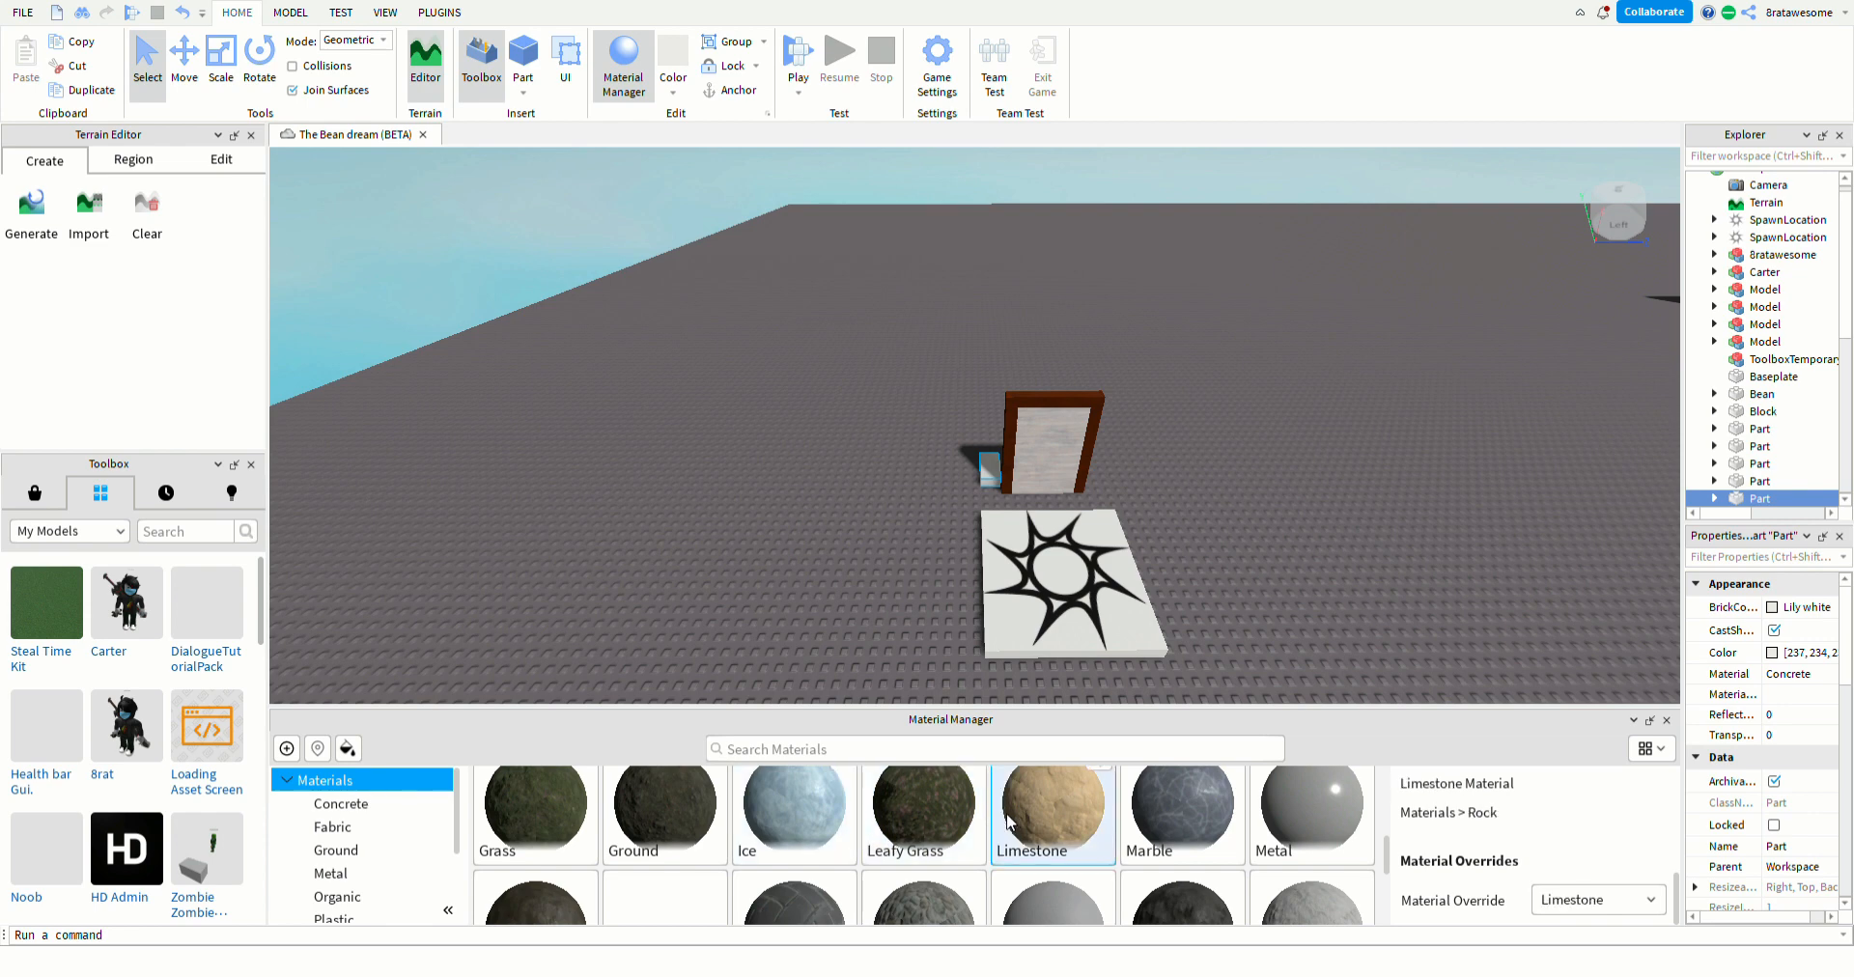
scroll(1007, 820, "up", 1)
left_click(1099, 903)
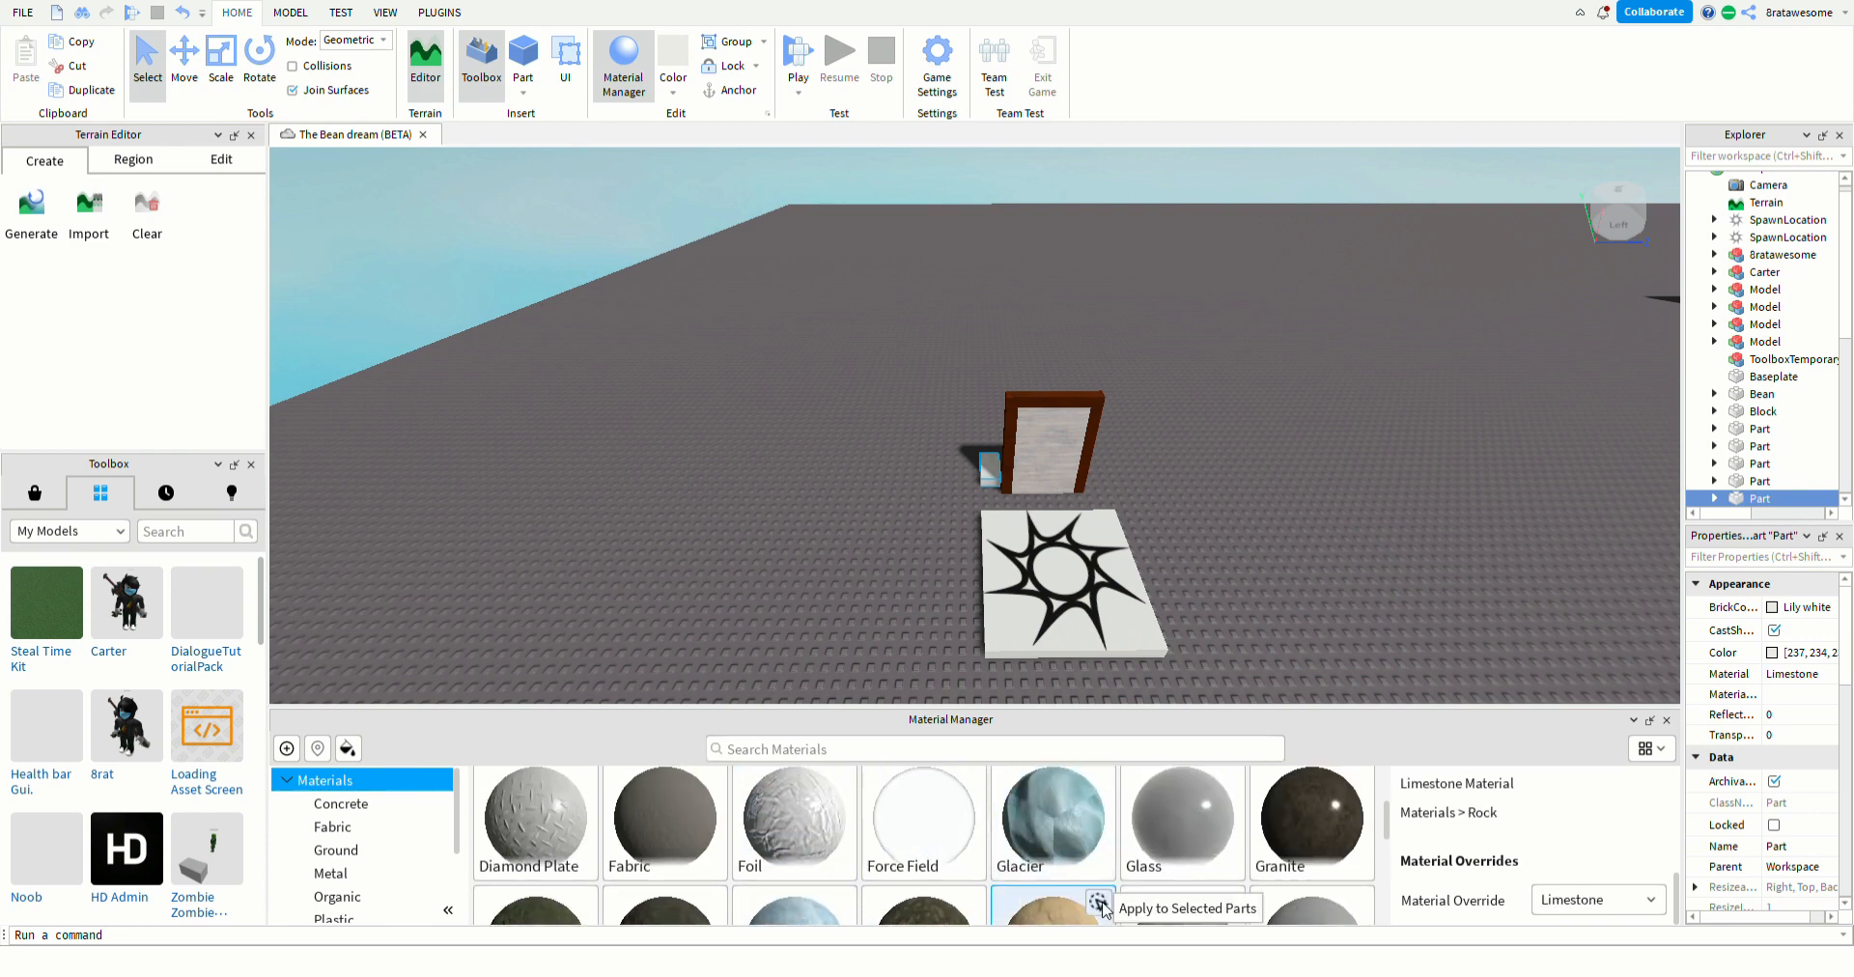
scroll(1074, 862, "down", 1)
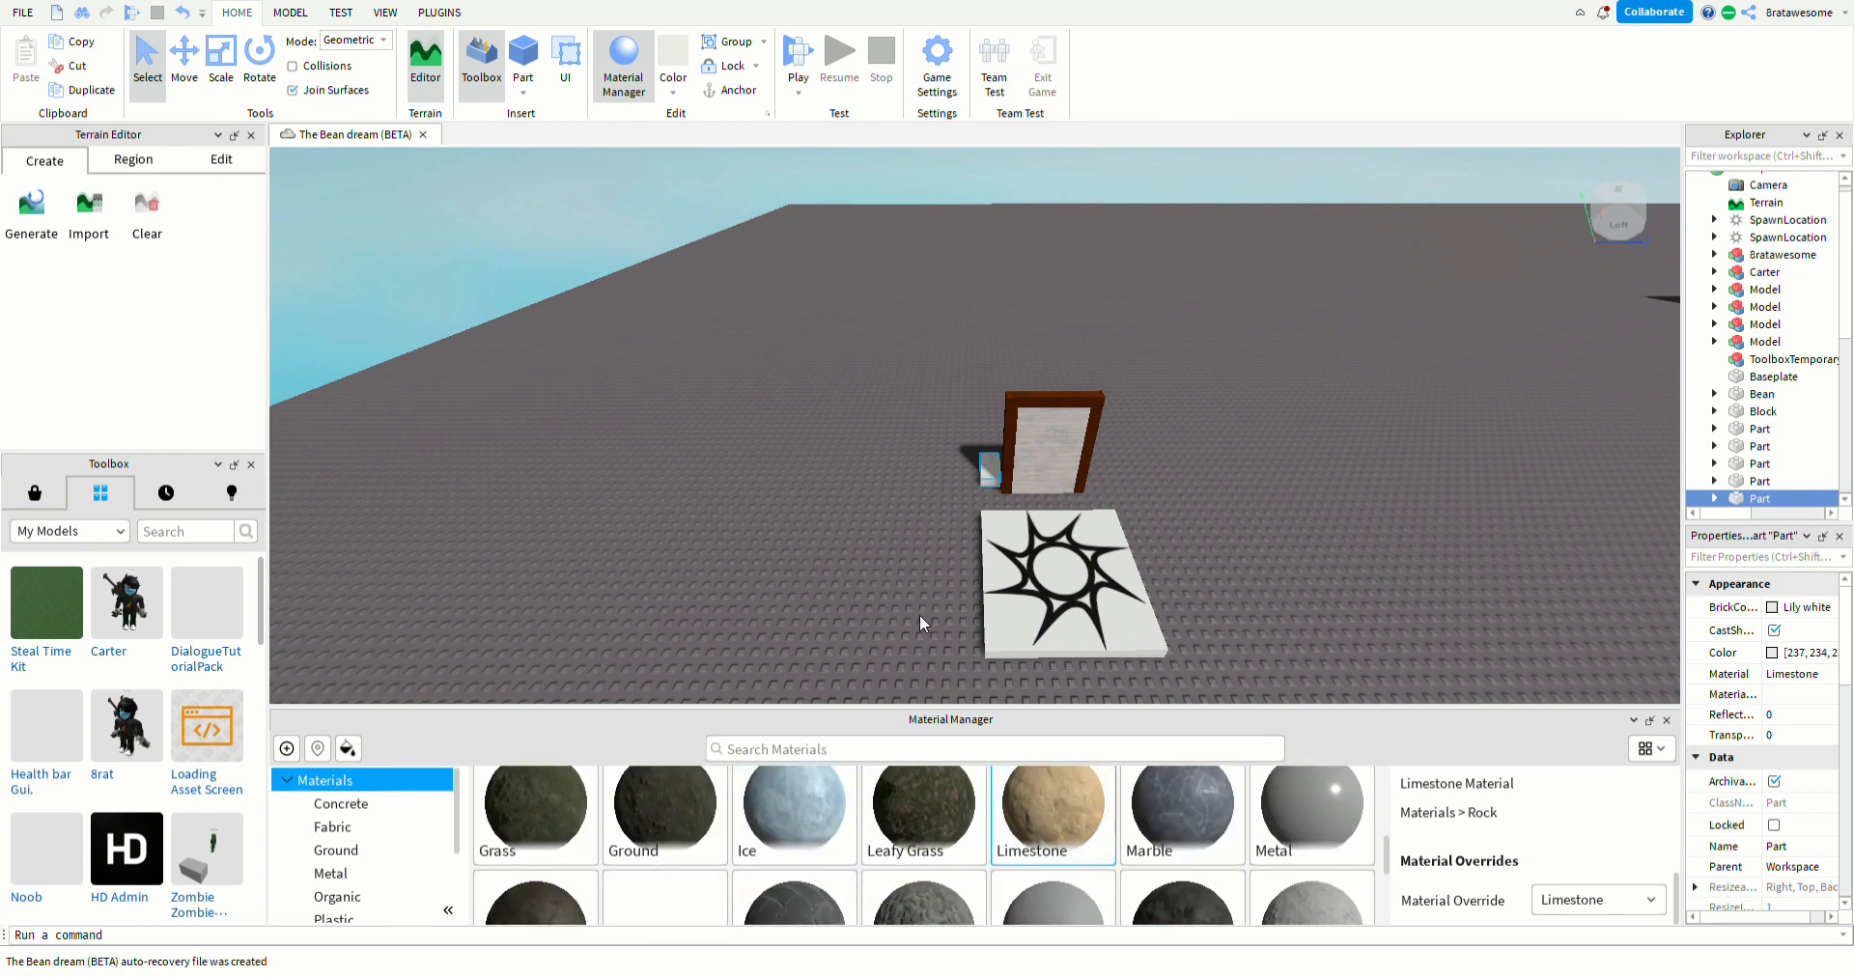
left_click(1665, 721)
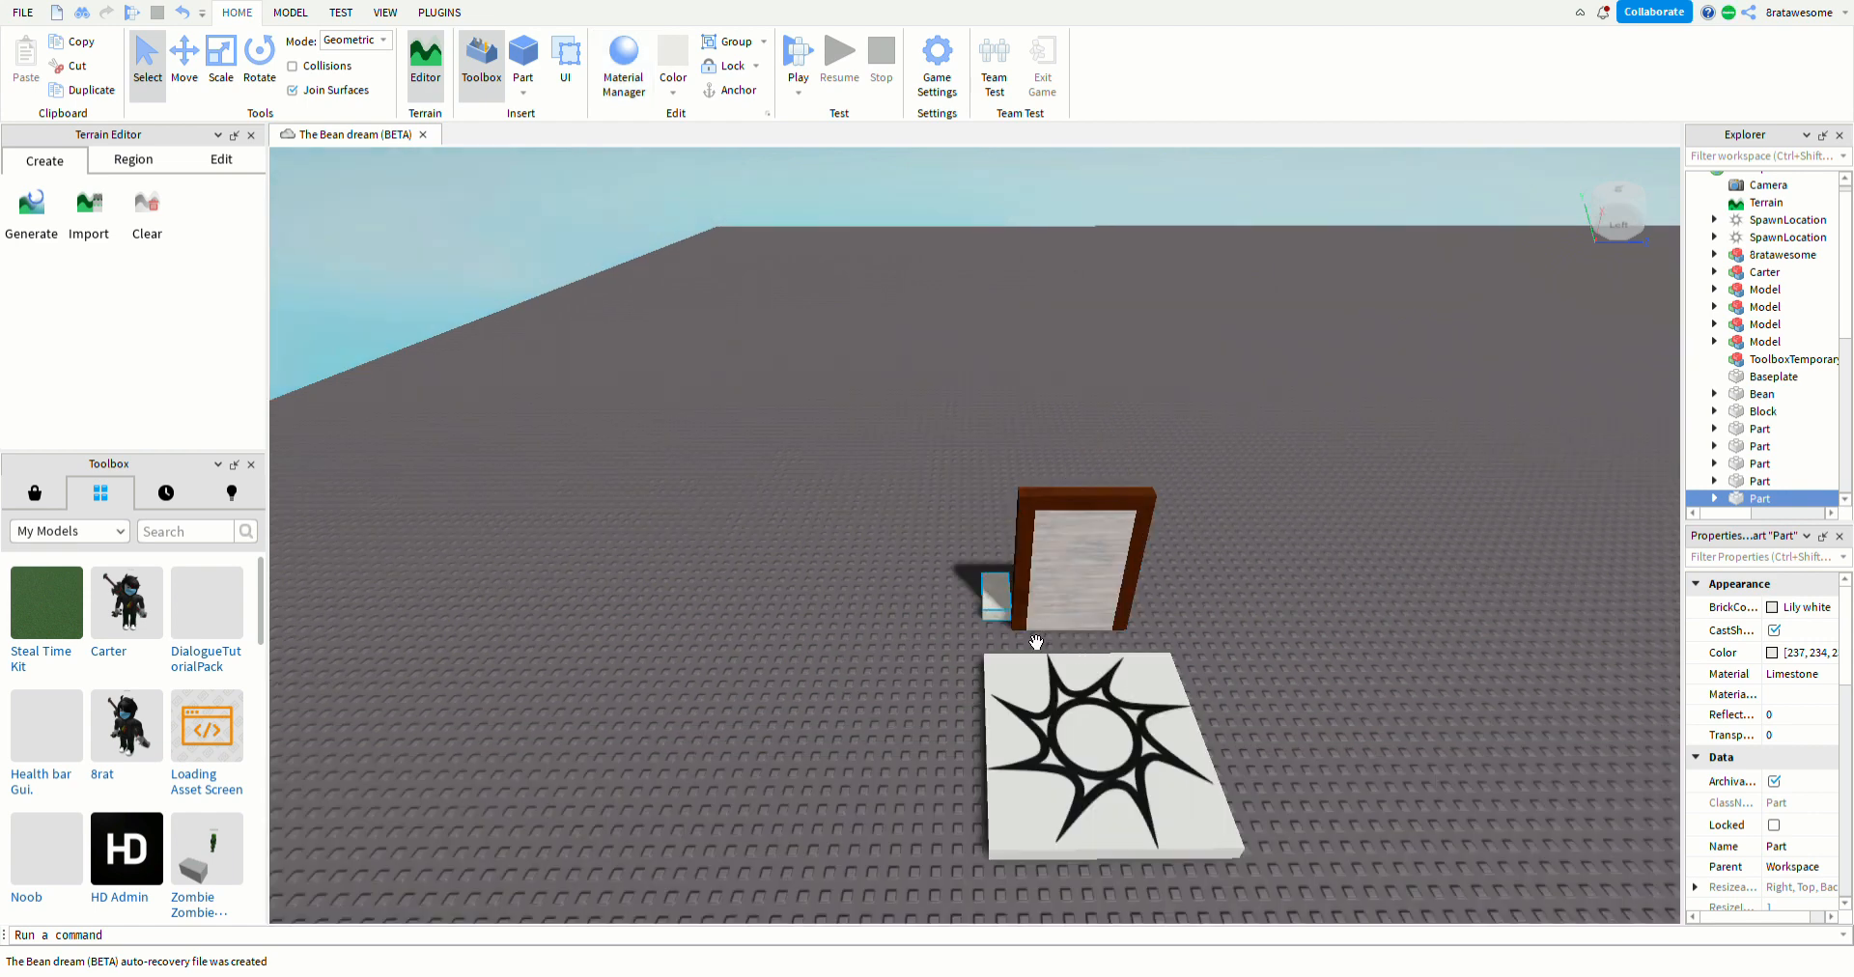
- Reposition the Limestone block on the ground against the near post of the door frame
left_click_drag(977, 634, 903, 653)
left_click_drag(898, 655, 1000, 645)
key("a")
right_click_drag(945, 674, 940, 674)
key("w")
key("w")
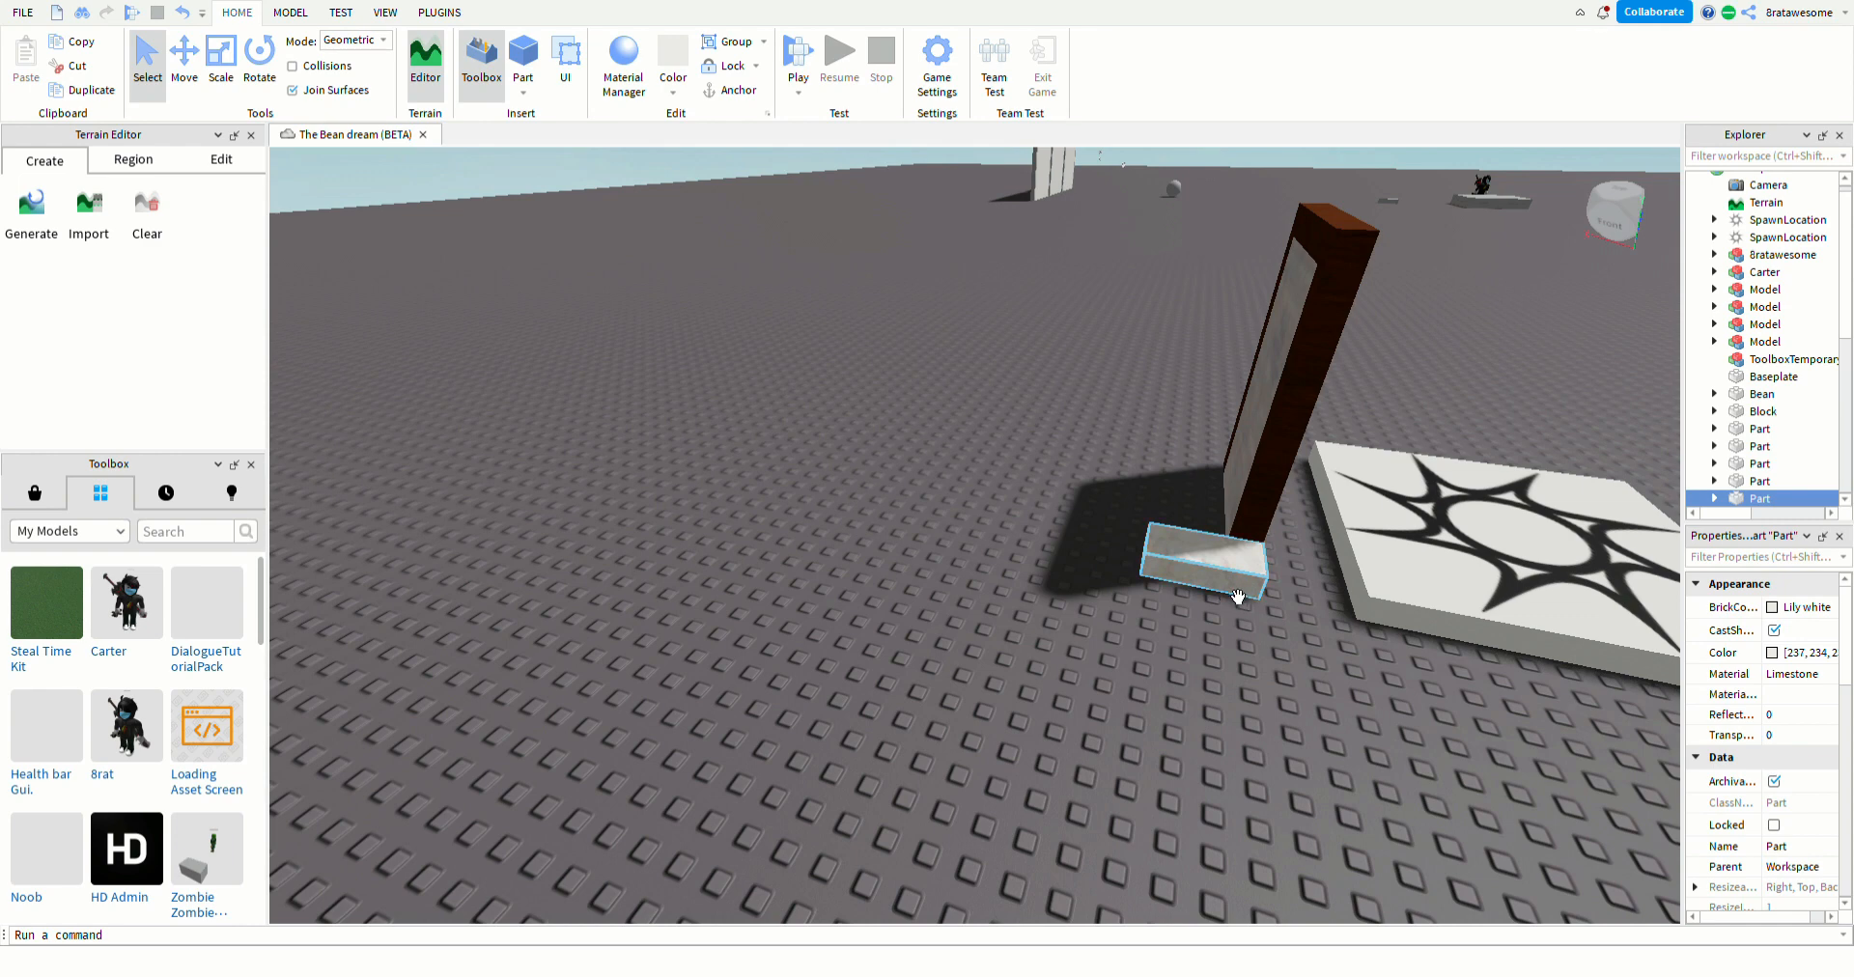
- Open the material browser and try the Sandstone and Slate materials on the block beside the door
left_click(623, 63)
right_click_drag(831, 298, 832, 297)
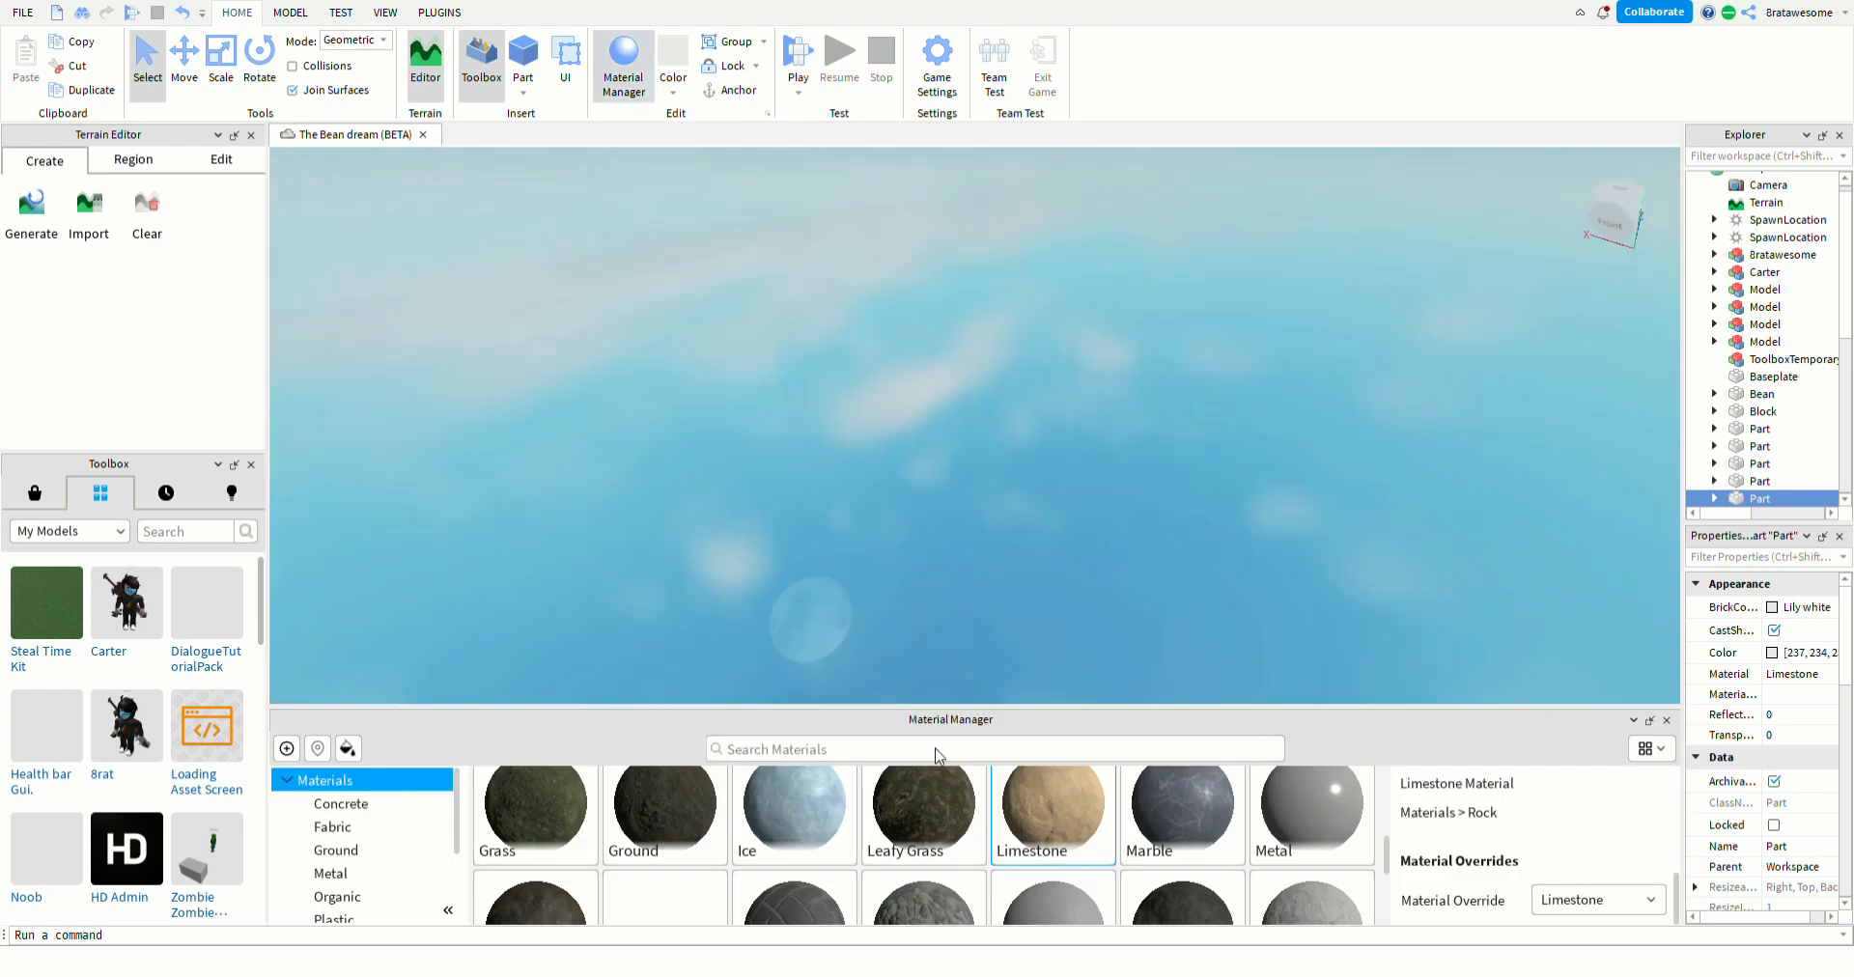
right_click_drag(763, 488, 763, 488)
scroll(795, 840, "down", 3)
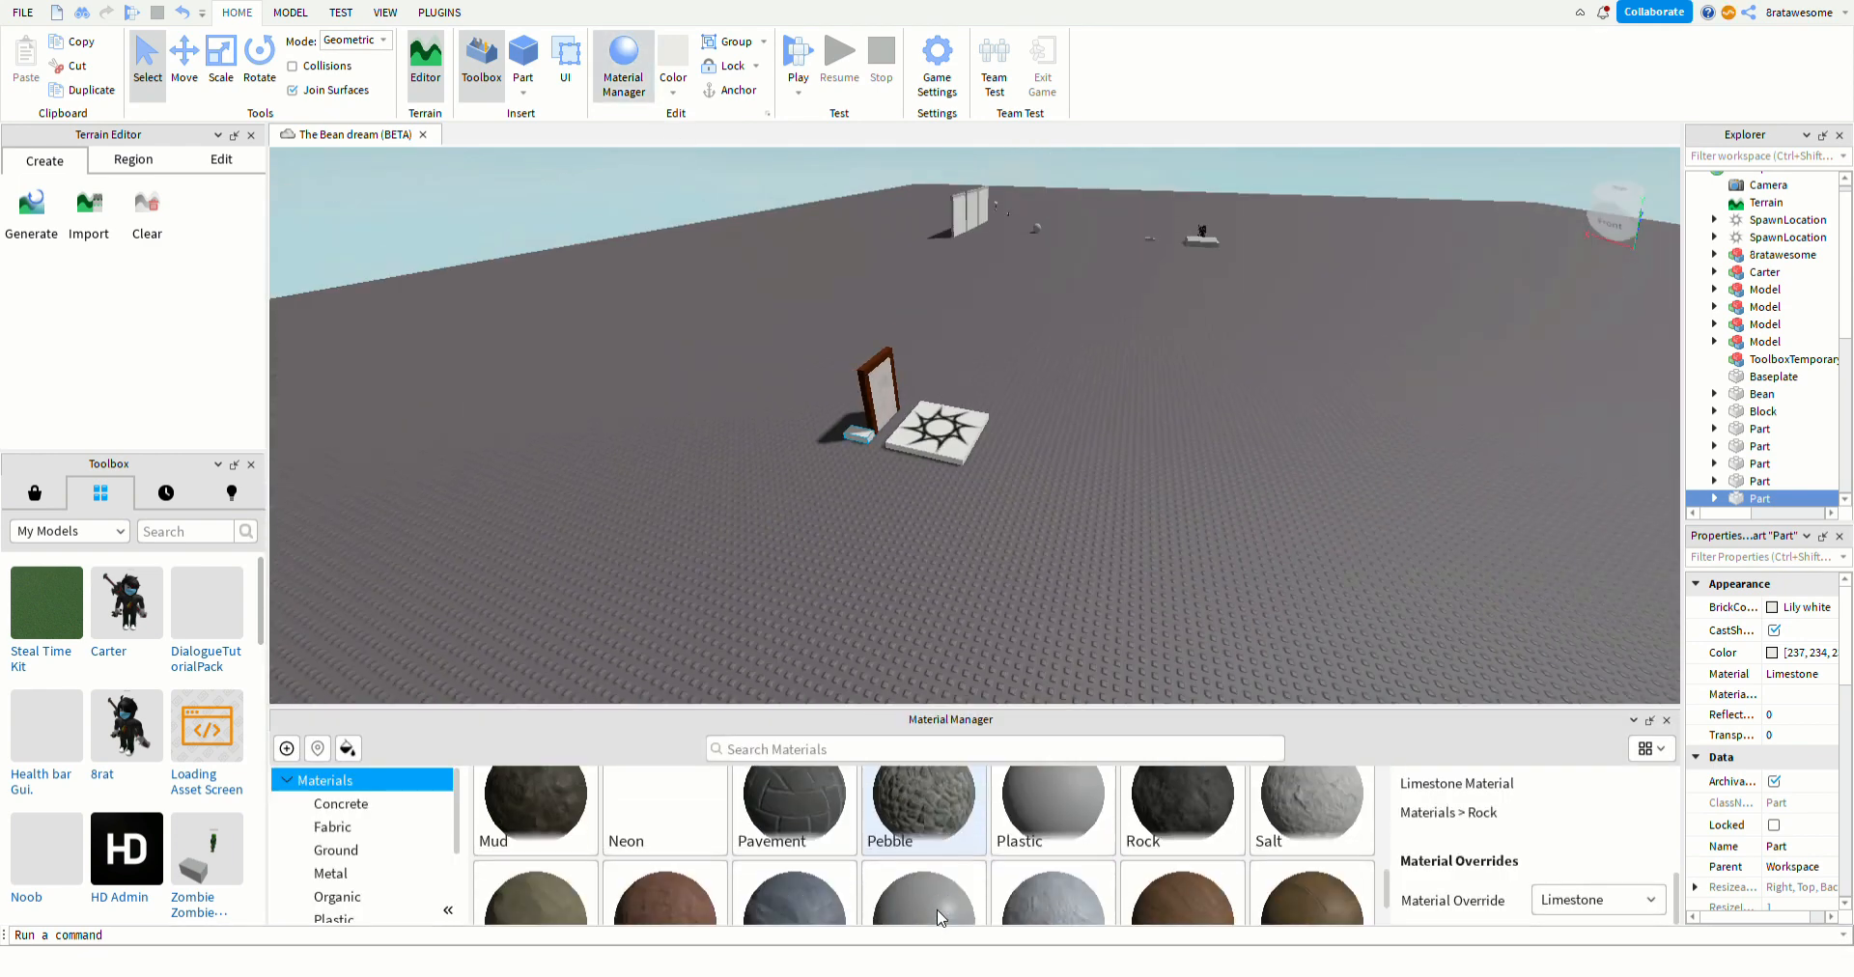
scroll(794, 670, "up", 8)
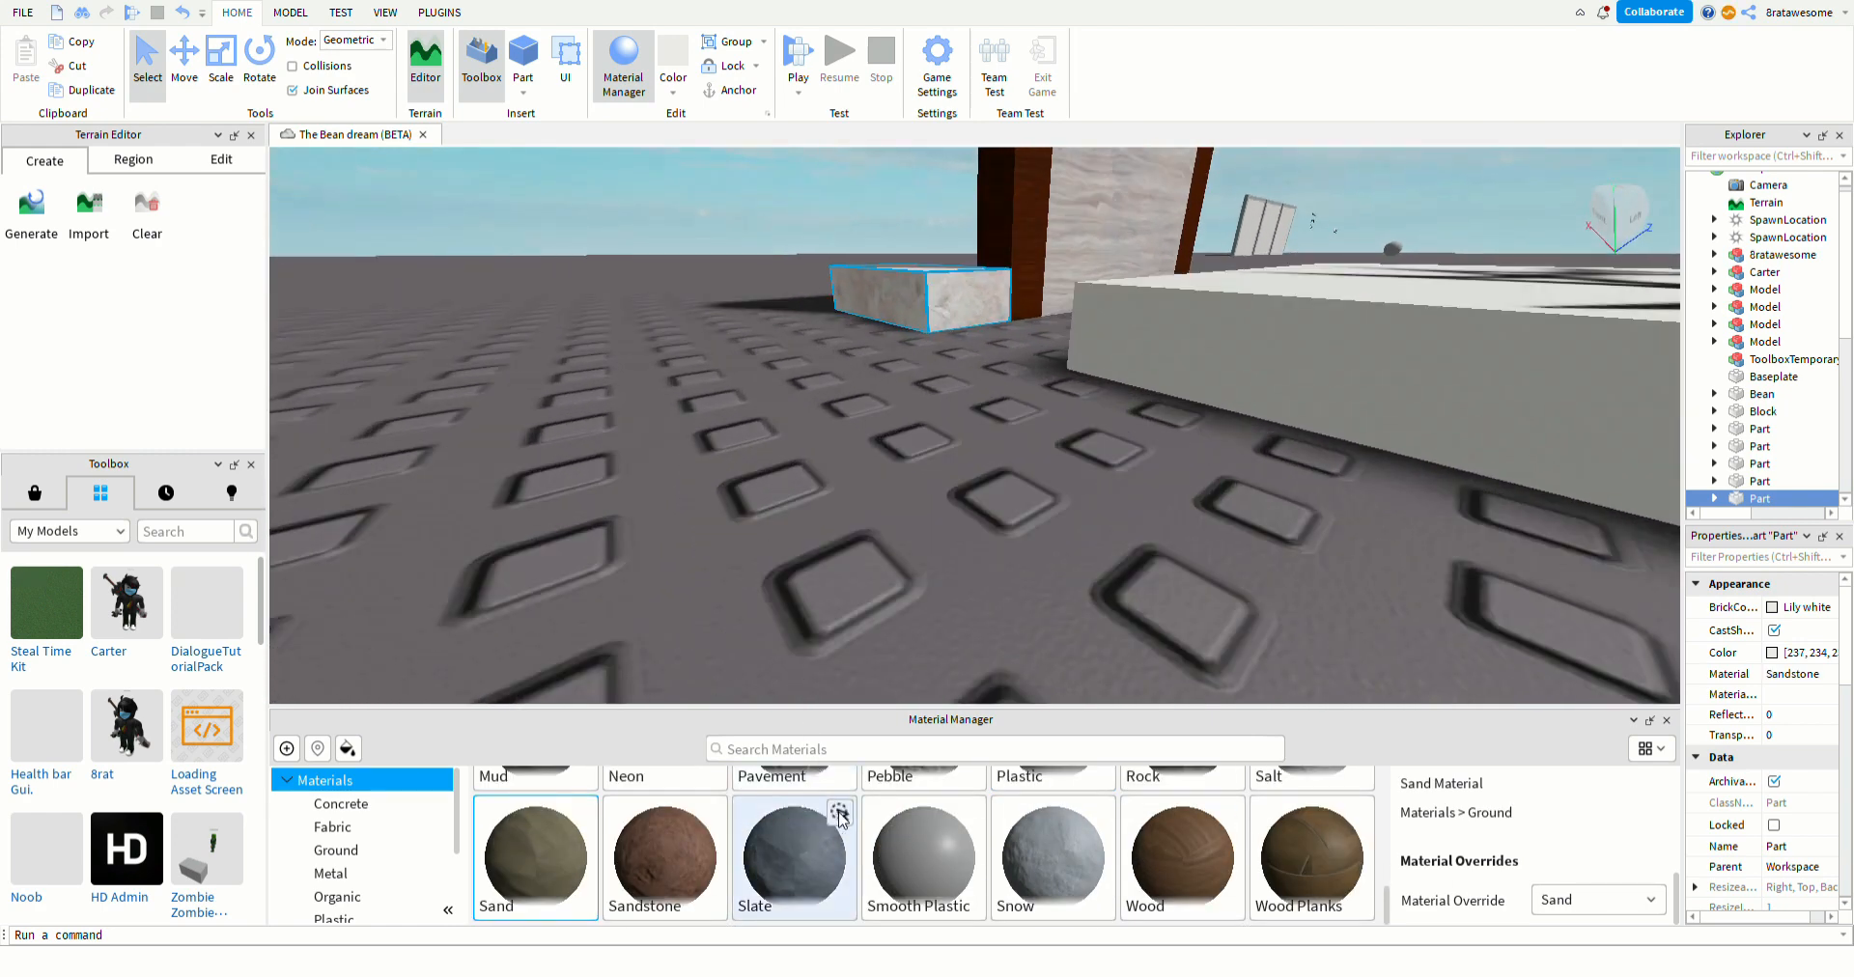
left_click(840, 815)
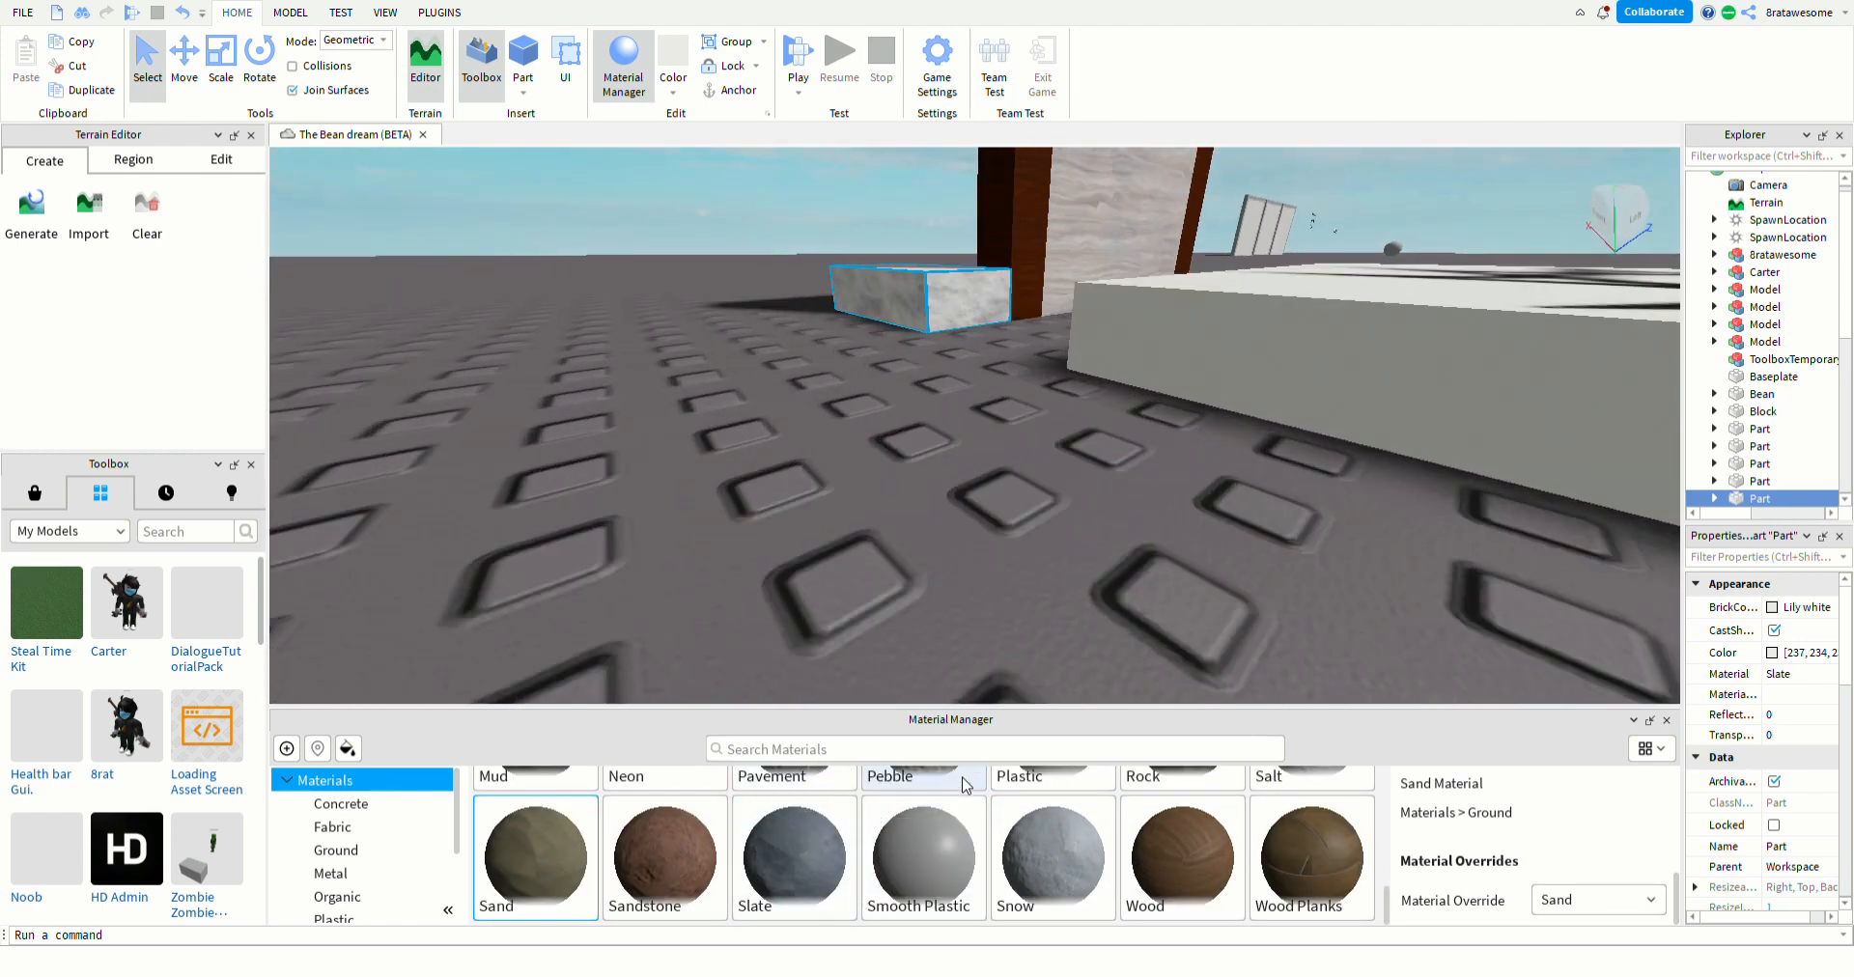
- Try the Smooth Plastic and Snow materials on the block
left_click(969, 814)
right_click_drag(837, 598, 837, 597)
scroll(836, 595, "down", 10)
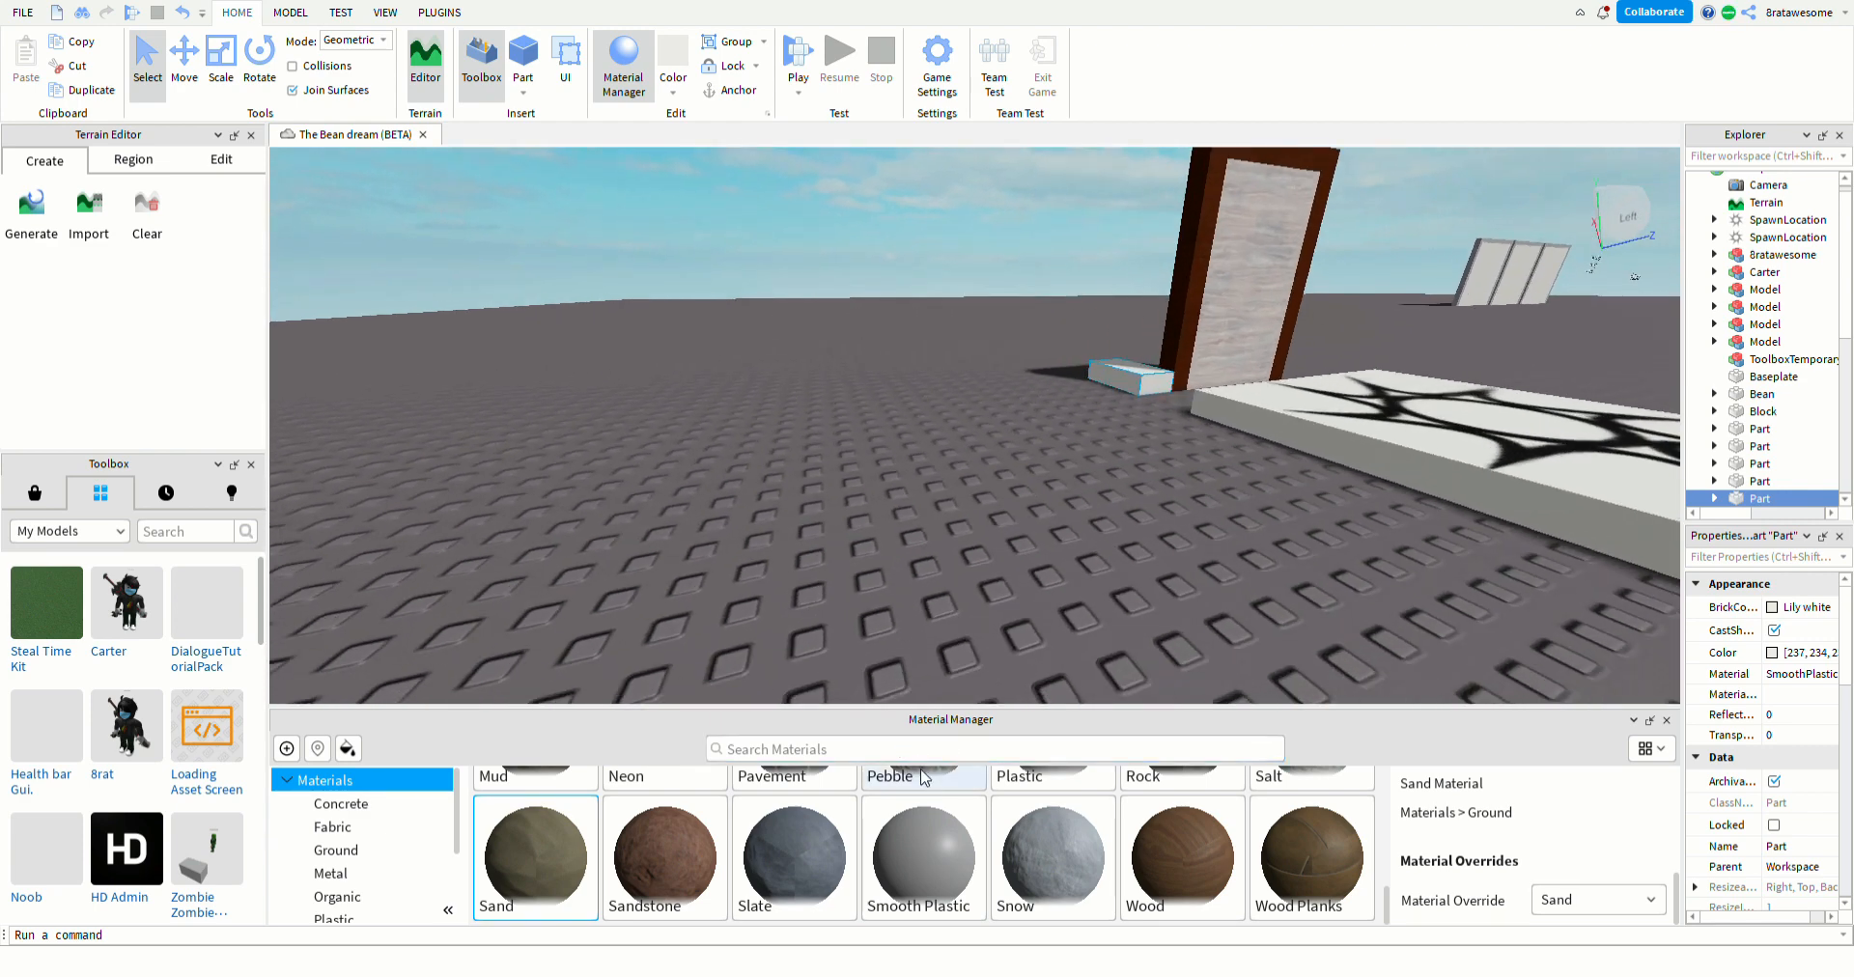
left_click(1099, 813)
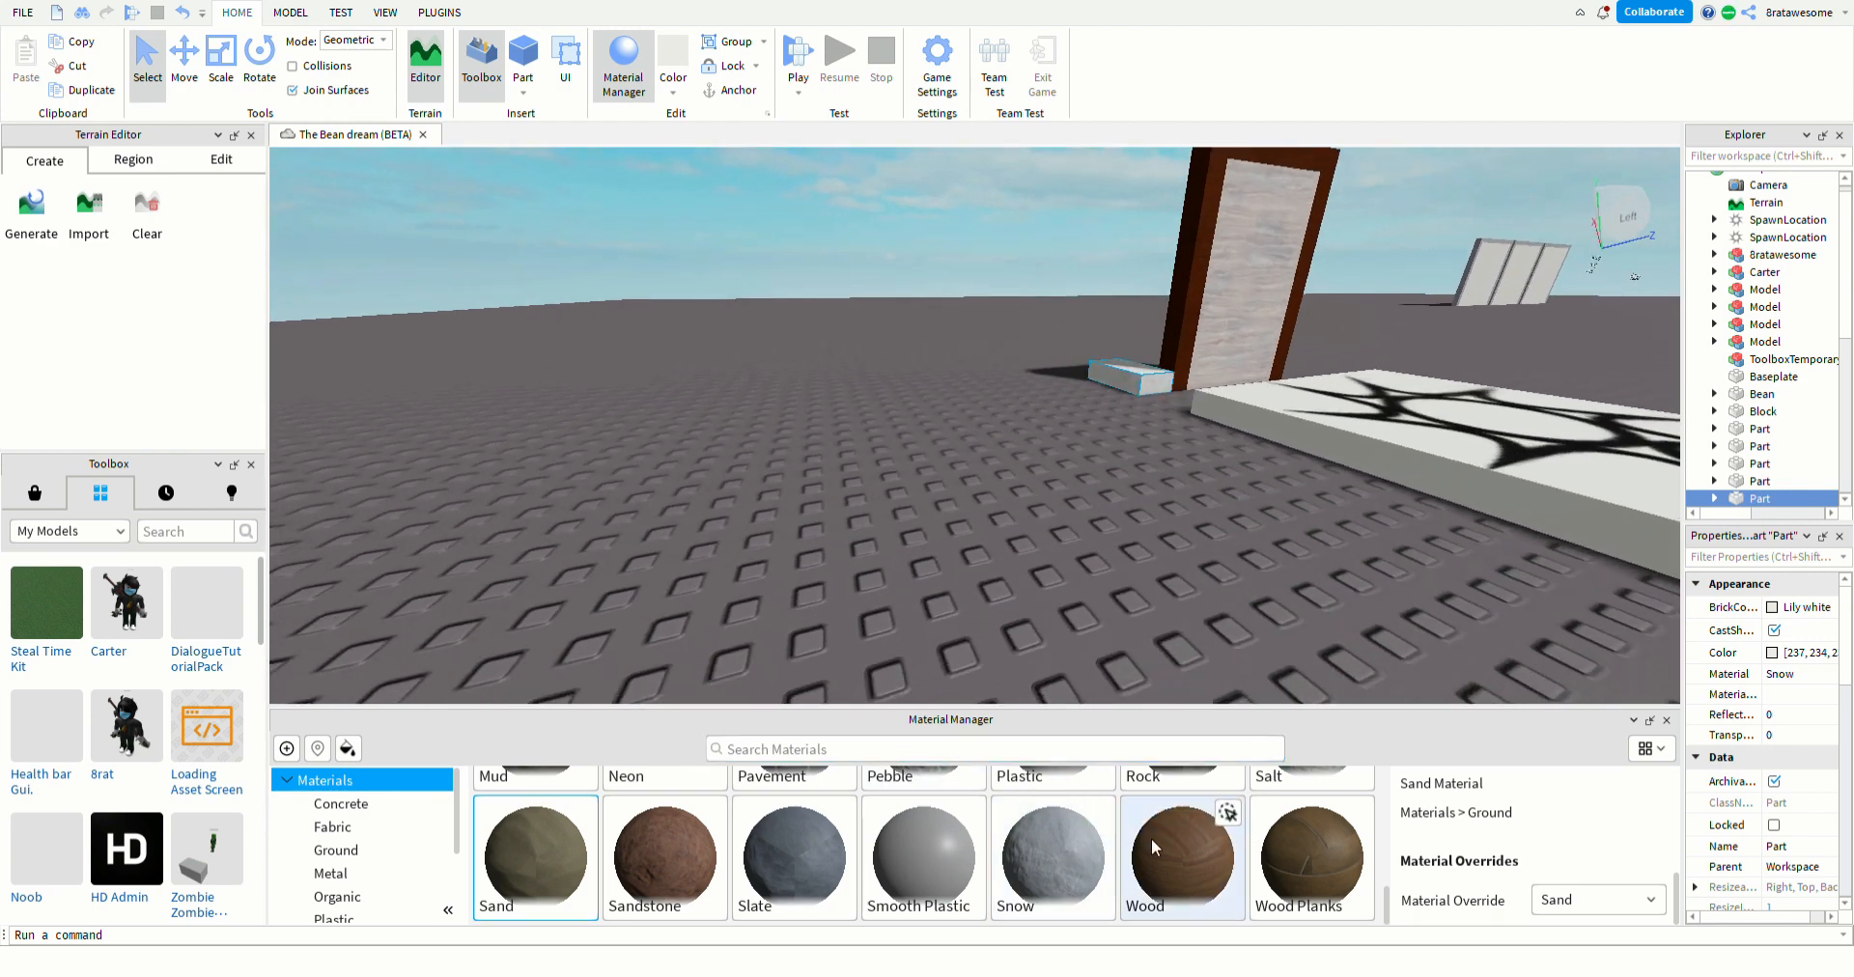
- Set the block's material to Slate and close the material browser
left_click(842, 813)
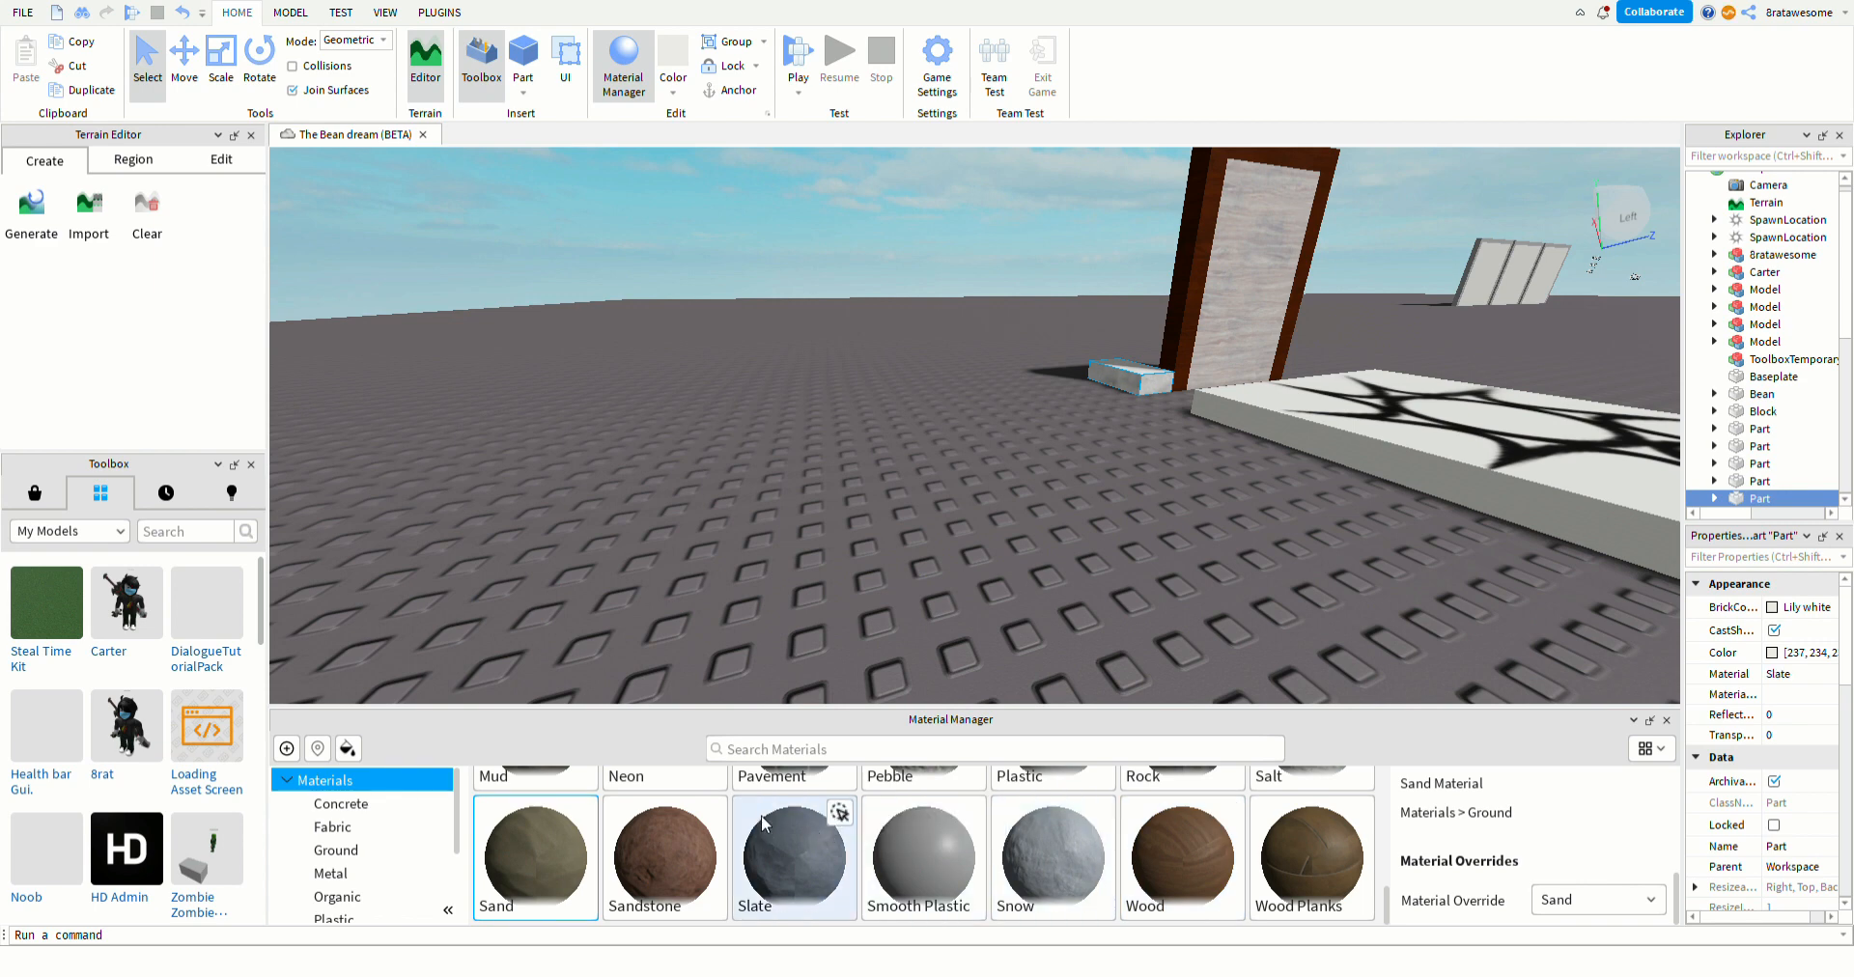
scroll(784, 553, "down", 5)
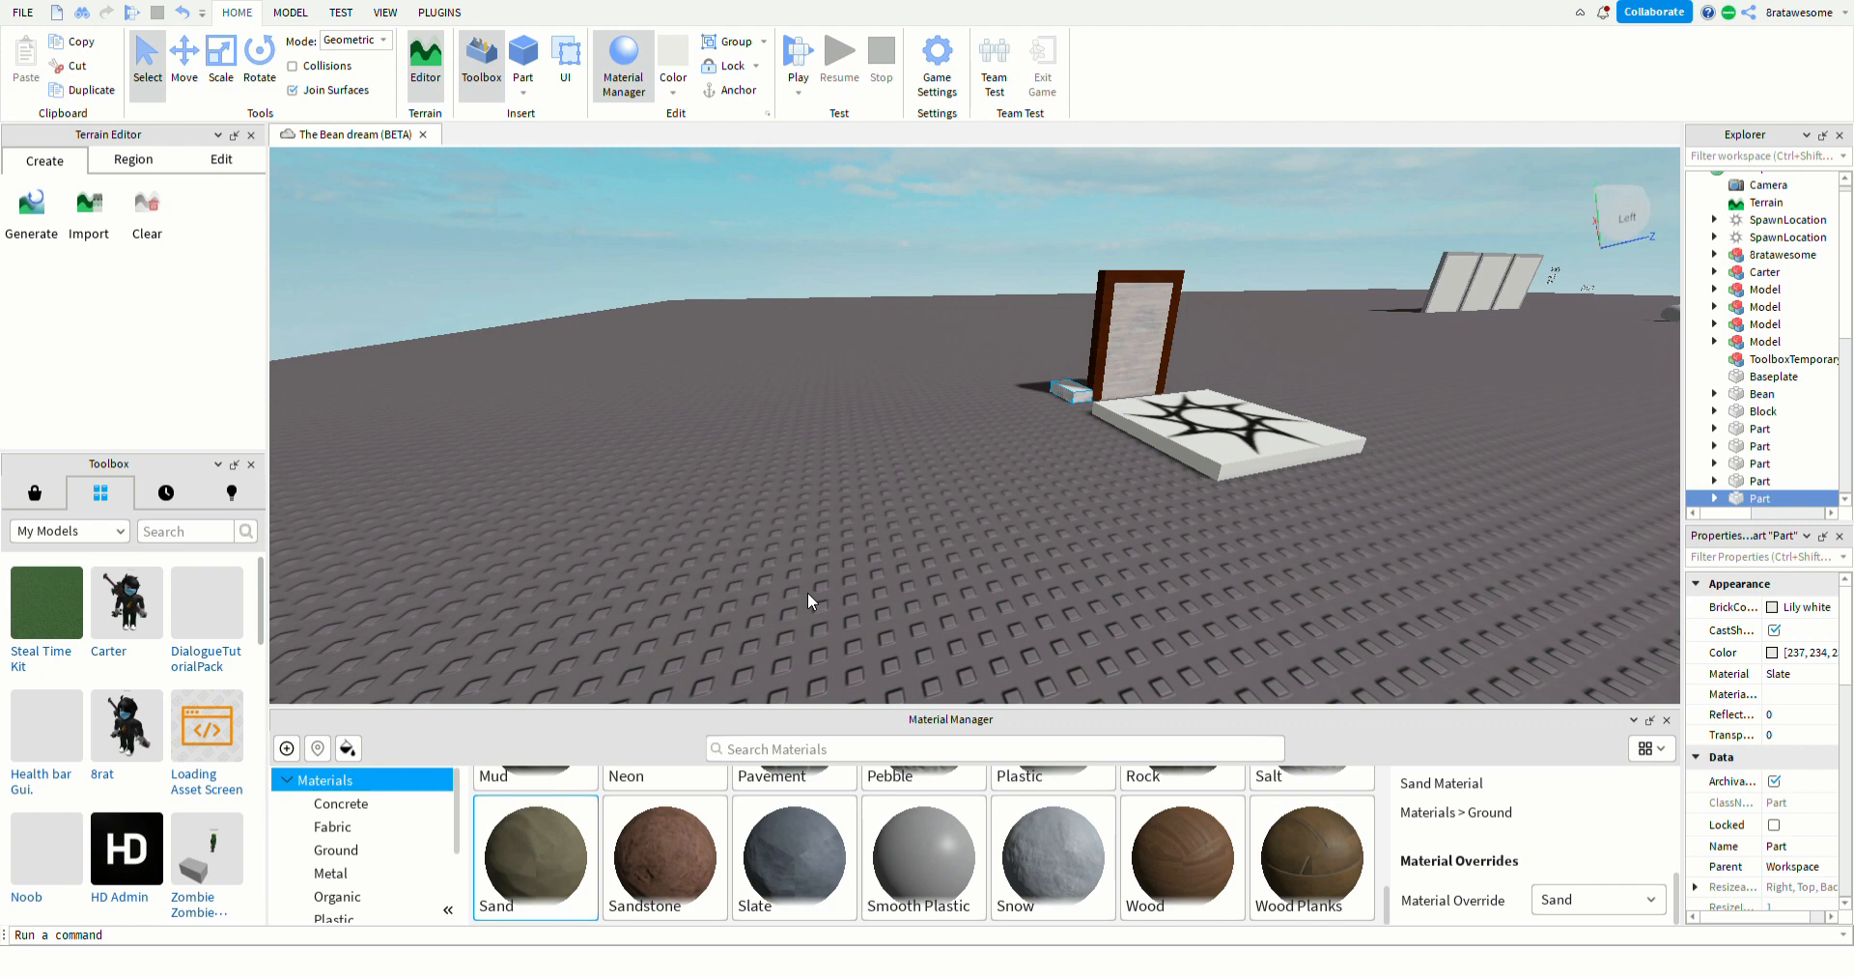
left_click(645, 93)
- Scale the block down to the door post's thickness and raise it to the height of the door frame
right_click_drag(926, 485, 937, 481)
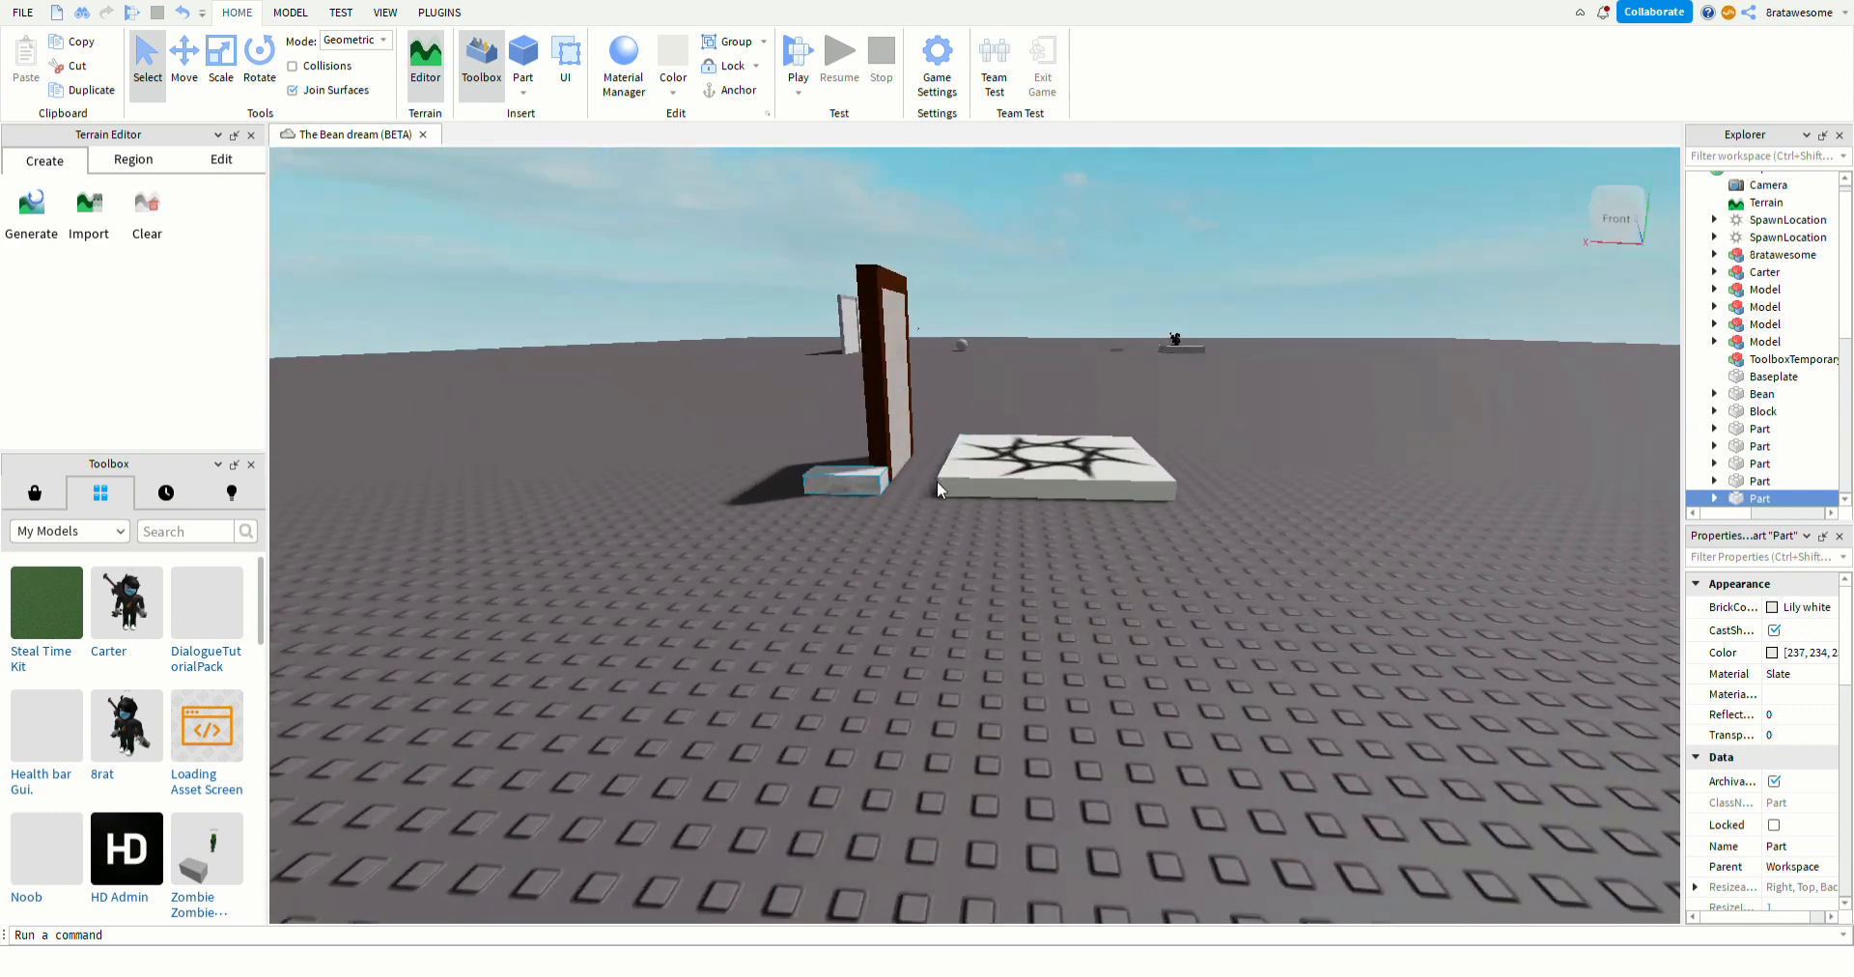
key("w")
key("a")
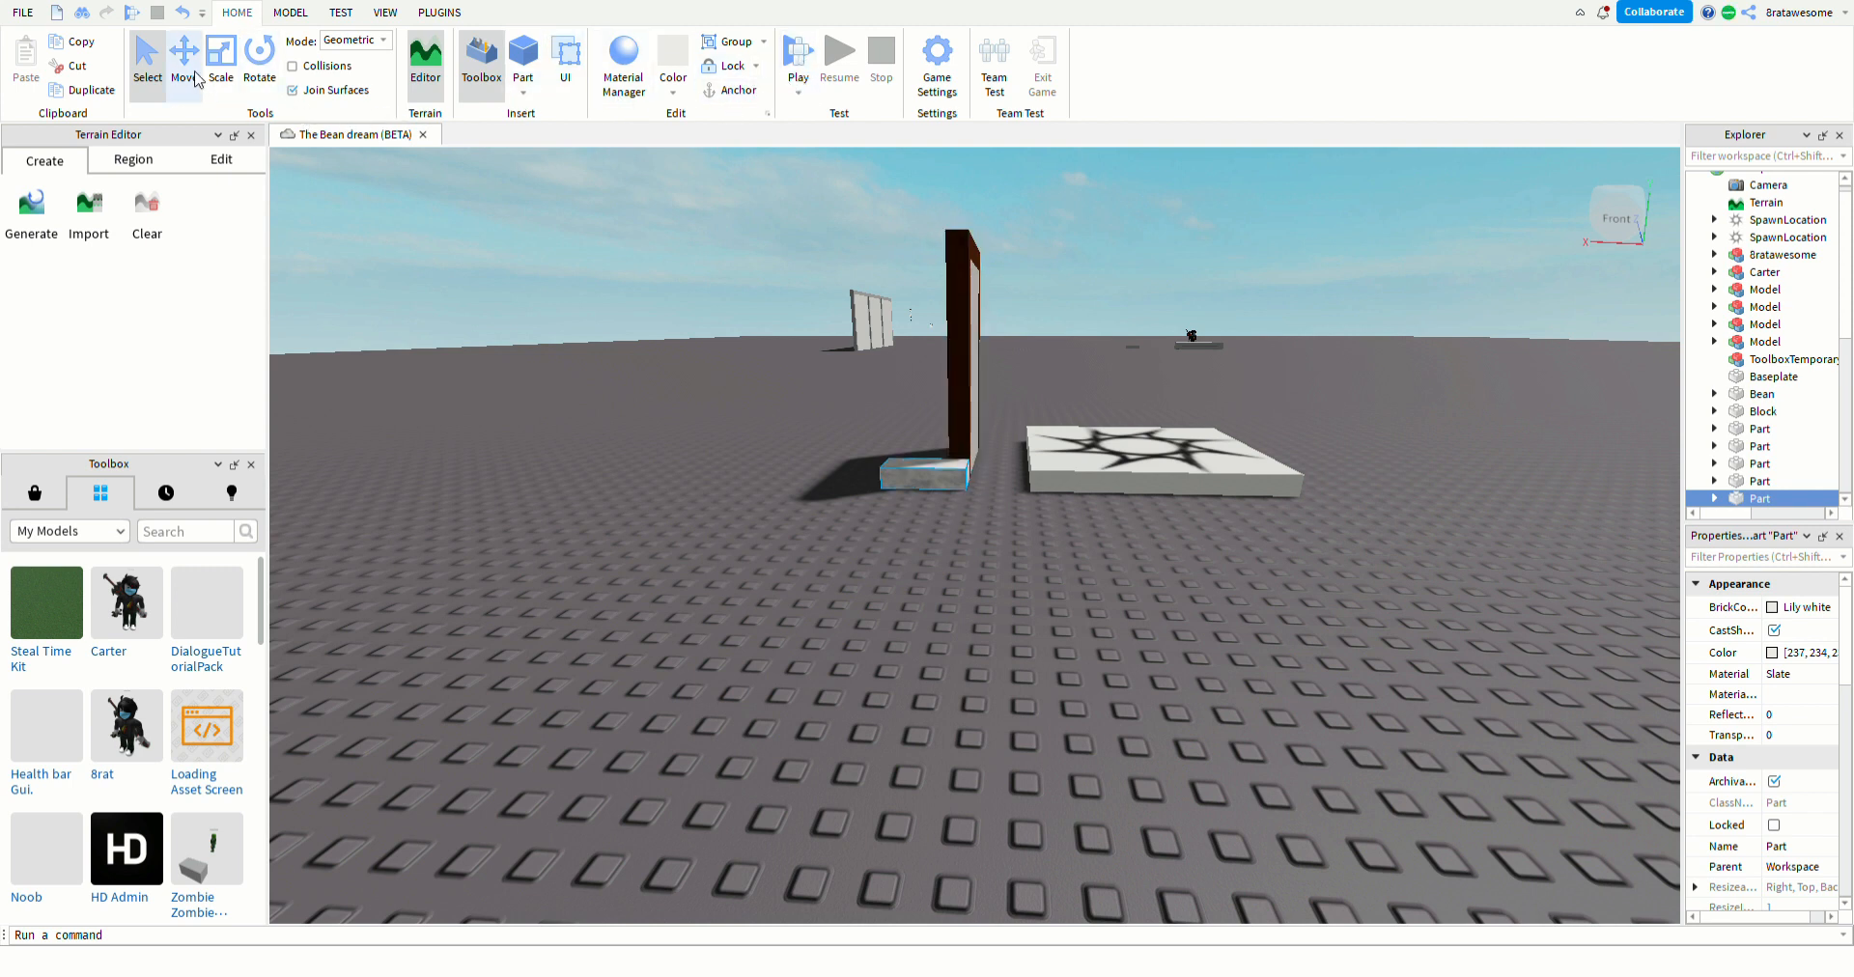
left_click(237, 64)
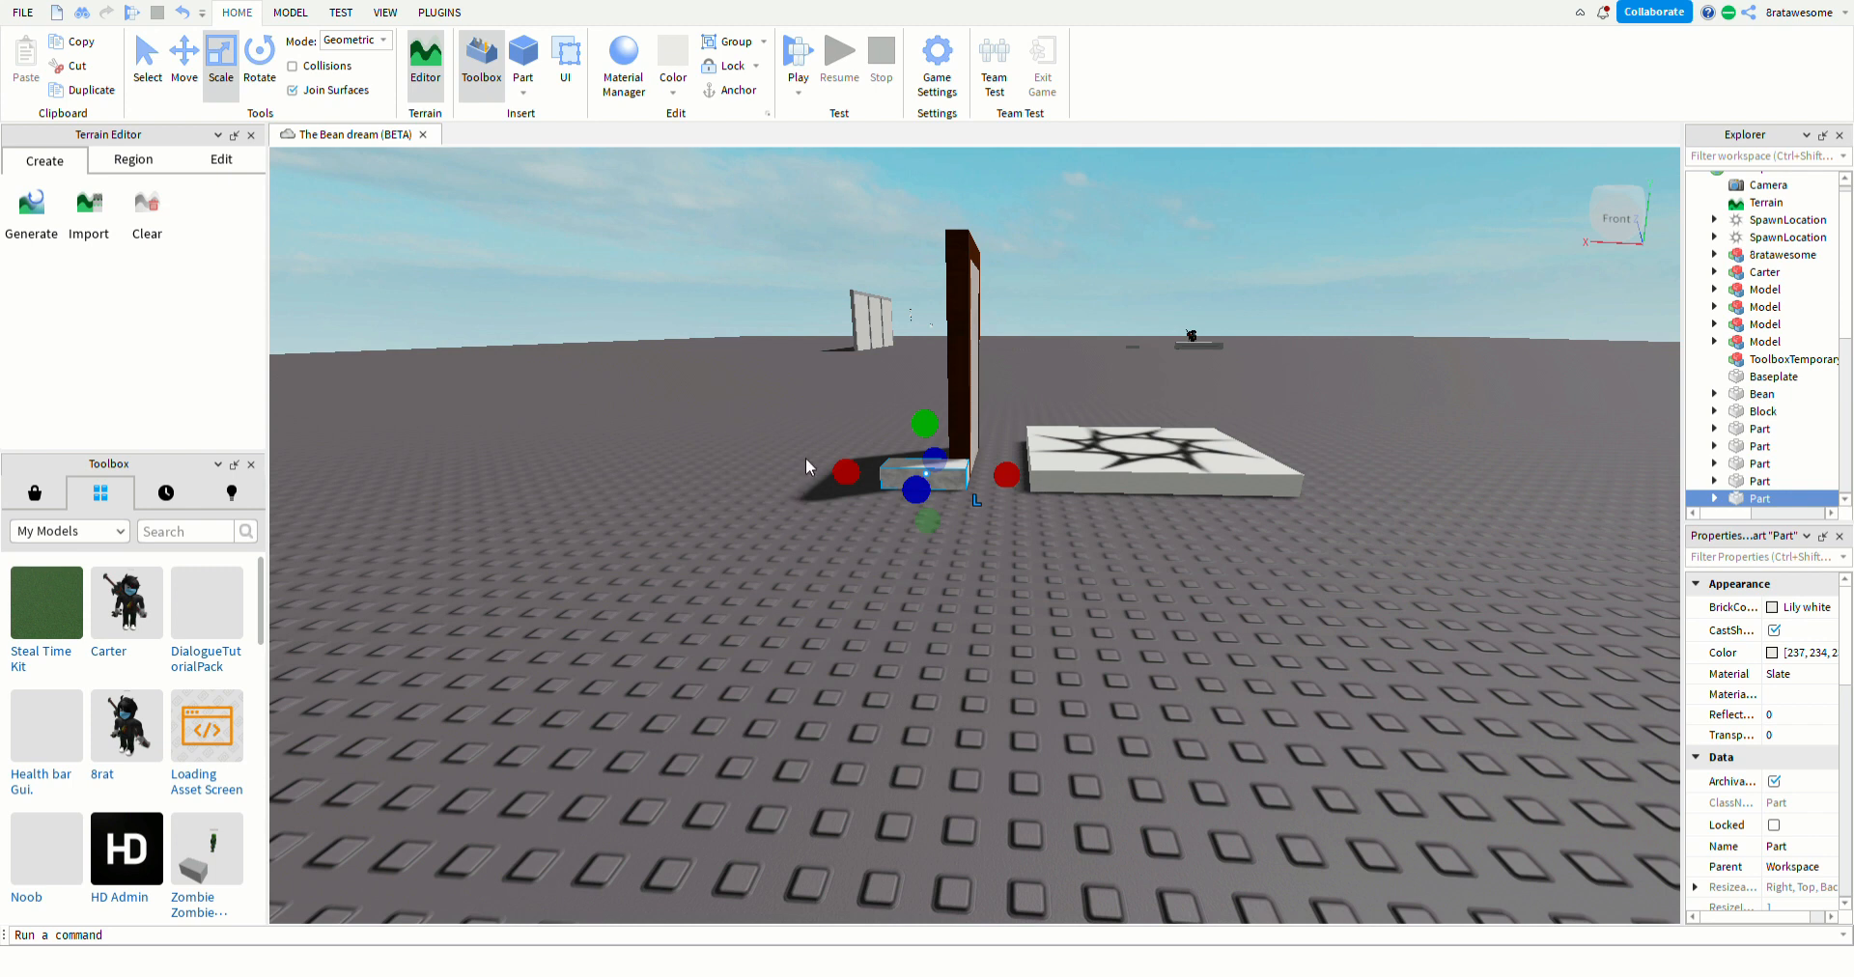
left_click(811, 458)
left_click(932, 504)
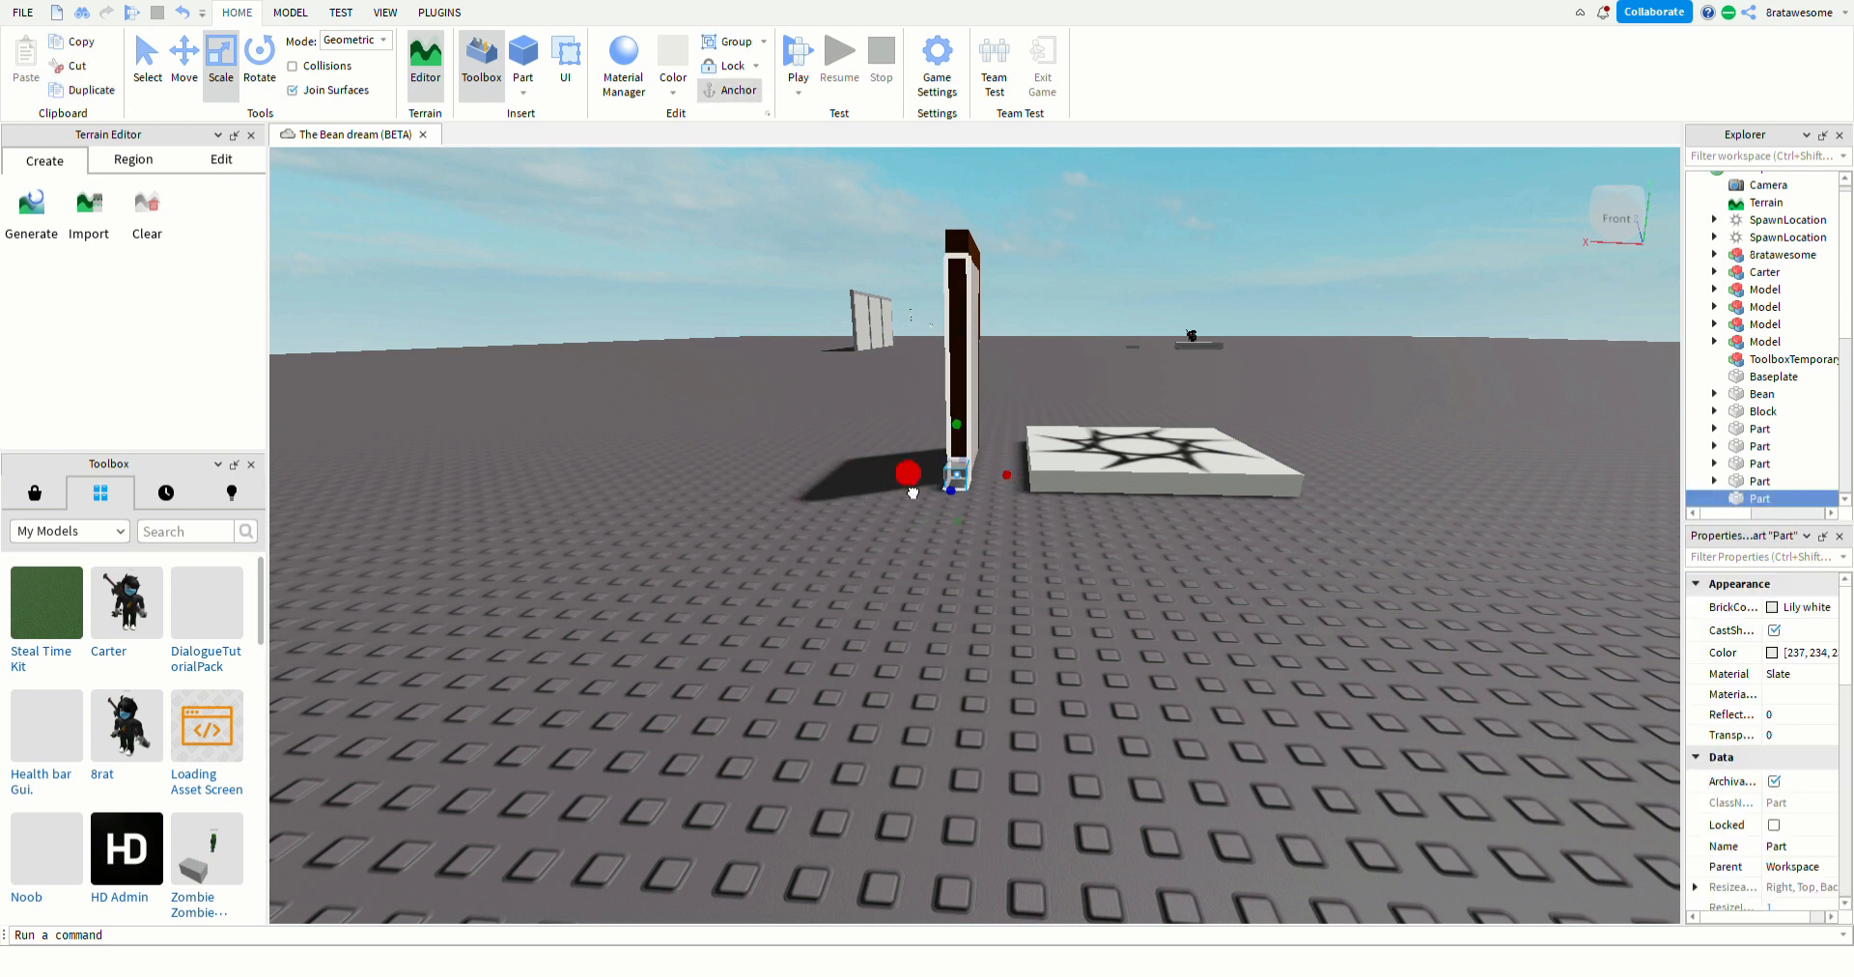
left_click_drag(958, 427, 956, 205)
- Stretch the upright block sideways away from the door frame to form a long wall panel
scroll(1093, 635, "down", 1)
right_click_drag(1092, 635, 1093, 636)
scroll(1147, 491, "down", 3)
key("w")
key("d")
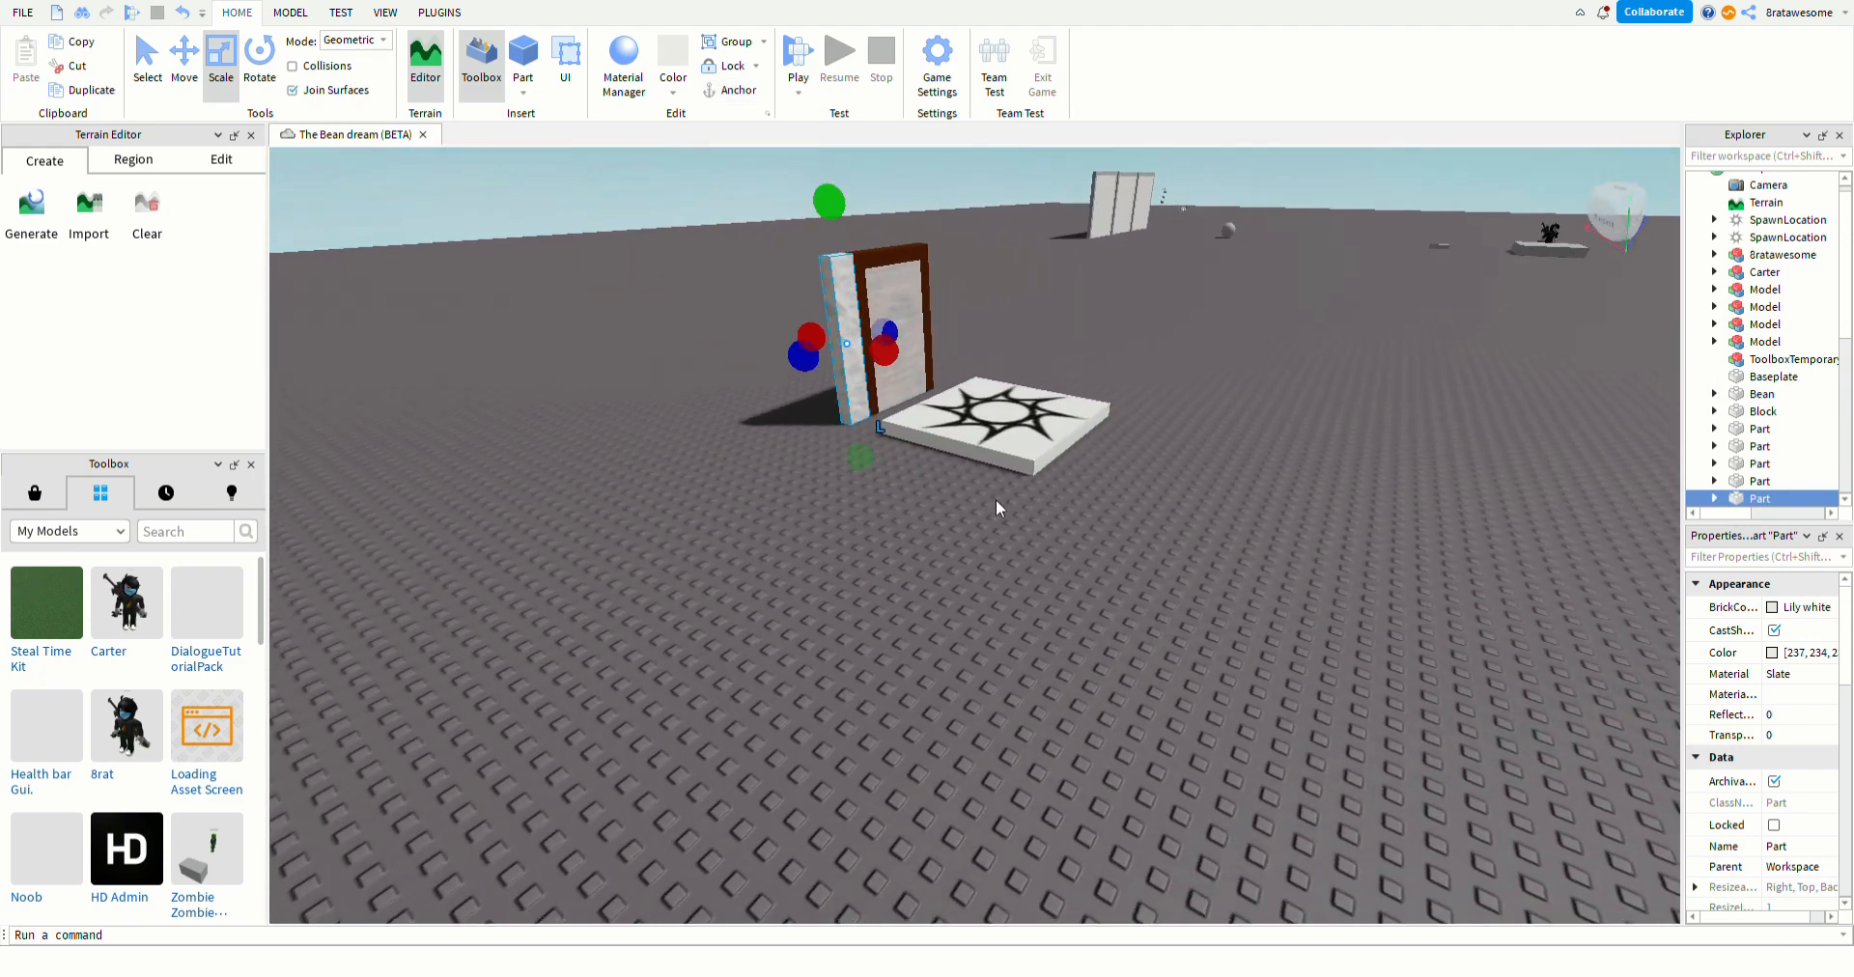
right_click_drag(976, 510, 976, 510)
scroll(976, 510, "down", 3)
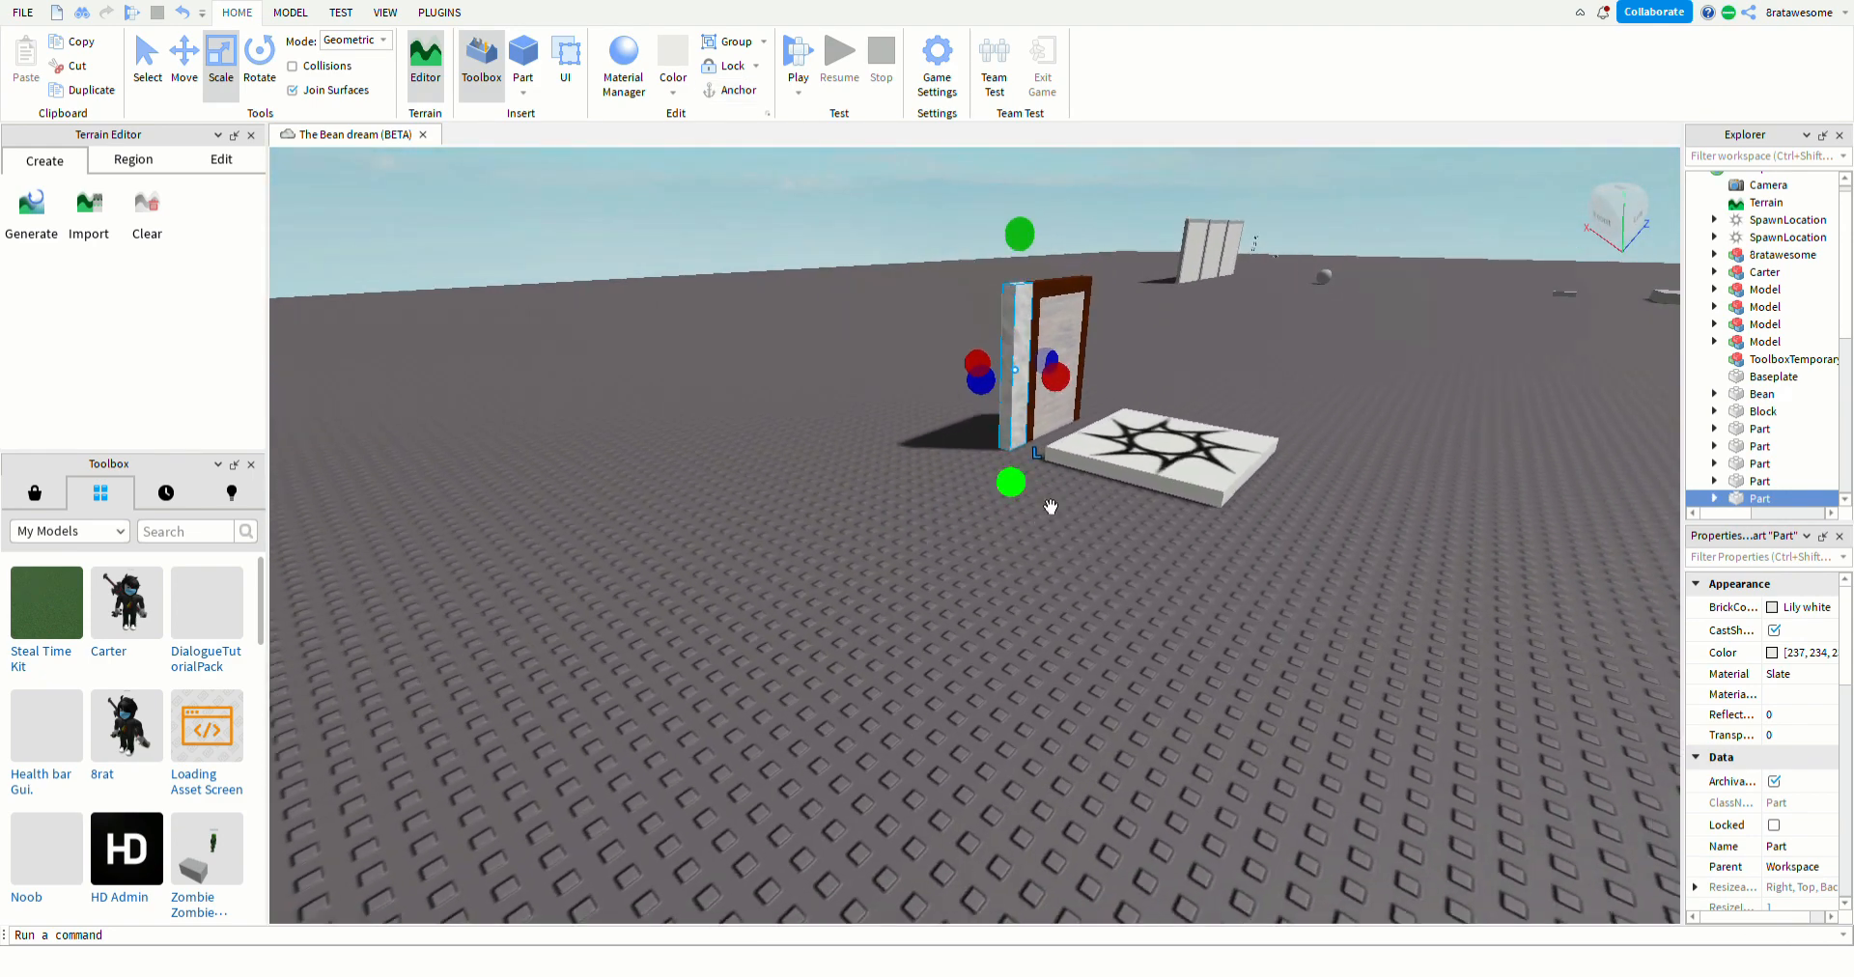
scroll(1051, 507, "down", 1)
left_click_drag(978, 401, 823, 620)
- Examine the Slate texture on the wall panel up close and from a distance
key("w")
key("d")
right_click_drag(1040, 636, 1029, 640)
key("d")
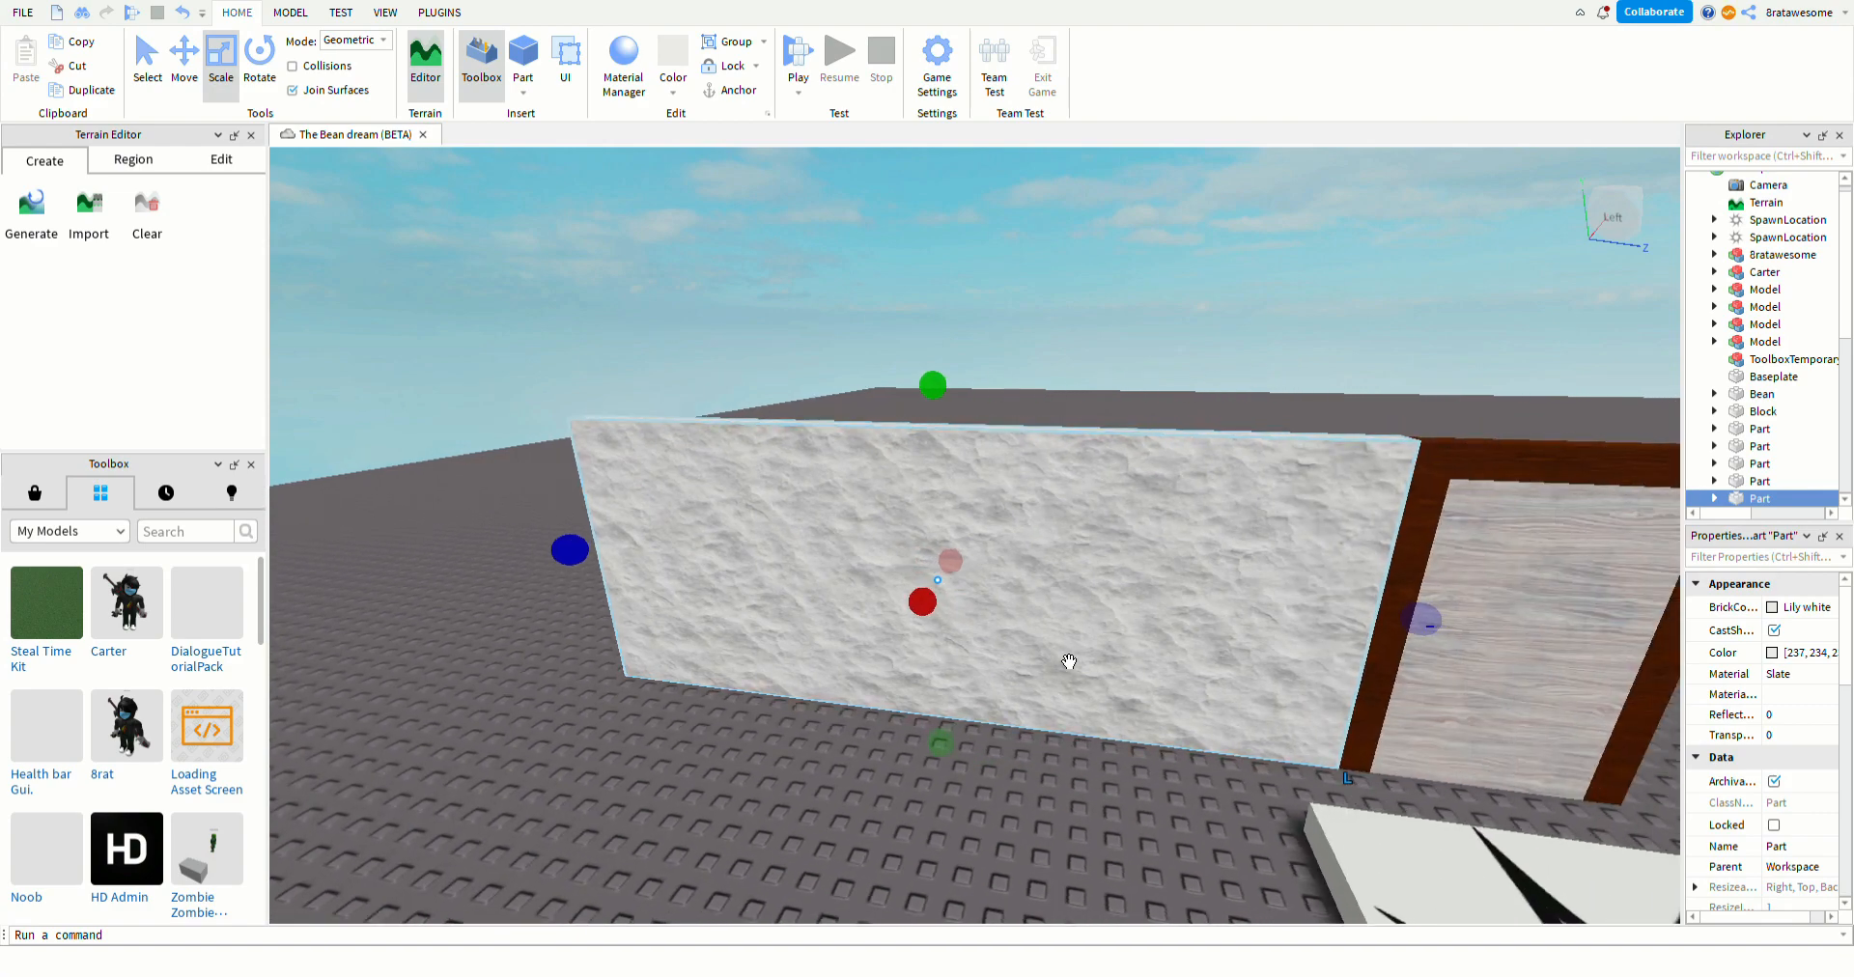
key("w")
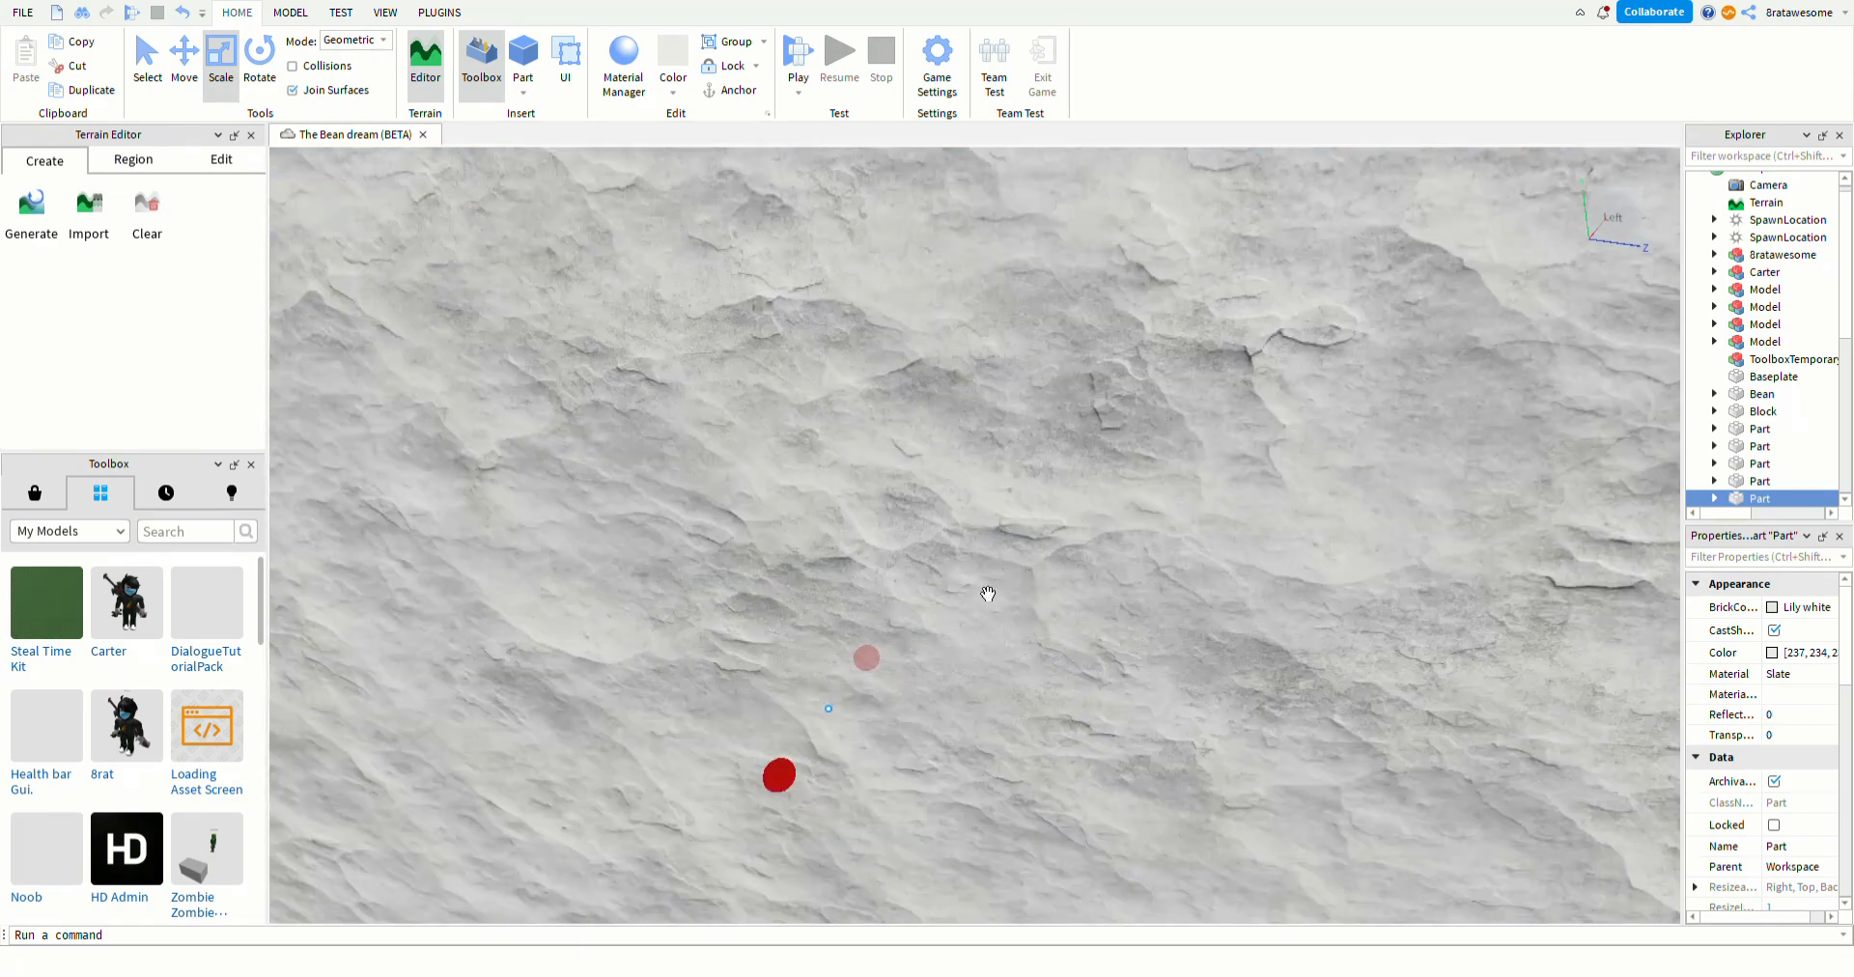
key("s")
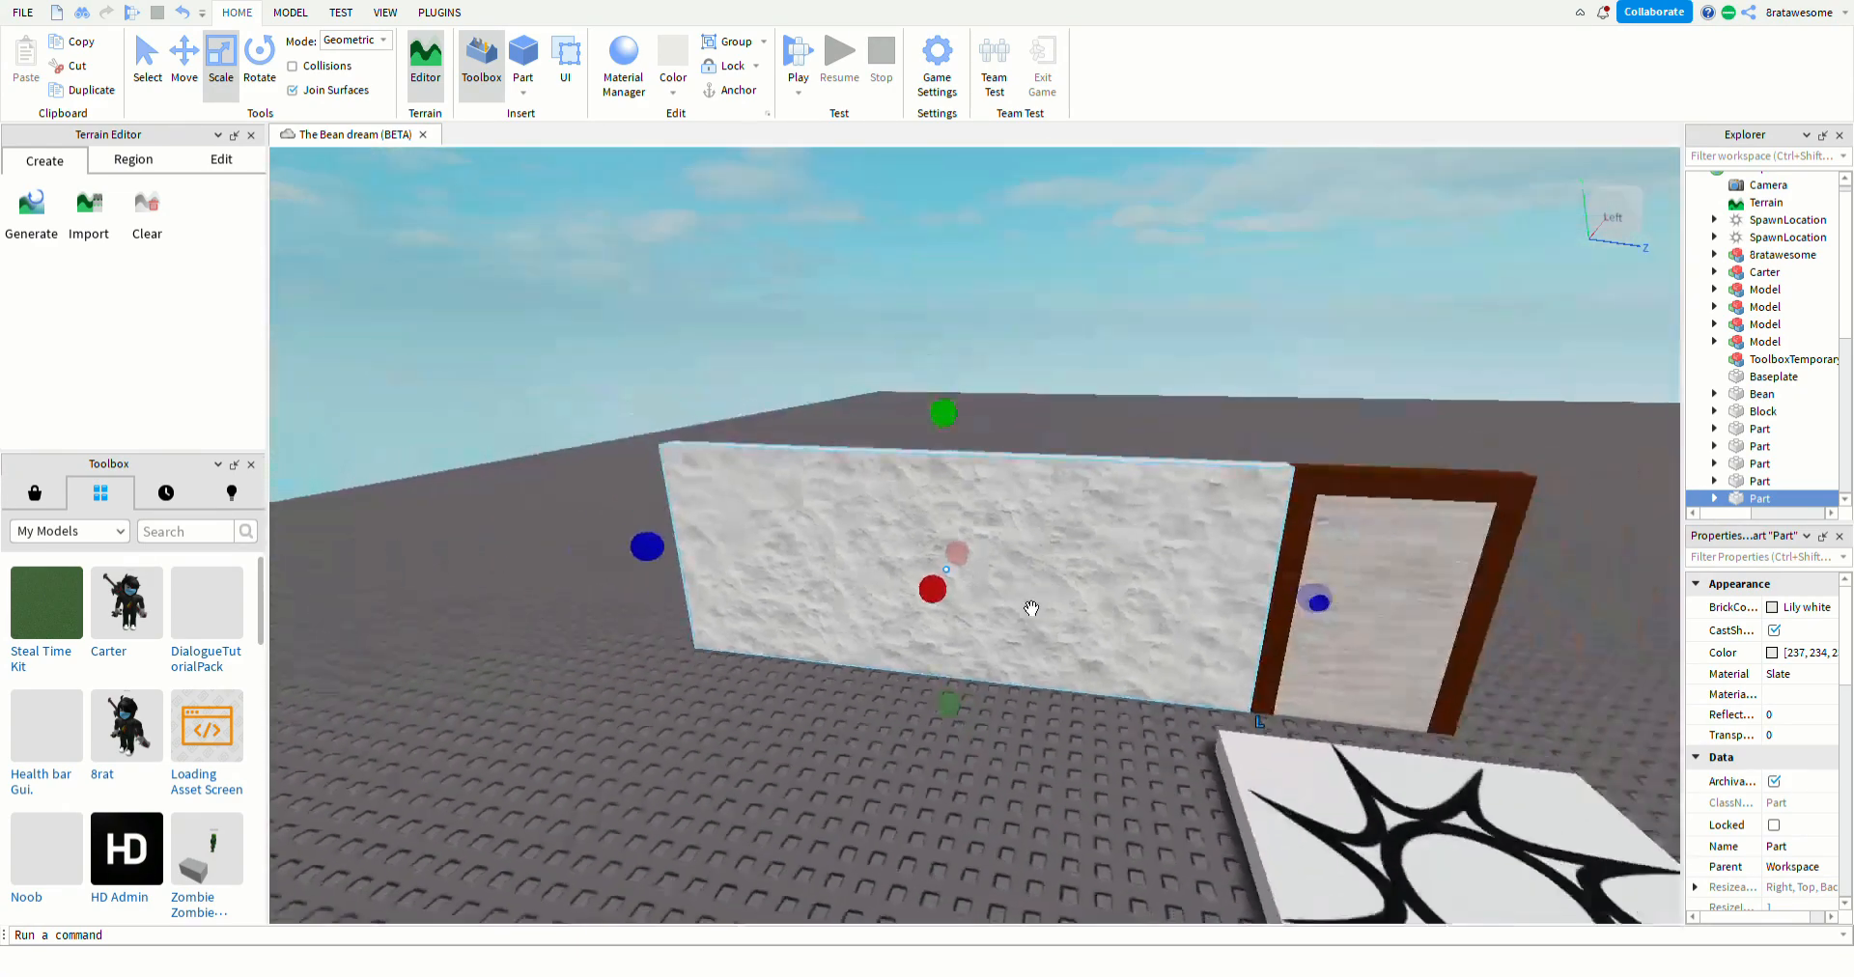
key("w")
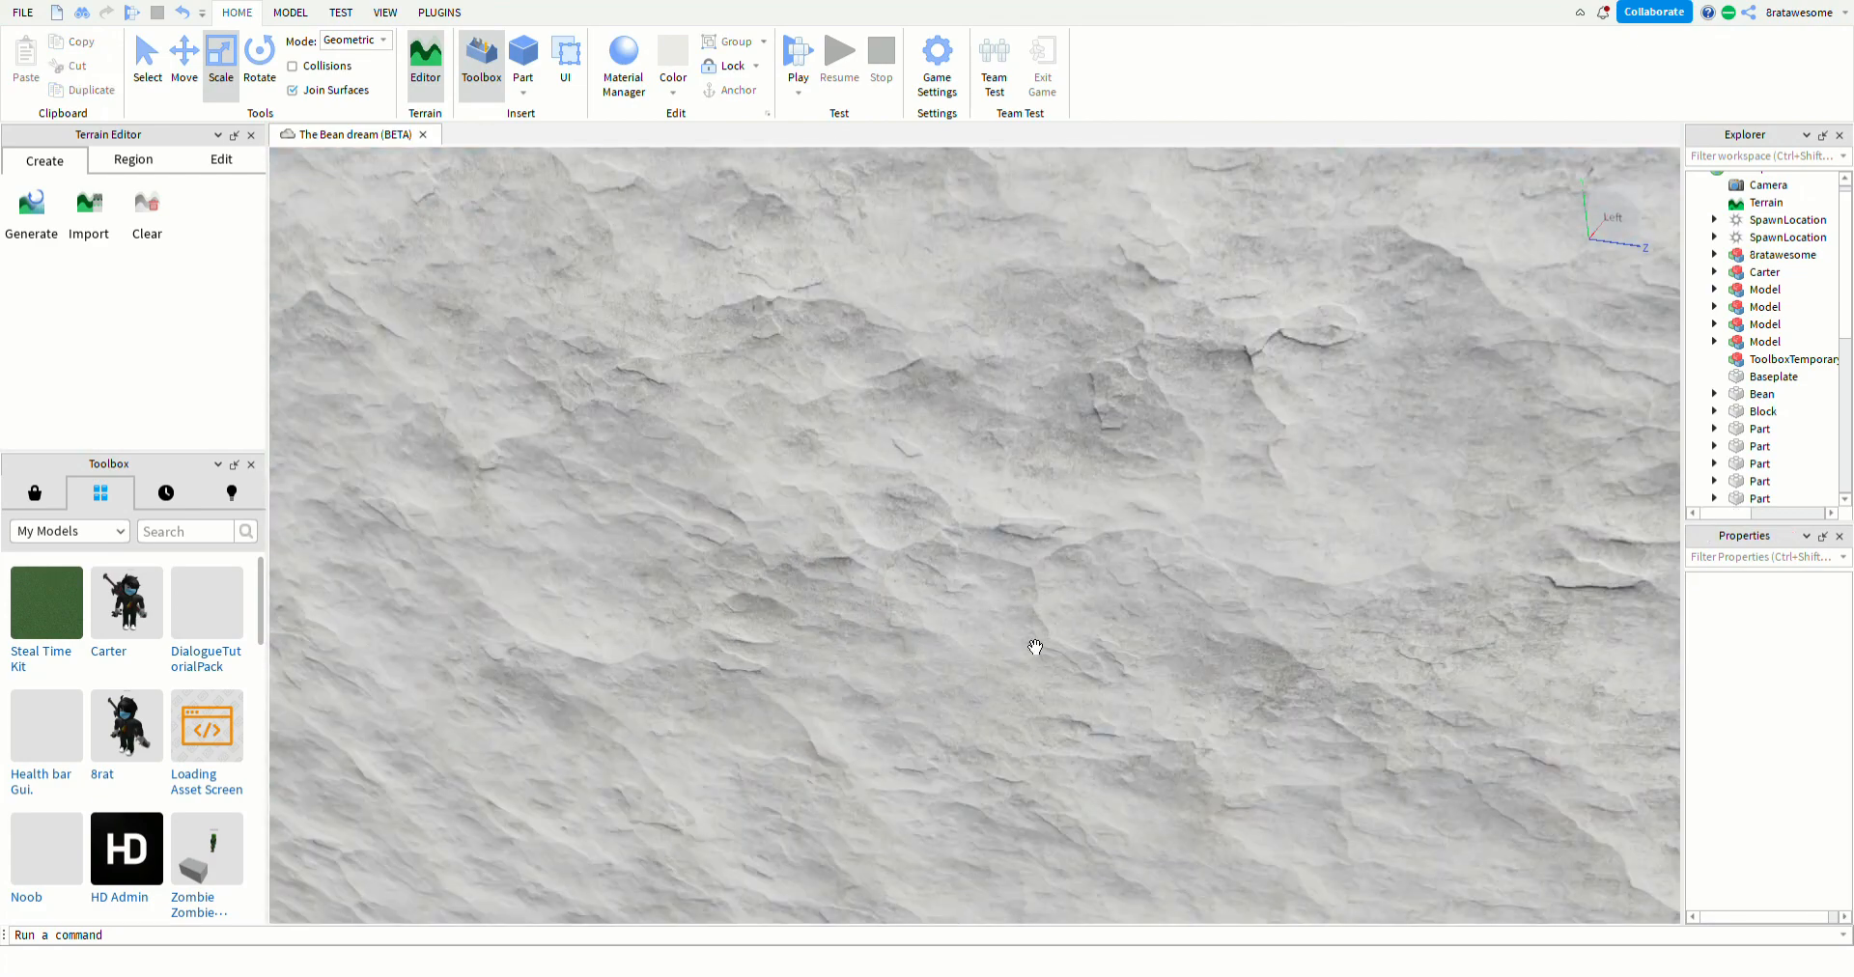
right_click_drag(1198, 686, 1165, 660)
key("w")
key("s")
key("w")
key("s")
key("w")
key("w")
key("s")
- Select the wall panel and shorten it from its outer end, keeping it attached to the door frame
left_click(841, 704)
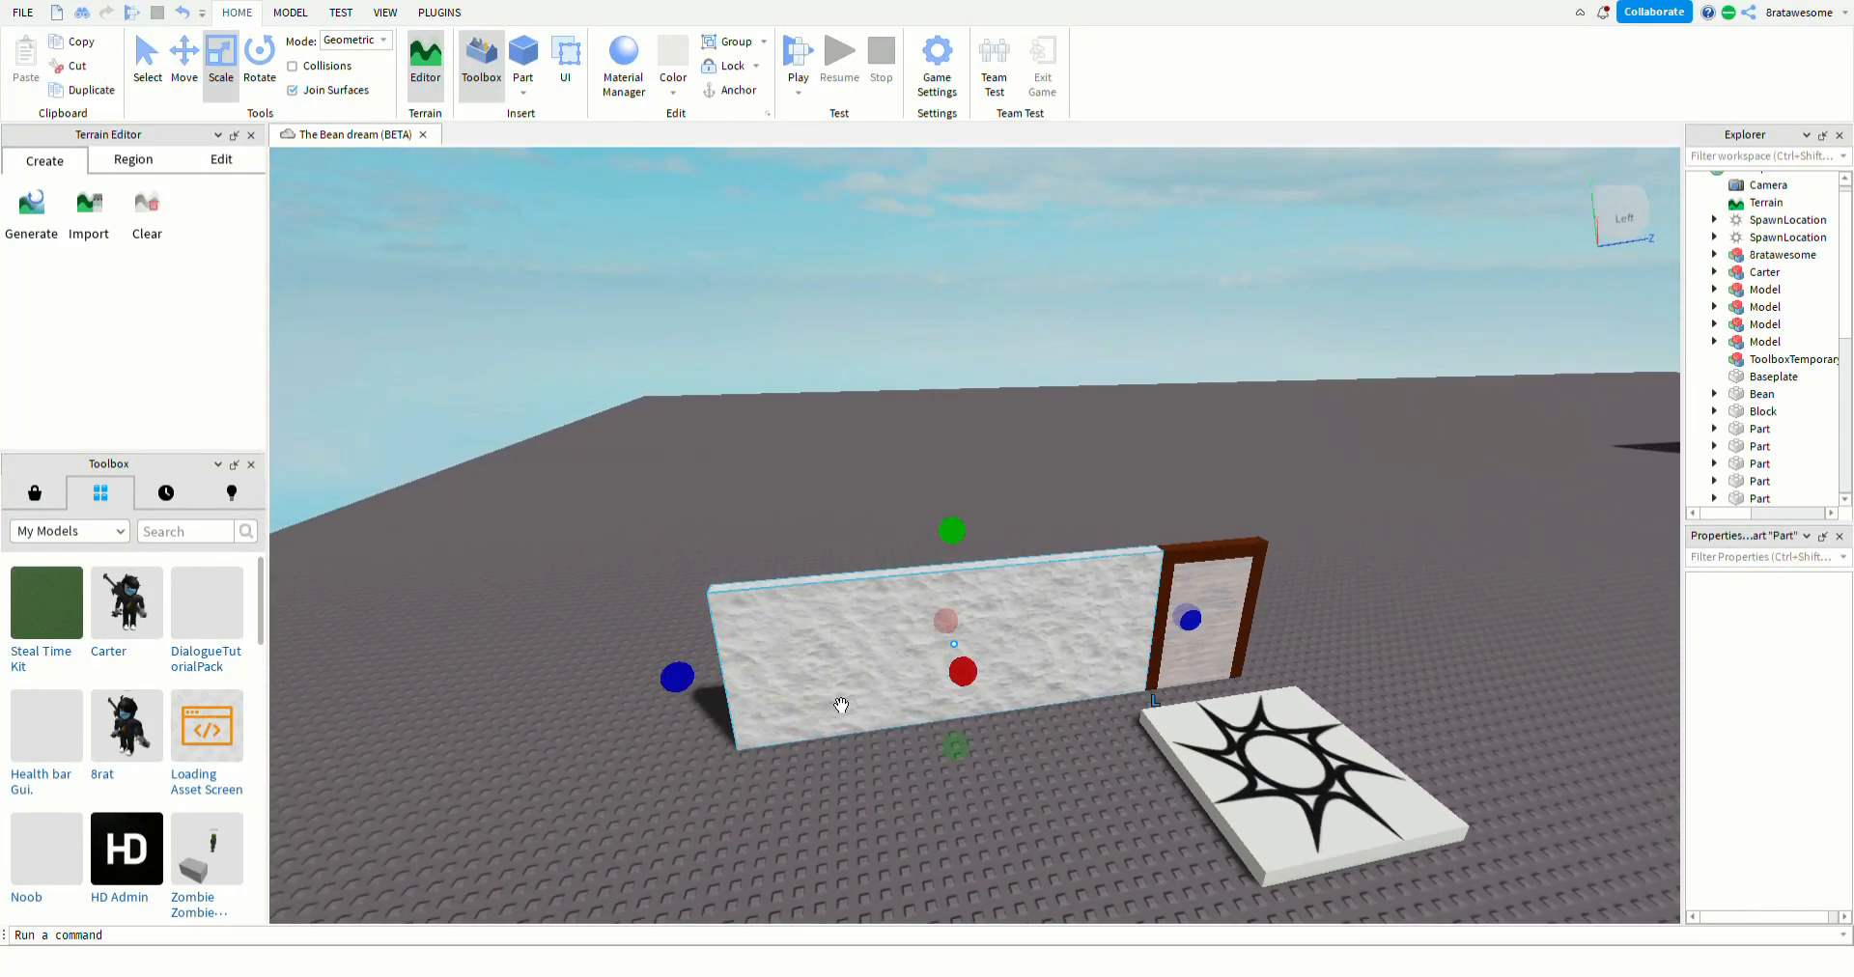
left_click_drag(698, 720, 947, 702)
key("d")
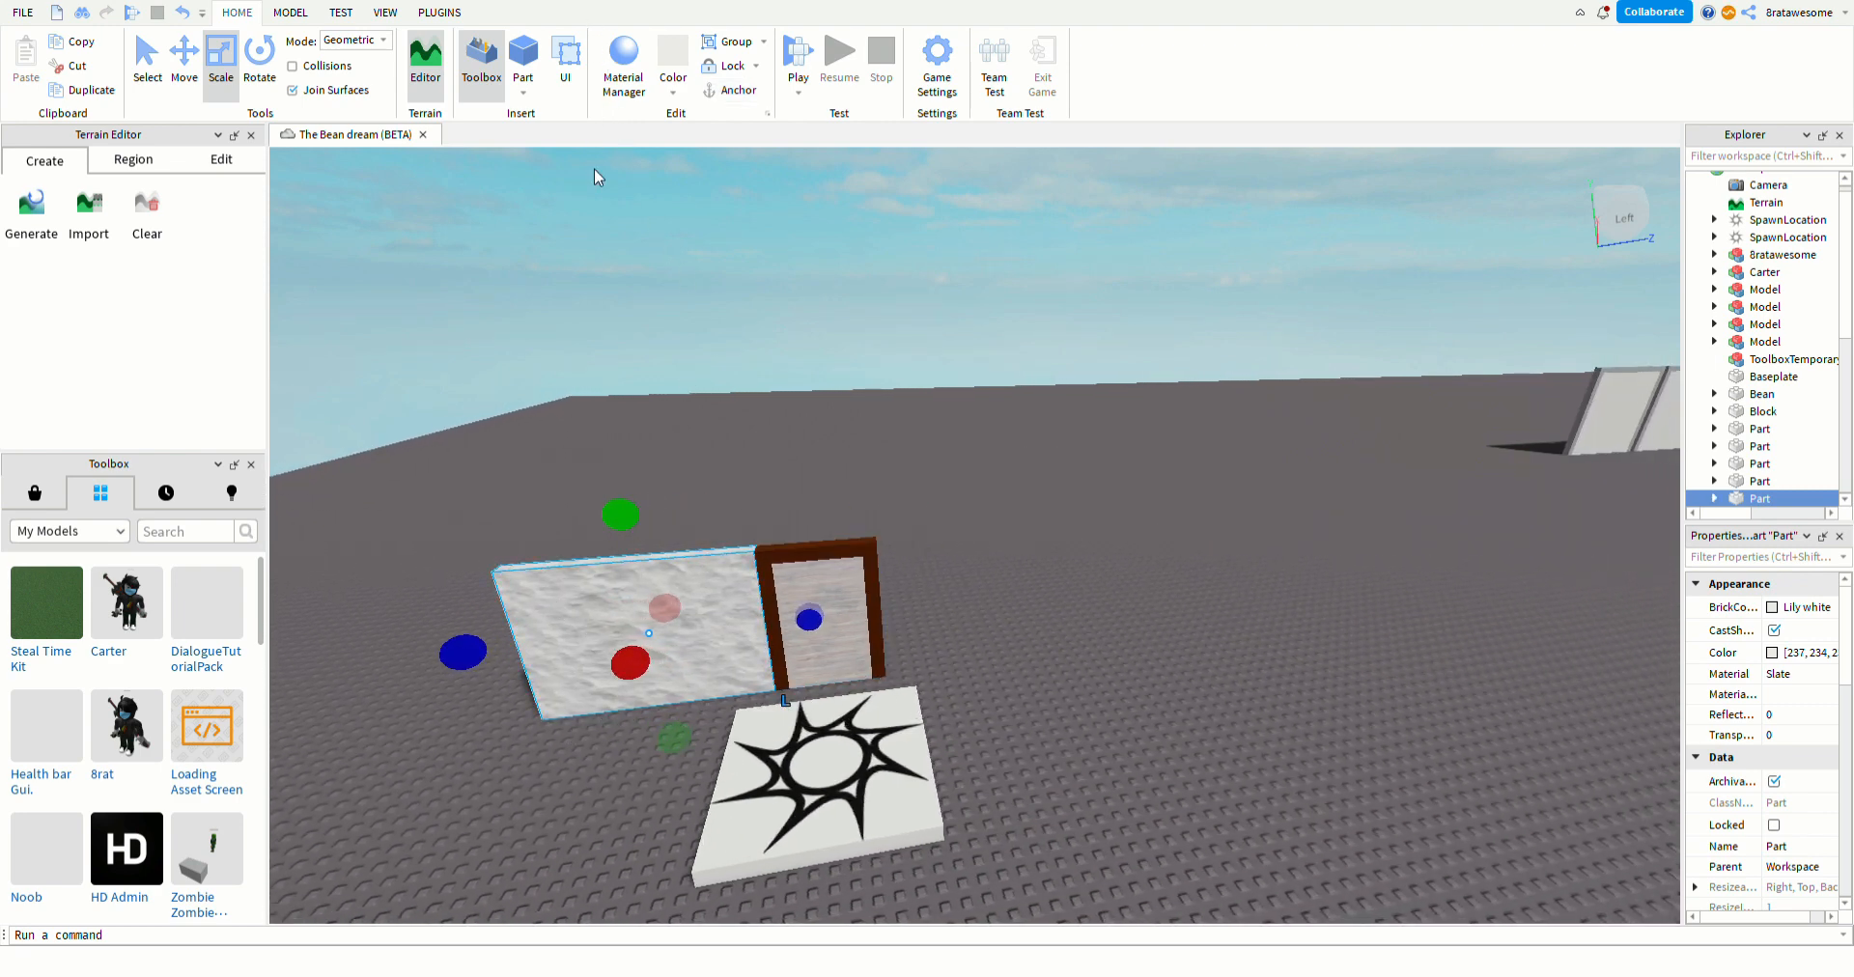
- Duplicate the wall panel and place the copy flush against the opposite side of the door frame
key("ctrl+d")
key("d")
left_click_drag(692, 604, 834, 651)
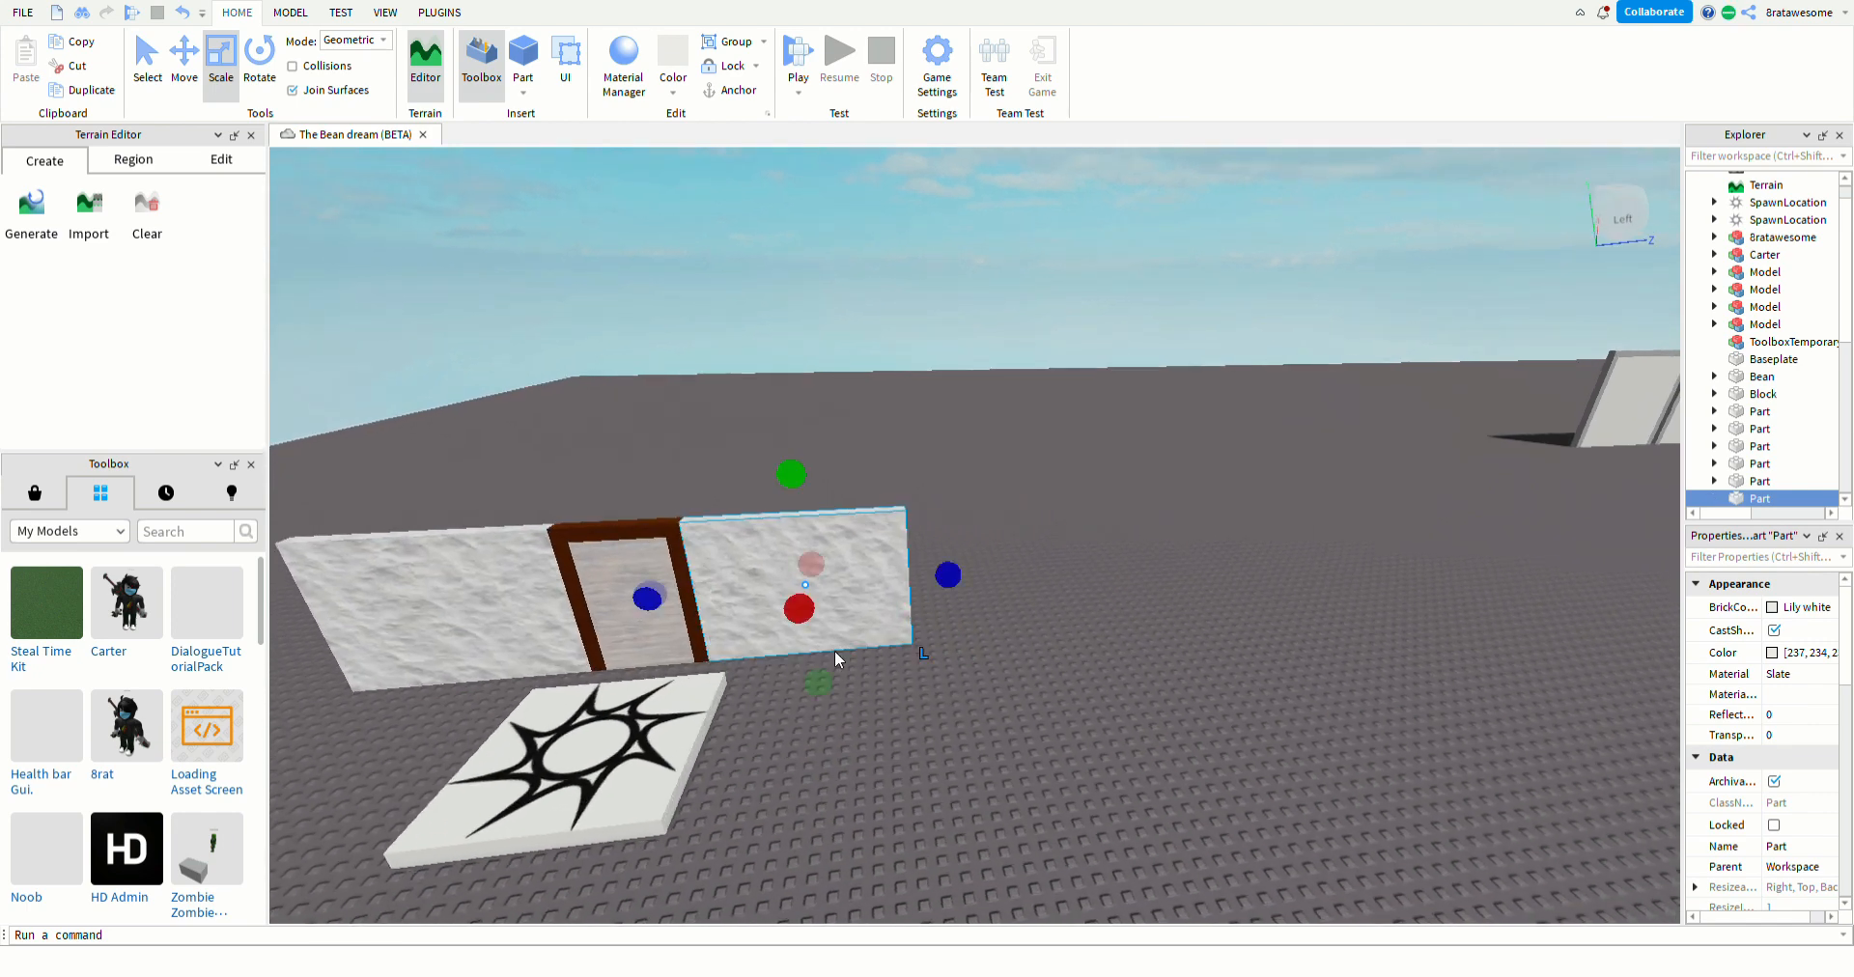
- Examine the wall and door from behind to check how both panels line up with the frame
key("a")
key("d")
right_click_drag(1197, 613, 1211, 664)
key("d")
key("s")
left_click(1005, 725)
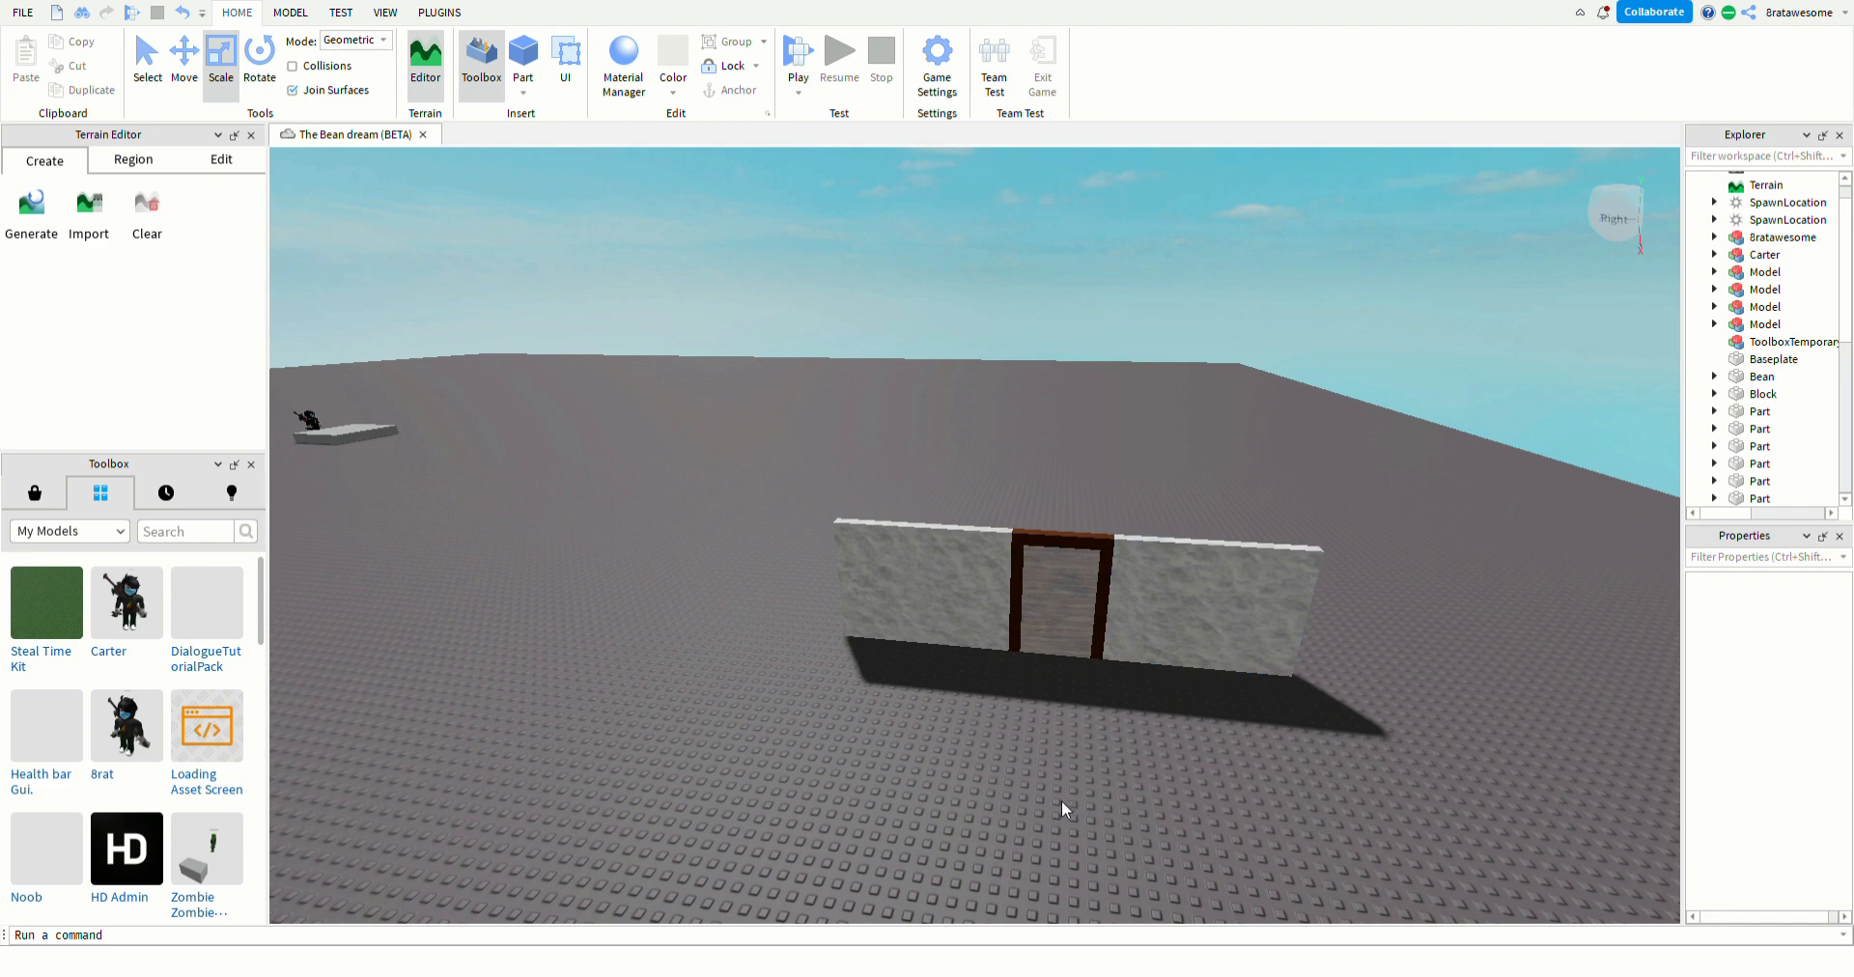
right_click_drag(799, 813, 826, 831)
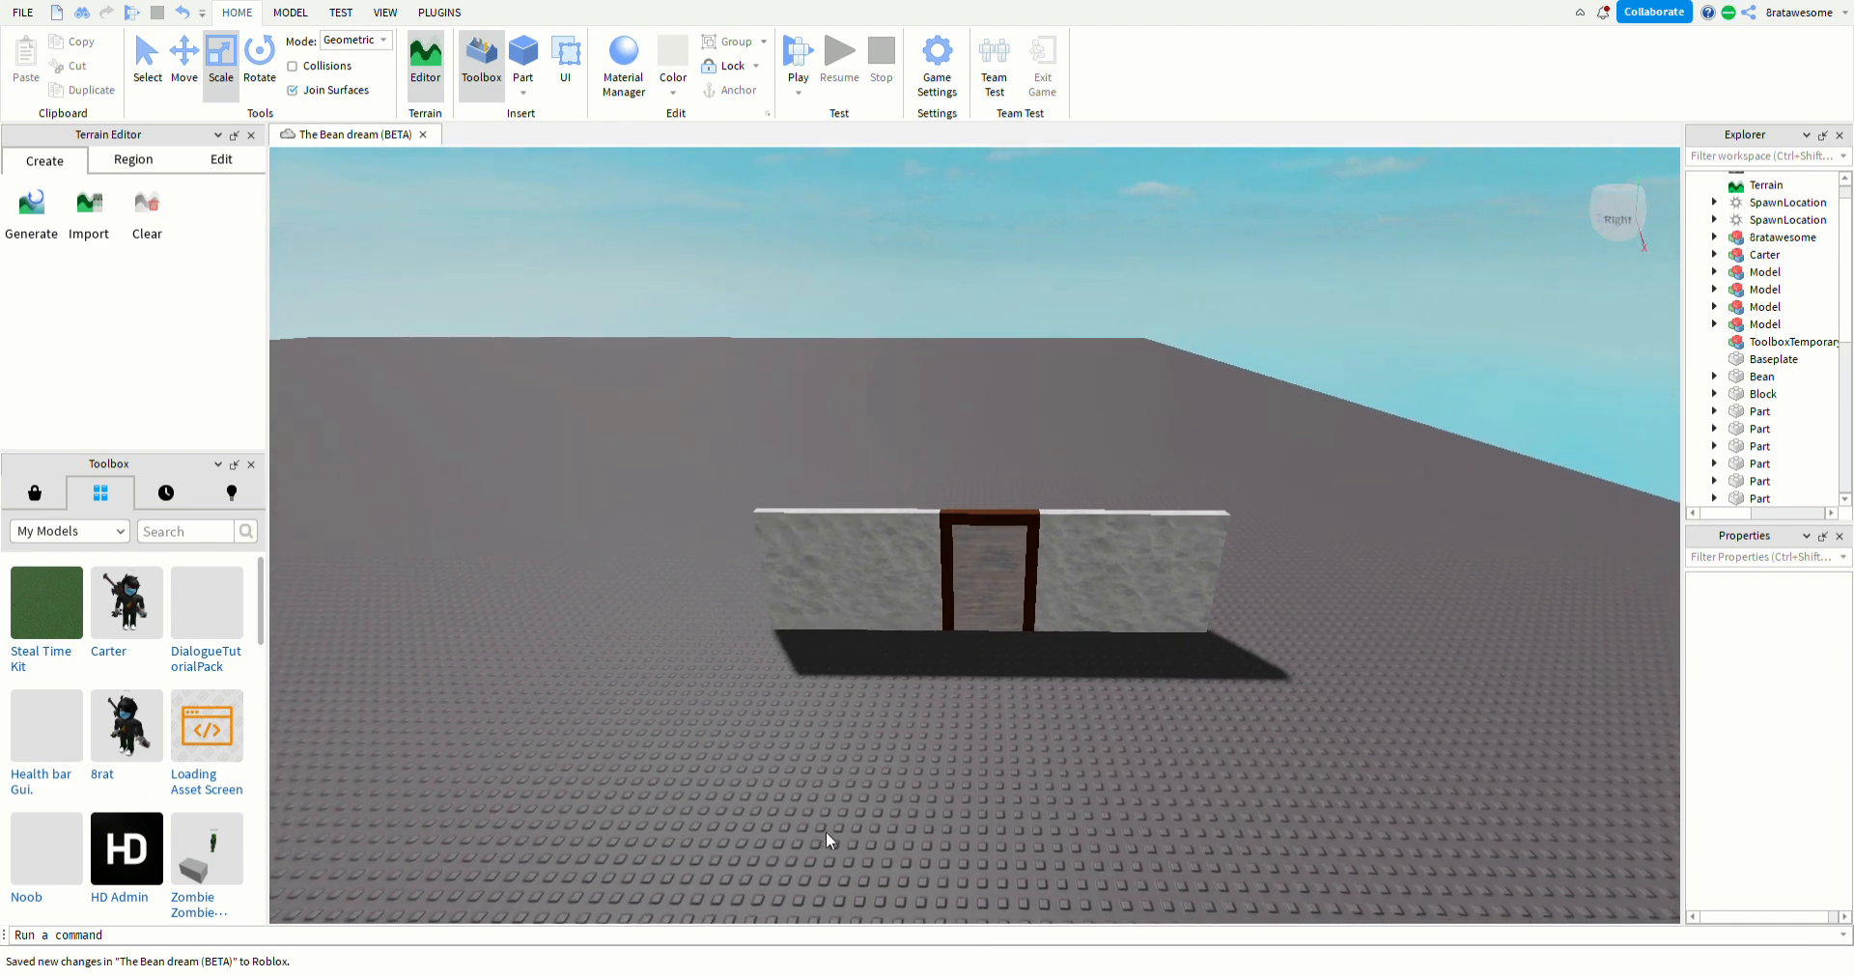
key("d")
key("a")
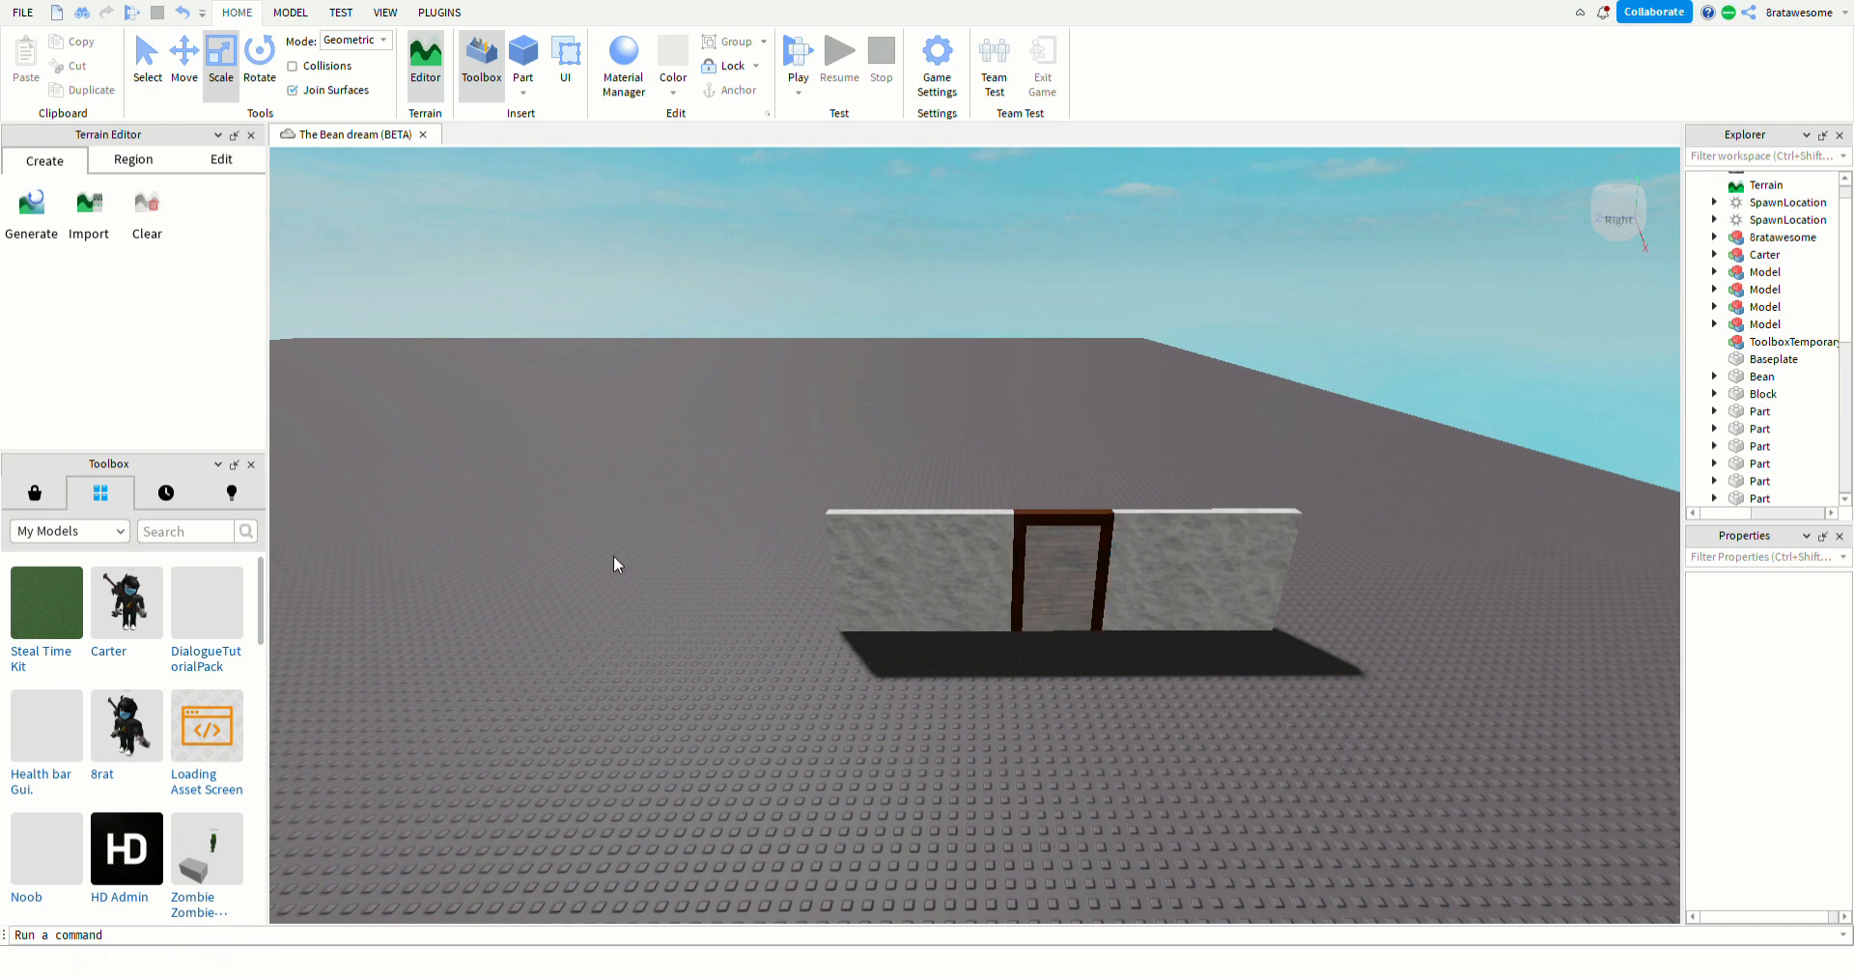
- Duplicate one of the wall panels, place the copy behind the wall, and rotate it perpendicular to the front
left_click(904, 607)
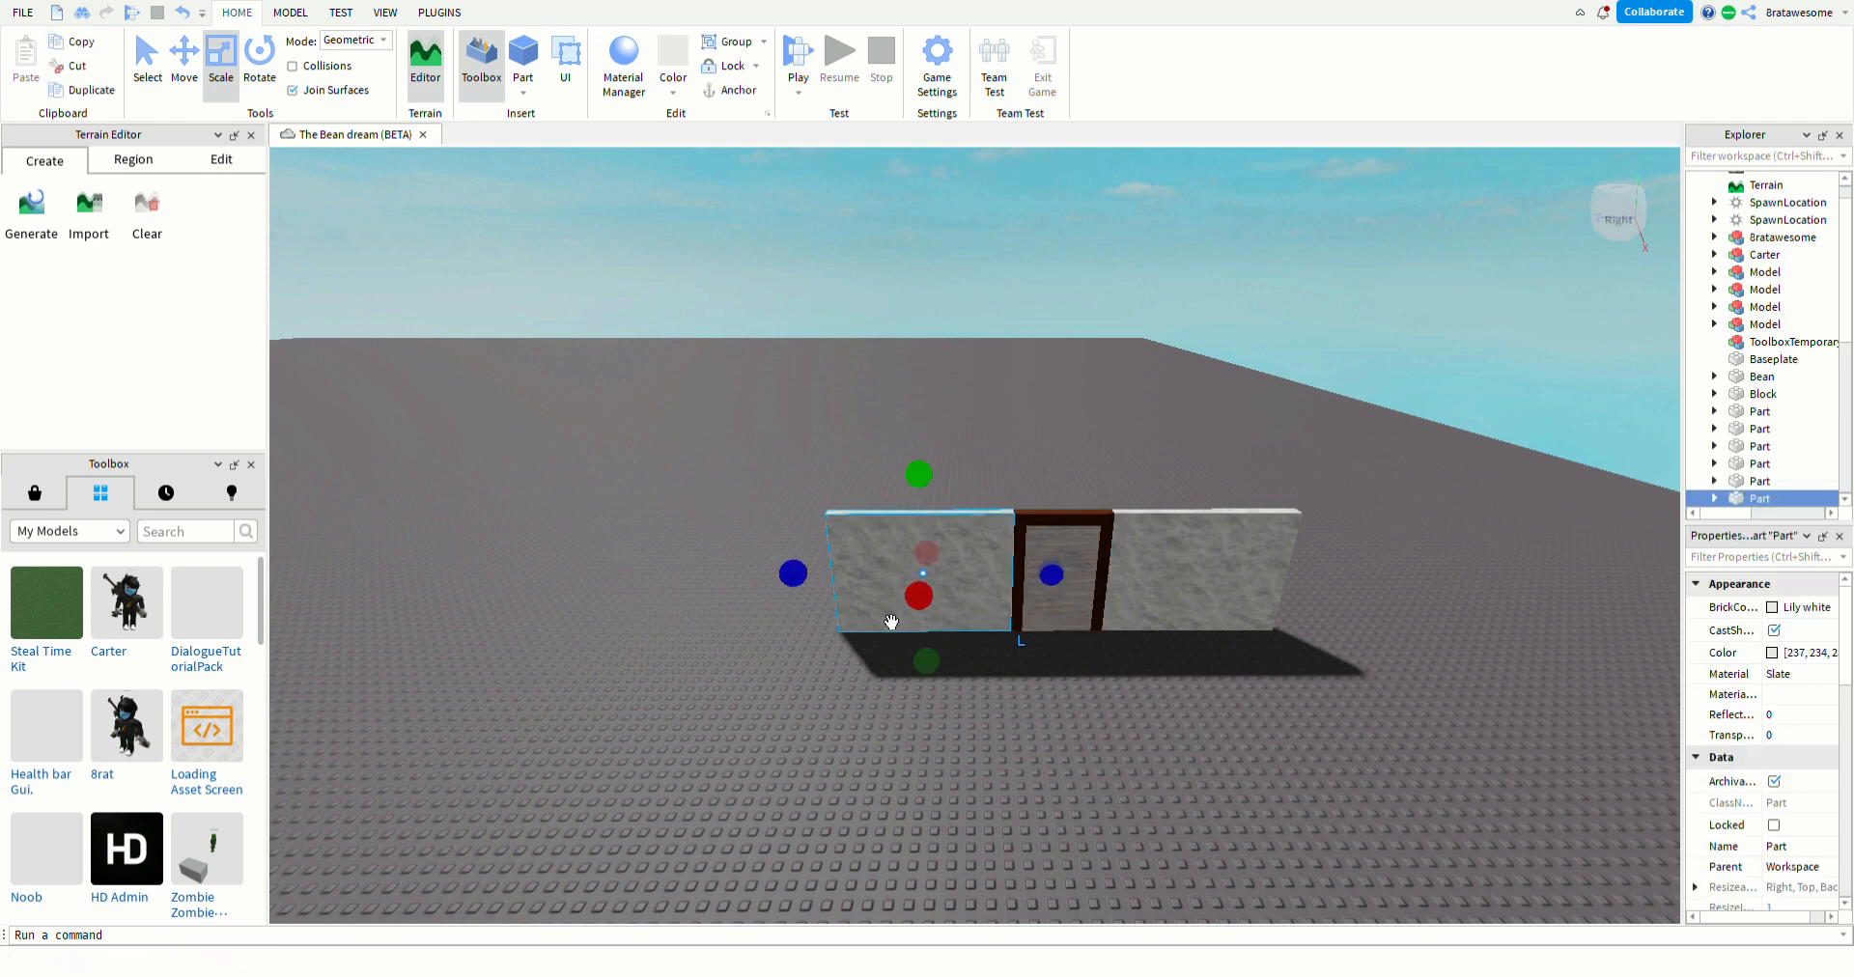
right_click_drag(890, 595, 902, 567)
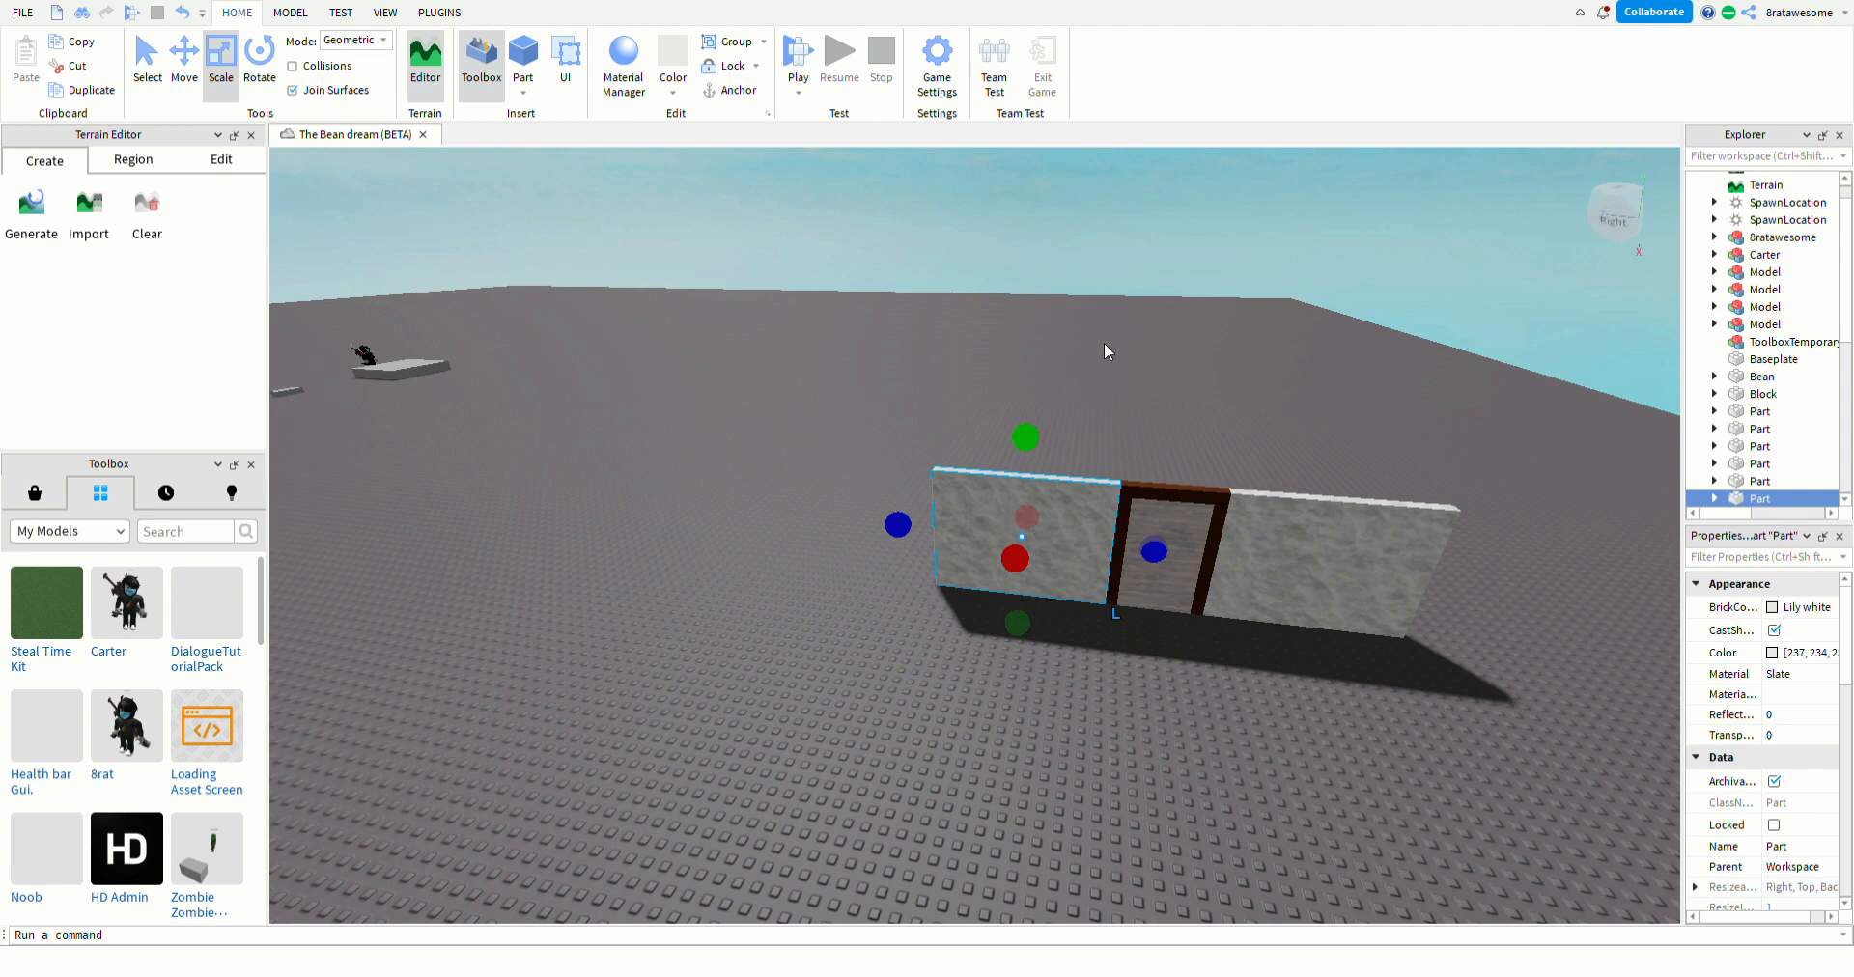
key("ctrl+d")
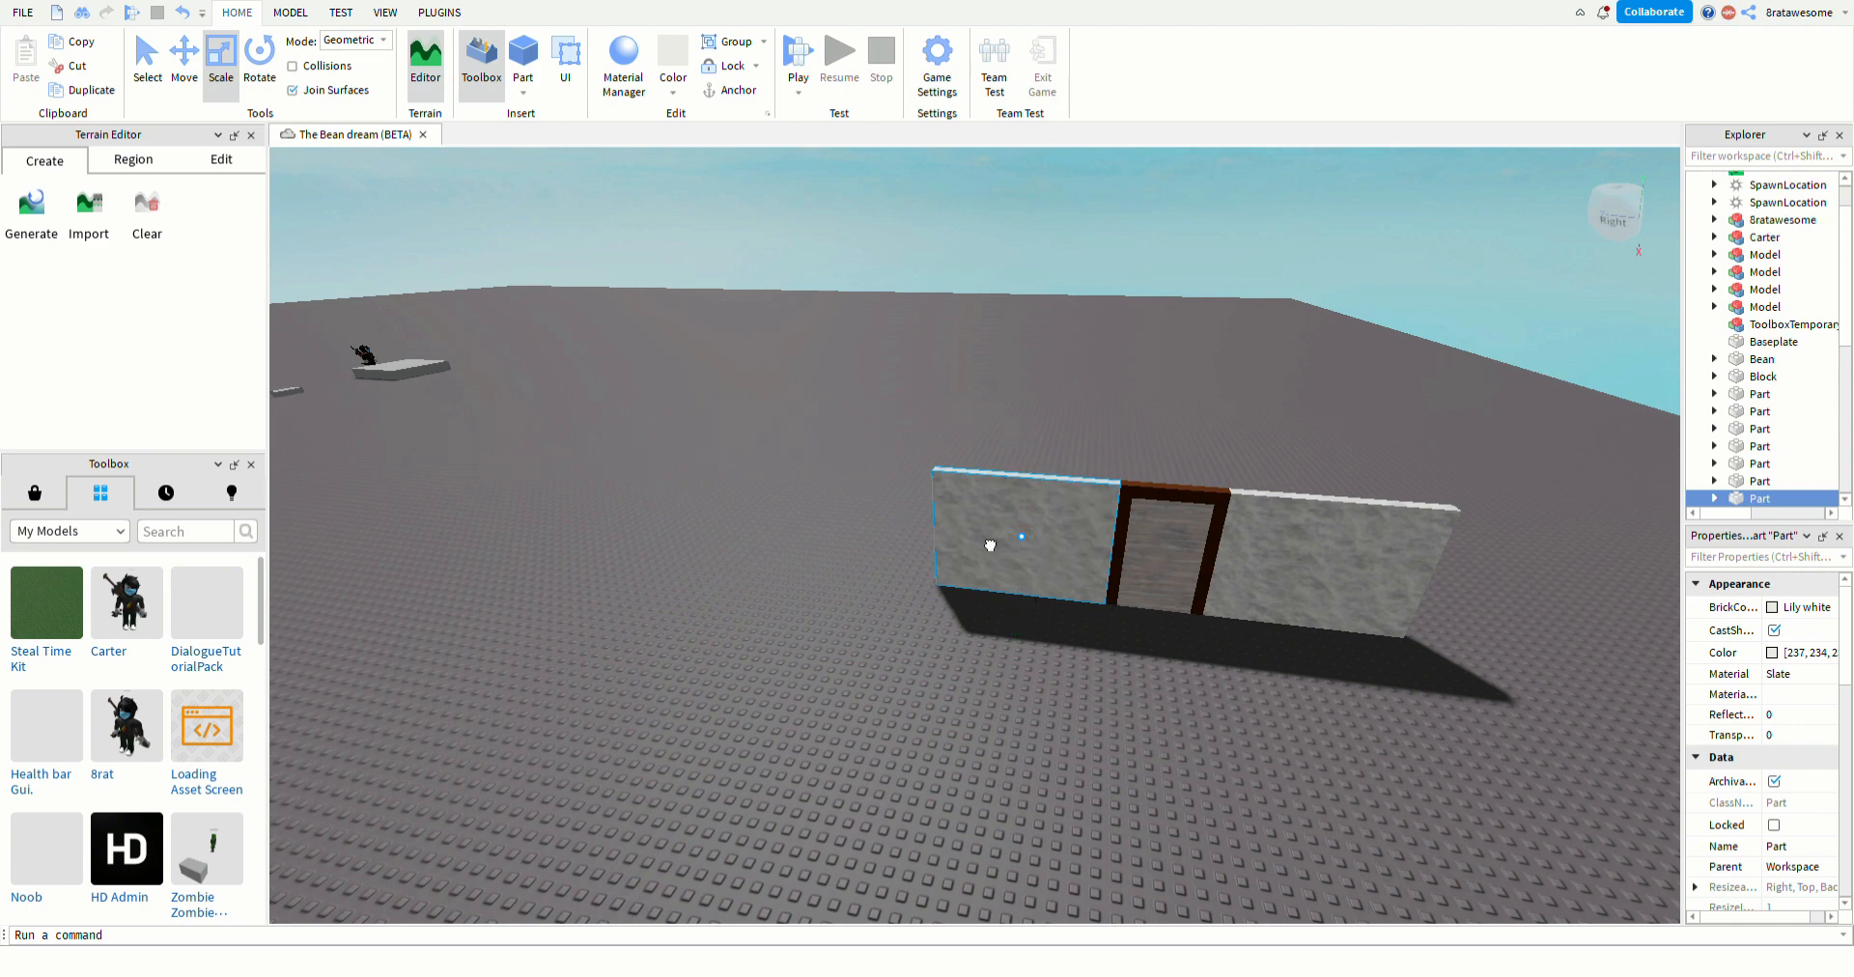
left_click_drag(989, 542, 865, 605)
left_click(258, 60)
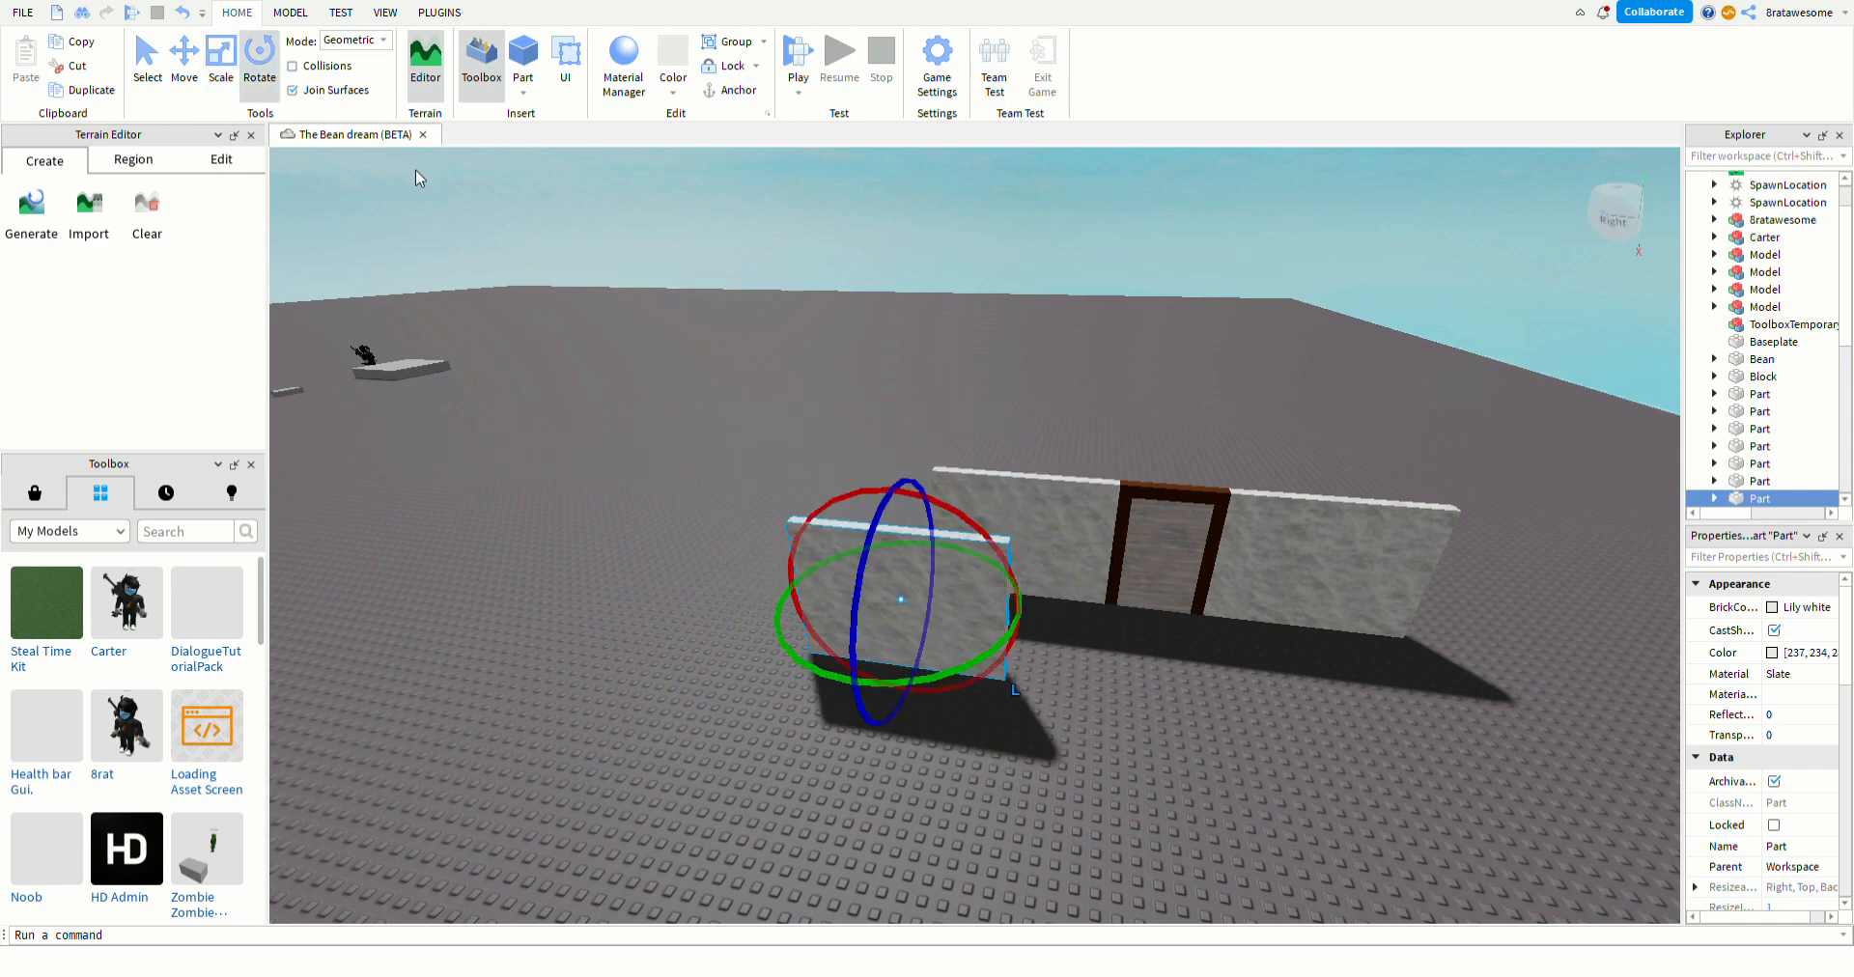
left_click_drag(823, 681, 967, 625)
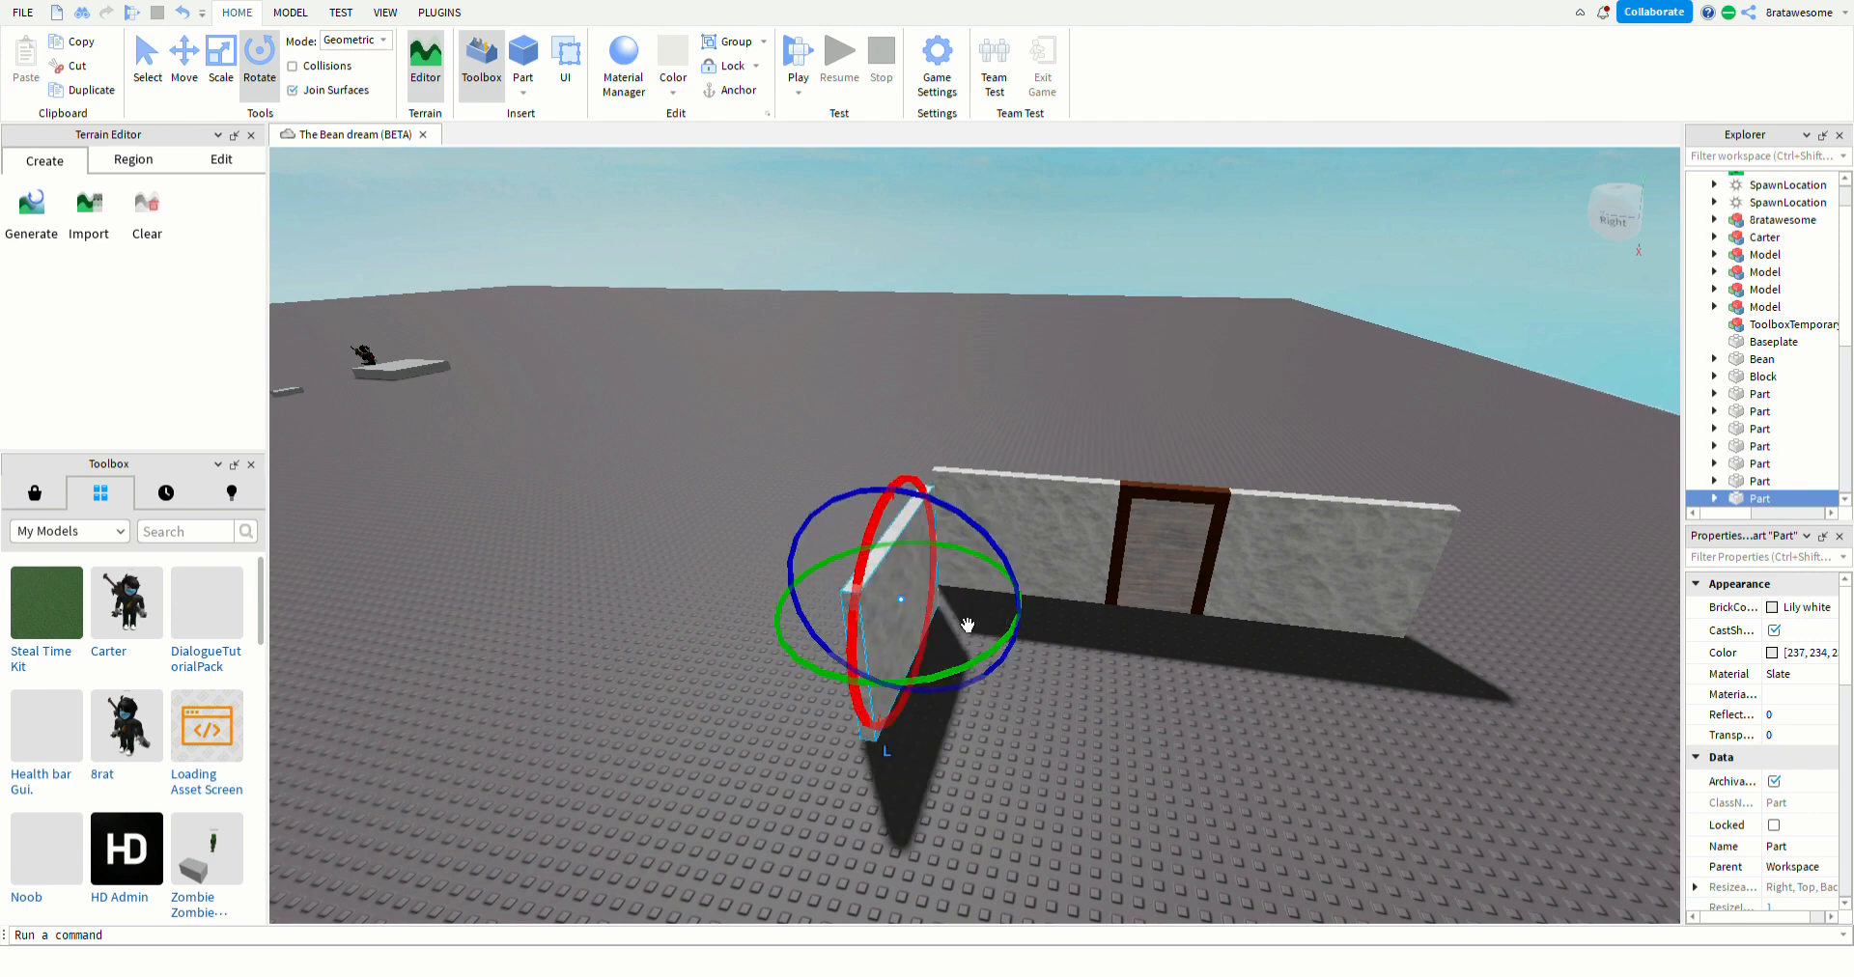
- Move the rotated panel up to the outer end of the front wall so they form a corner
left_click(184, 59)
left_click_drag(980, 558, 944, 631)
left_click(898, 612)
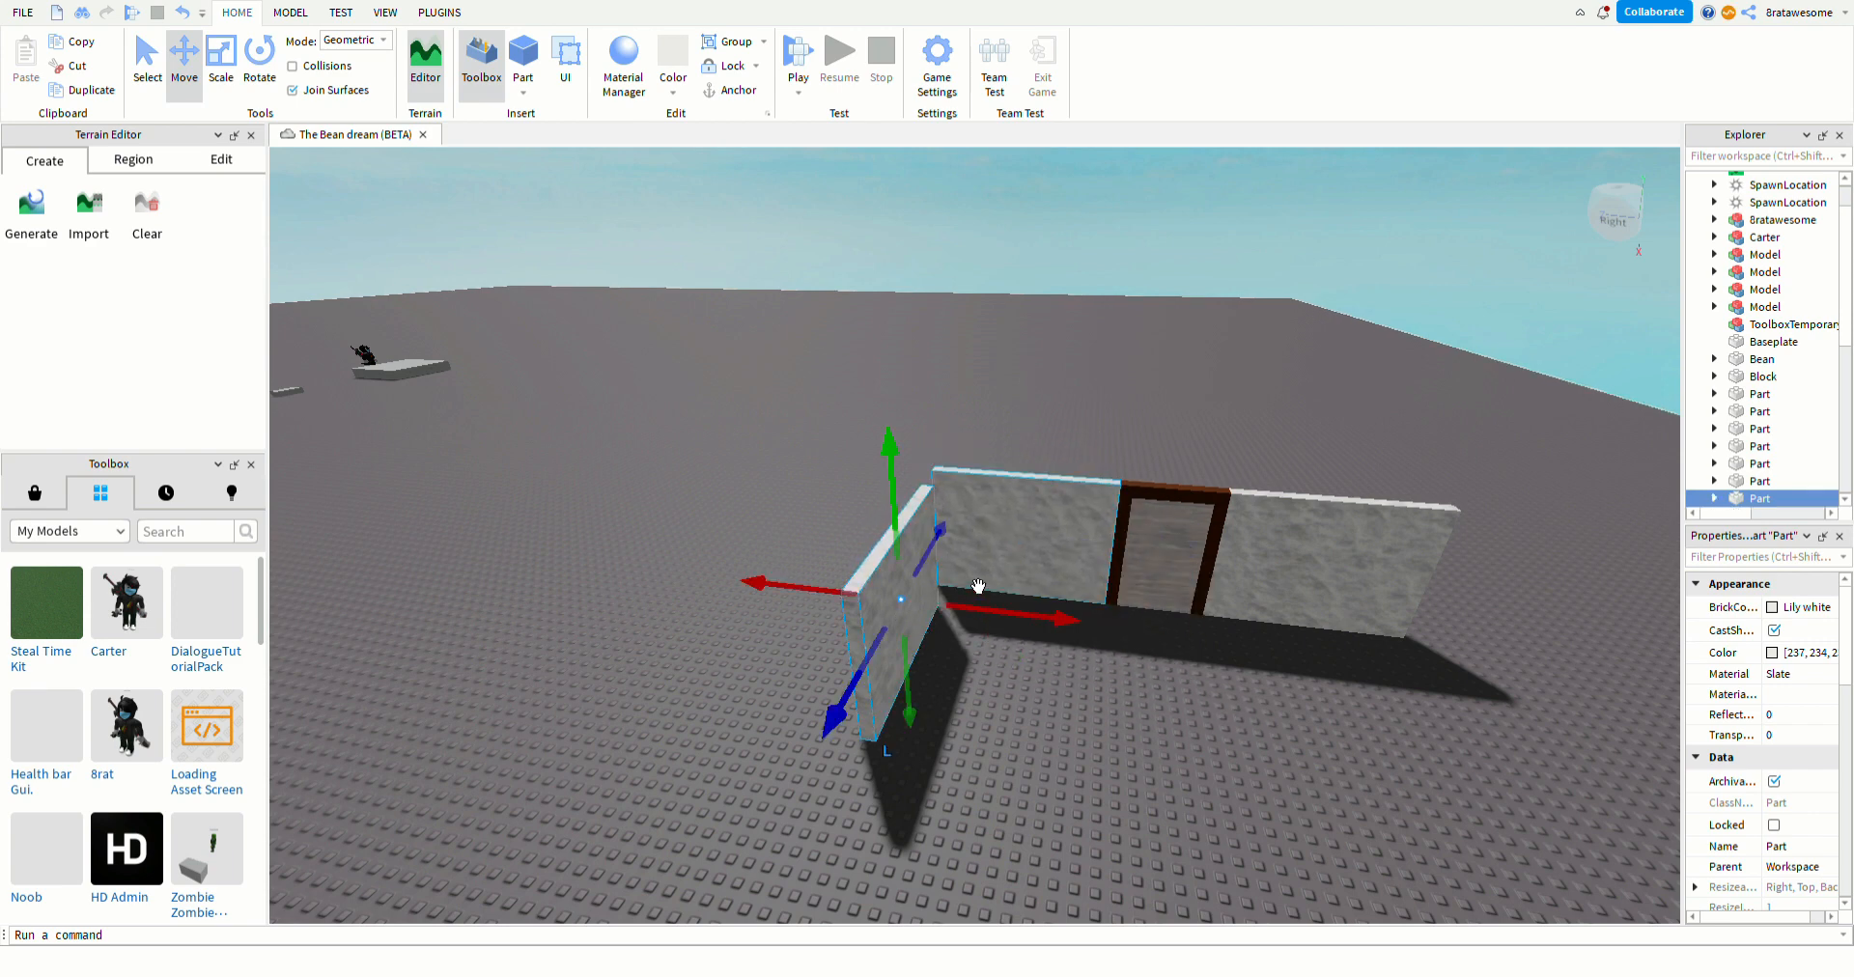
left_click_drag(941, 531, 957, 512)
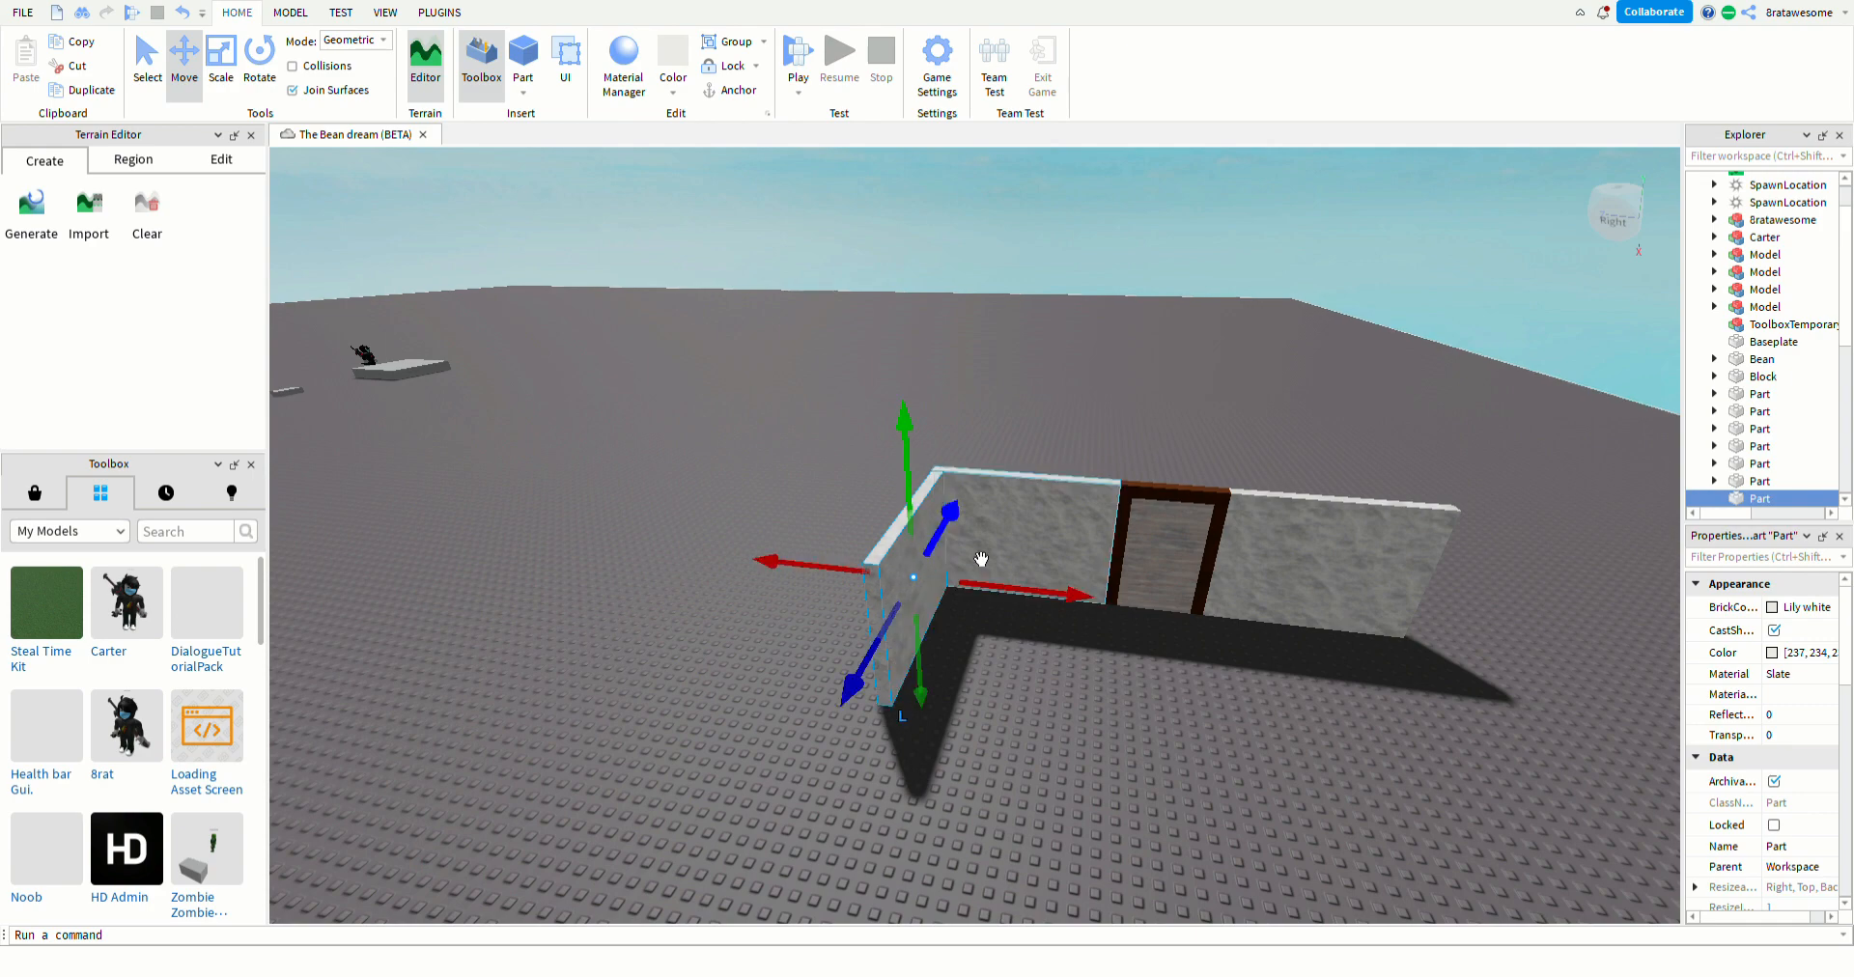
- Scale the side wall outward from the corner to make it a much longer wall
left_click(1009, 733)
key("a")
right_click_drag(1000, 756, 1134, 752)
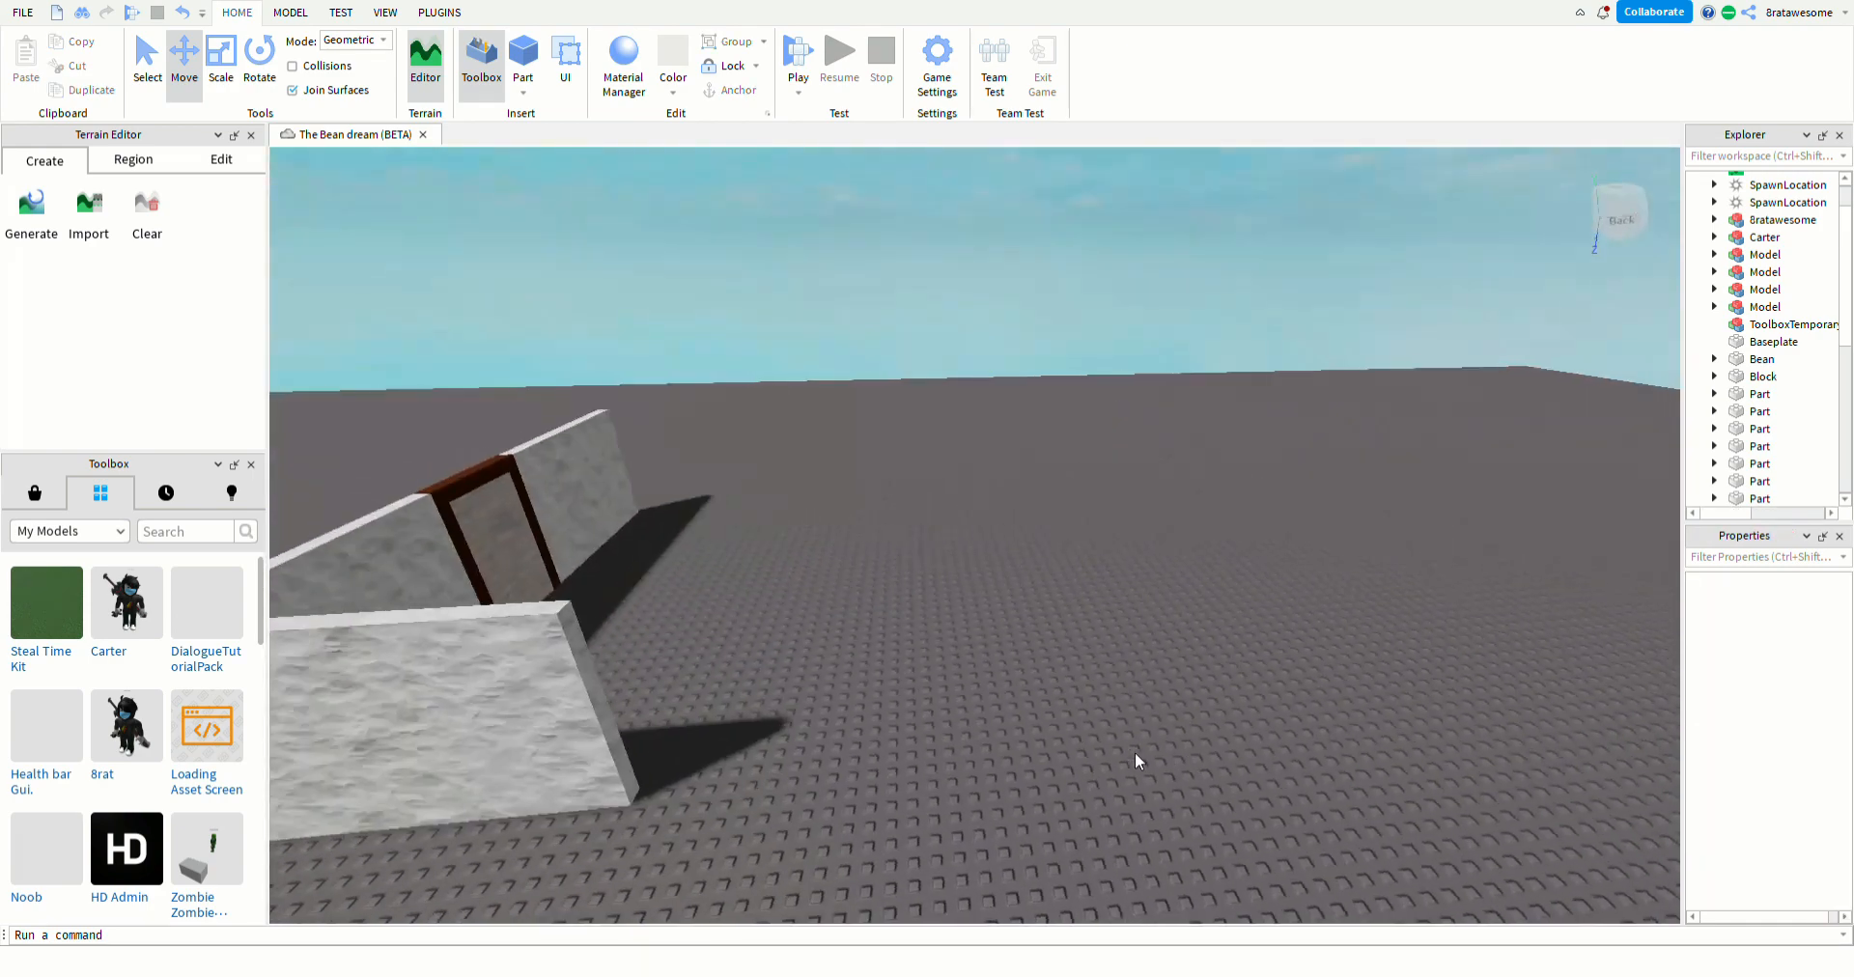
left_click(658, 680)
scroll(764, 714, "down", 2)
left_click(221, 58)
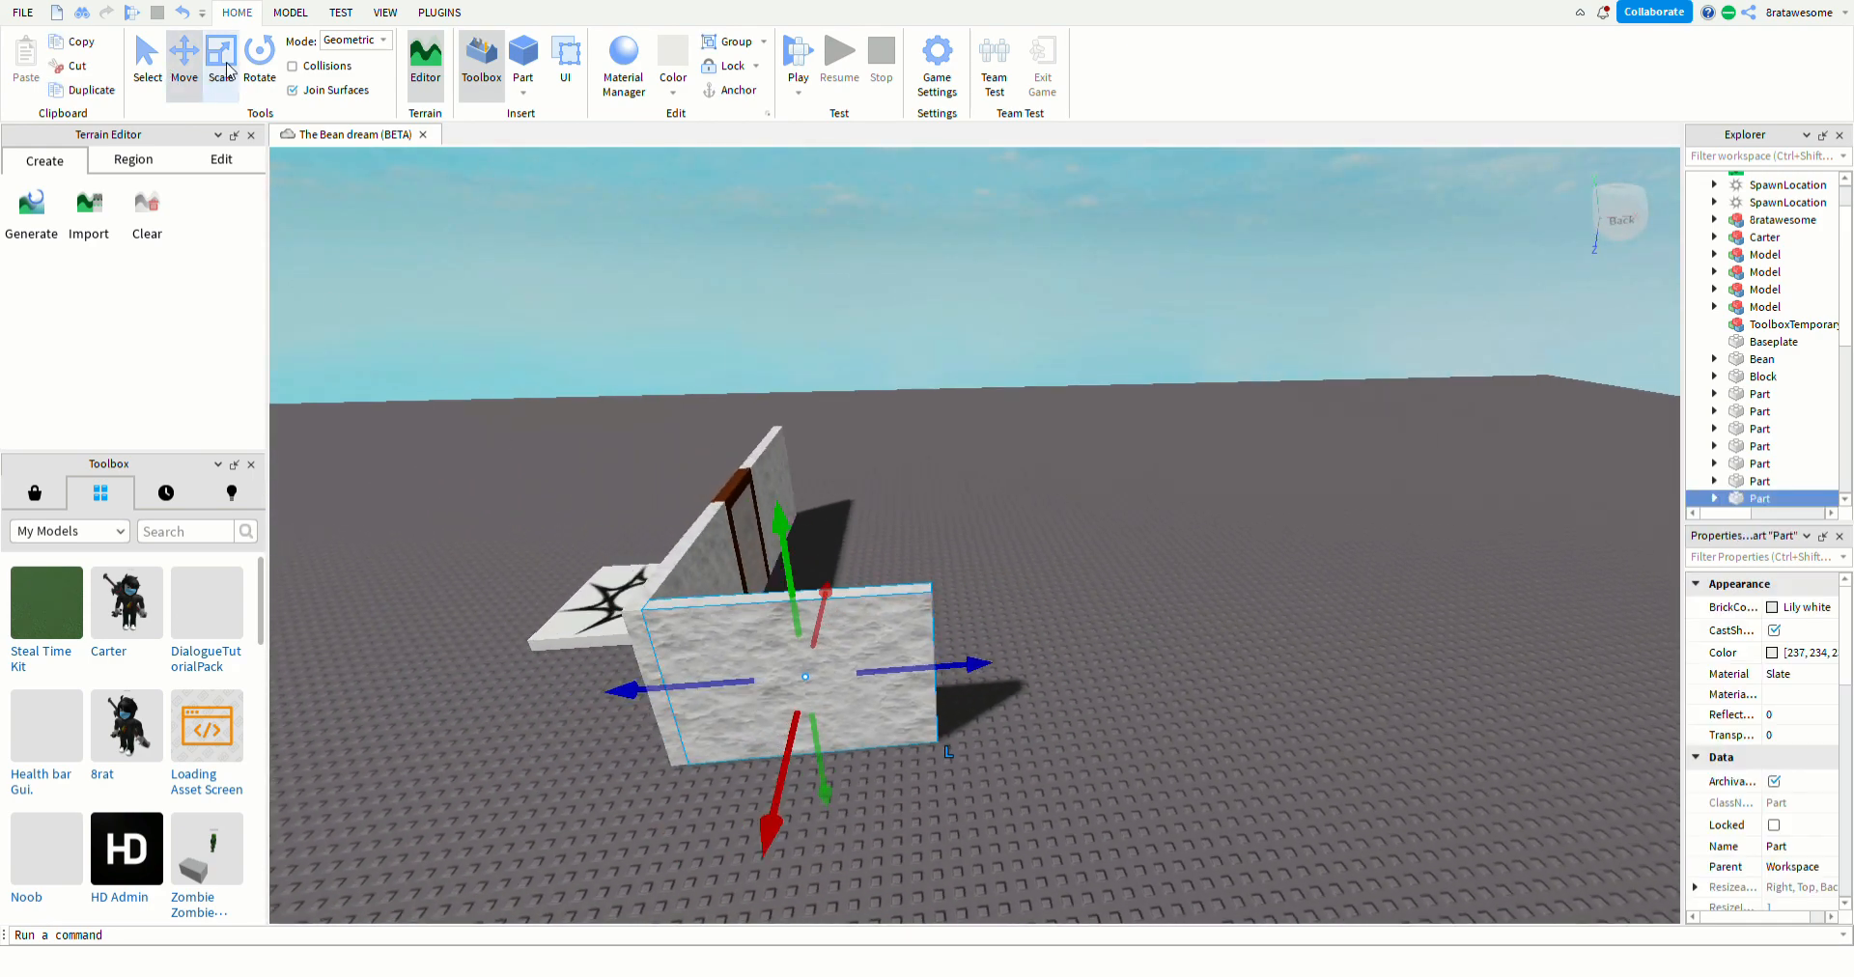
left_click_drag(974, 663, 1371, 638)
- Shorten the side wall by scaling its free end back toward the front wall
key("w")
right_click_drag(1027, 808, 1028, 808)
left_click(1028, 808)
key("s")
key("s")
left_click(841, 685)
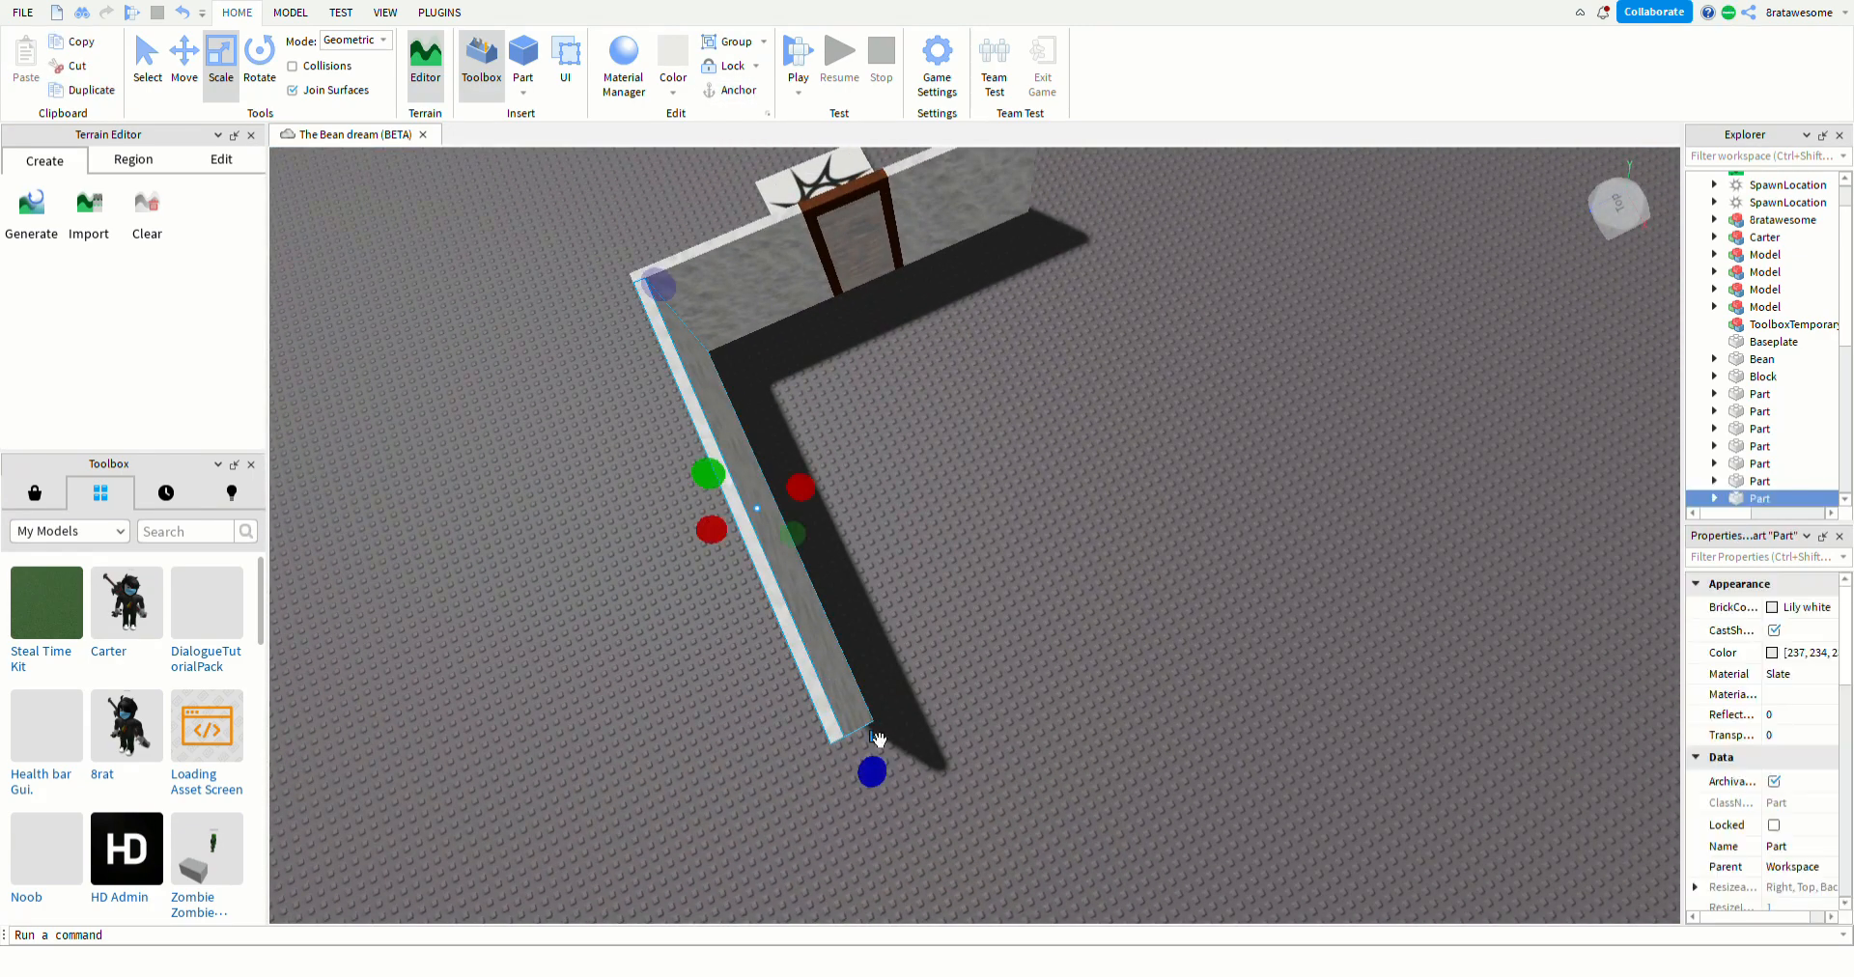
left_click_drag(873, 769, 842, 685)
- Duplicate the side wall and place the copy at the opposite end of the front wall, parallel to the original
key("a")
right_click_drag(995, 668, 995, 668)
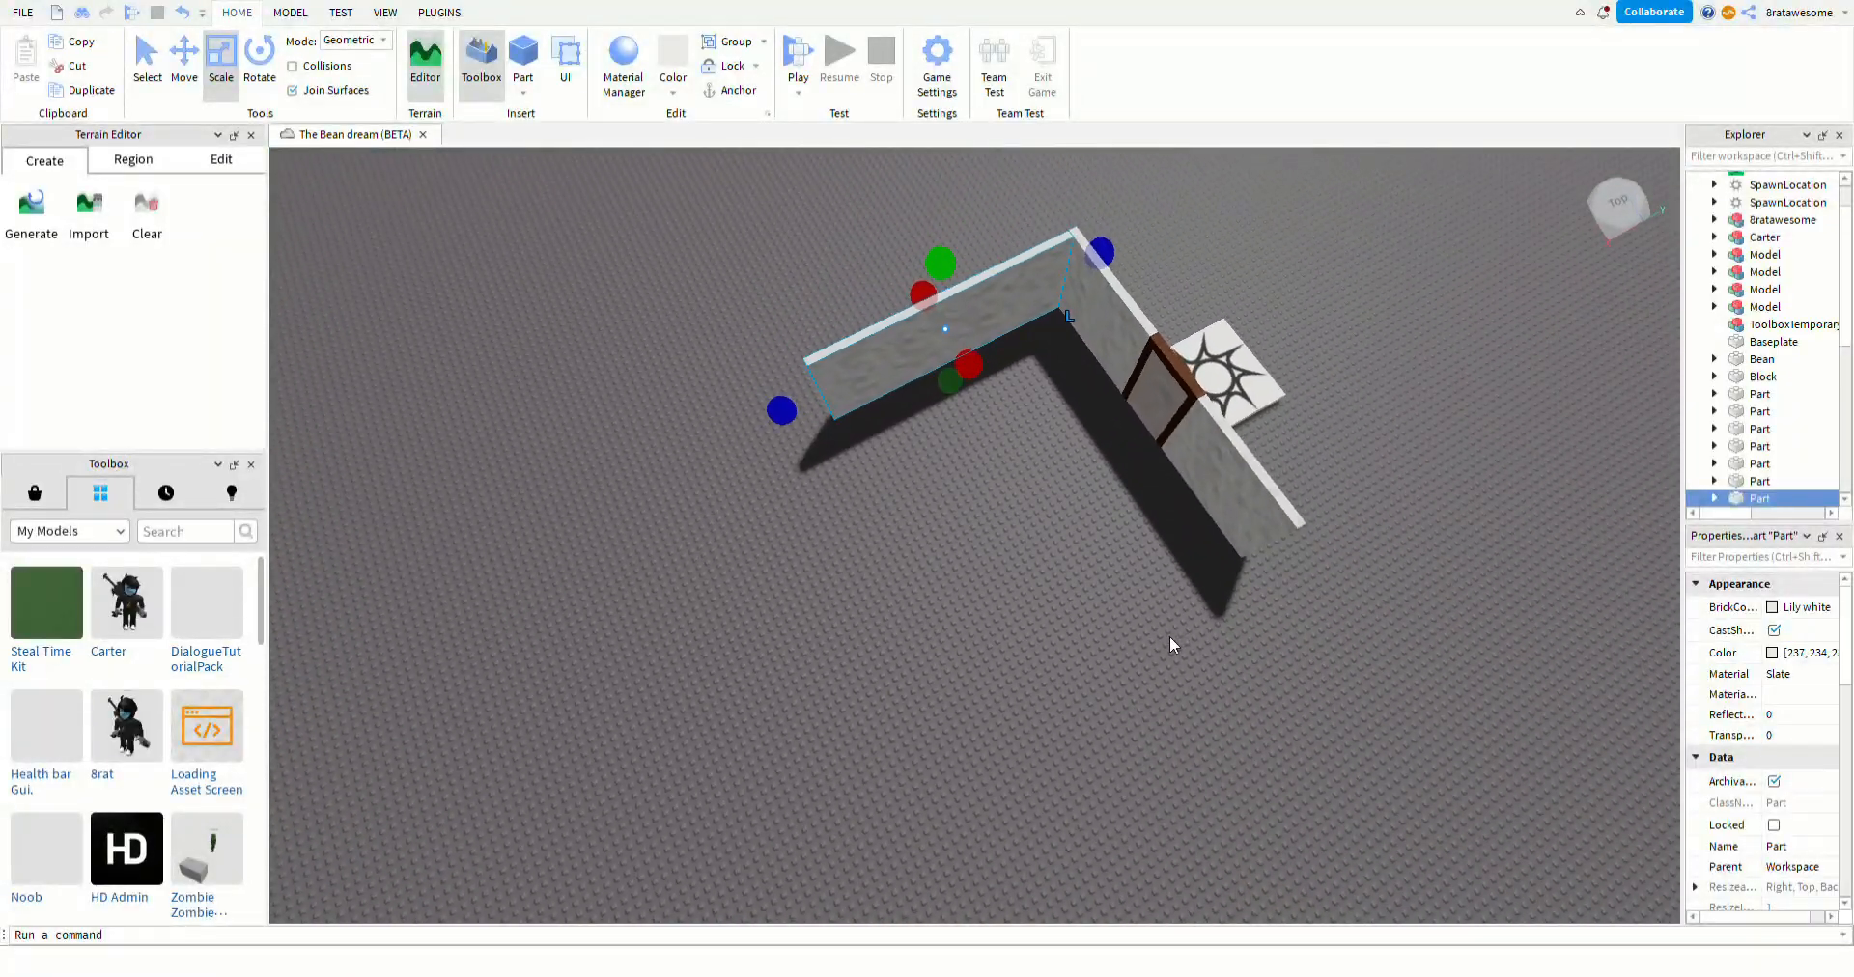
key("d")
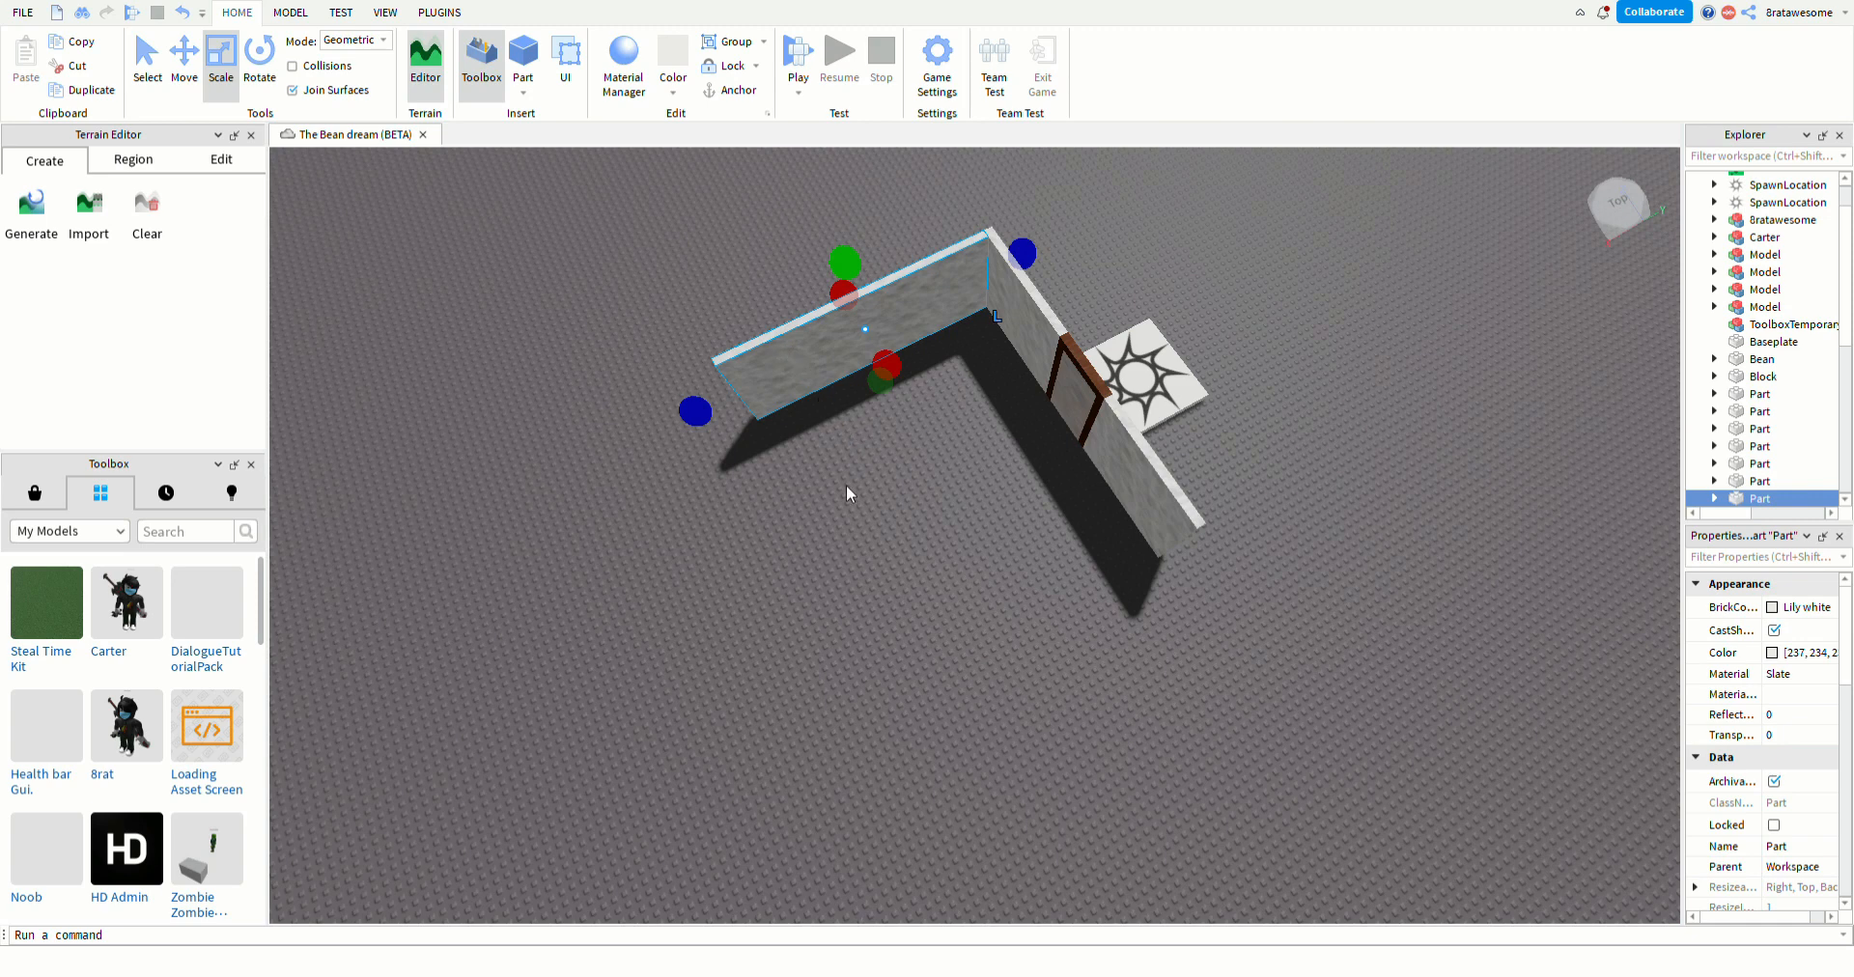
key("ctrl+d")
left_click_drag(830, 353, 944, 667)
key("d")
left_click(948, 733)
scroll(949, 733, "up", 5)
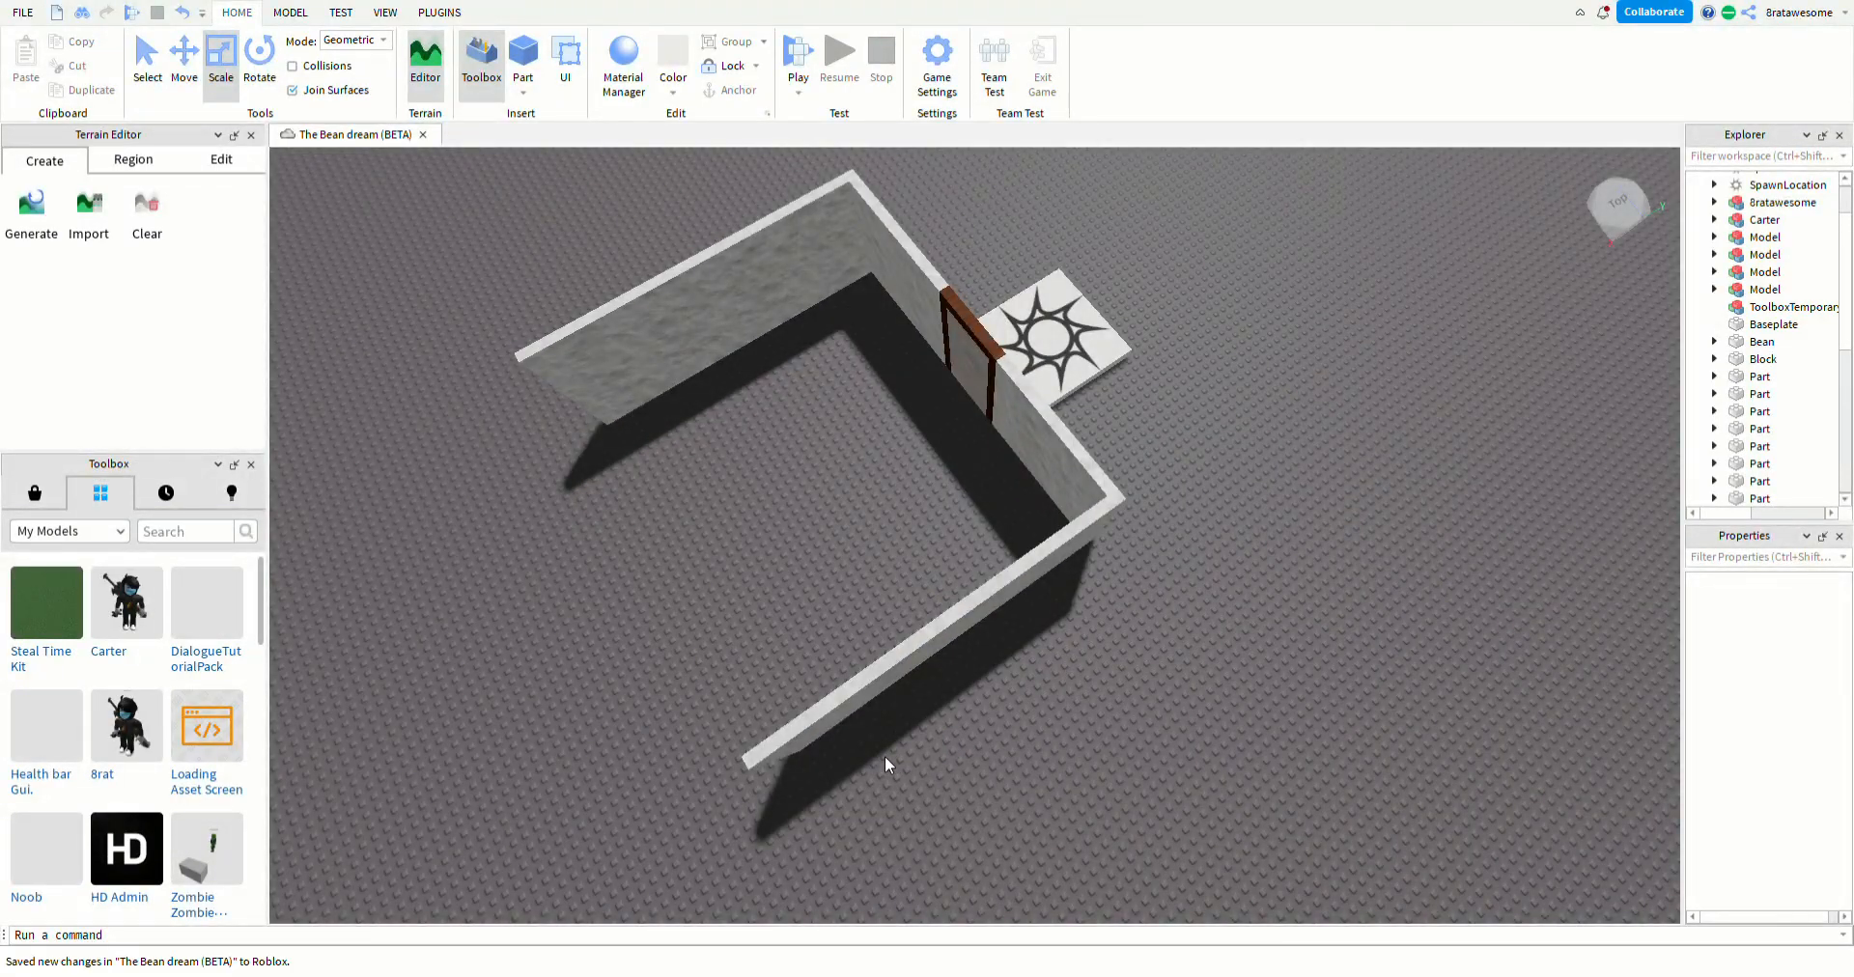
scroll(908, 743, "down", 3)
- Try to form a back wall by duplicating the second side wall, rotating the copy, and placing it at that wall's rear end
left_click(1027, 657)
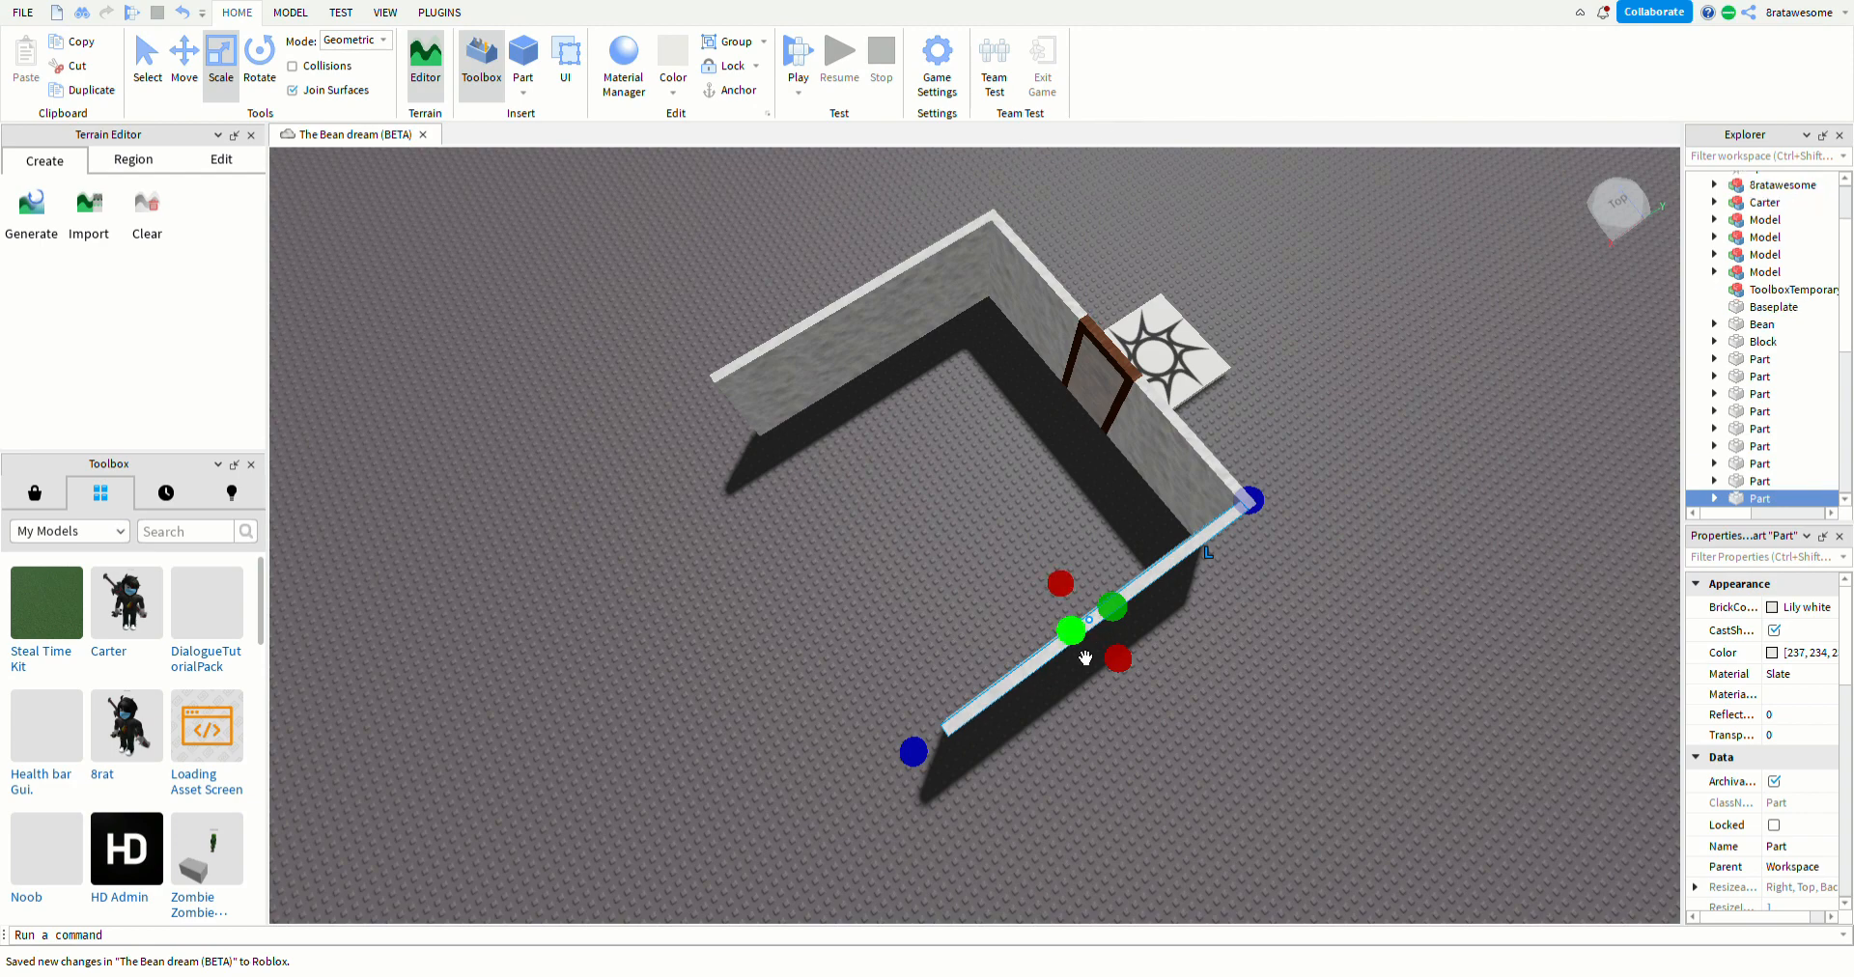
scroll(882, 770, "down", 3)
left_click_drag(1034, 662, 1083, 832)
key("r")
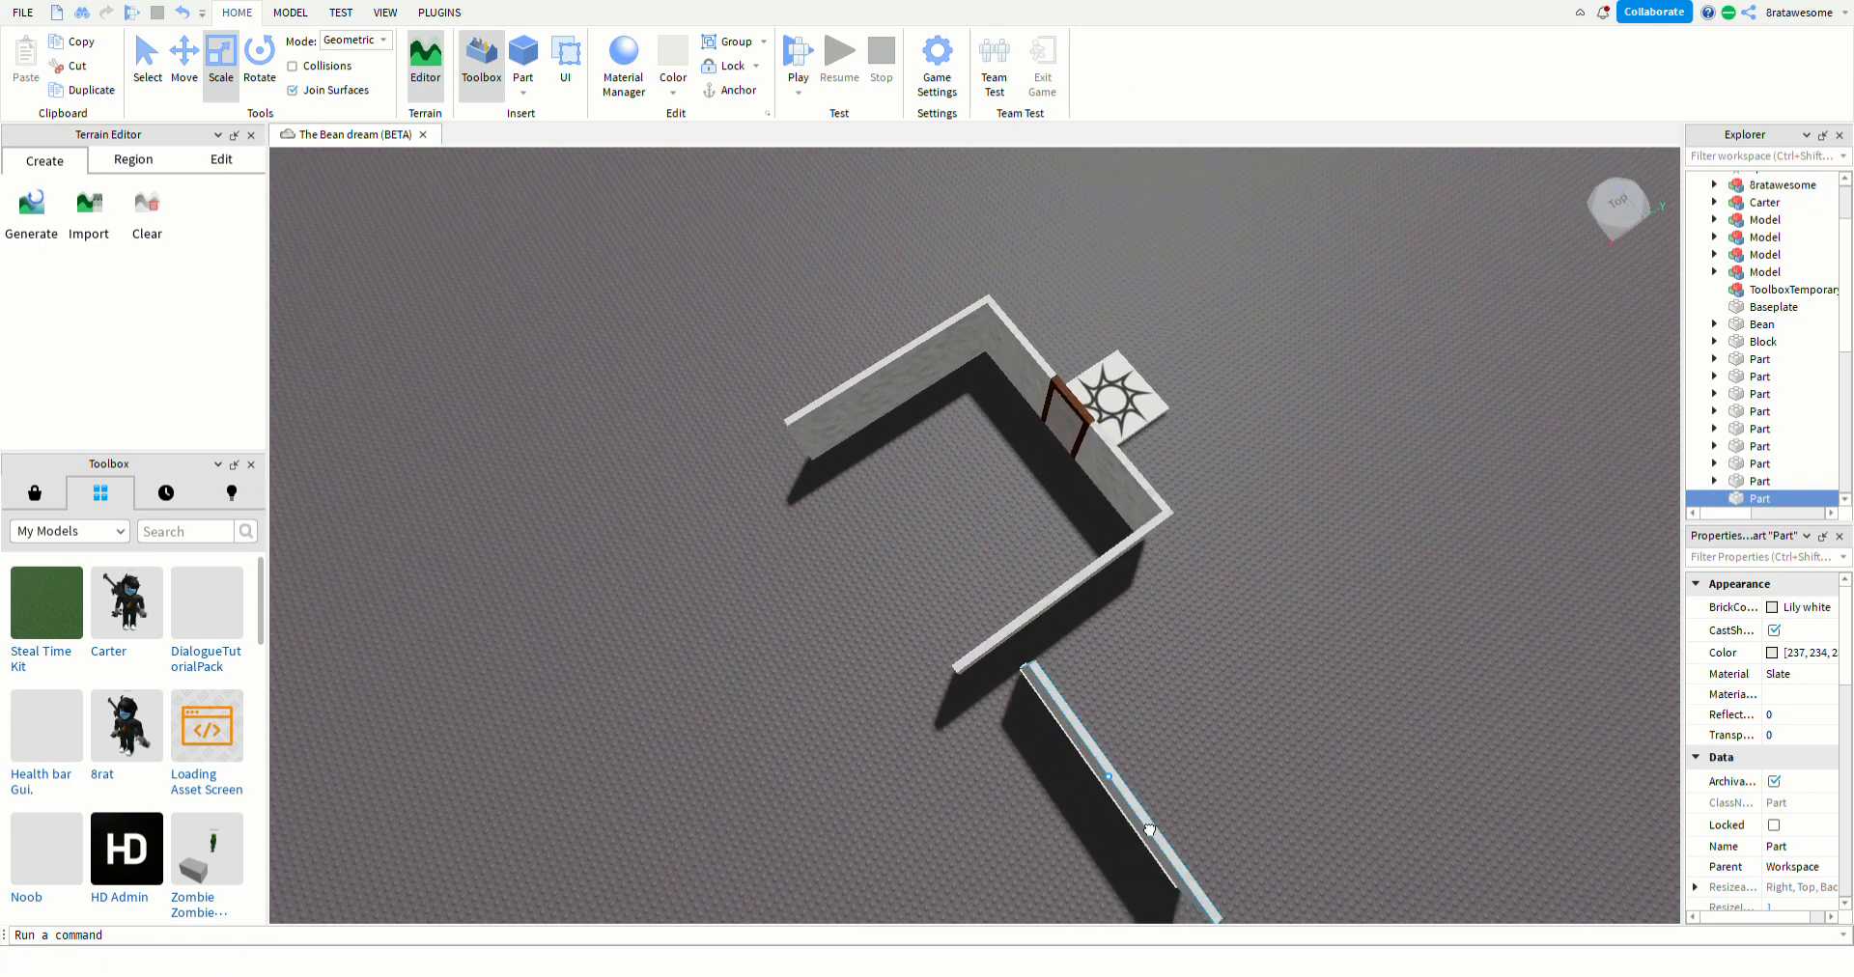
right_click_drag(1265, 746, 1267, 746)
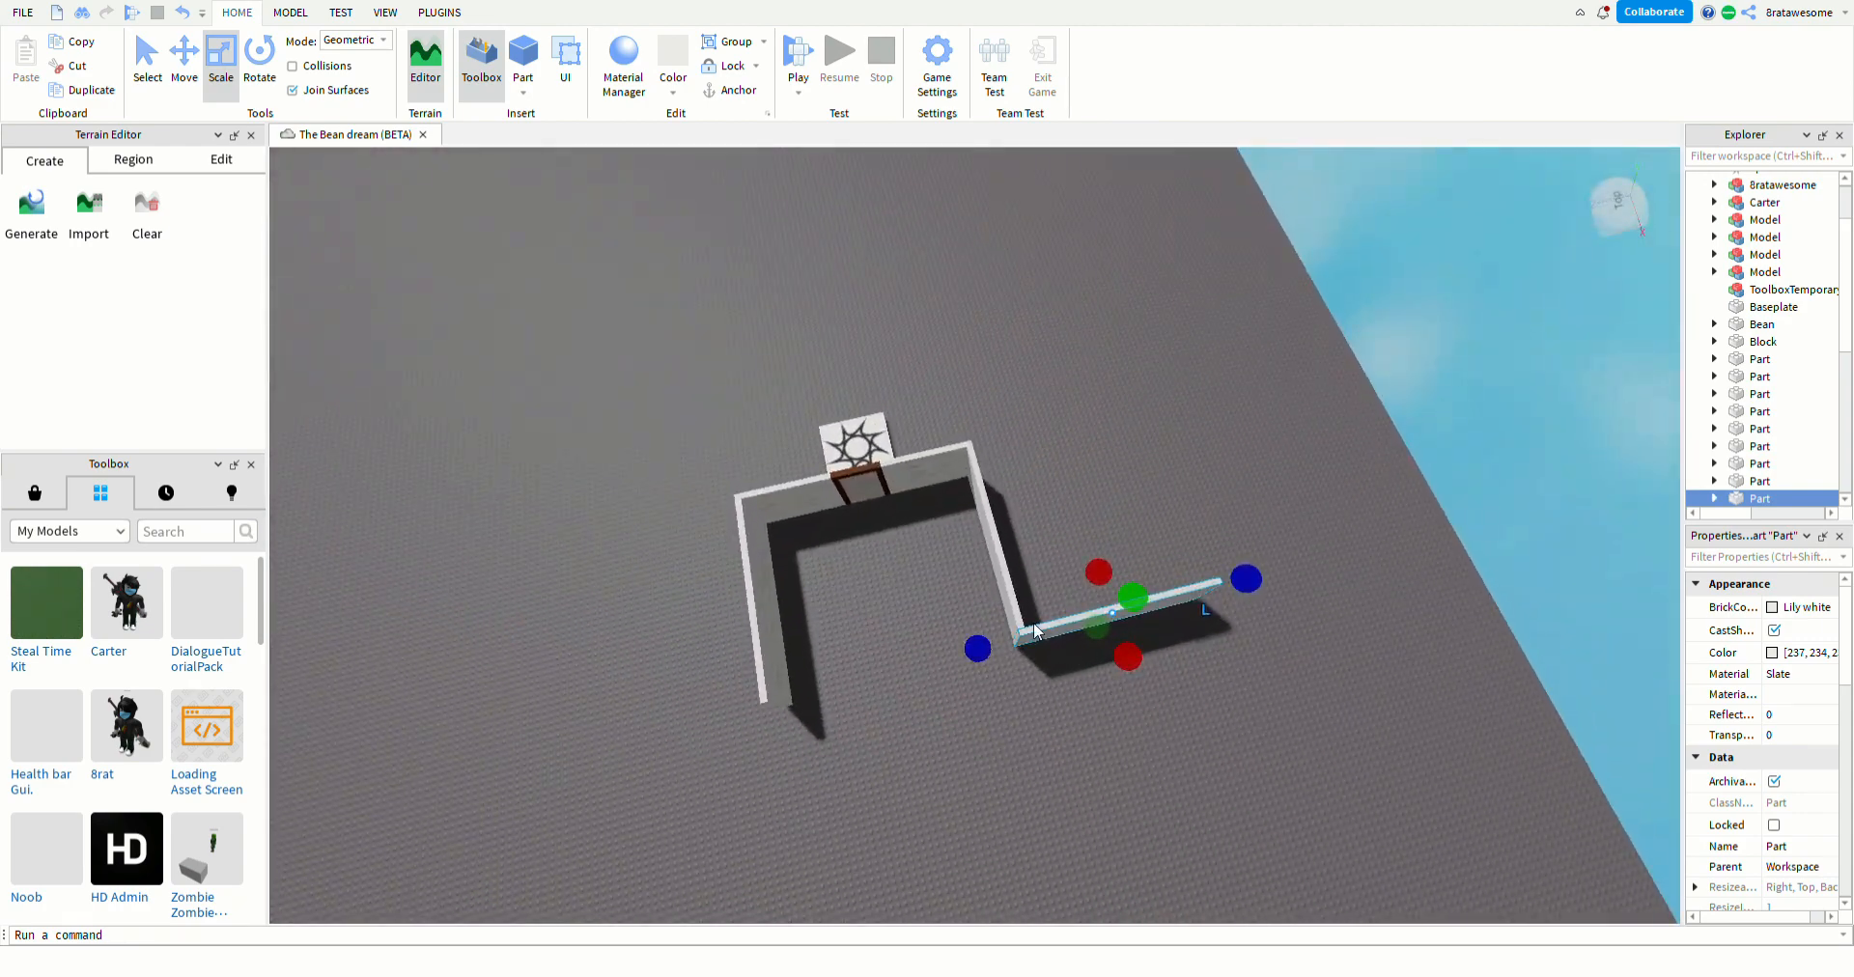
left_click_drag(1035, 630, 1043, 662)
key("w")
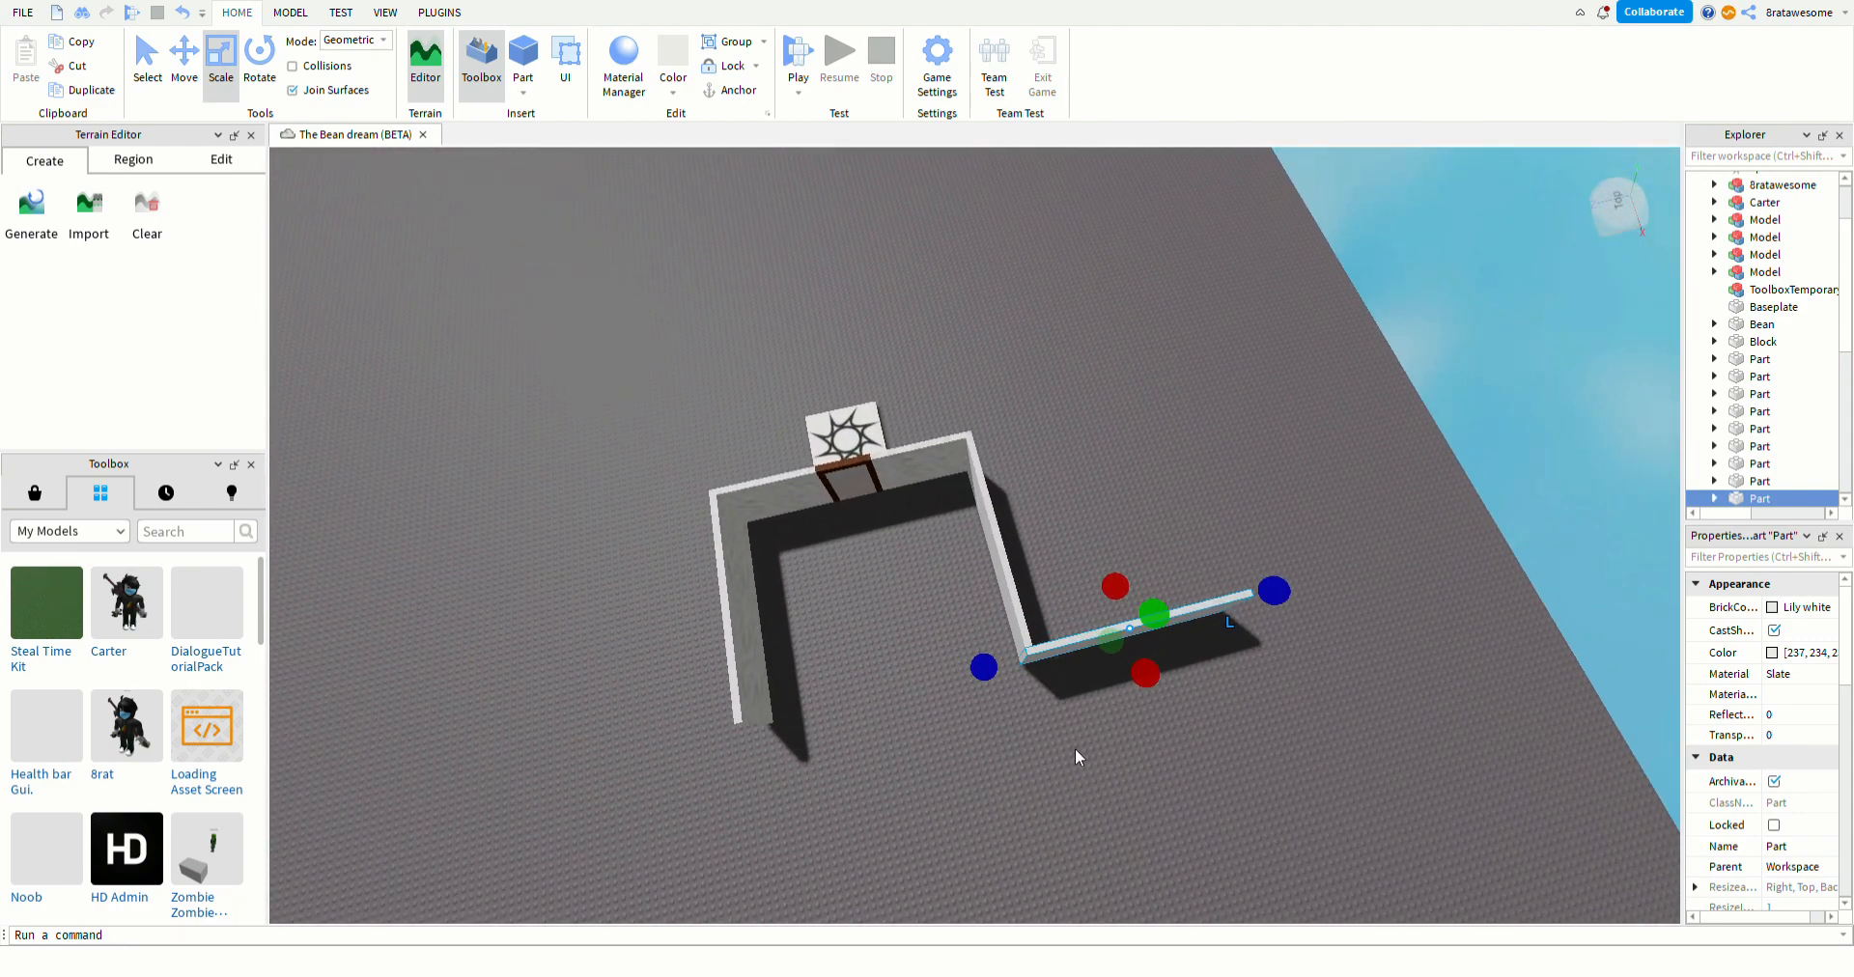
- Inspect the rotated copy's fit at the rear corner and delete that copy
right_click_drag(1080, 750, 1081, 750)
left_click_drag(911, 491, 913, 502)
left_click(904, 581)
right_click_drag(877, 612, 877, 612)
left_click_drag(1132, 473, 1097, 498)
right_click_drag(1022, 771, 1022, 771)
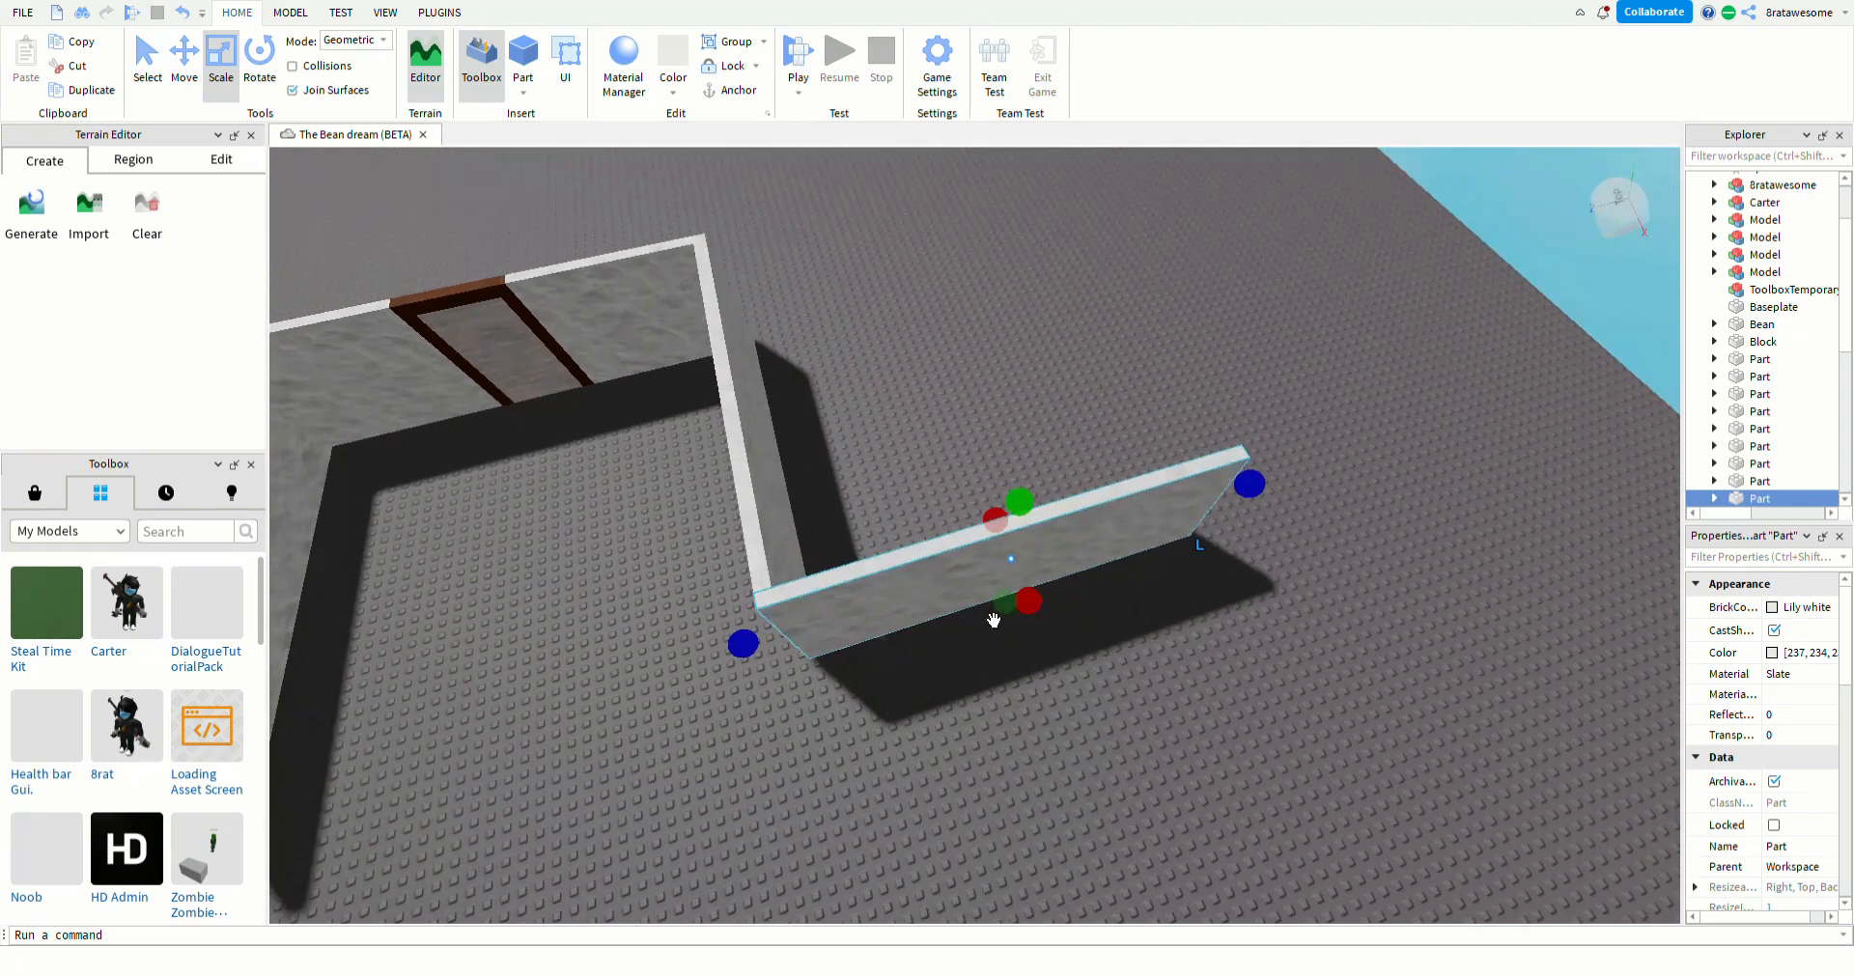
key("Delete")
- Duplicate the first side wall, rotate the copy perpendicular, and attach it to that wall's rear end as the back wall
key("s")
key("a")
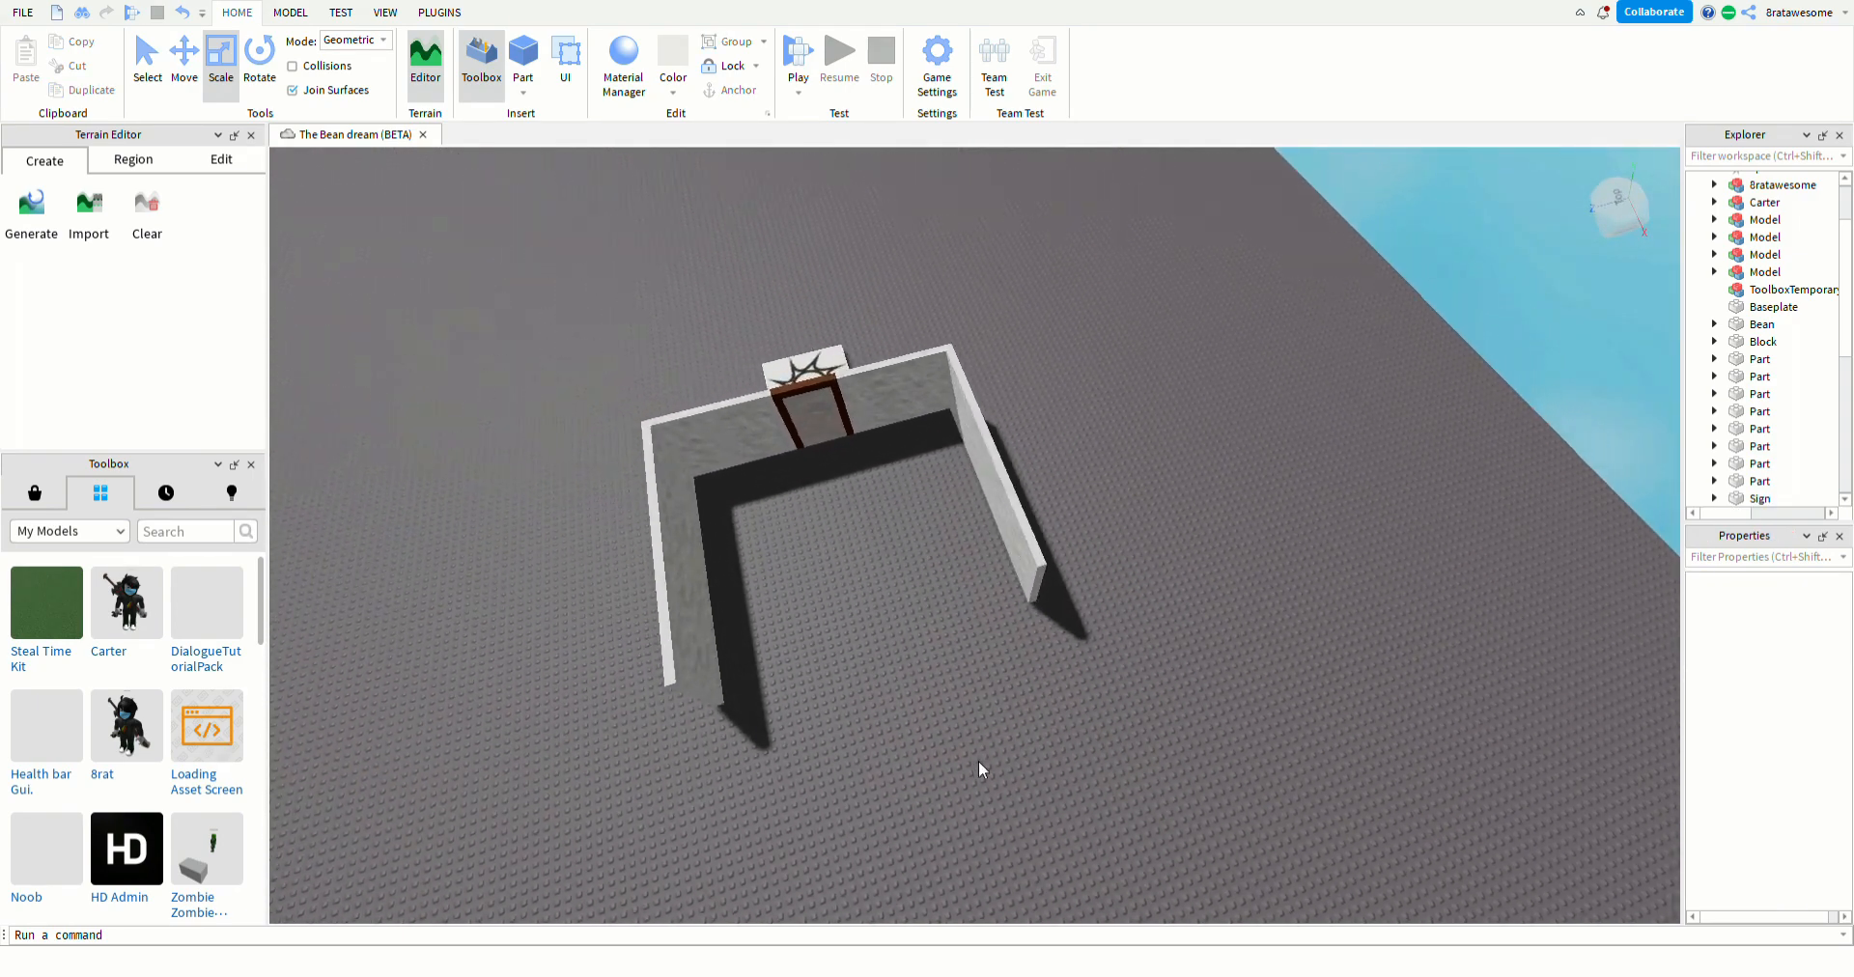
key("w")
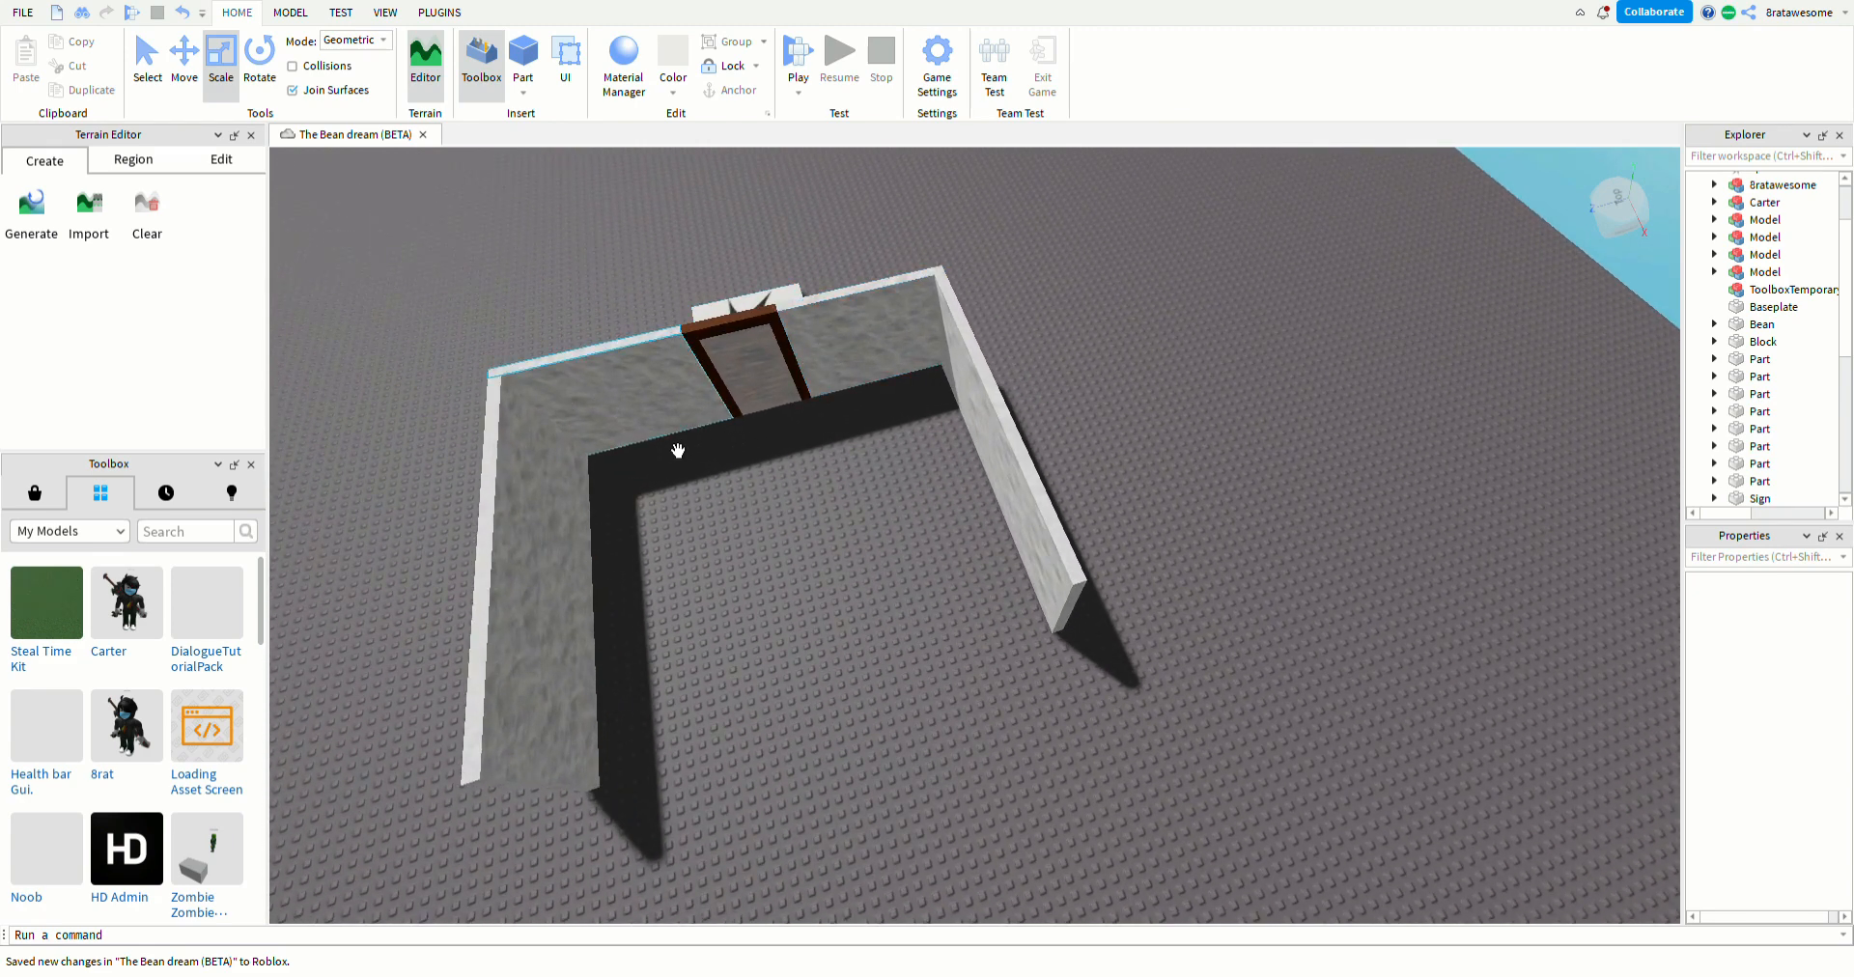
left_click(525, 577)
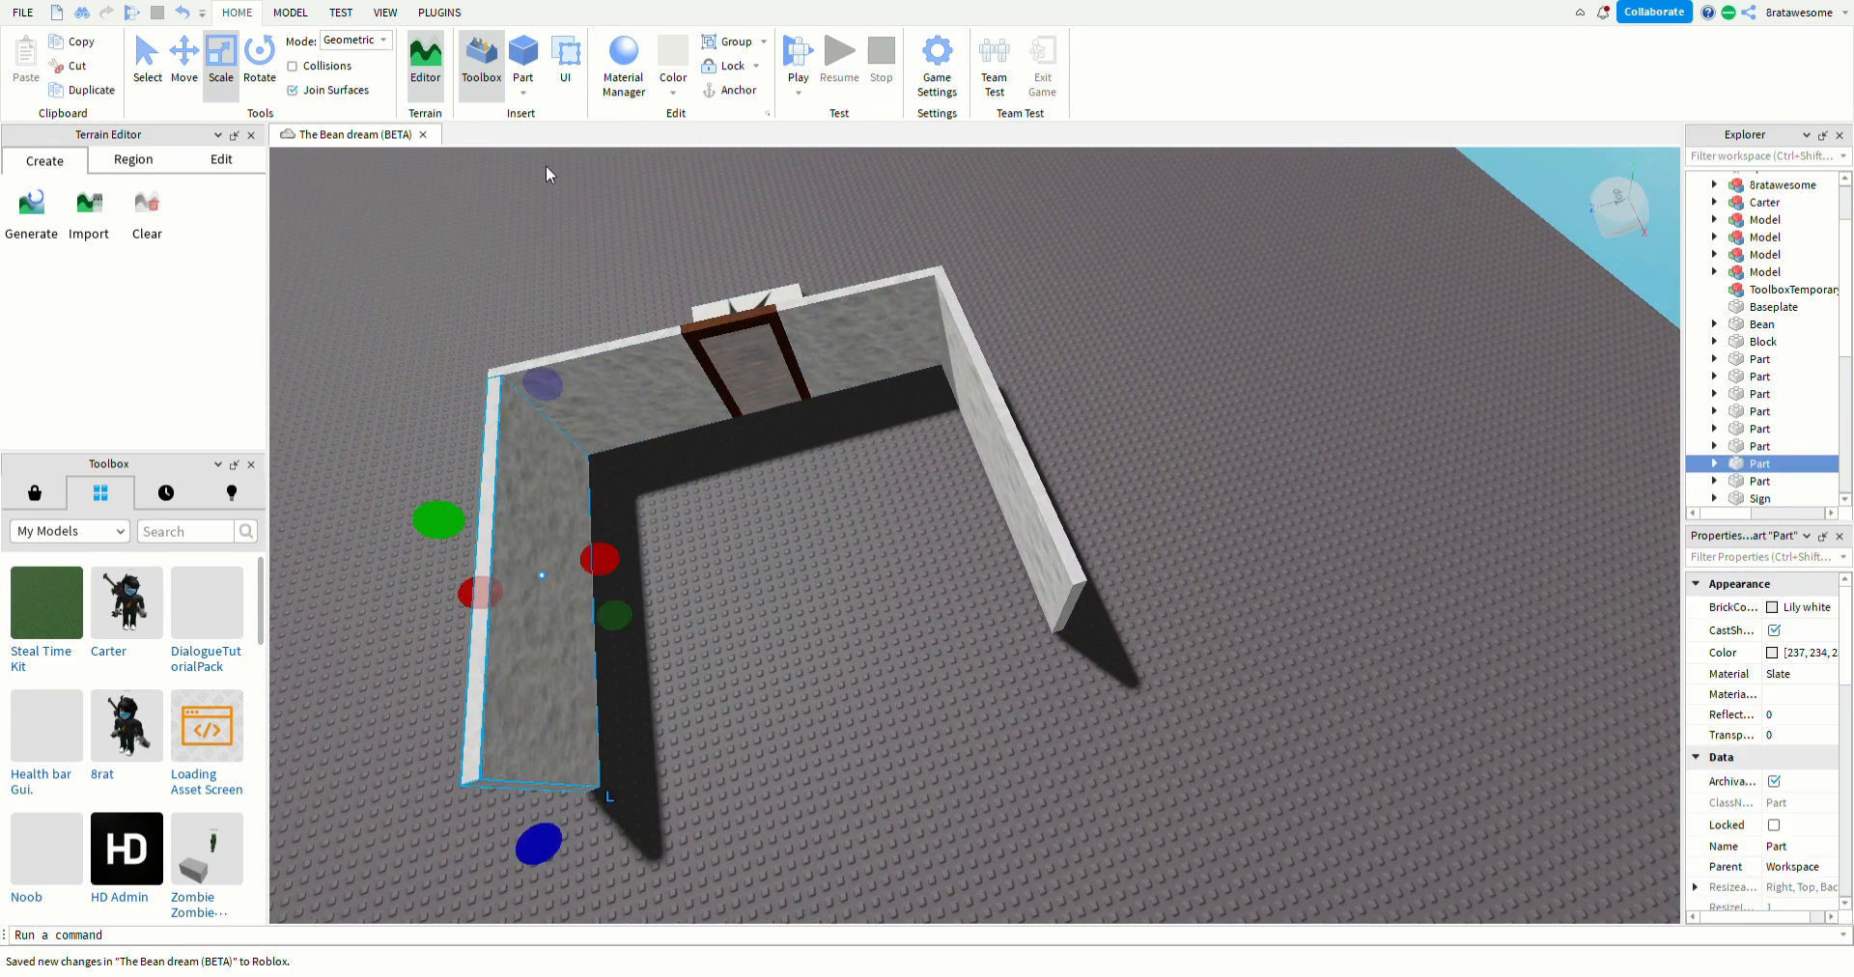
key("ctrl+d")
left_click_drag(559, 687, 807, 749)
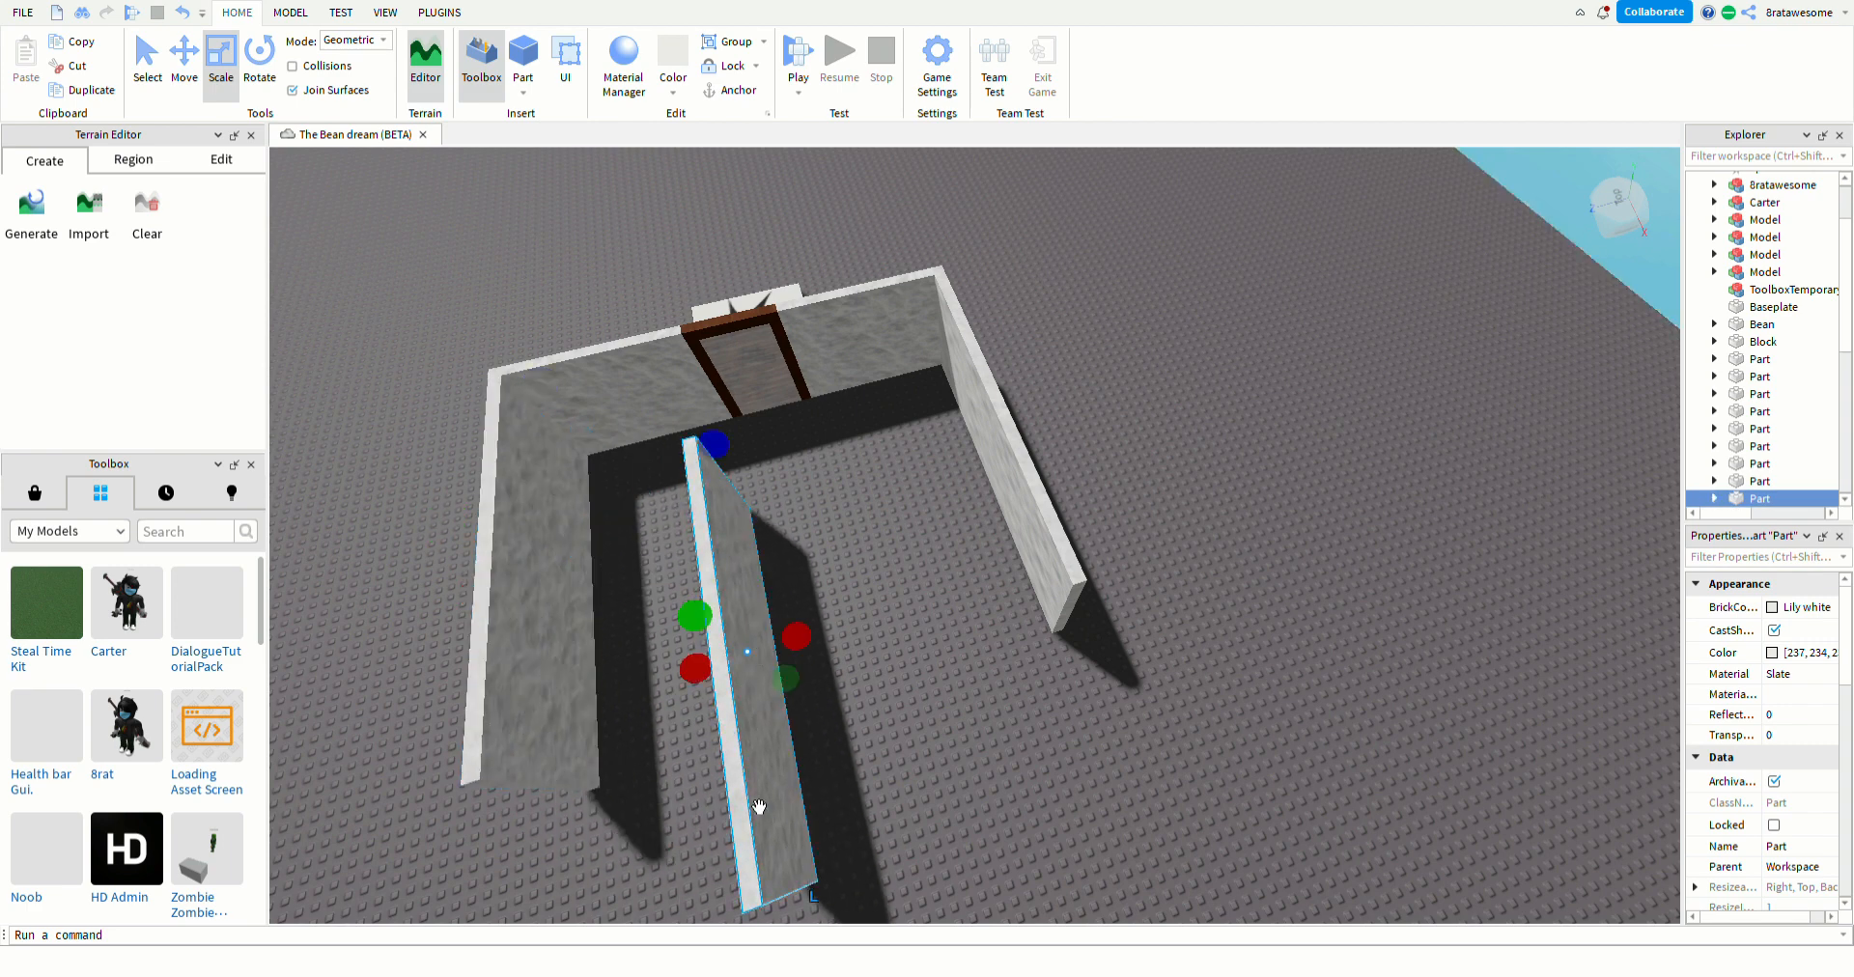
key("ctrl+r")
left_click_drag(759, 807, 904, 695)
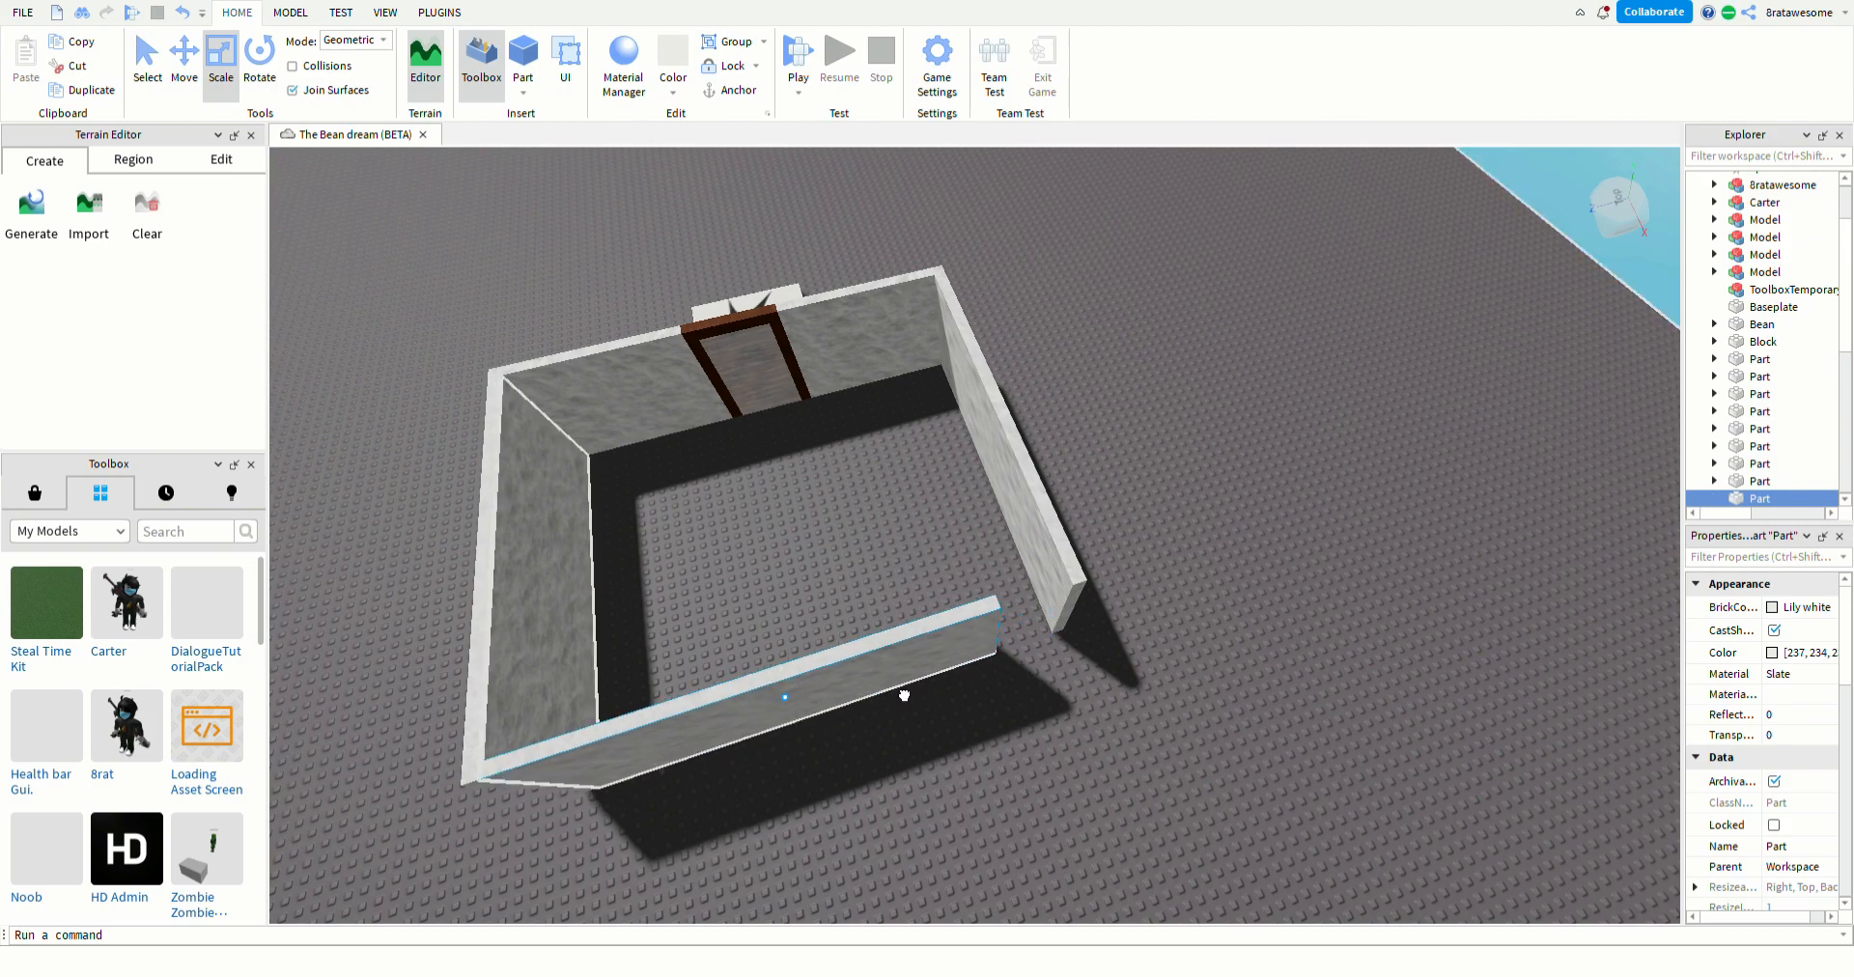
- Extend the back wall to meet the opposite side wall and close the enclosure
key("a")
right_click_drag(985, 691, 1021, 741)
key("s")
left_click_drag(864, 833, 759, 904)
key("a")
right_click_drag(693, 852, 723, 881)
- Examine the four-walled enclosure and its door from the front
left_click(720, 838)
key("d")
key("s")
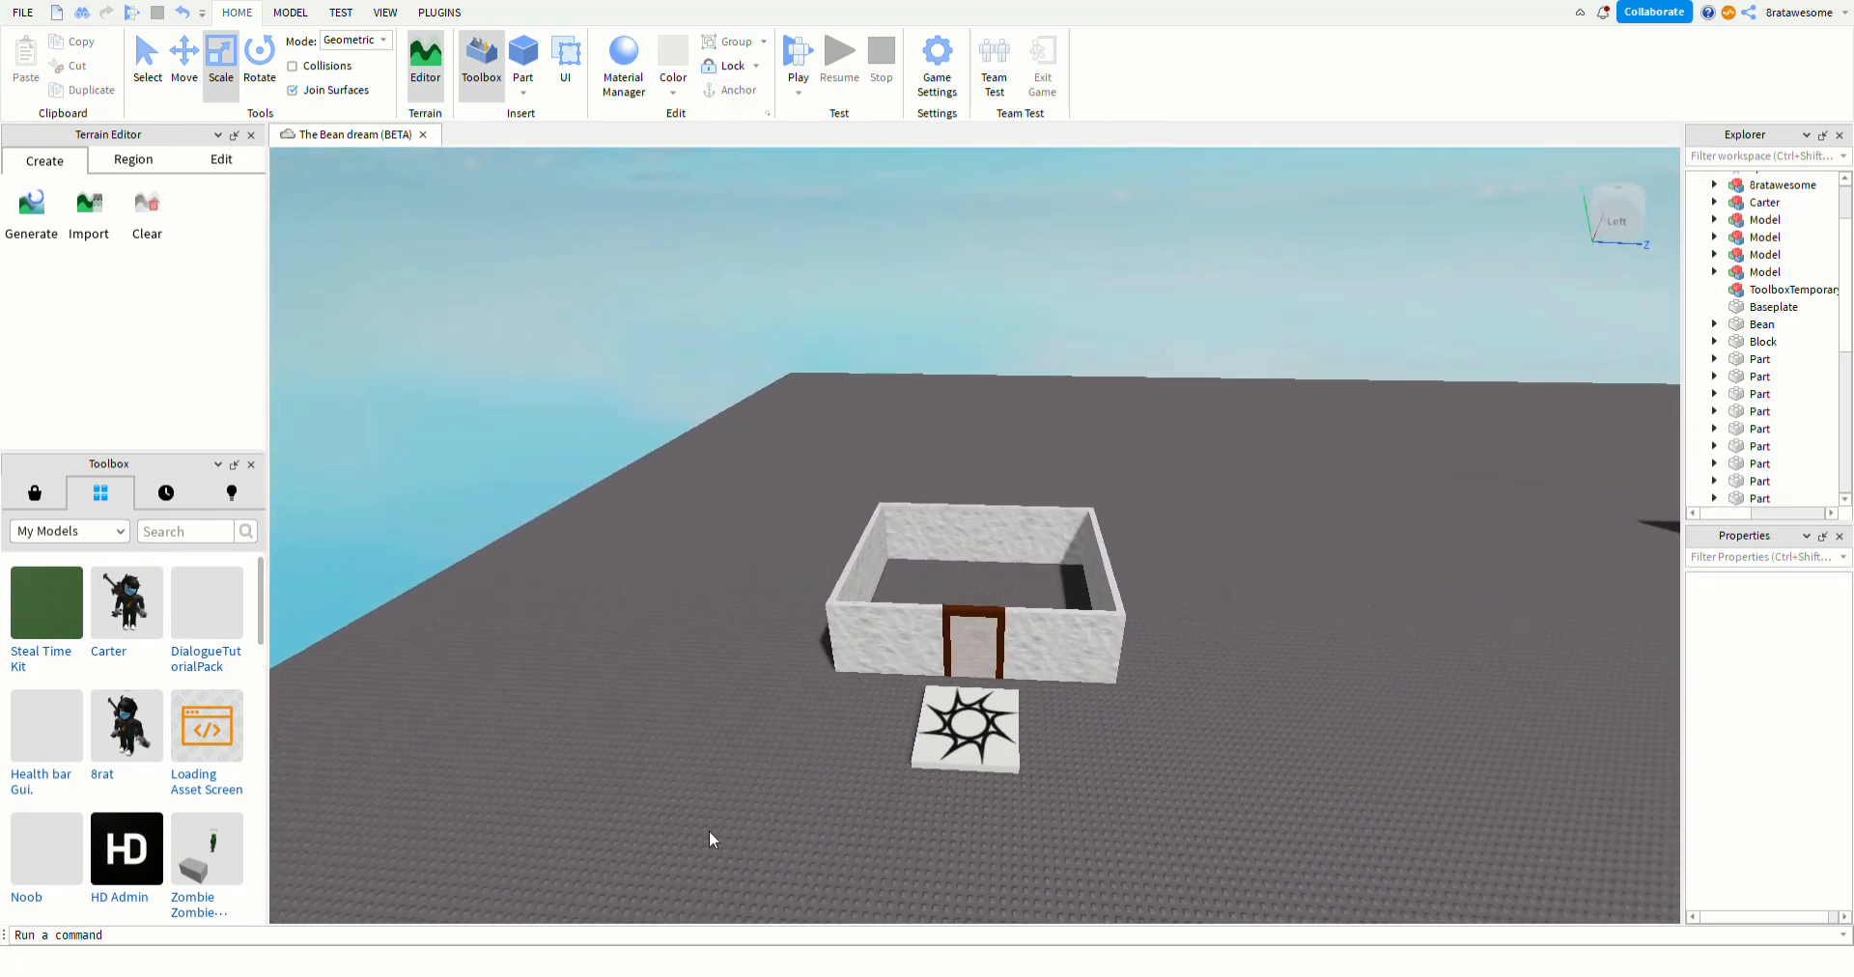
key("w")
left_click(845, 683)
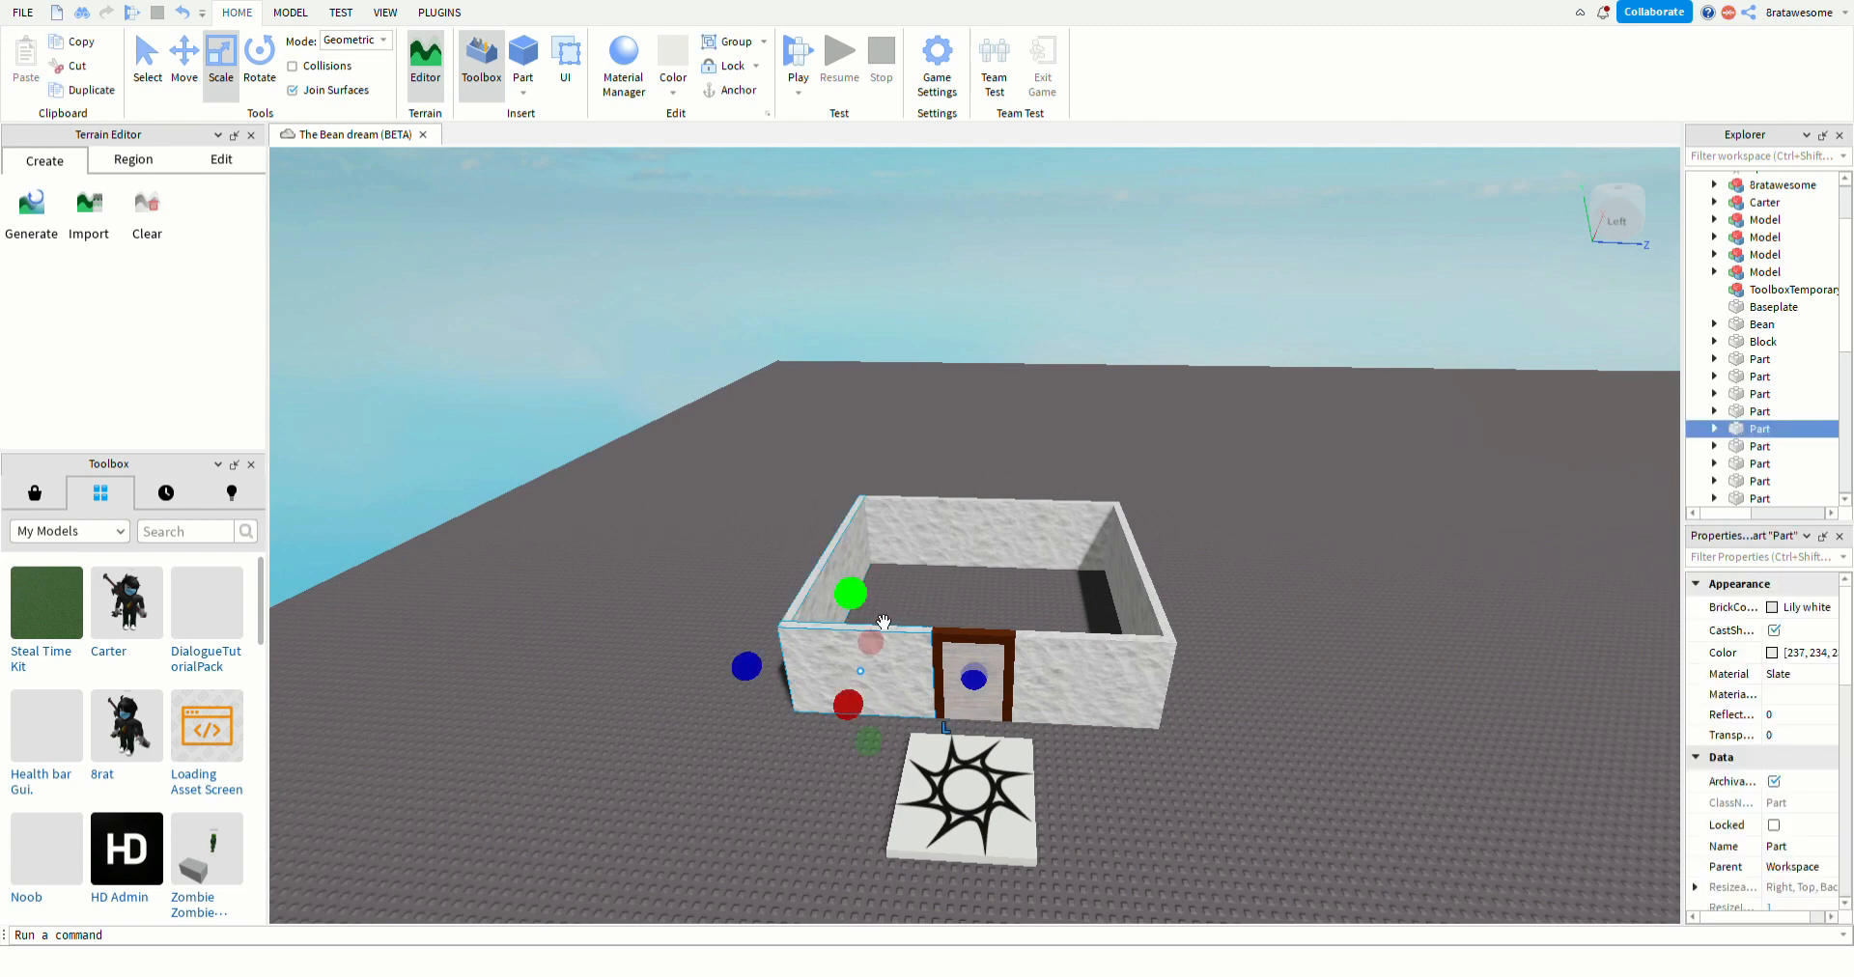
left_click(774, 878)
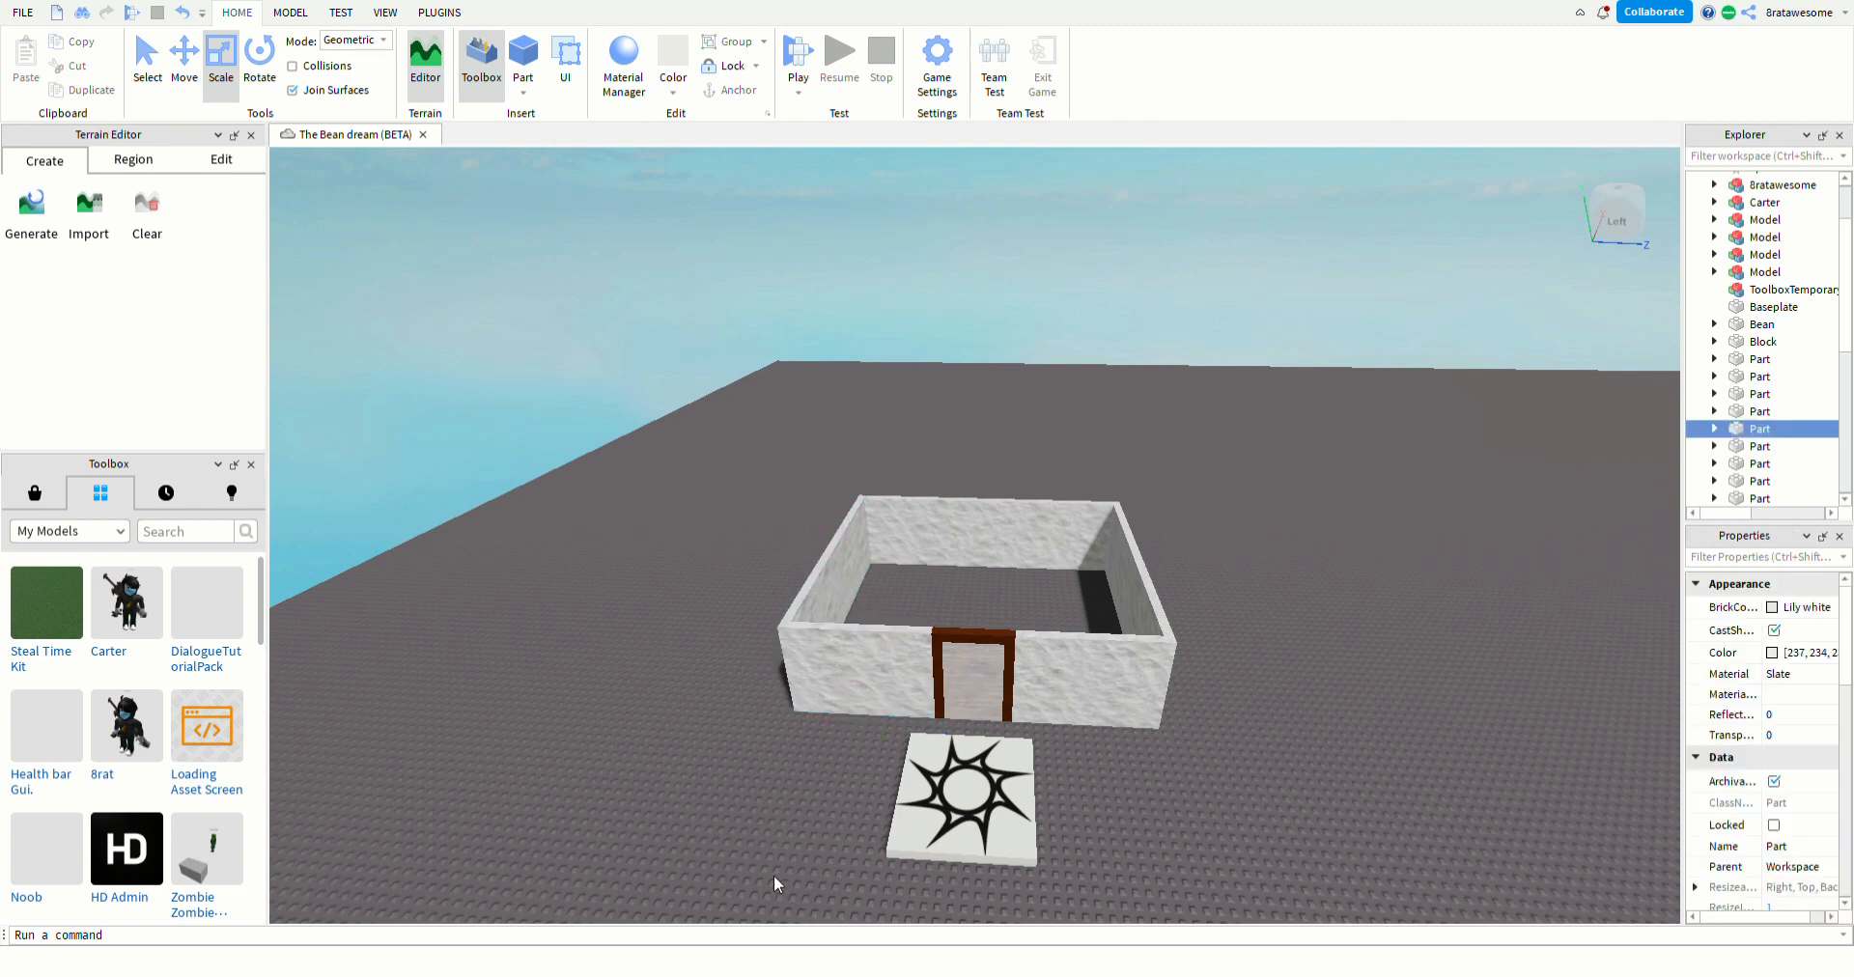
scroll(865, 820, "up", 3)
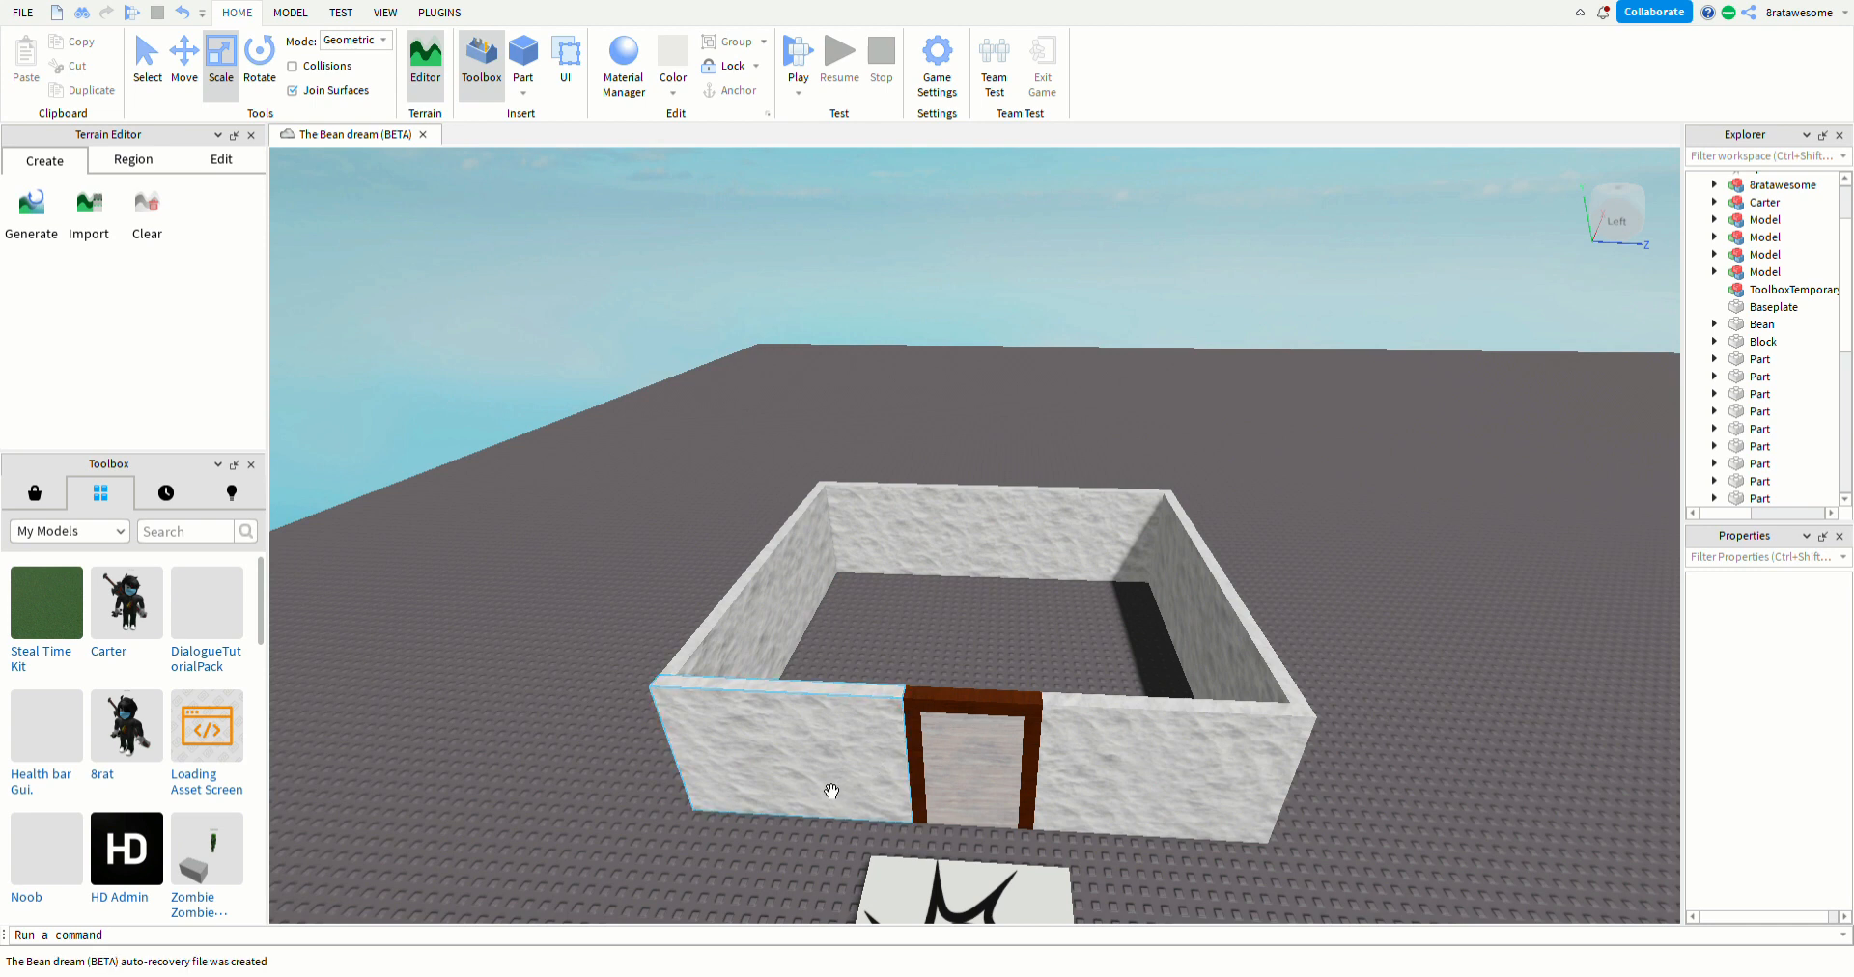
- Insert a block part on top of the door frame and apply the Slate material to it
left_click(531, 58)
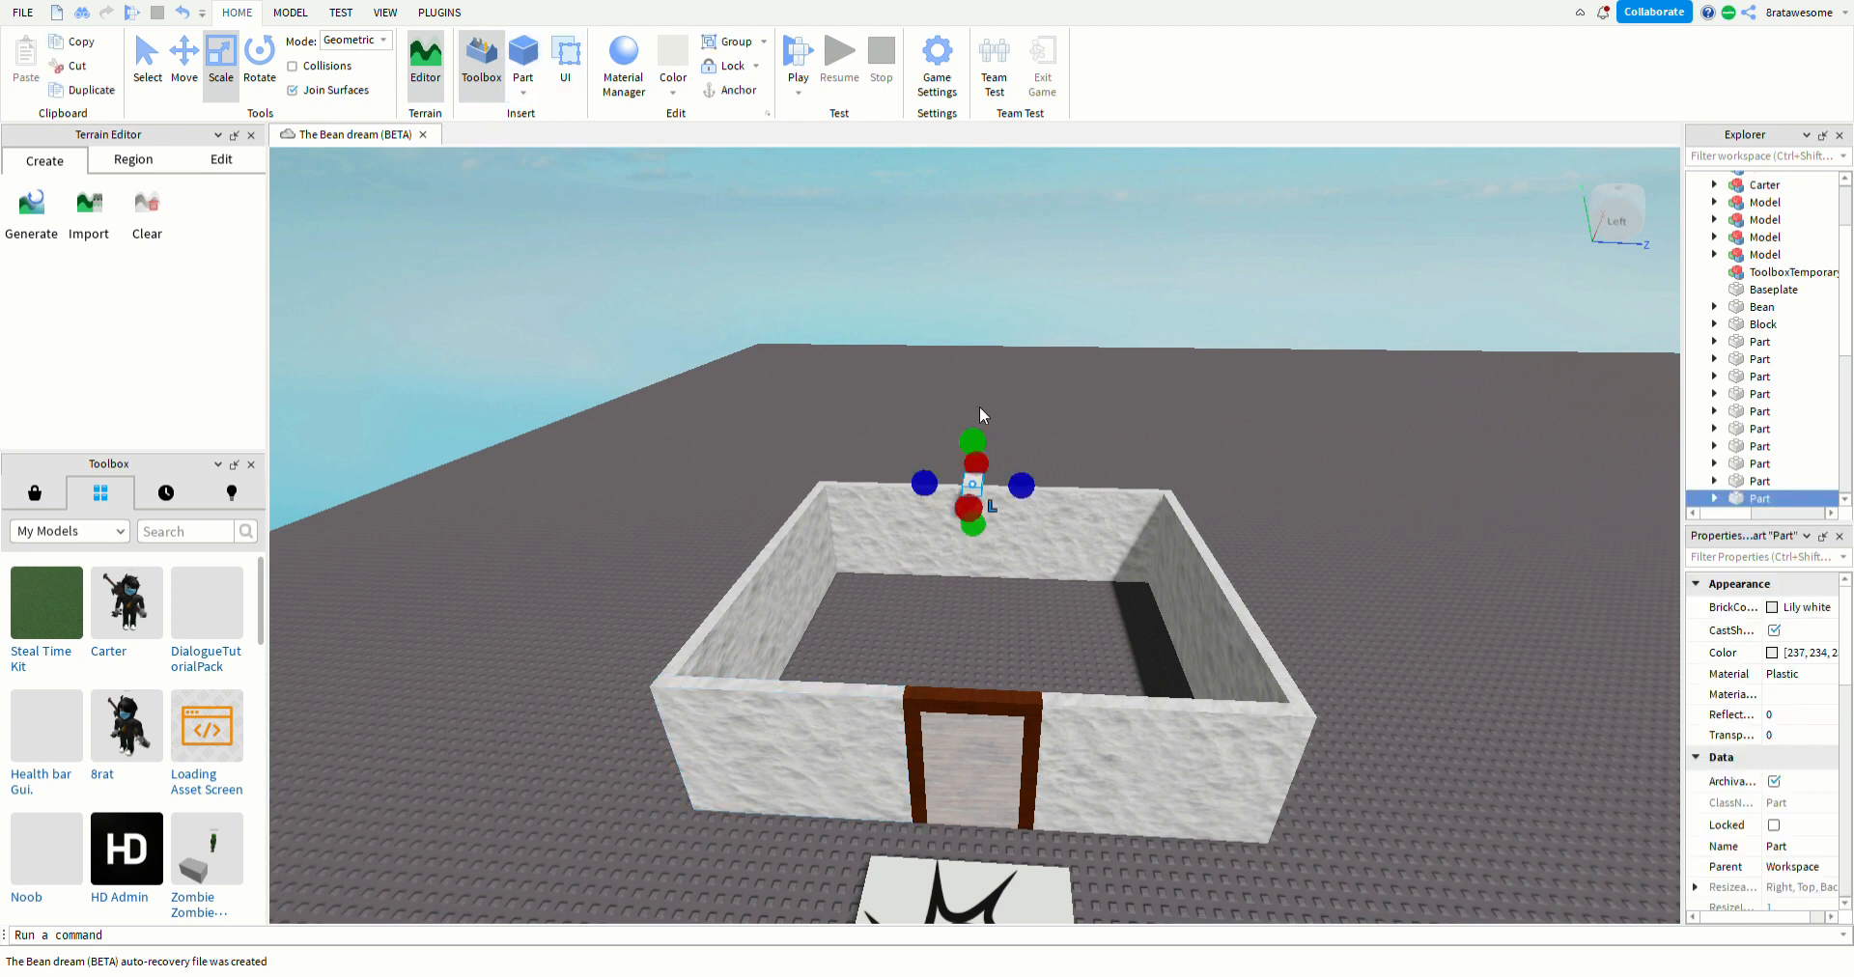
left_click_drag(1002, 523, 960, 666)
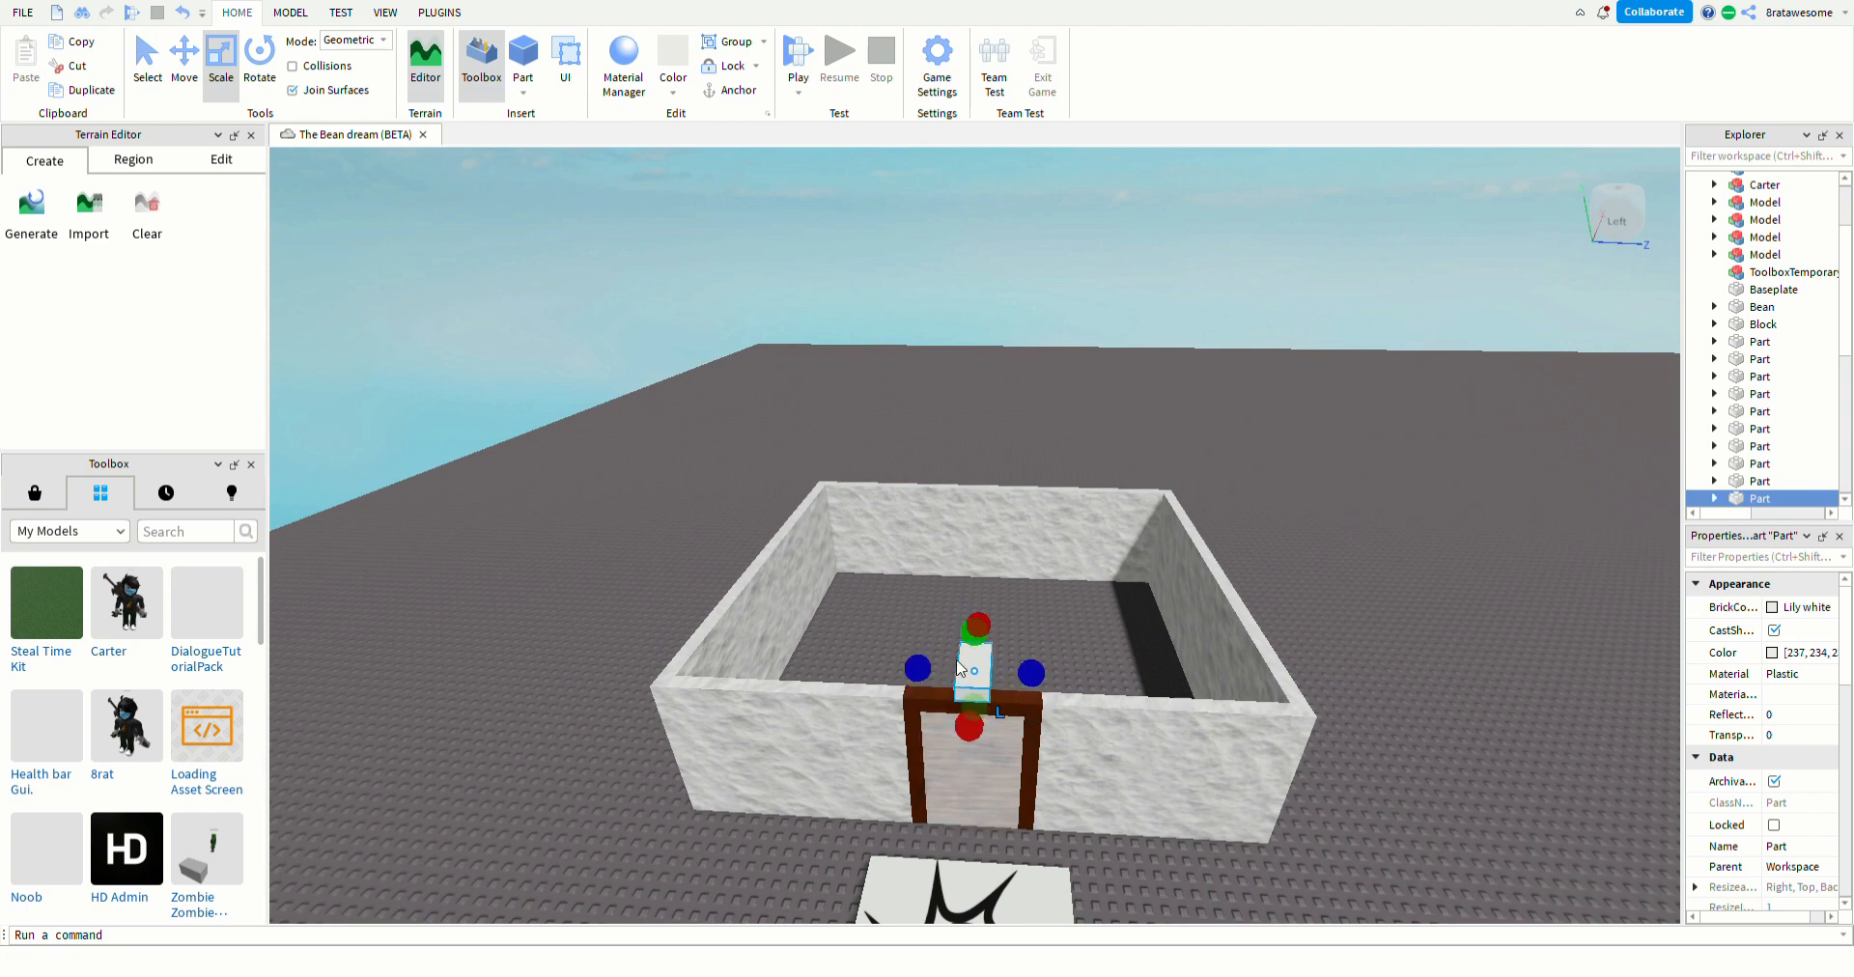
left_click(623, 67)
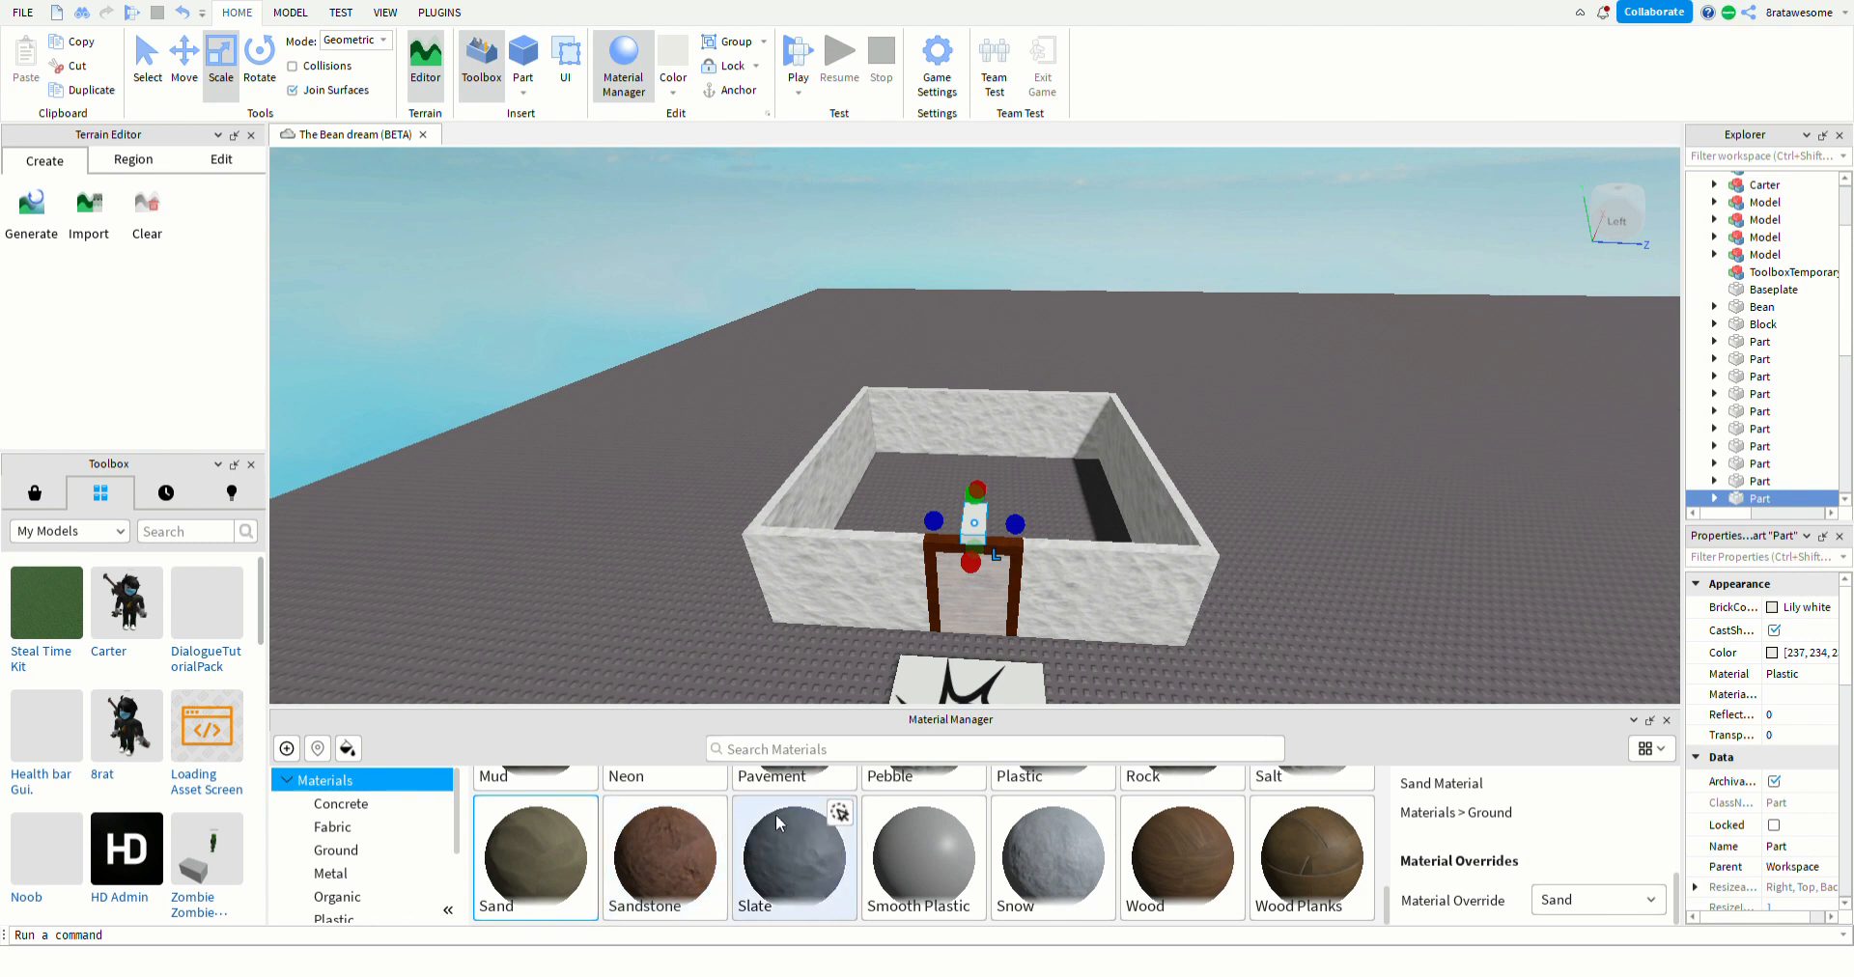
left_click(838, 814)
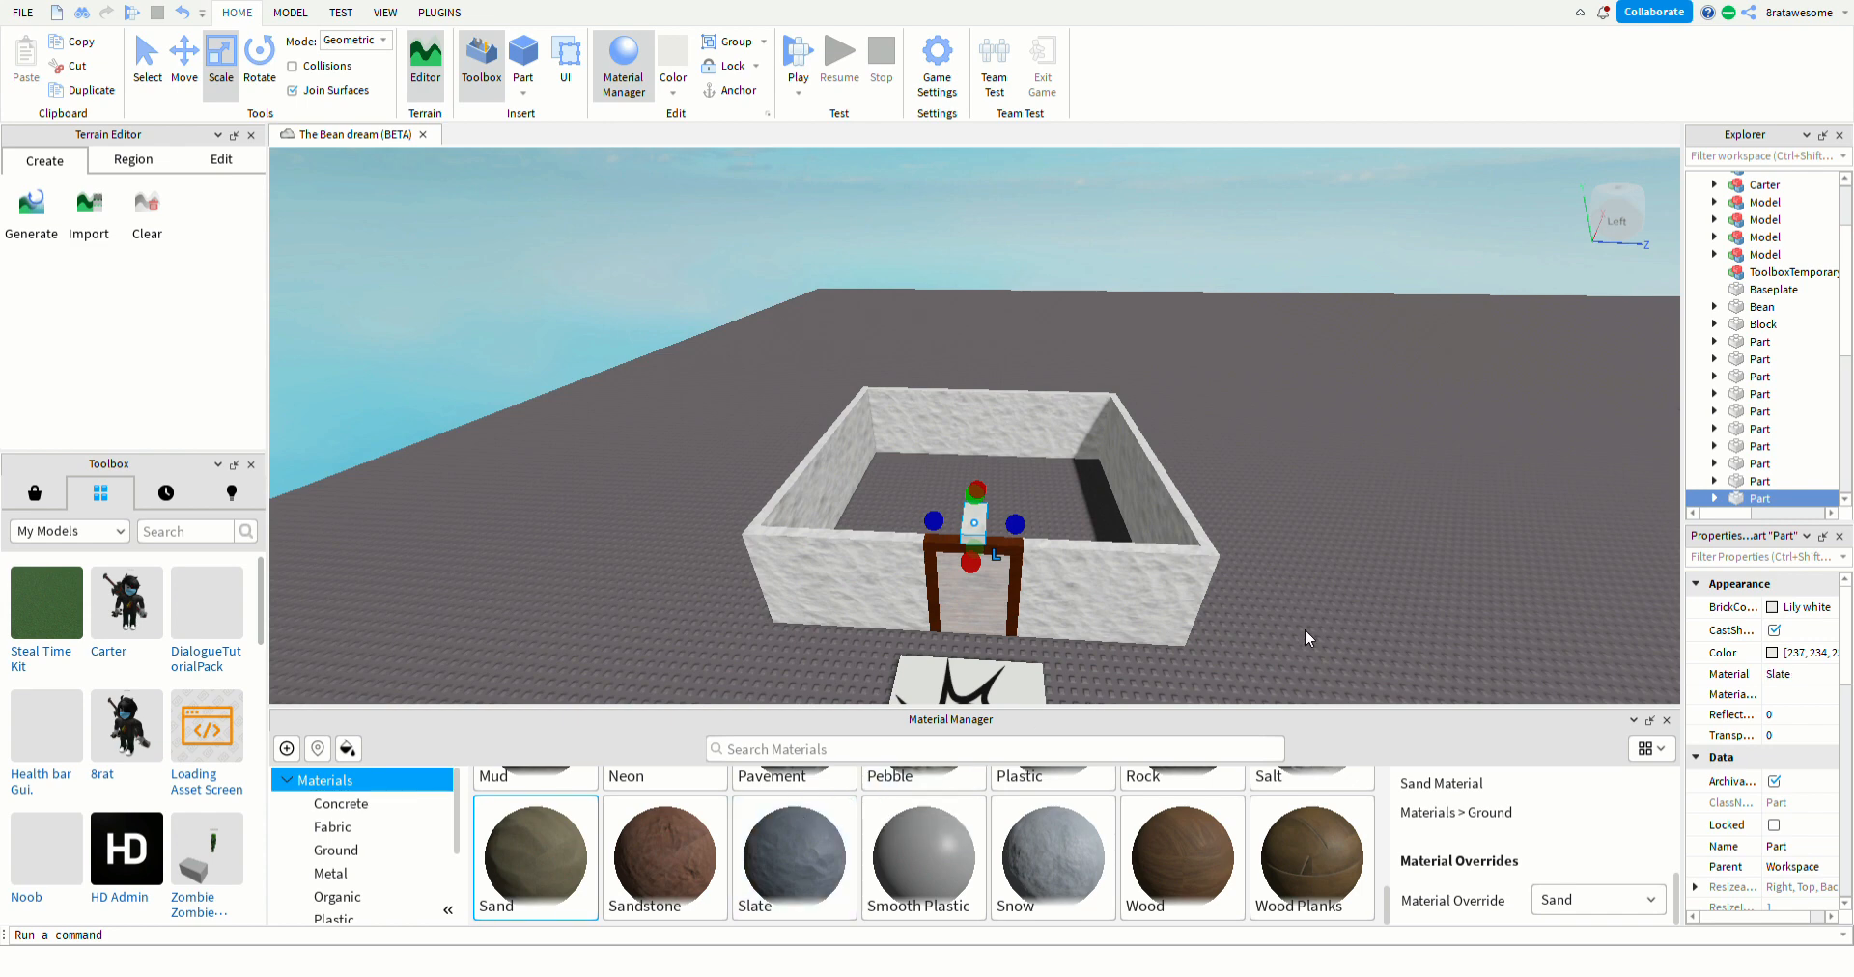
left_click(1365, 575)
scroll(1366, 575, "up", 5)
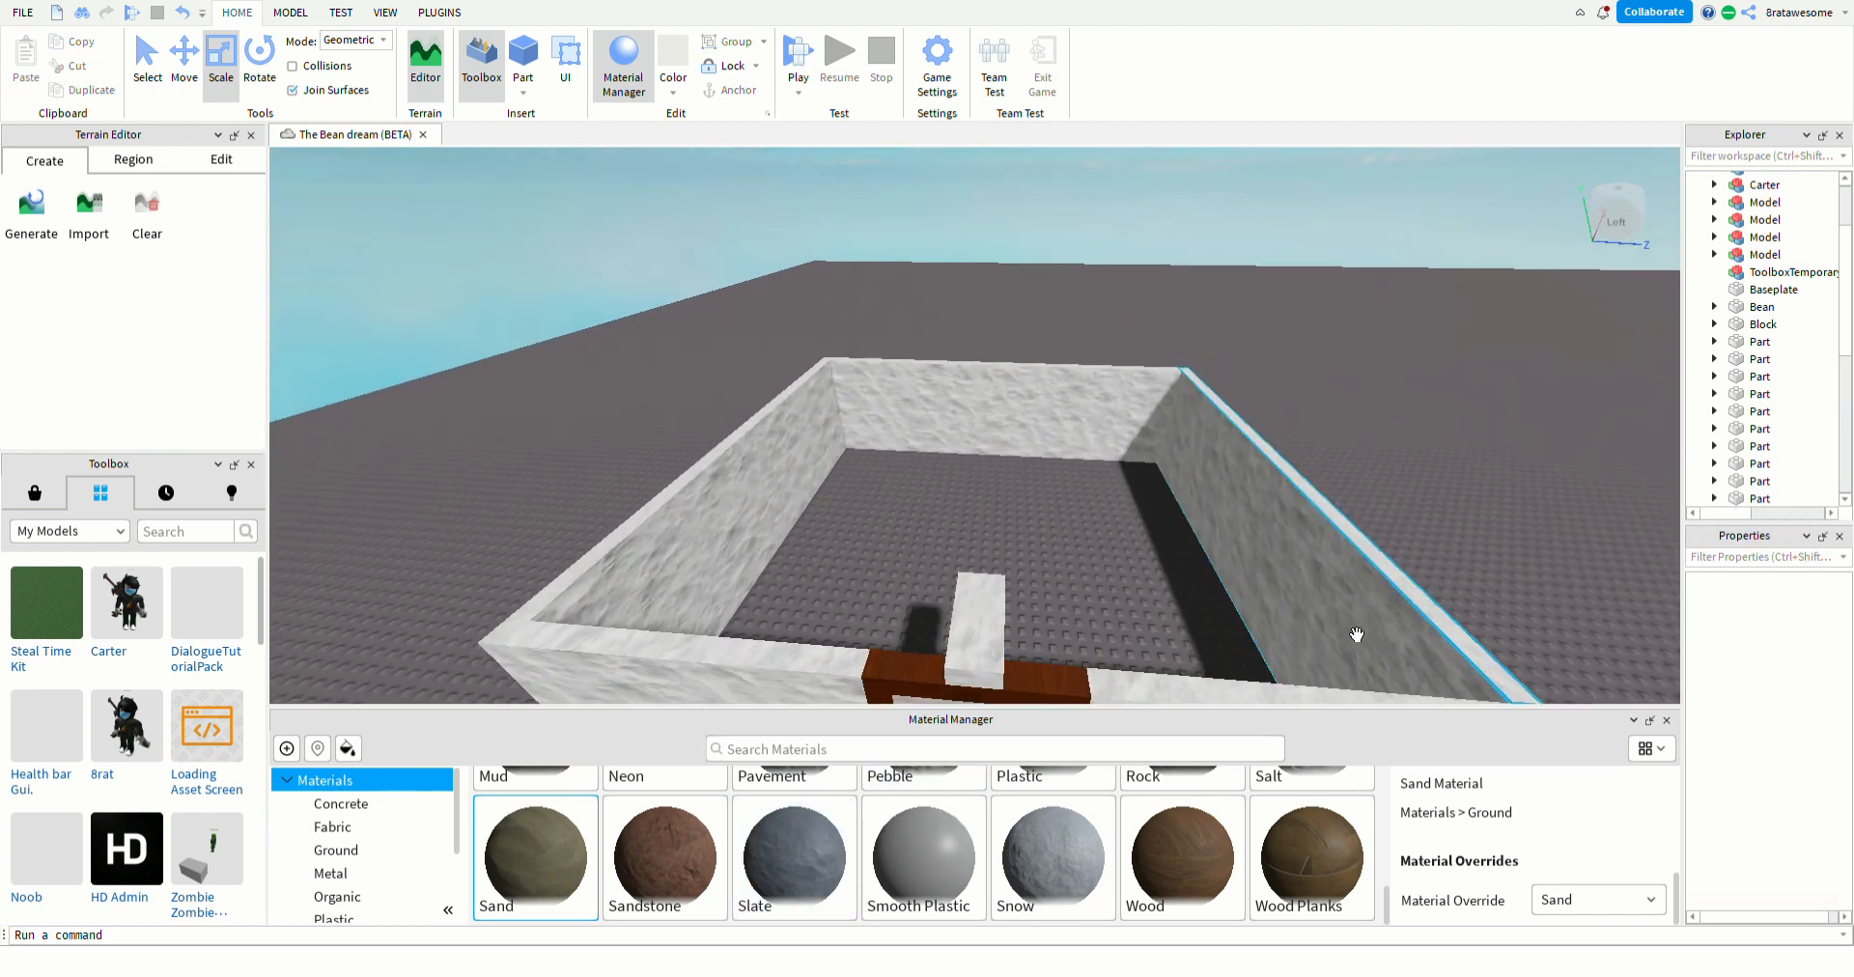
scroll(976, 657, "down", 4)
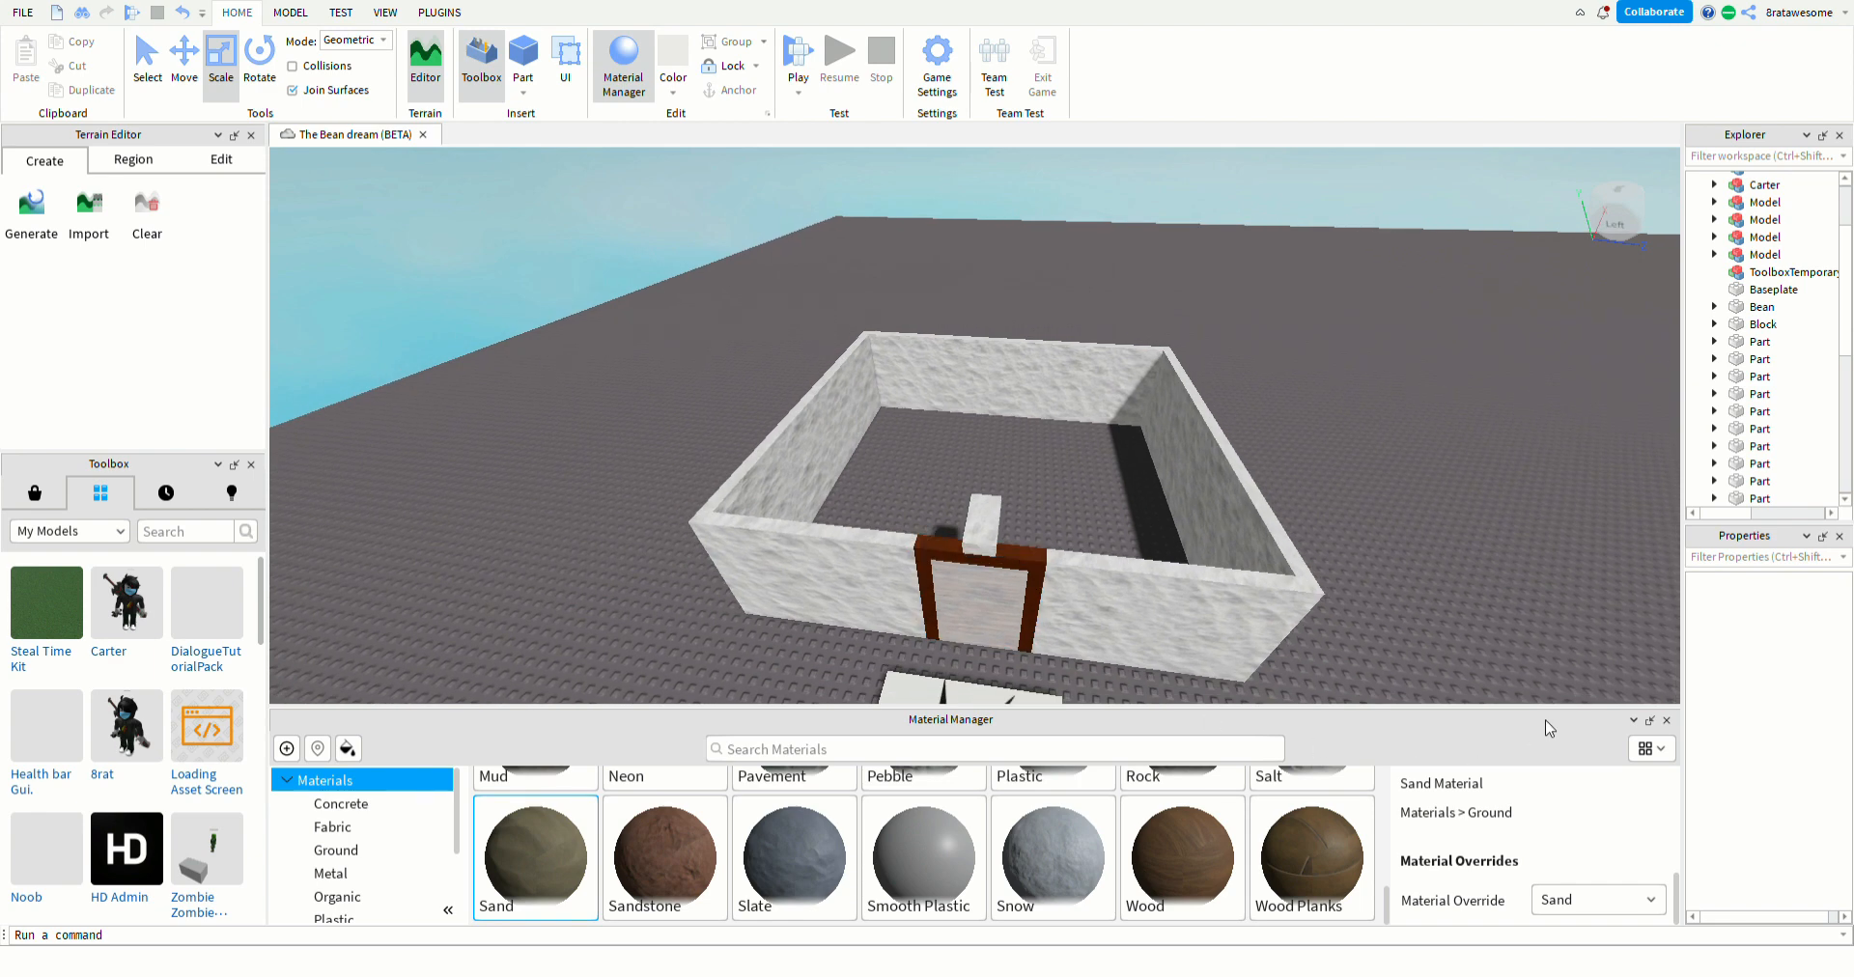
left_click(1665, 720)
- Scale the Slate block above the door to the depth and full width of the door frame
left_click(985, 691)
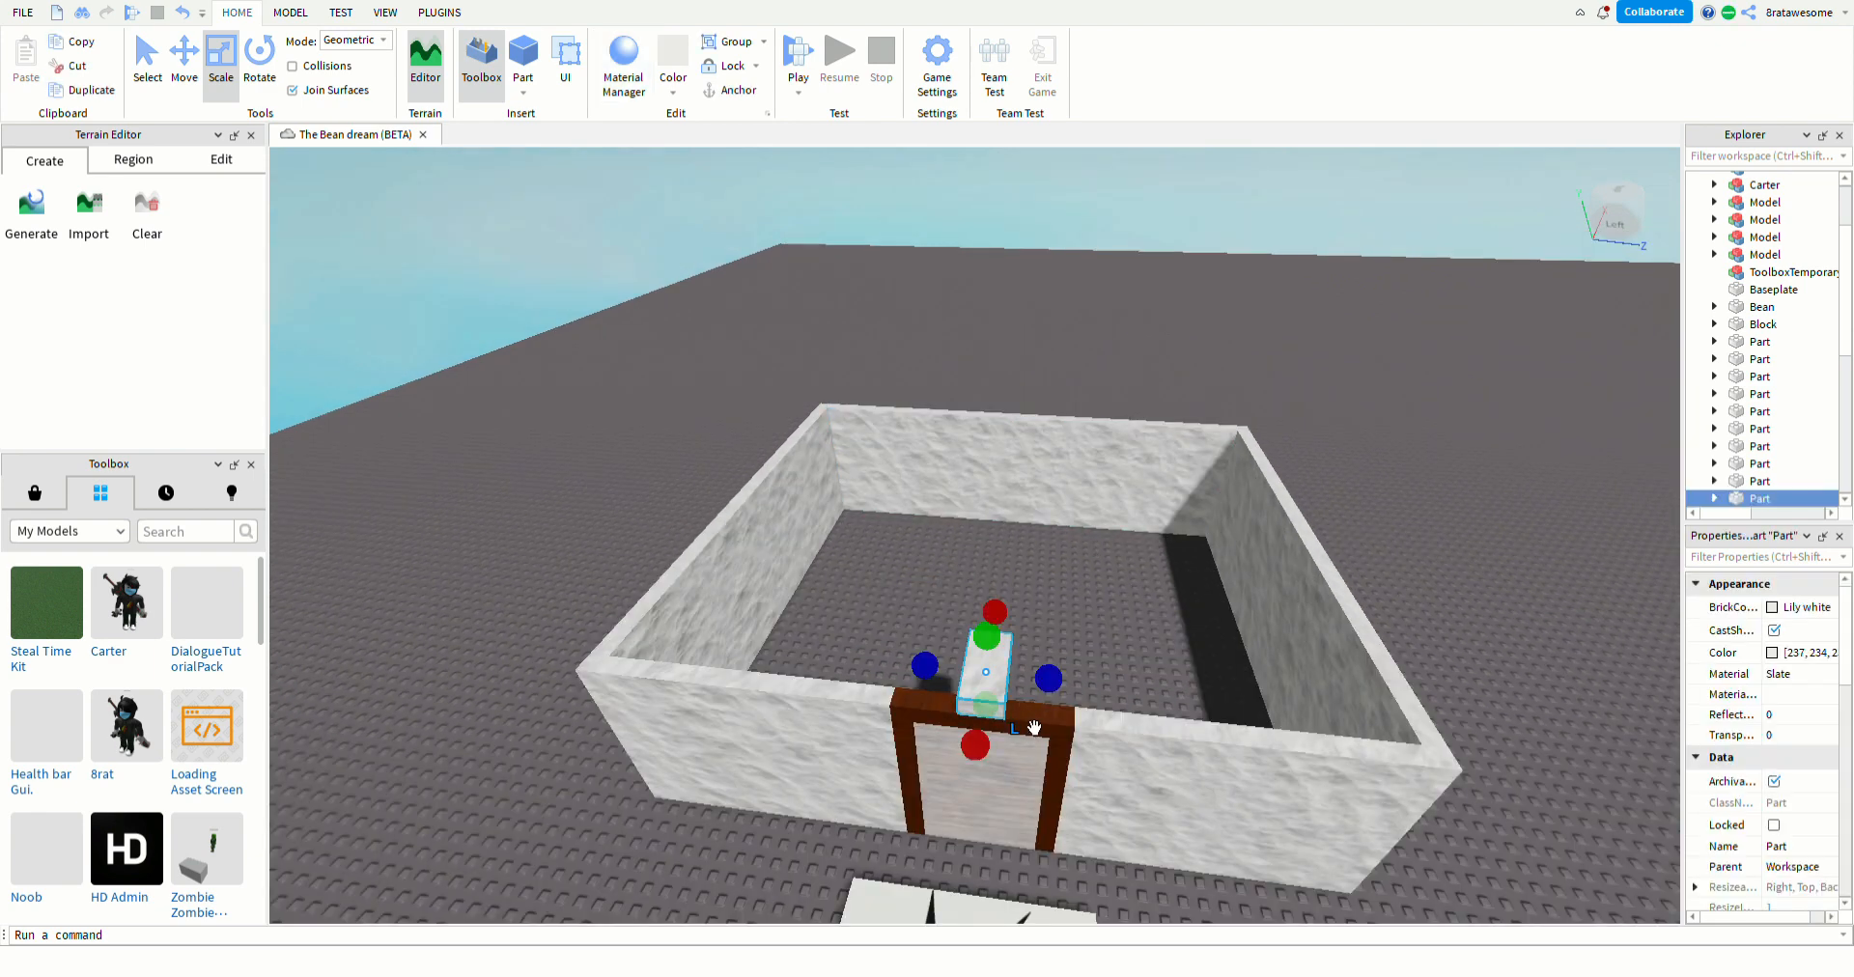
left_click_drag(987, 637, 1132, 713)
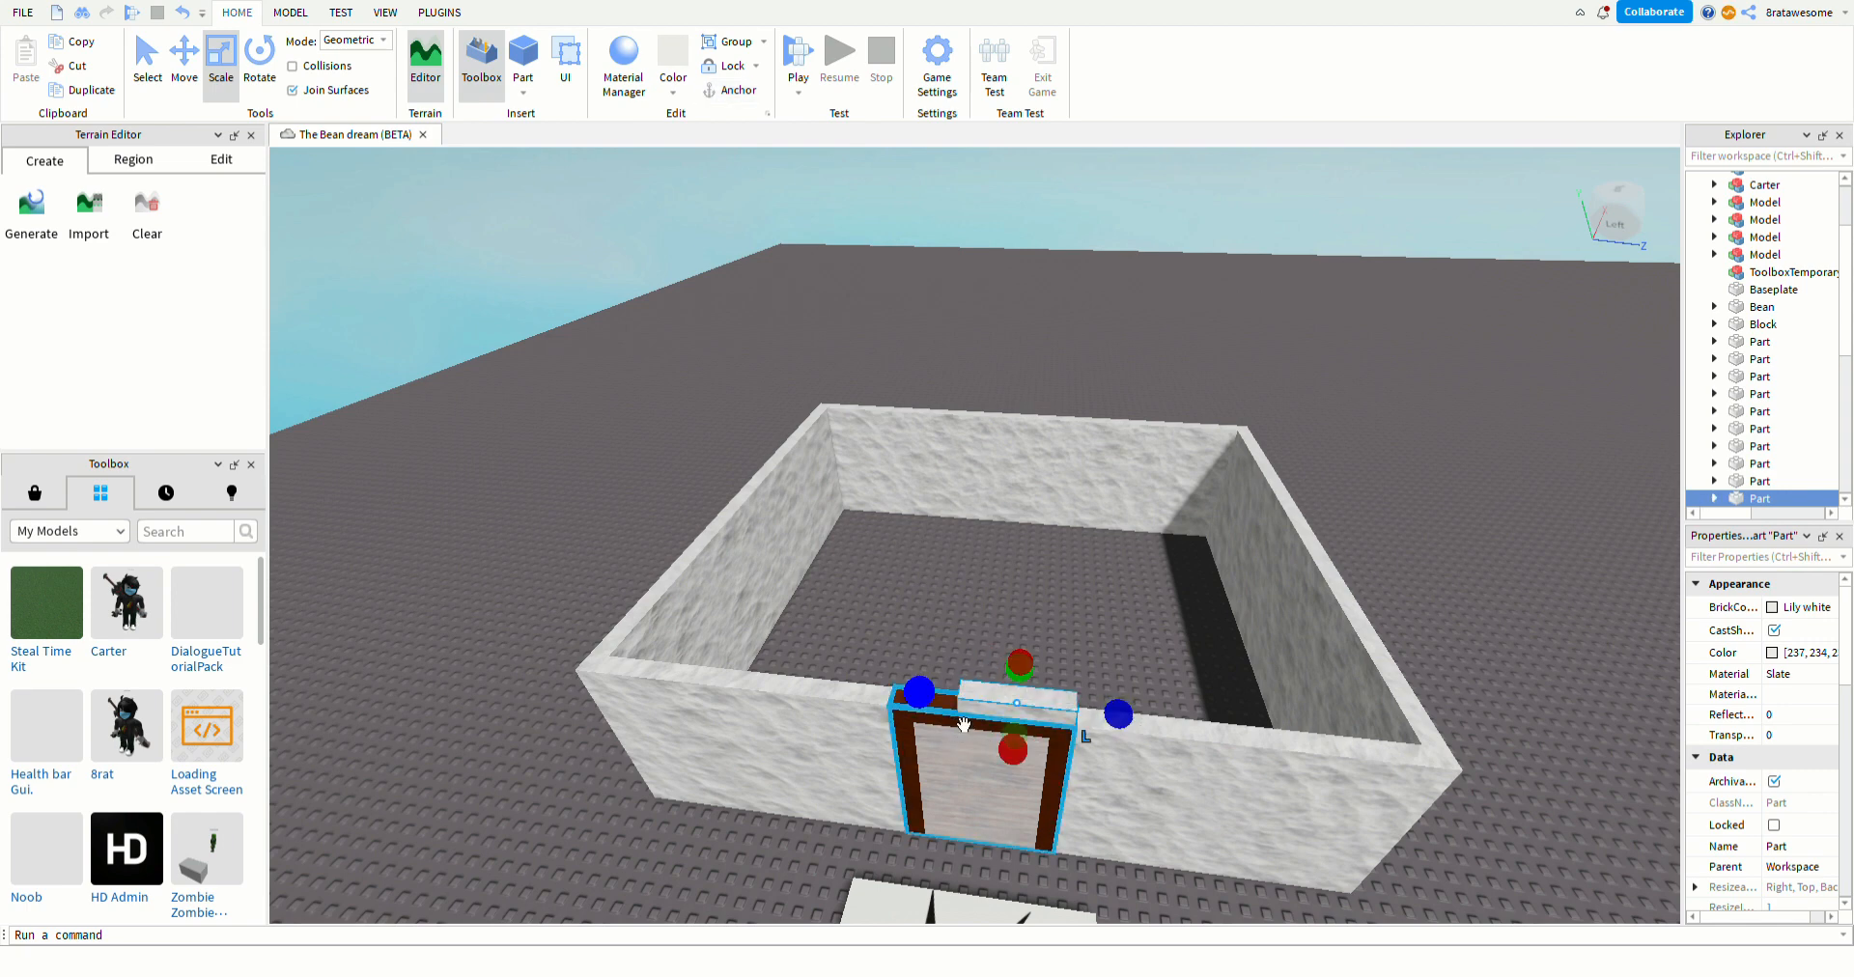
left_click_drag(926, 694, 872, 704)
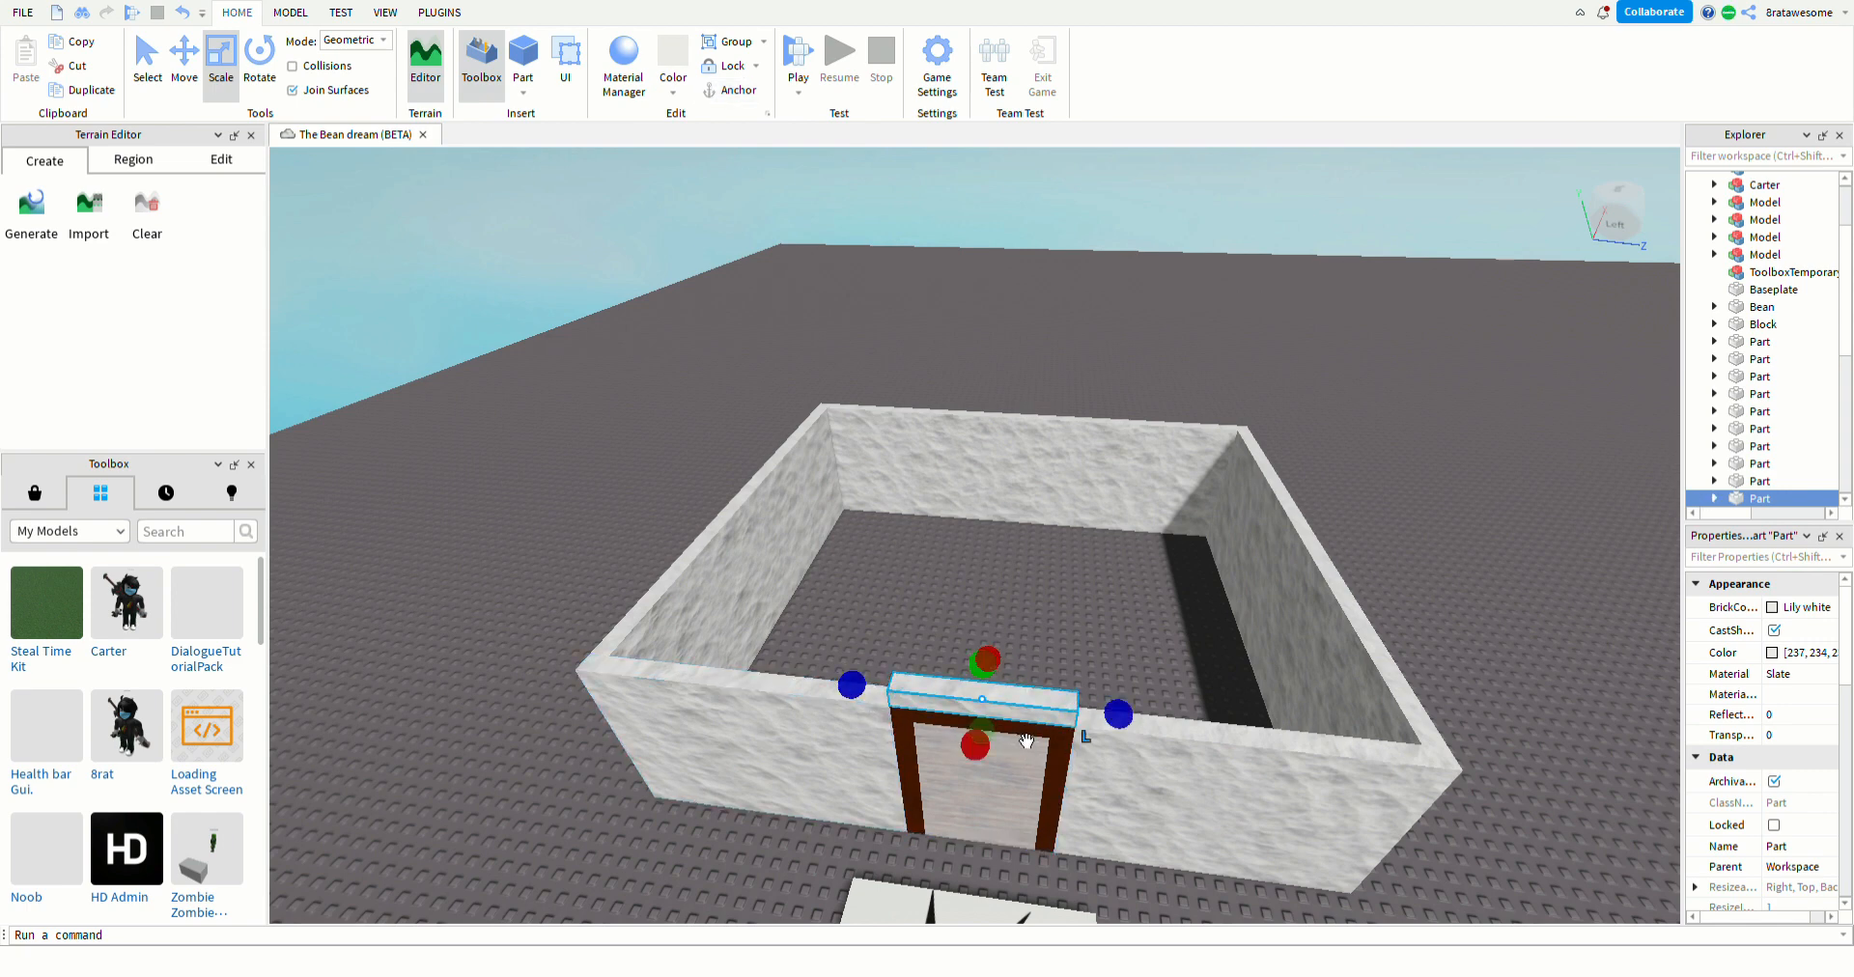
- Scale the front wall panel left of the door and the block above the door upward to the same height
key("a")
key("s")
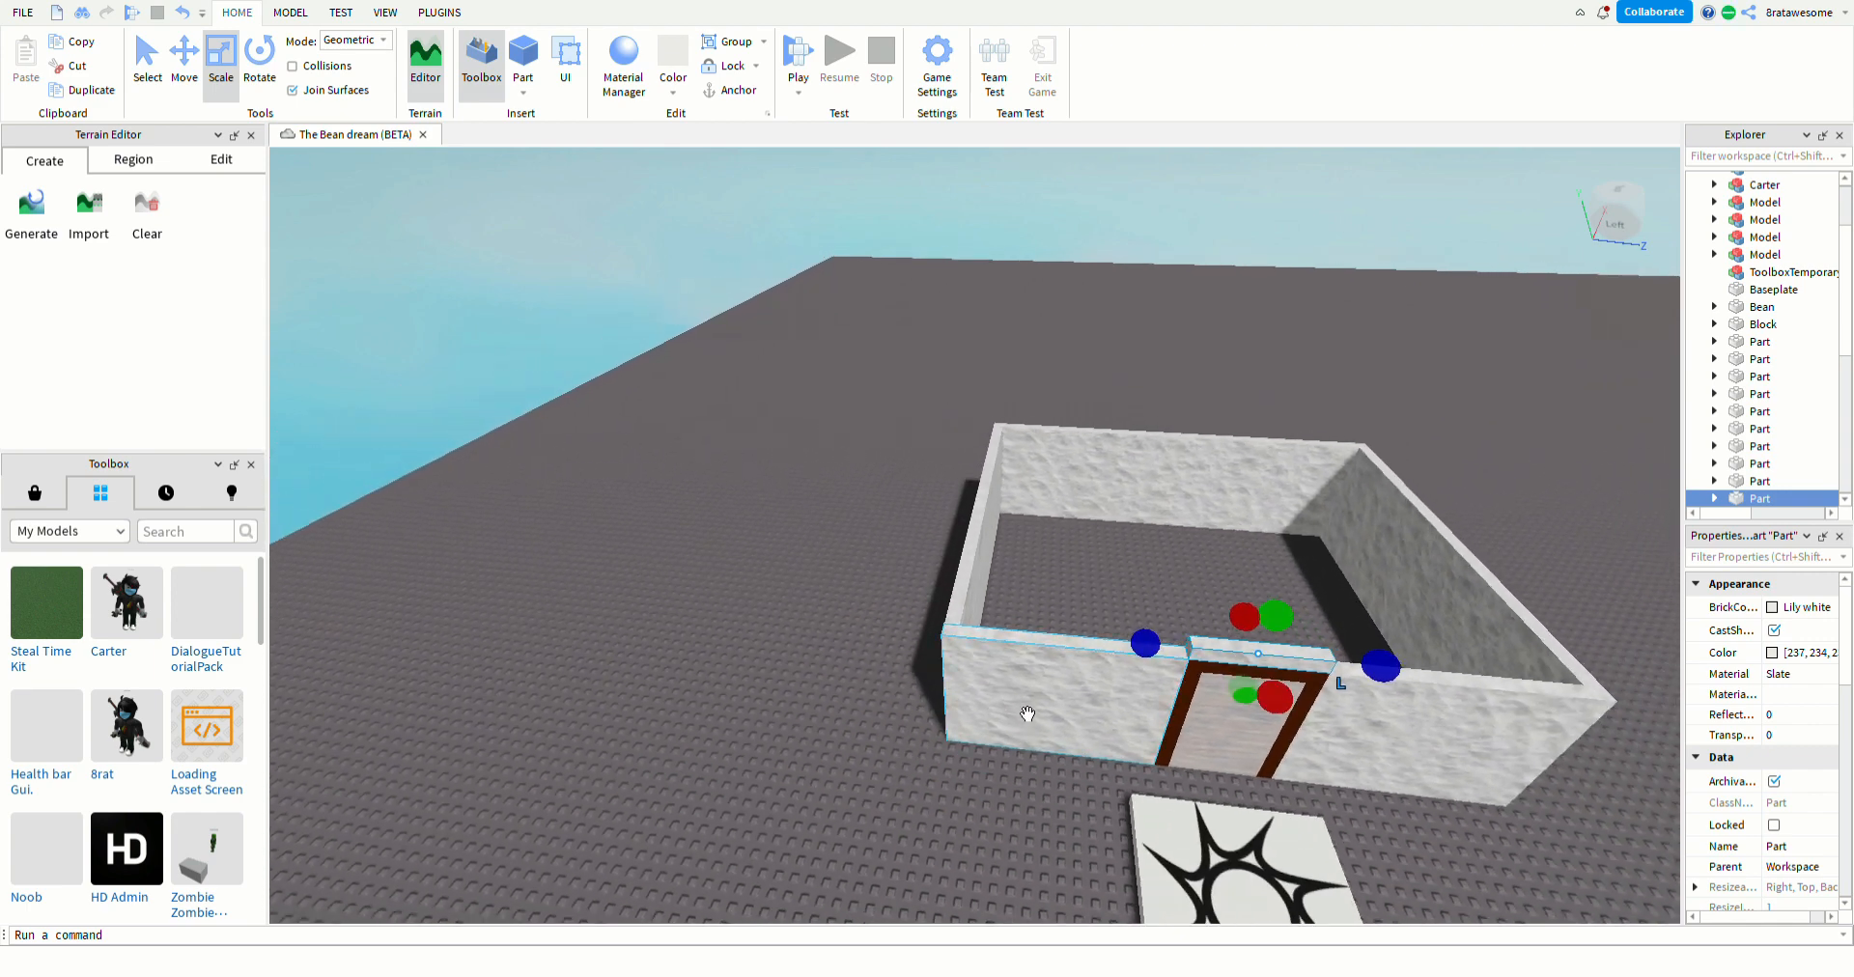
left_click(1029, 713)
left_click_drag(1098, 651, 1107, 577)
left_click(1282, 661)
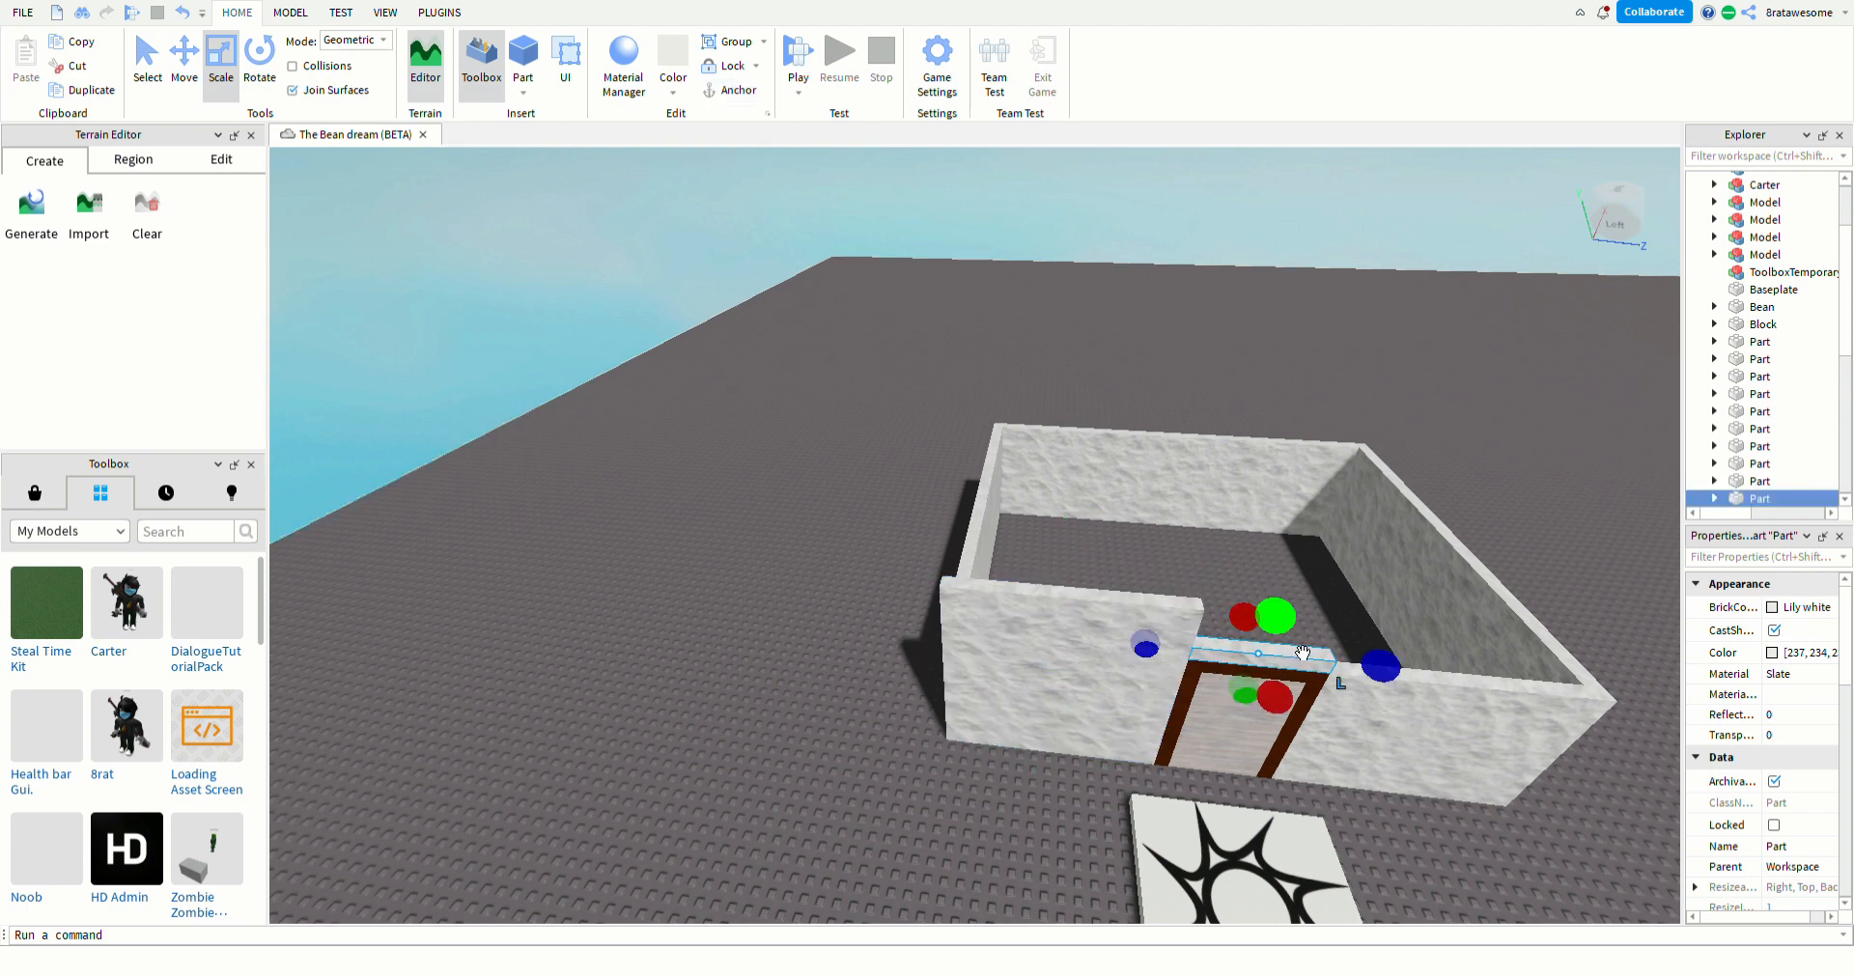
left_click_drag(1277, 618, 1291, 579)
- Scale the front wall panel right of the door upward to match the rest of the front wall
key("d")
left_click(1126, 760)
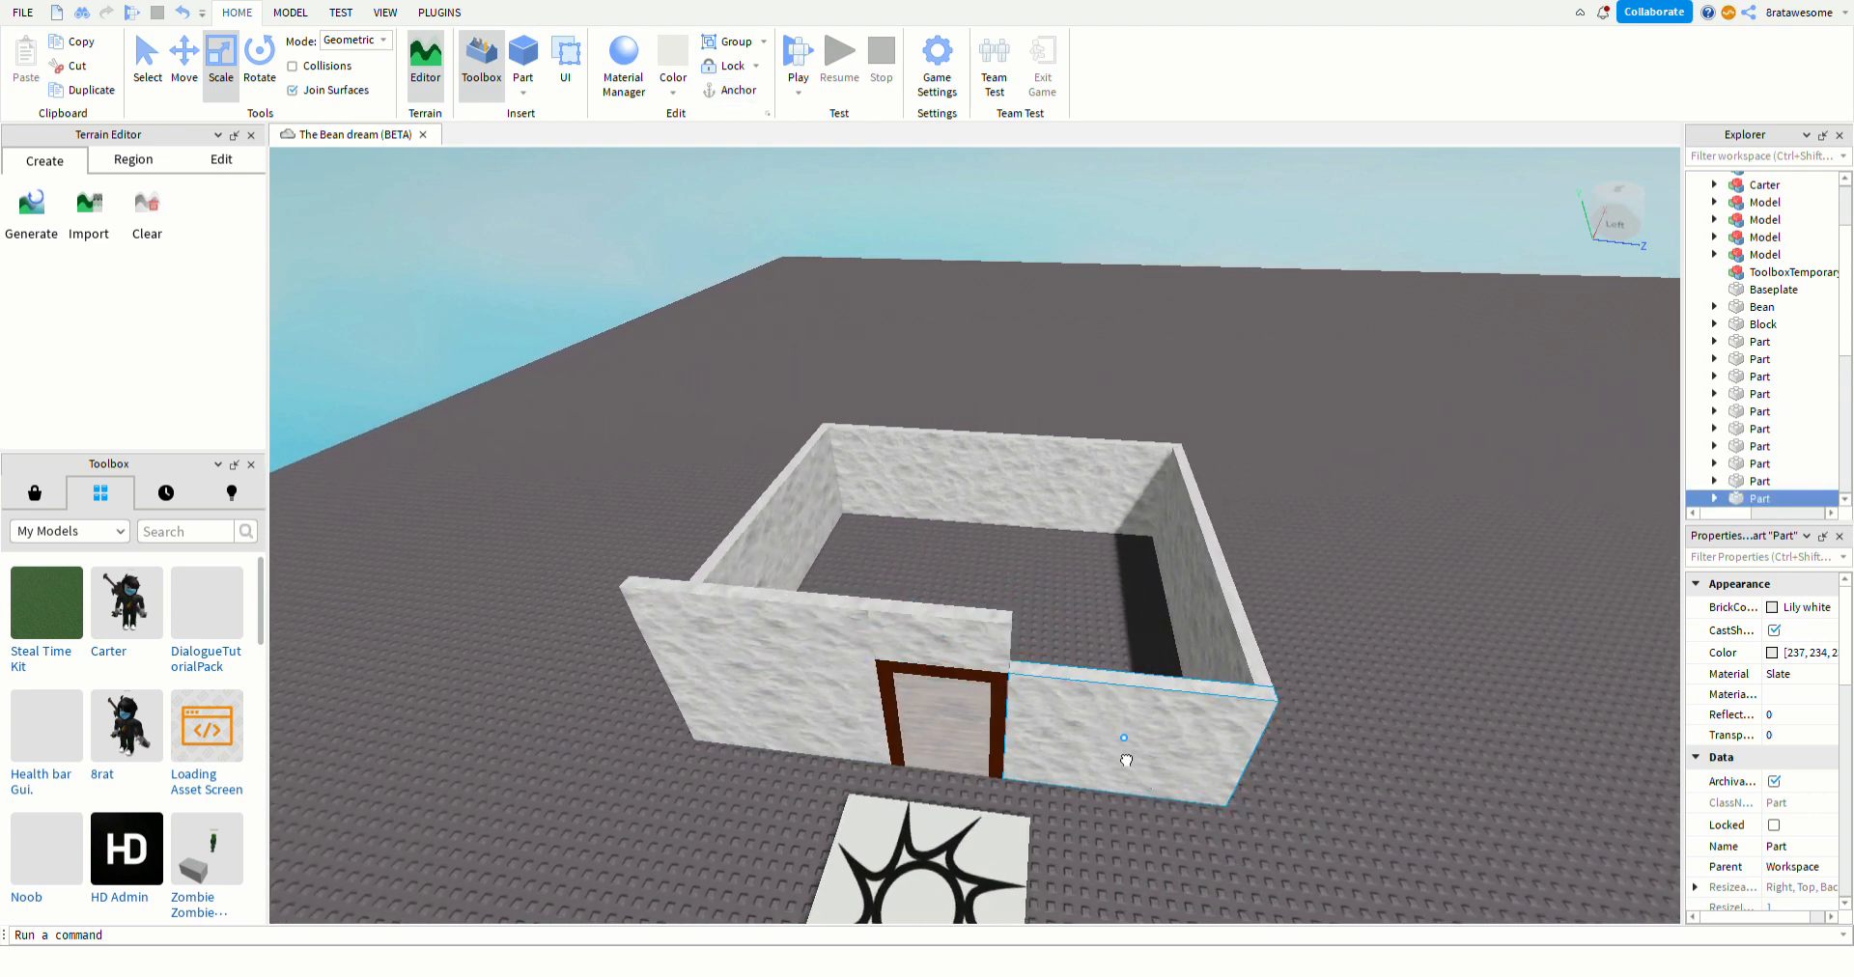
left_click_drag(1172, 676, 1175, 628)
- Scale the side wall adjoining the front wall's right end upward to the raised front wall's height
key("d")
right_click_drag(1199, 589, 1199, 588)
left_click(762, 881)
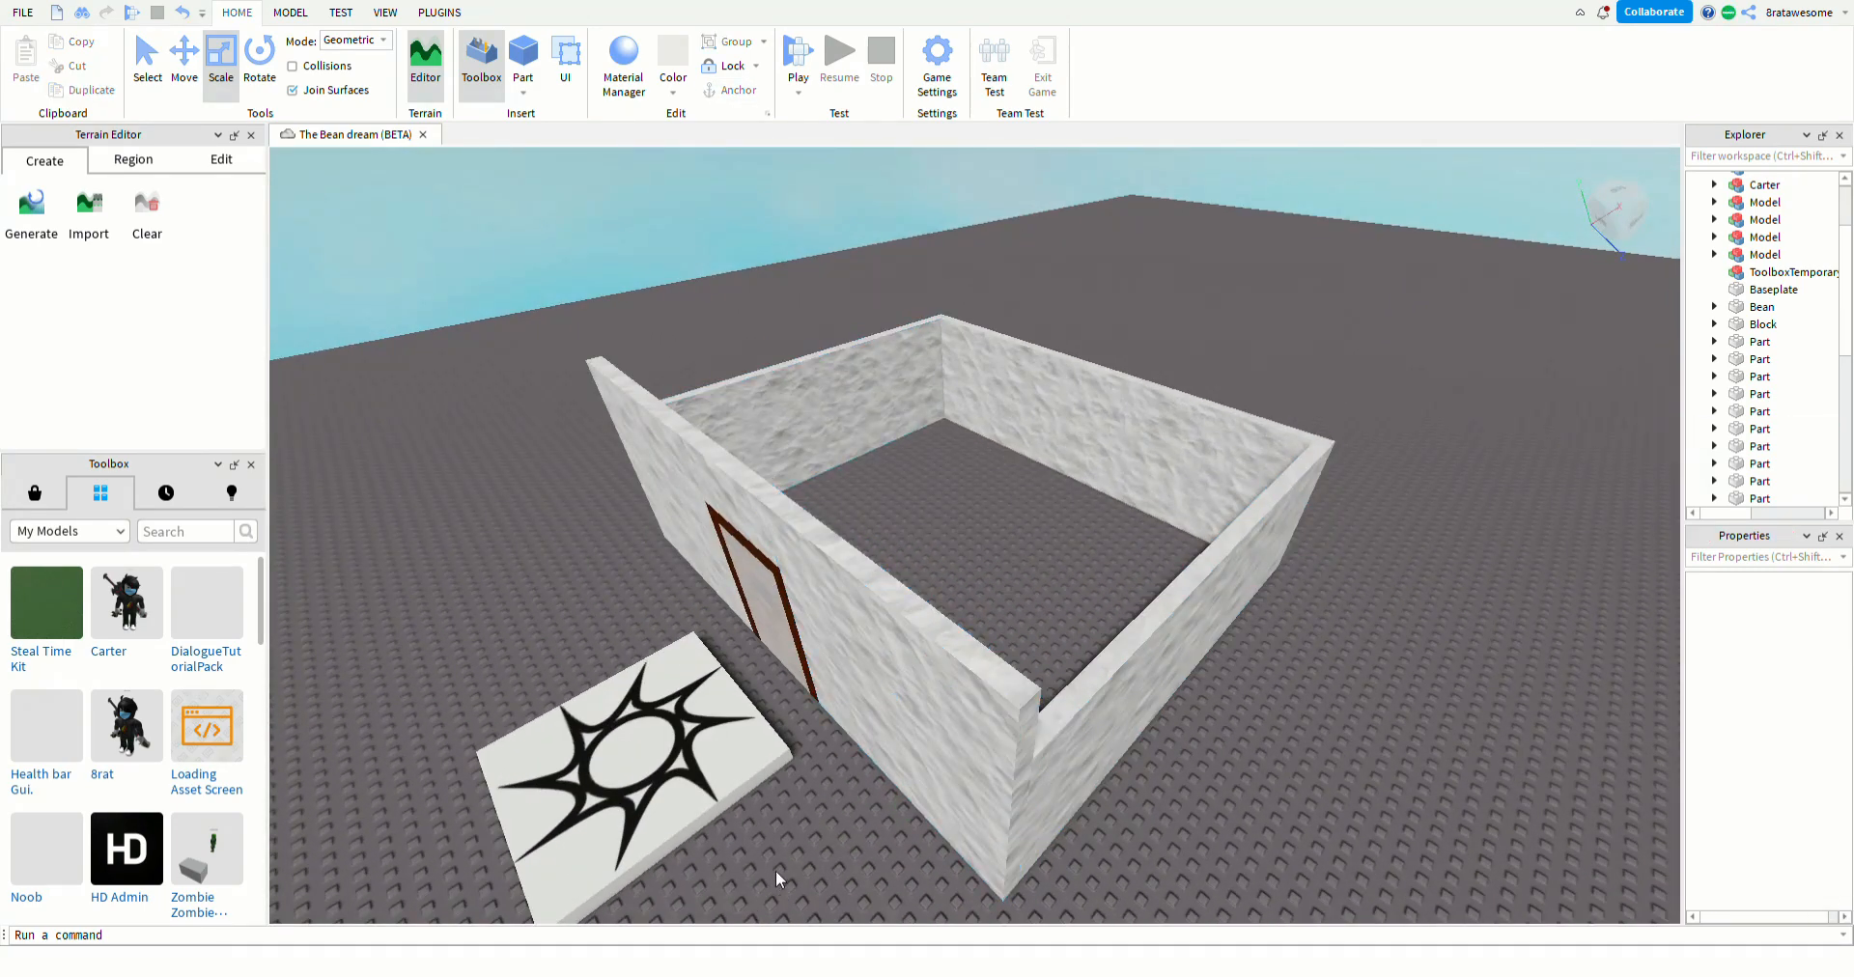
mouse_move(866, 783)
right_mouse_down()
mouse_move(861, 820)
mouse_move(832, 792)
right_mouse_up()
key("d")
key("d")
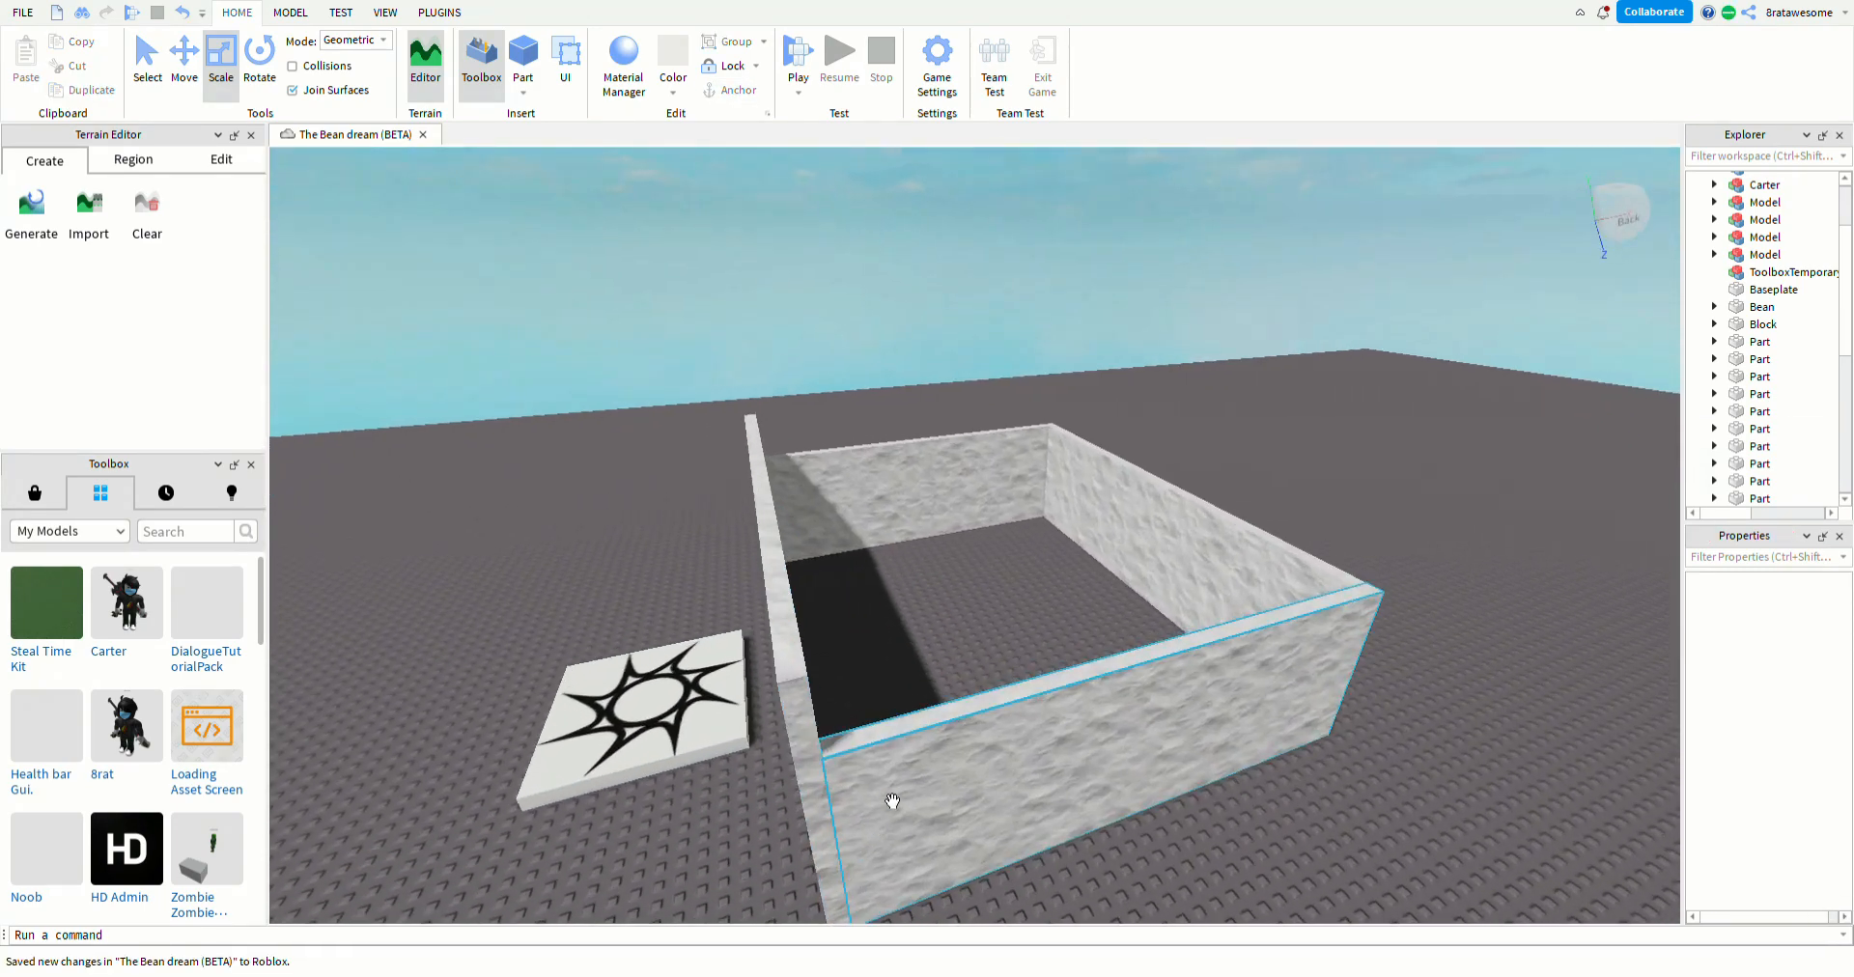
left_click(890, 799)
left_click_drag(1159, 619, 1167, 566)
- Scale the rear wall opposite the door upward to the raised walls' height
key("d")
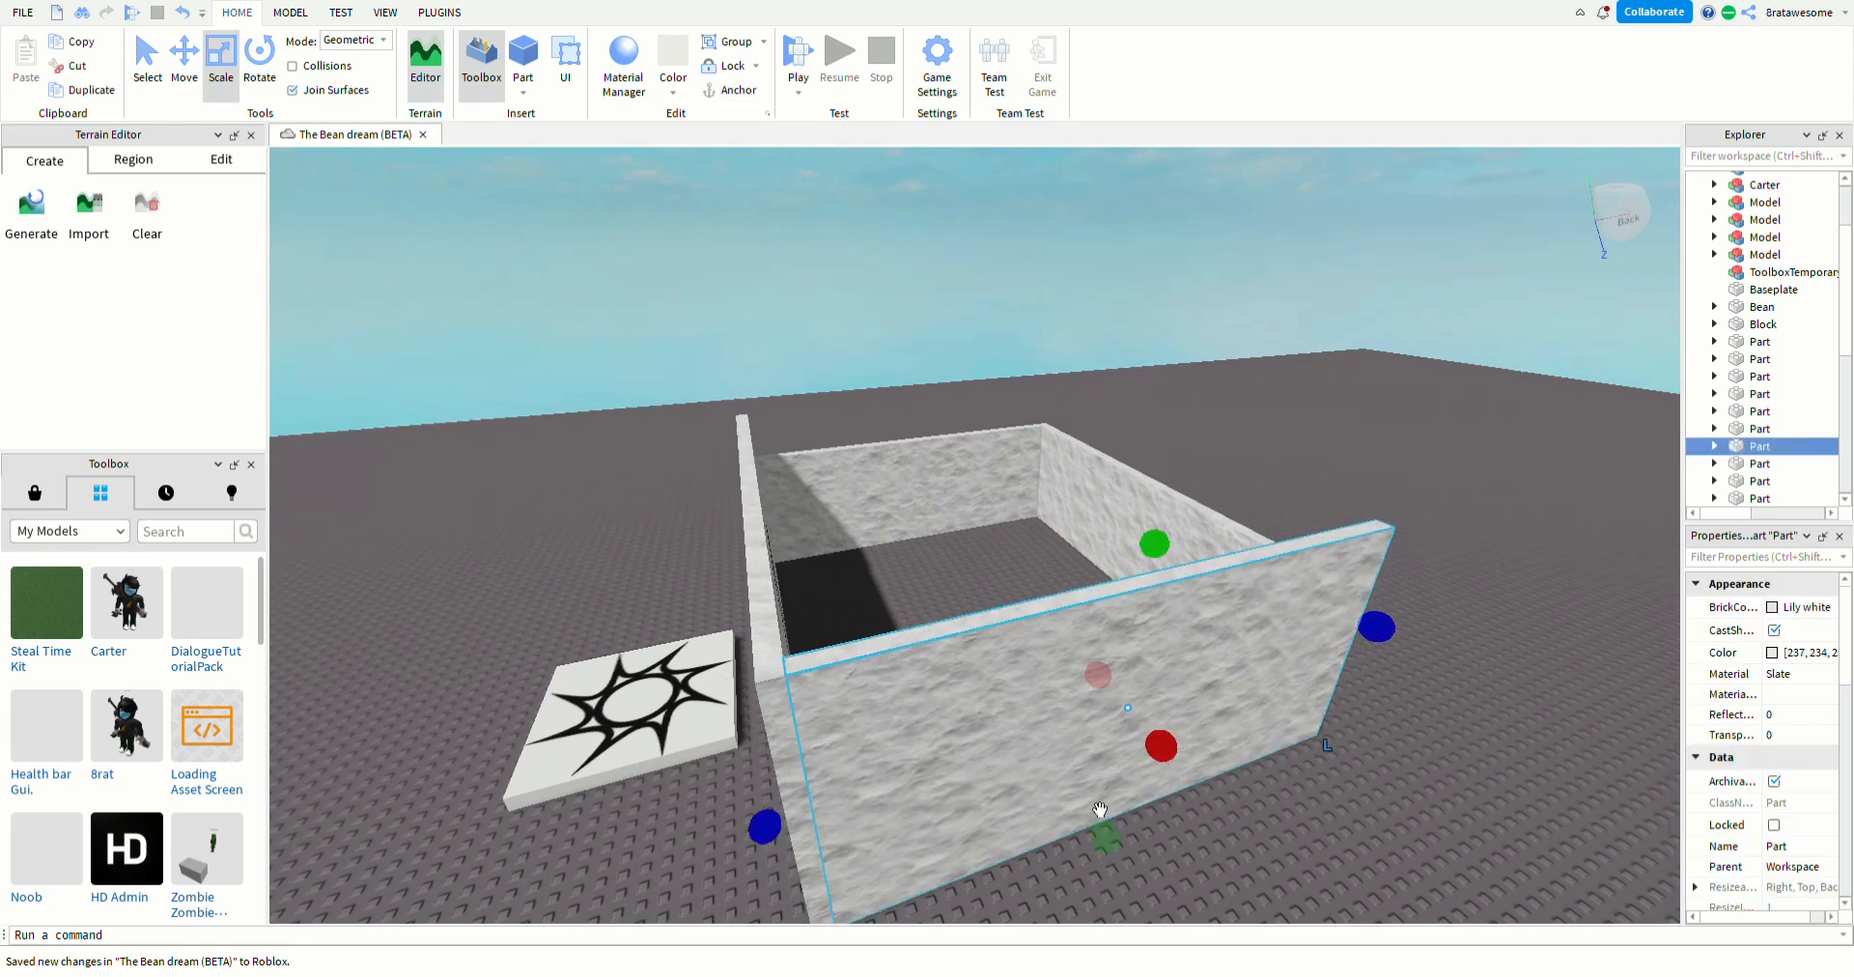
left_click(1053, 848)
right_click_drag(1053, 848, 1080, 872)
key("d")
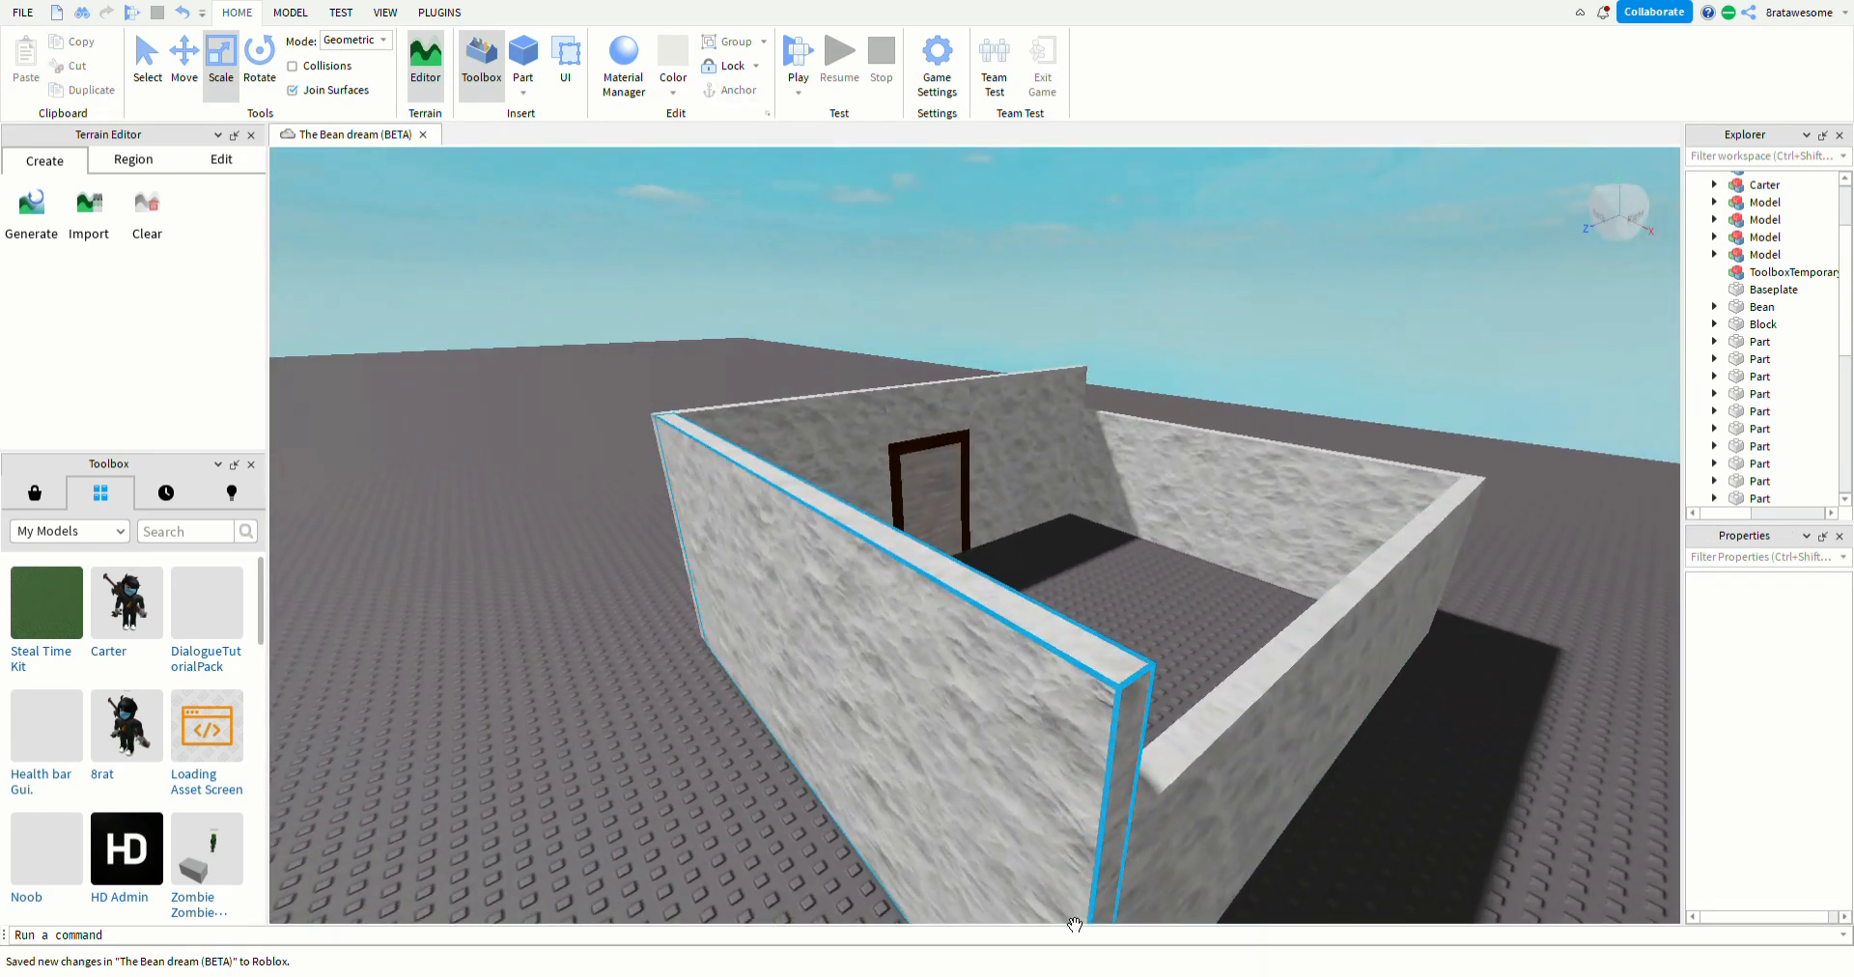
key("s")
right_click_drag(687, 804, 686, 803)
key("d")
left_click(1121, 697)
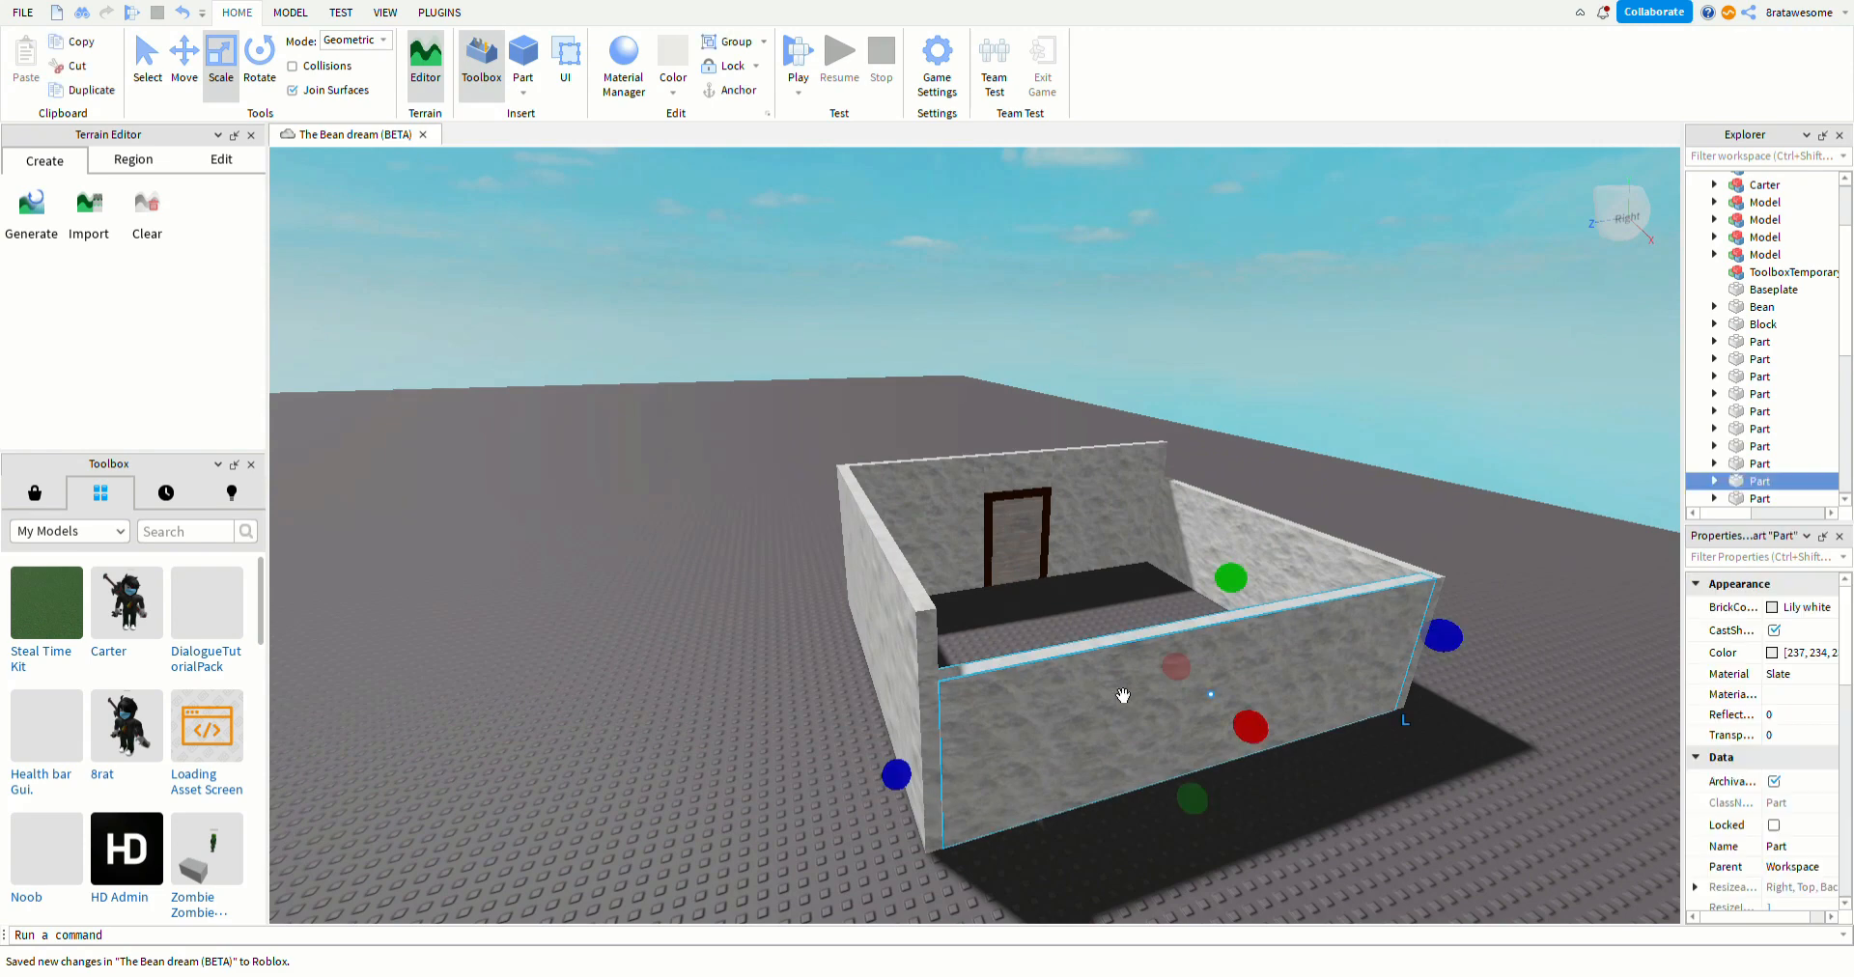
left_click_drag(1244, 594, 1234, 522)
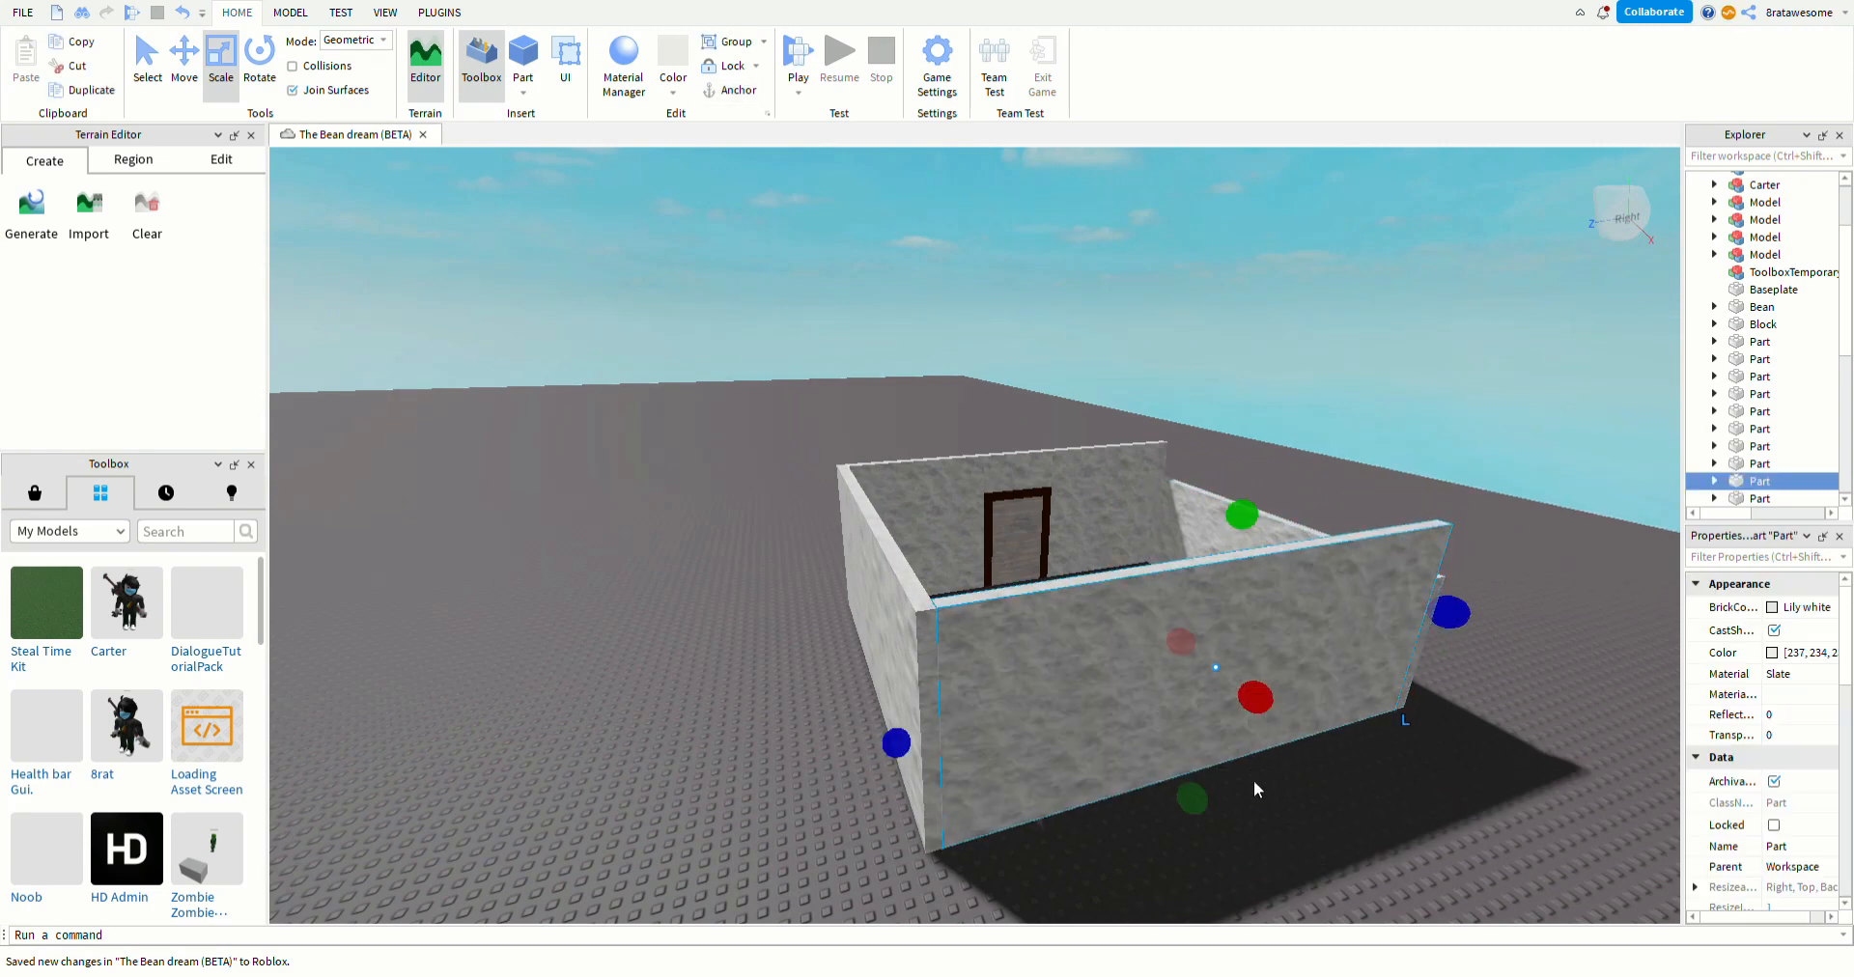
left_click(1263, 811)
- Scale the remaining low side wall upward until its top is flush with the other three walls
key("d")
right_click_drag(1250, 765, 1316, 798)
key("d")
left_click(1229, 750)
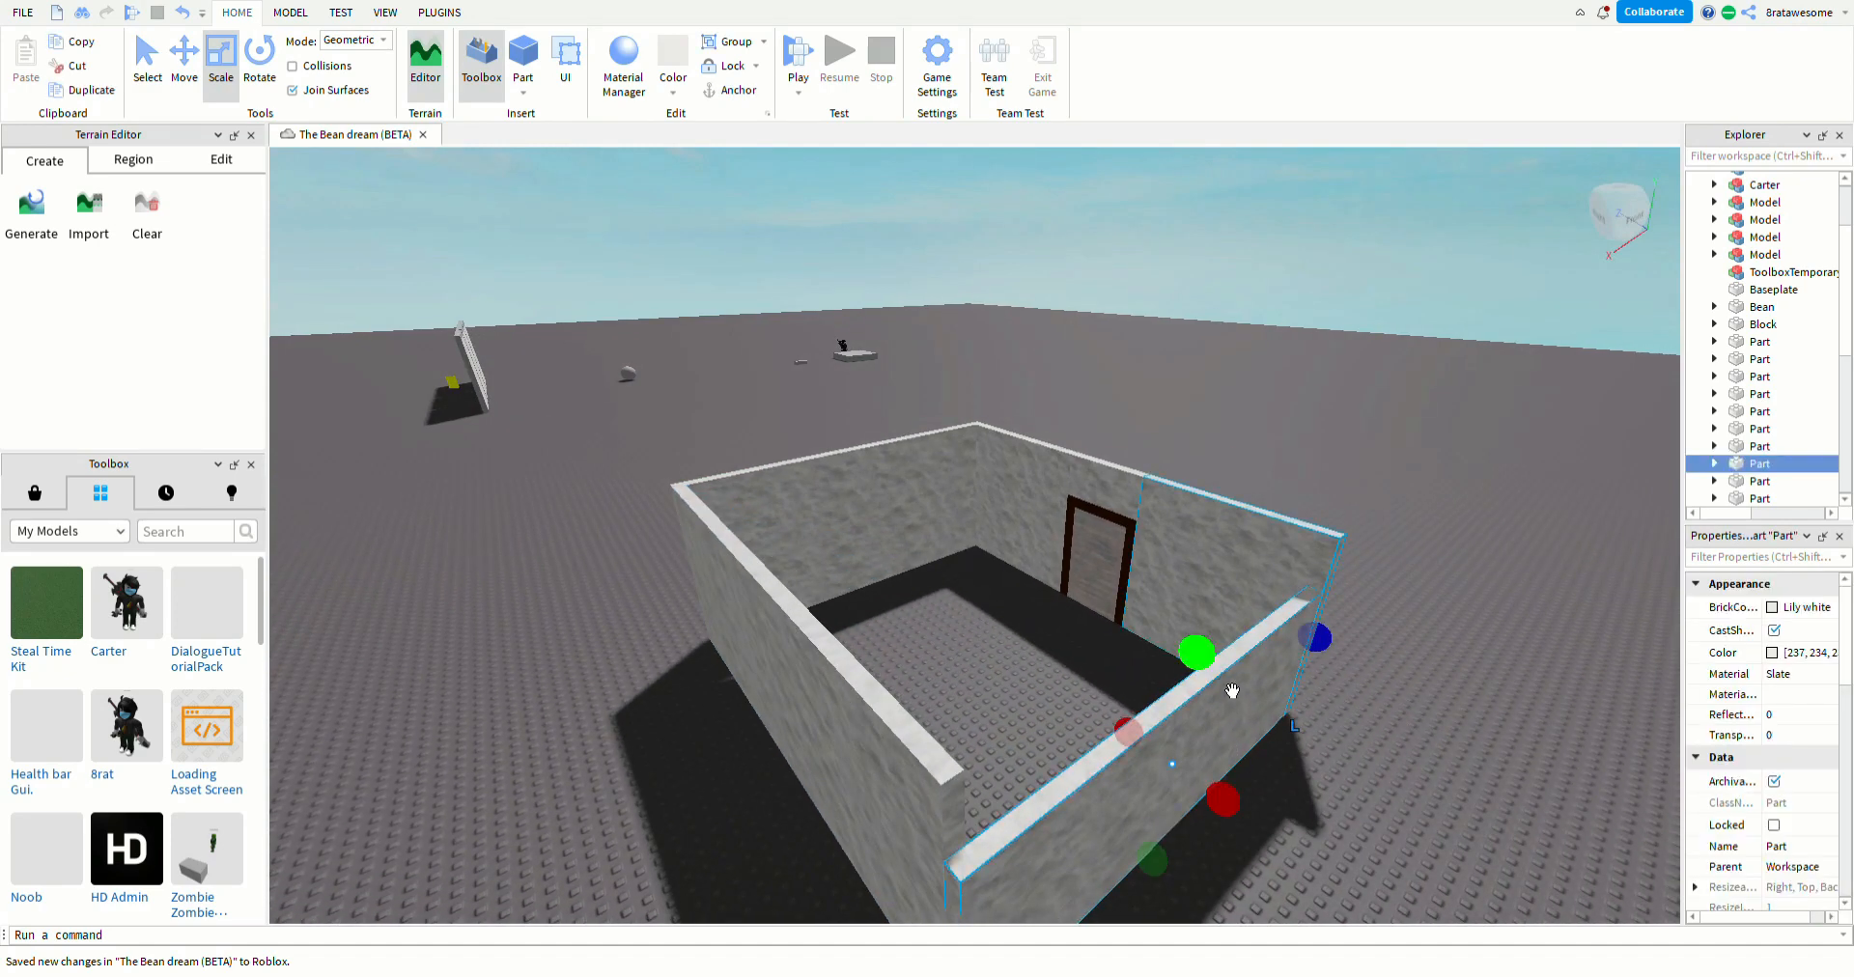
left_click_drag(1200, 657, 1207, 608)
left_click(1364, 786)
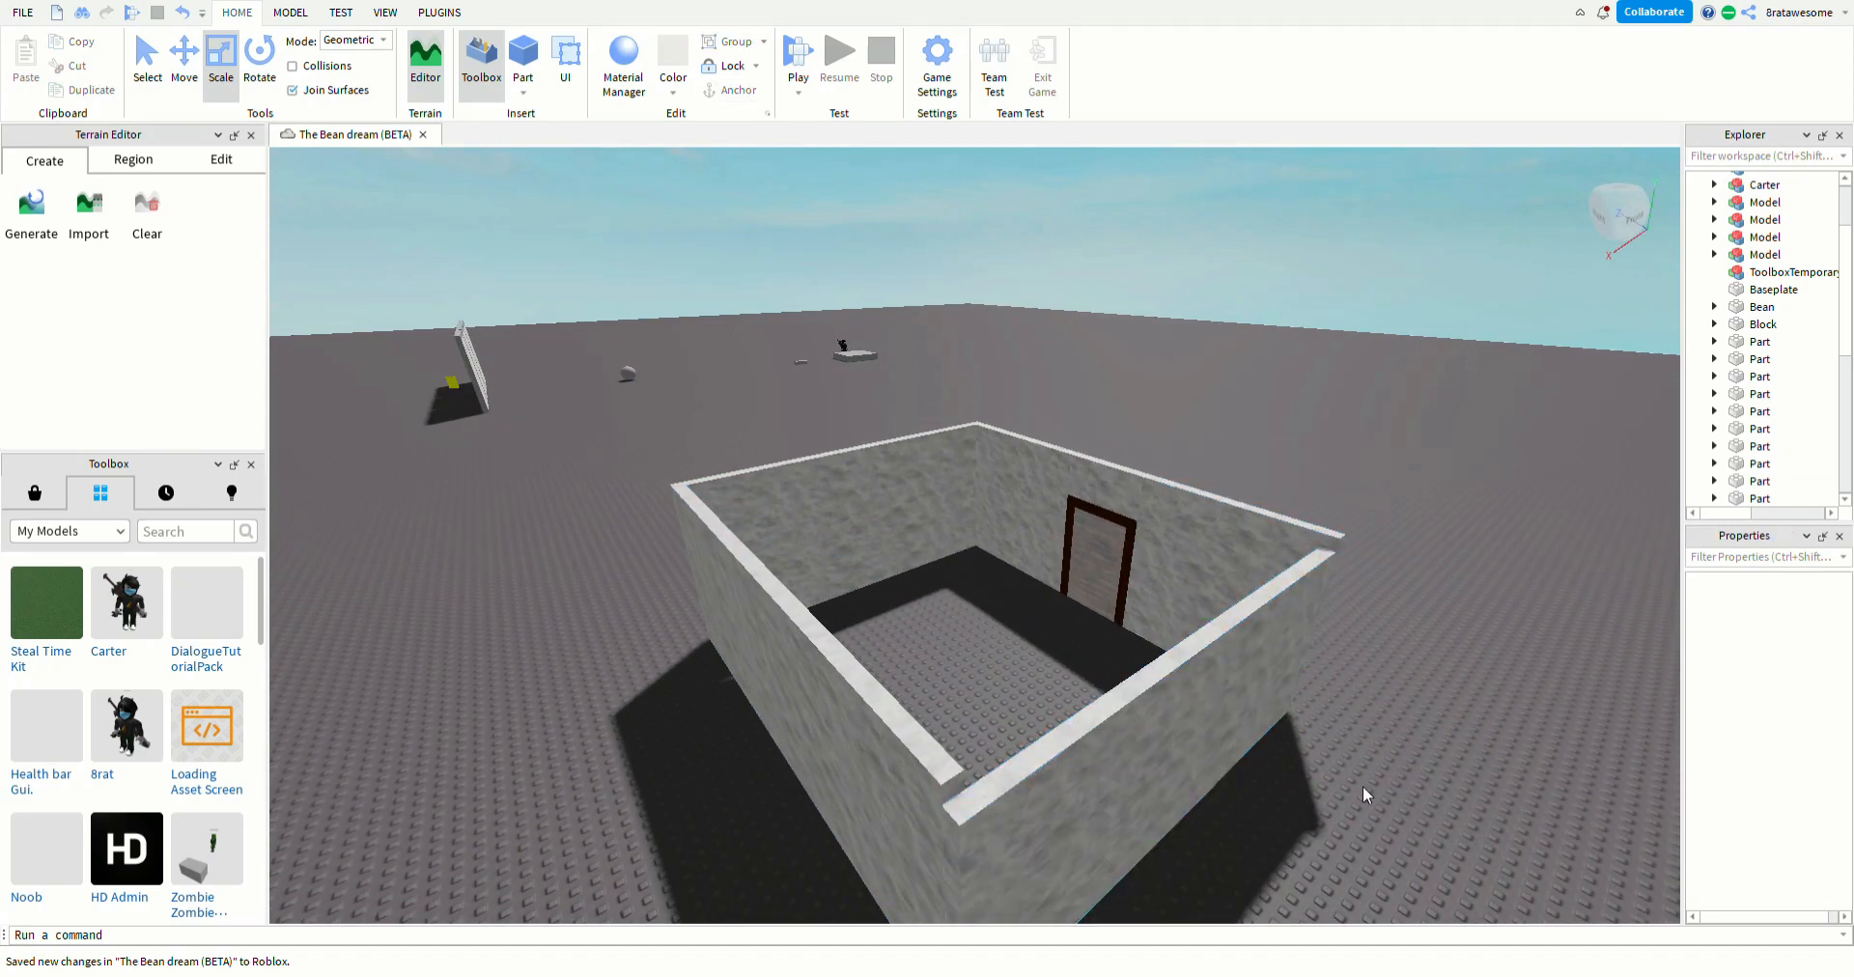
scroll(1275, 709, "down", 2)
left_click(1152, 637)
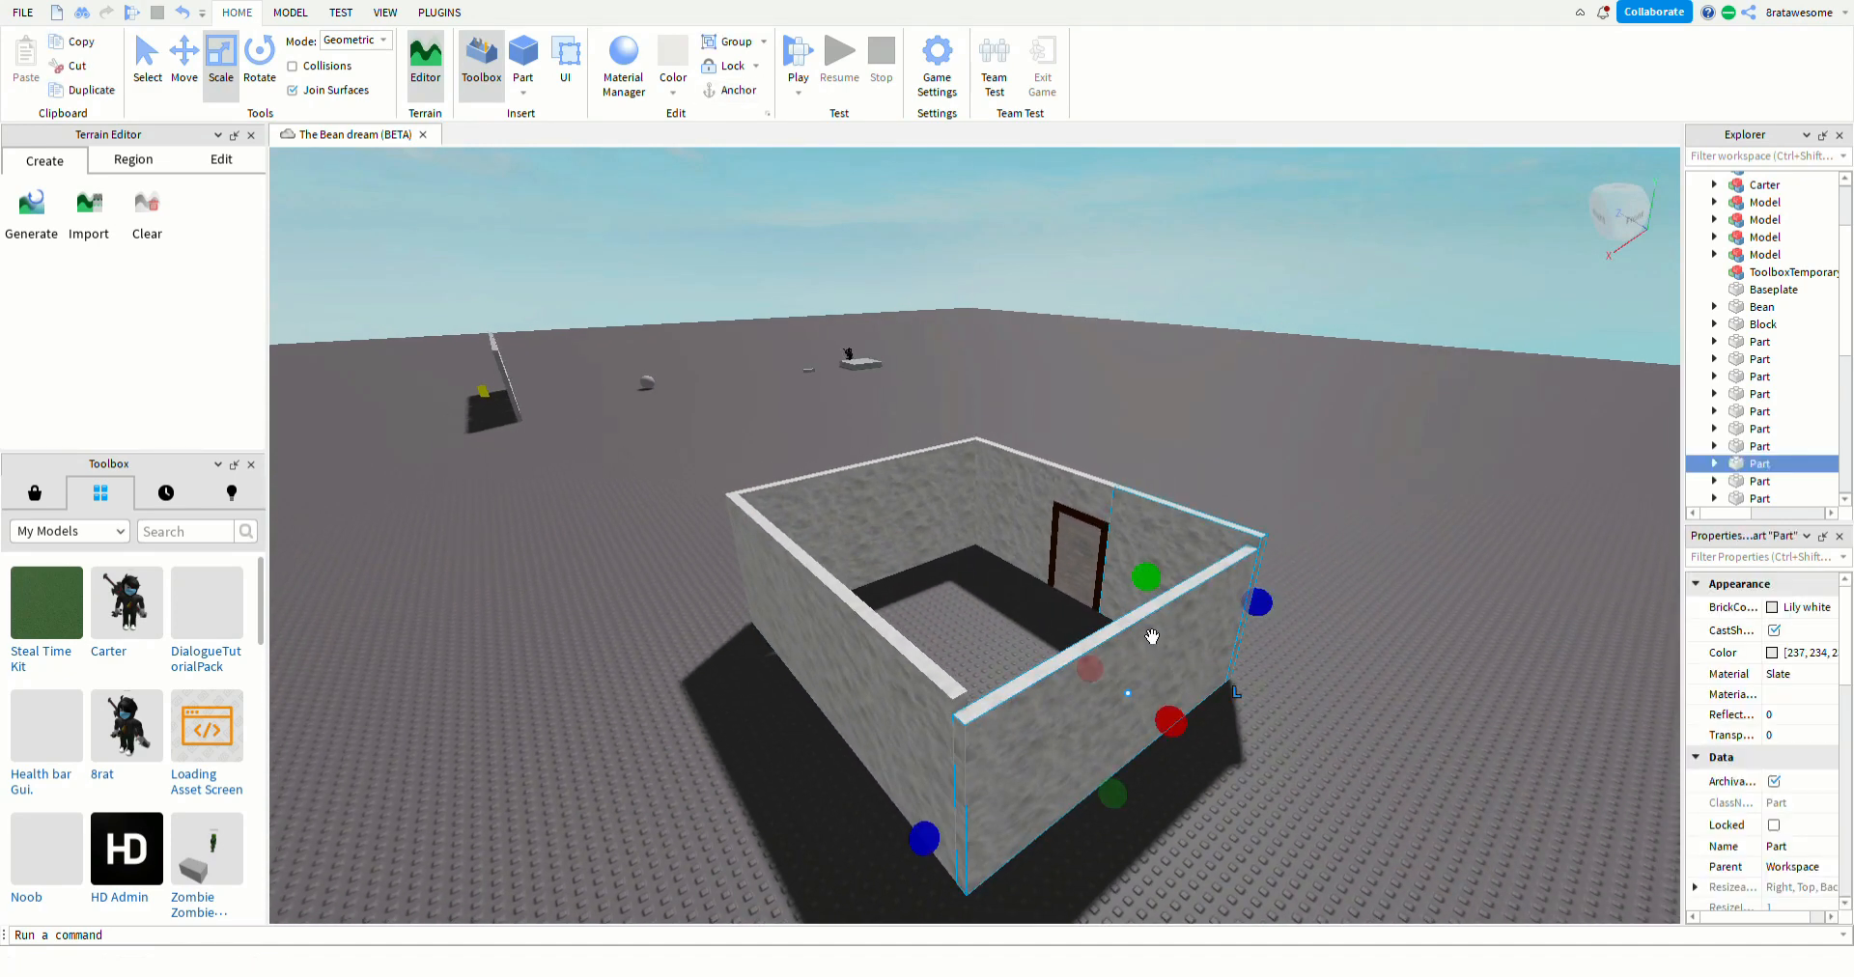
left_click_drag(1169, 617, 1170, 593)
left_click(1364, 767)
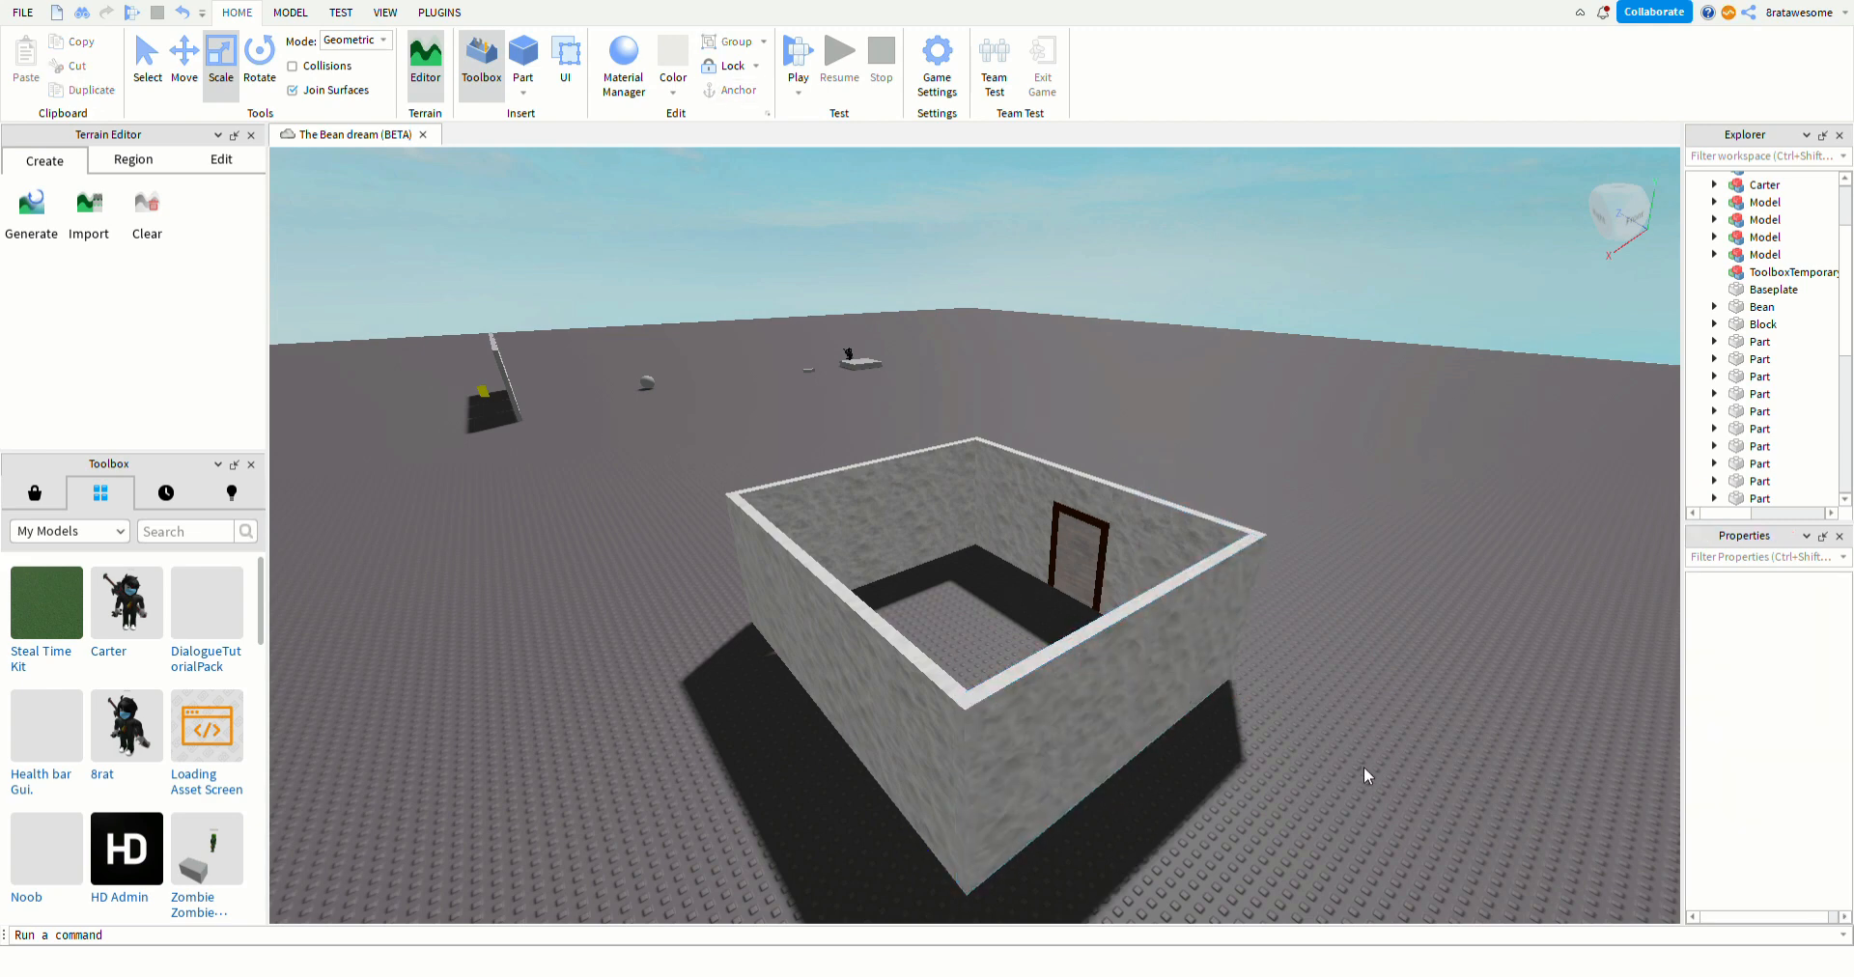
- Insert a block by the top of the rear wall and colour it Reddish brown
key("s")
key("d")
right_click_drag(477, 687, 477, 689)
key("d")
key("w")
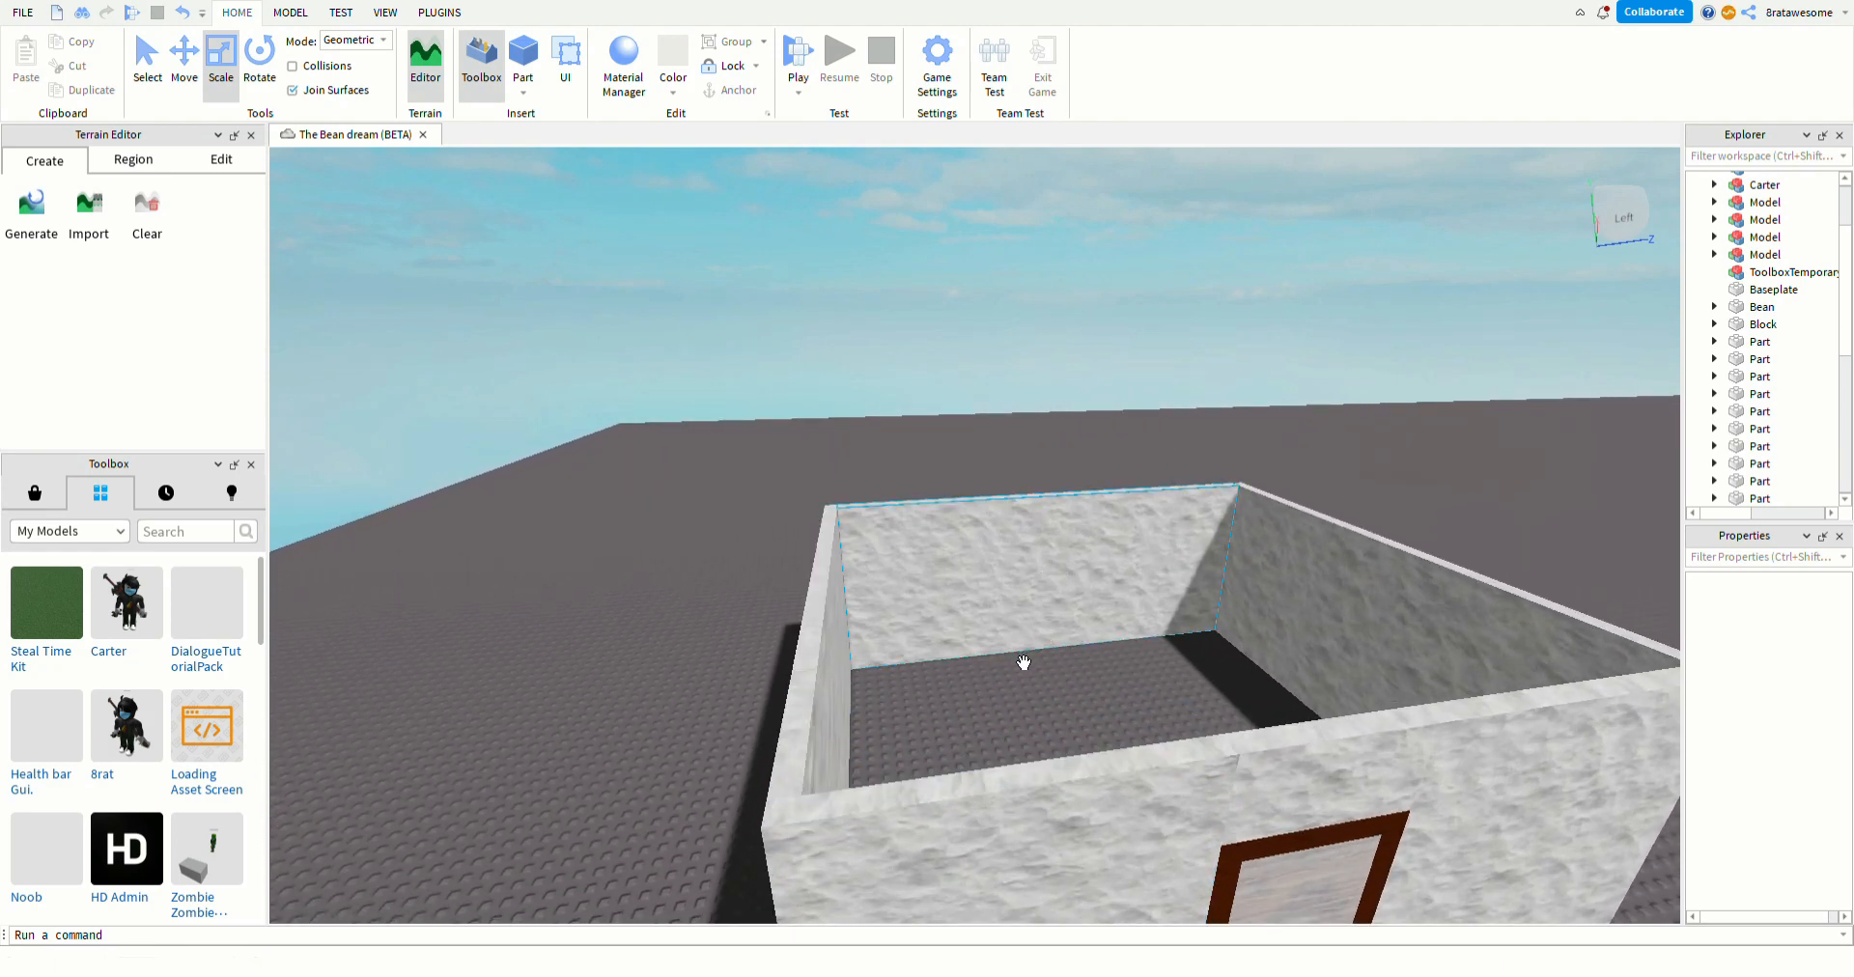
key("s")
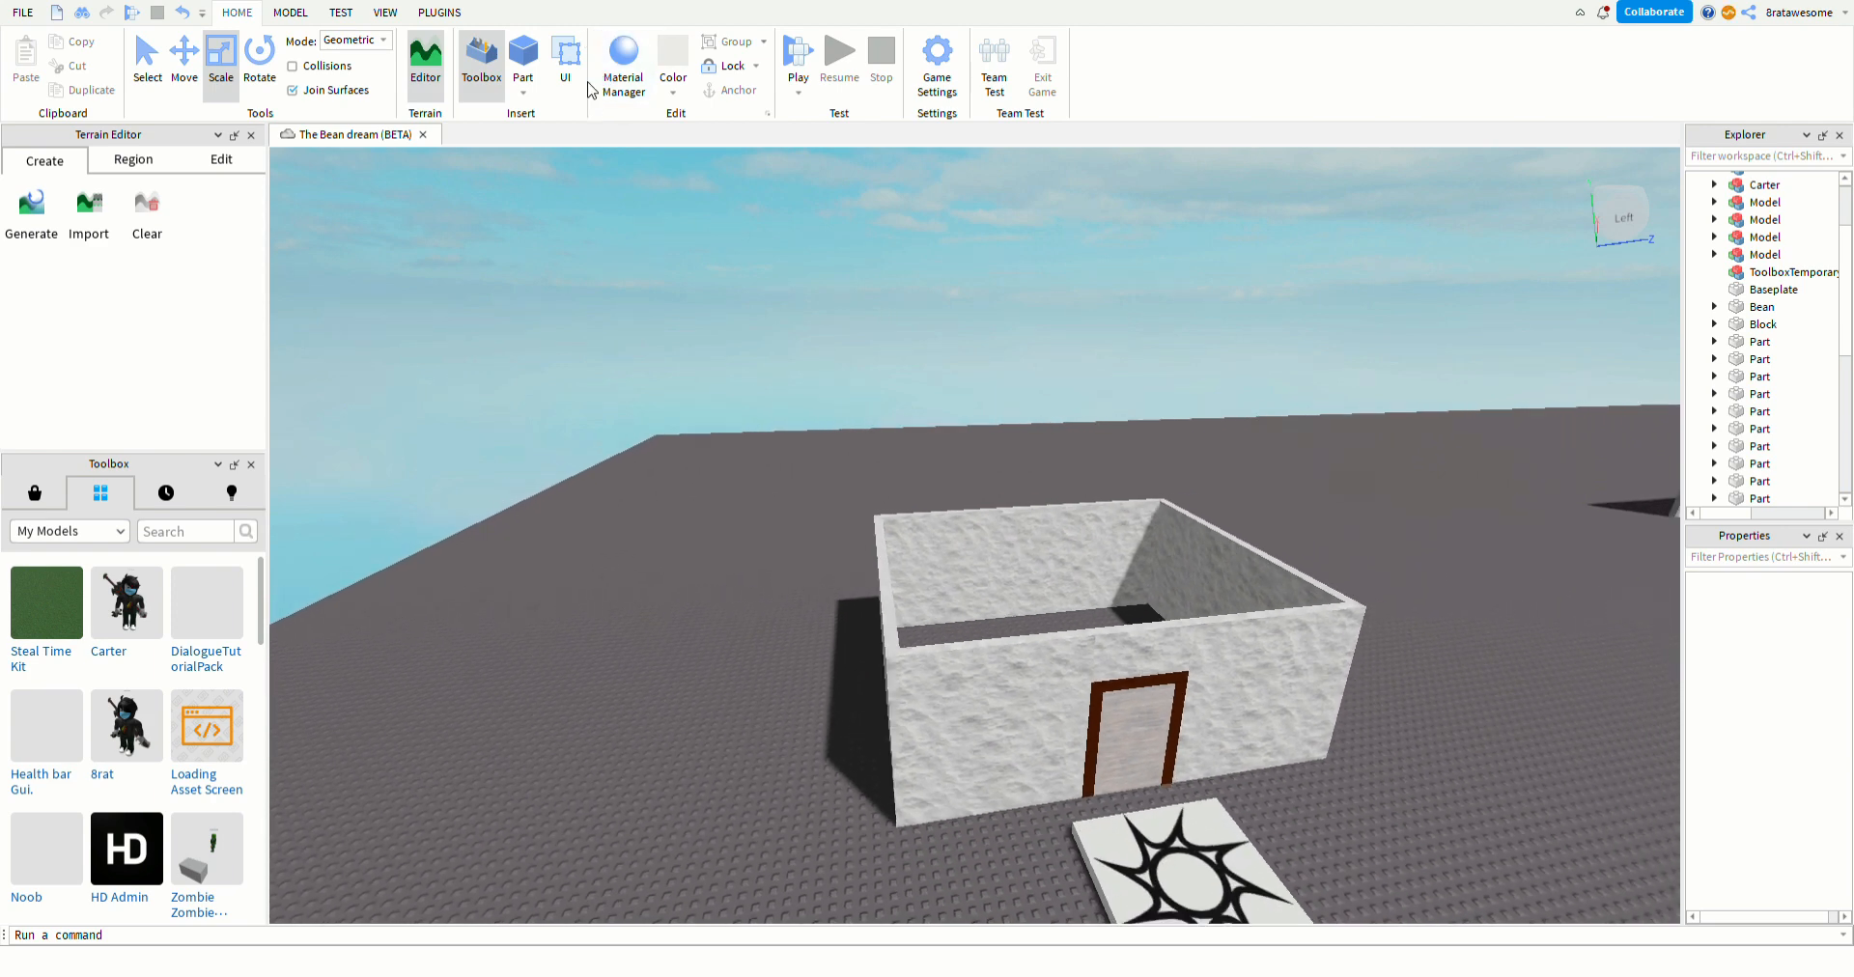
left_click(519, 70)
key("a")
right_click_drag(1020, 750, 993, 728)
key("w")
key("w")
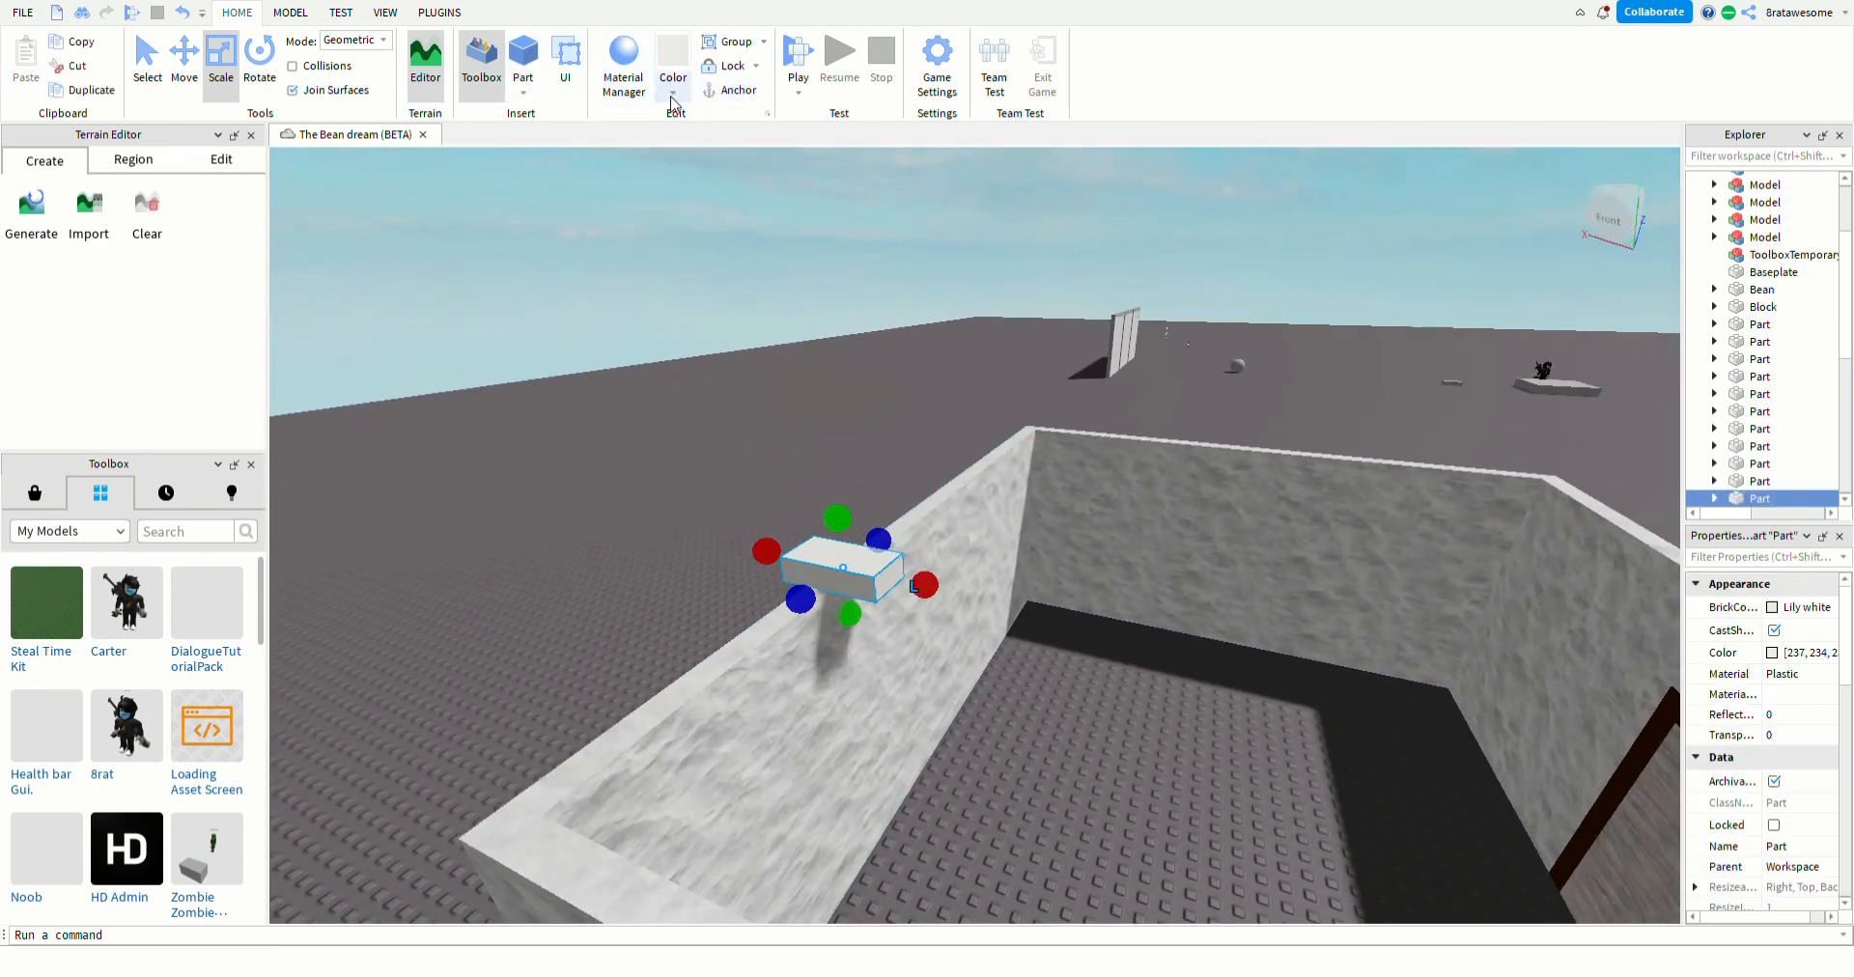
left_click(718, 347)
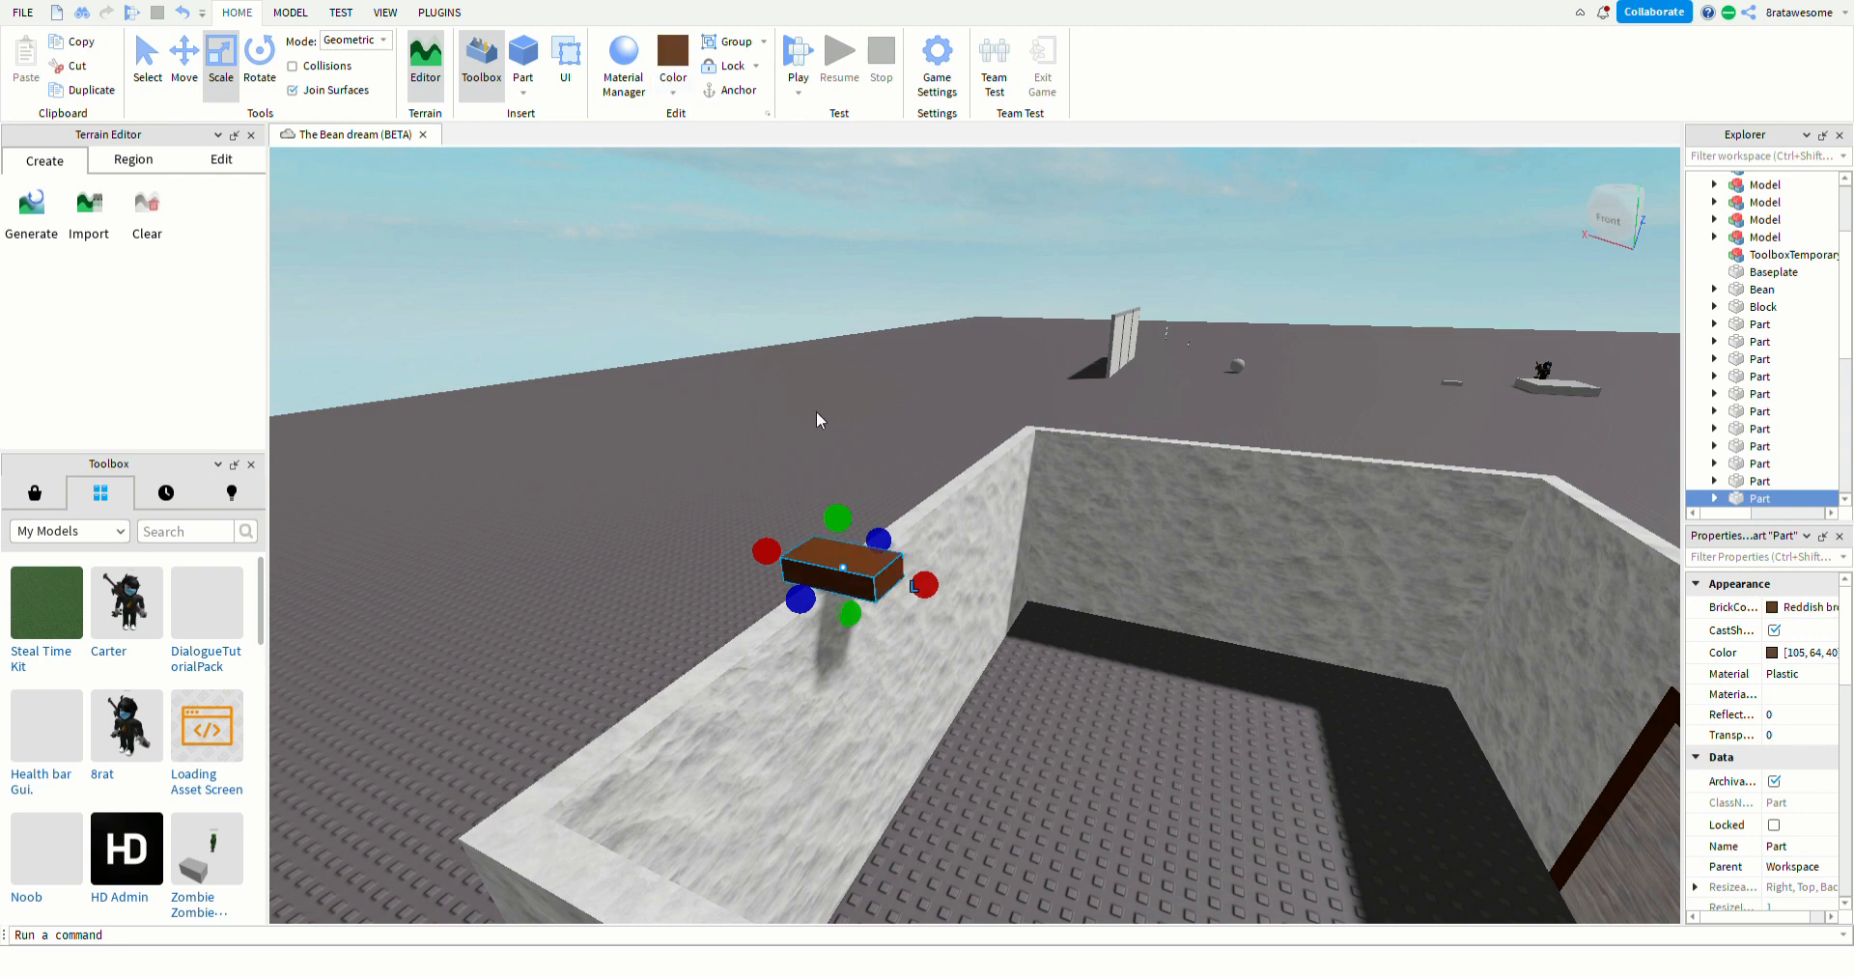
- Rotate the brown block so it slopes upward toward the inside of the building
right_click_drag(1095, 646, 1095, 646)
key("s")
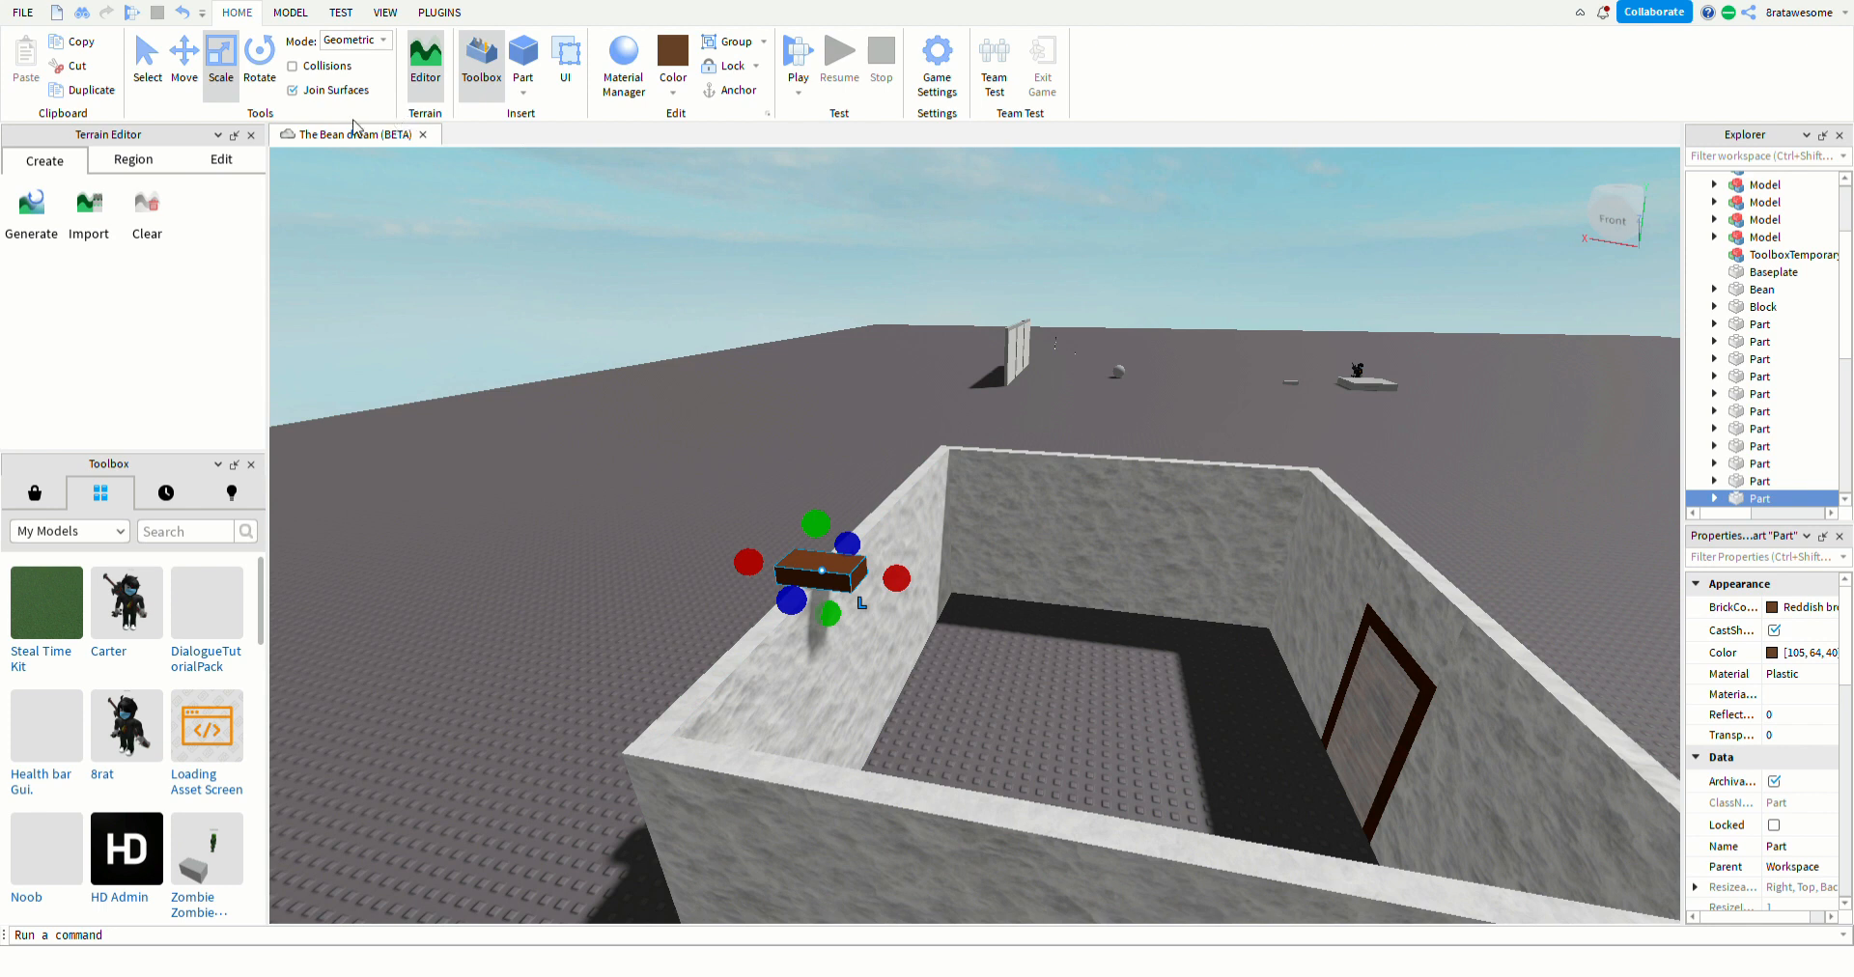
left_click(259, 78)
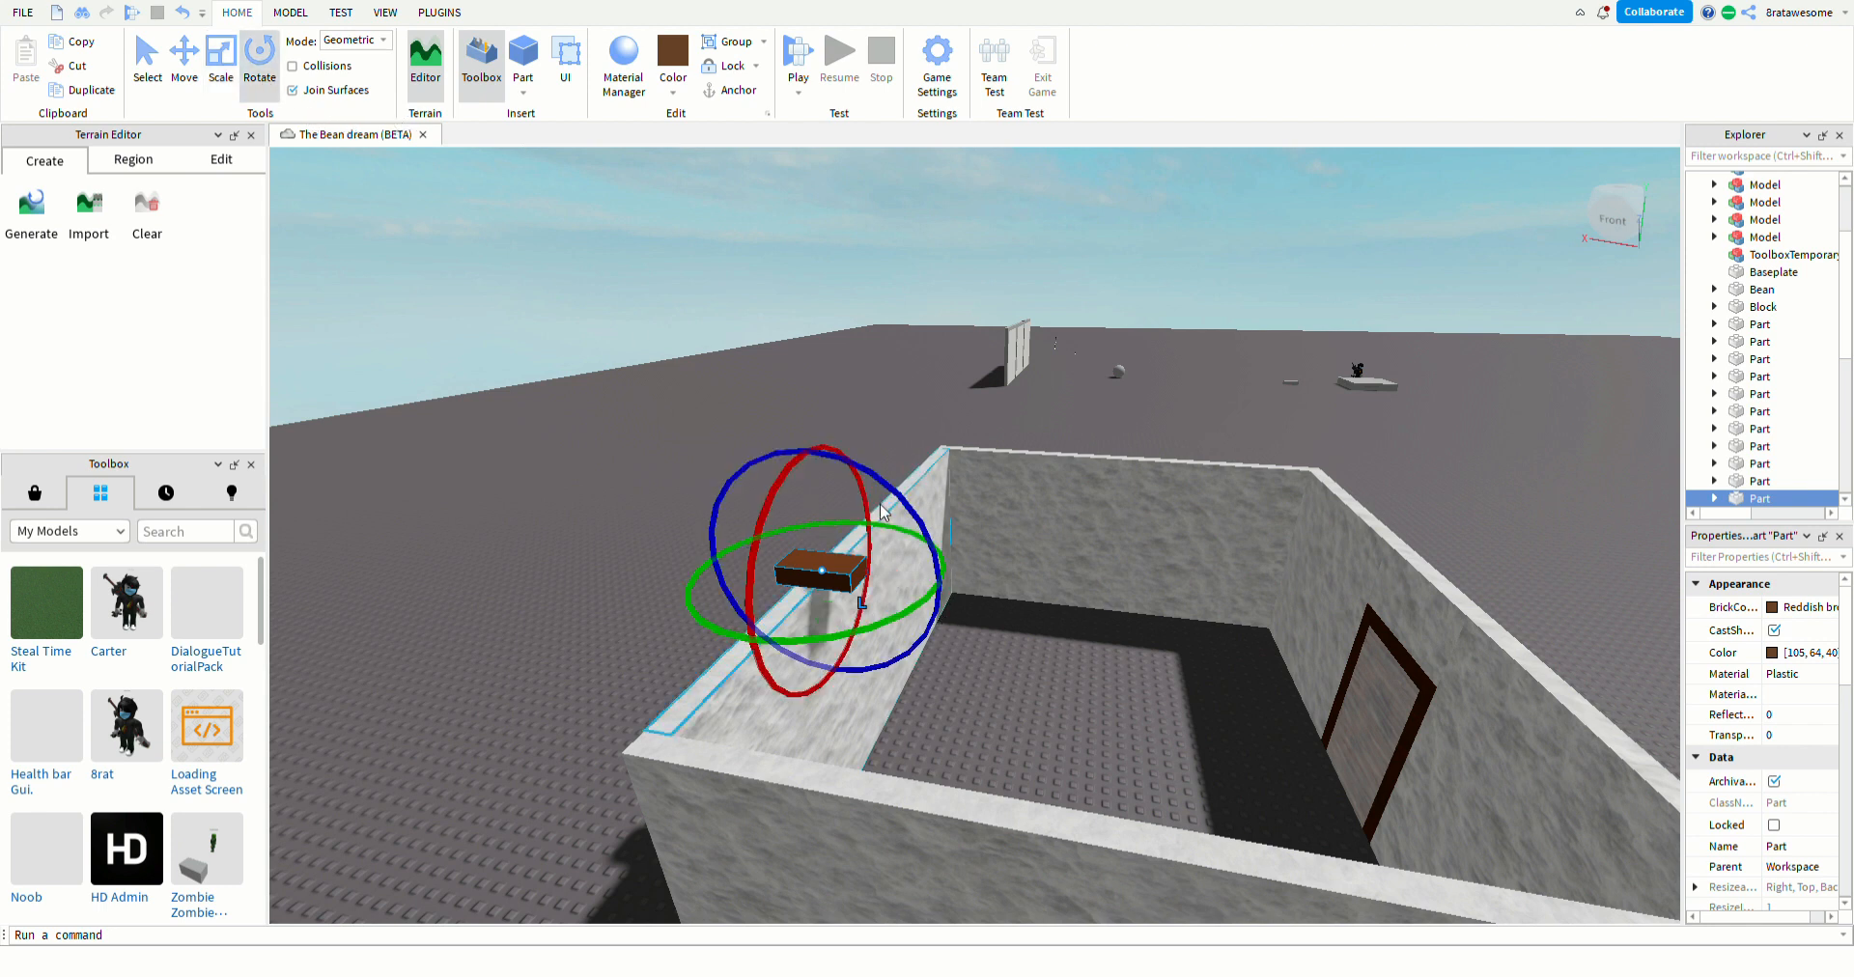
left_click_drag(882, 512, 960, 603)
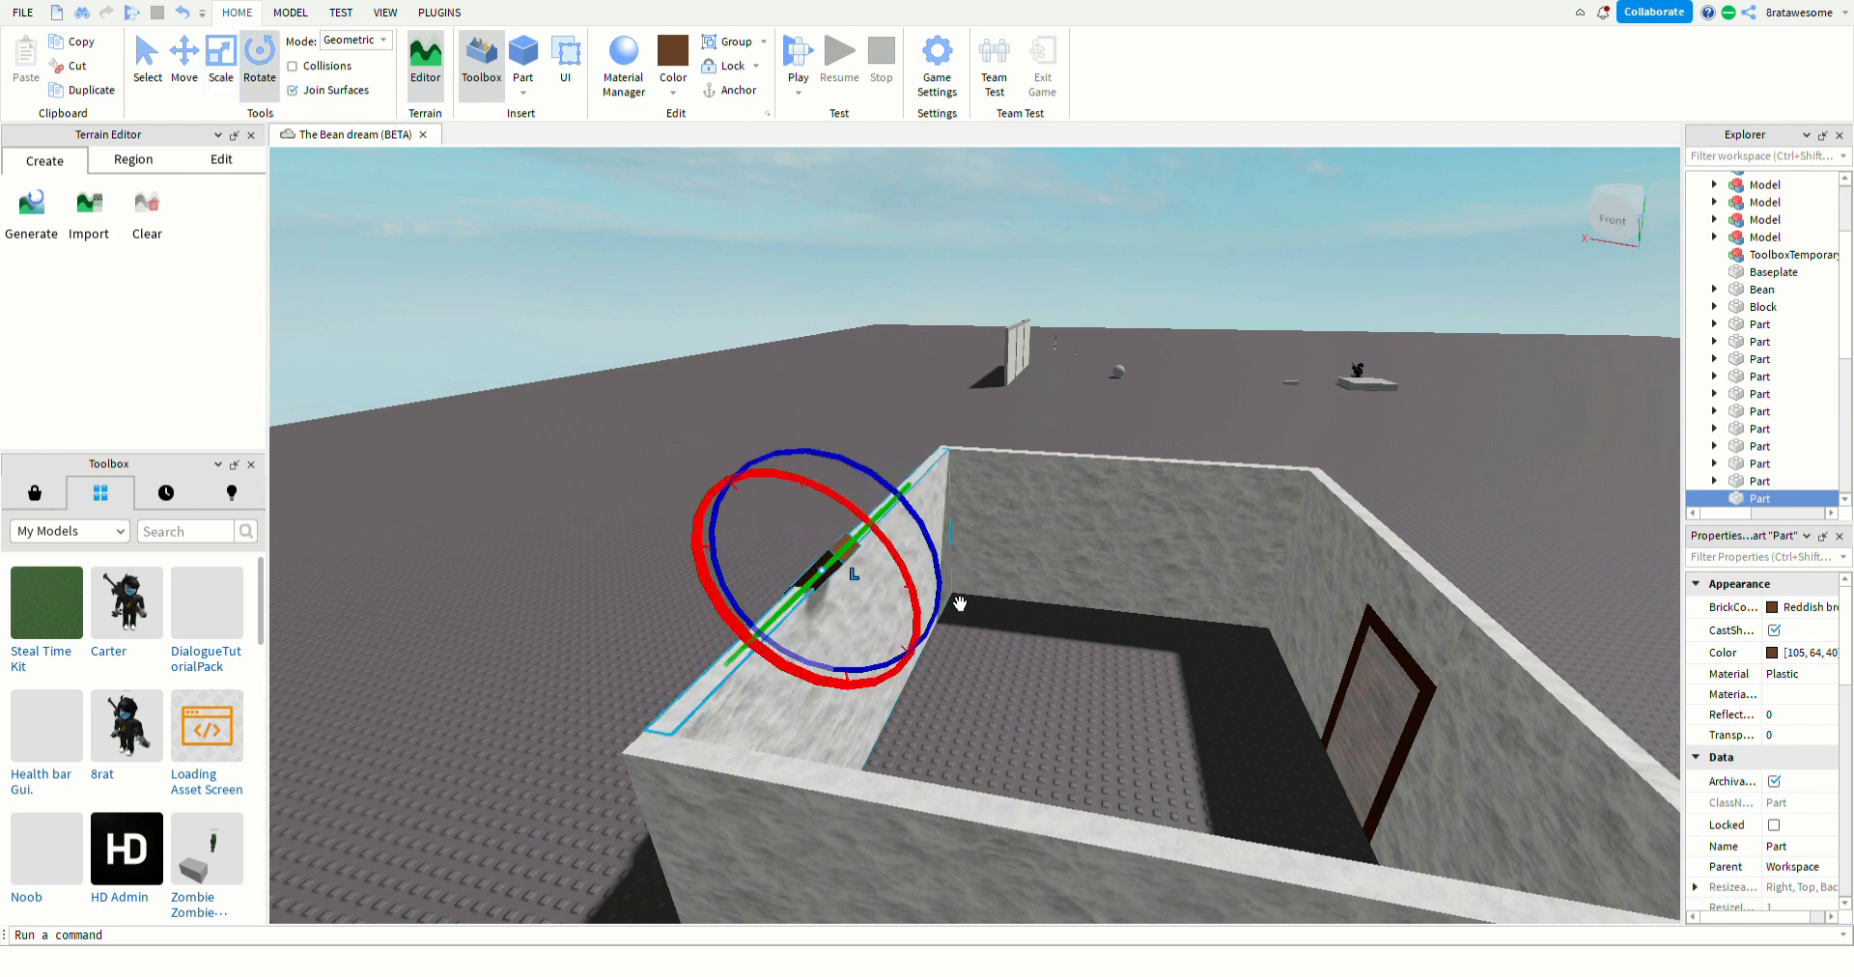
left_click(991, 575)
- Move the tilted brown block up onto the top edge of the rear wall
left_click_drag(827, 570, 859, 588)
left_click_drag(867, 405, 912, 419)
left_click(195, 70)
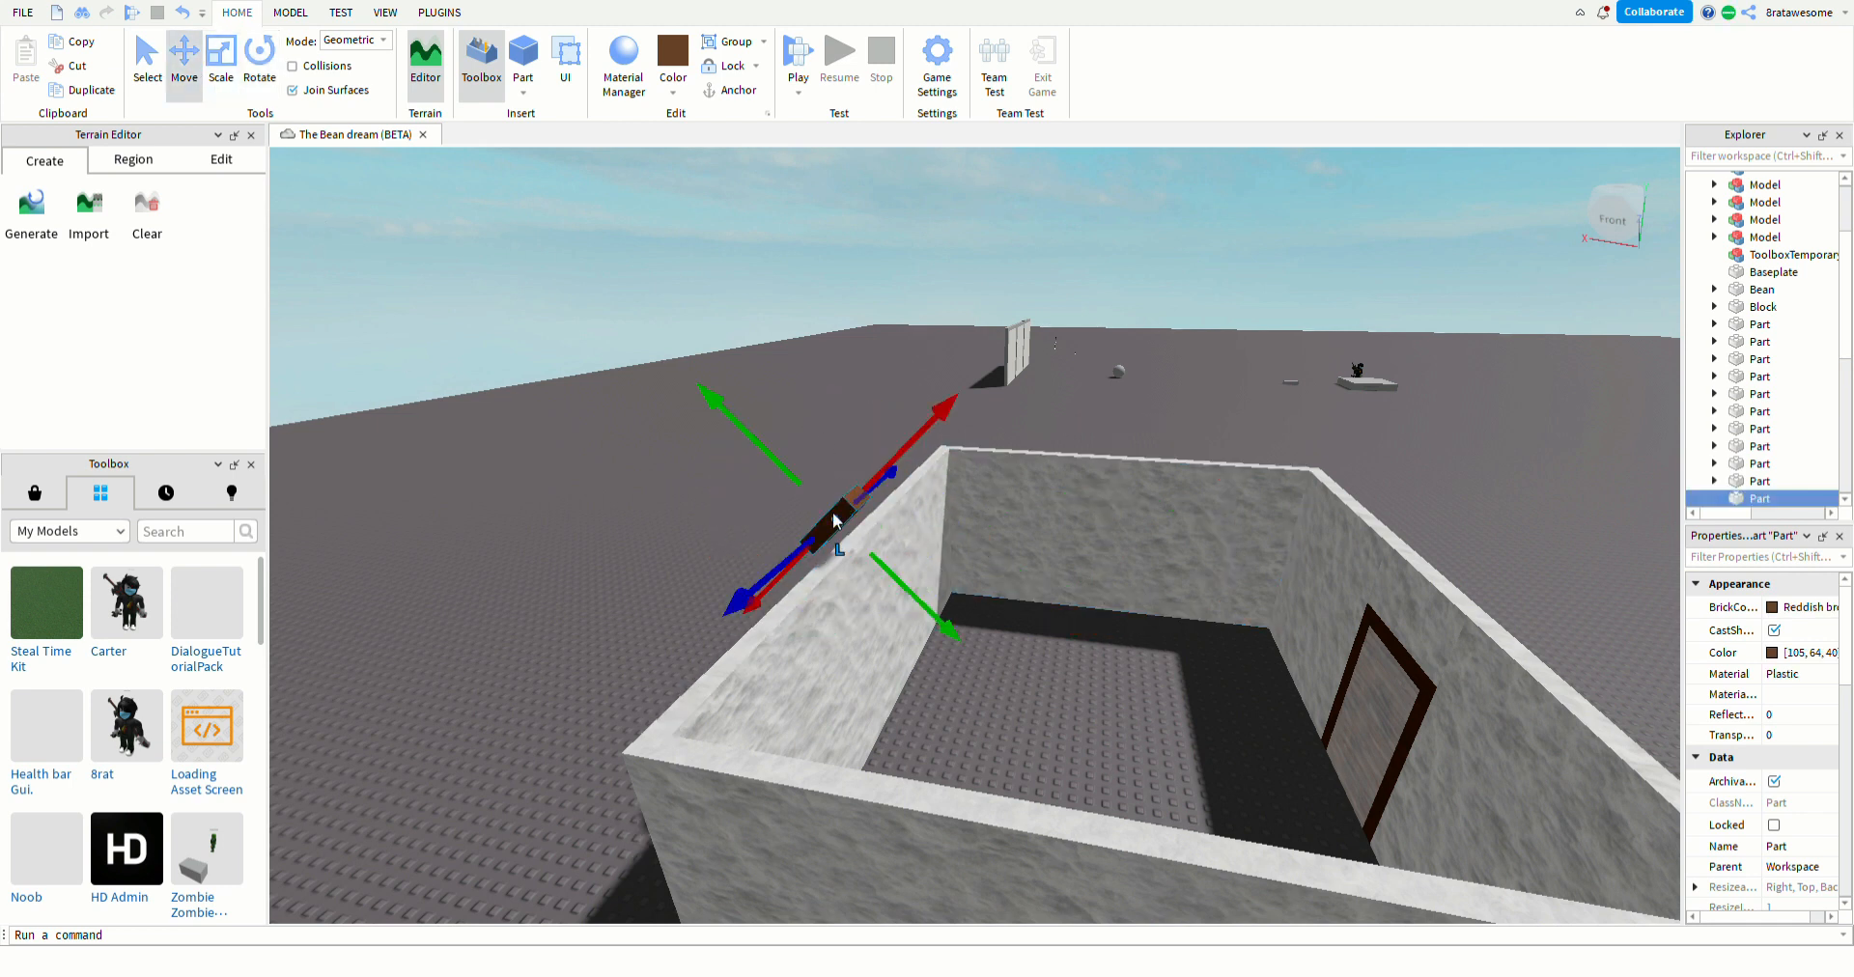
left_click_drag(923, 586, 935, 599)
key("a")
right_click_drag(844, 720, 842, 718)
key("a")
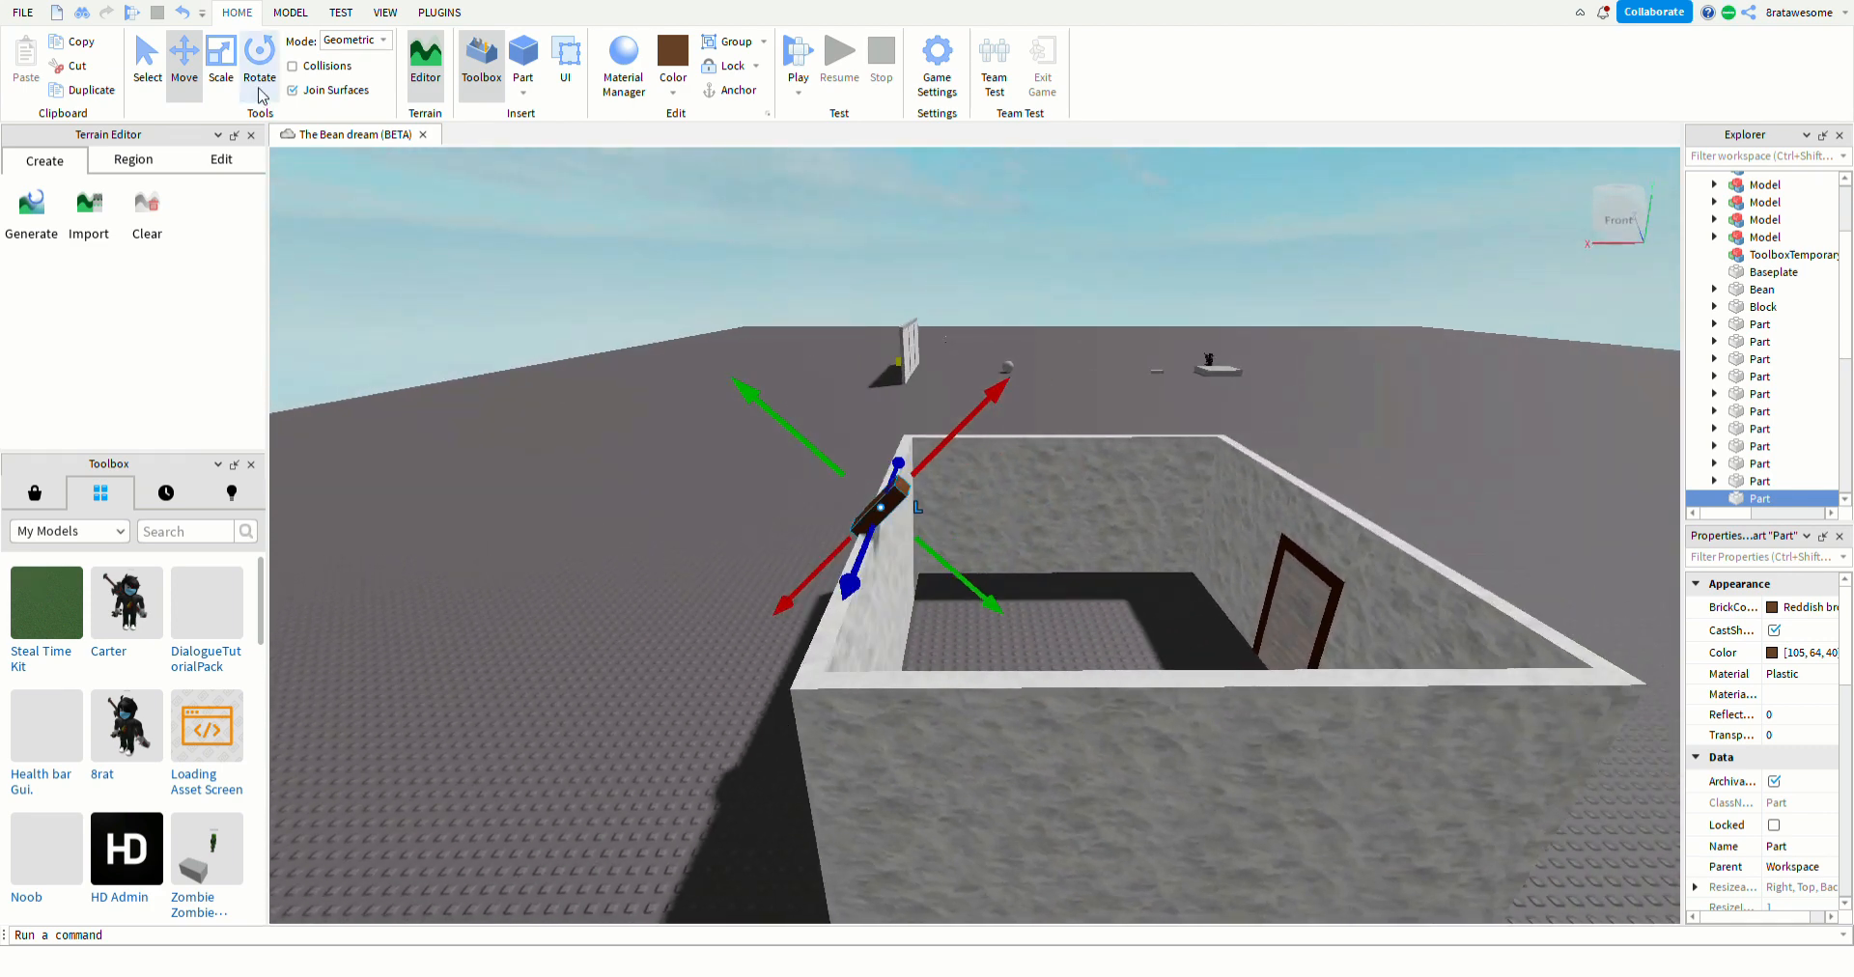
- Scale the tilted brown block upward along its slope toward the middle of the building
left_click(228, 69)
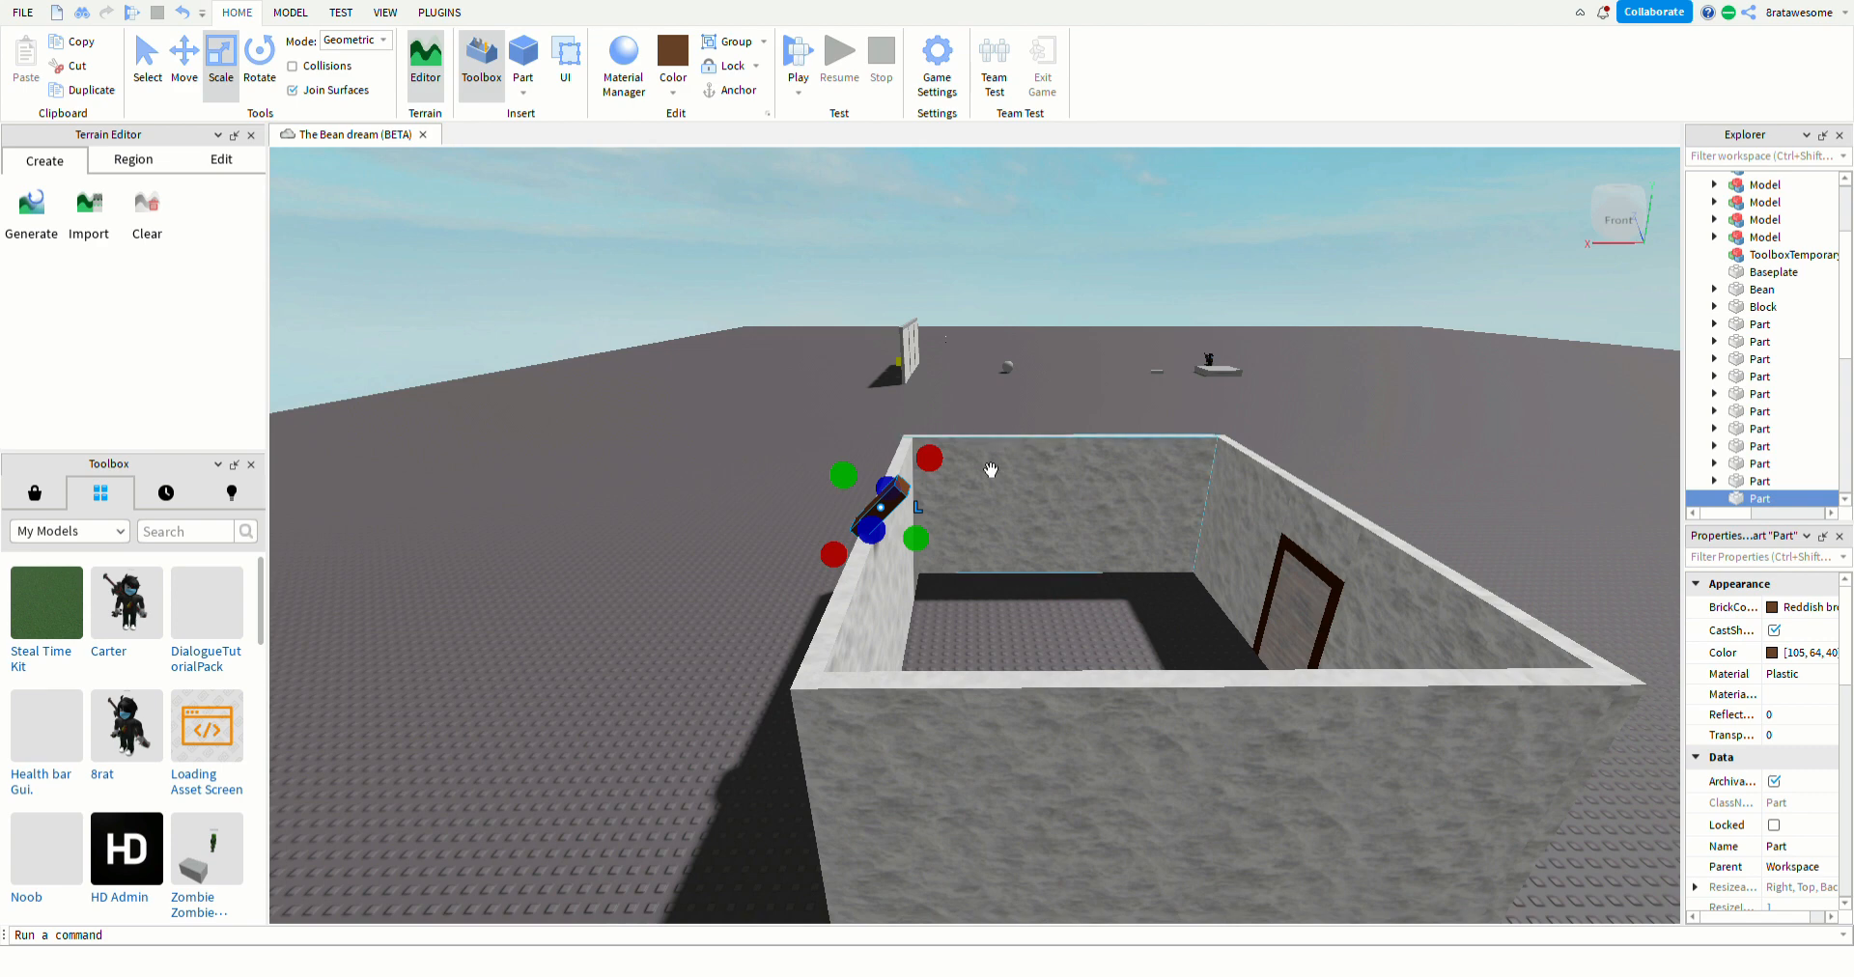
left_click_drag(932, 457, 1113, 313)
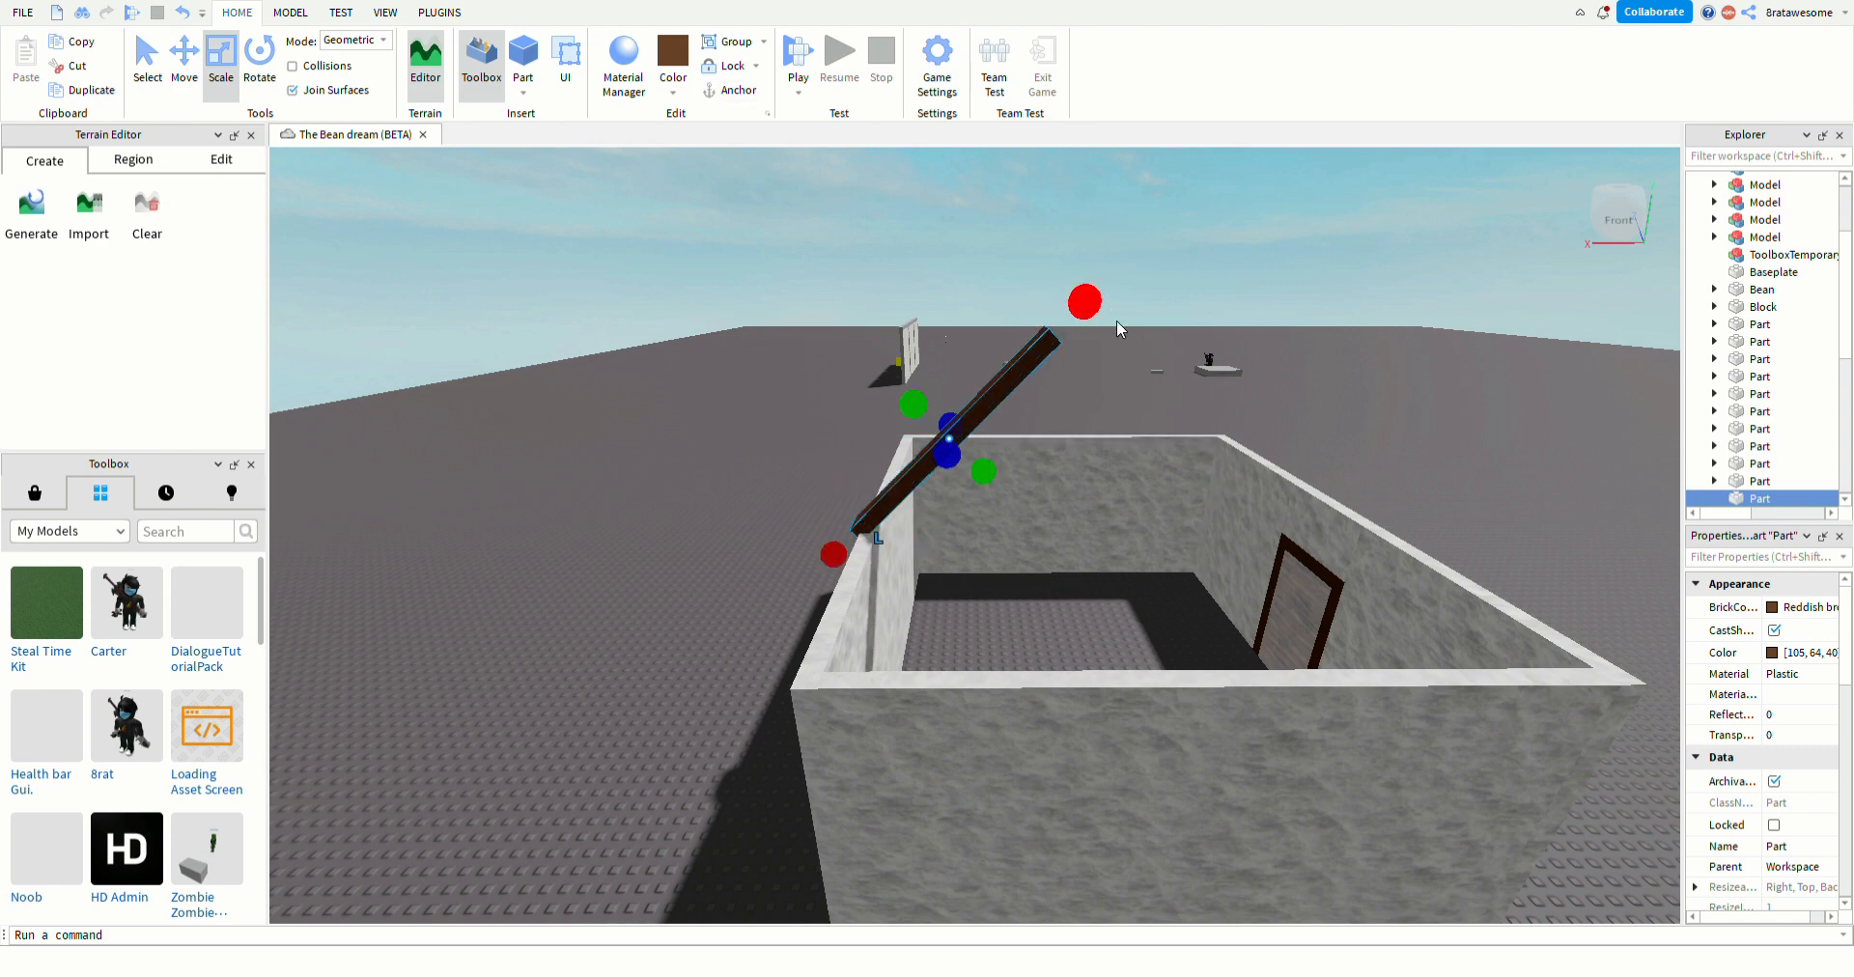
key("d")
left_click_drag(911, 328, 928, 293)
- Widen the sloped brown panel in both directions to span the full length of the rear wall
key("a")
key("a")
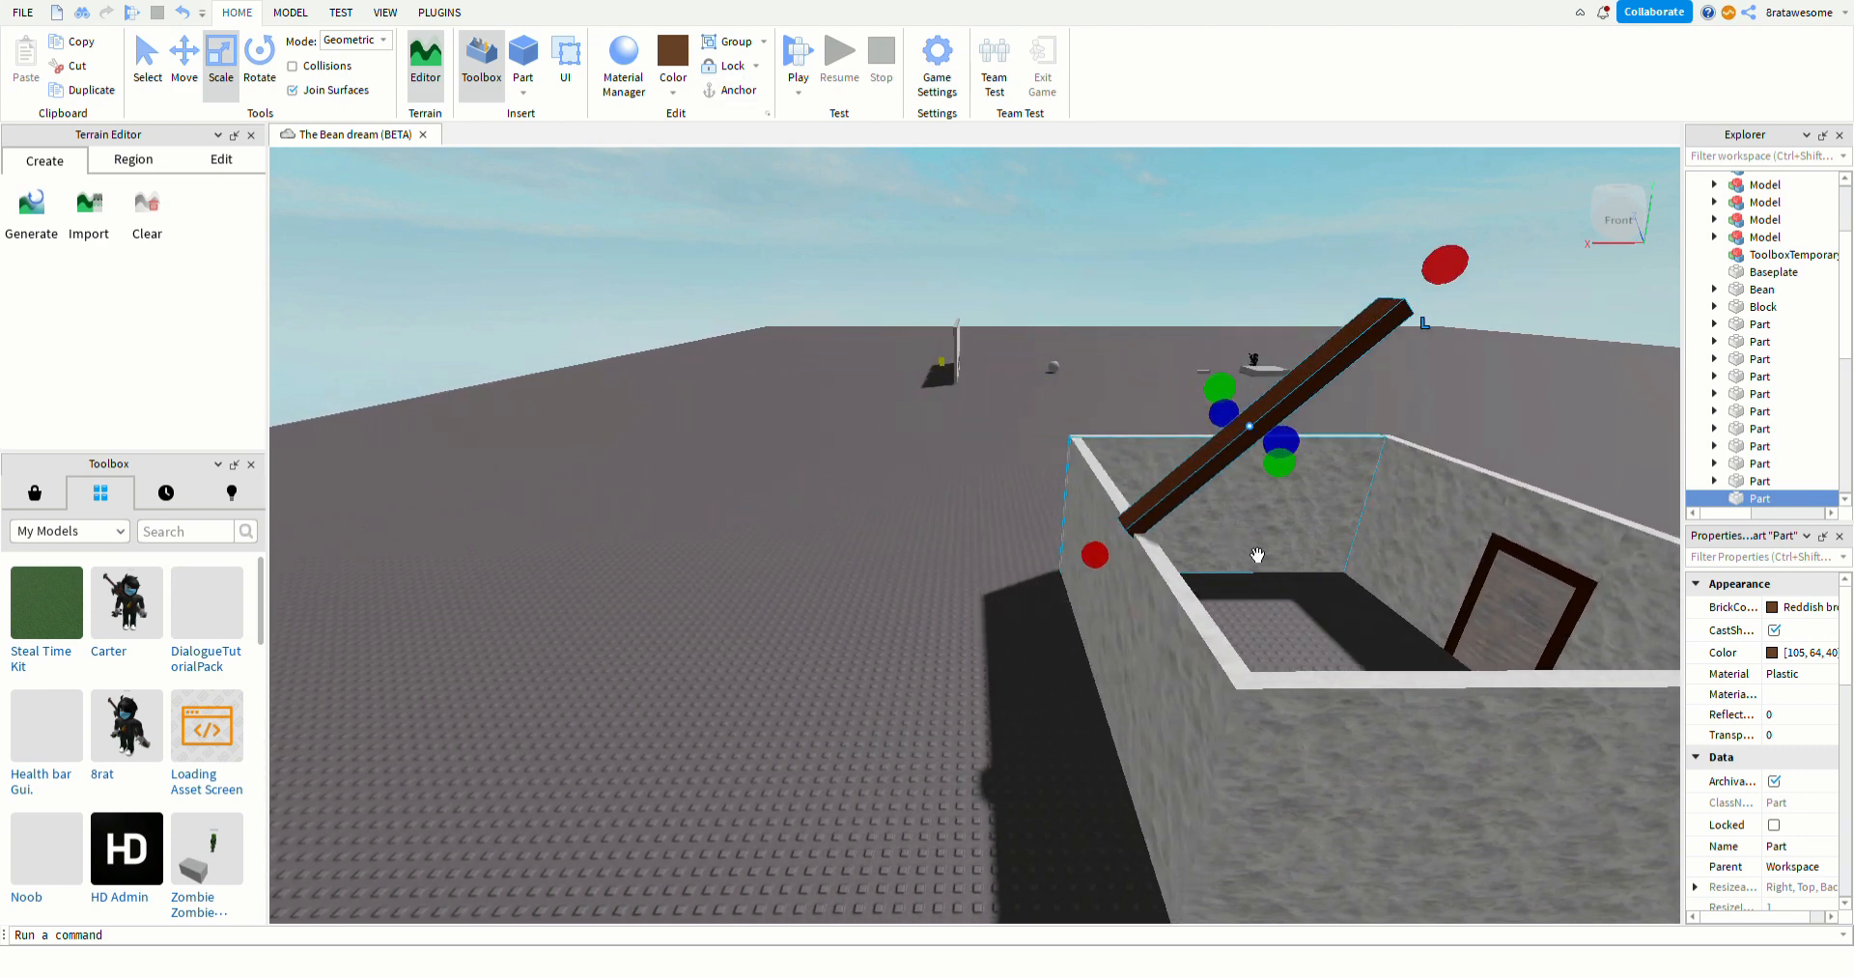
right_click_drag(1259, 554, 1244, 532)
left_click_drag(1082, 422, 1500, 431)
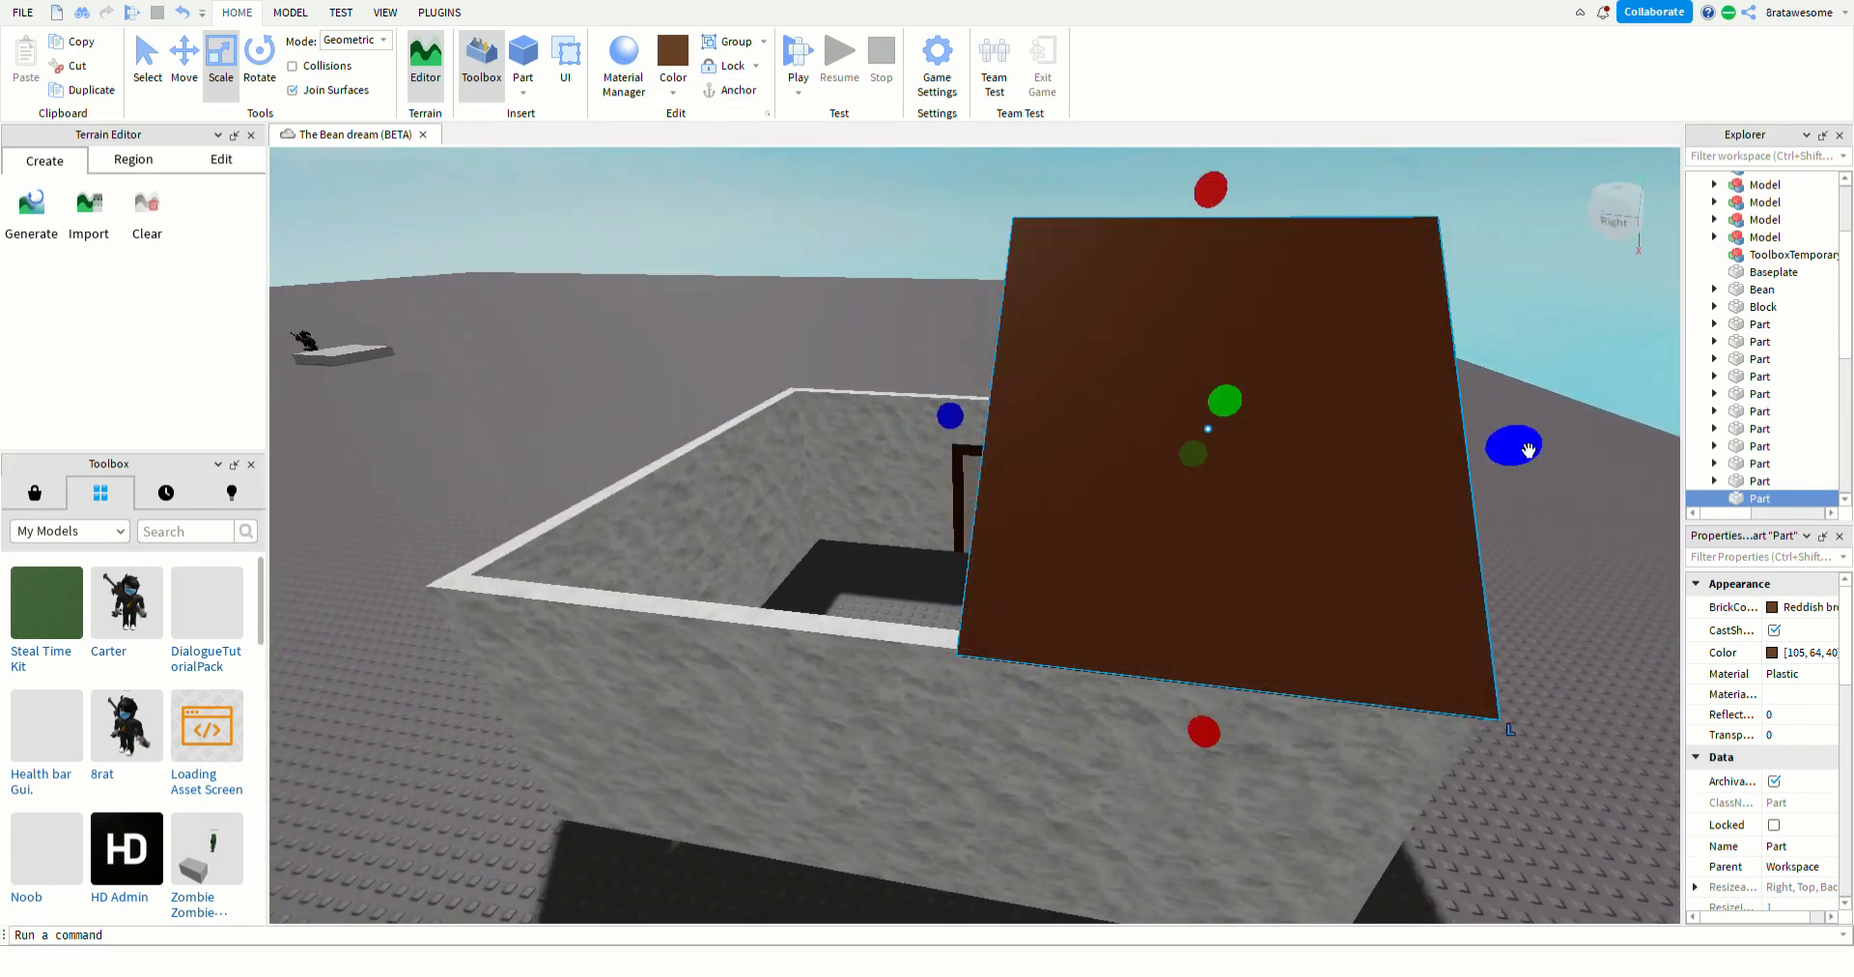
left_click_drag(950, 416, 508, 473)
key("a")
mouse_move(387, 794)
right_mouse_down()
mouse_move(396, 815)
mouse_move(386, 791)
right_mouse_up()
key("s")
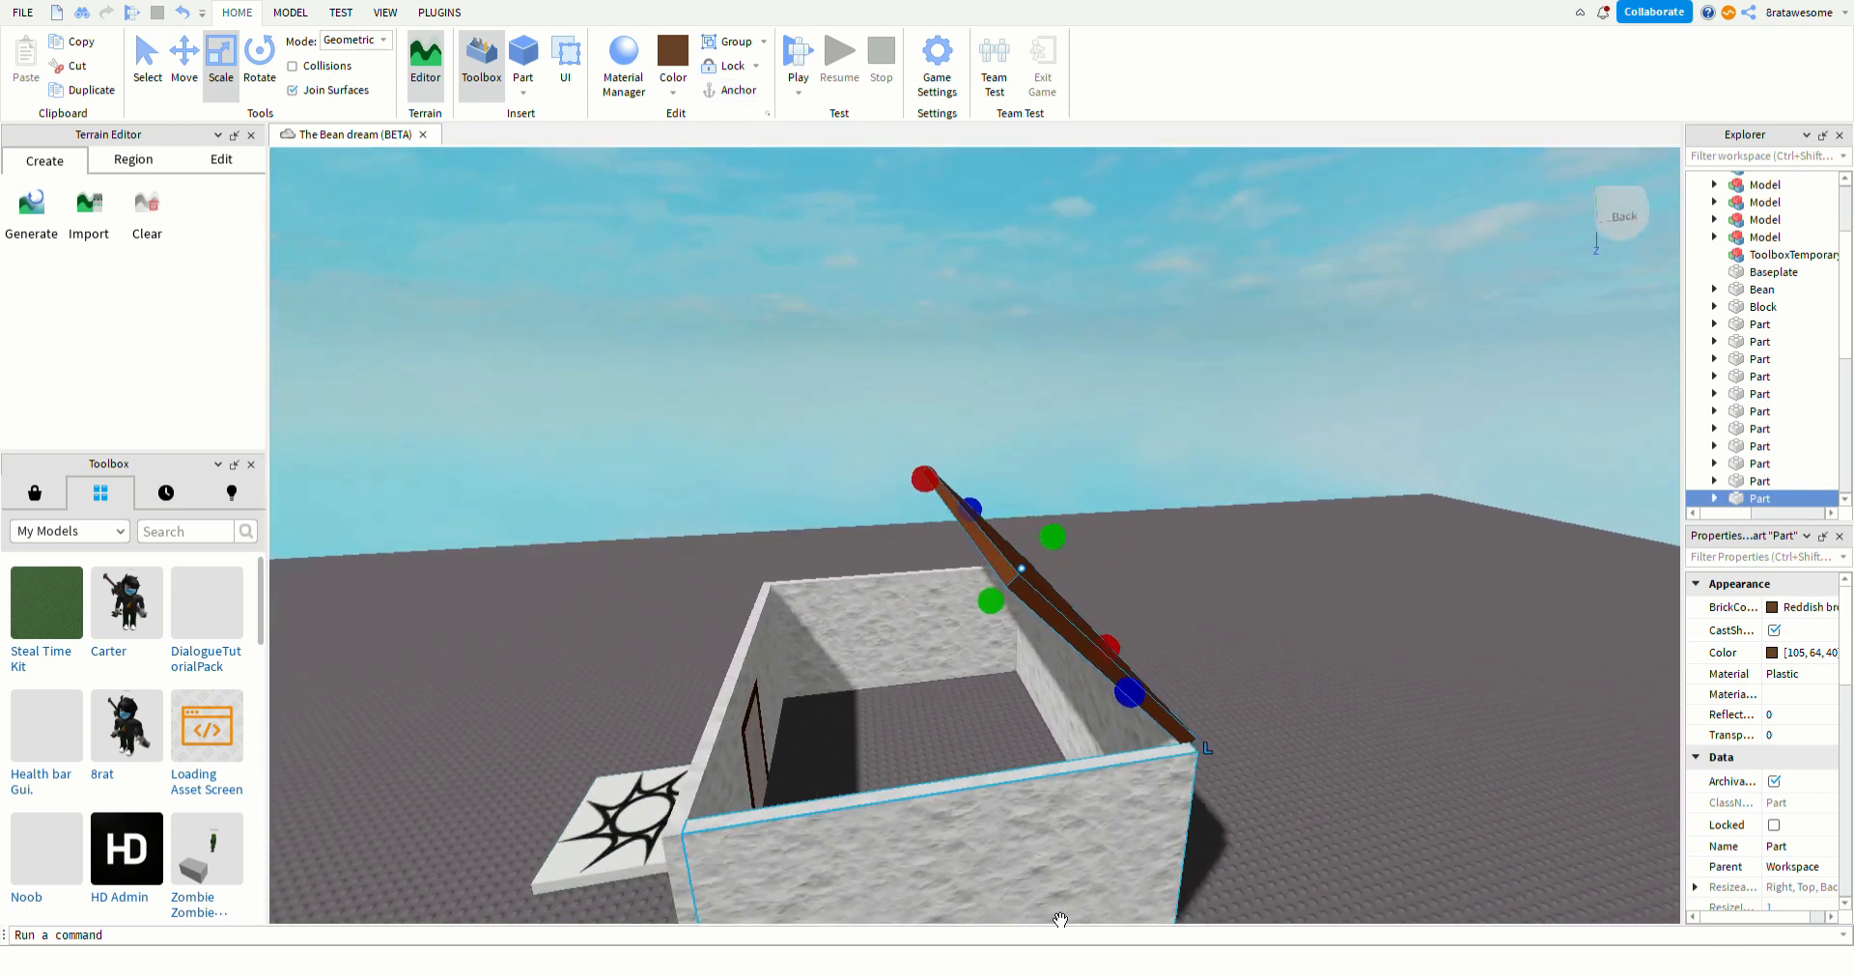
left_click(1370, 757)
- Duplicate the brown roof panel and place the copy against the front wall above the door
key("a")
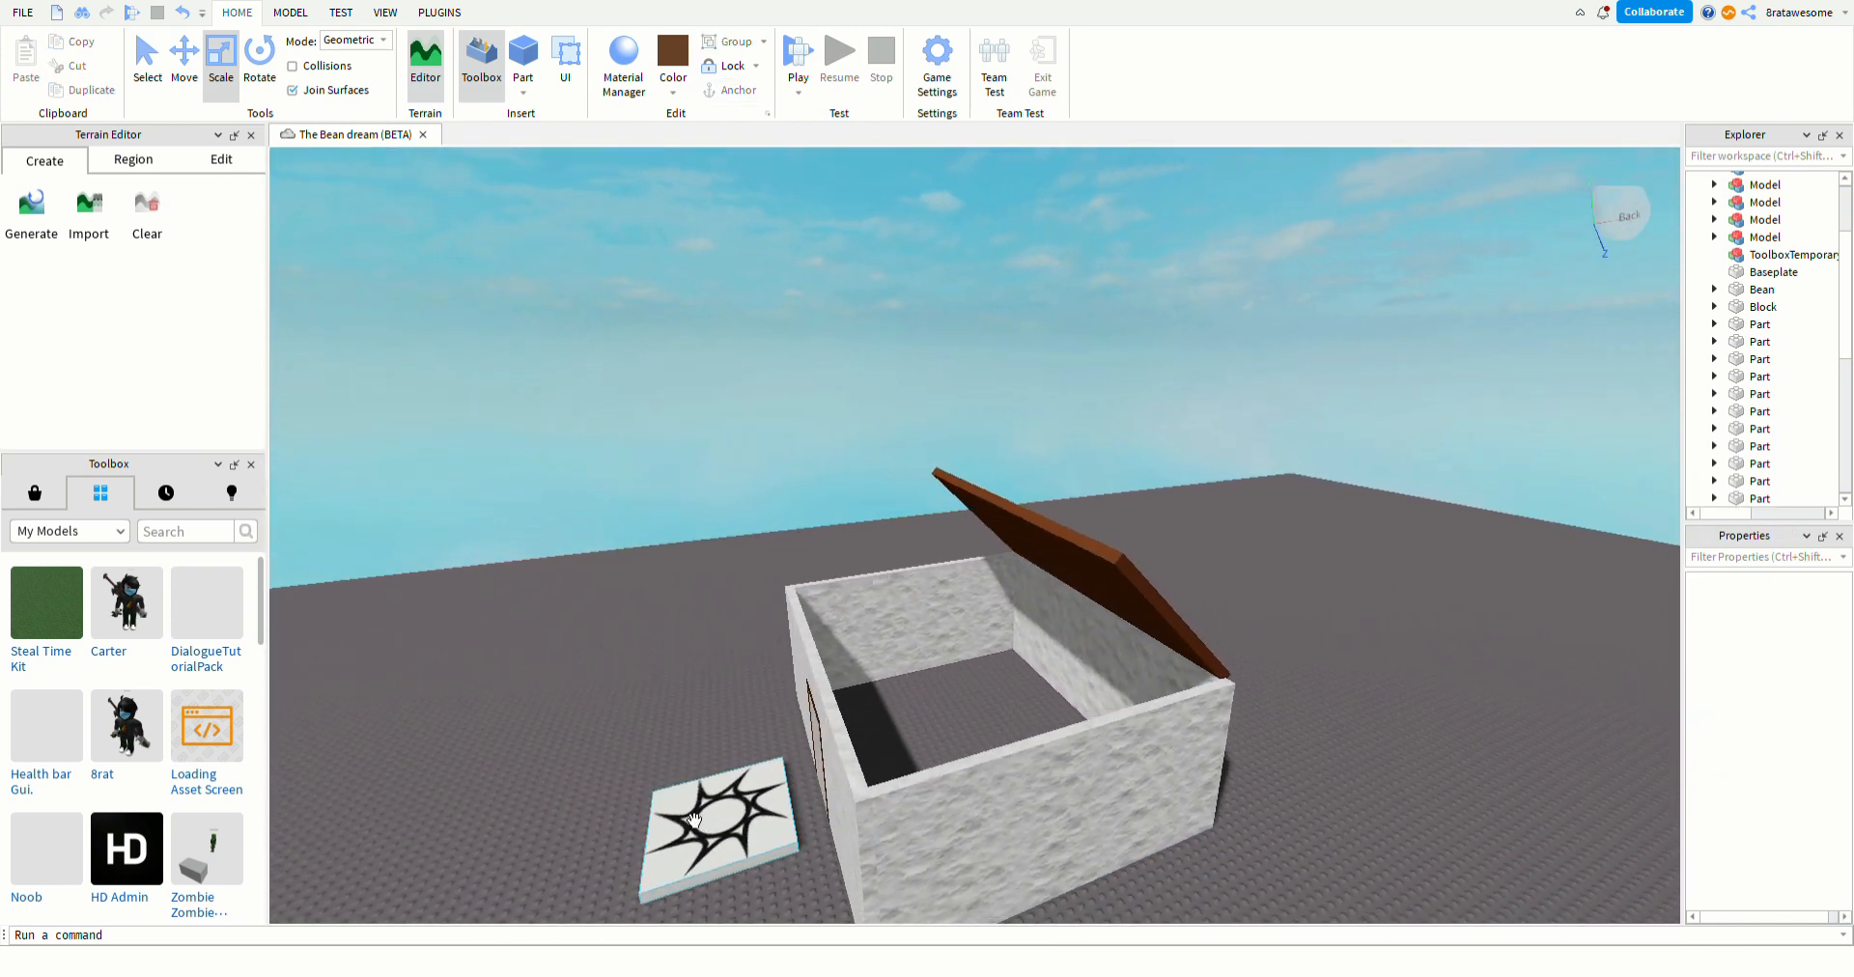
right_click_drag(701, 826, 662, 788)
key("w")
key("s")
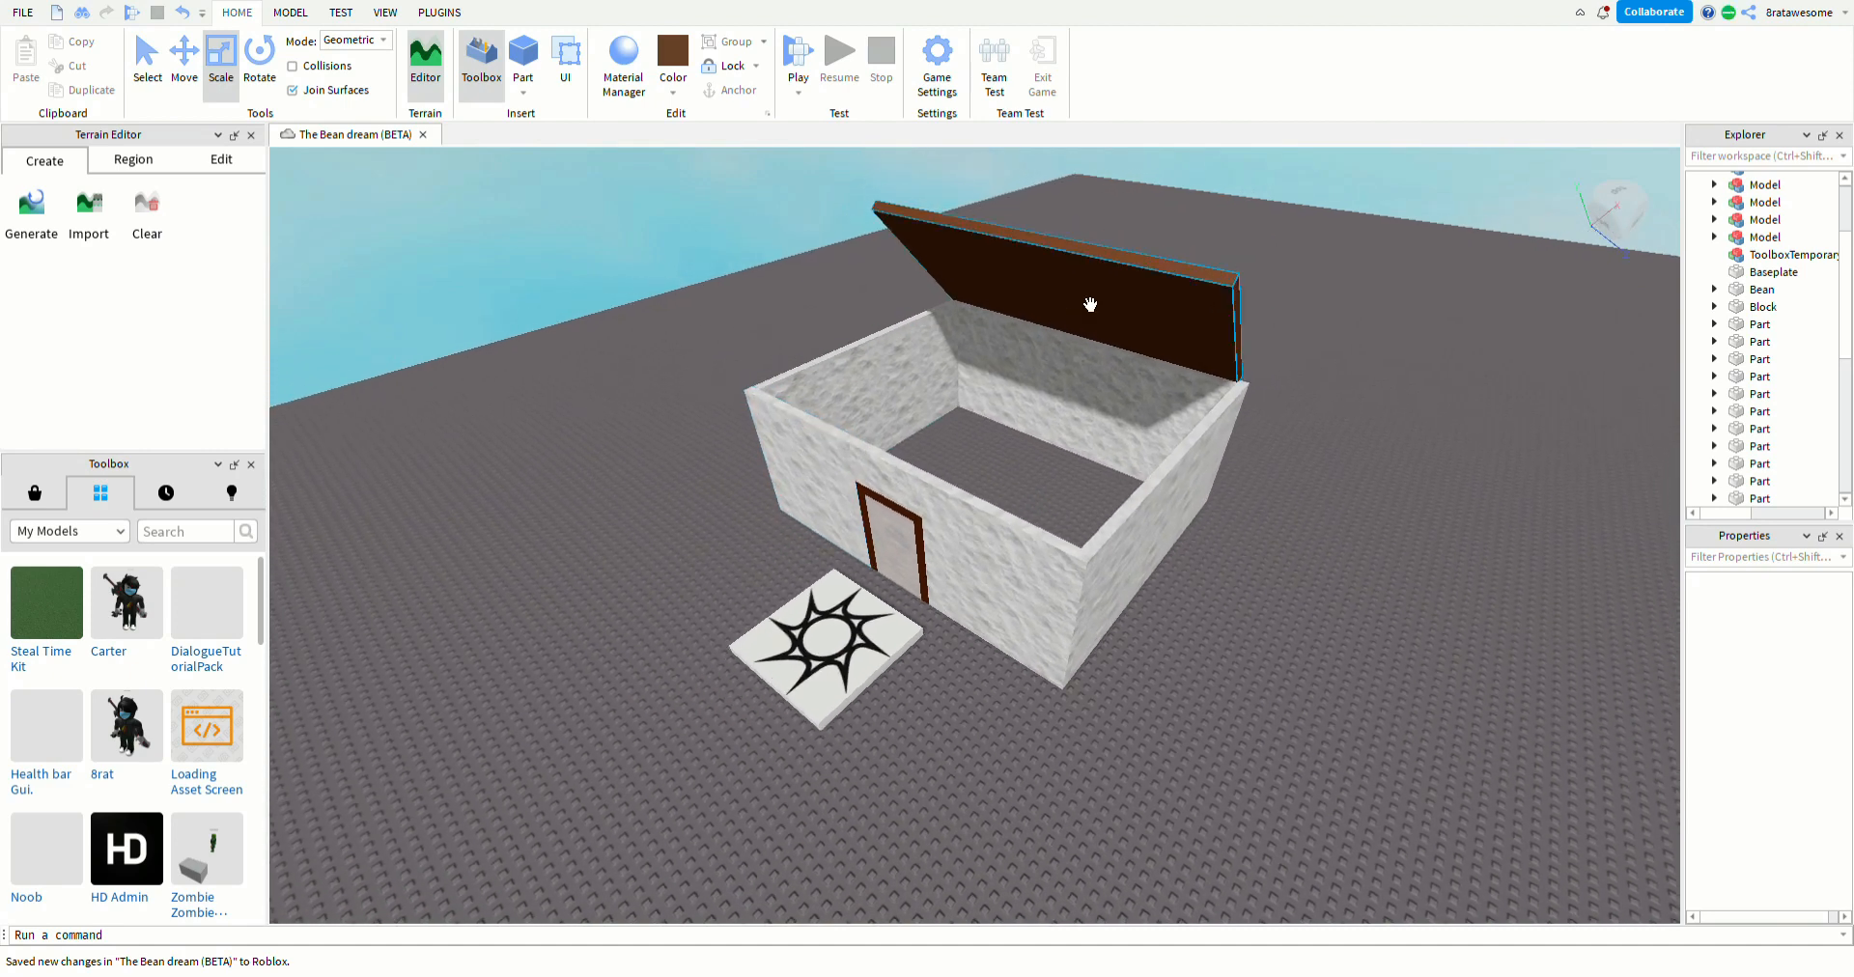
left_click(1064, 270)
key("ctrl+d")
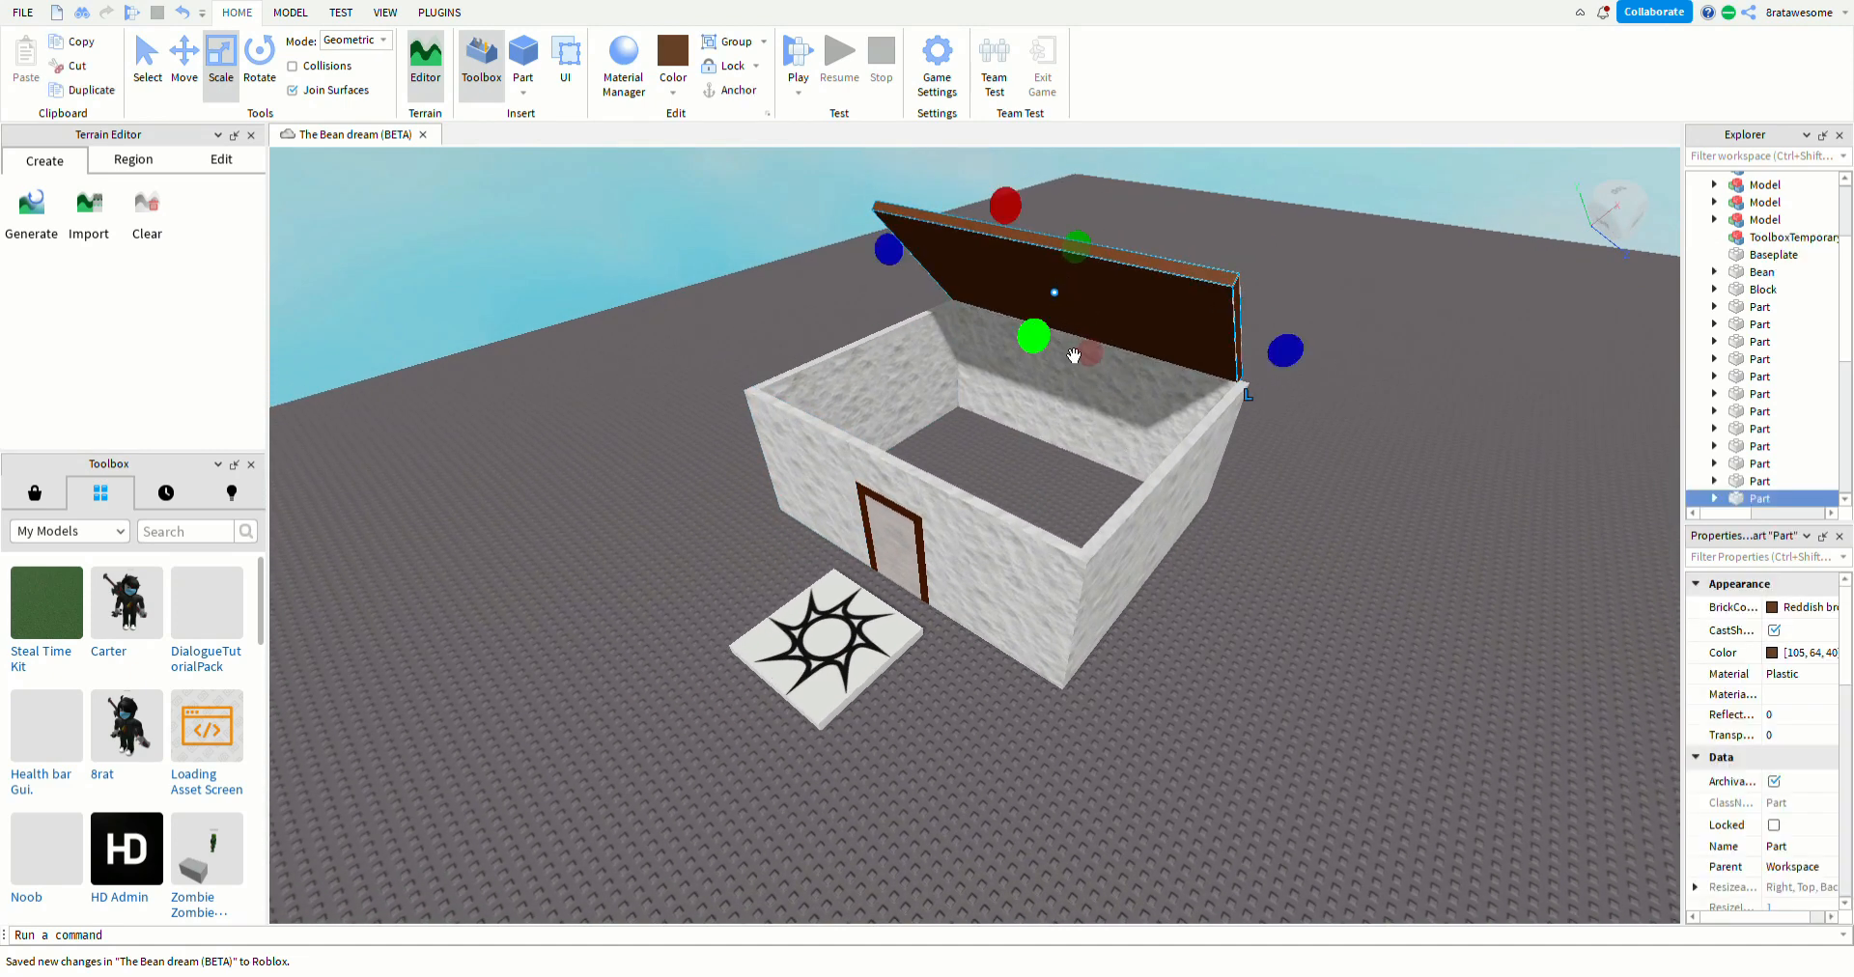
left_click_drag(1064, 323, 900, 468)
- Try to tilt the copied roof panel toward the rear one and shift it inward over the front wall
key("d")
right_click_drag(763, 620, 761, 618)
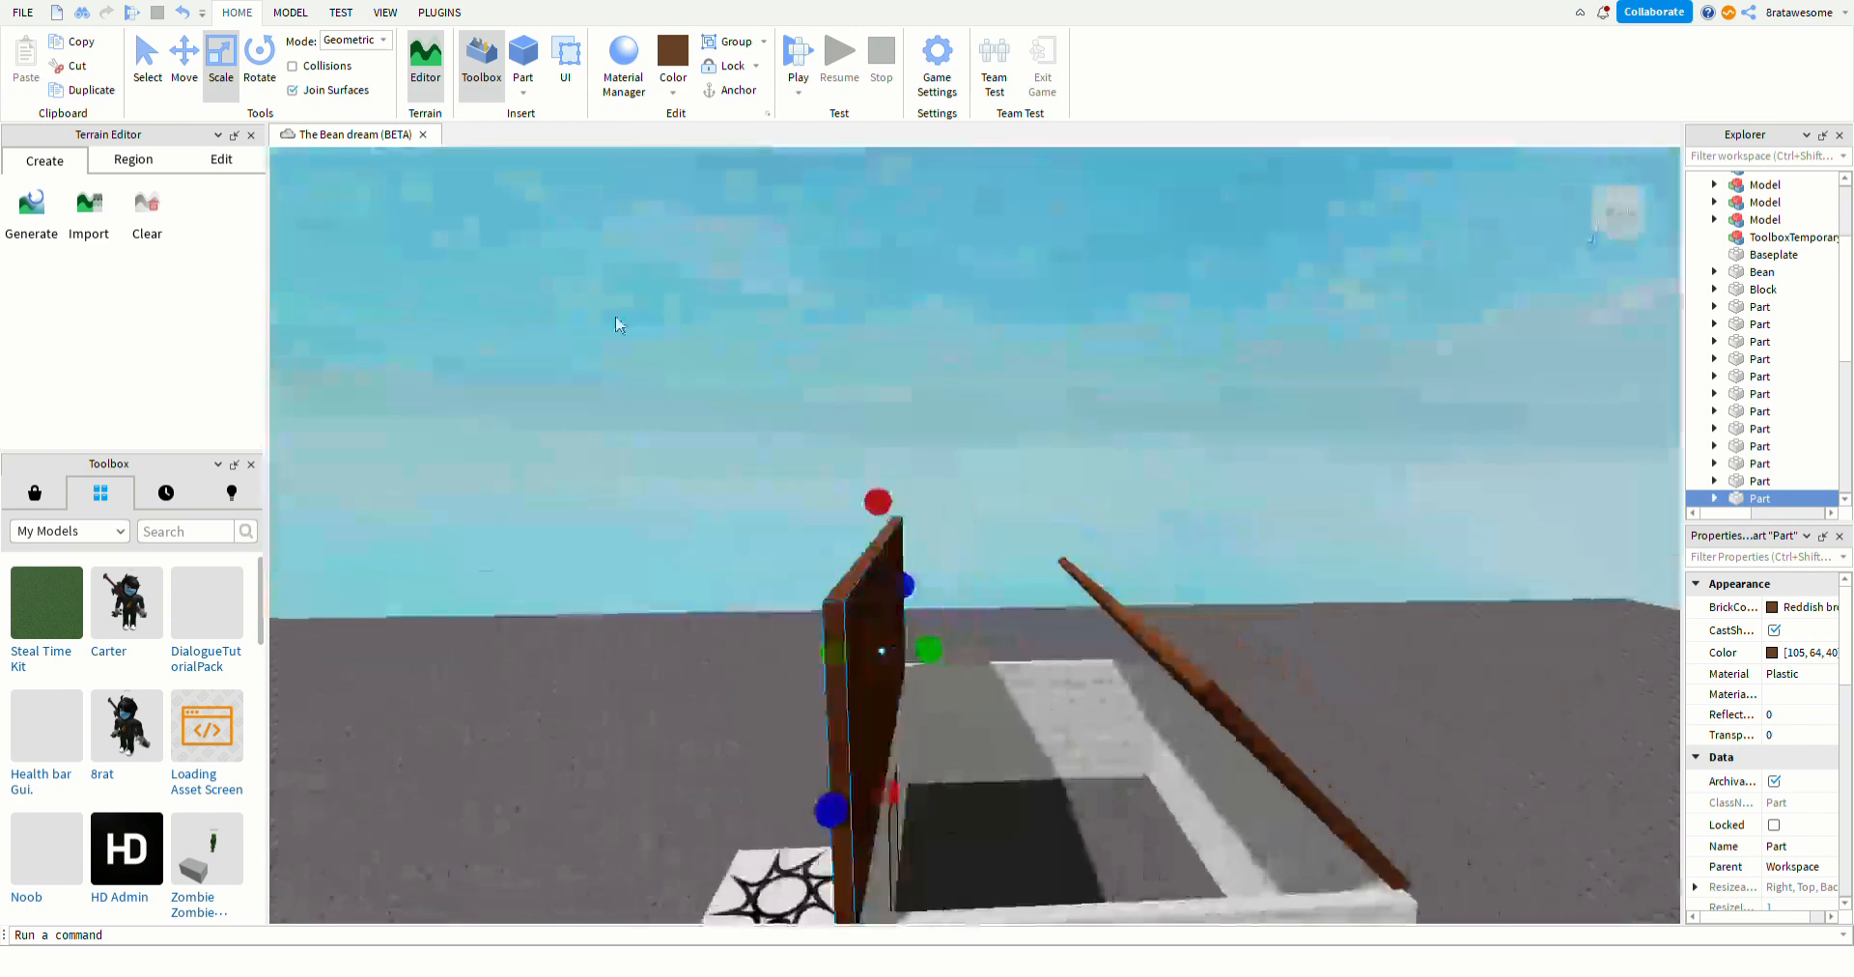
left_click(259, 58)
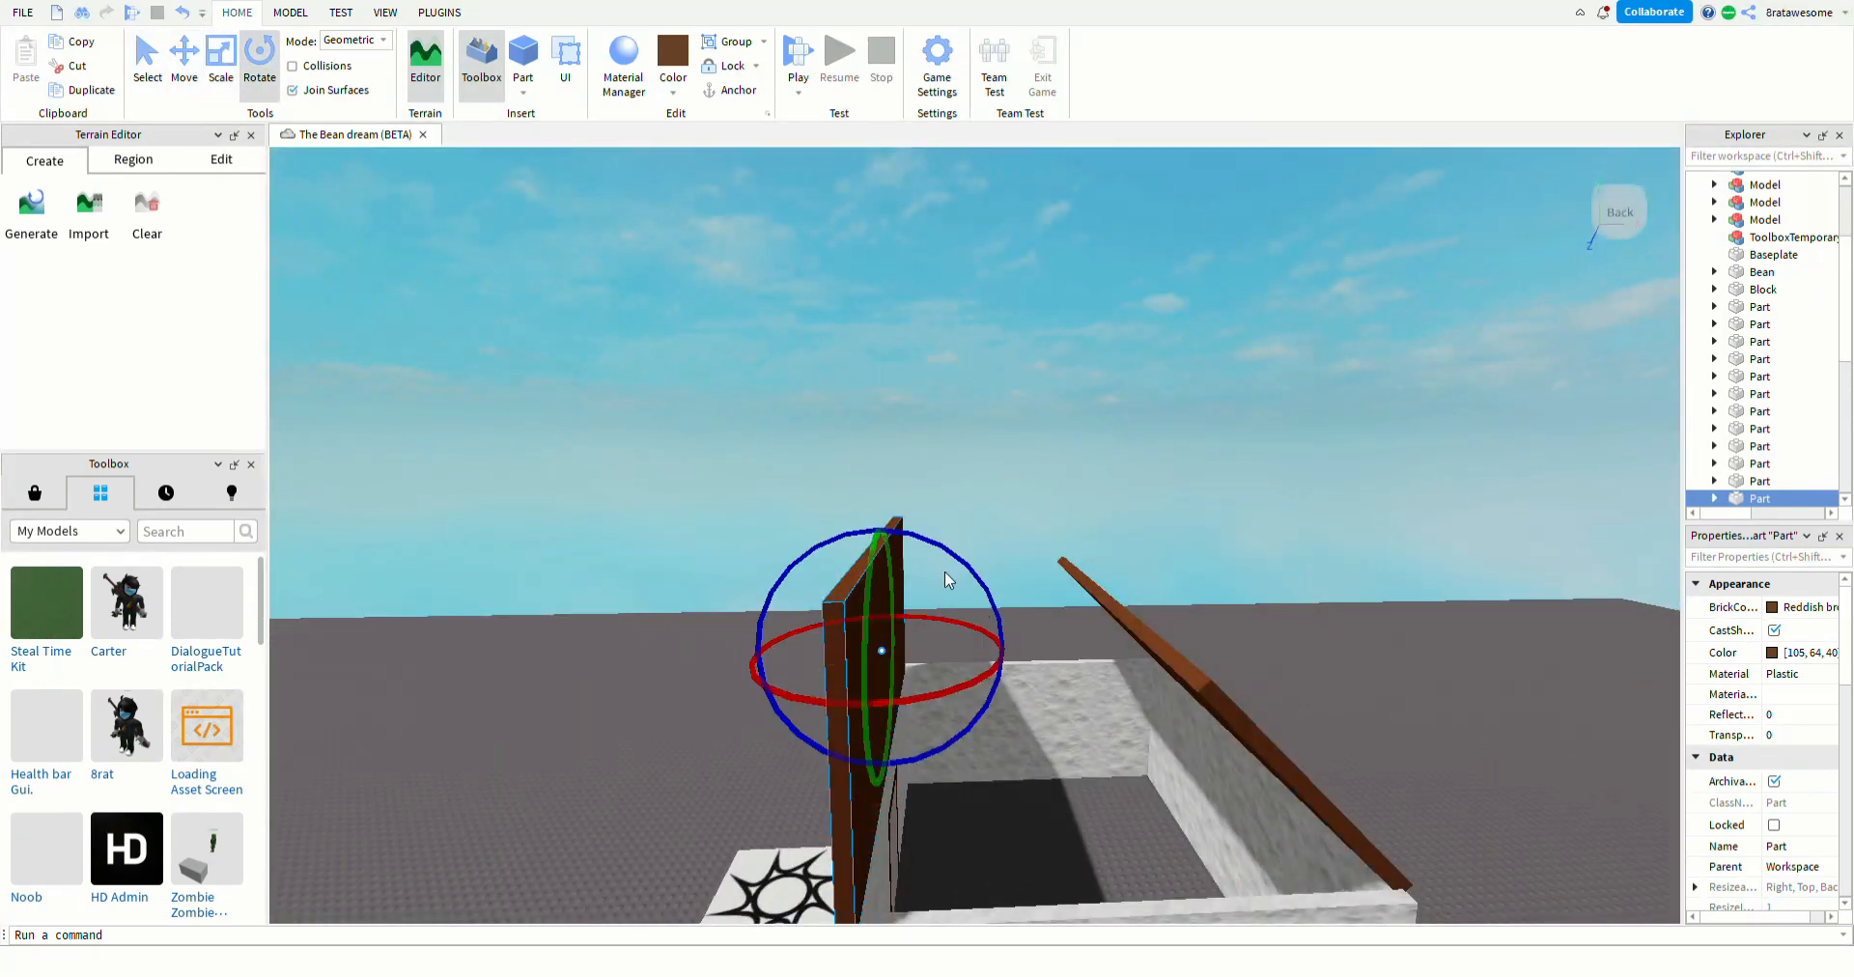
left_click_drag(1009, 615, 1056, 656)
key("a")
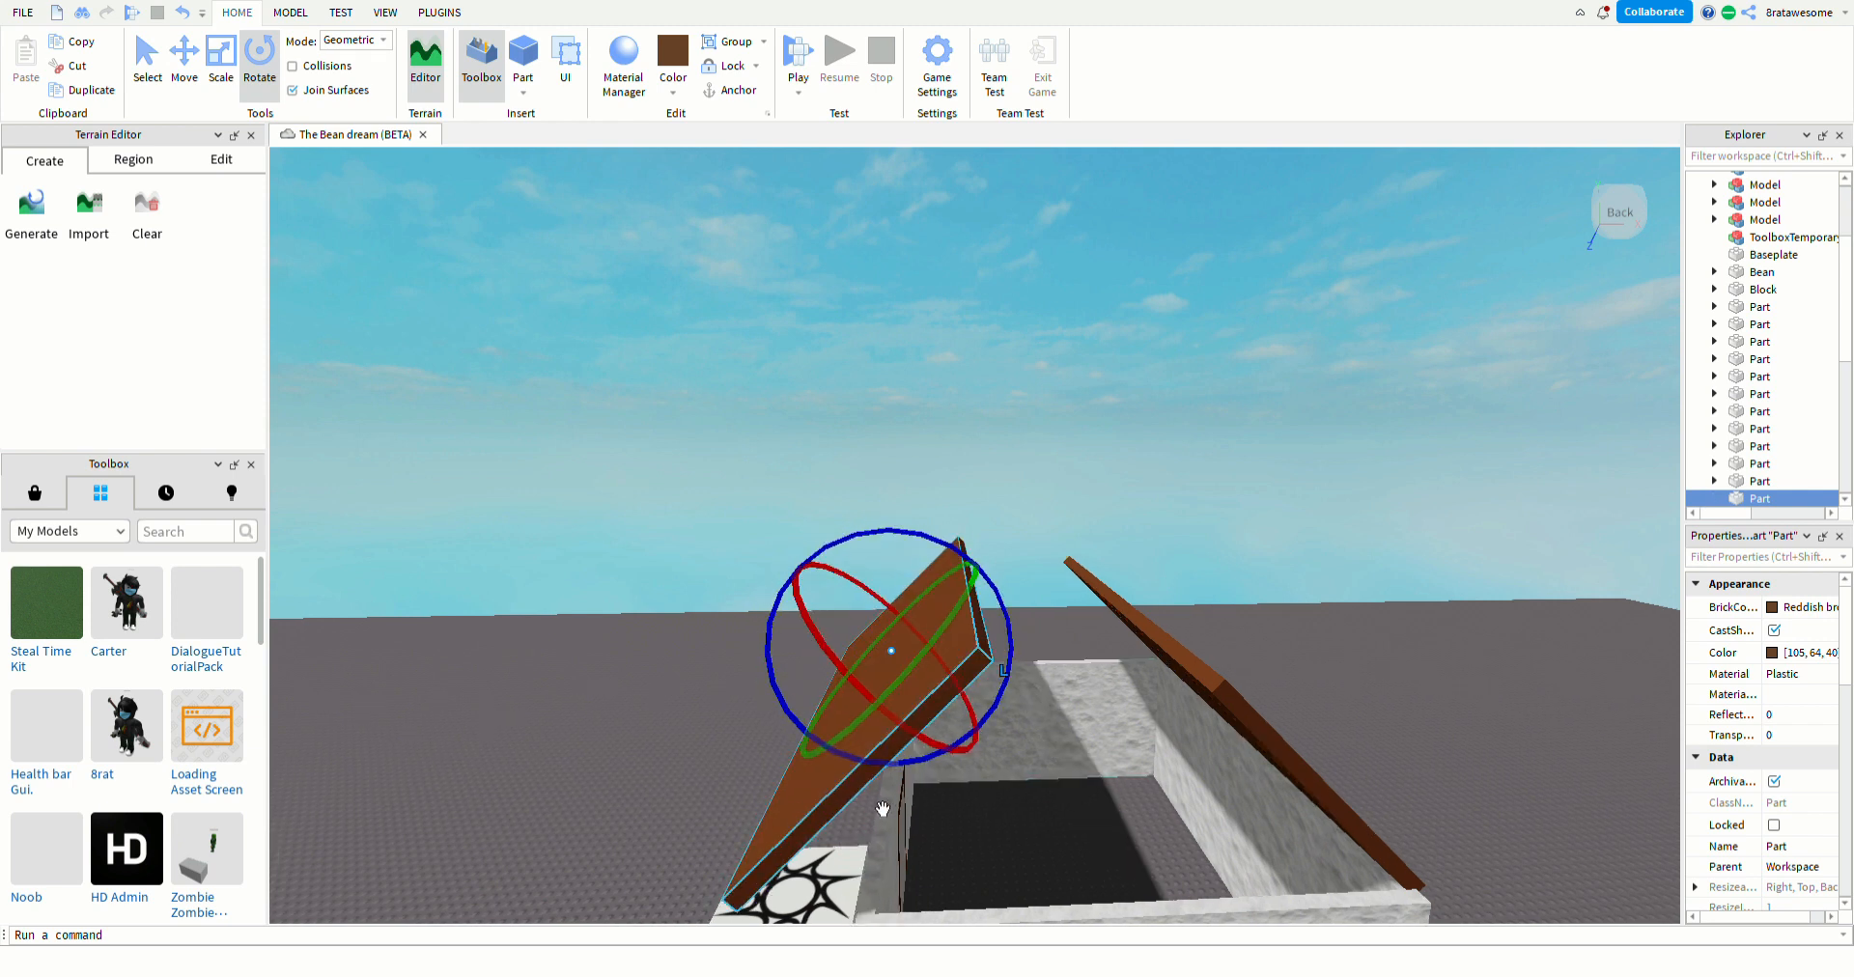
left_click(185, 56)
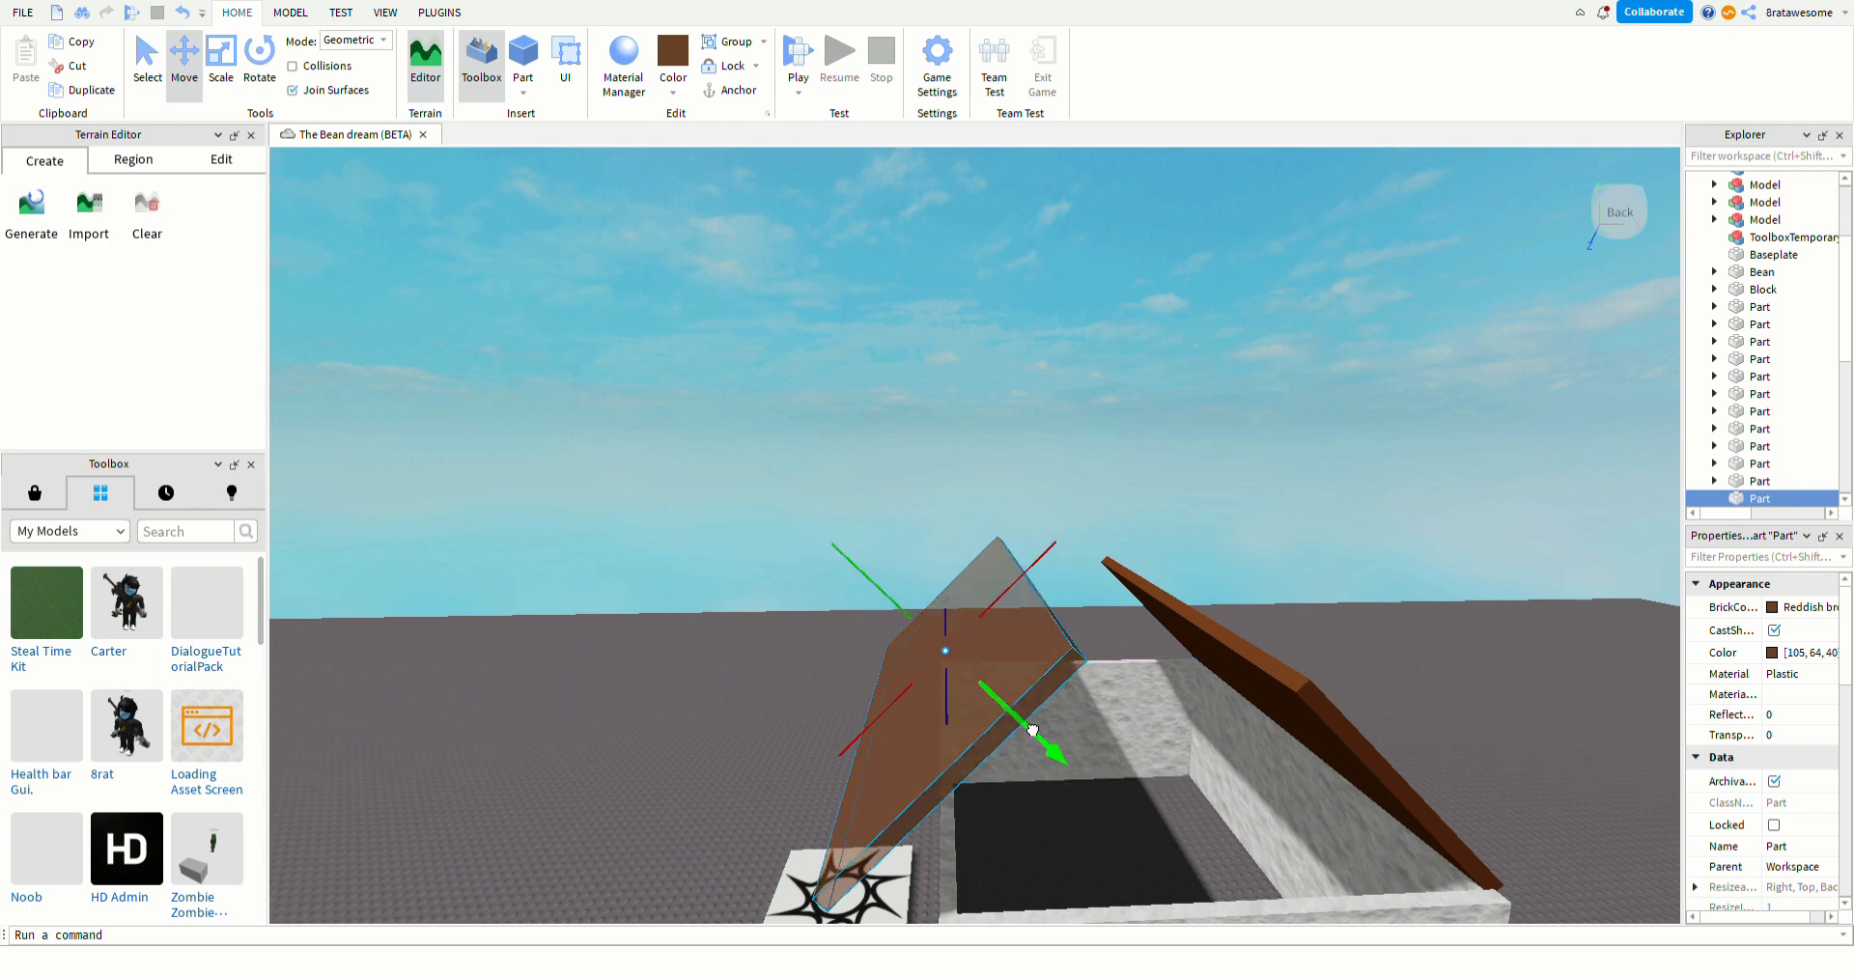
left_click_drag(1032, 730, 1068, 716)
key("ctrl+z")
key("ctrl+z")
- Move the upright roof panel copy upward so it stands on the front wall's top edge
left_click_drag(946, 523, 990, 512)
key("s")
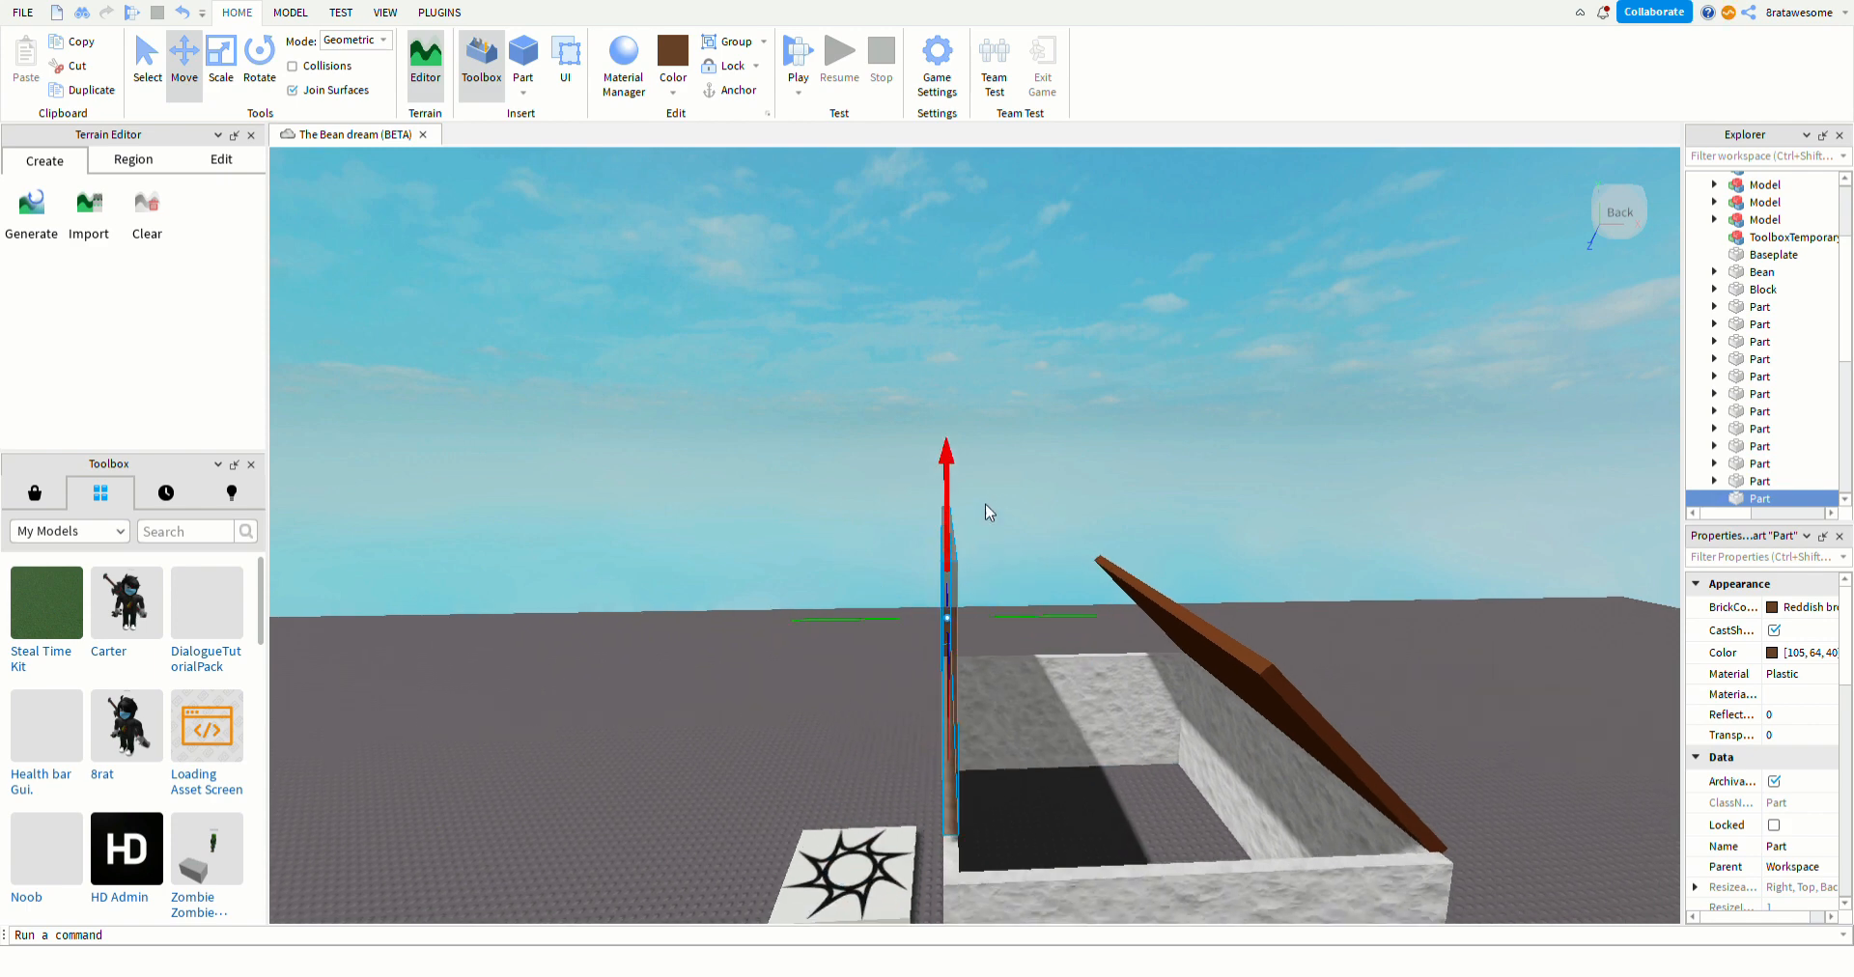
key("a")
right_click_drag(812, 715, 873, 762)
left_click_drag(1022, 699, 1030, 717)
key("d")
right_click_drag(993, 814, 896, 830)
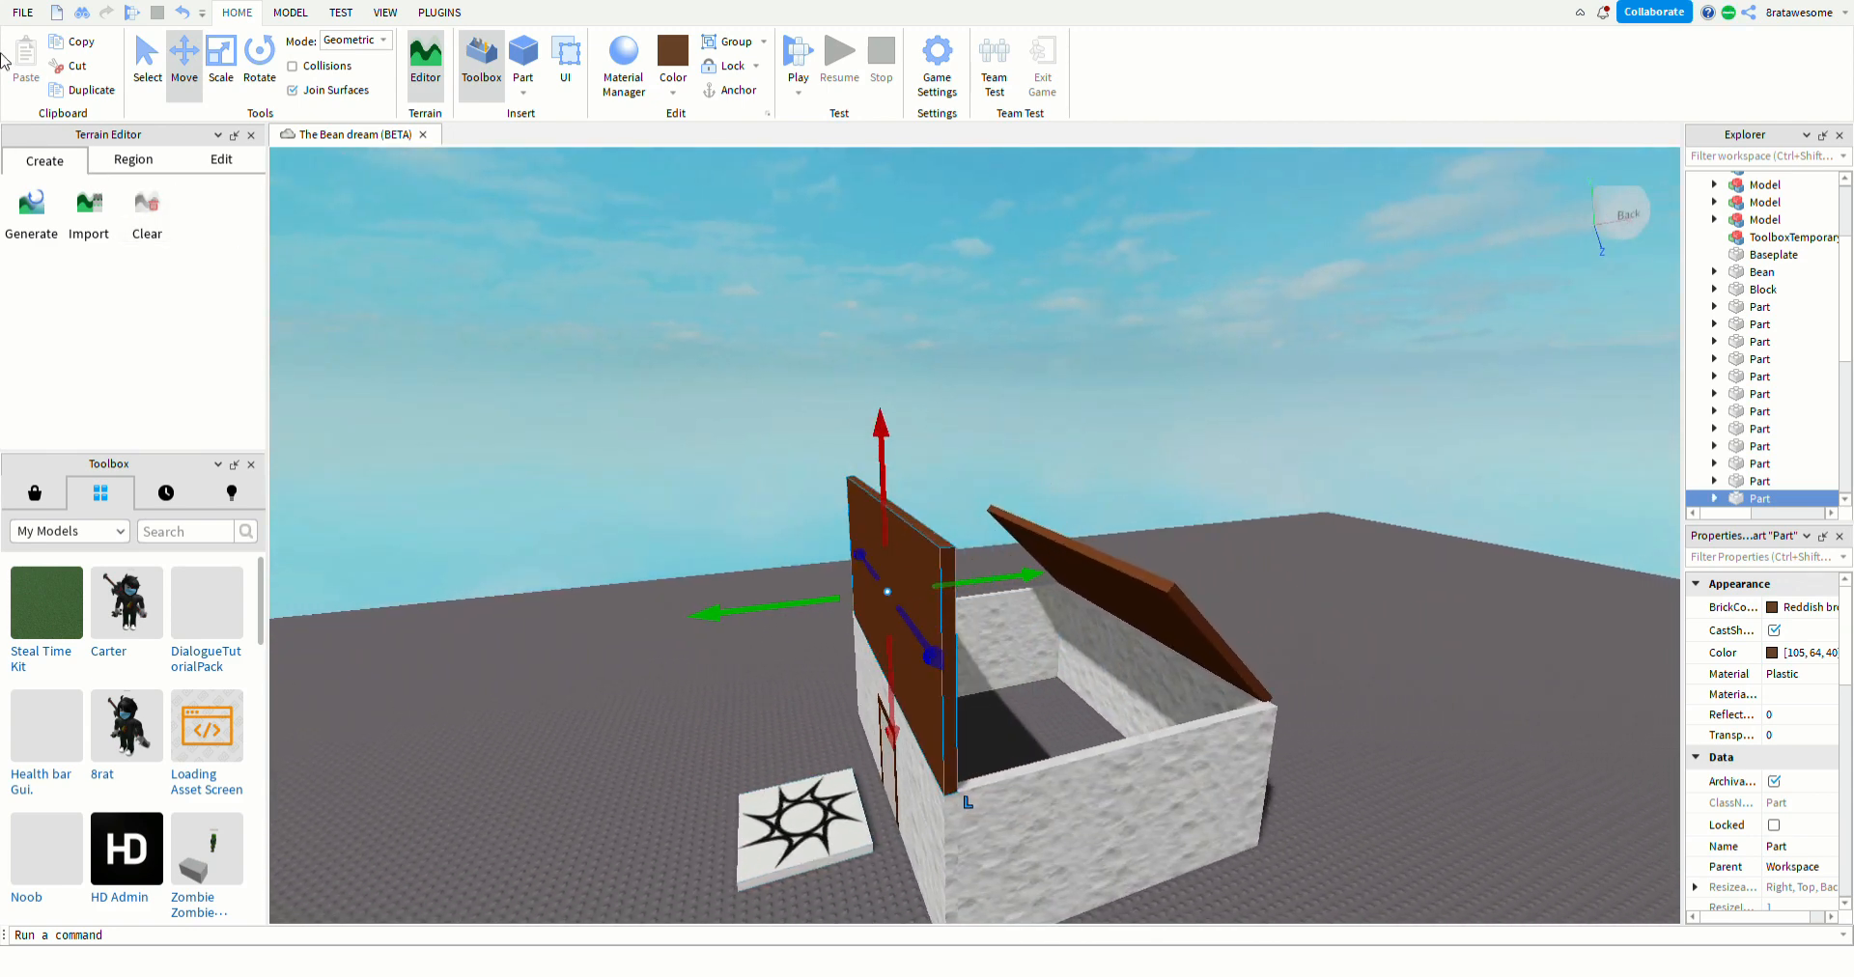
- Rotate the copied roof panel to mirror the slope of the rear roof panel
left_click(263, 70)
left_click_drag(956, 489, 1107, 602)
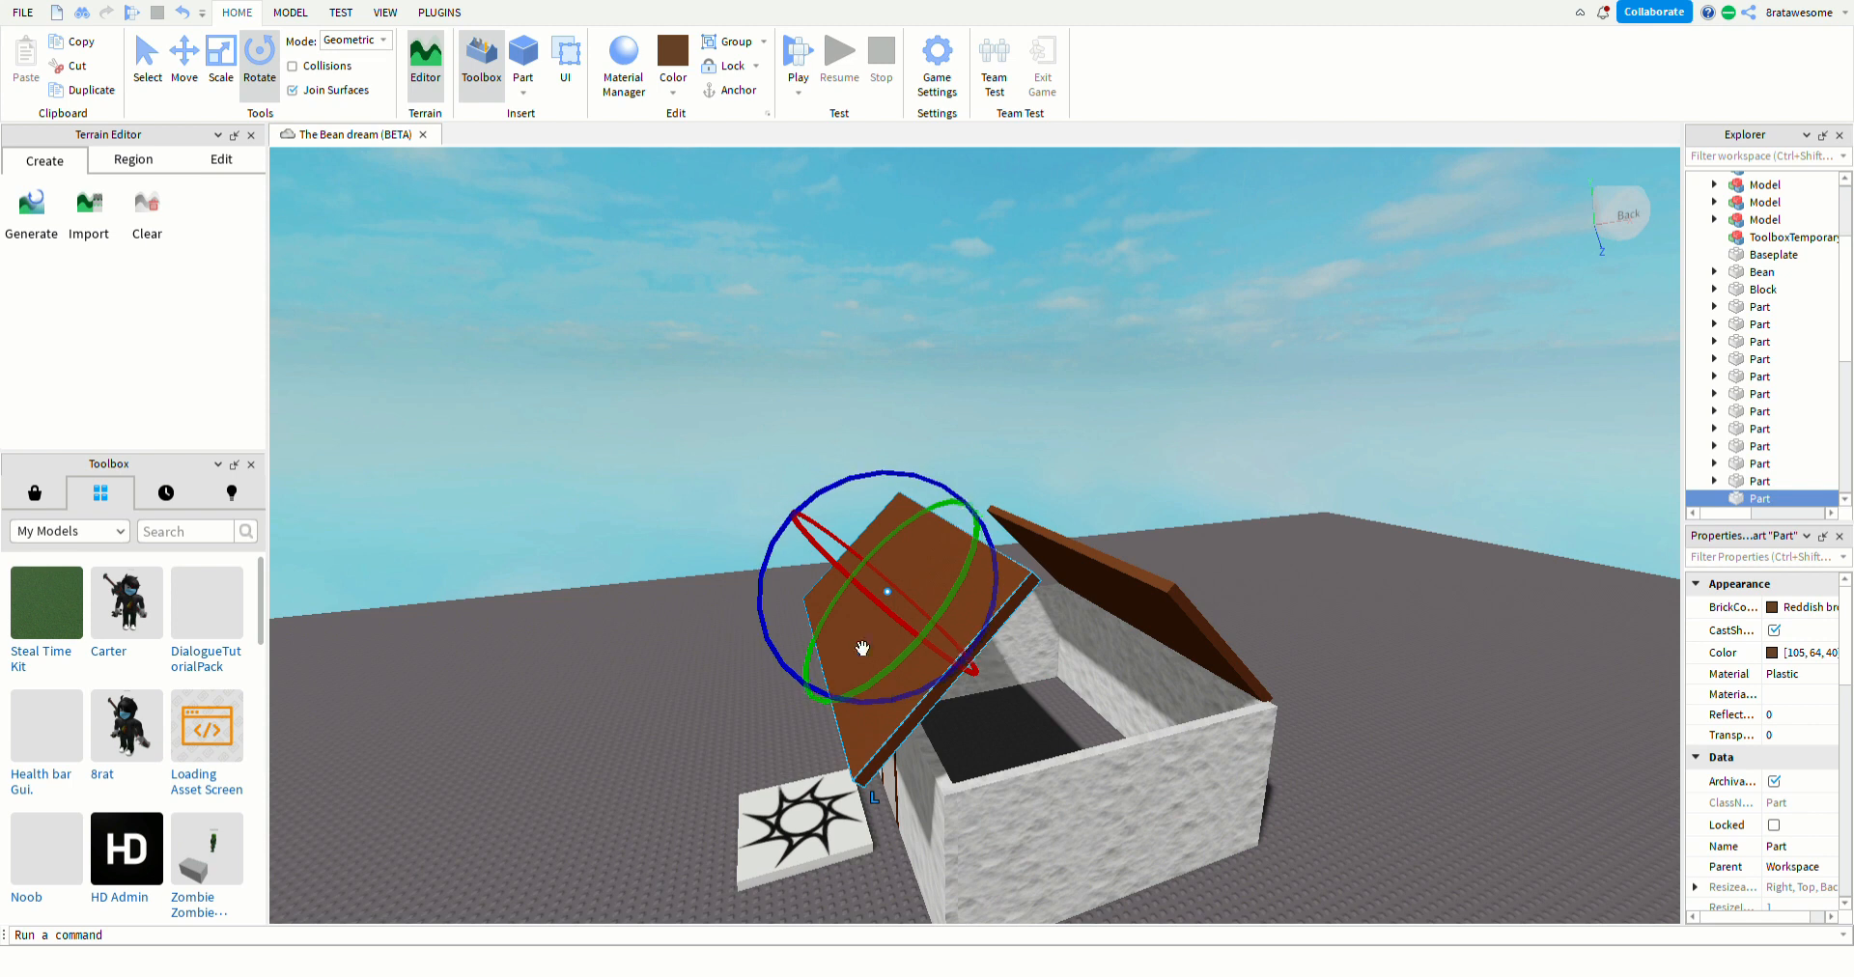
left_click(603, 664)
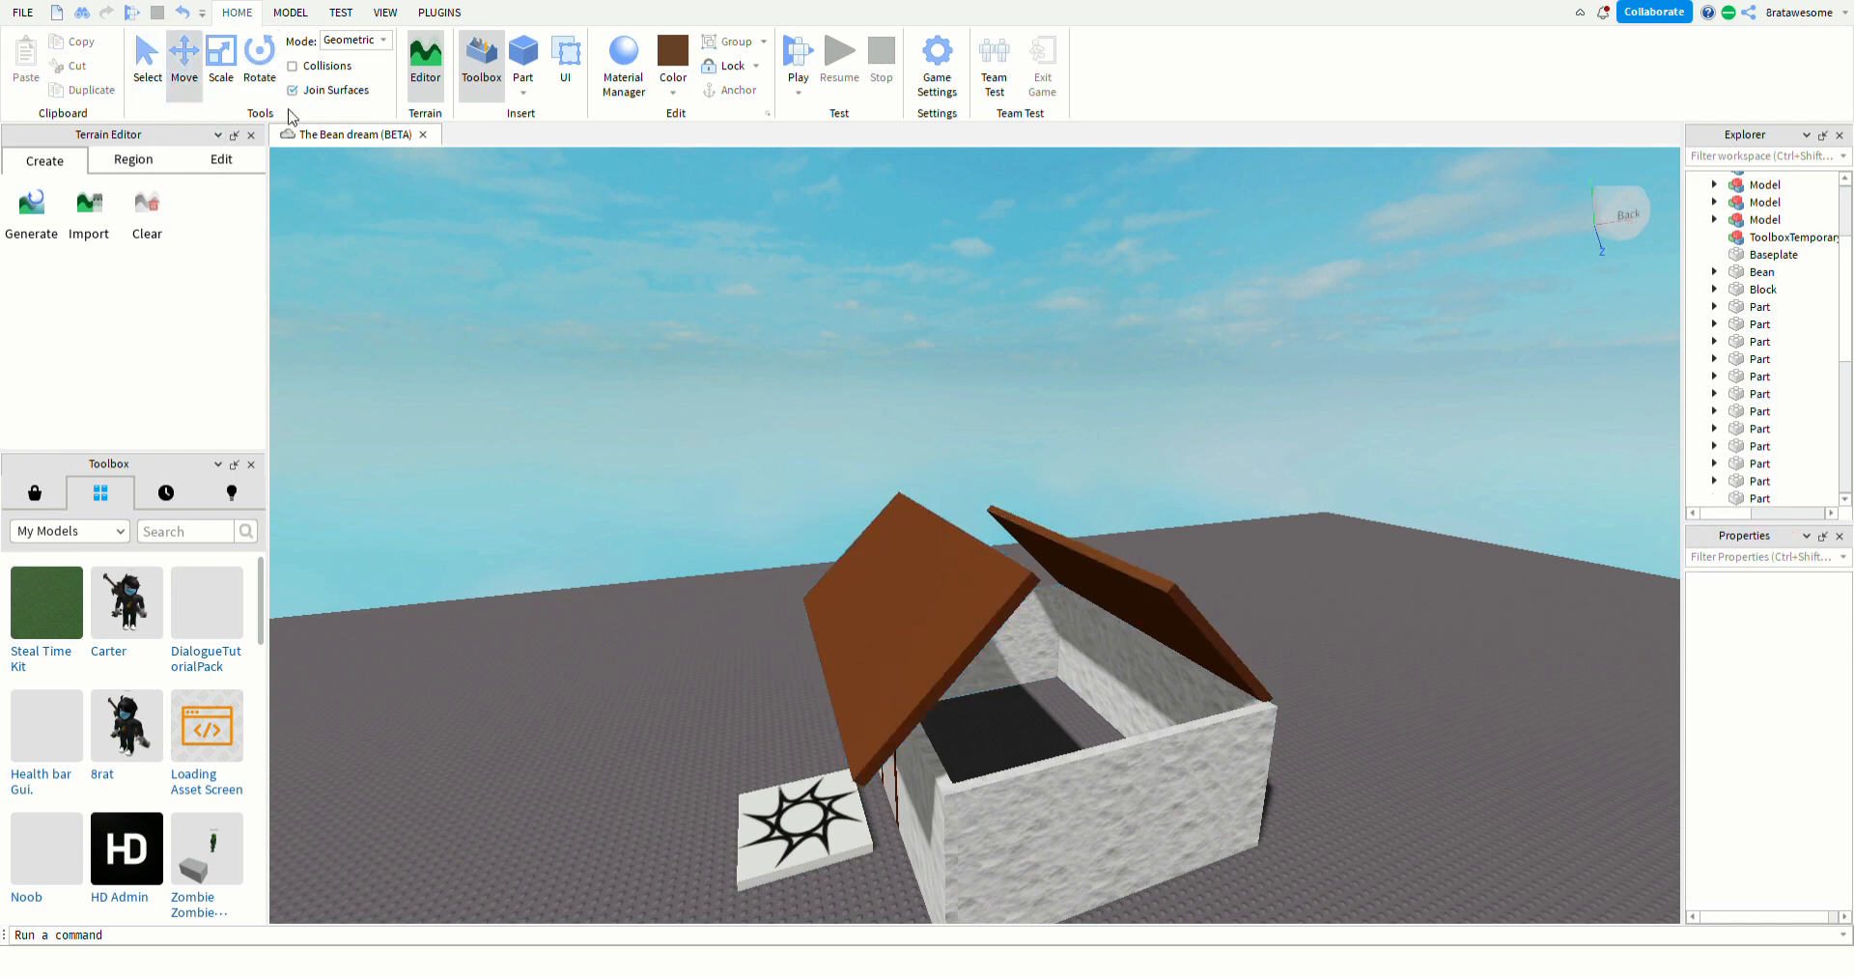
- Move the tilted front roof panel inward and align its lower edge with the front wall's top
left_click(942, 611)
left_click_drag(1000, 696, 1068, 702)
left_click_drag(1035, 556, 1067, 518)
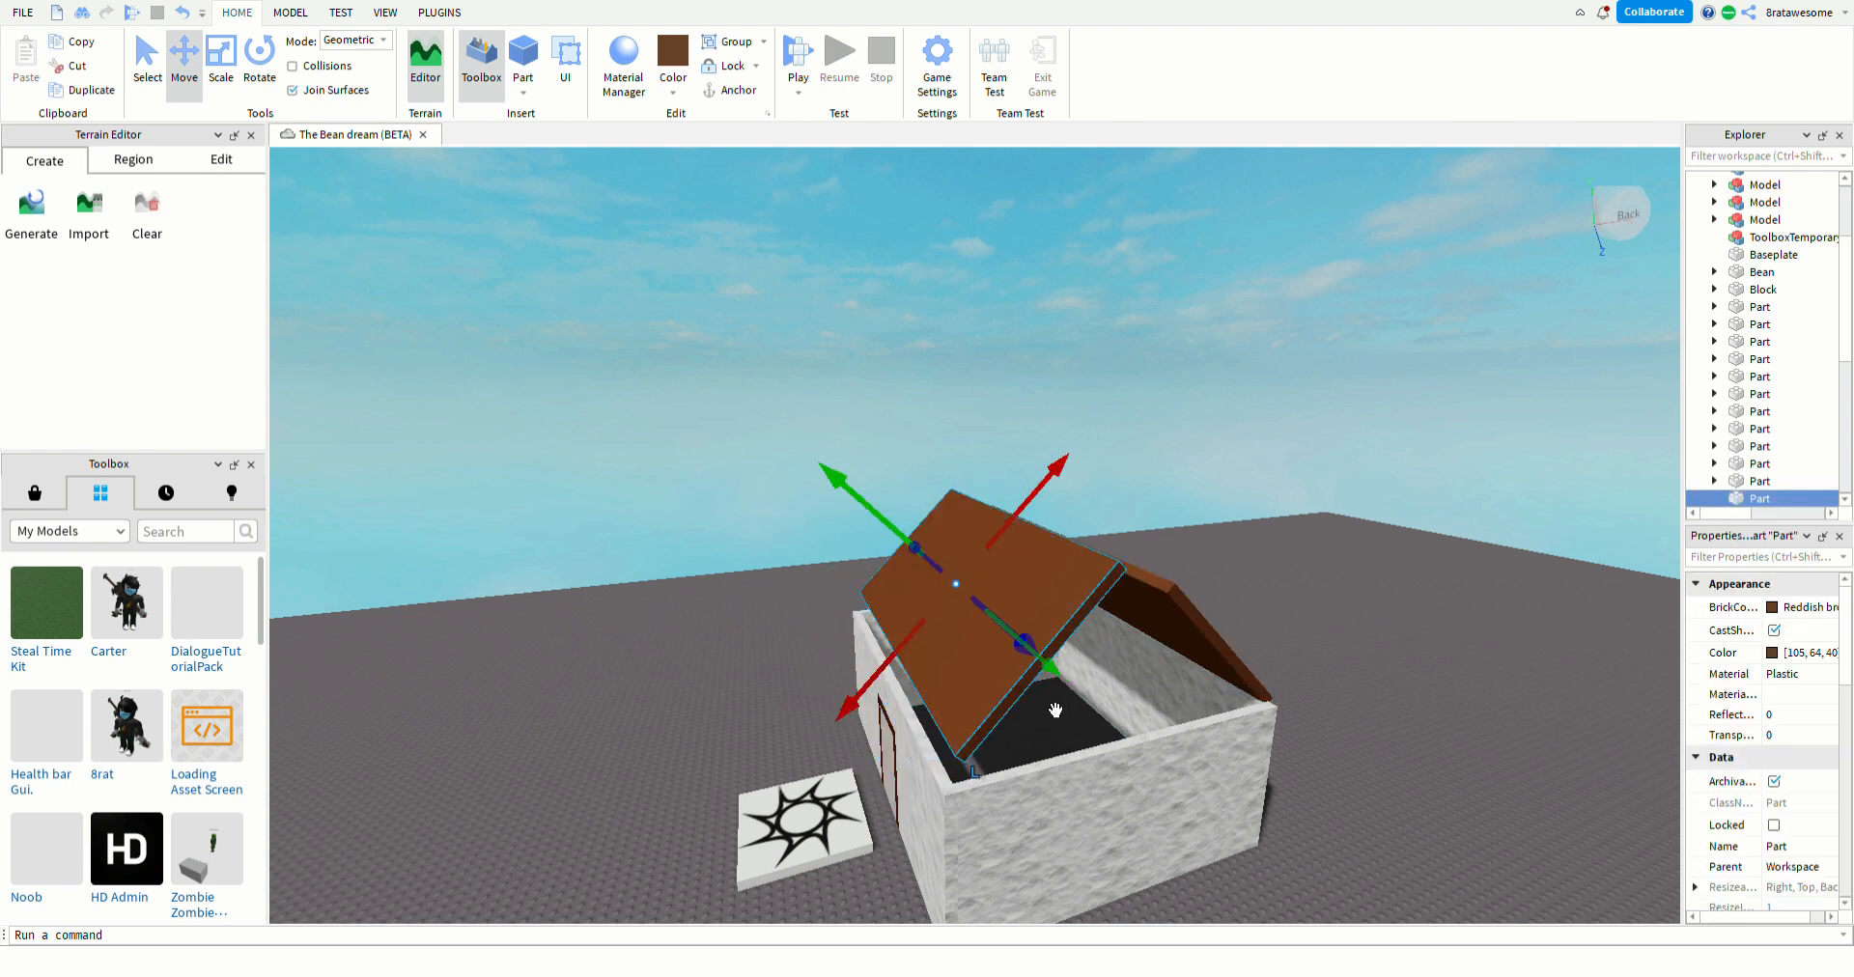
right_click_drag(908, 715, 896, 784)
mouse_move(879, 784)
left_mouse_down()
mouse_move(853, 772)
mouse_move(878, 796)
left_mouse_up()
right_click_drag(750, 809, 870, 670)
left_click_drag(836, 649, 833, 647)
key("a")
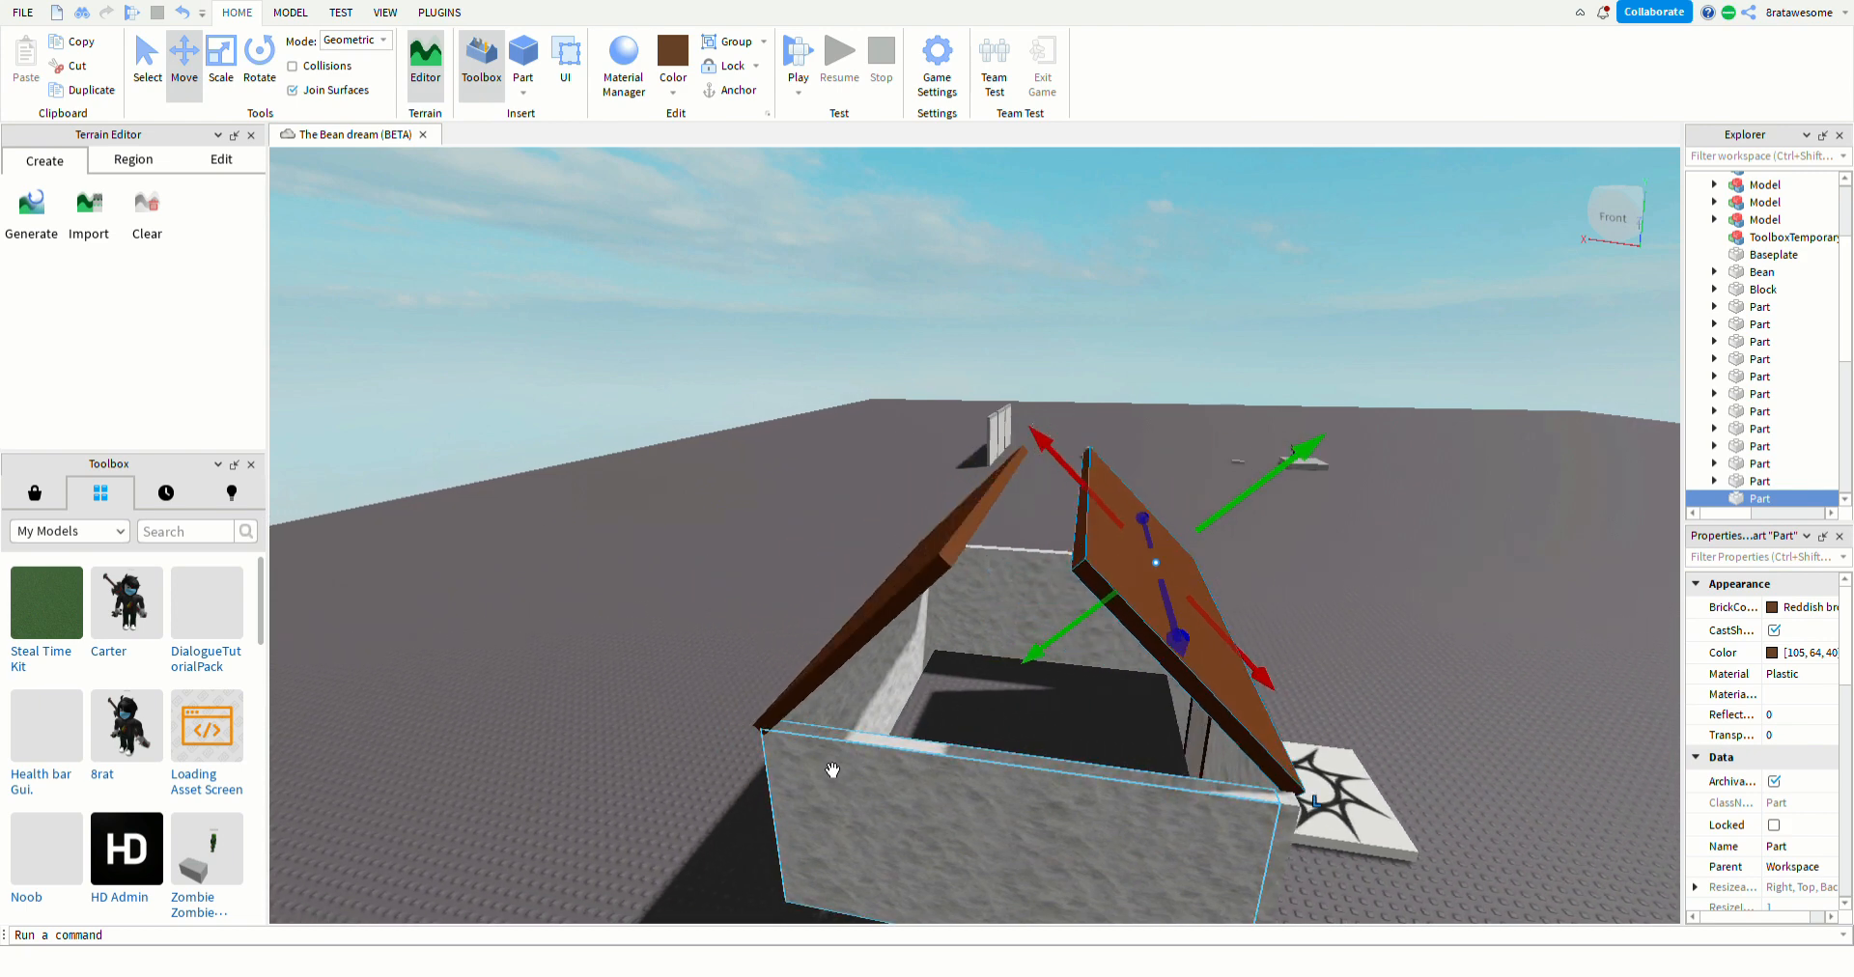
key("s")
key("a")
key("w")
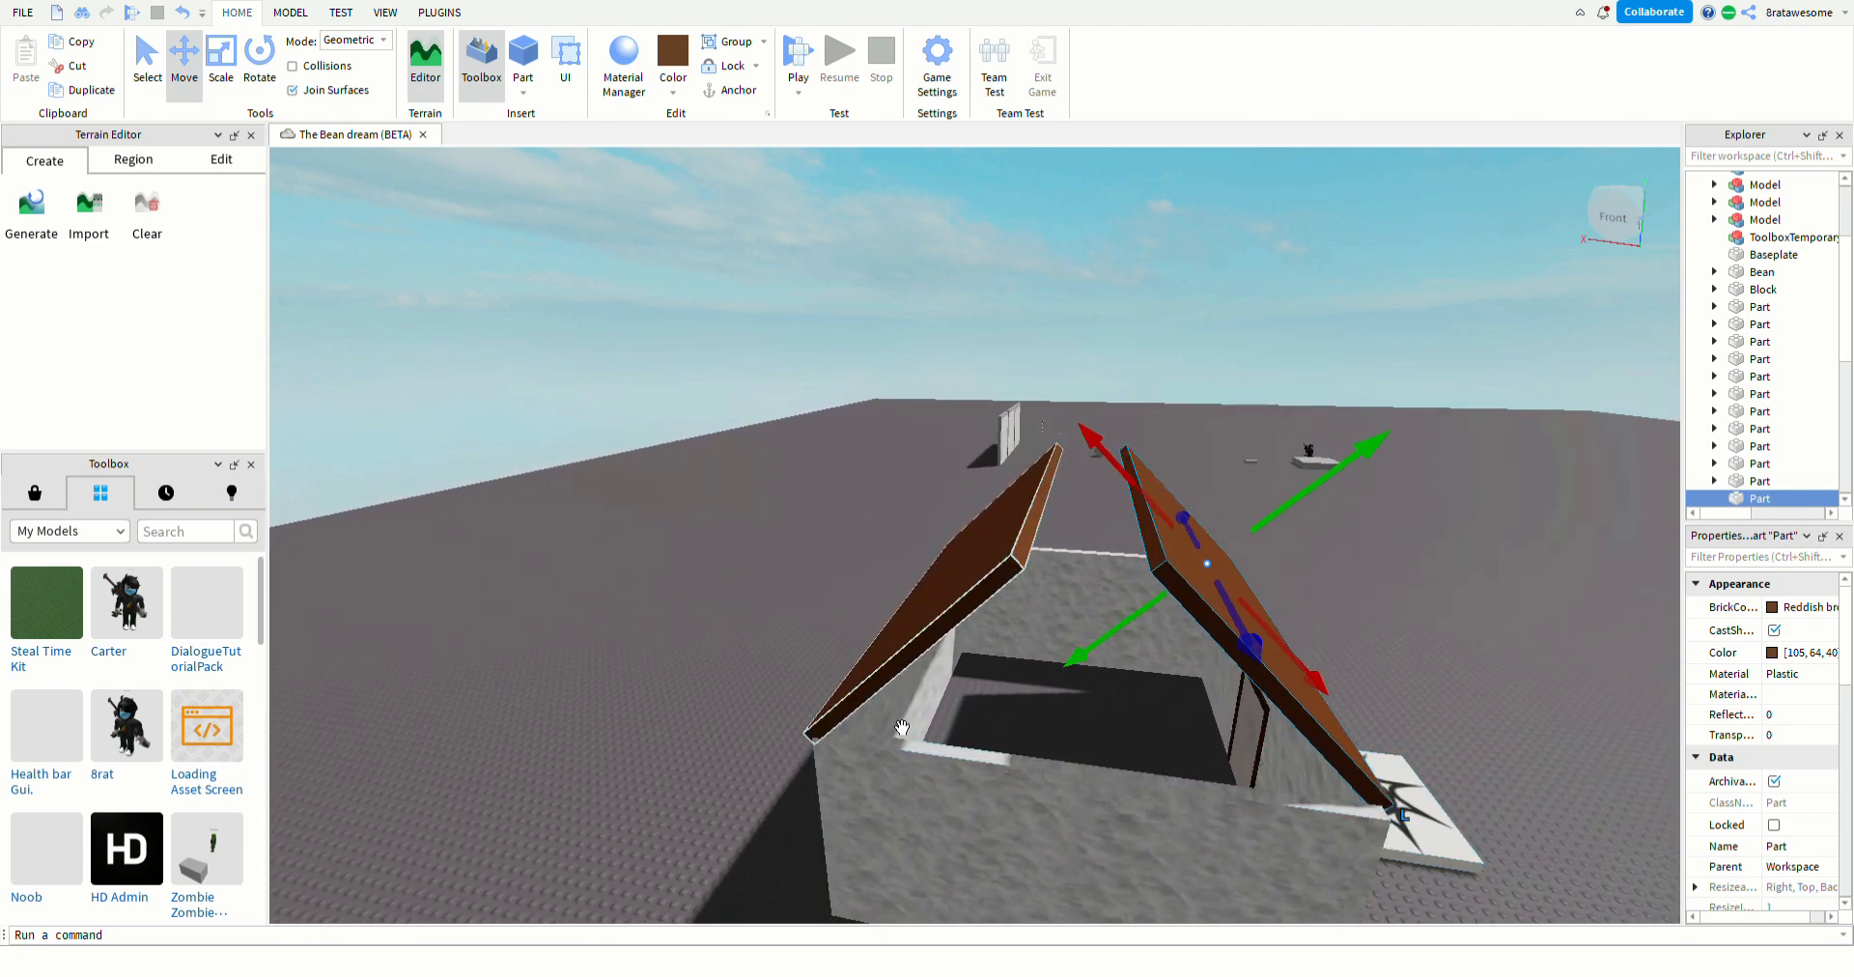
key("s")
key("d")
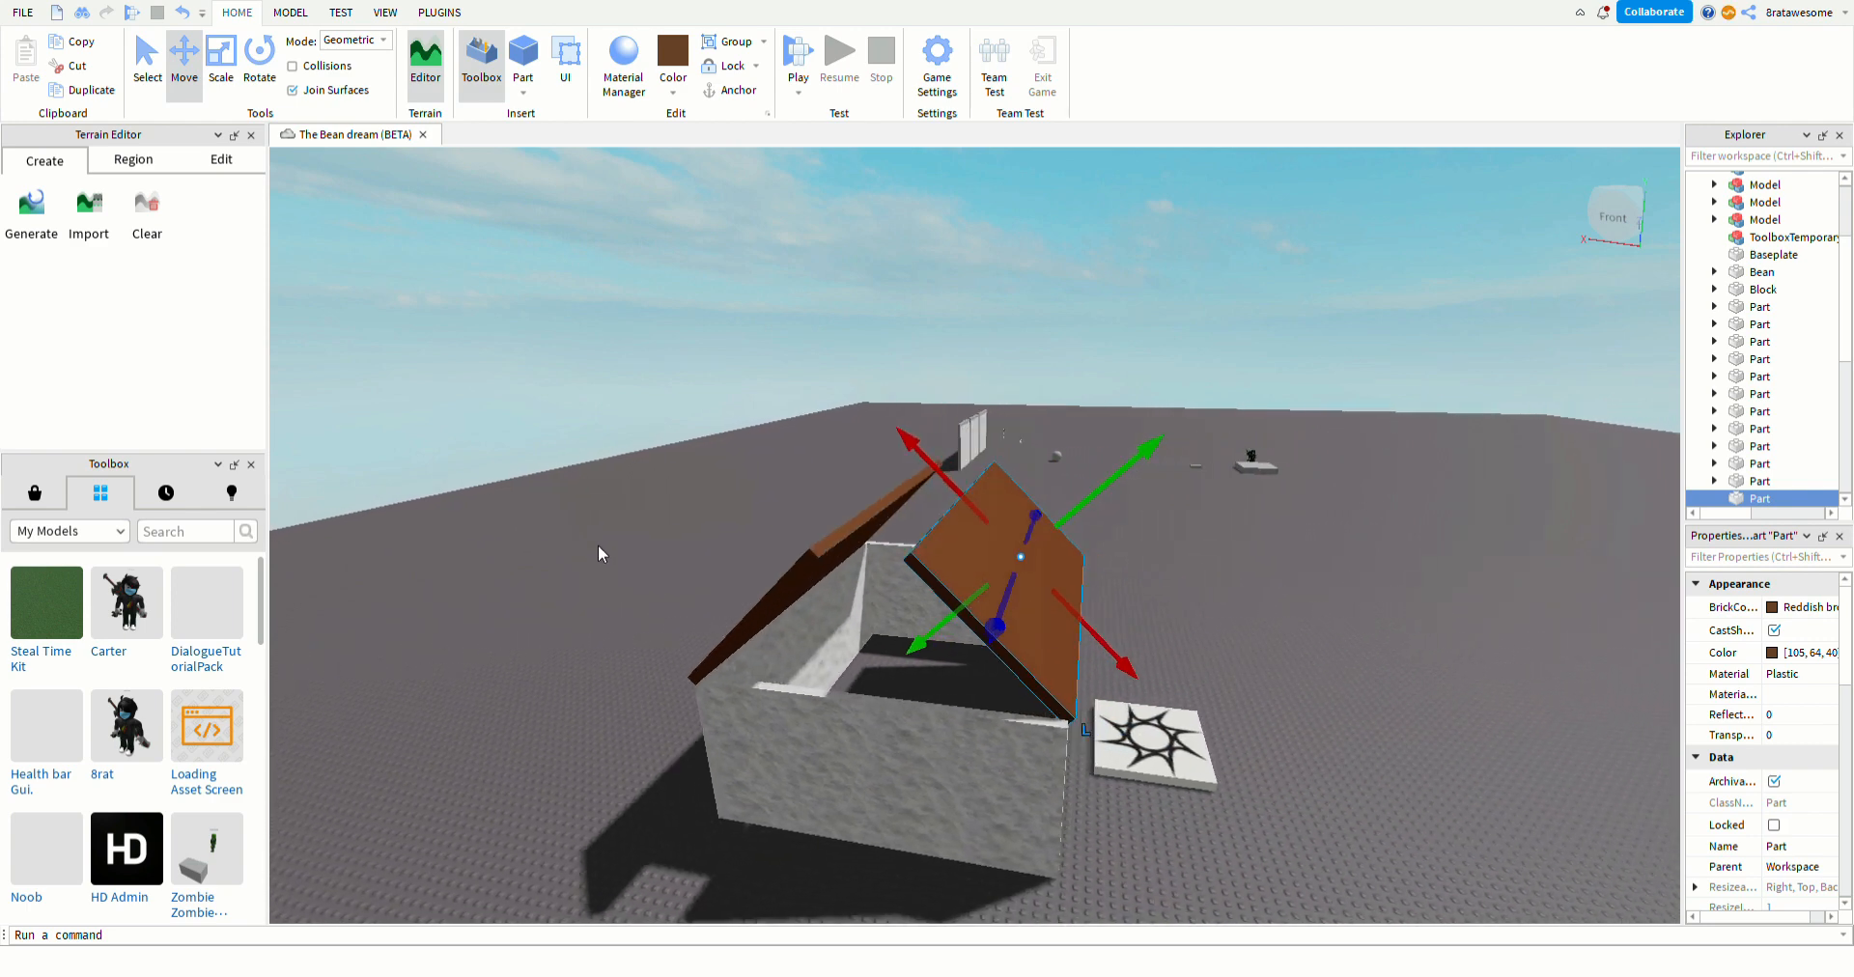
left_click_drag(1028, 639, 265, 779)
key("a")
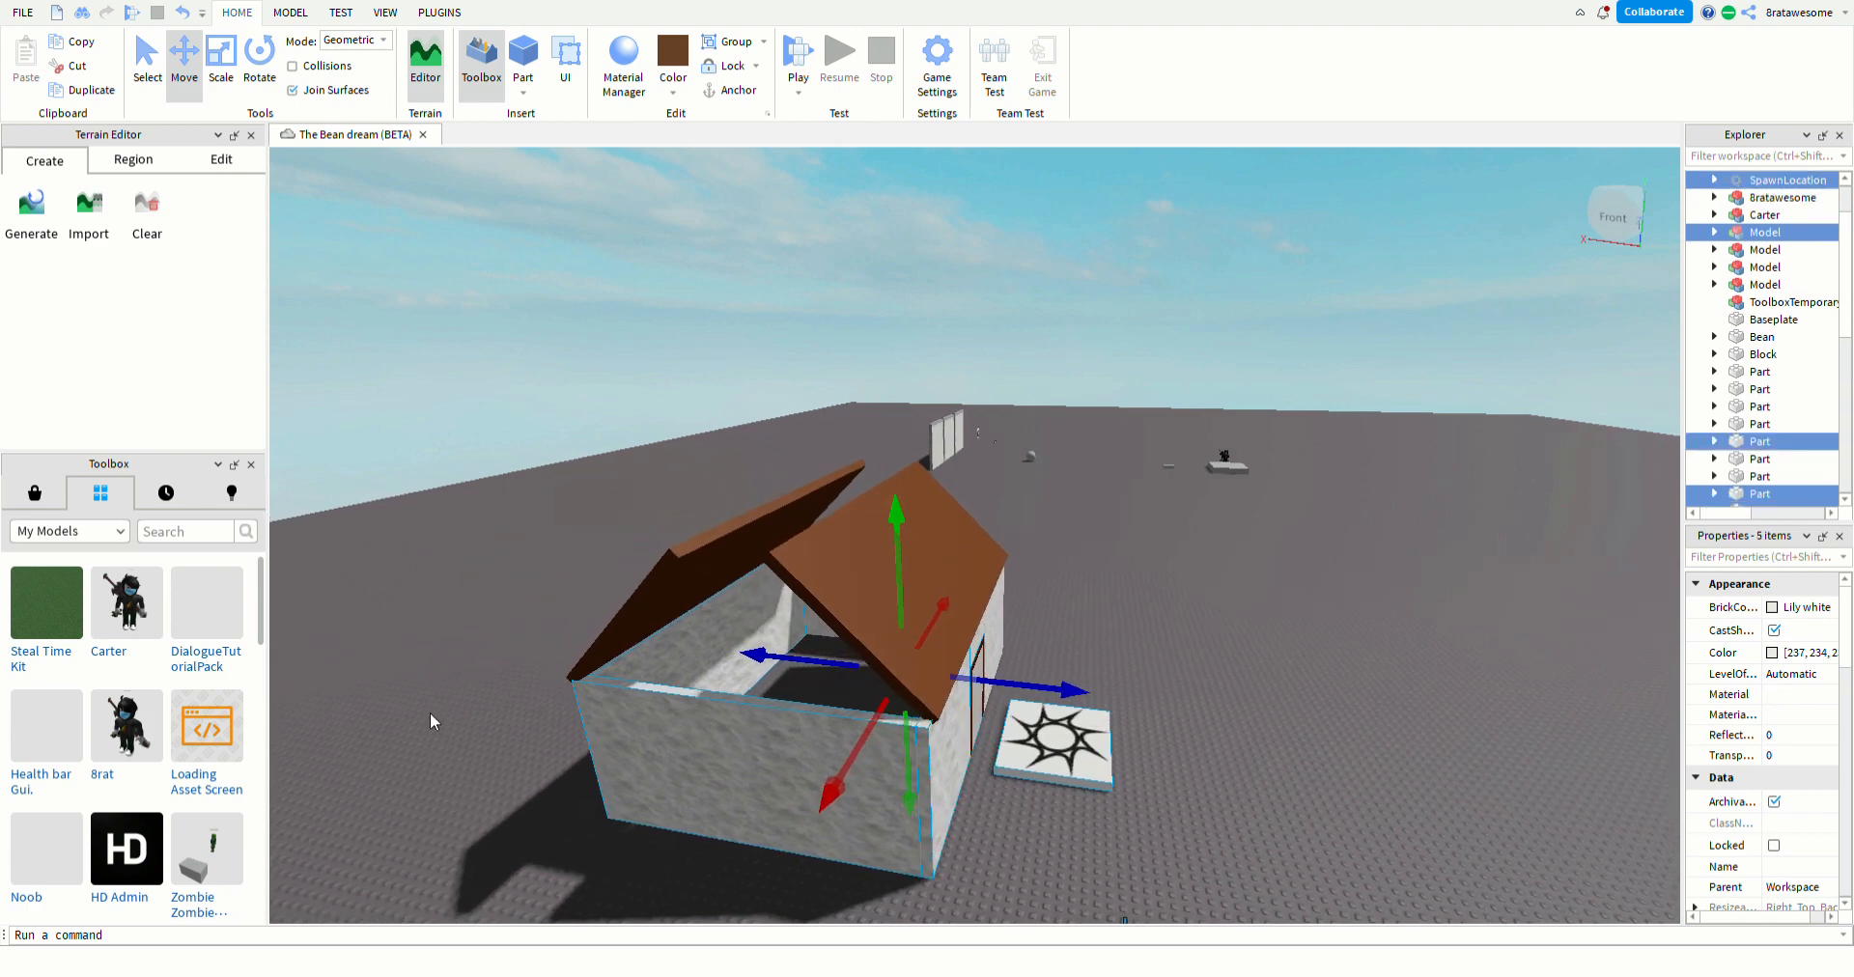
left_click_drag(415, 582, 1236, 746)
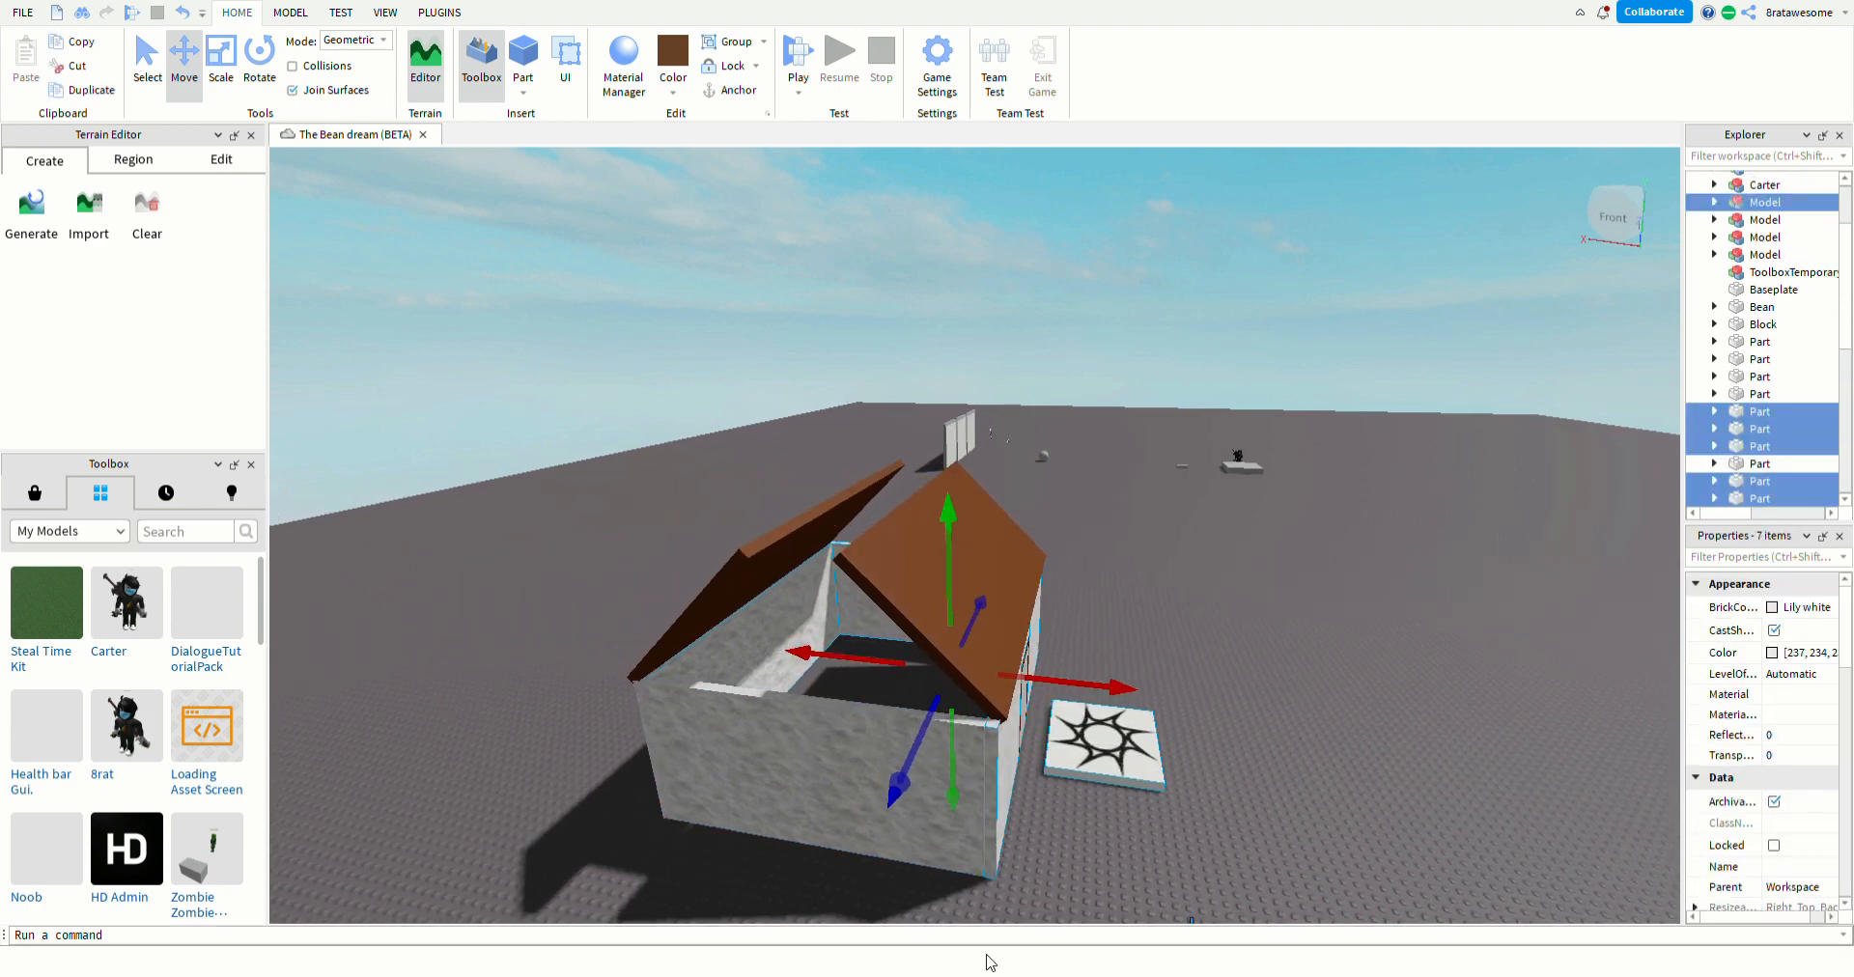
key("a")
left_click(761, 826)
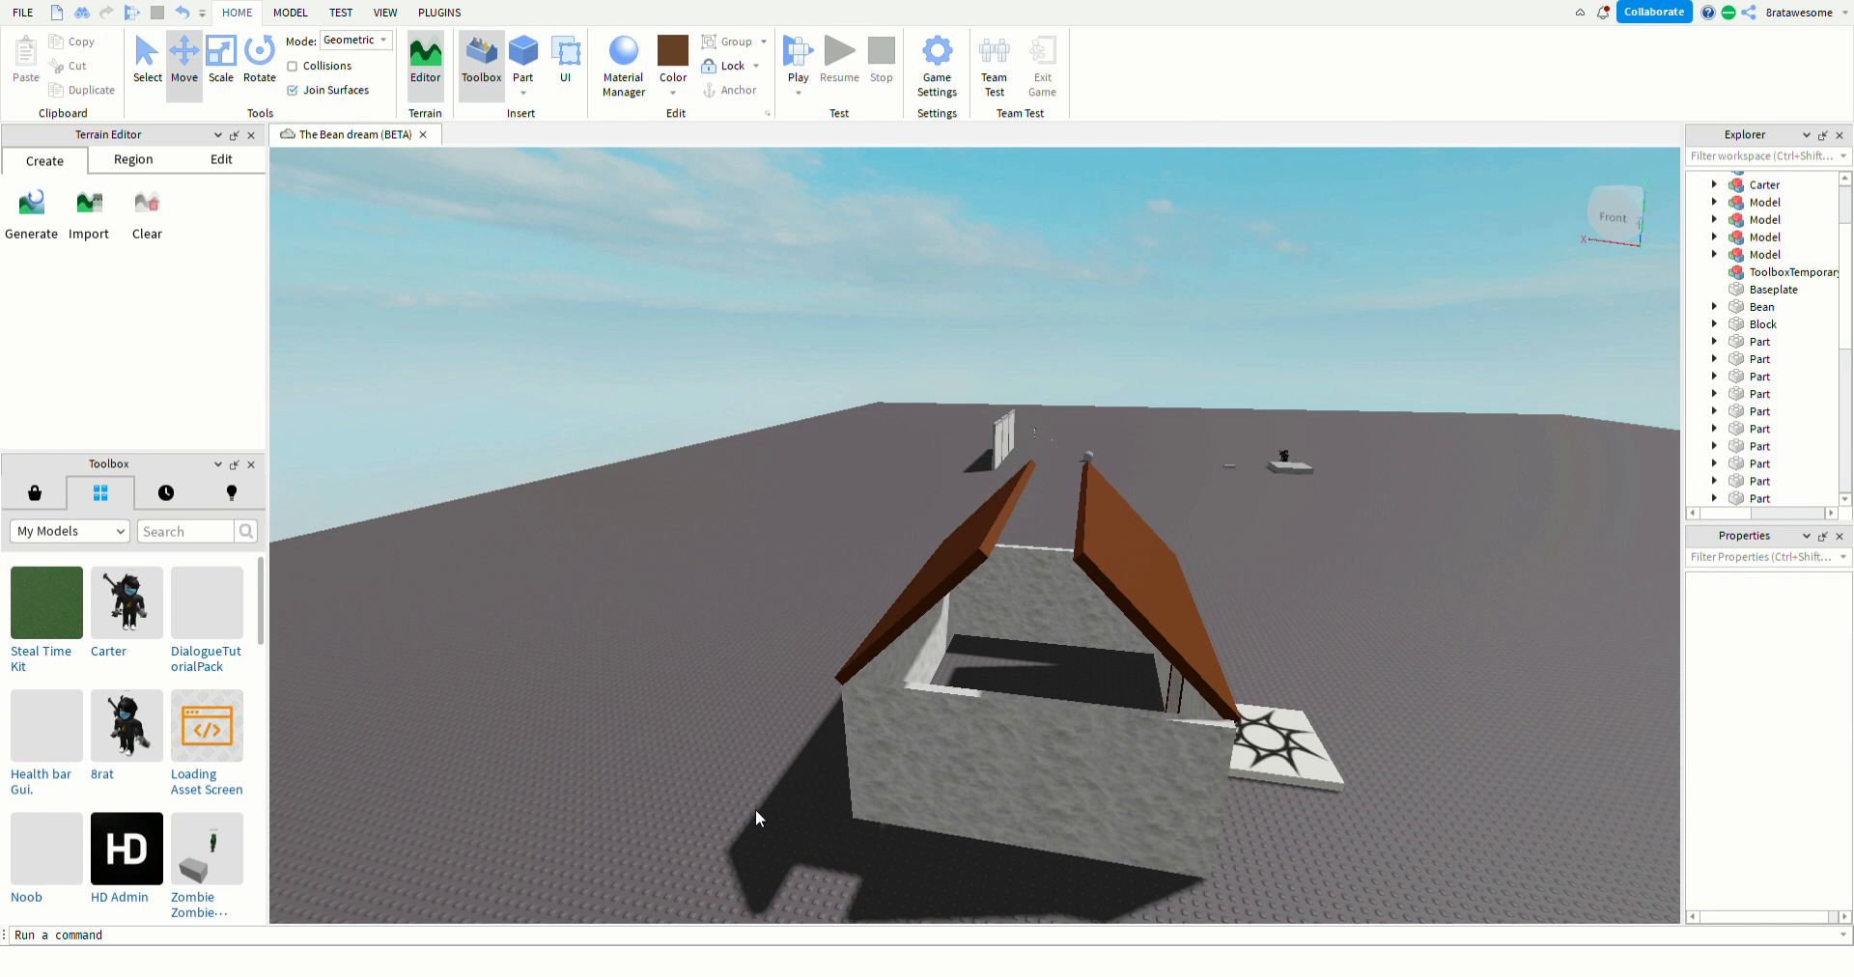
- Anchor both sloped roof panels, the far end wall and the long rear wall
left_click_drag(764, 533, 1191, 574)
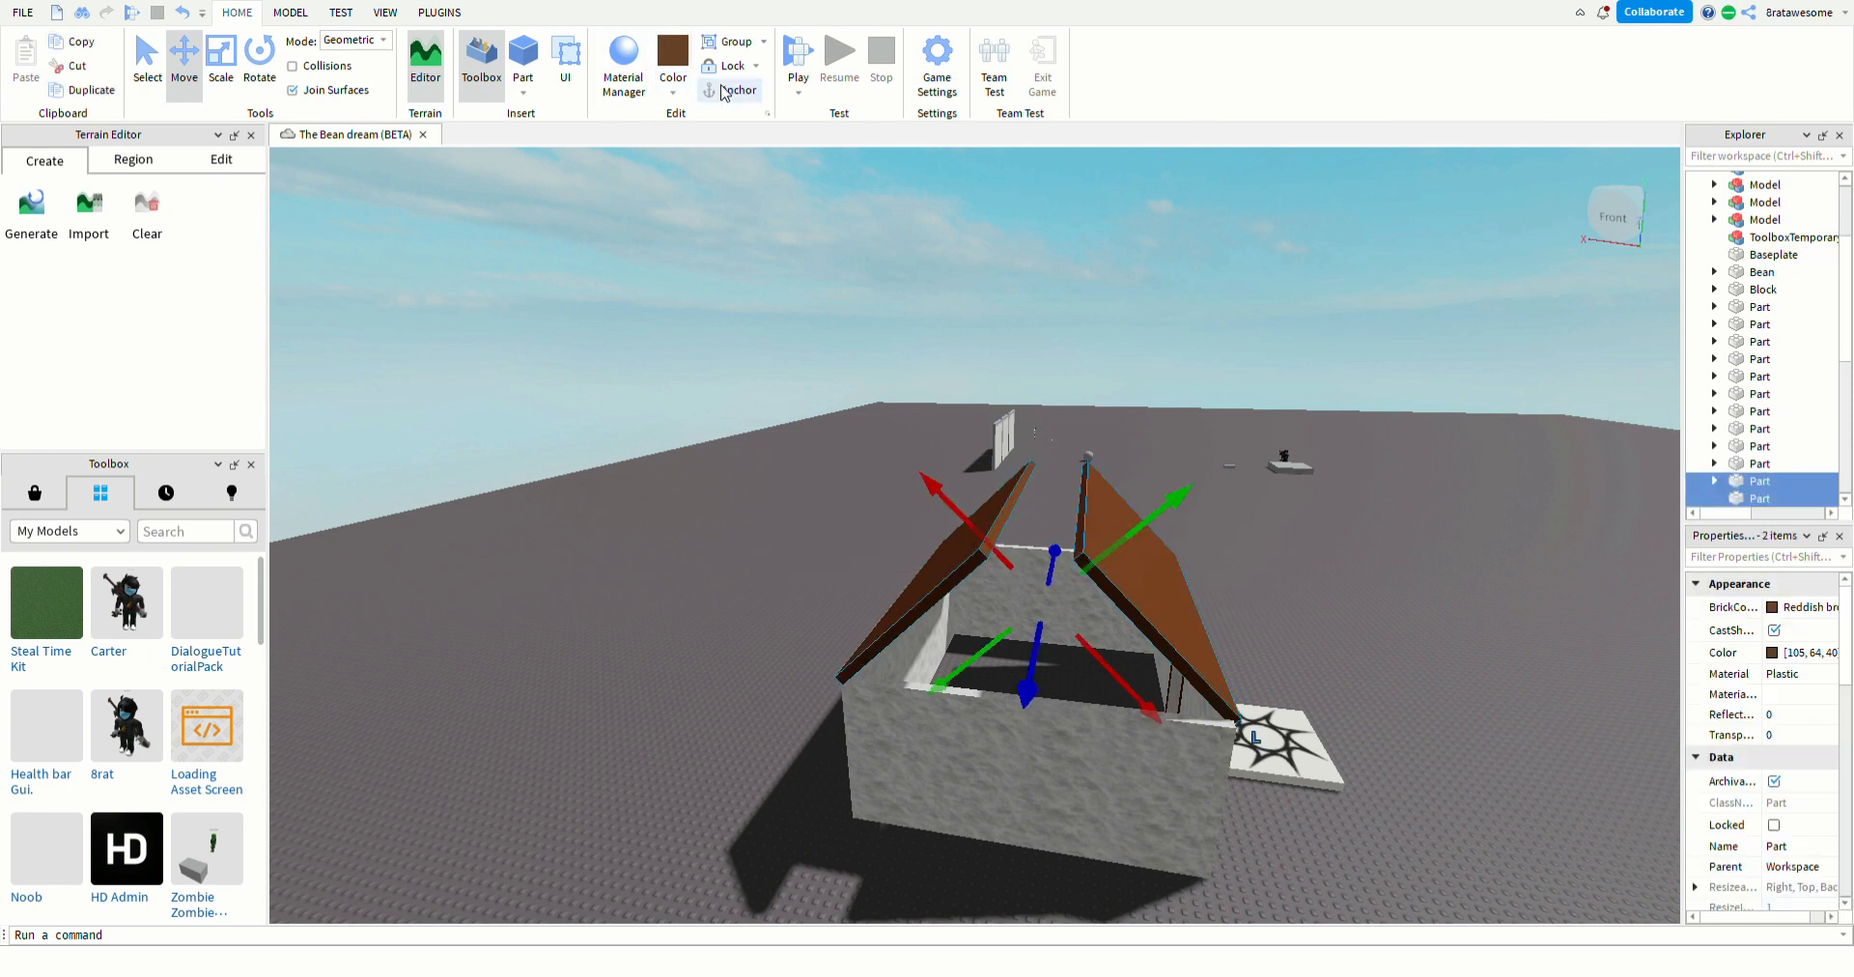
left_click_drag(682, 722, 1325, 831)
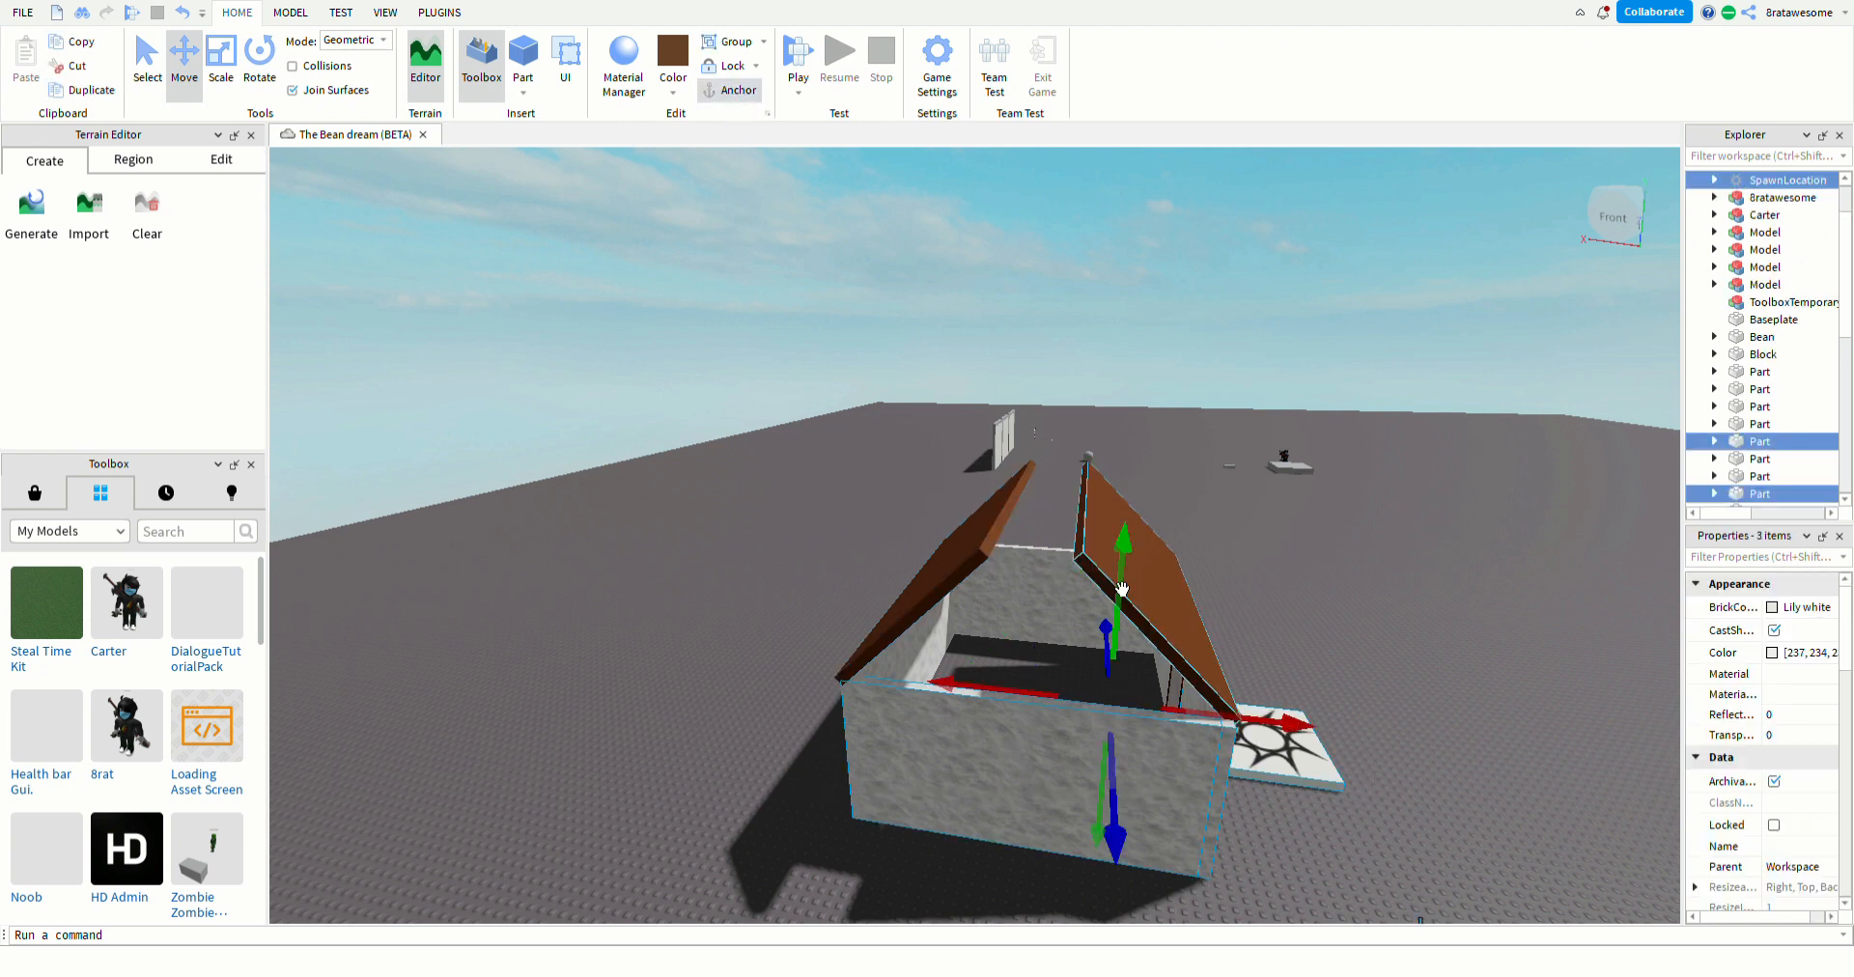
left_click(1044, 534)
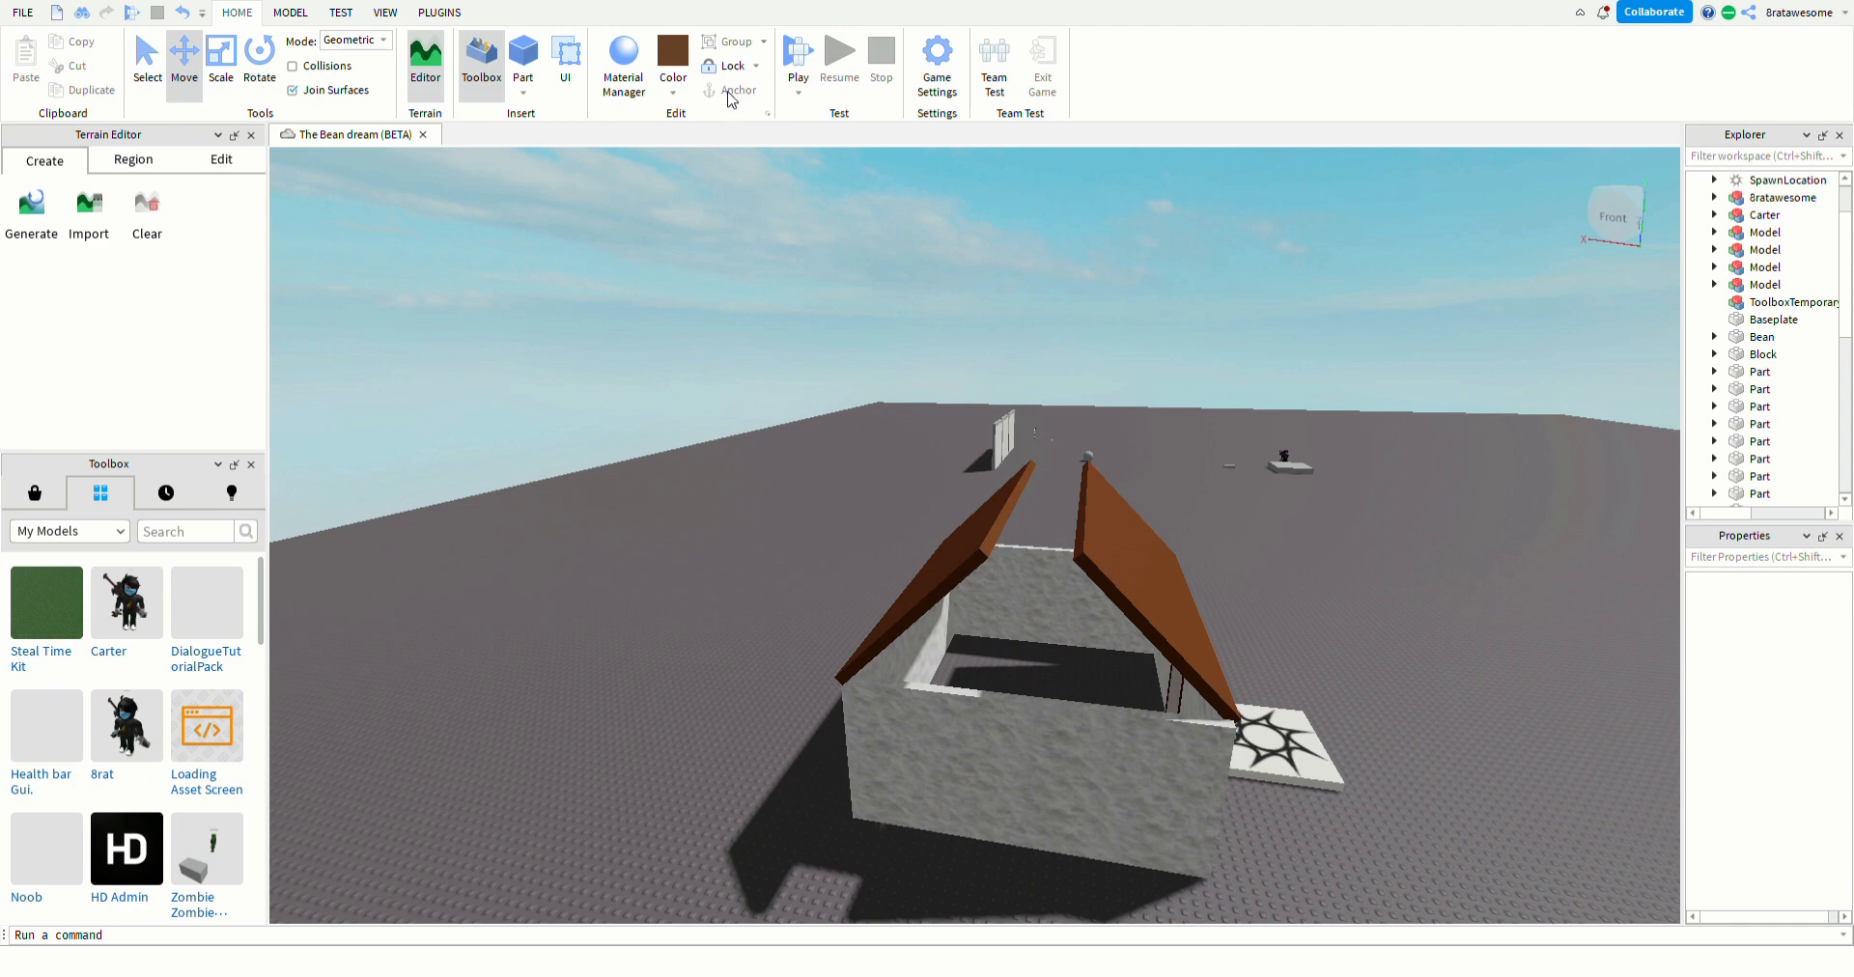
left_click(1033, 623)
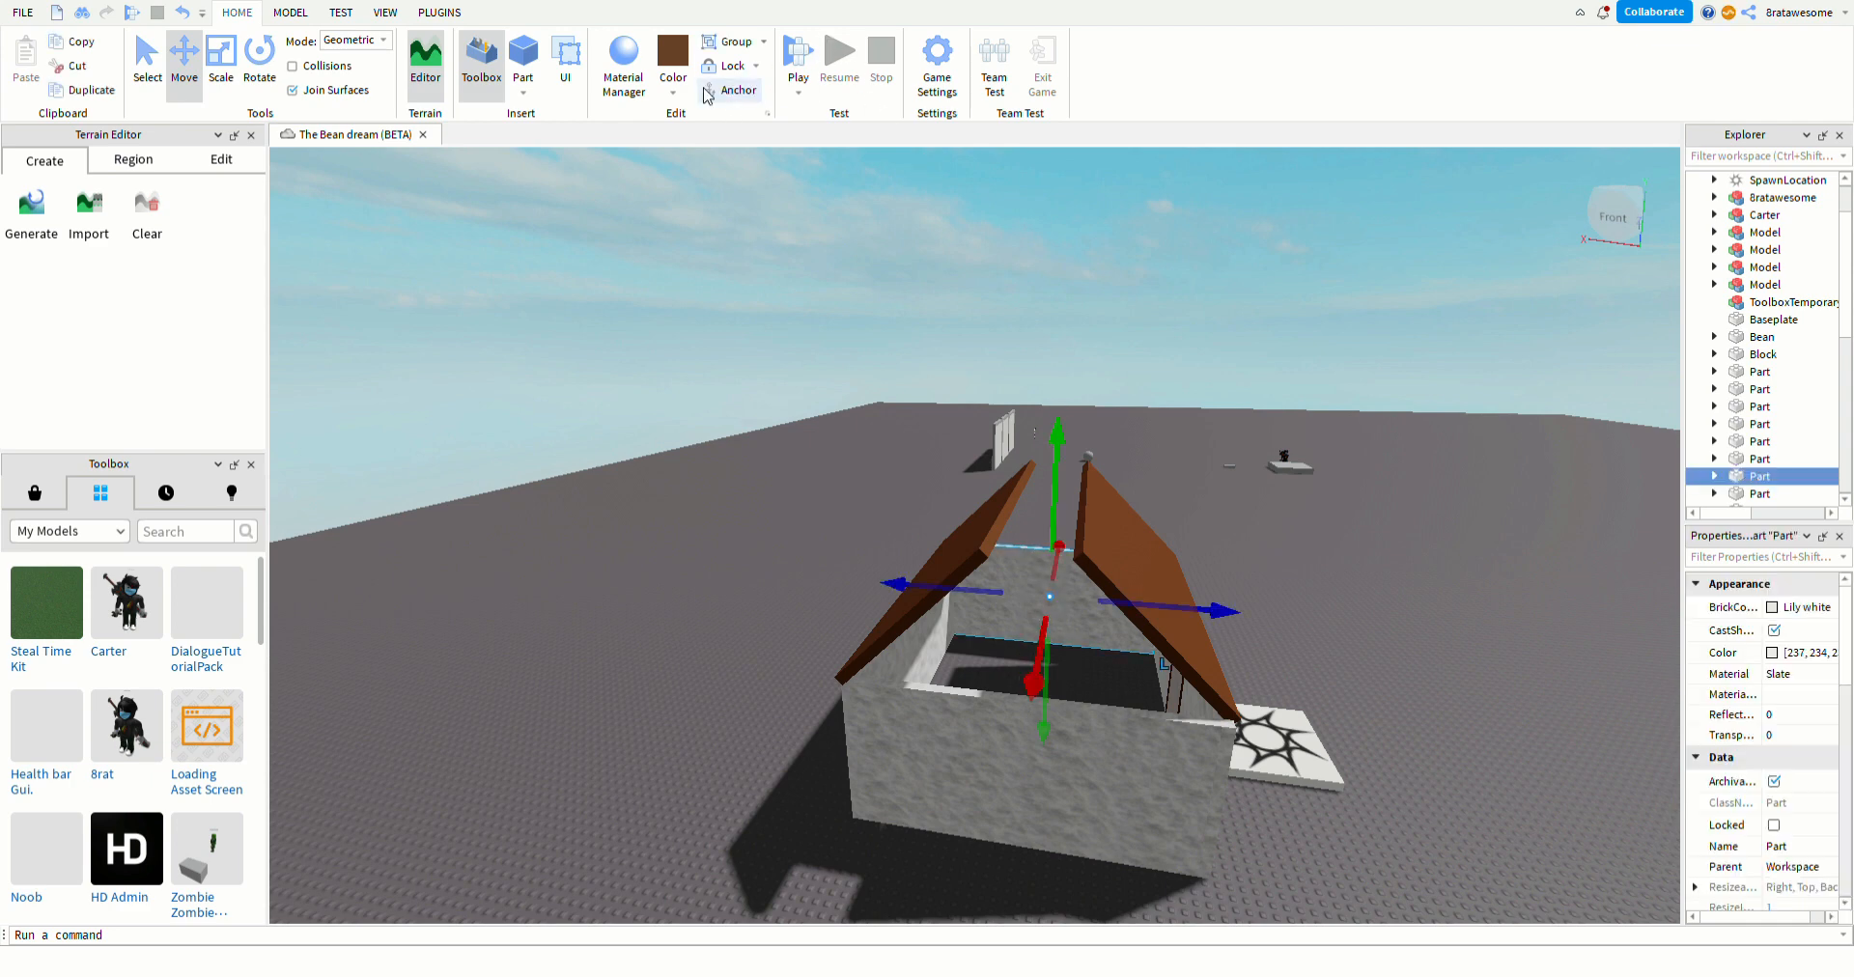
right_click_drag(768, 580, 774, 737)
key("a")
left_click_drag(750, 745, 908, 705)
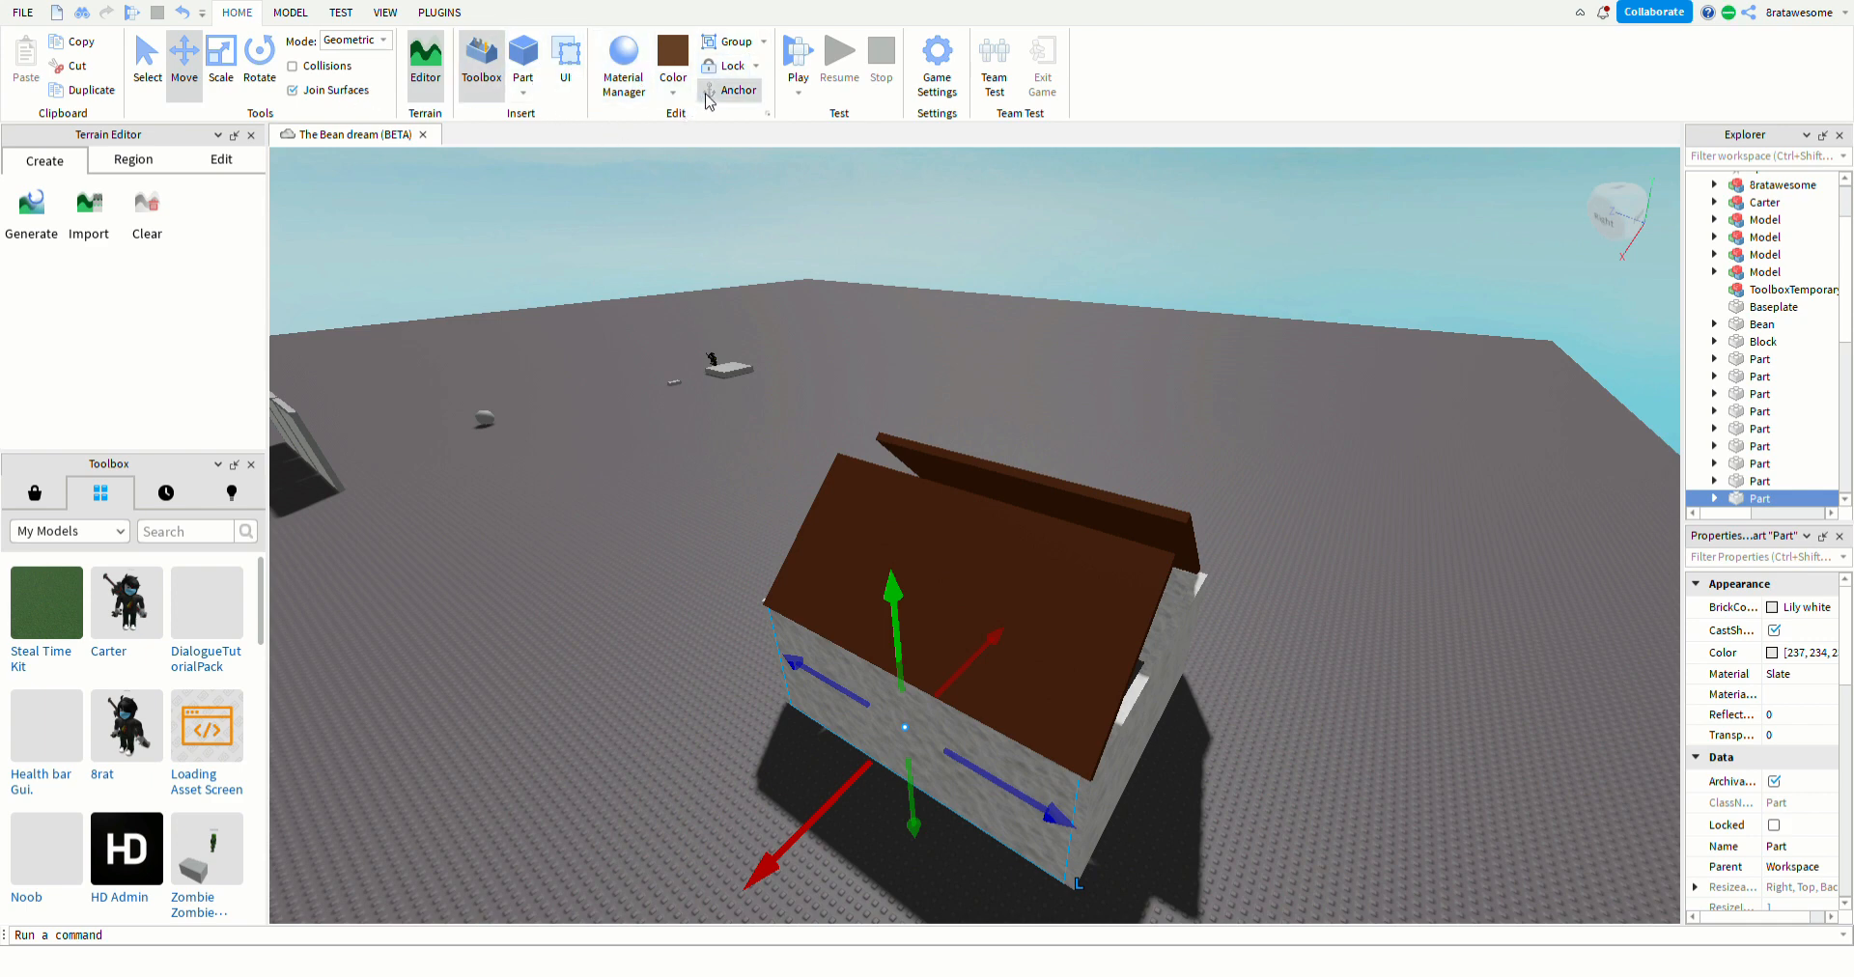
- Anchor the front wall sections on both sides of the door, then clear the selection
right_click_drag(1043, 328, 1226, 629)
middle_click_drag(1226, 630, 1033, 593)
left_click_drag(1033, 593, 959, 623)
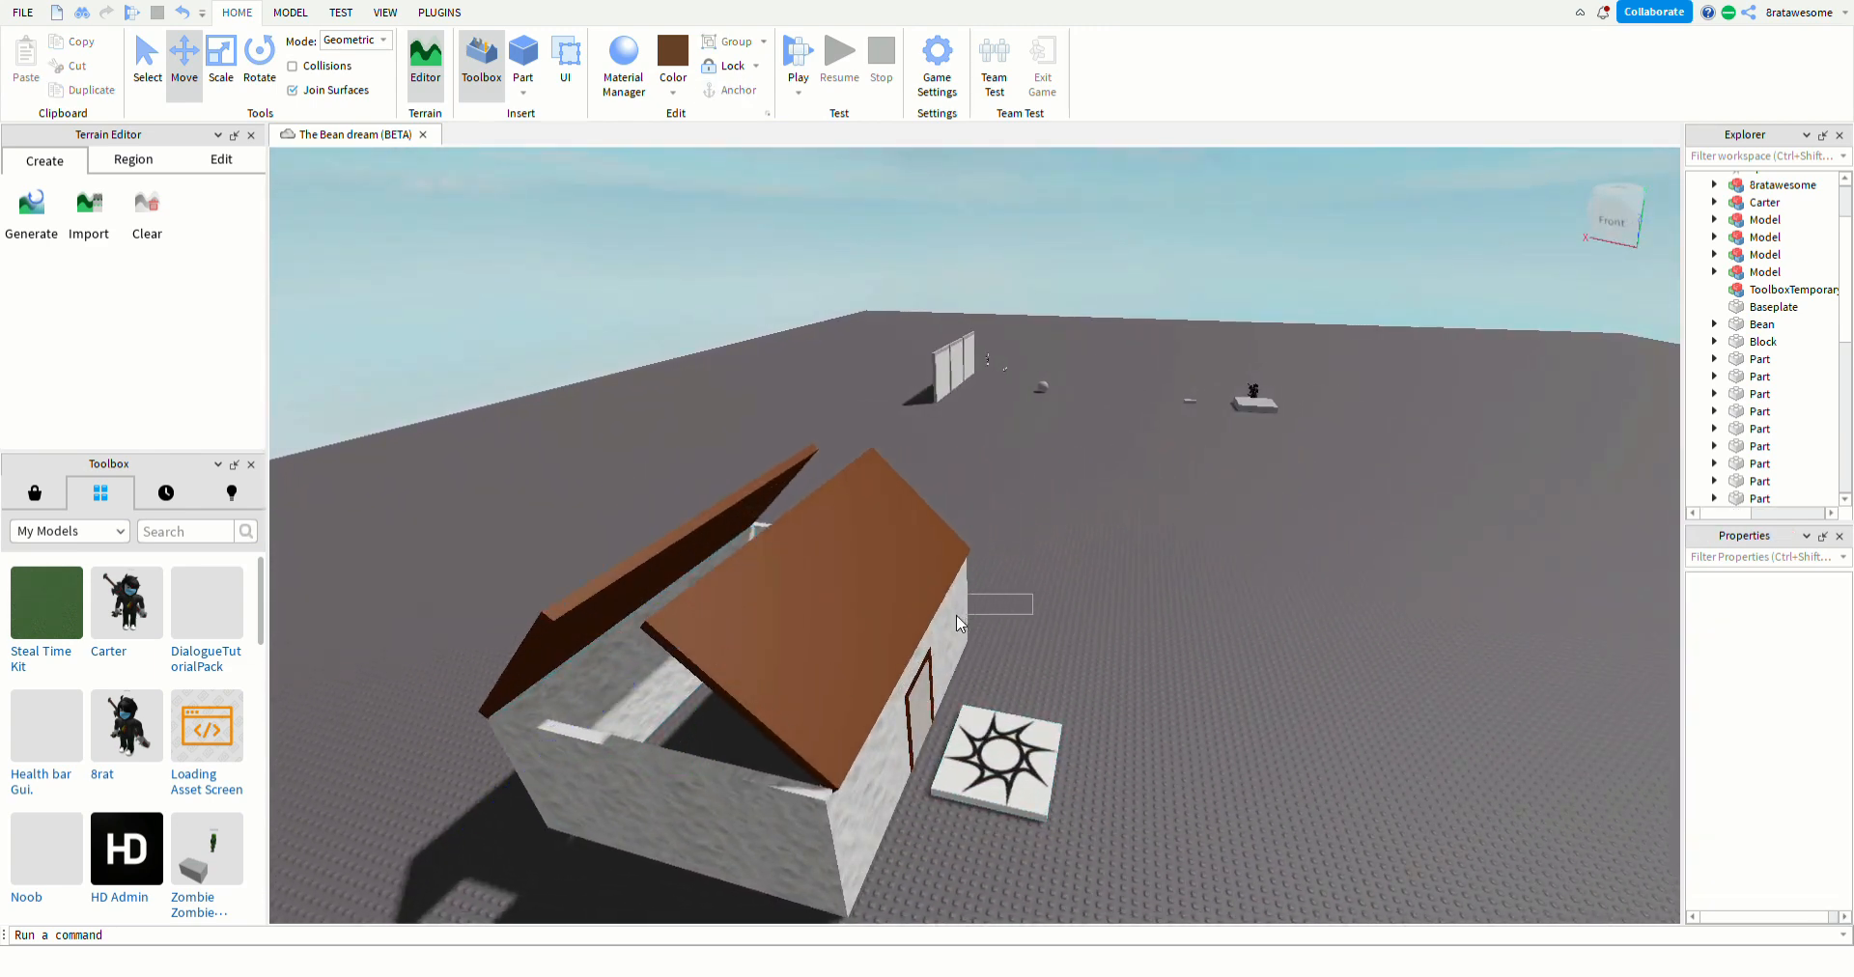
left_click(941, 645)
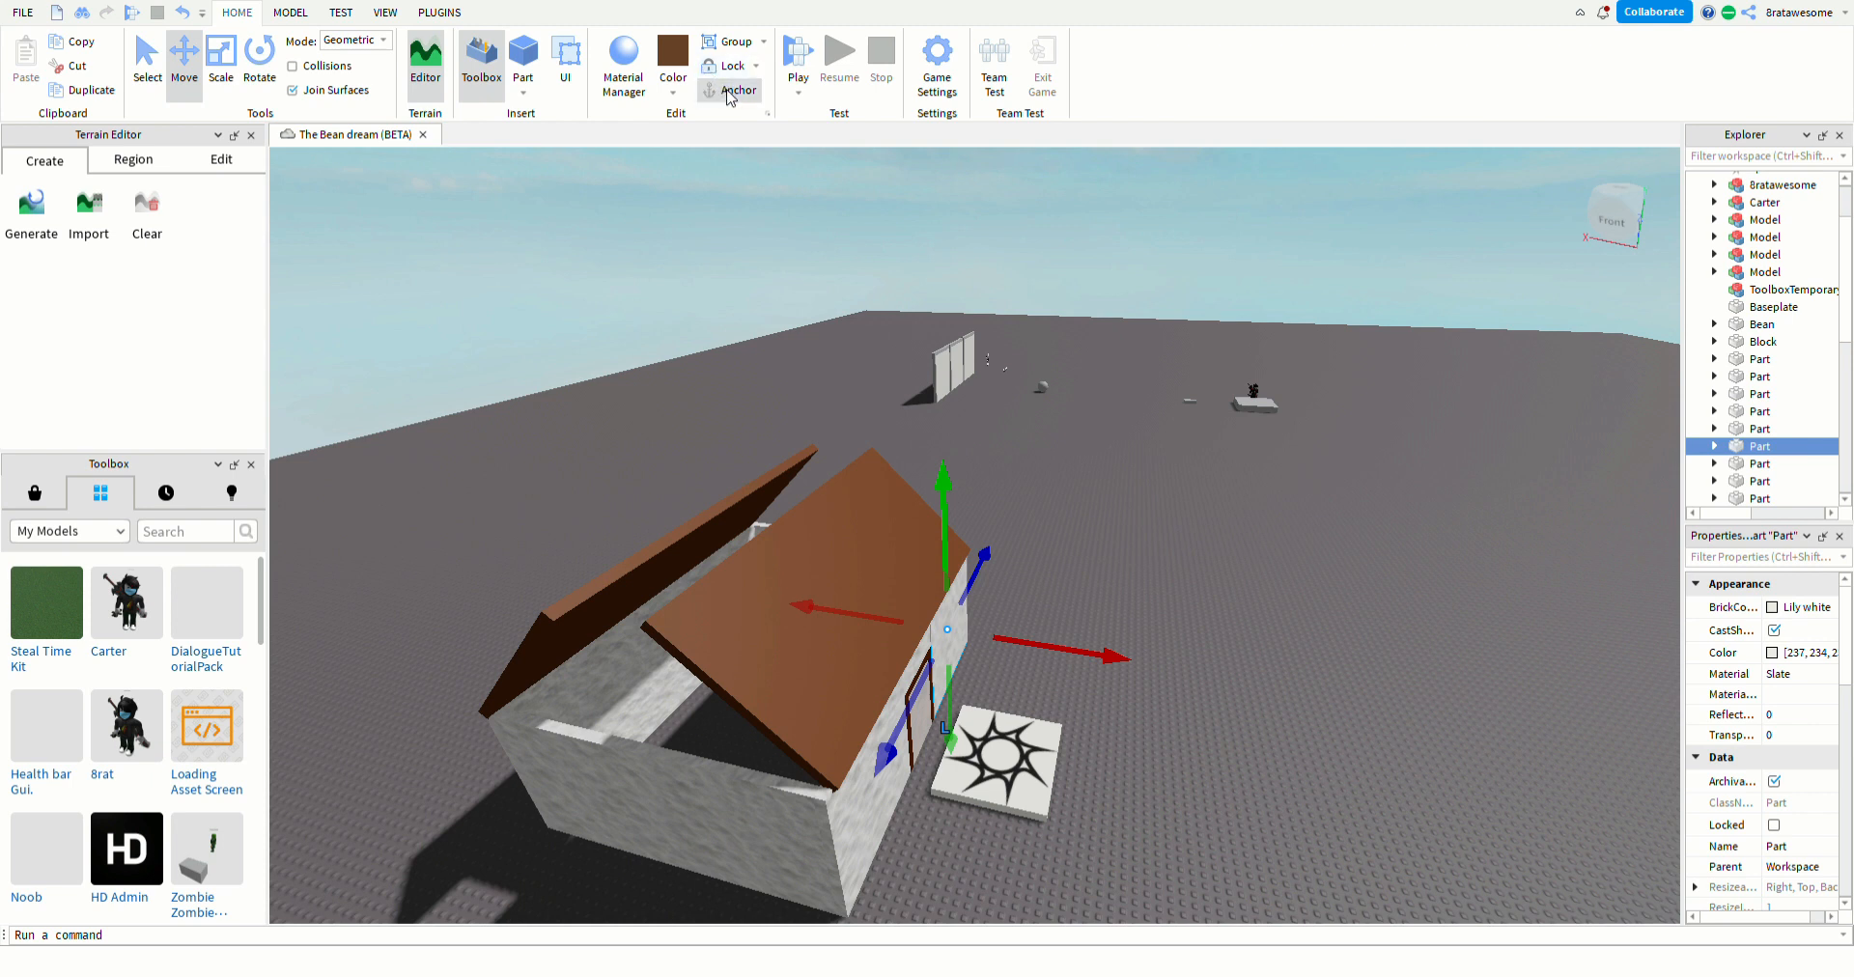
left_click_drag(897, 856, 866, 838)
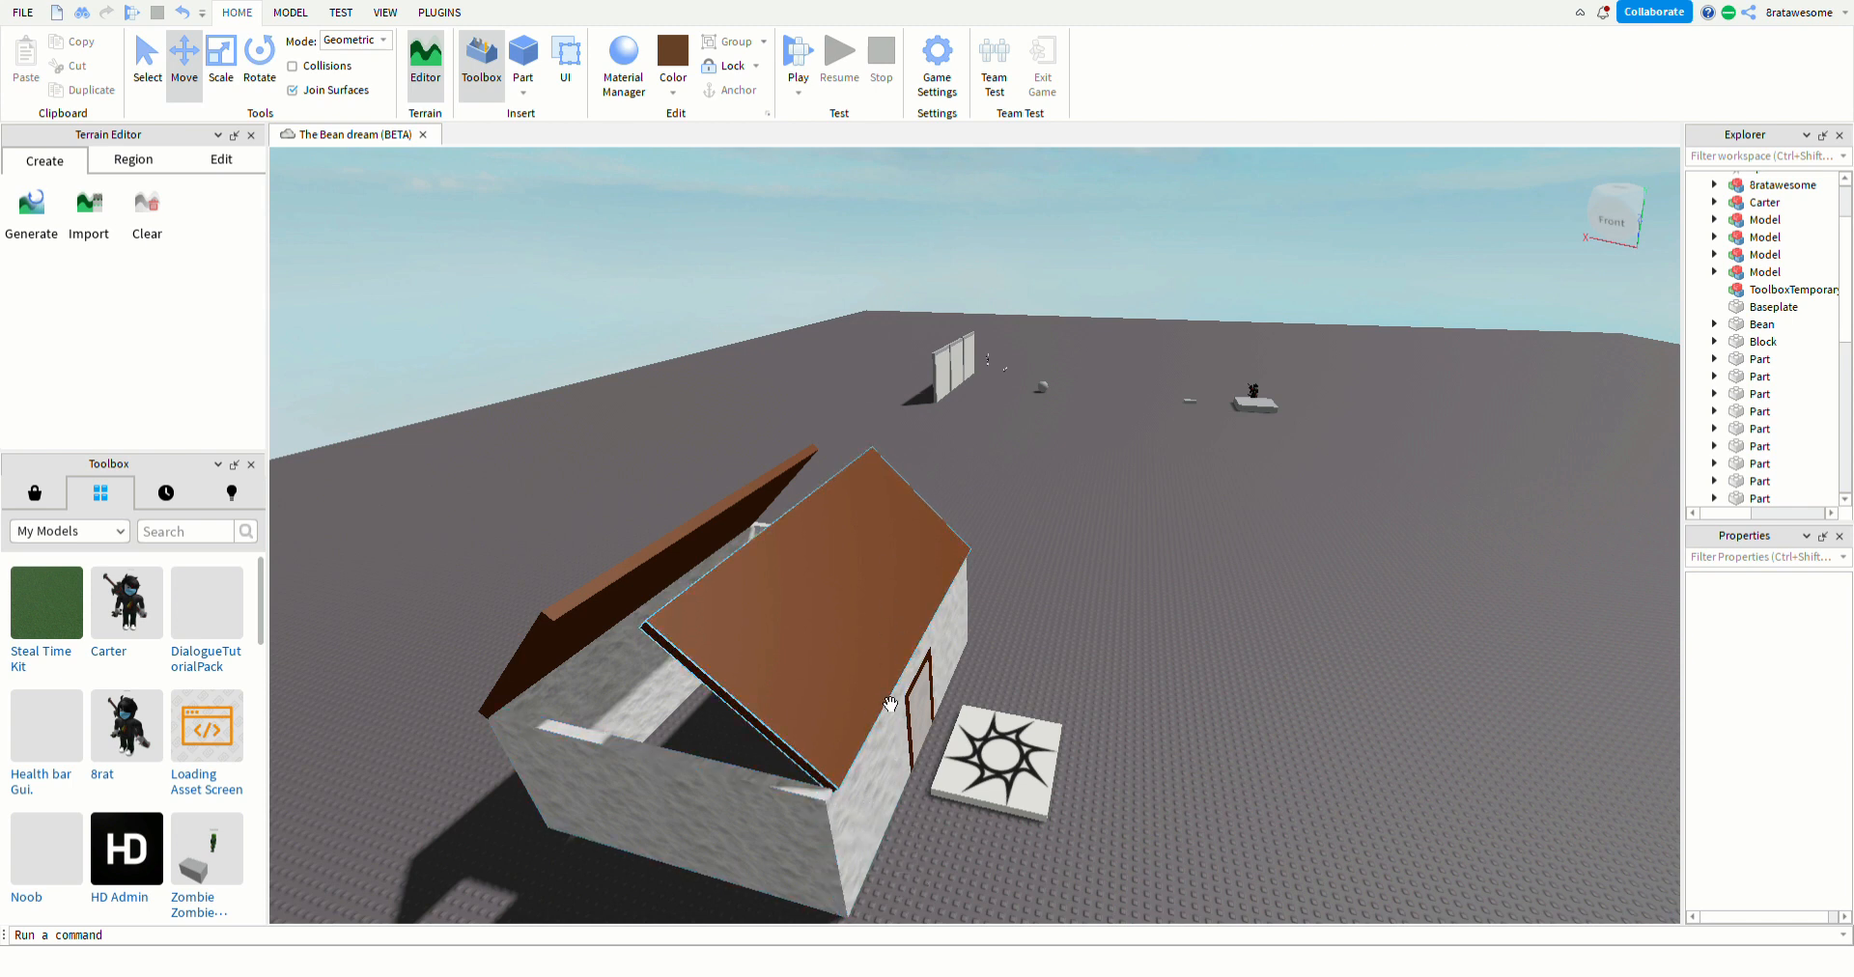
left_click(910, 809)
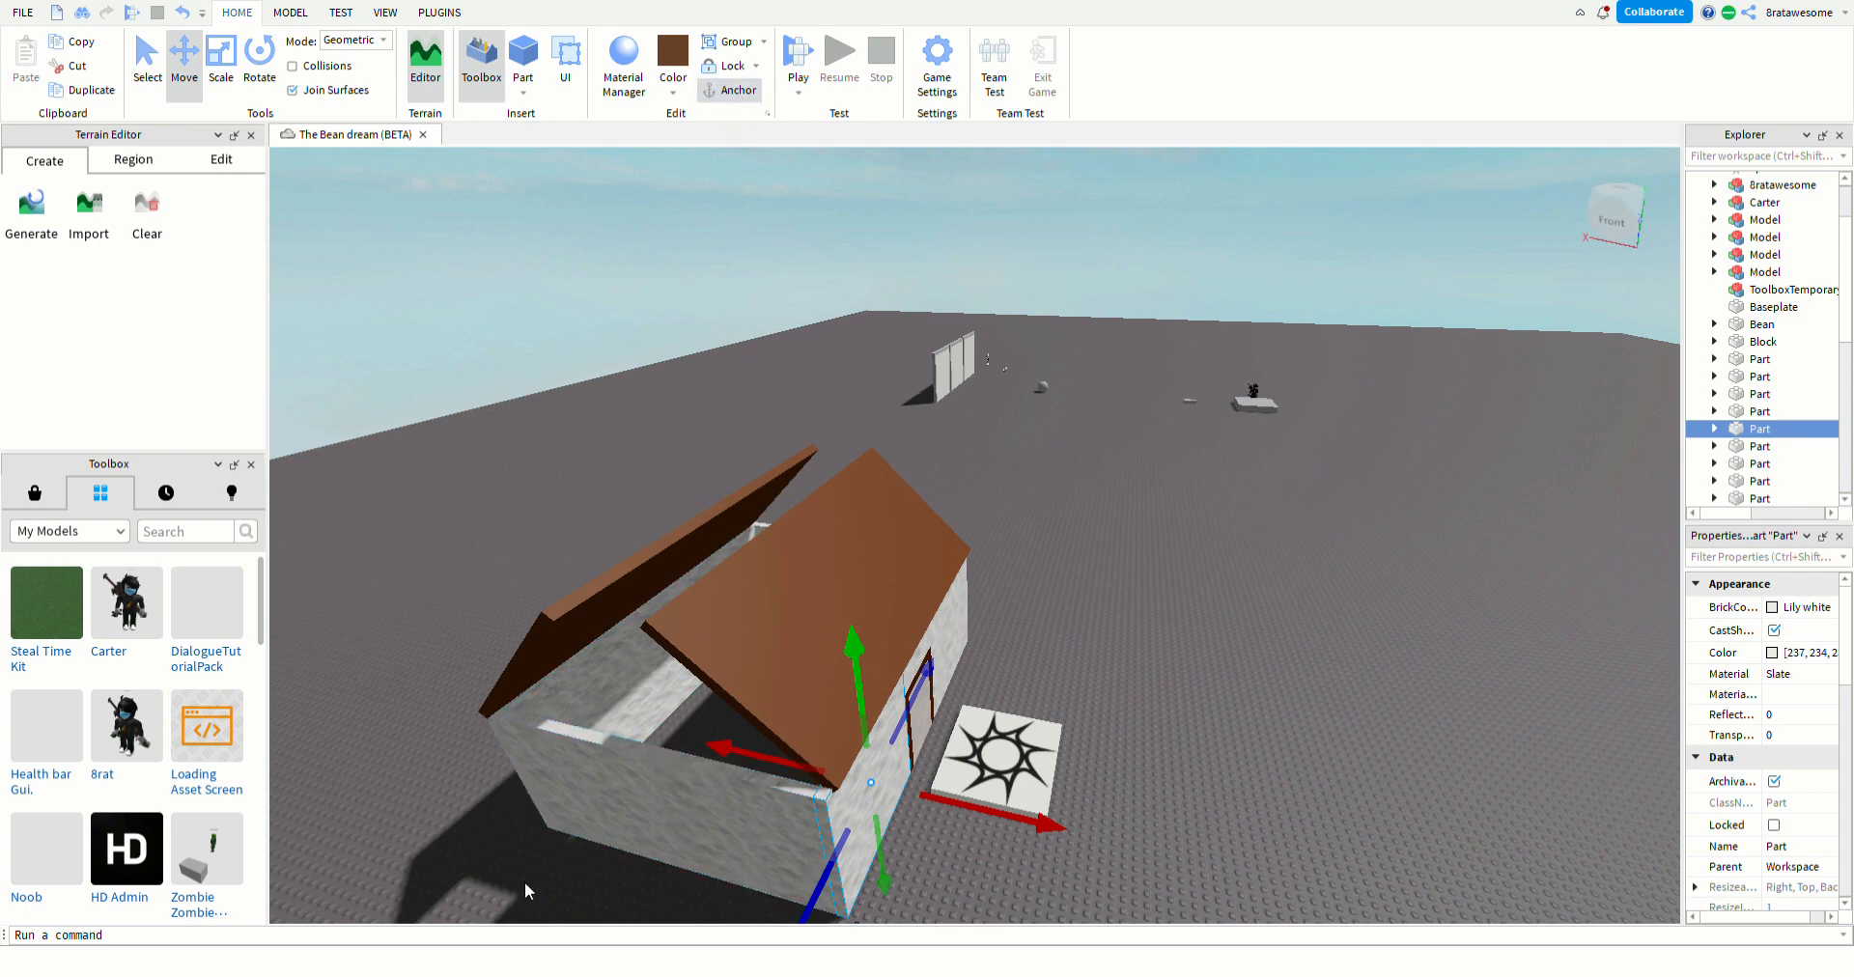
left_click_drag(526, 883, 659, 811)
key("d")
- Try to slide the front roof panel sideways along the front wall
right_click_drag(1175, 641, 680, 755)
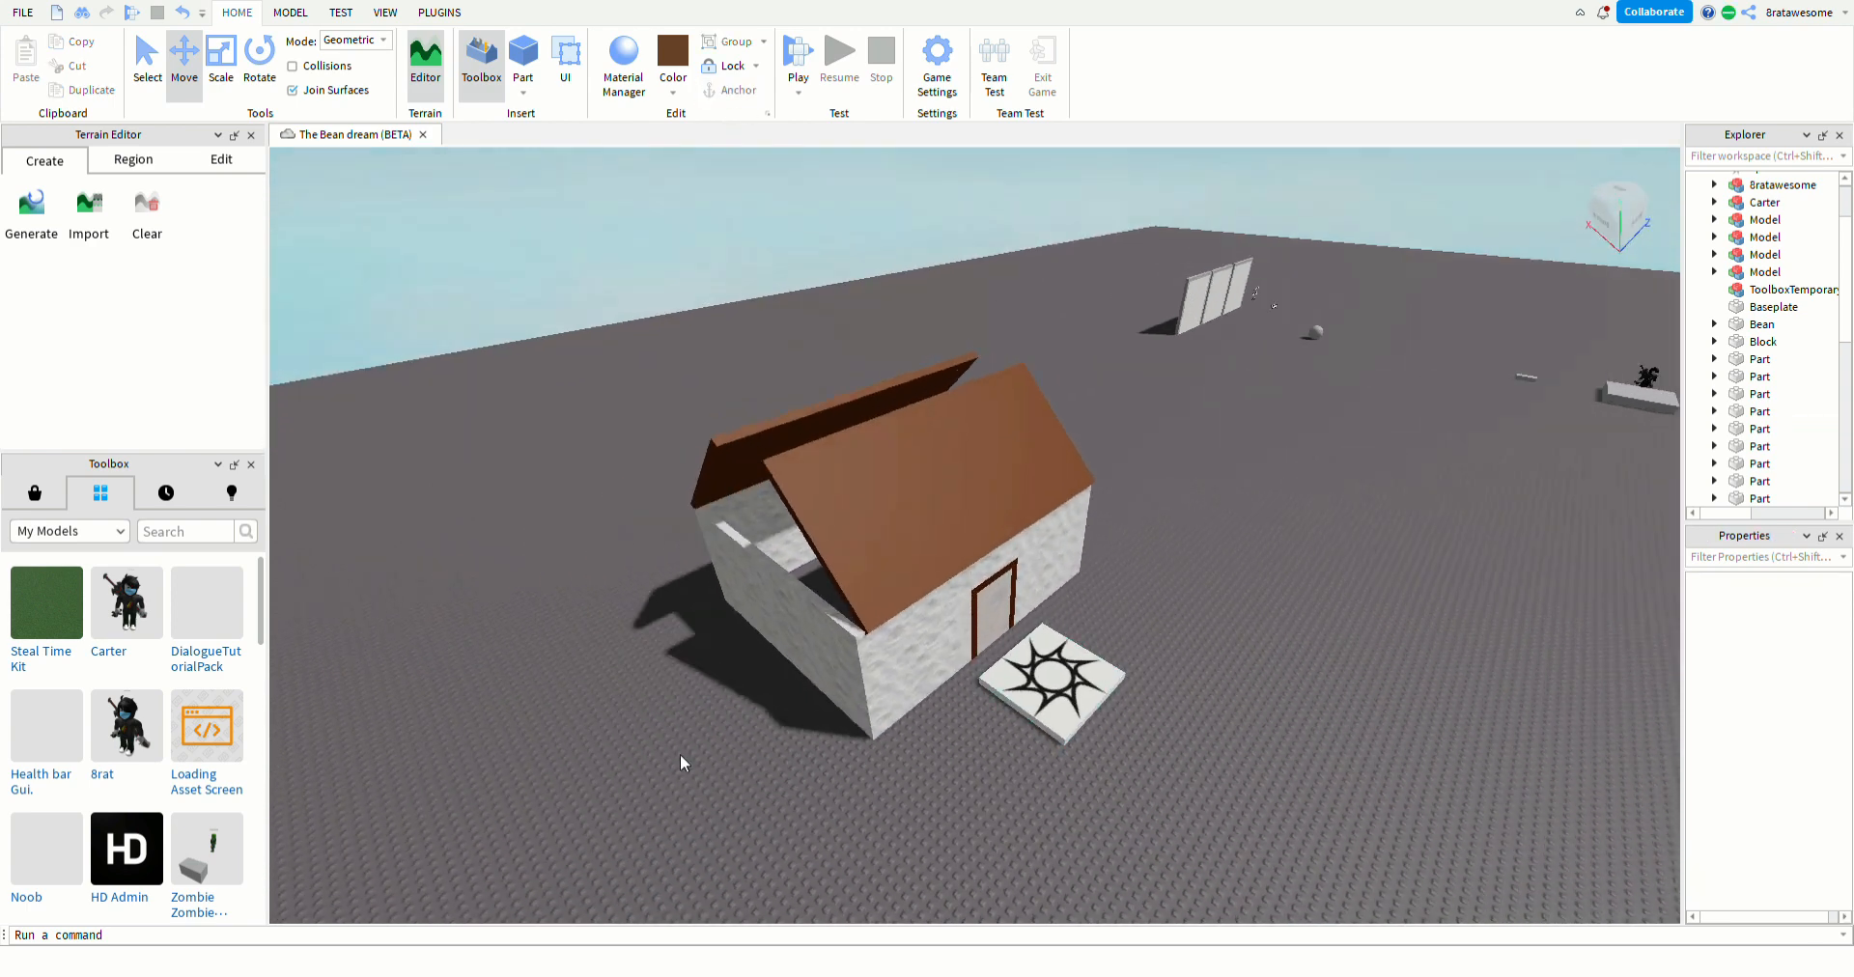
right_click_drag(1171, 640, 734, 676)
mouse_move(1188, 670)
right_mouse_down()
mouse_move(1168, 646)
mouse_move(1226, 666)
mouse_move(1188, 654)
right_mouse_up()
left_click(1186, 650)
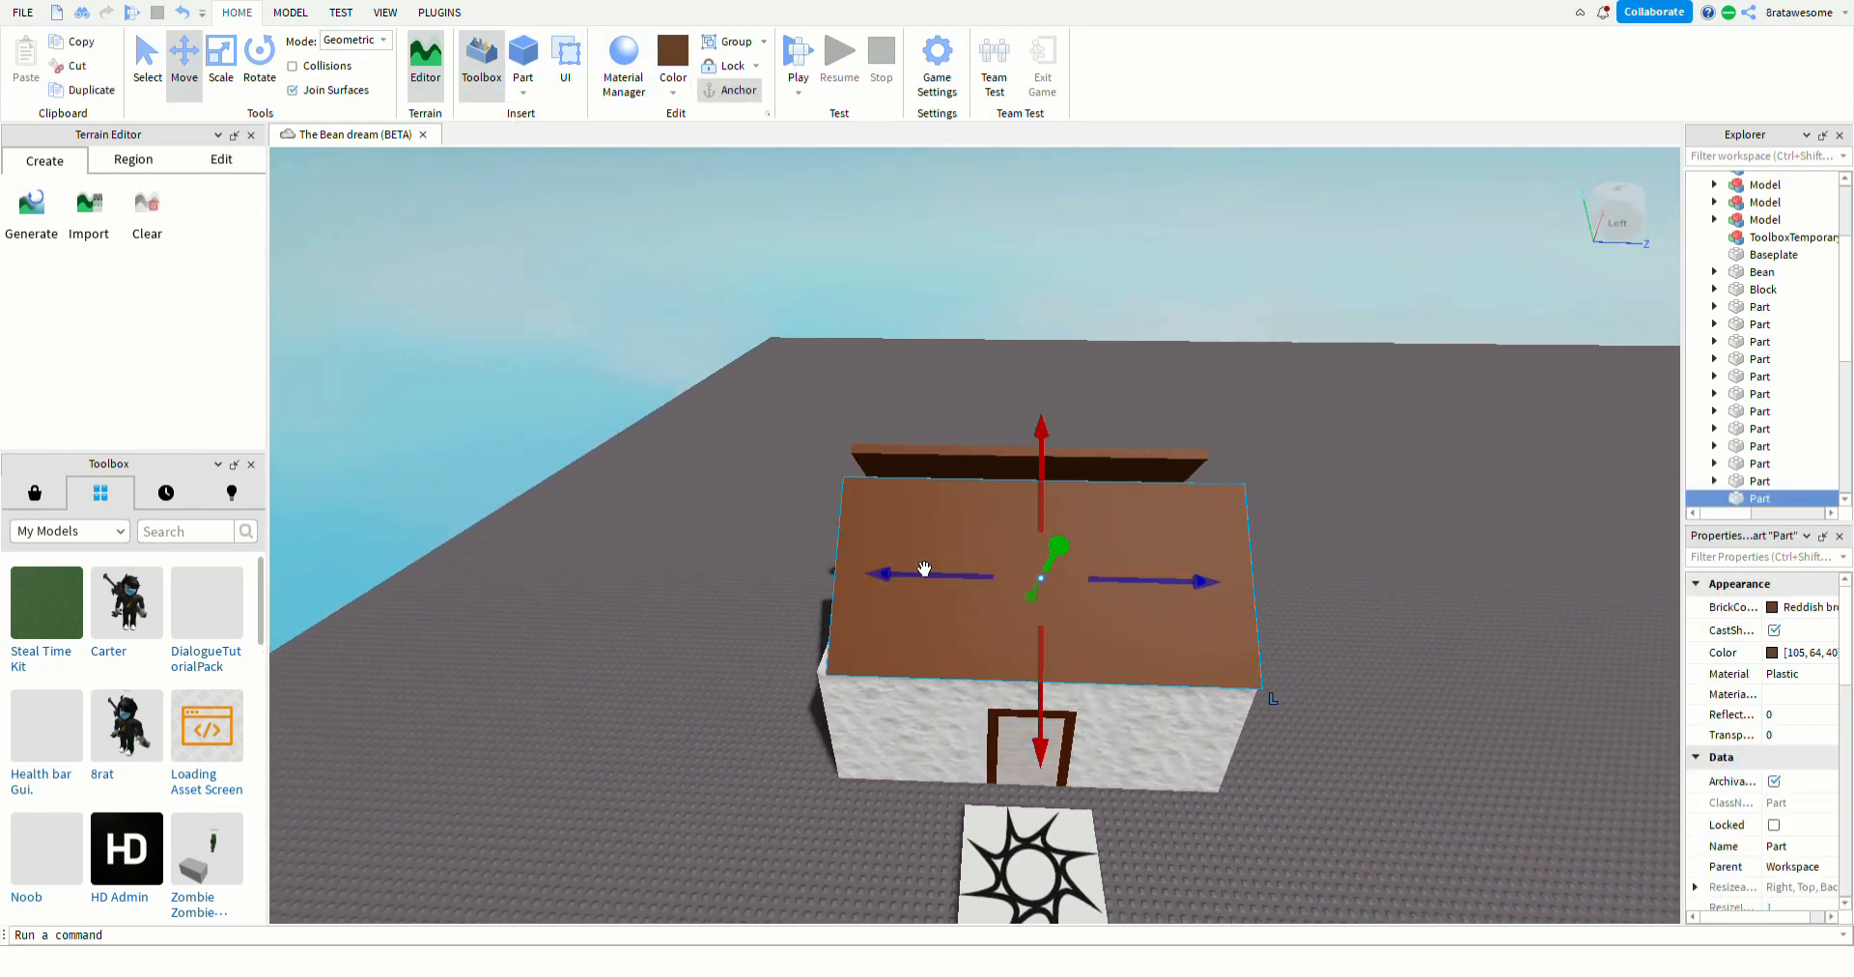
left_click_drag(924, 572, 913, 612)
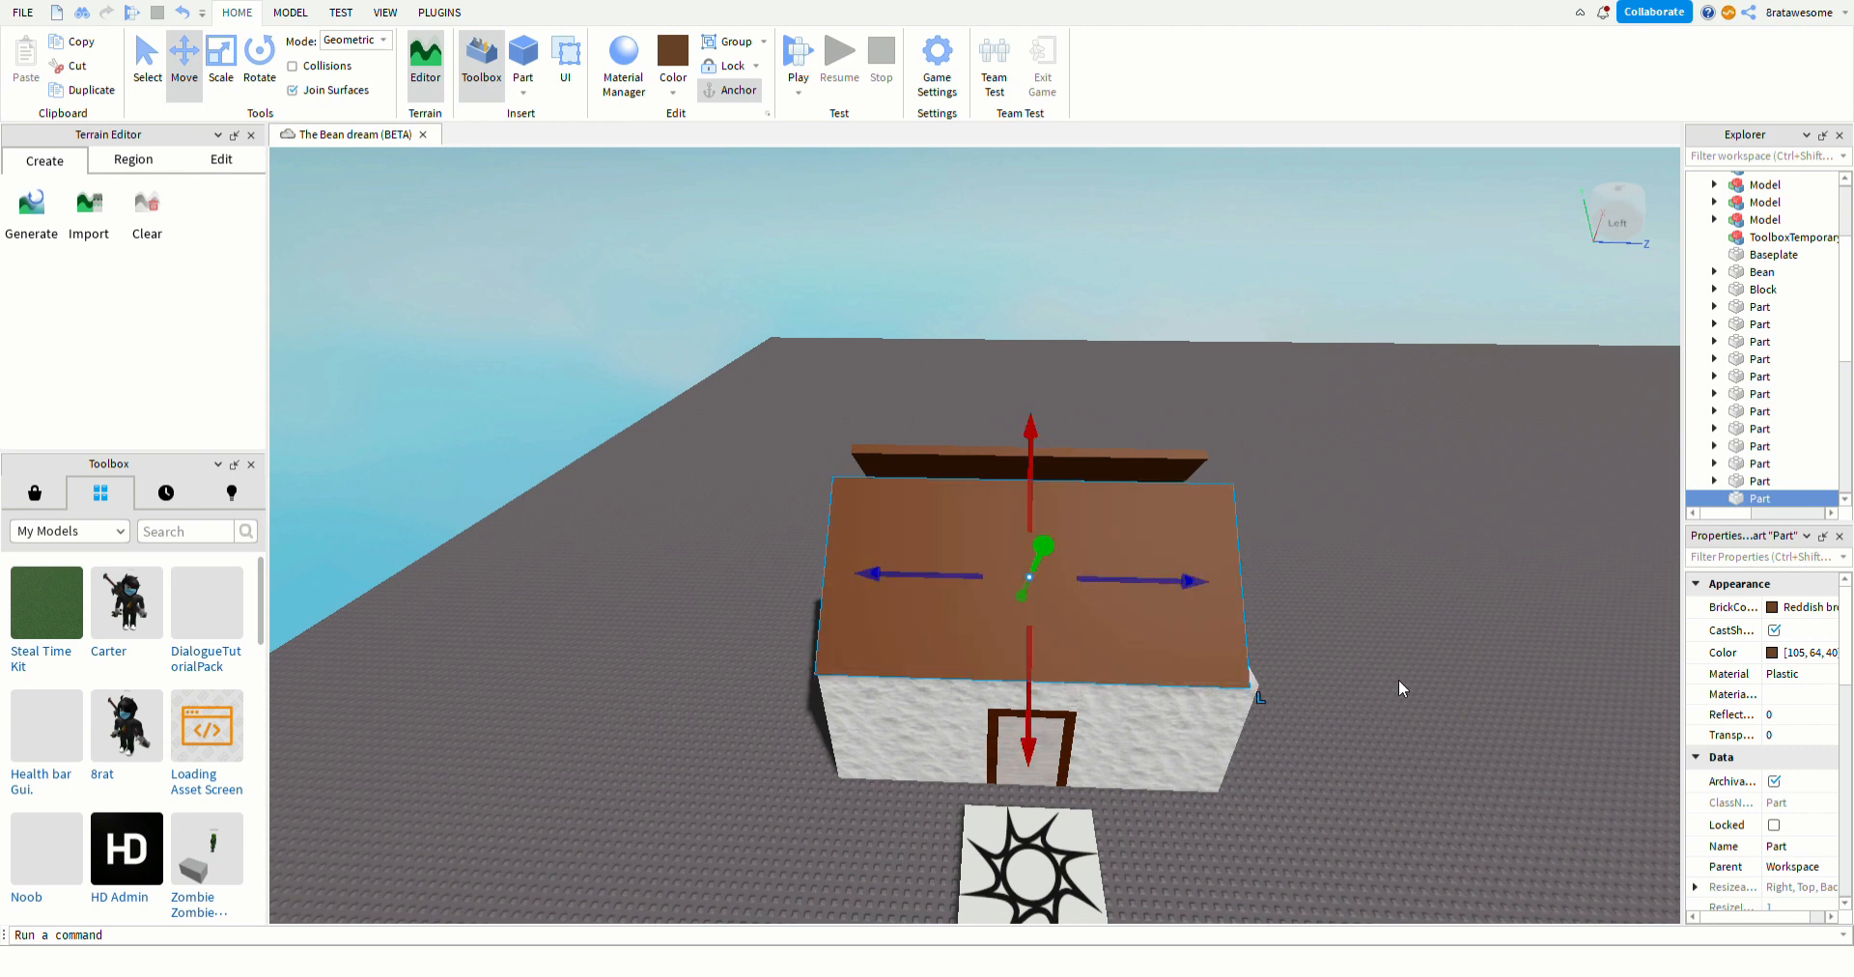
left_click_drag(1238, 617, 965, 670)
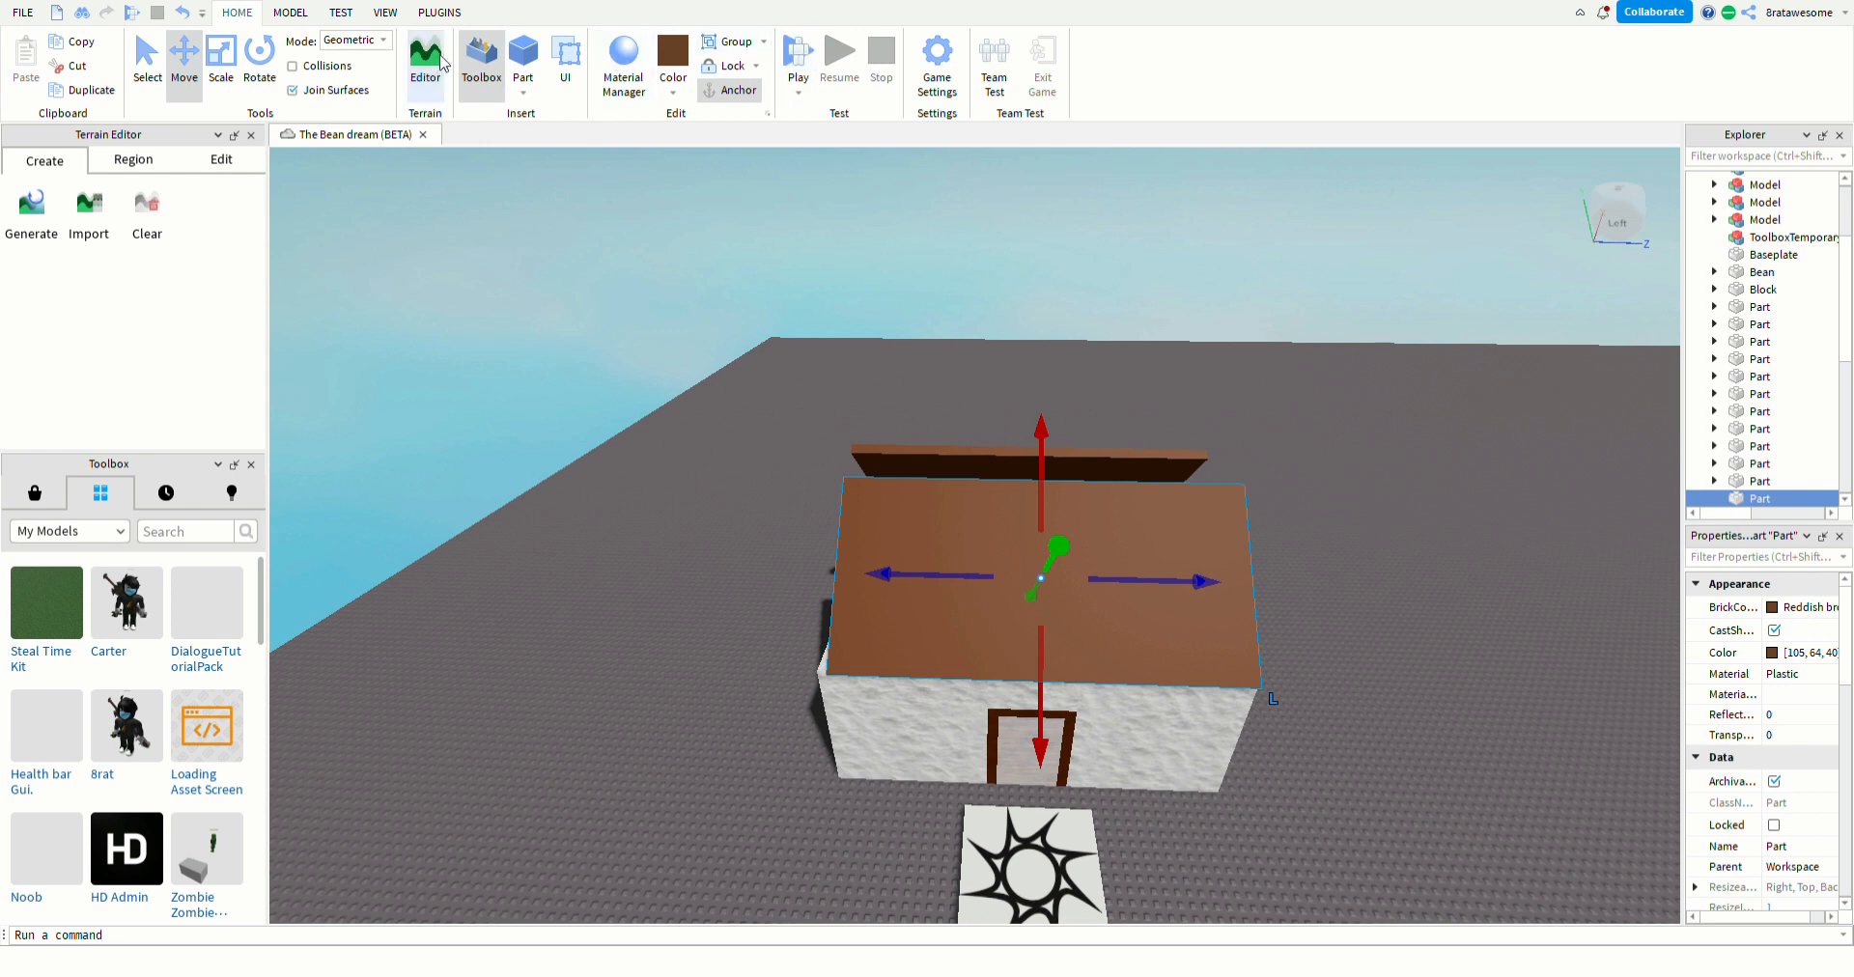
- Scale the front roof panel lengthwise until its short edge is flush with the end wall
left_click(221, 63)
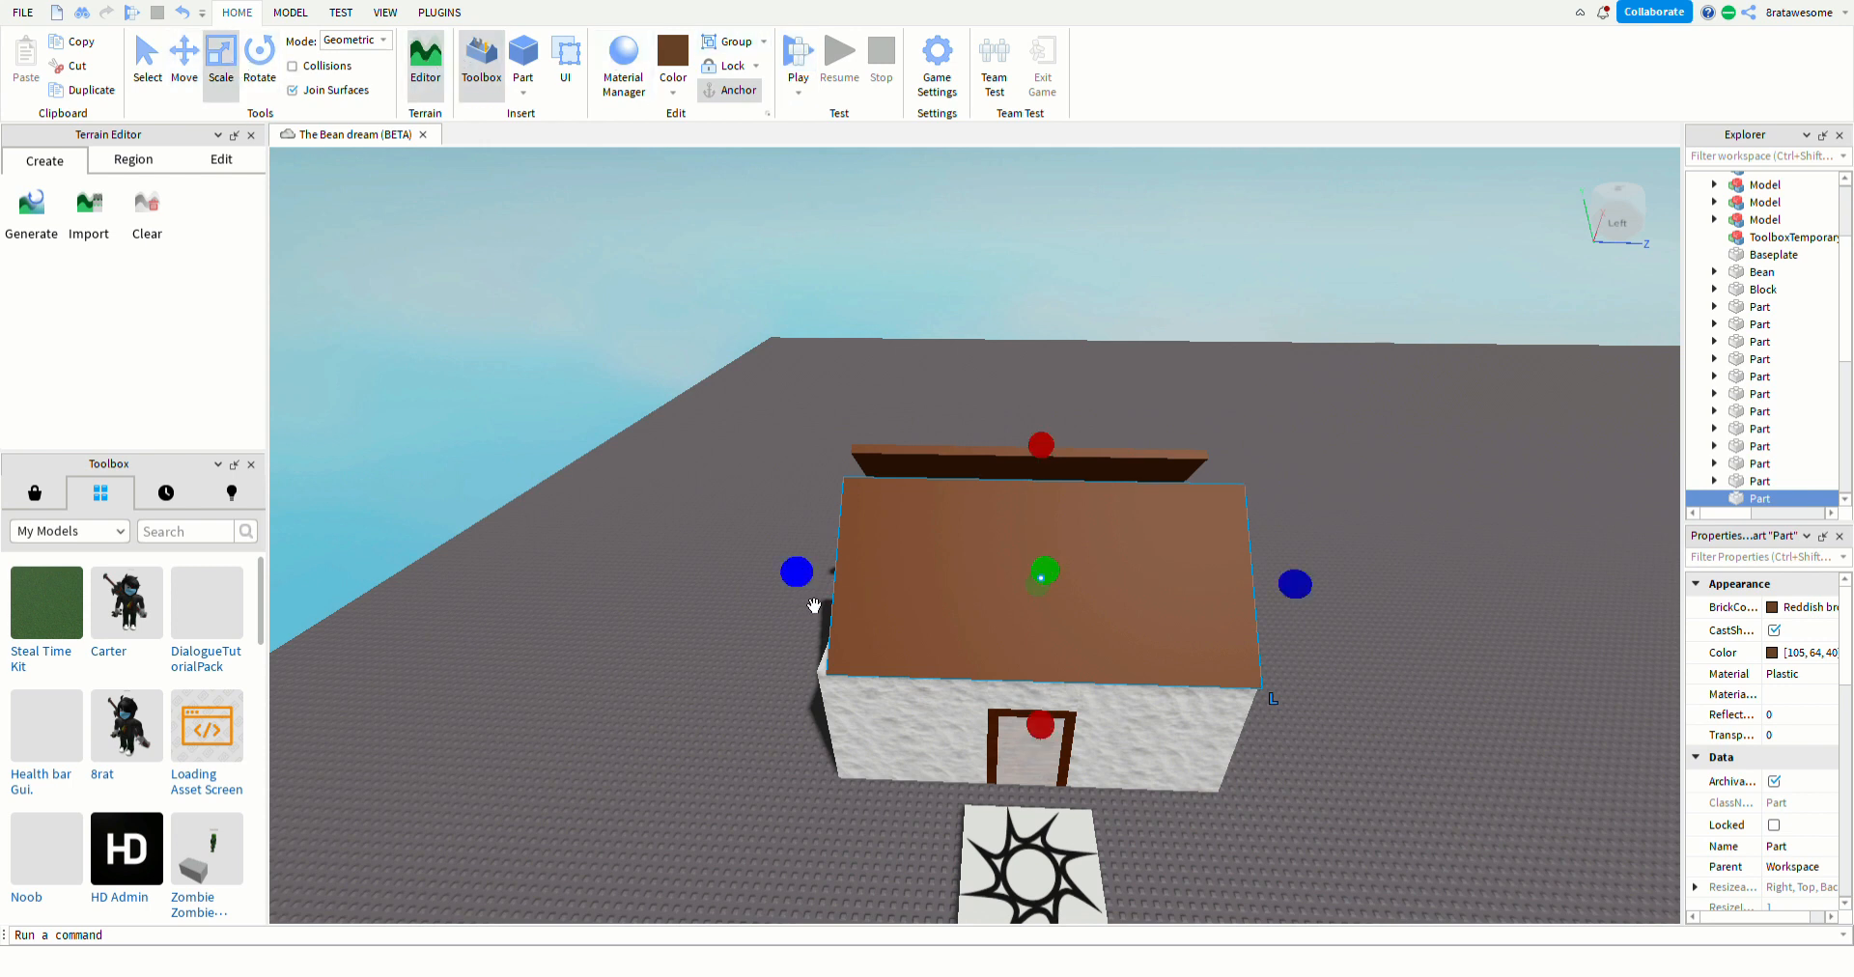
left_click_drag(815, 606, 755, 668)
middle_click_drag(883, 736, 1018, 692)
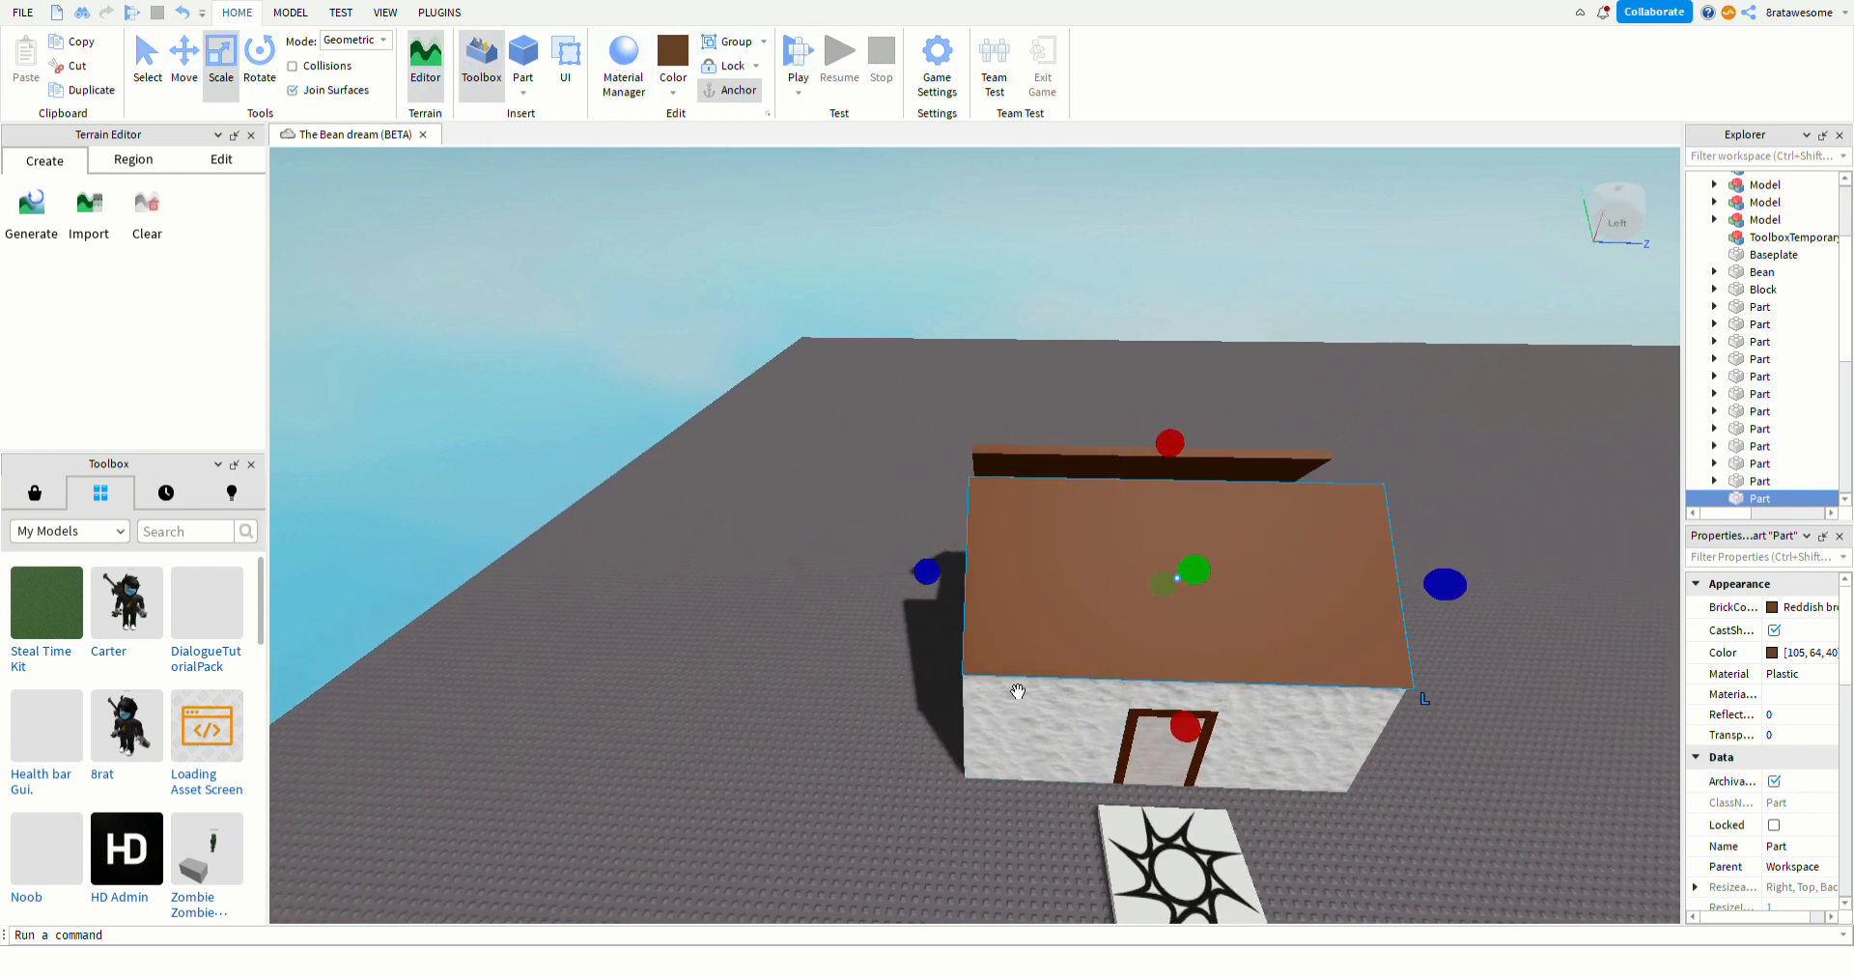
- Scale the rear roof panel lengthwise until it covers the exposed end of the rear wall
right_click_drag(1390, 764, 1015, 708)
scroll(1010, 710, "down", 5)
left_click(896, 728)
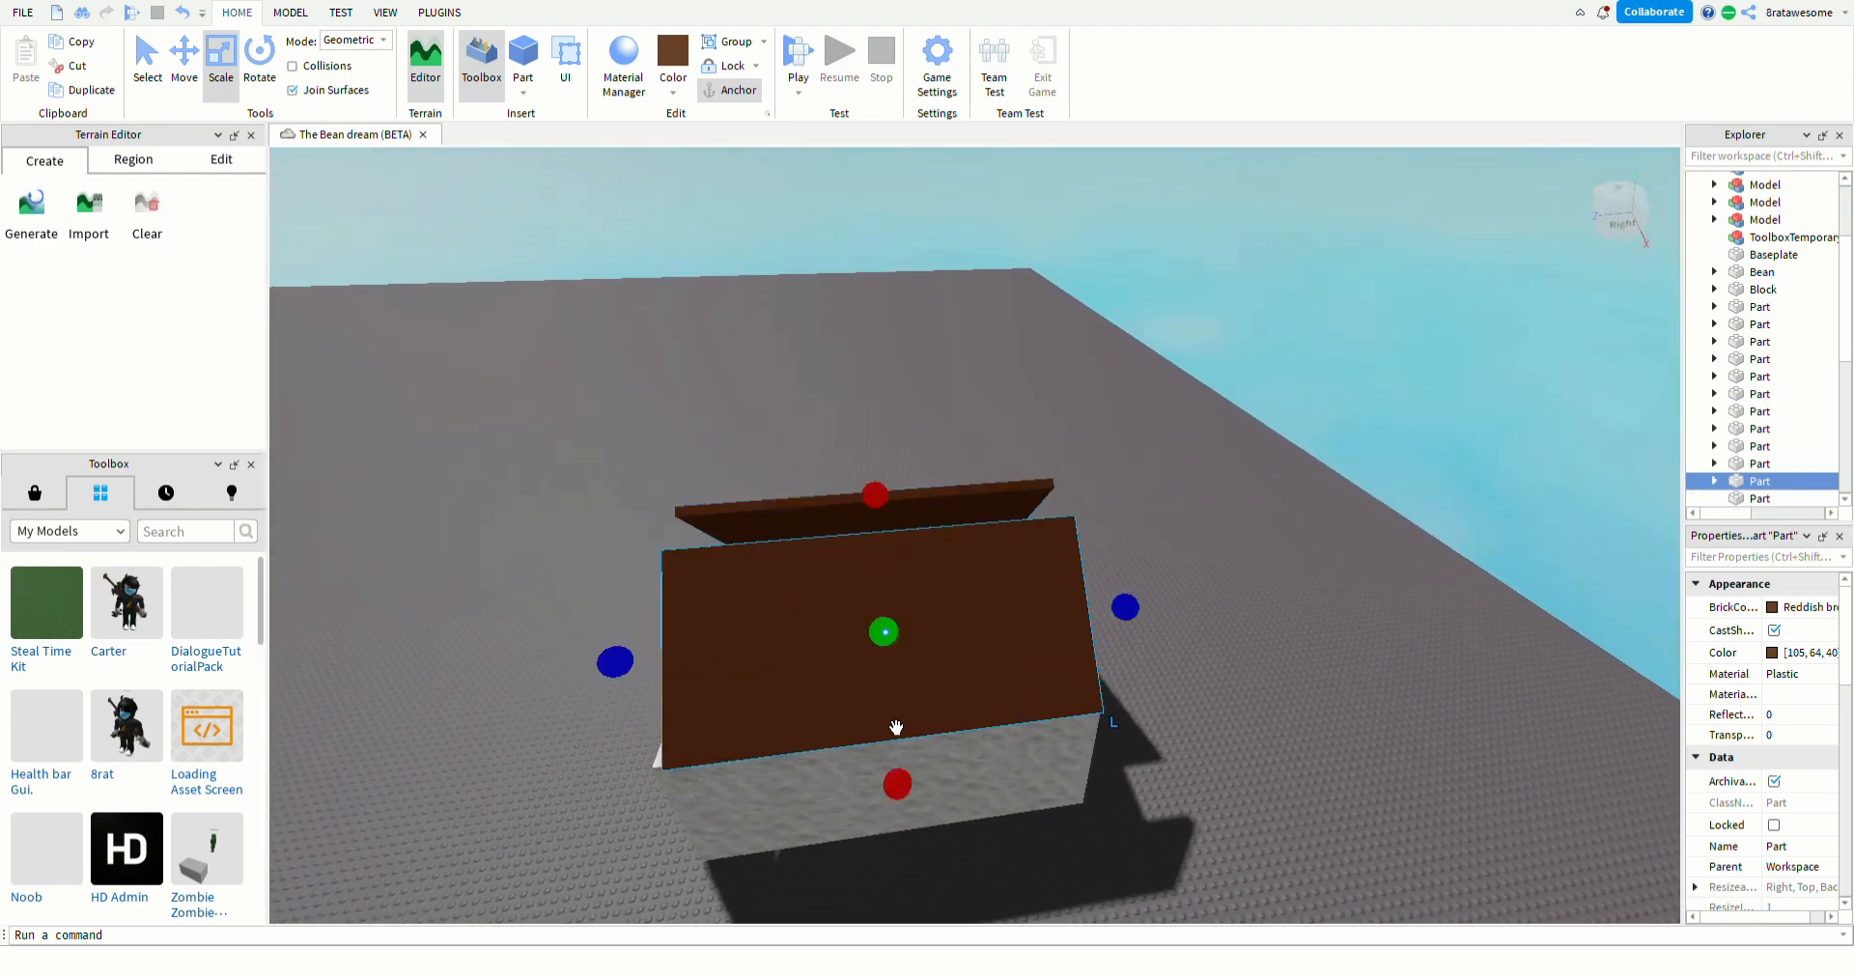
left_click_drag(630, 667, 626, 667)
key("a")
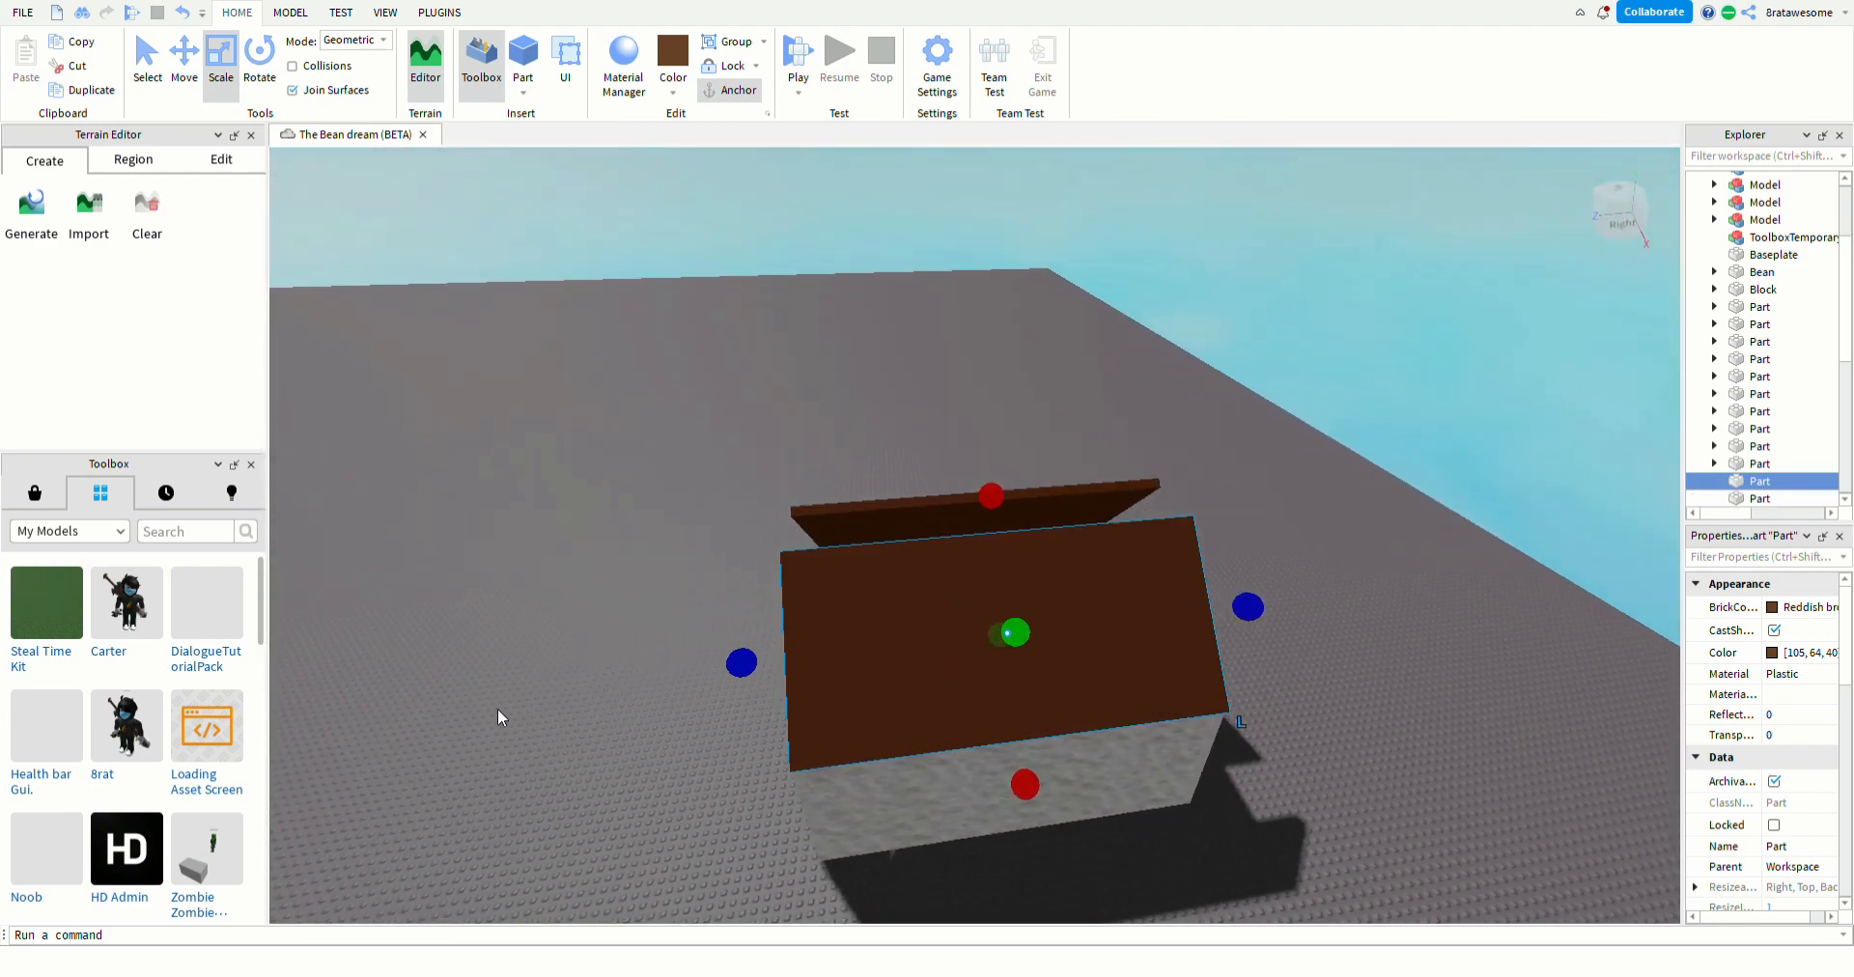
- Insert a Reddish brown block part and place it at the far upper edge of the rear roof panel
right_click_drag(498, 710, 497, 708)
key("w")
key("s")
key("a")
key("w")
key("a")
key("s")
key("a")
left_click(672, 622)
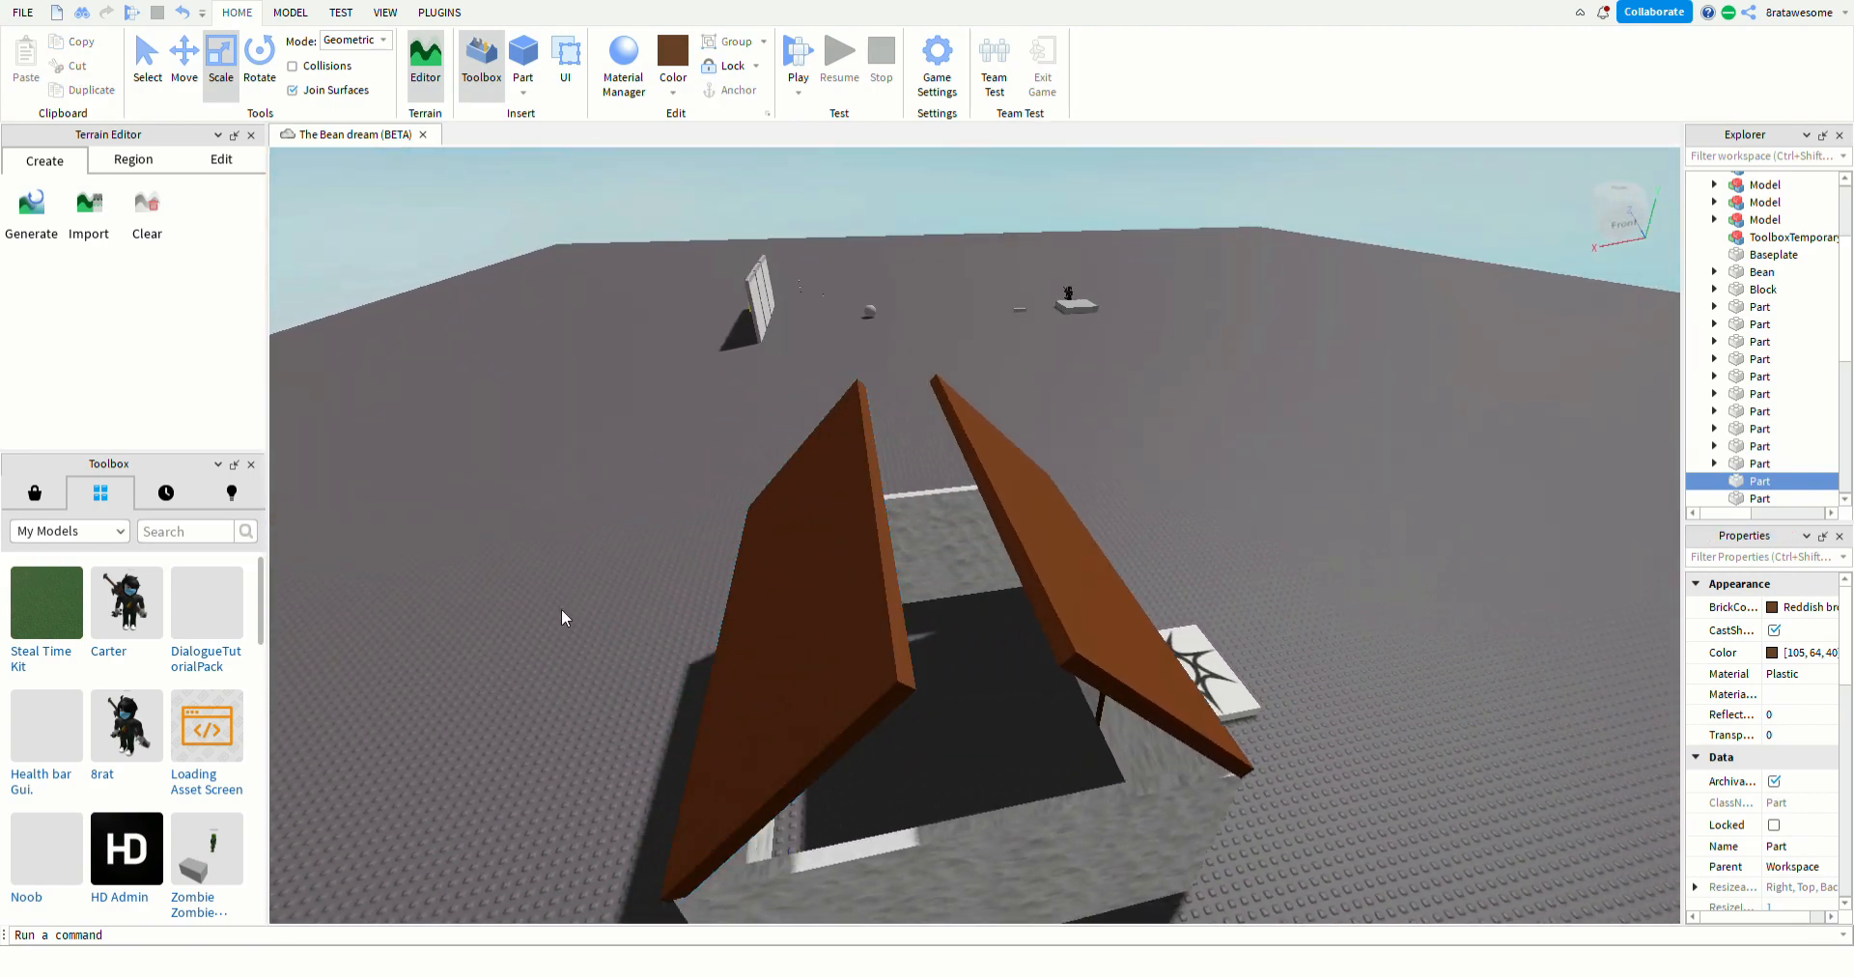
left_click(1025, 465)
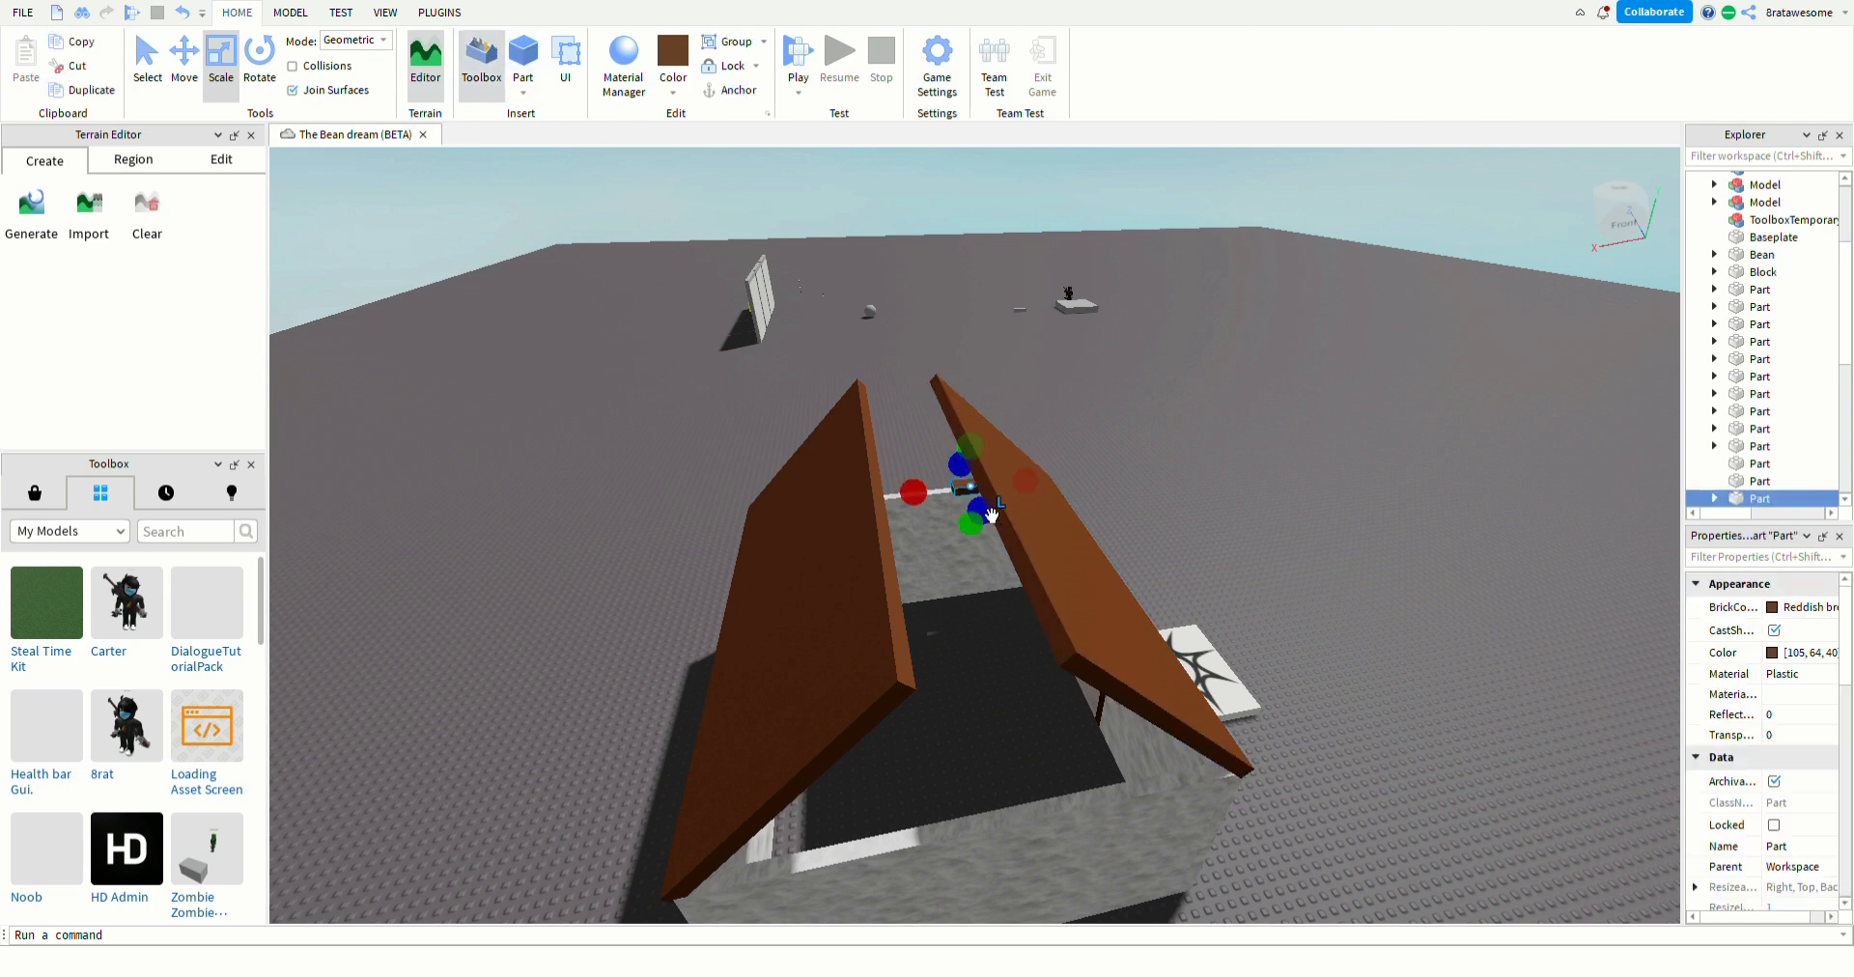
key("w")
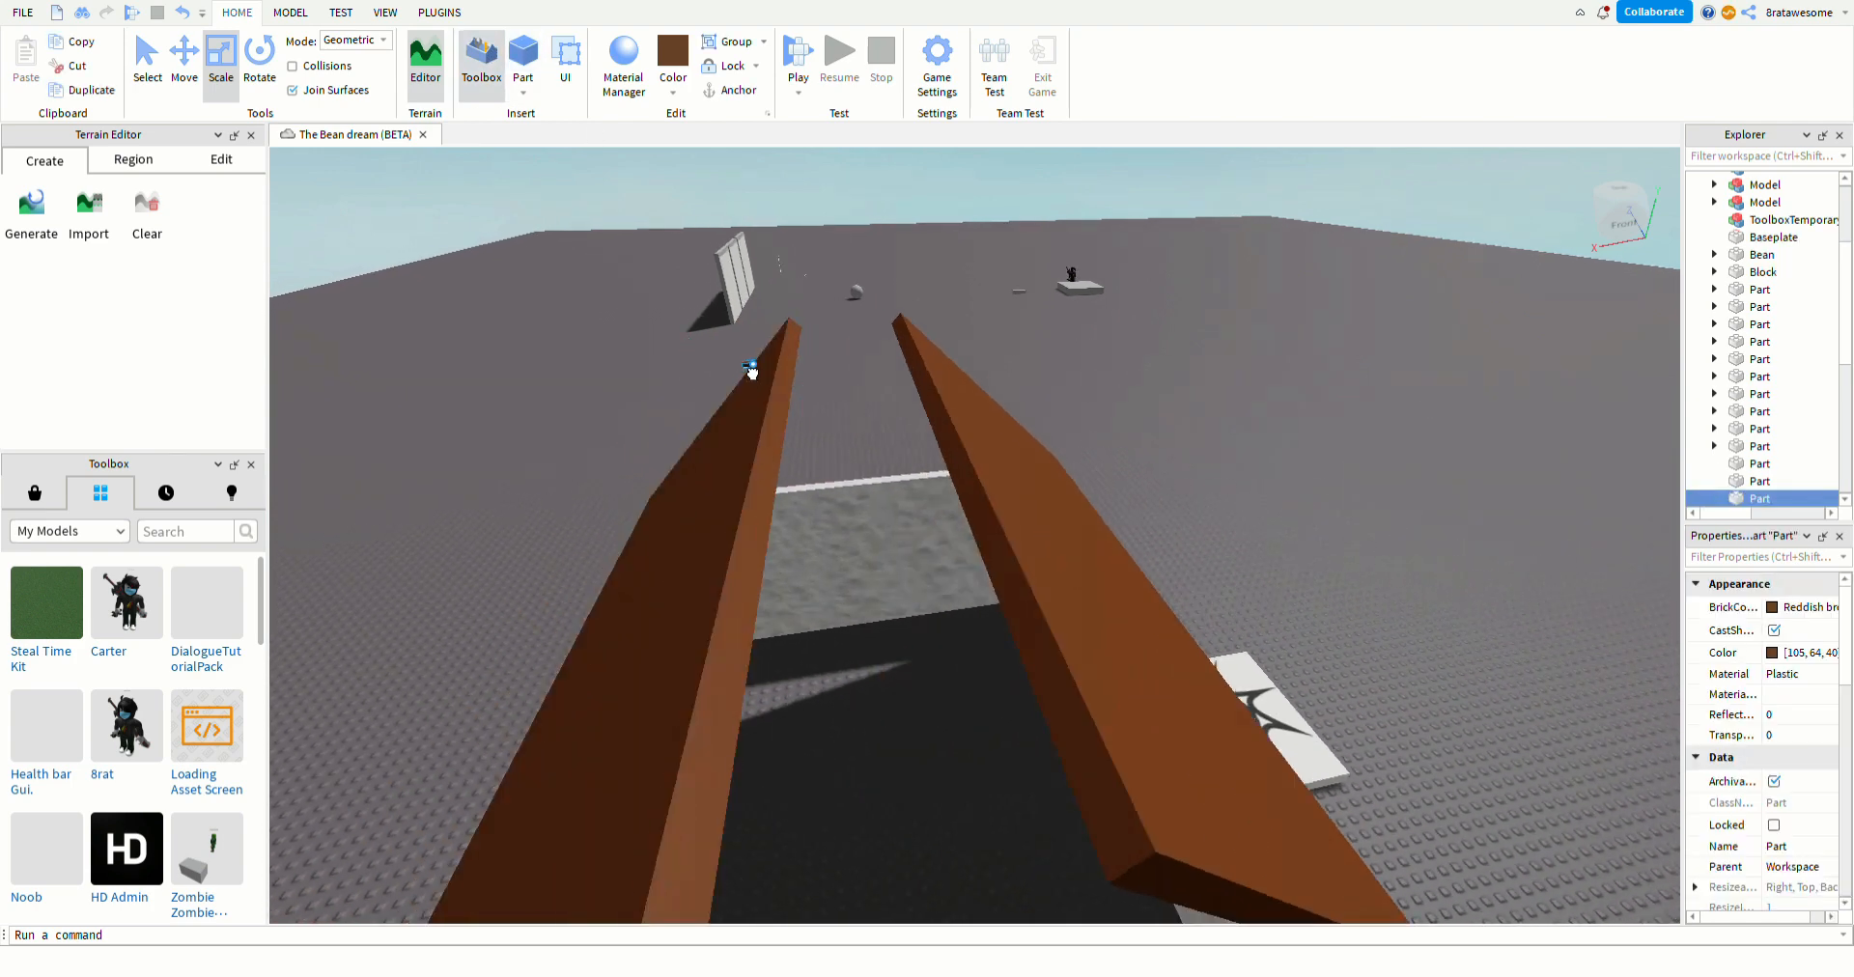
key("s")
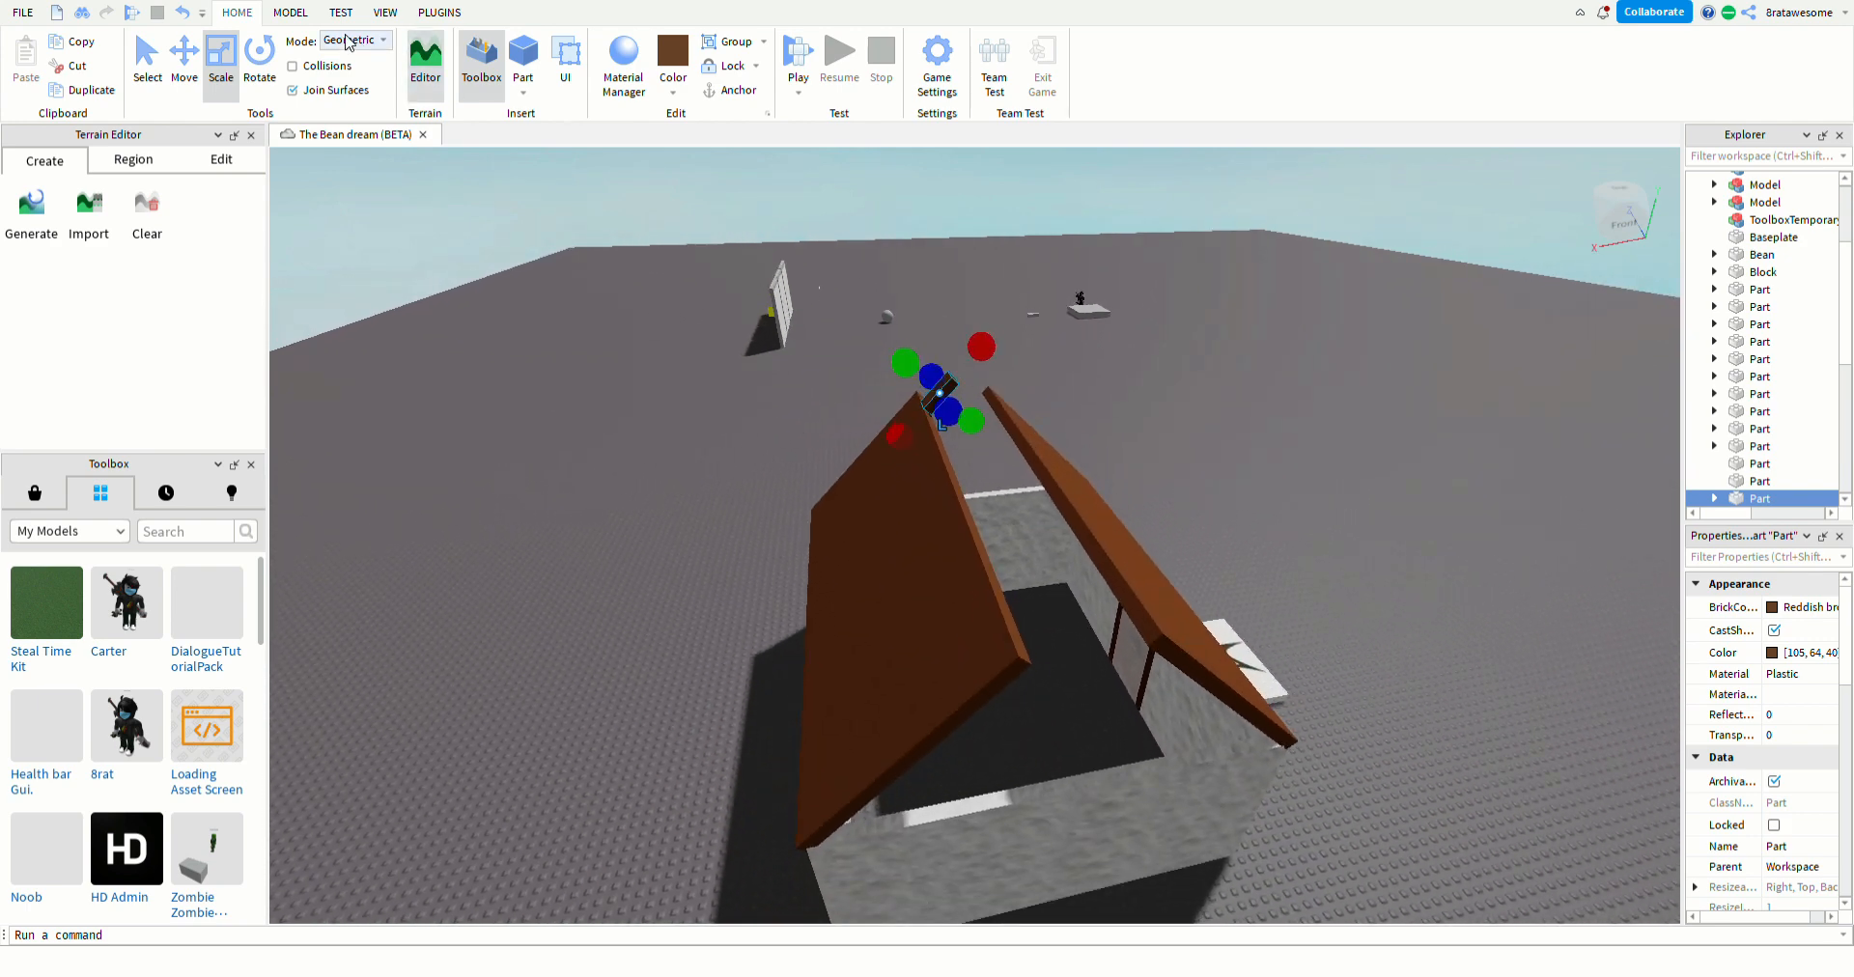
- Rotate the new block from the roof slope's angle until it lies level
left_click(269, 69)
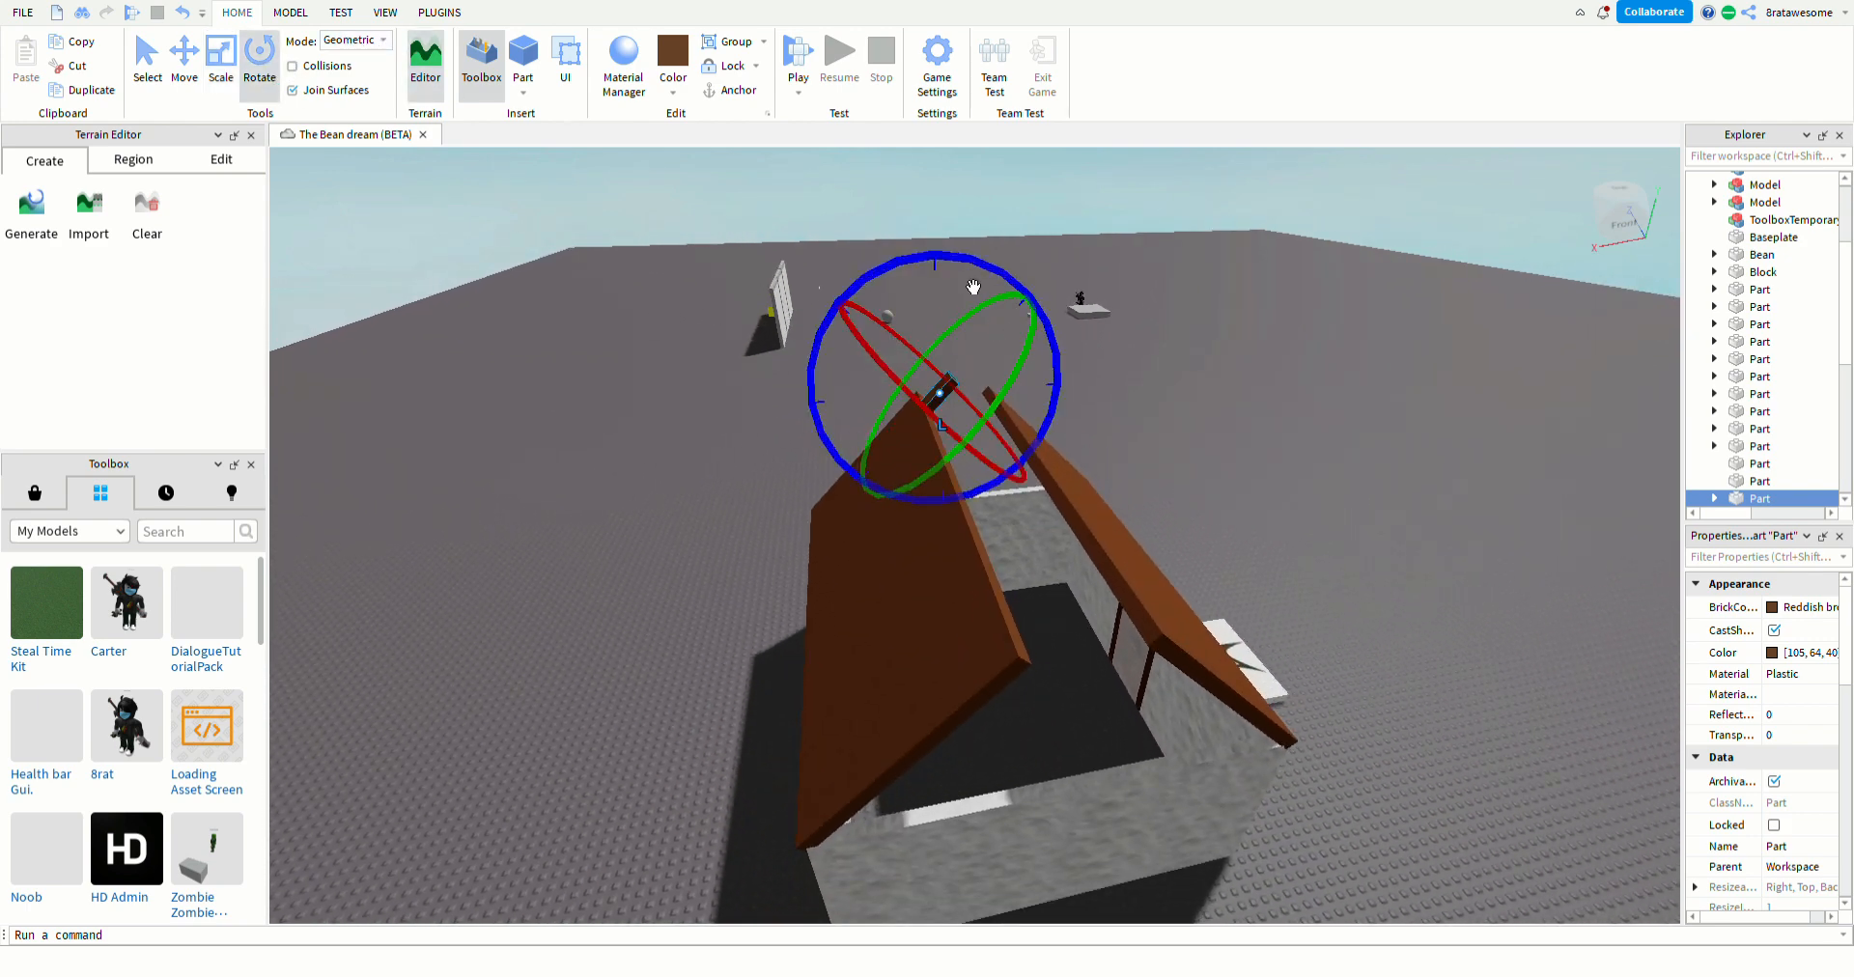
left_click_drag(973, 287, 1033, 329)
left_click(1089, 394)
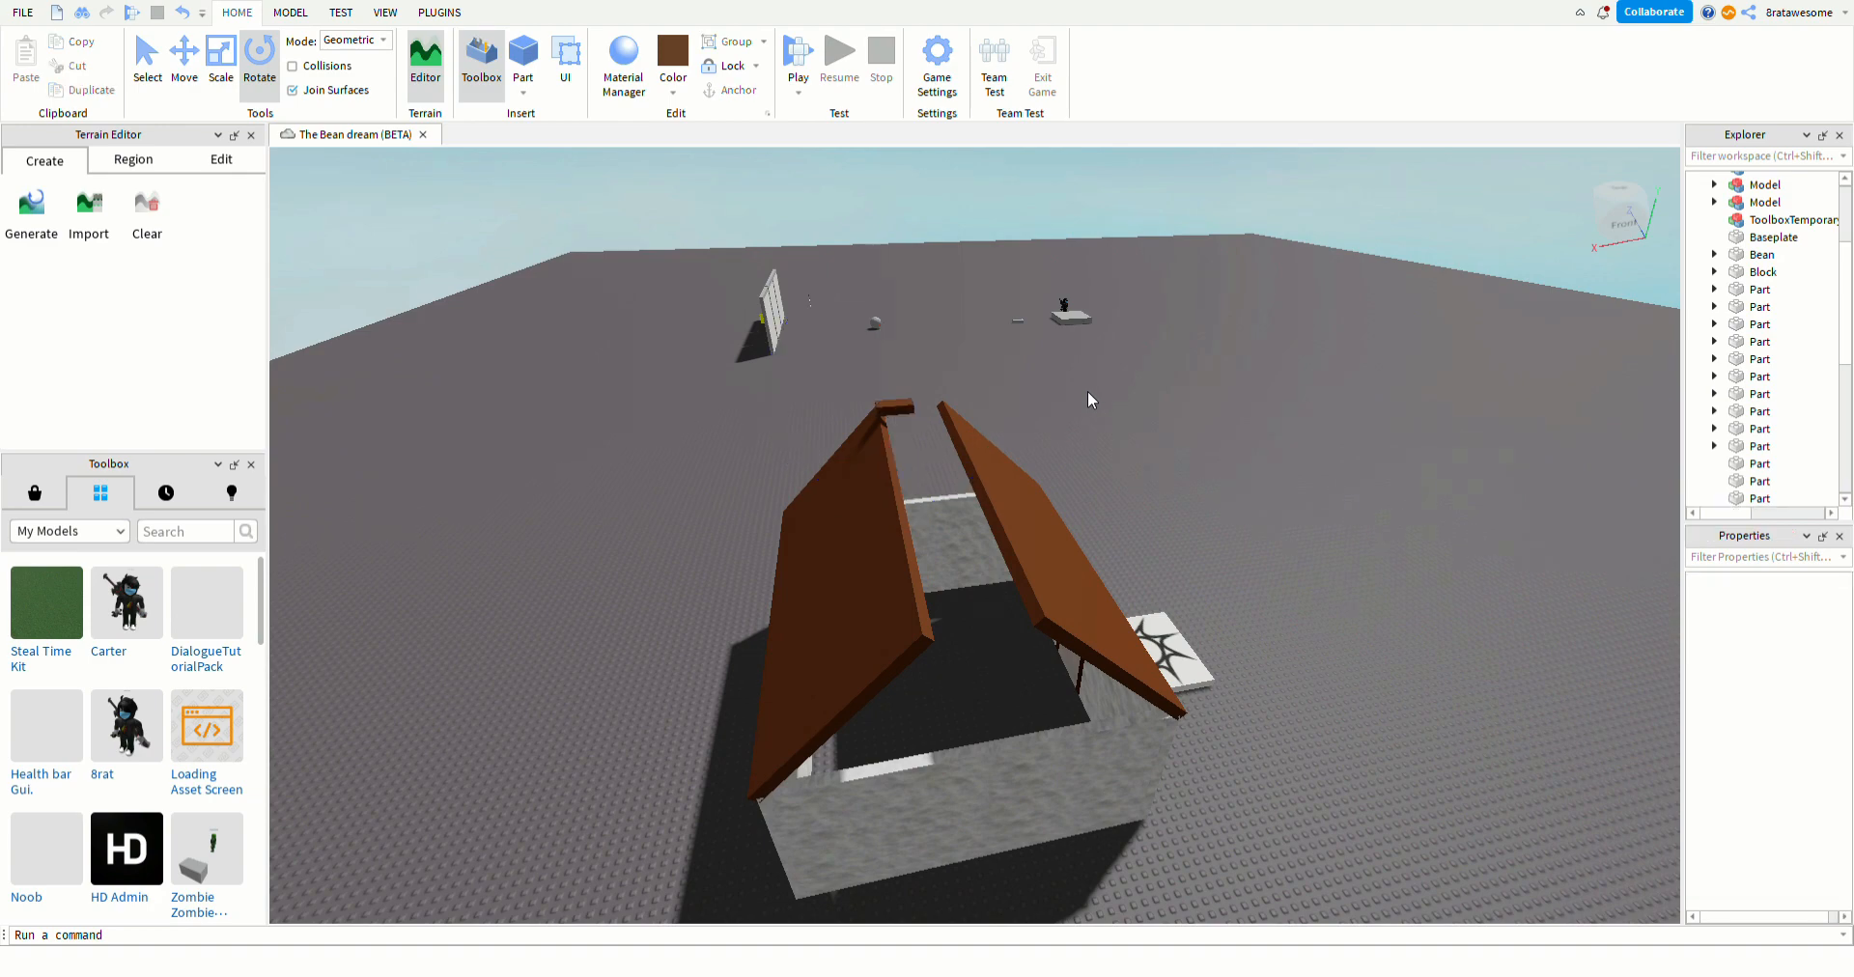
- Anchor the level block and widen it across the gap toward the front roof panel
key("w")
right_click_drag(1087, 391, 1005, 329)
key("s")
key("w")
key("a")
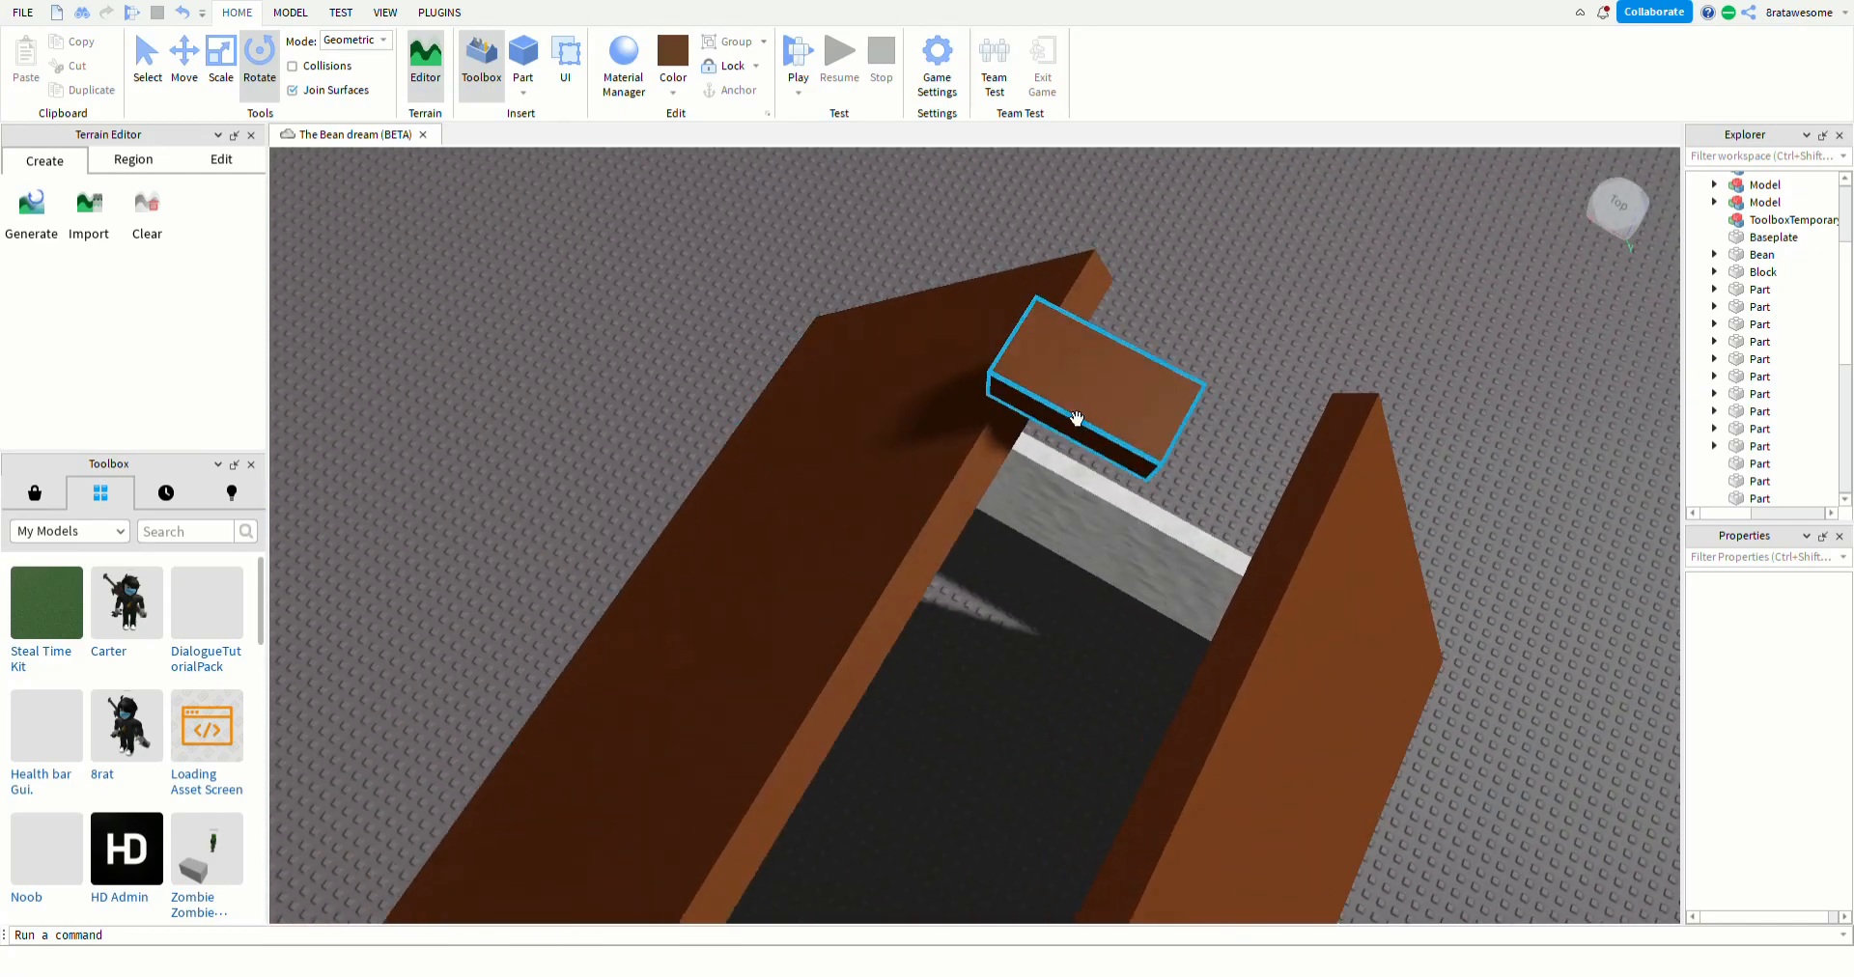
left_click(1076, 417)
key("s")
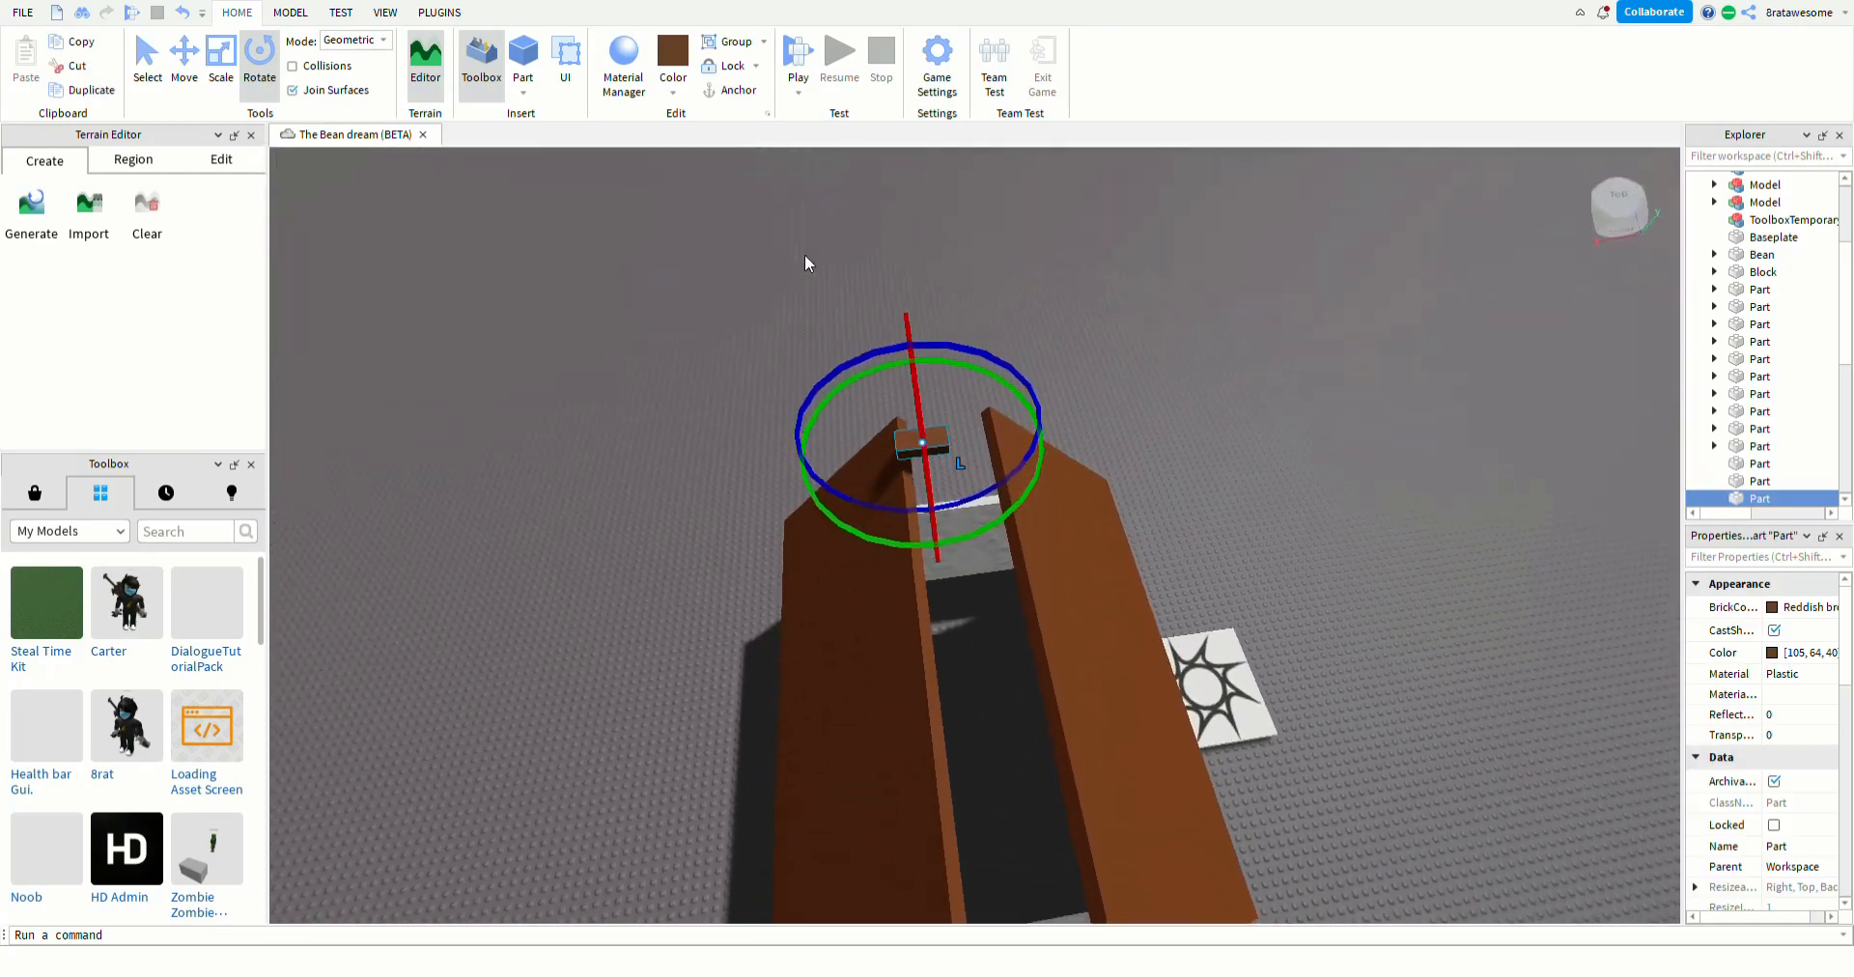
right_click_drag(809, 261, 808, 261)
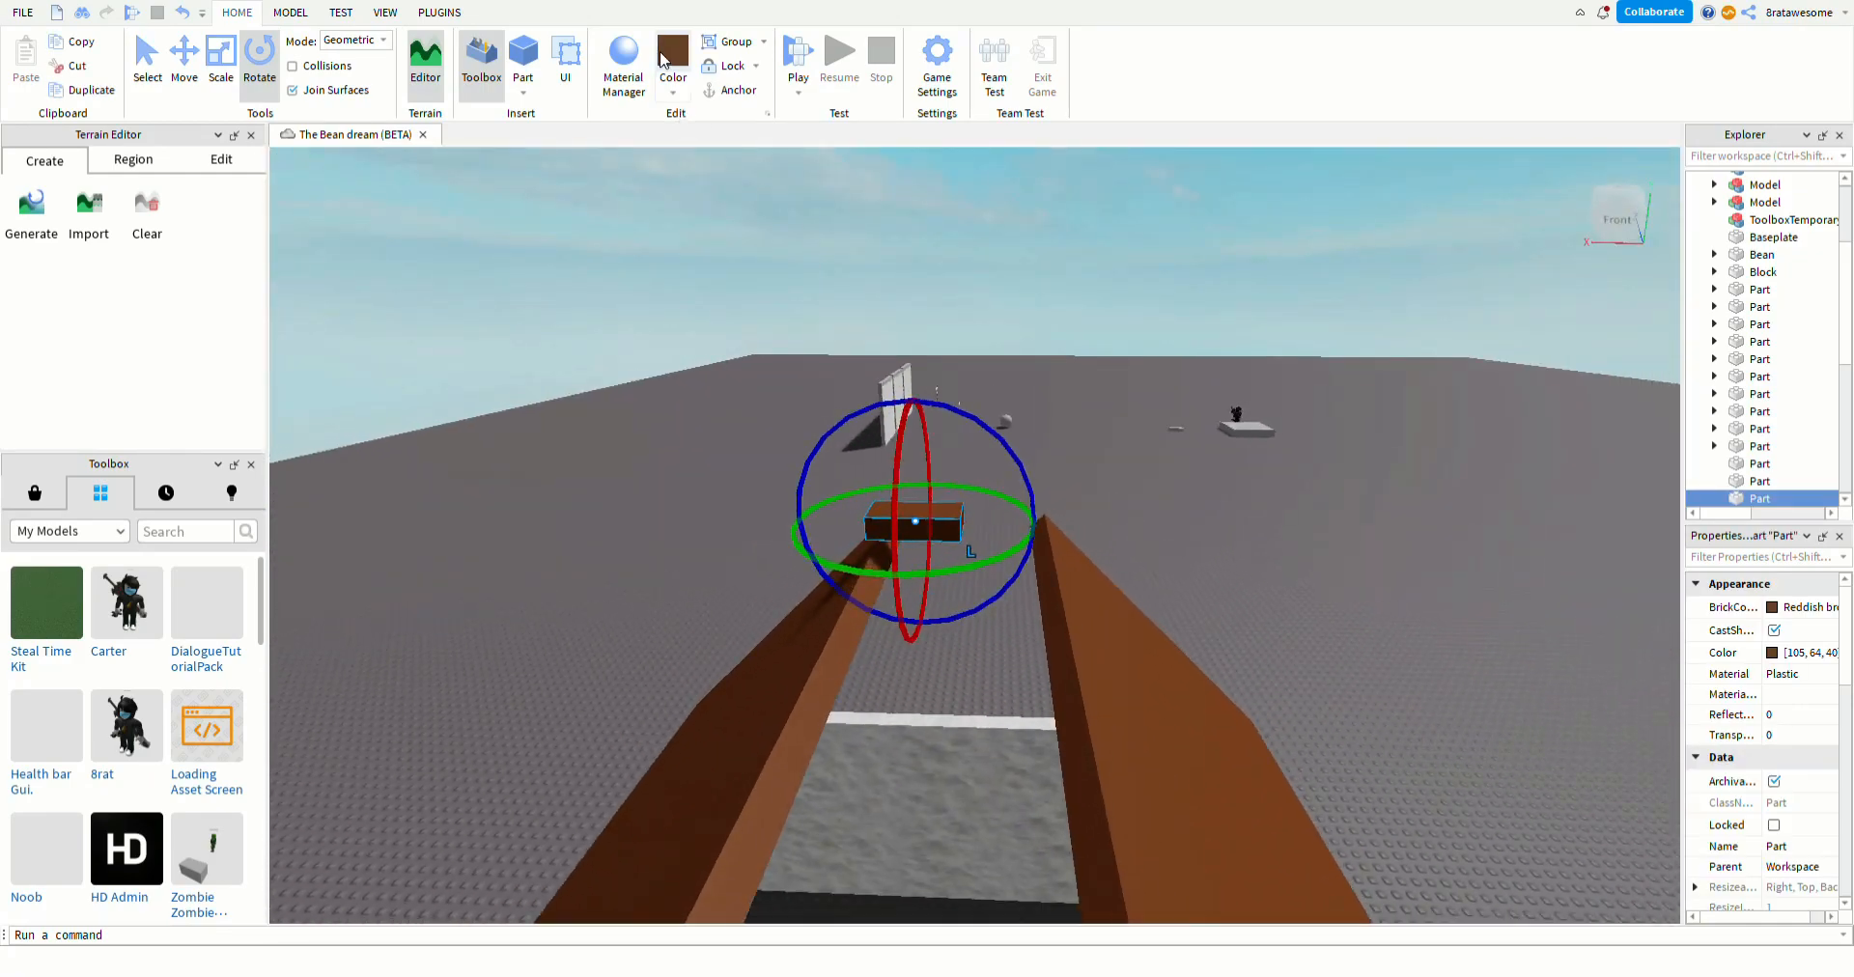
key("s")
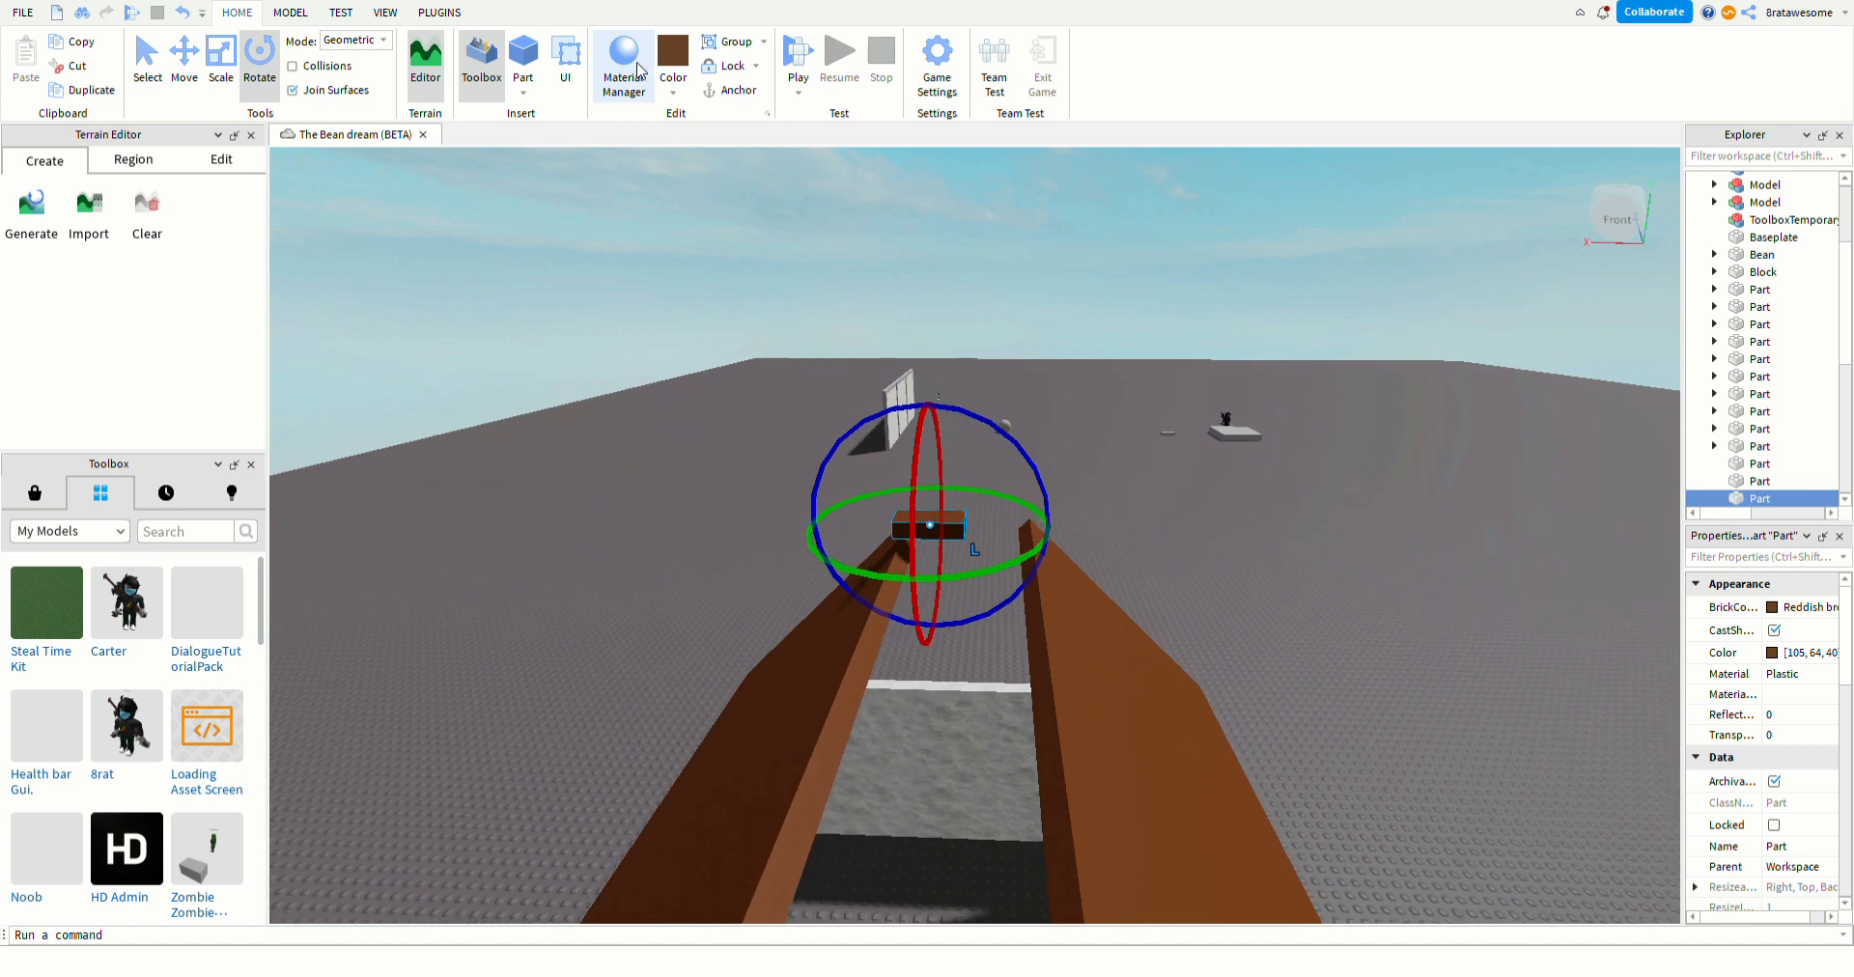
left_click(221, 57)
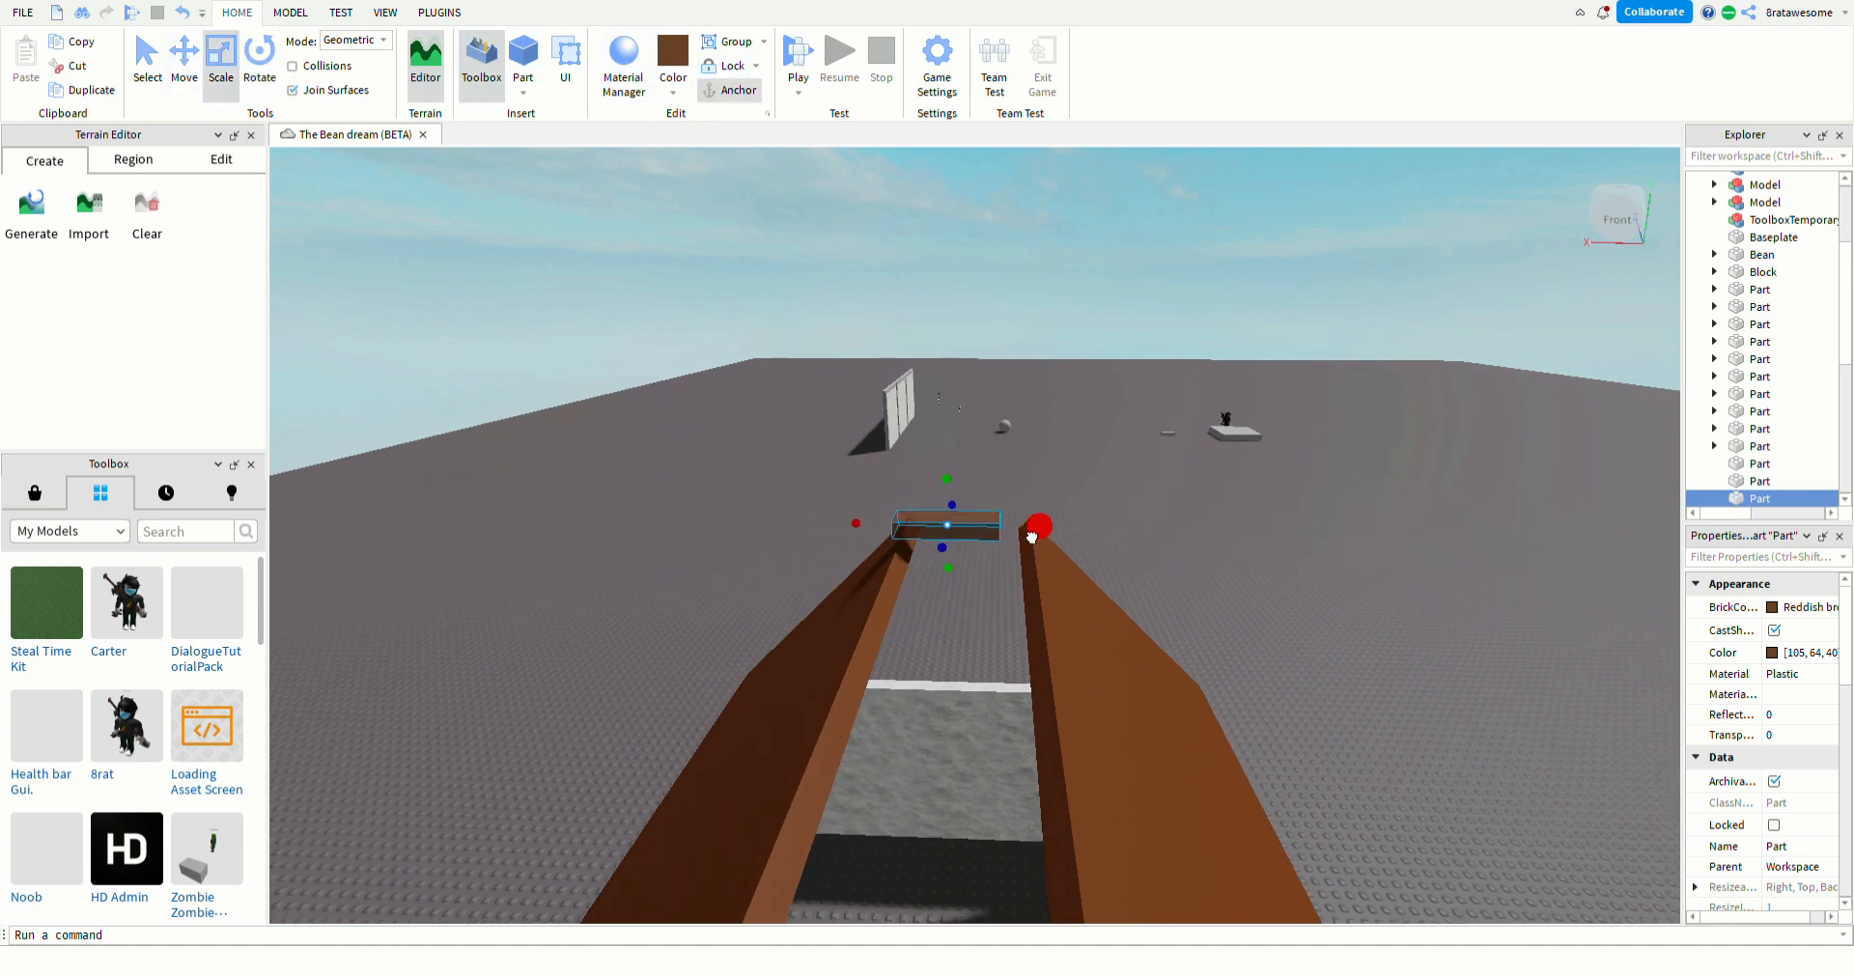
left_click_drag(1071, 541, 1071, 541)
- Stretch the block along the full roof ridge and adjust its width to cap the gap between the panels
key("s")
left_click_drag(961, 570, 909, 775)
key("a")
left_click_drag(983, 598, 995, 596)
mouse_move(1147, 599)
left_mouse_down()
mouse_move(1107, 606)
mouse_move(1133, 606)
left_mouse_up()
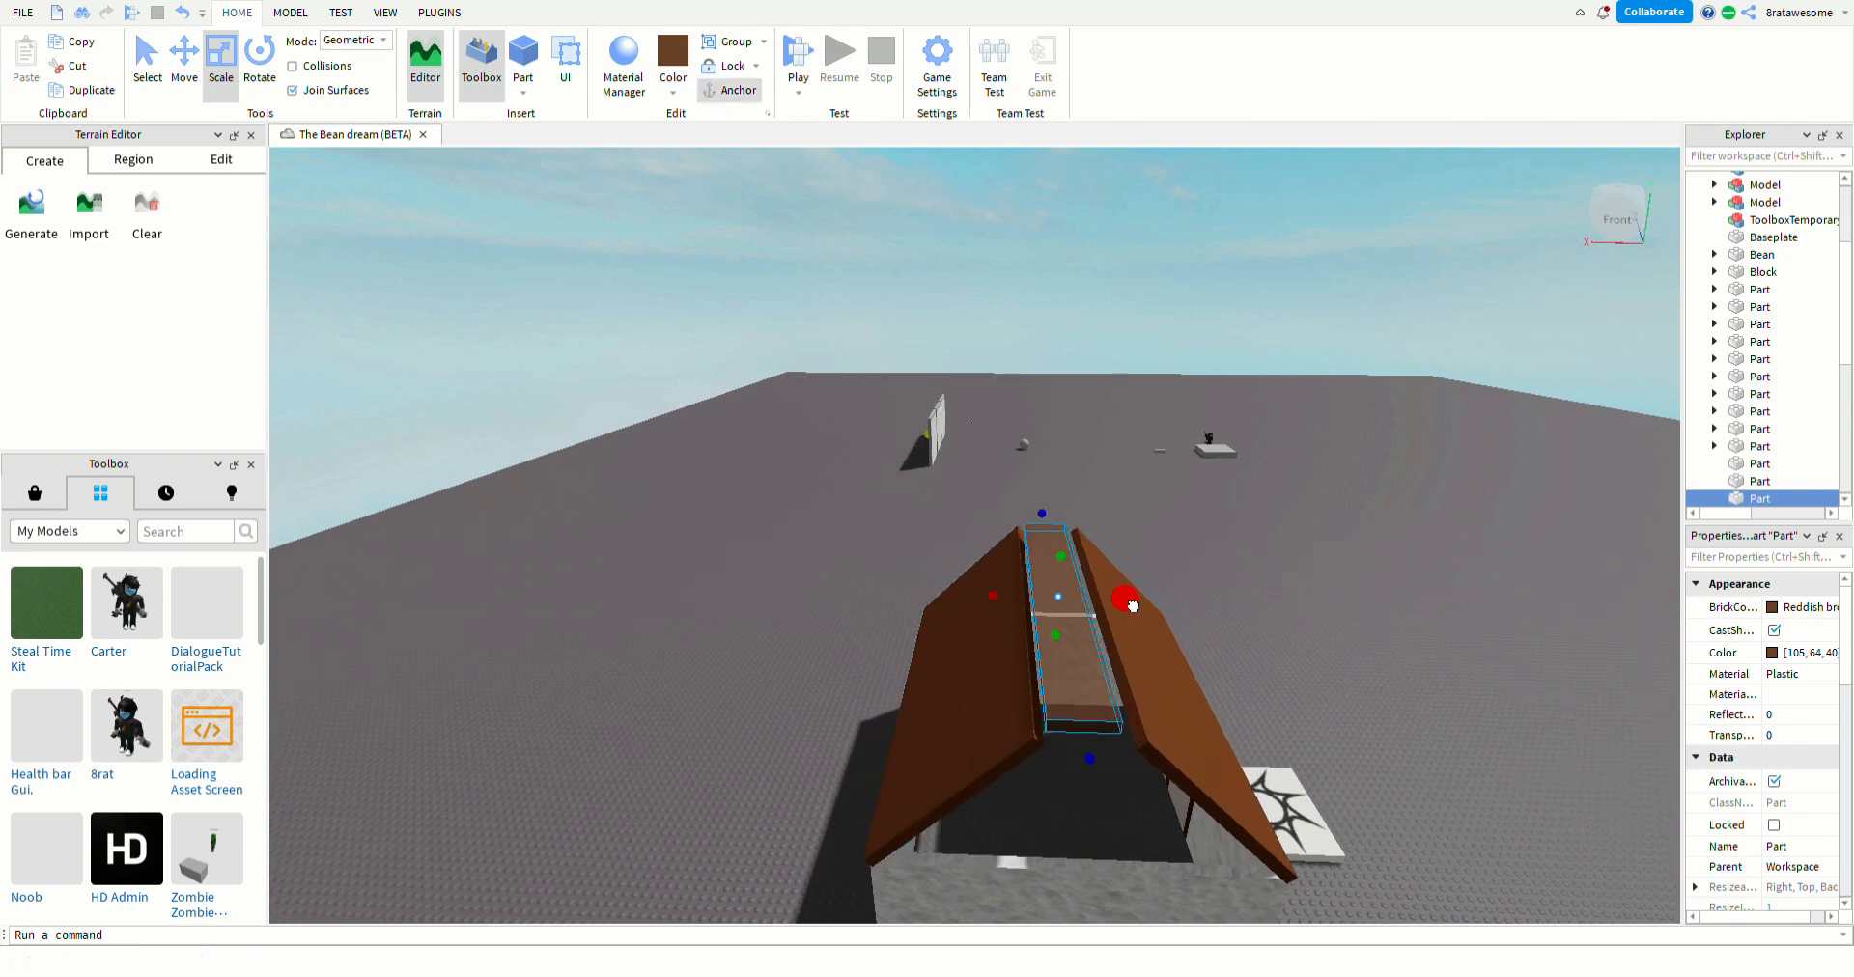
right_click_drag(1147, 603, 1279, 560)
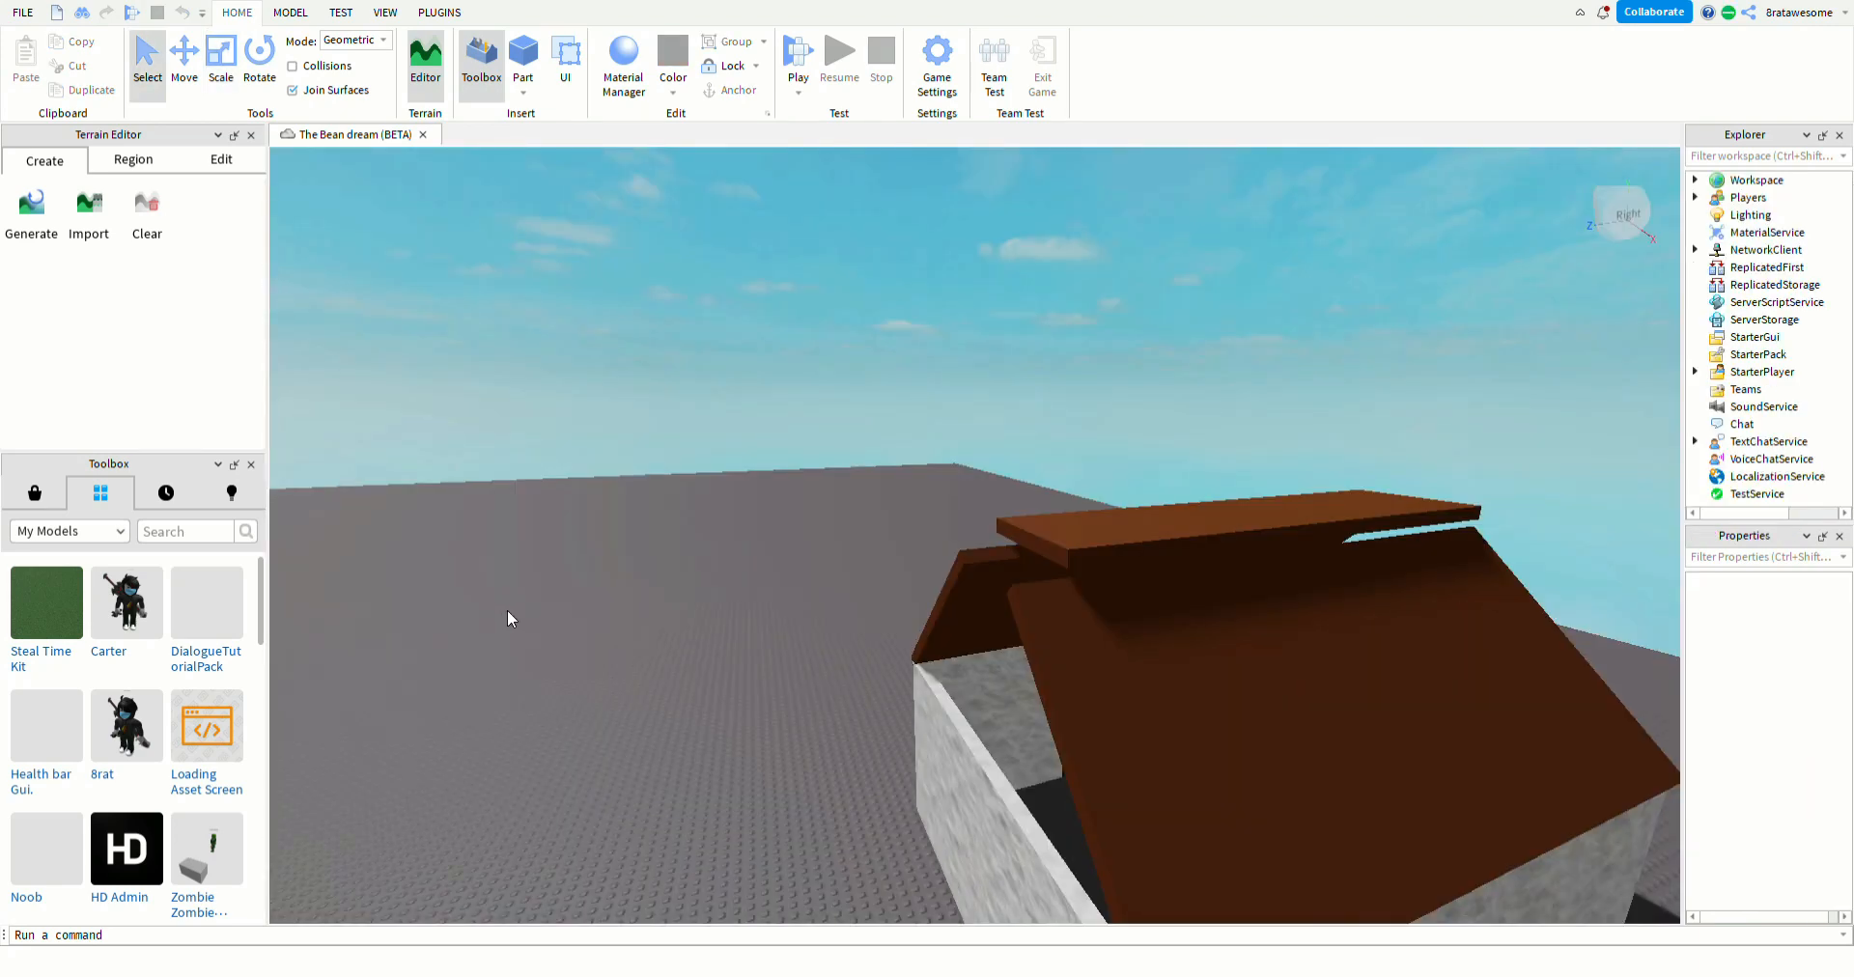
- Lengthen the ridge cap with the Scale tool at its end over the open gable
left_click(1007, 555)
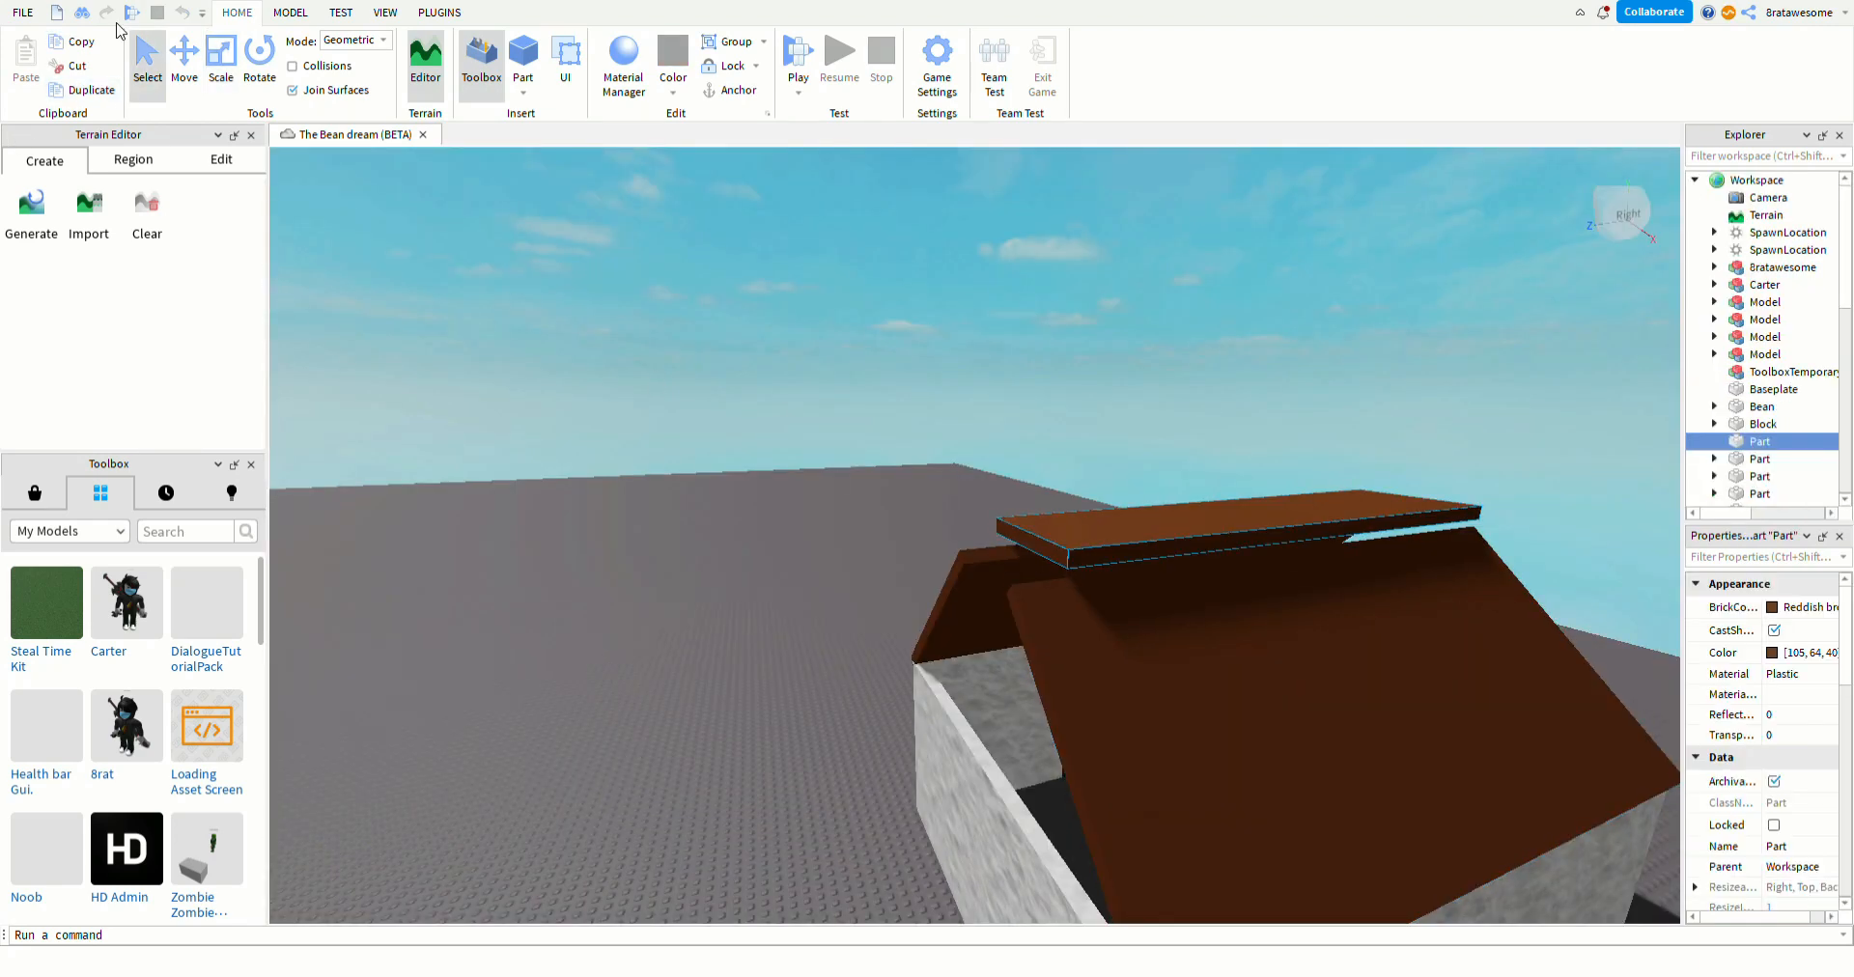
left_click(244, 66)
left_click(221, 60)
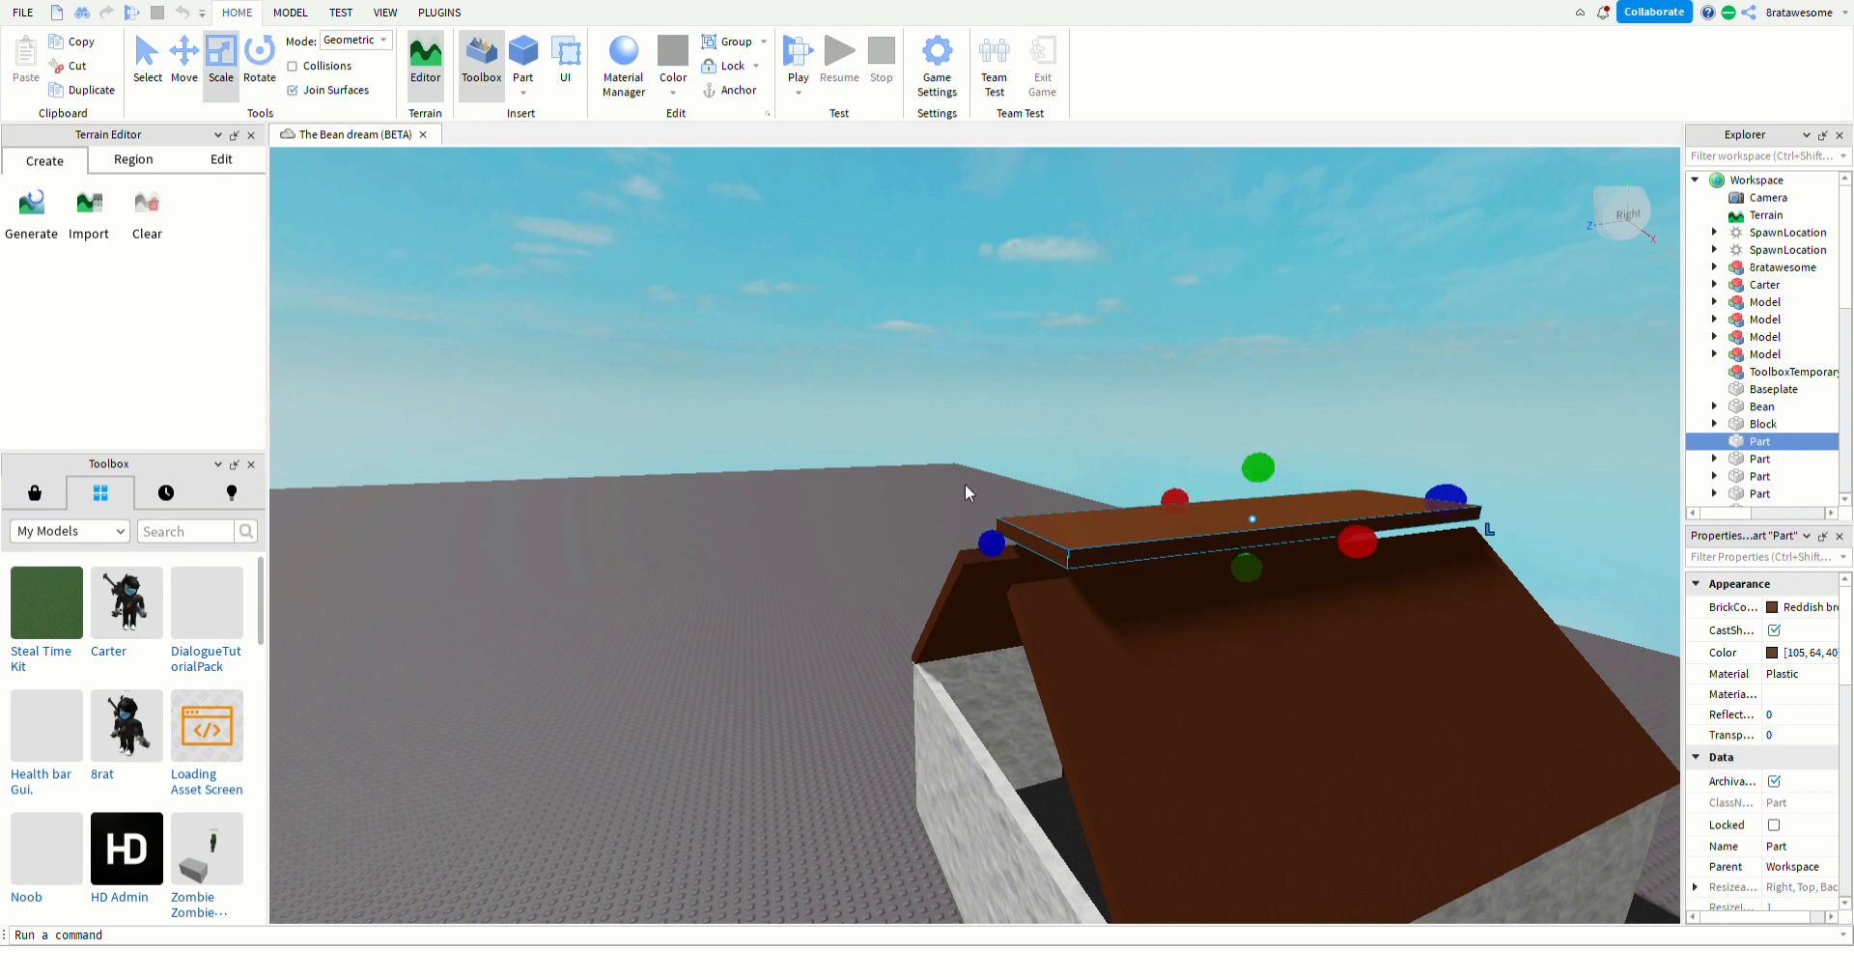
left_click_drag(995, 548, 973, 617)
left_click(854, 666)
- Lower the ridge cap until it rests on the upper edges of both roof panels
key("a")
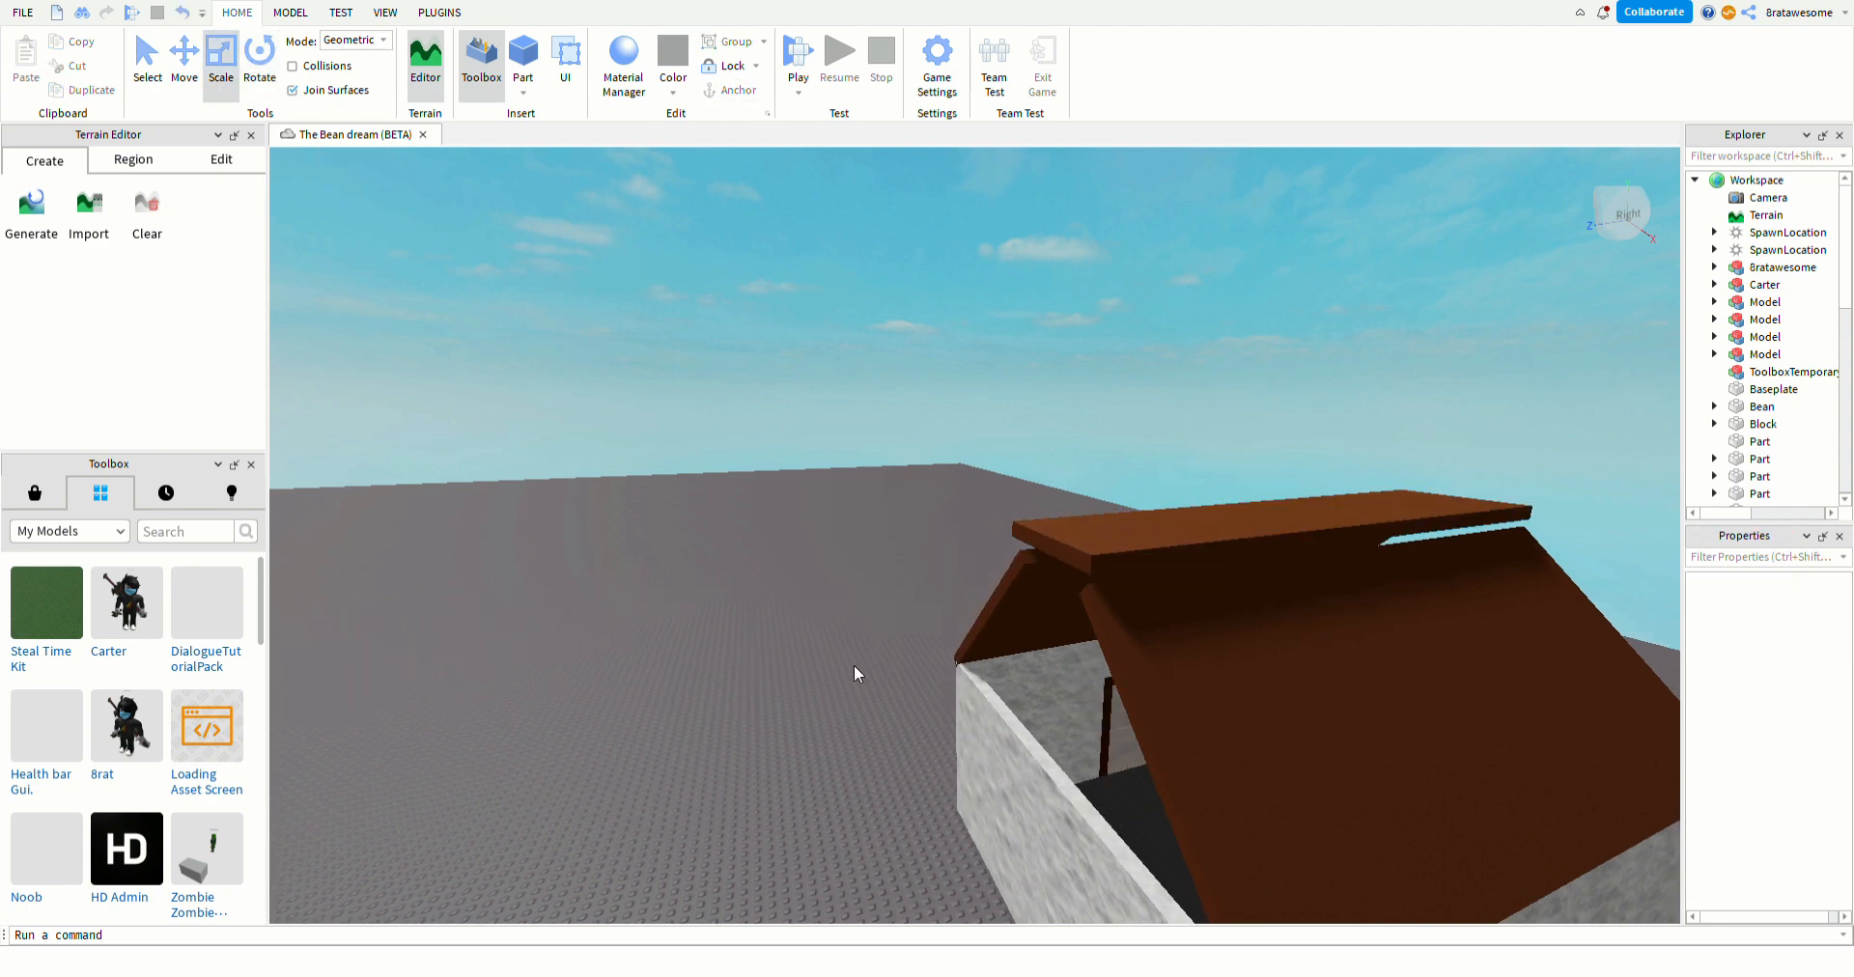
right_click_drag(854, 666, 915, 695)
left_click(1025, 630)
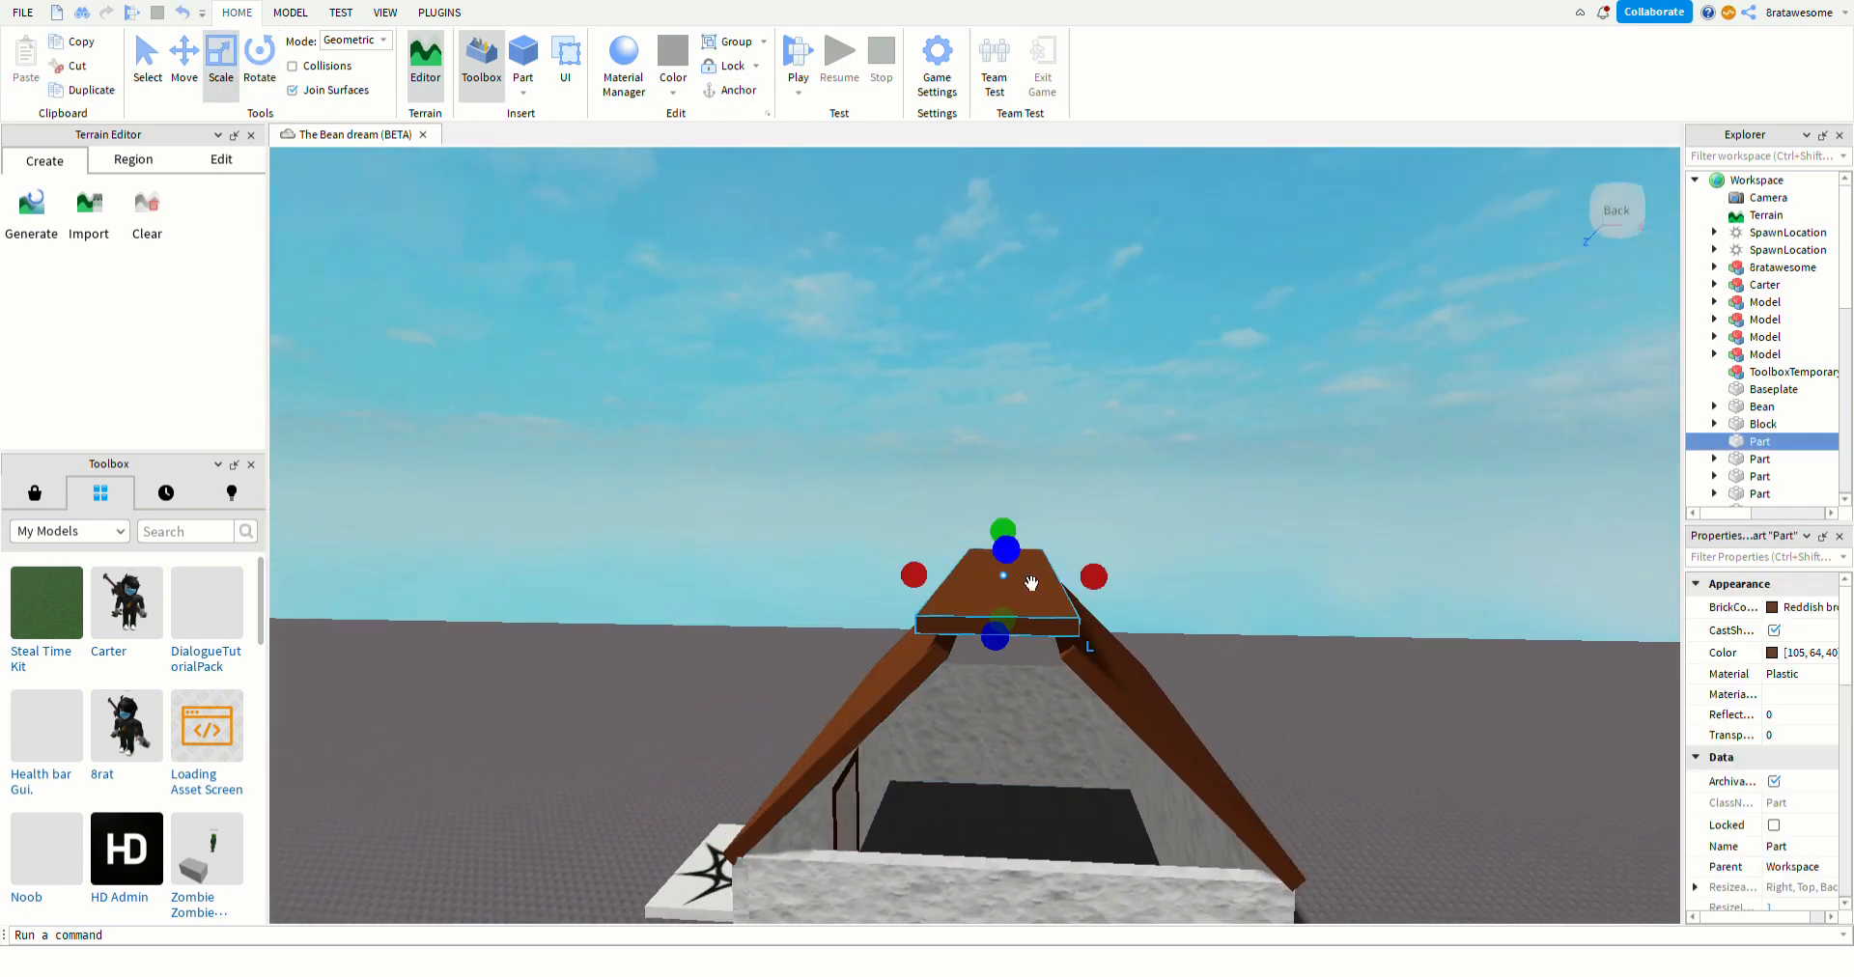
key("s")
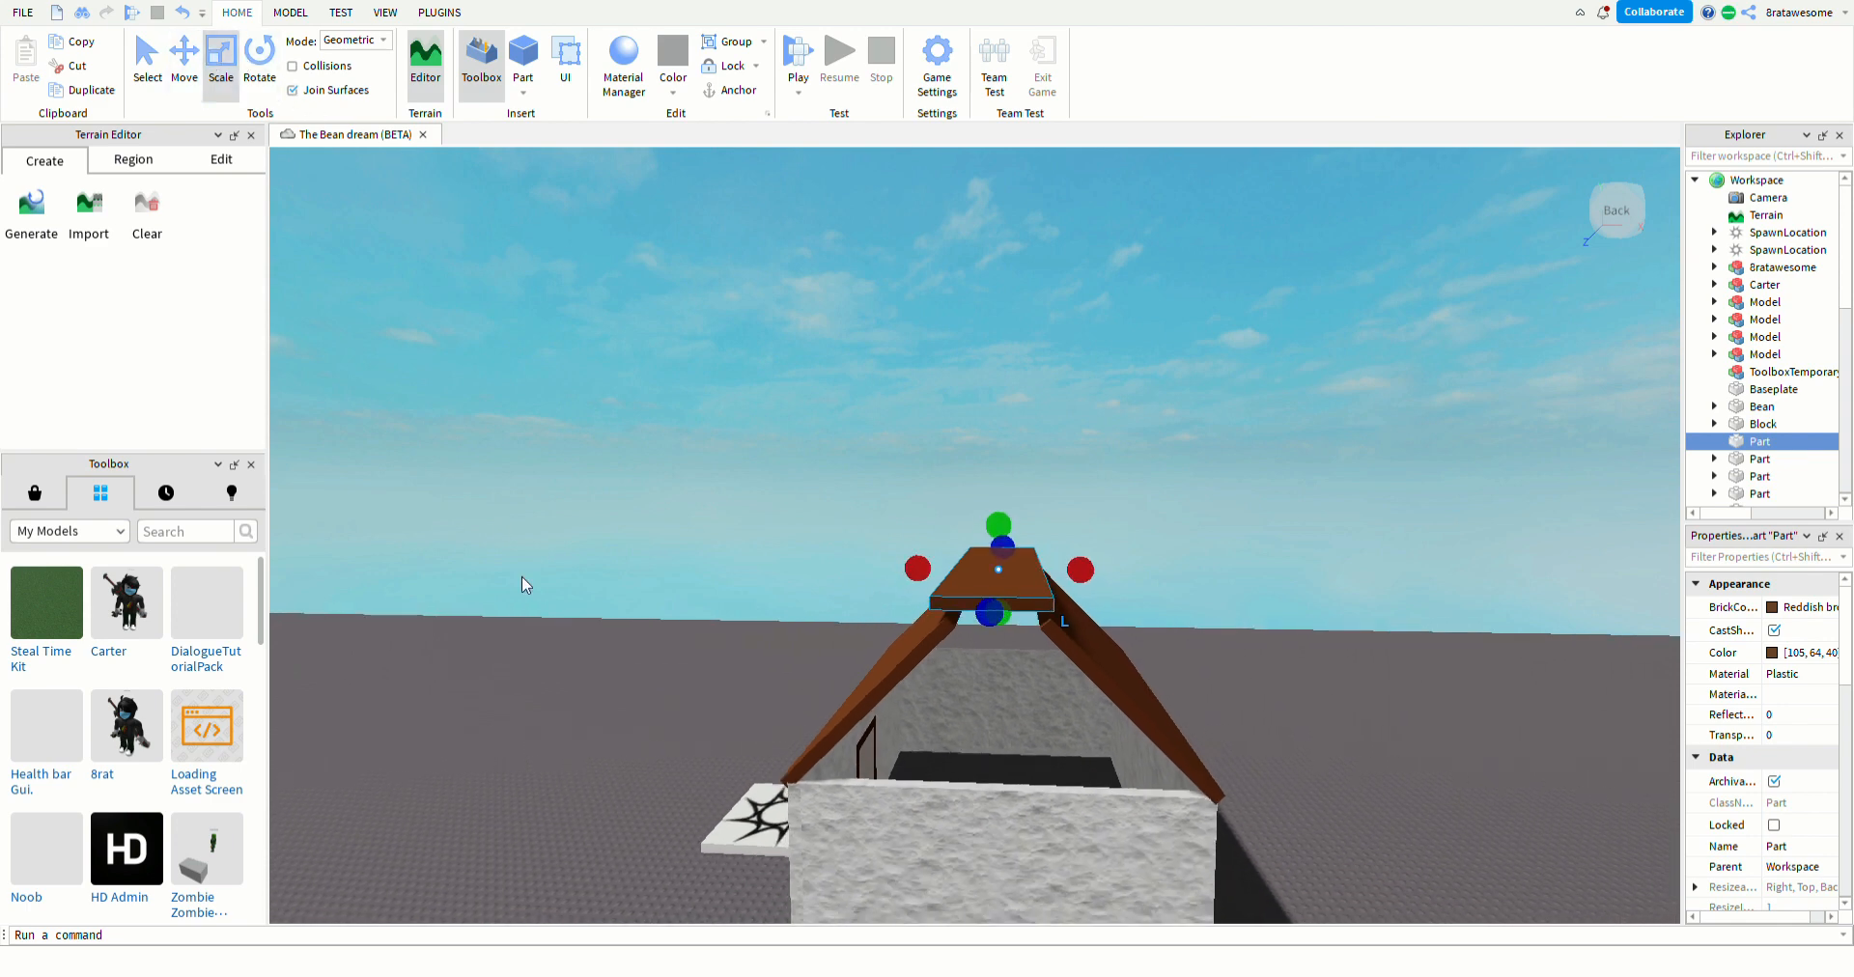
key("w")
right_click_drag(522, 576, 601, 717)
key("s")
right_click_drag(576, 653, 541, 653)
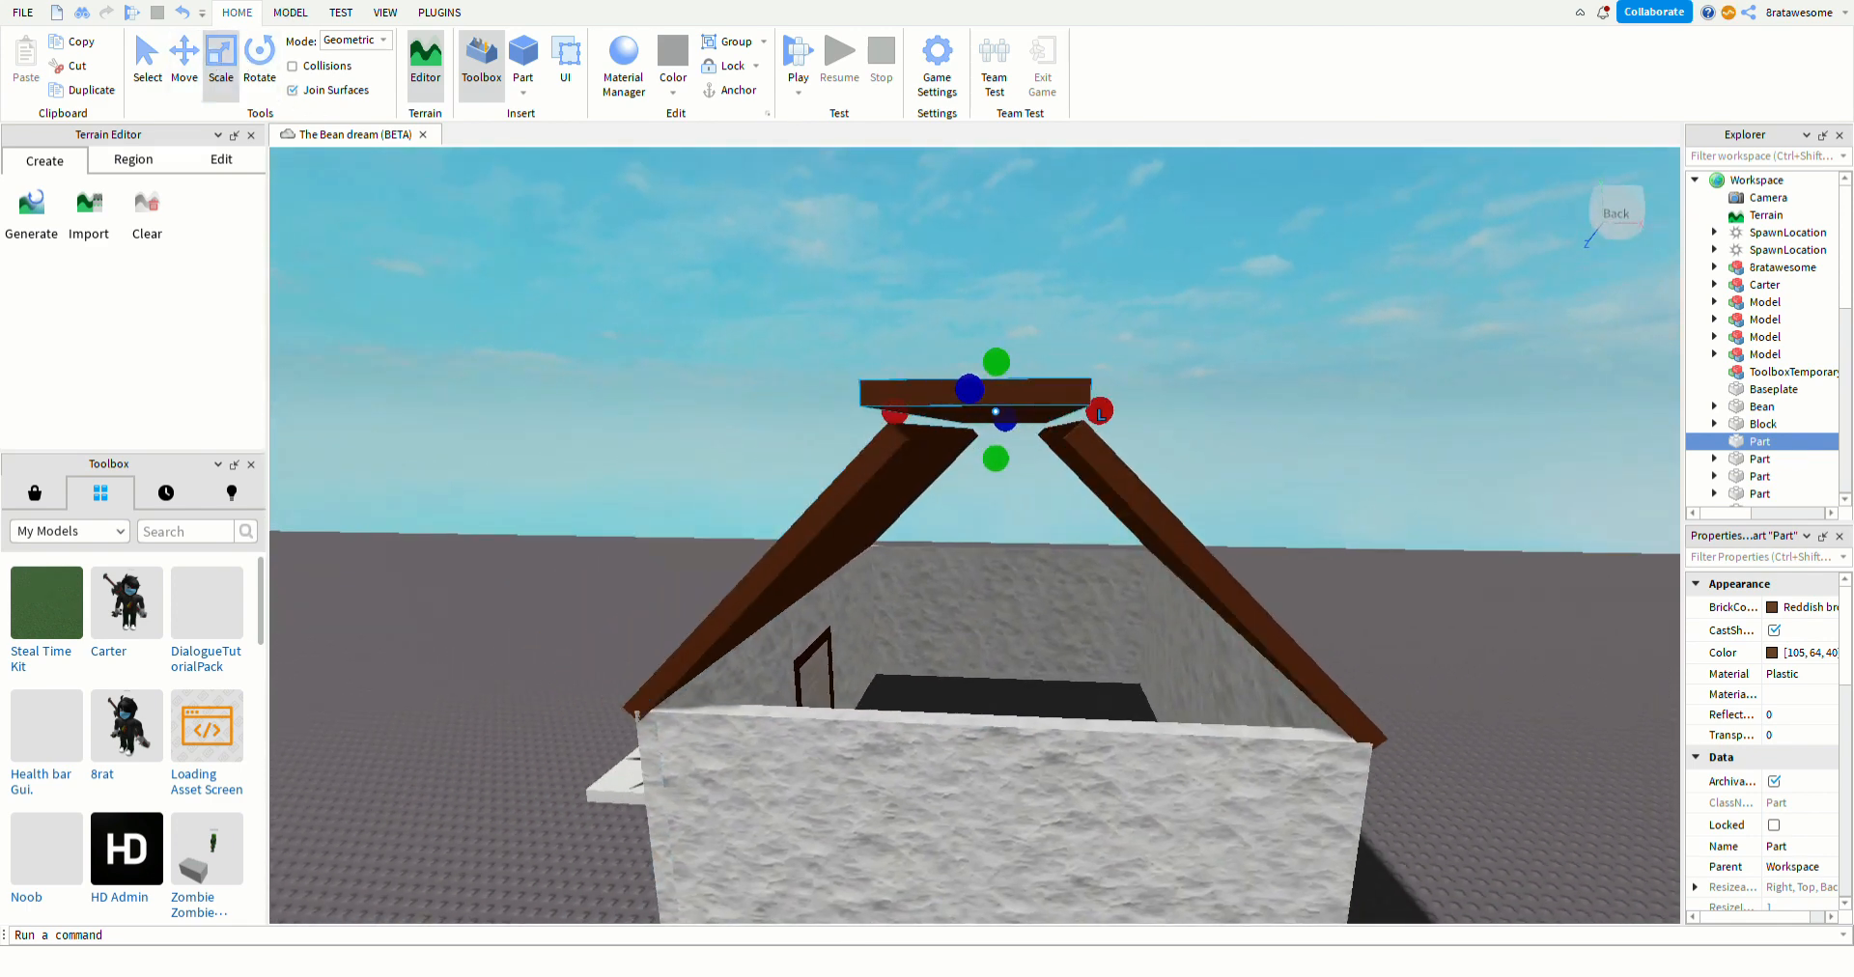
left_click(179, 67)
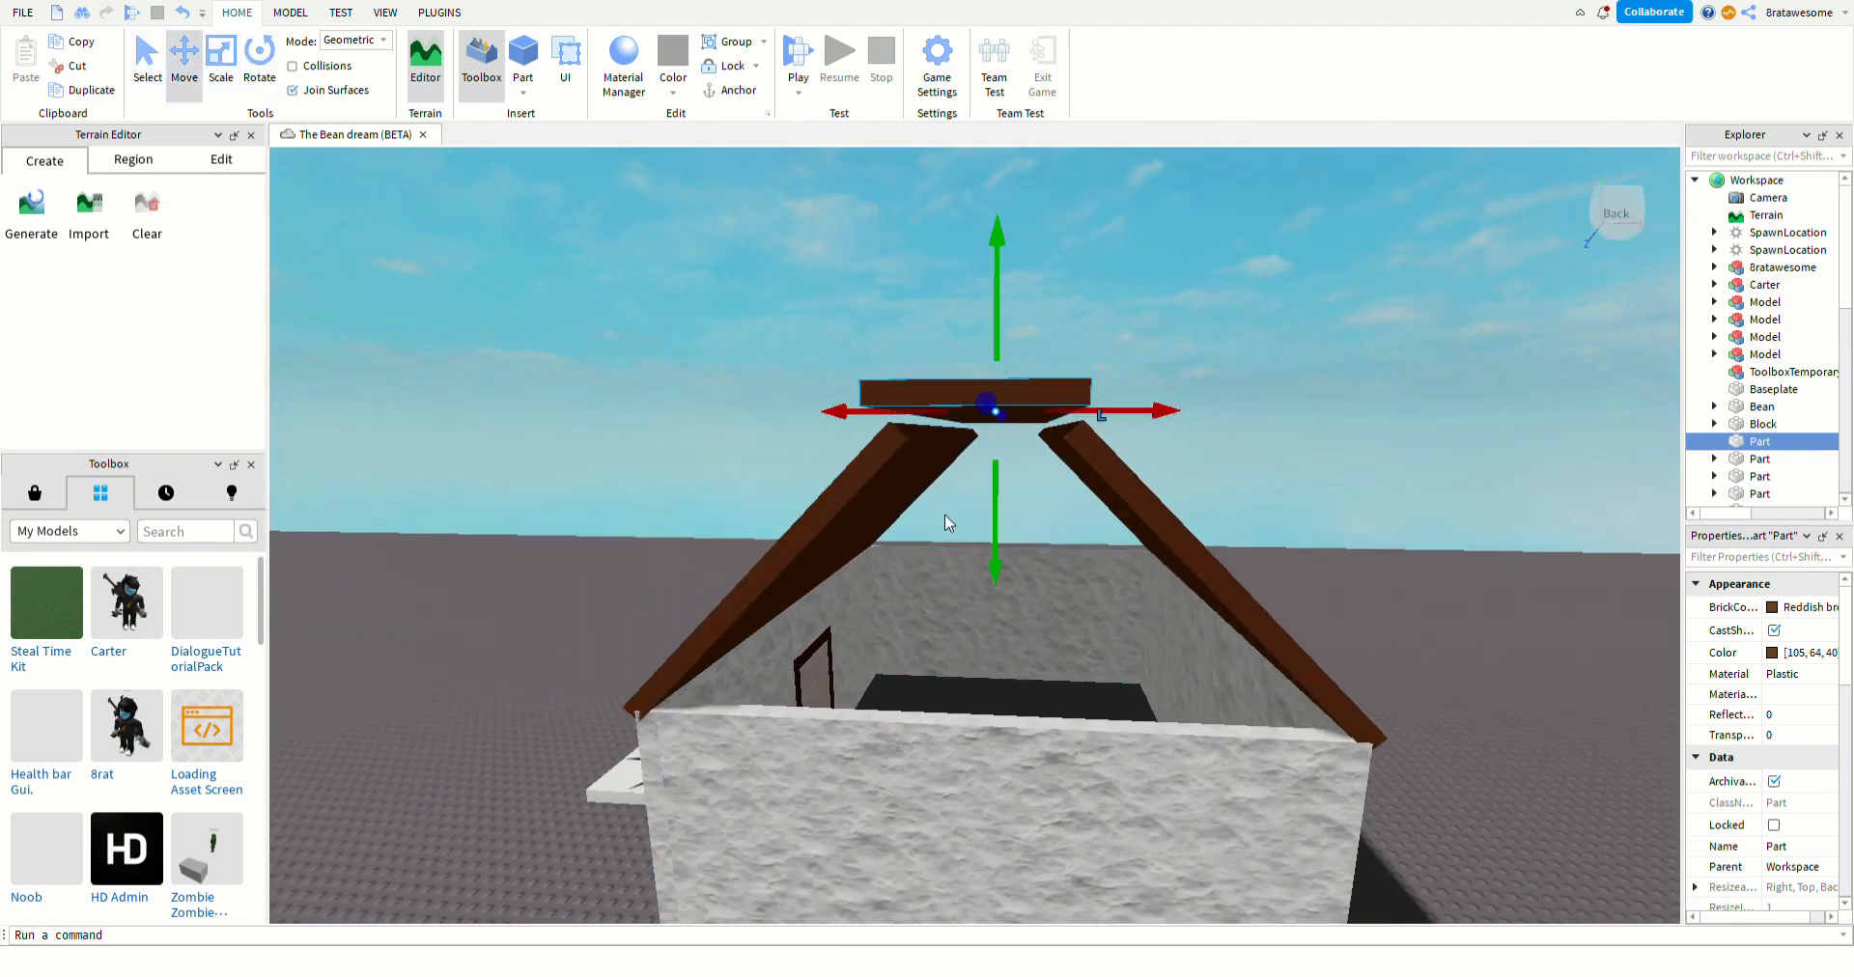
left_click_drag(1002, 488, 1002, 504)
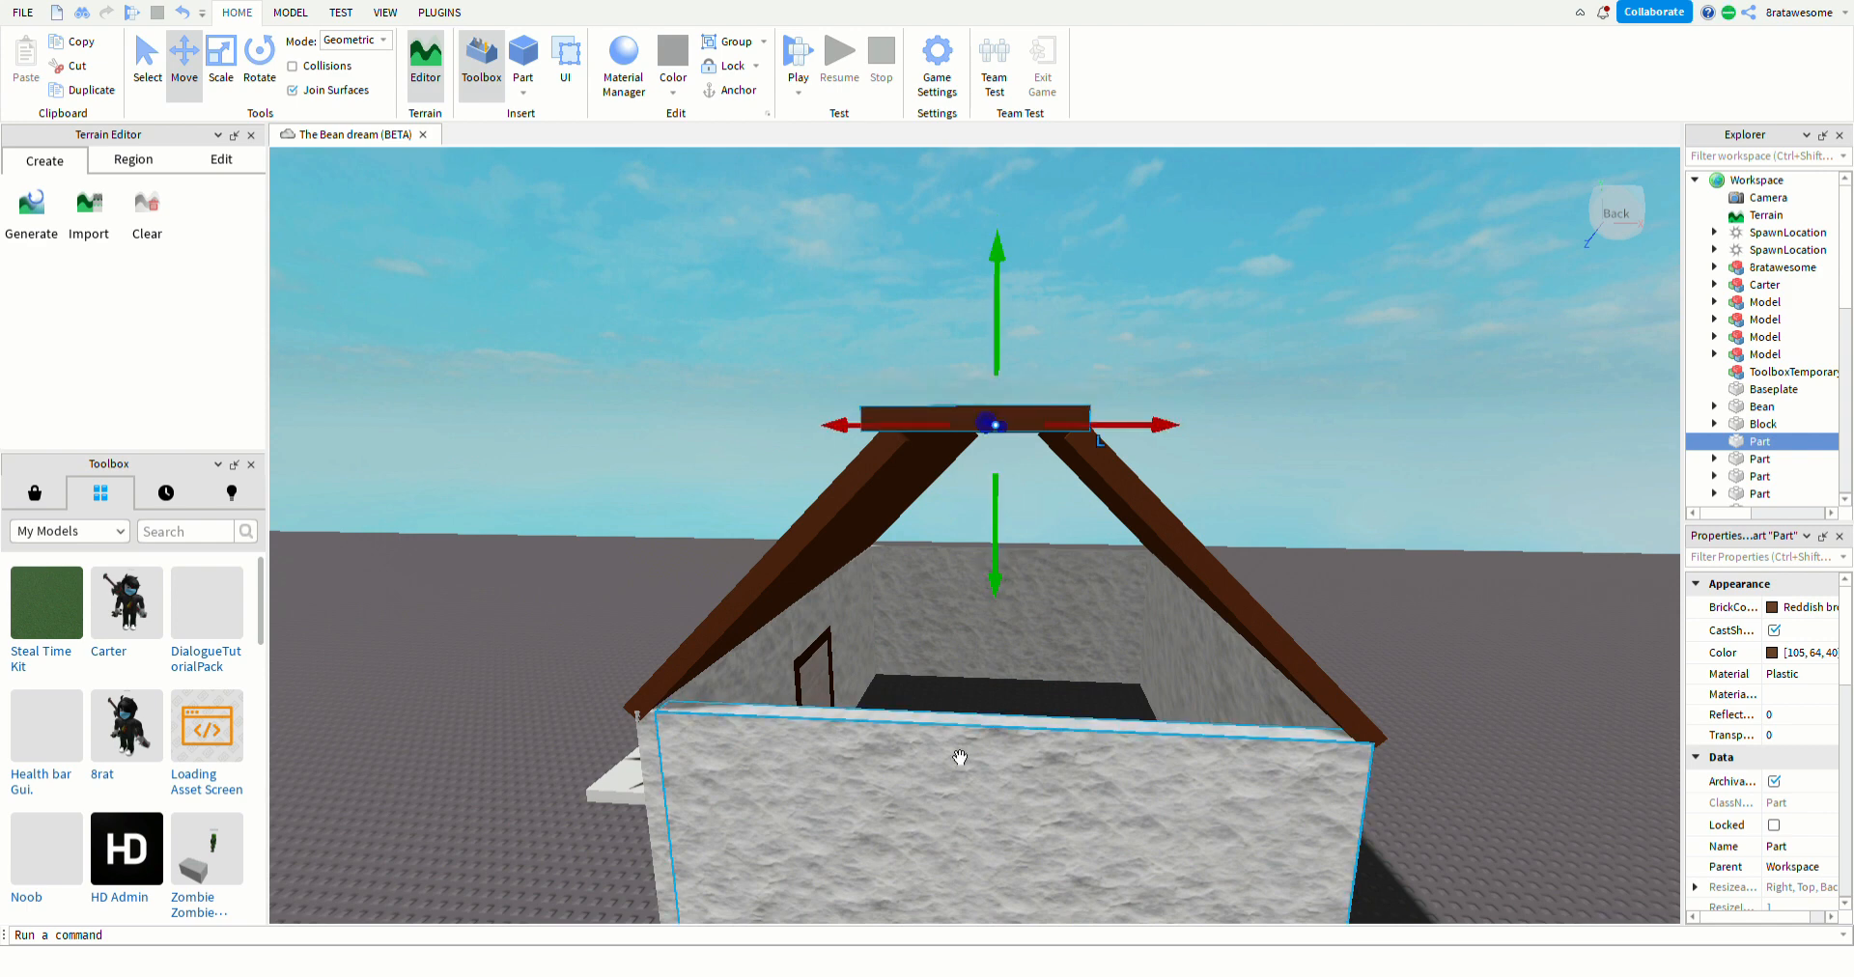
- Shift the ridge cap sideways, away from the door side, to centre it over the gap between the roof panels
key("s")
right_click_drag(951, 785, 966, 813)
key("s")
left_click(1065, 367)
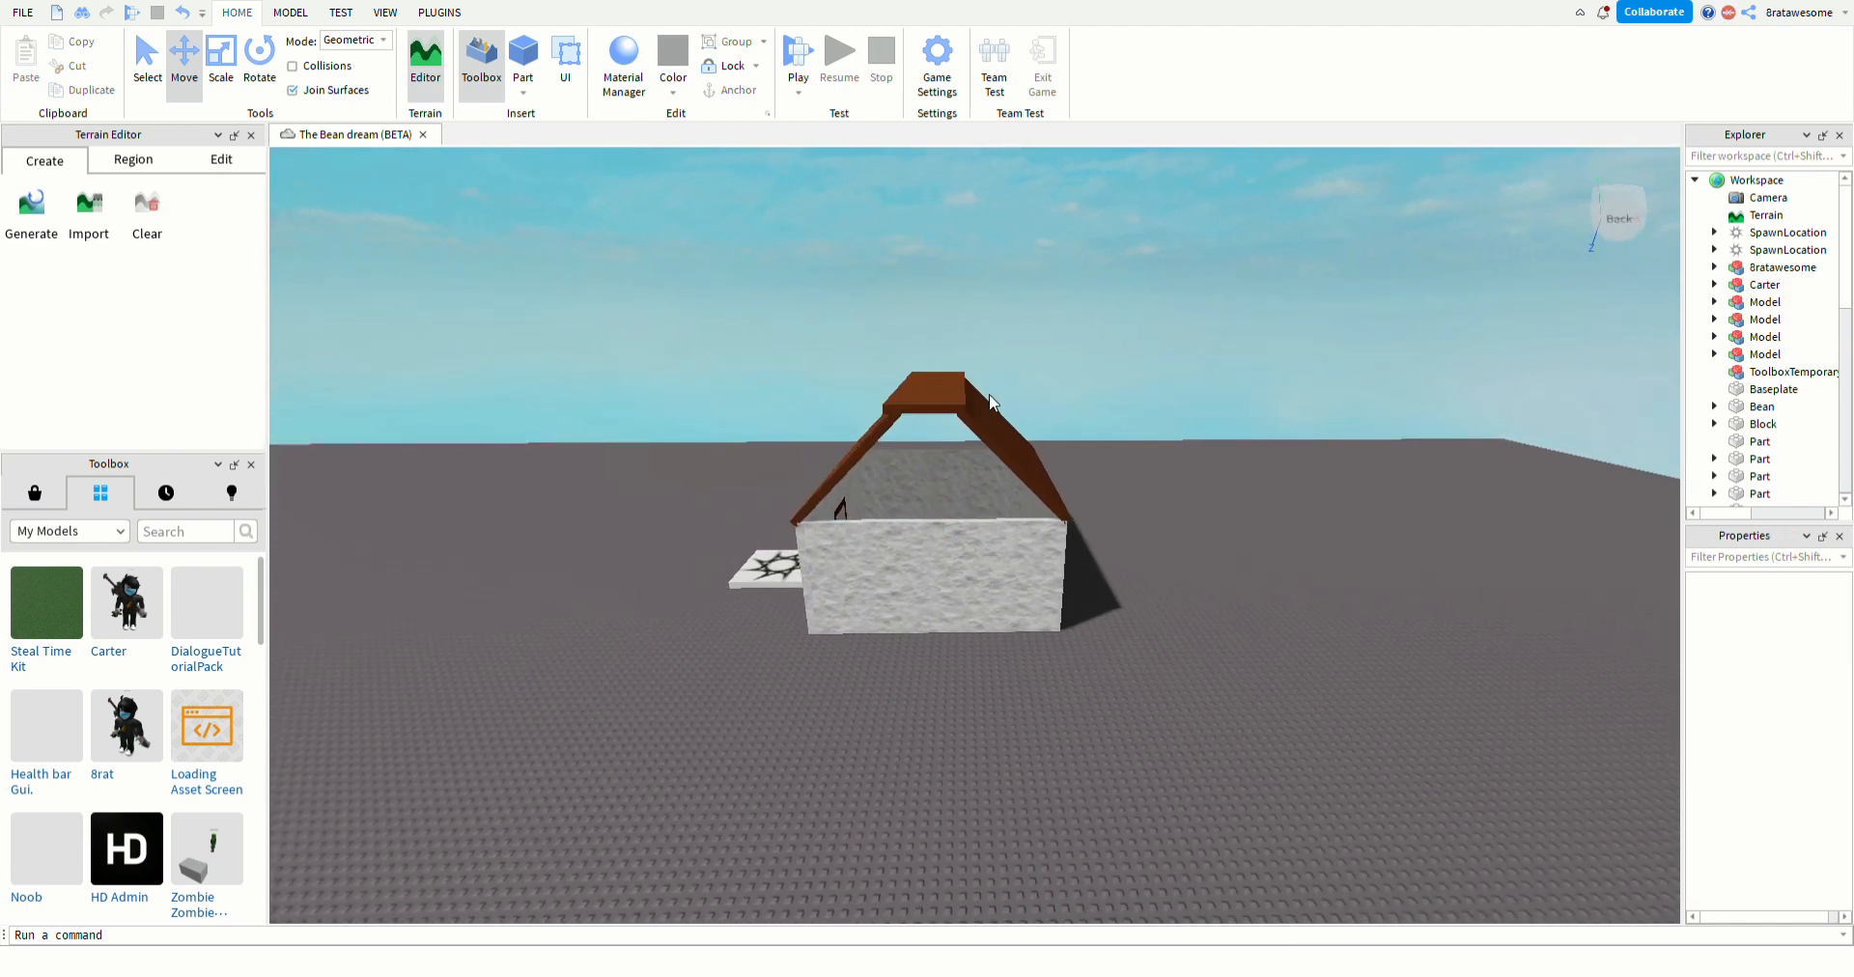
left_click(952, 398)
left_click_drag(1013, 392, 1029, 394)
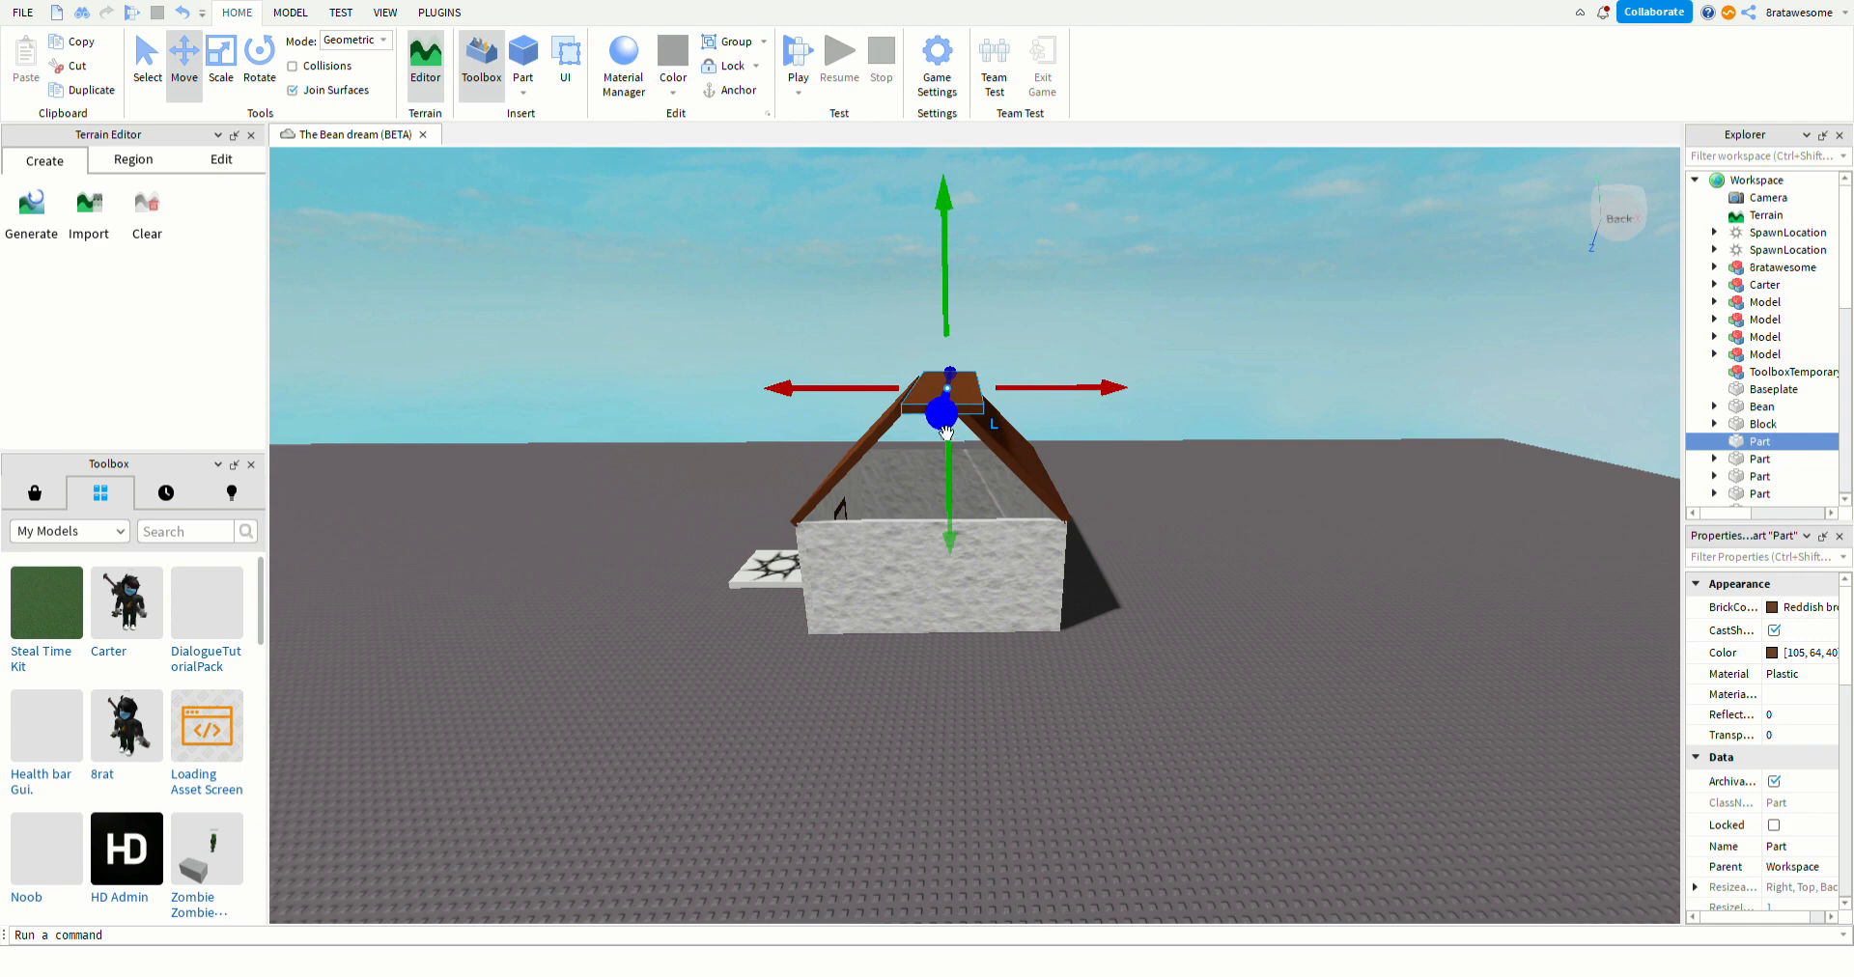
- Widen the ridge cap slightly on the door side so it overlaps the roof panel there
key("w")
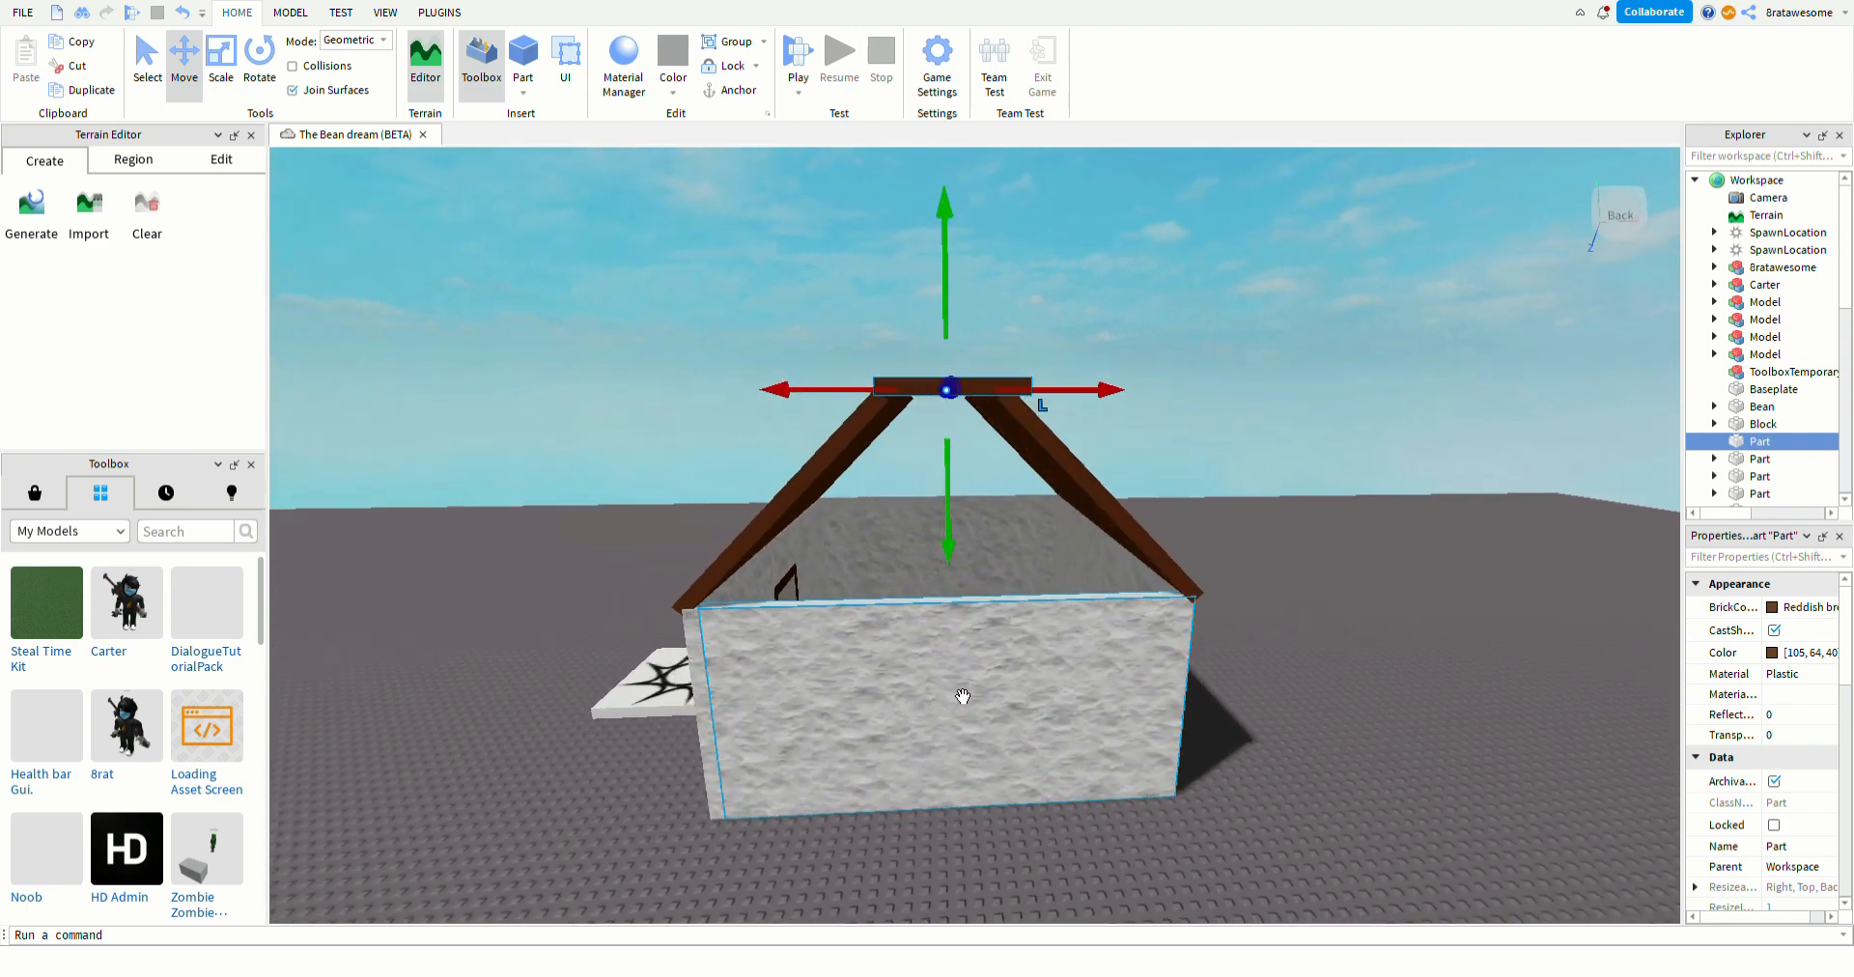
right_click_drag(963, 696, 956, 761)
left_click(924, 777)
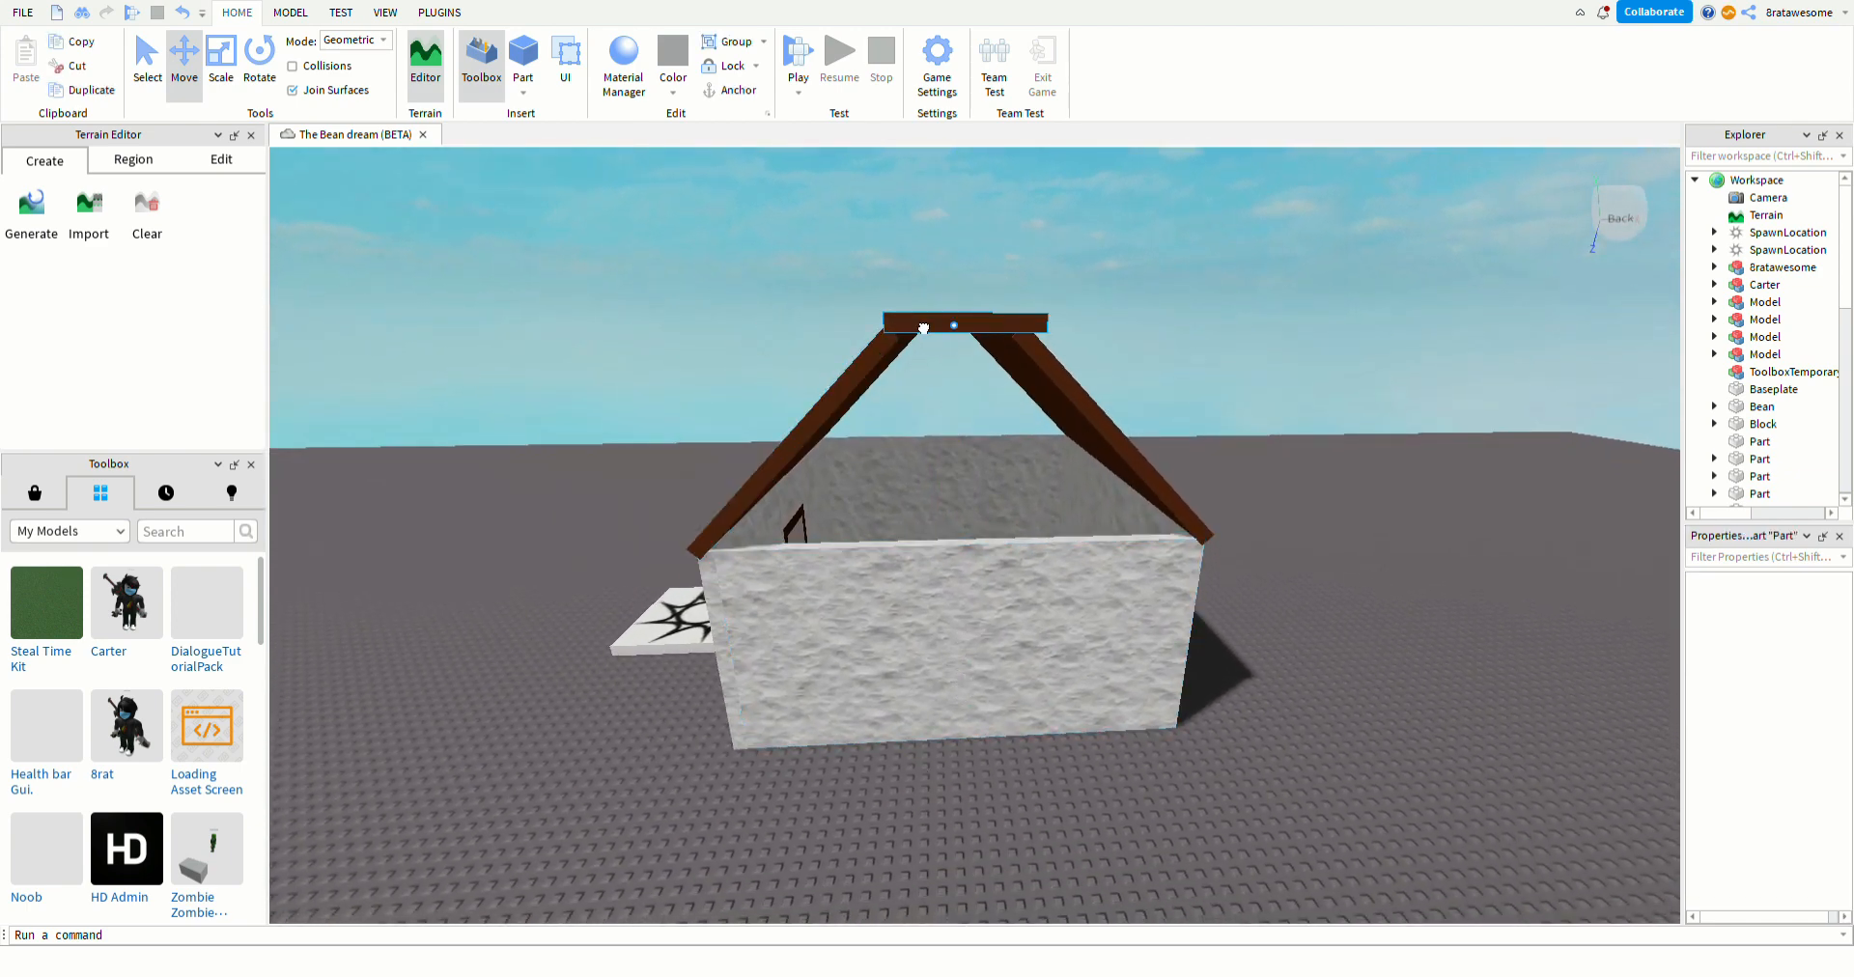
left_click(923, 328)
left_click(221, 60)
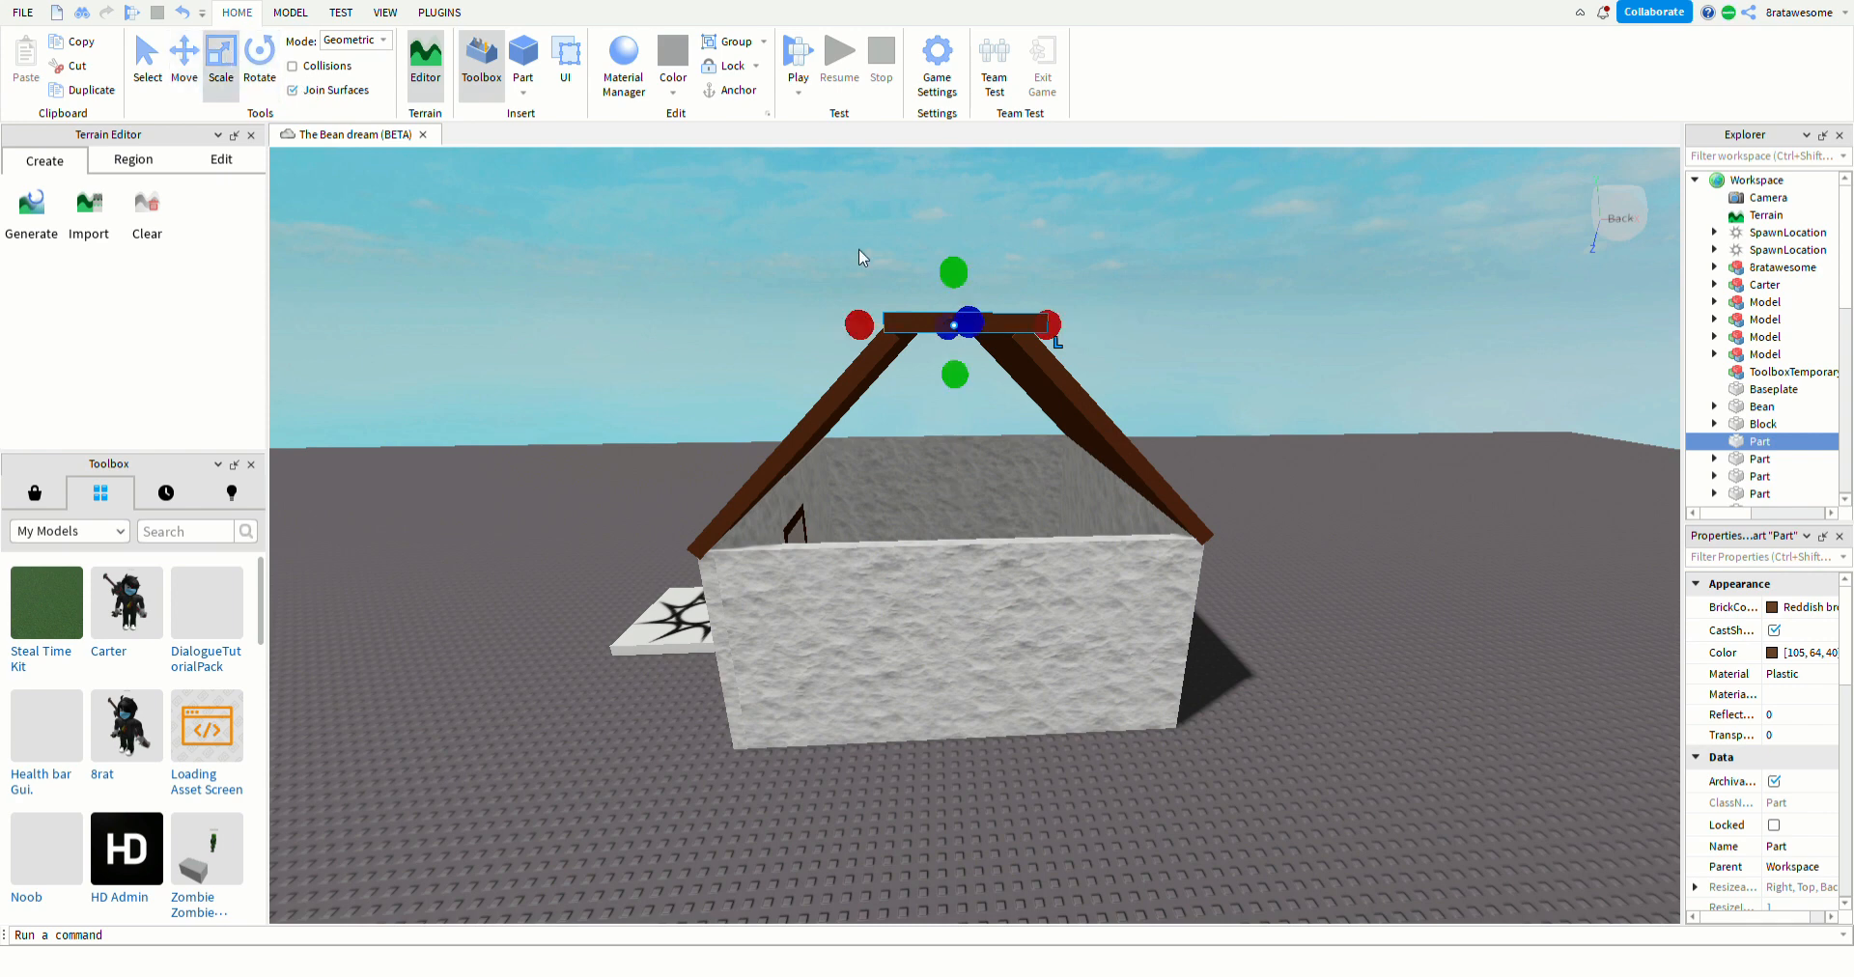
left_click_drag(868, 340, 854, 335)
key("s")
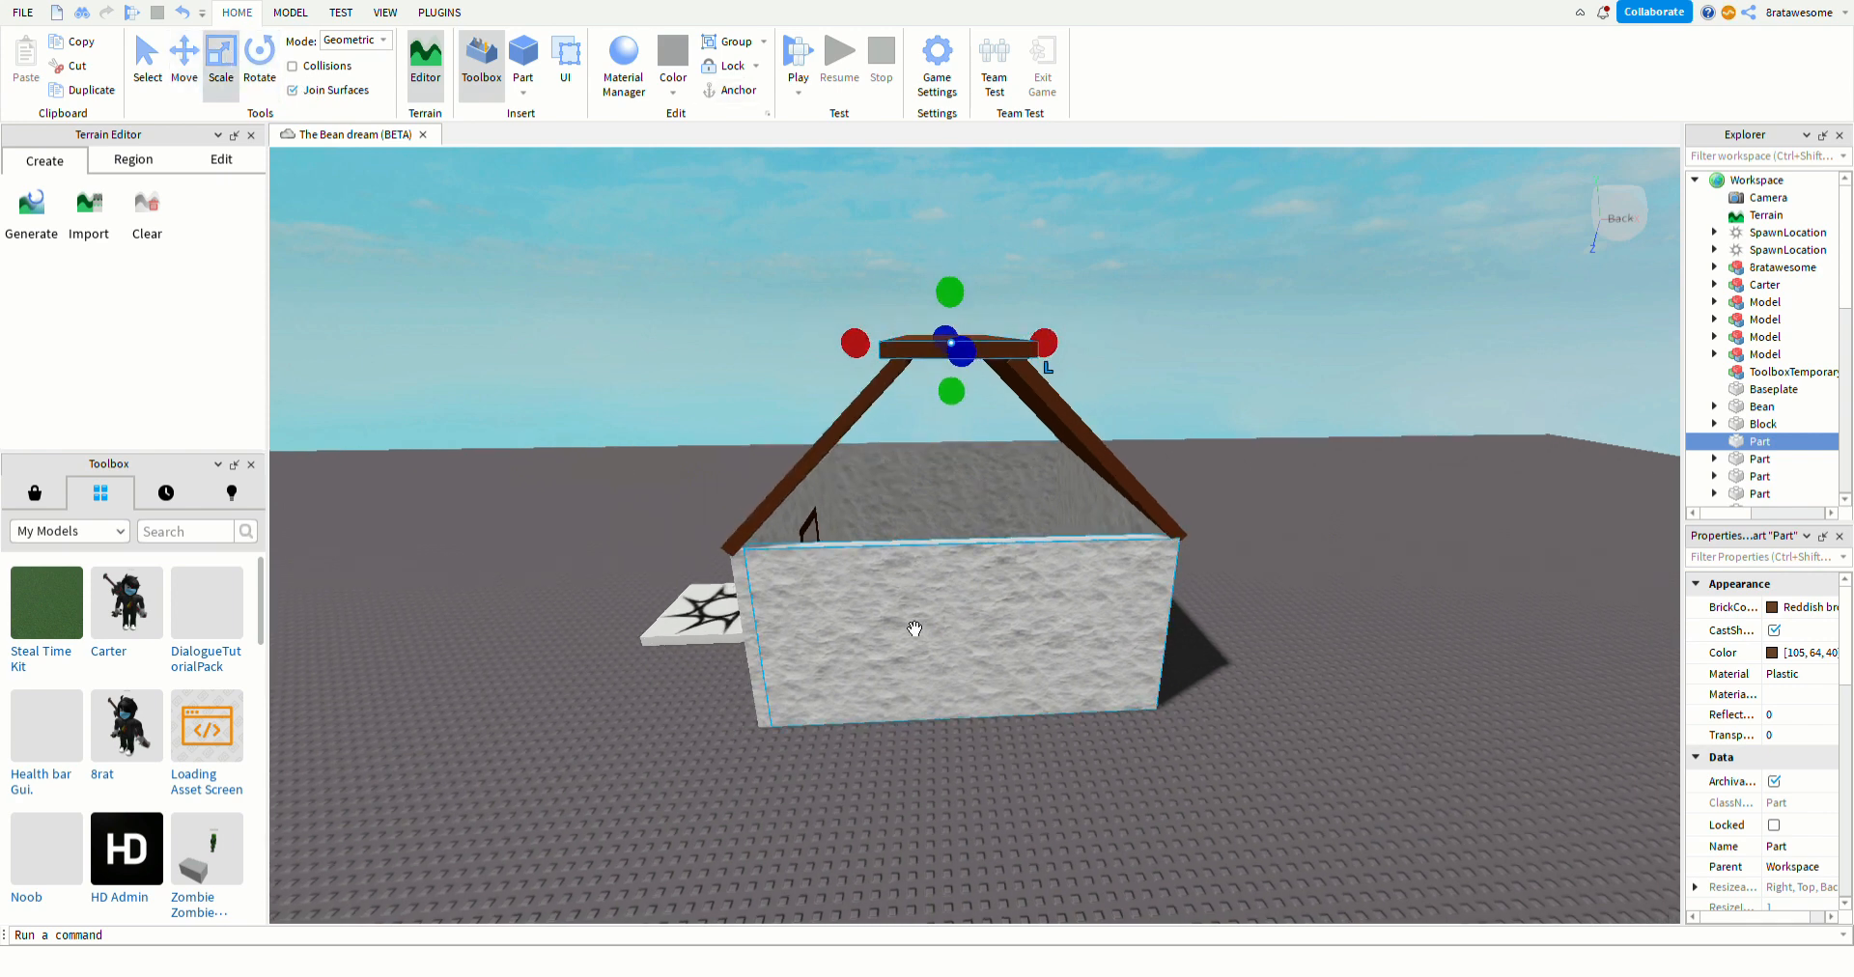
- Examine the roof, ridge cap and walls from all around the house
left_click(869, 675)
key("a")
right_click_drag(898, 716, 899, 716)
key("a")
key("a")
right_click_drag(776, 783, 741, 753)
key("a")
key("d")
key("w")
key("w")
key("s")
key("a")
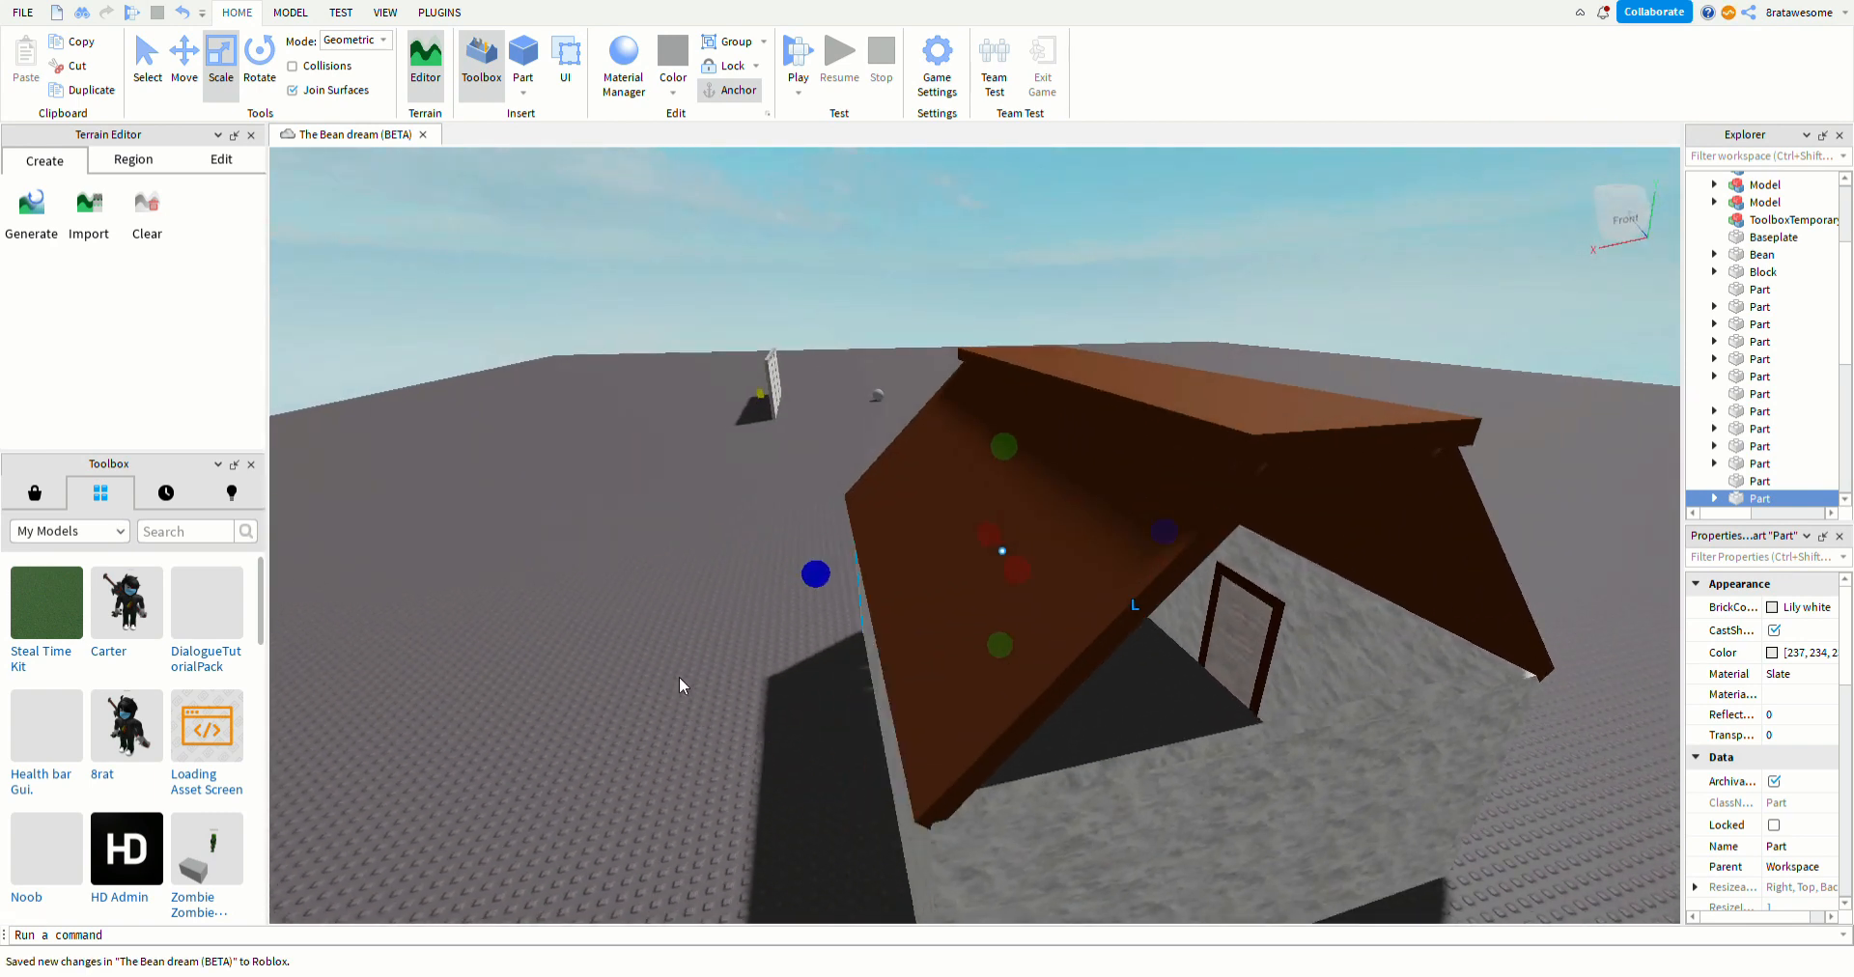
key("a")
mouse_move(680, 676)
right_mouse_down()
mouse_move(647, 701)
mouse_move(668, 683)
right_mouse_up()
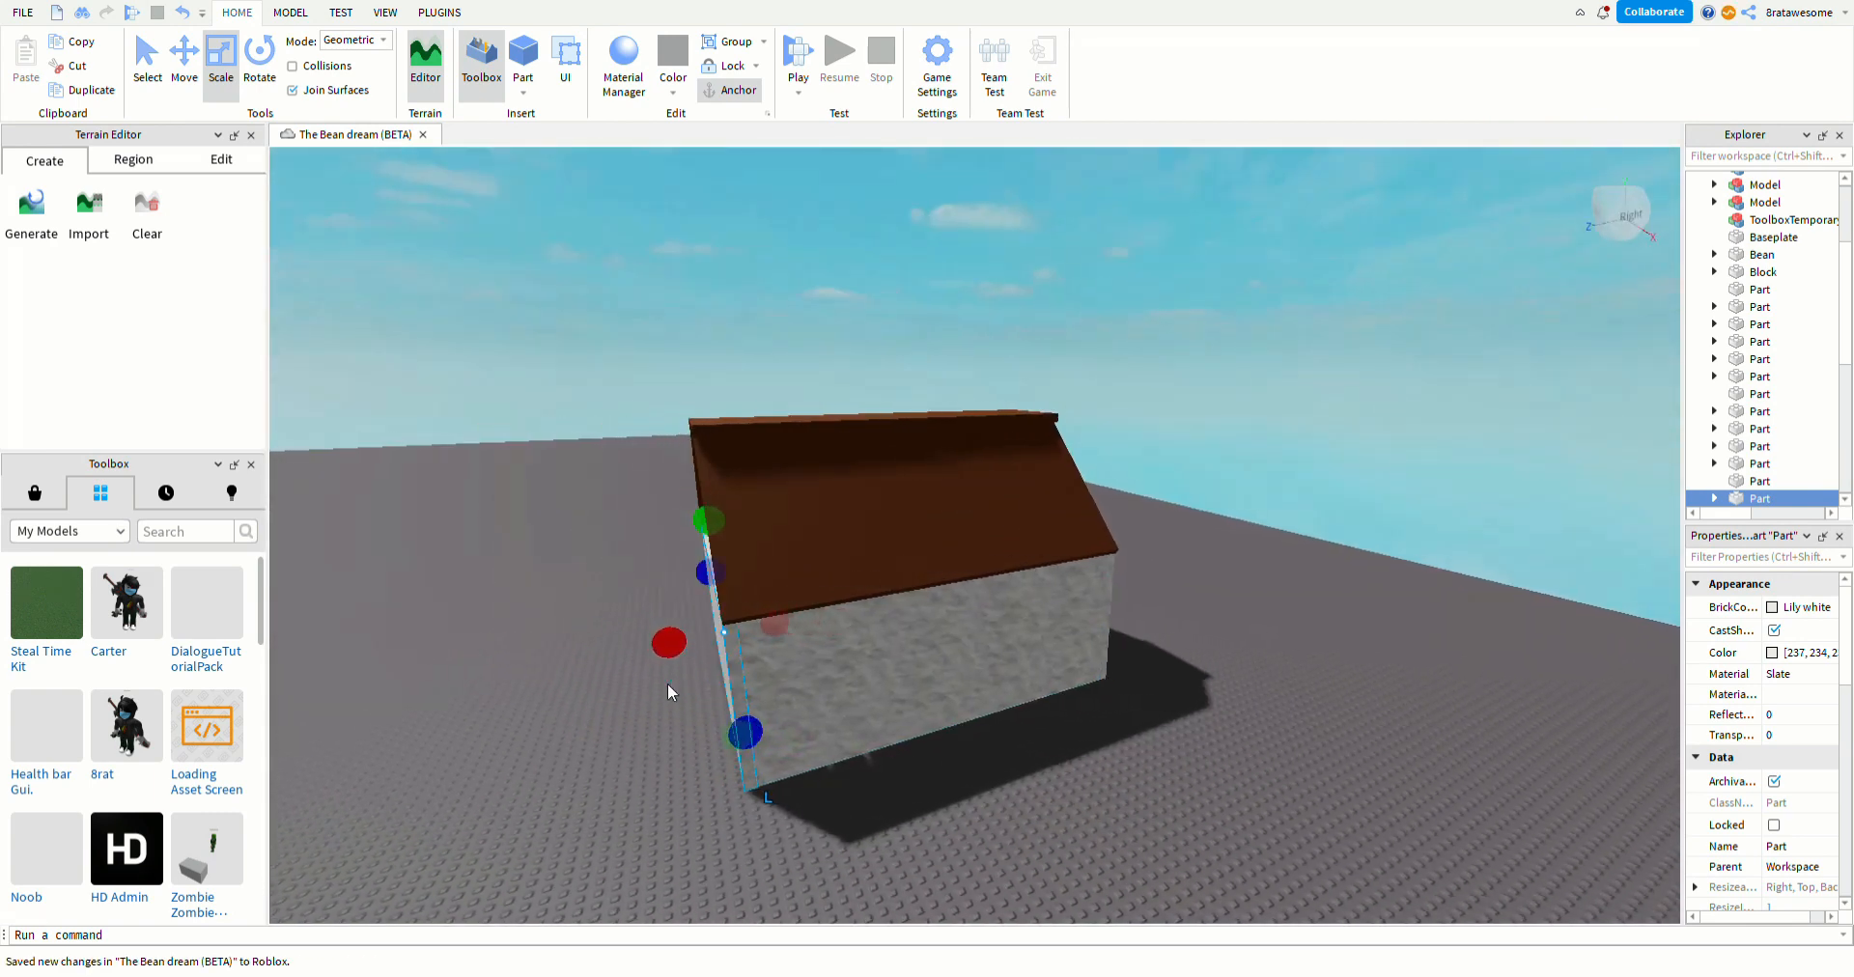
key("a")
key("a")
right_click_drag(593, 747, 601, 747)
left_click(593, 747)
key("a")
key("w")
key("s")
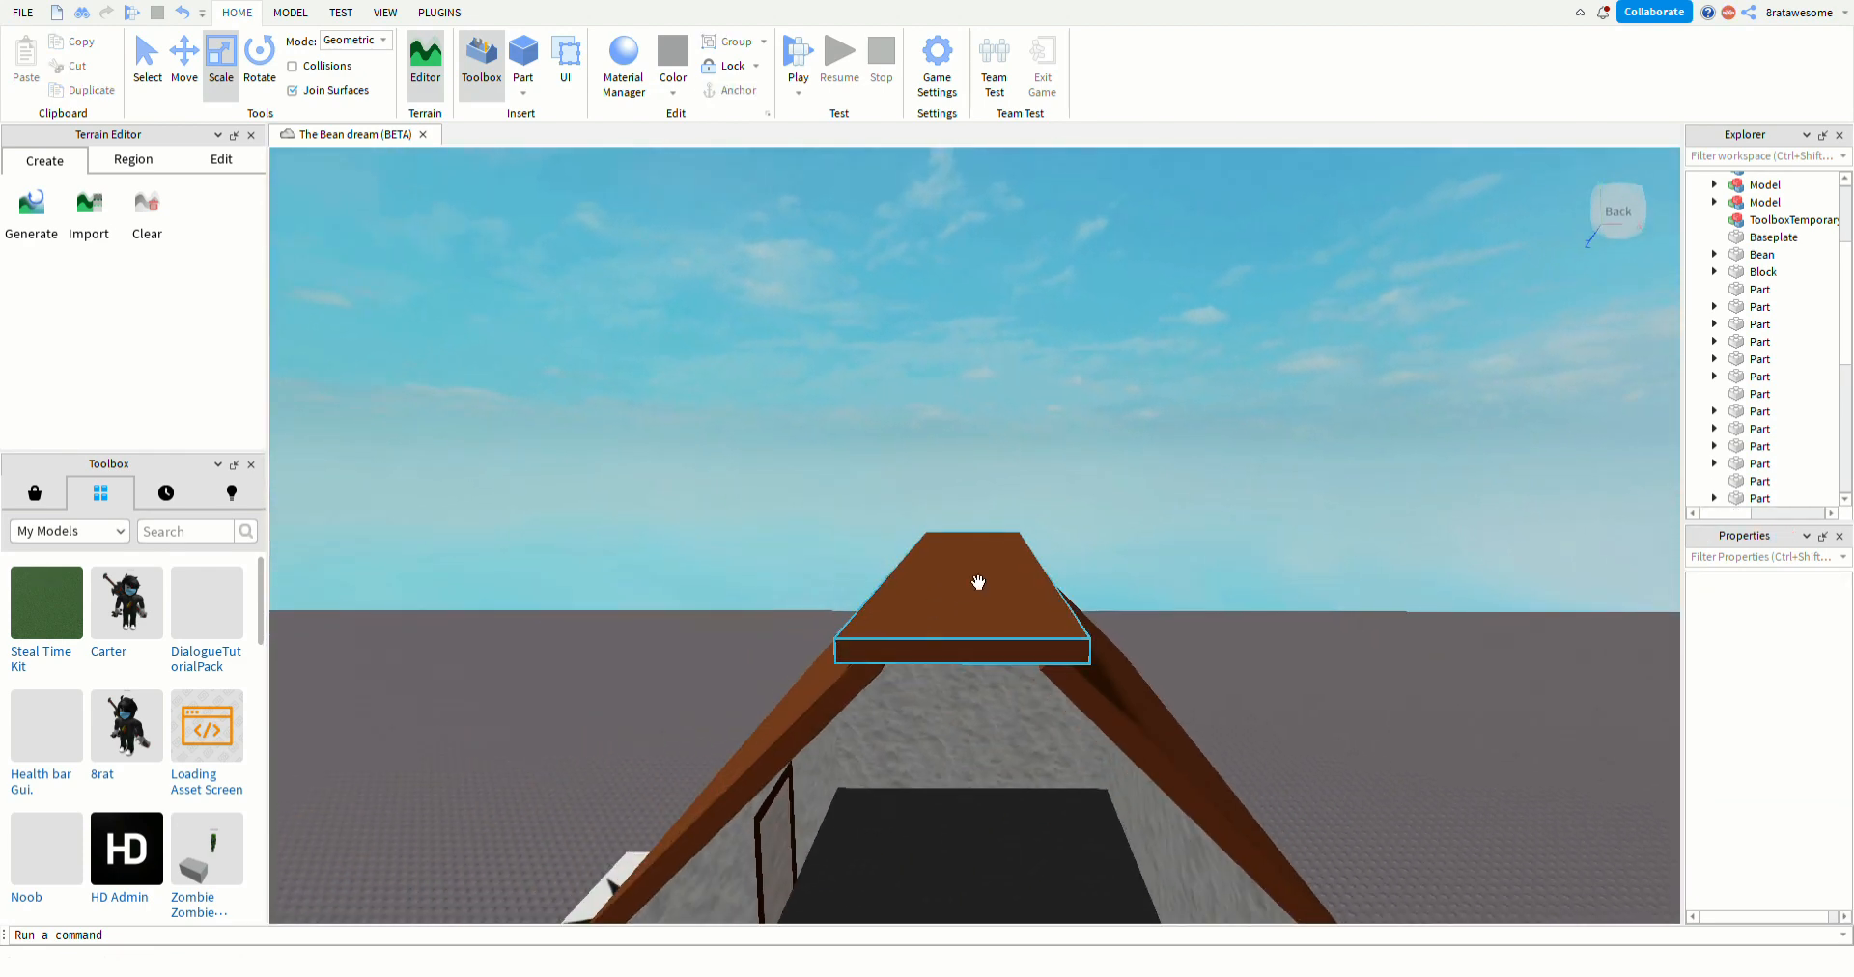
- Anchor the ridge cap and check the anchoring of both sloped roof panels
left_click(1062, 665)
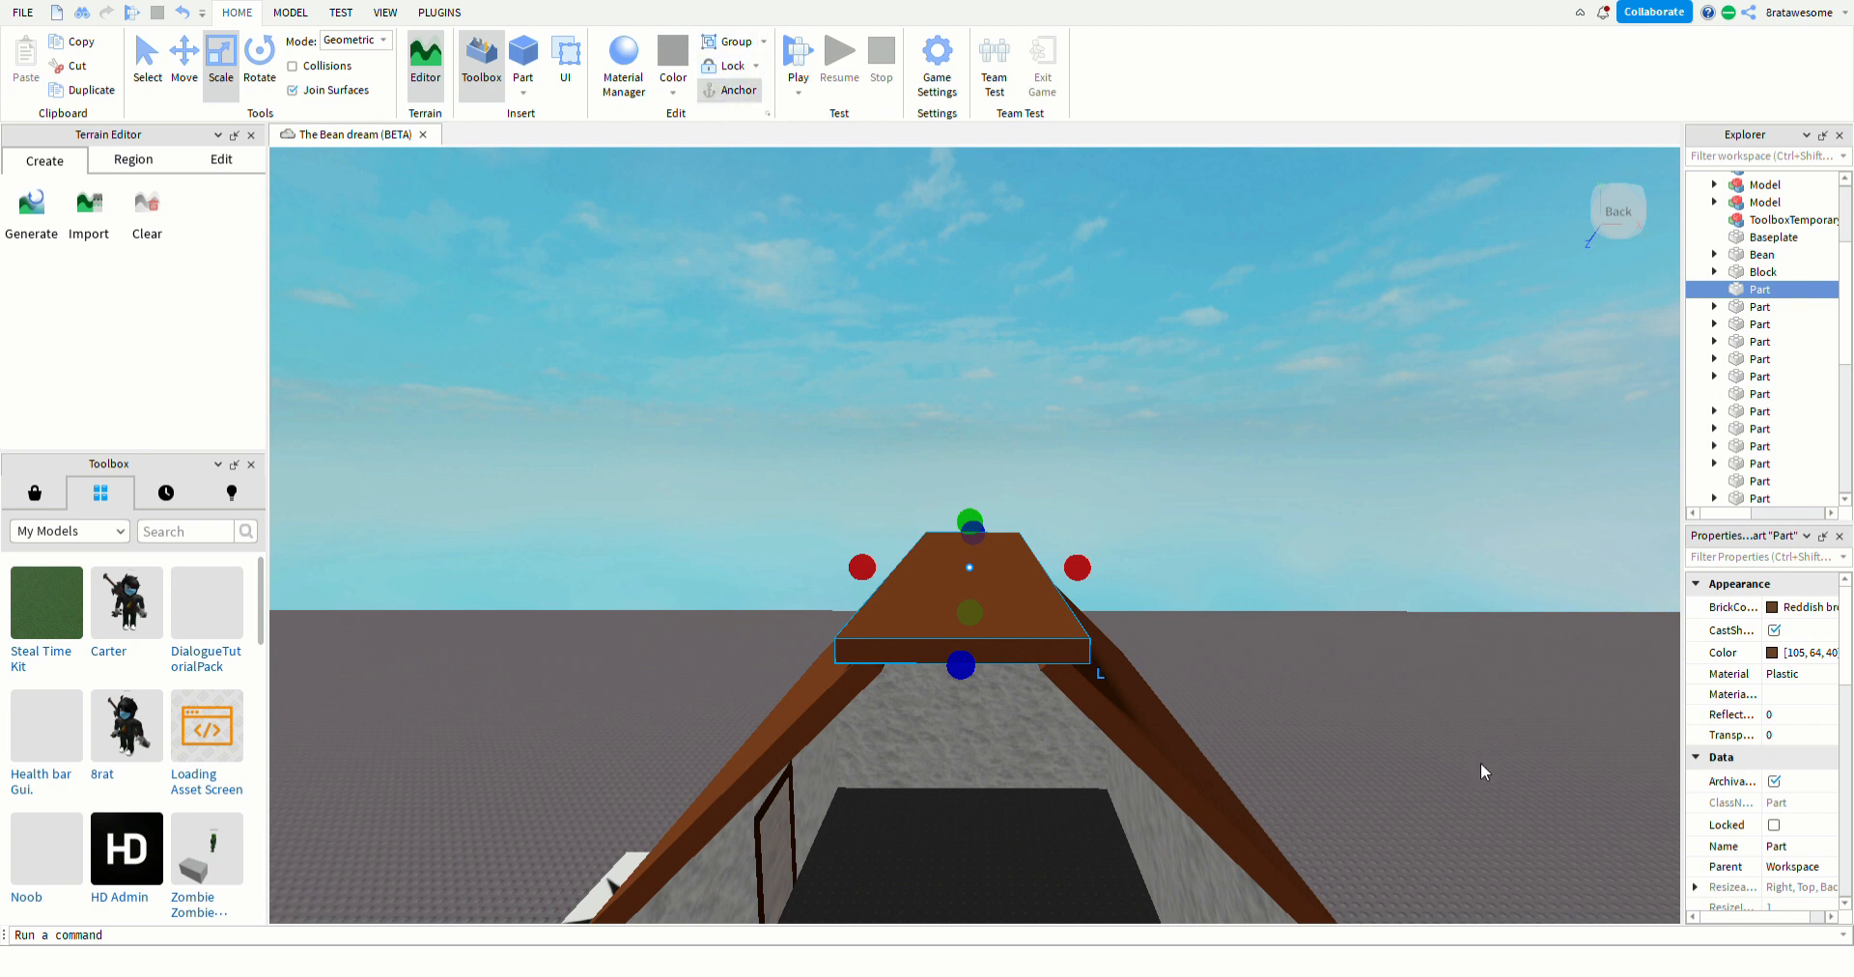
left_click_drag(1457, 728, 635, 791)
key("s")
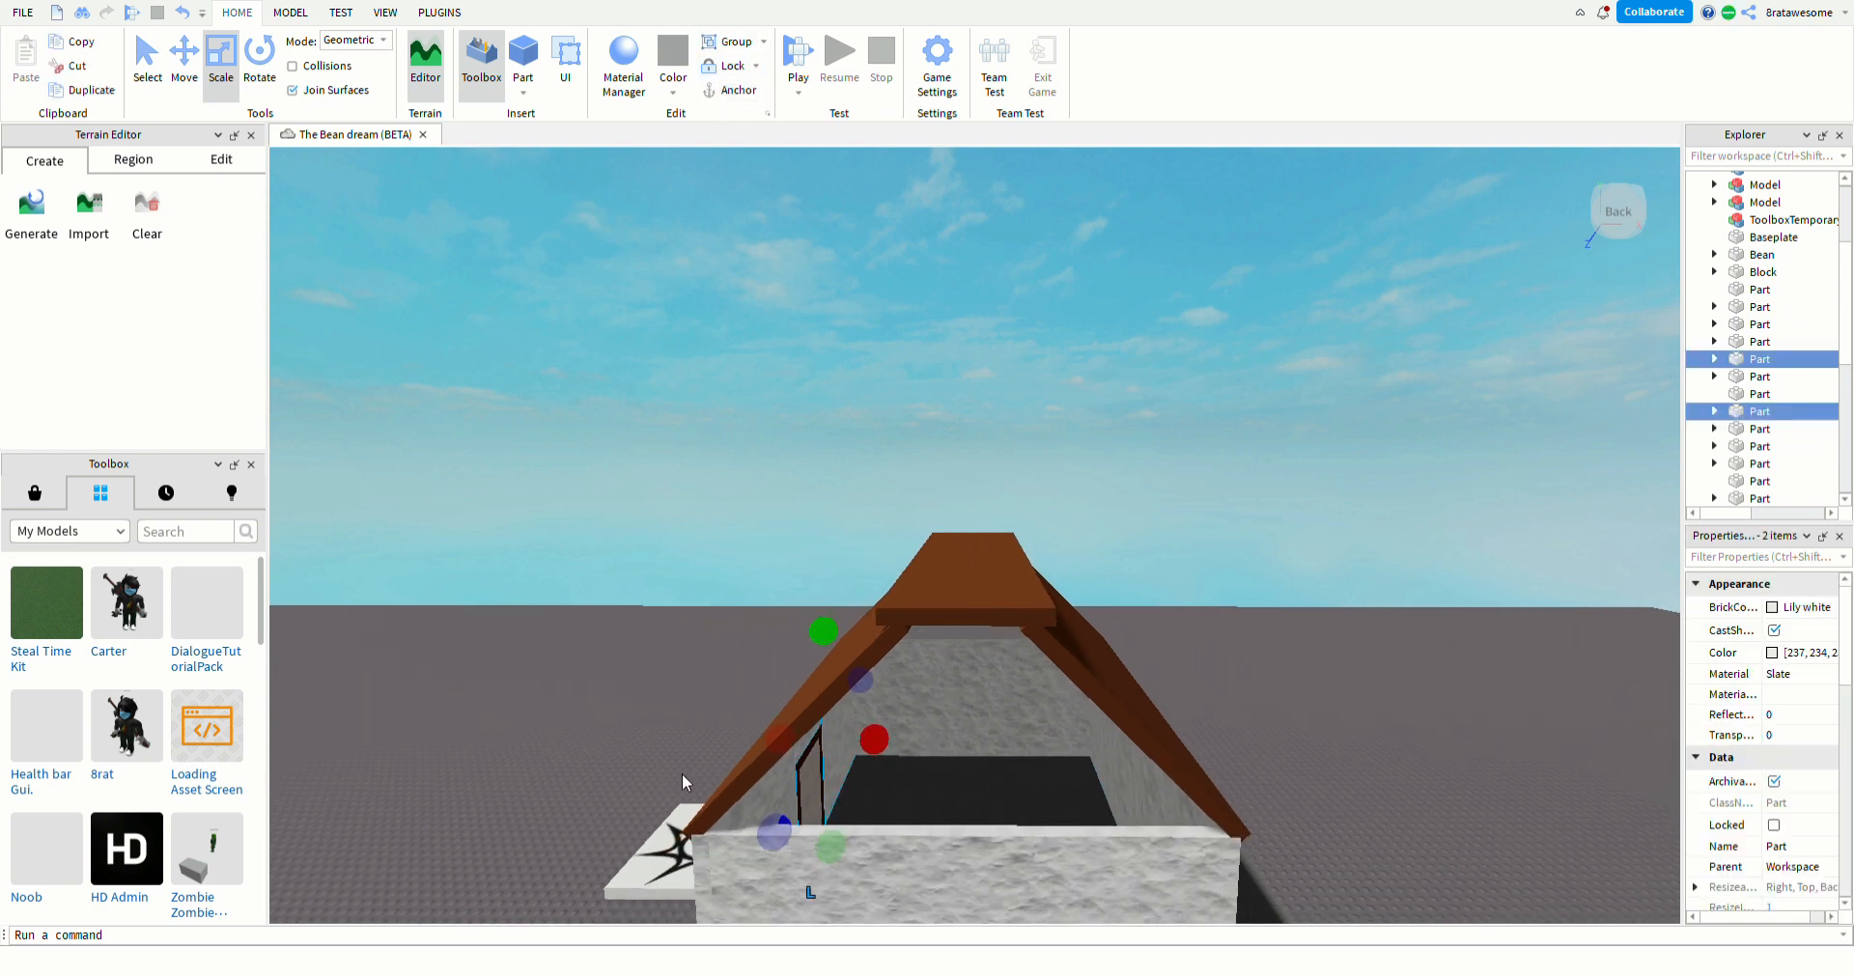
left_click(724, 663)
left_click(882, 680)
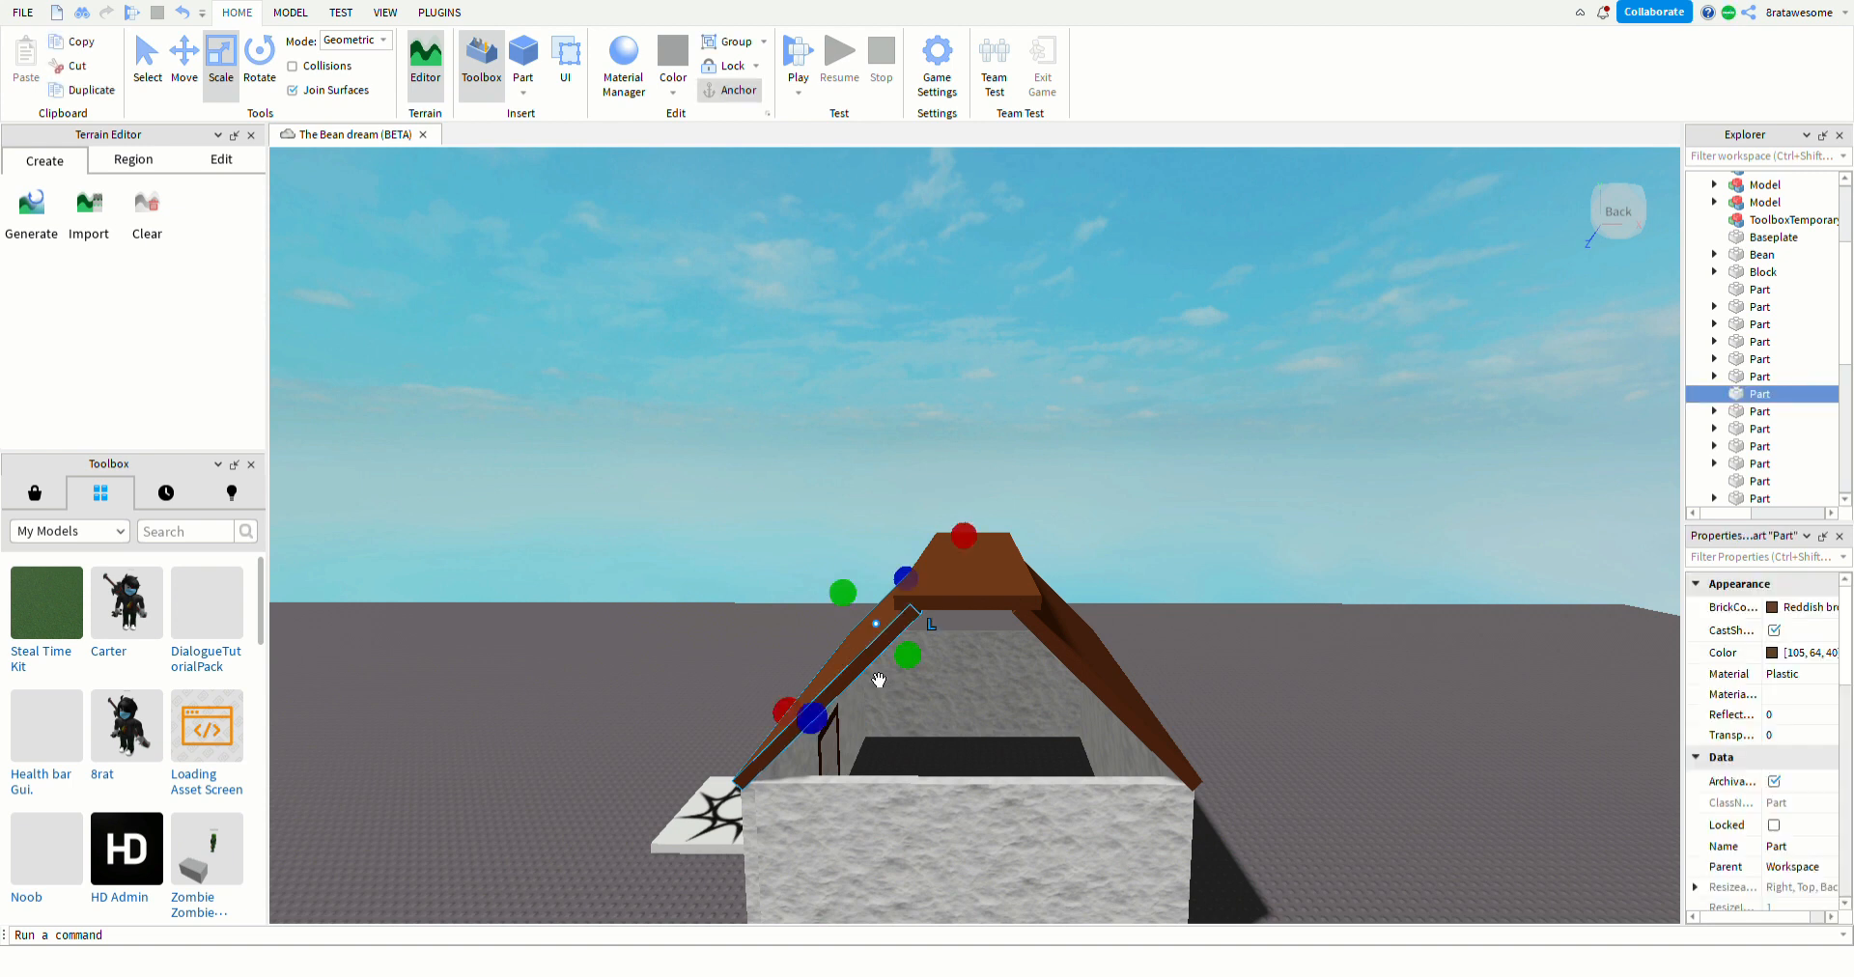
left_click(1096, 649)
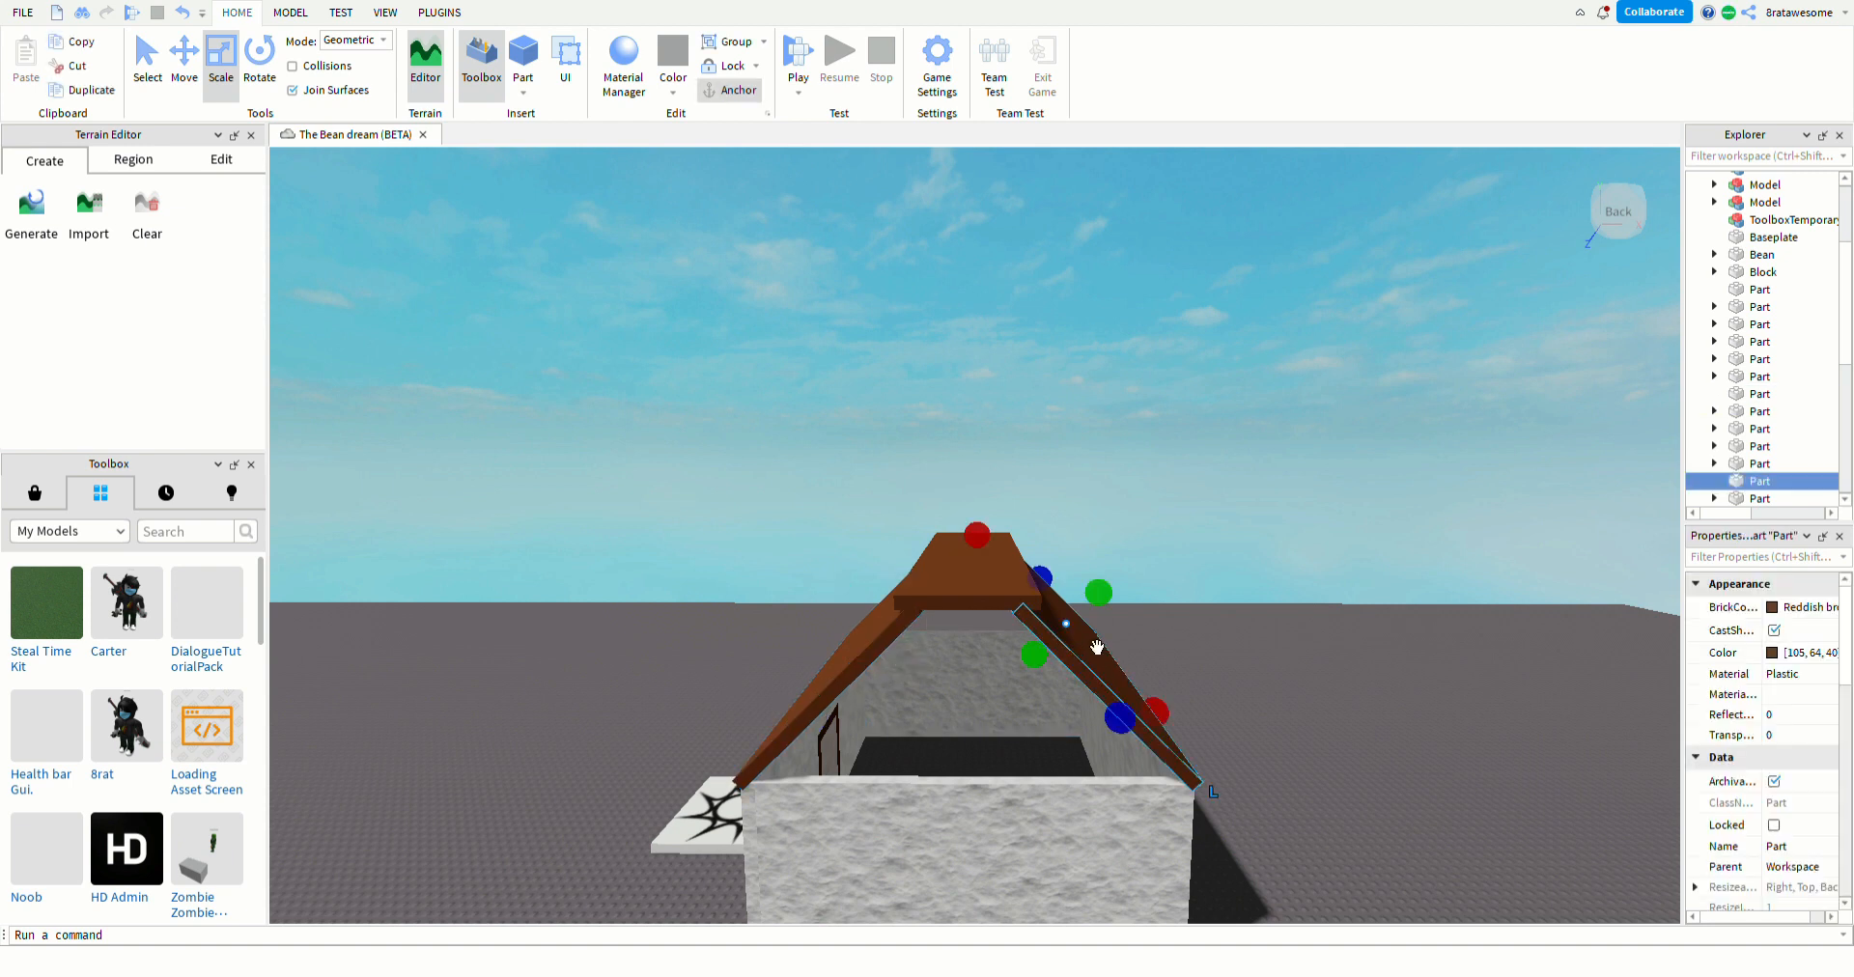
left_click(1002, 624)
scroll(981, 639, "down", 2)
left_click(527, 585)
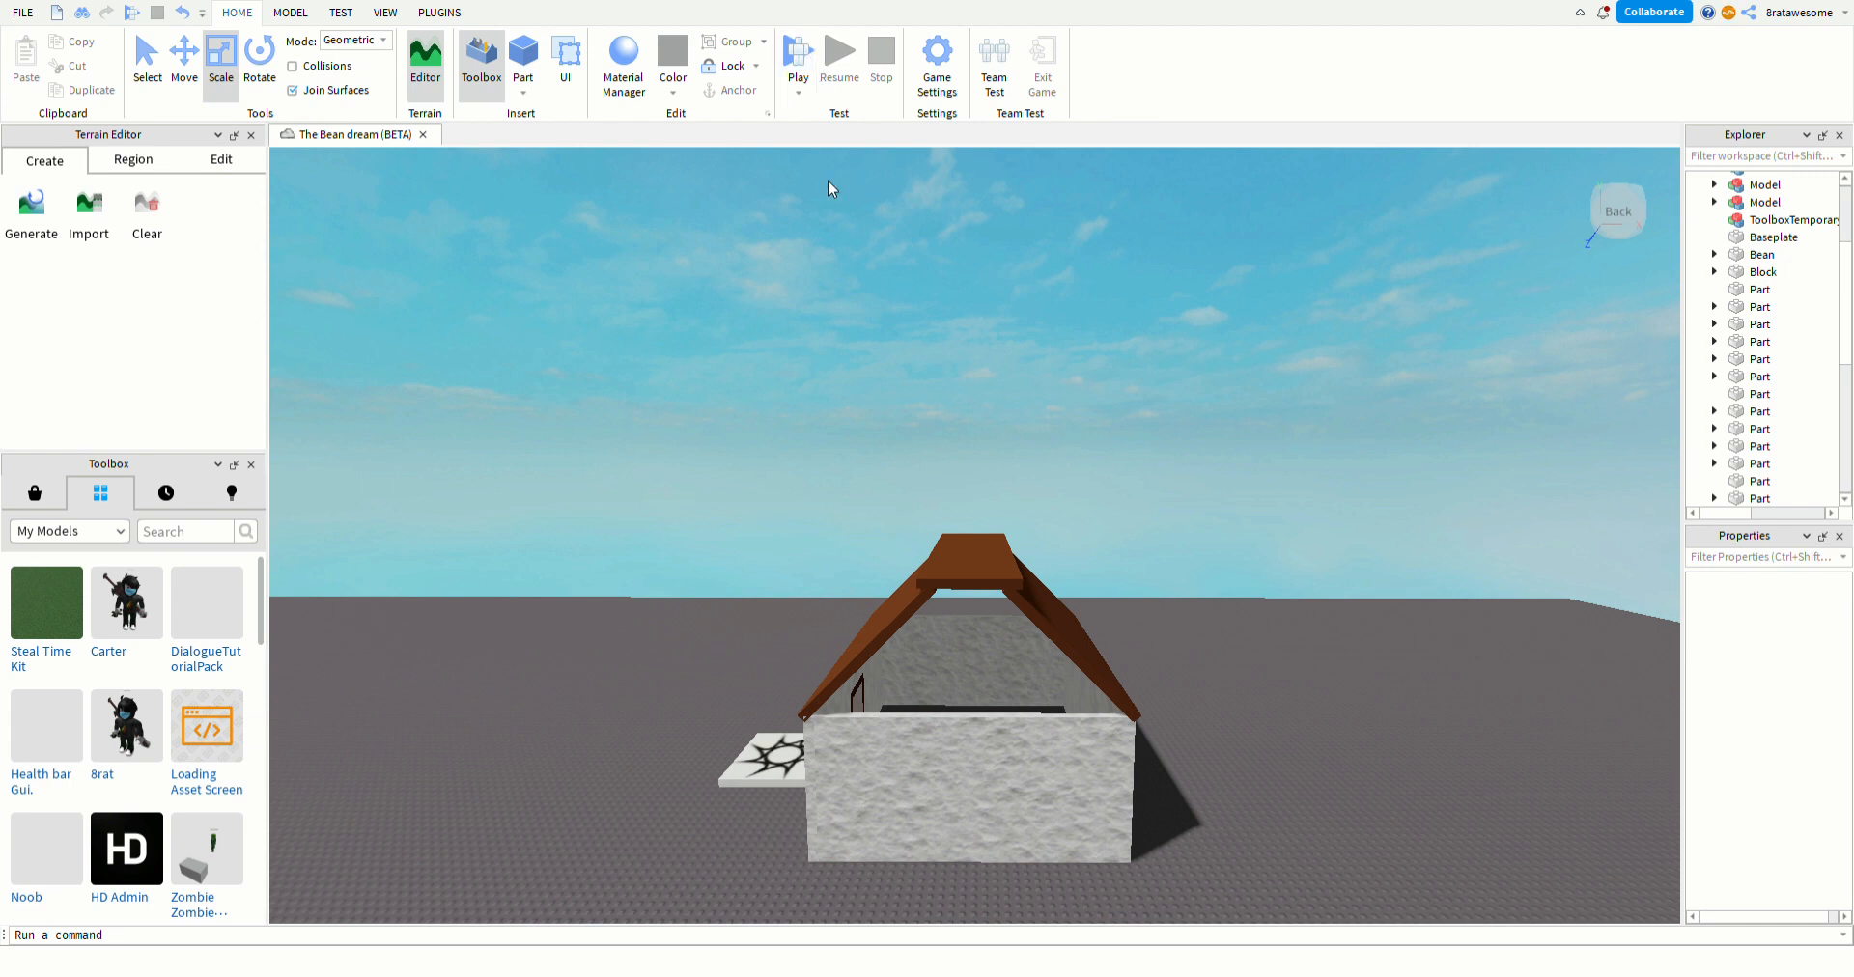
- Playtest the place by walking the character to the house and viewing the roof from inside
left_click(812, 55)
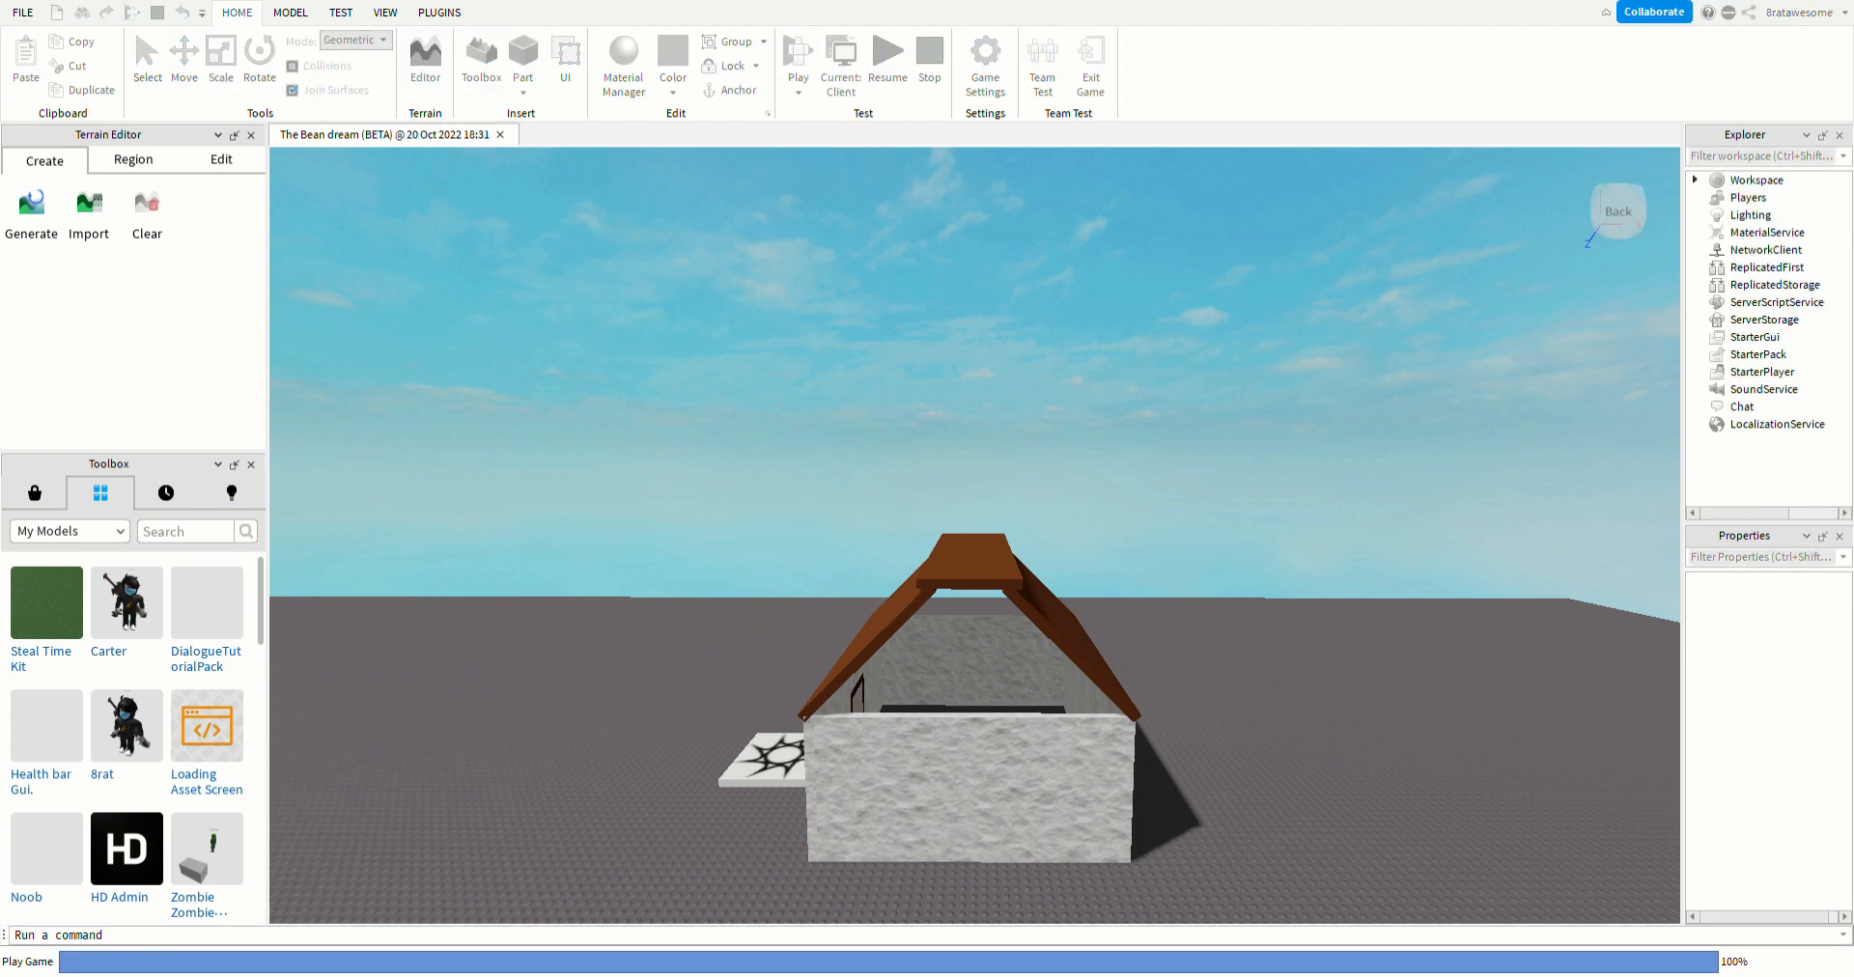
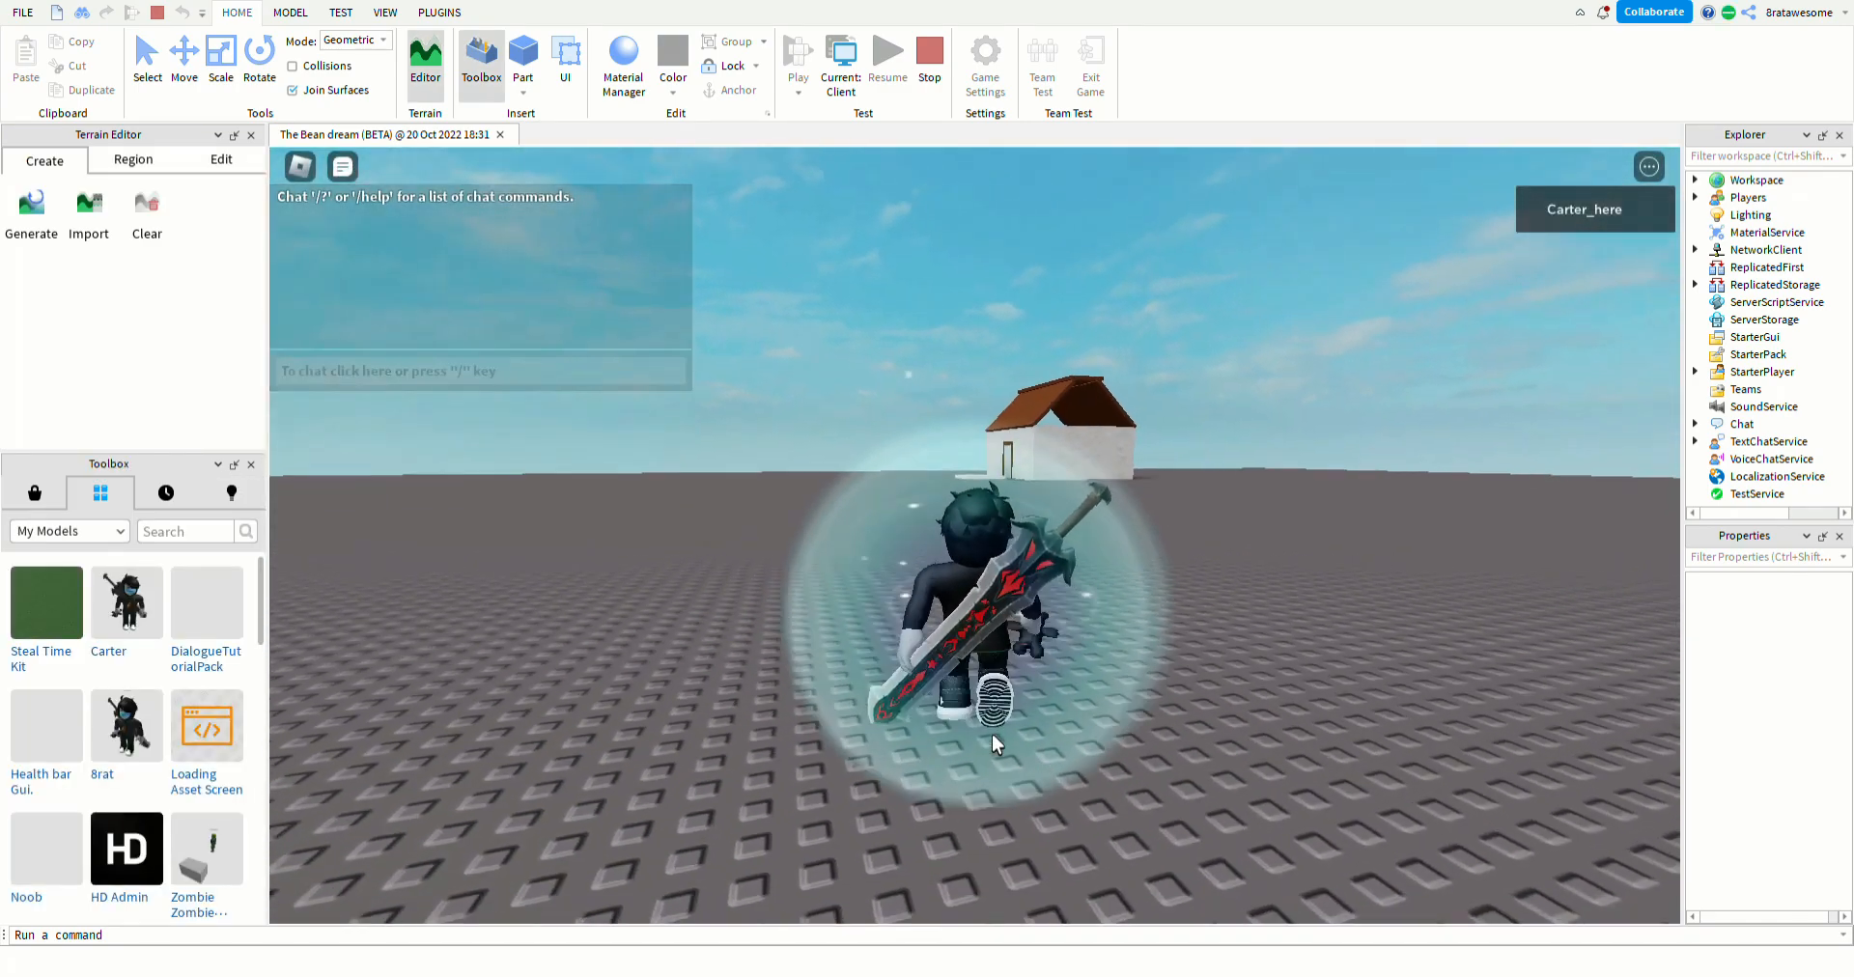
key("w")
key("d")
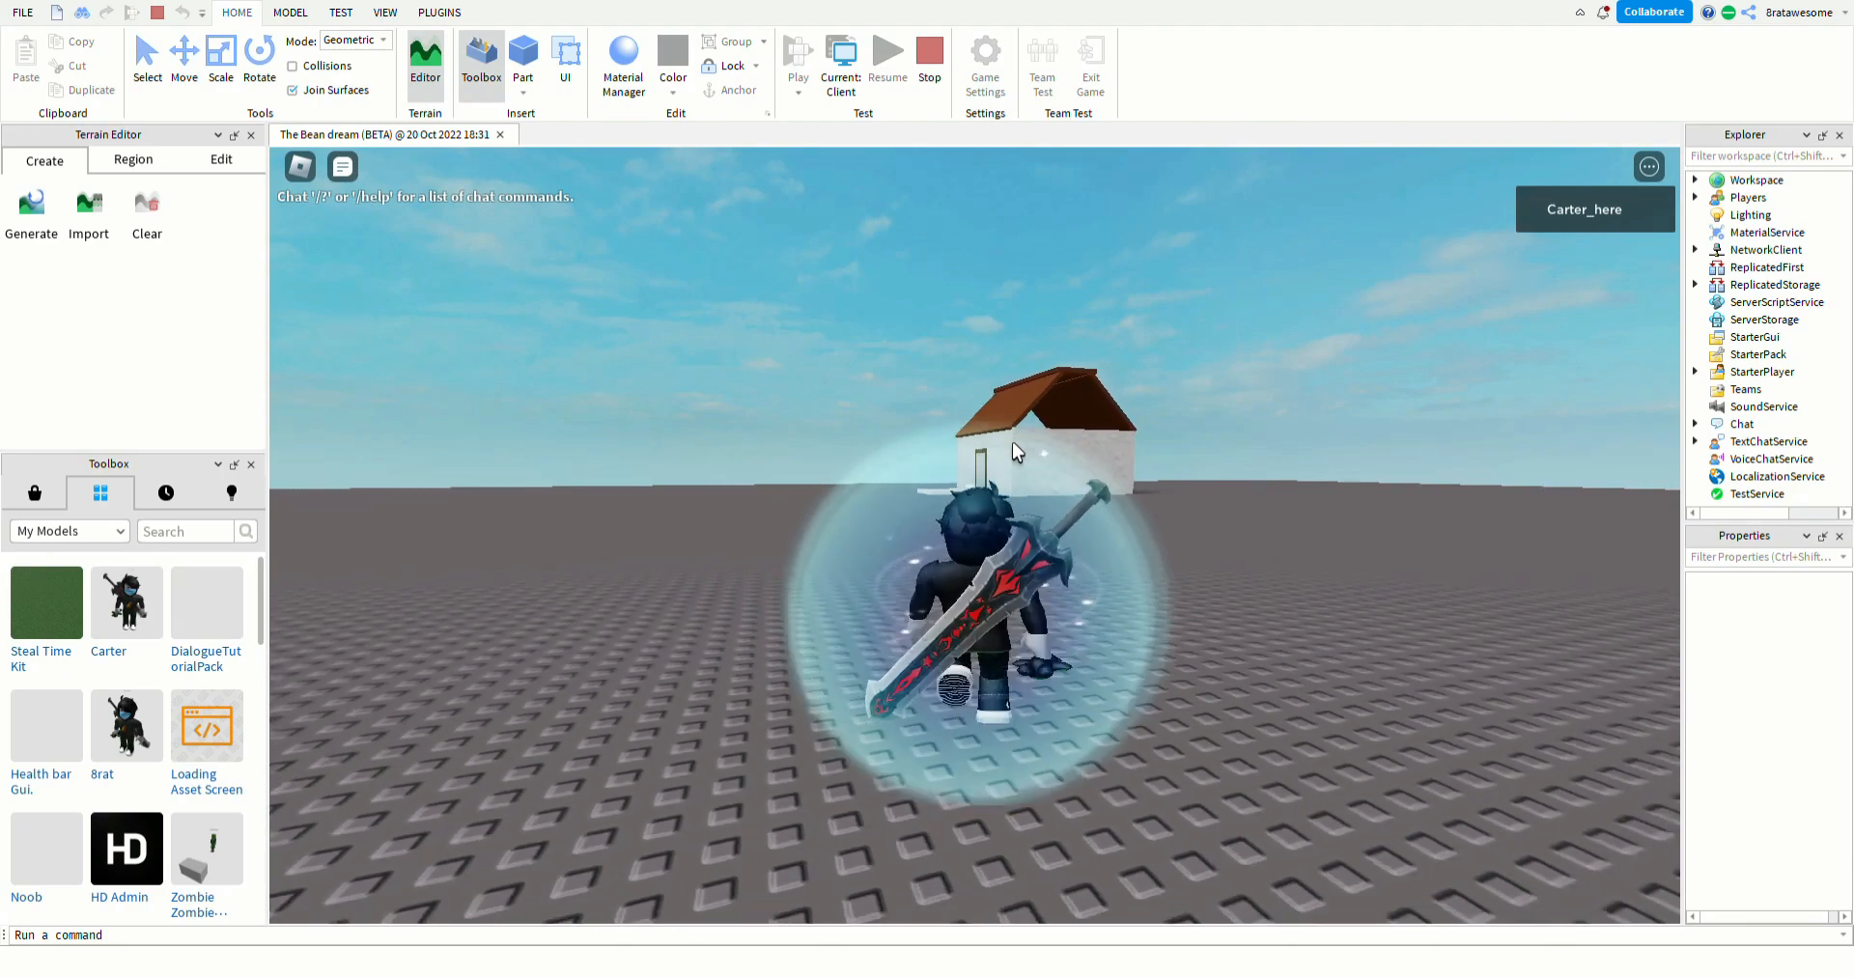
key("w")
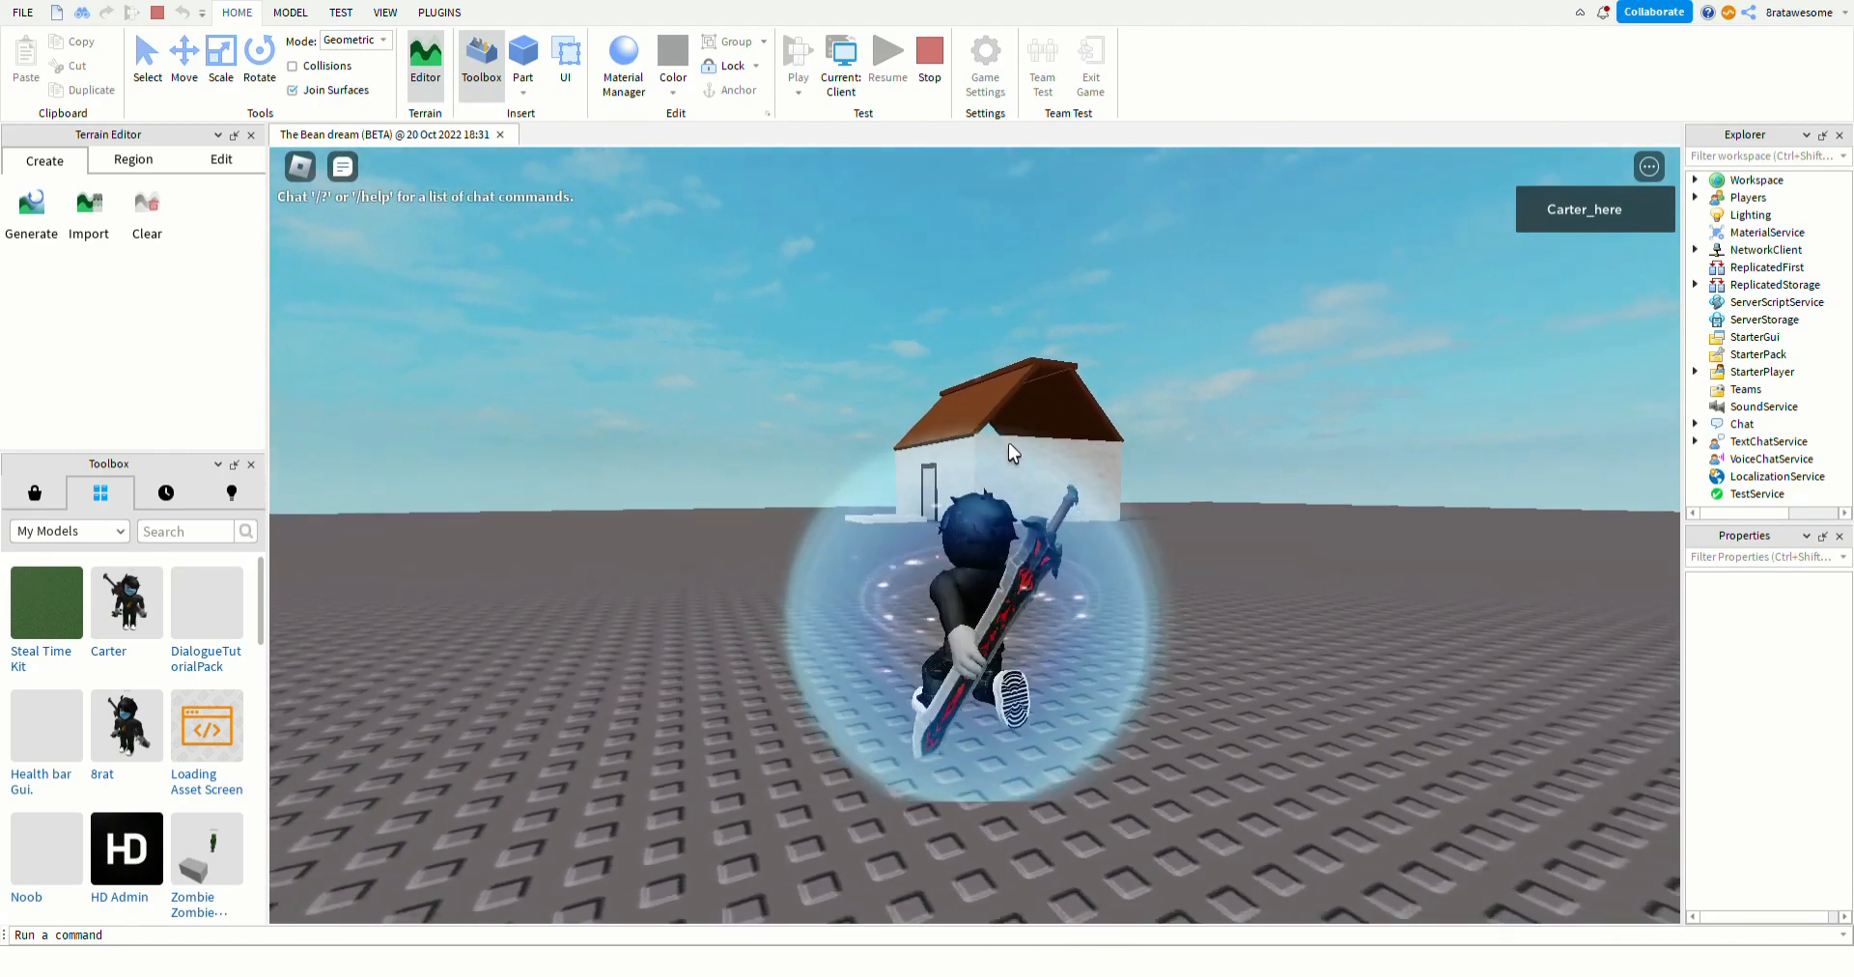
key("w")
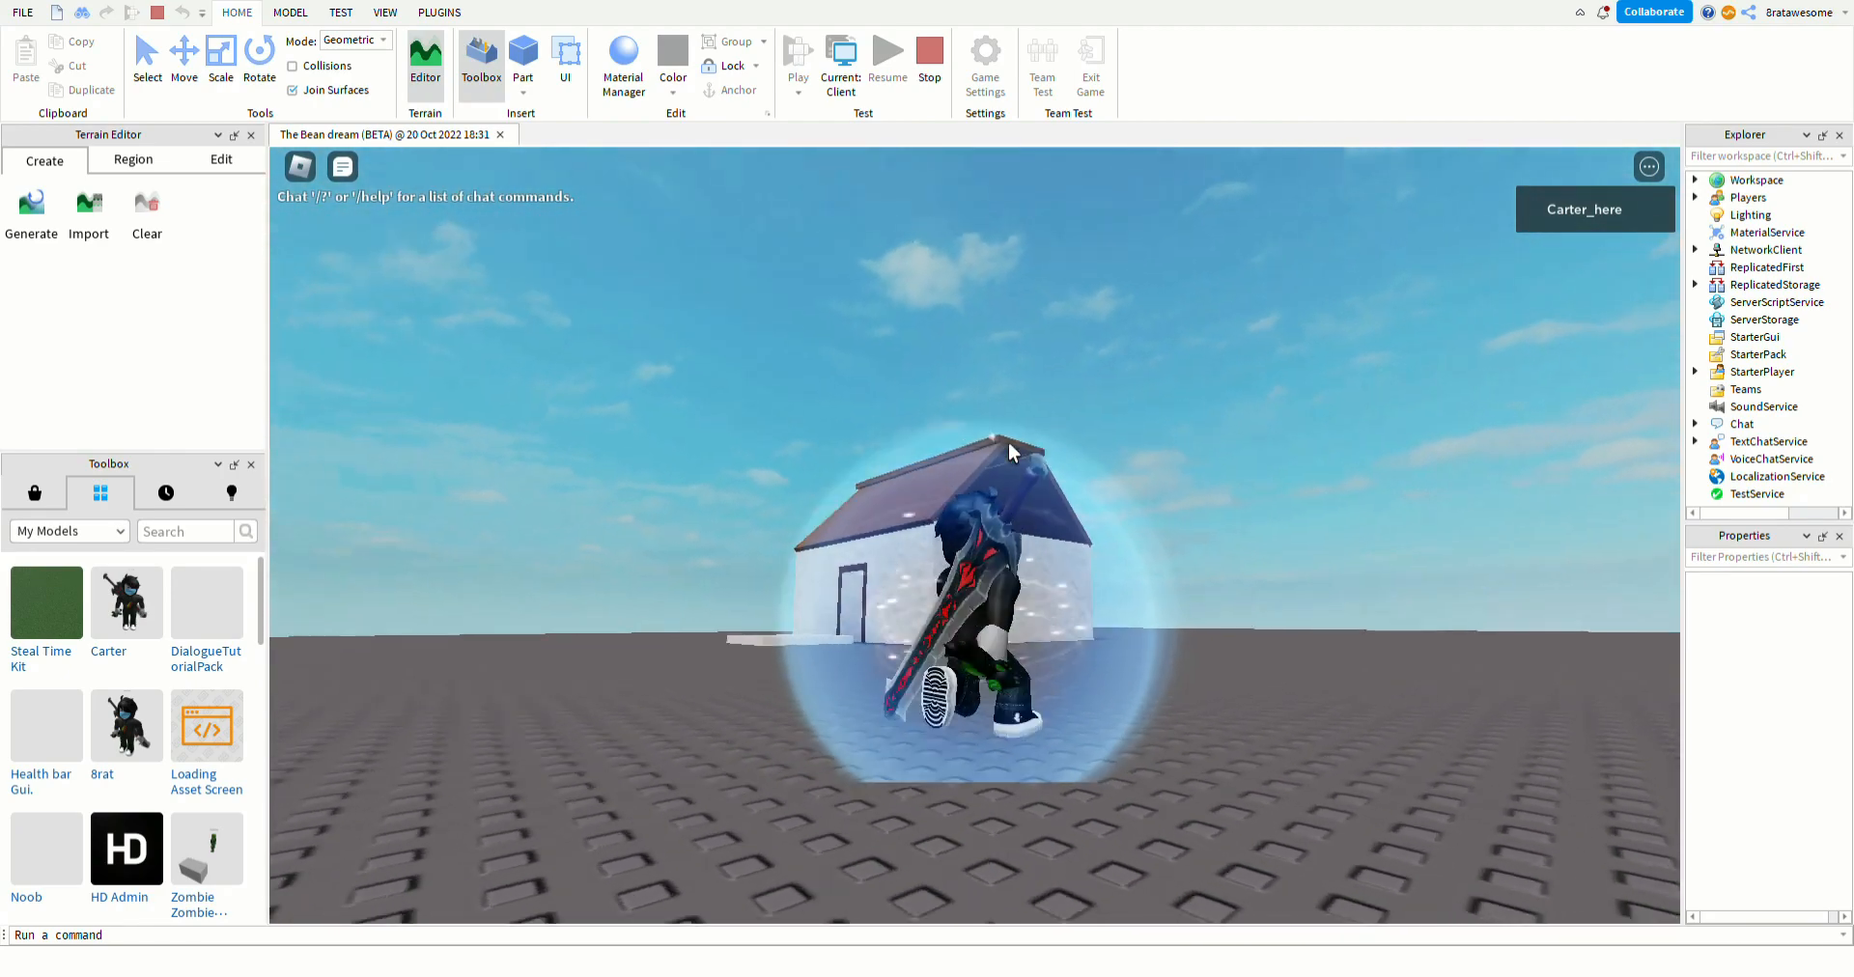
key("w")
right_click_drag(1008, 442, 968, 416)
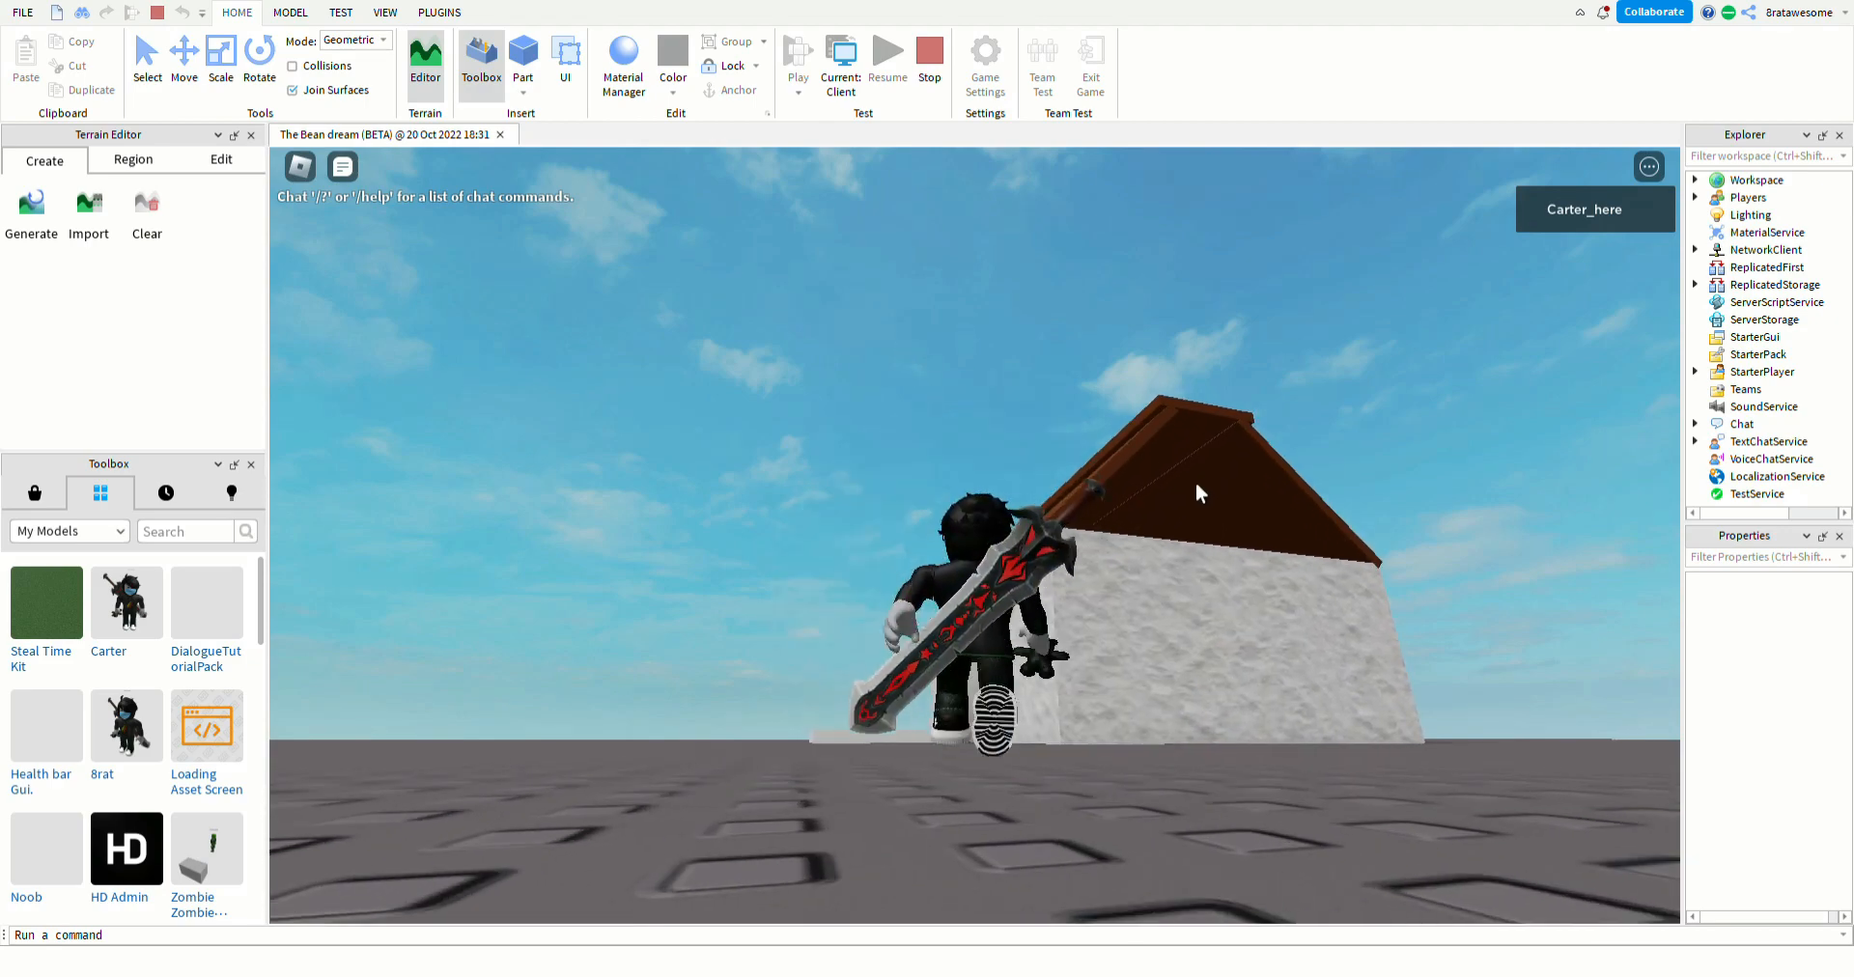
key("w")
right_click_drag(950, 564, 950, 526)
key("w")
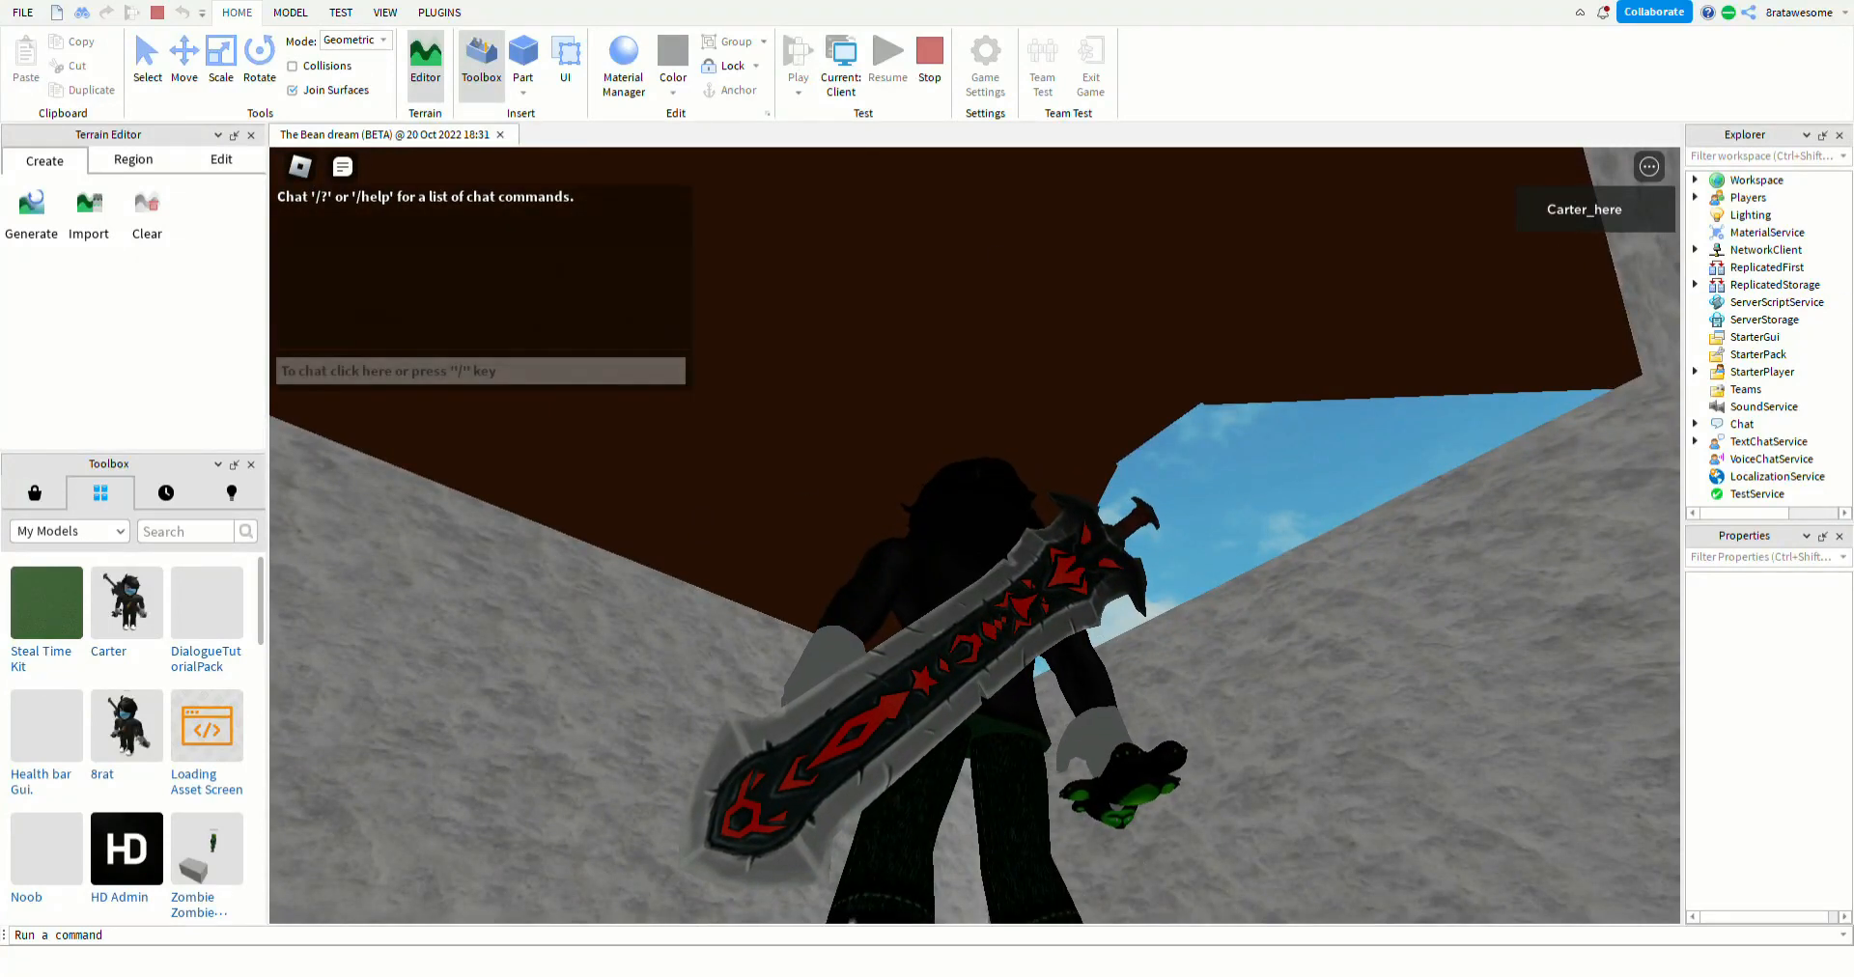
key("shift+F5")
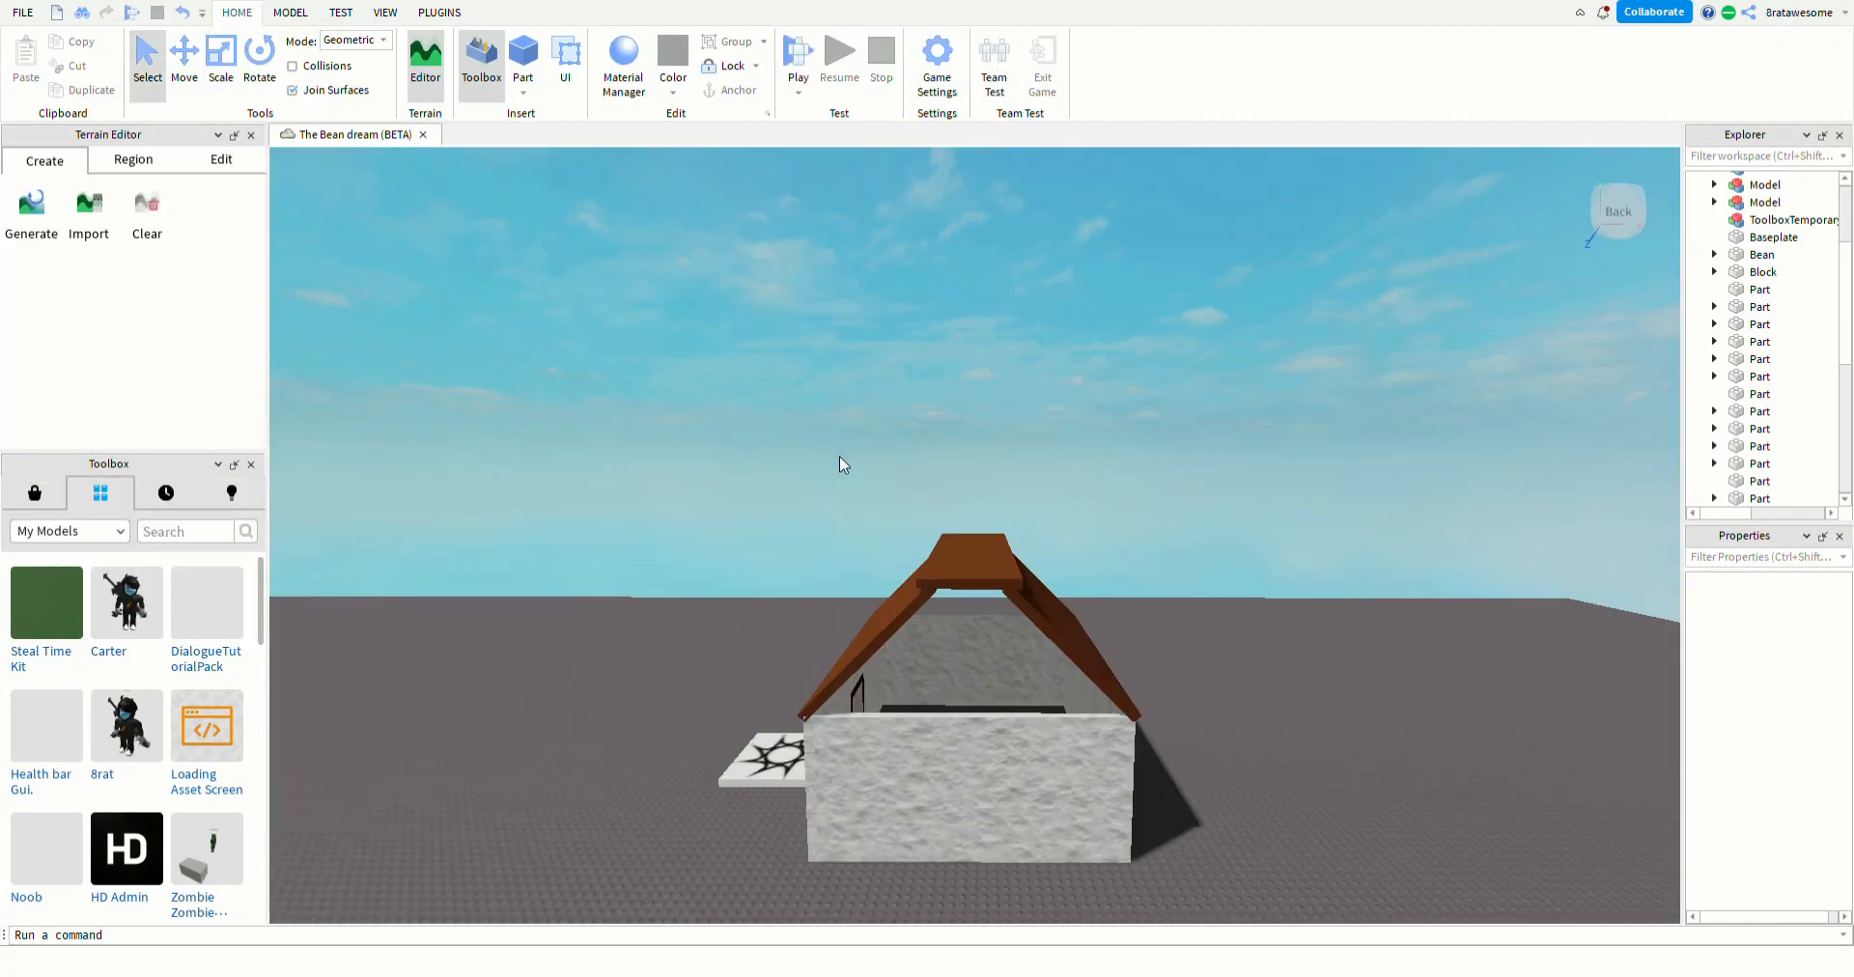
- Examine the open gable above the end wall of the house up close
key("a")
key("w")
right_click_drag(703, 536, 732, 567)
key("s")
key("w")
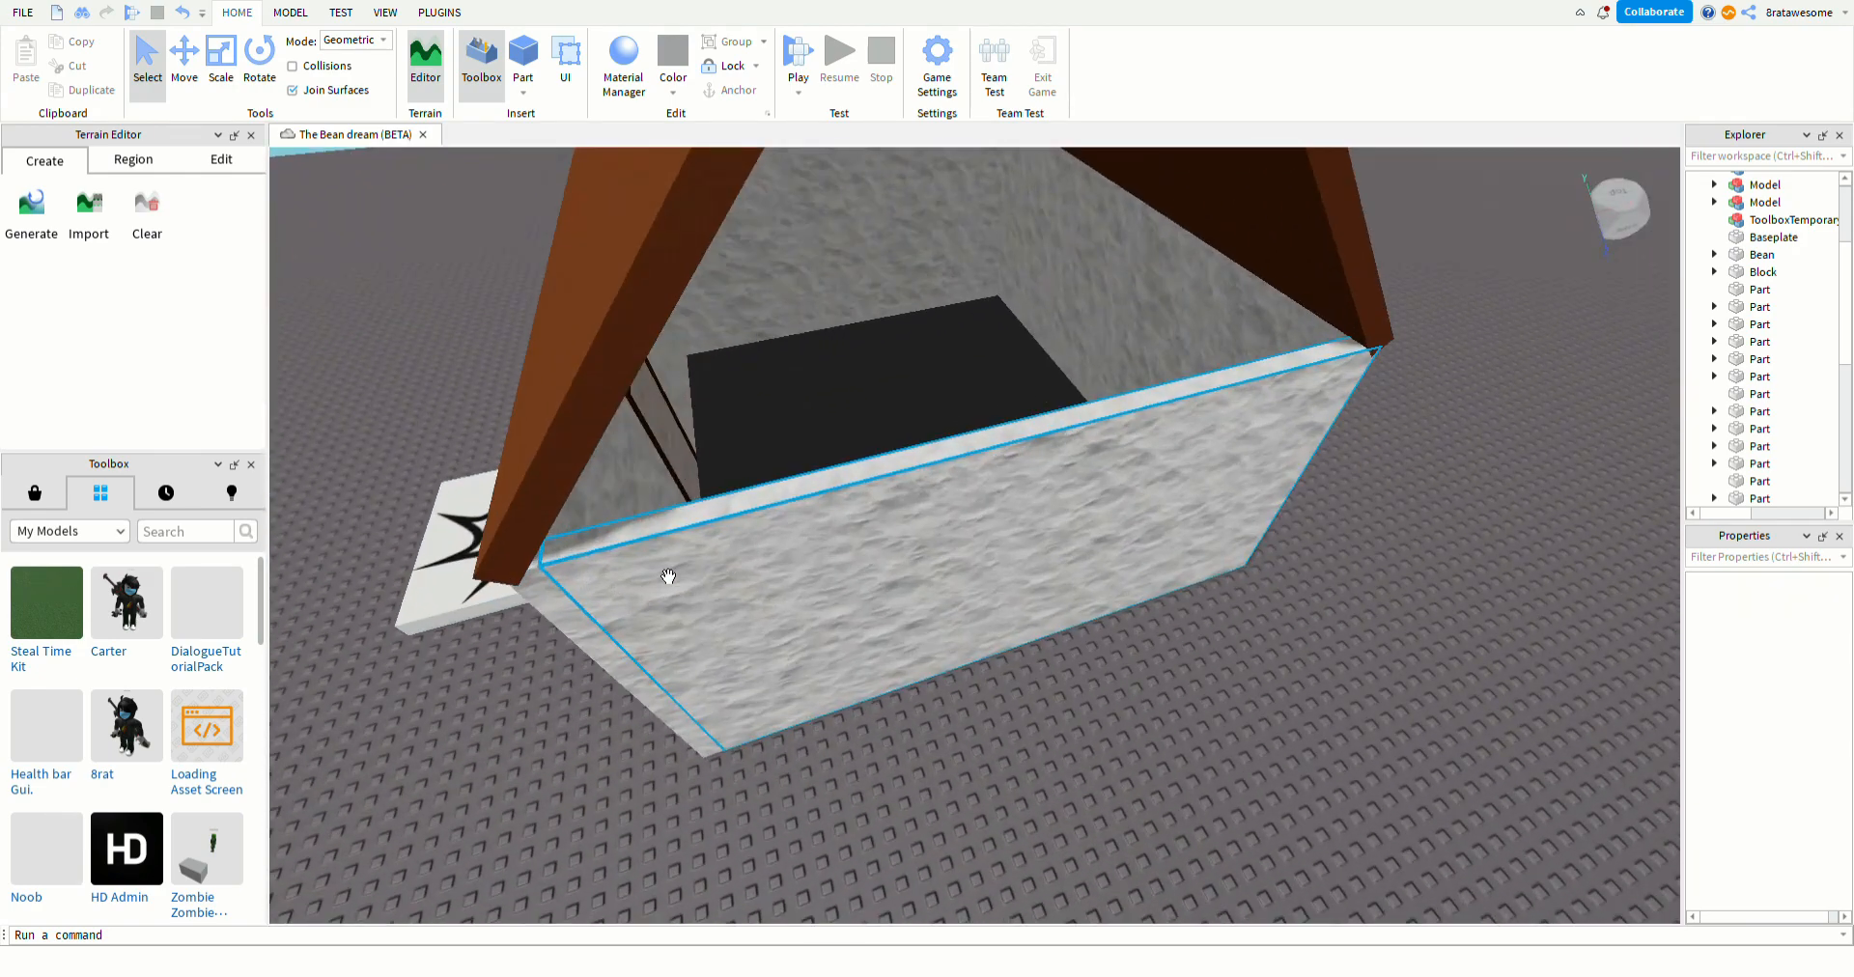
- Duplicate the flat top roof part and place the copy on the baseplate beside the house
right_click_drag(350, 715, 350, 714)
key("s")
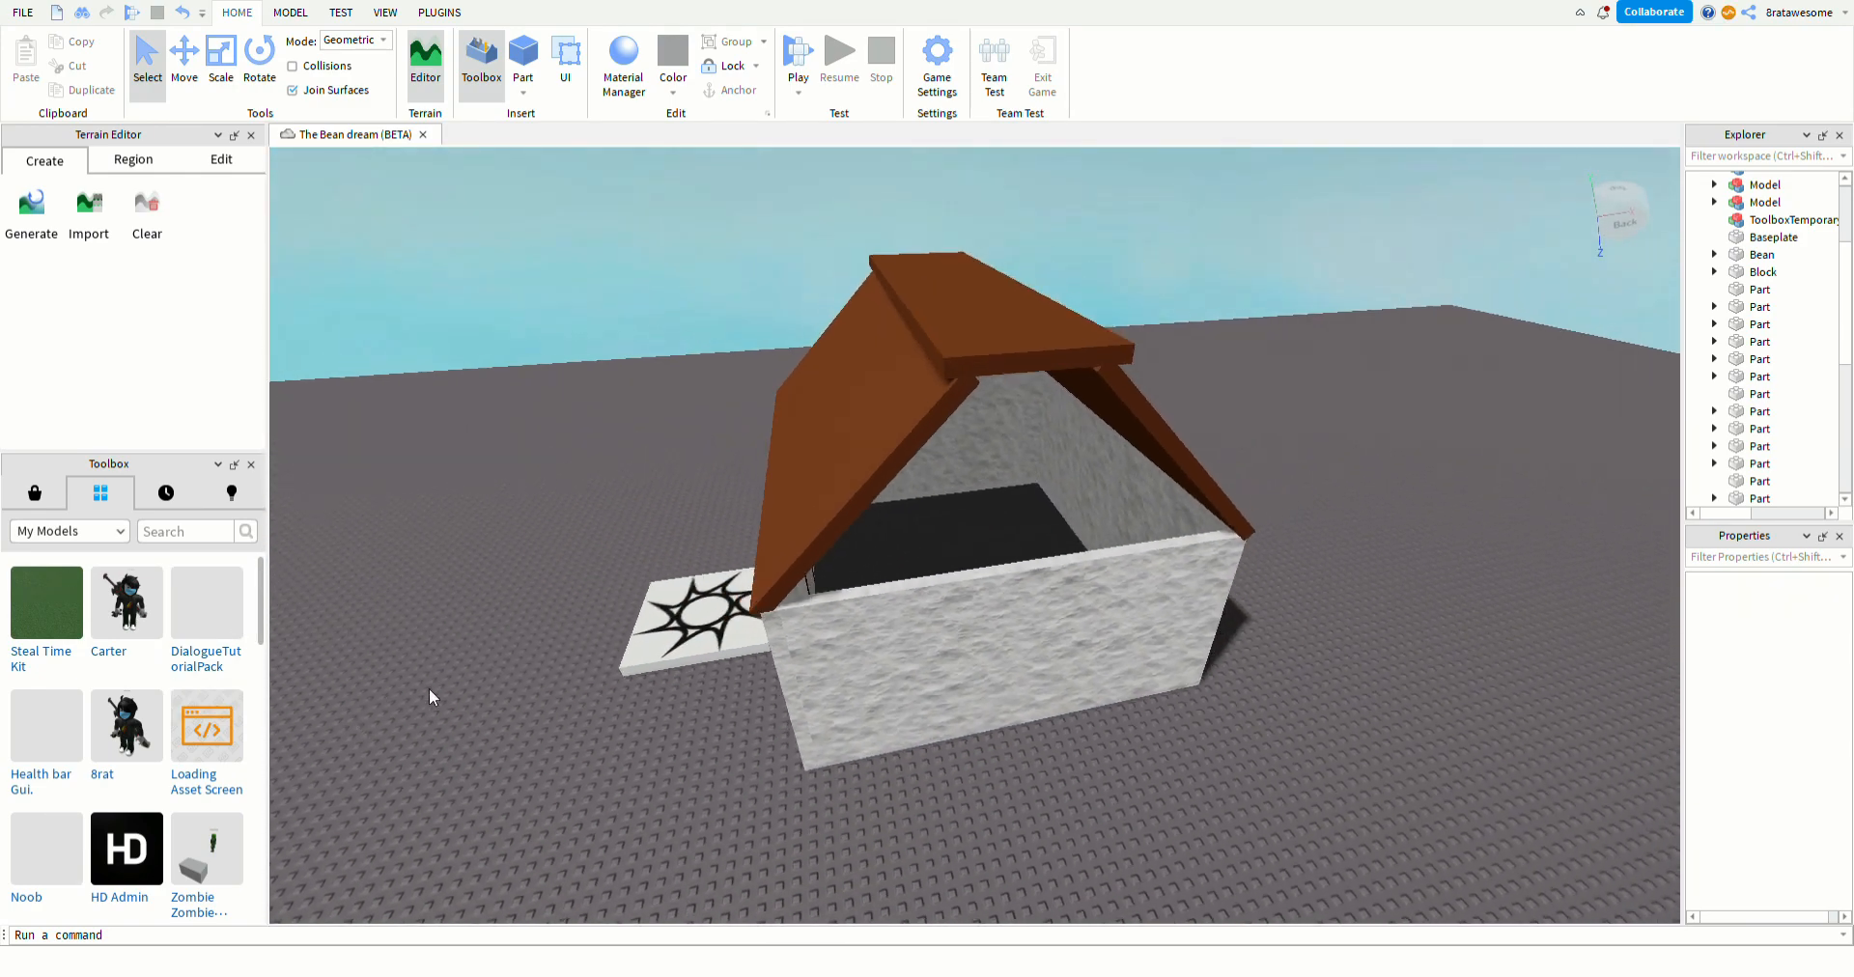
key("w")
right_click_drag(340, 817, 381, 849)
scroll(380, 849, "down", 2)
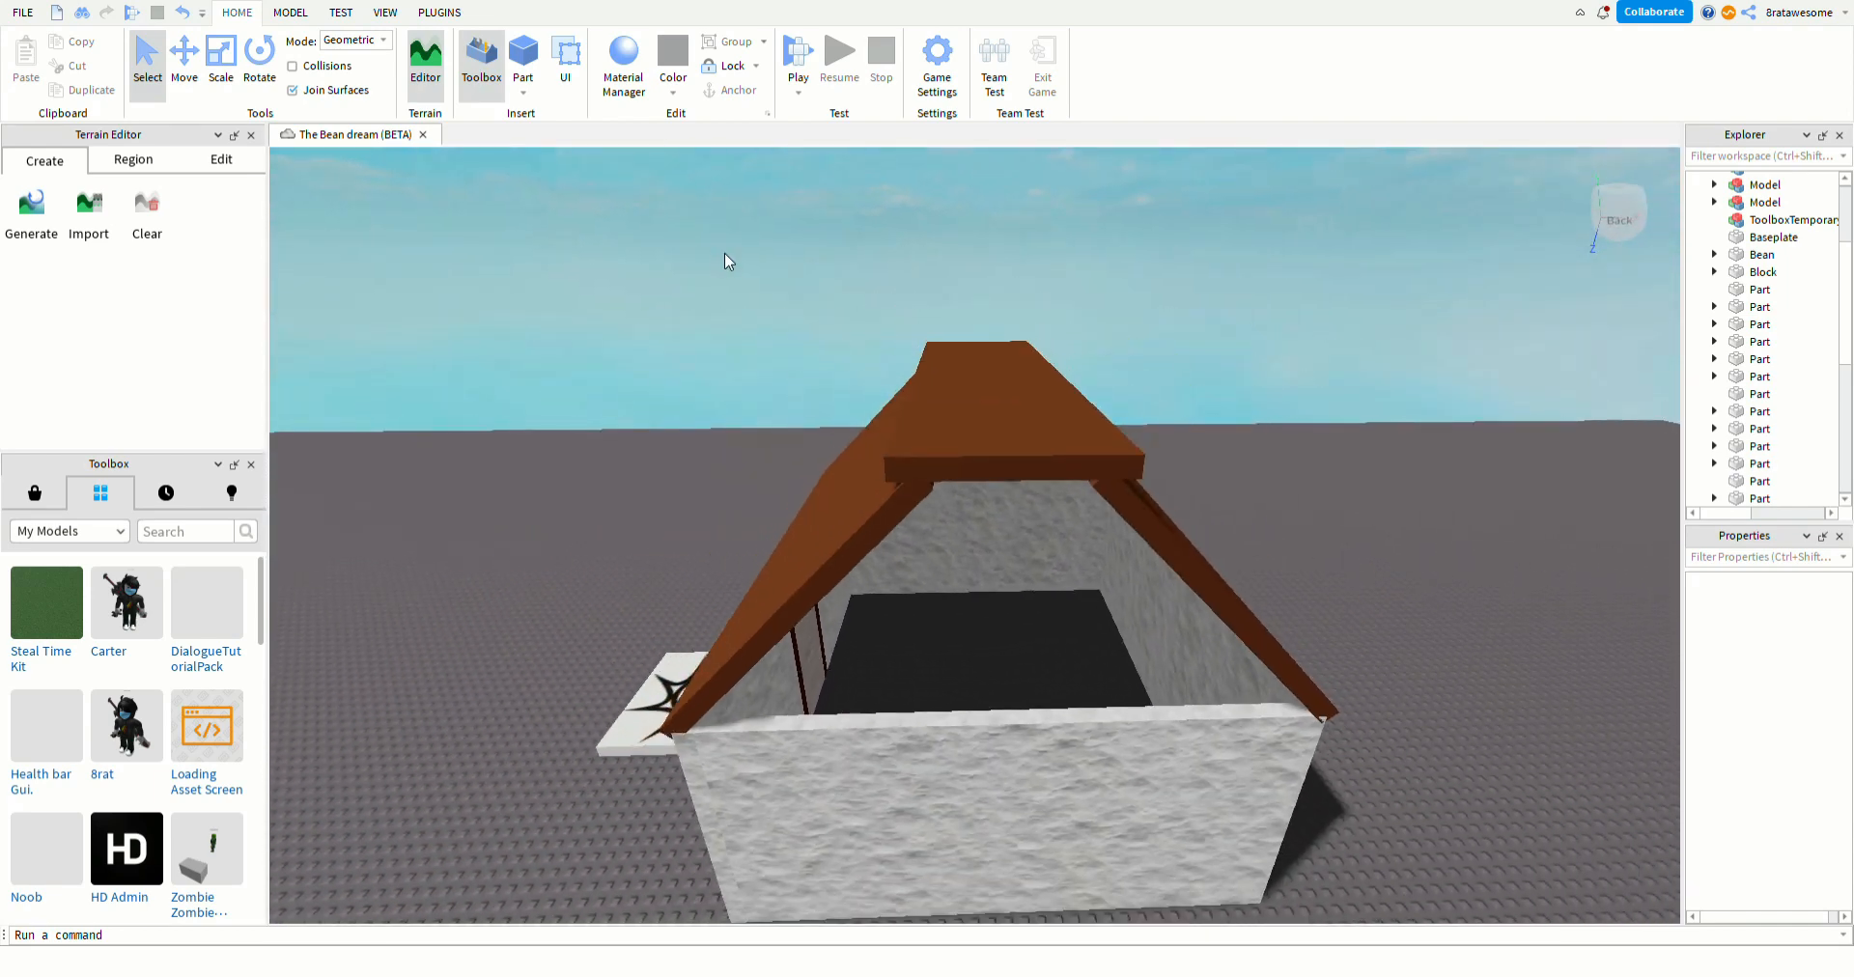
scroll(989, 476, "up", 1)
scroll(992, 474, "down", 1)
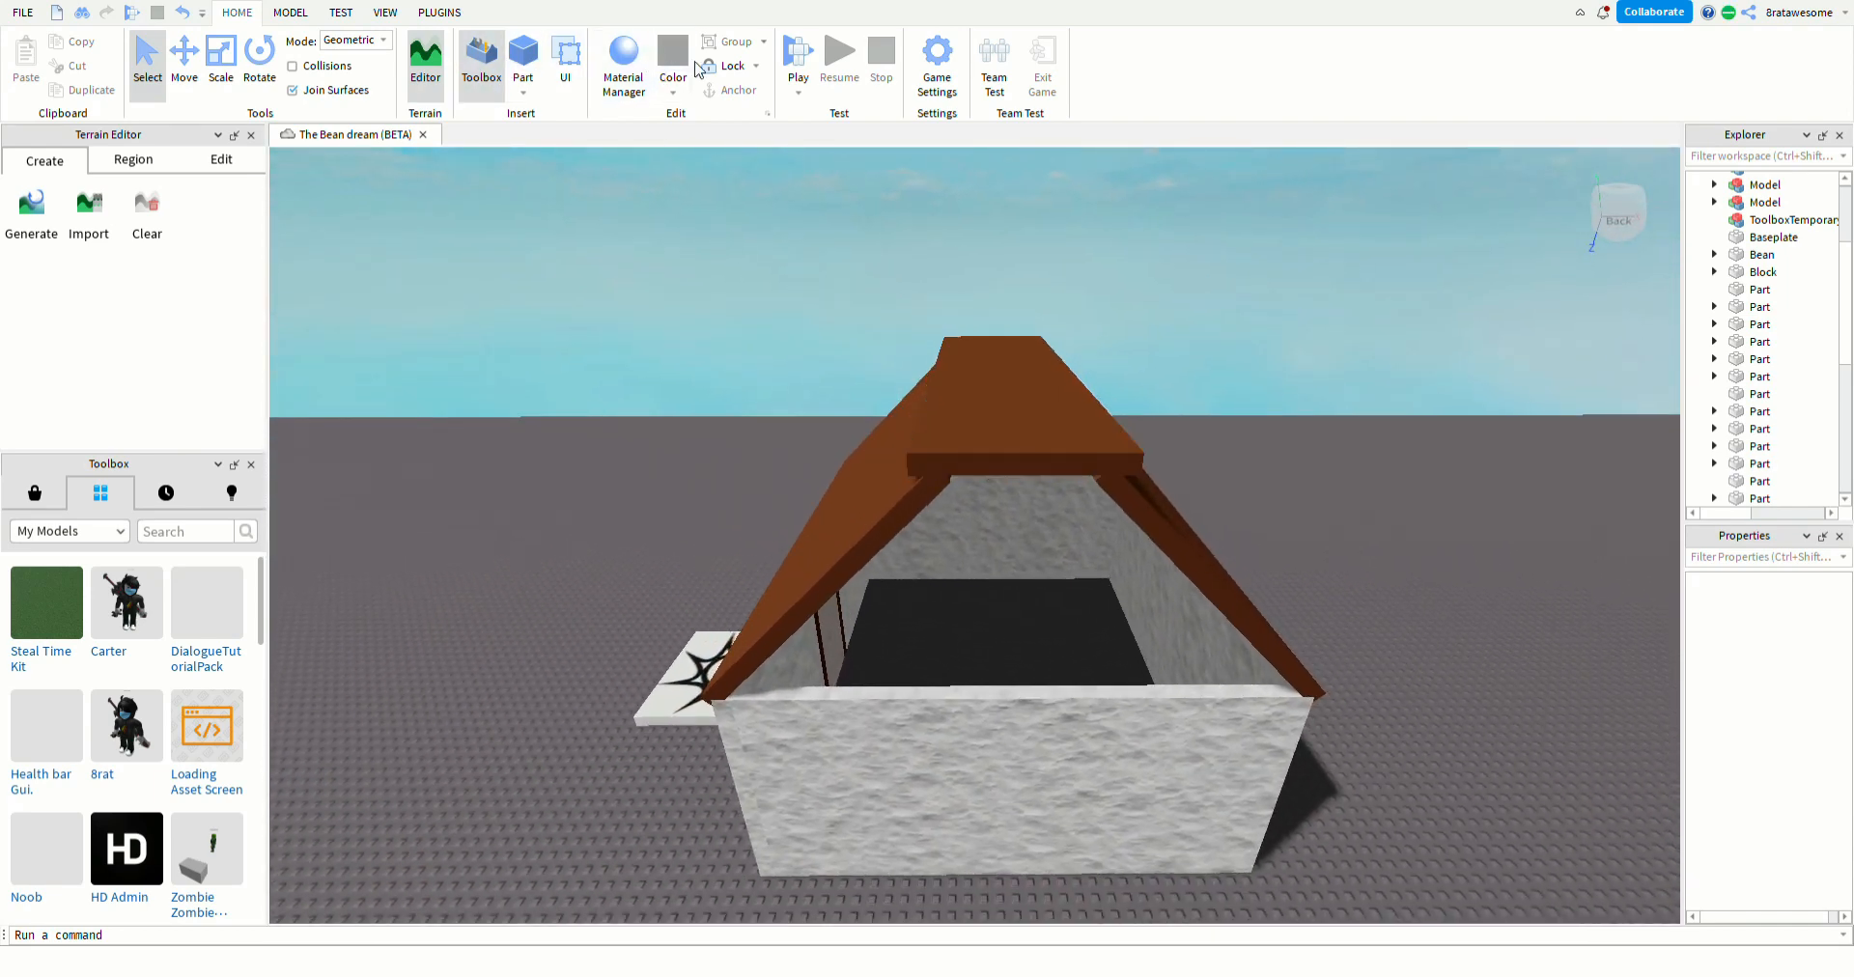
left_click(990, 415)
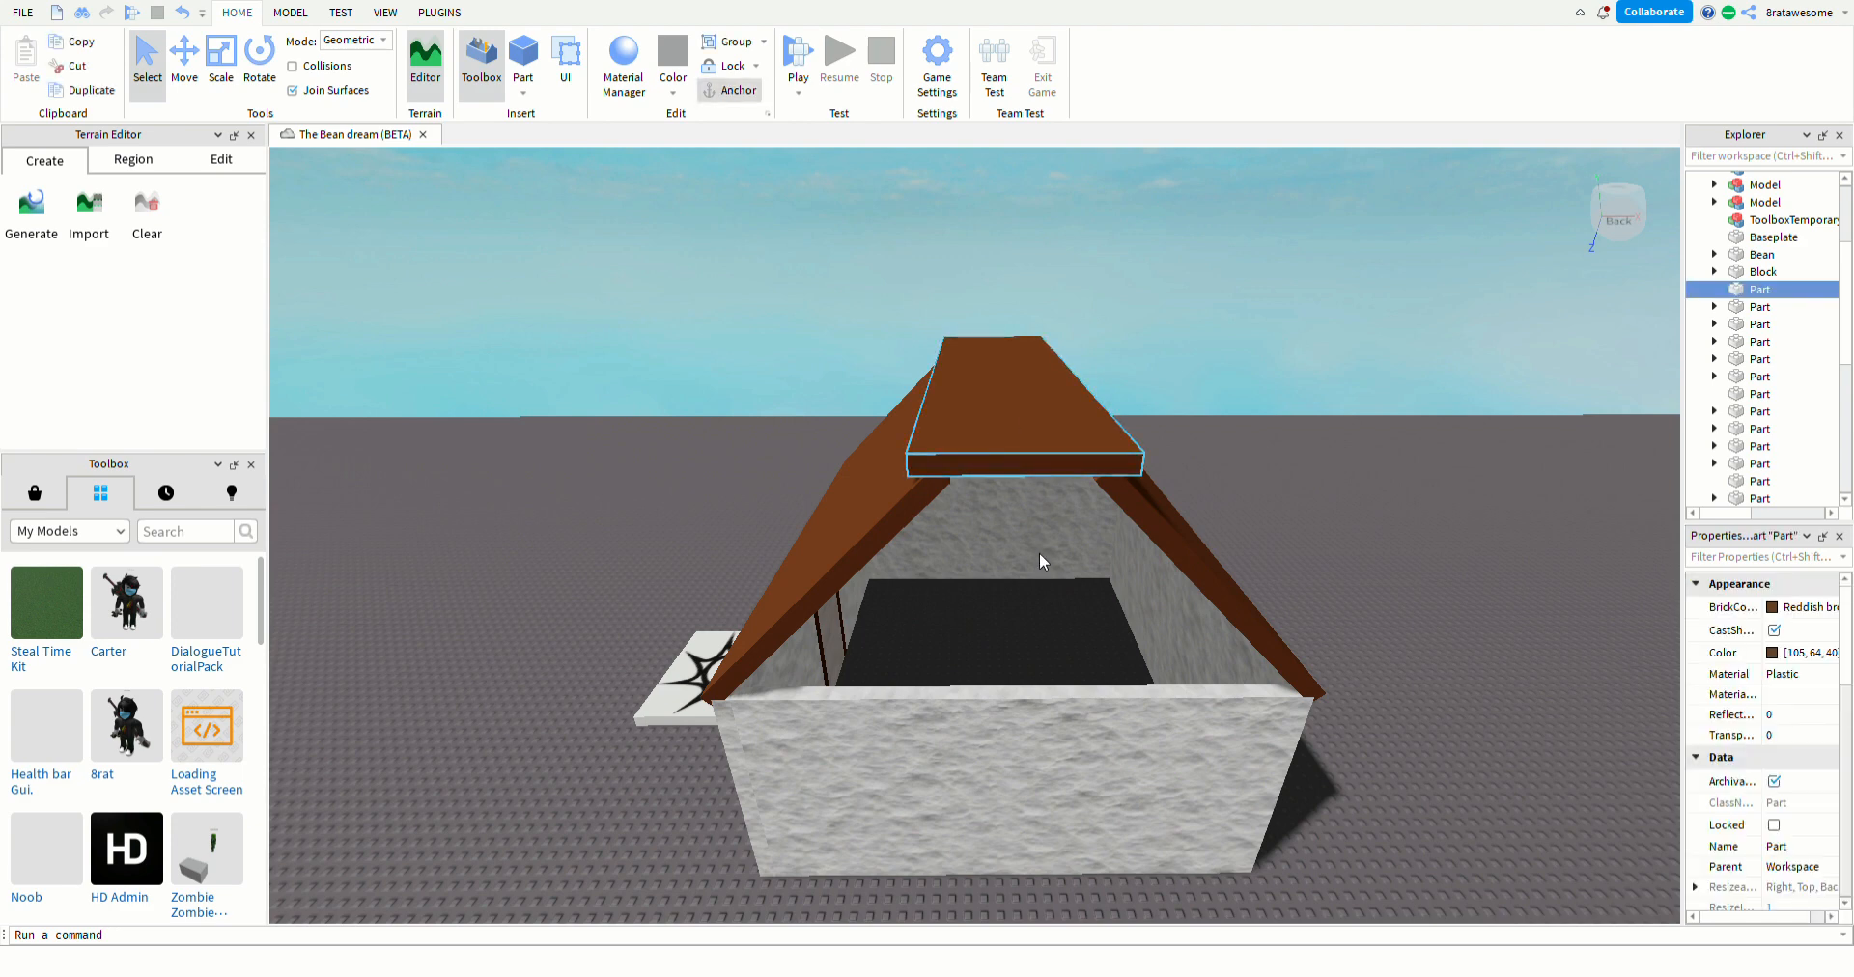
left_click_drag(1060, 453, 774, 815)
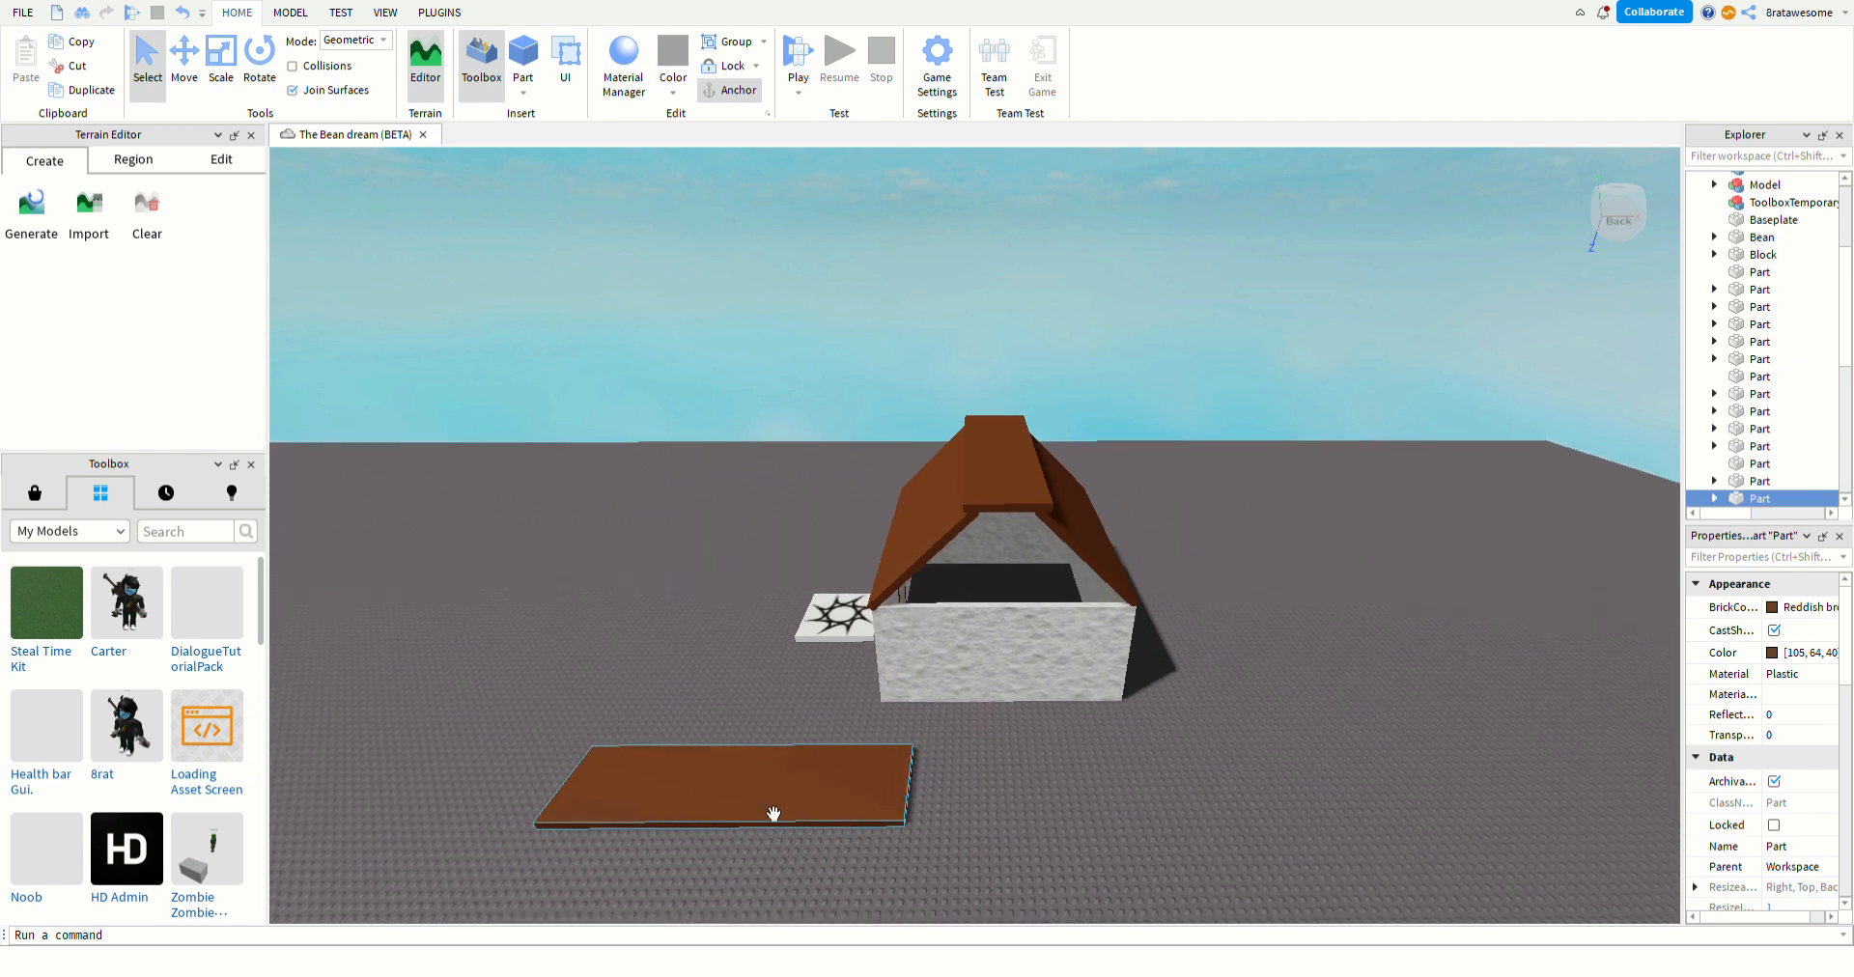
- Scale the copied roof part down in width and length to a small plank
left_click(221, 70)
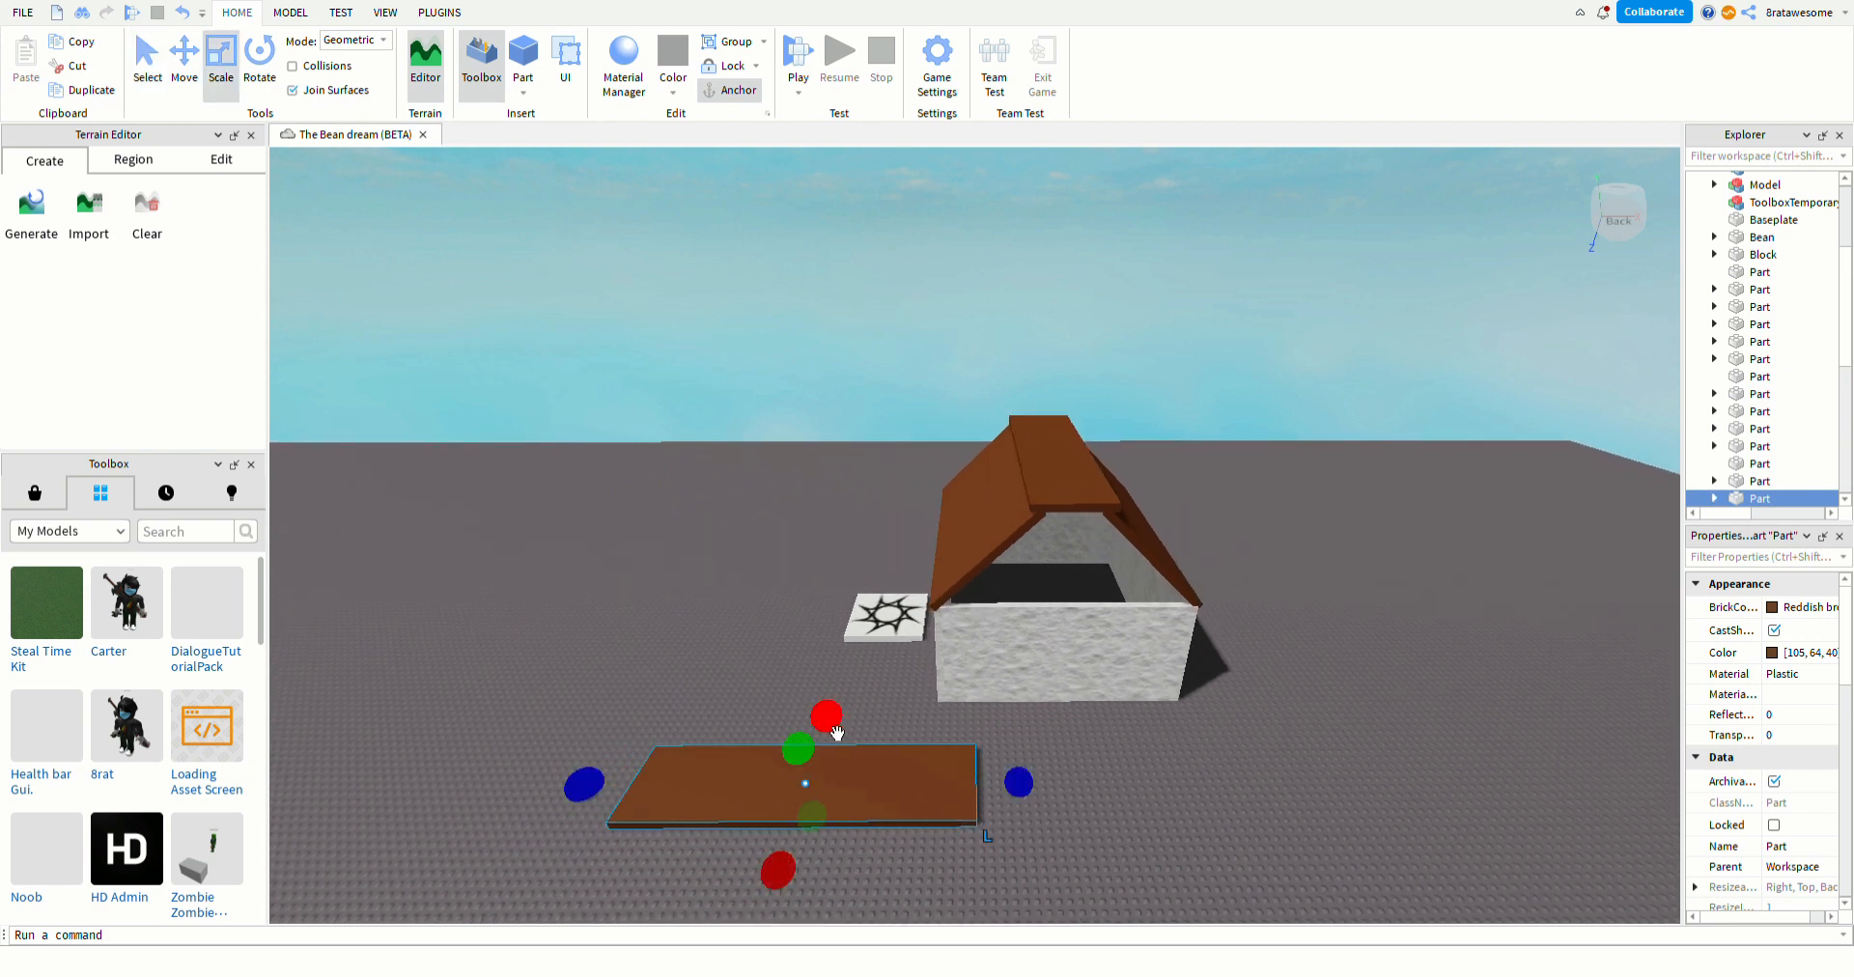
left_click_drag(836, 731, 824, 765)
left_click_drag(568, 800, 796, 844)
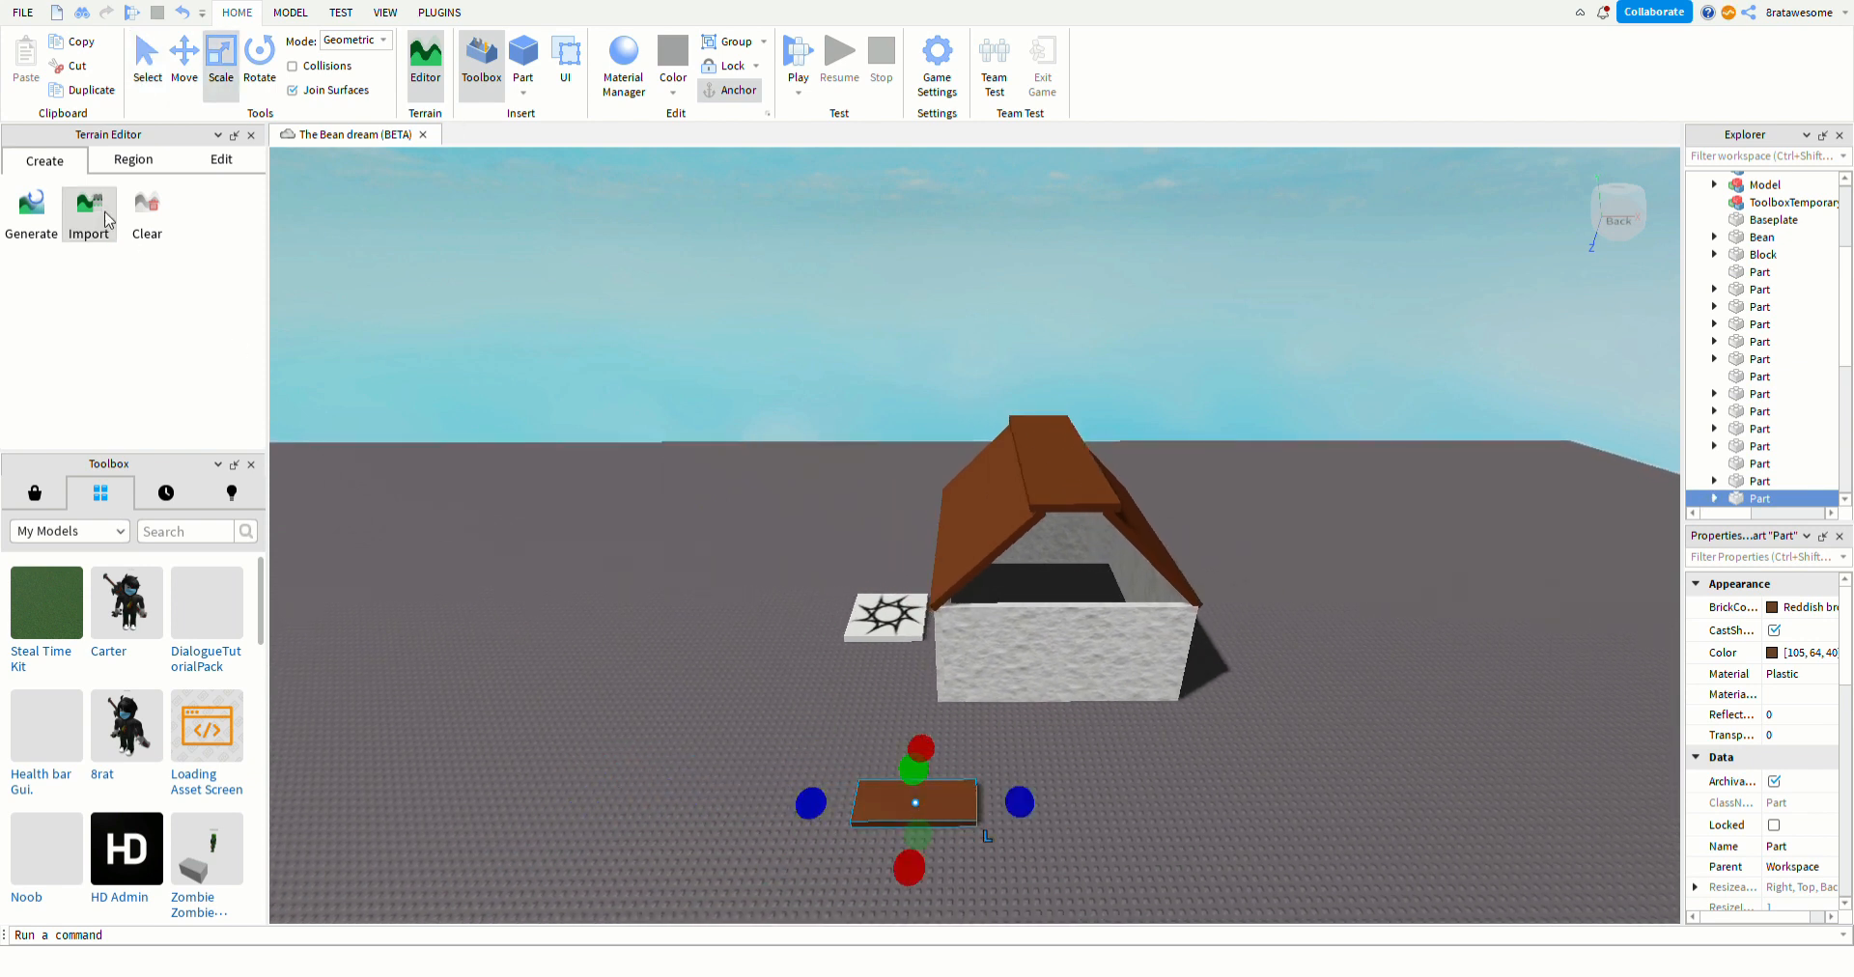
- Raise the small brown plank above the baseplate to about the height of the wall's upper edge
left_click(185, 67)
left_click(894, 668)
left_click(950, 789)
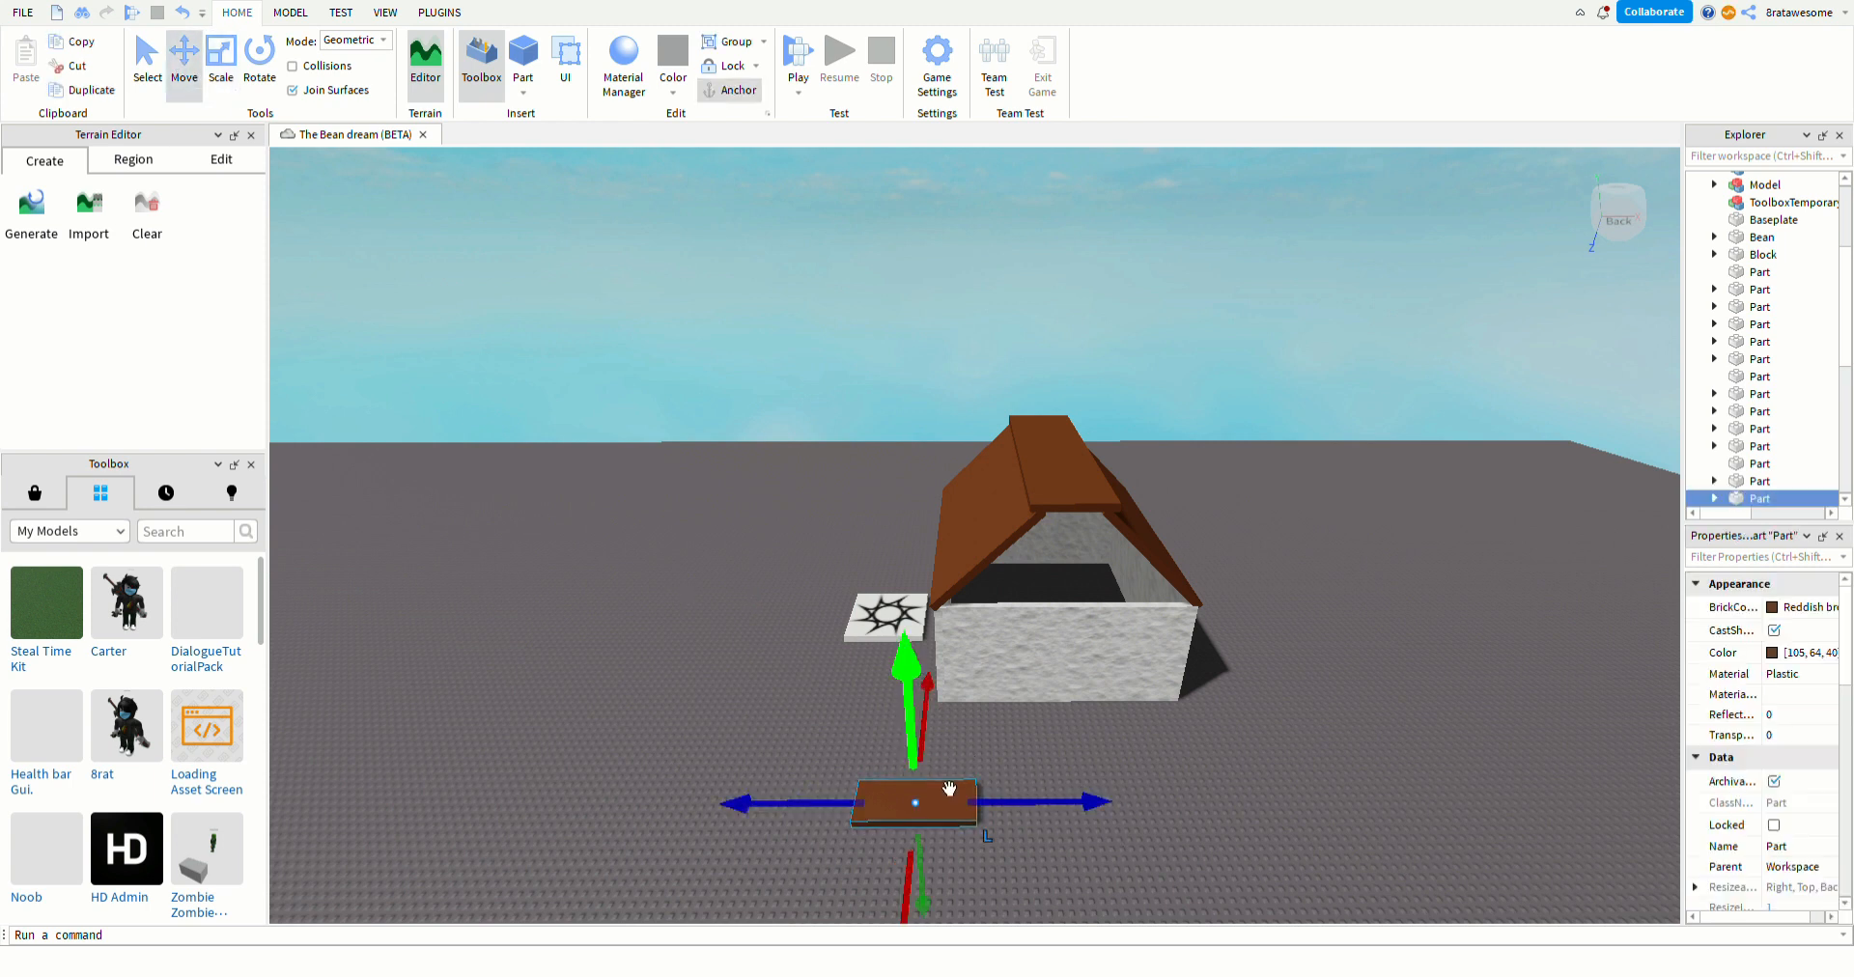
left_click_drag(911, 720, 900, 527)
mouse_move(1046, 633)
left_mouse_down()
mouse_move(1020, 630)
mouse_move(1067, 617)
left_mouse_up()
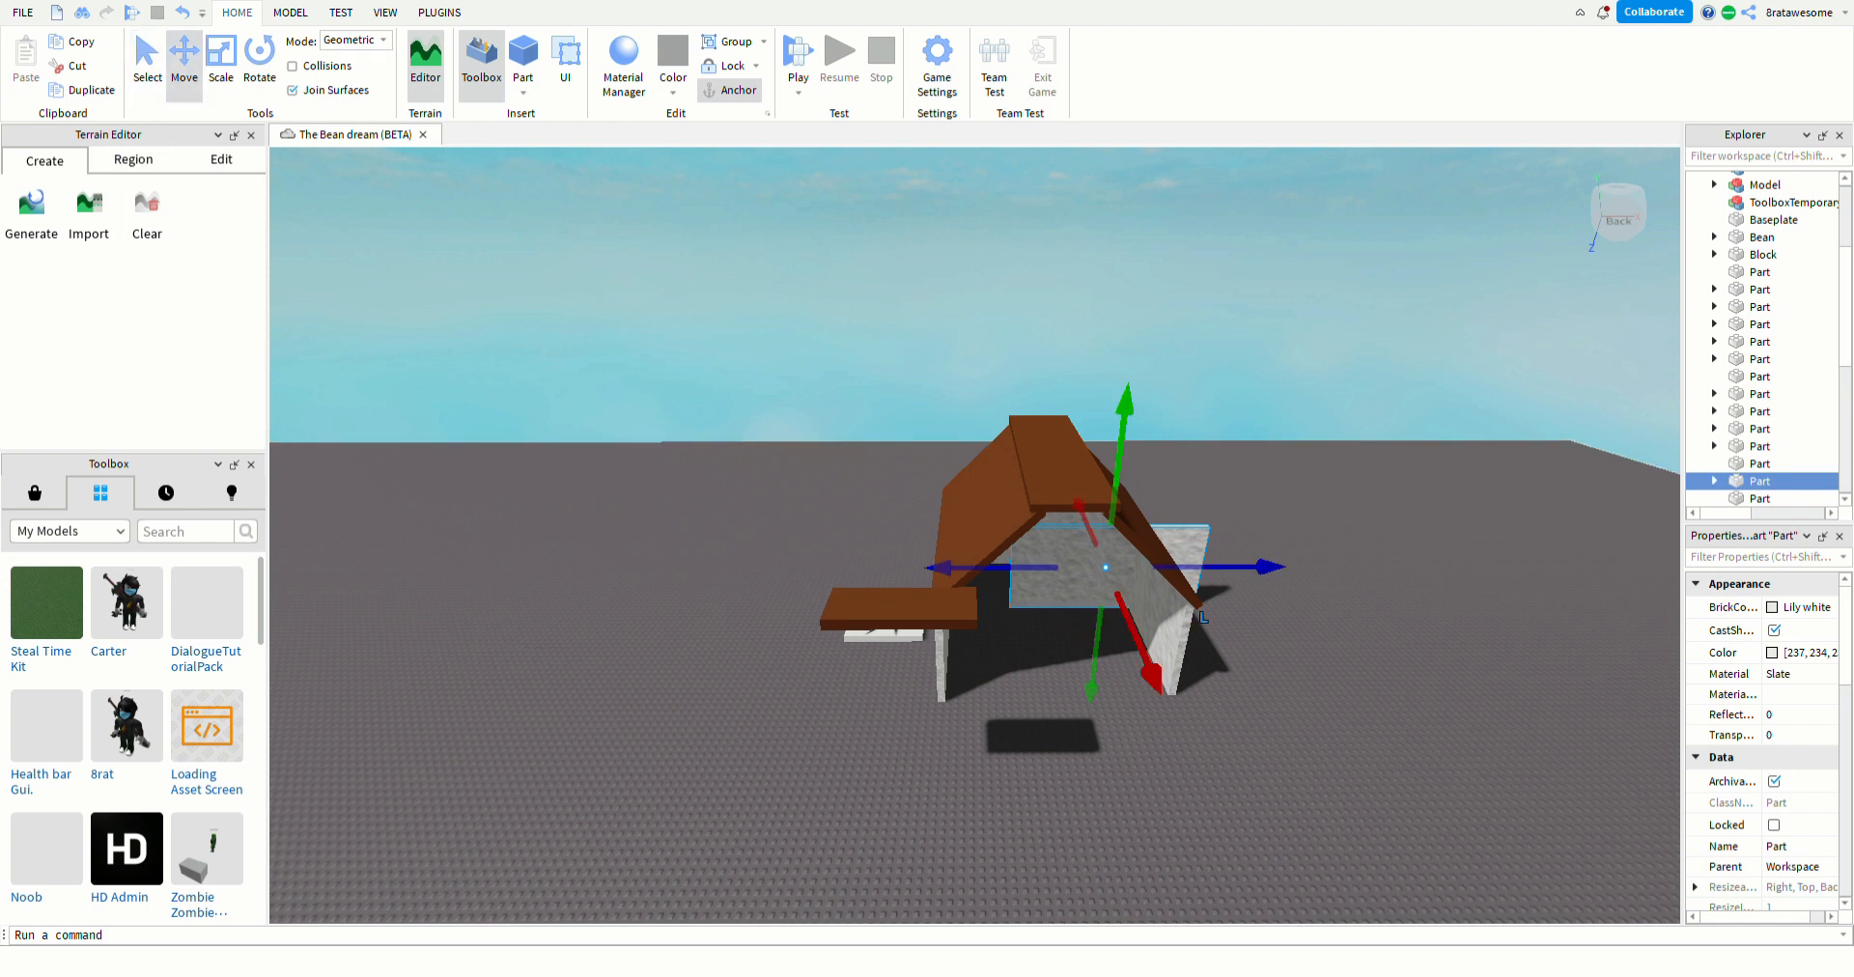
left_click(183, 13)
left_click(547, 580)
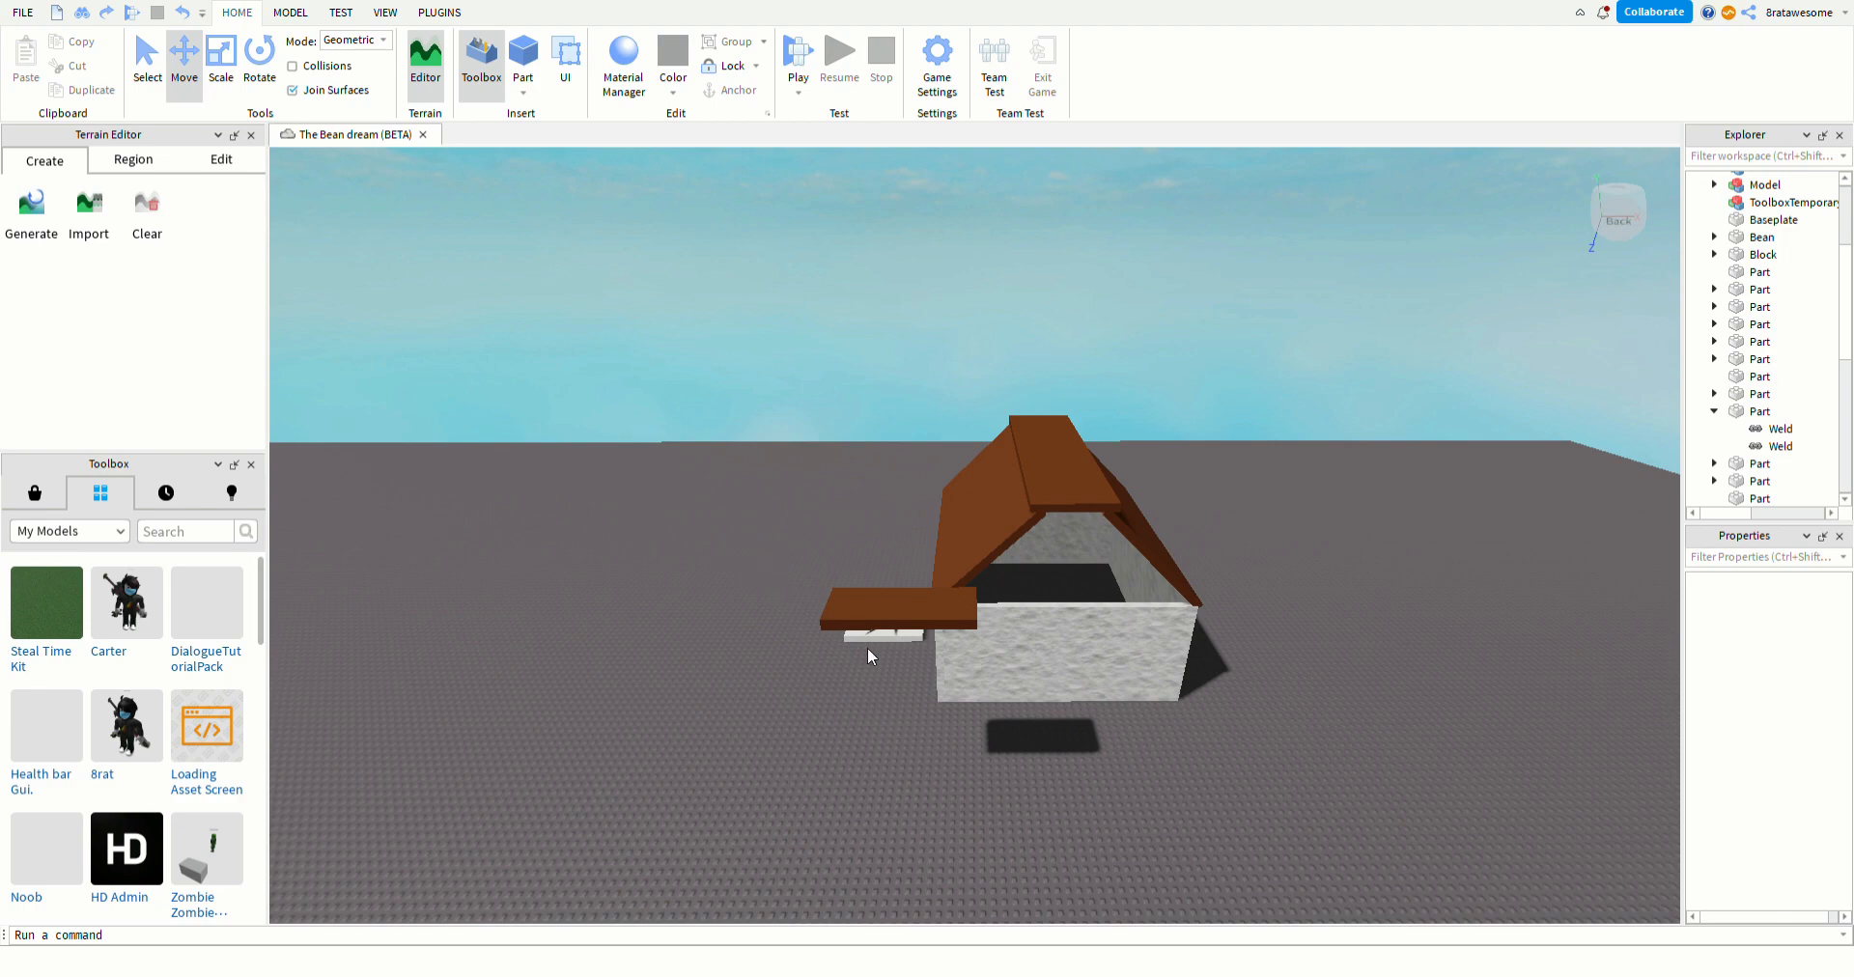
- Move the small brown plank sideways so it hovers over the house's open gable end, beneath the roof
left_click(900, 655)
left_click_drag(1084, 630, 1241, 628)
key("w")
right_click_drag(953, 779, 954, 779)
key("d")
left_click_drag(827, 537, 492, 580)
key("s")
right_click_drag(565, 756, 611, 740)
key("d")
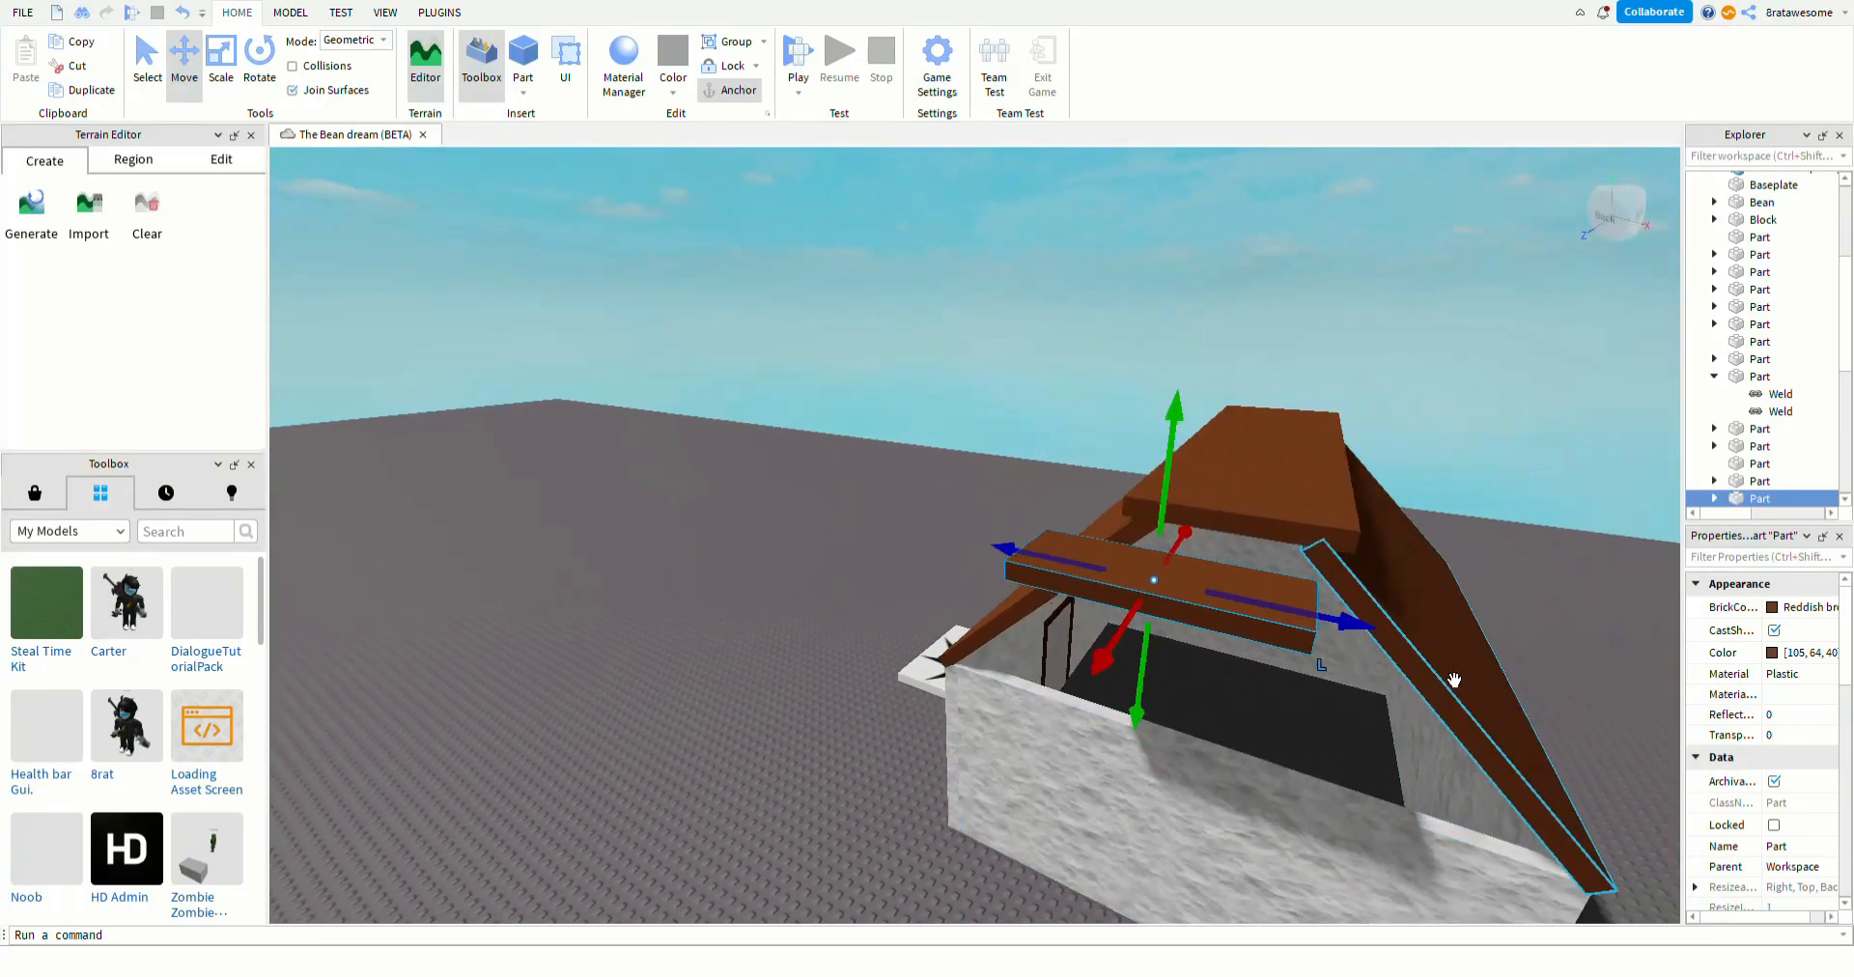
left_click_drag(1201, 626, 1253, 645)
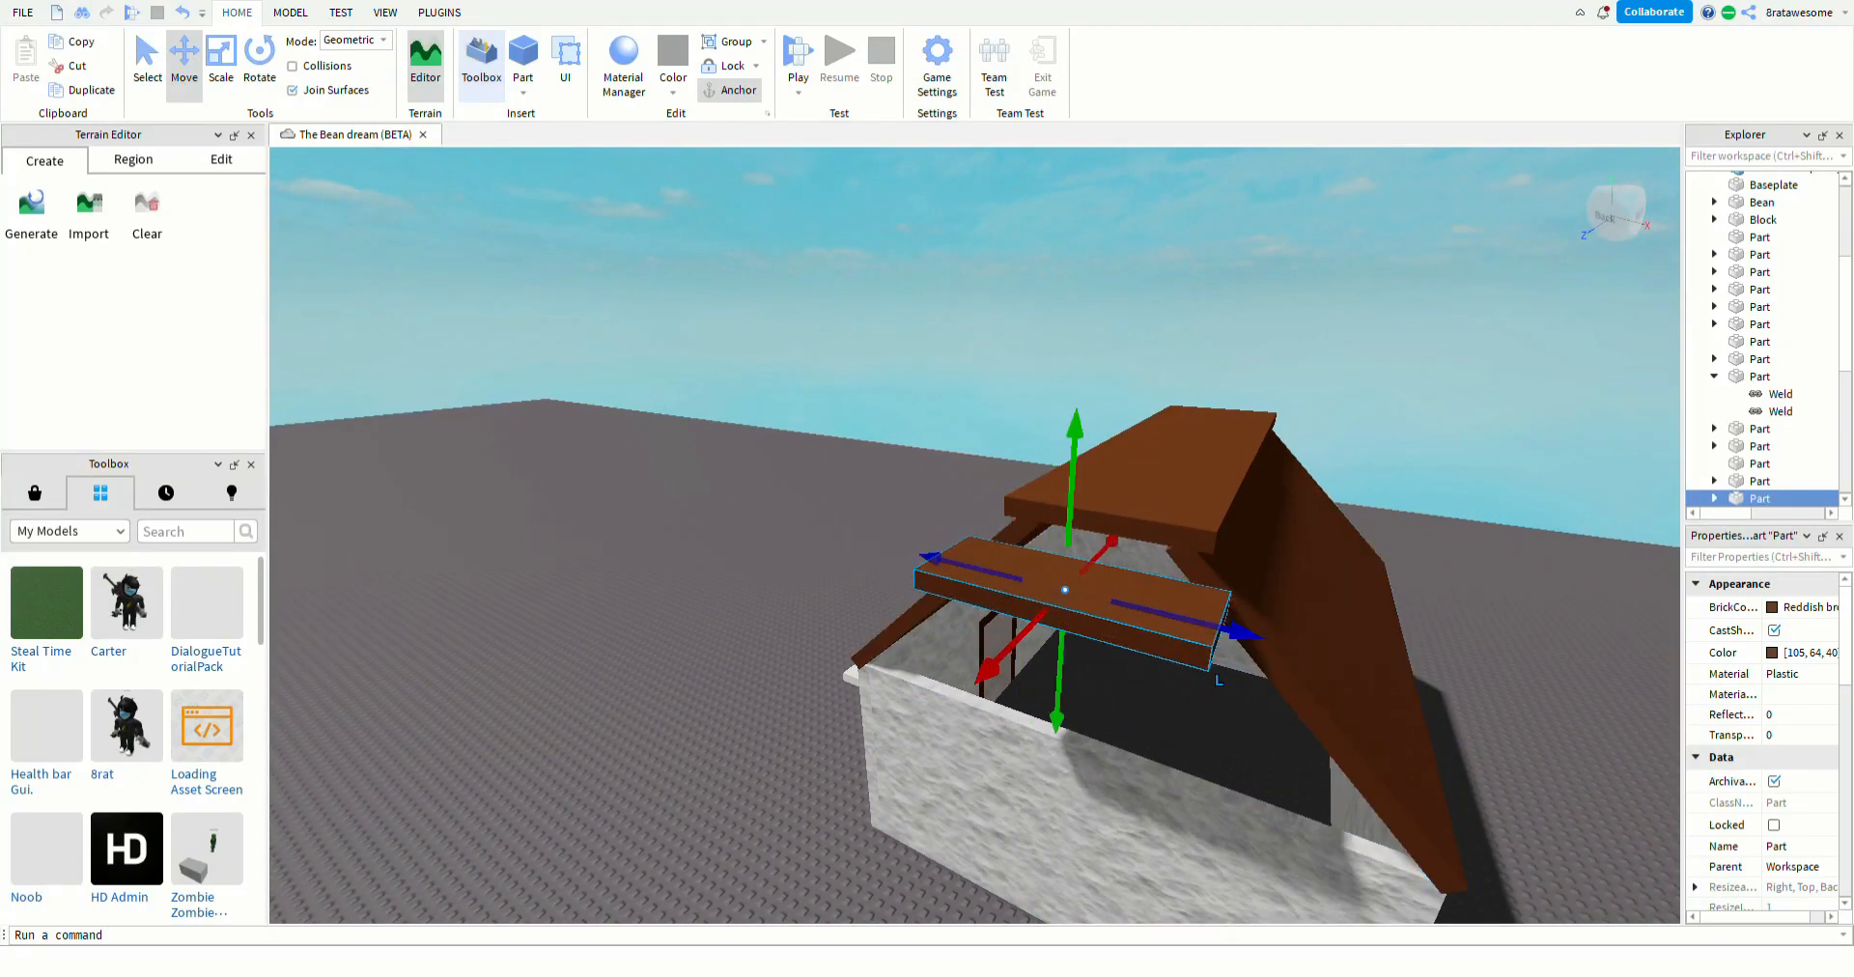
- Scale the plank thinner in depth and taller so it forms an upright board
left_click(233, 62)
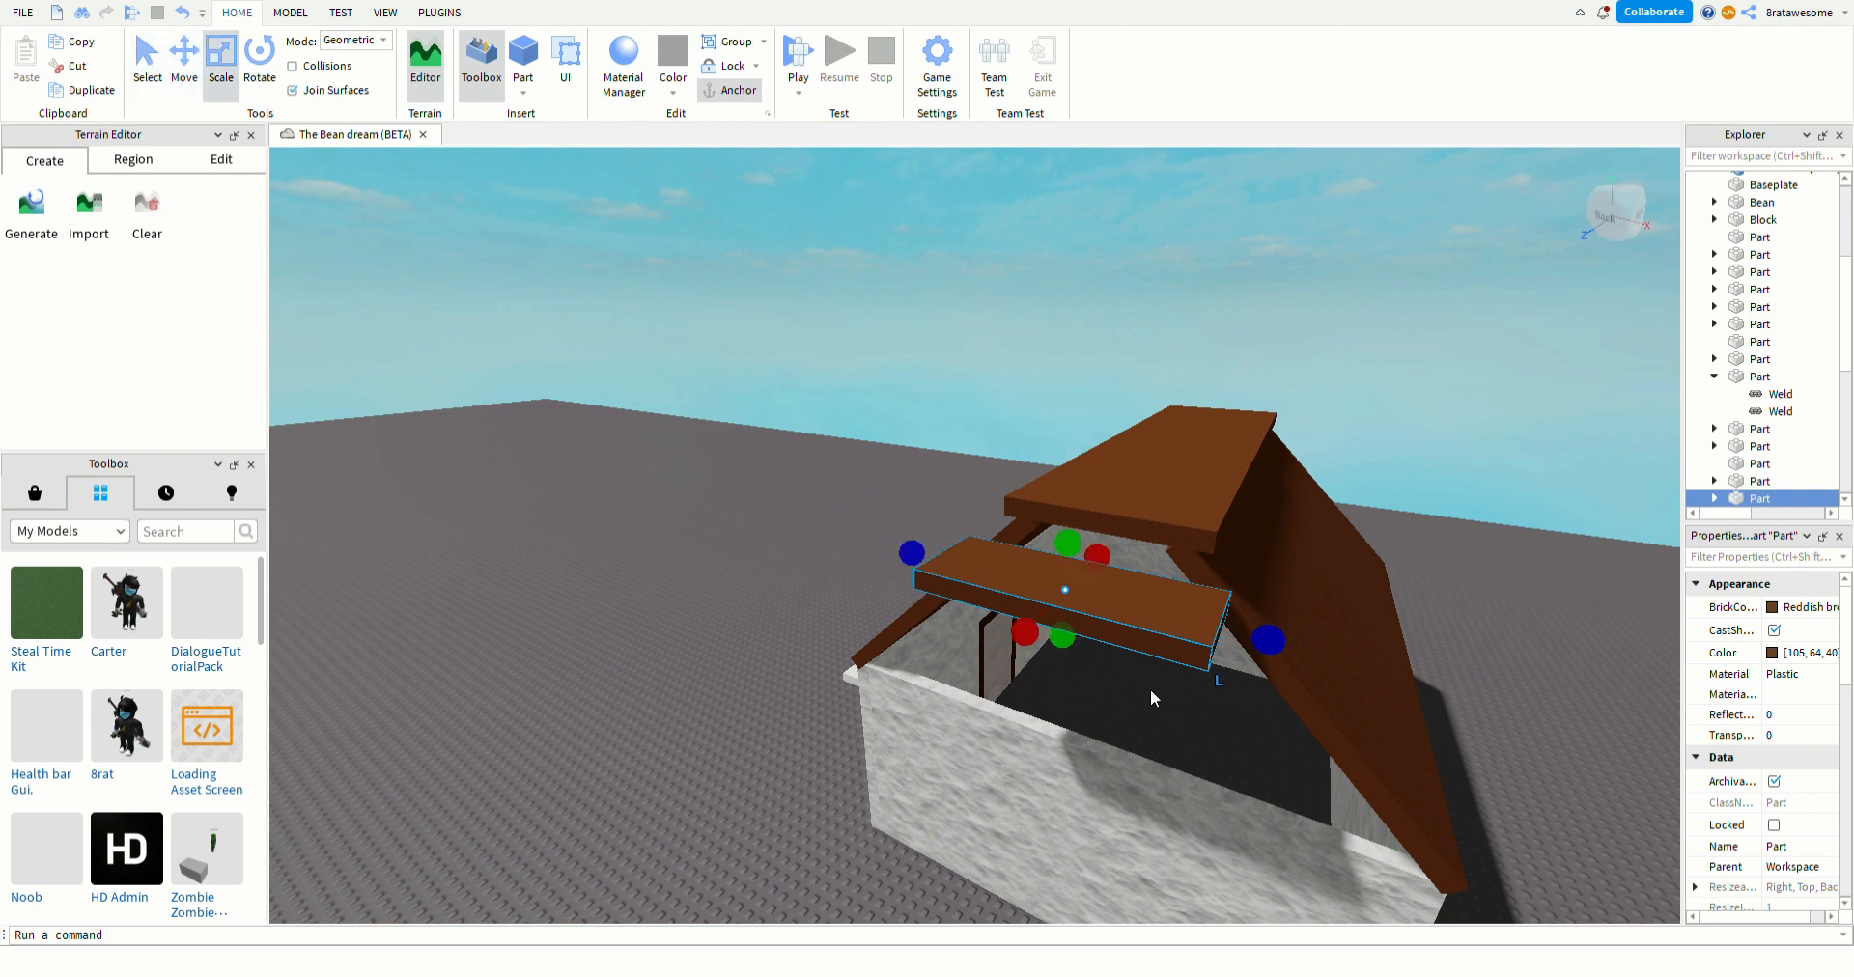
left_click_drag(1026, 633, 1136, 650)
left_click_drag(1086, 532, 1098, 504)
key("a")
right_click_drag(885, 690, 884, 690)
left_click_drag(1017, 537, 1020, 556)
key("w")
key("w")
- Place the upright board on the upper edge of the house's open end wall, near one corner
left_click_drag(780, 846, 926, 780)
left_click_drag(1352, 715, 1266, 718)
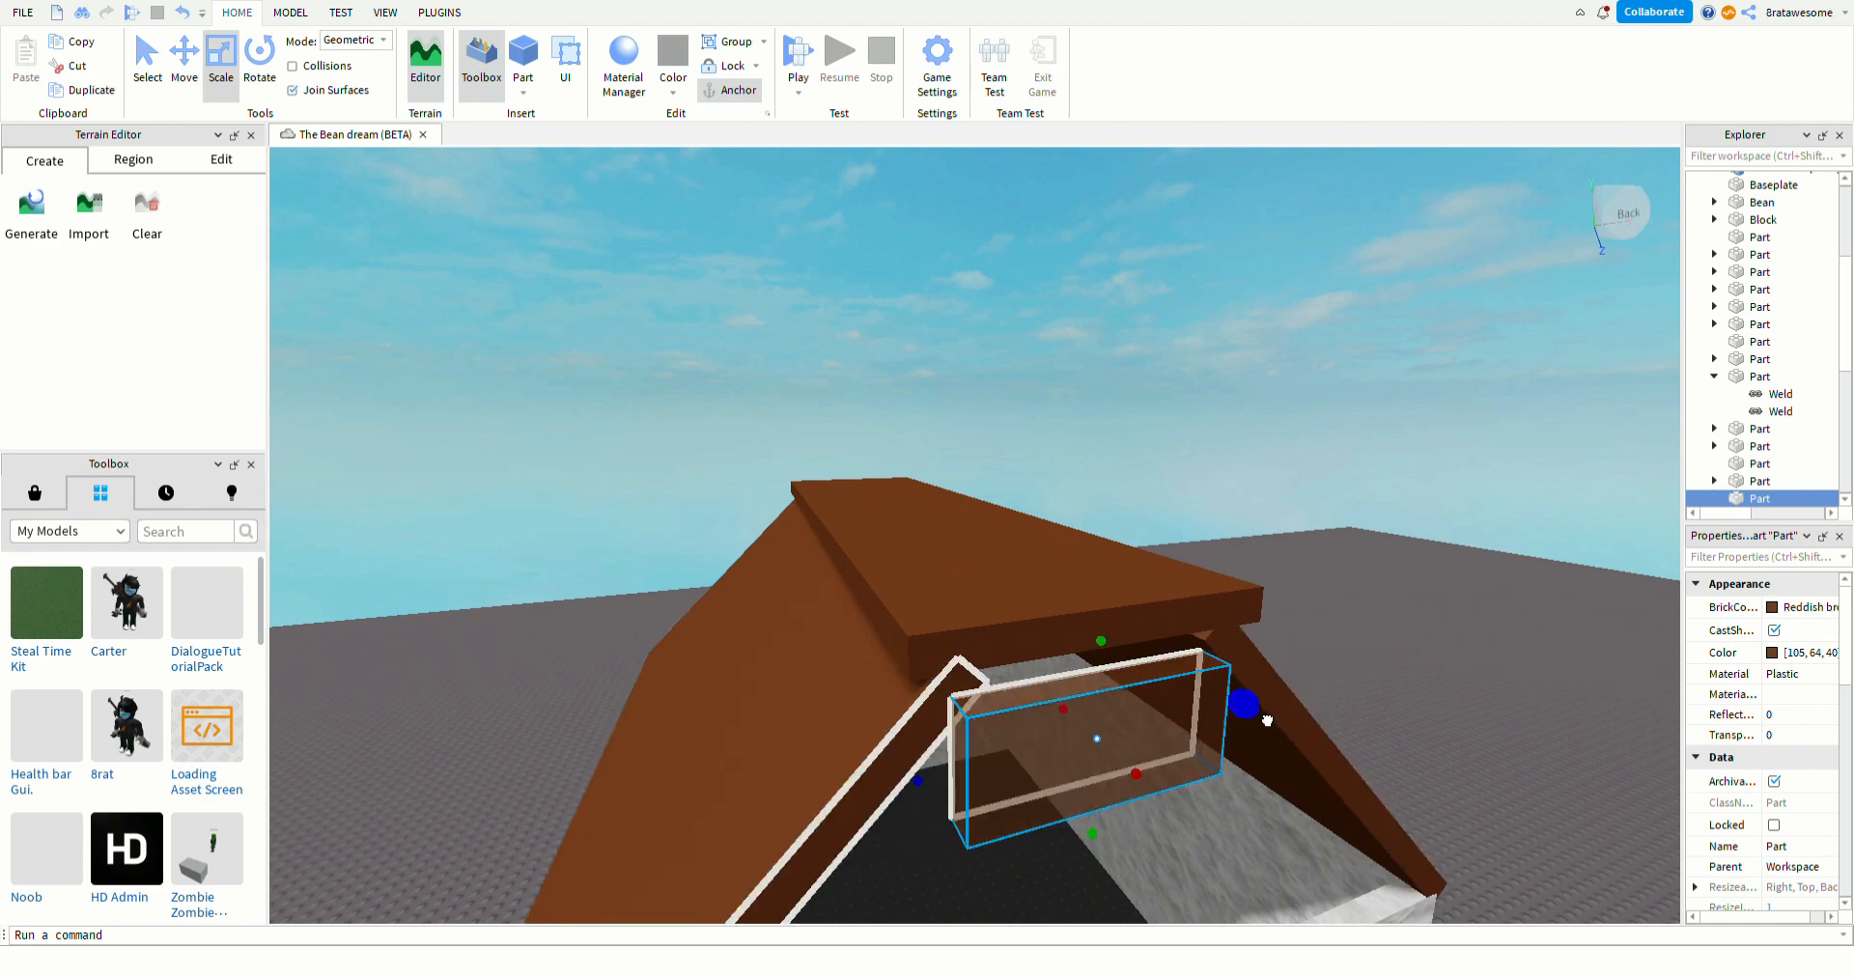
key("s")
right_click_drag(1056, 918, 1030, 919)
key("d")
key("w")
key("w")
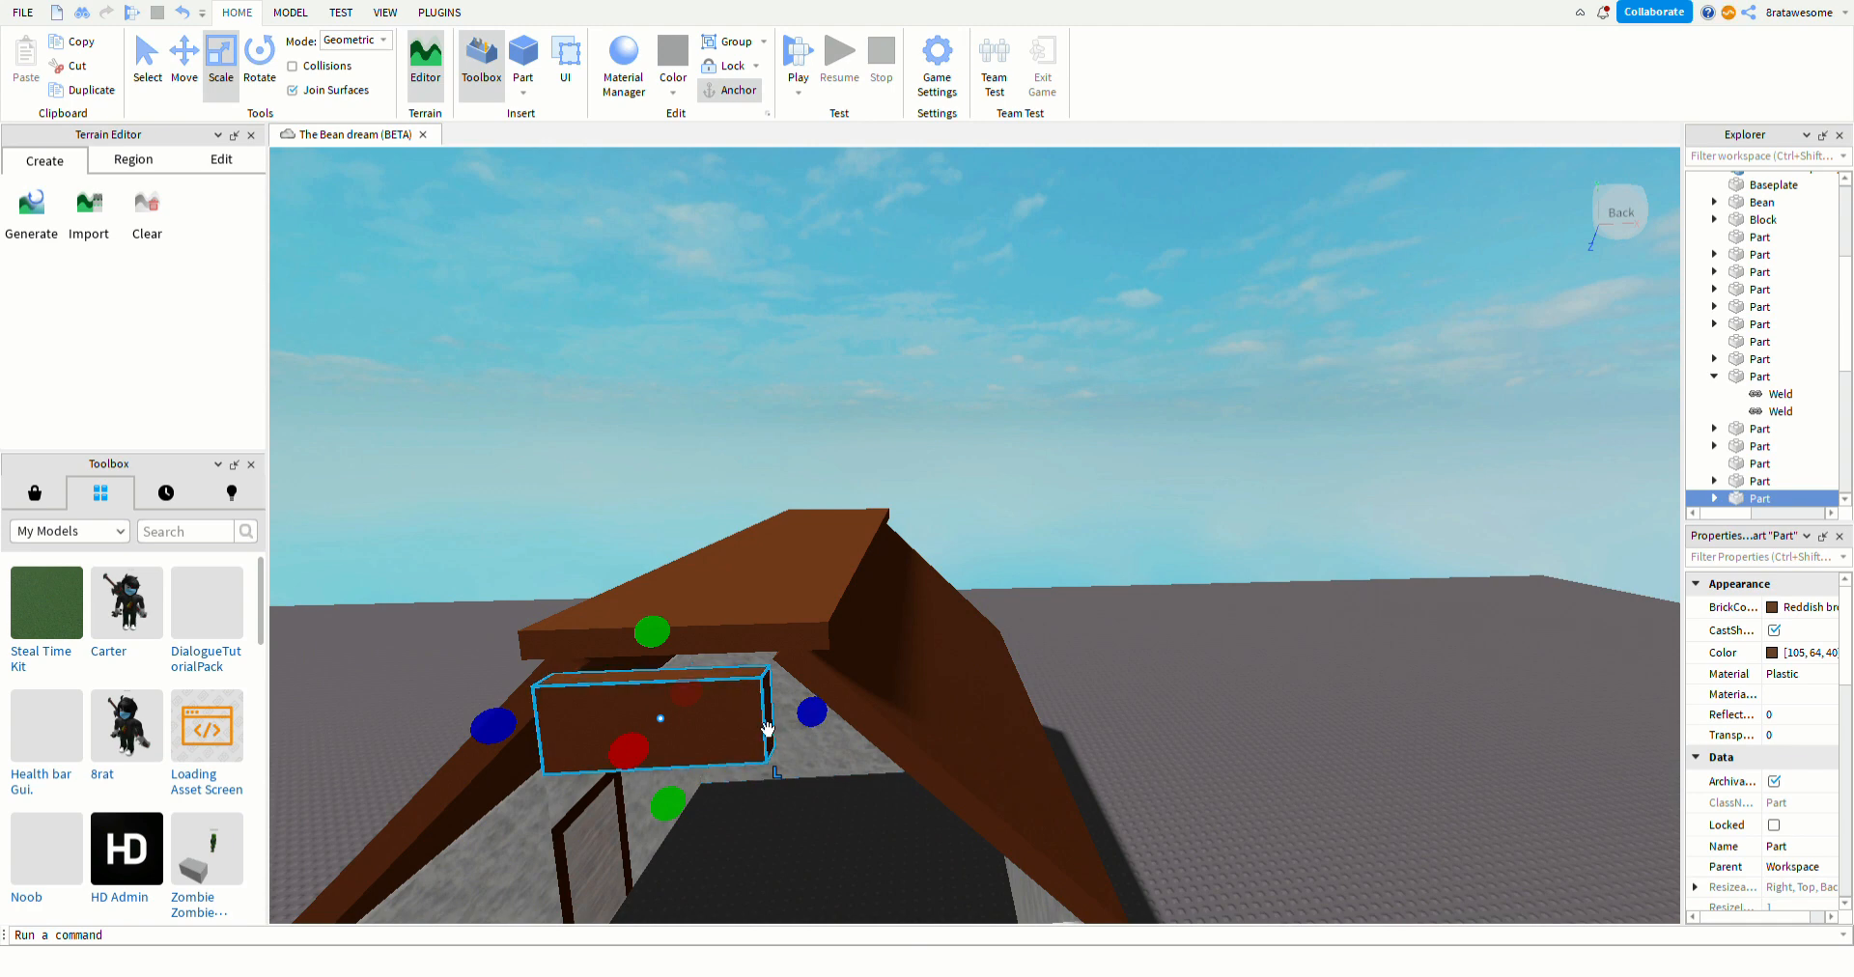
left_click_drag(768, 729, 985, 711)
key("s")
right_click_drag(995, 708, 1051, 731)
left_click_drag(1051, 731, 1035, 736)
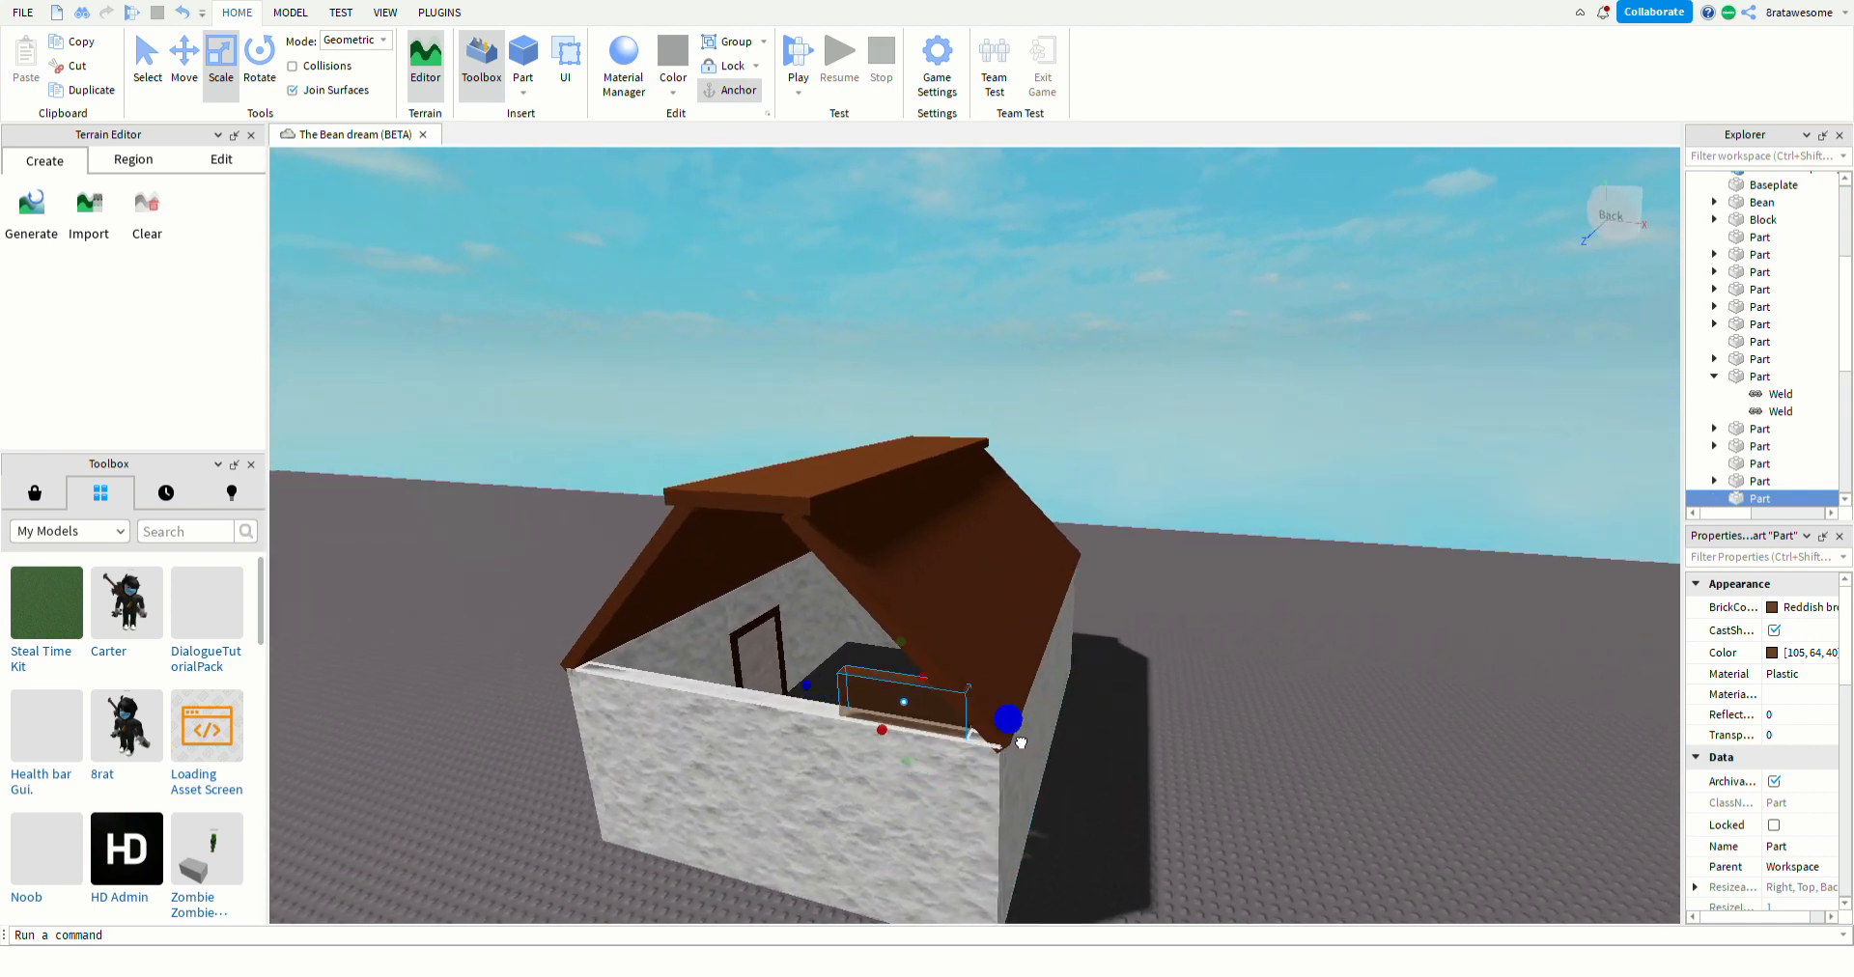
mouse_move(1021, 743)
right_mouse_down()
mouse_move(968, 808)
mouse_move(825, 797)
mouse_move(1014, 745)
right_mouse_up()
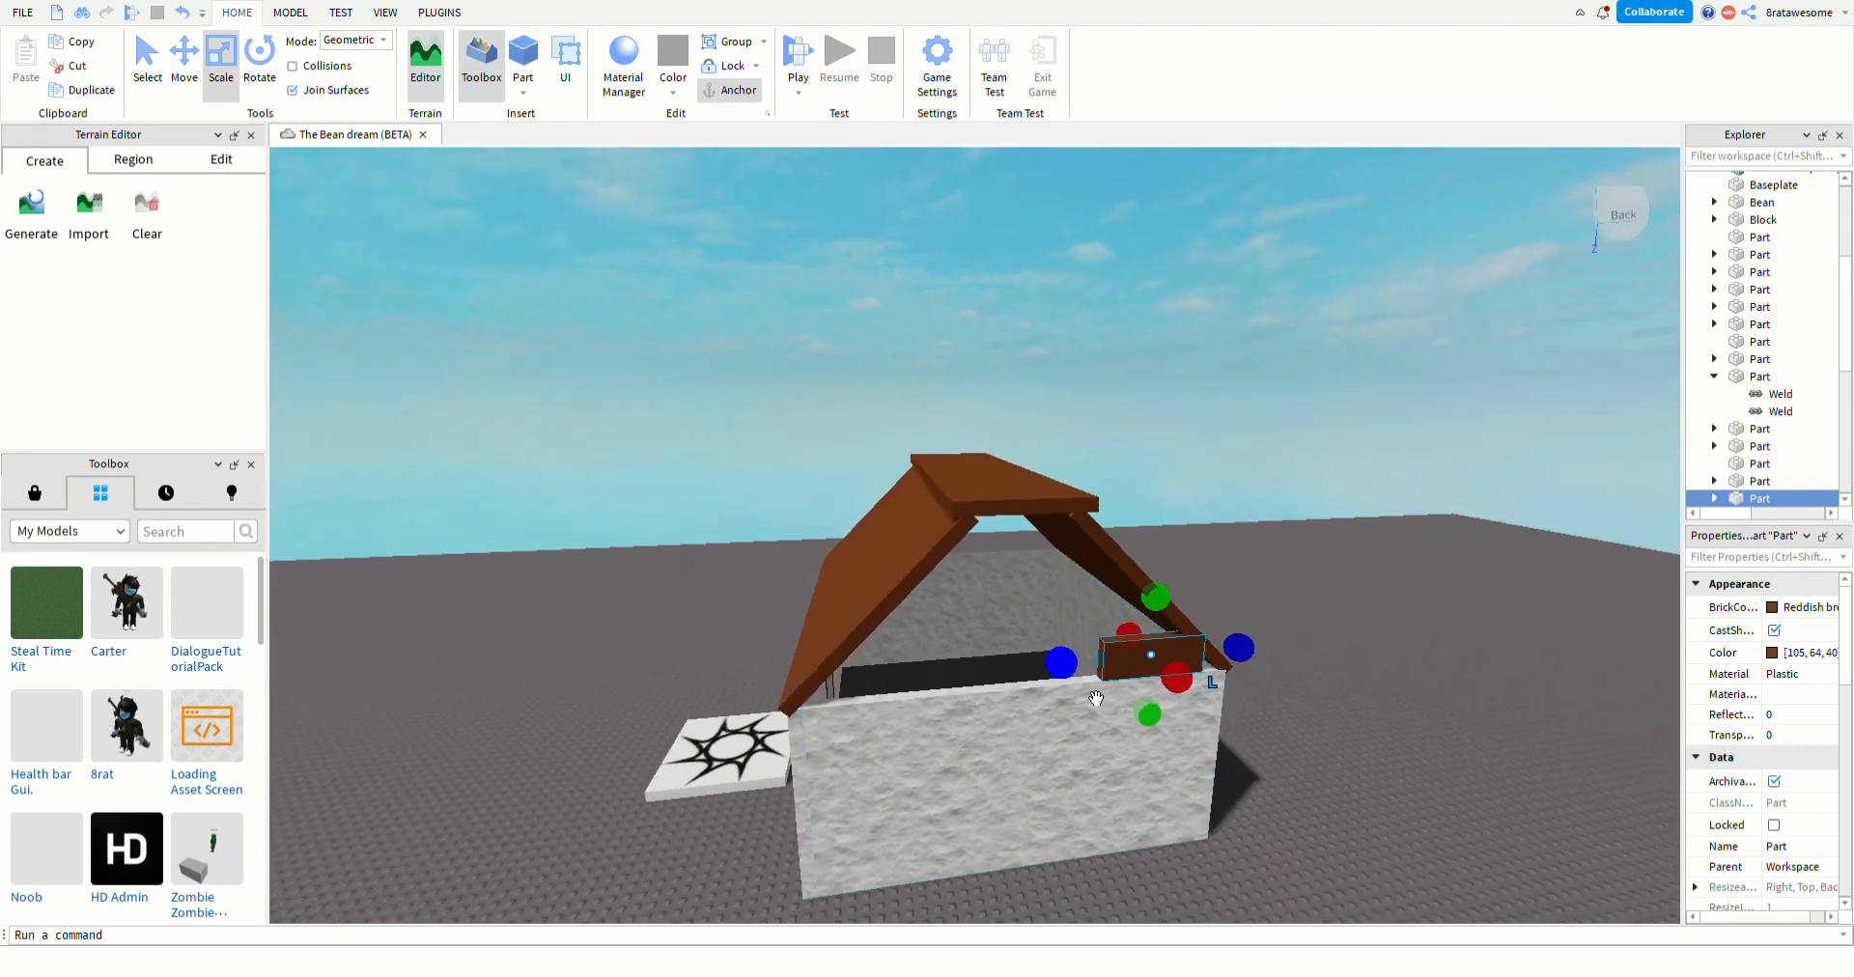
- Stretch the board lengthwise along the end wall so it spans between the two sloping roof panels
left_click_drag(1062, 662, 801, 760)
left_click(762, 773)
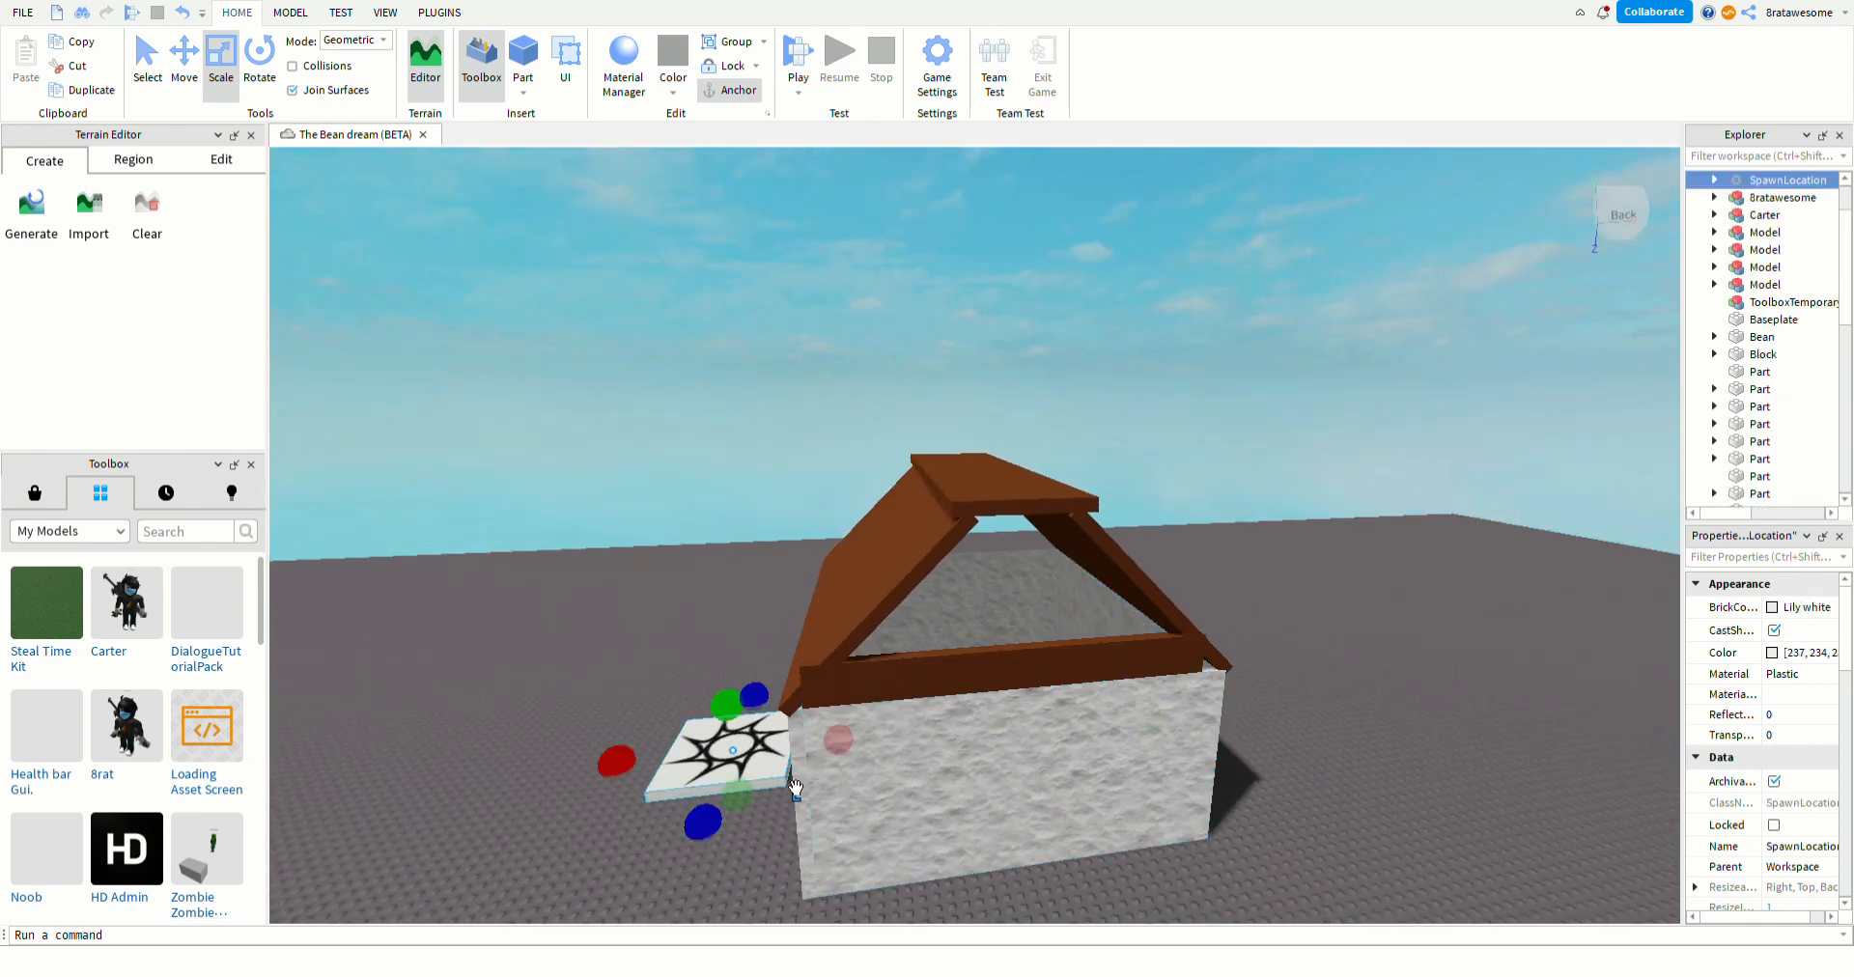
left_click(728, 865)
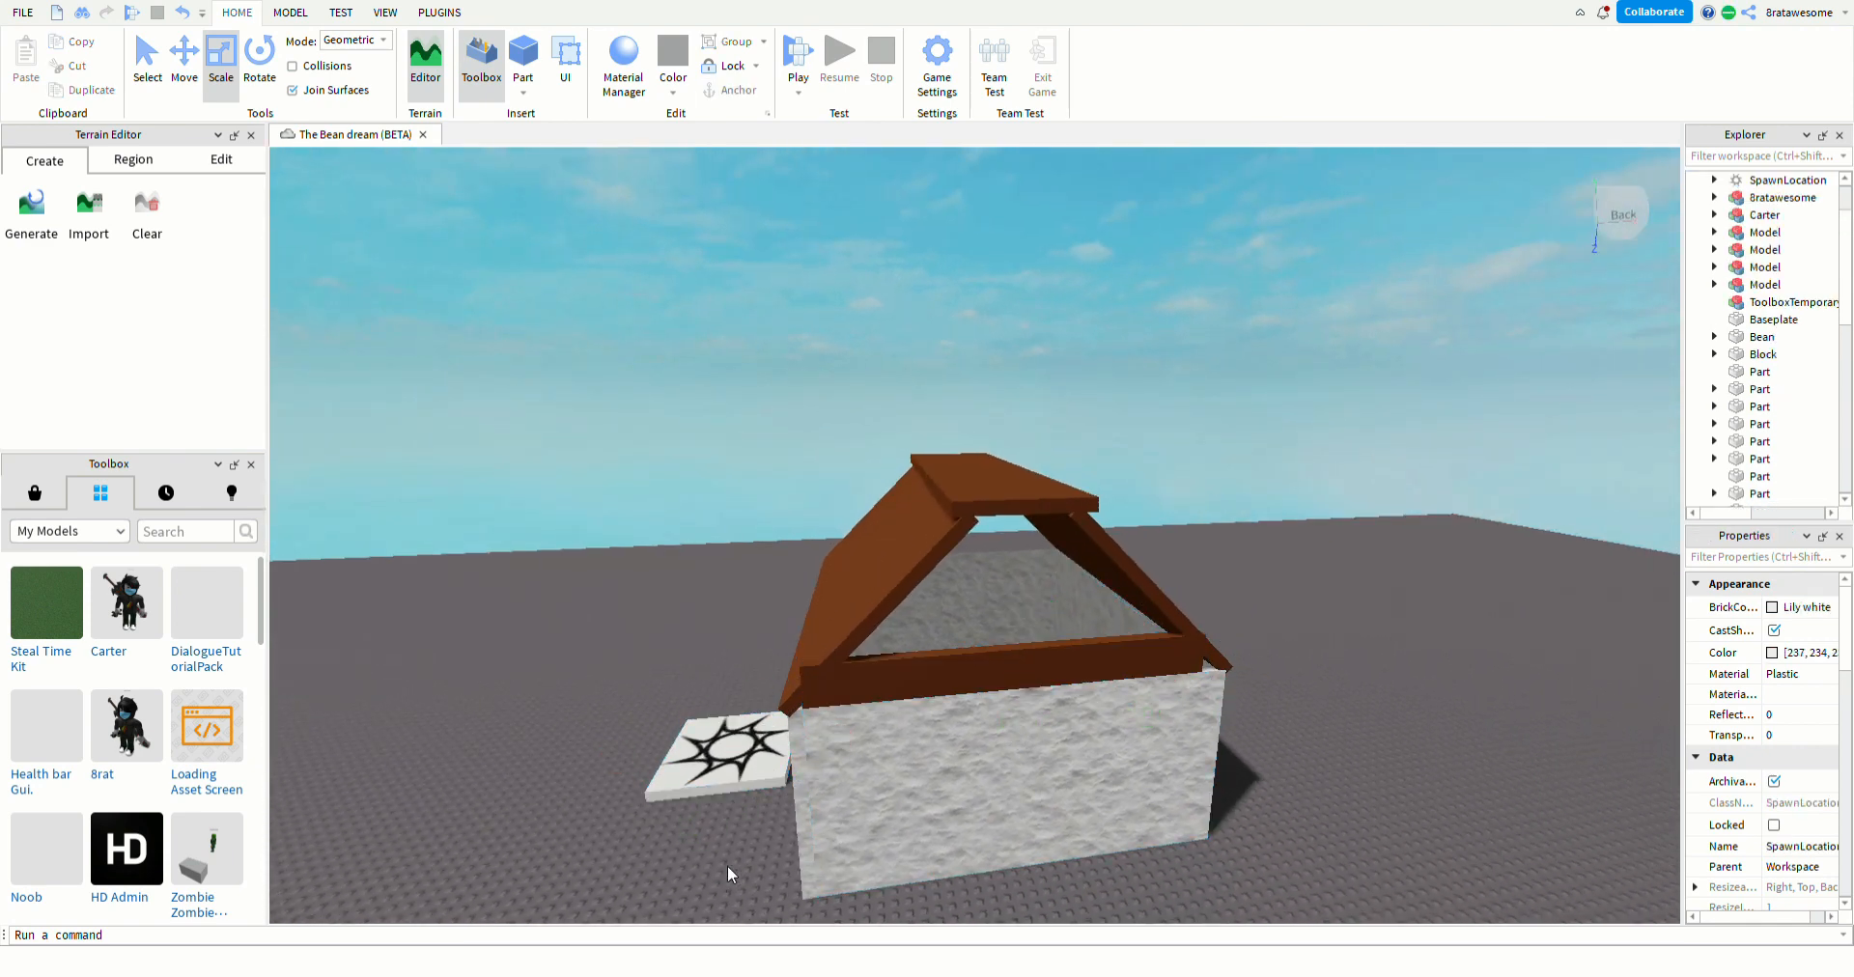
left_click(846, 699)
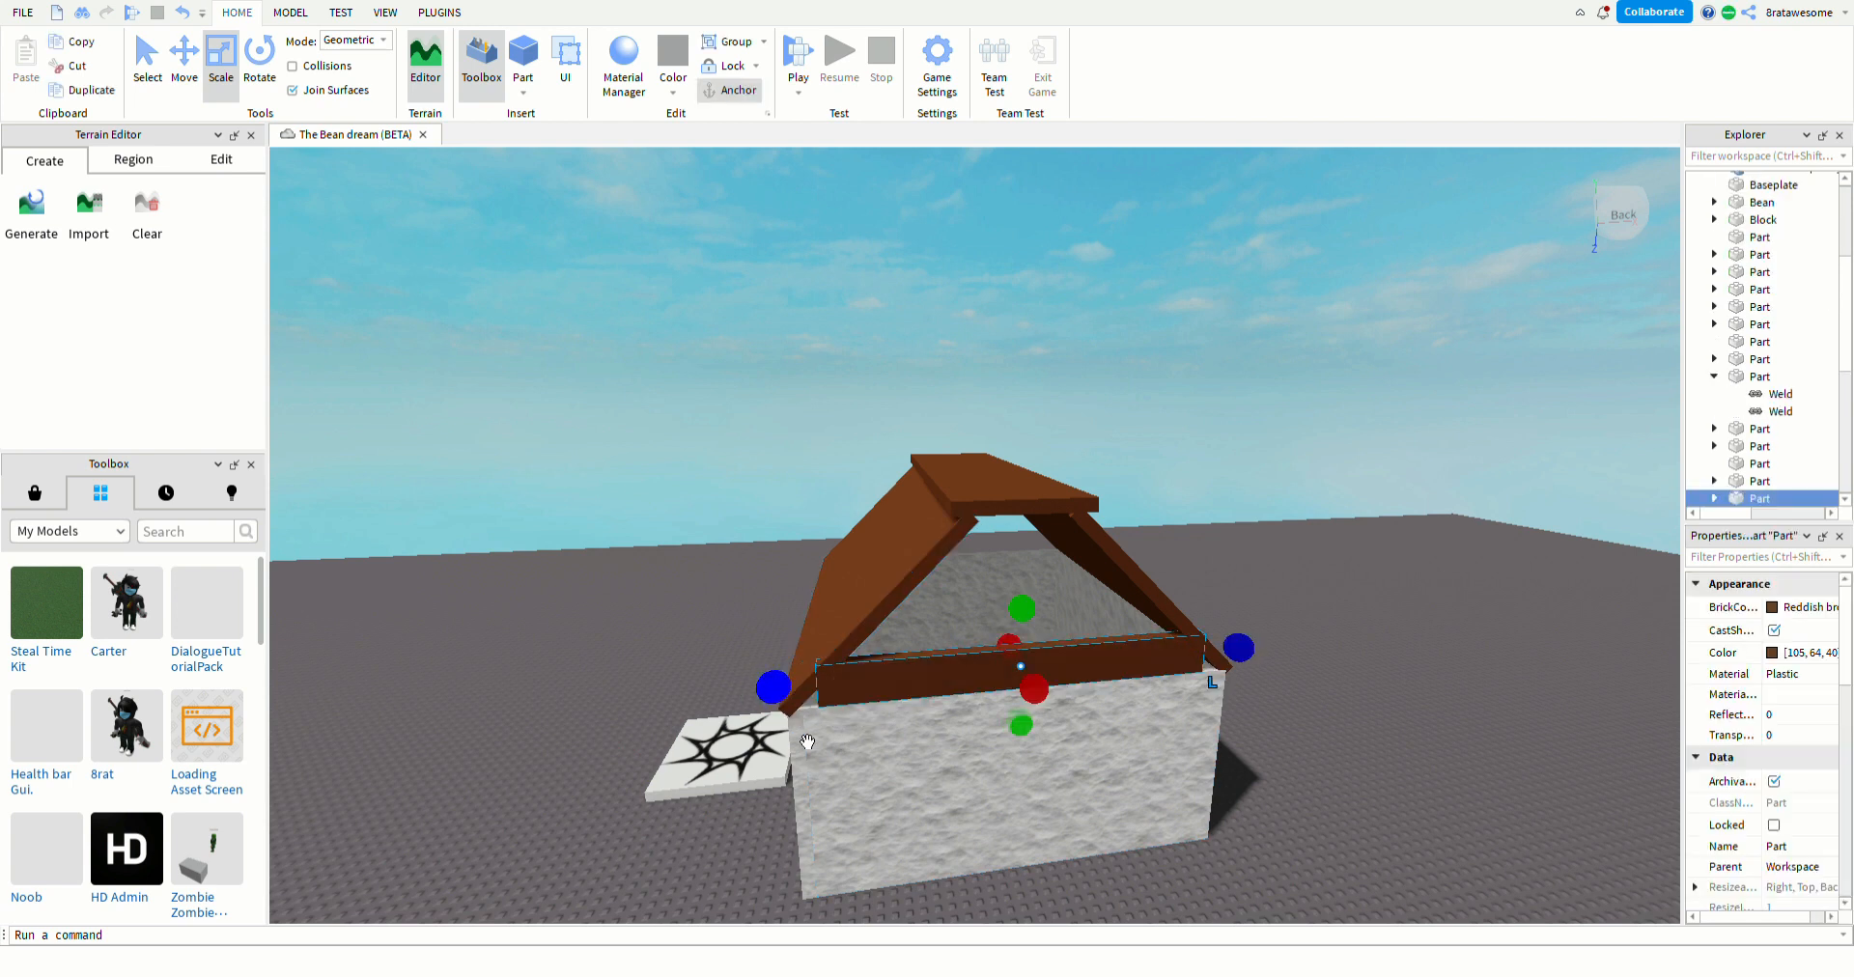
right_click_drag(763, 798, 769, 801)
key("a")
mouse_move(1385, 612)
left_mouse_down()
mouse_move(1391, 531)
mouse_move(1398, 613)
left_mouse_up()
left_click(860, 876)
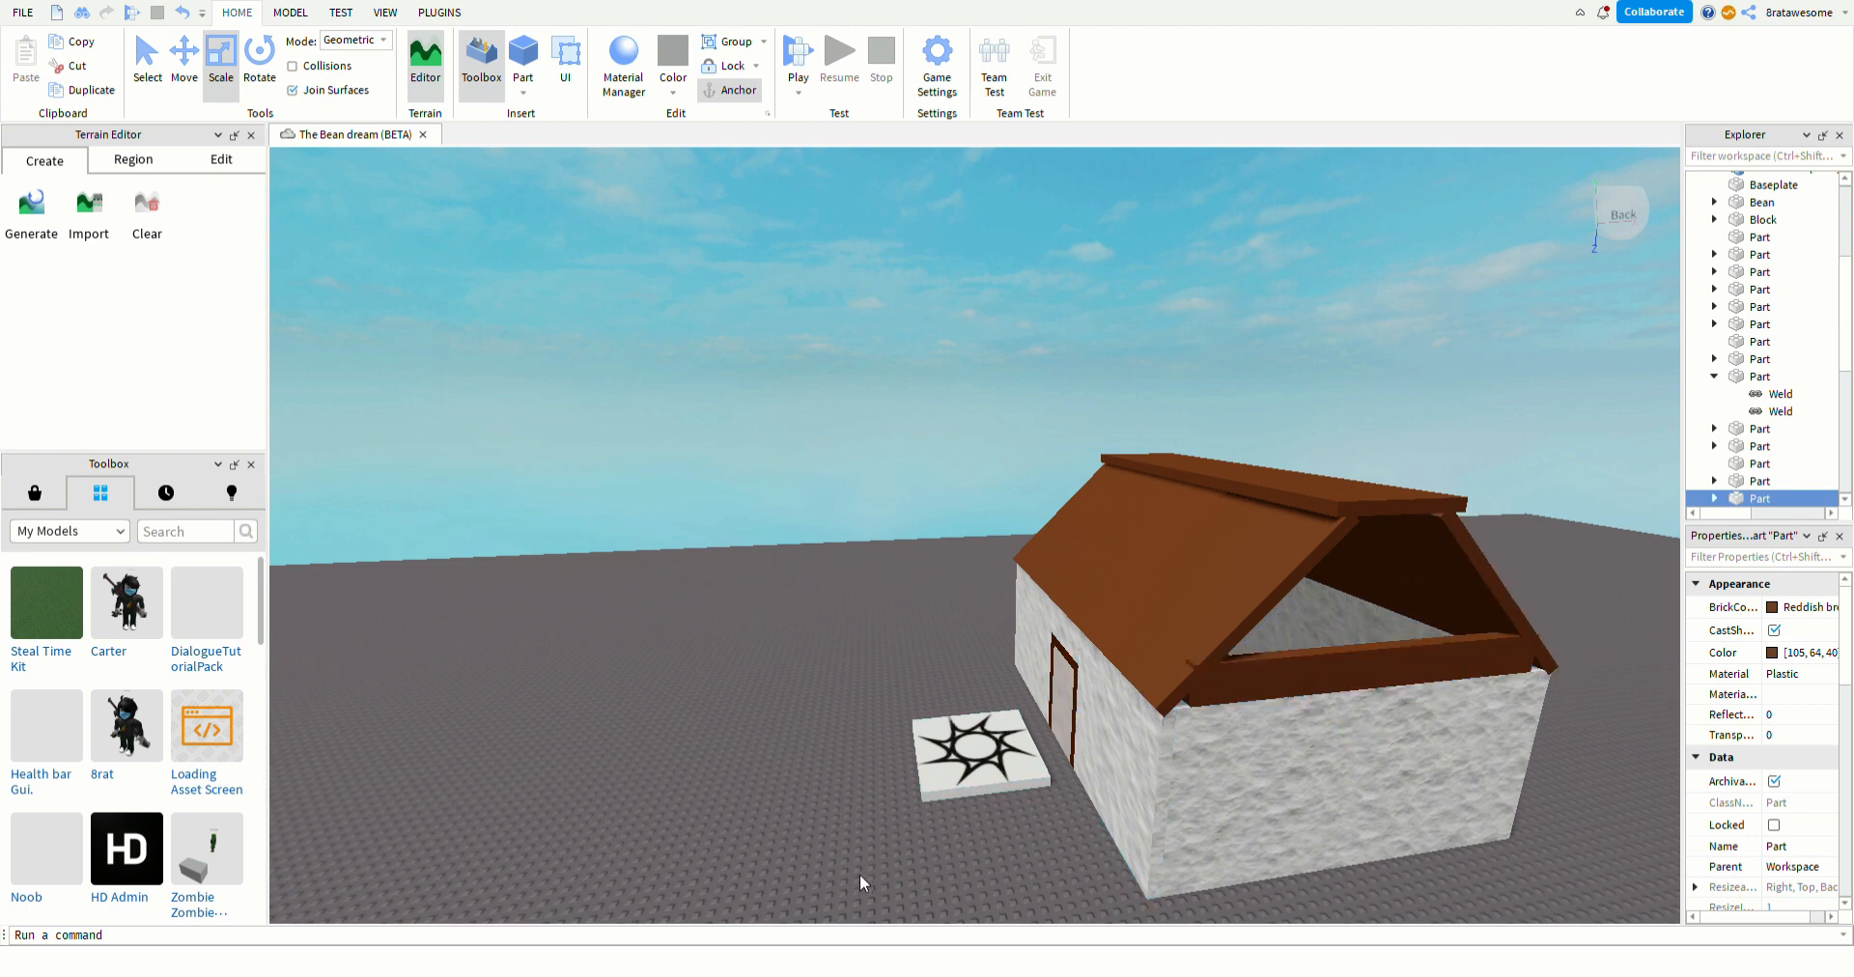
- Duplicate the gable board, save the place, and raise the copy directly on top of the first board
key("d")
key("w")
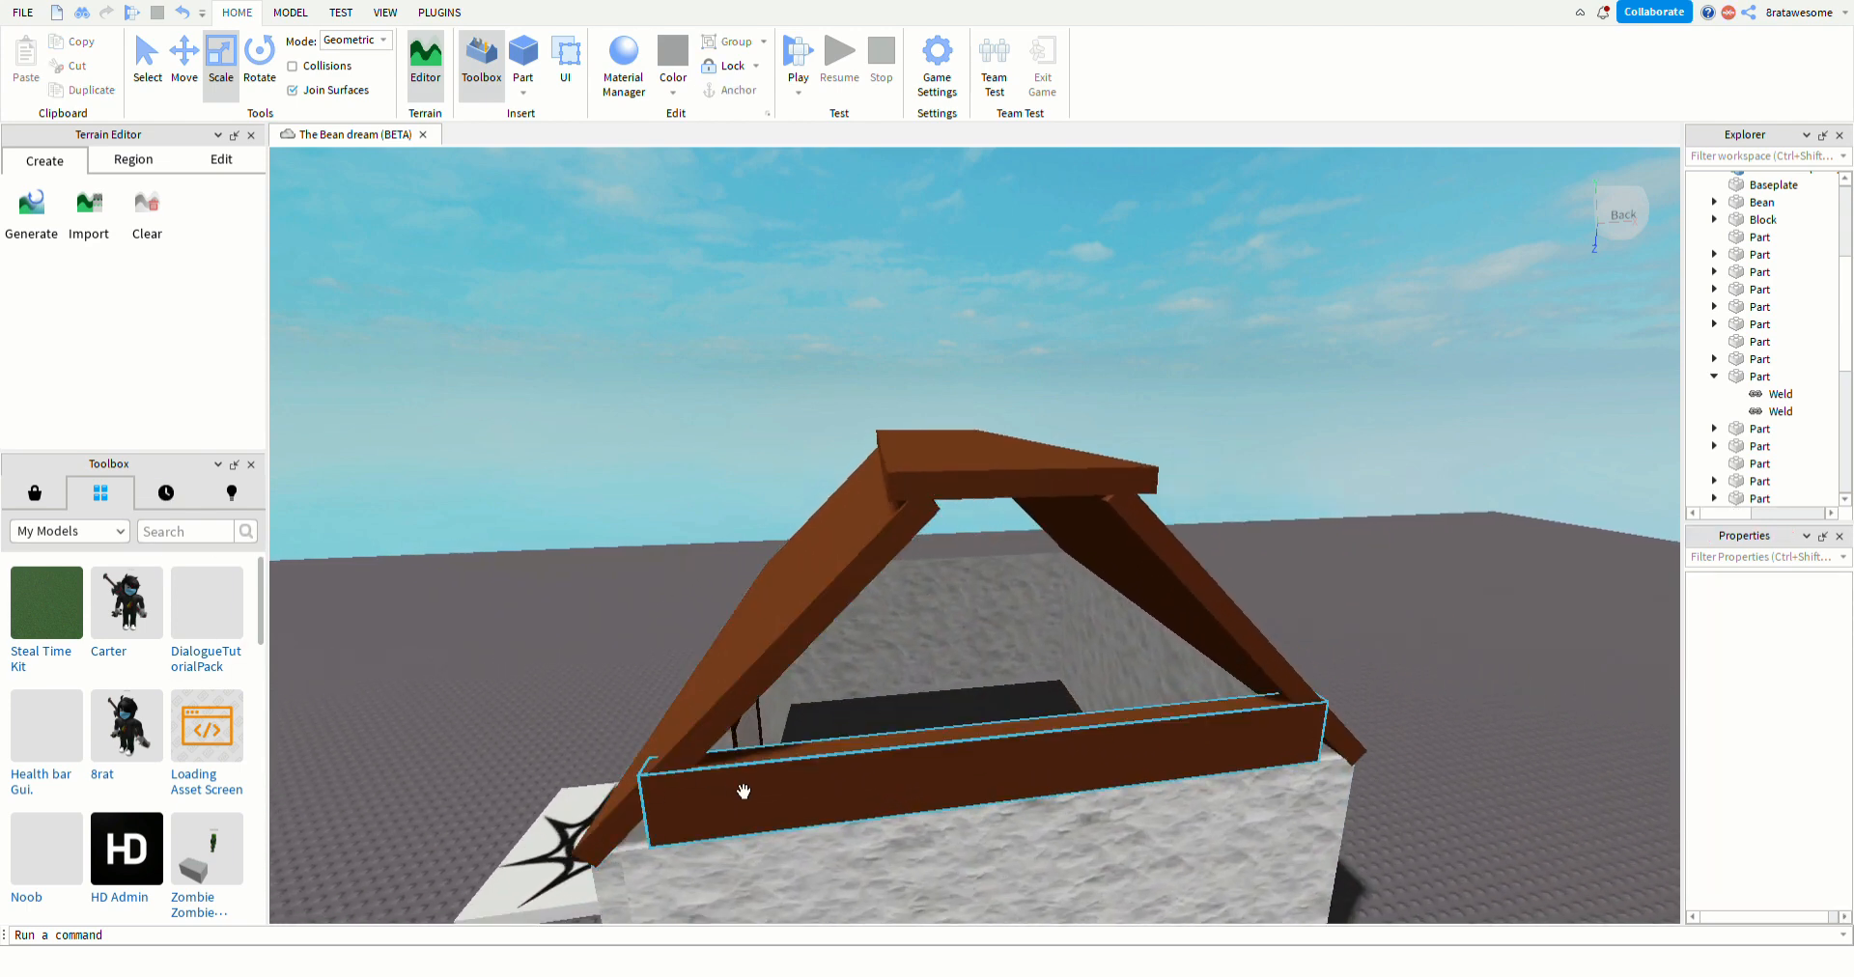
left_click(773, 784)
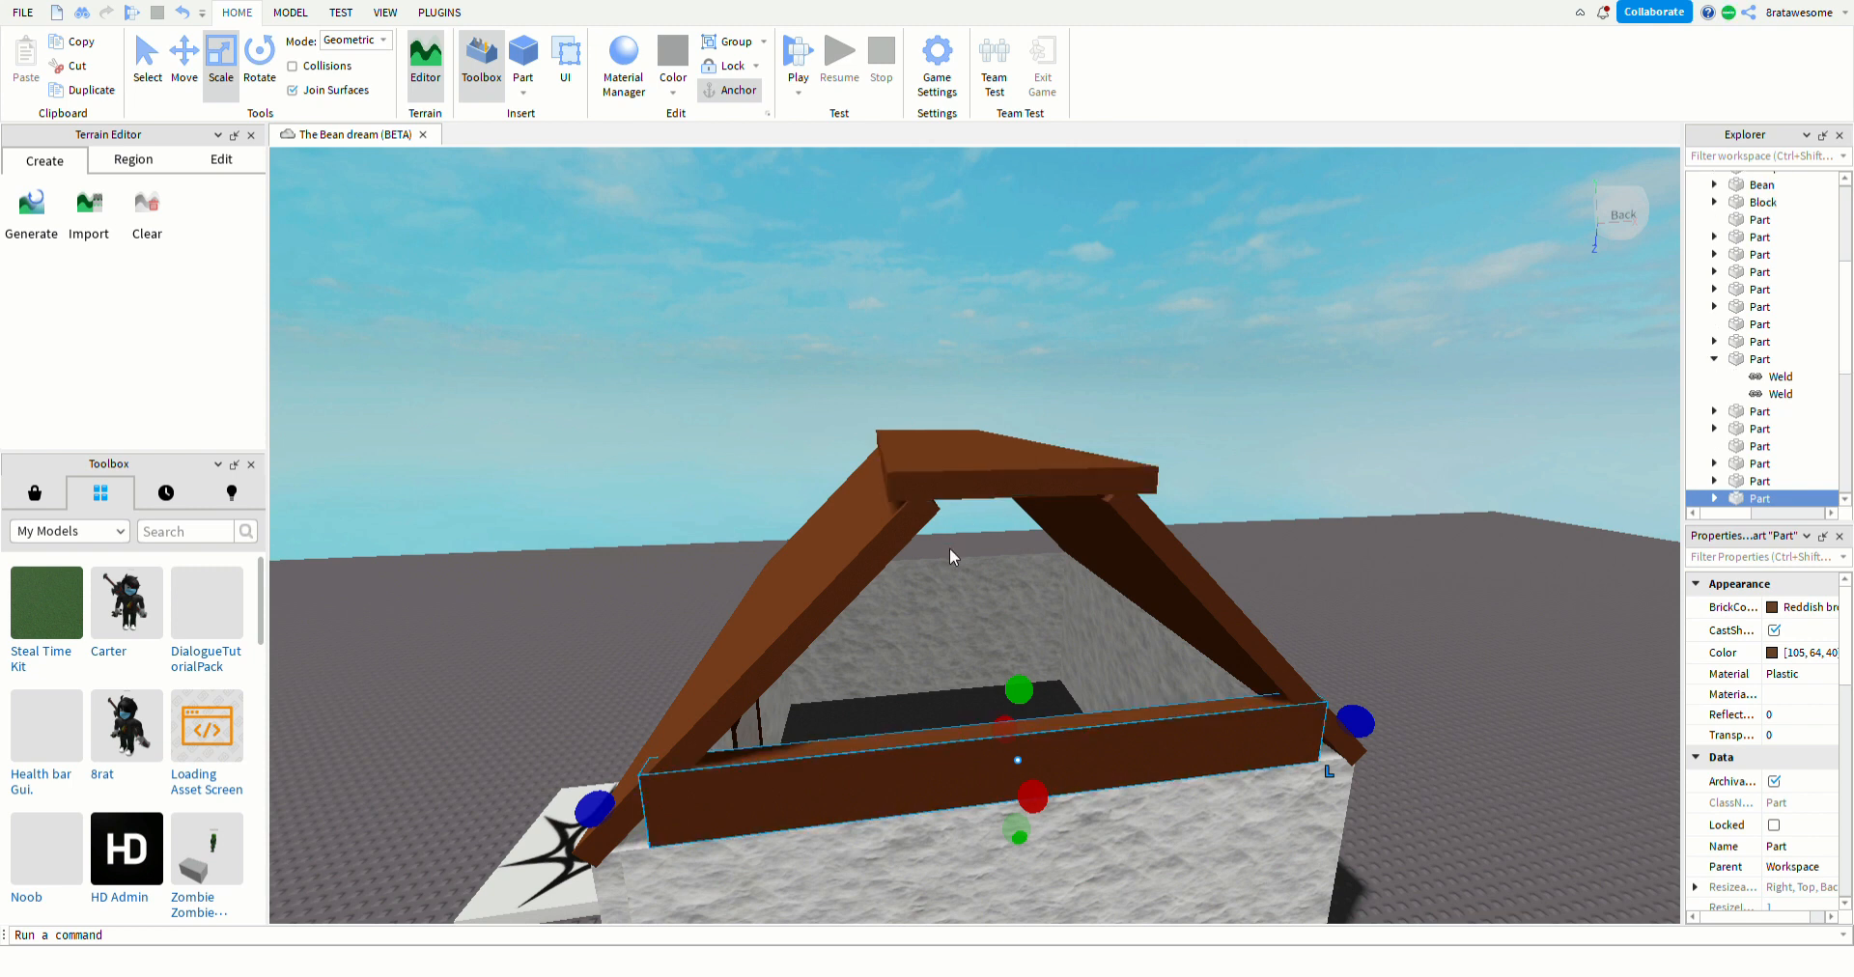
key("ctrl+s")
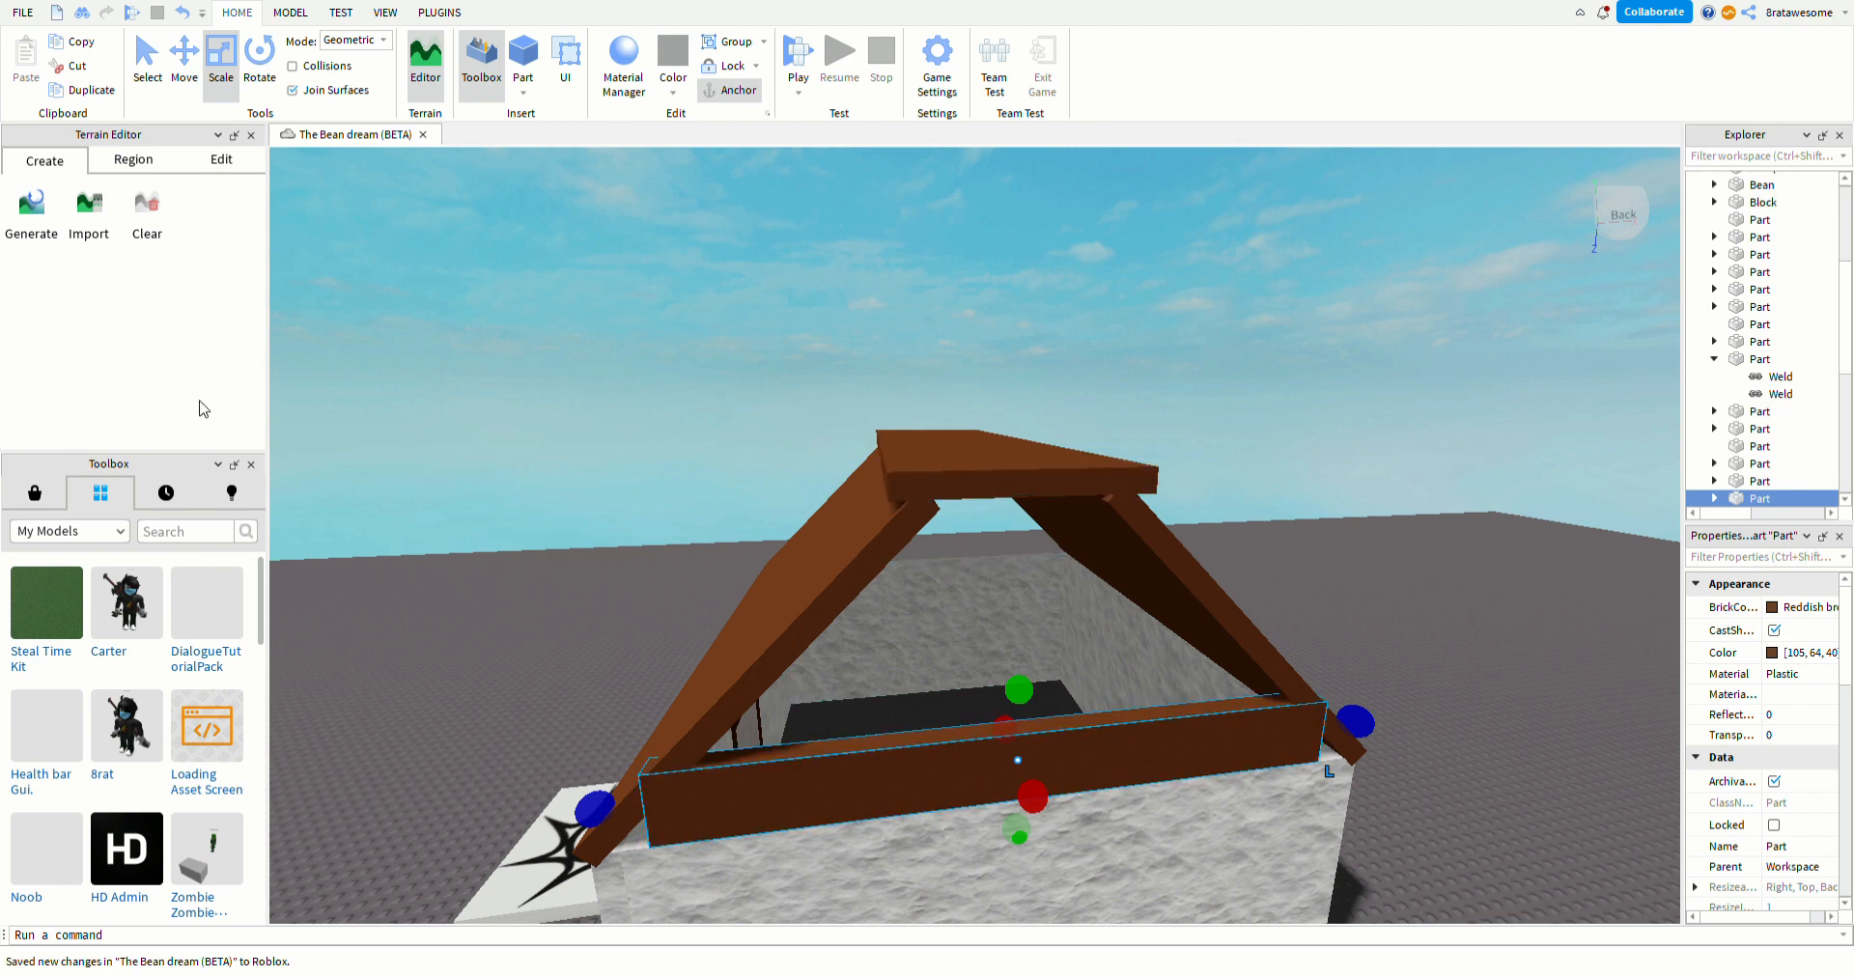
left_click(184, 66)
left_click_drag(1030, 681, 1035, 610)
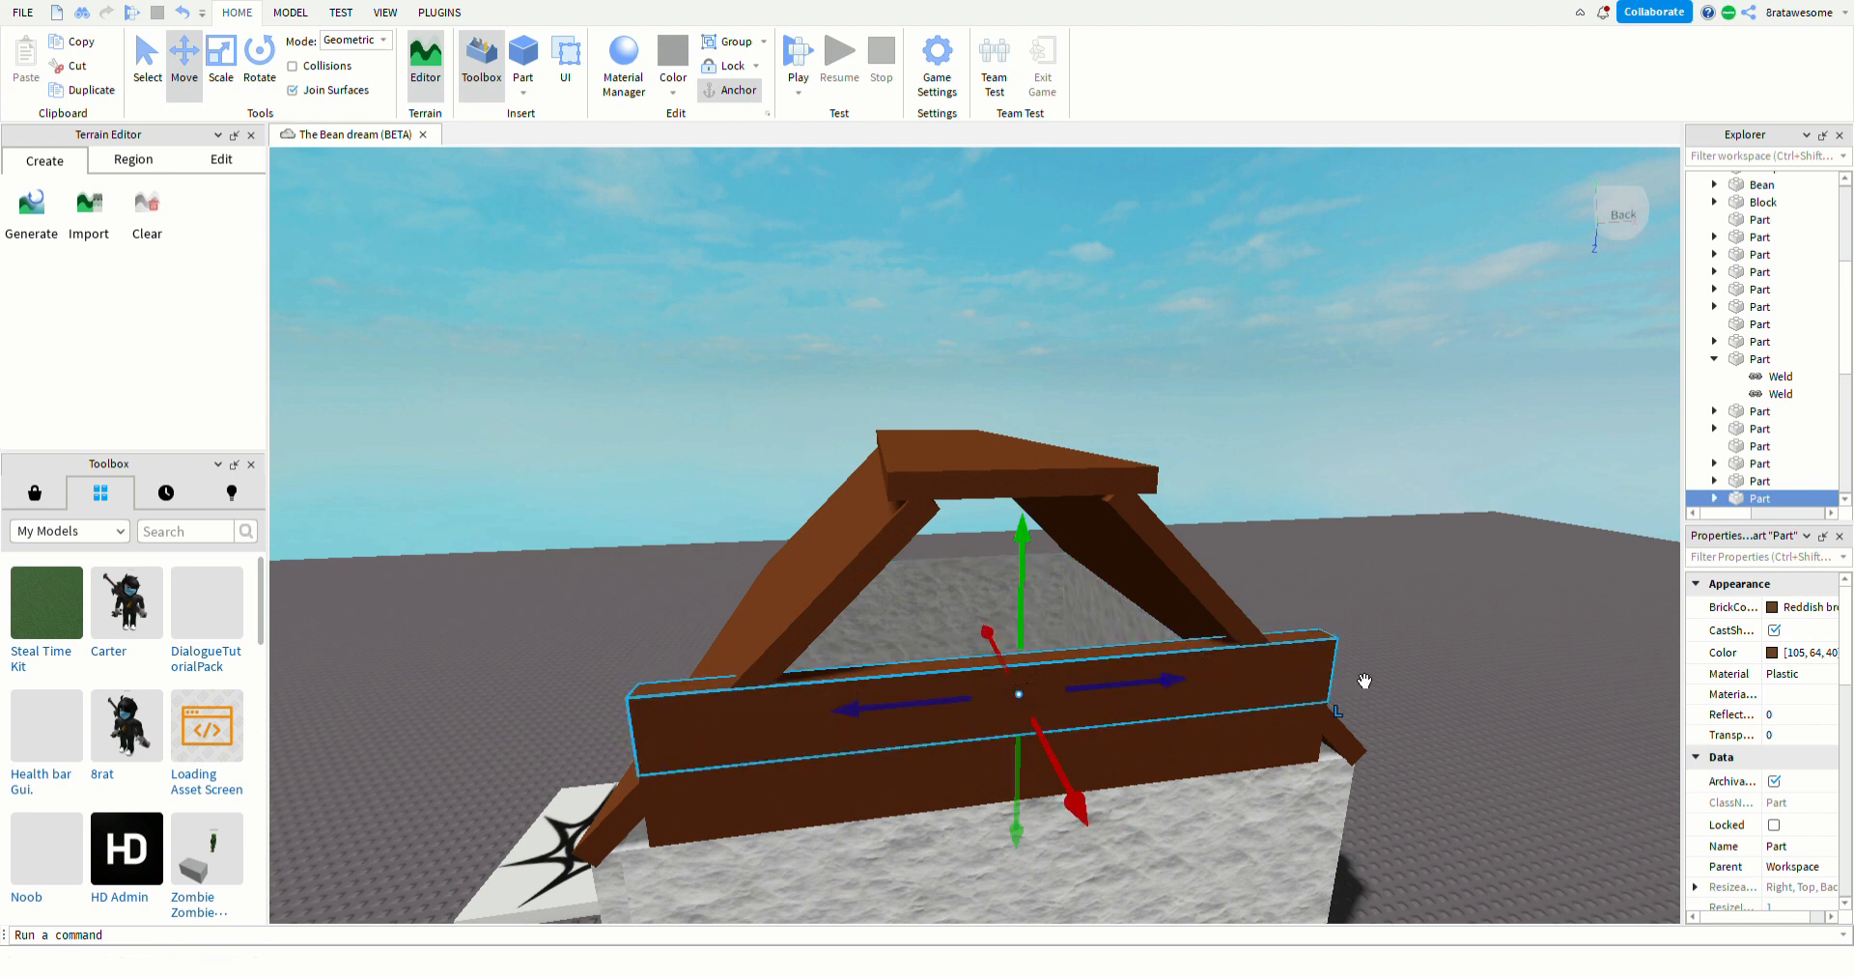
- Shorten both ends of the second gable board to fit between the sloping roof panels
left_click(216, 67)
left_click_drag(1370, 697, 1322, 682)
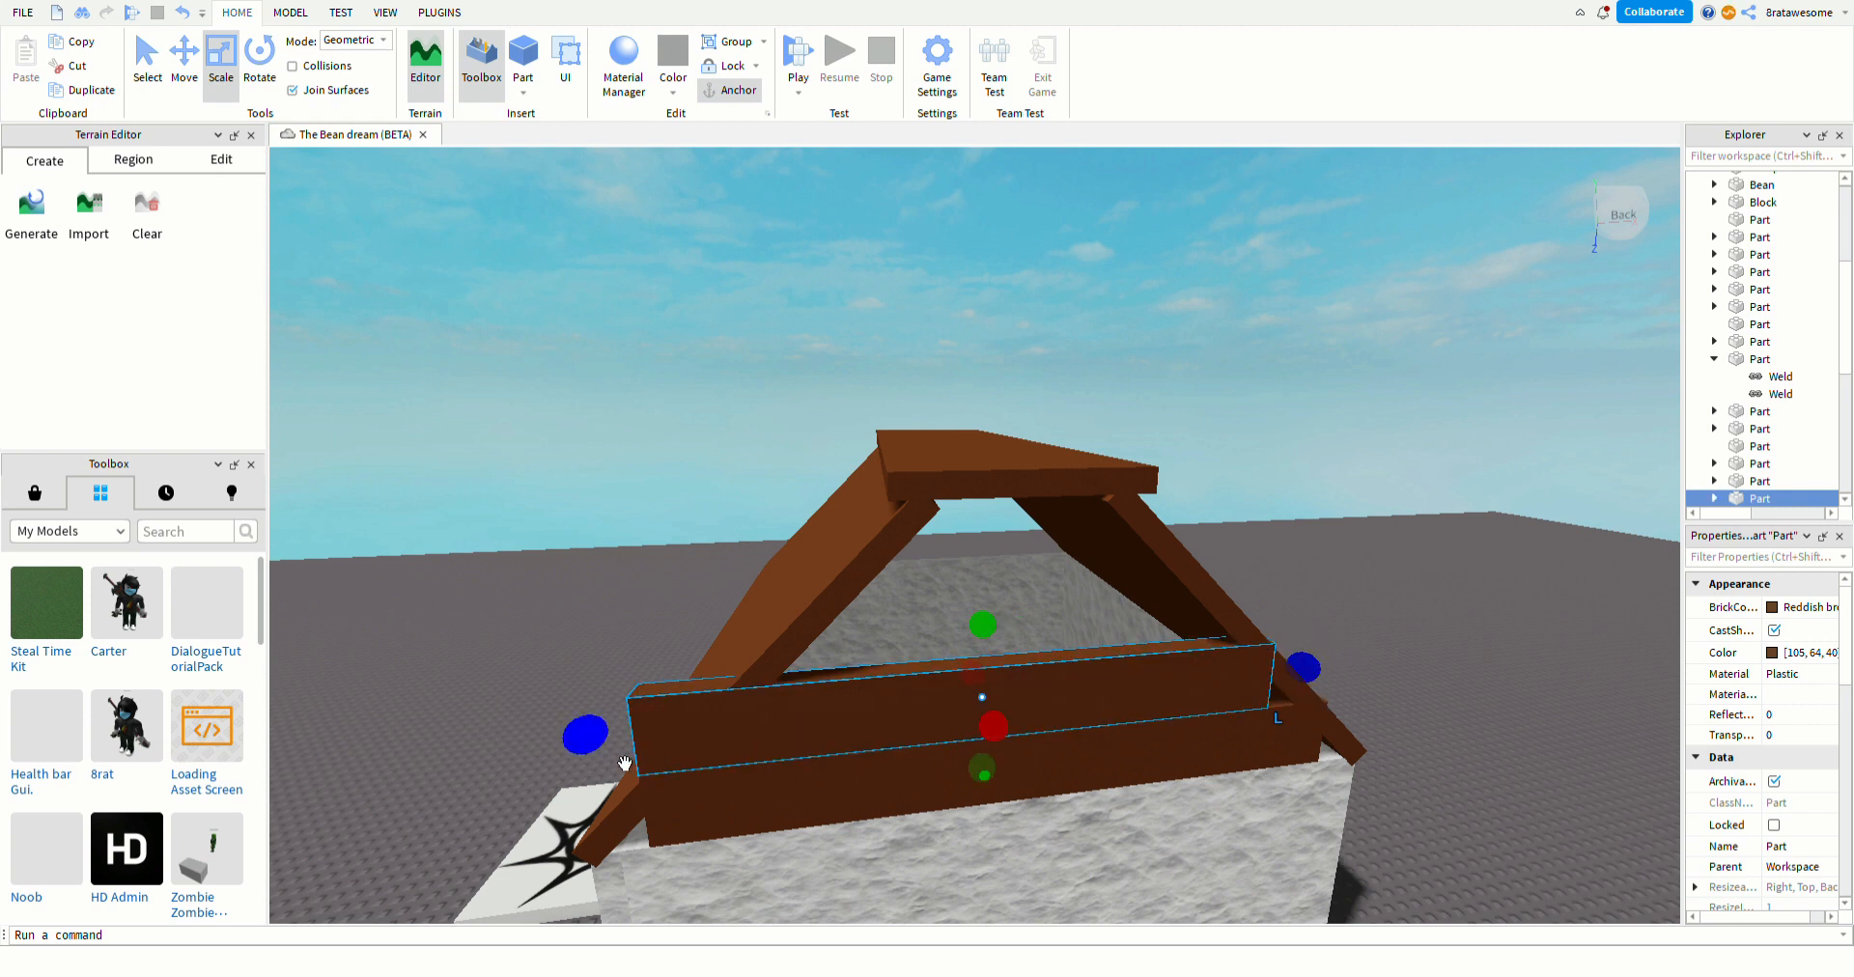
left_click_drag(584, 734, 727, 771)
left_click_drag(648, 728, 679, 726)
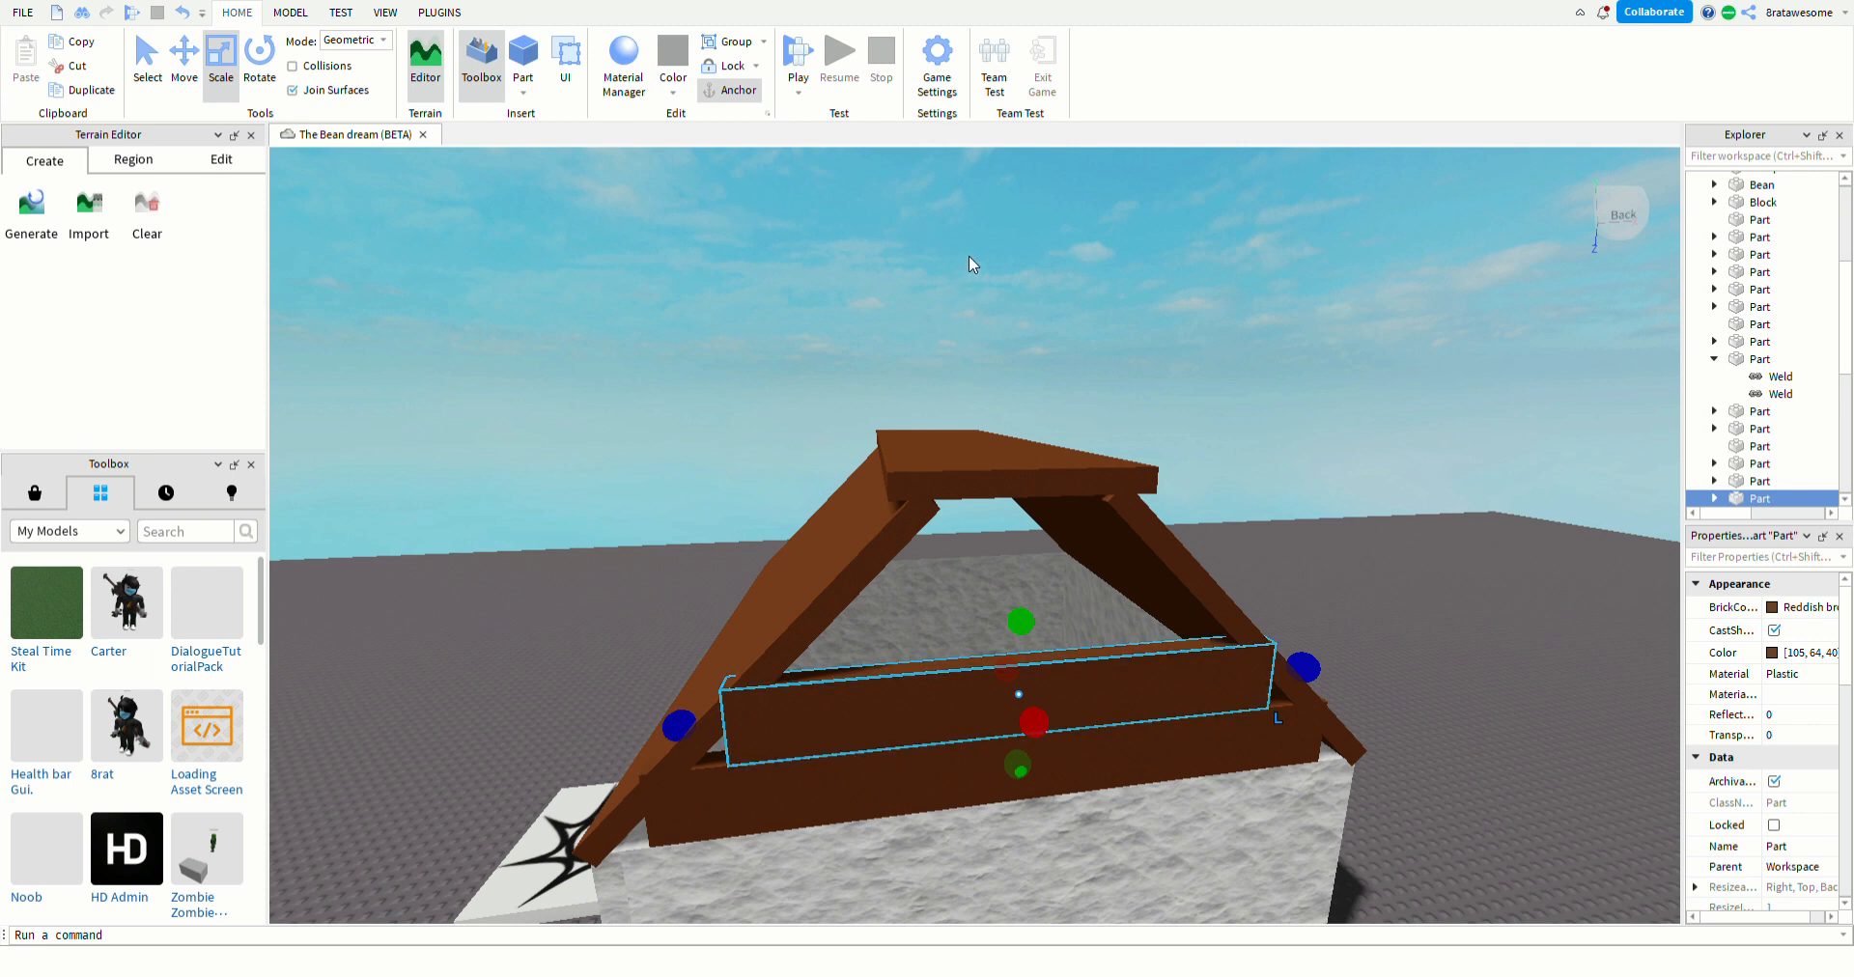
- Duplicate the second gable board and raise the copy directly above it as the third board
key("ctrl+d")
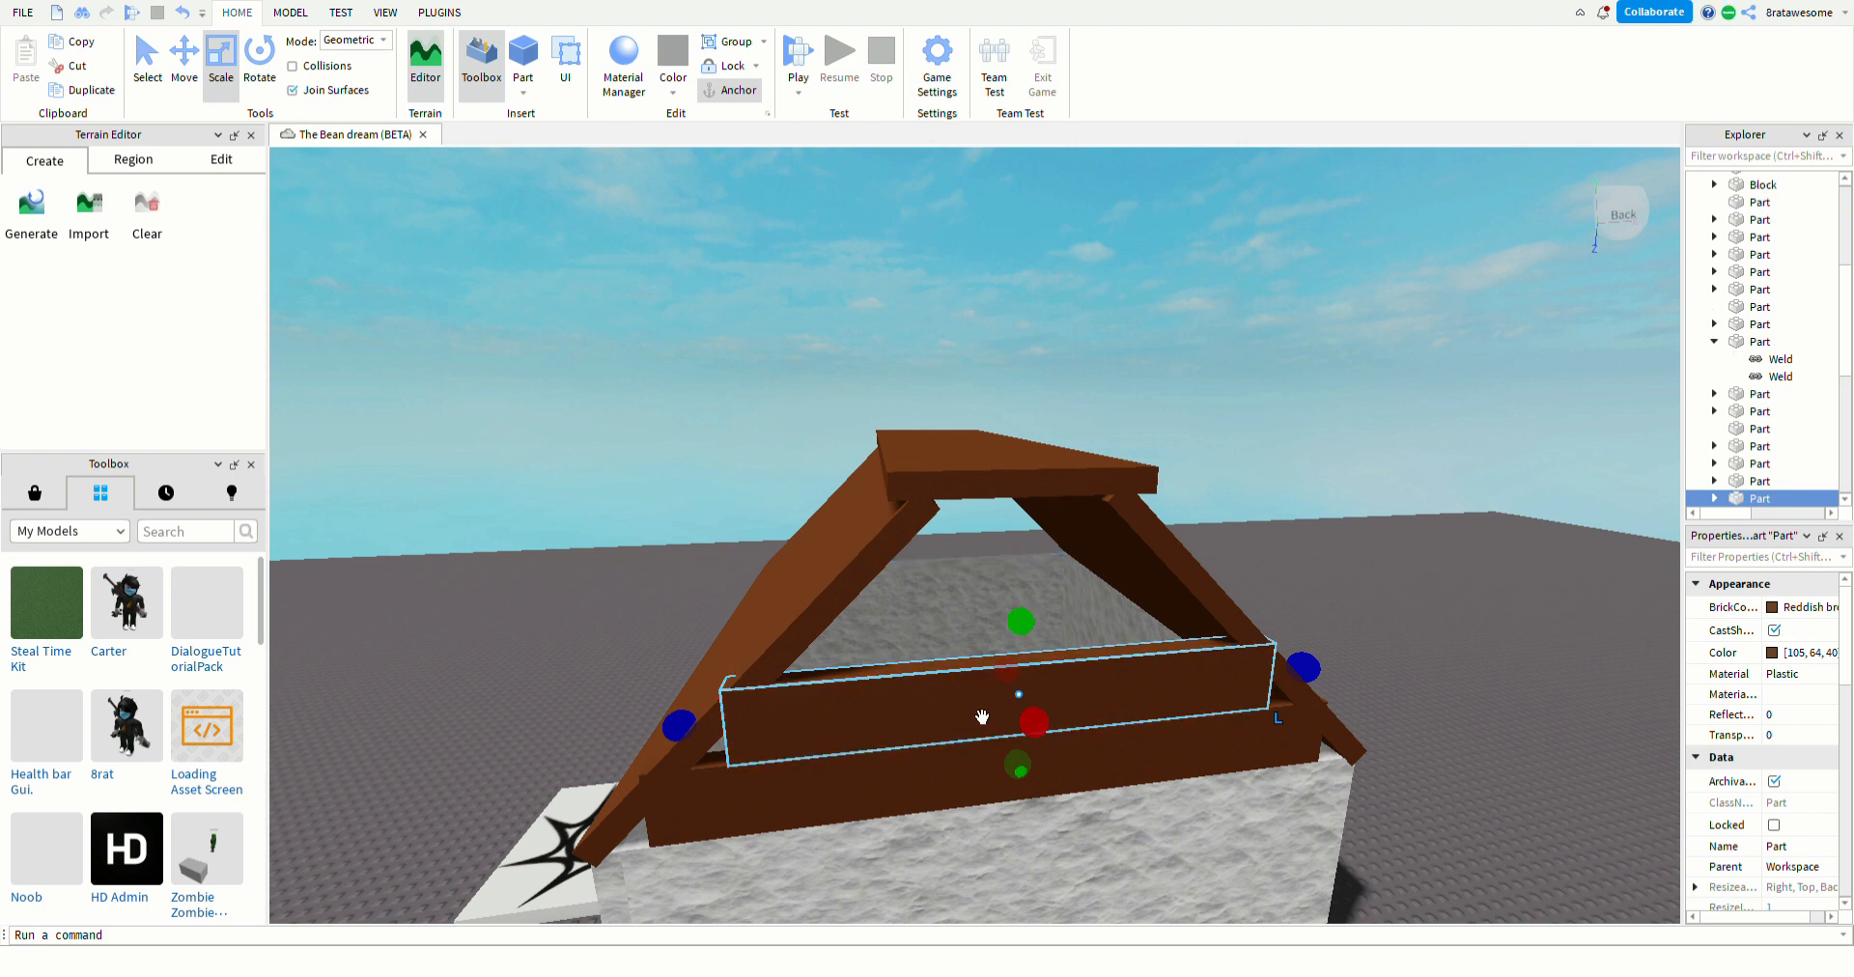
left_click(153, 80)
left_click(188, 64)
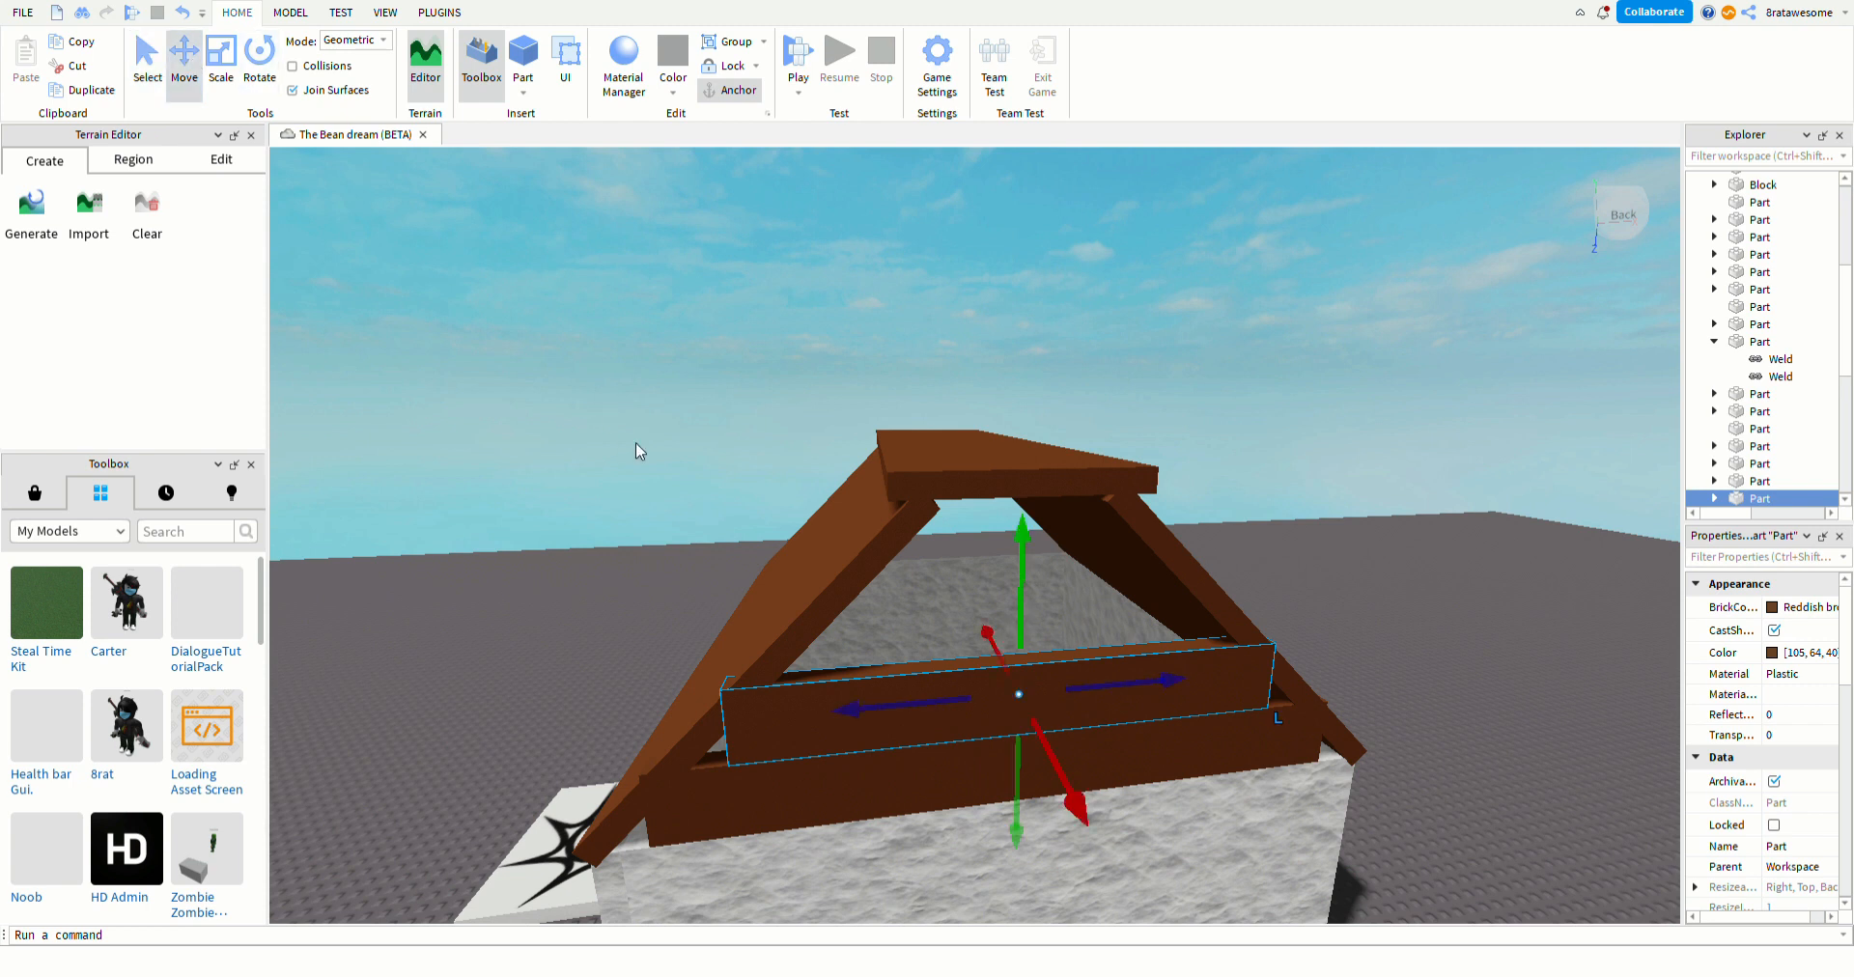
left_click_drag(1038, 574, 1033, 512)
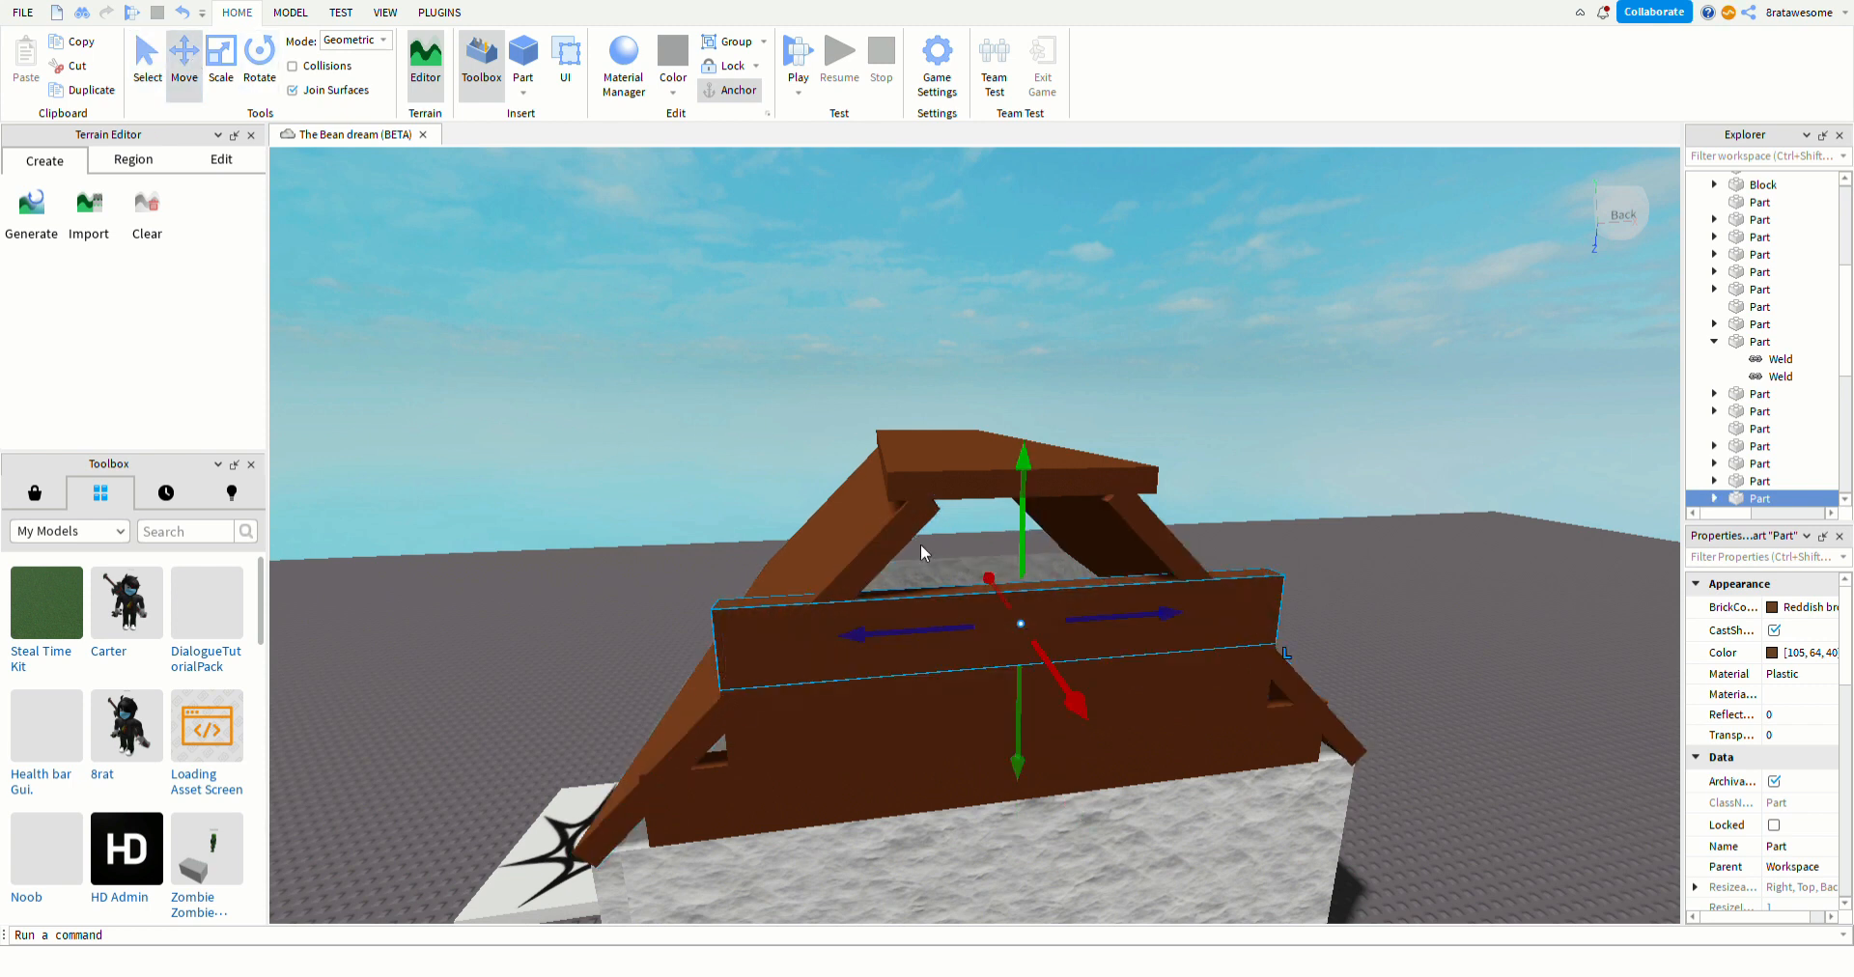
- Shorten both ends of the third gable board to fit between the sloping roof panels
left_click(236, 59)
left_click_drag(672, 660, 744, 650)
left_click_drag(1334, 628, 1269, 642)
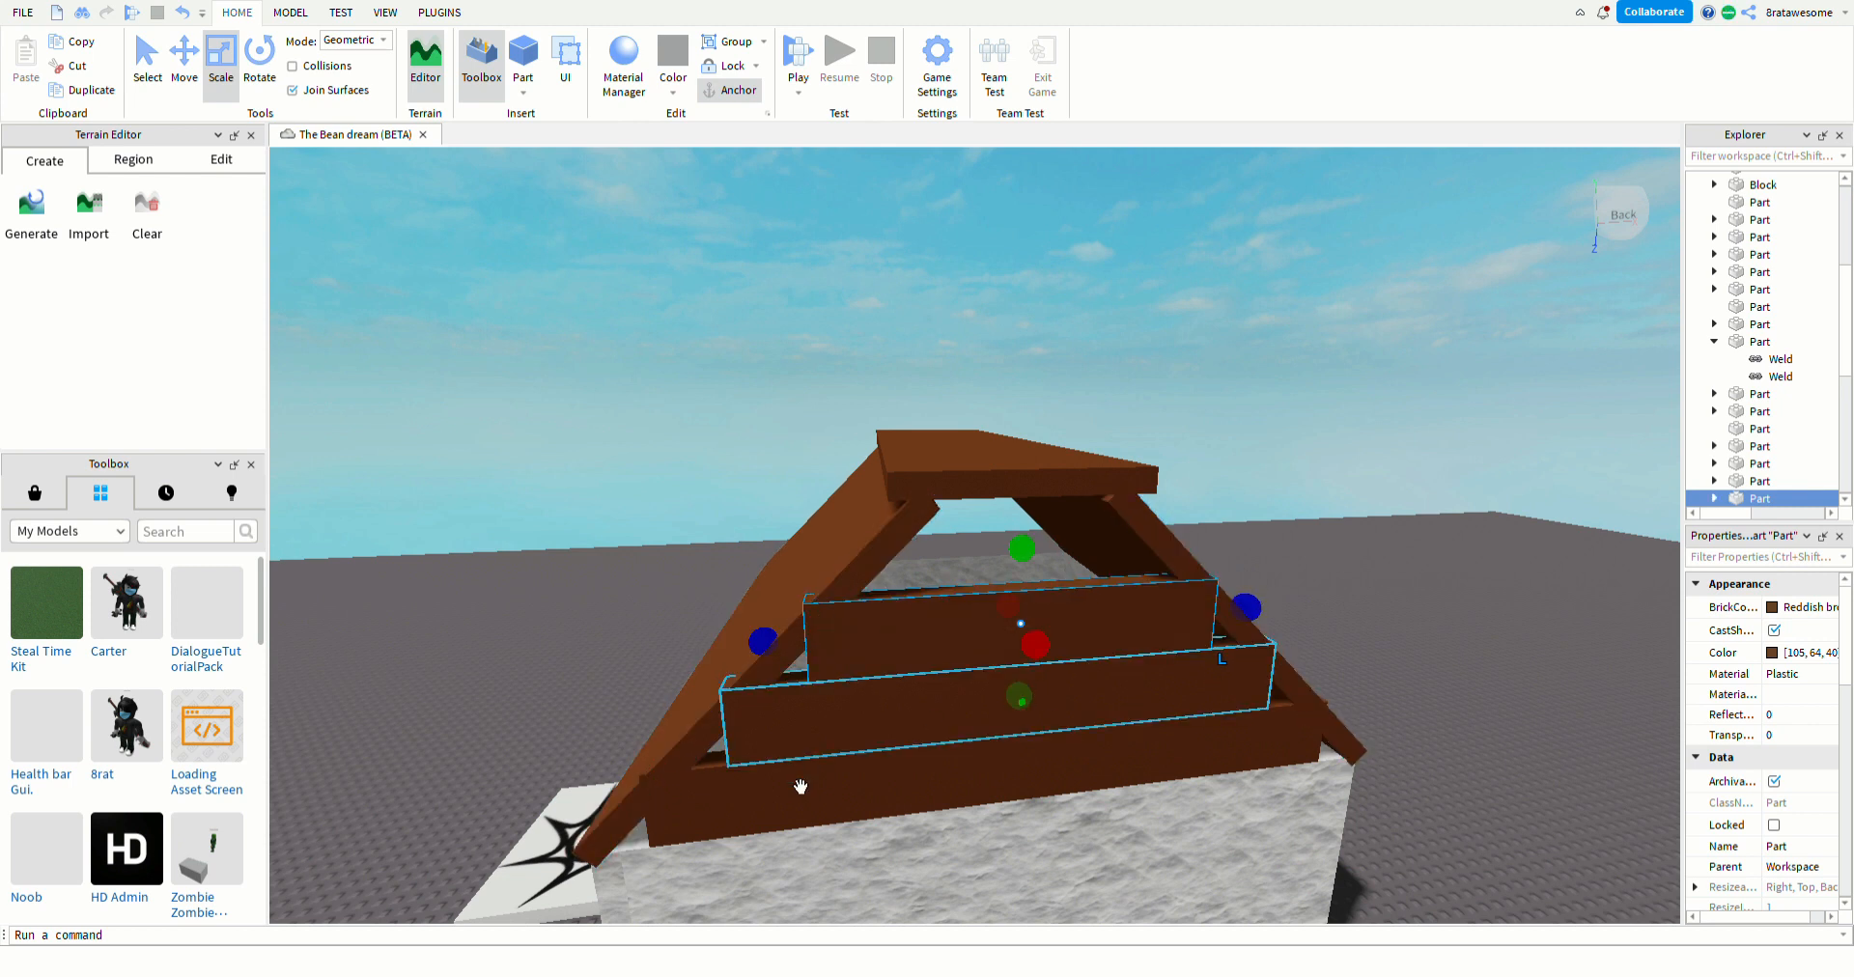
left_click(473, 669)
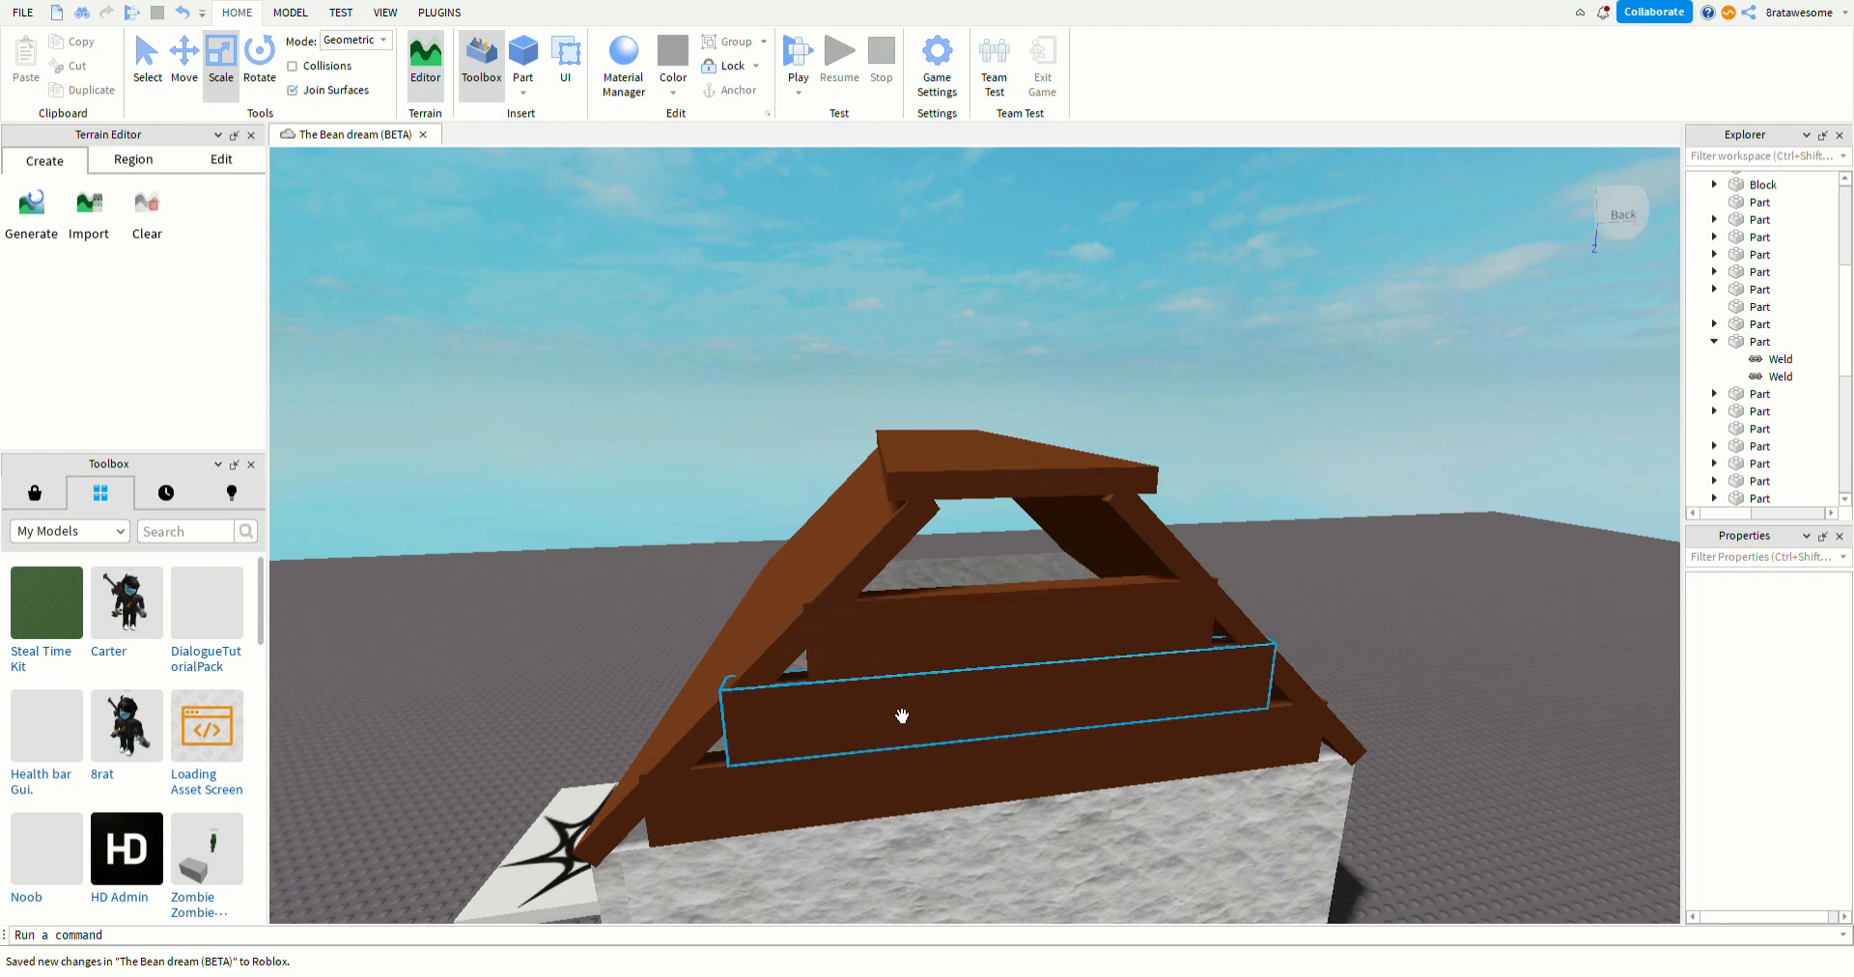
- Duplicate the third gable board and raise the copy directly above it as the fourth board
right_click_drag(1006, 605, 989, 493)
left_click(989, 492)
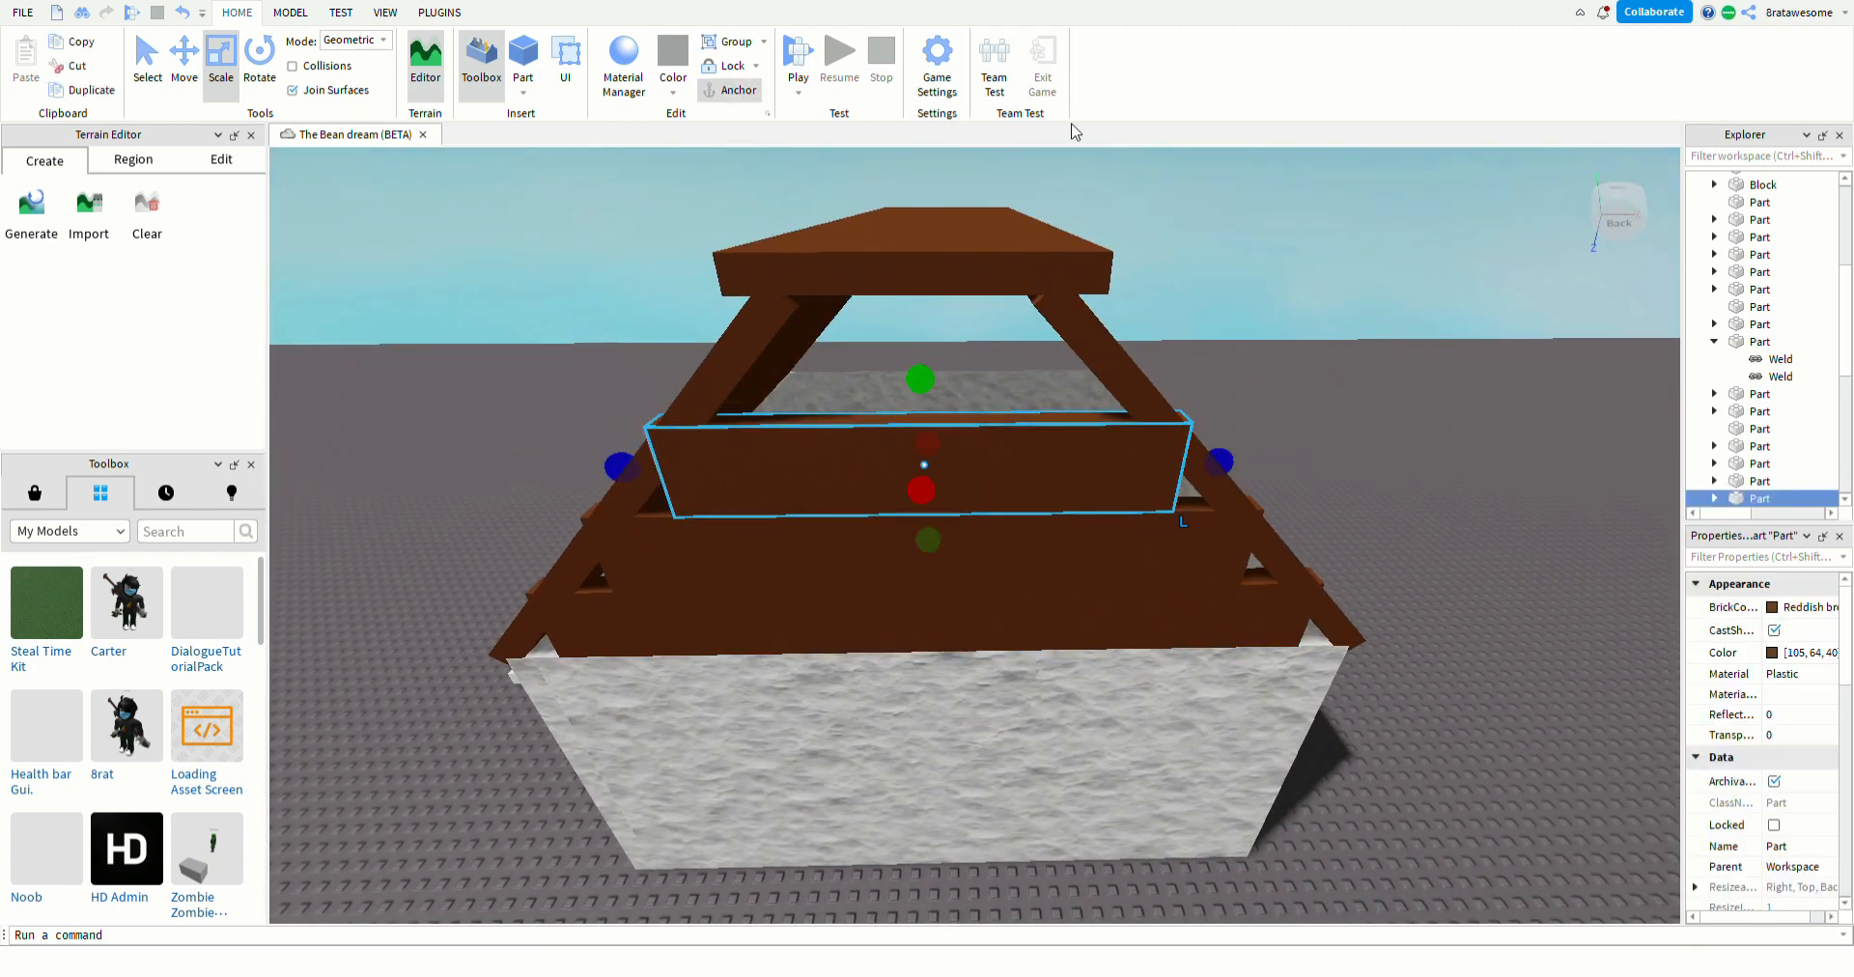
left_click(198, 69)
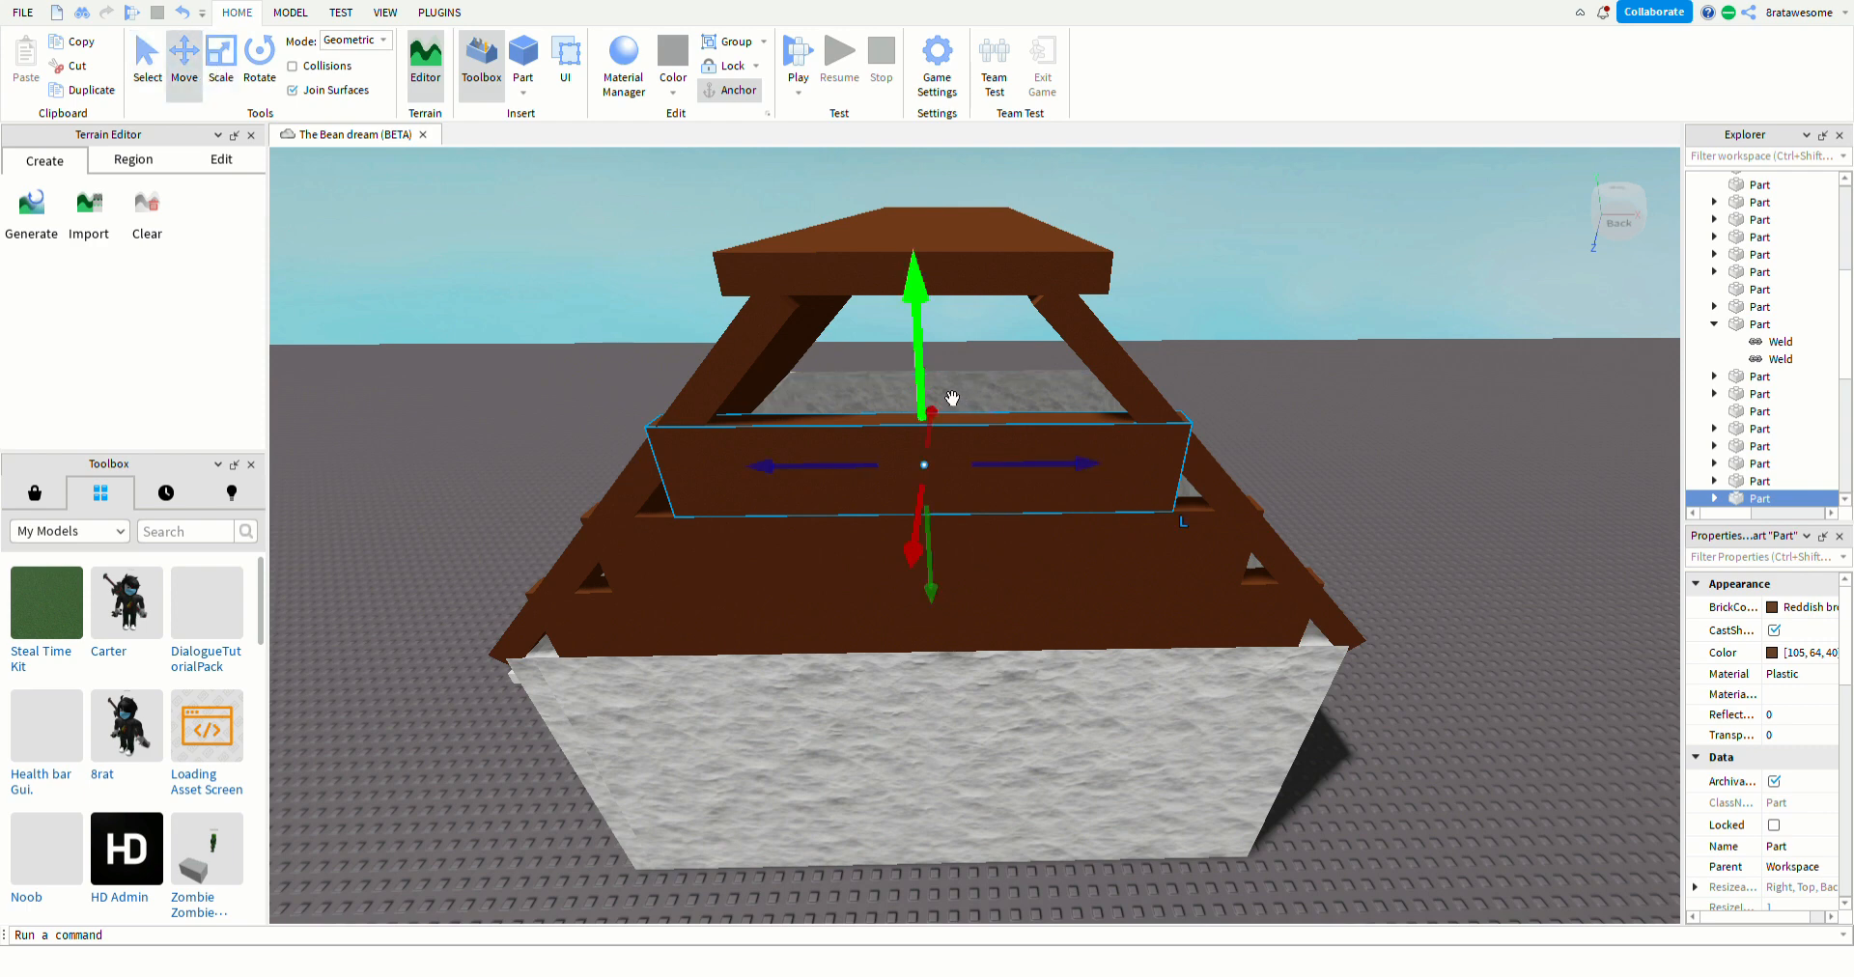
left_click_drag(931, 359, 914, 257)
key("a")
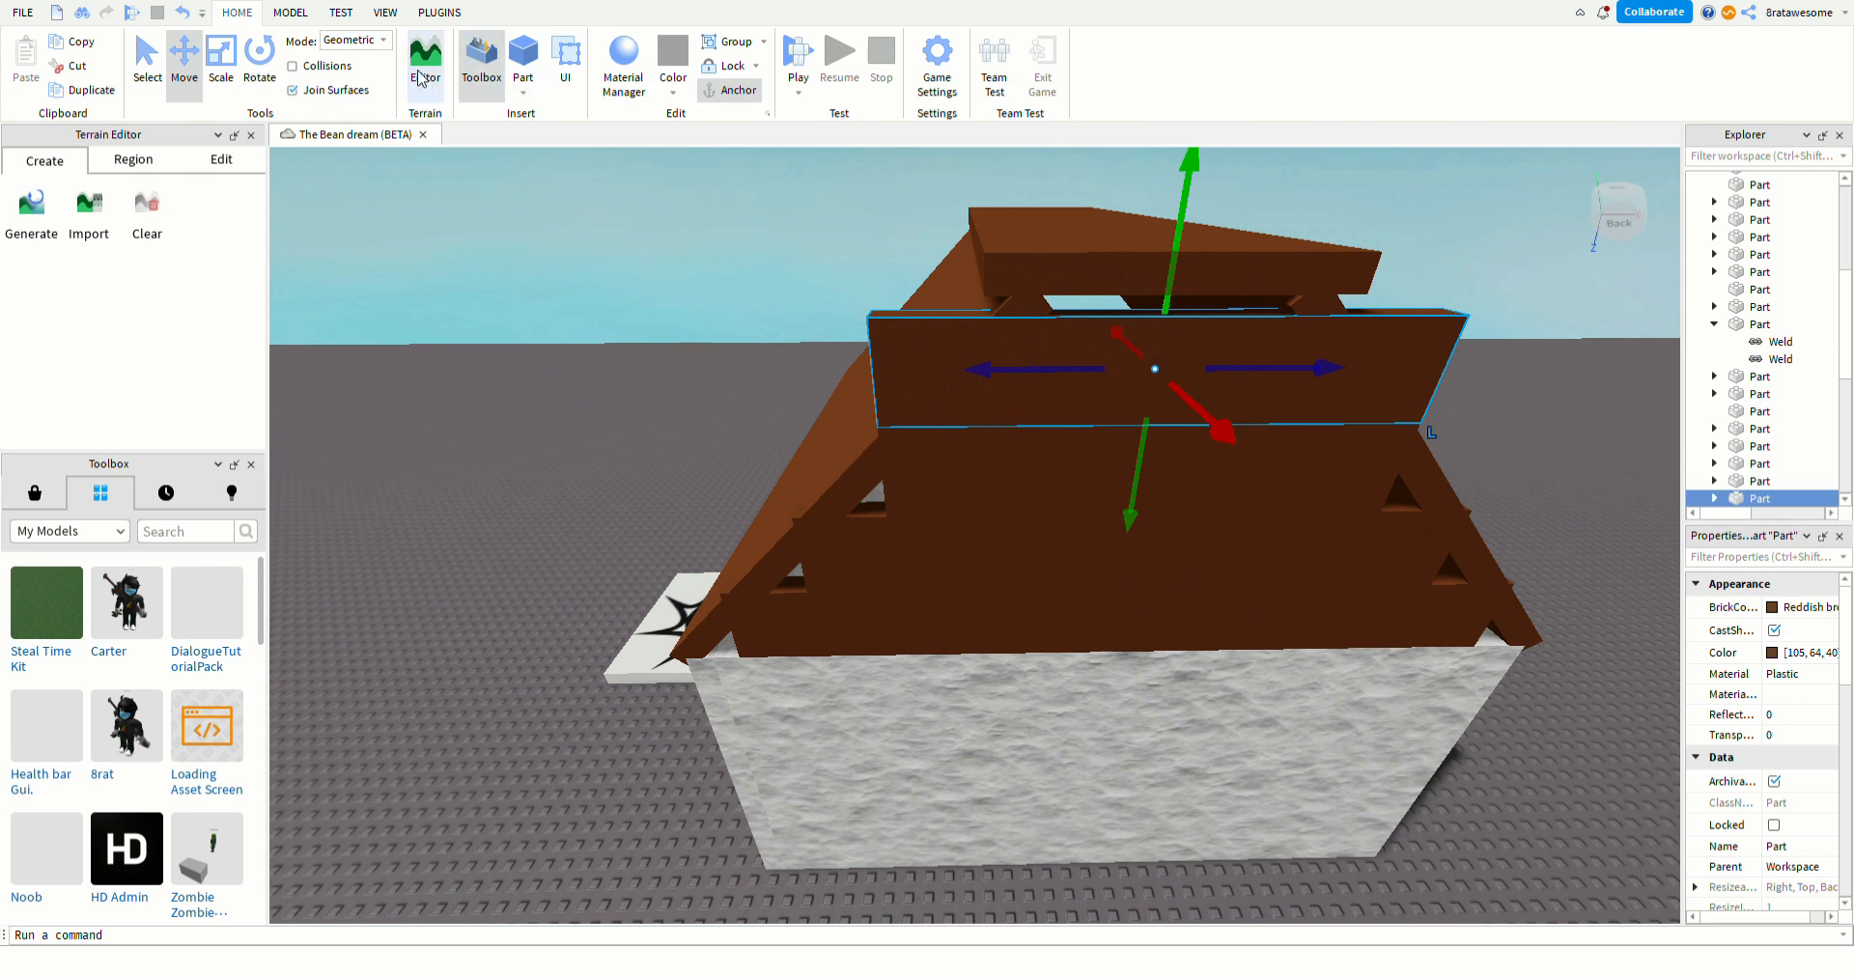
- Shorten both ends of the fourth gable board to fit between the sloping roof panels
left_click(221, 68)
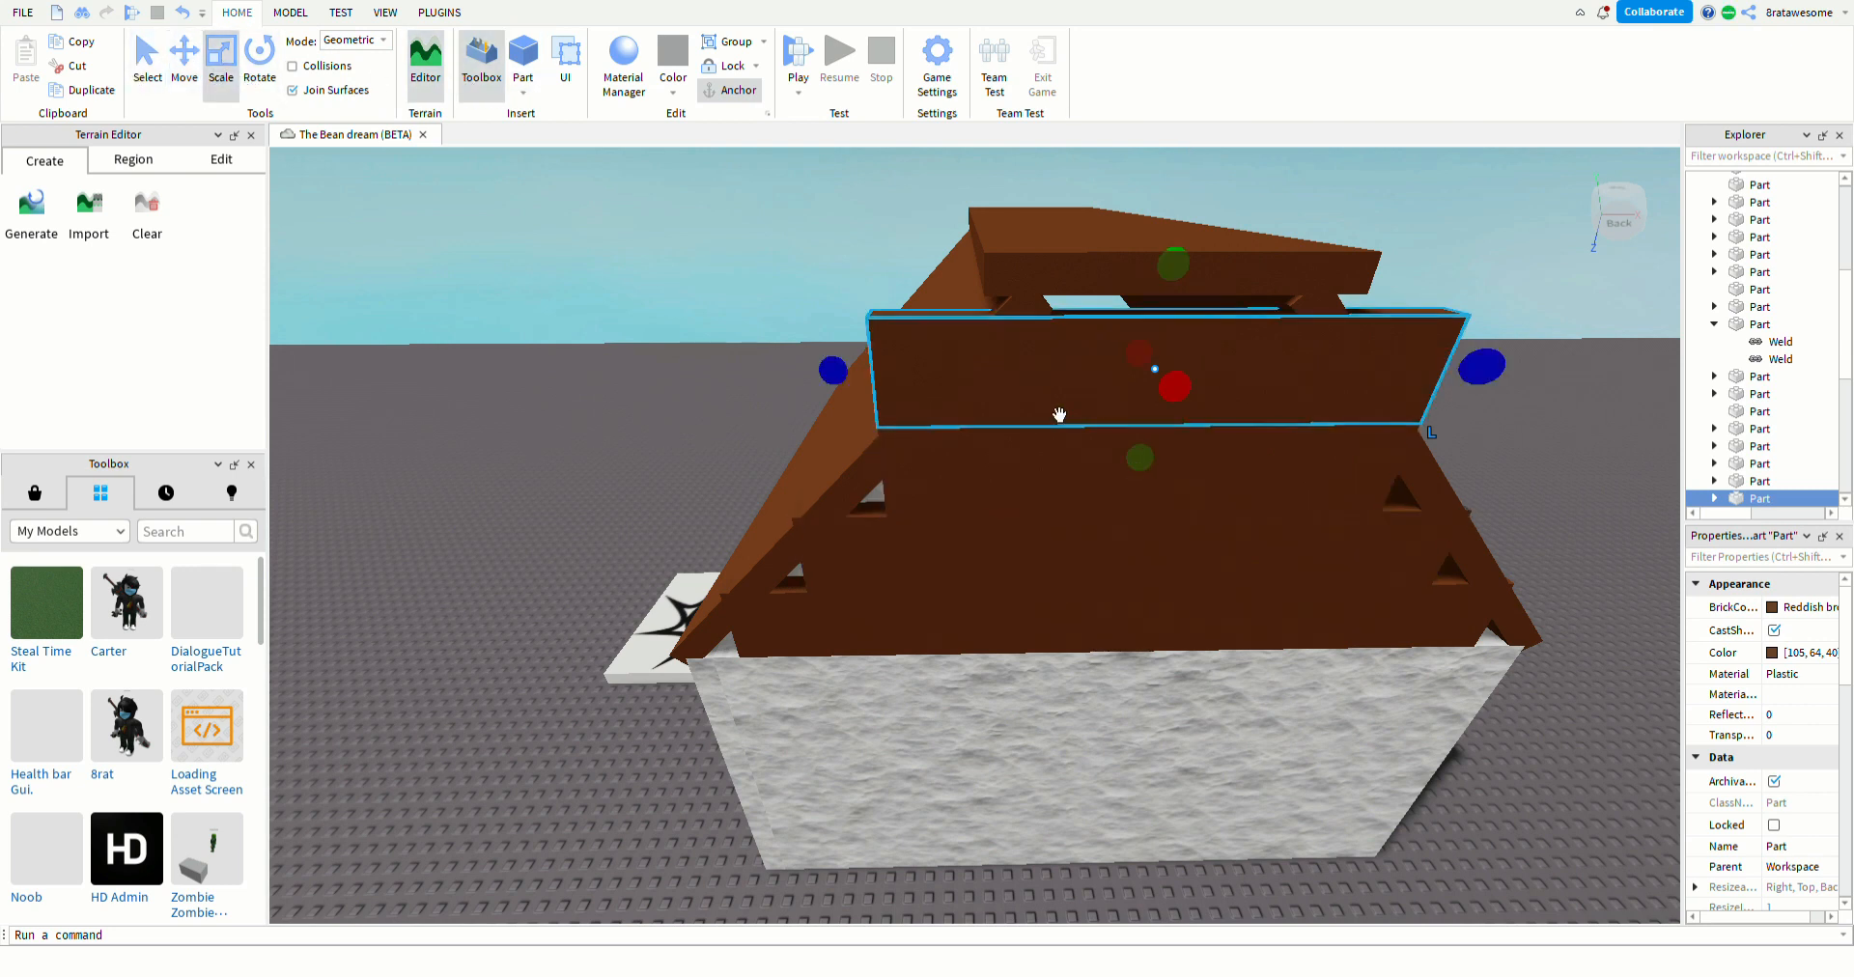
left_click_drag(840, 373, 960, 365)
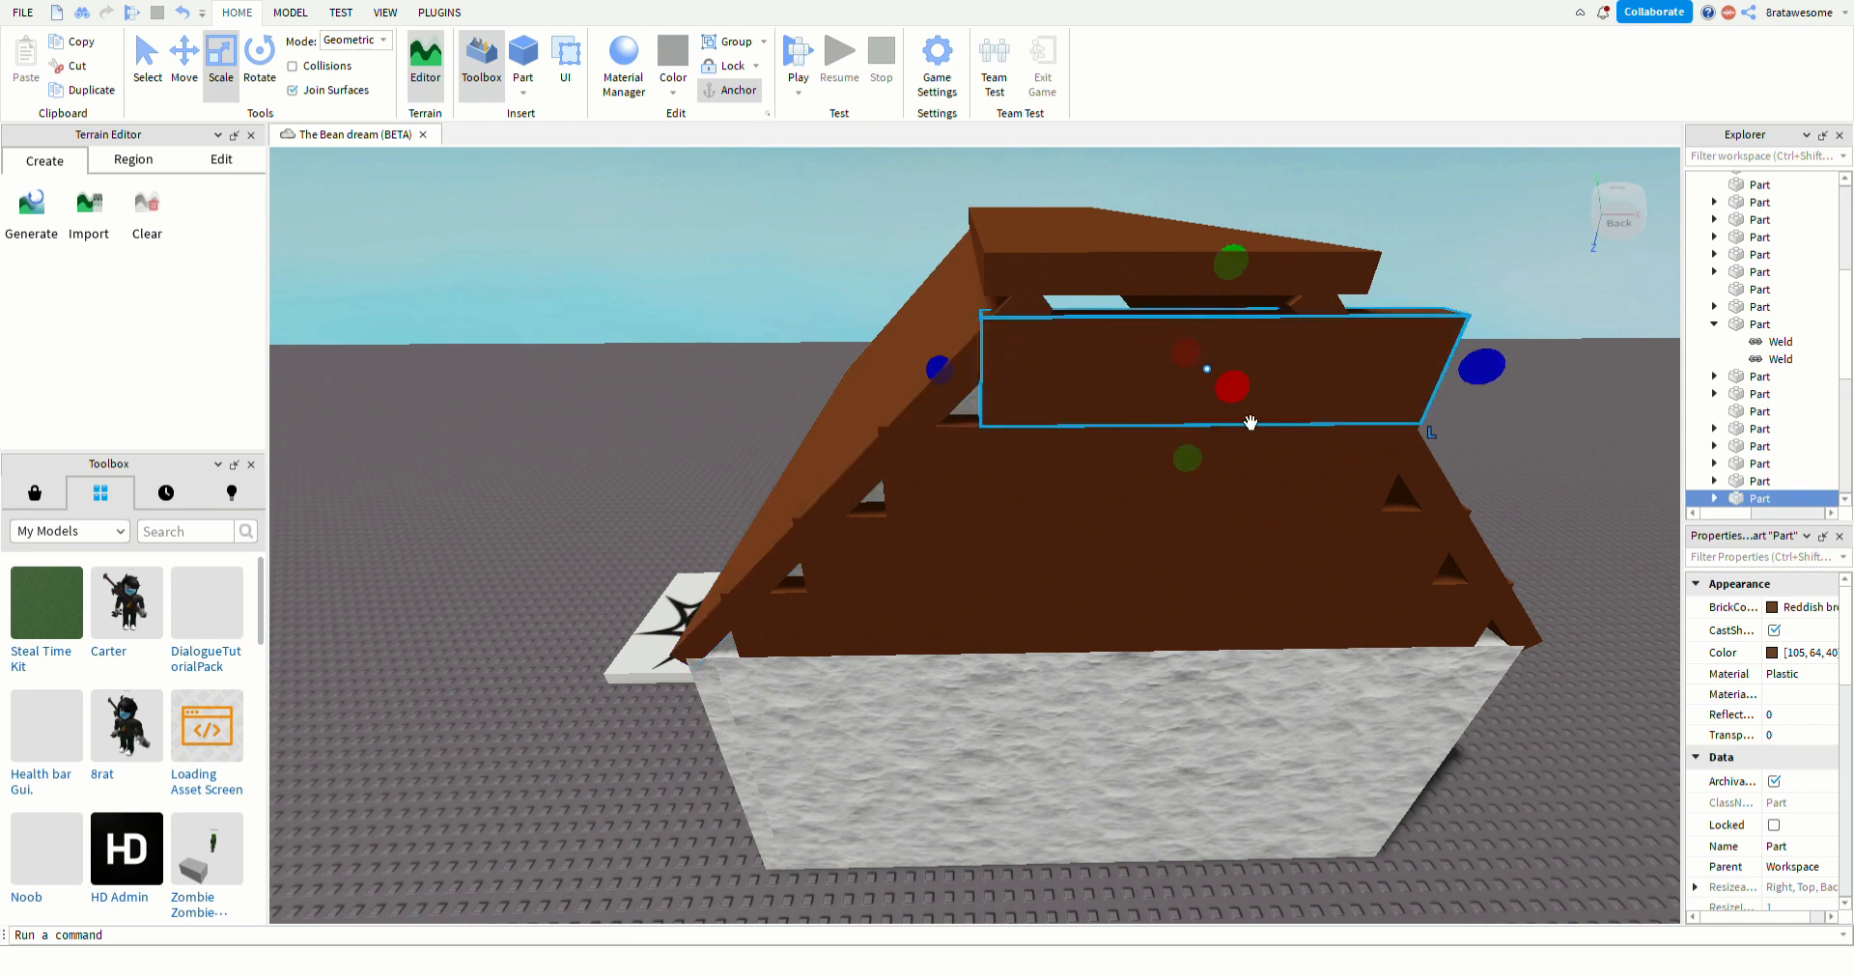
left_click_drag(1484, 367, 1357, 387)
left_click(414, 536)
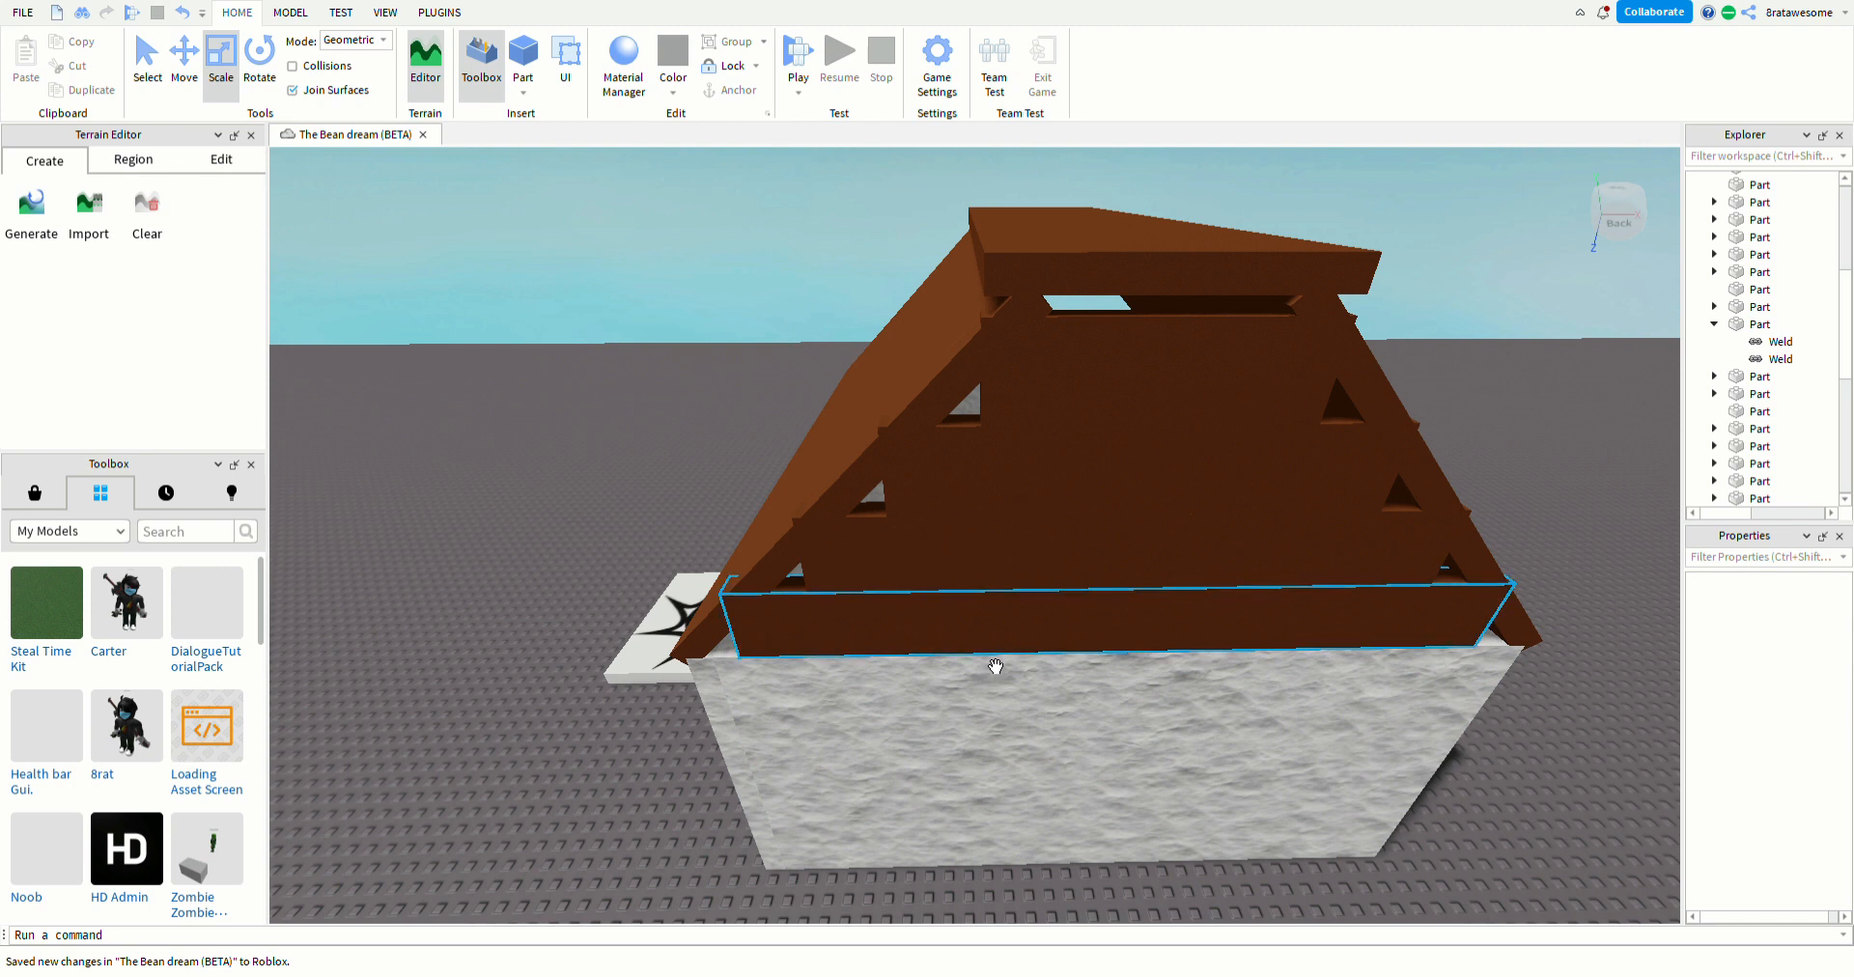
left_click(979, 613)
left_click_drag(978, 614, 967, 661)
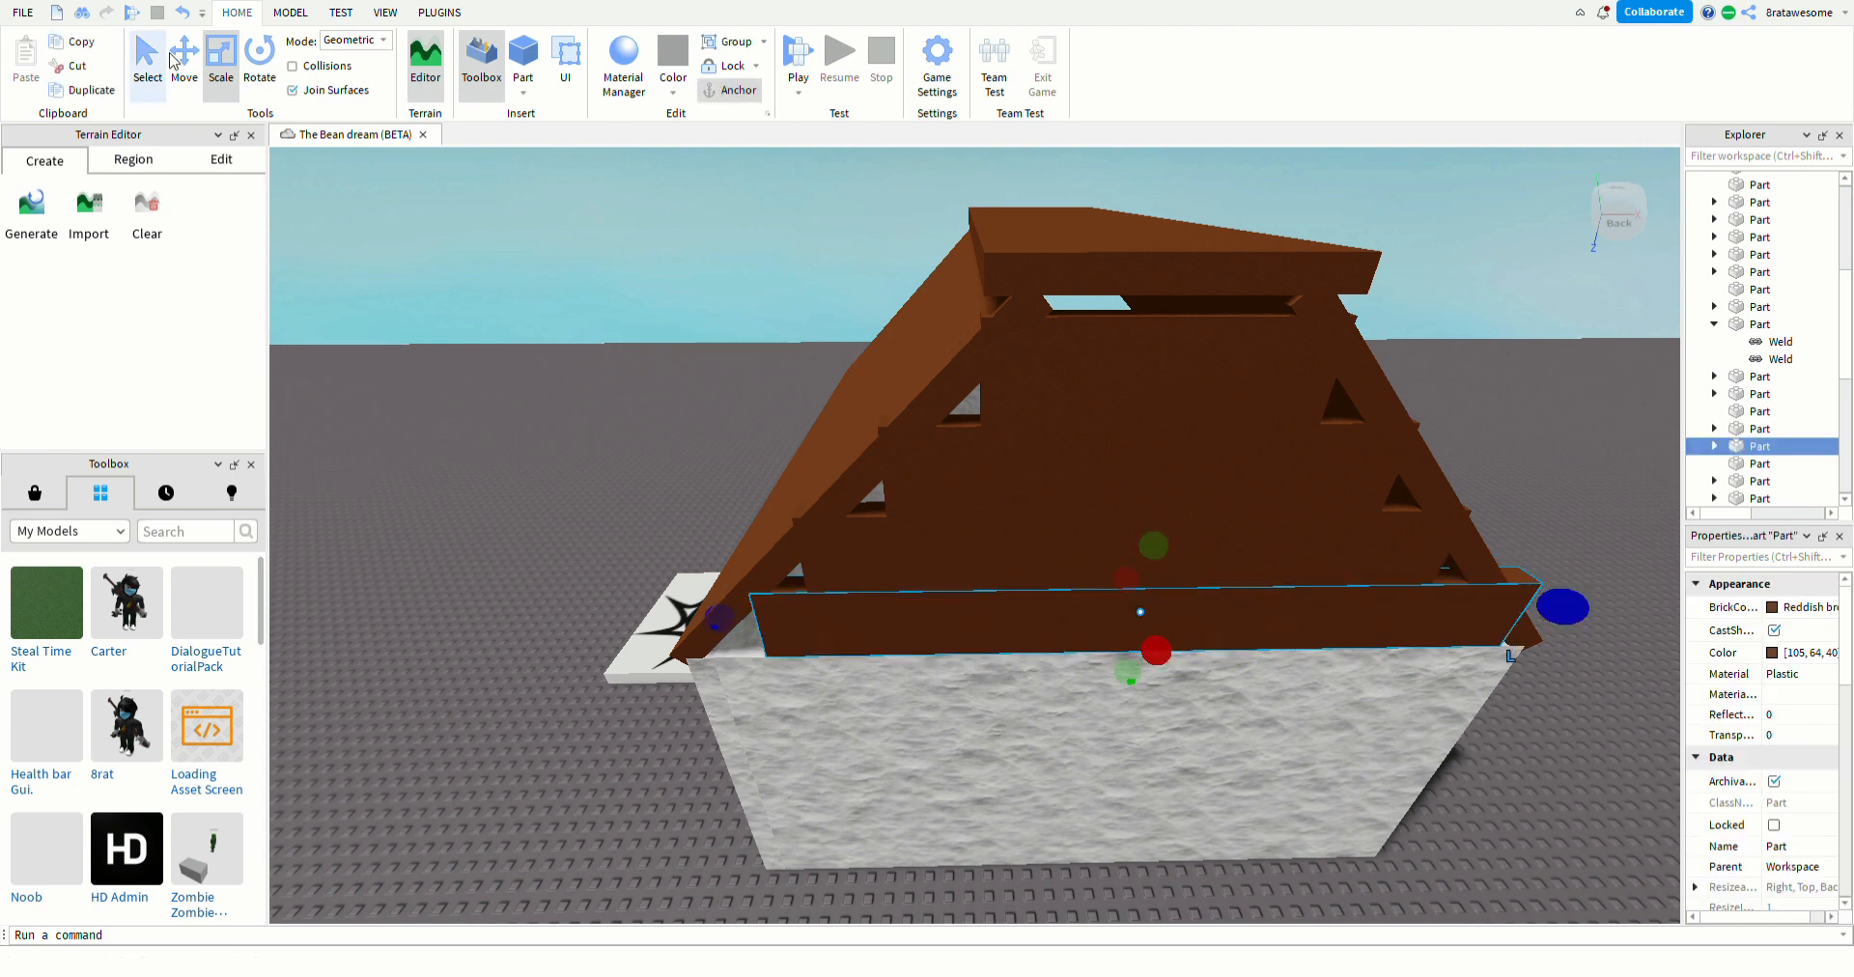
left_click(183, 17)
left_click(482, 762)
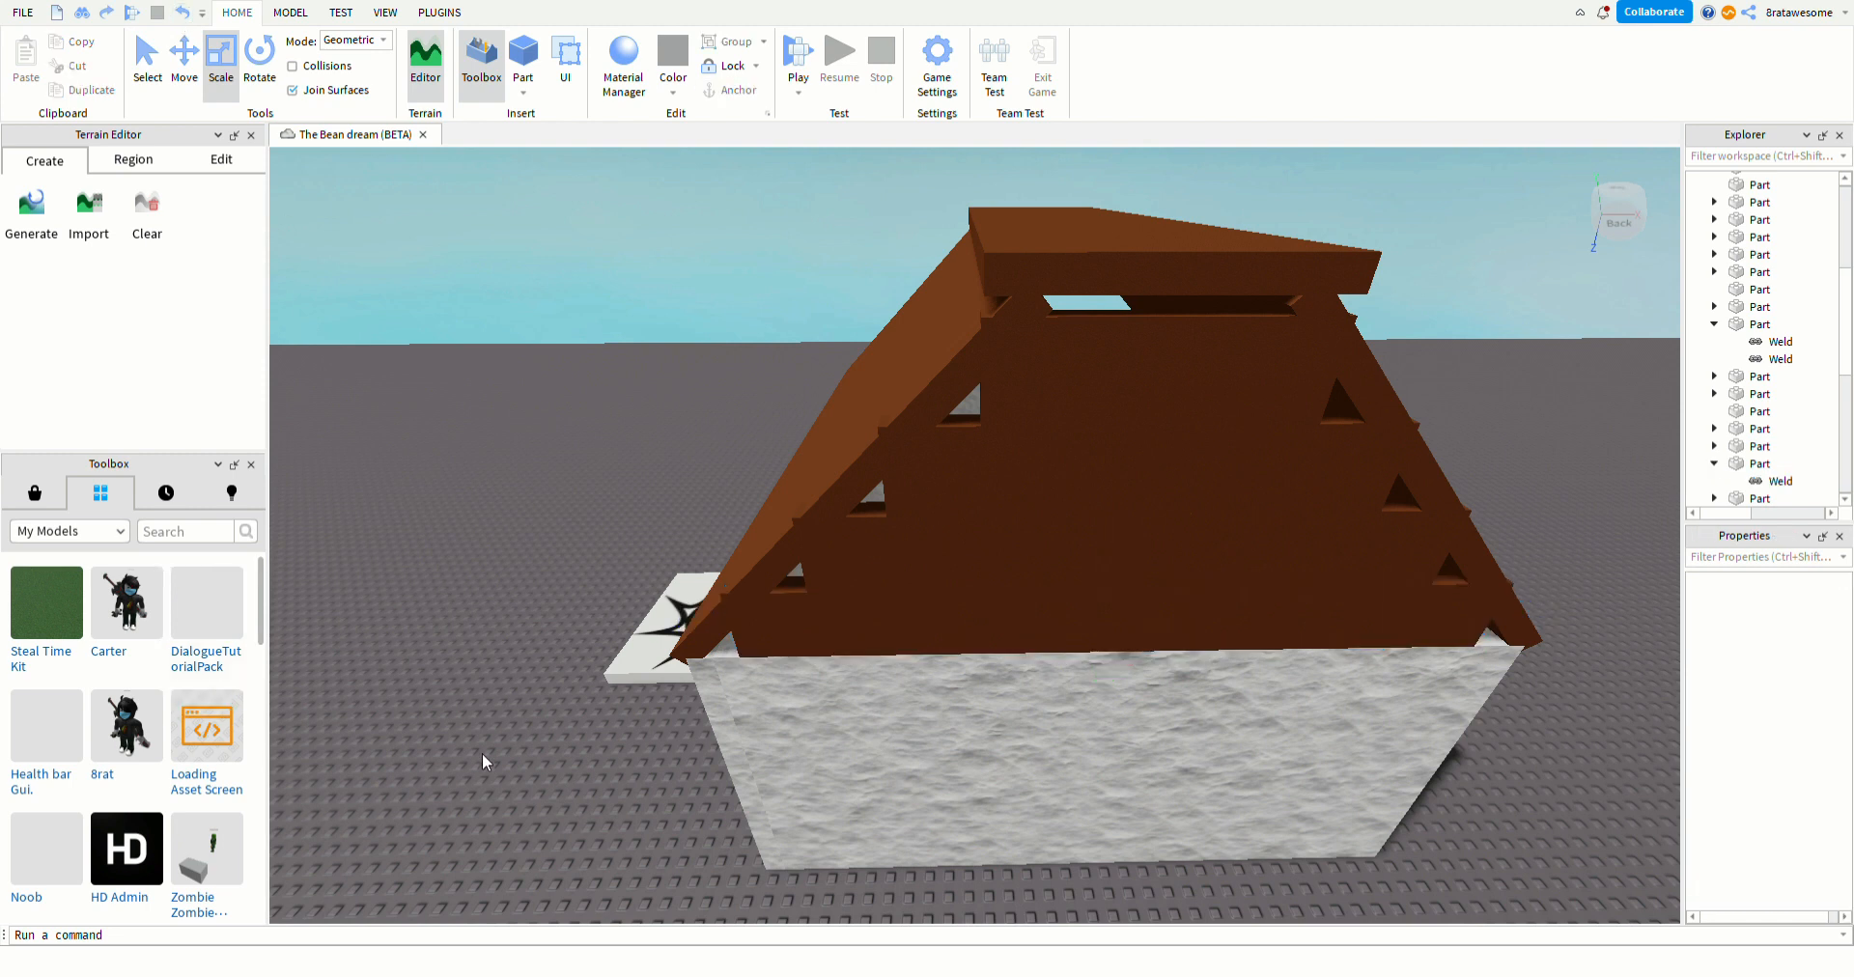
left_click_drag(747, 446, 1402, 593)
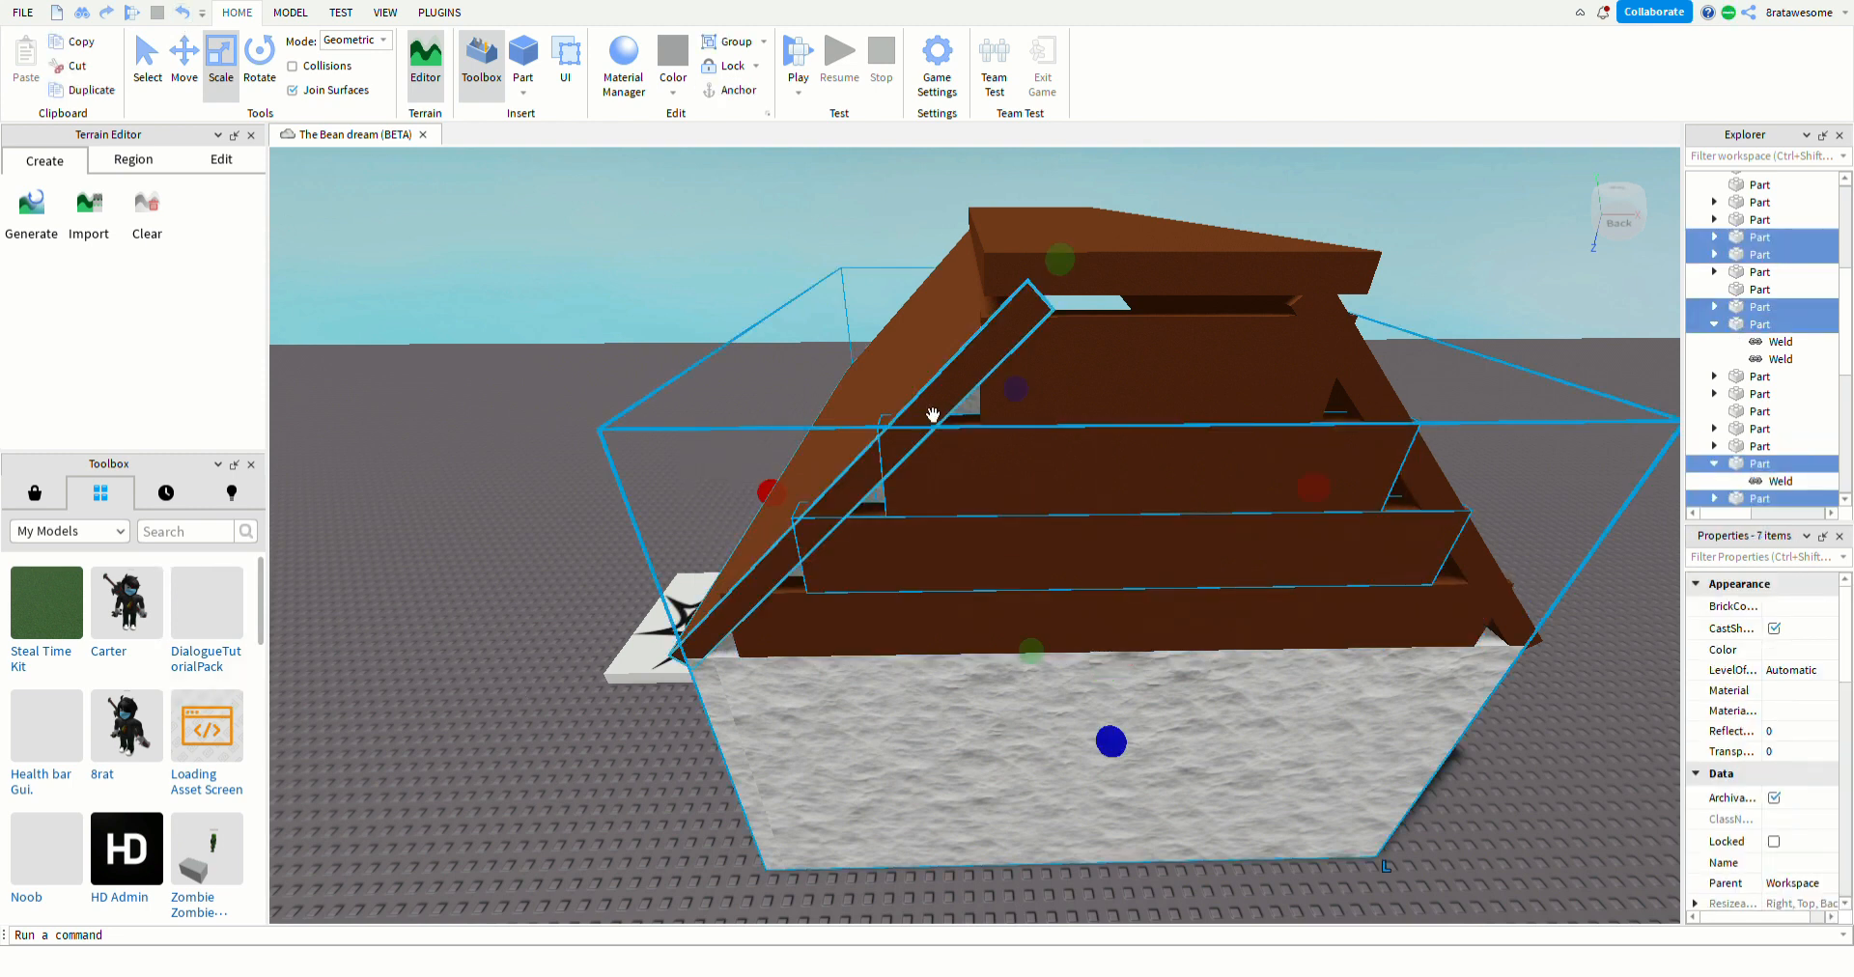
left_click(623, 278)
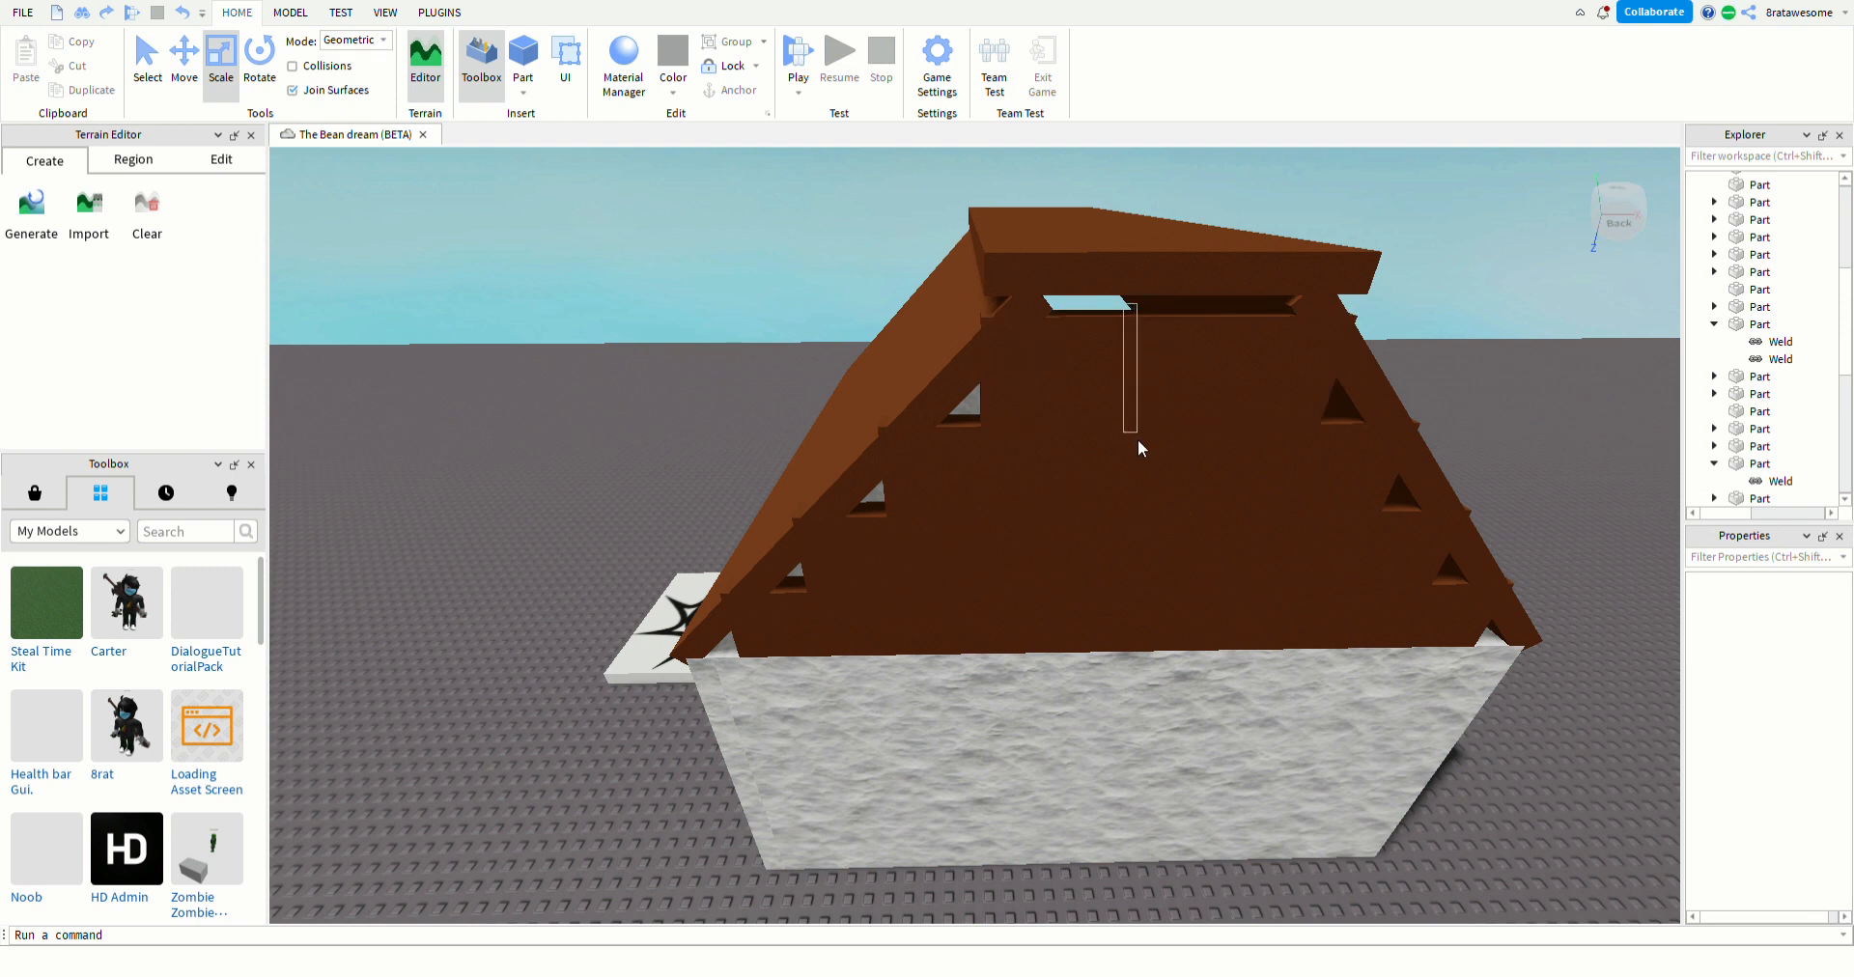
- Select all four stacked gable boards and group them into one model
left_click(1059, 633)
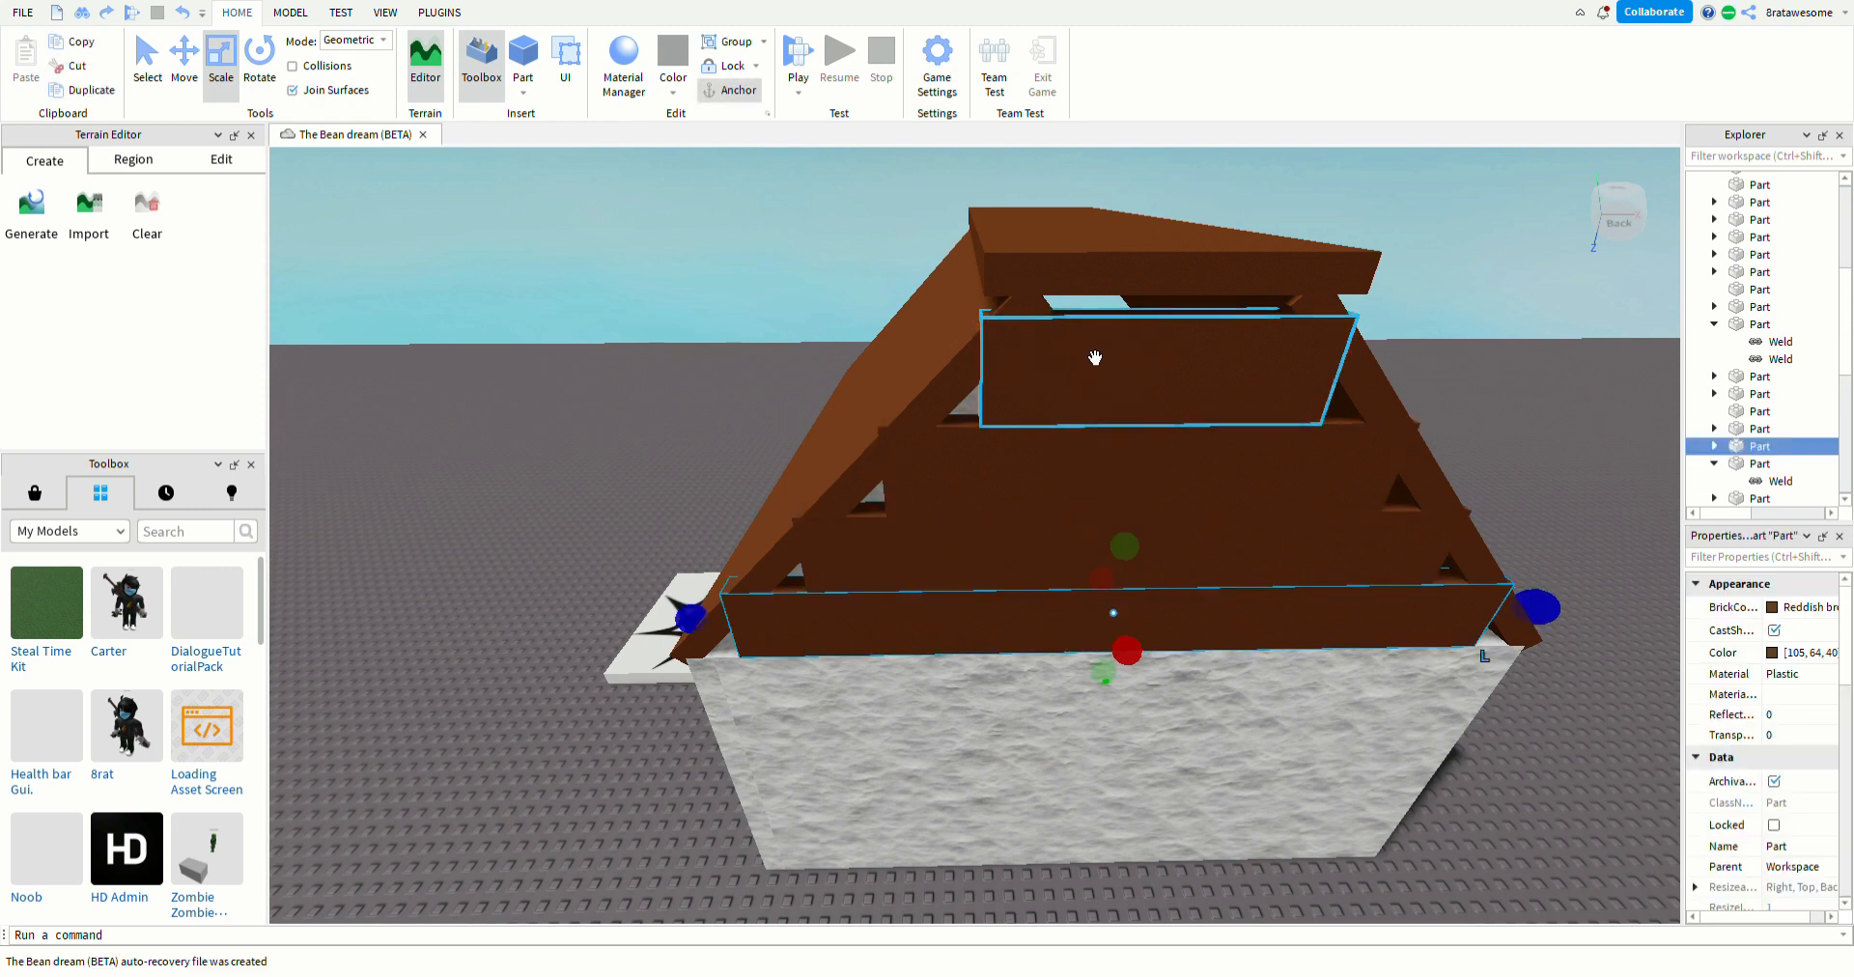
left_click_drag(1070, 309, 1179, 624)
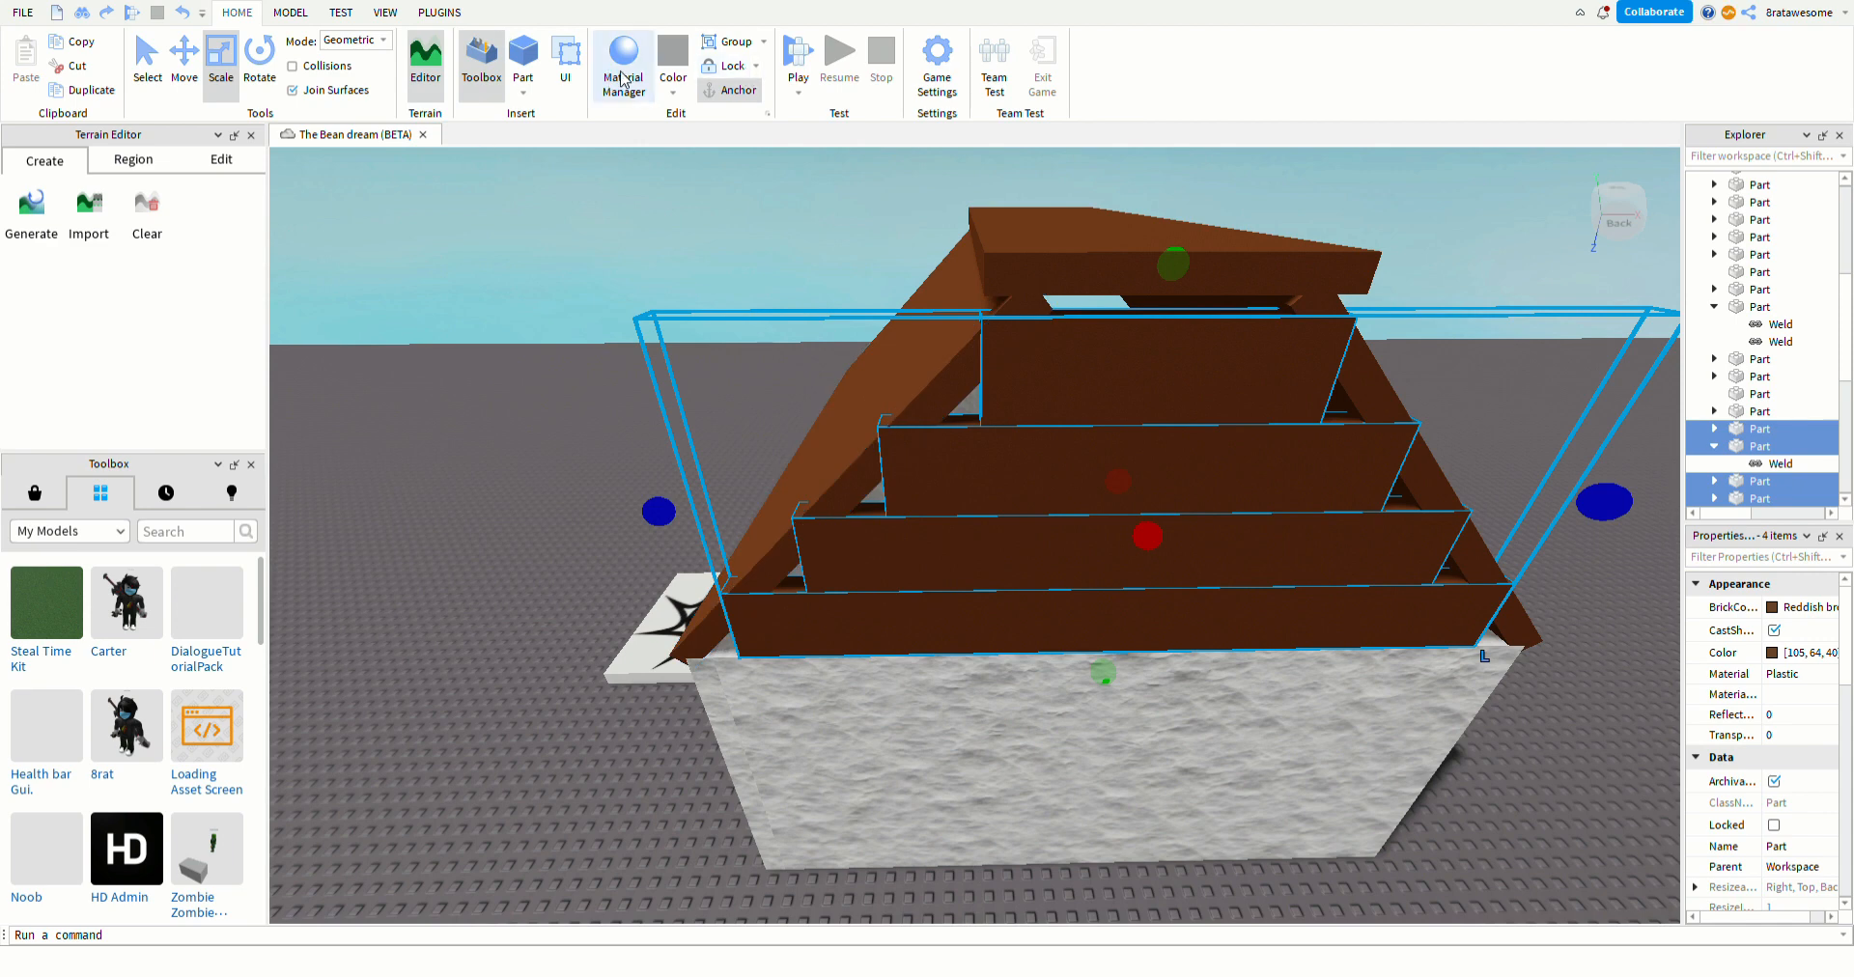
left_click(734, 43)
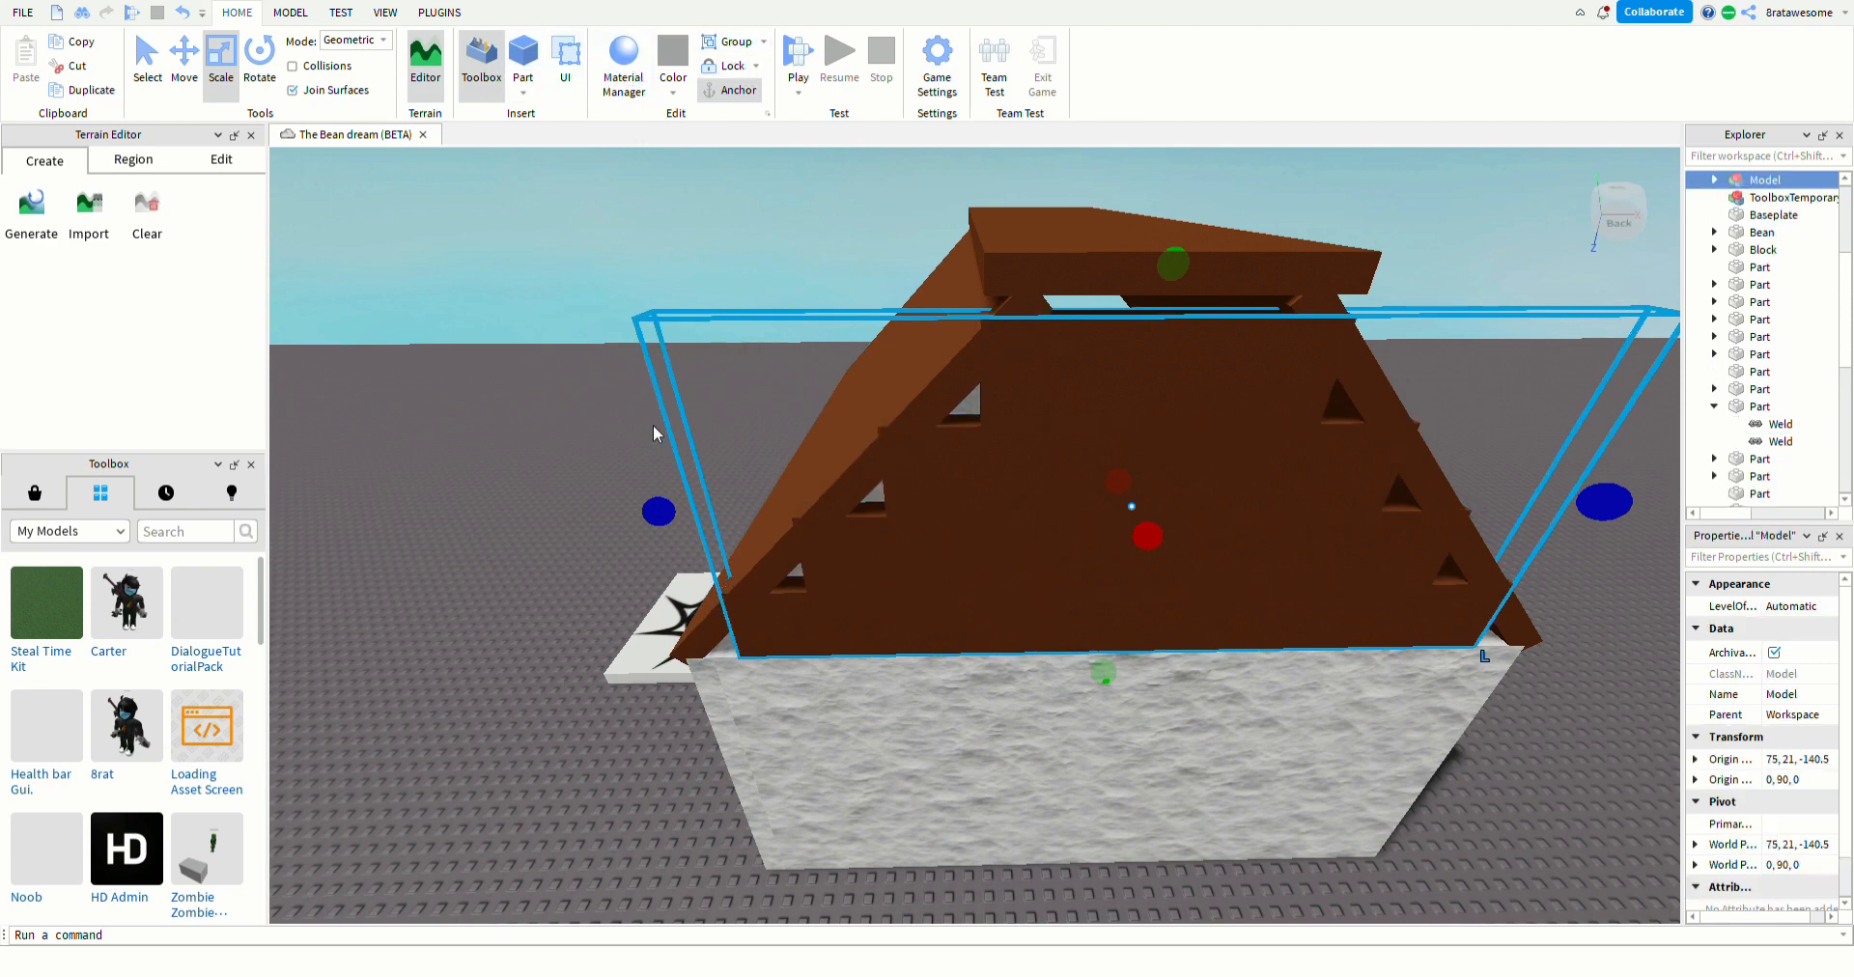
left_click(591, 437)
- Duplicate the grouped gable boards and move the copy along the house to the opposite open gable end
left_click(1100, 465)
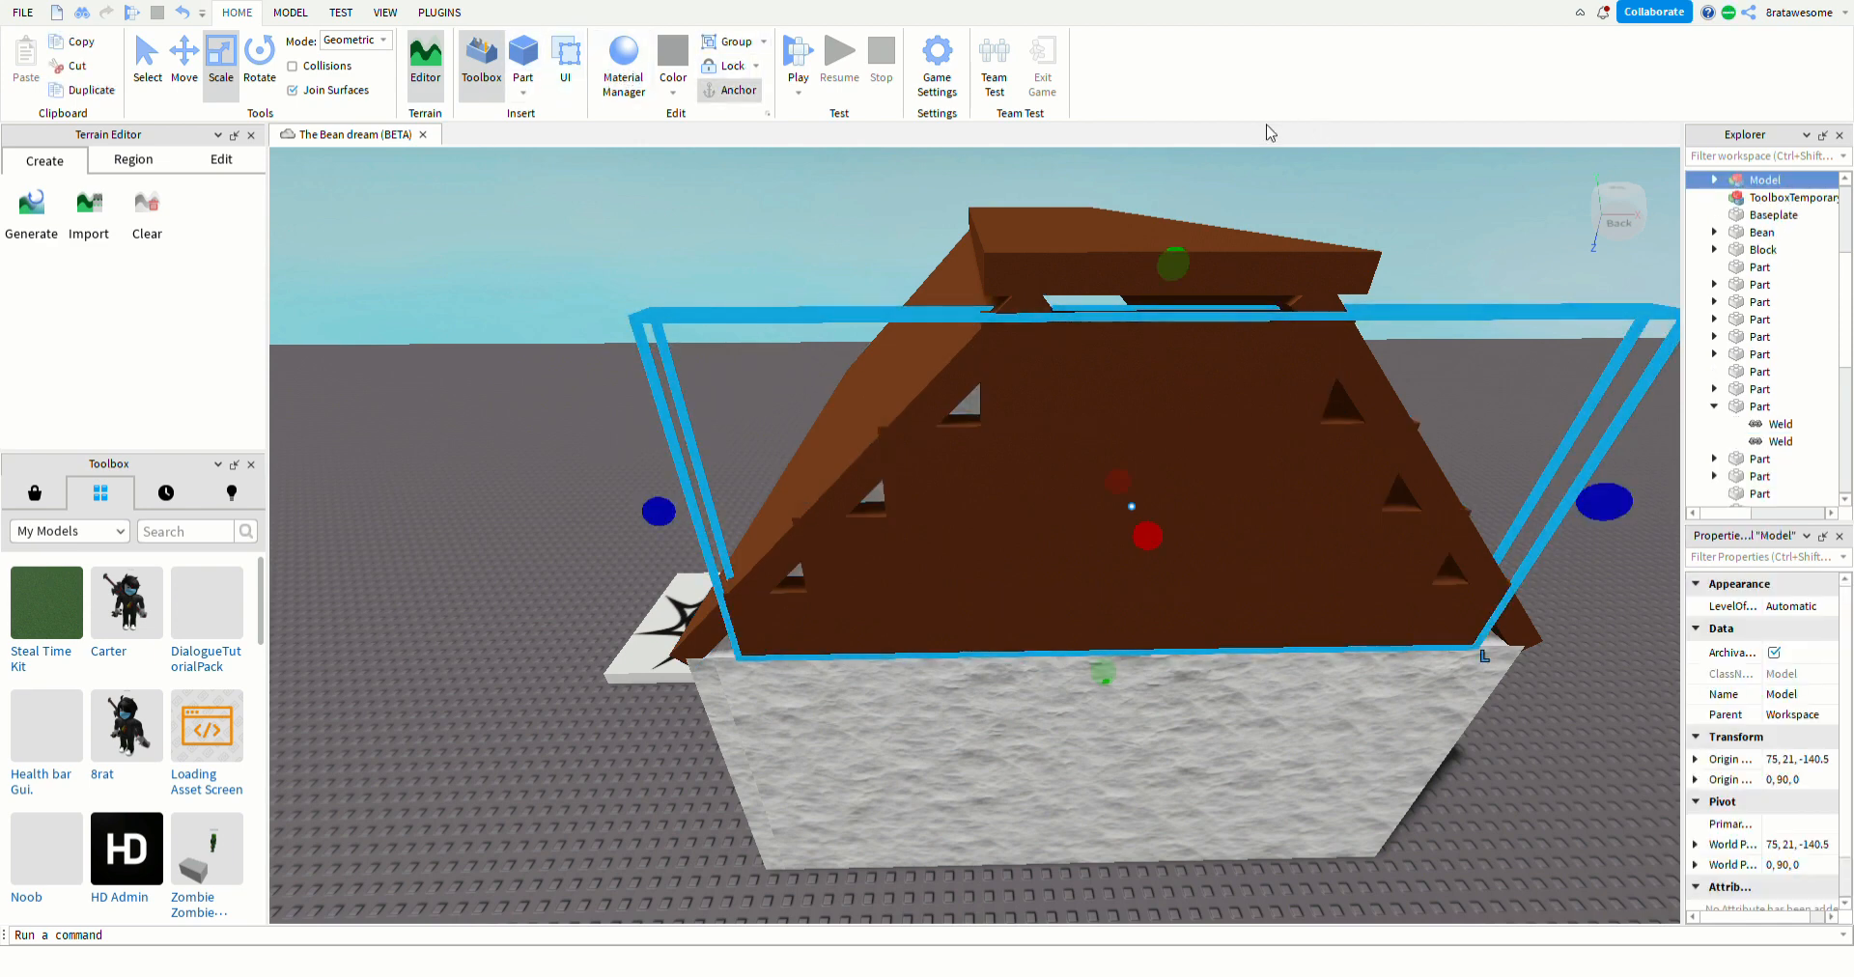
key("a")
mouse_move(329, 669)
right_mouse_down()
mouse_move(359, 699)
mouse_move(314, 676)
right_mouse_up()
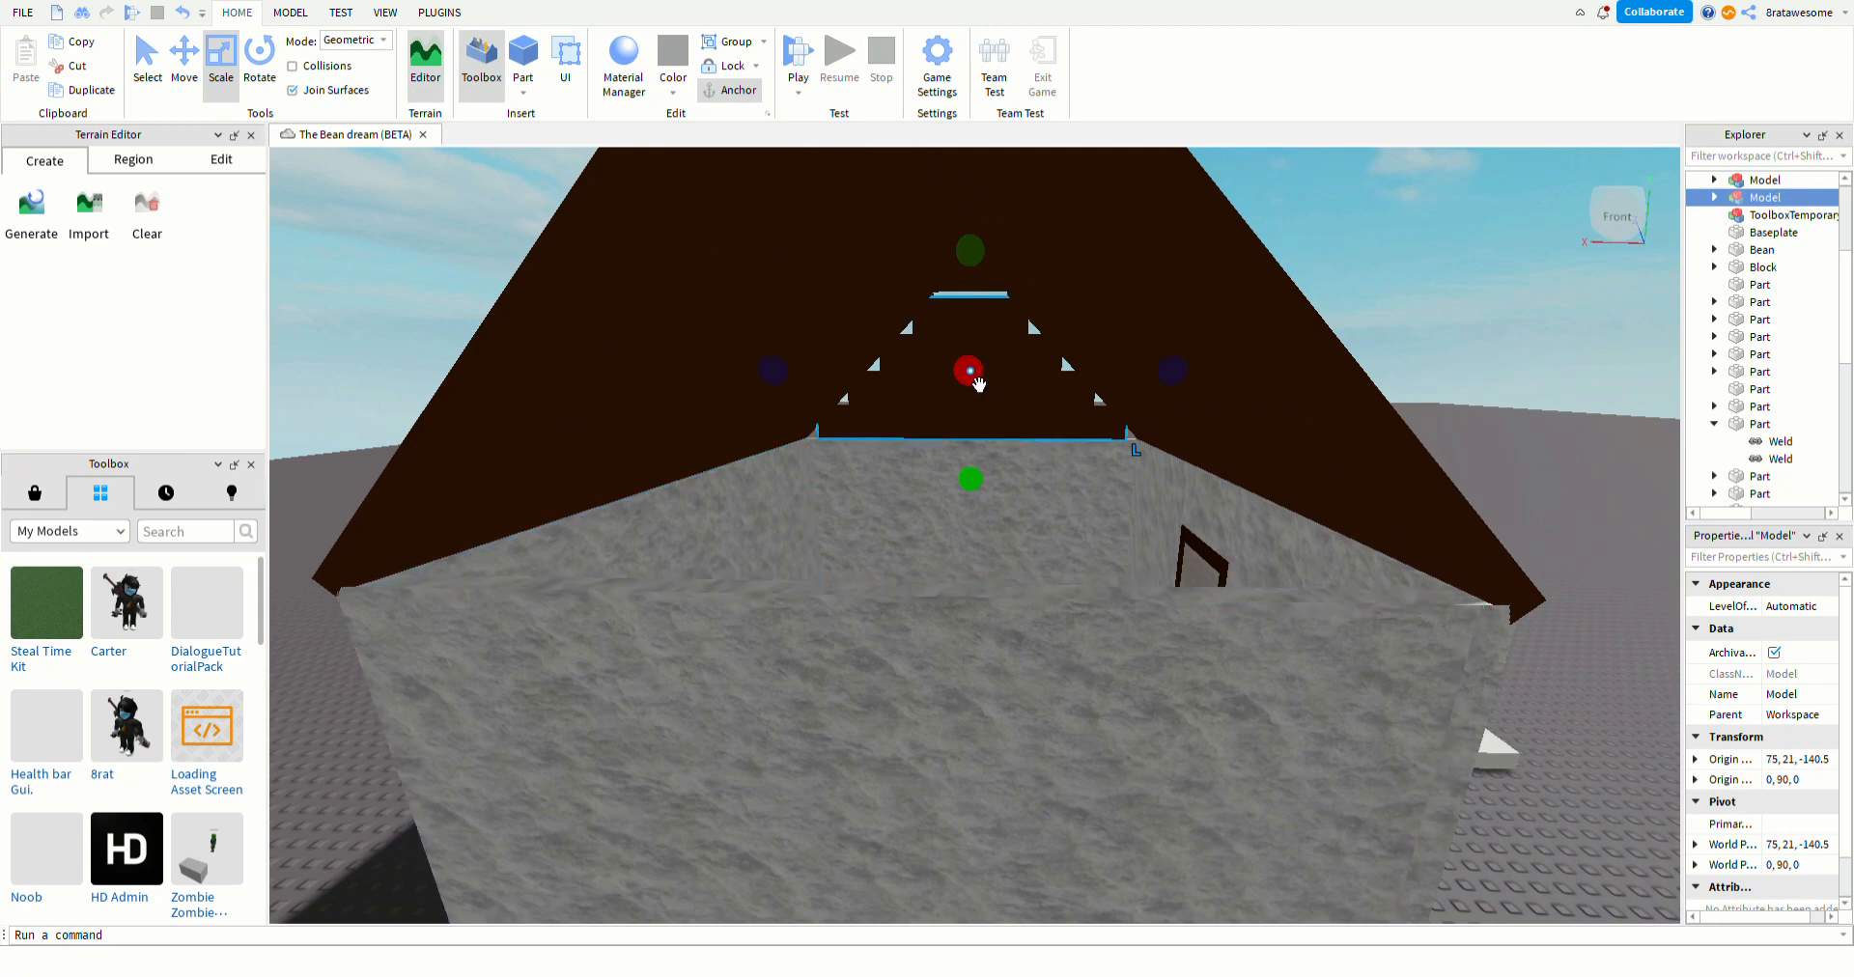
left_click(183, 60)
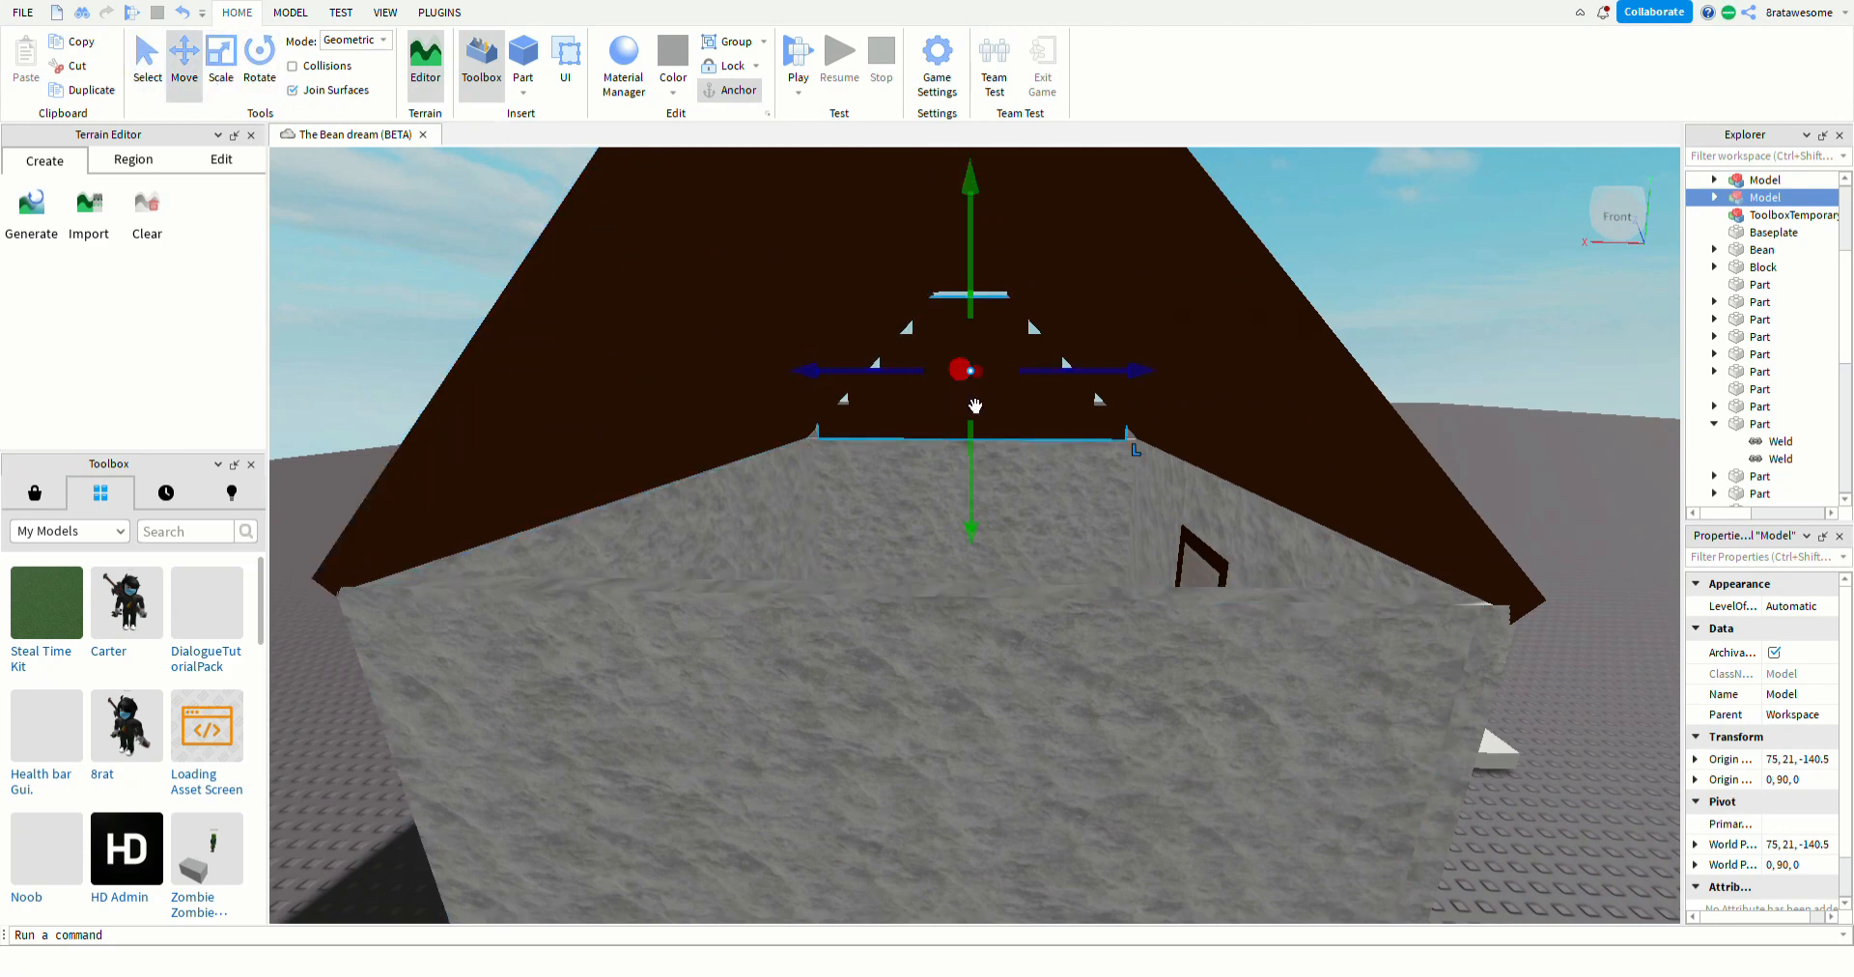
left_click_drag(884, 282, 890, 451)
- Nudge the copied gable group inward to Z -177.5 so it sits under the roof edge
key("d")
left_click(1360, 635)
right_click_drag(1360, 635, 1327, 634)
key("d")
key("a")
scroll(1055, 579, "up", 3)
left_click(1124, 498)
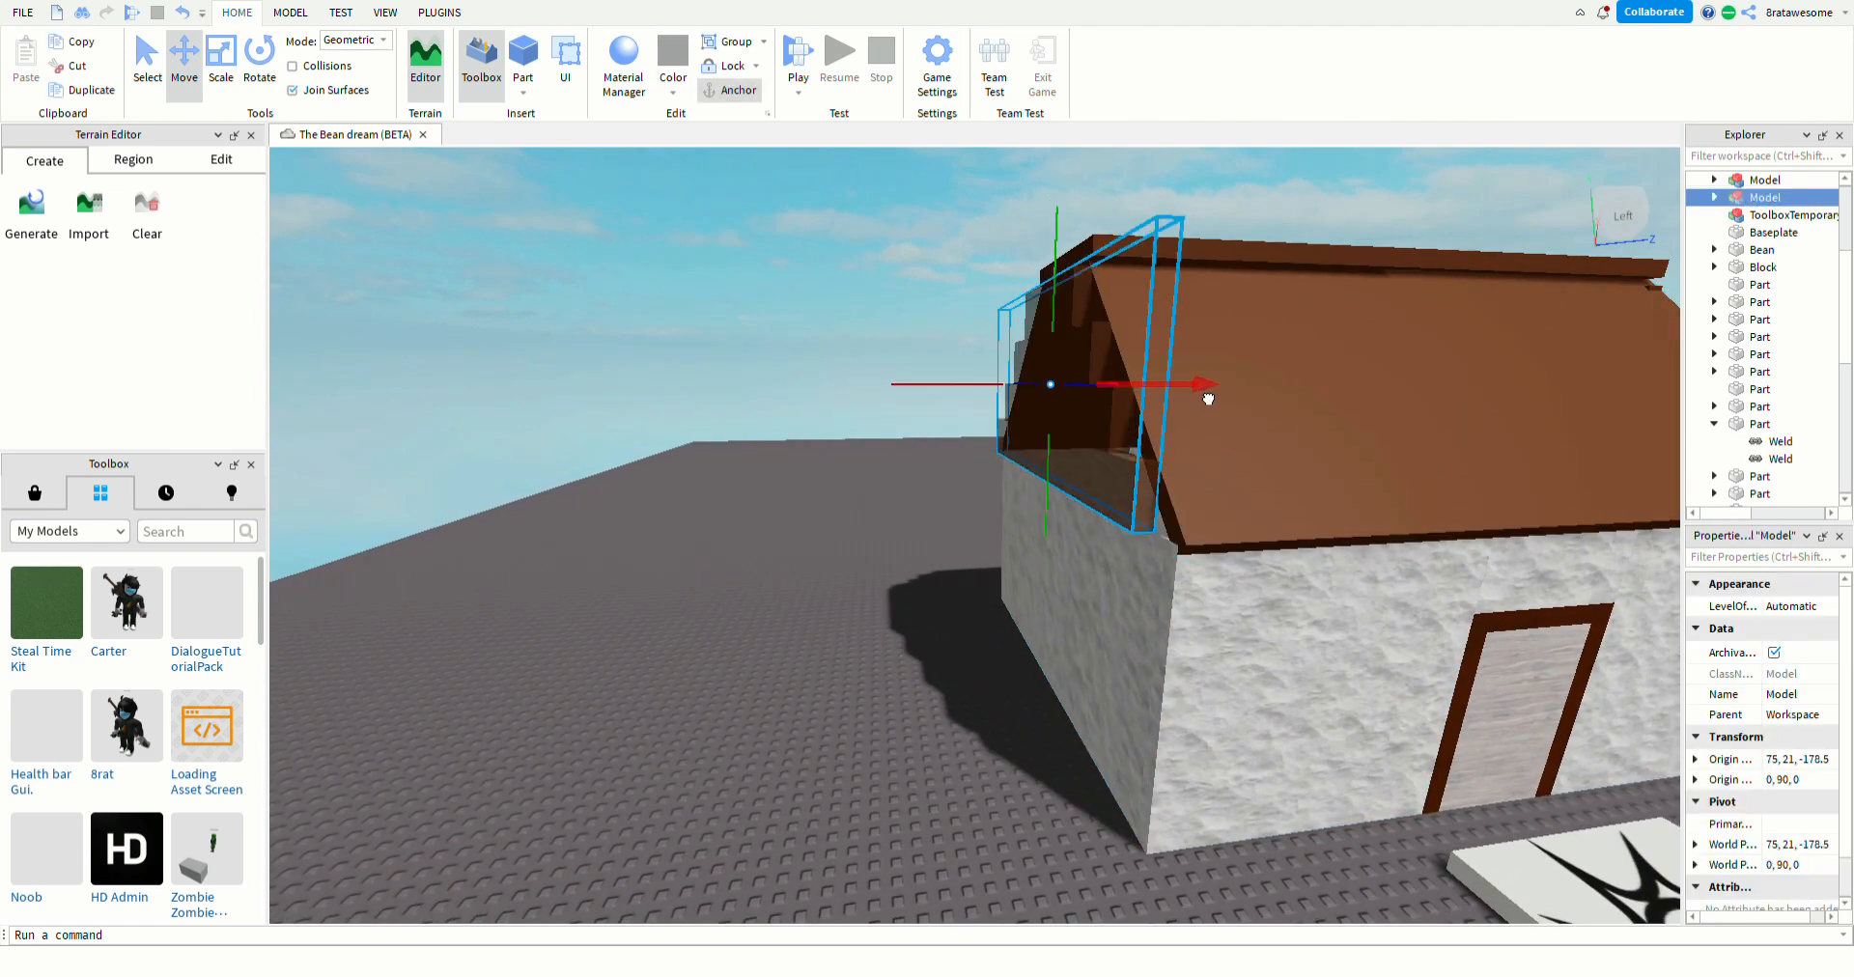
key("d")
left_click(1239, 748)
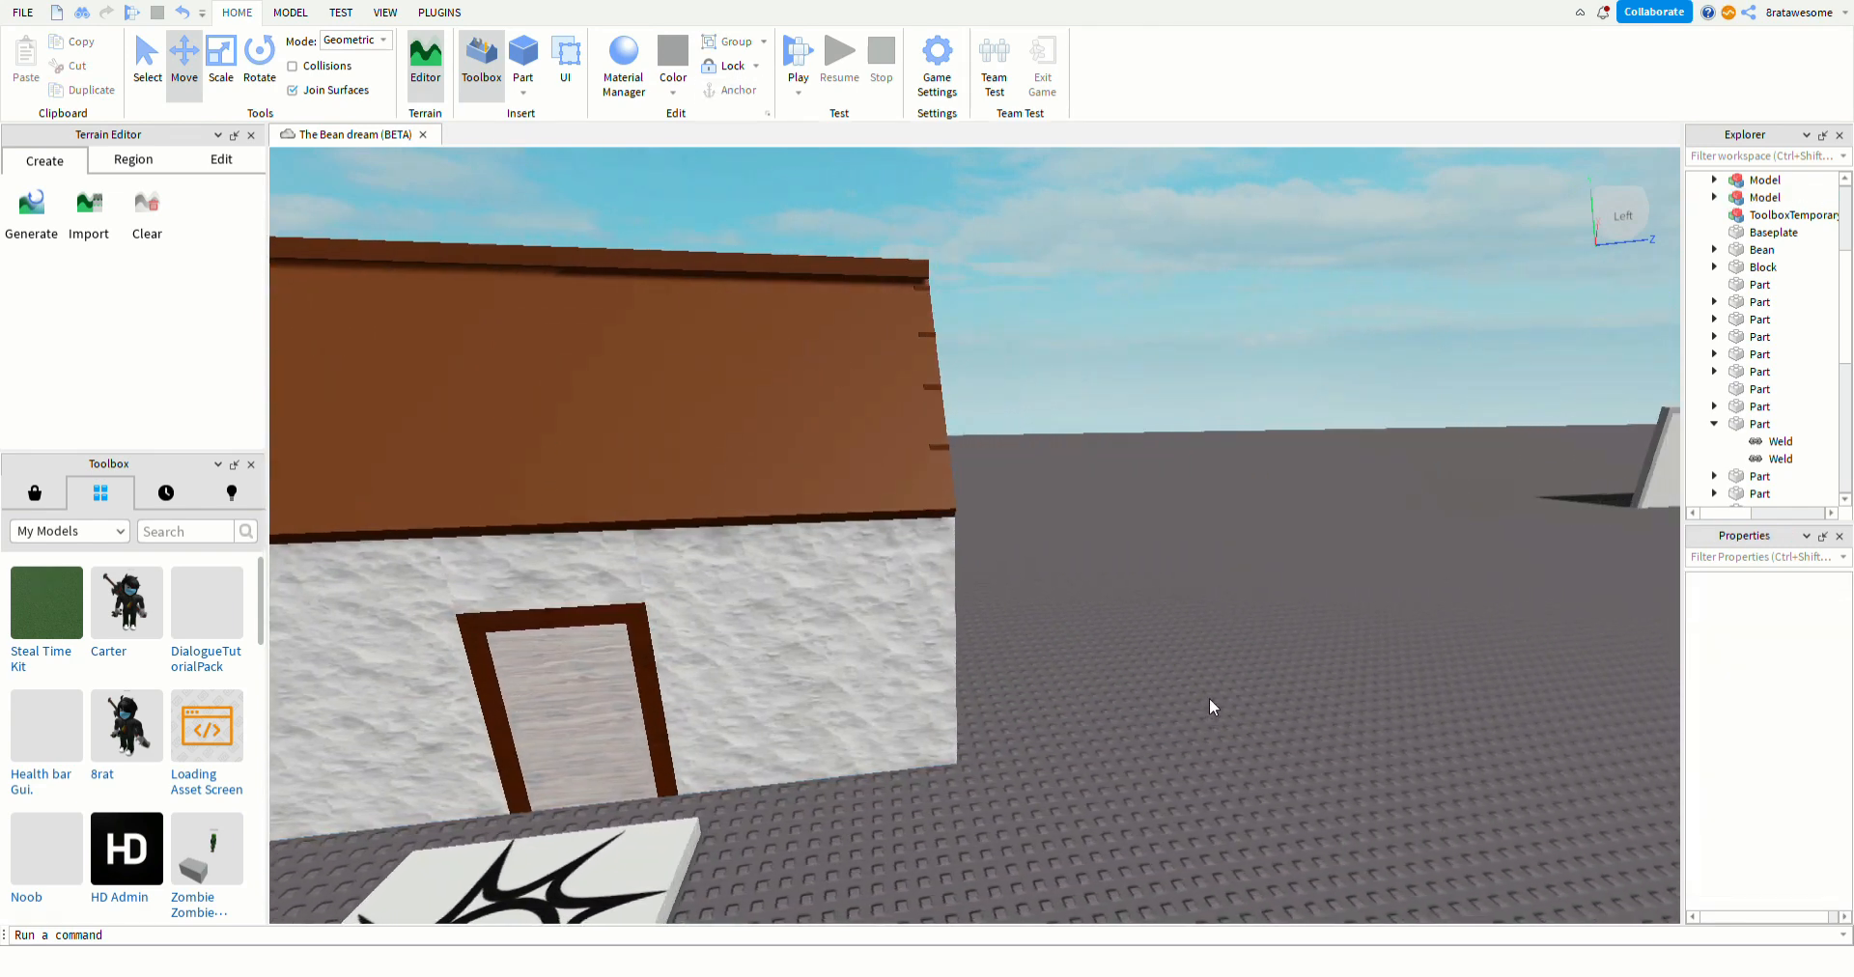
- Examine both closed gable ends of the house from outside
right_click_drag(1200, 735, 1200, 735)
key("d")
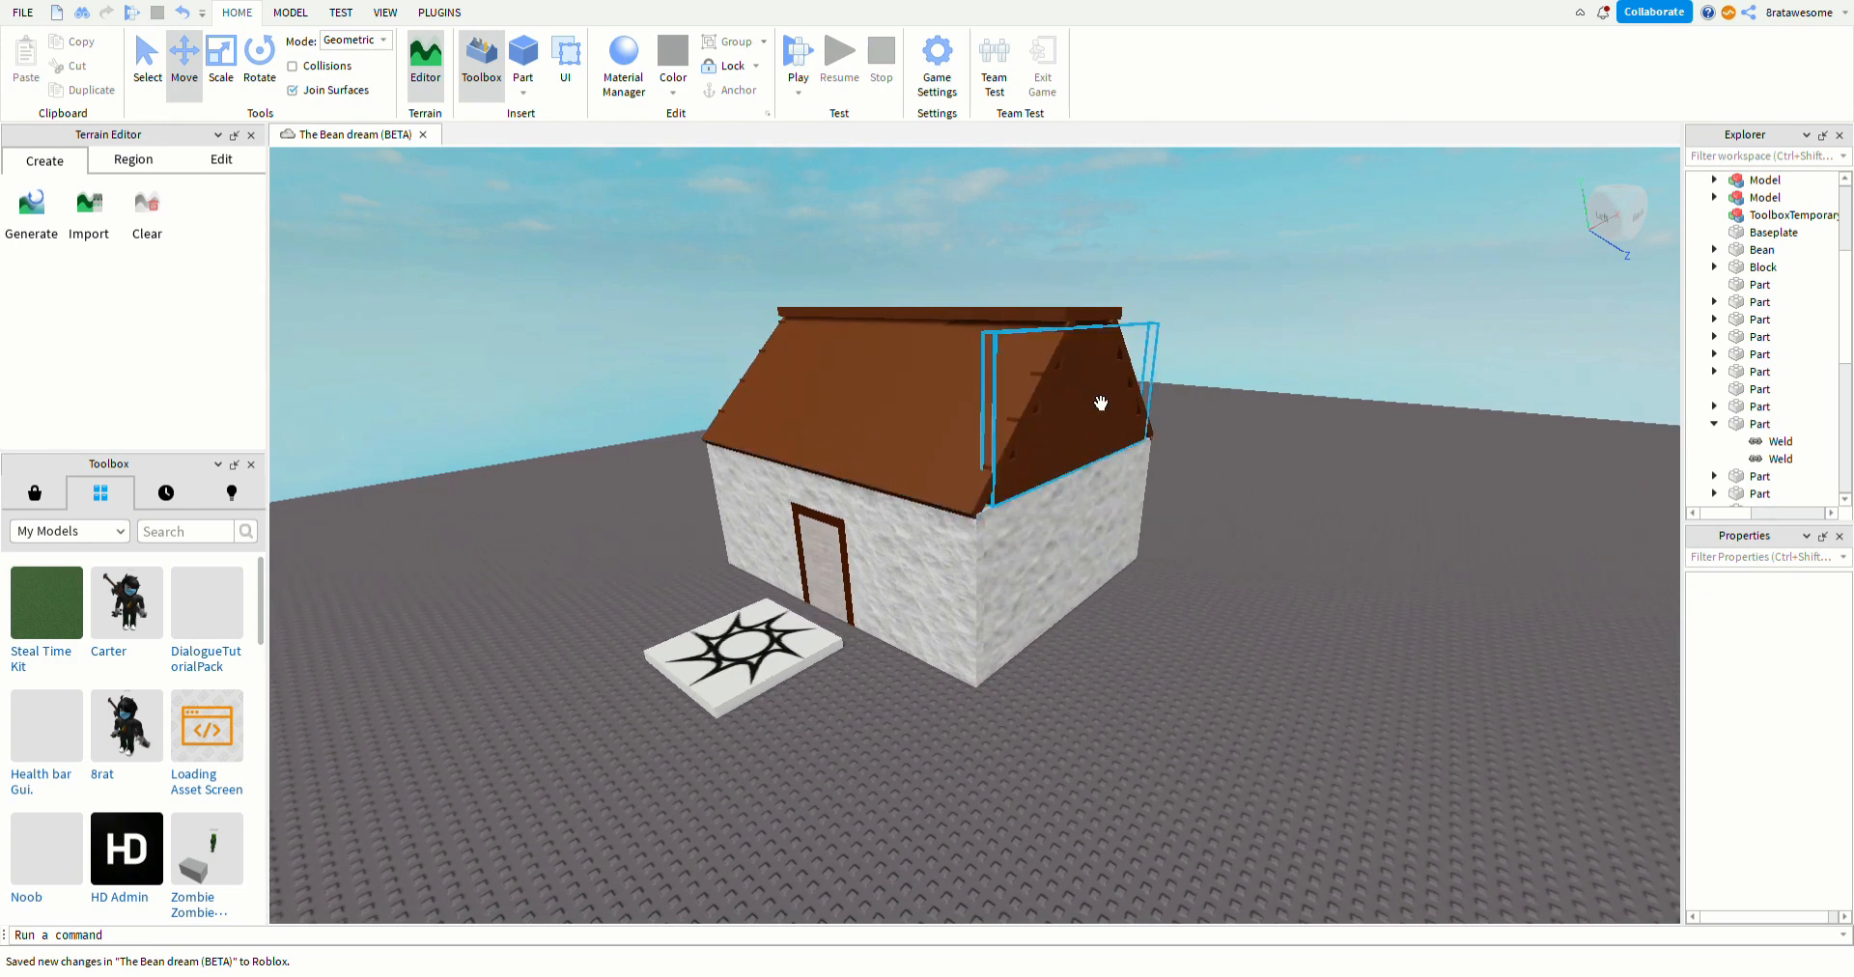
left_click(1098, 401)
key("a")
left_click(619, 563)
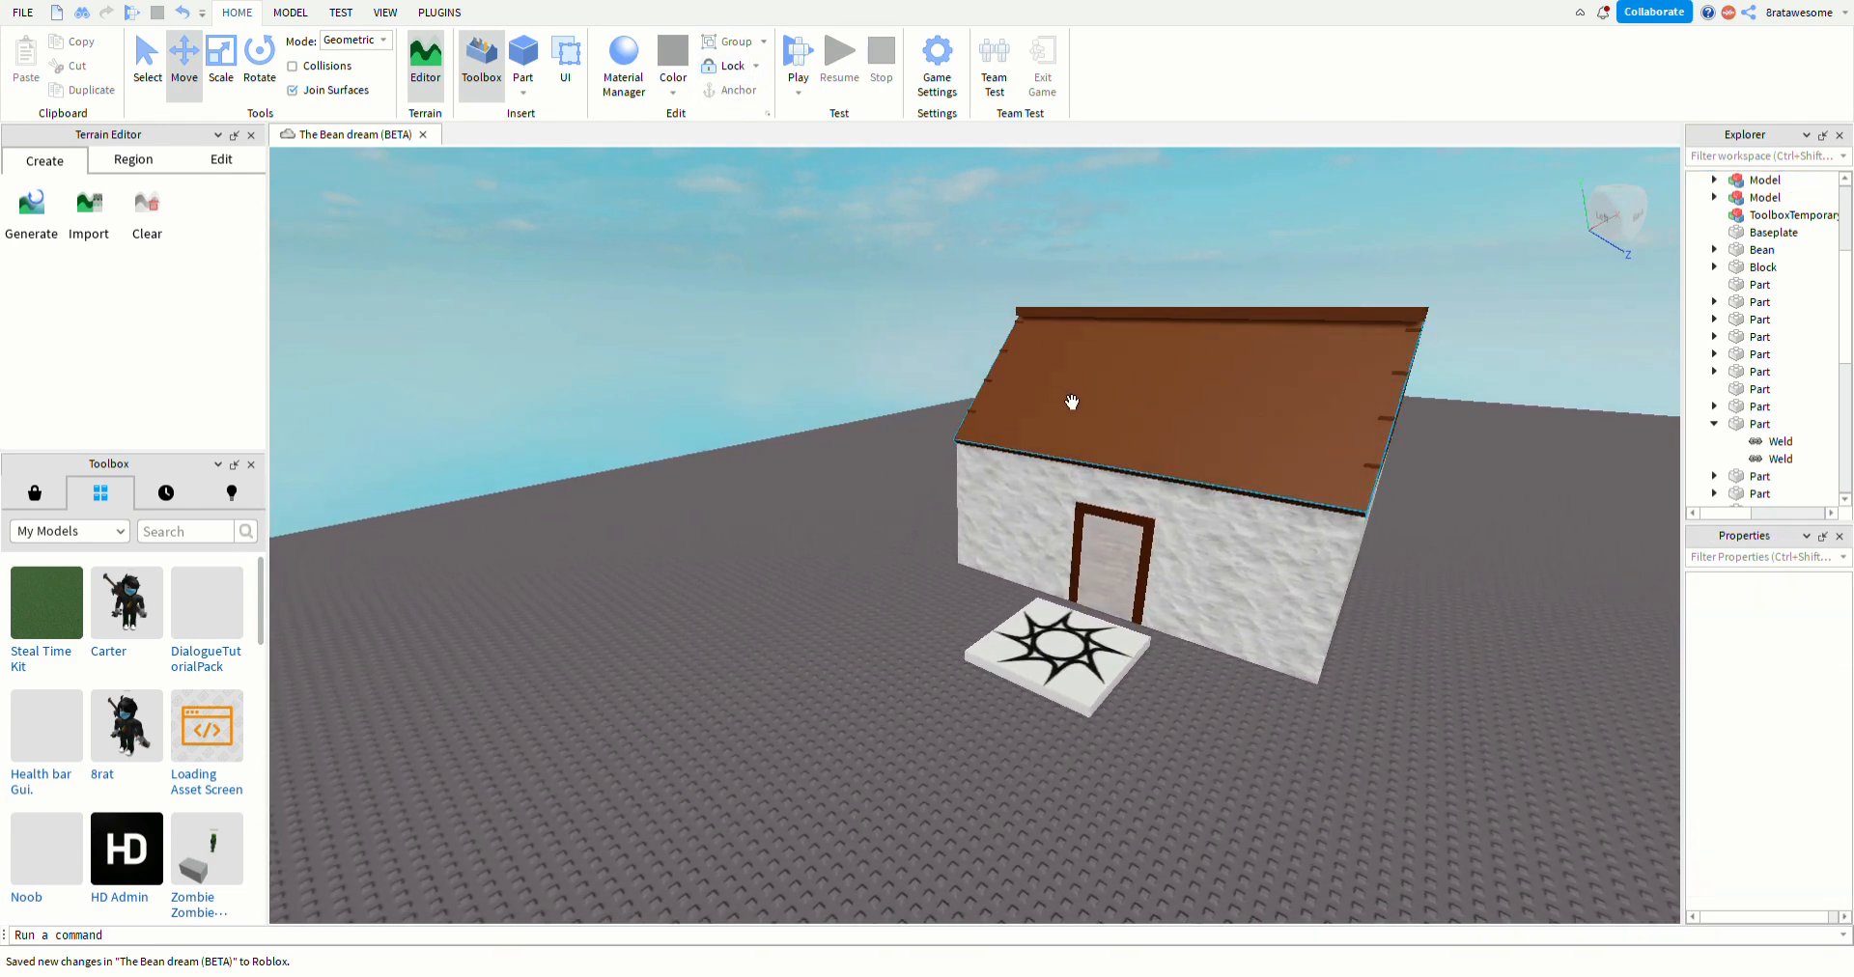
right_click_drag(1068, 401, 940, 410)
key("a")
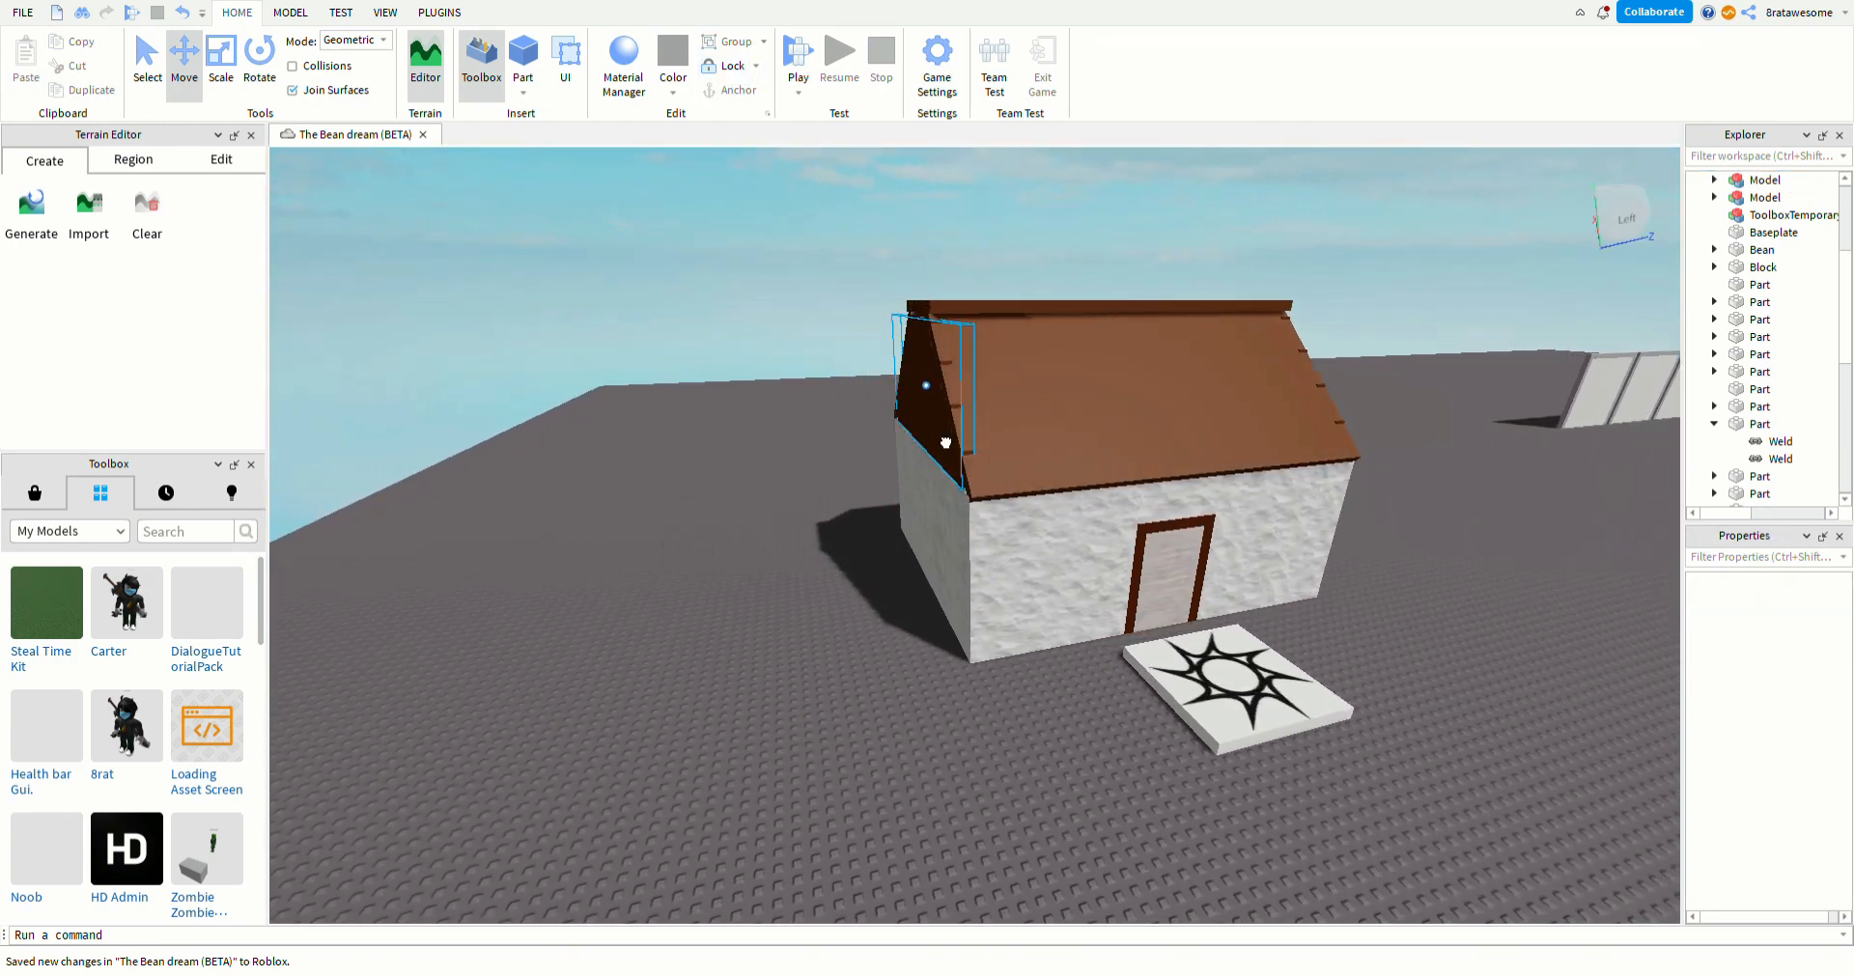
left_click(943, 443)
left_click(695, 623)
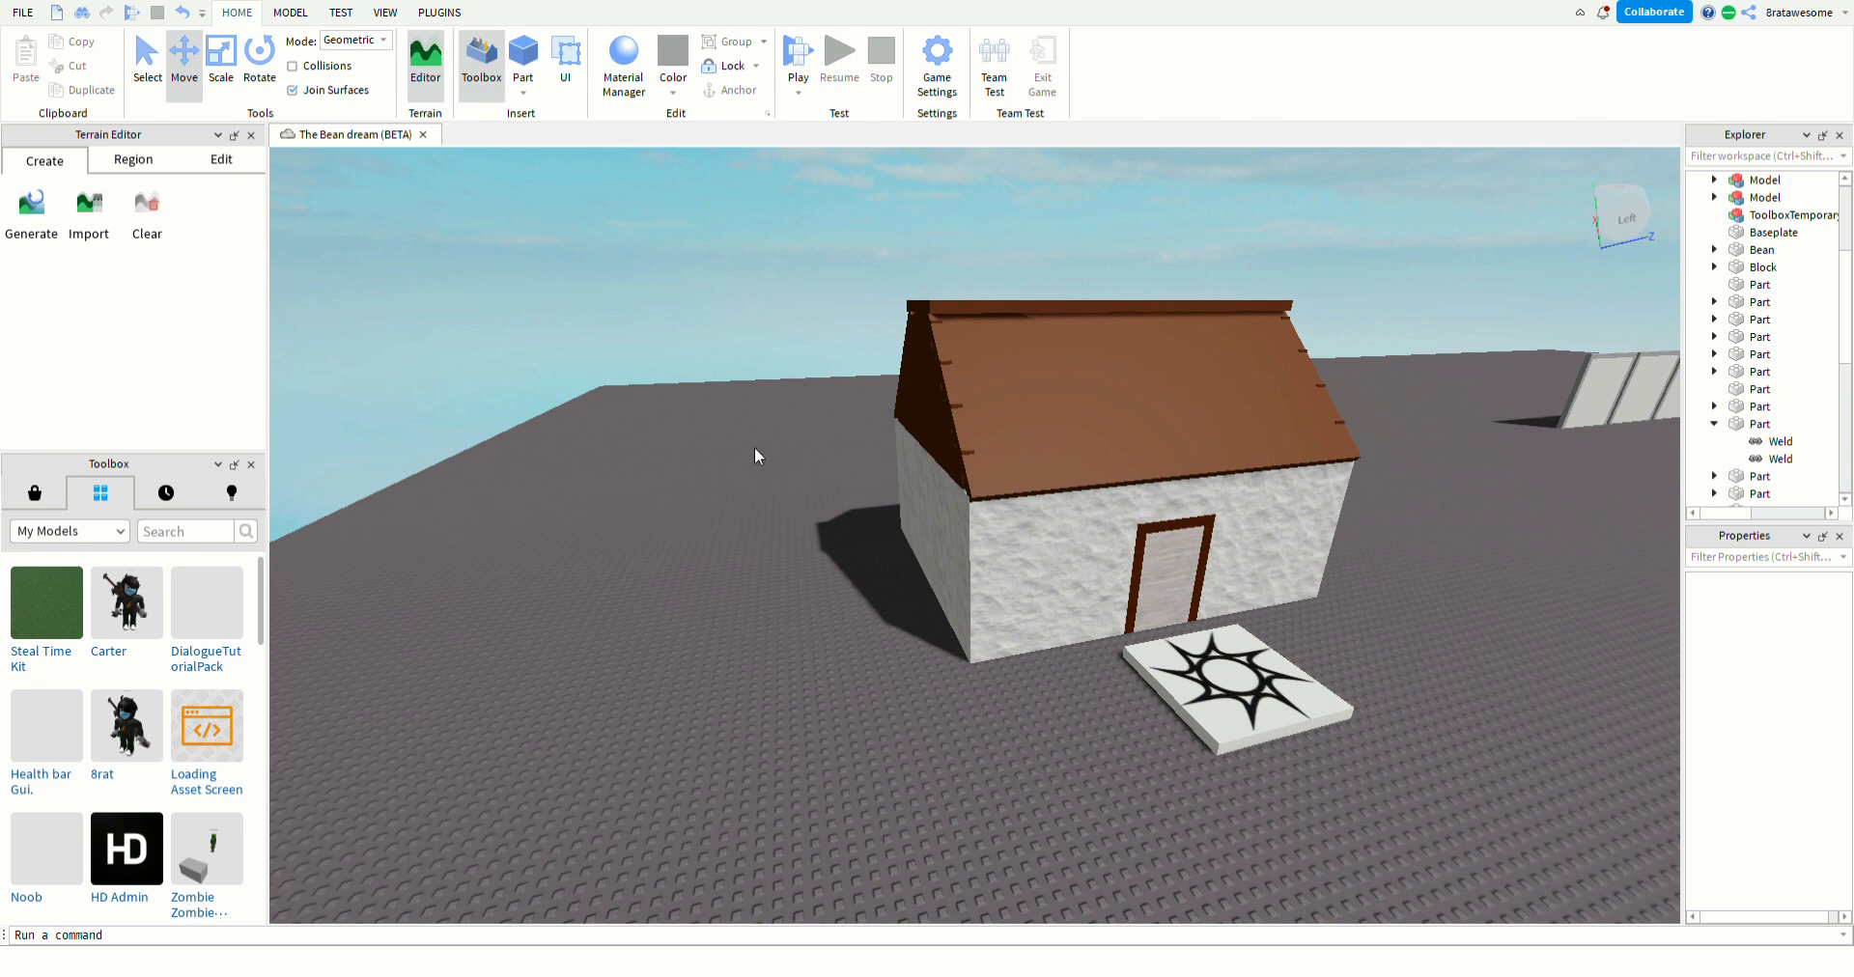
- Start a playtest and walk the character across the baseplate to the front of the house
left_click(798, 58)
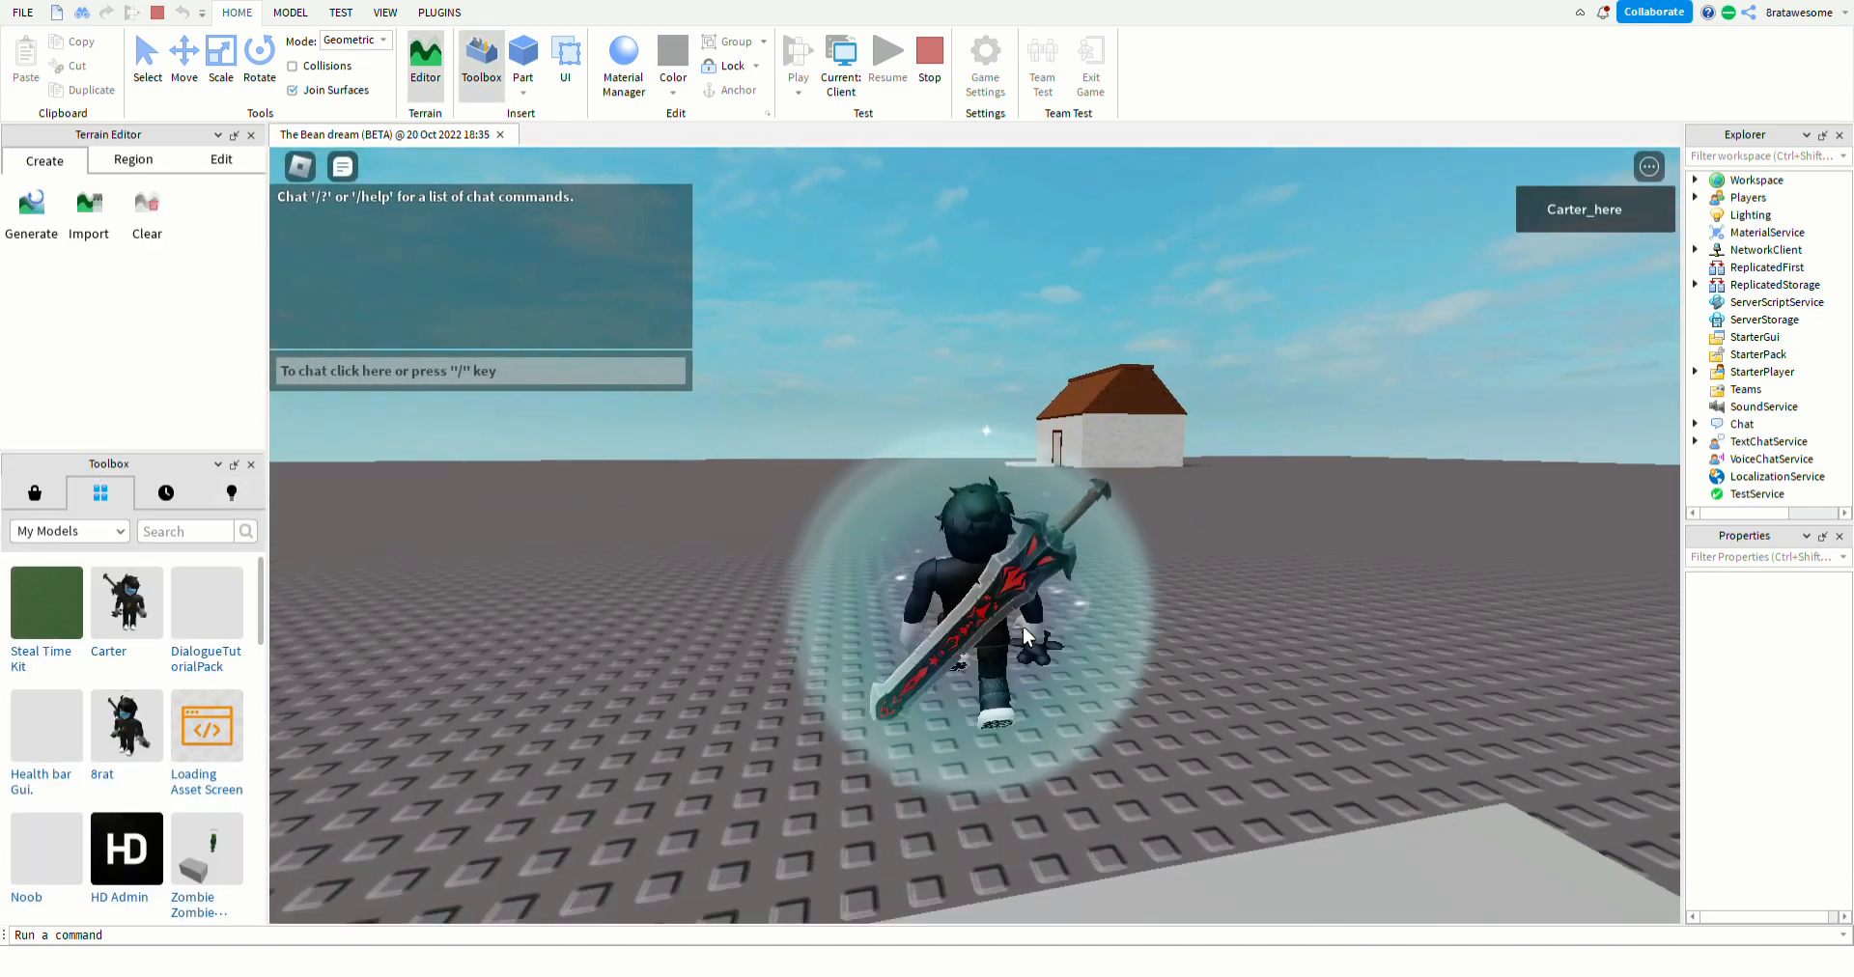
key("w")
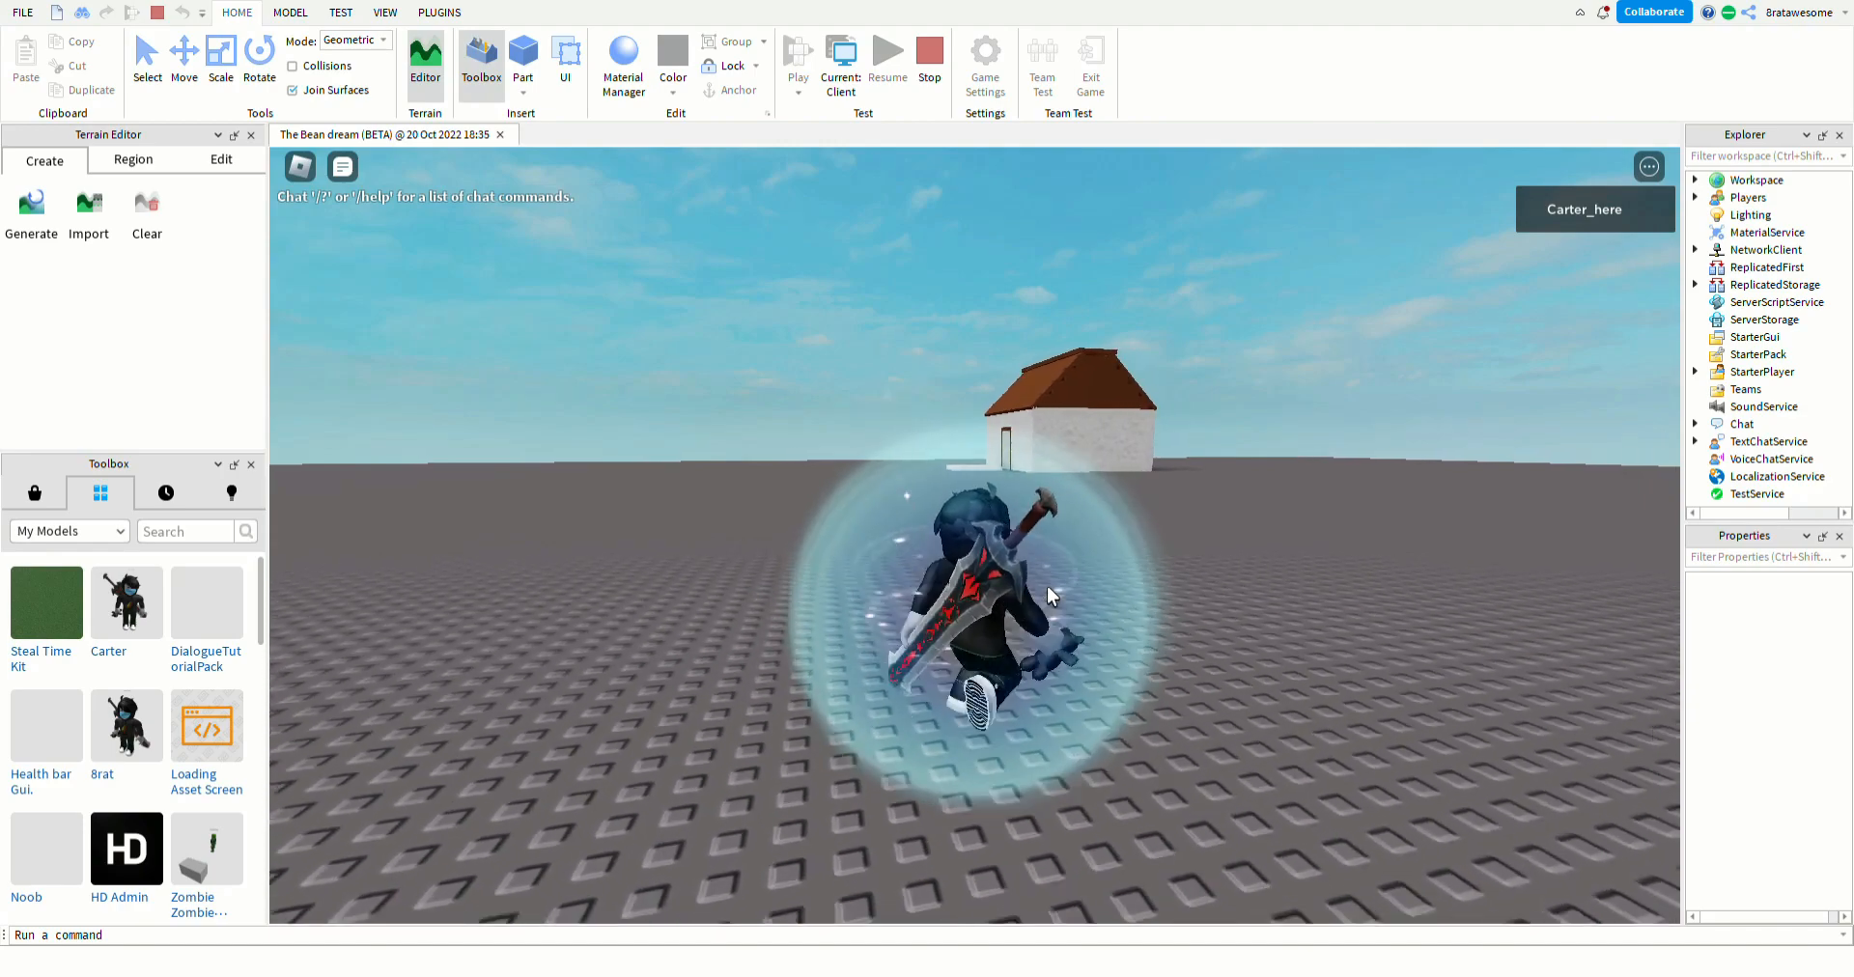
key("w")
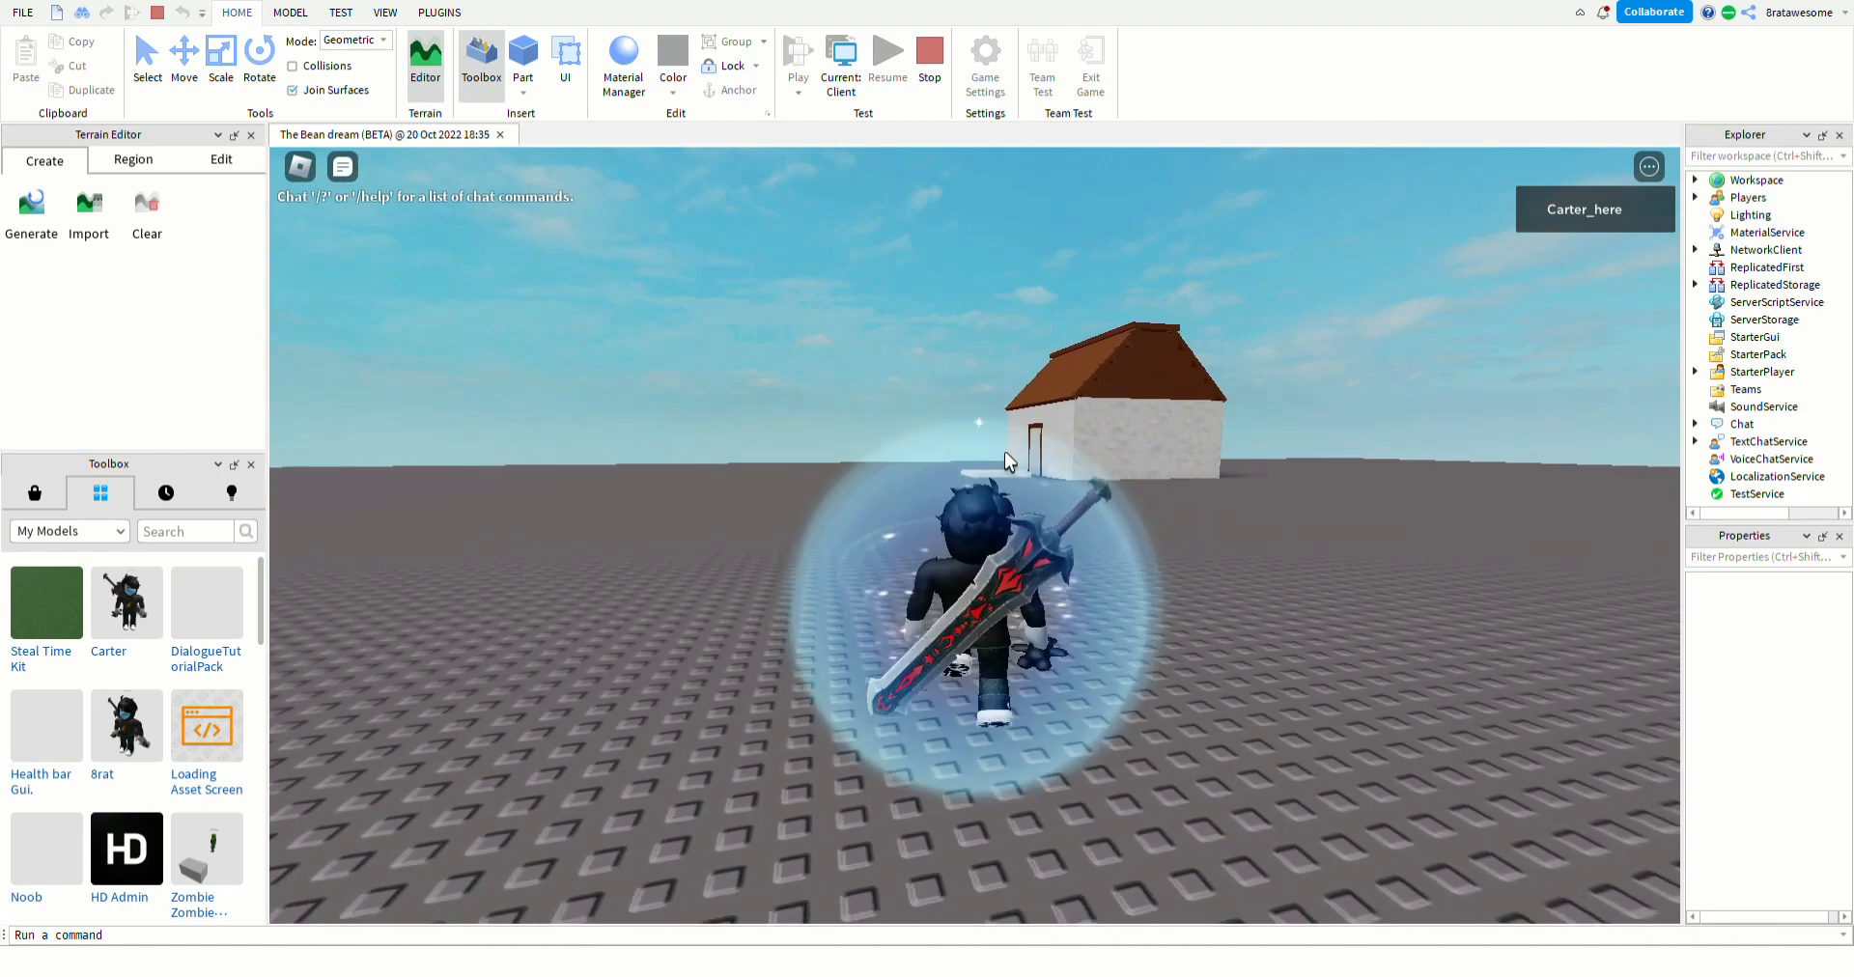
key("w")
key("a")
right_click_drag(1180, 332, 1180, 332)
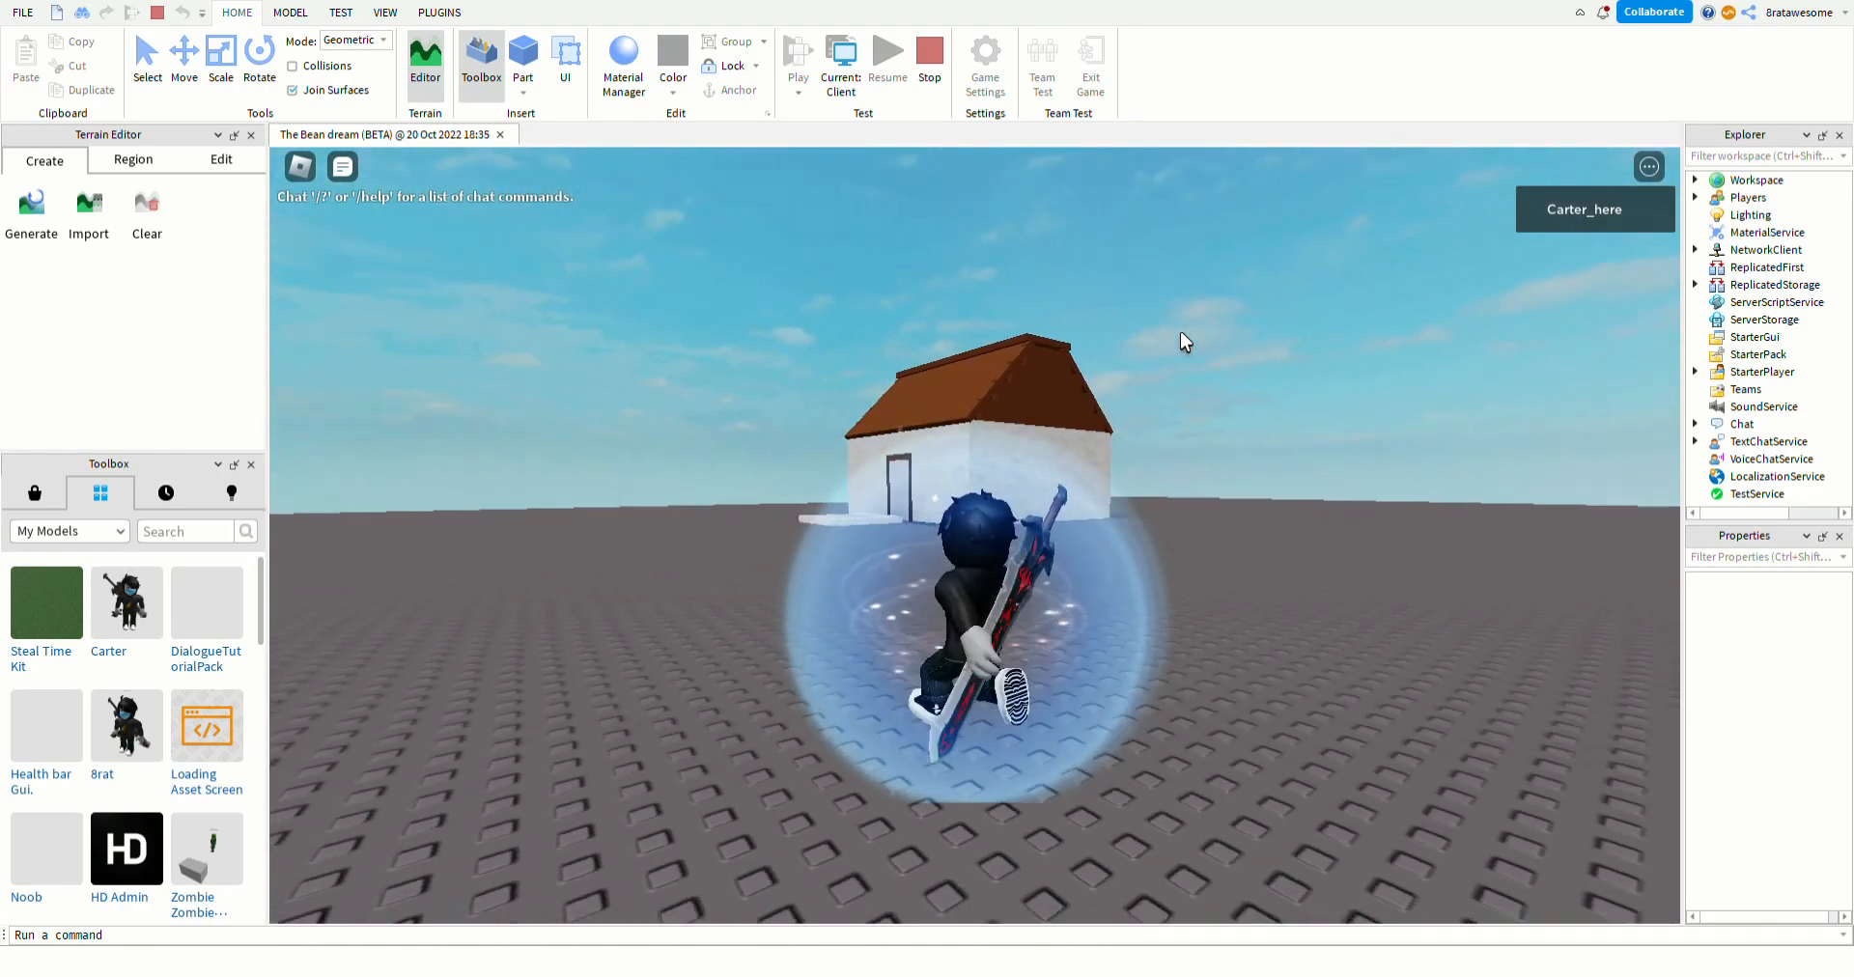
key("w")
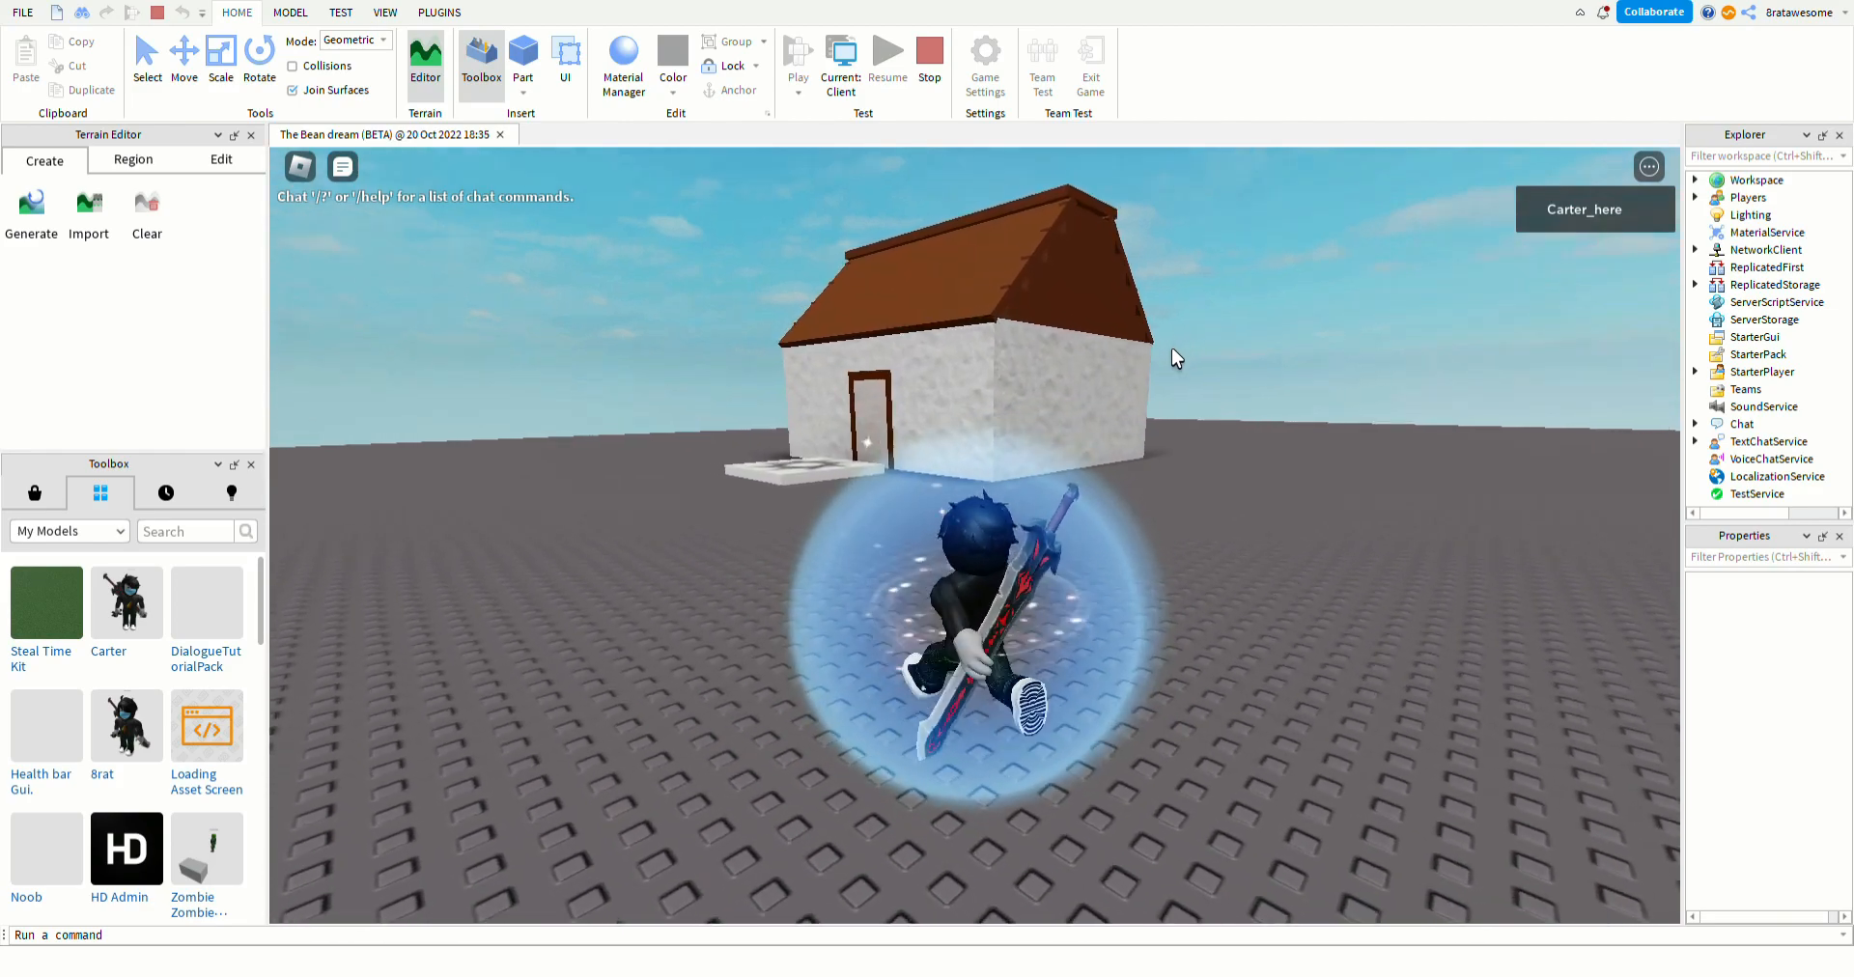
key("w")
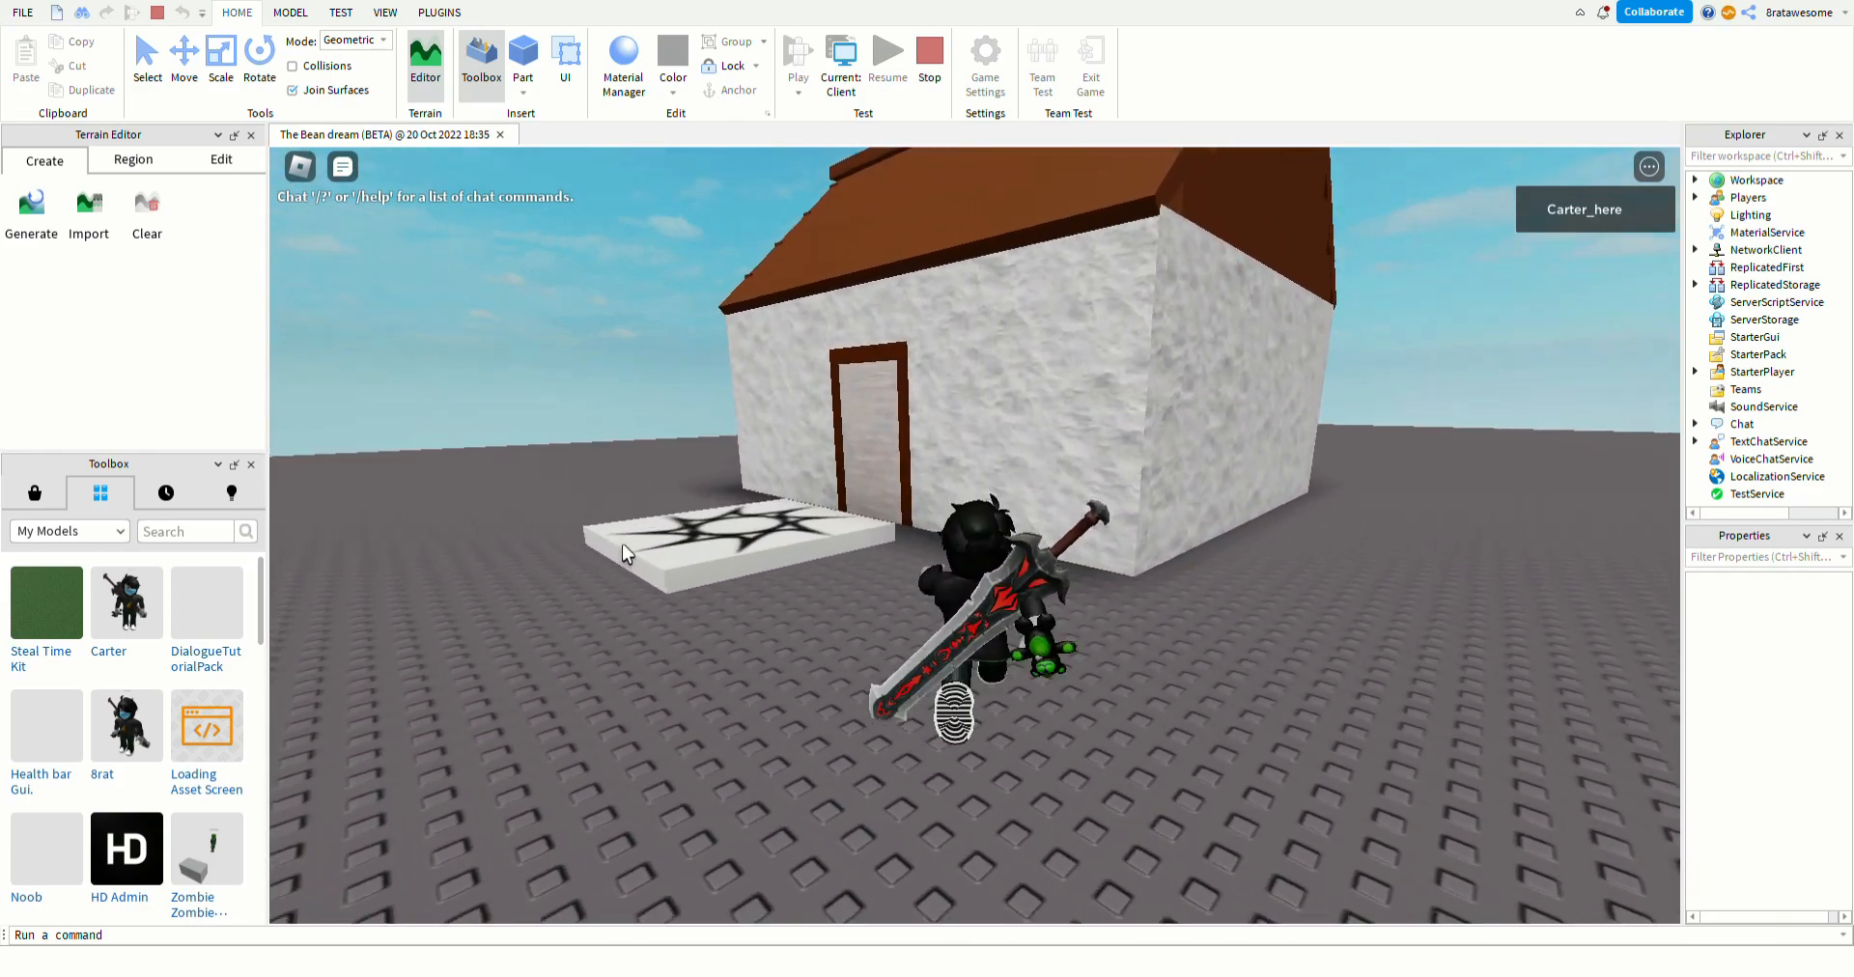
- Walk the character through the door, look around inside the house, and stop the playtest
key("w")
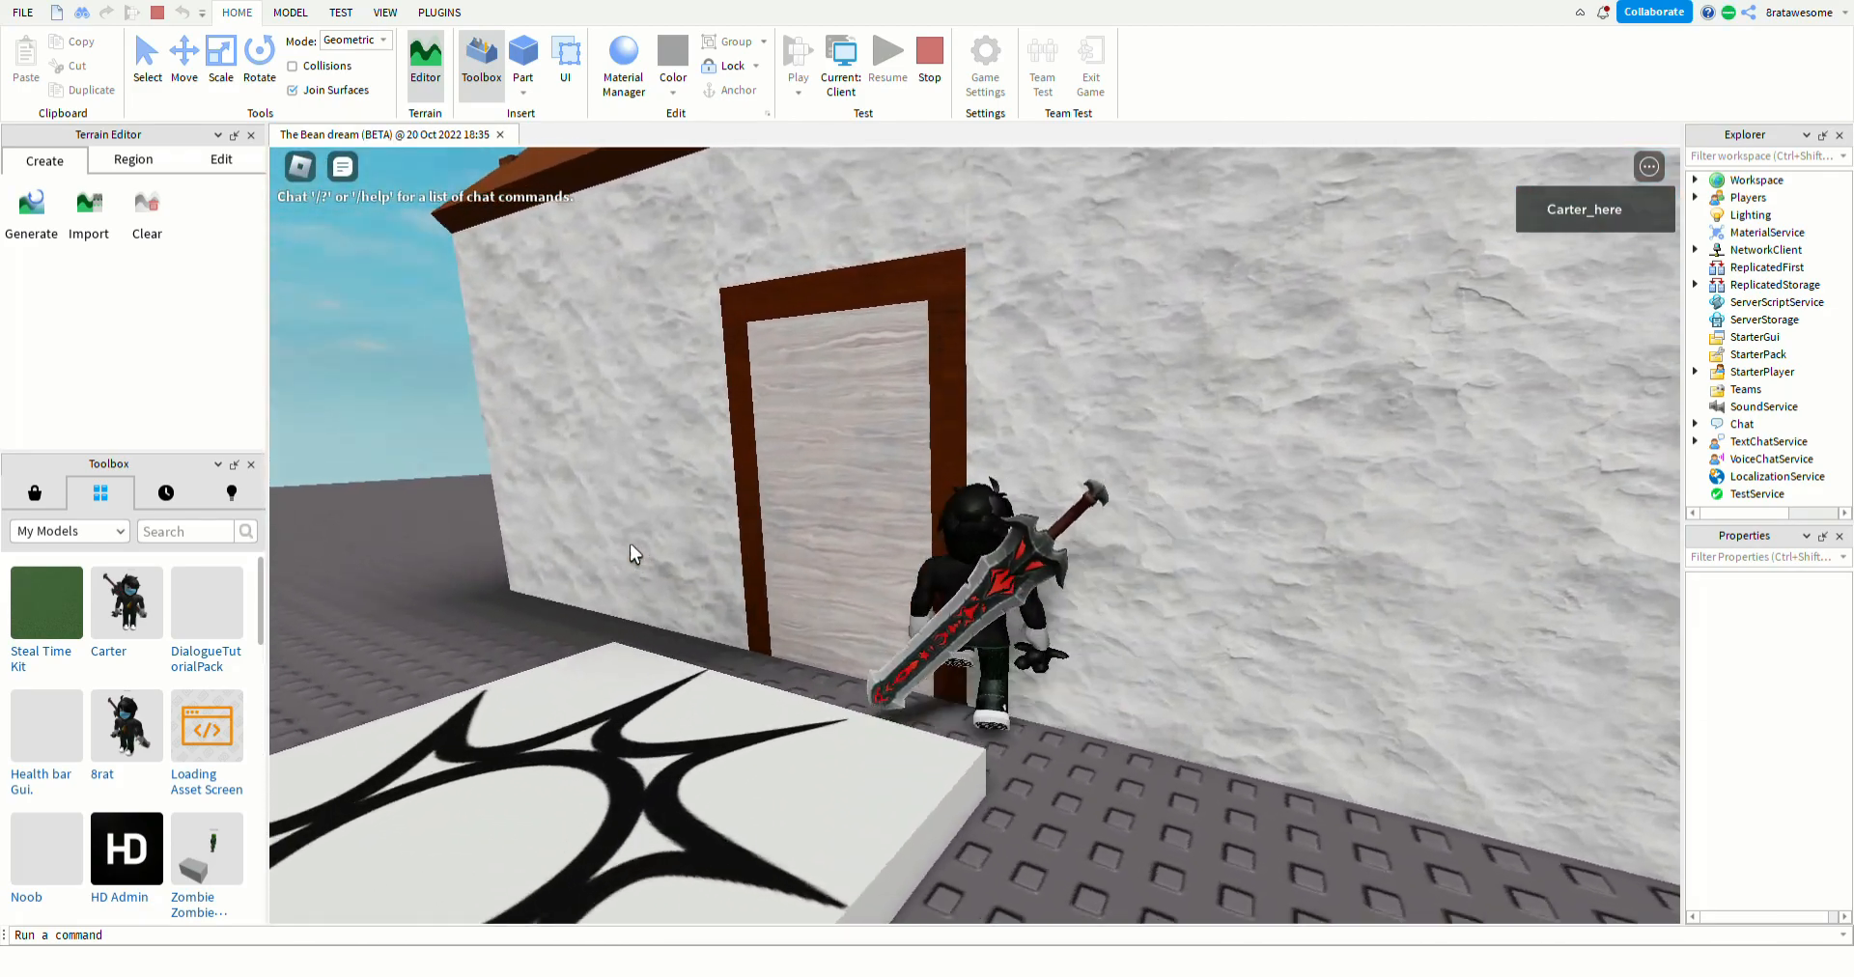
key("w")
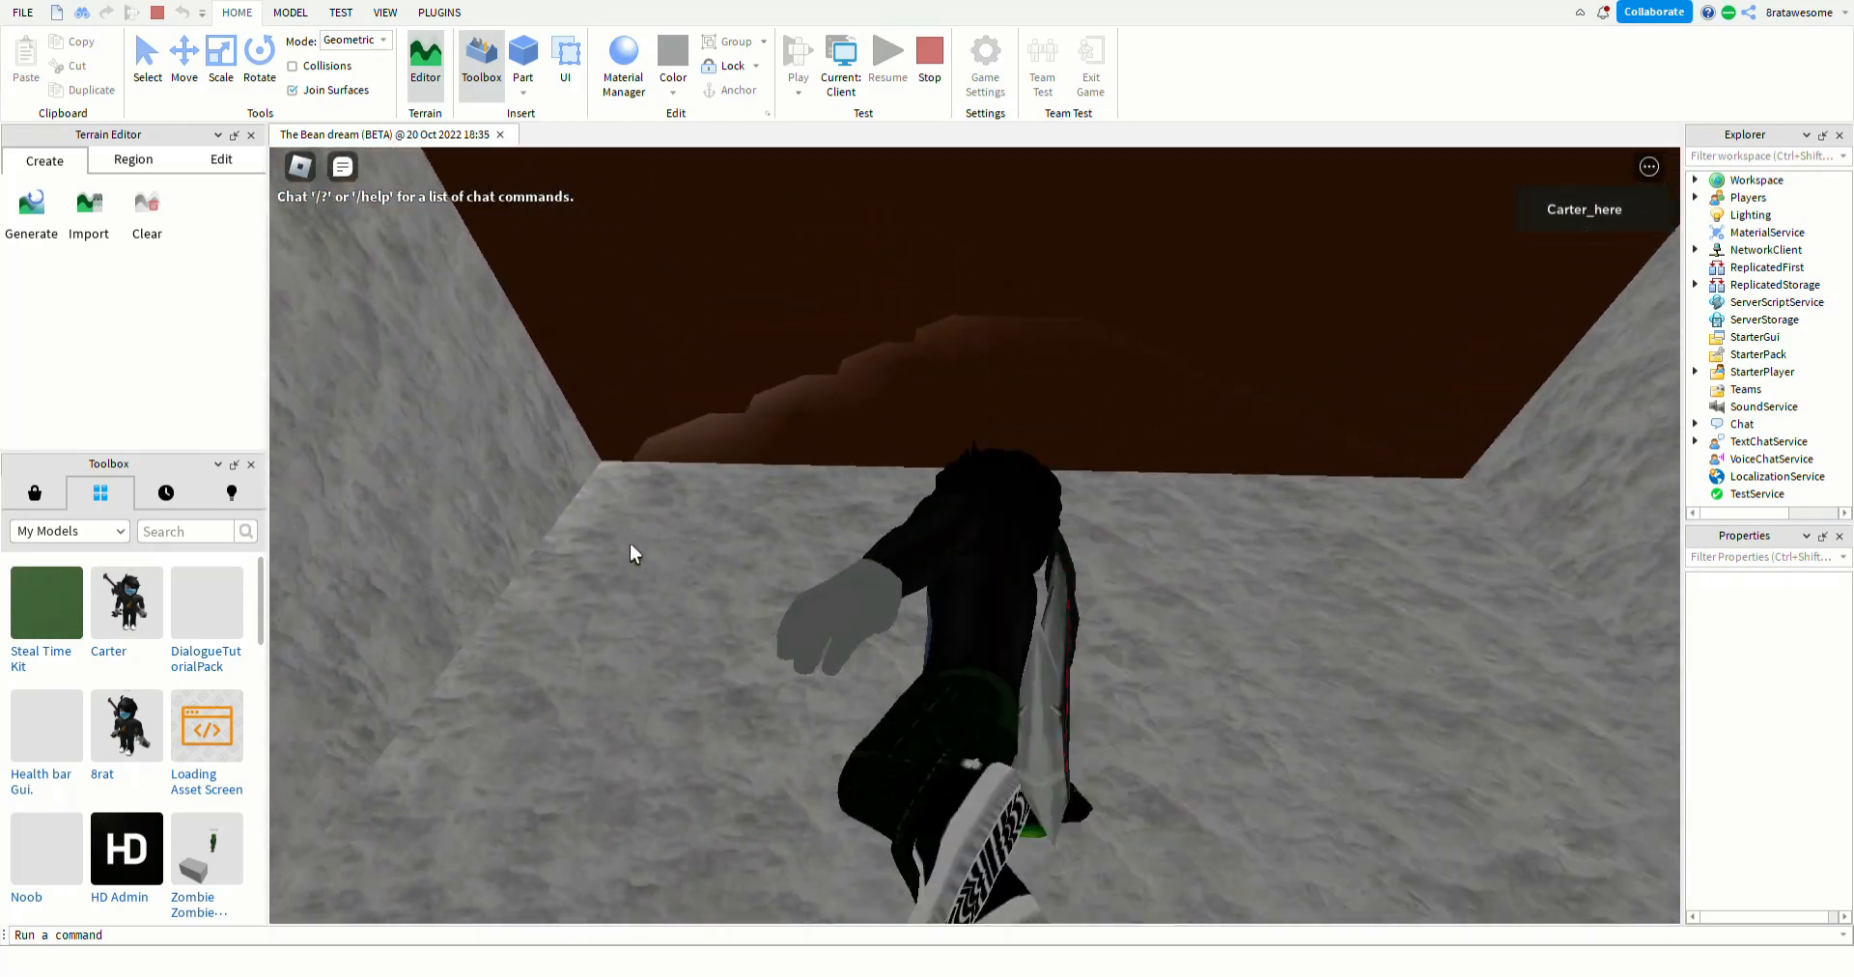
key("w")
right_click_drag(630, 544, 629, 544)
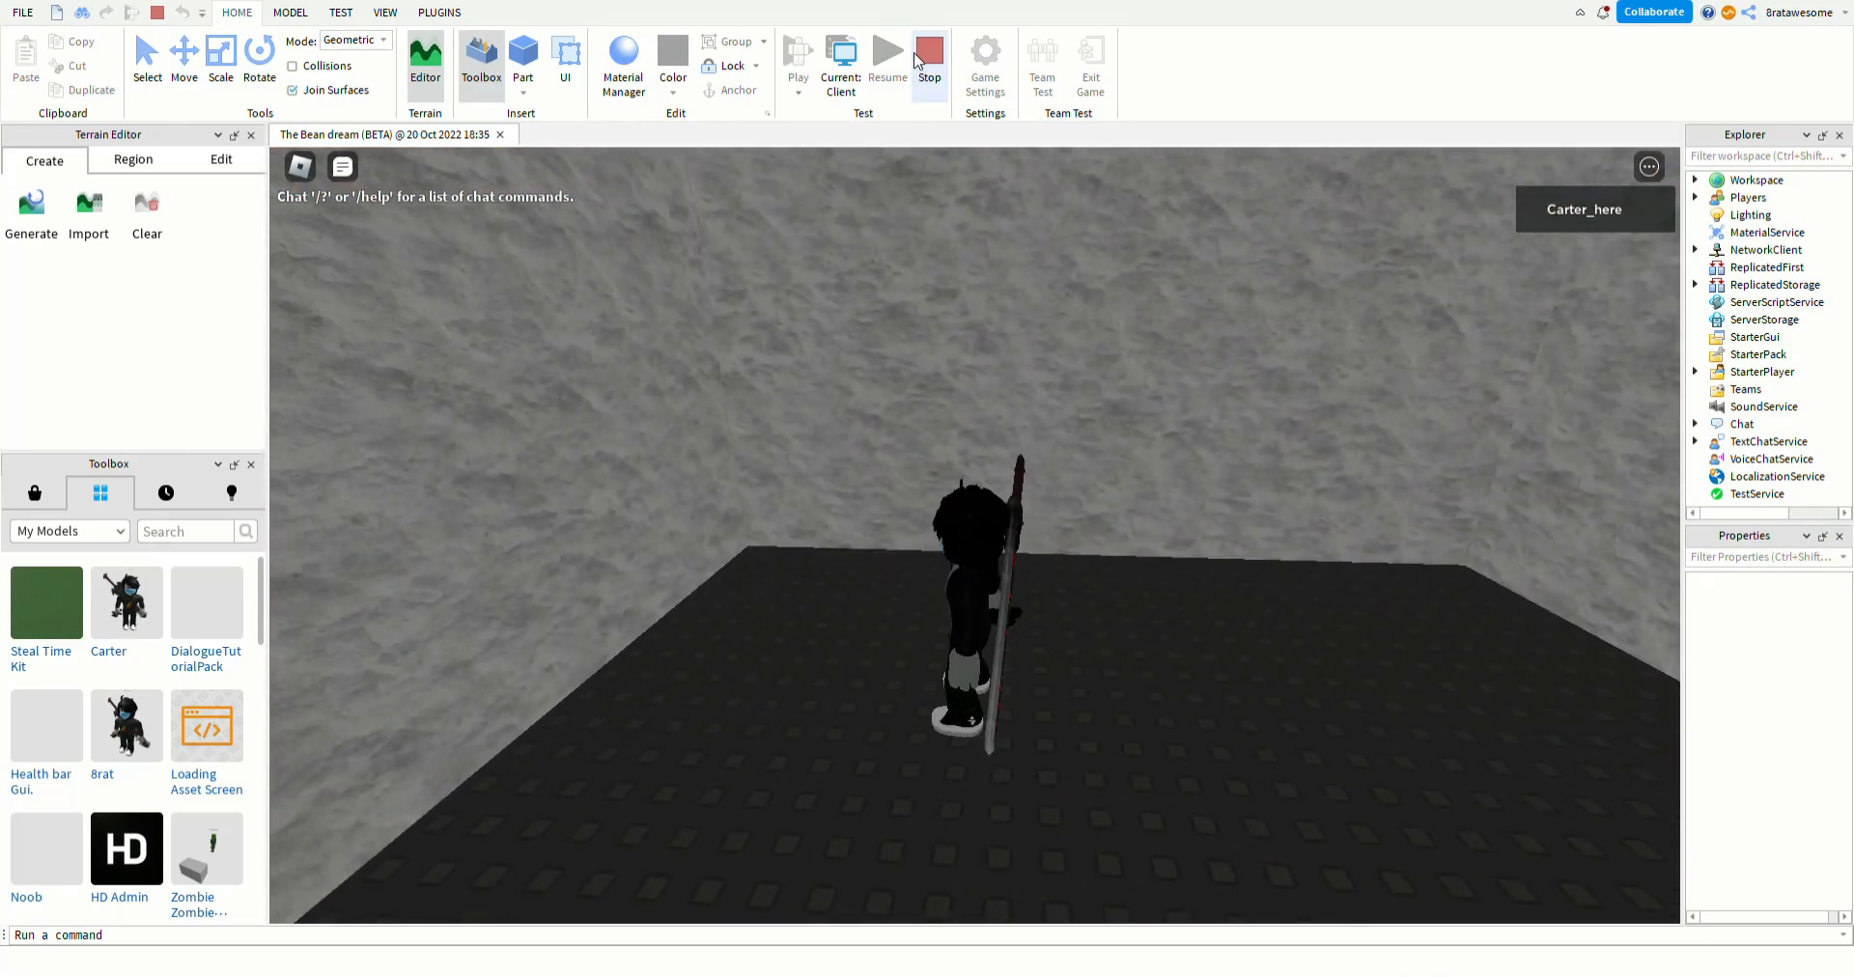
key("a")
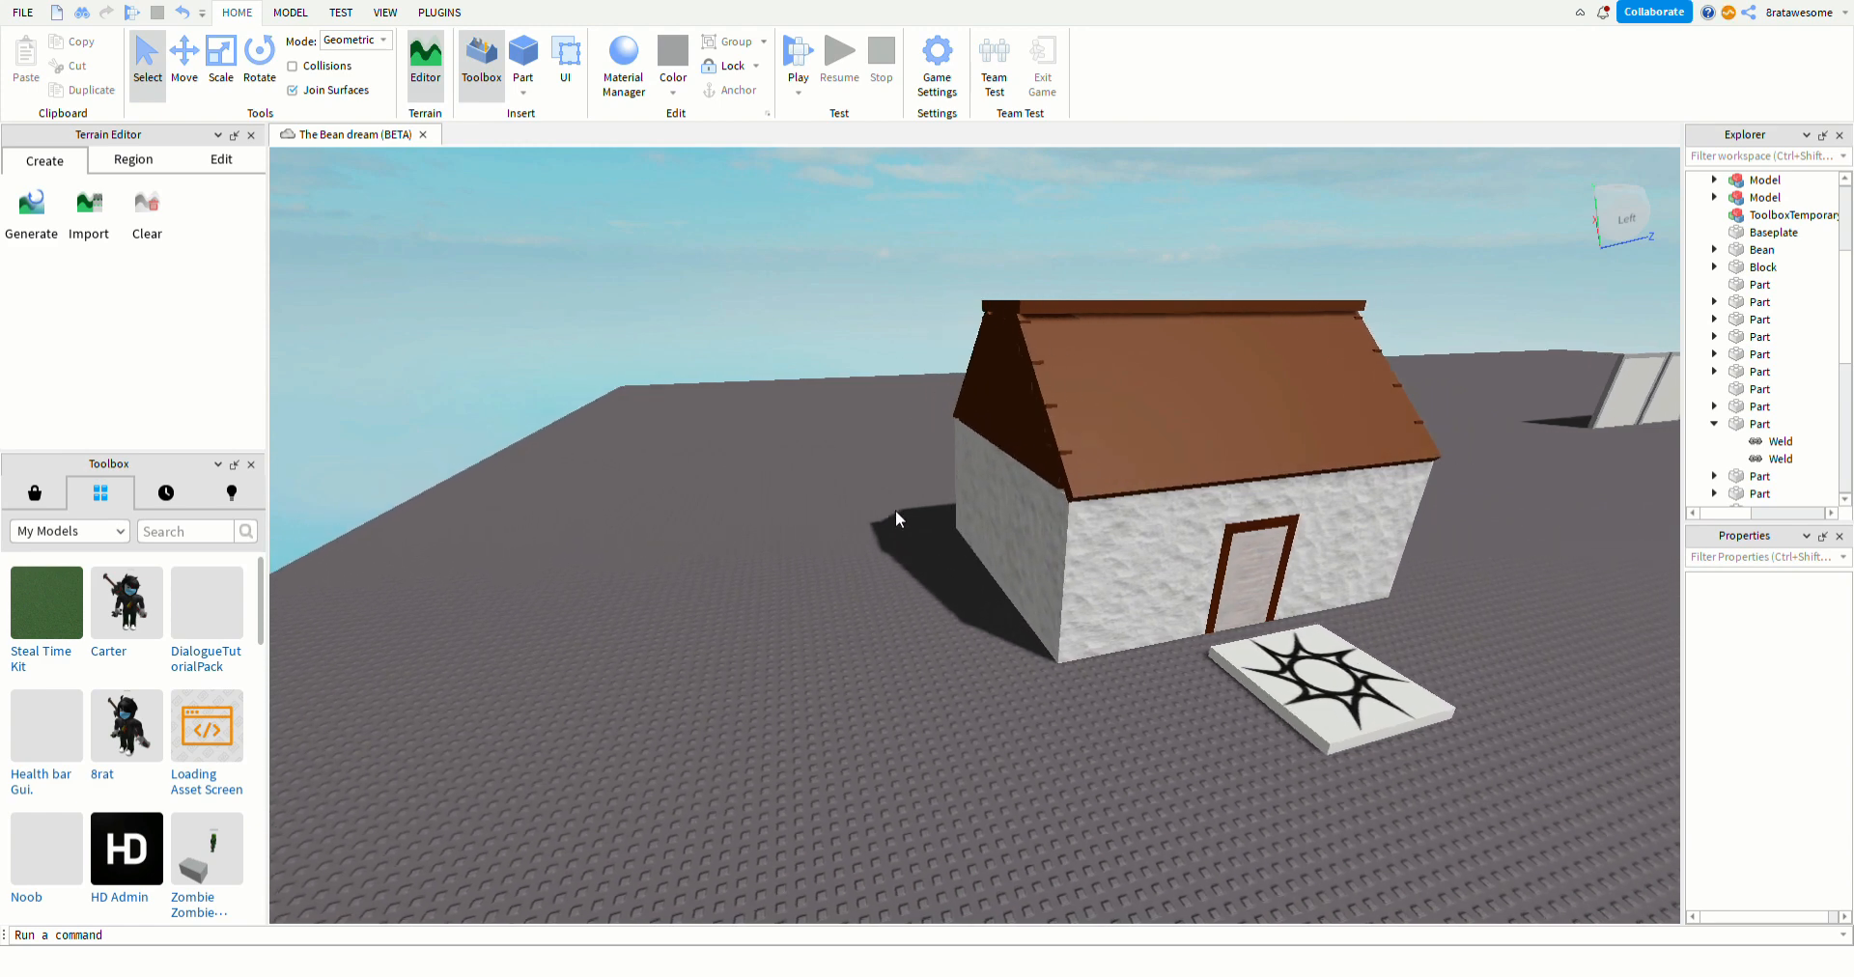
- Examine the inside of the roof for gaps beside the gable boards and select the far gable group
key("d")
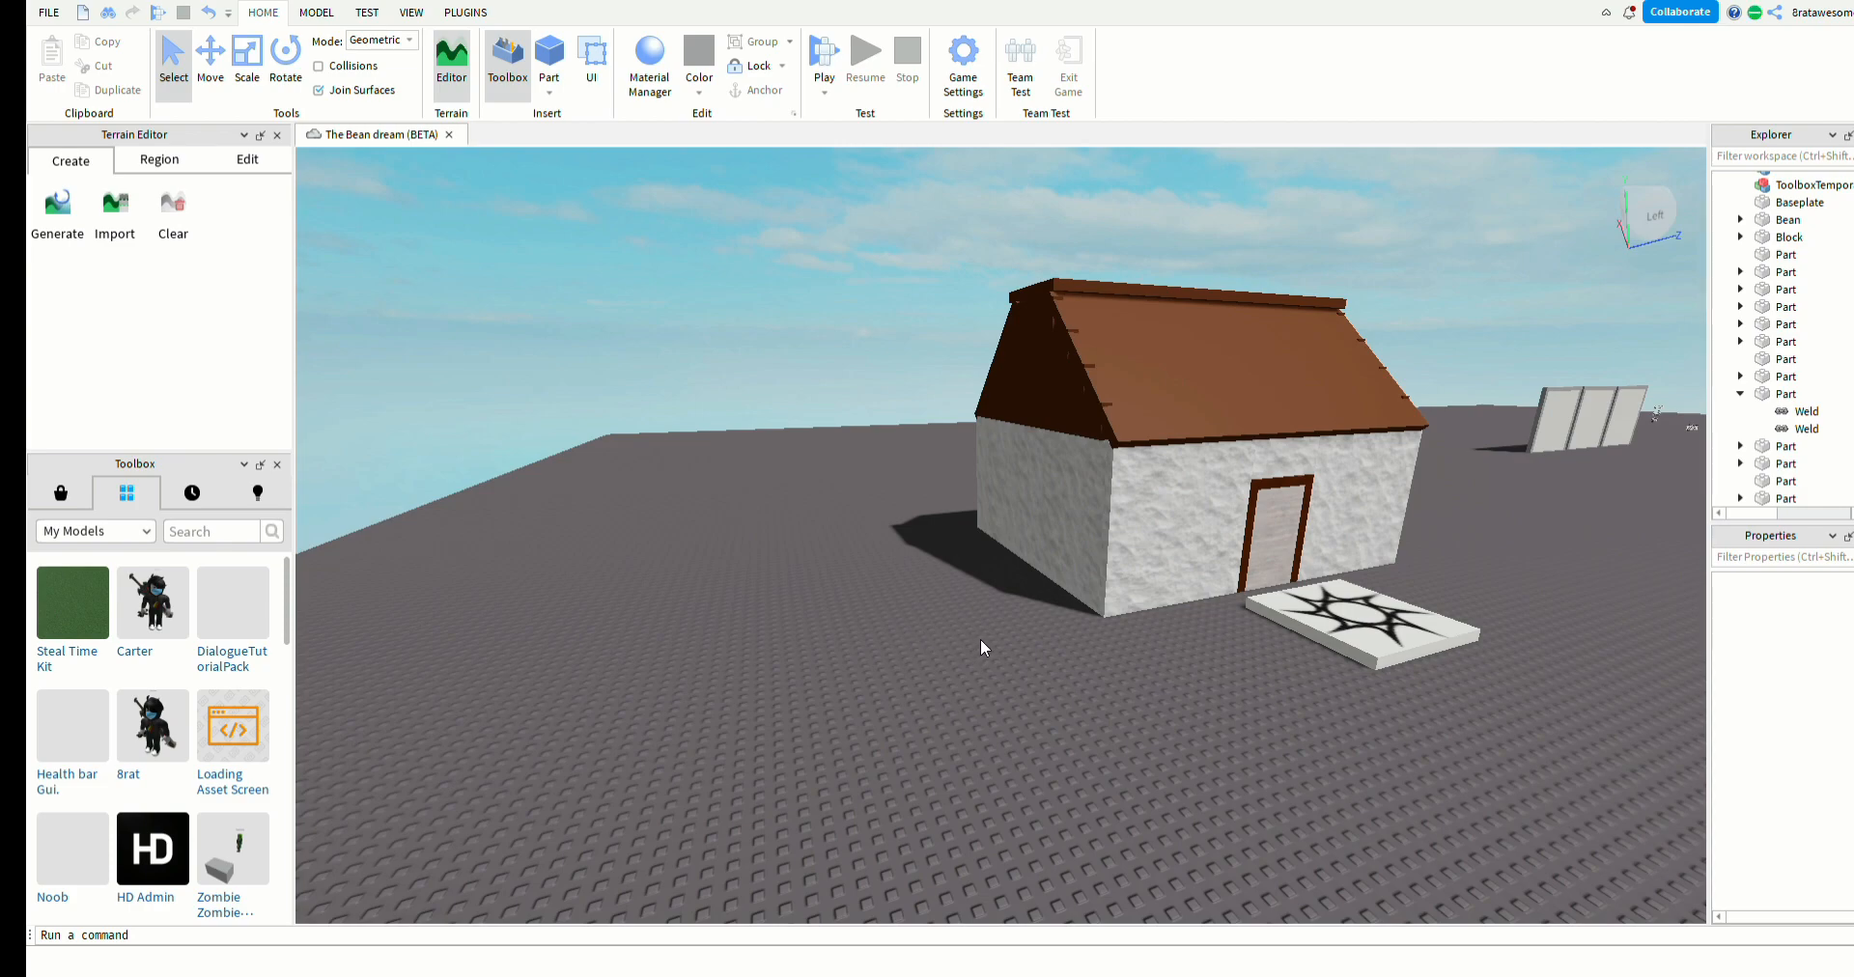
key("d")
key("w")
right_click_drag(1023, 652, 890, 603)
key("s")
right_click_drag(726, 594, 731, 524)
key("e")
key("w")
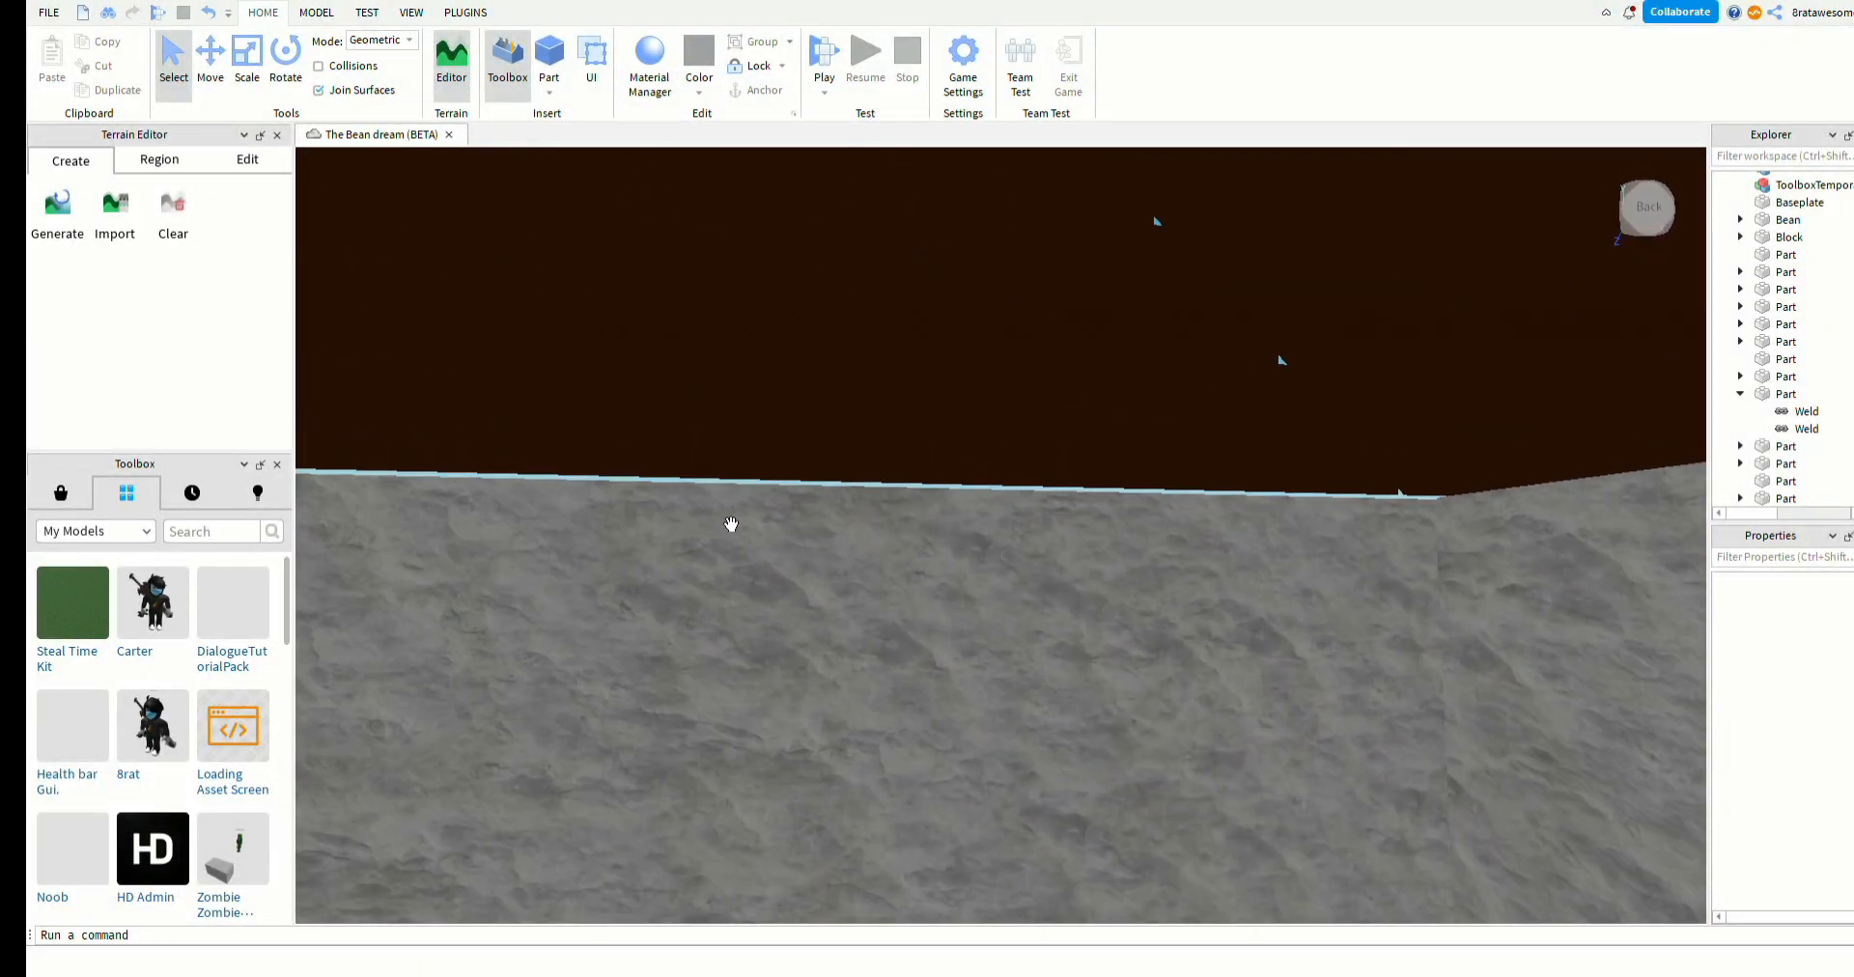
key("s")
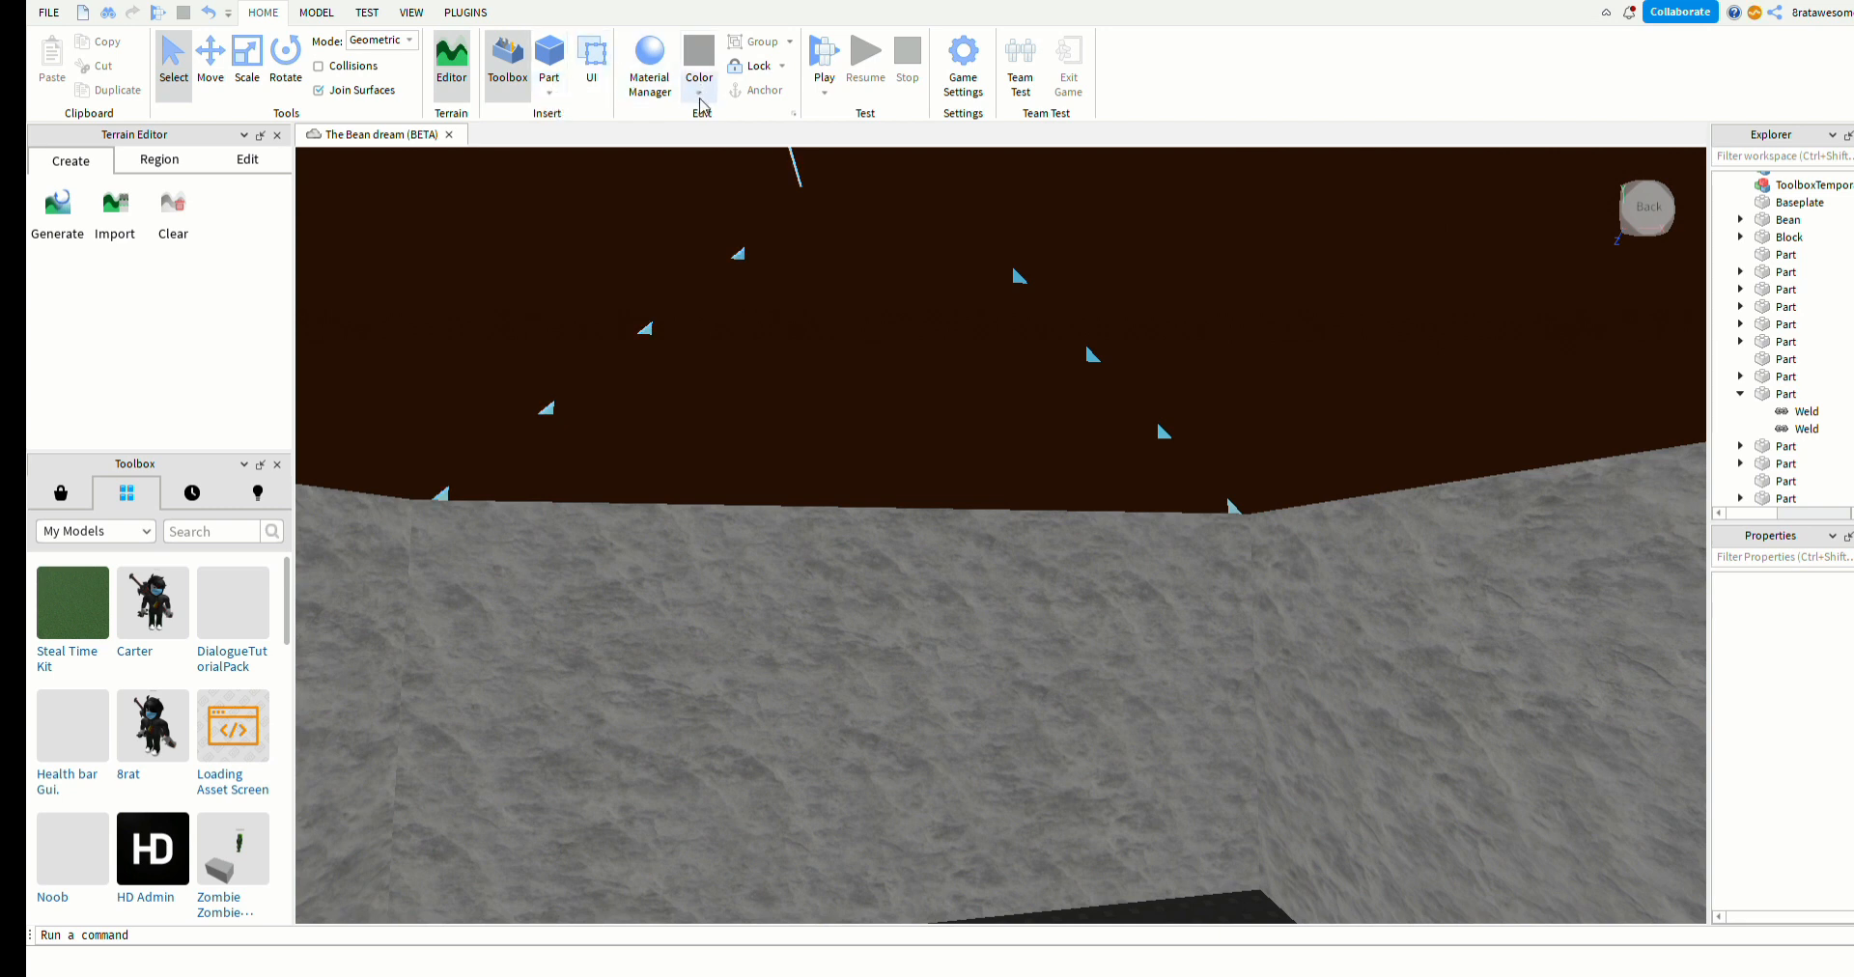
left_click(891, 369)
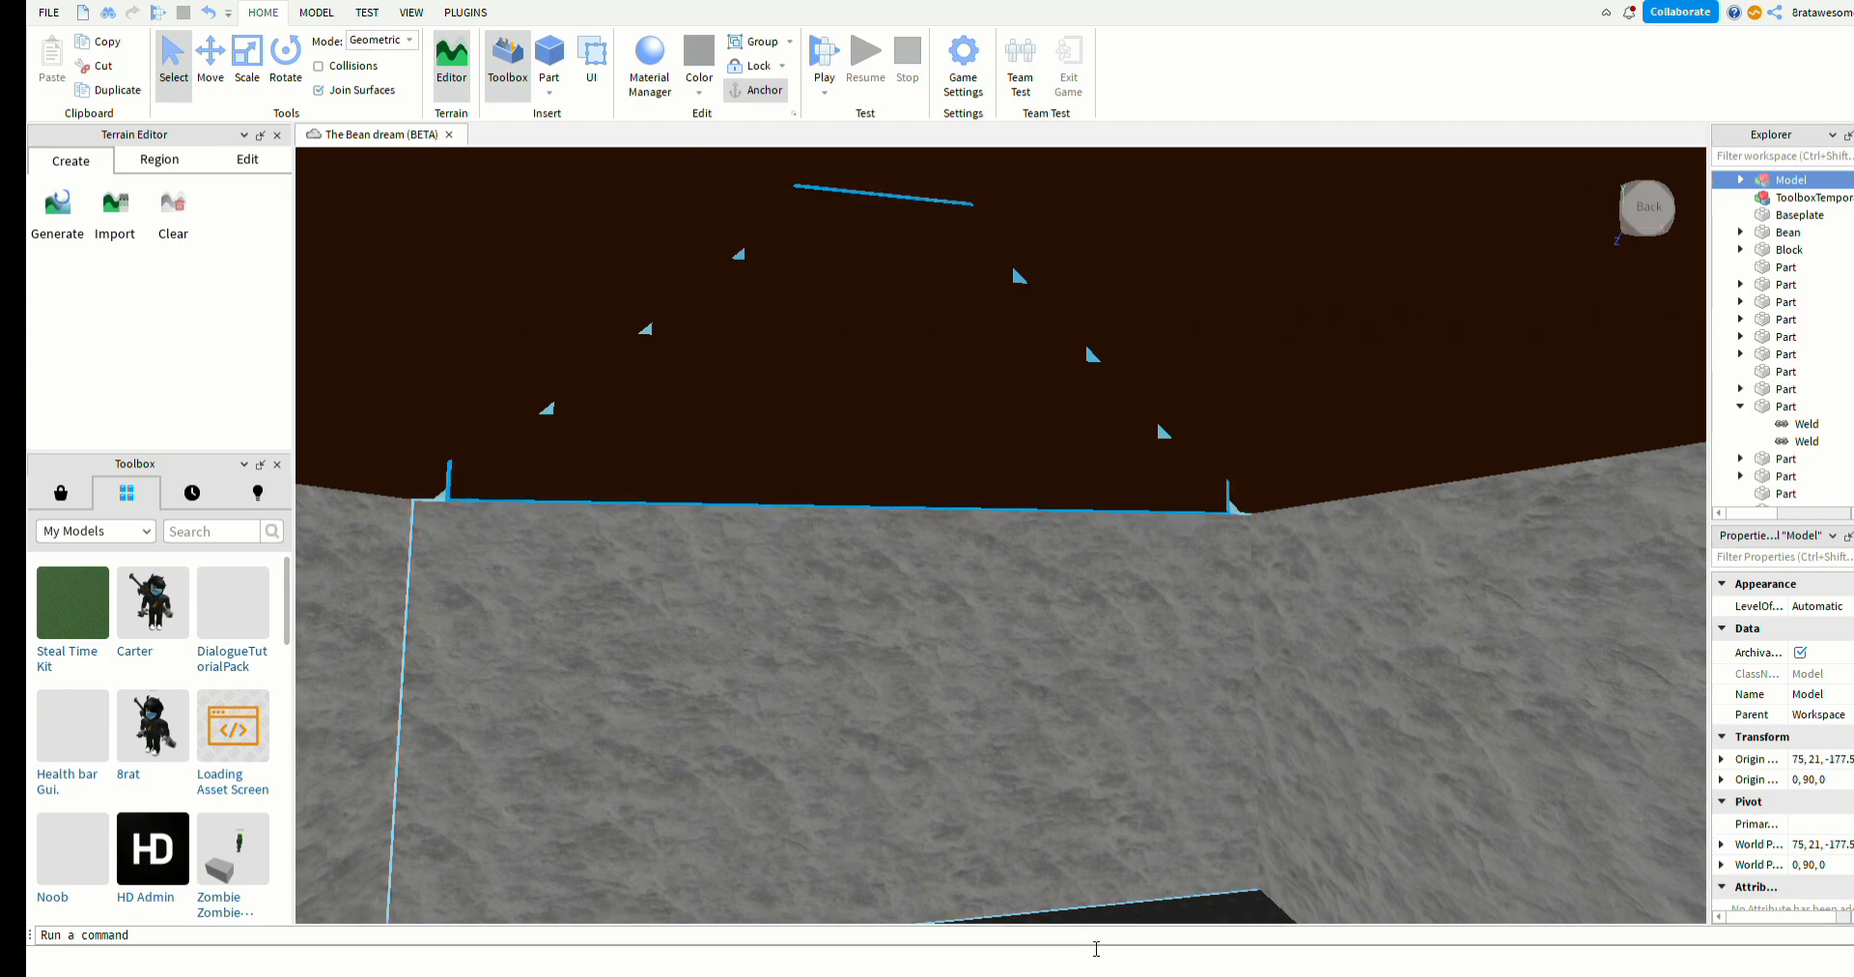
- Deselect the gable group and insert a new block part at the front of the house
left_click(1150, 907)
scroll(1180, 820, "down", 10)
right_click_drag(1150, 907, 1146, 795)
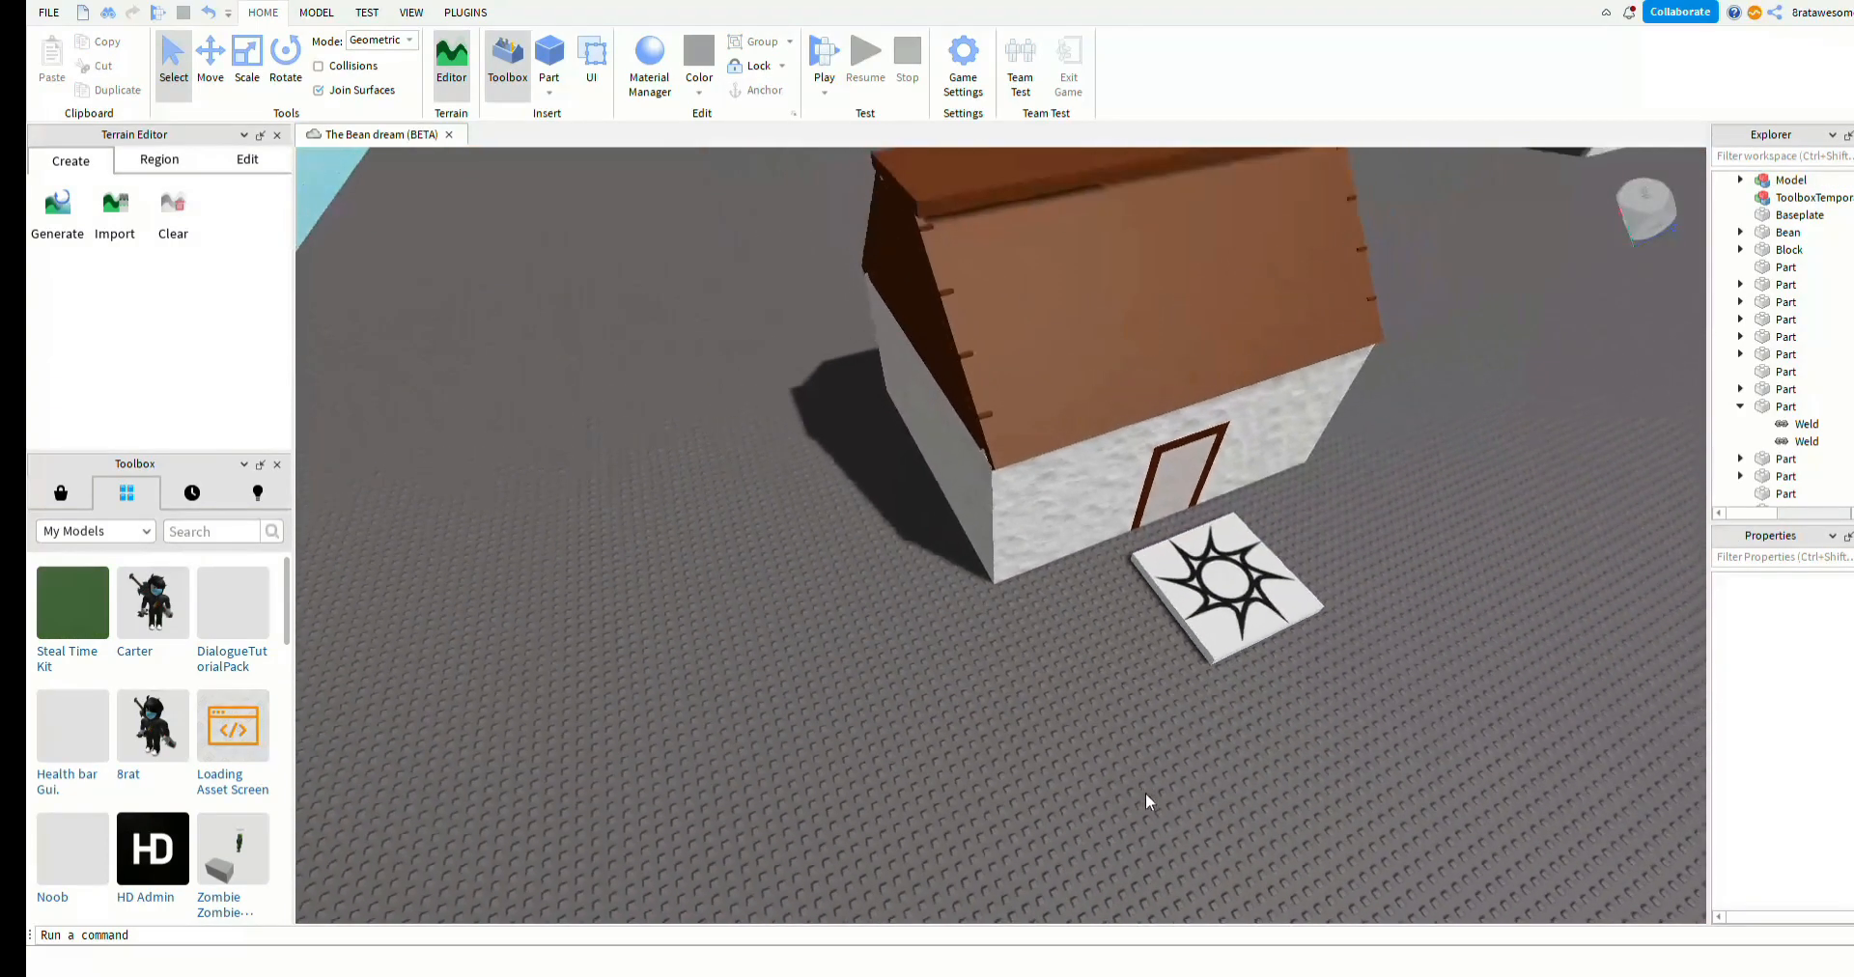
left_click(550, 58)
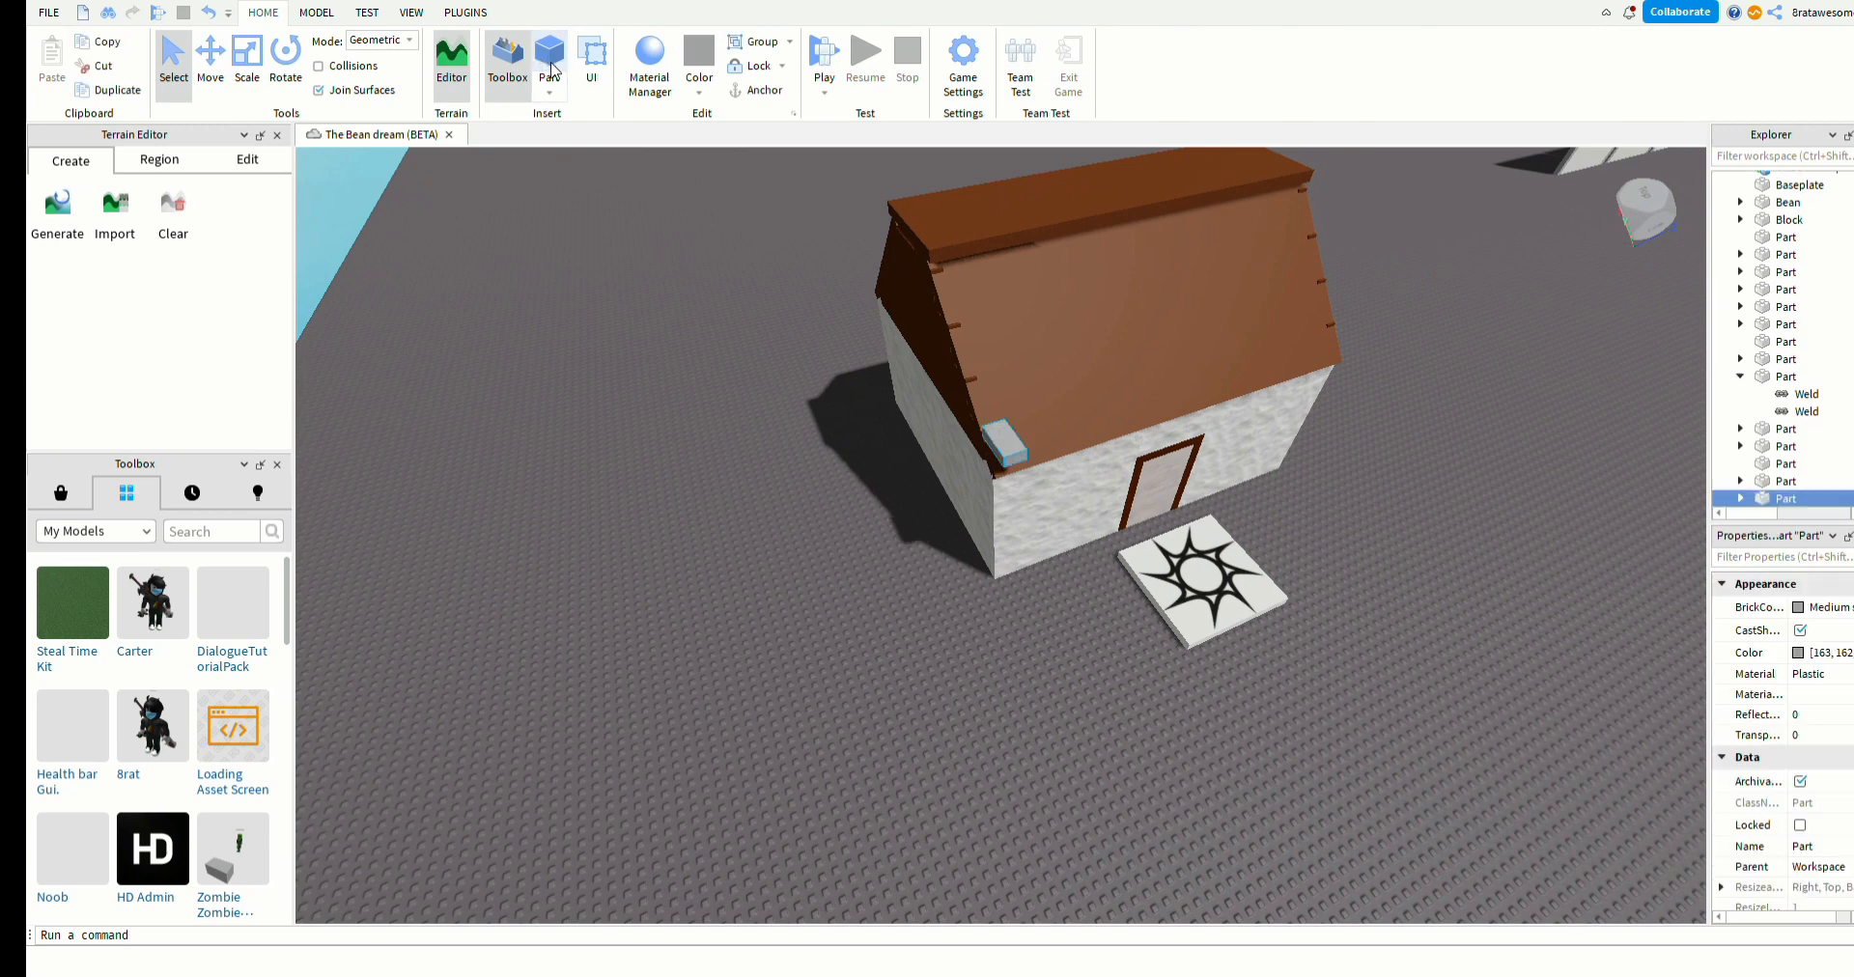
- Colour the new block Reddish brown and move it inside the house against the wall
scroll(951, 444, "up", 2)
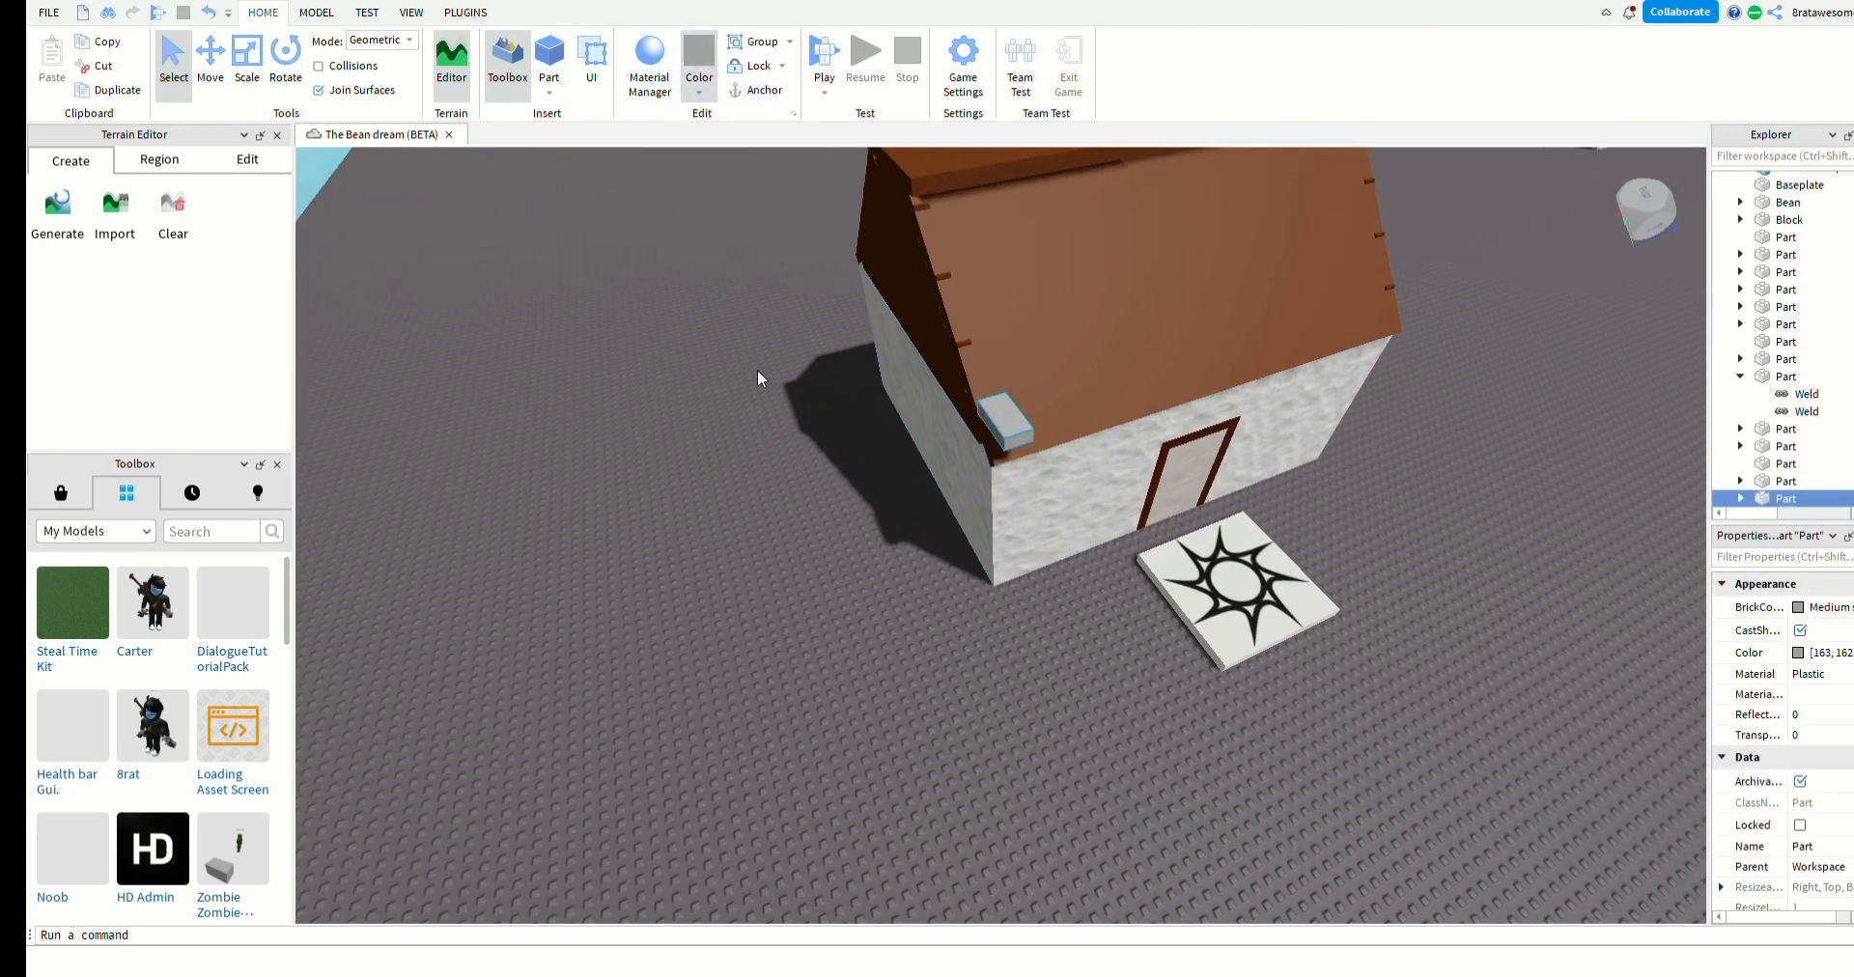
left_click(505, 492)
scroll(653, 494, "up", 8)
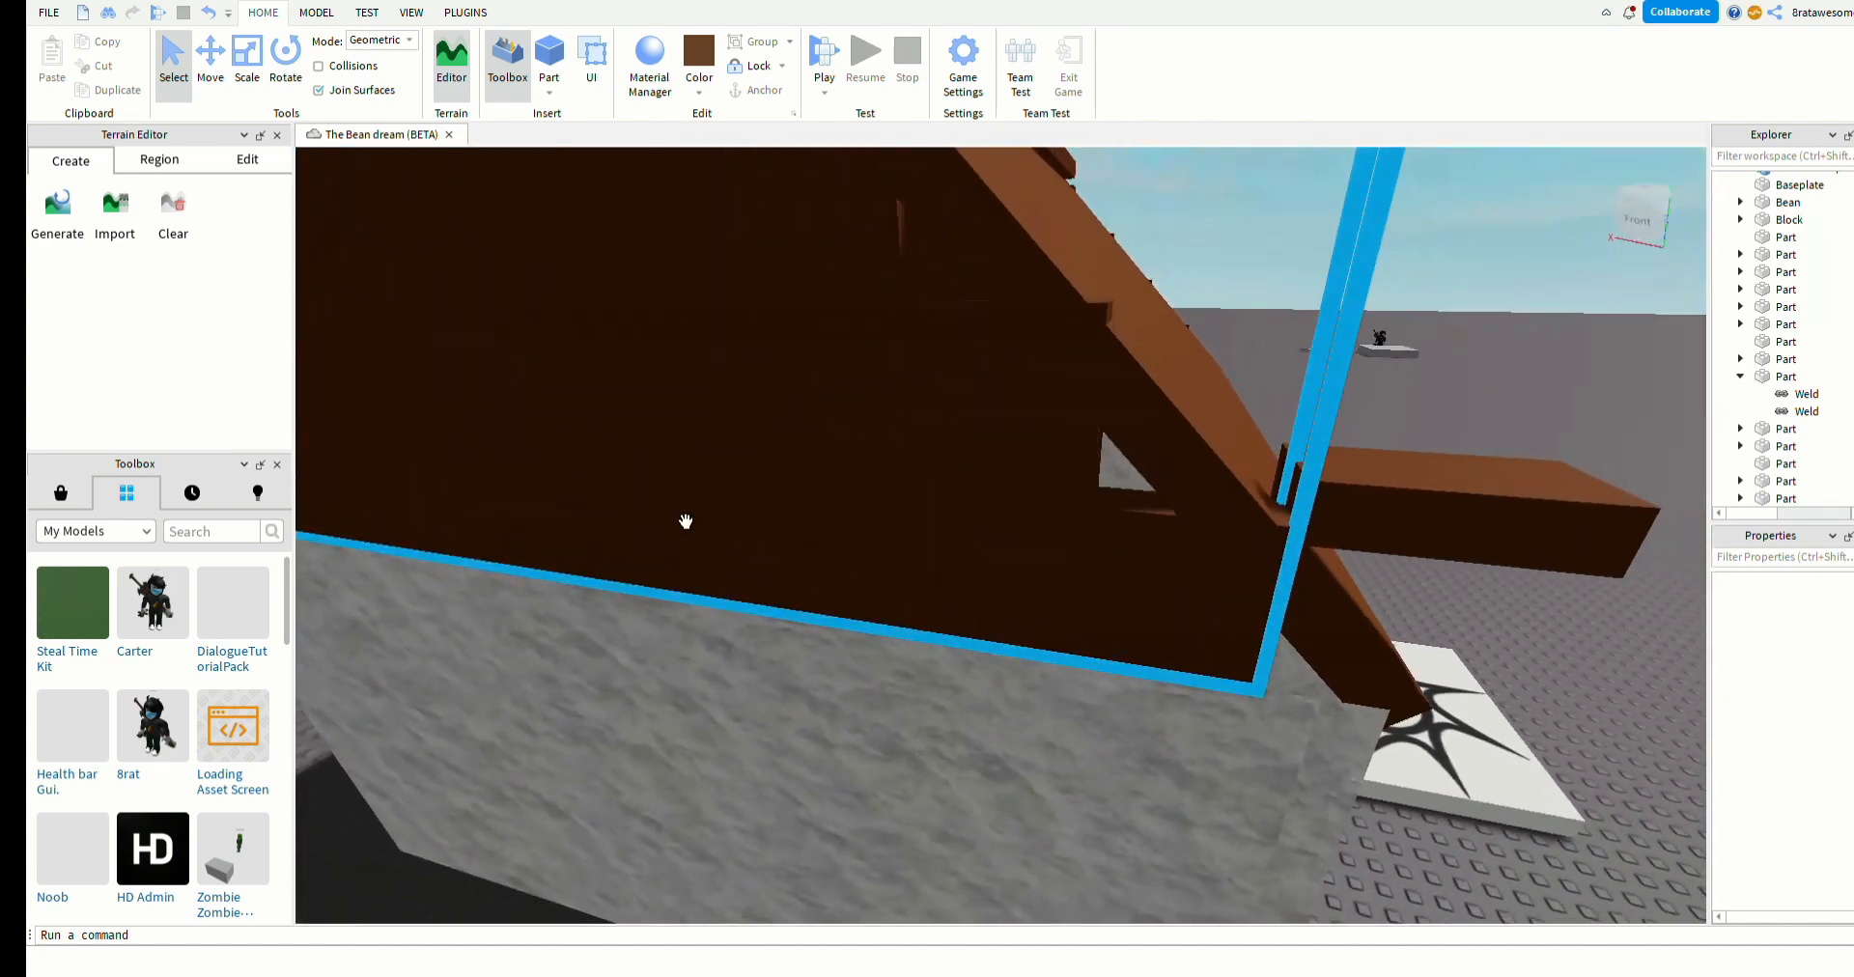
scroll(1214, 629, "down", 5)
left_click(763, 591)
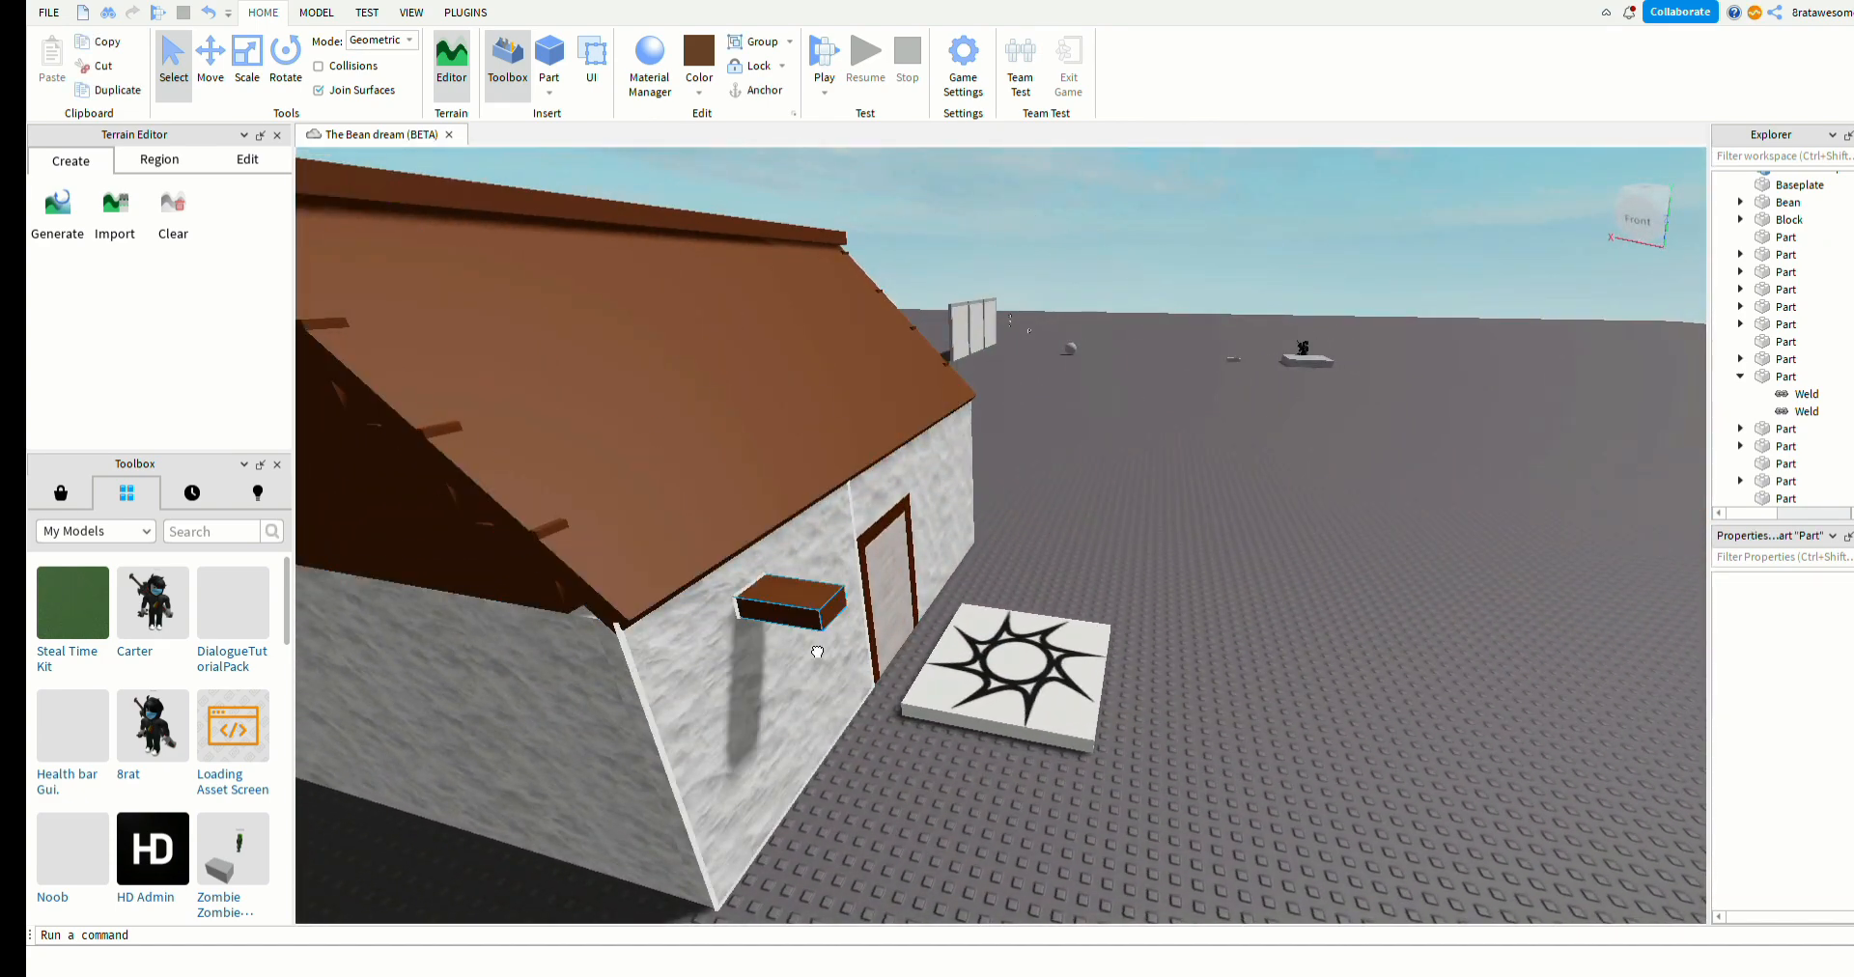
scroll(919, 708, "up", 4)
scroll(919, 708, "up", 5)
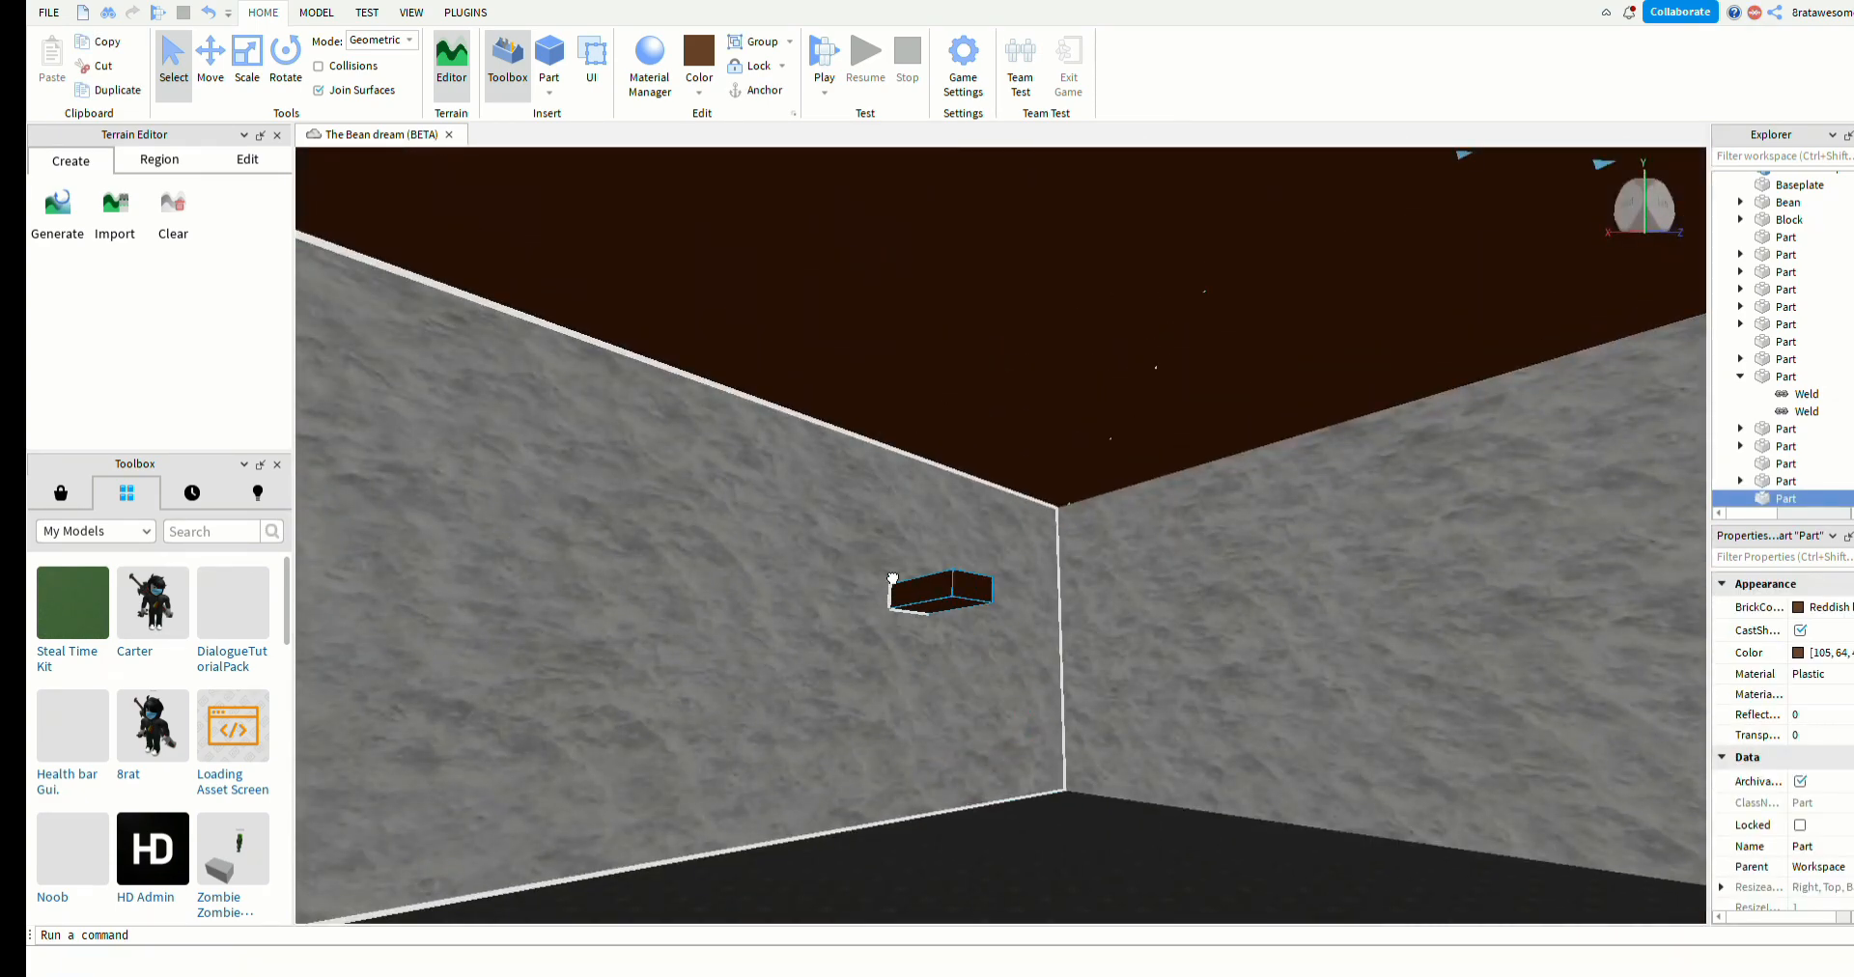
- Rotate the brown block below the roof and stretch it into a long beam across the width of the house
left_click_drag(873, 451, 869, 433)
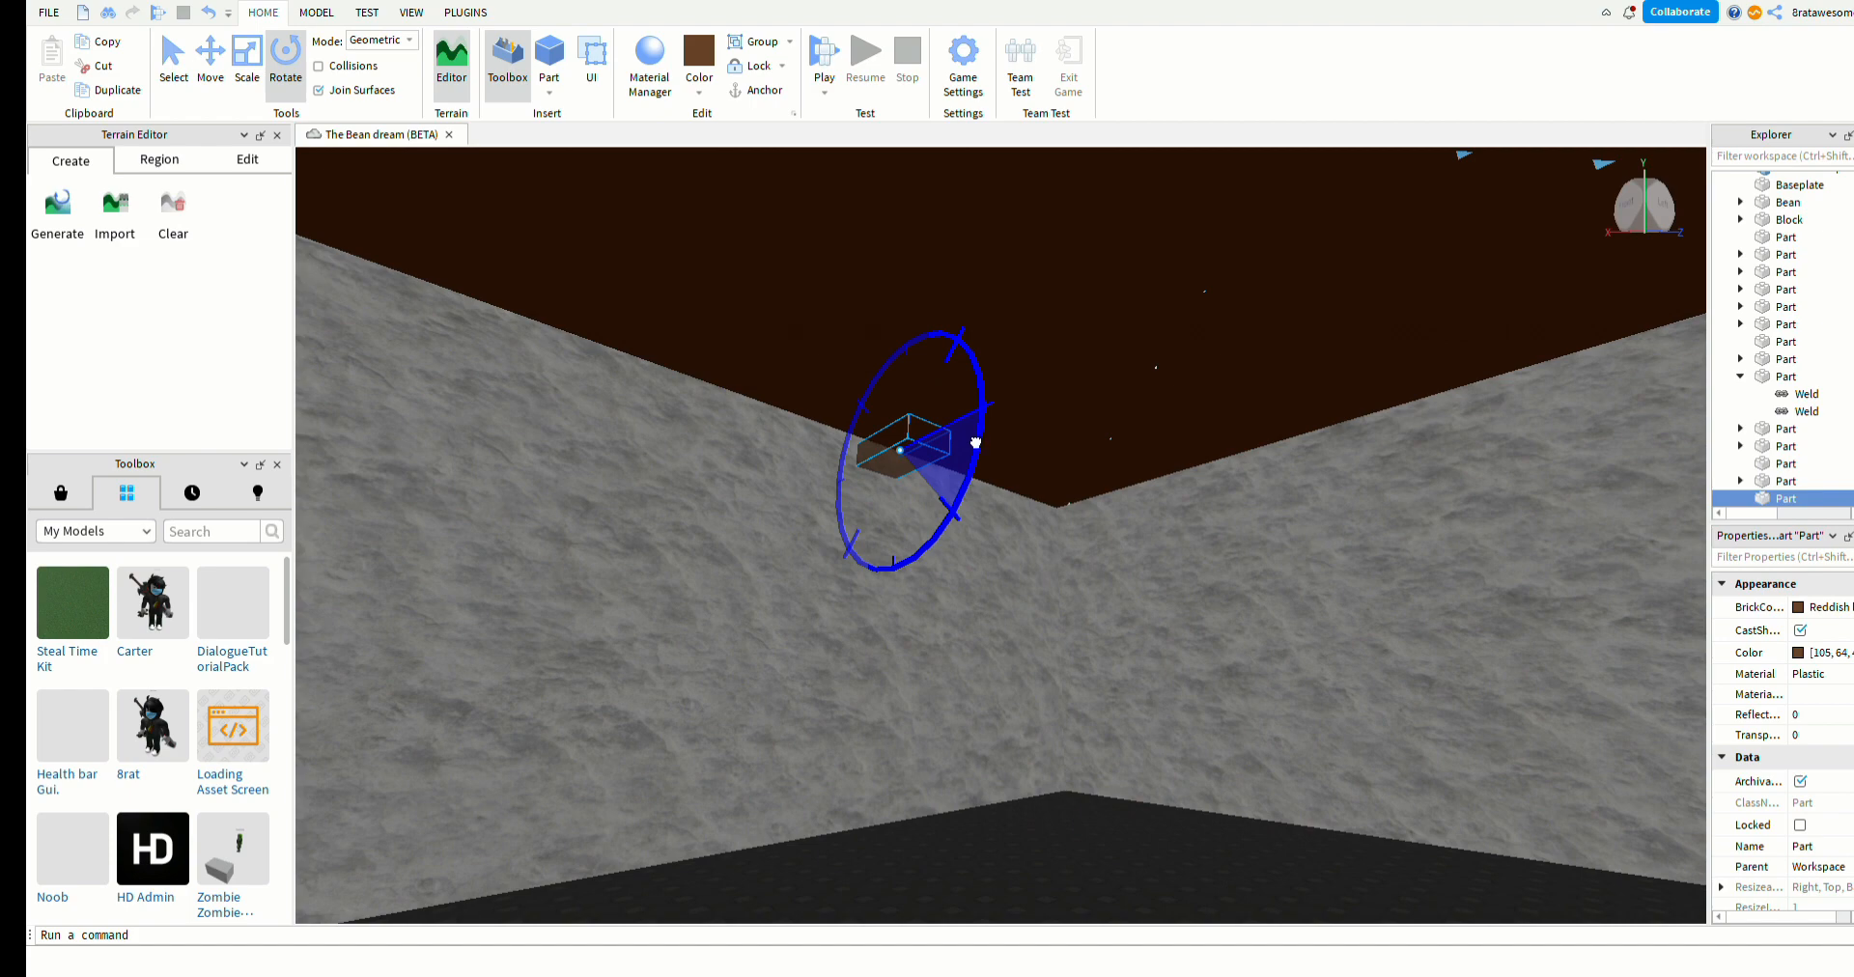
right_click_drag(1168, 525, 1168, 529)
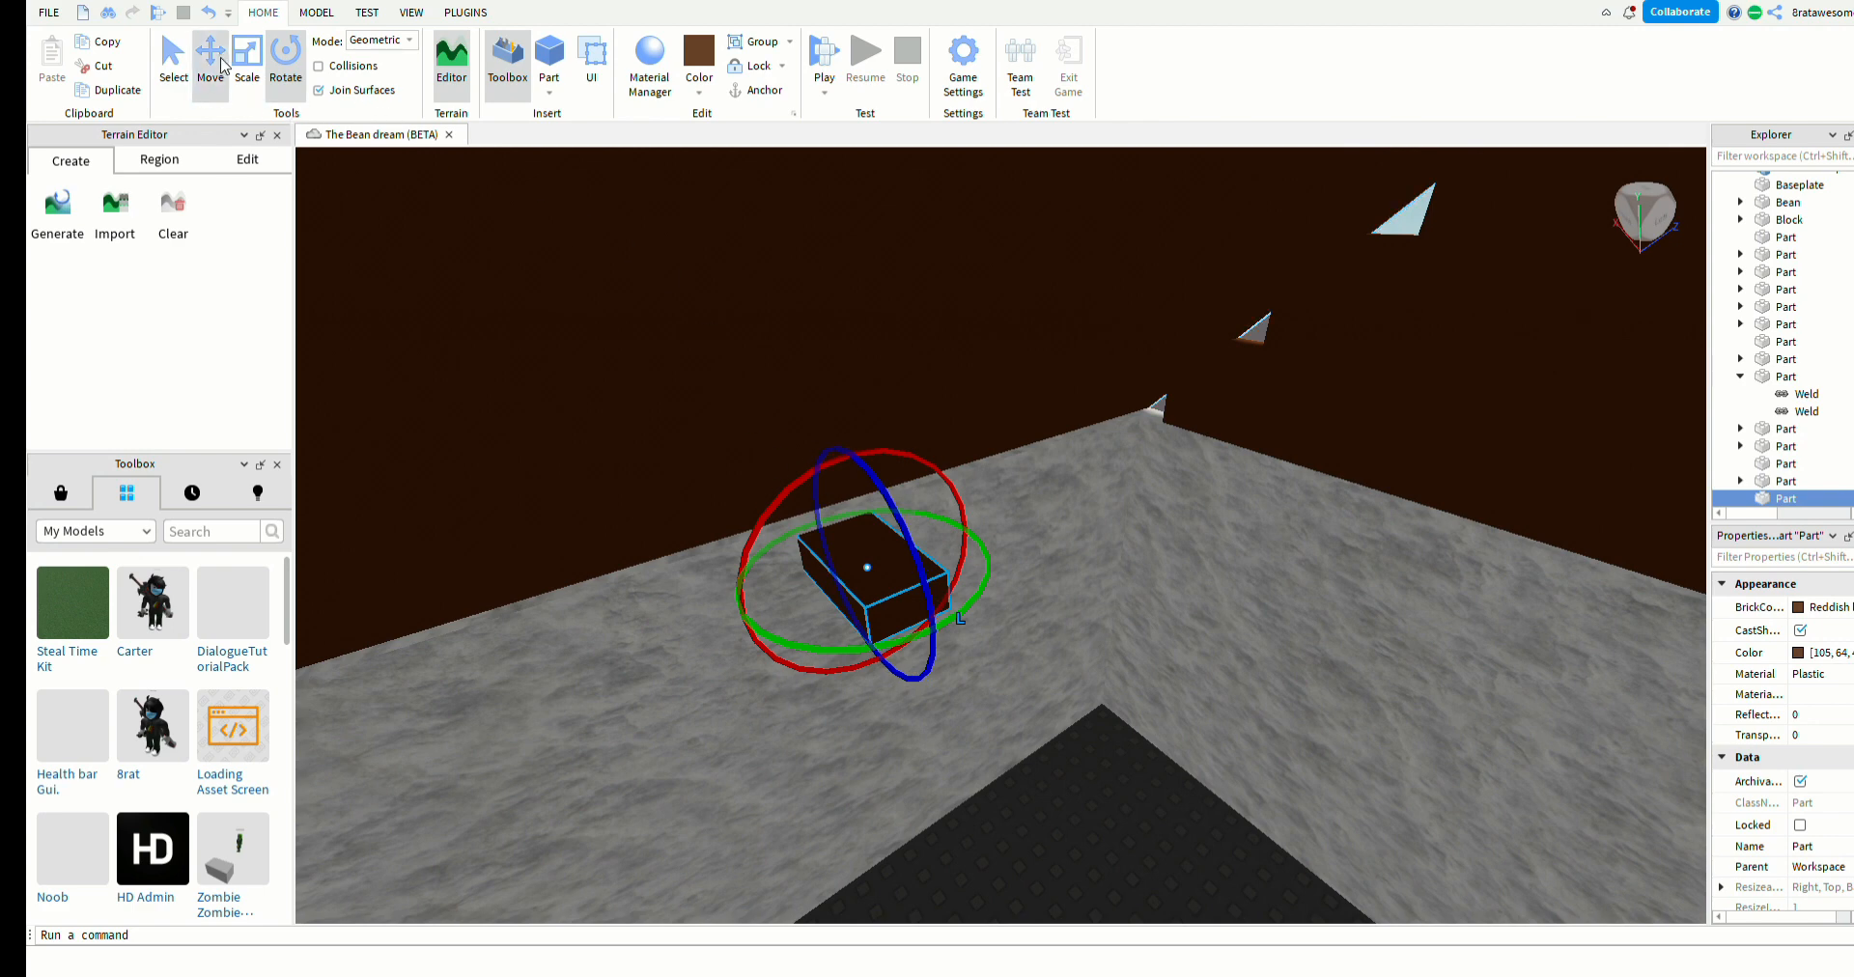
key("ctrl+2")
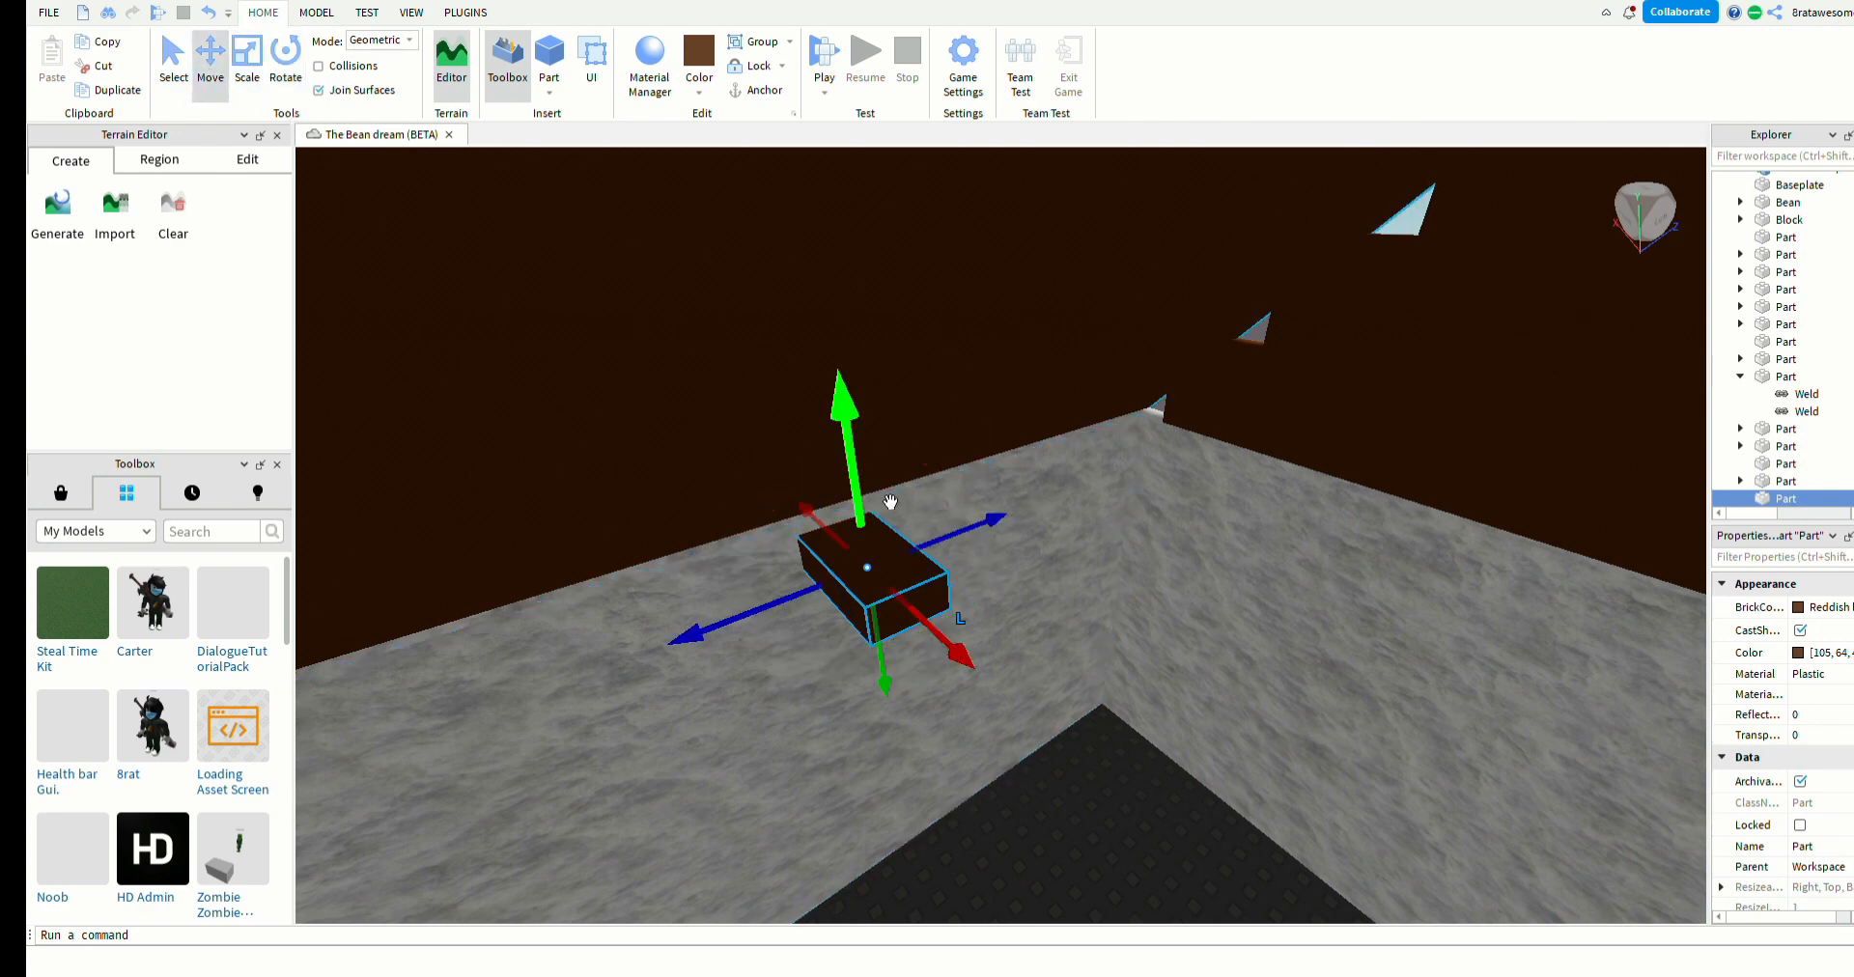
right_click_drag(890, 501, 1040, 606)
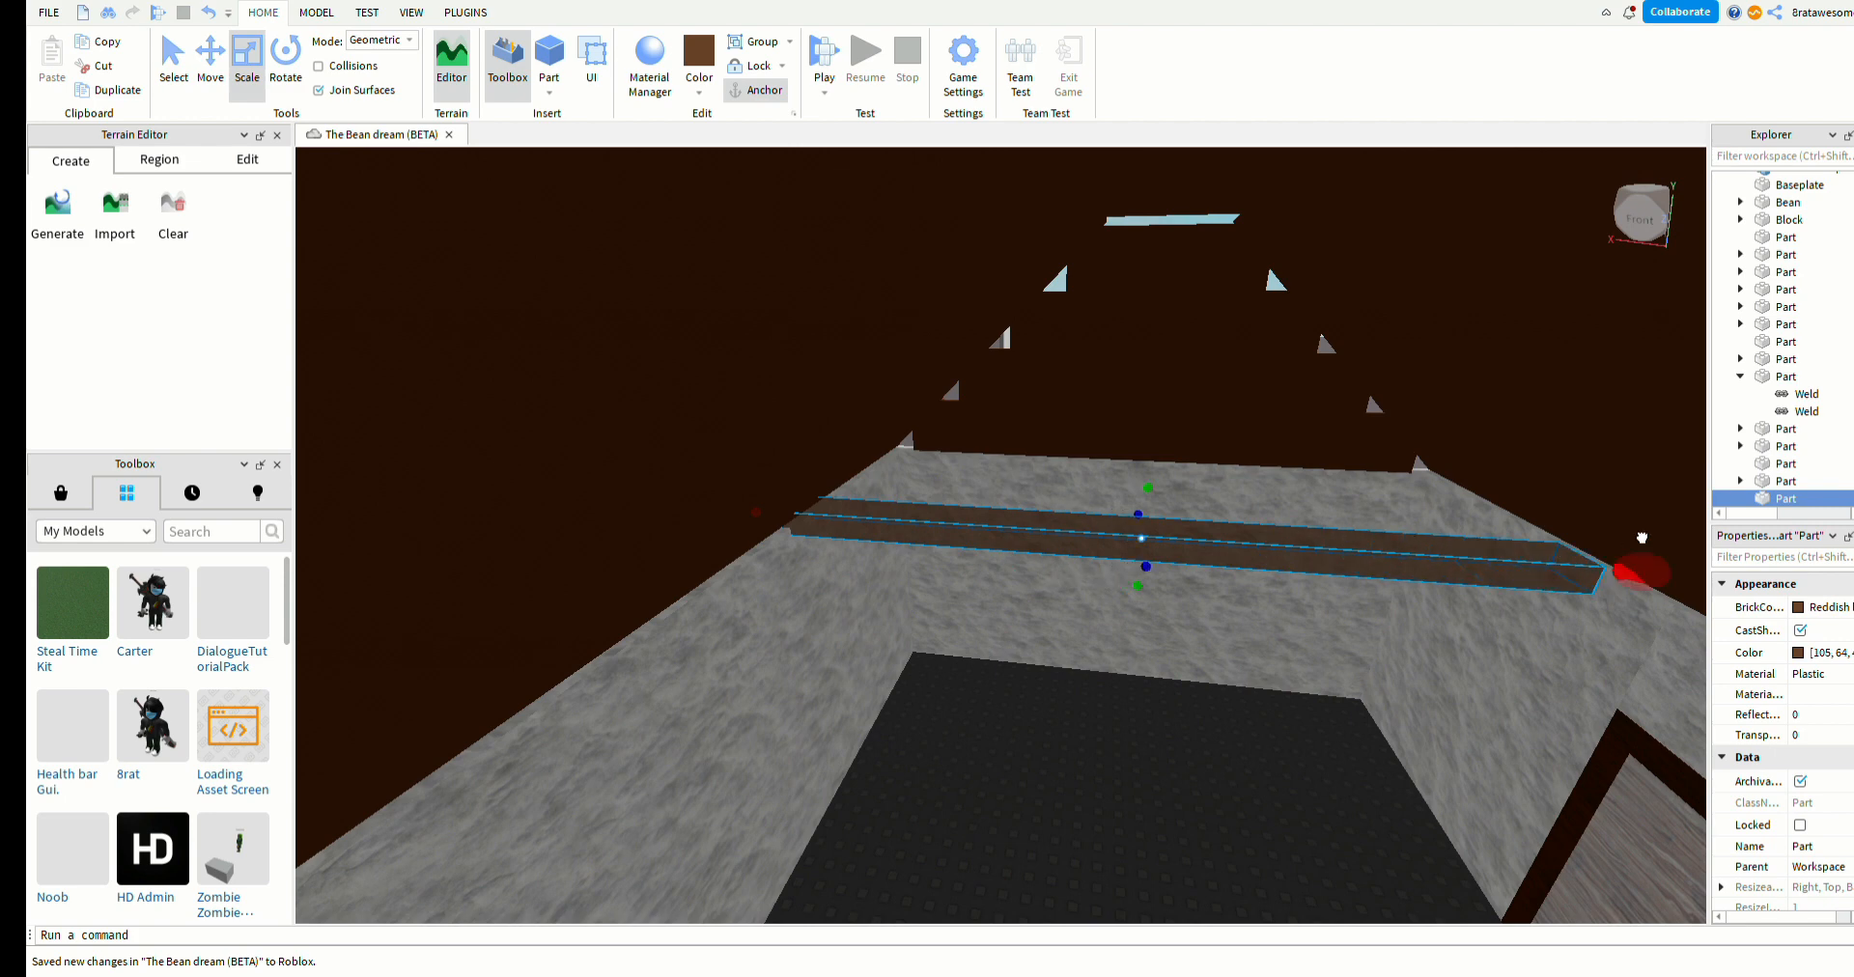
right_click_drag(1695, 531, 1653, 558)
- Shorten the end of the beam that sticks out past the front wall so it ends at the wall
scroll(1605, 598, "down", 2)
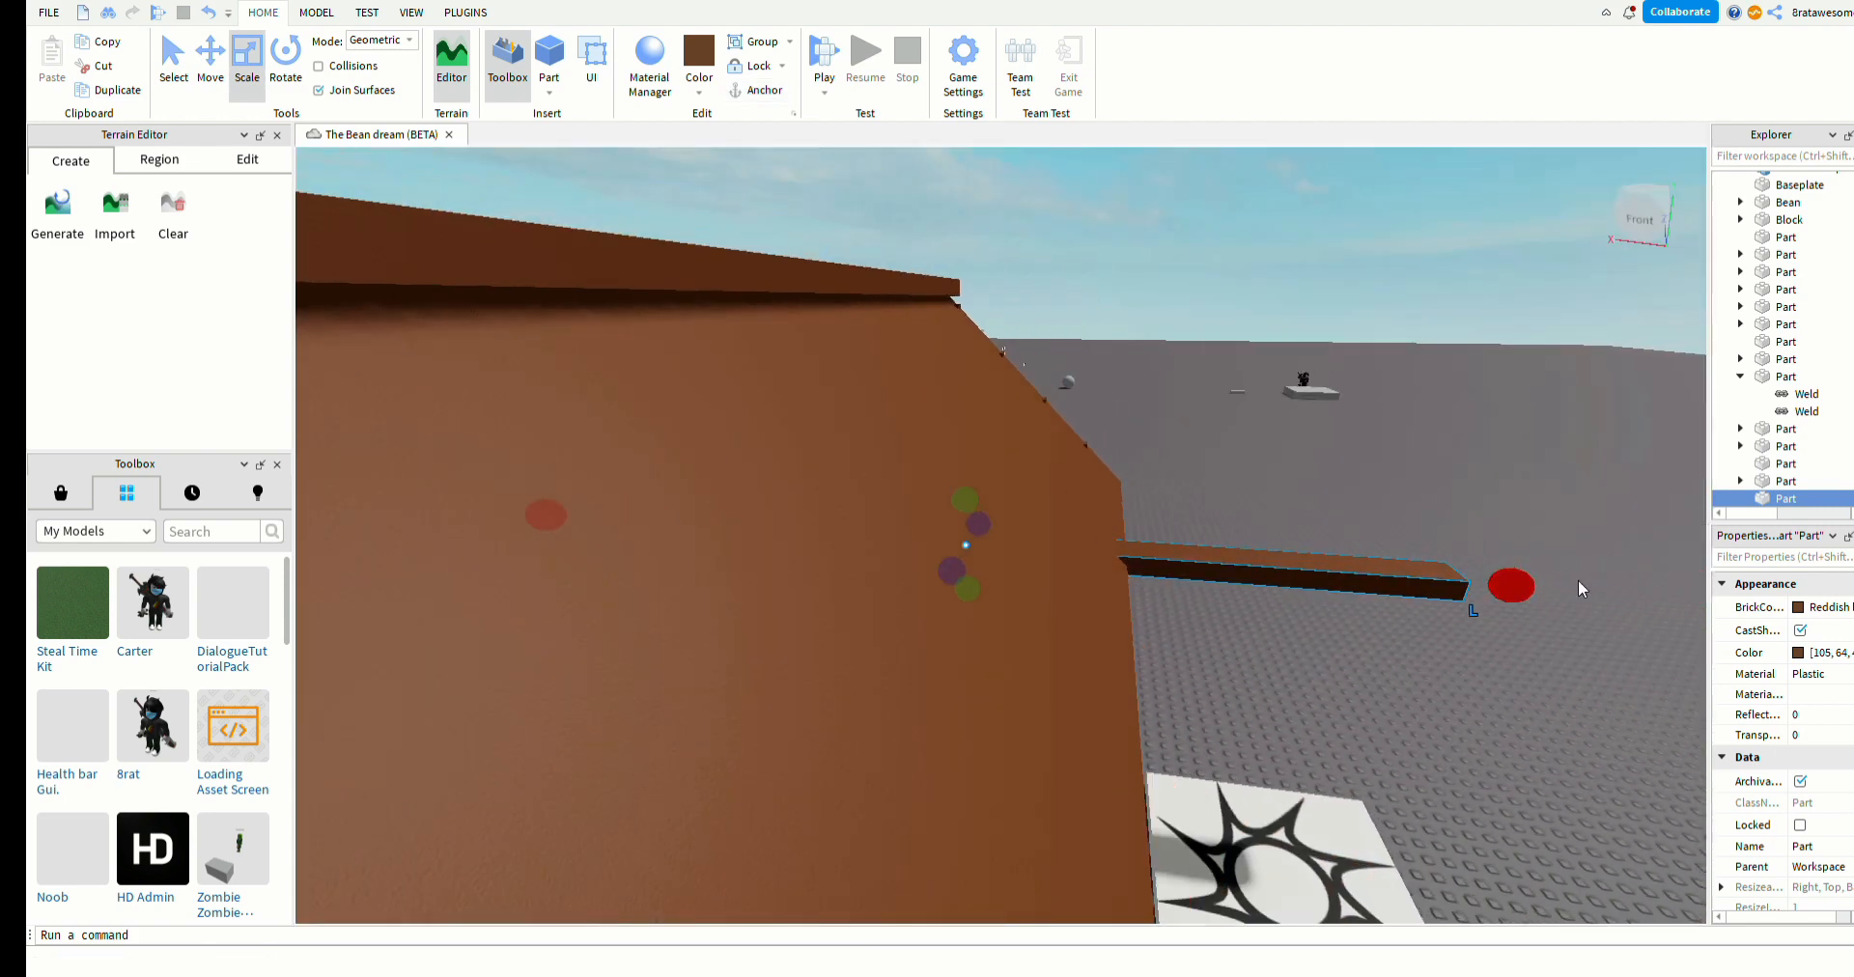
left_click_drag(1435, 590, 1104, 614)
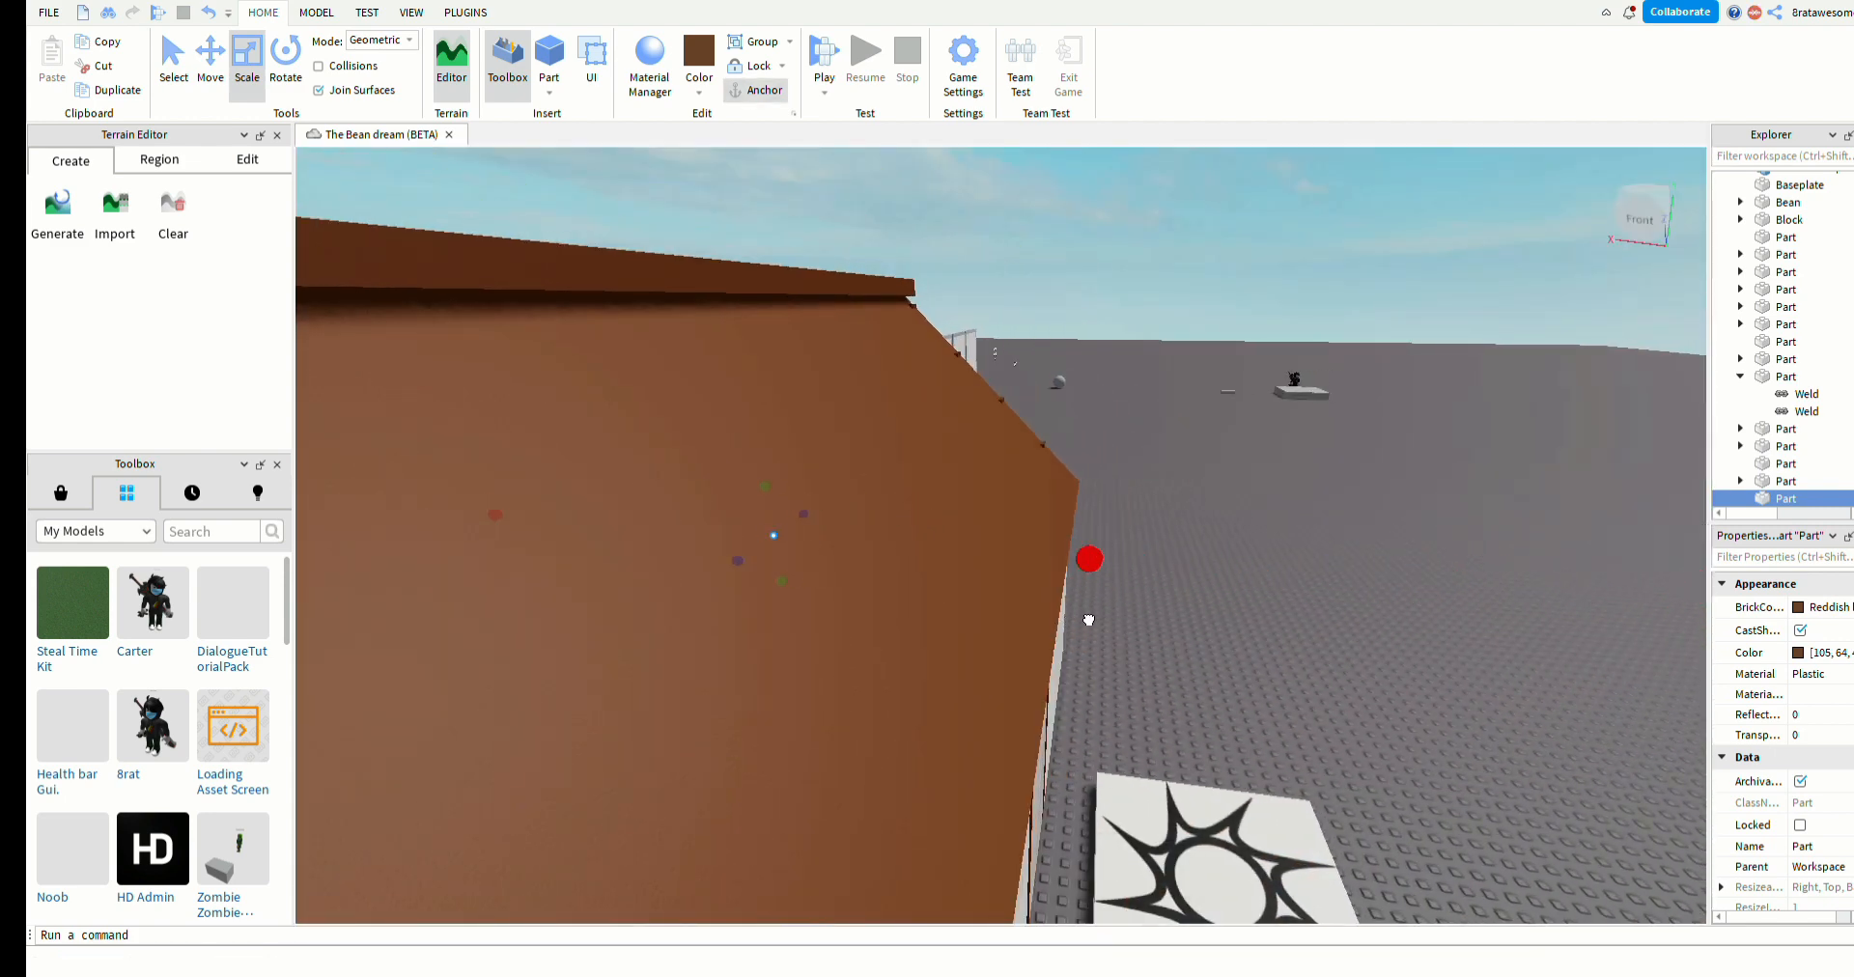
scroll(1159, 637, "up", 2)
right_click_drag(1205, 646, 1224, 645)
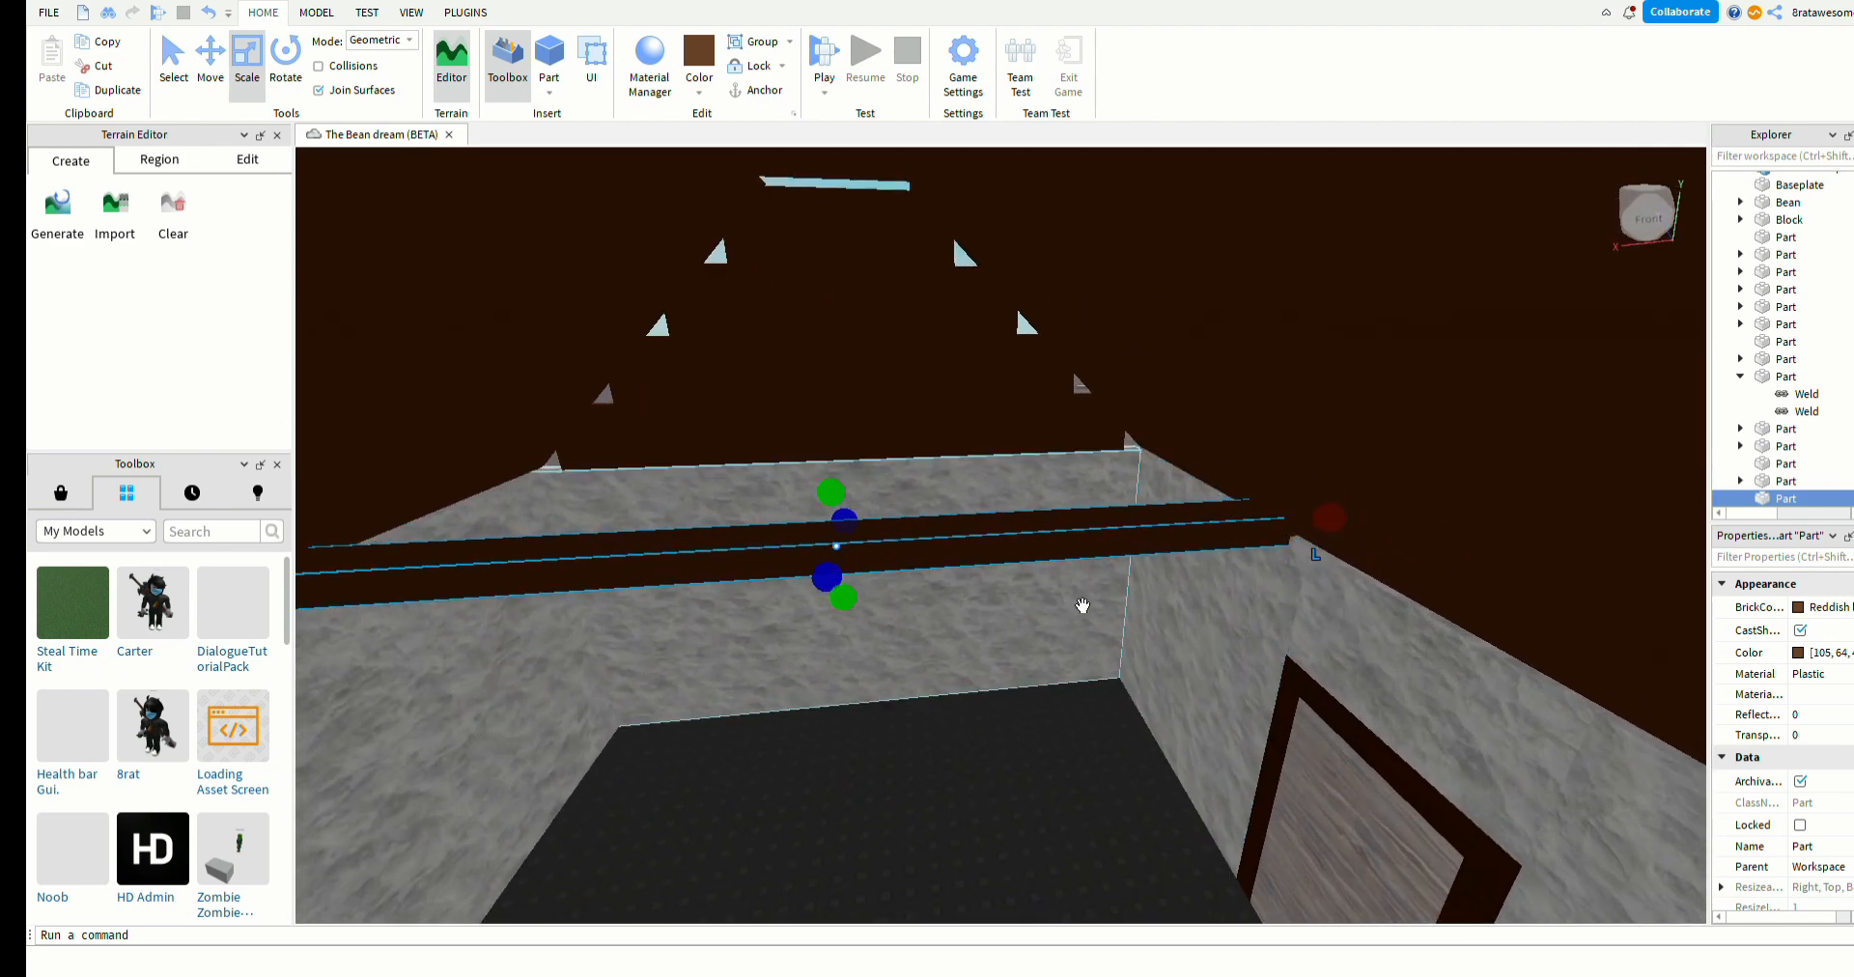
- Raise the beam to the top edge of the walls and widen it into a panel
left_click_drag(879, 549, 897, 472)
key("a")
right_click_drag(982, 616, 982, 616)
key("w")
key("s")
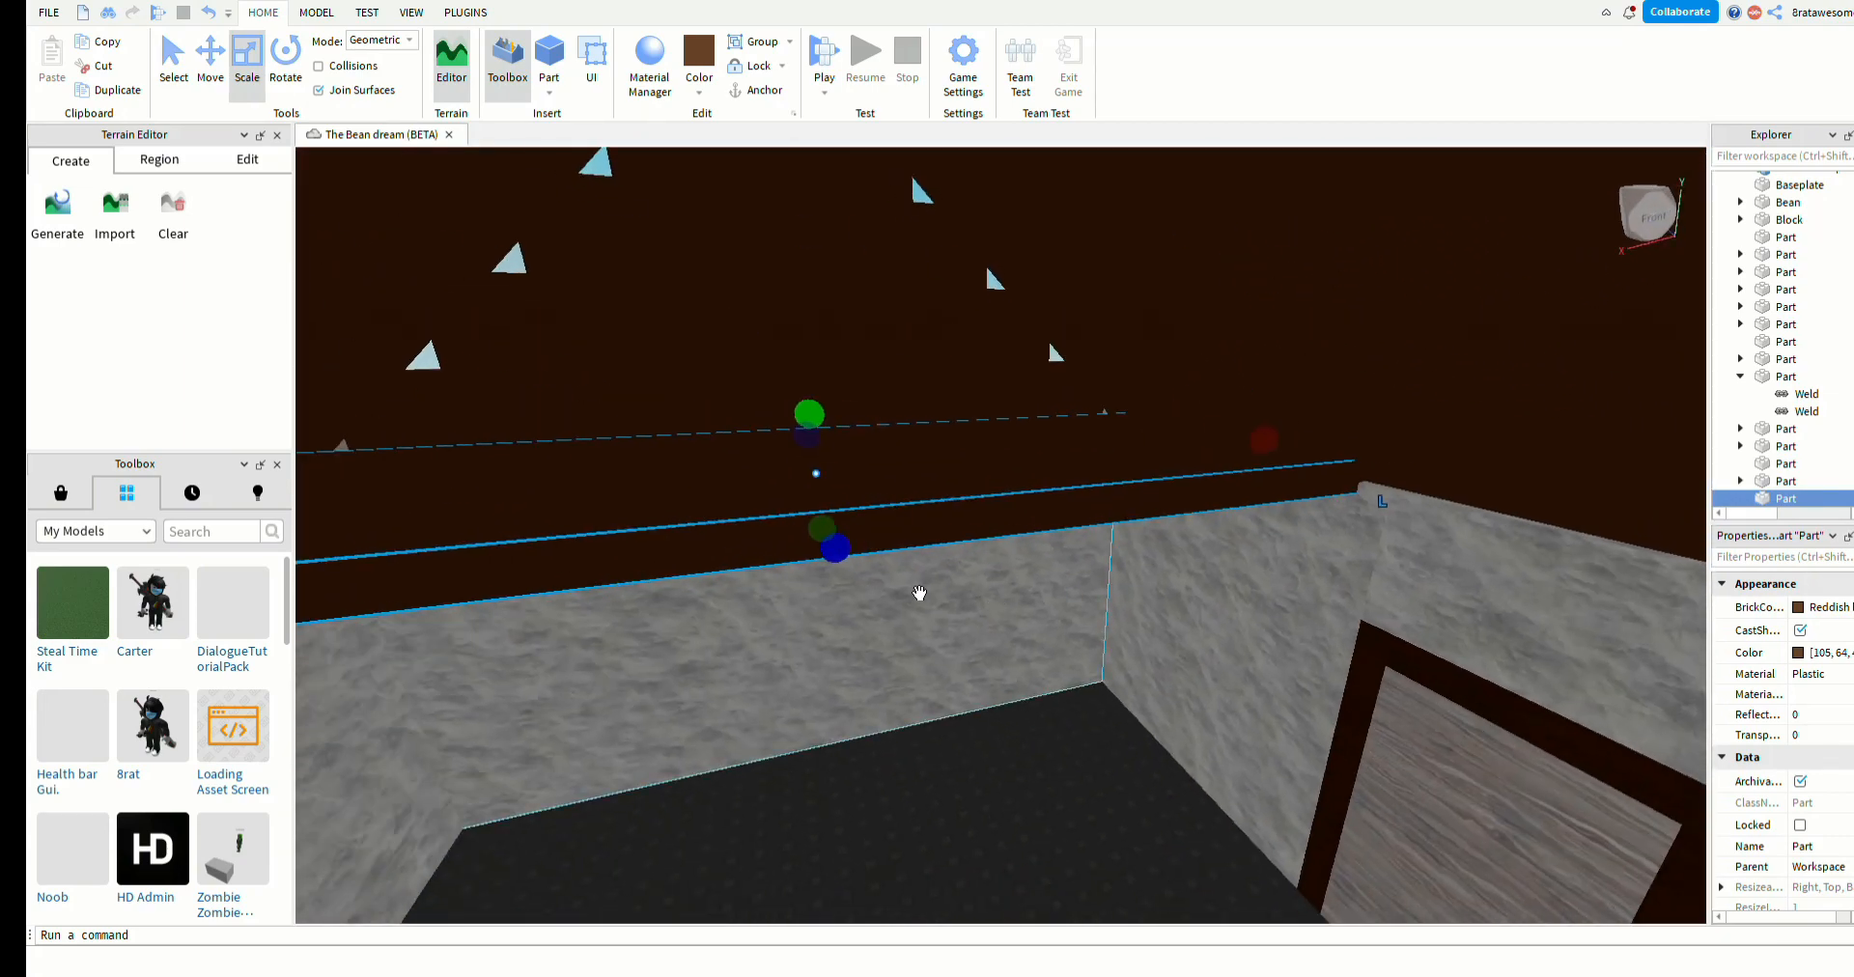
- Extend the brown panel over the whole room as a ceiling at wall-top height, undoing the last change
left_click_drag(837, 550, 1121, 715)
key("s")
right_click_drag(1121, 715, 1123, 715)
left_click_drag(1121, 716, 1431, 719)
left_click_drag(1350, 874, 1111, 877)
right_click_drag(1111, 877, 987, 673)
left_click_drag(987, 673, 986, 677)
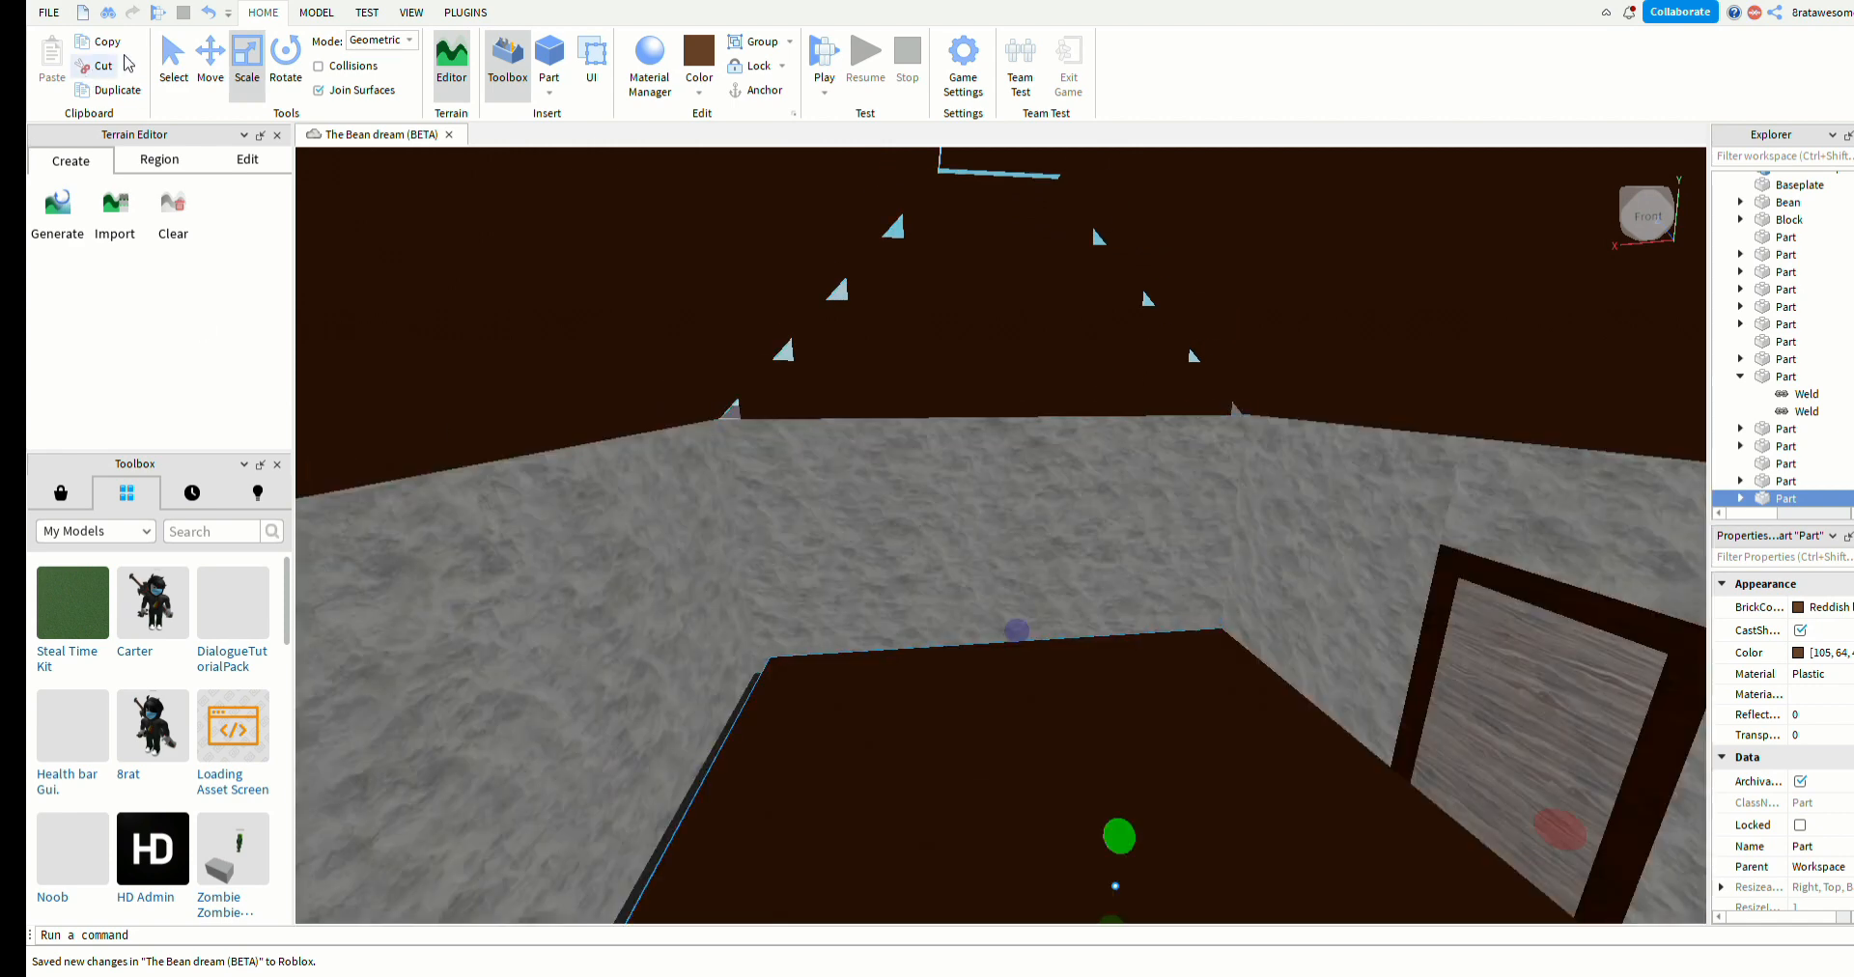
left_click(207, 14)
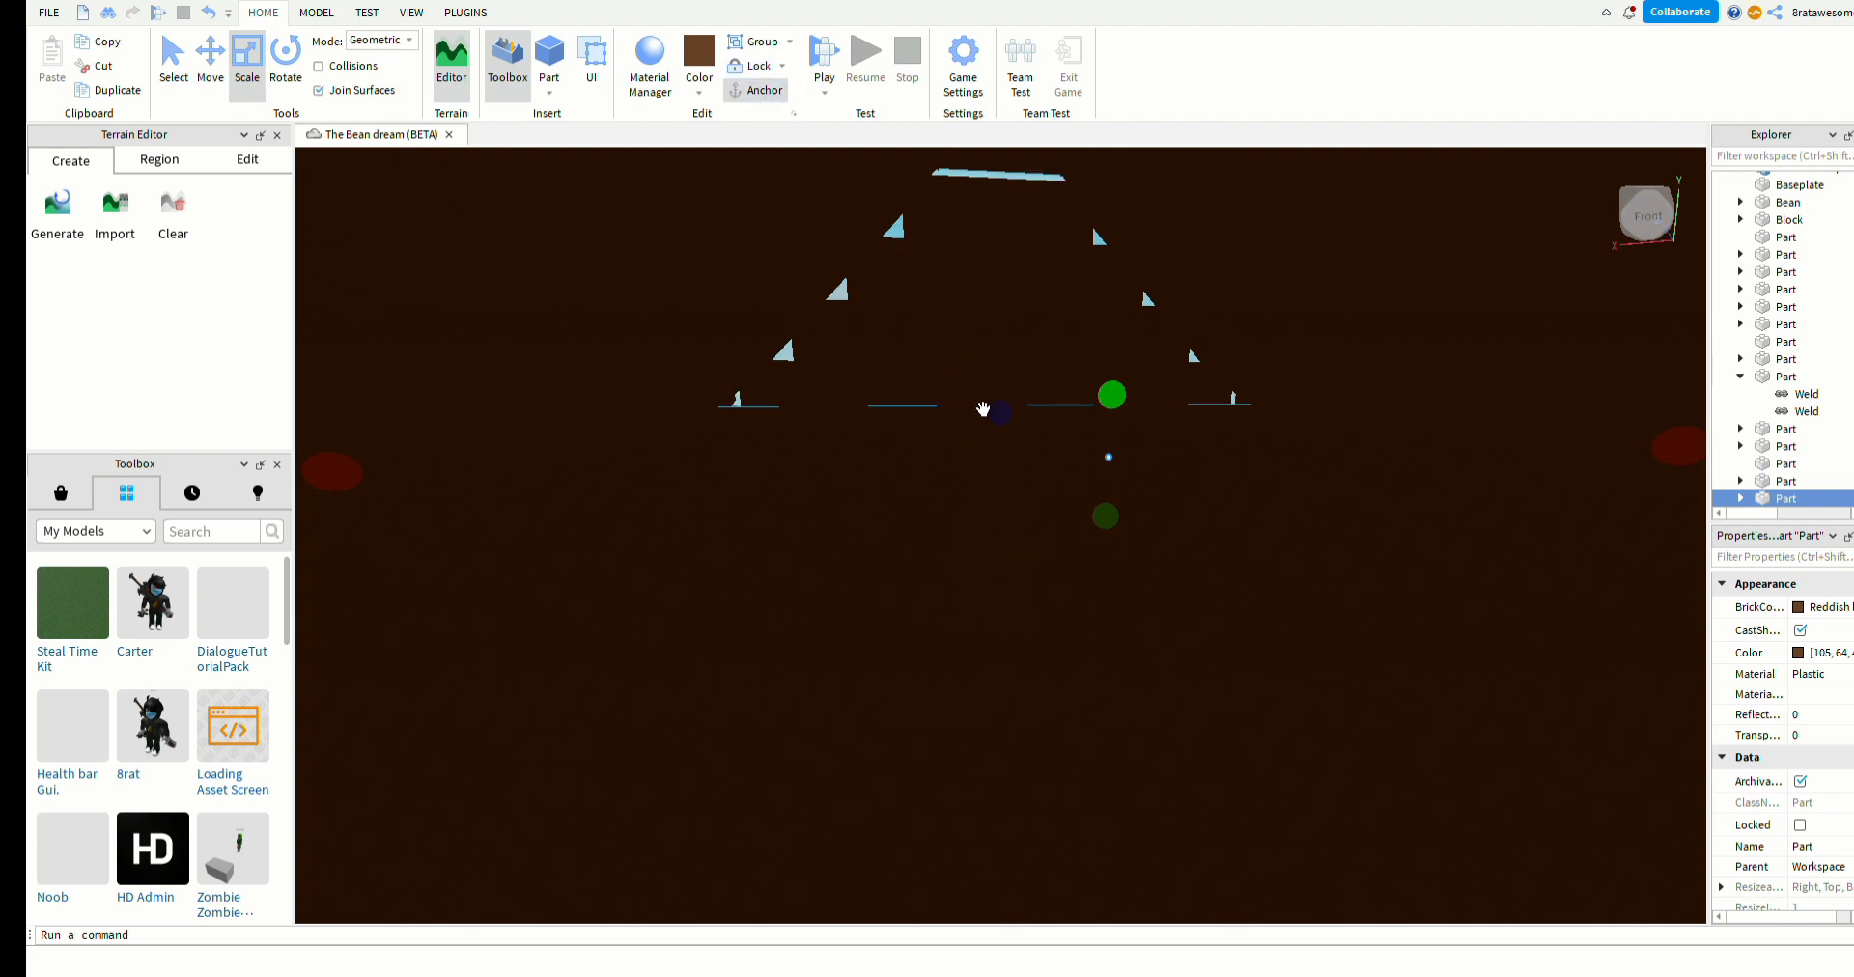
- Start another playtest and walk the character over to the front door of the house
left_click(824, 56)
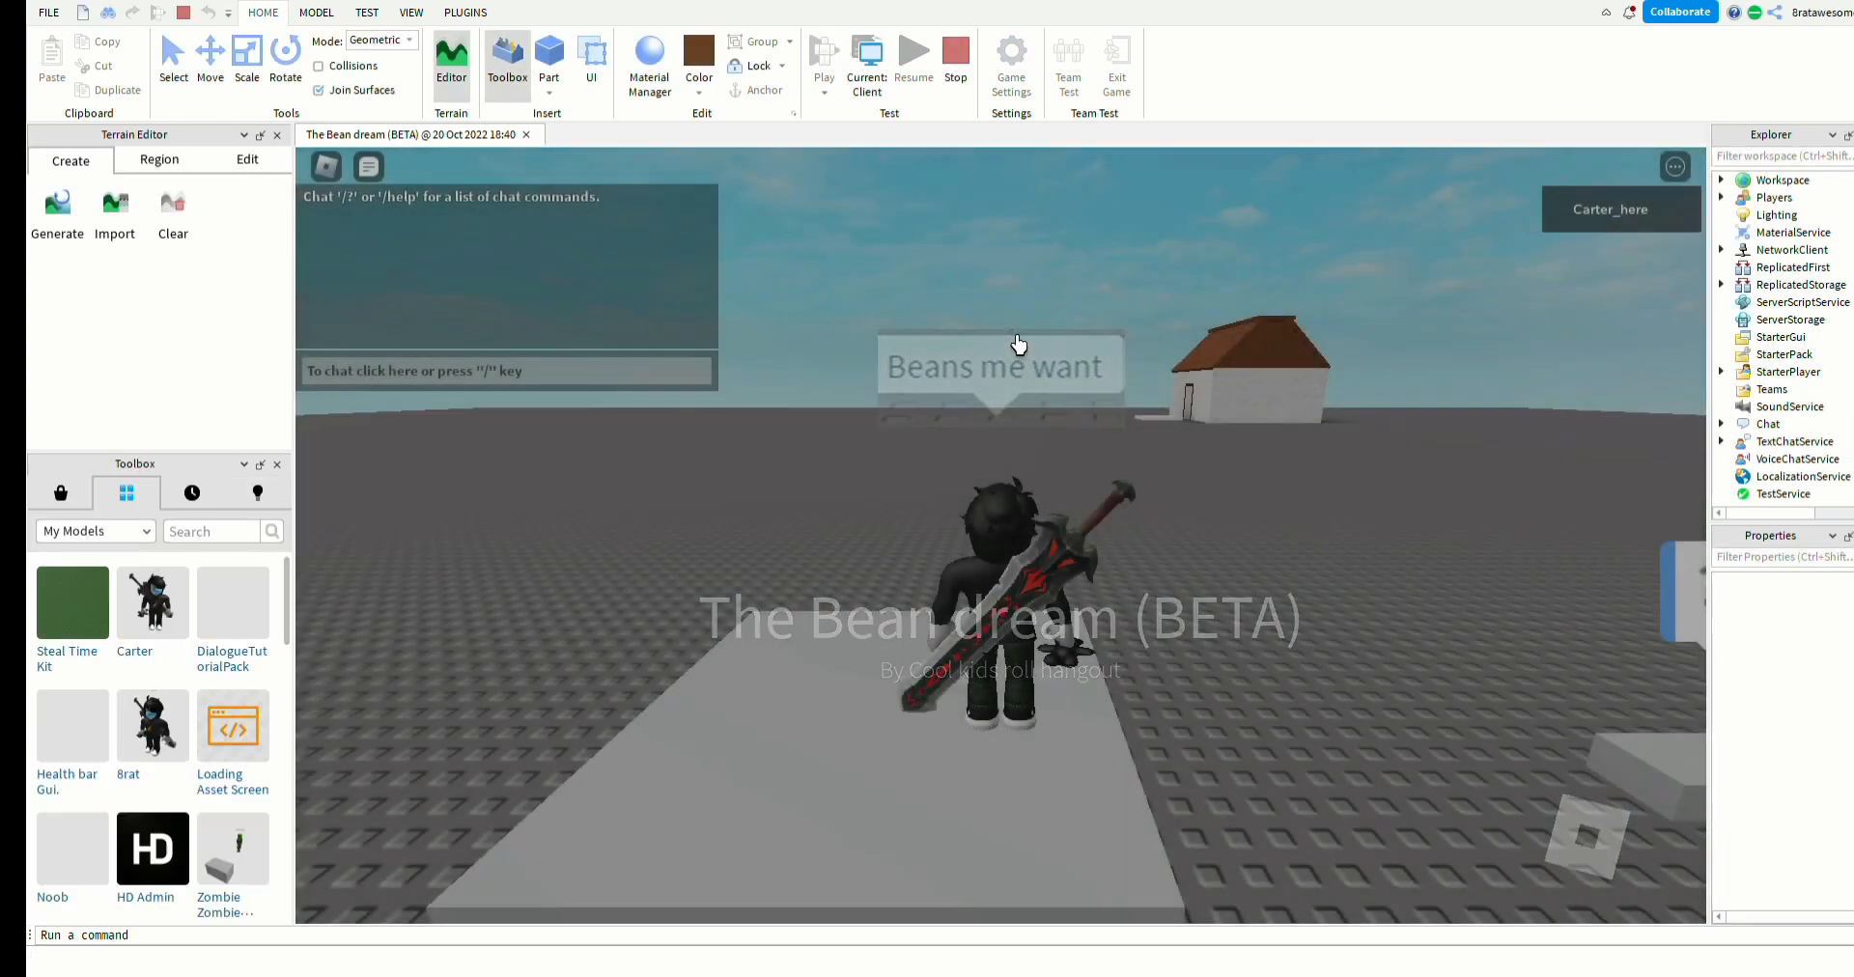
key("w")
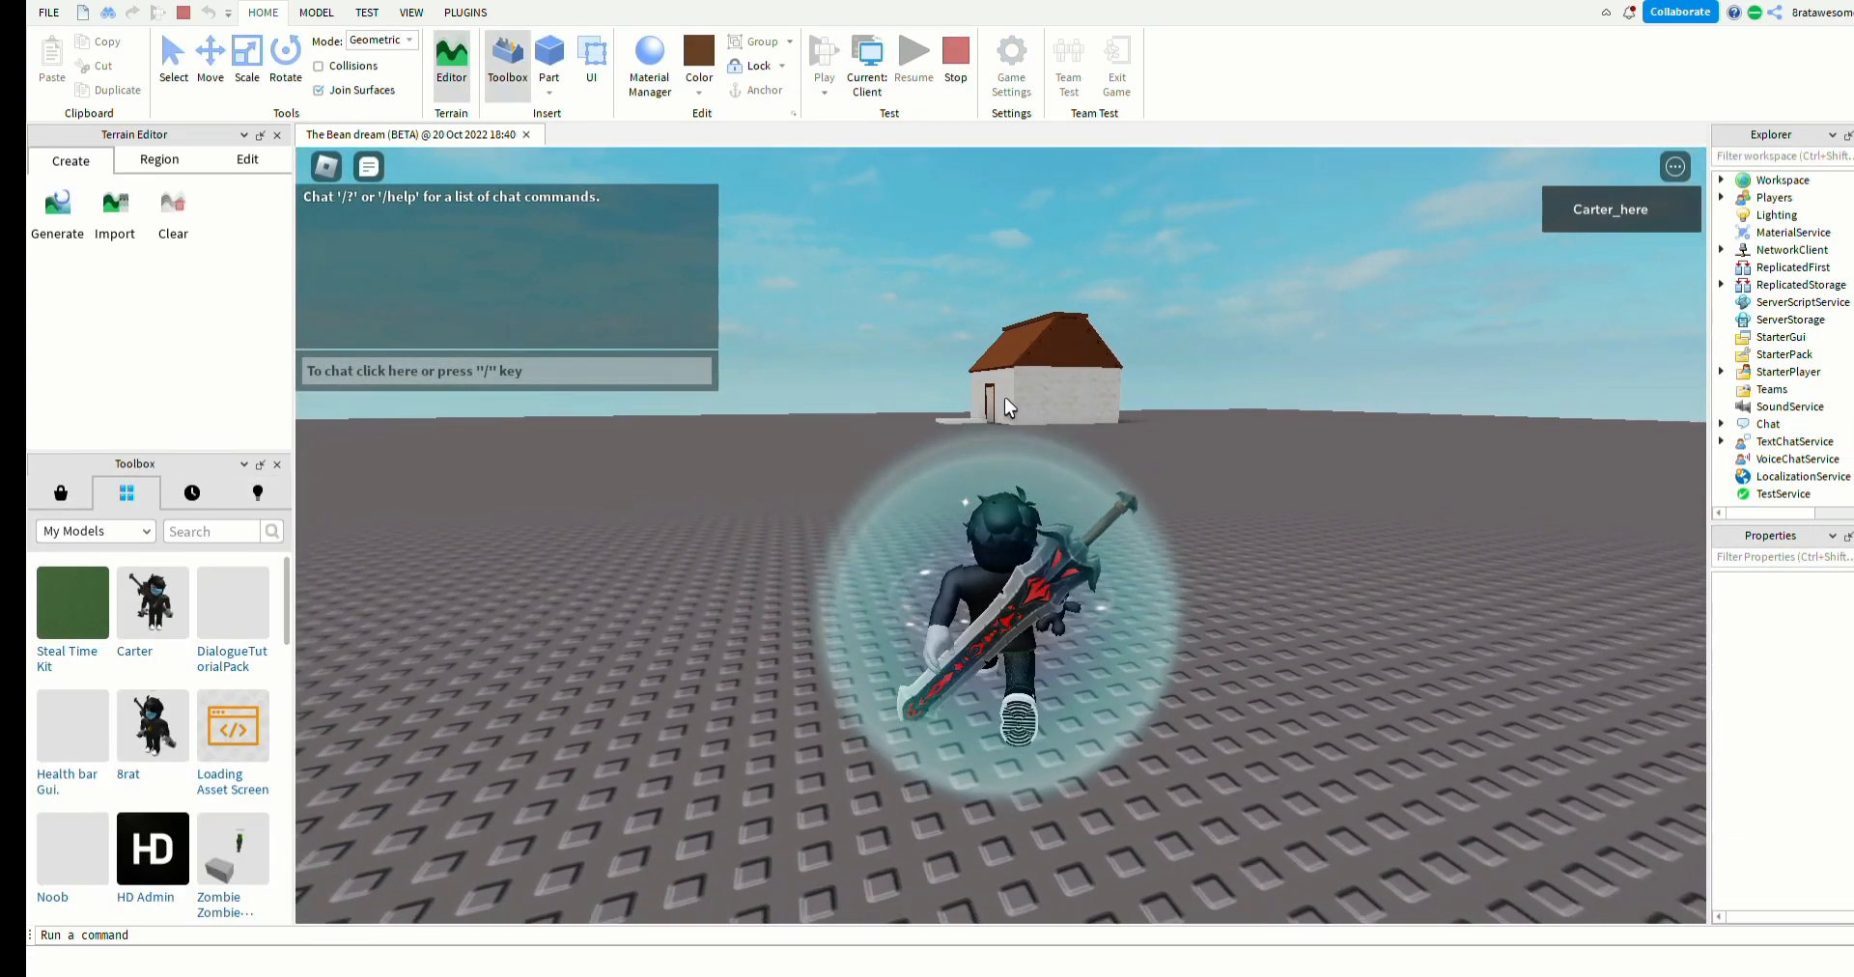
key("w")
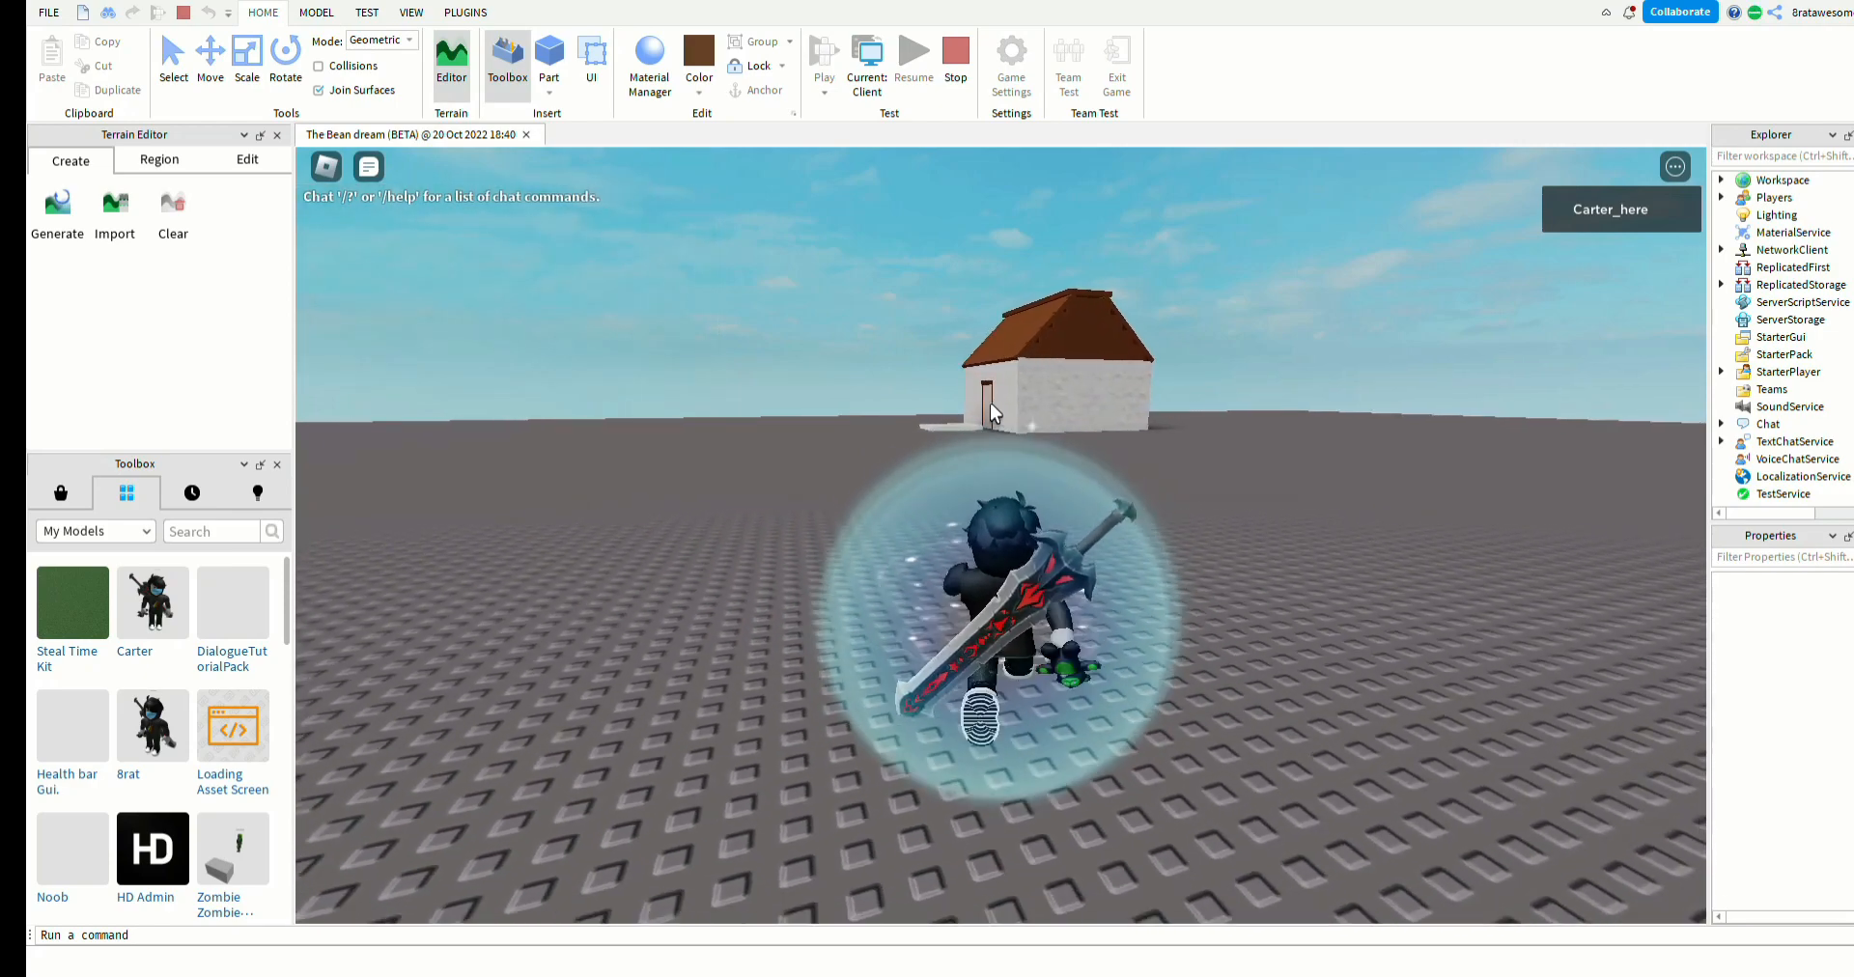
key("w")
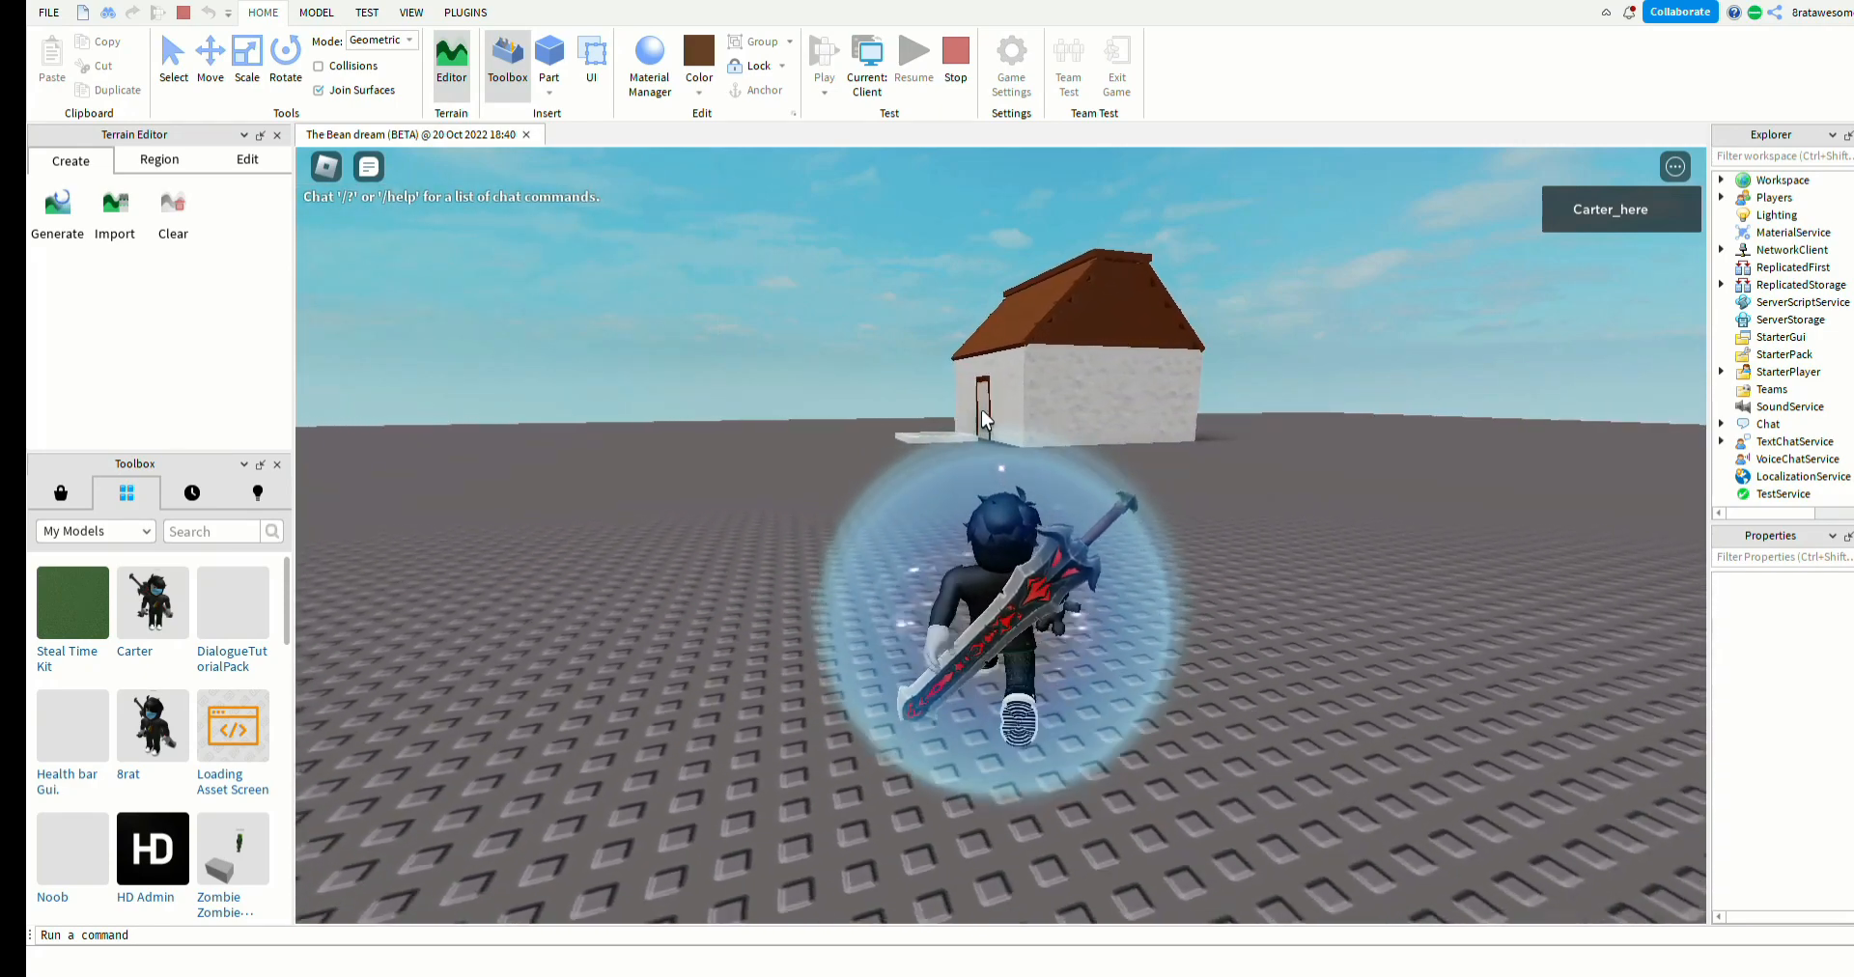
key("w")
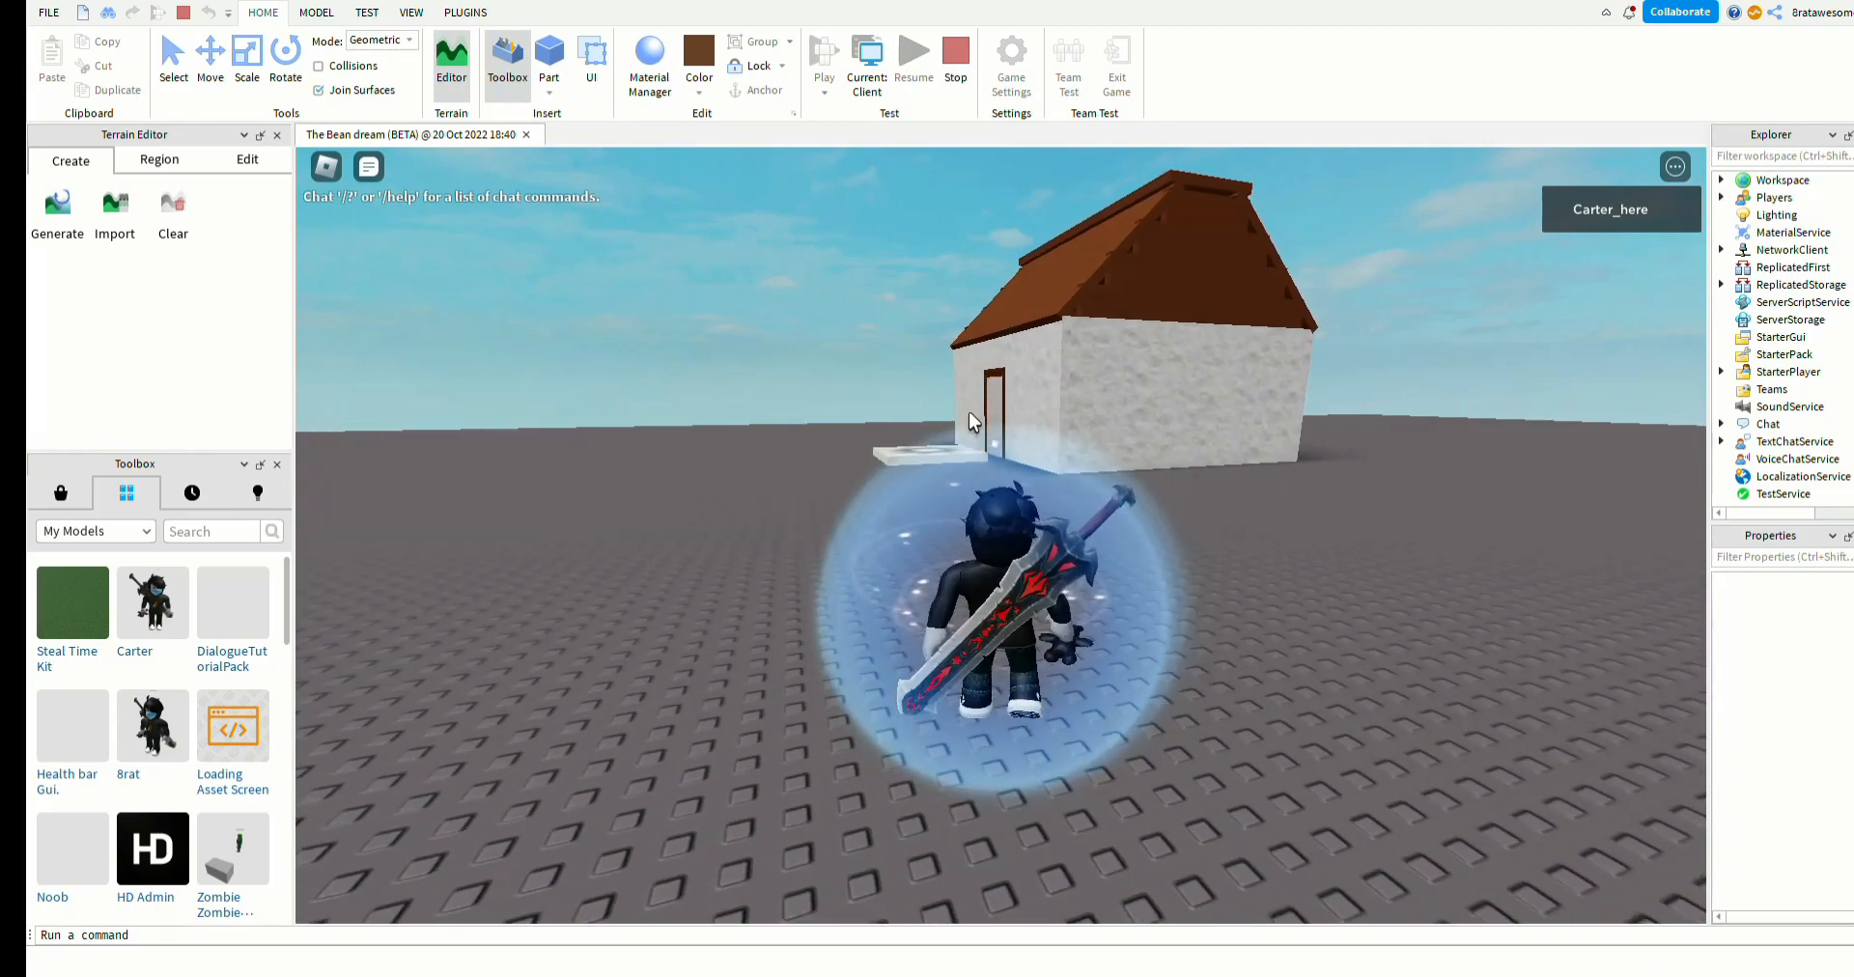
key("w")
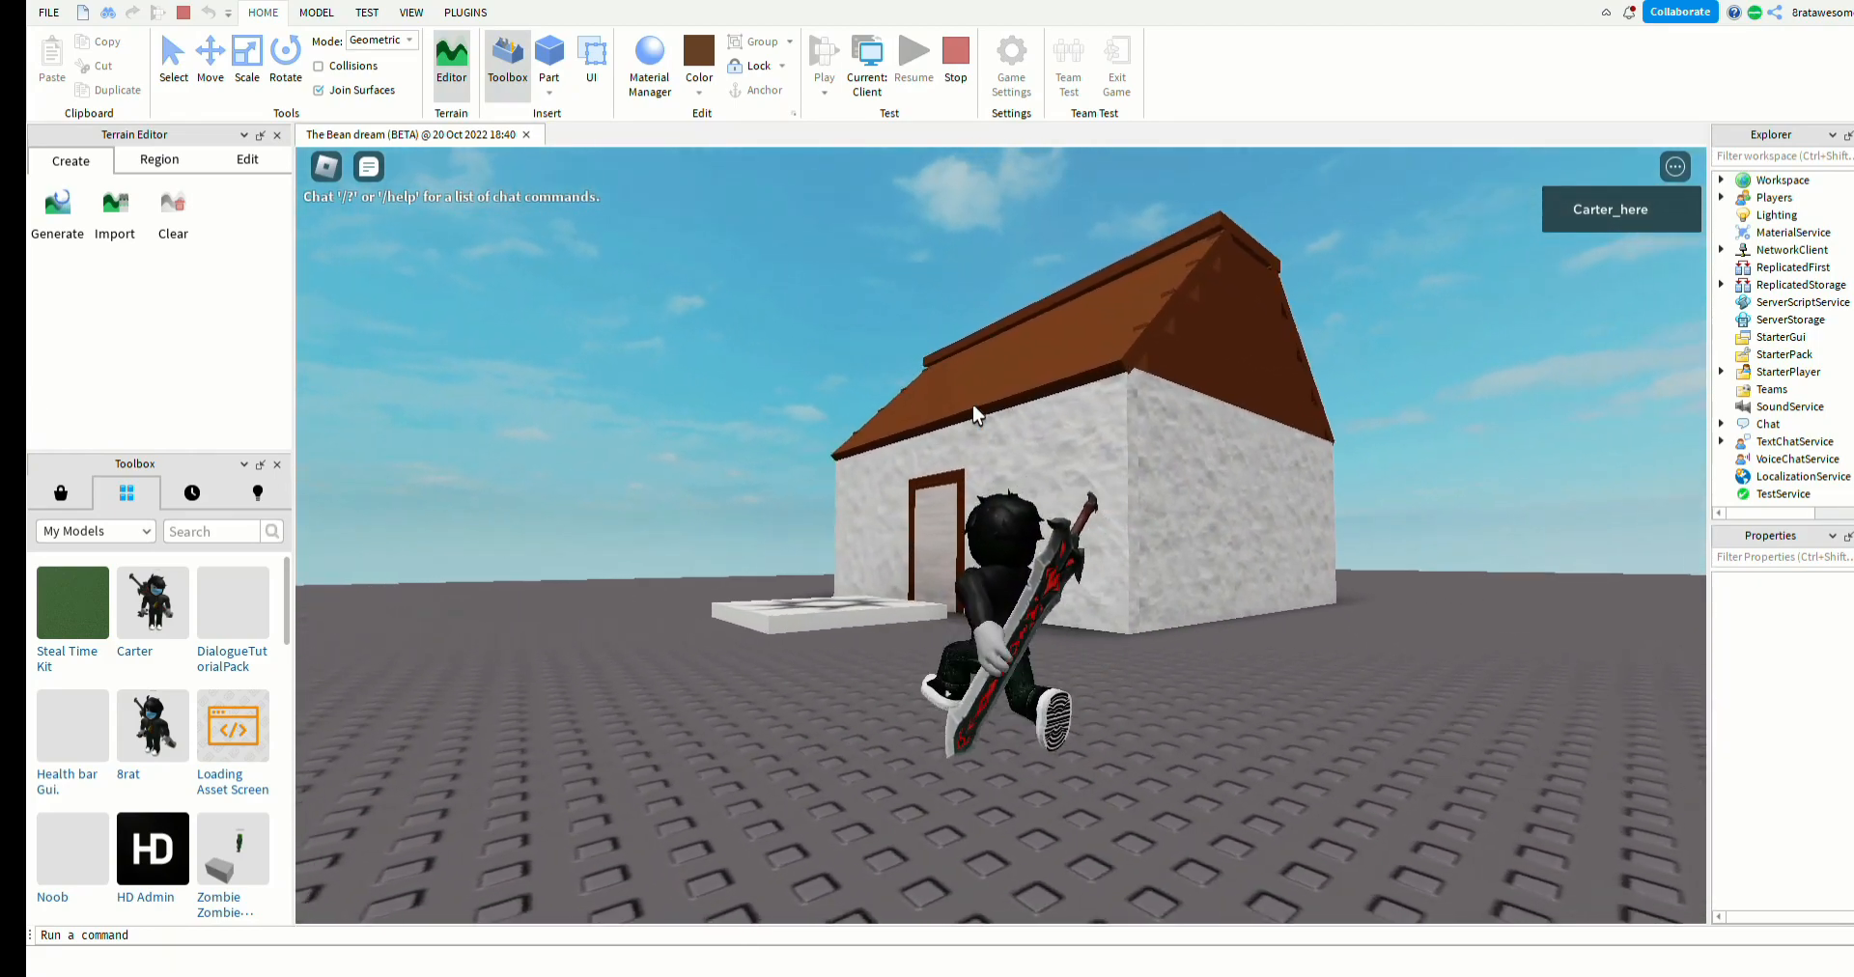
key("w")
right_click_drag(973, 406, 973, 405)
key("a")
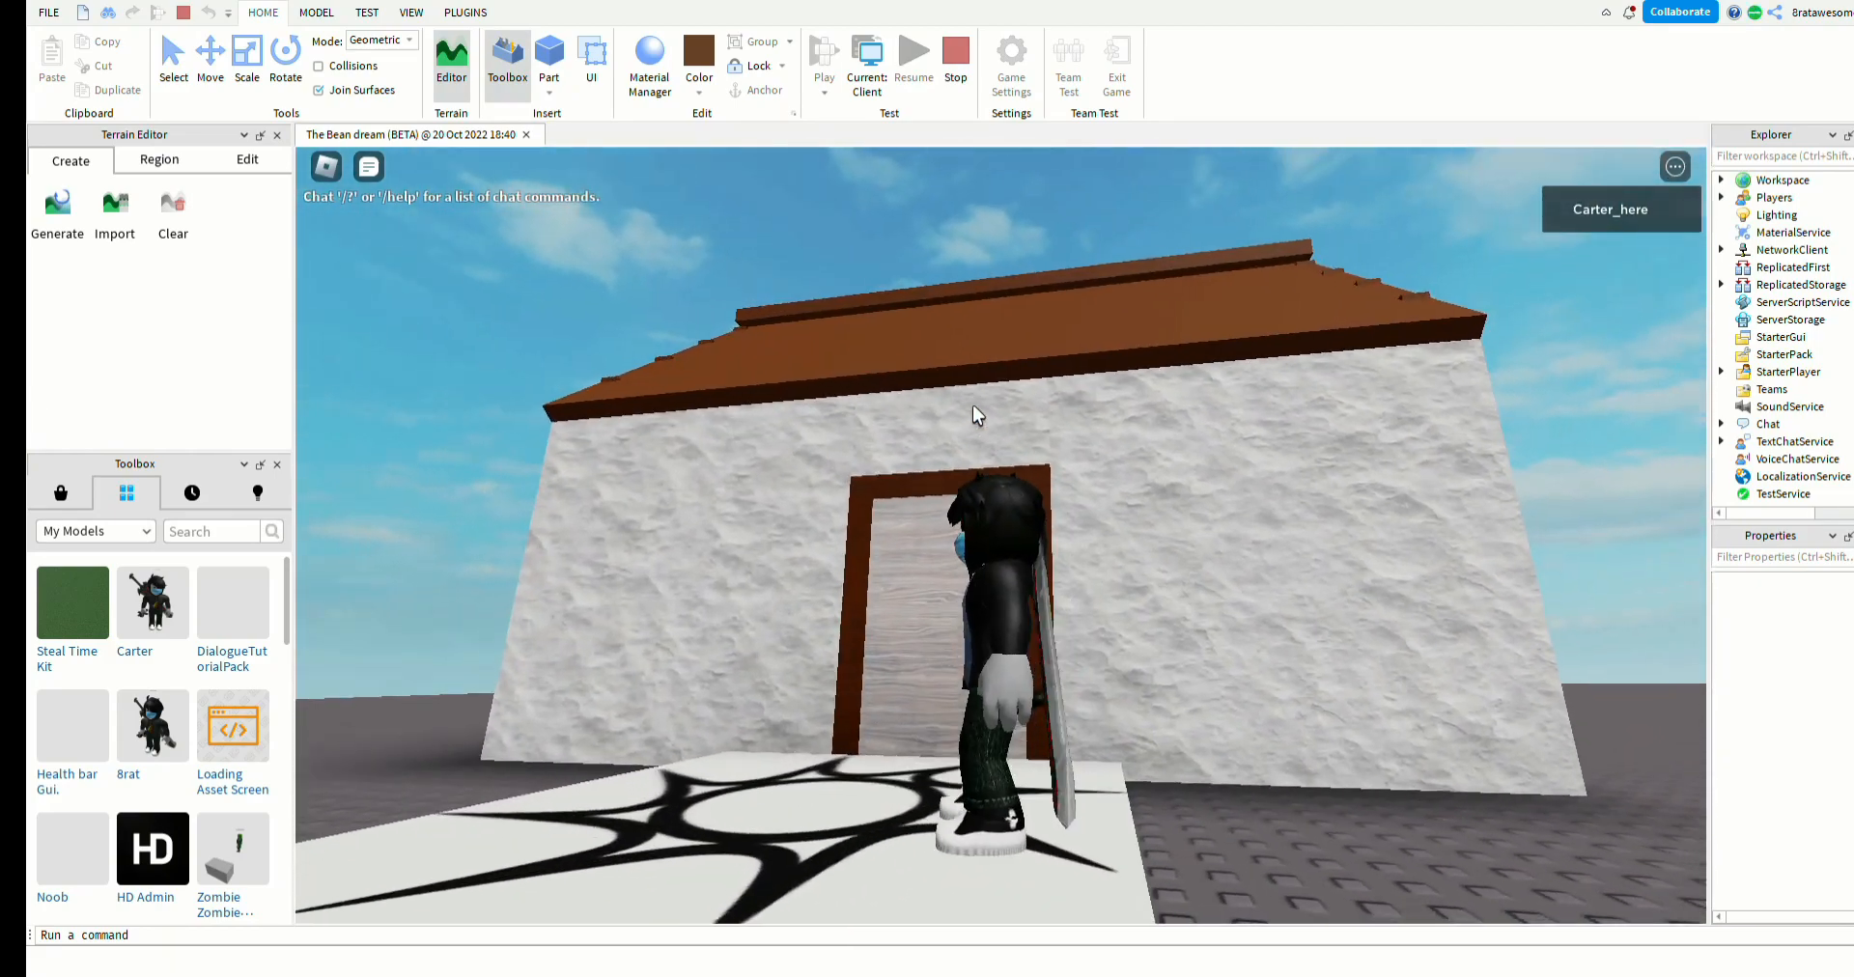
- Walk and jump around inside the house to check the new ceiling, and stop the playtest
key("w")
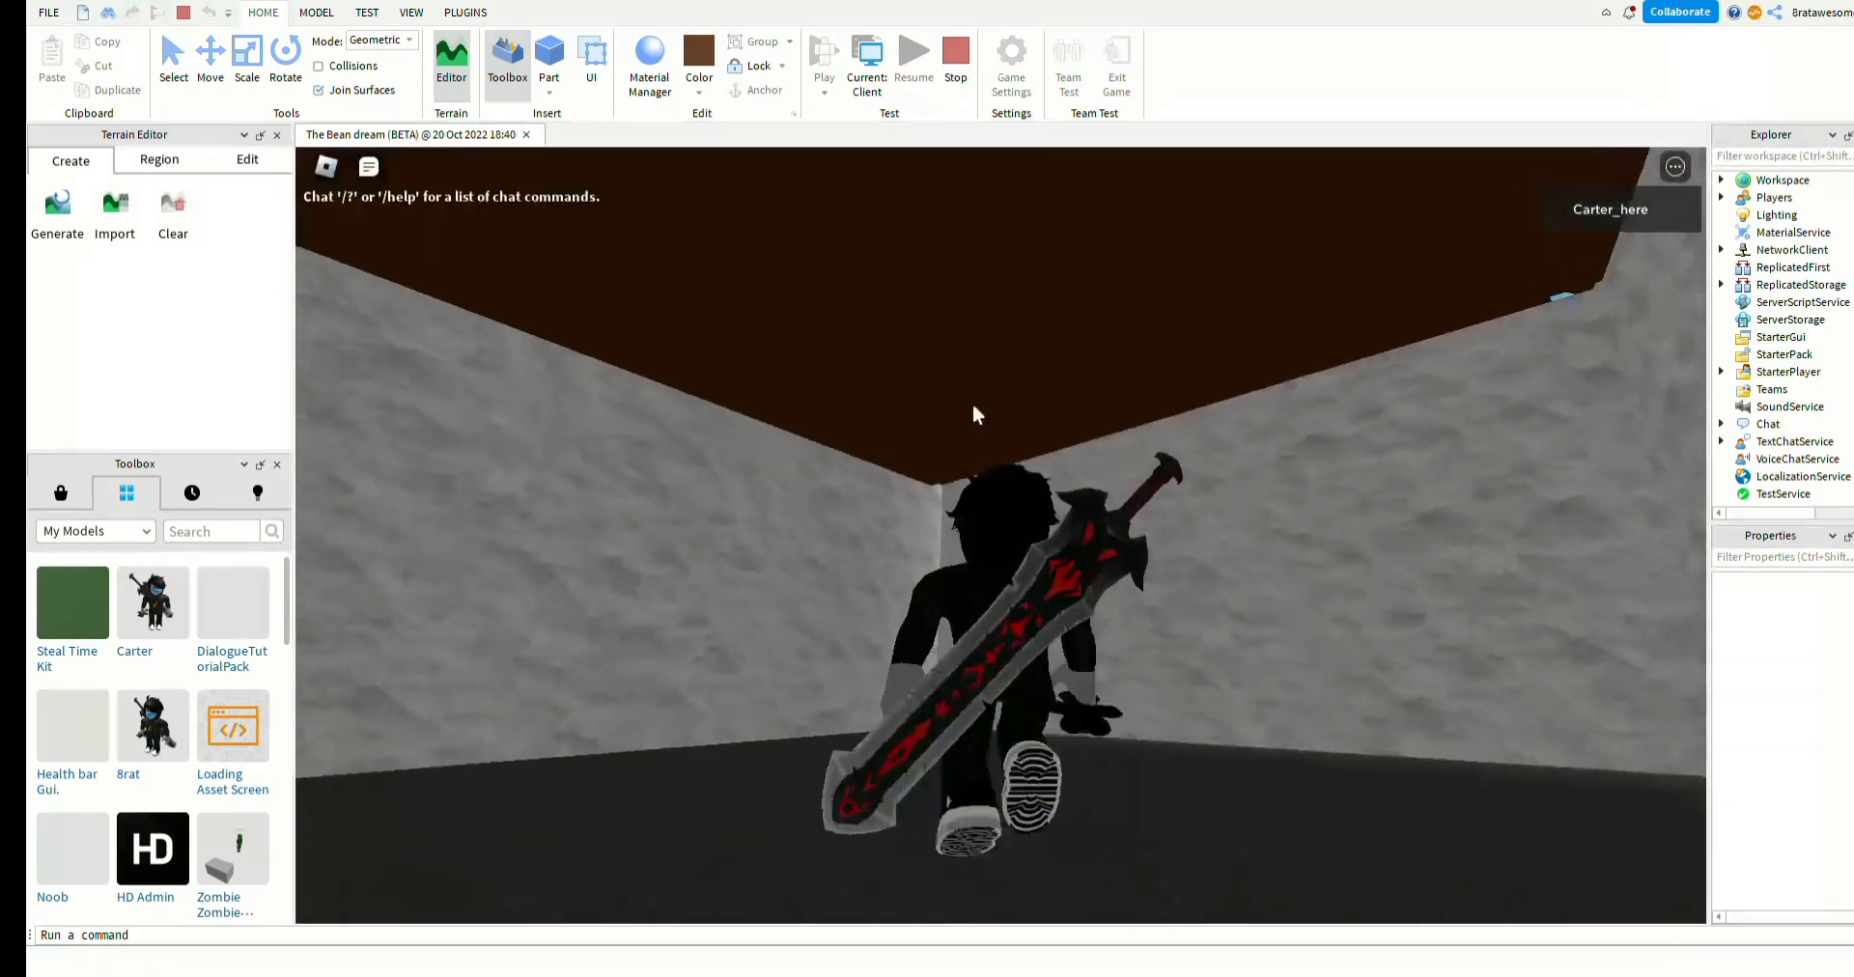
key("a")
right_click_drag(973, 406, 974, 406)
key("w")
key("w")
key("space")
key("w")
key("w")
key("space")
key("w")
key("s")
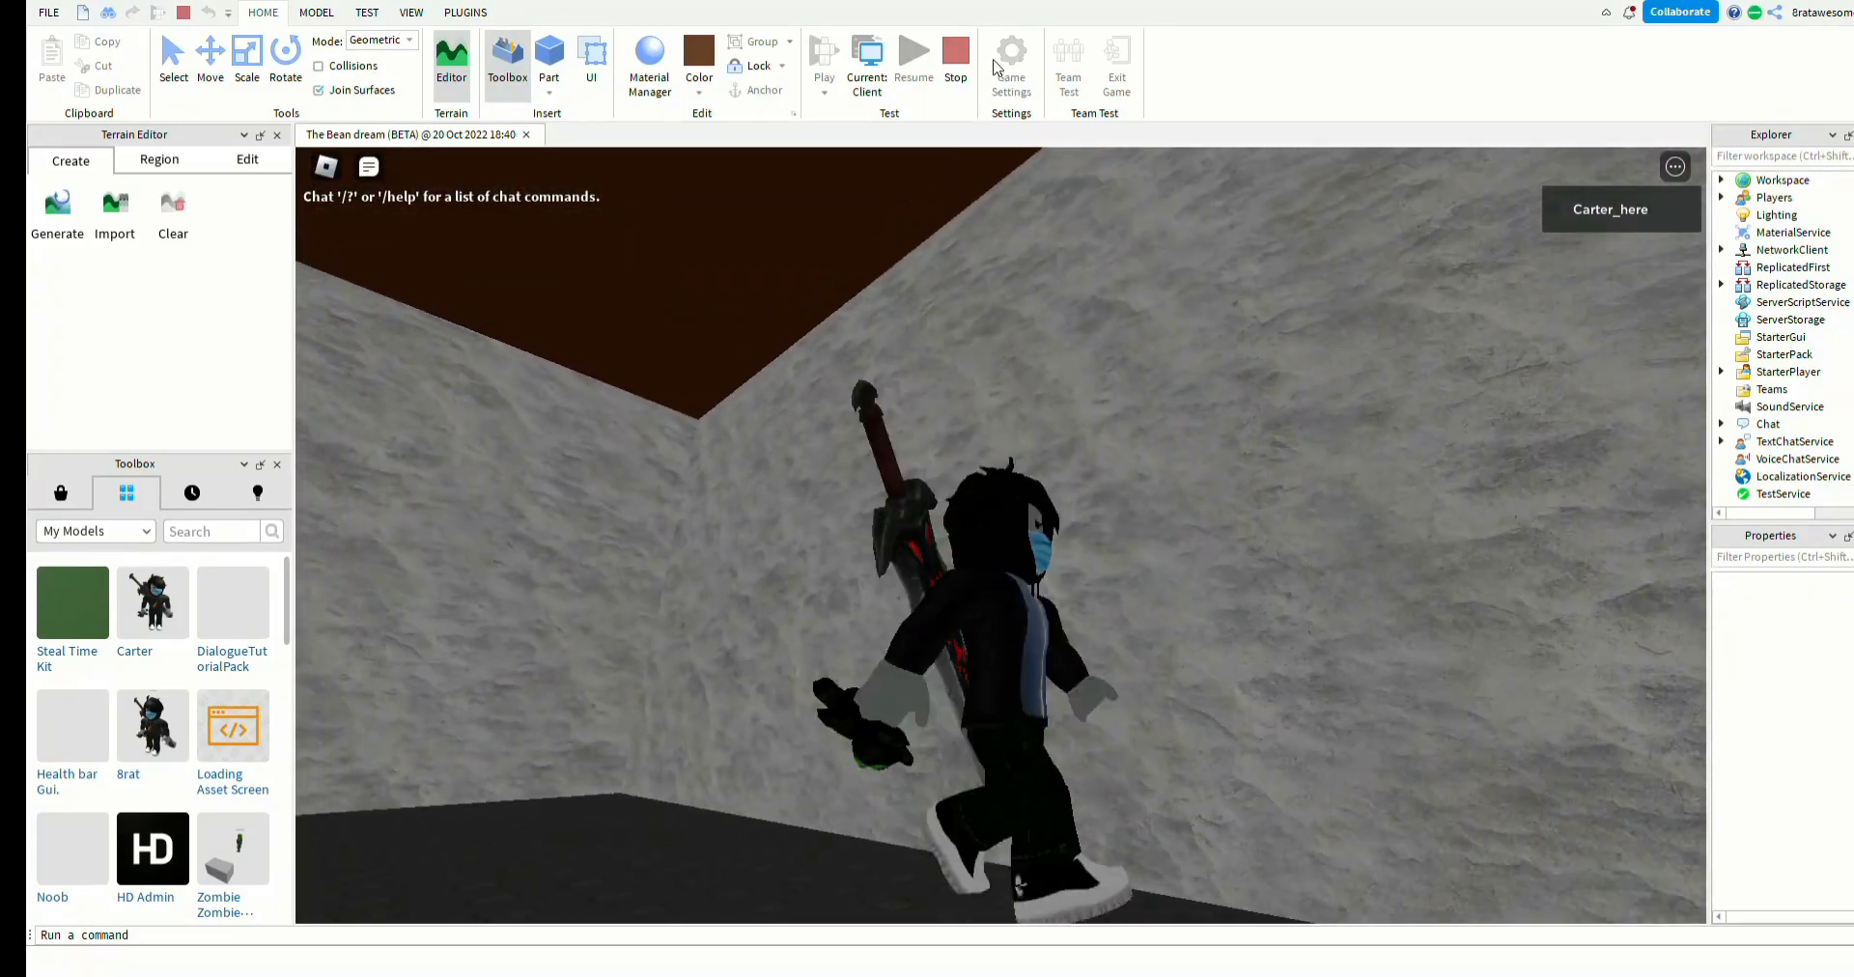
left_click(958, 73)
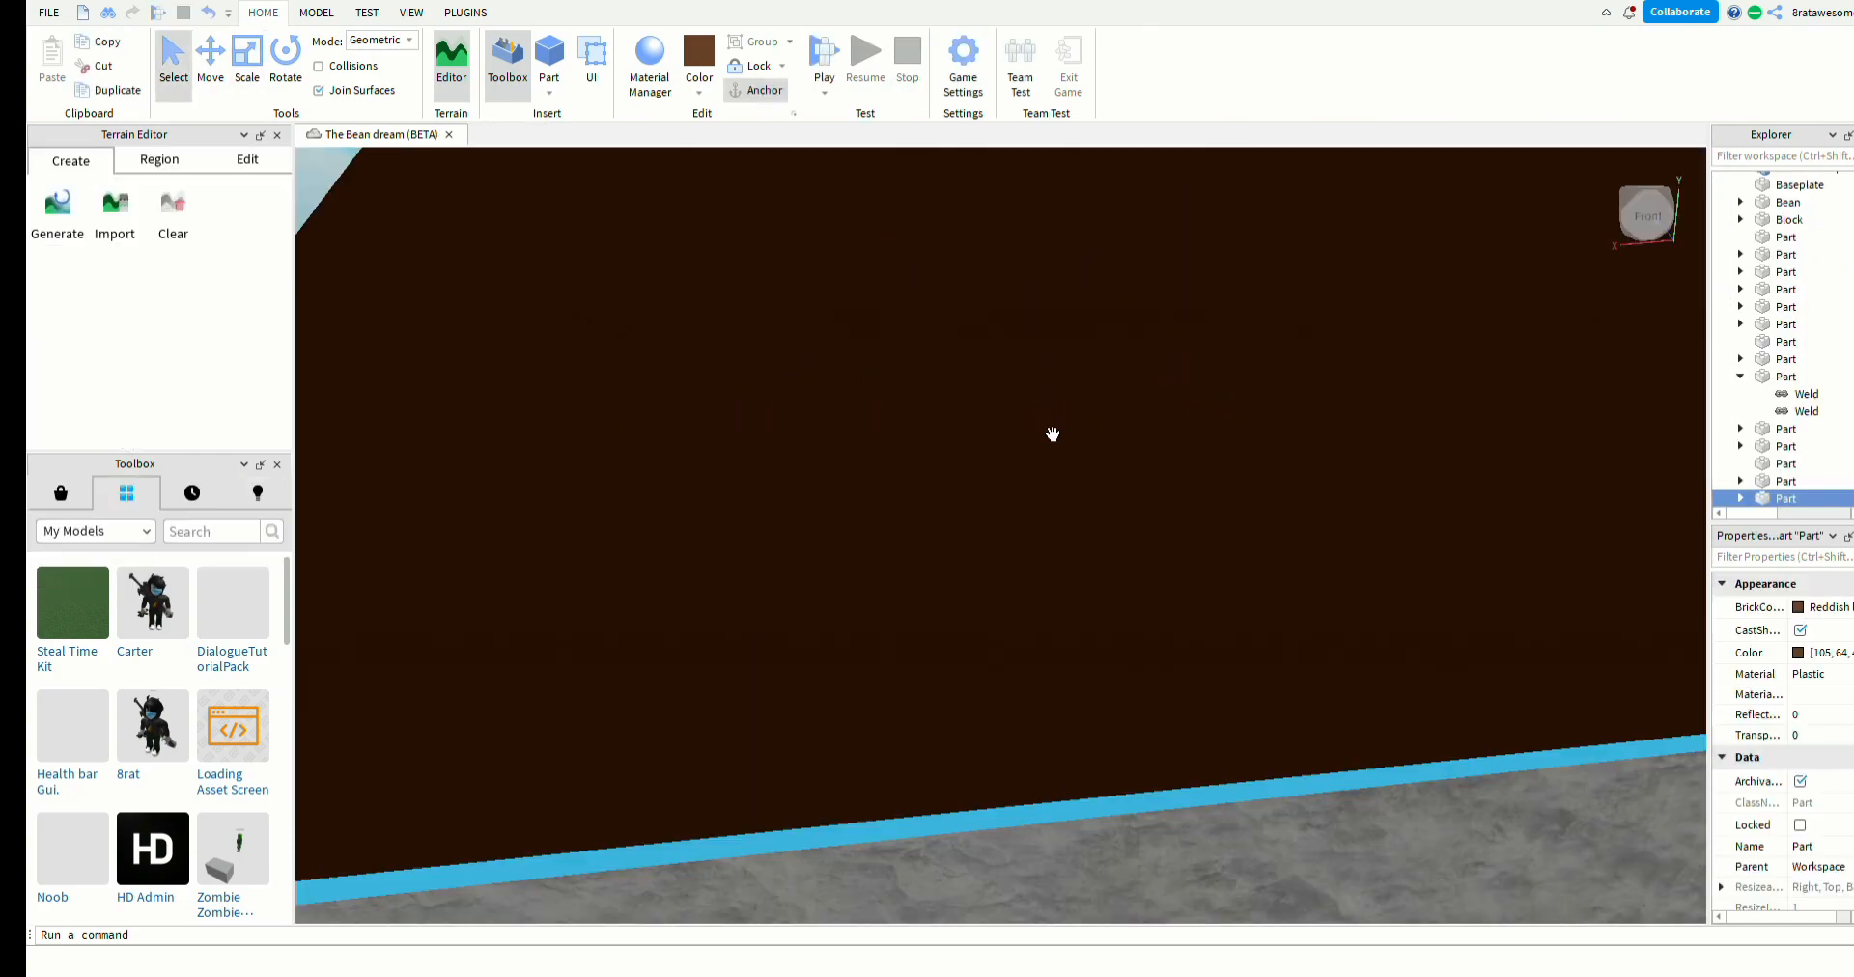
- Return to the interior of the house and insert a new Reddish brown block part there
key("s")
key("a")
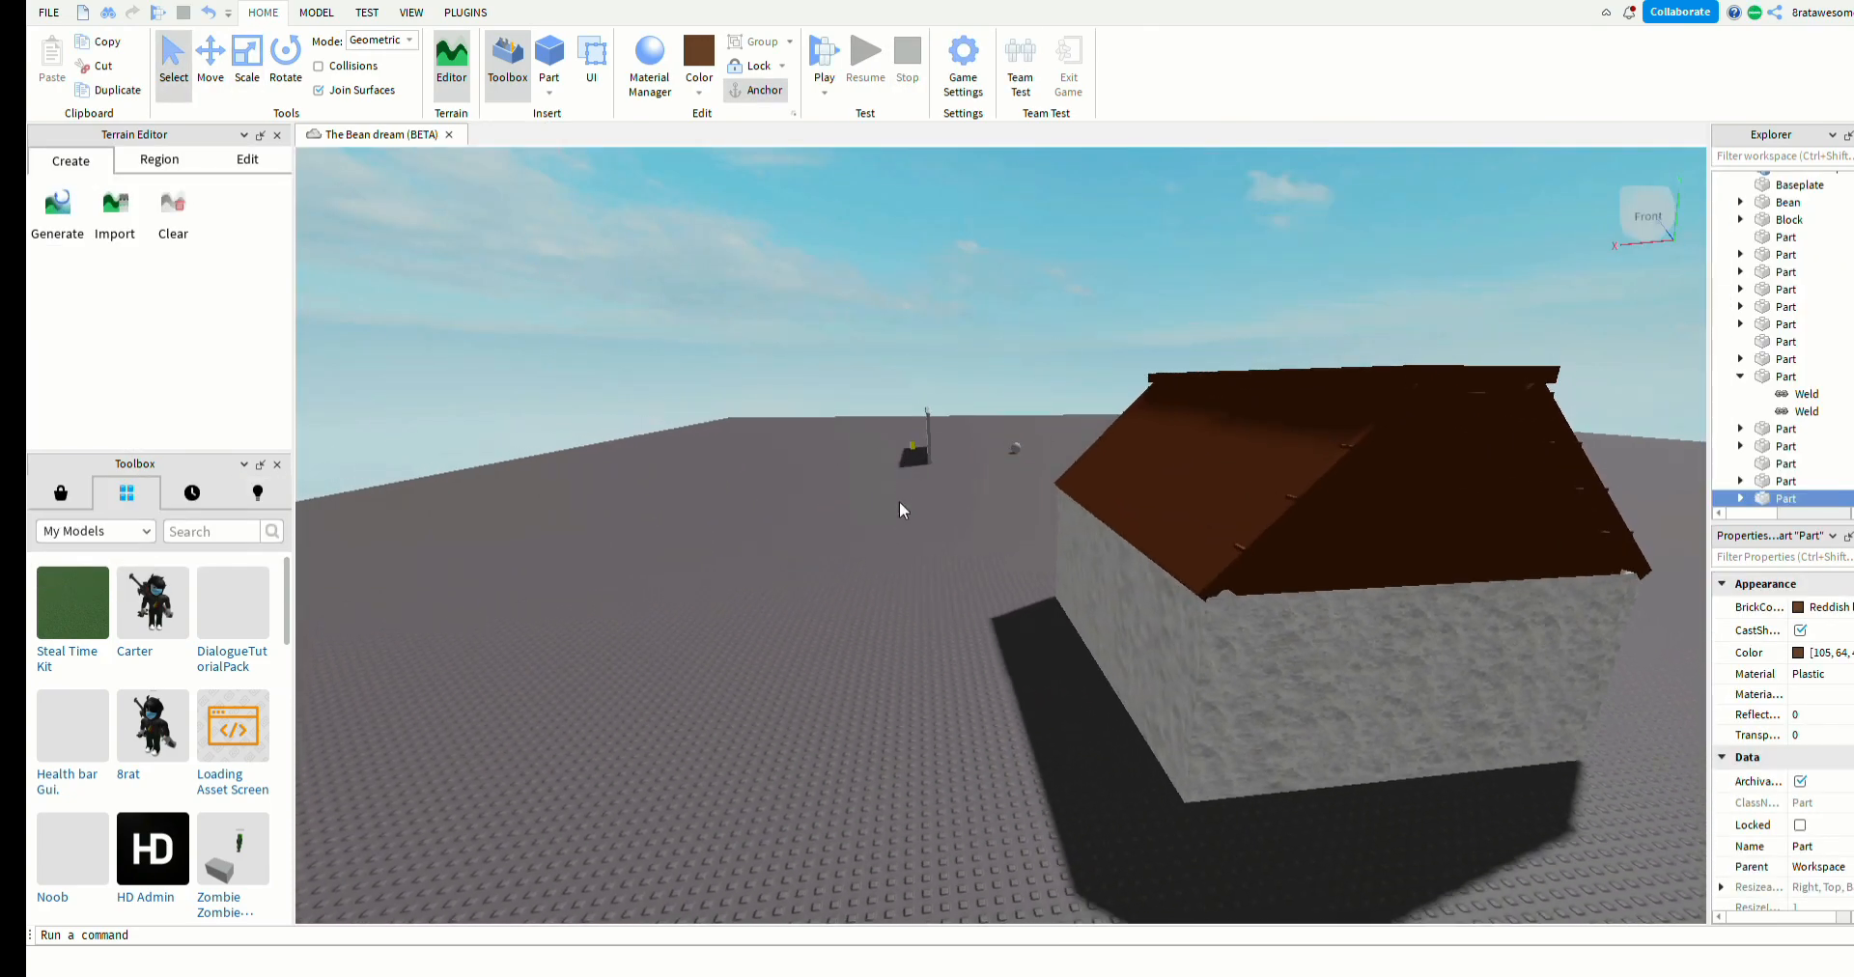
right_click_drag(906, 504, 829, 602)
key("w")
key("s")
key("w")
key("w")
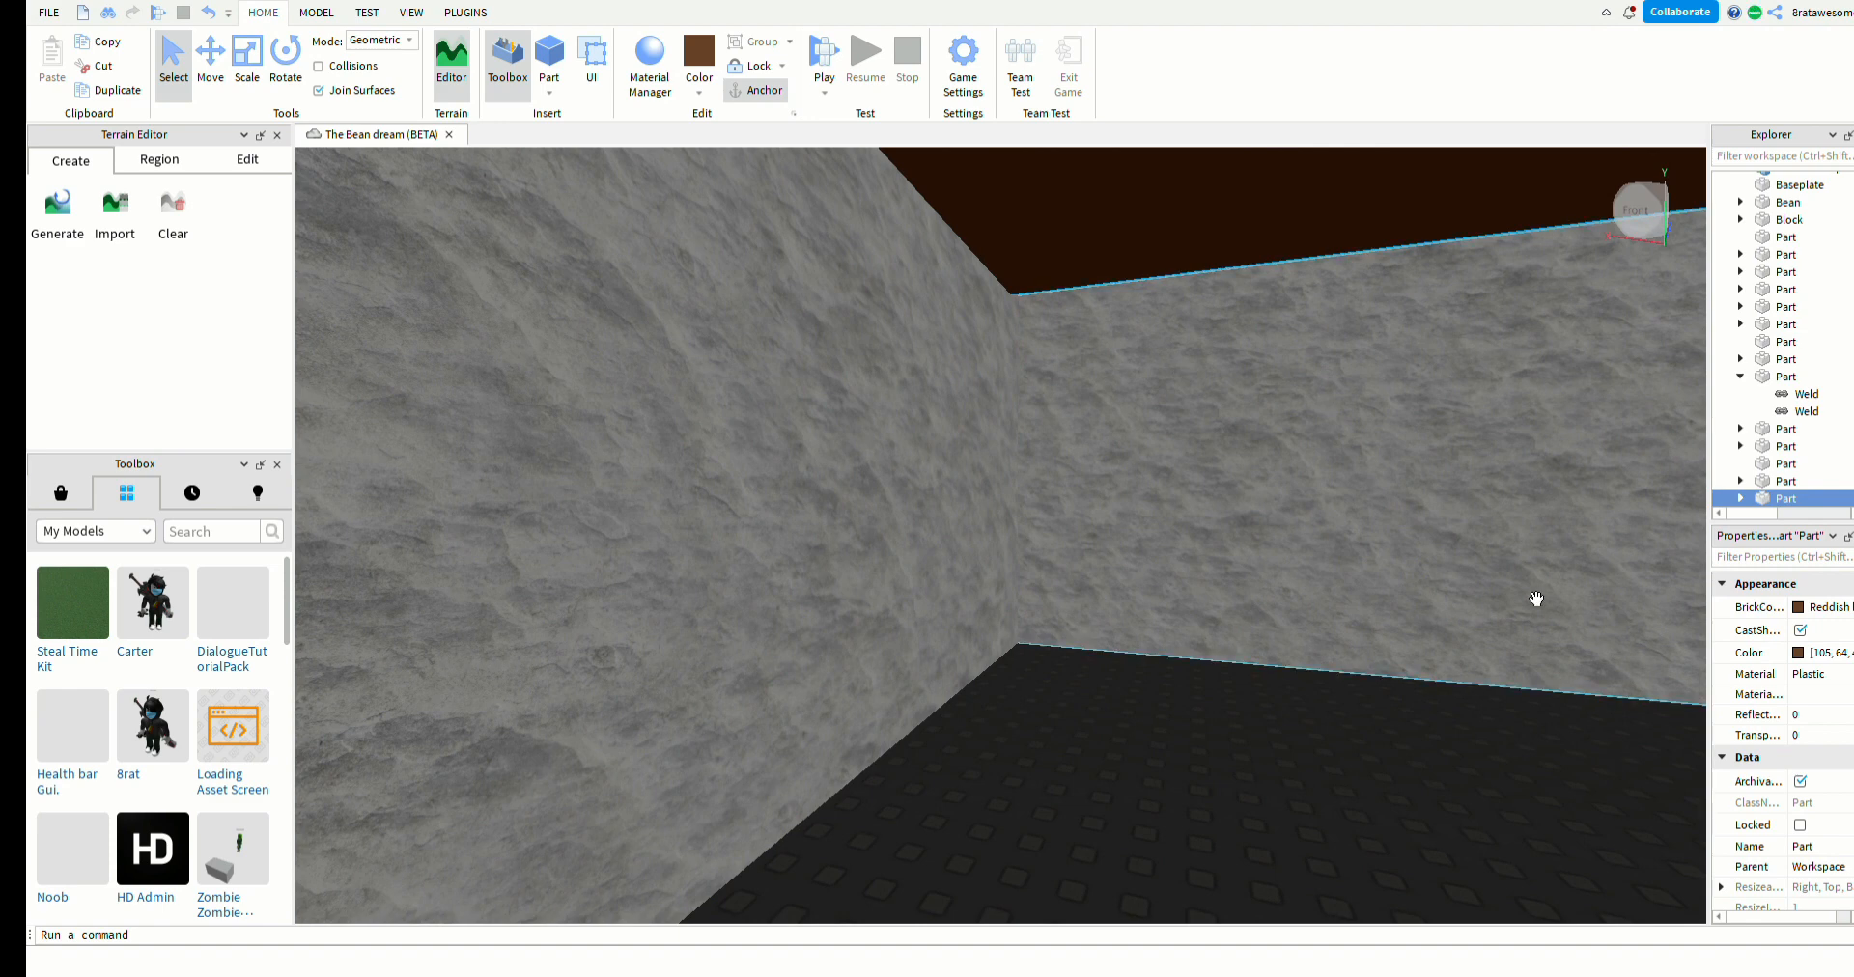
right_click_drag(1537, 598, 1133, 638)
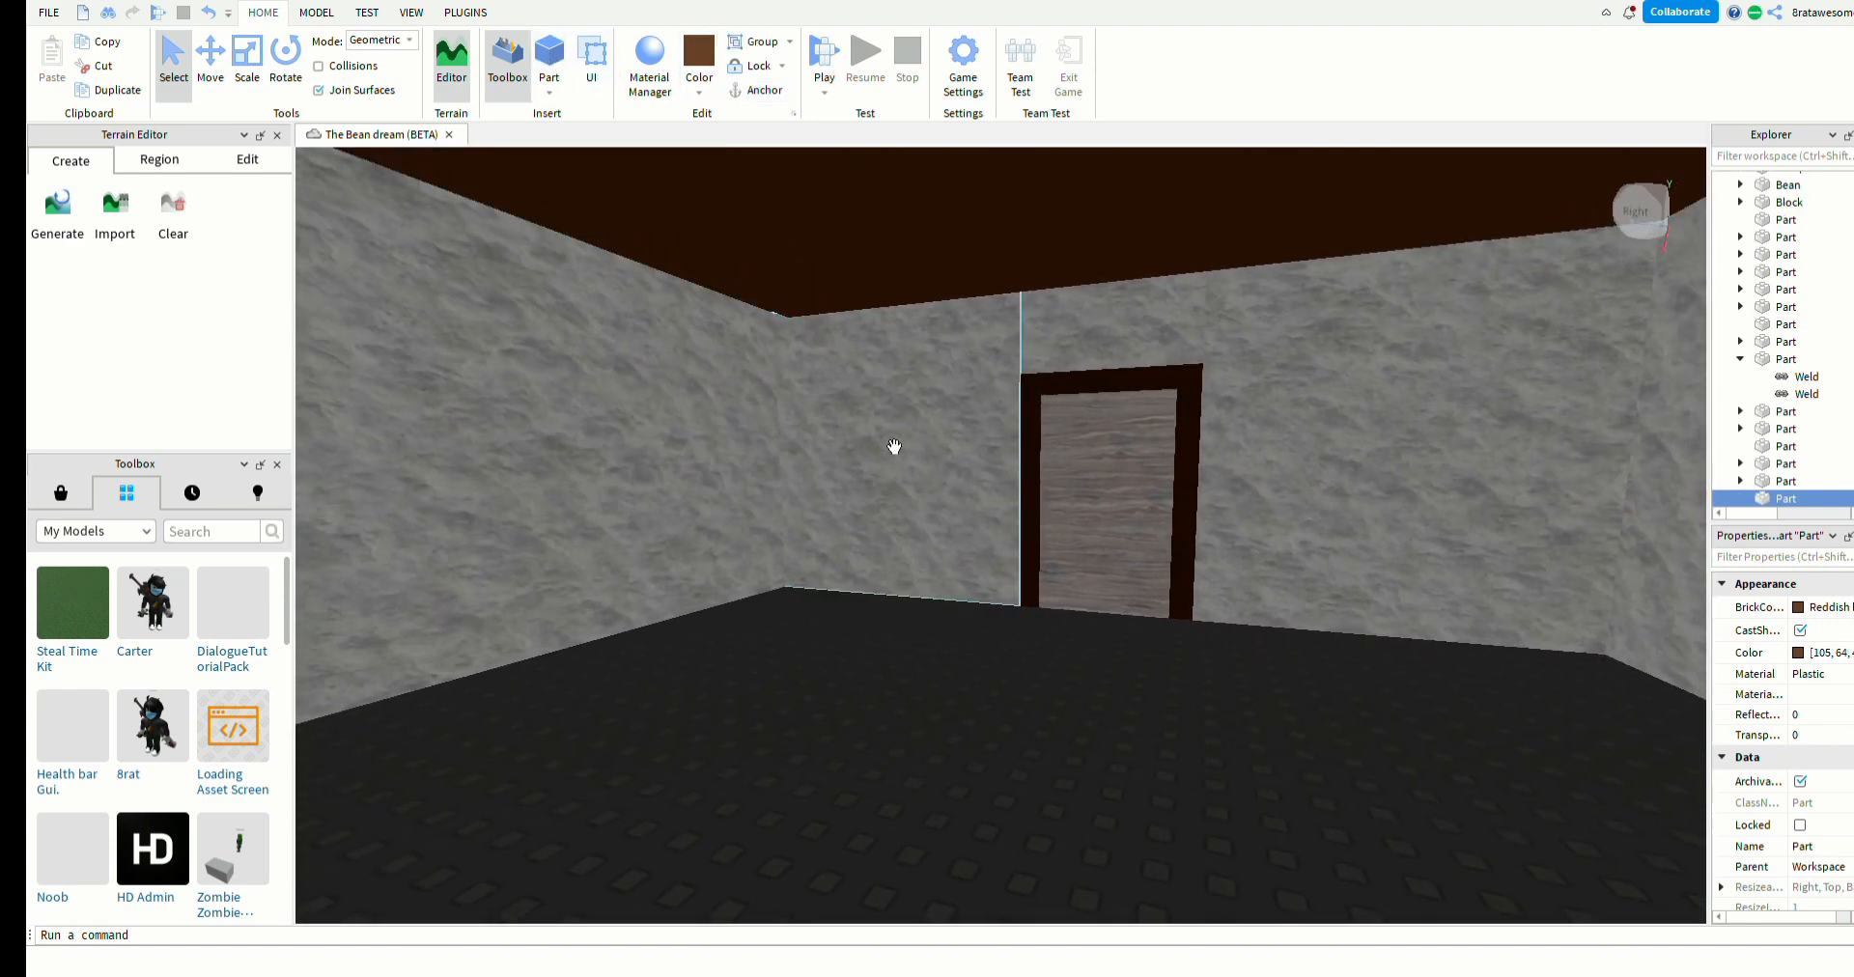
- Place the new brown block on the floor in the corner of the room
key("w")
right_click_drag(869, 441, 914, 397)
key("s")
key("w")
left_click_drag(1117, 327, 1106, 482)
right_click_drag(1118, 327, 1106, 483)
key("w")
left_click_drag(1106, 483, 938, 598)
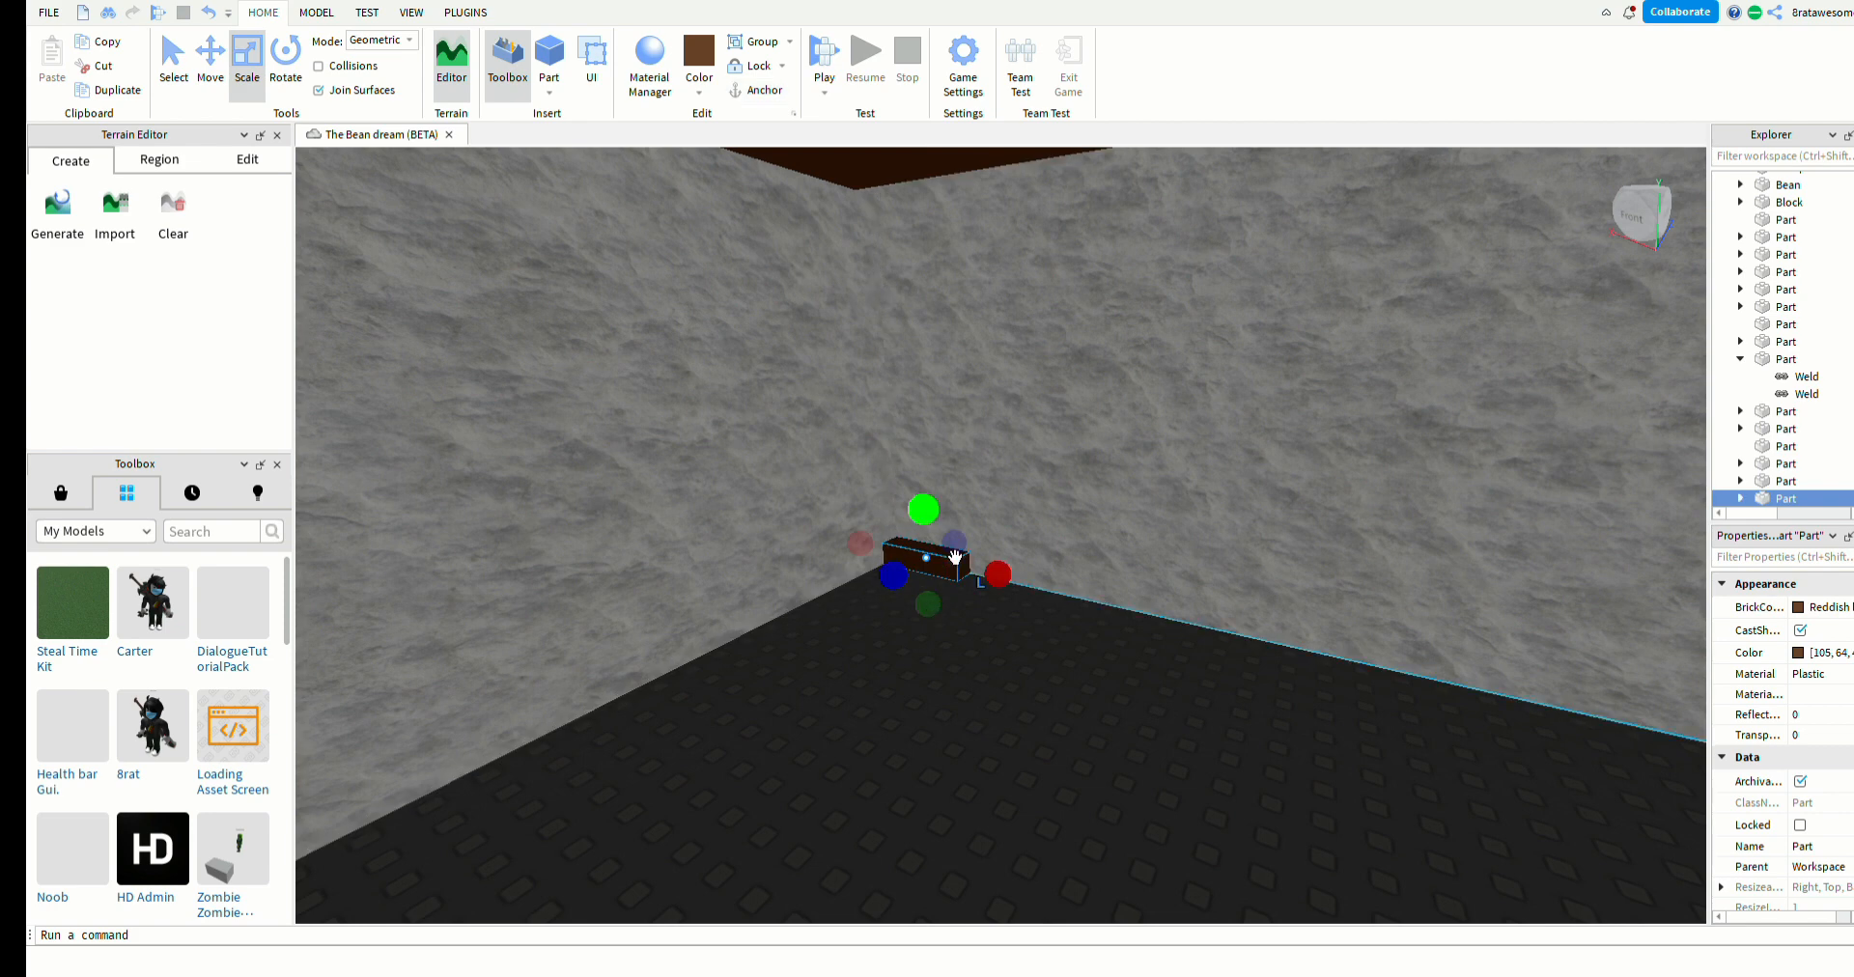
- Scale the corner block up to the ceiling and along the full length of the wall as an inner wall panel
left_click_drag(918, 513, 939, 287)
left_click_drag(956, 159, 956, 161)
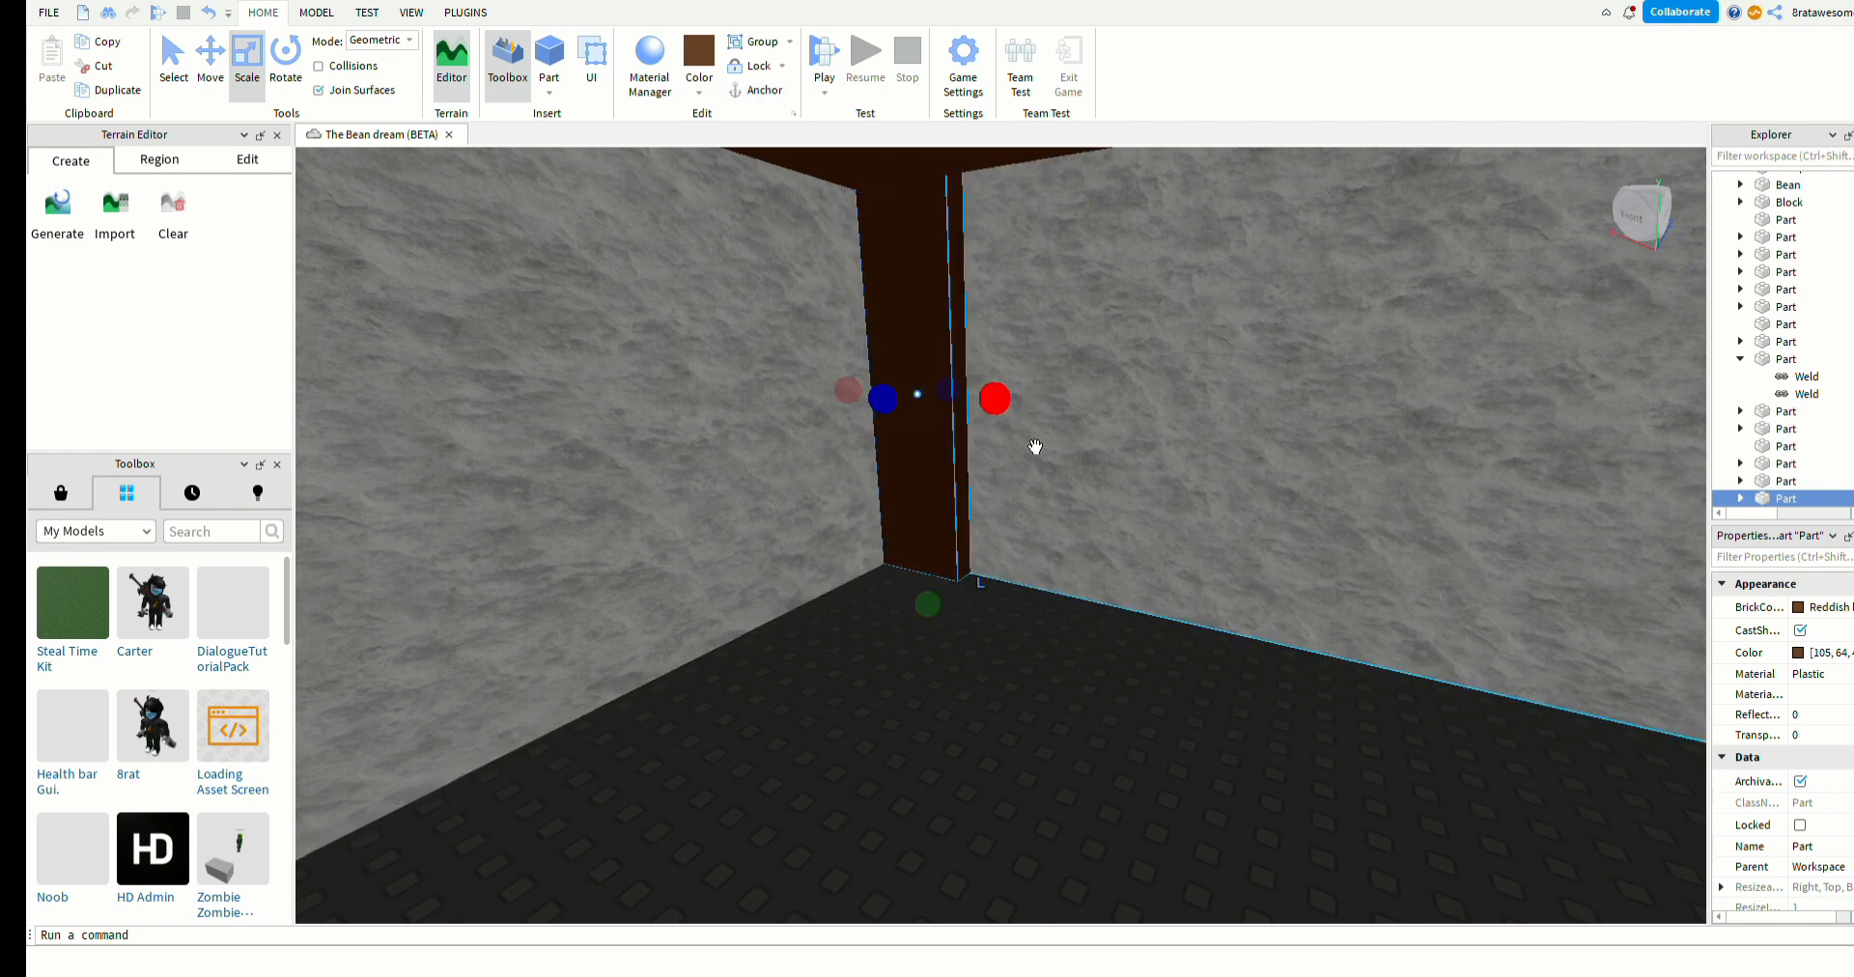
left_click_drag(997, 398, 1280, 419)
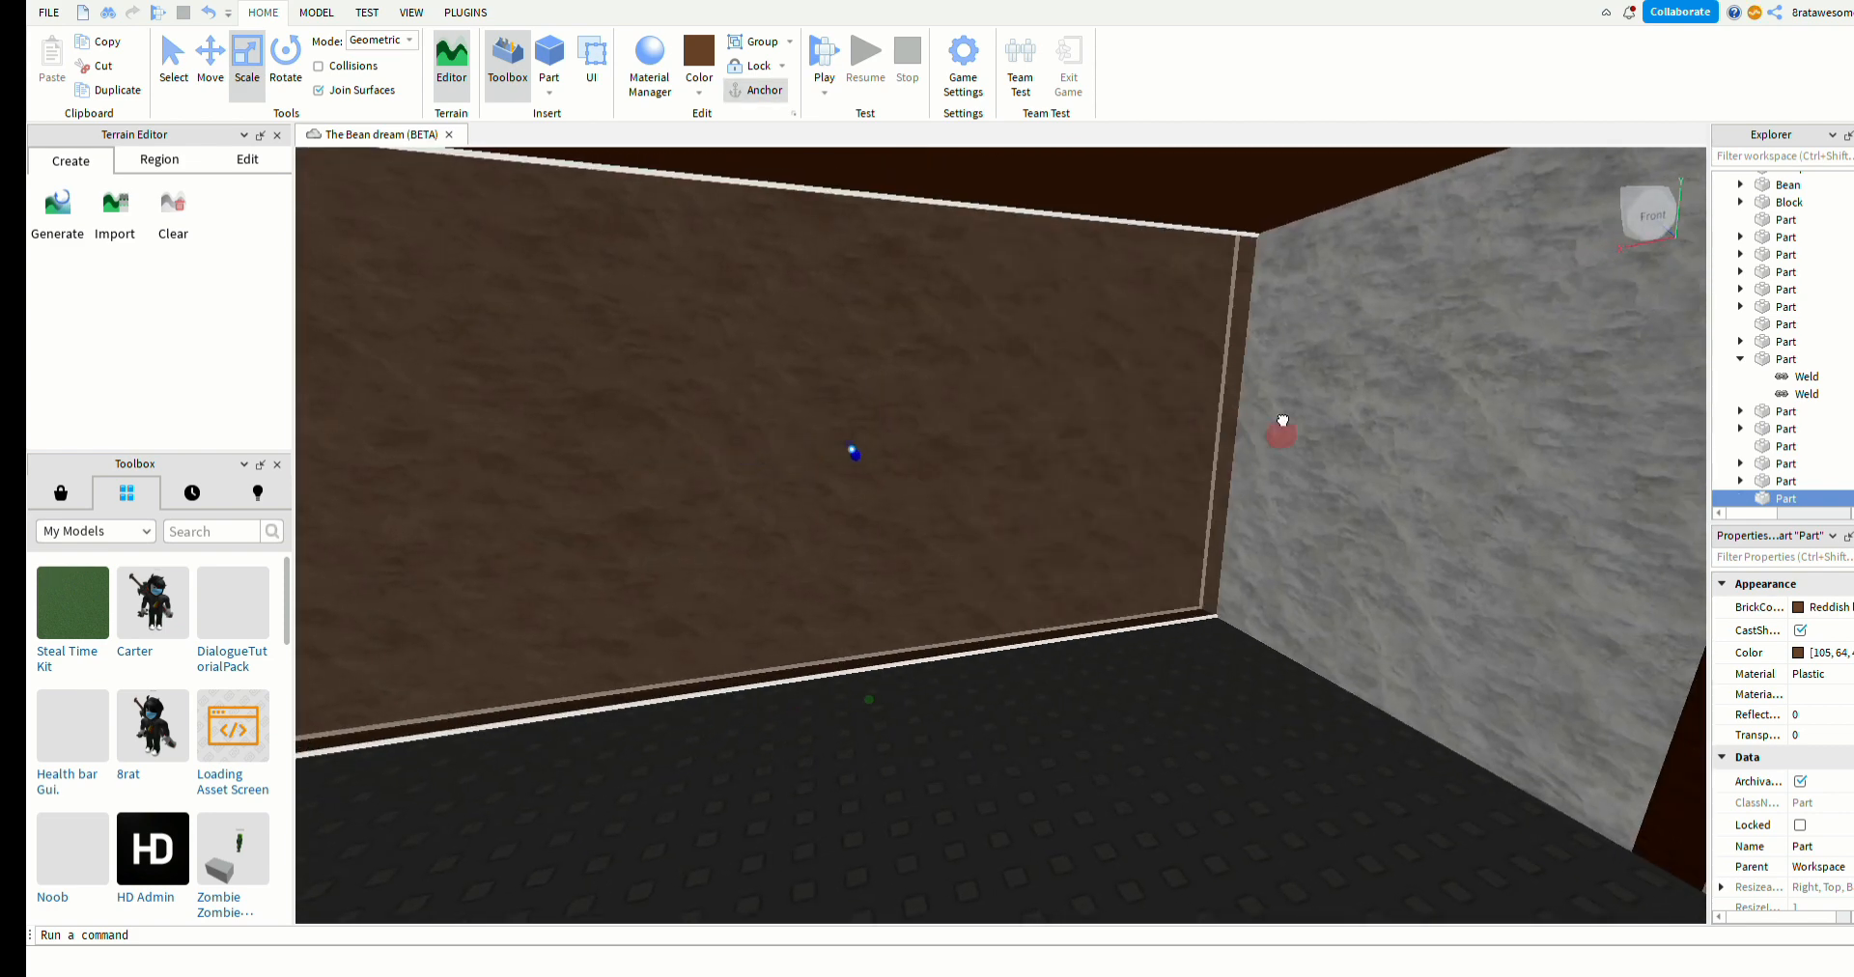
right_click_drag(1279, 419, 1097, 590)
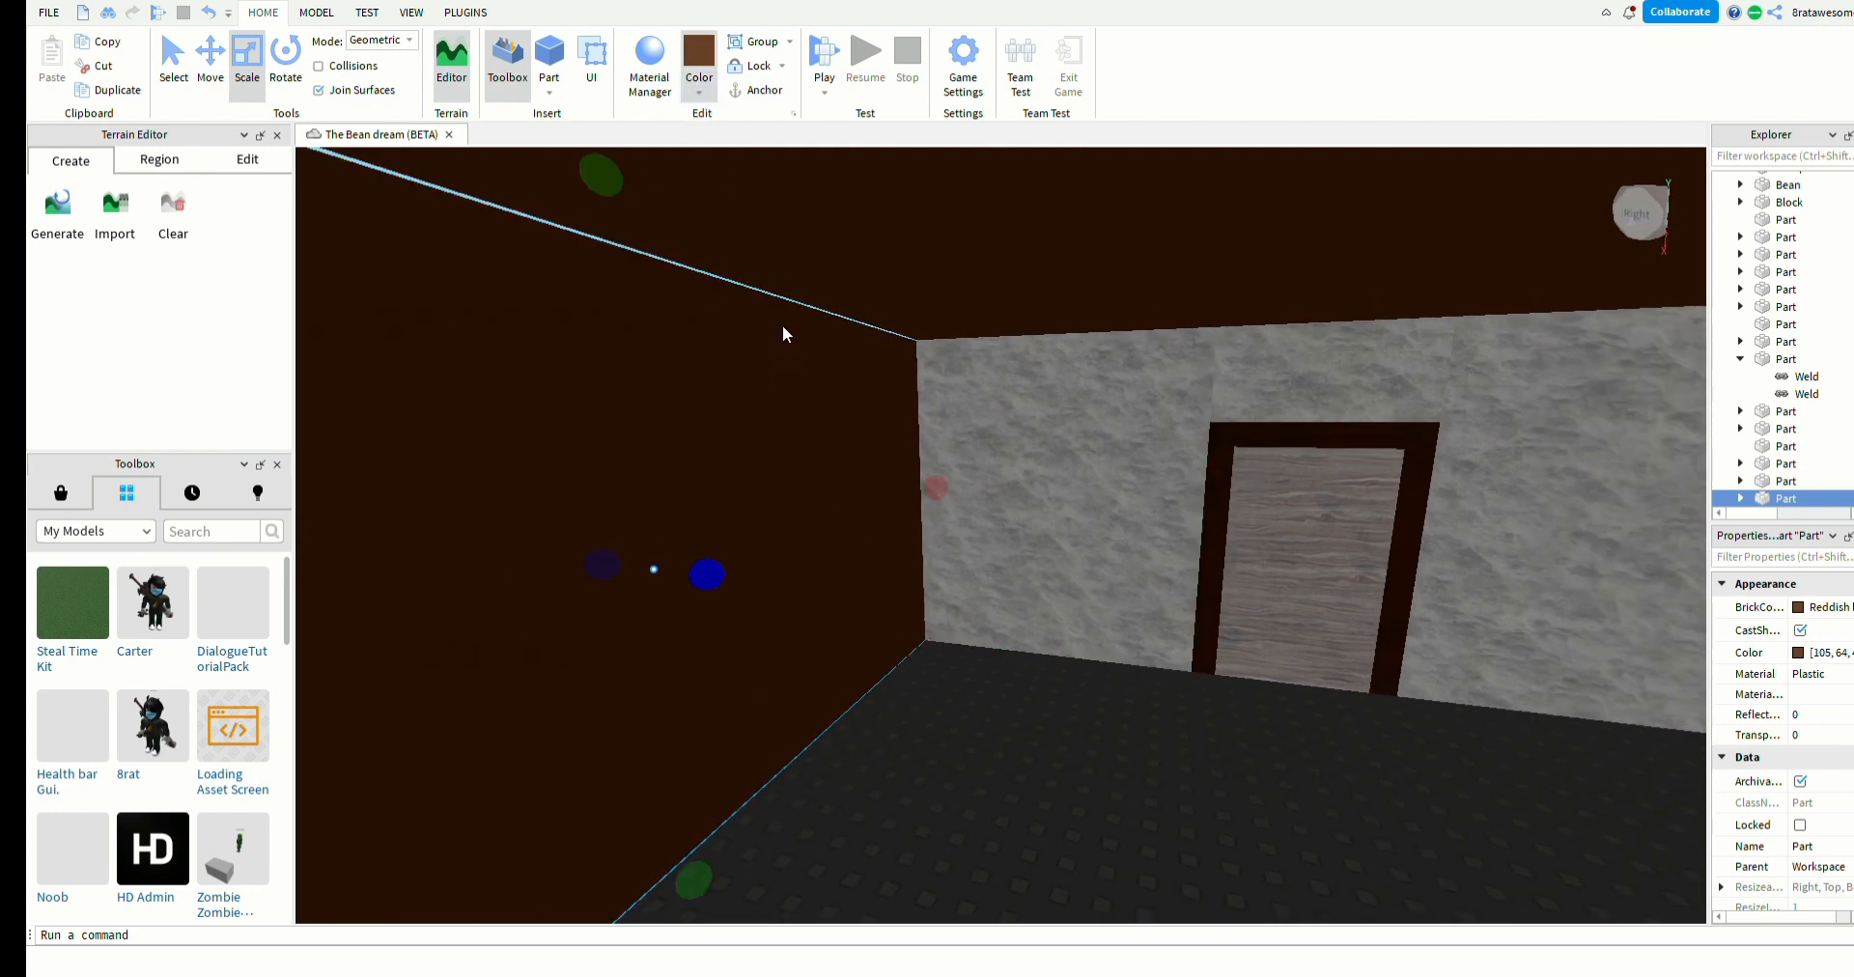
- Try Fawn brown, Burnt Sienna and Lily white on the inner wall panel, and set its colour to Rust
left_click(797, 384)
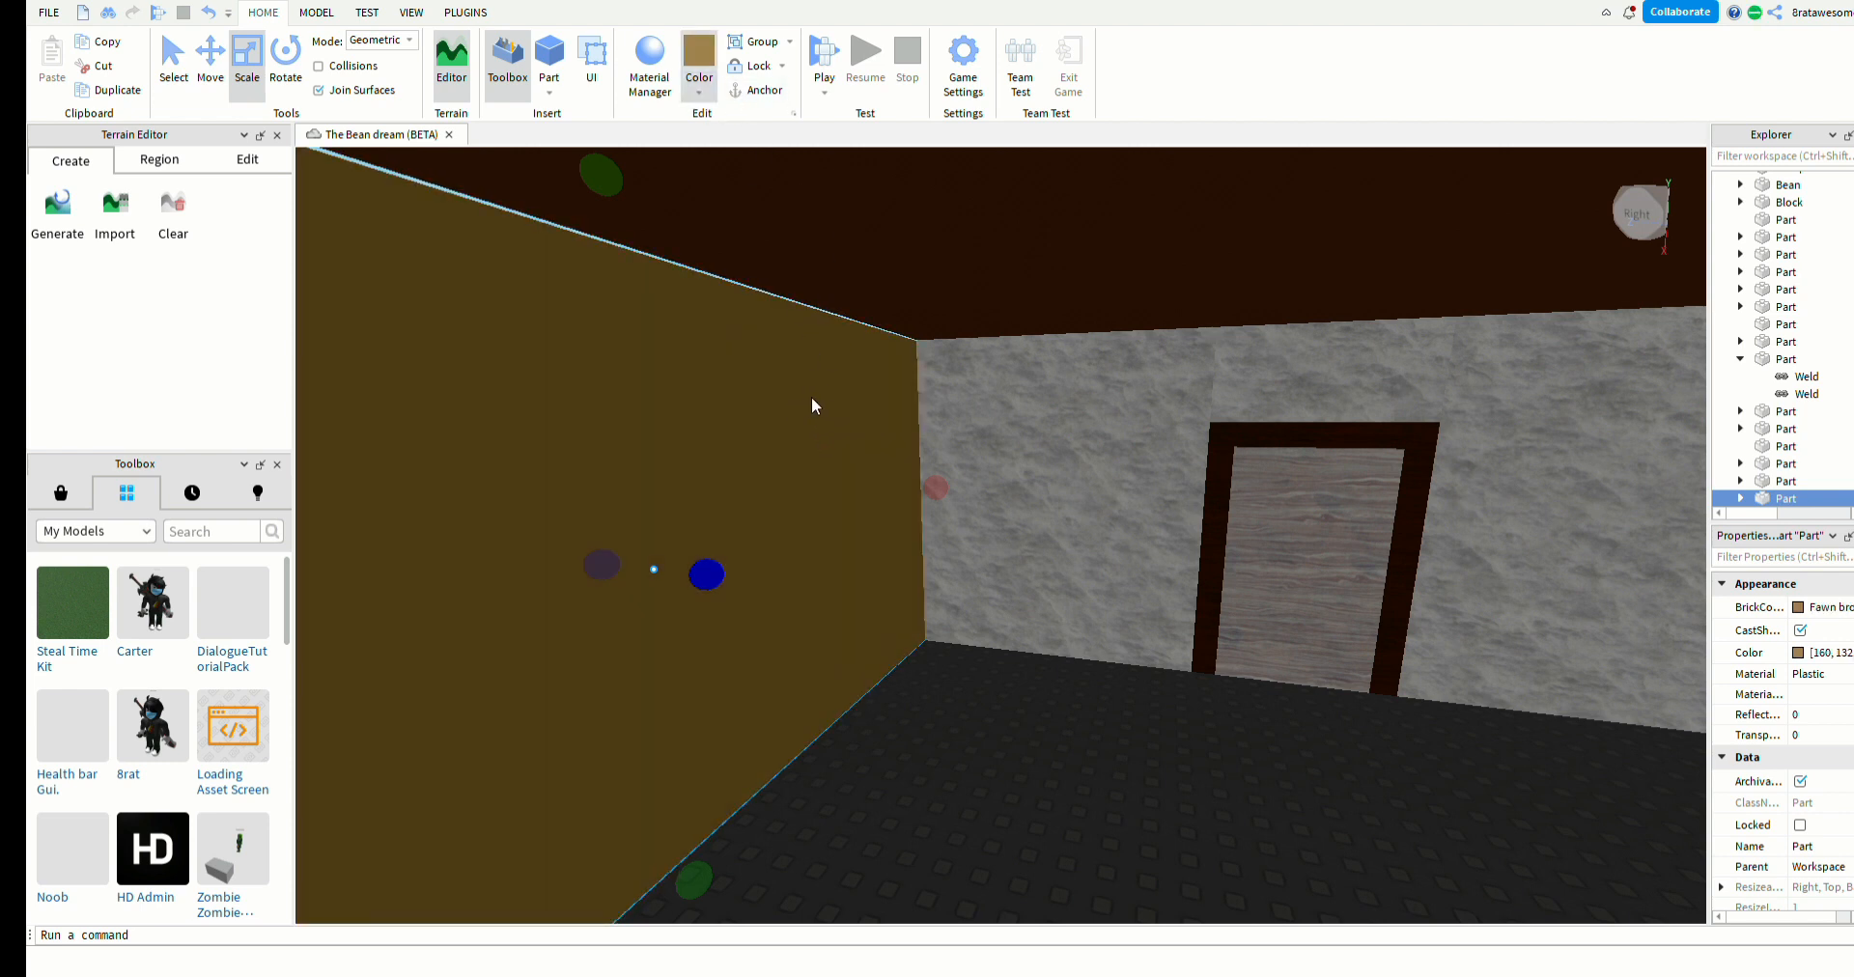
left_click(936, 400)
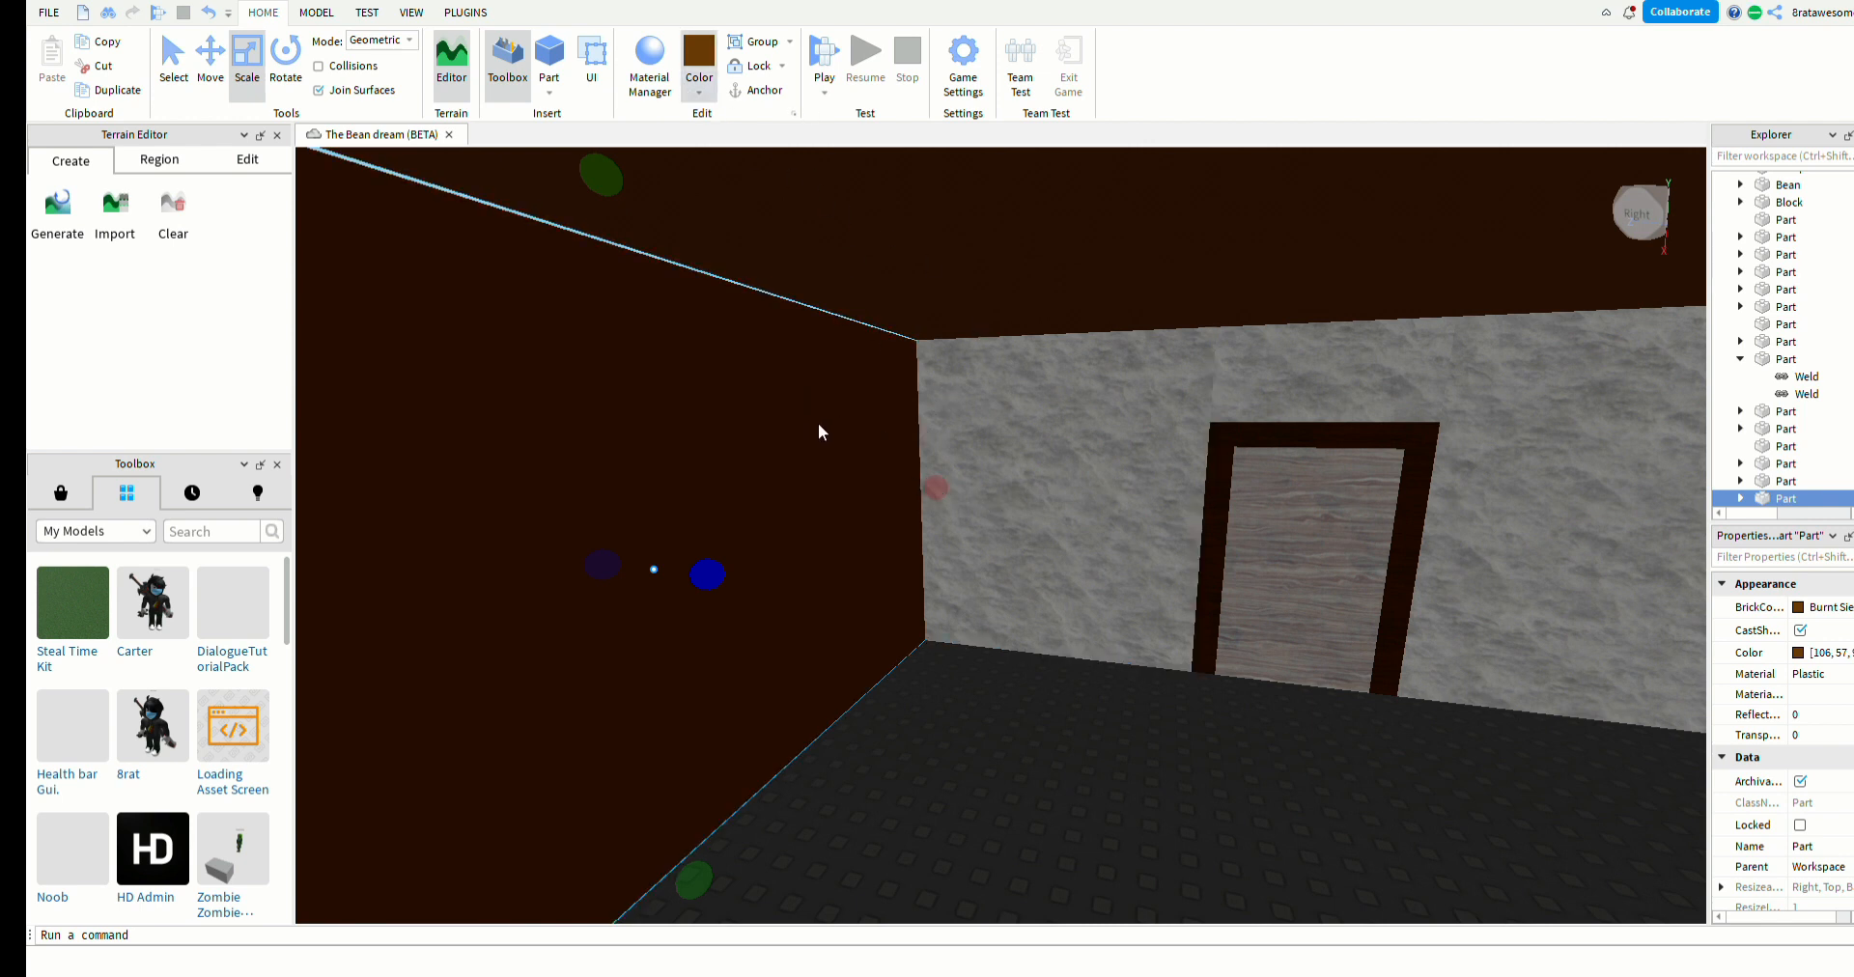
left_click(863, 458)
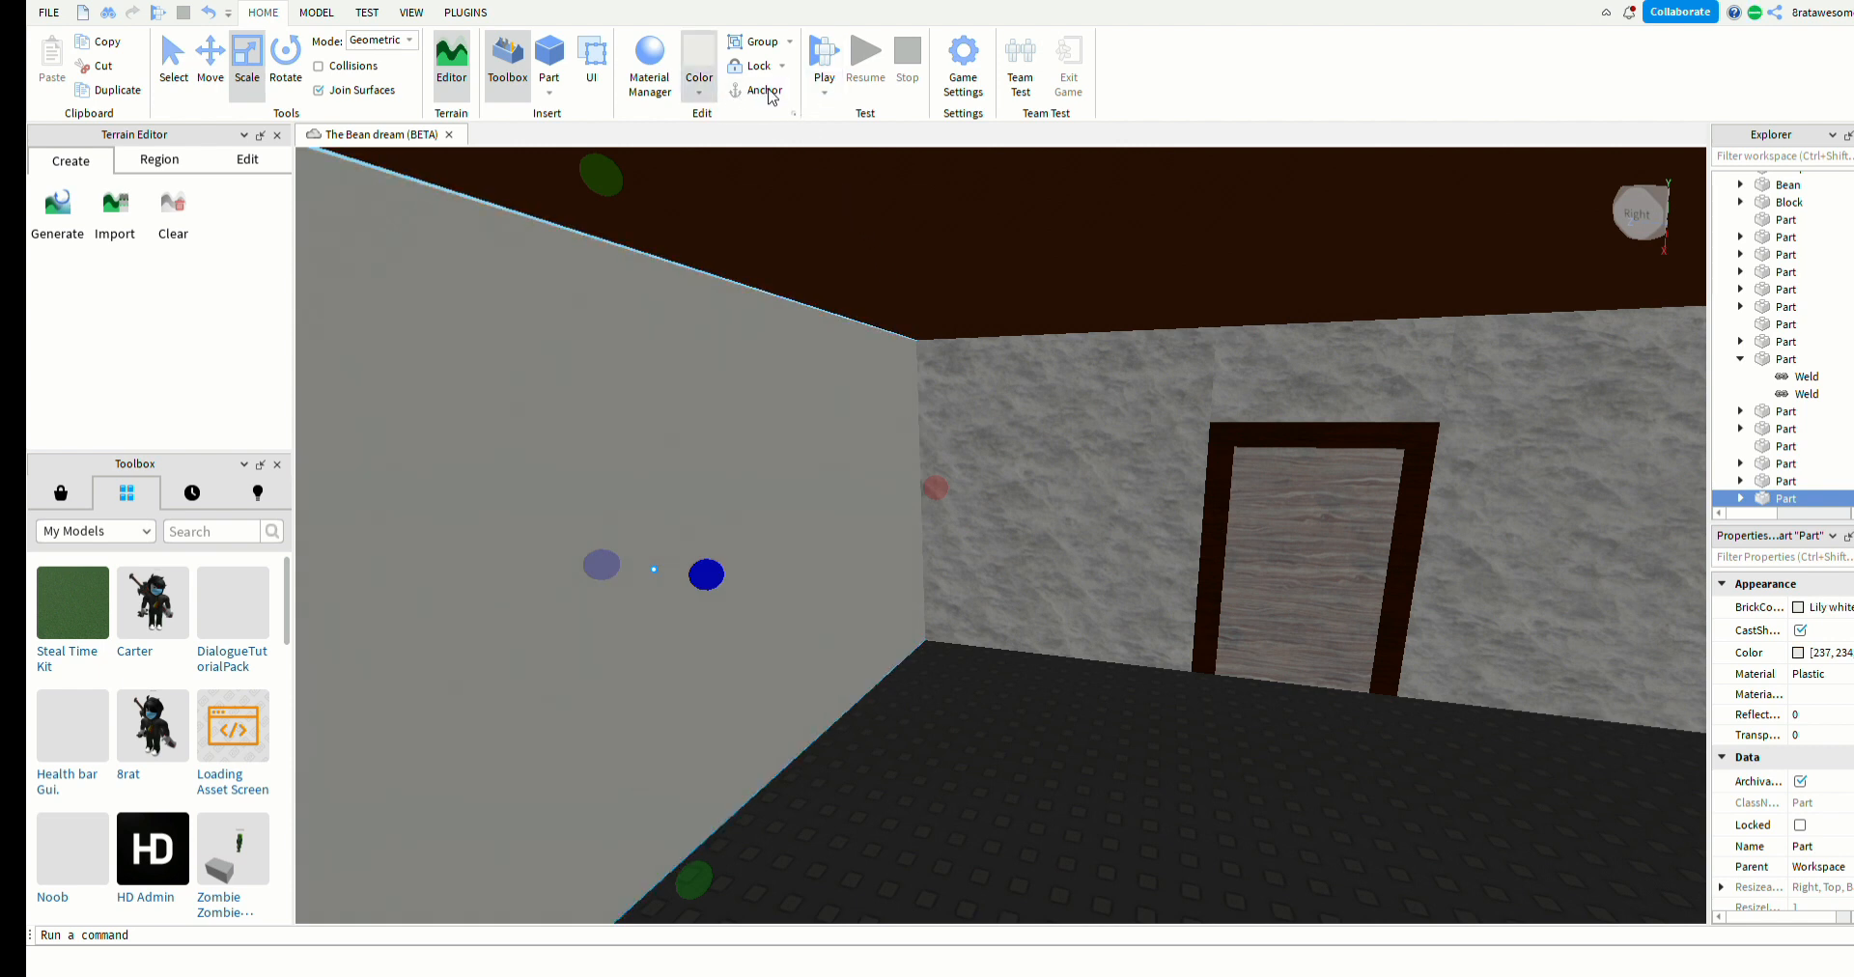
left_click(1023, 362)
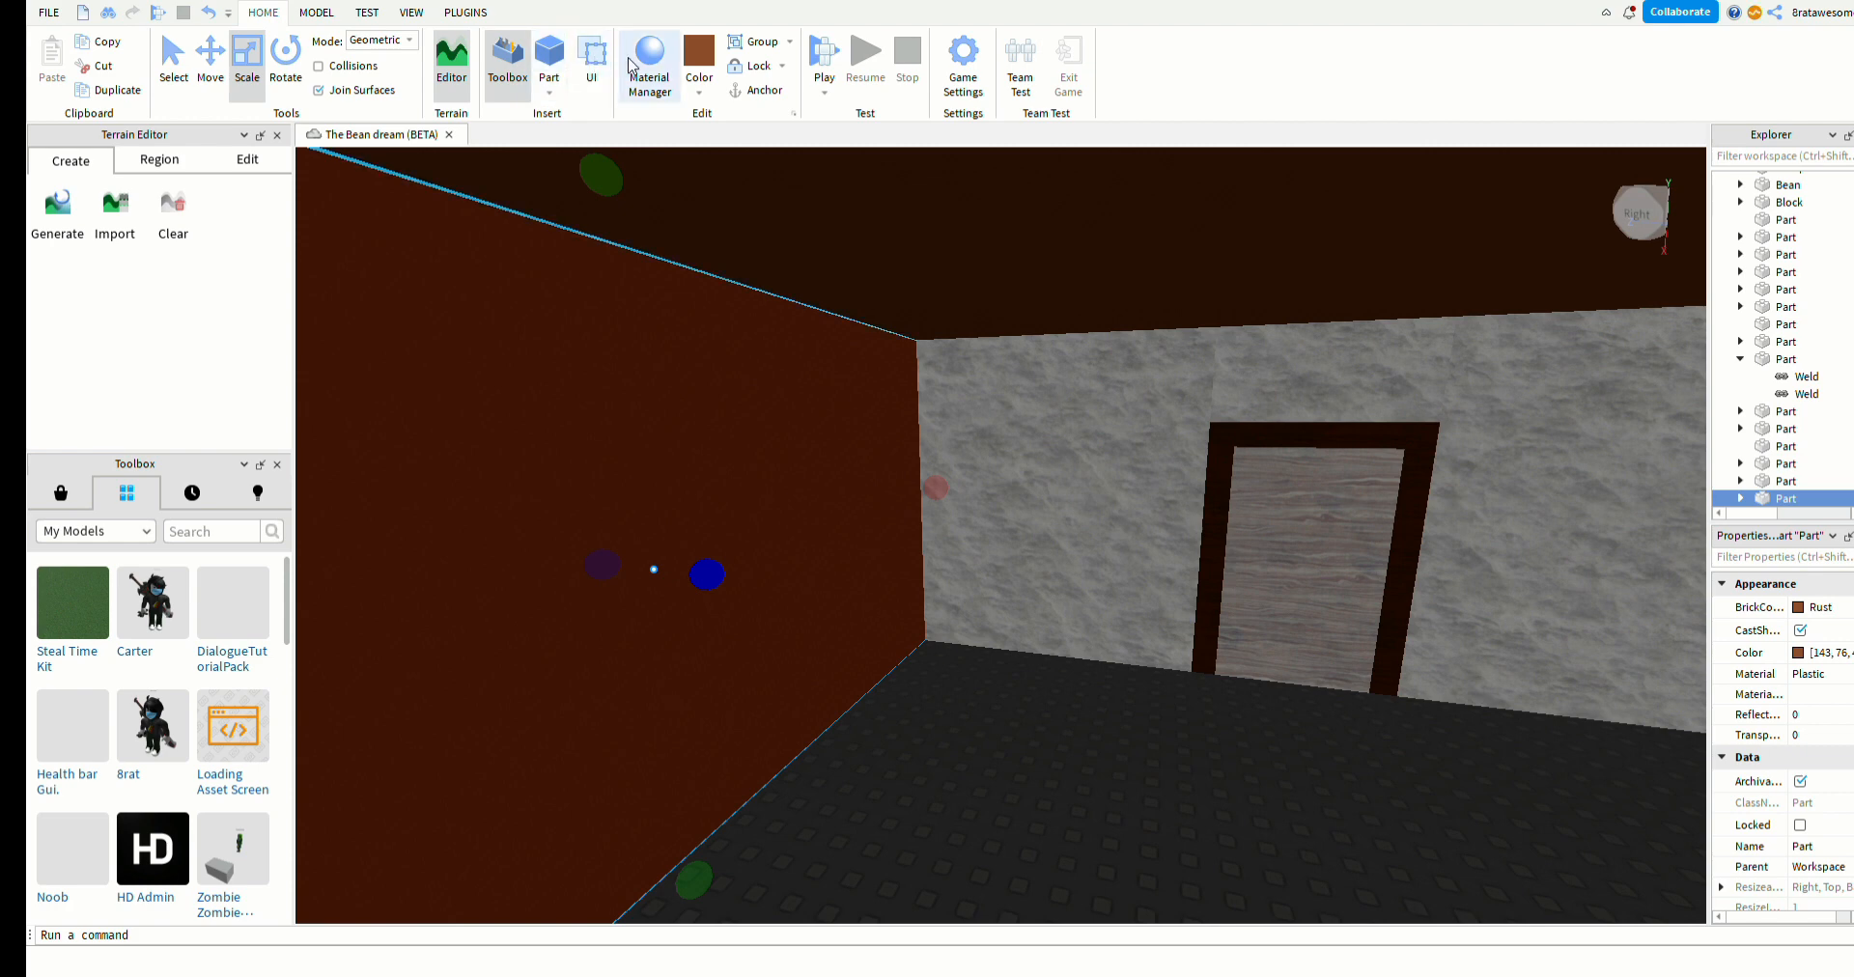
- Try Wood Planks on the inner wall panel and set its material to Wood
left_click(676, 61)
scroll(931, 819, "down", 3)
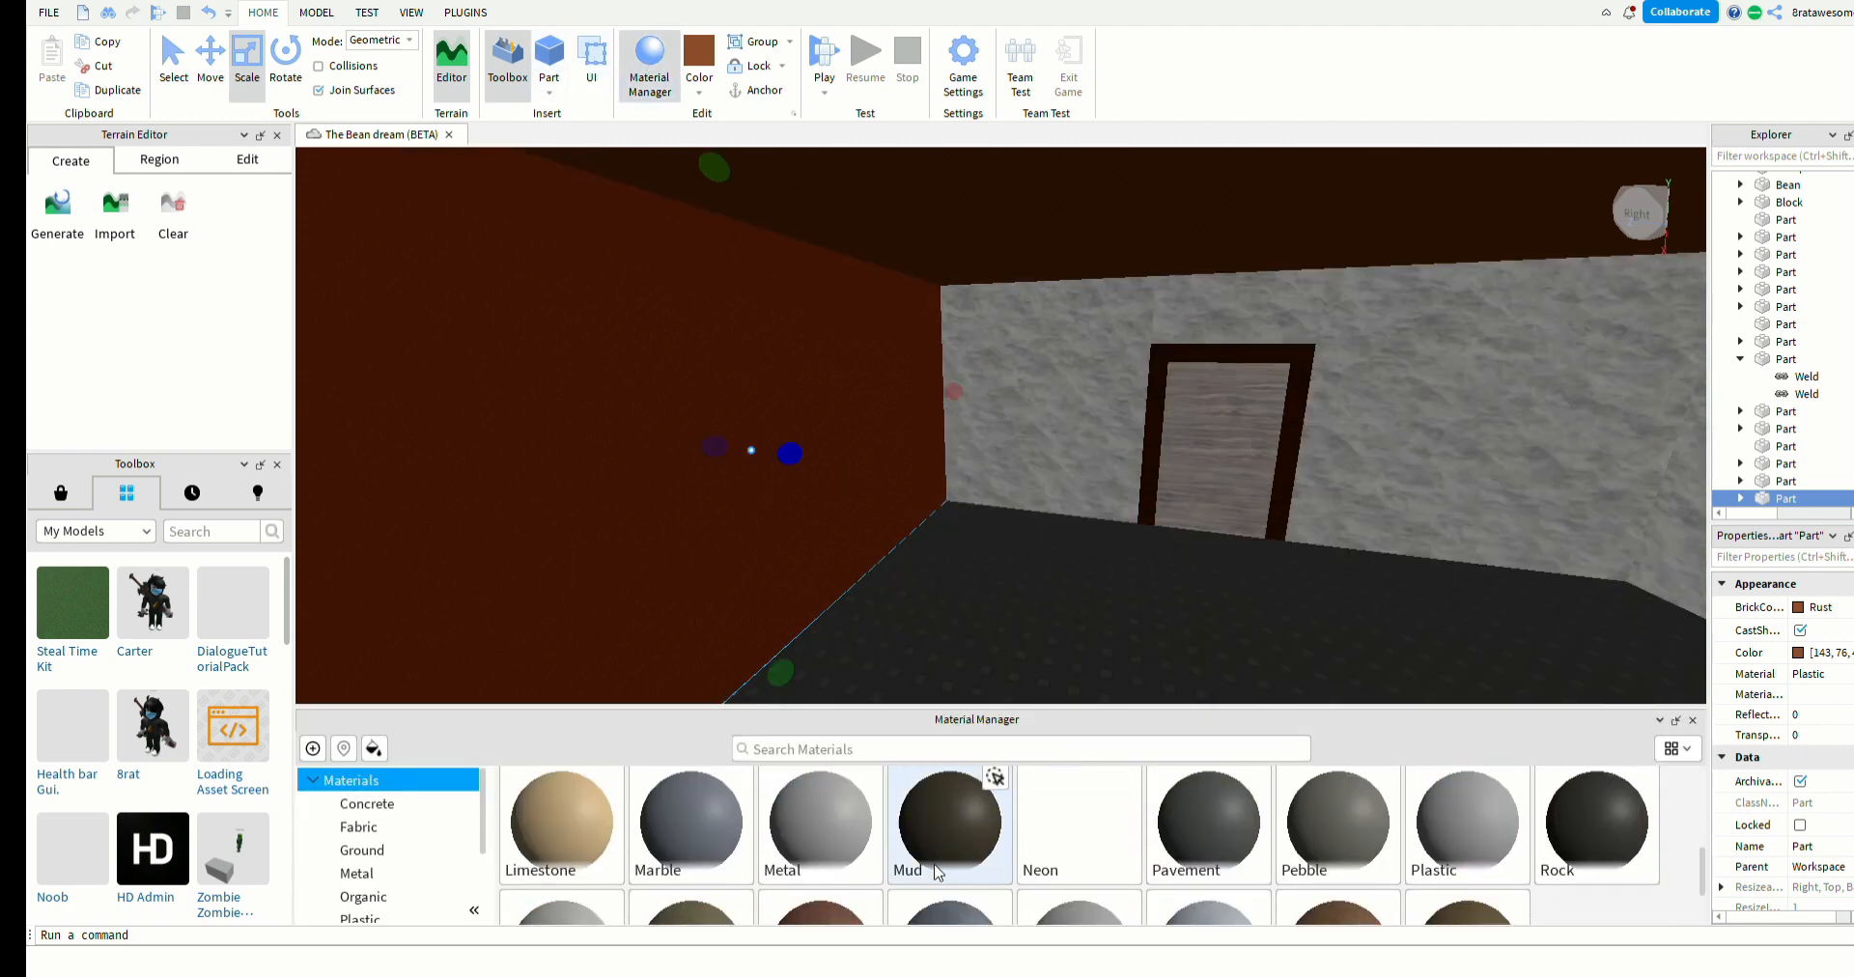
scroll(925, 821, "down", 2)
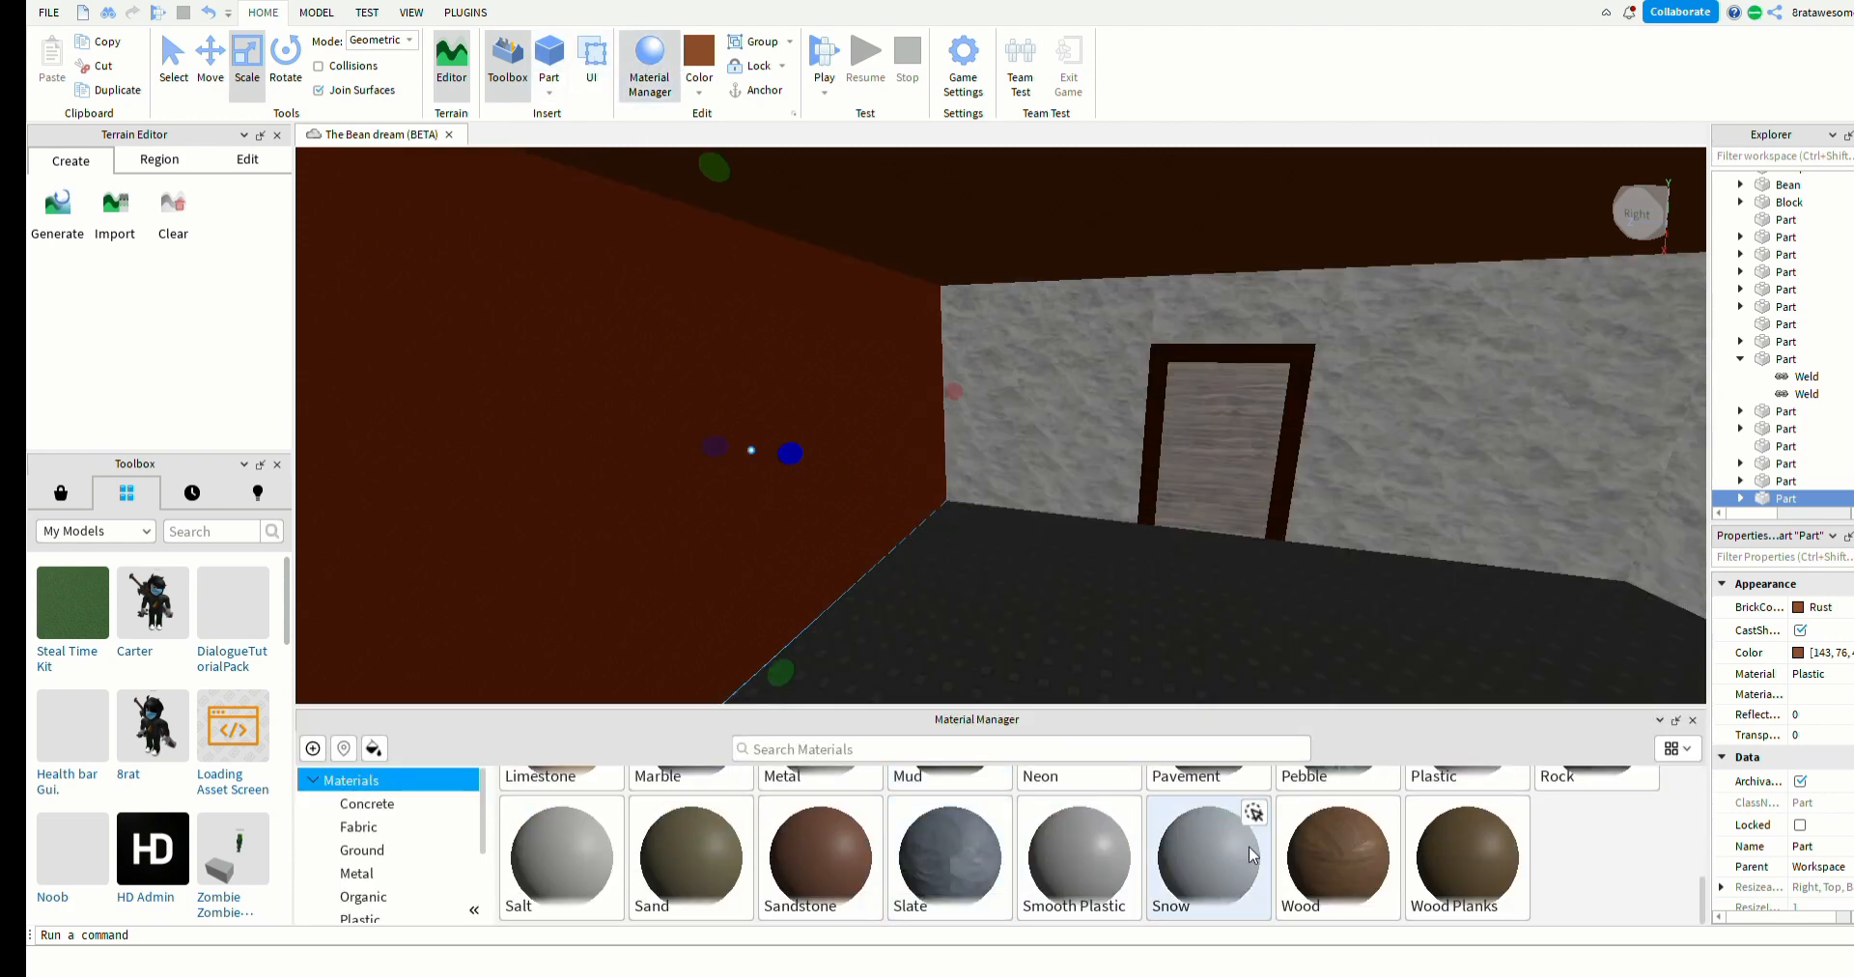
left_click(1369, 865)
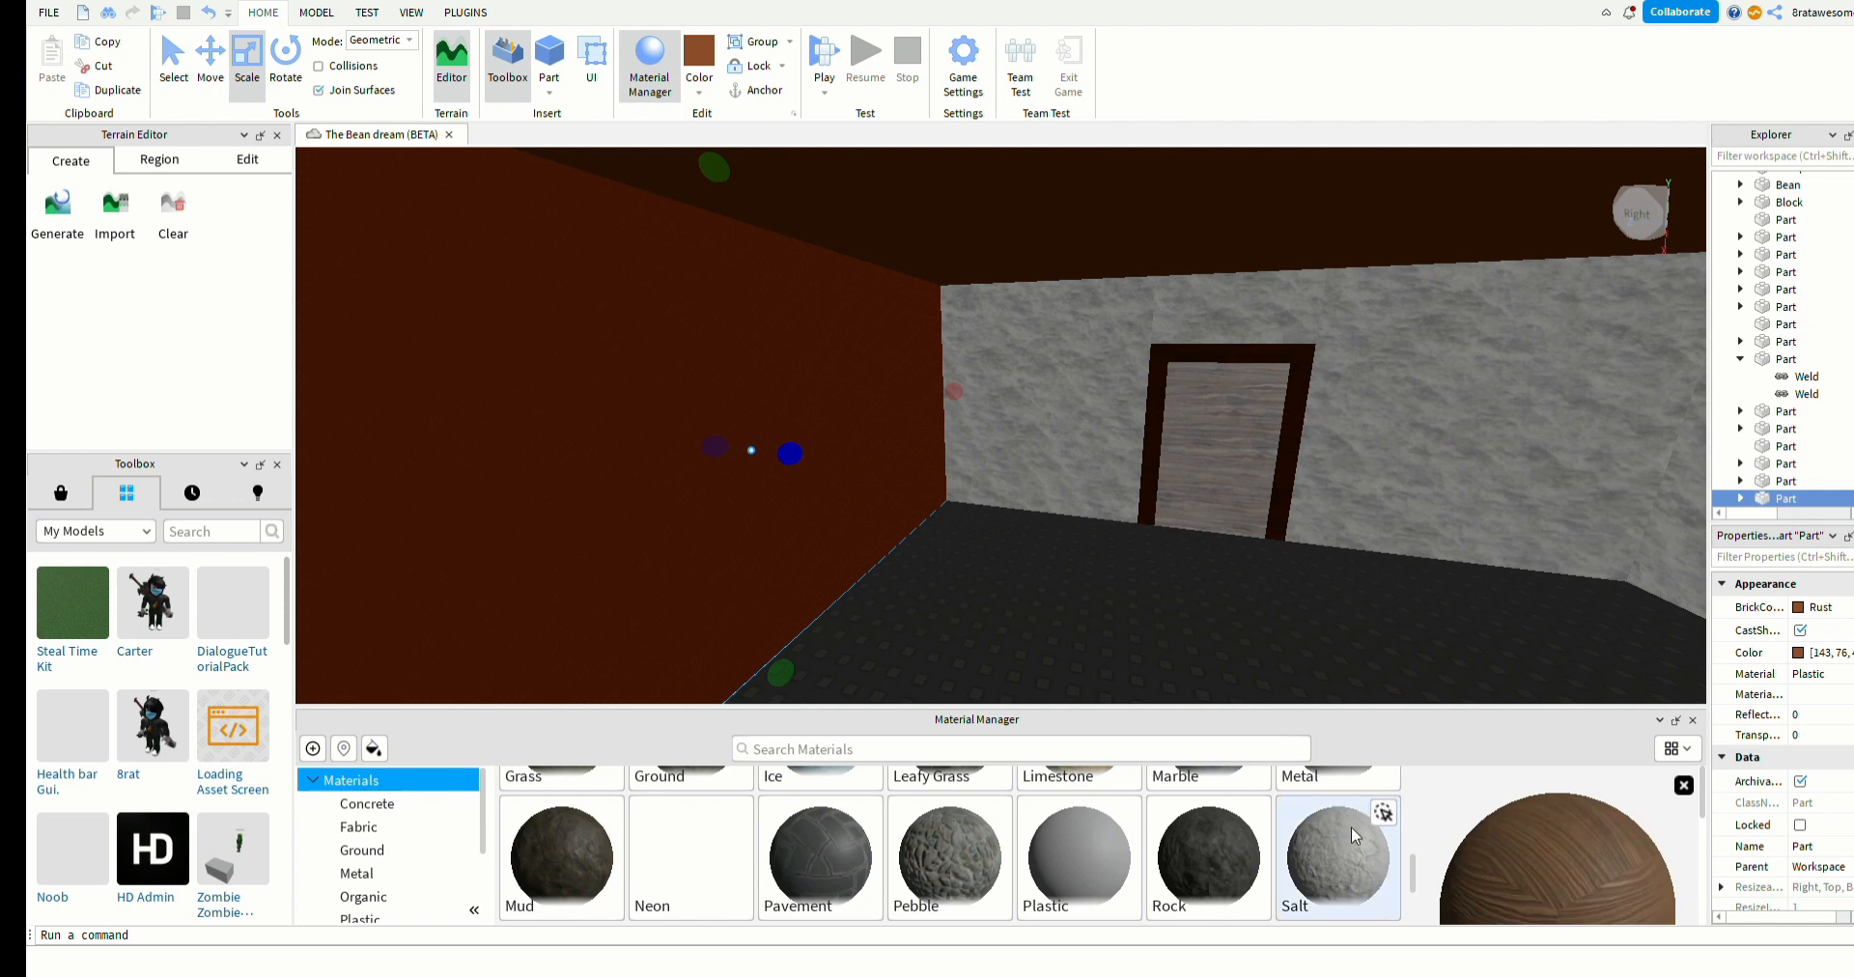
scroll(1213, 859, "down", 2)
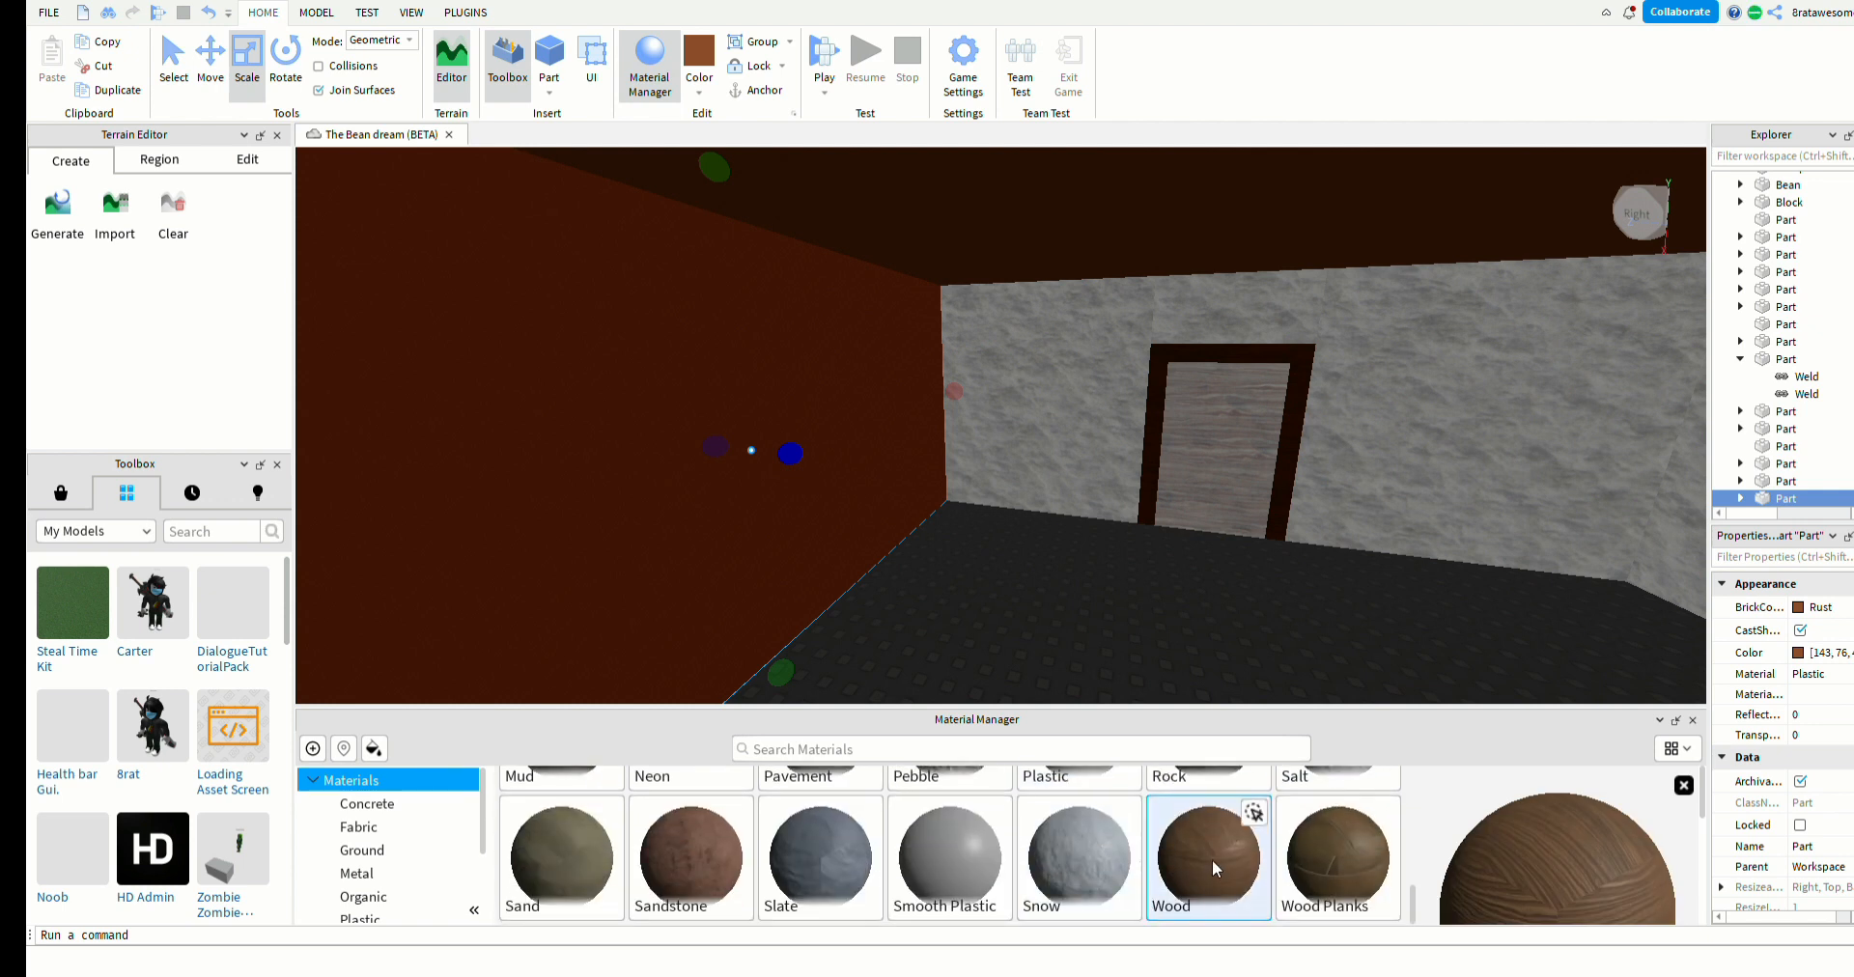
left_click(1255, 813)
left_click(1387, 817)
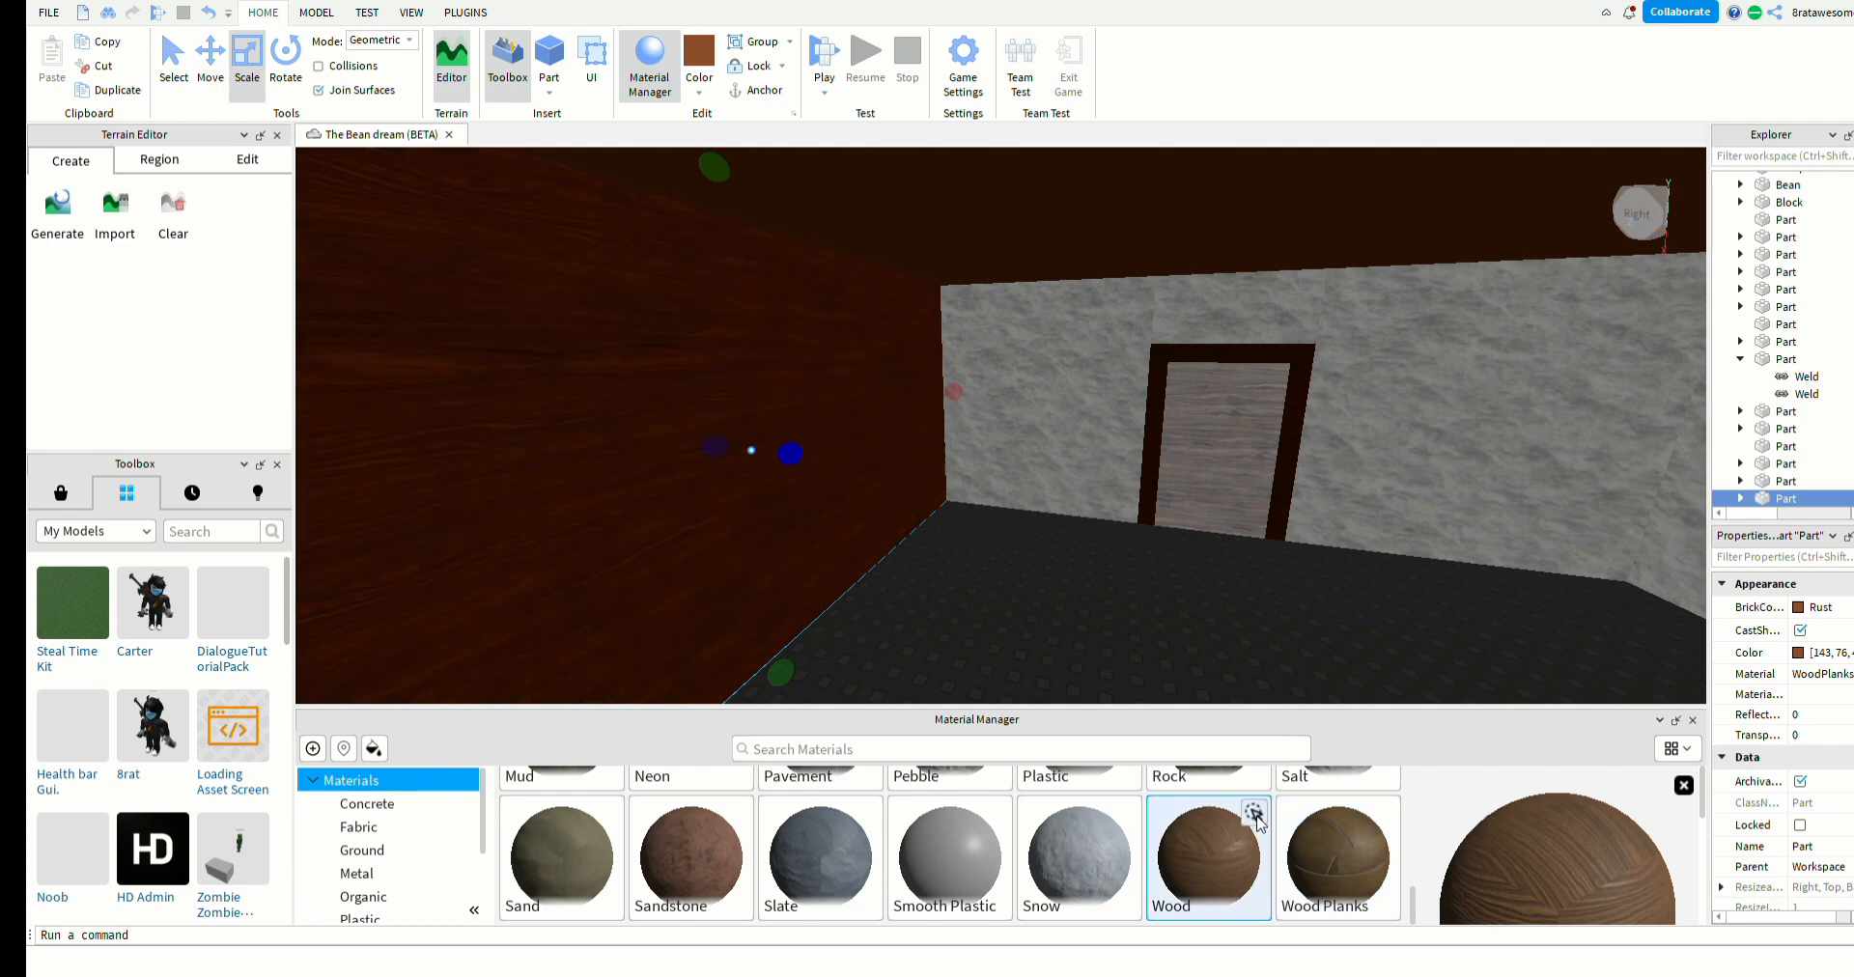
left_click(1052, 663)
right_click_drag(1053, 662, 1092, 663)
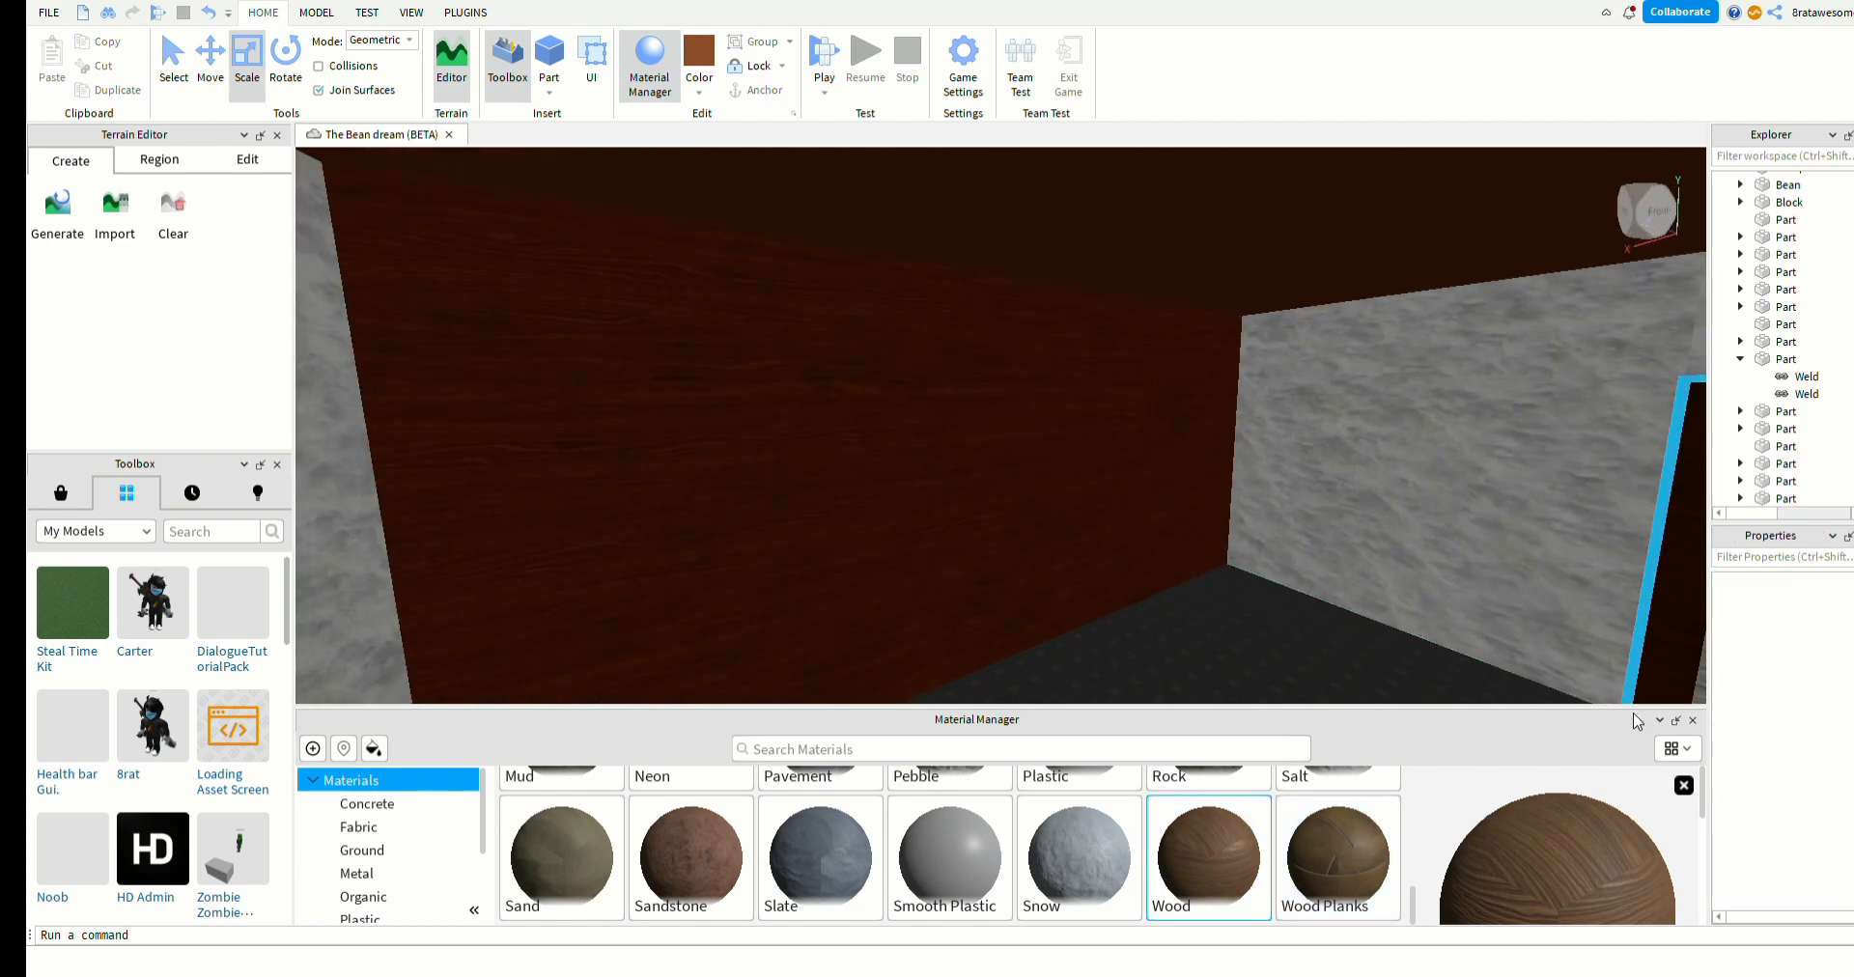
left_click(1693, 720)
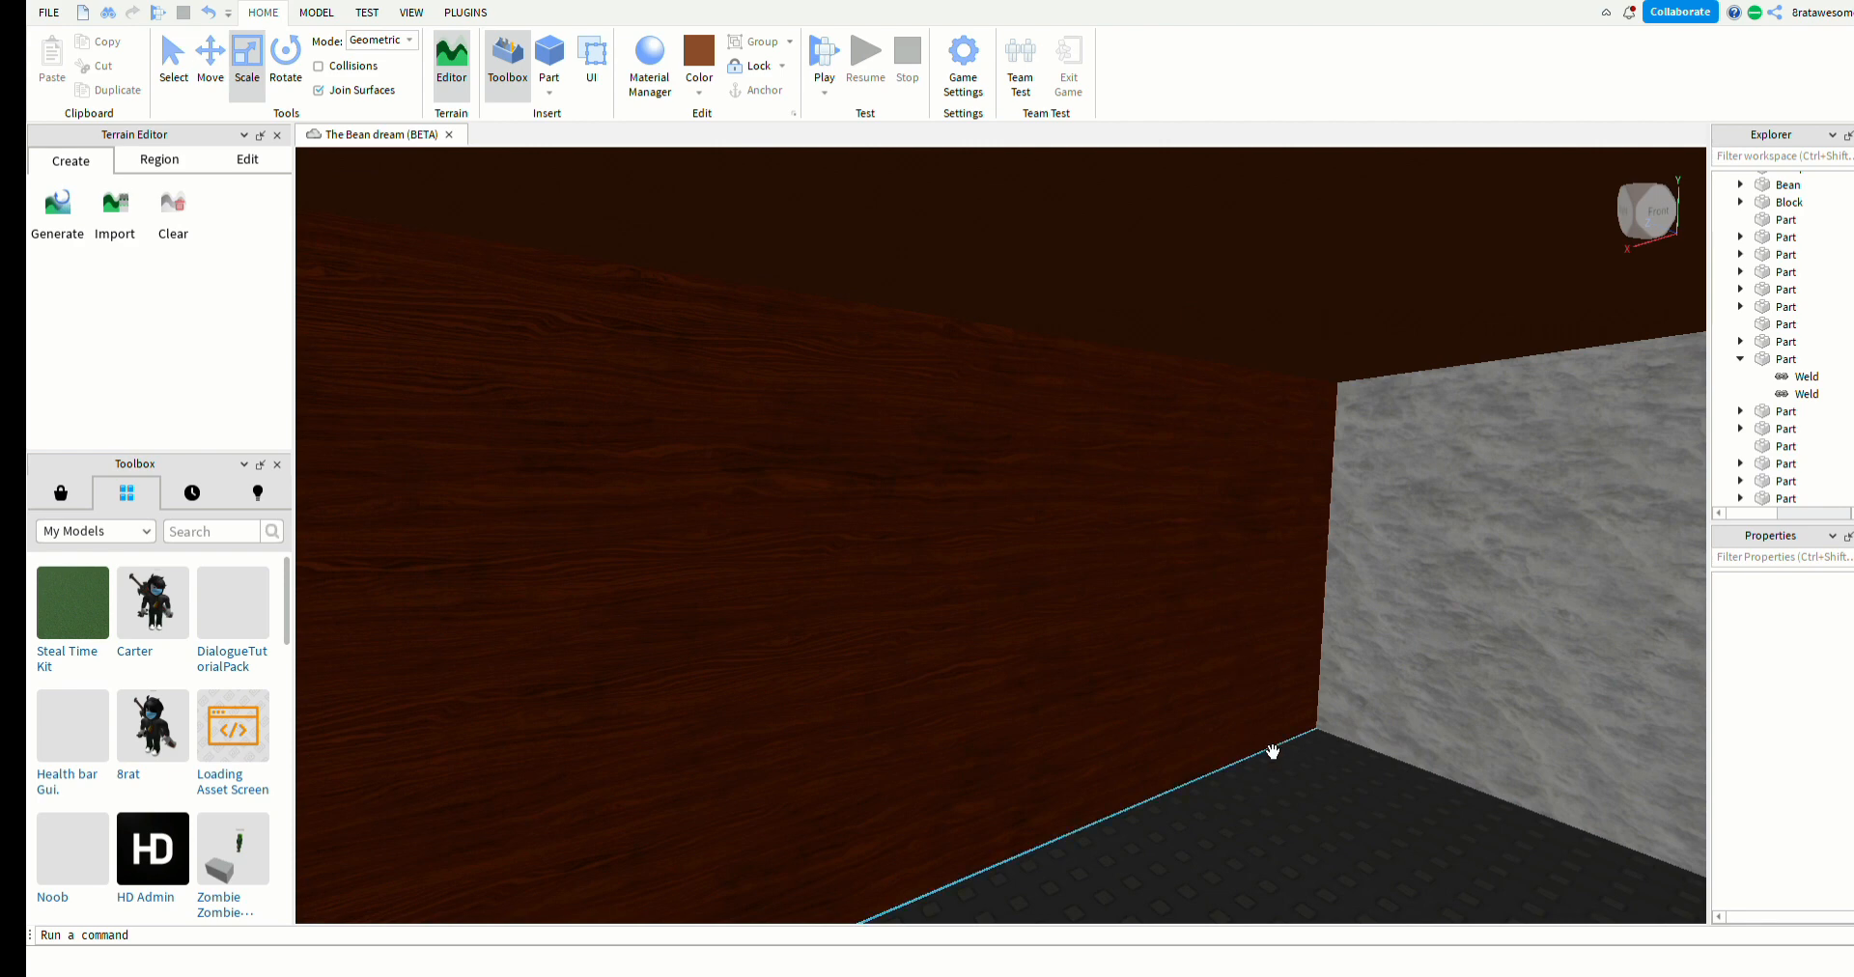
- Duplicate the wooden inner wall panel and anchor the copy
right_click_drag(1237, 773, 1295, 778)
left_click(1220, 640)
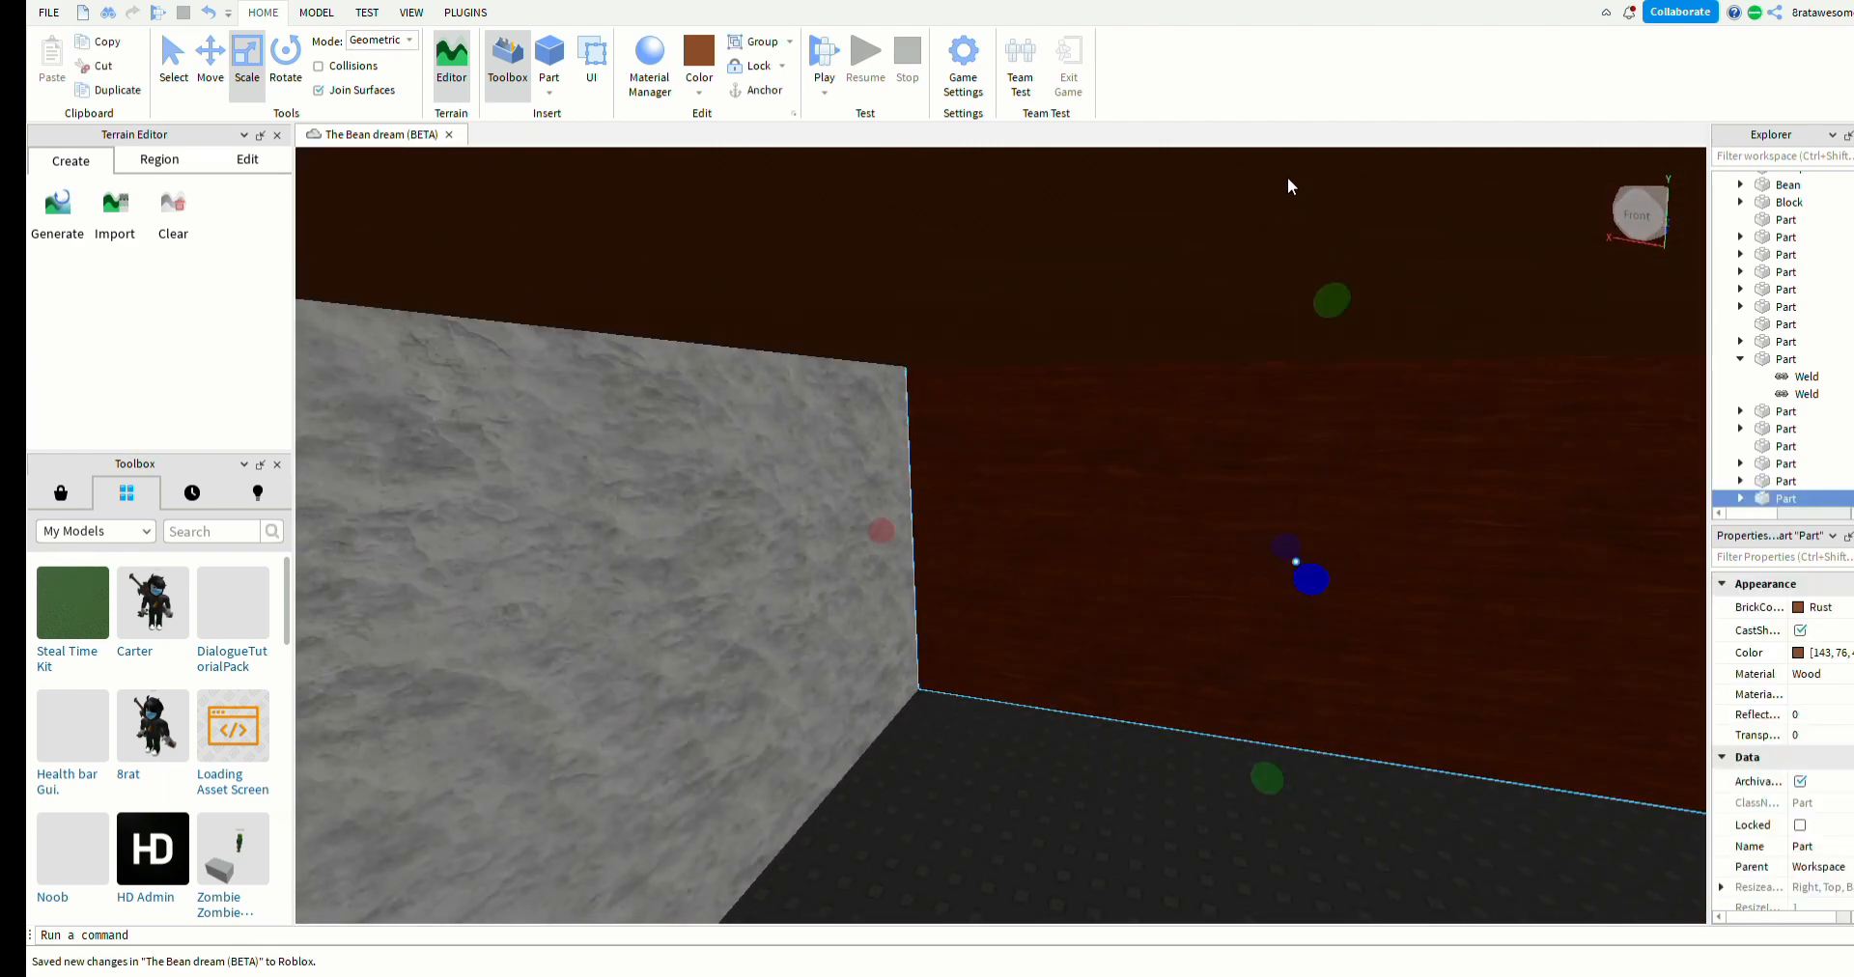
key("ctrl+d")
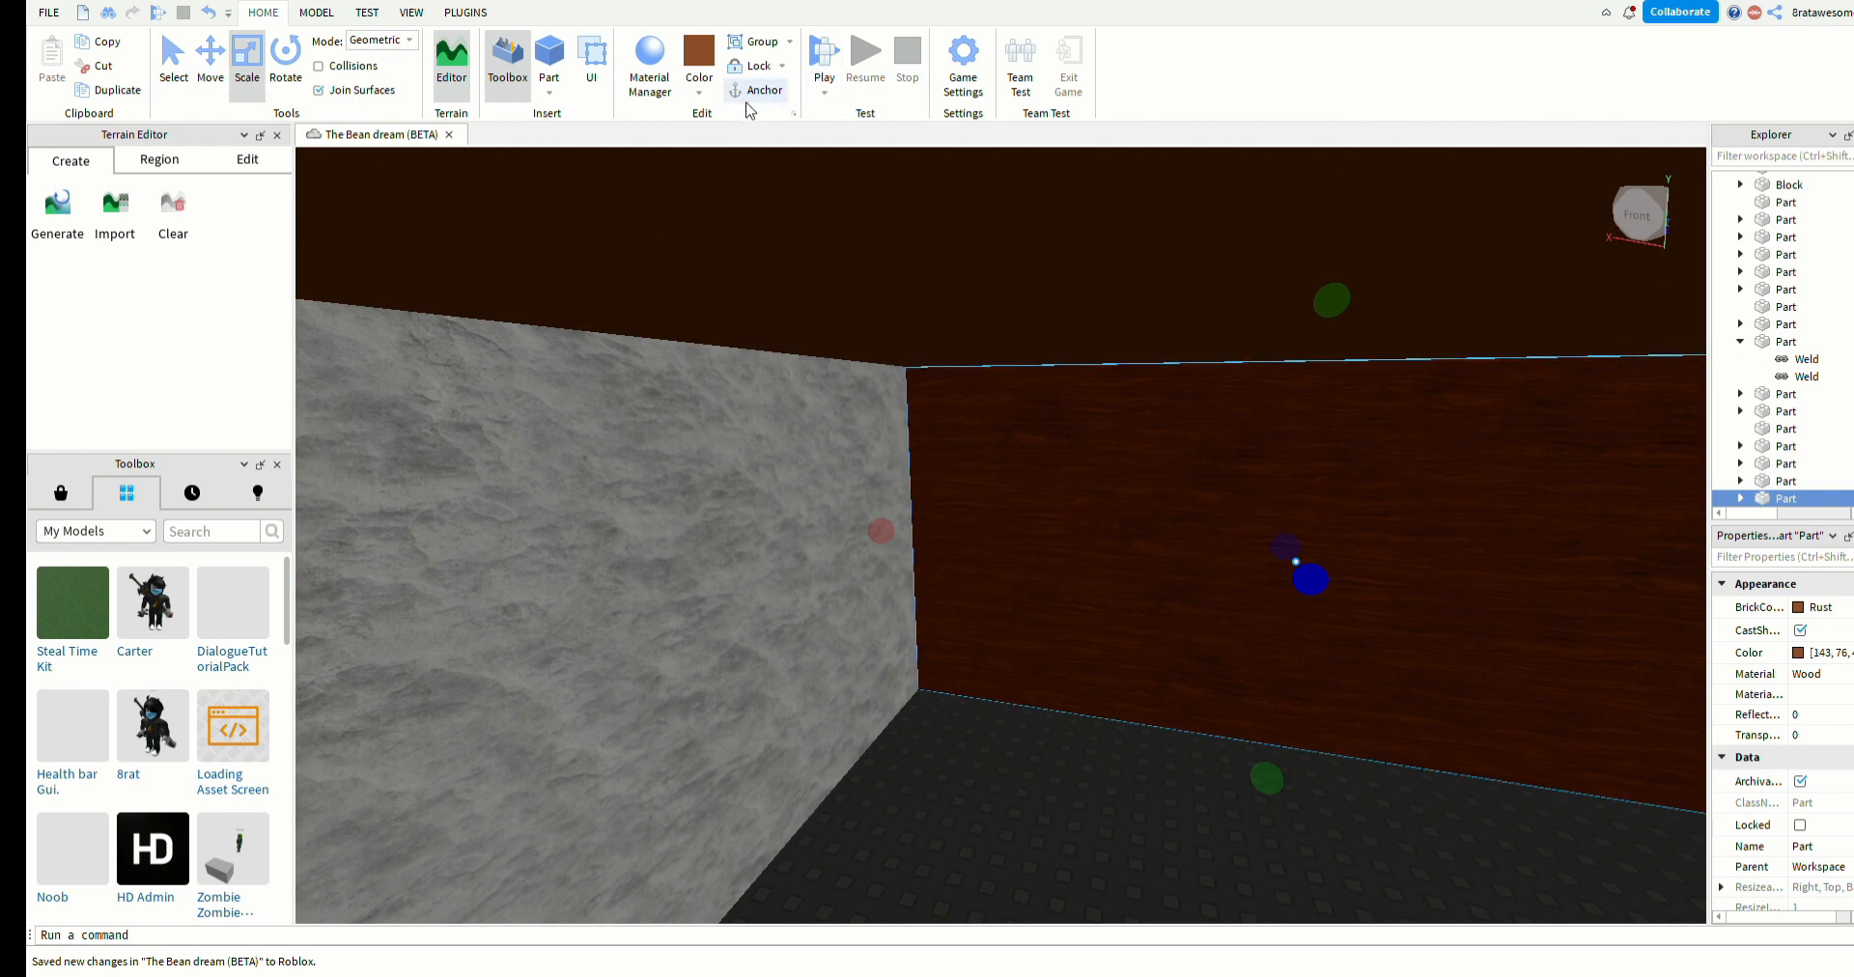
left_click(754, 94)
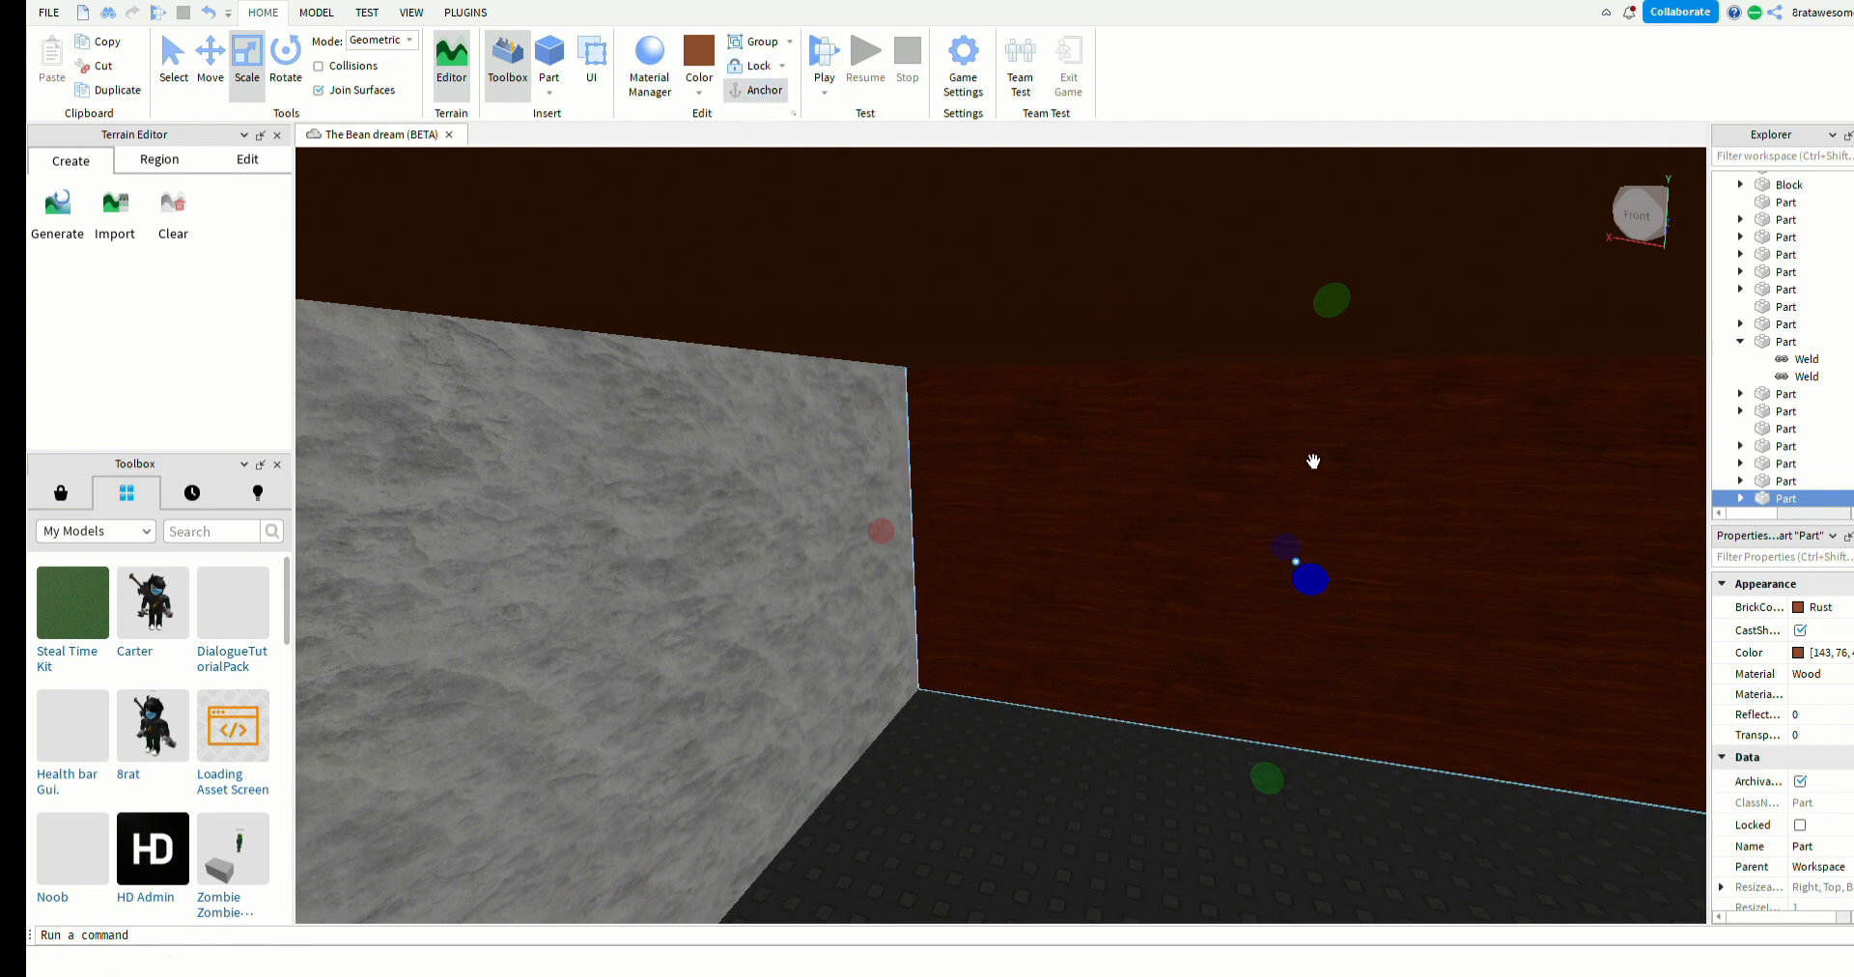
- Place the anchored copy flat against the bare stone wall on the opposite side of the room
left_click_drag(1289, 495, 1091, 618)
right_click_drag(1127, 592, 1092, 618)
left_click_drag(1091, 618, 1043, 617)
right_click_drag(1092, 618, 1043, 617)
left_click_drag(1043, 617, 1046, 605)
right_click_drag(1043, 617, 1046, 605)
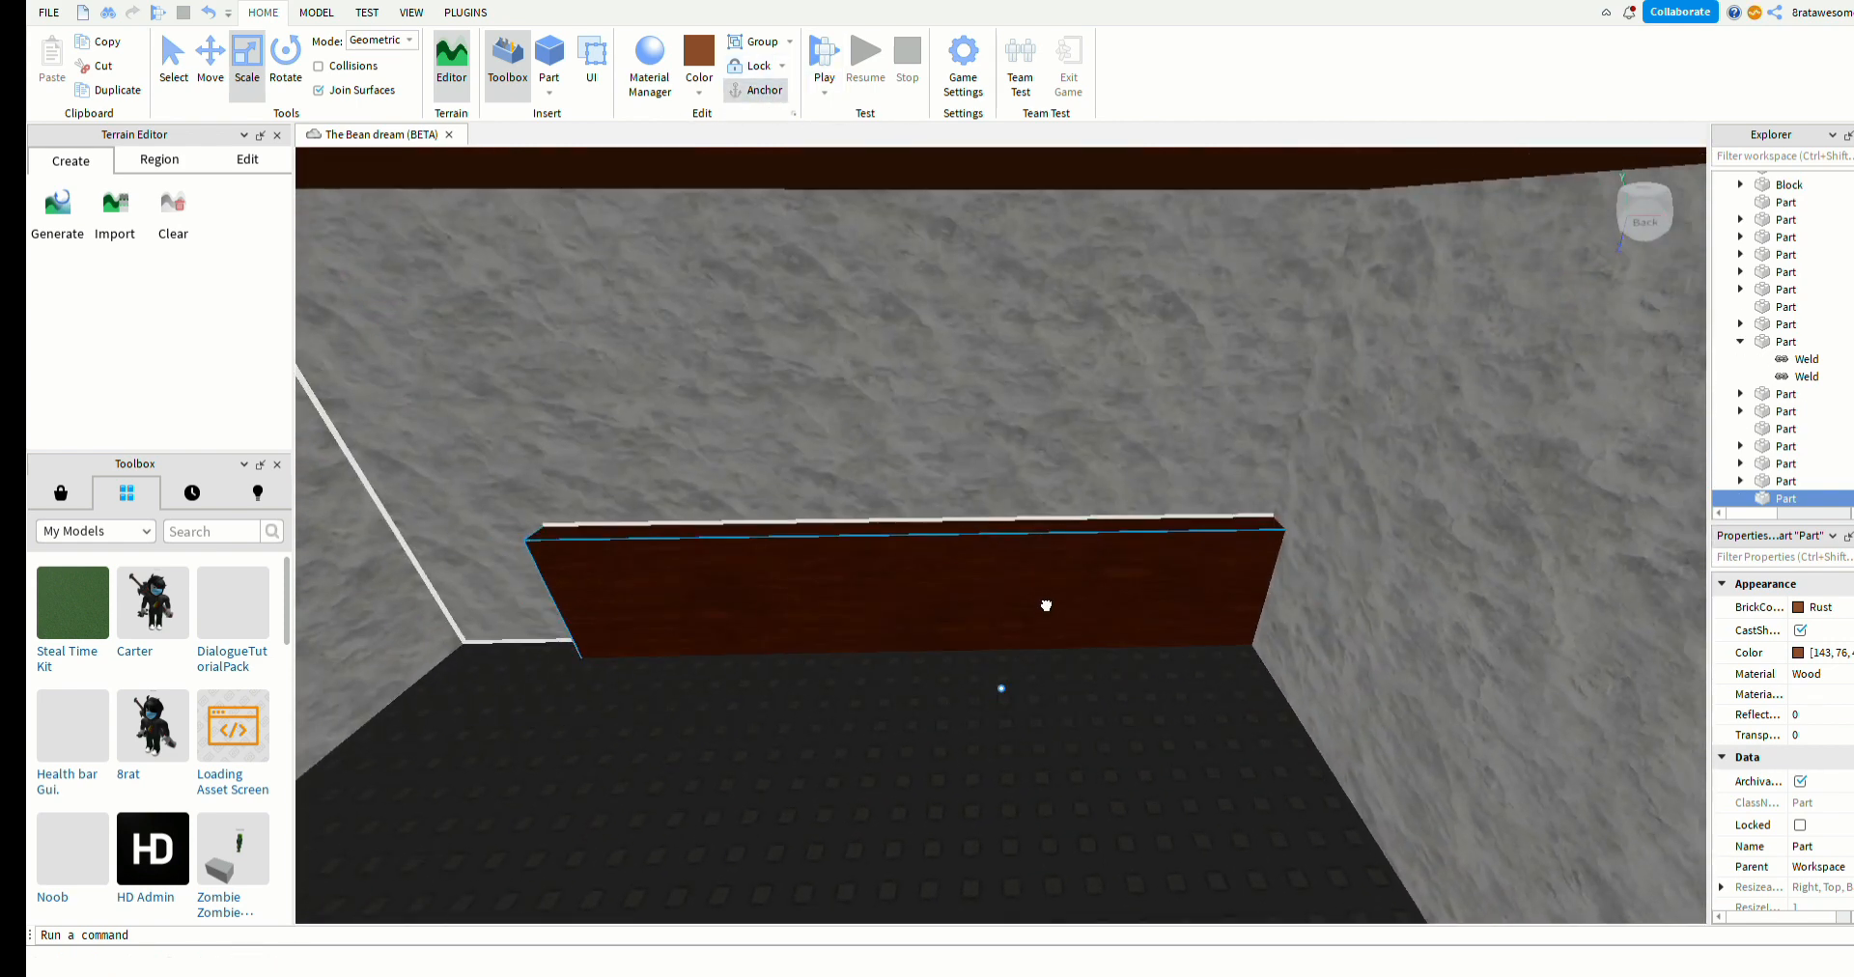
left_click_drag(1046, 605, 882, 344)
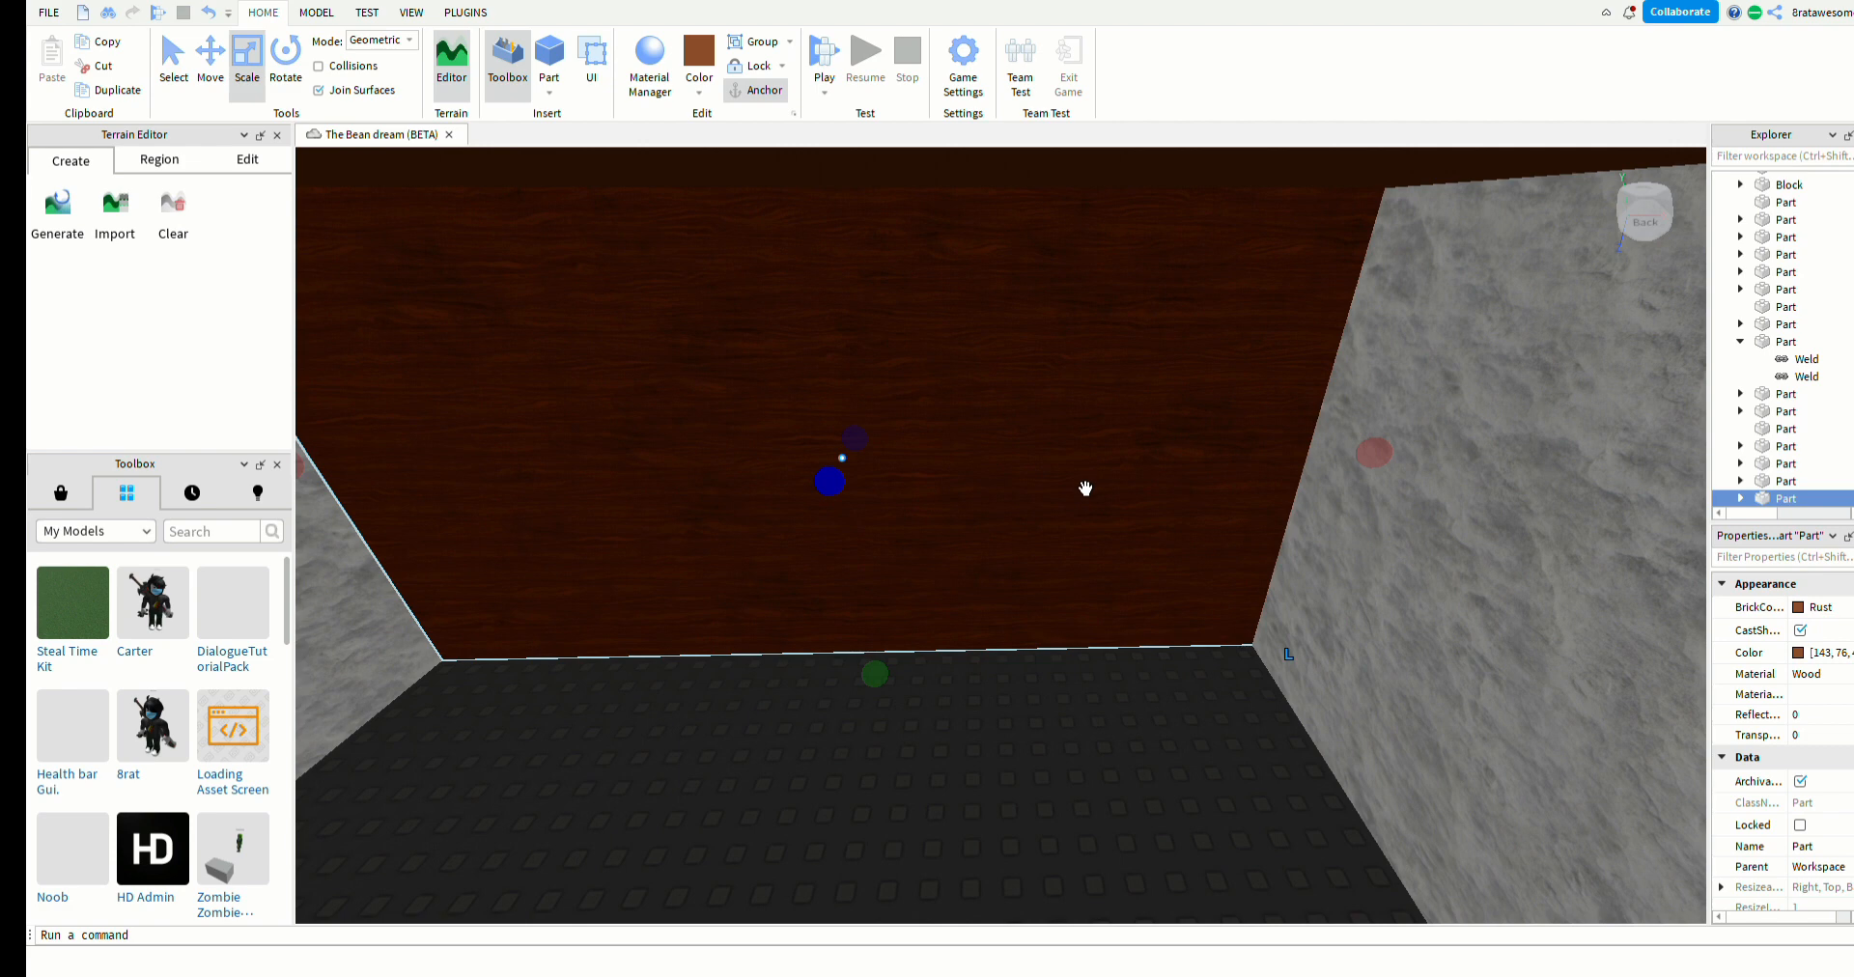
left_click(1056, 703)
left_click(1011, 505)
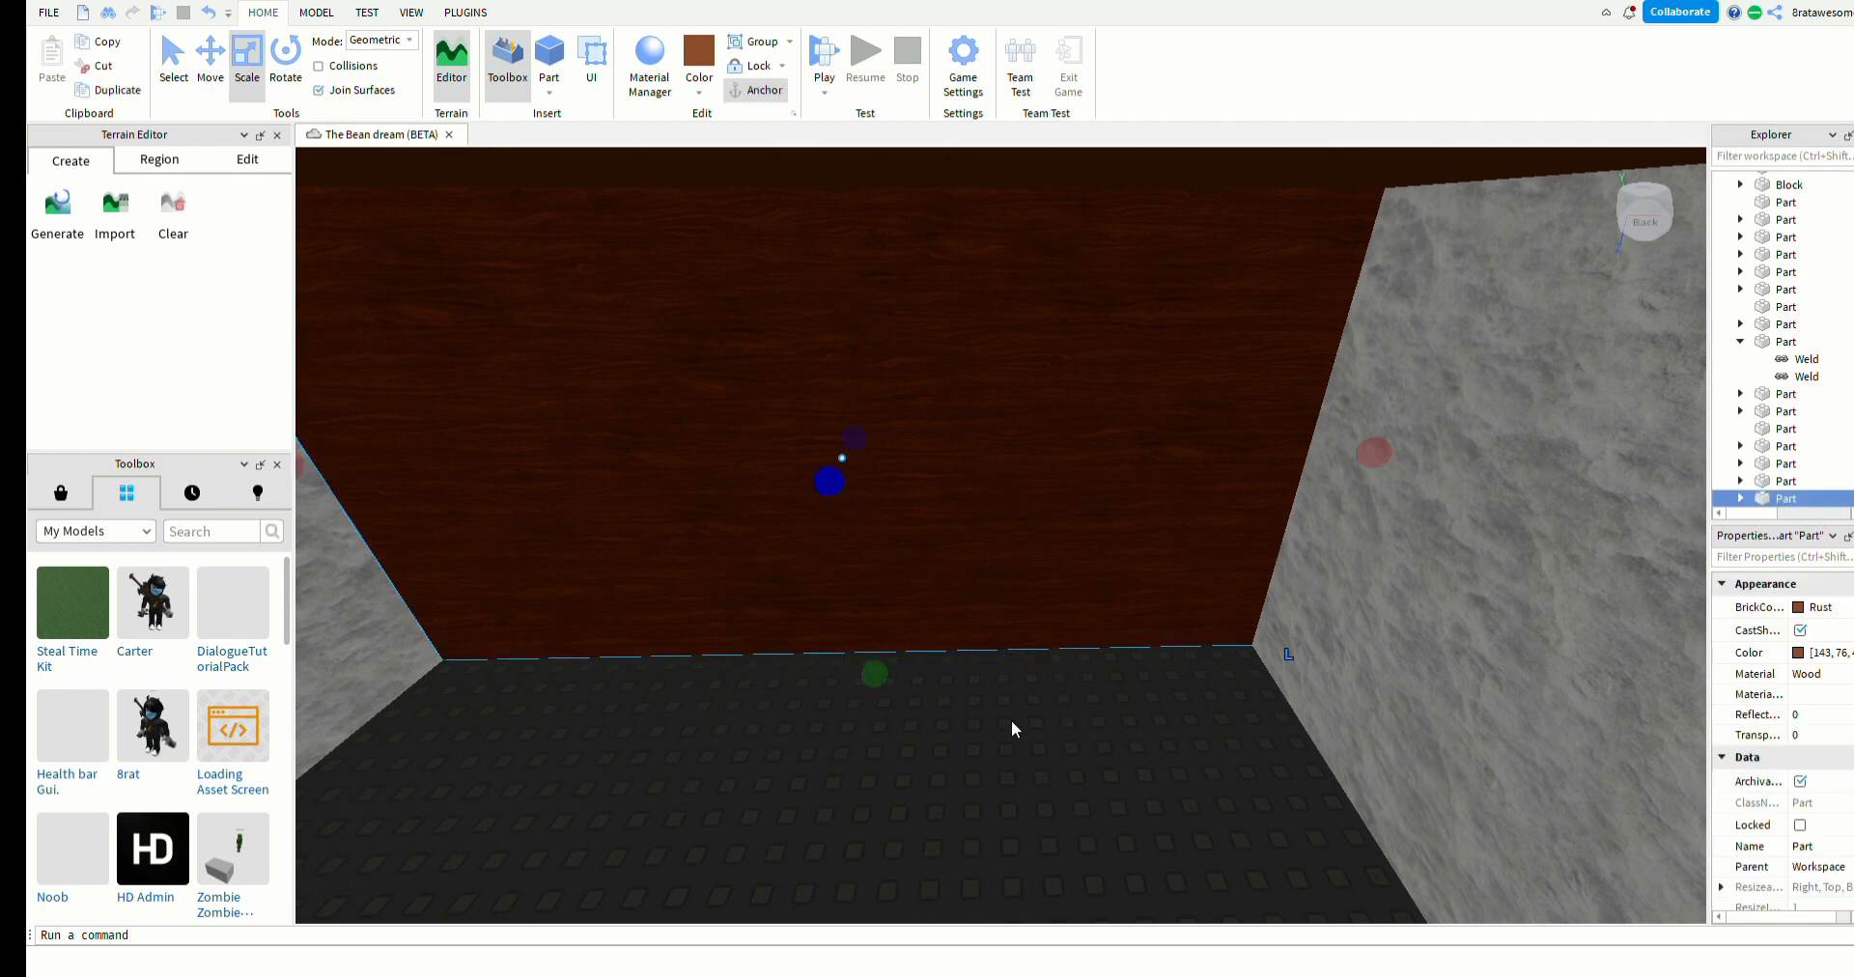
- Anchor the original wooden panel on the other long wall
right_click_drag(1012, 720, 1118, 724)
left_click(1643, 533)
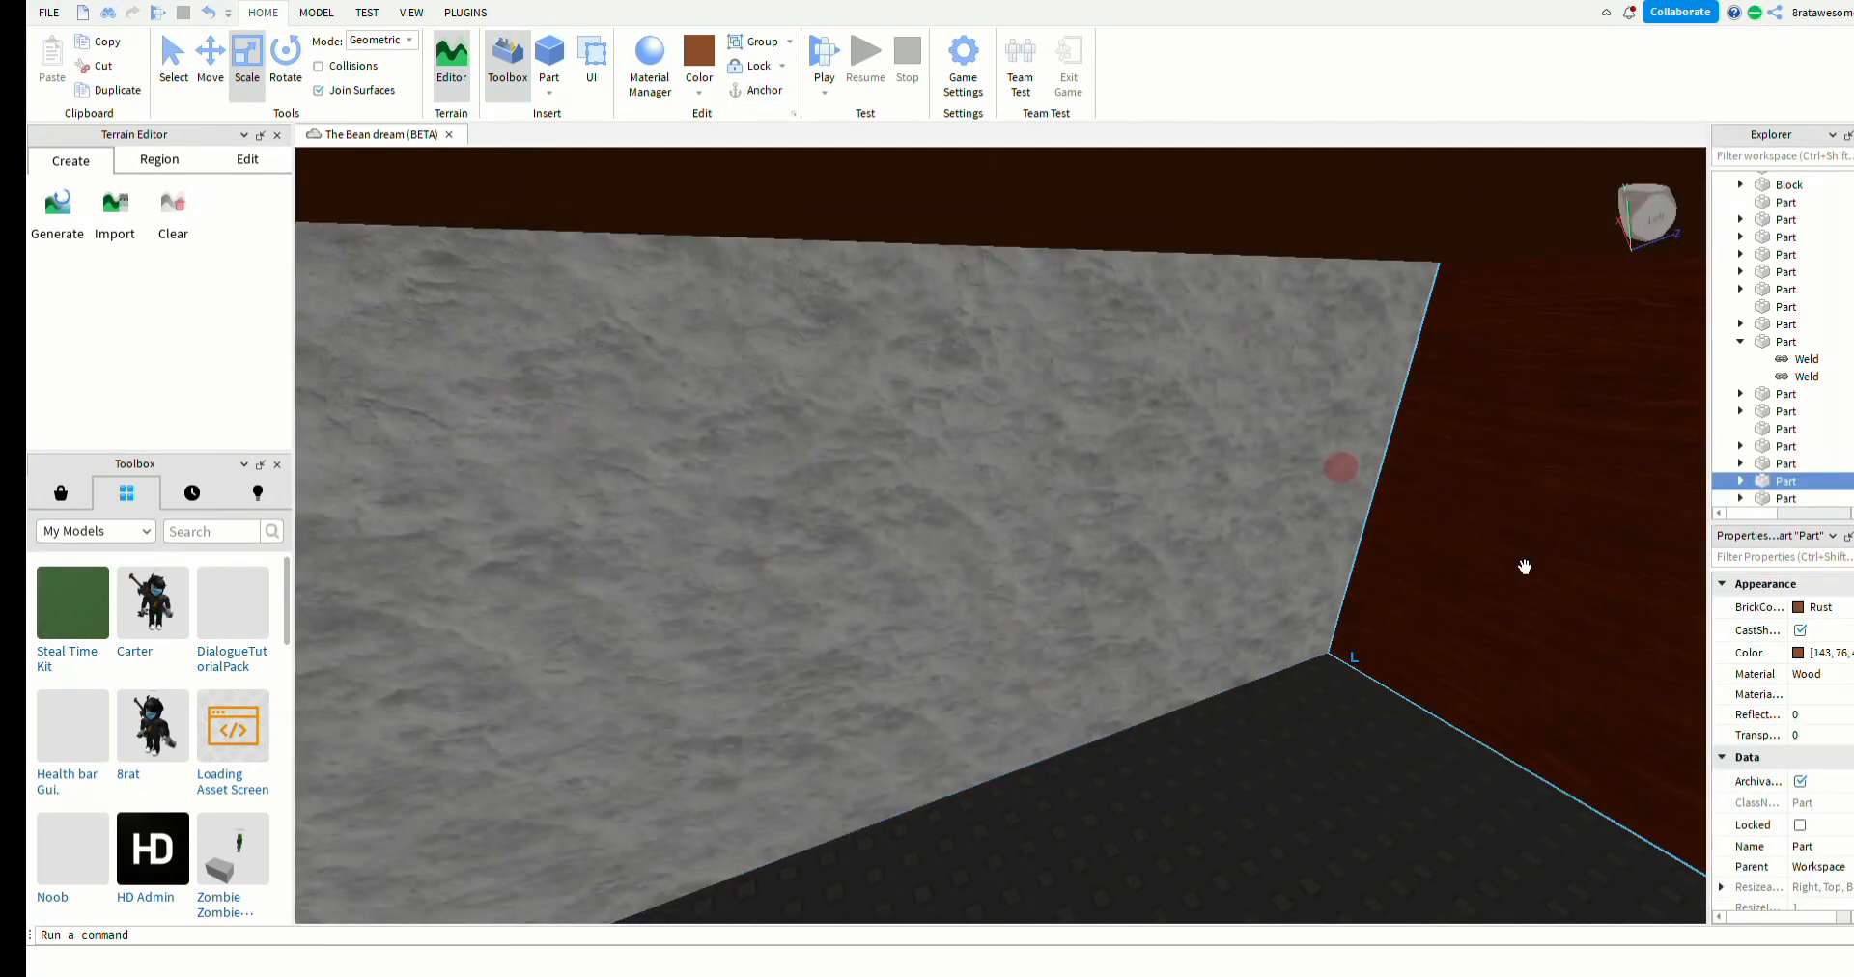
right_click_drag(1525, 567, 644, 290)
left_click(777, 97)
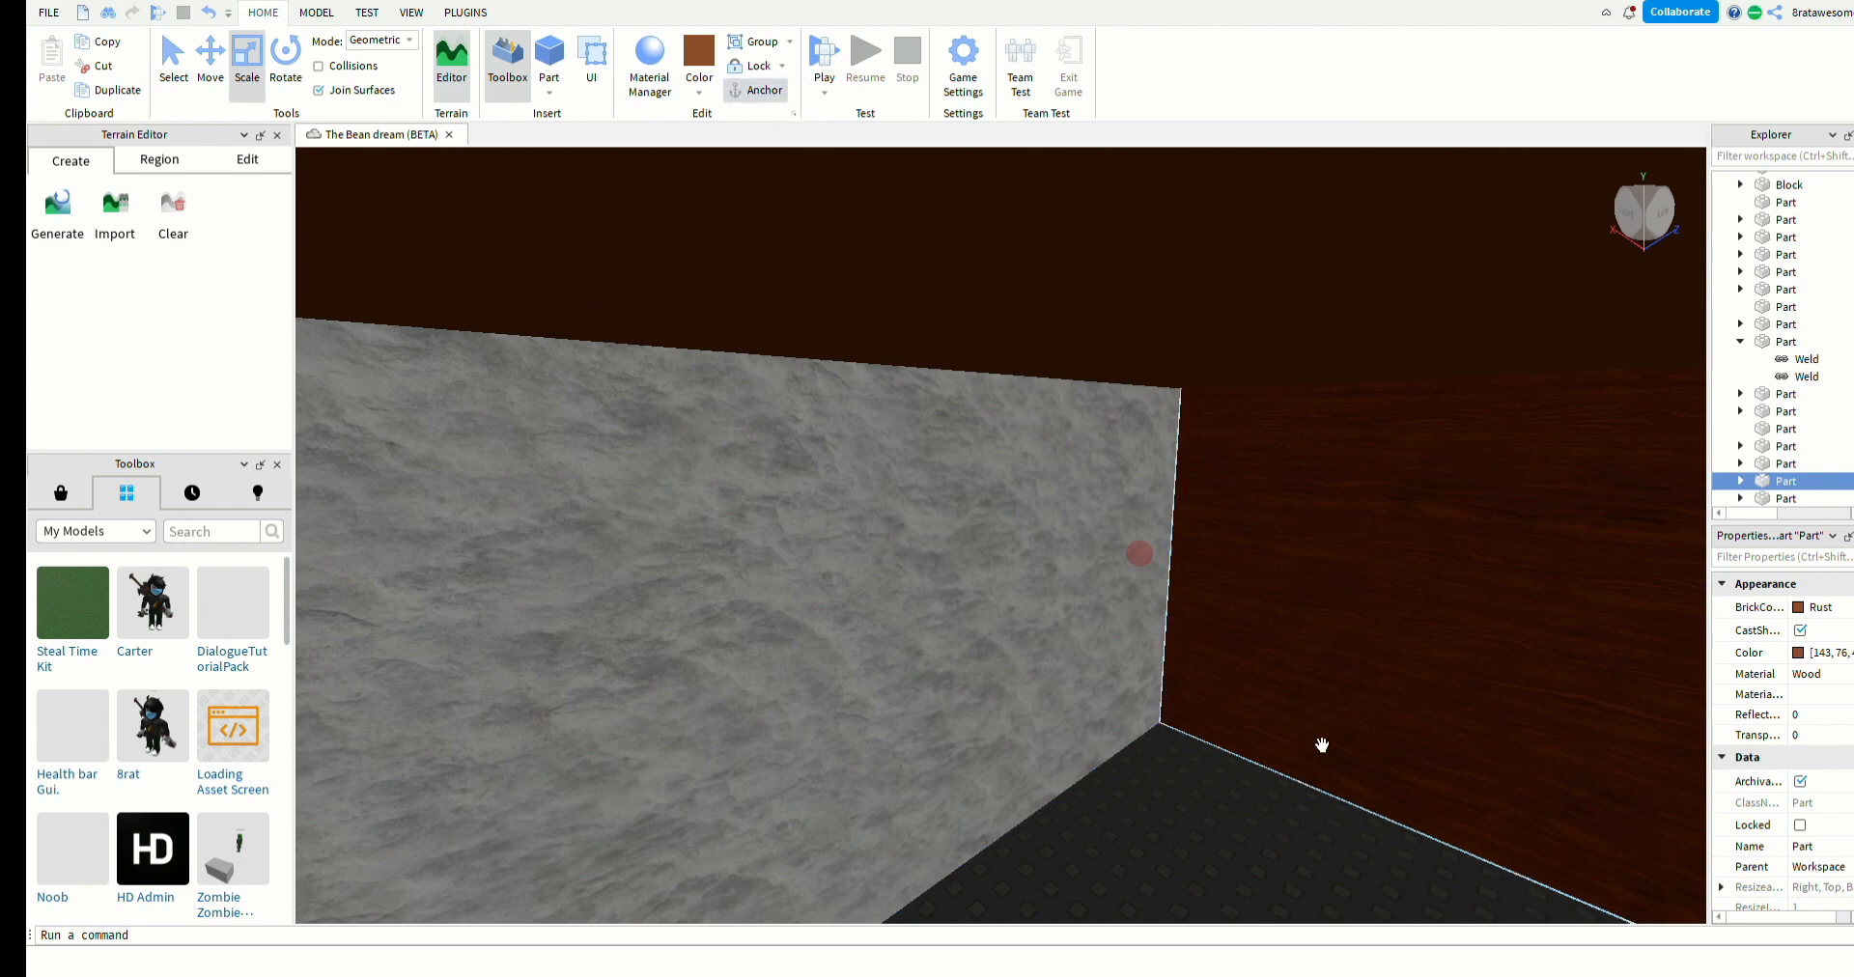
- Duplicate a wooden wall panel and place the copy alongside it, next to the door wall
right_click_drag(1232, 766, 1120, 803)
left_click(1163, 738)
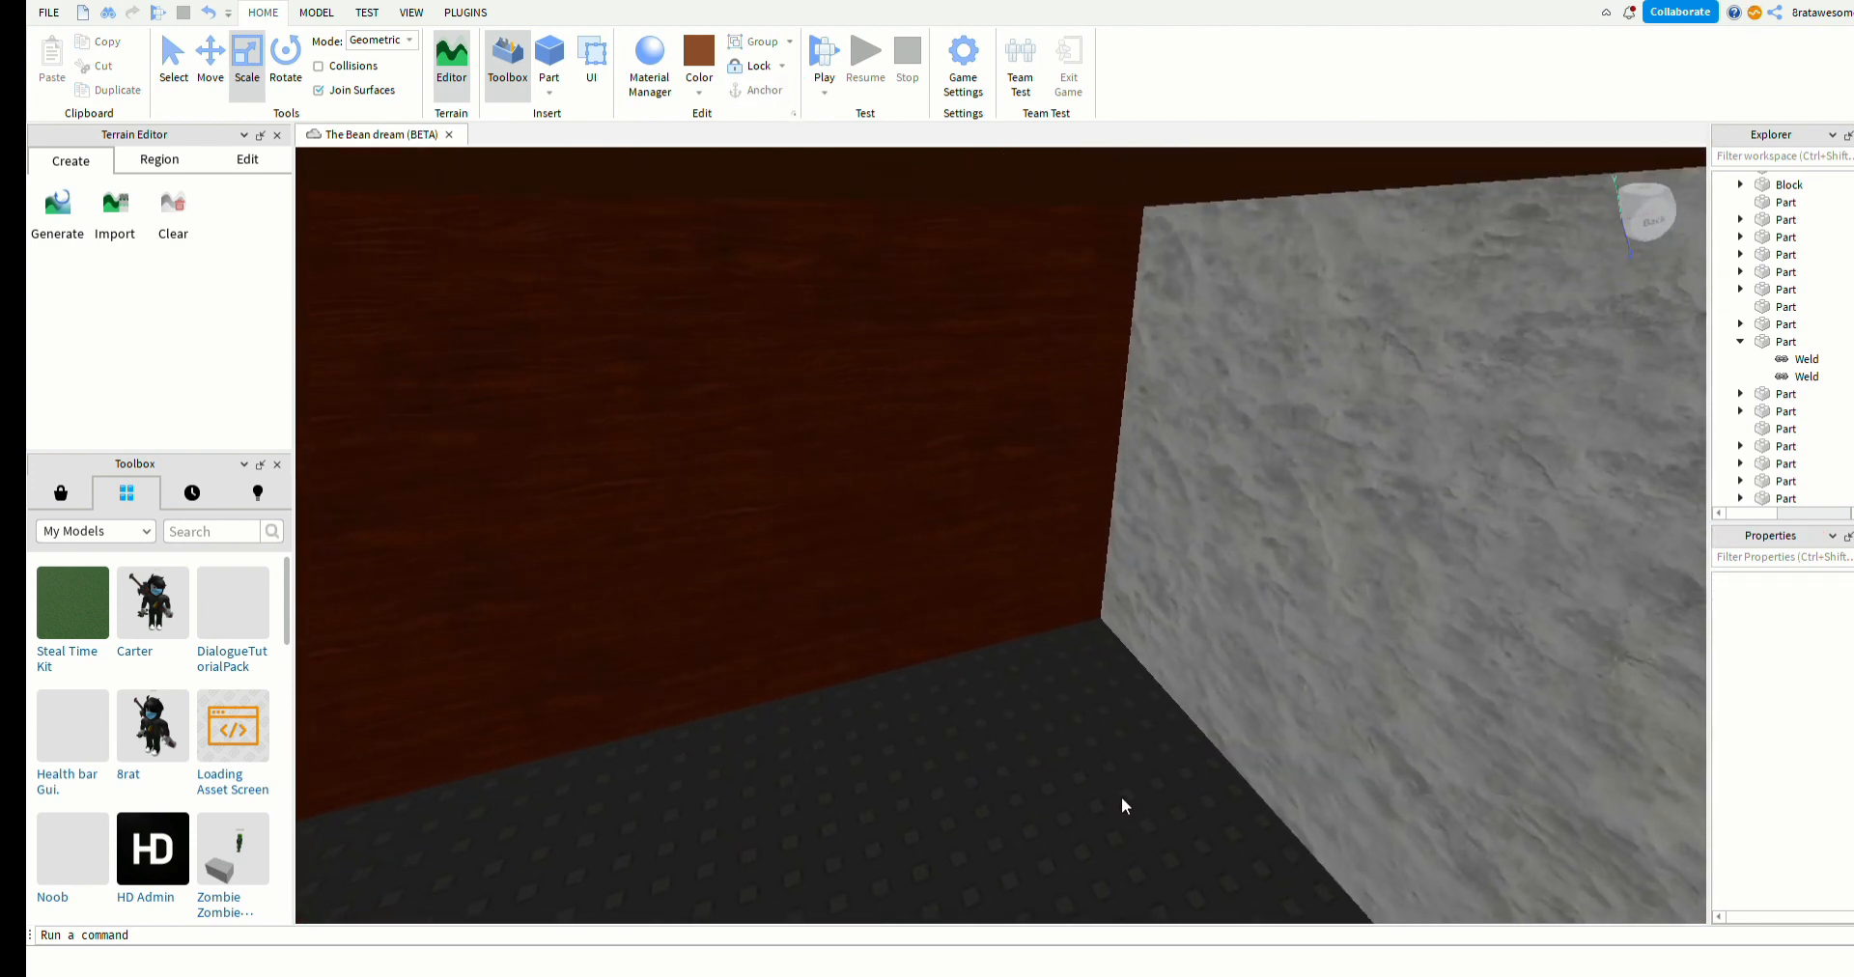
mouse_move(980, 757)
right_mouse_down()
mouse_move(1029, 803)
mouse_move(998, 771)
mouse_move(1010, 751)
mouse_move(1039, 778)
mouse_move(983, 730)
right_mouse_up()
left_click(898, 579)
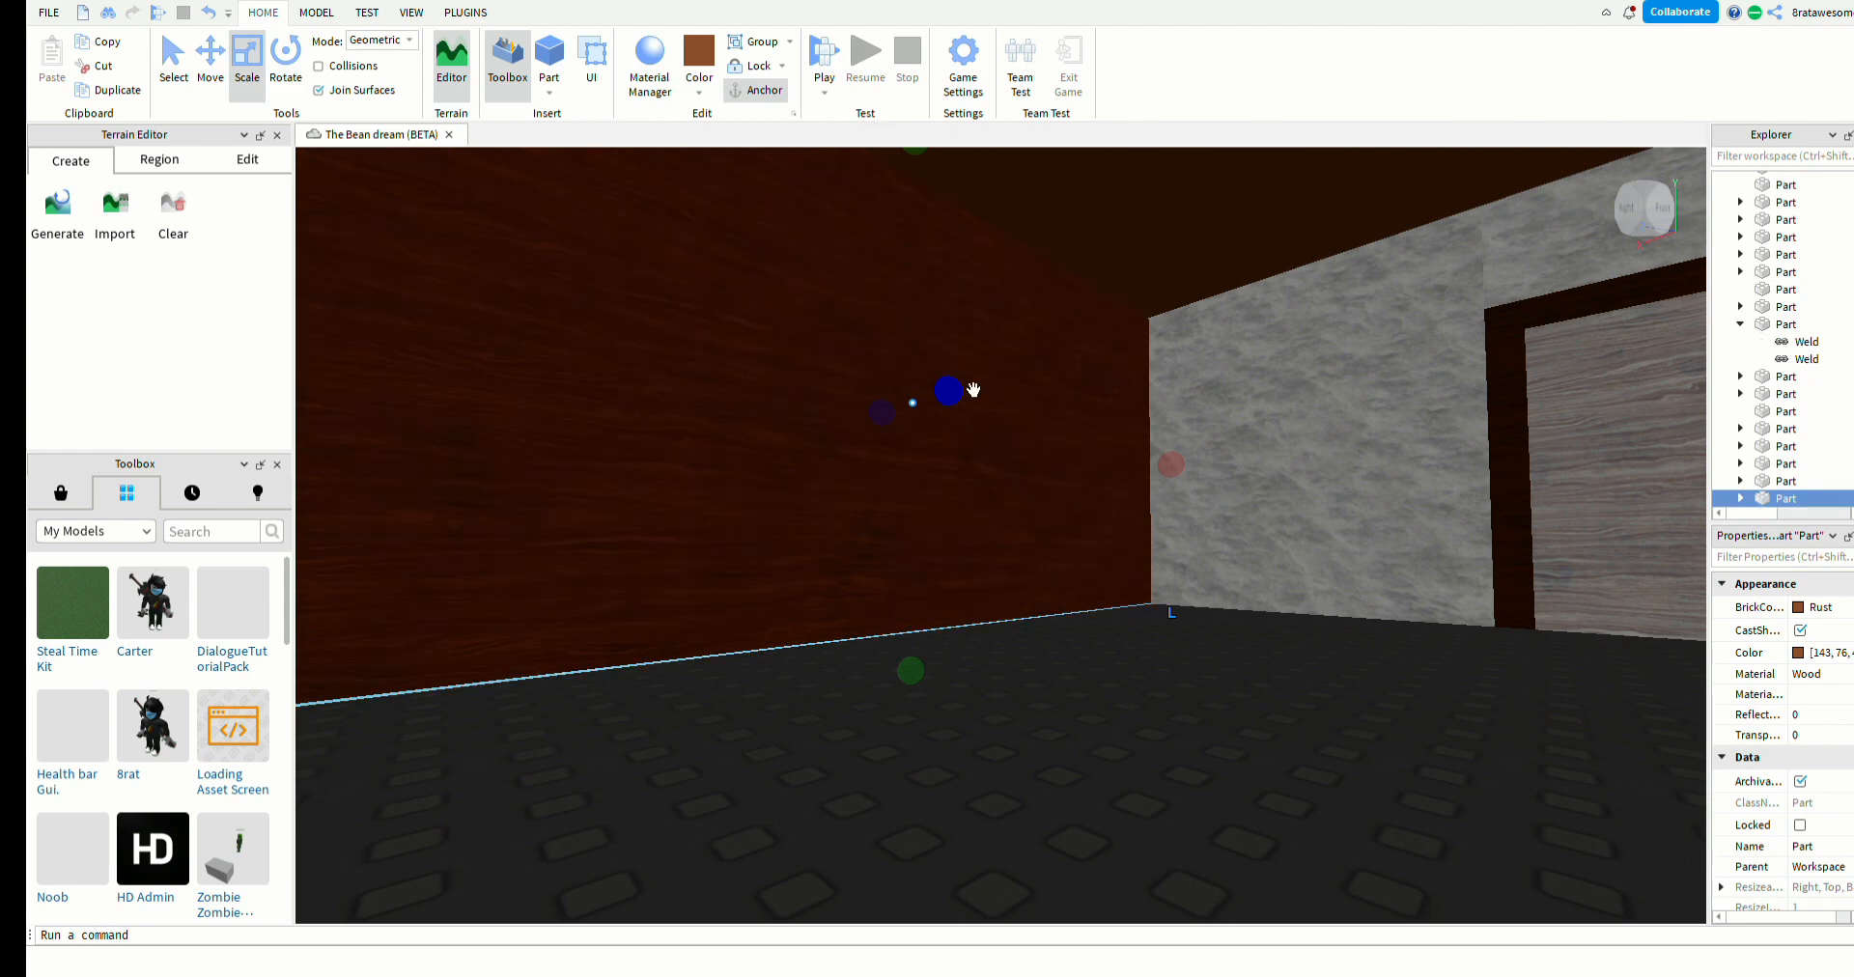
right_click_drag(1024, 454, 1254, 558)
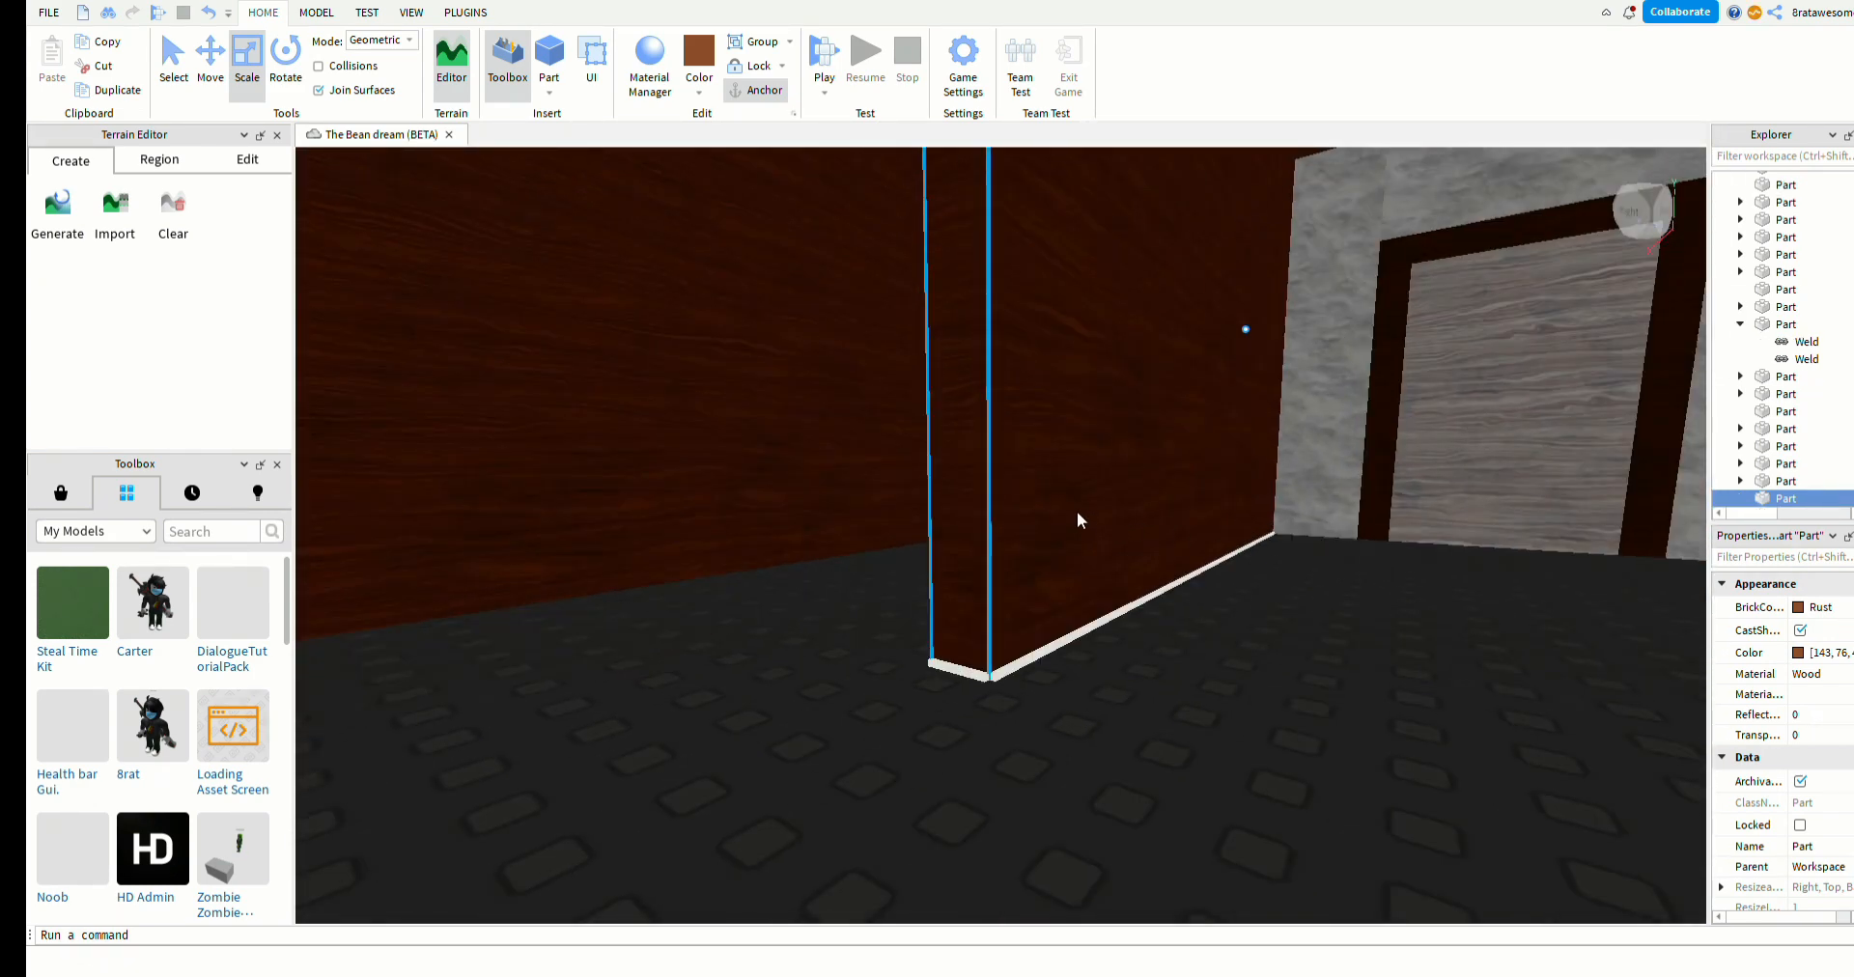
left_click_drag(1102, 540, 1099, 673)
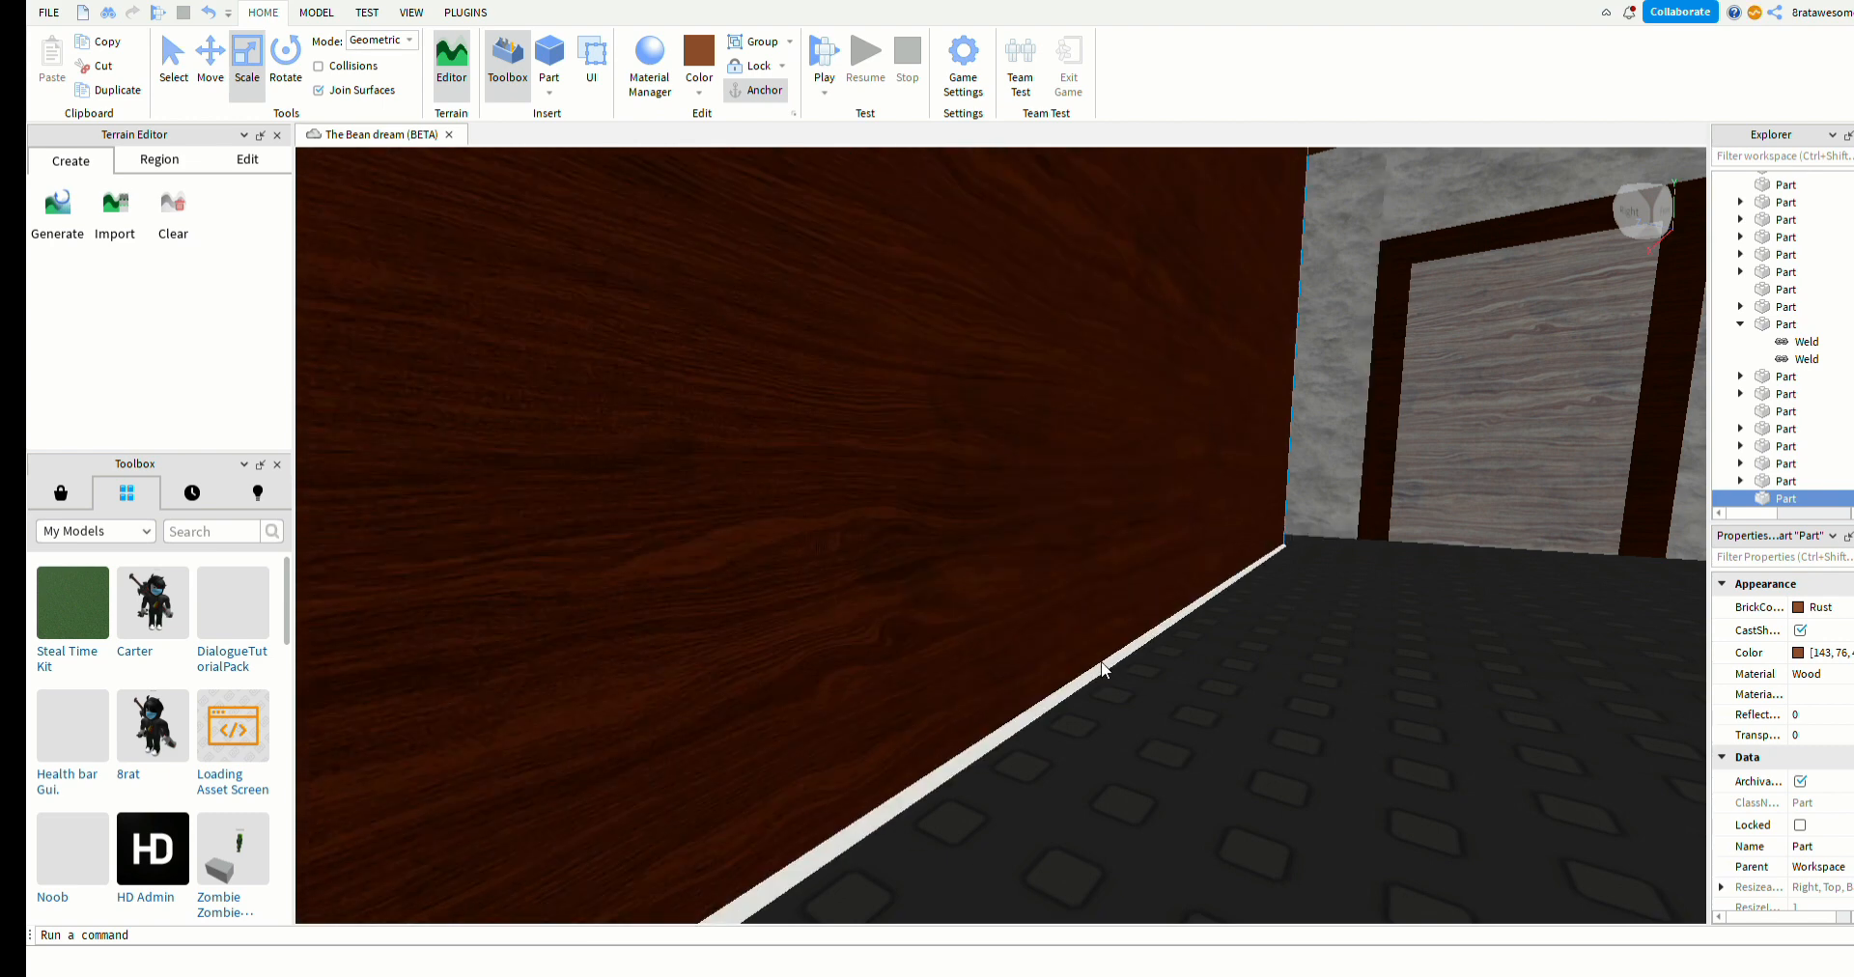
left_click(1192, 625)
right_click_drag(1191, 625, 1213, 647)
left_click(1162, 662)
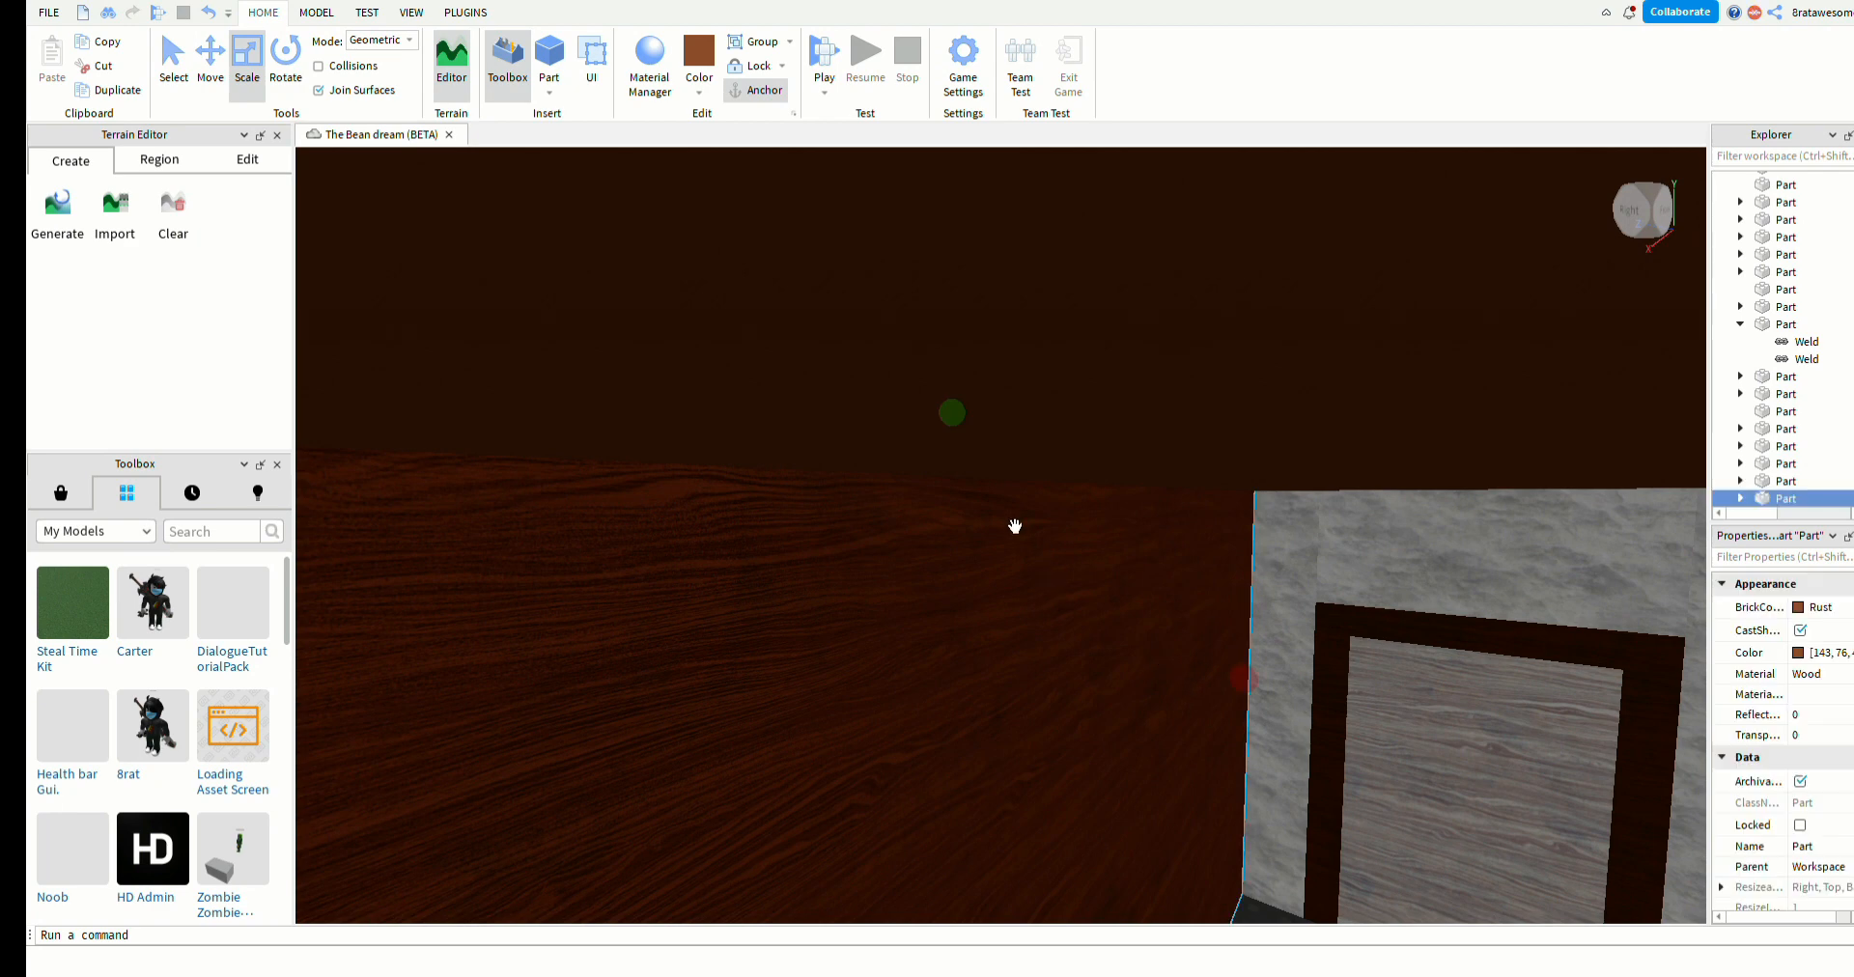
- Scale the new copy down below the ceiling and shorten it to a narrow section next to the door wall
left_click_drag(956, 429, 1068, 663)
right_click_drag(1068, 662, 1051, 669)
key("s")
left_click_drag(1006, 761, 1149, 750)
key("w")
right_click_drag(1180, 755, 1182, 758)
scroll(902, 654, "down", 2)
scroll(943, 737, "up", 1)
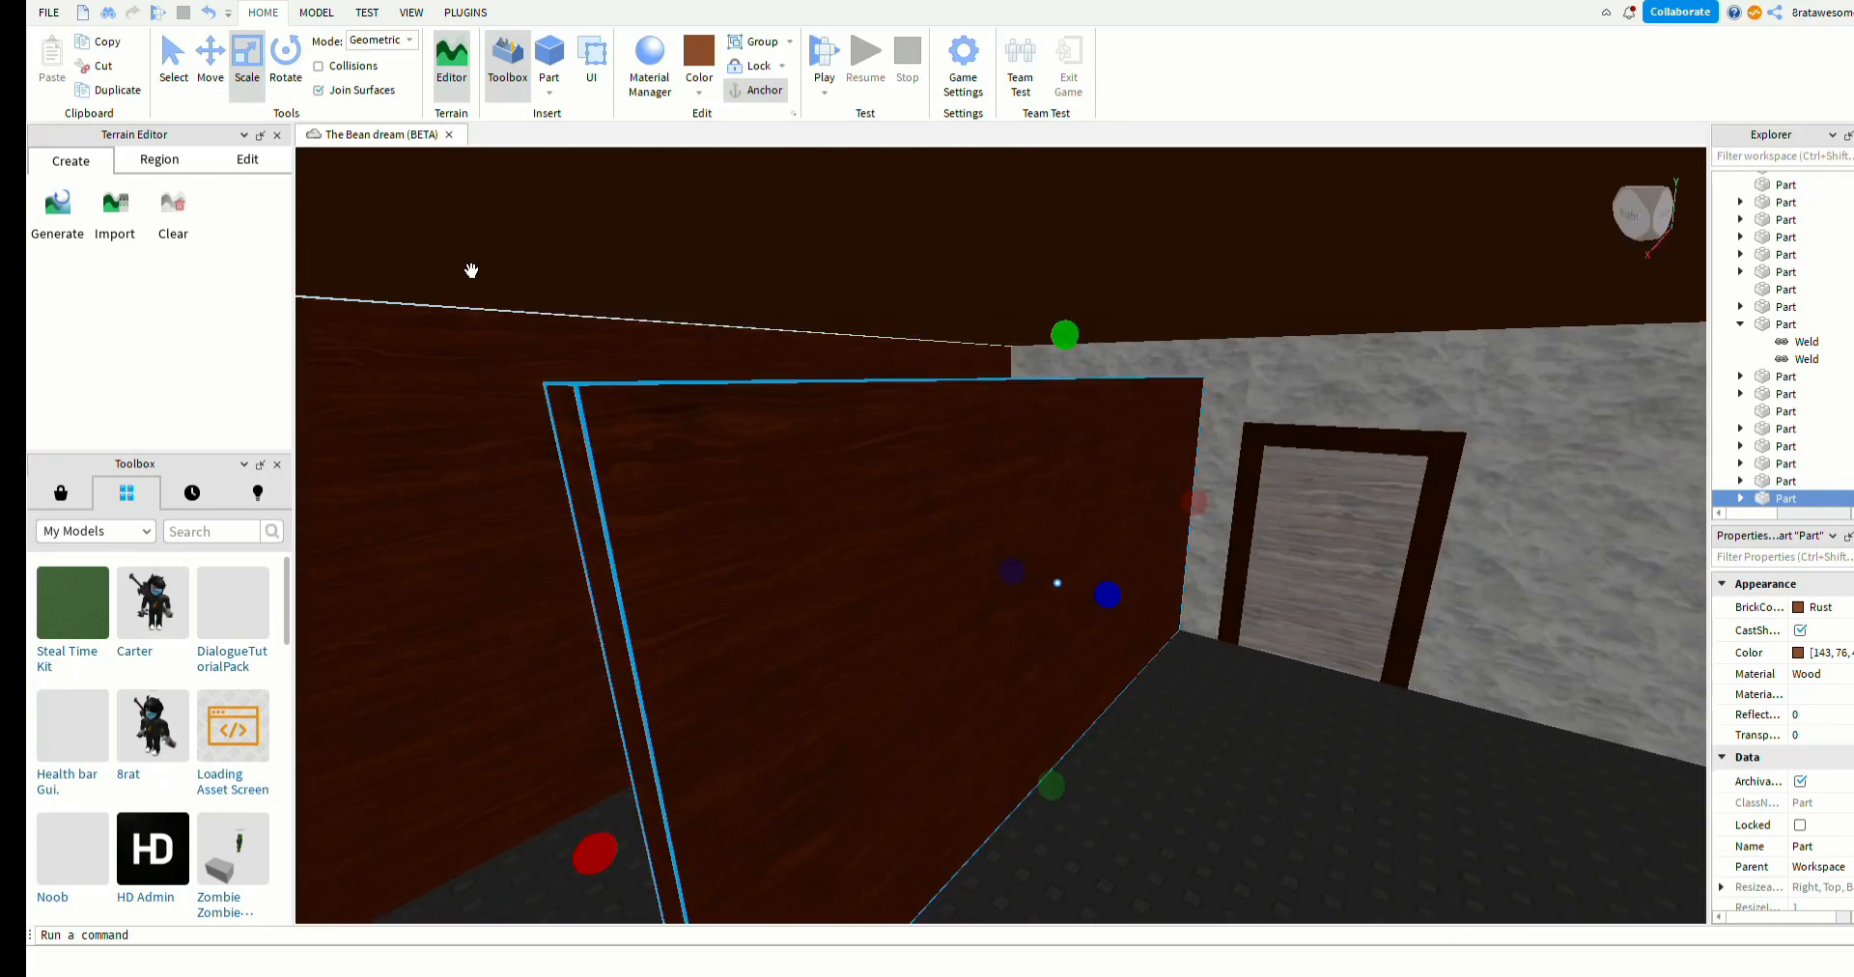
left_click_drag(601, 869, 1078, 697)
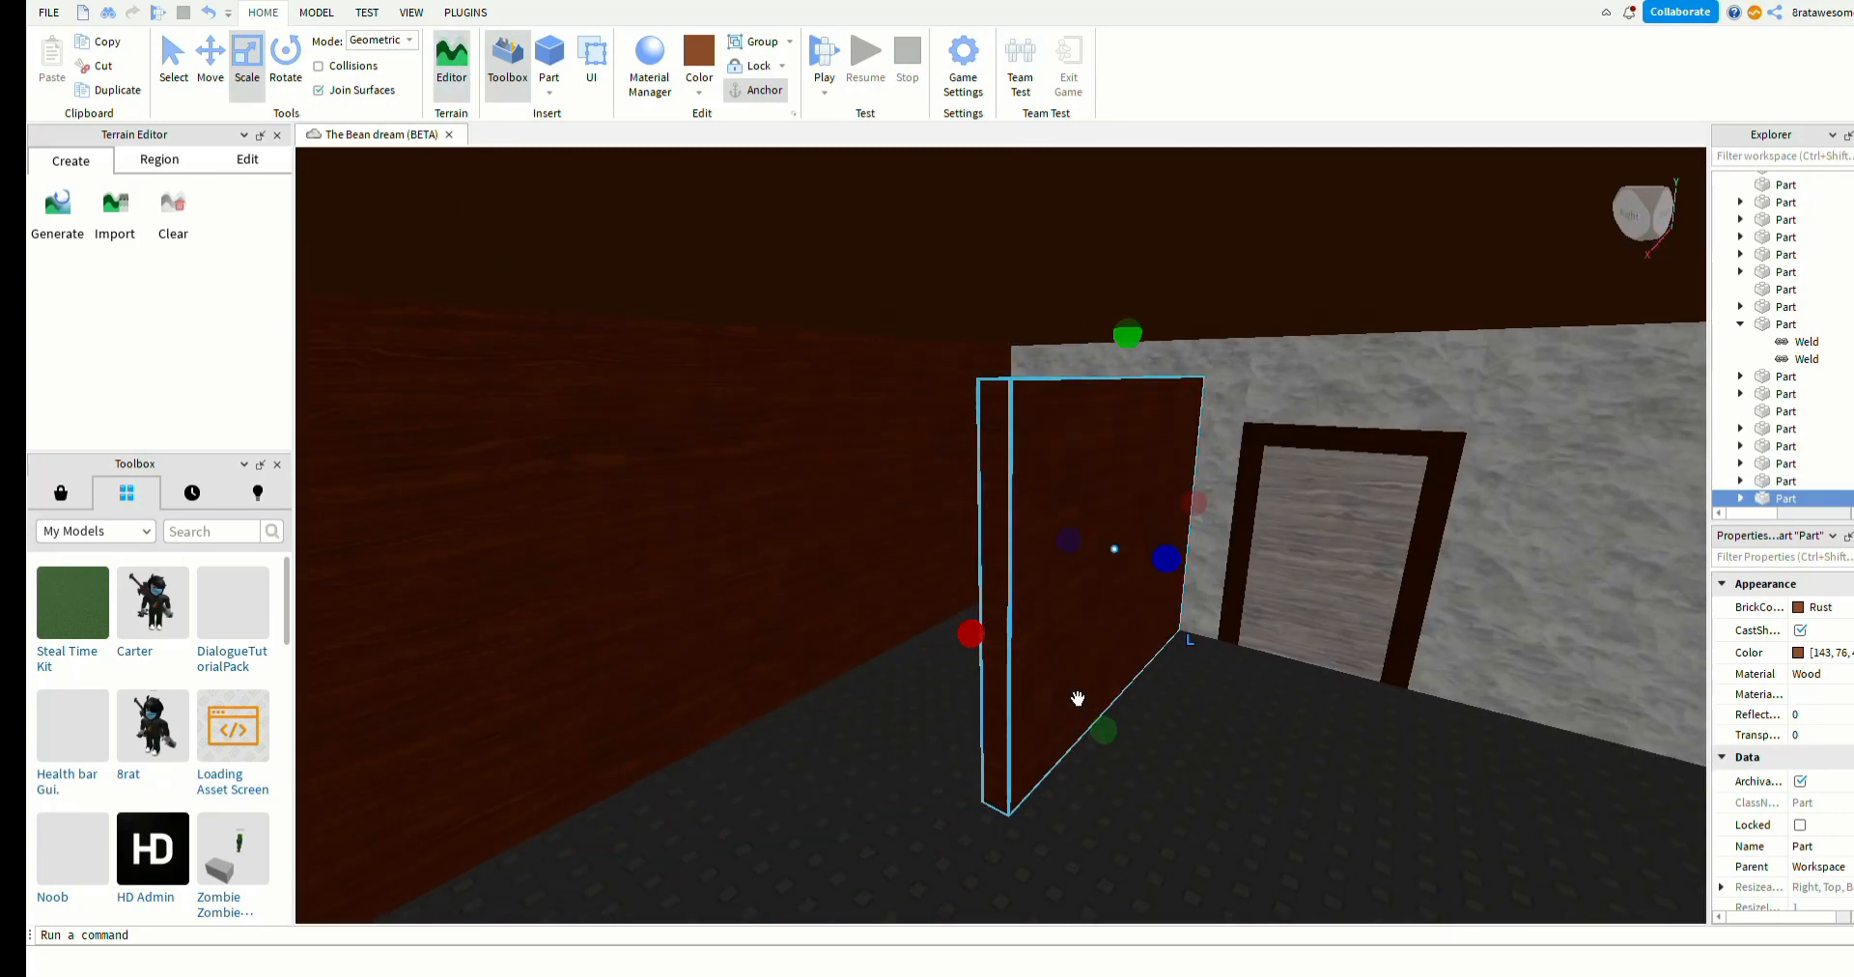
- Turn the shortened panel parallel to the door wall and scale it narrower and up to the ceiling
left_click(288, 58)
left_click_drag(1005, 570, 1229, 576)
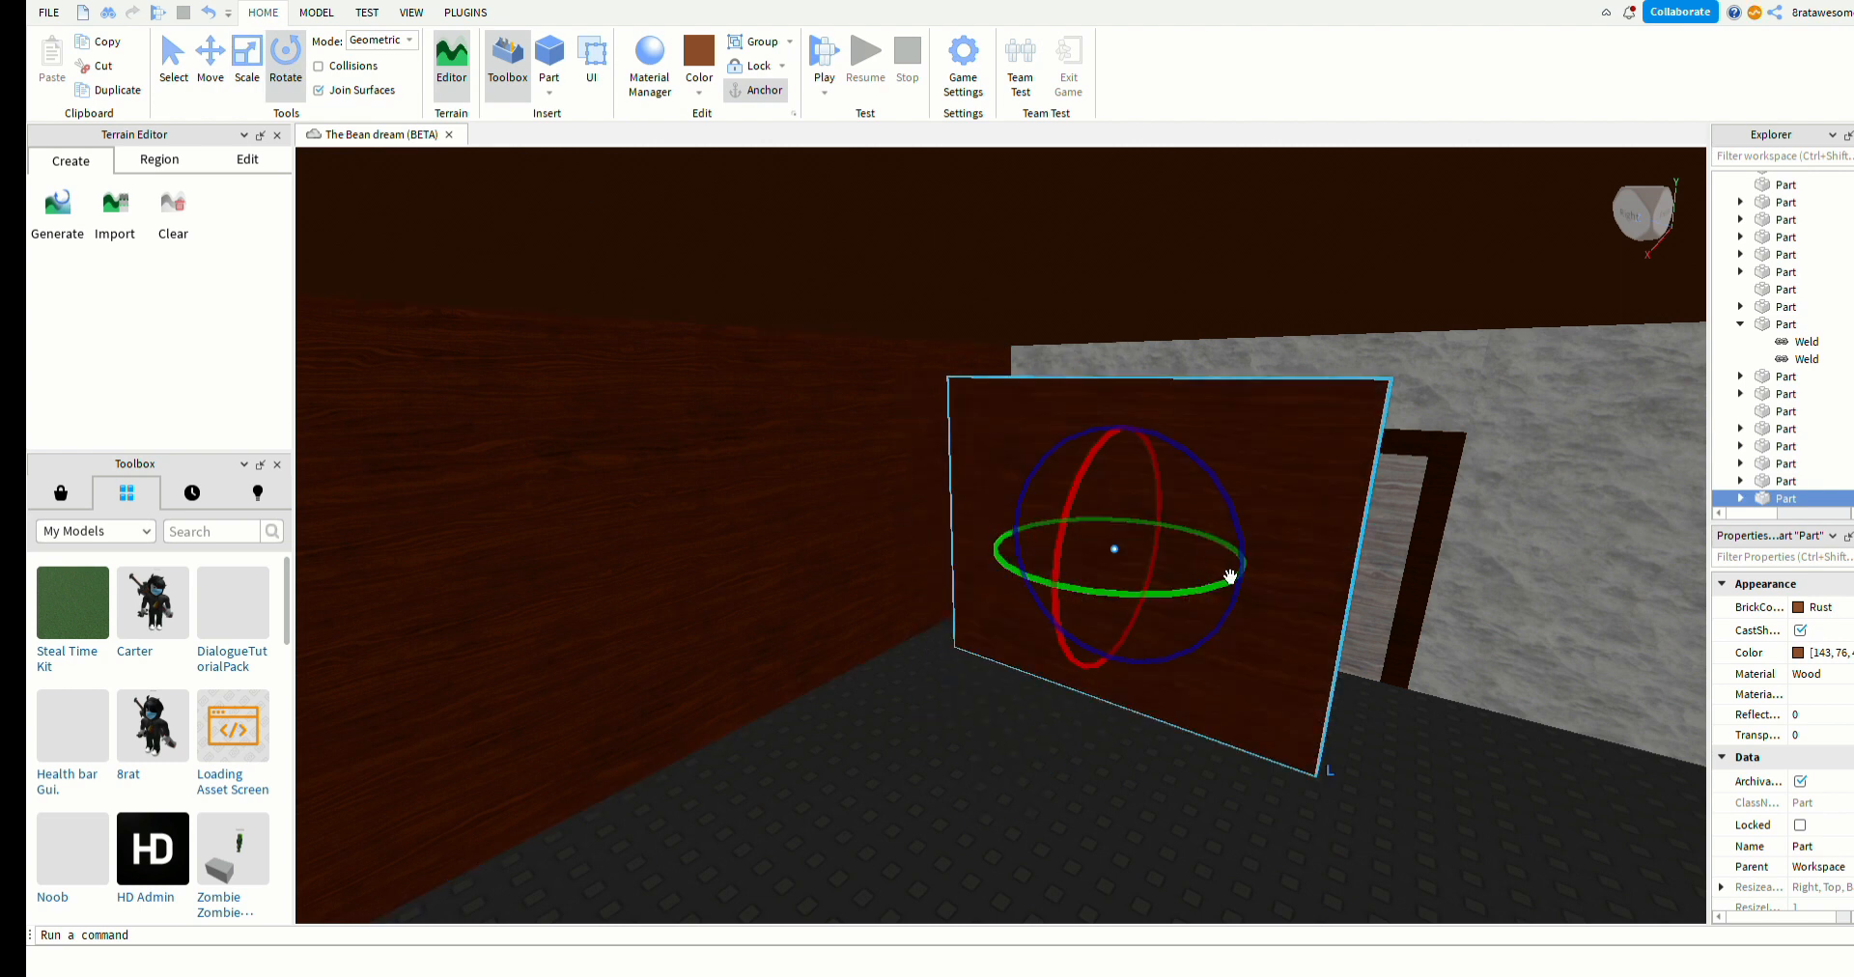
left_click(247, 60)
left_click_drag(1411, 604, 1258, 603)
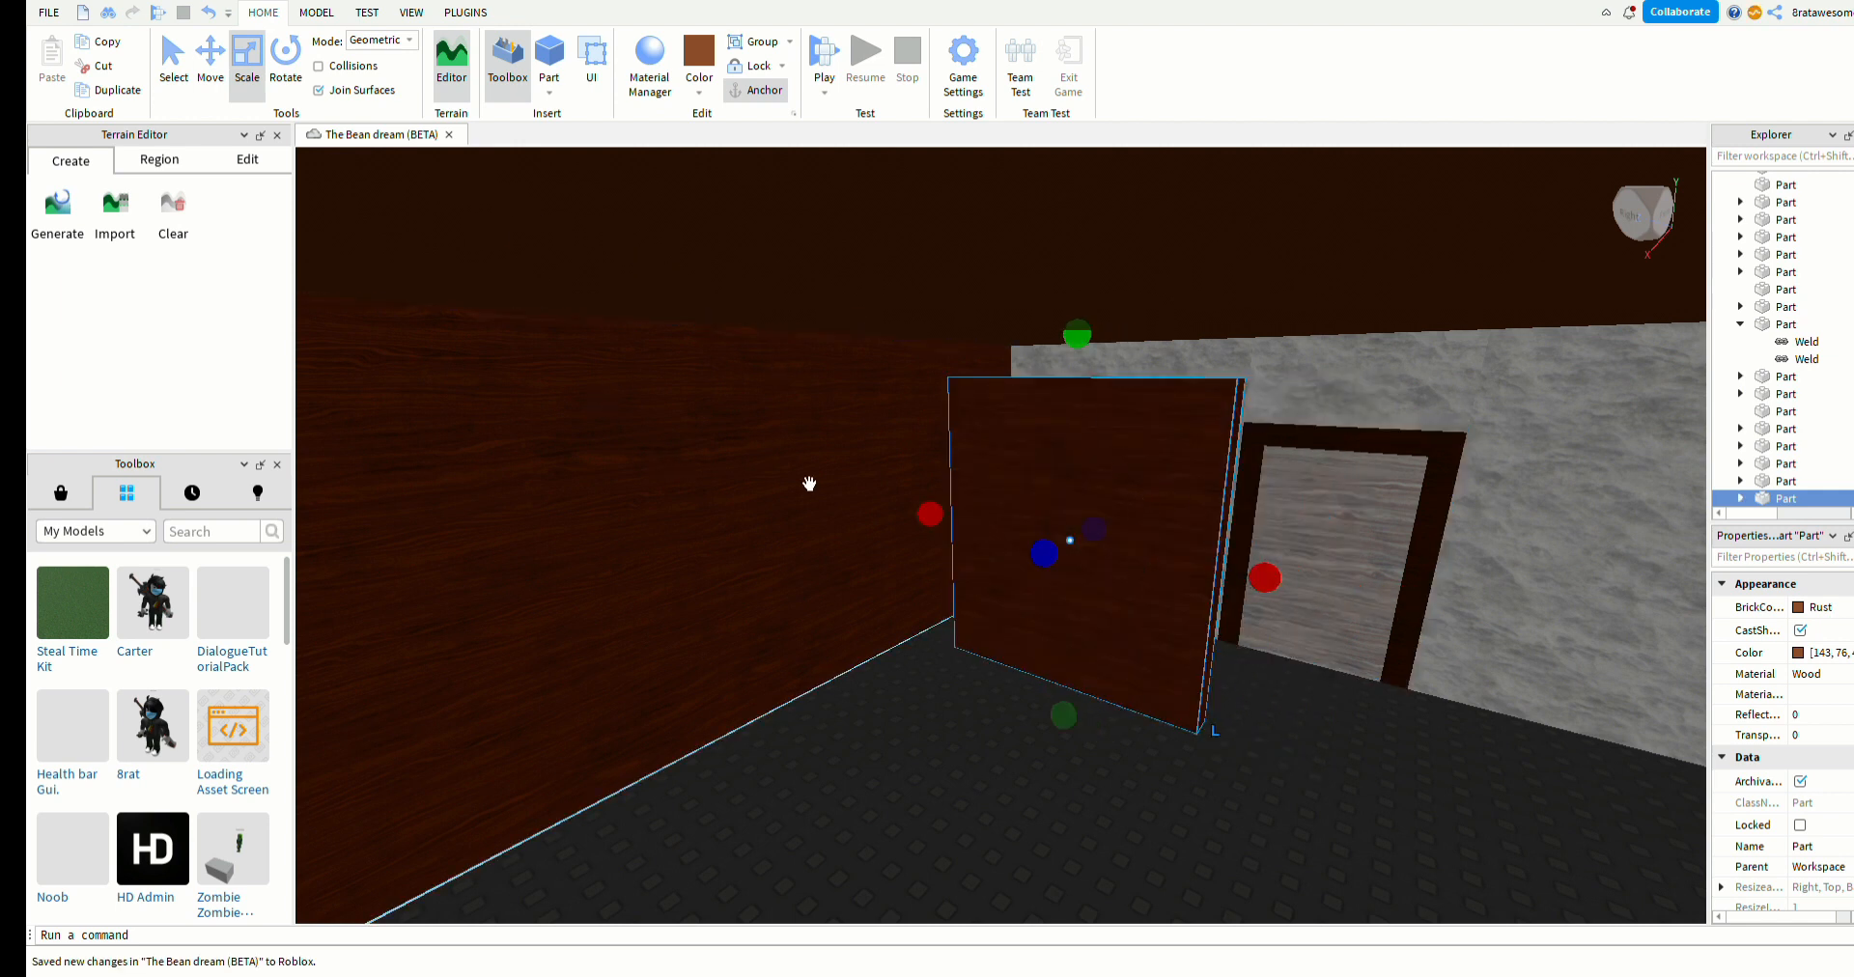
left_click_drag(1055, 376, 1081, 299)
right_click_drag(1050, 595, 1053, 595)
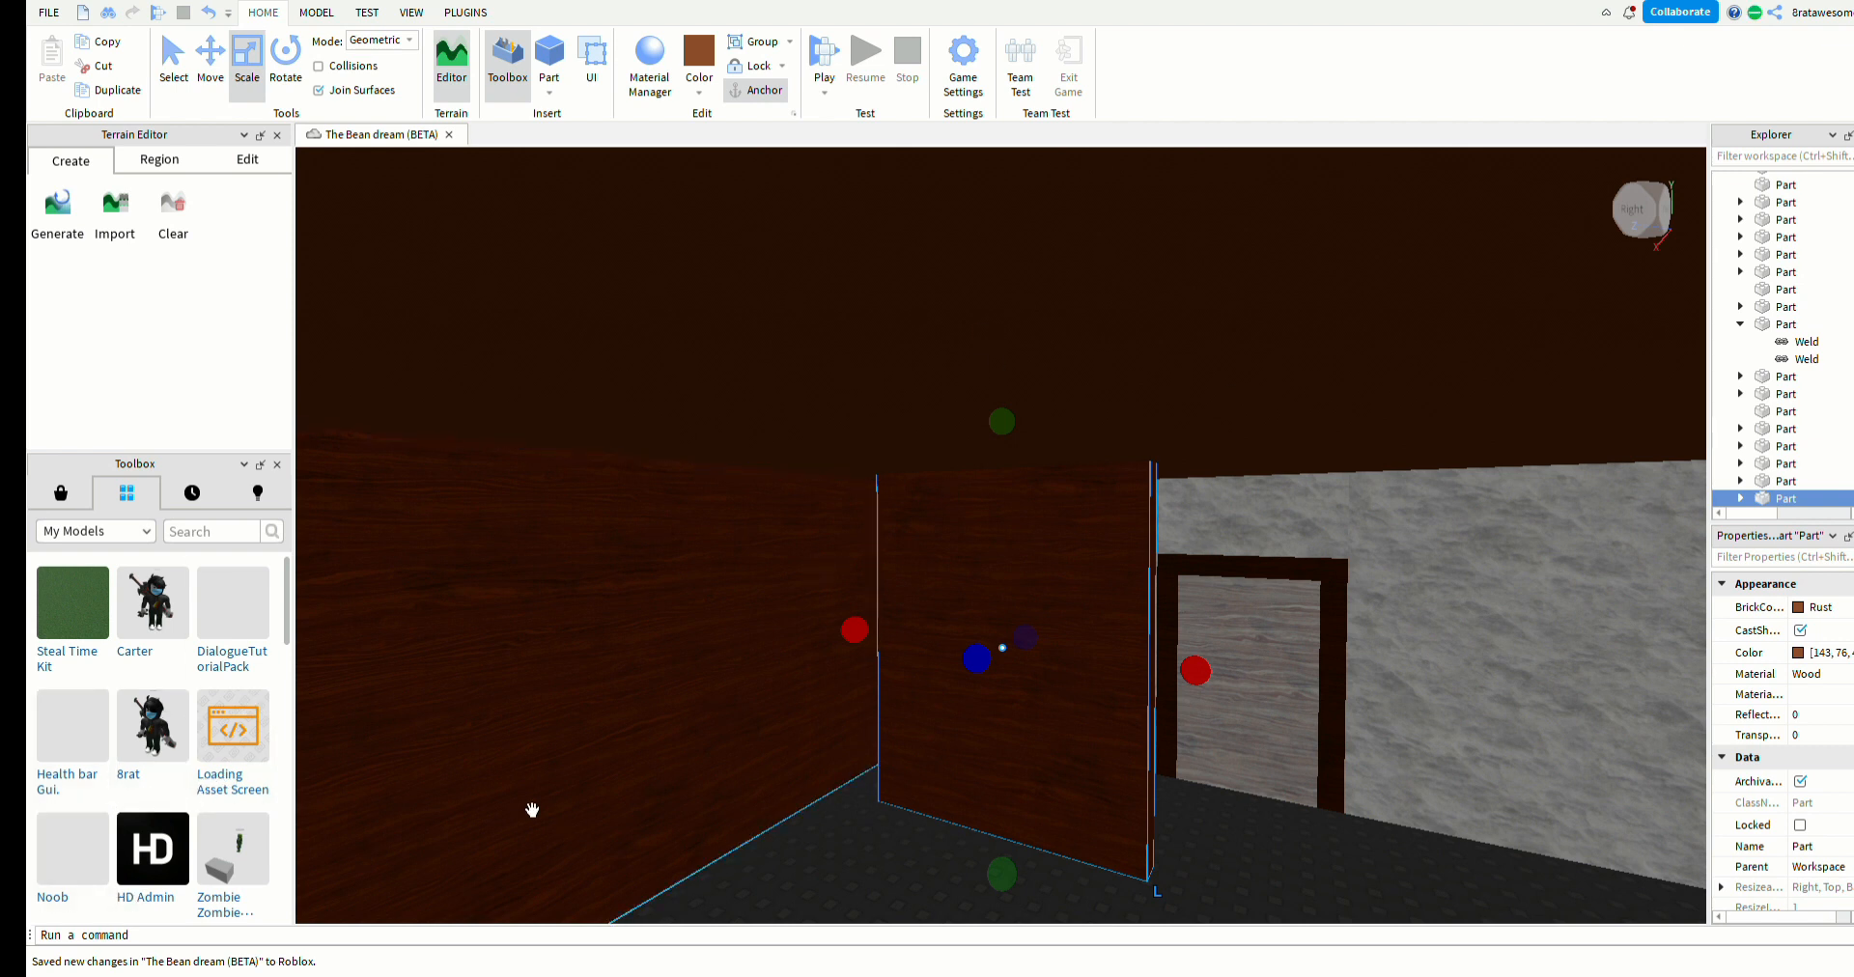
- Move the panel flat against the wall beside the door and widen it to the door frame
left_click(212, 75)
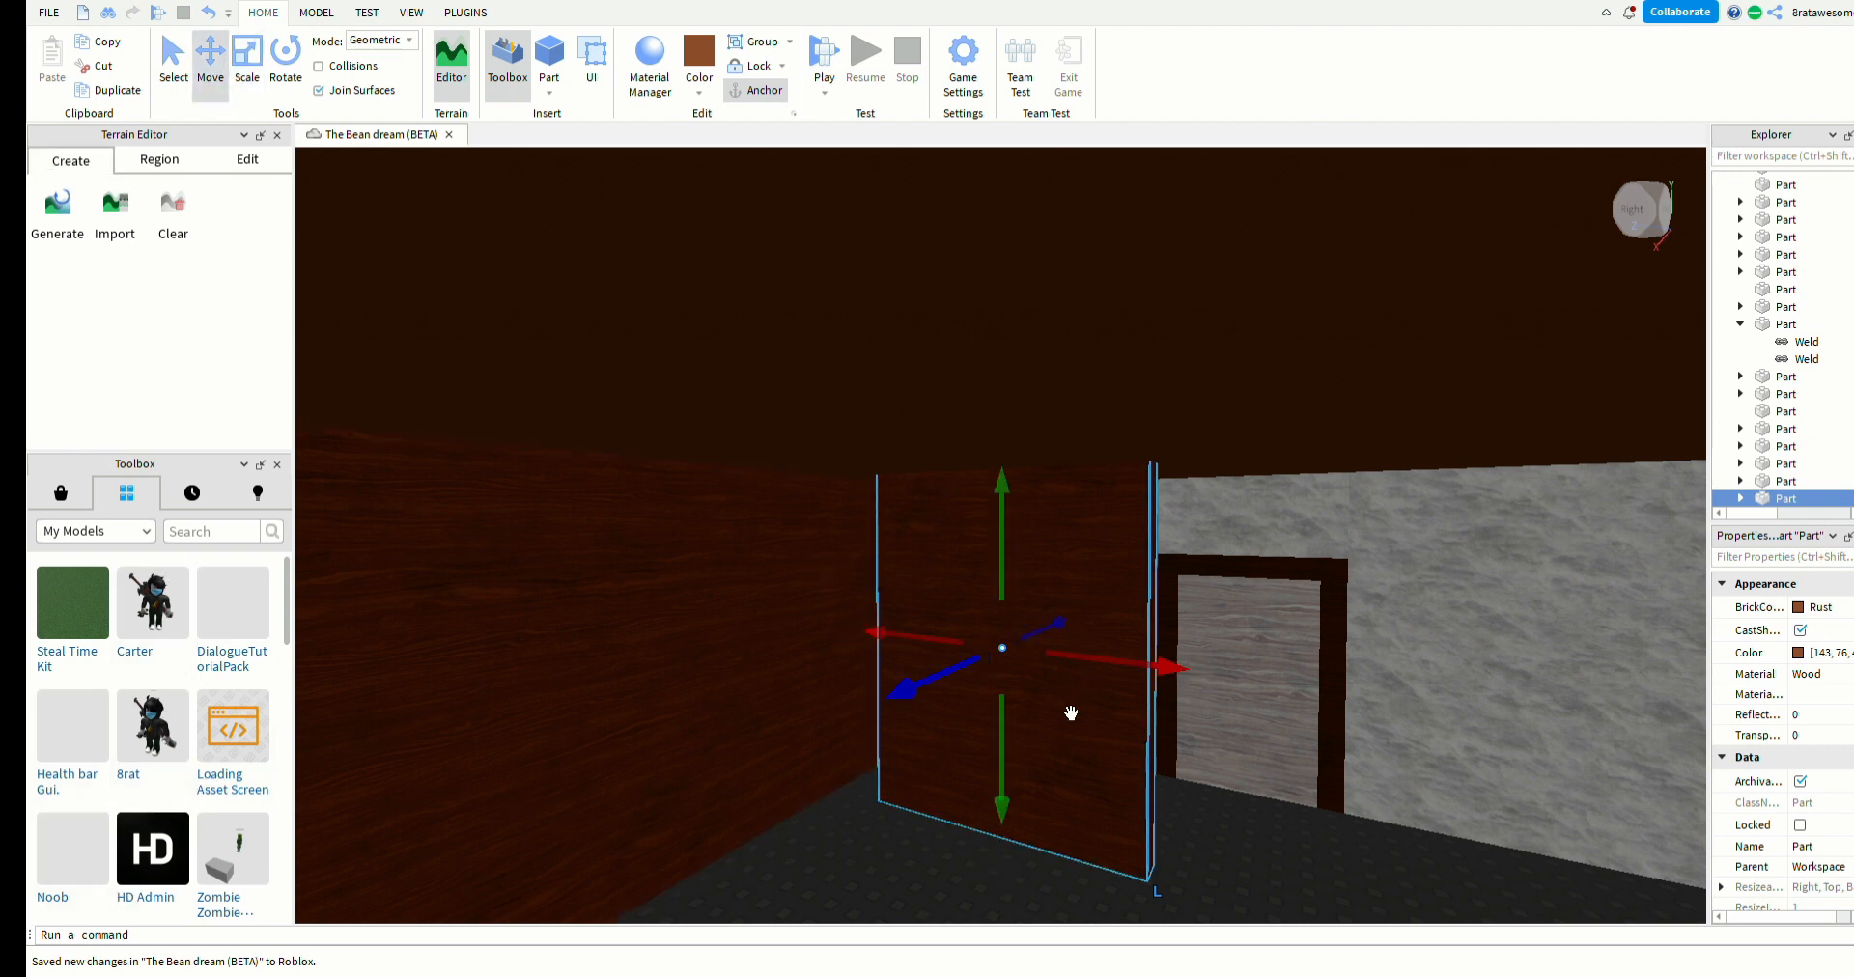
left_click_drag(1076, 666, 978, 634)
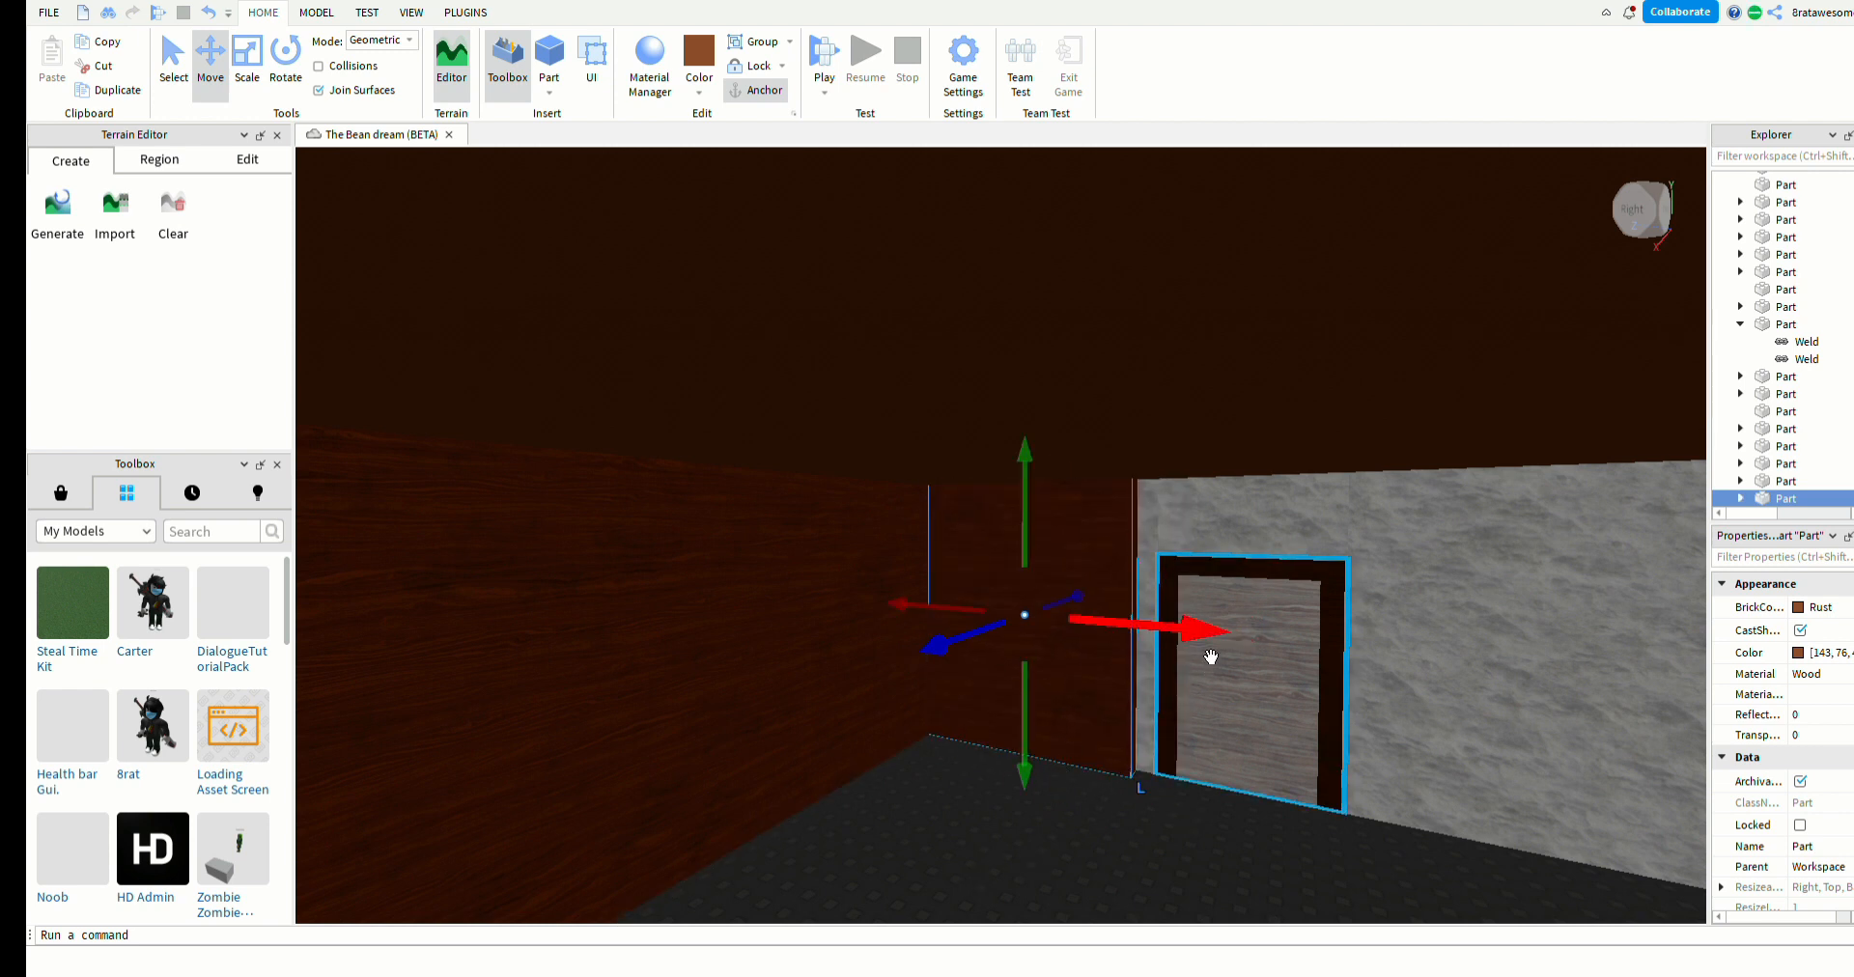
left_click(1189, 632)
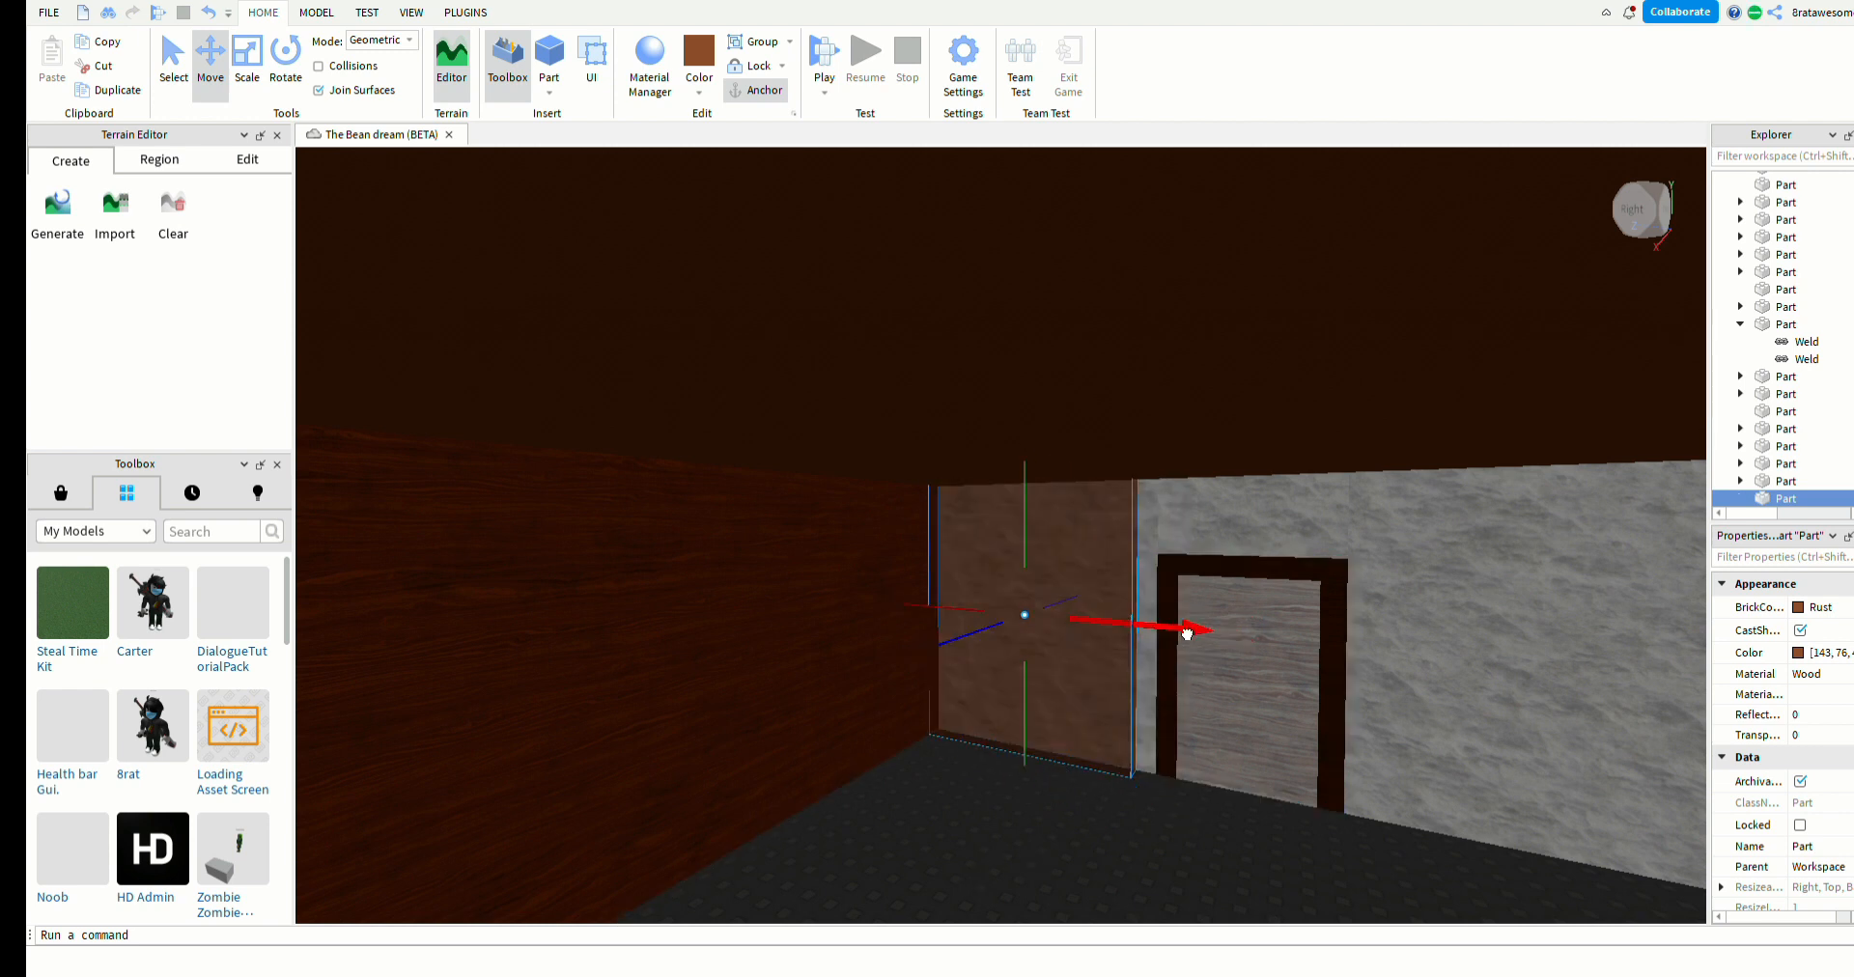
left_click(246, 87)
left_click_drag(1179, 631, 1204, 629)
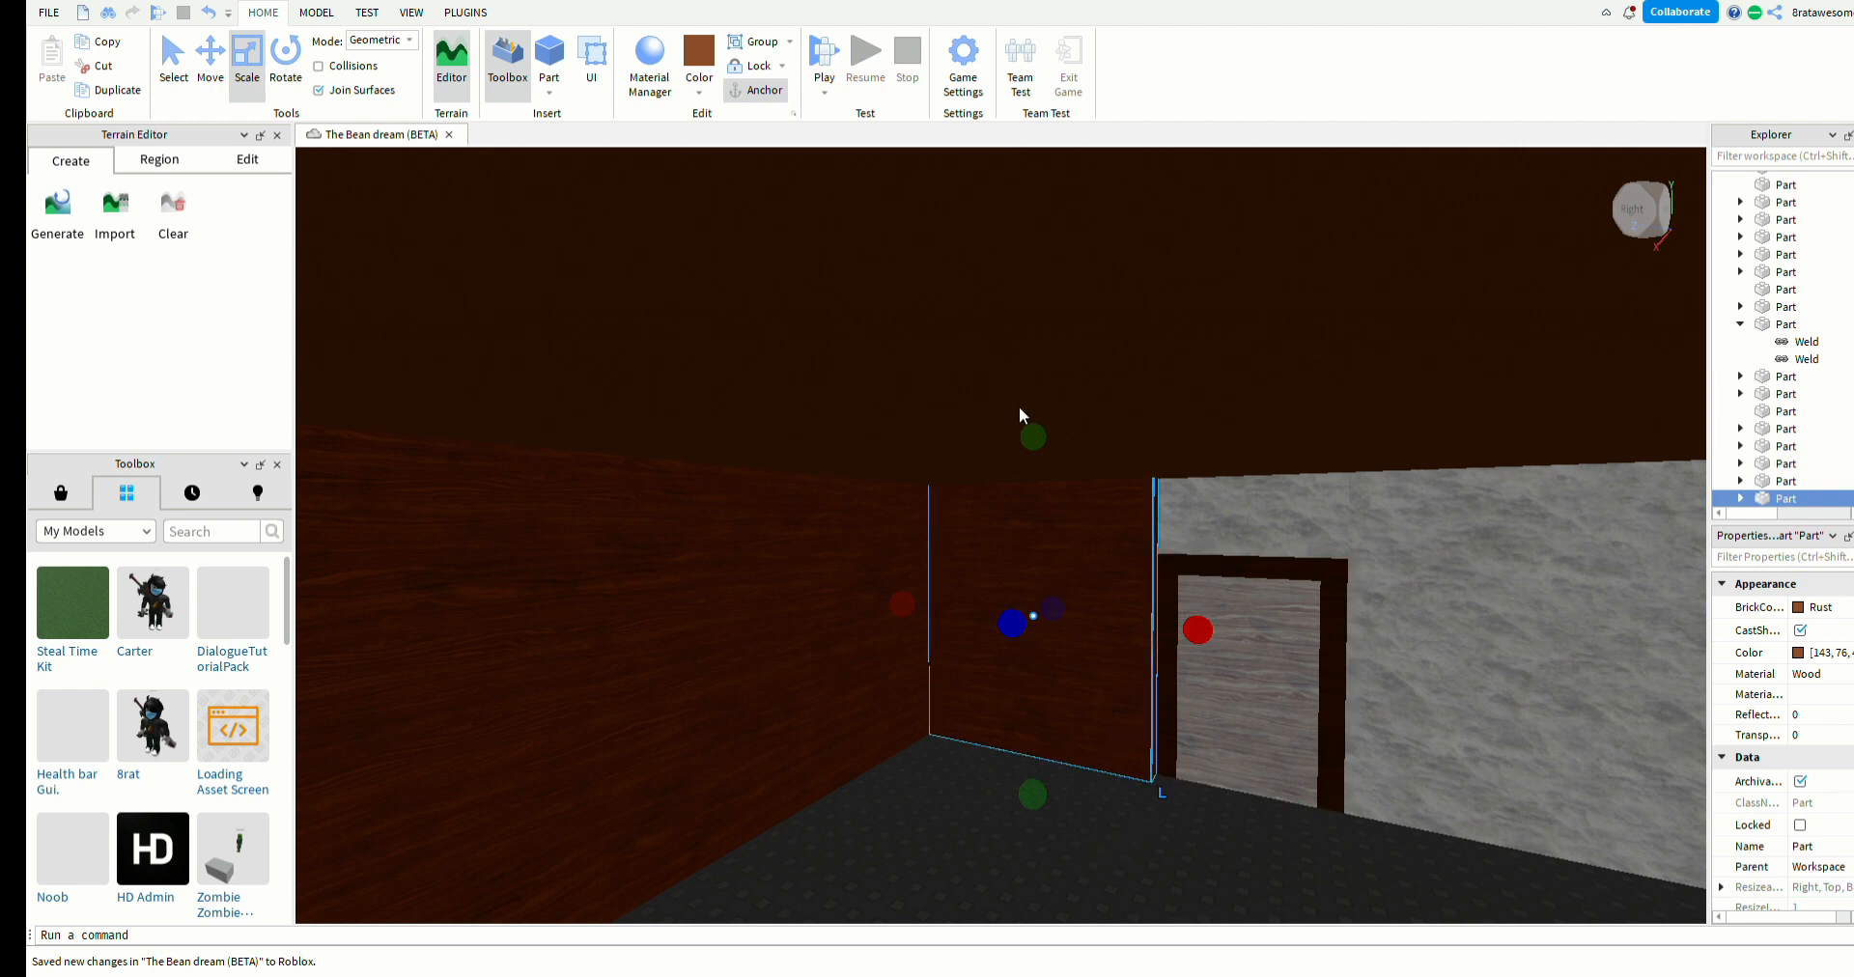
- Cover the stone wall on the other side of the door with a copy of the short wooden panel
left_click(1111, 821)
right_click_drag(1398, 631, 1398, 637)
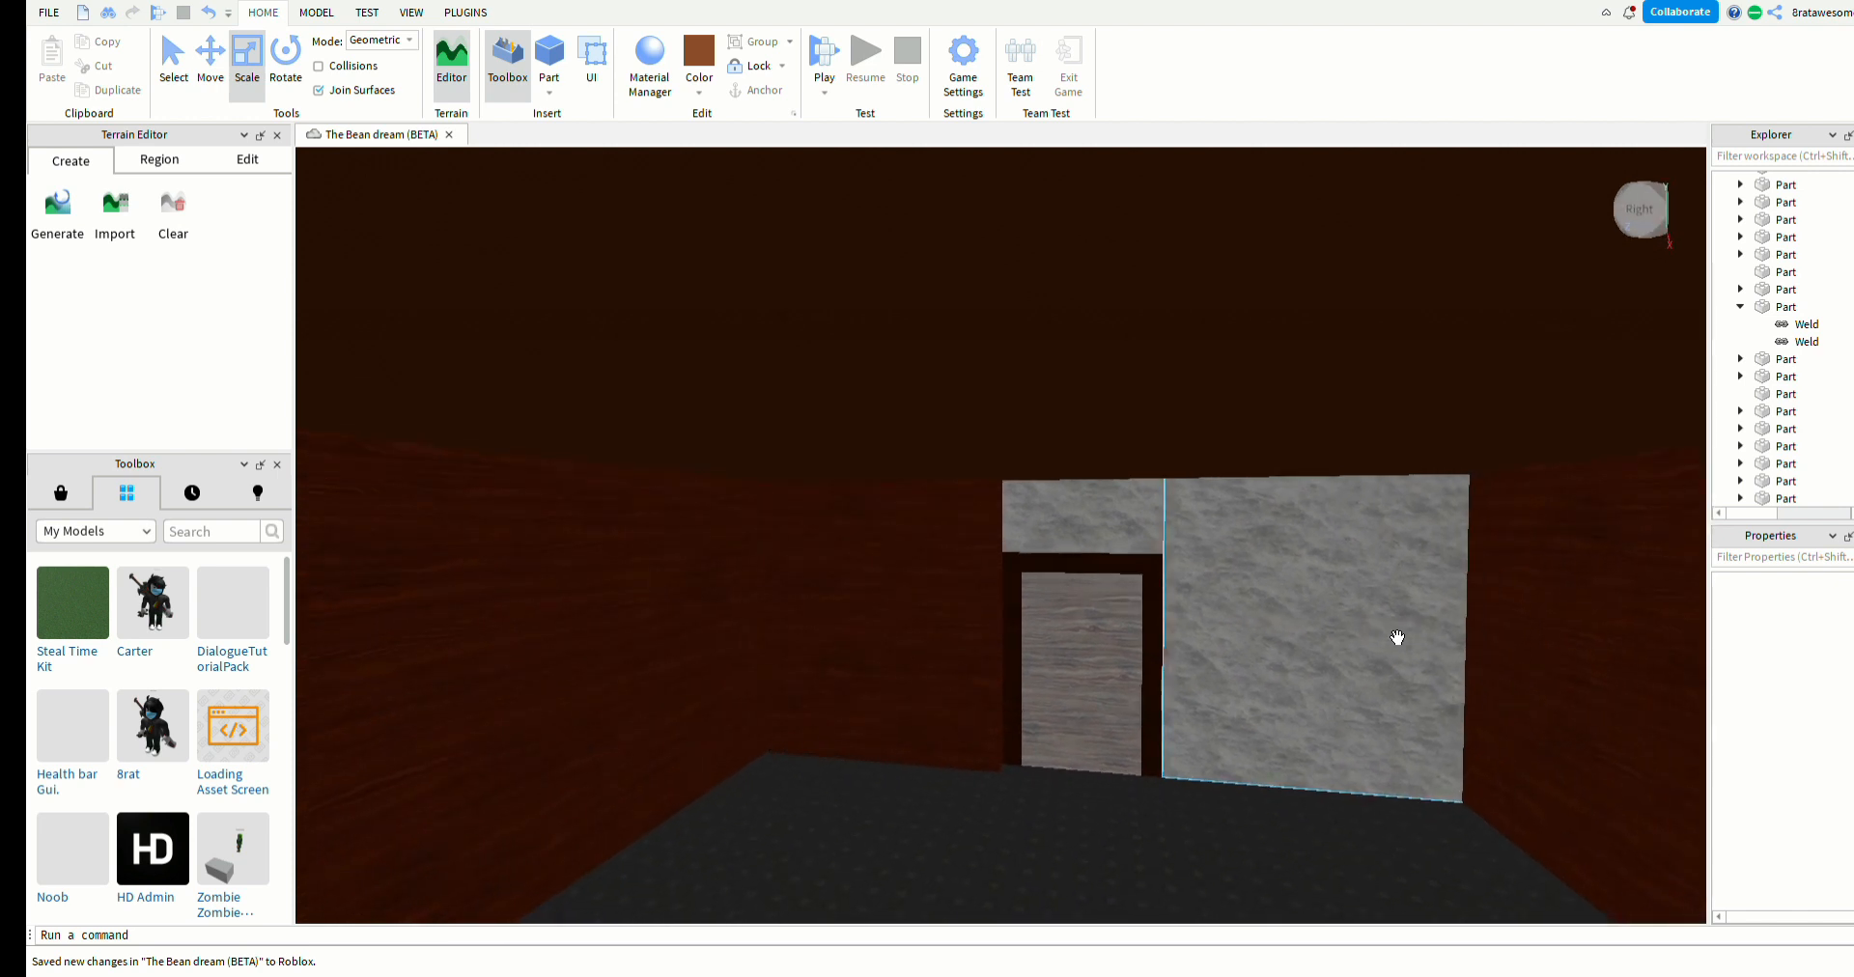
left_click(890, 574)
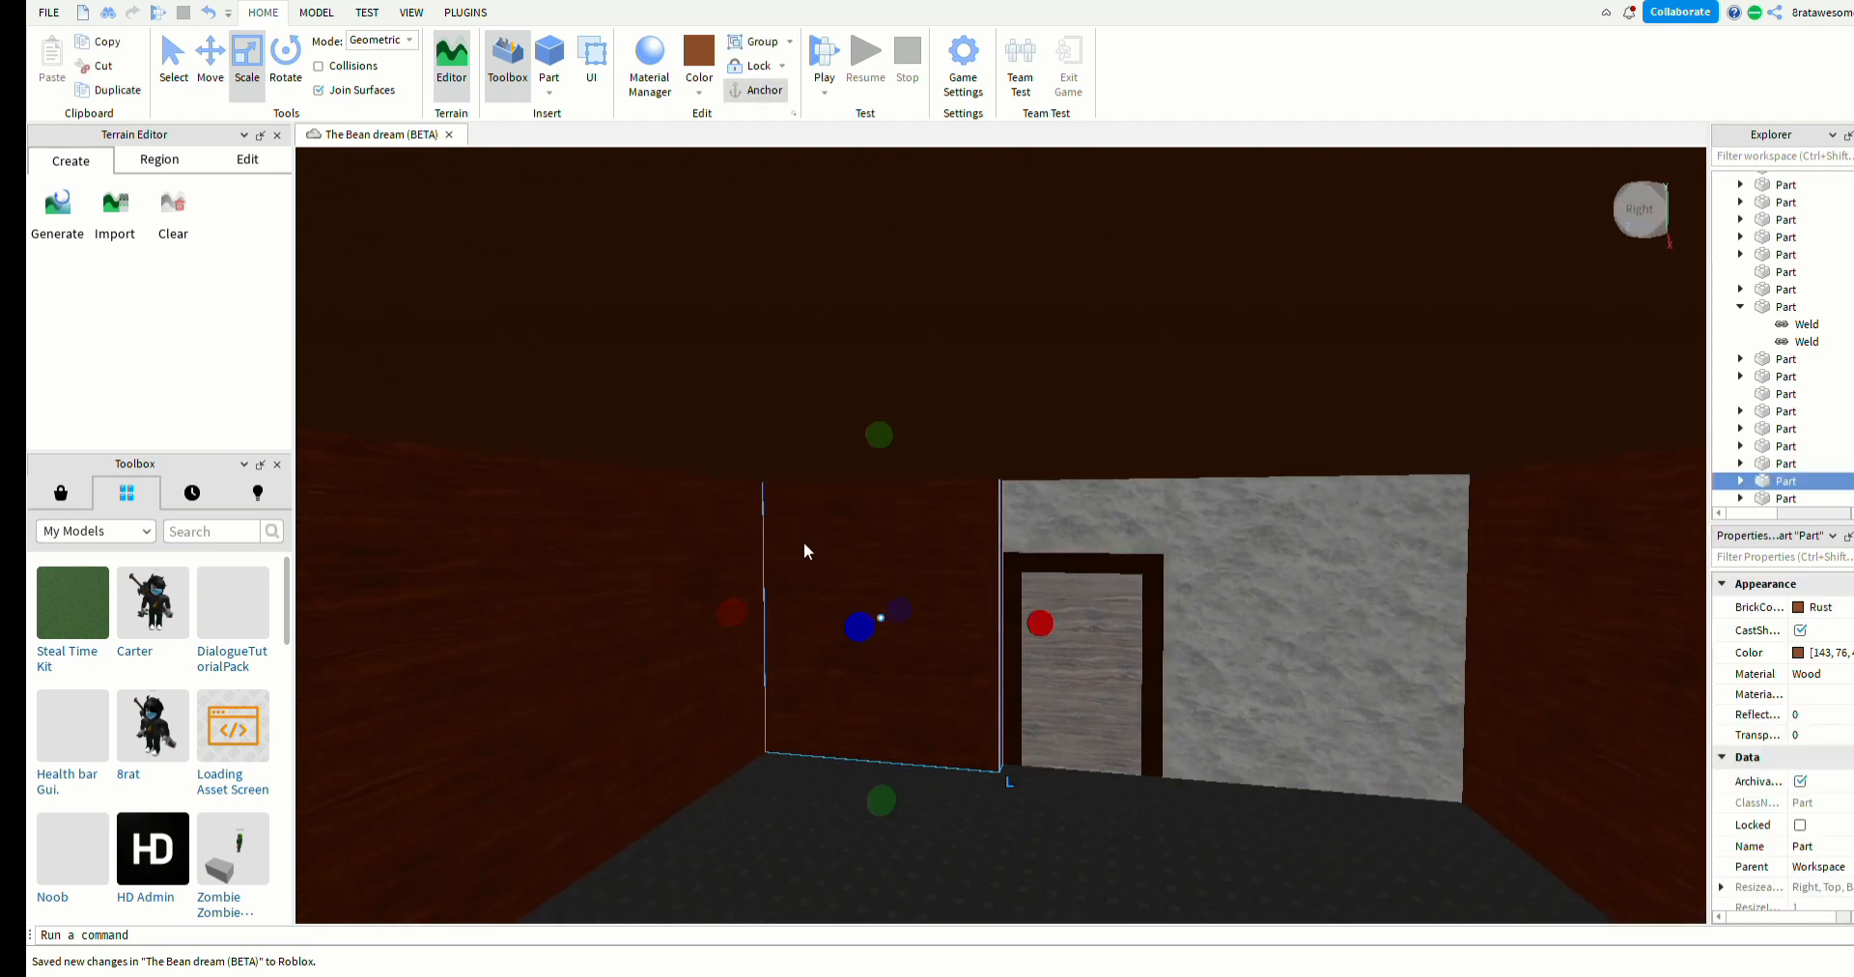
left_click_drag(839, 581, 1232, 569)
left_click(1005, 780)
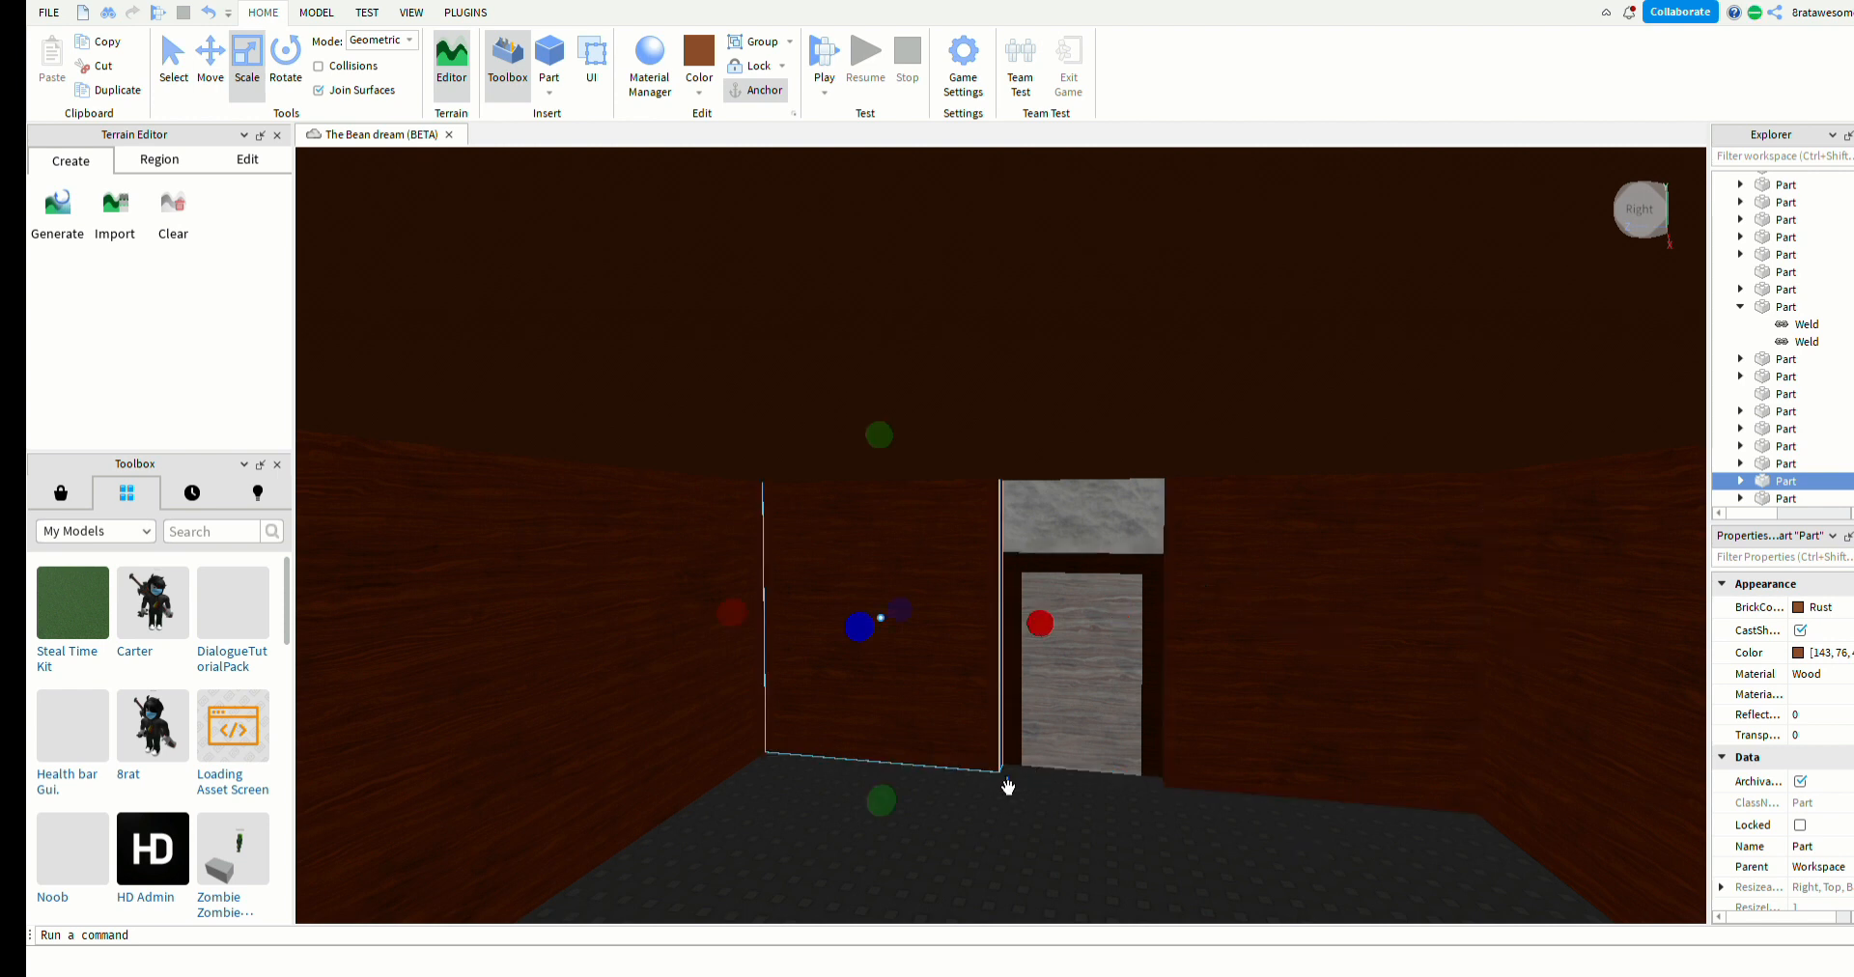
left_click(578, 740)
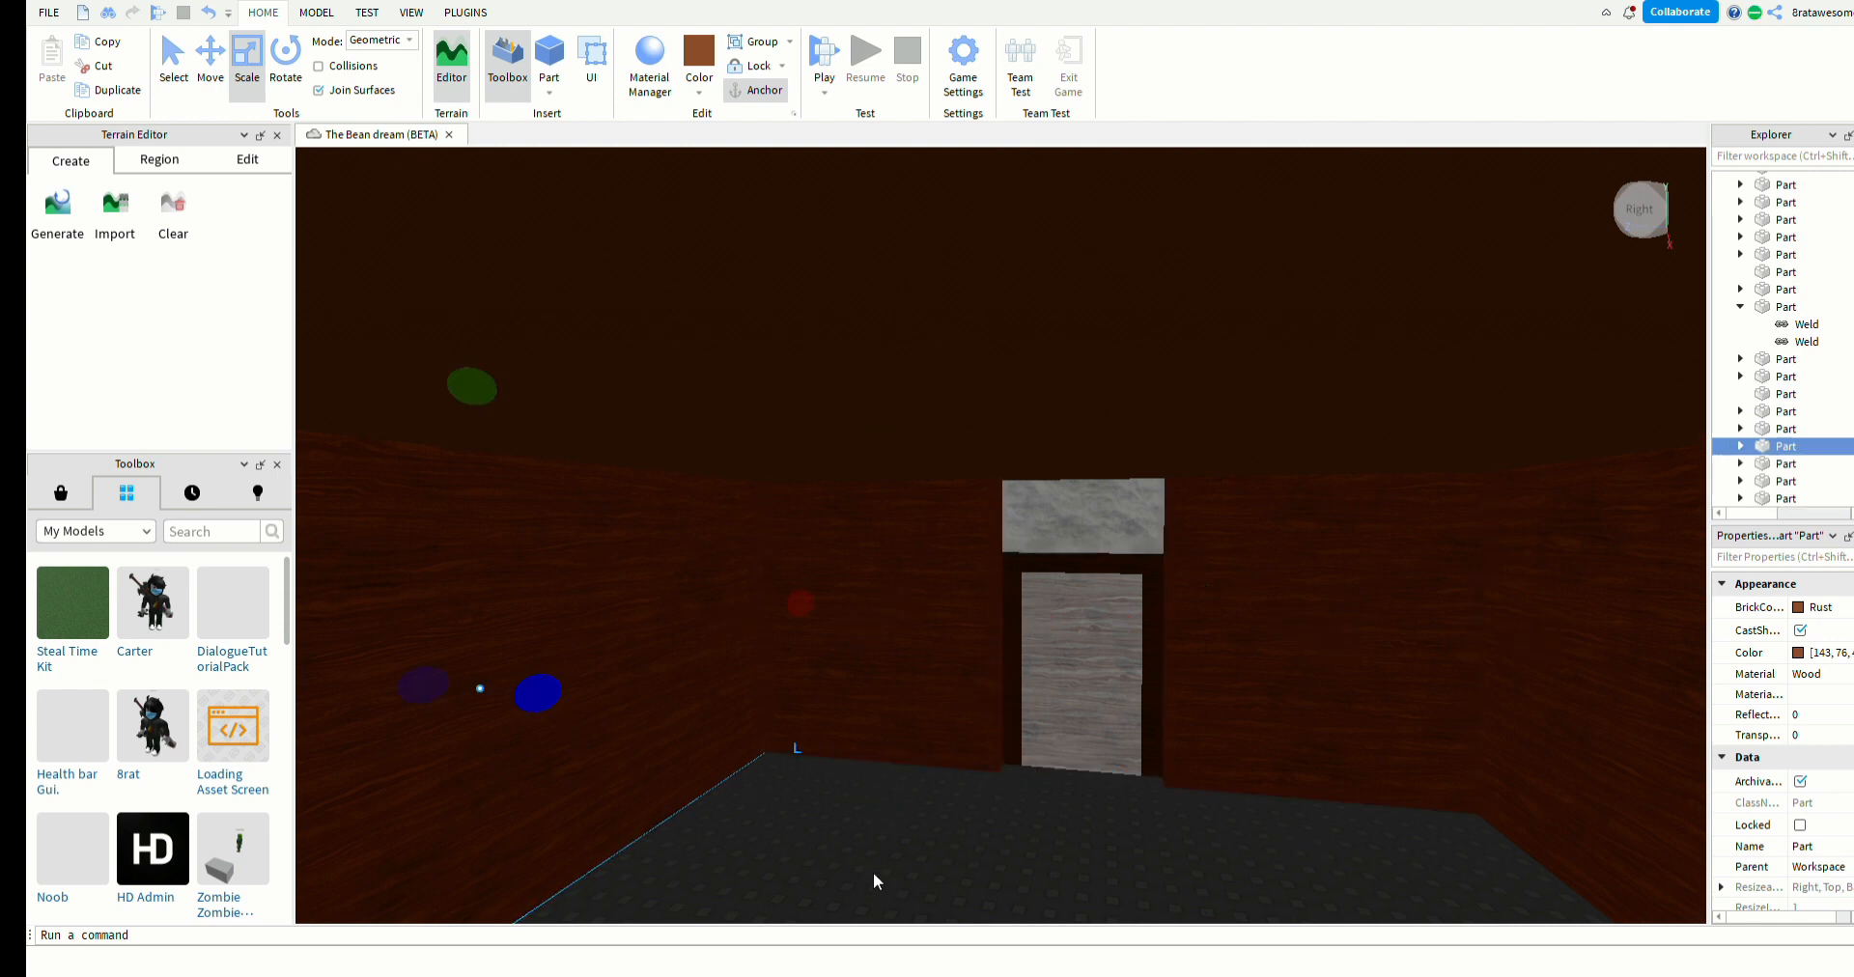
left_click(875, 874)
left_click(1529, 738)
left_click(985, 891)
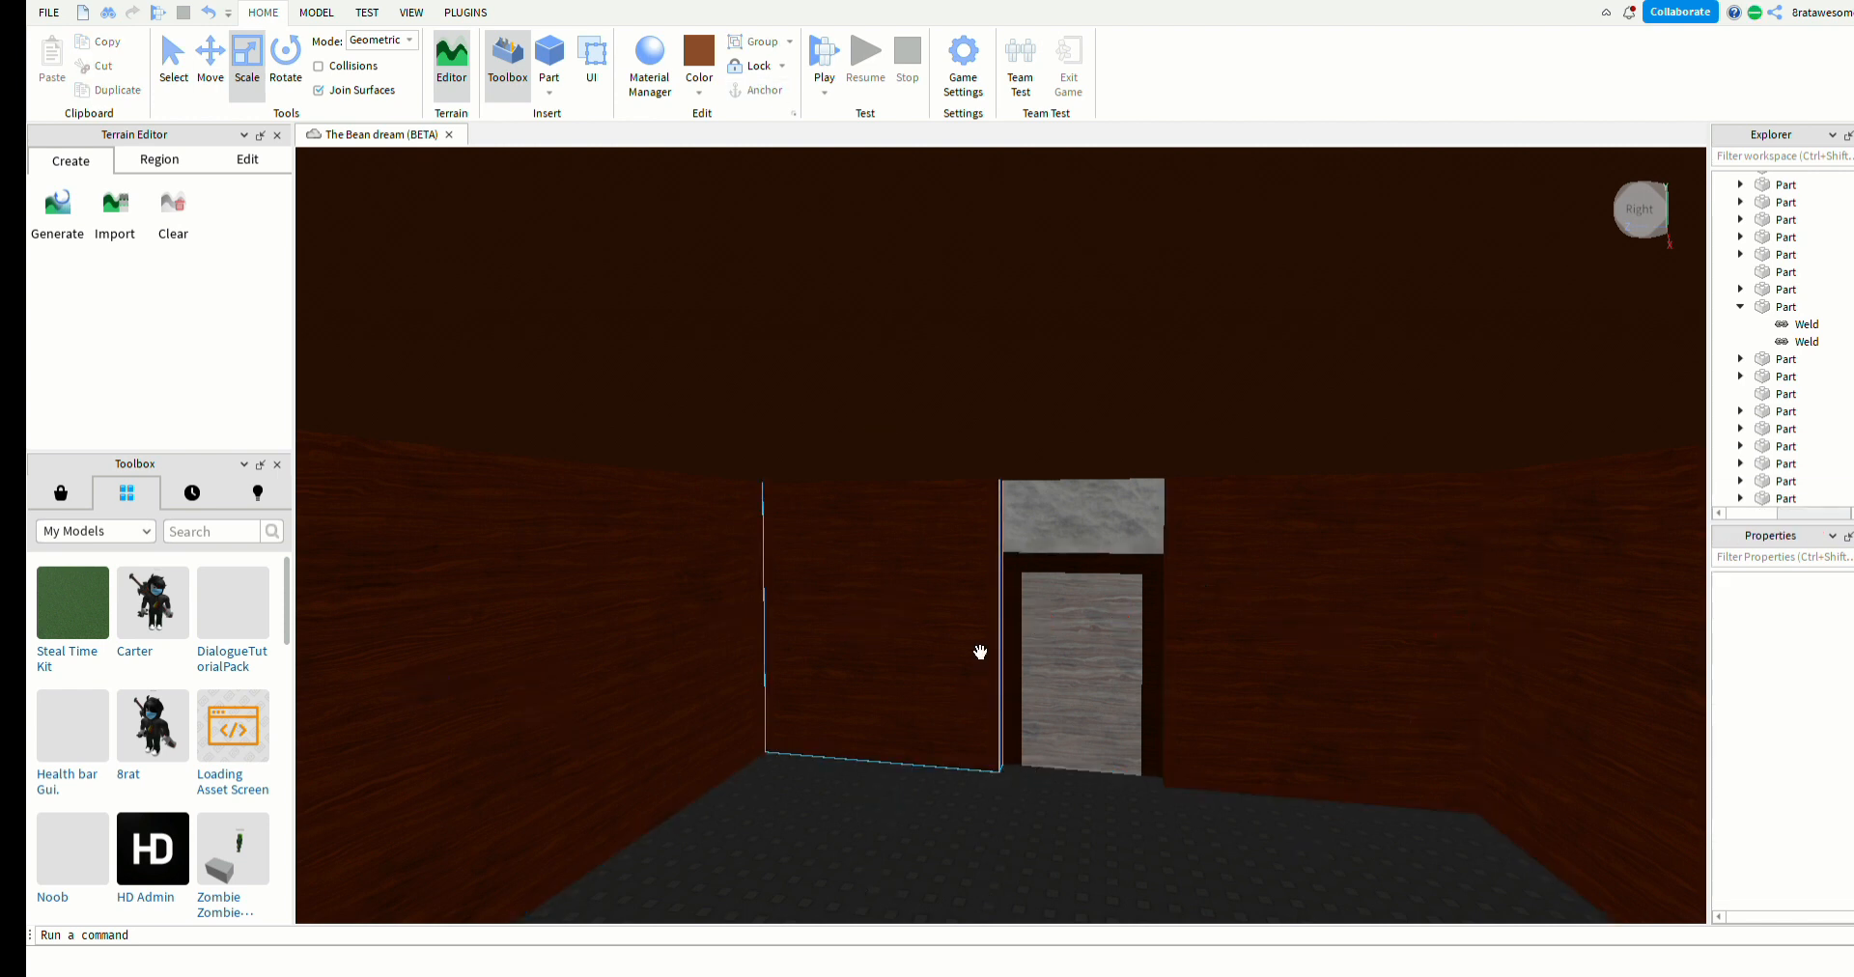
right_click_drag(981, 653, 977, 652)
right_click_drag(962, 574, 951, 588)
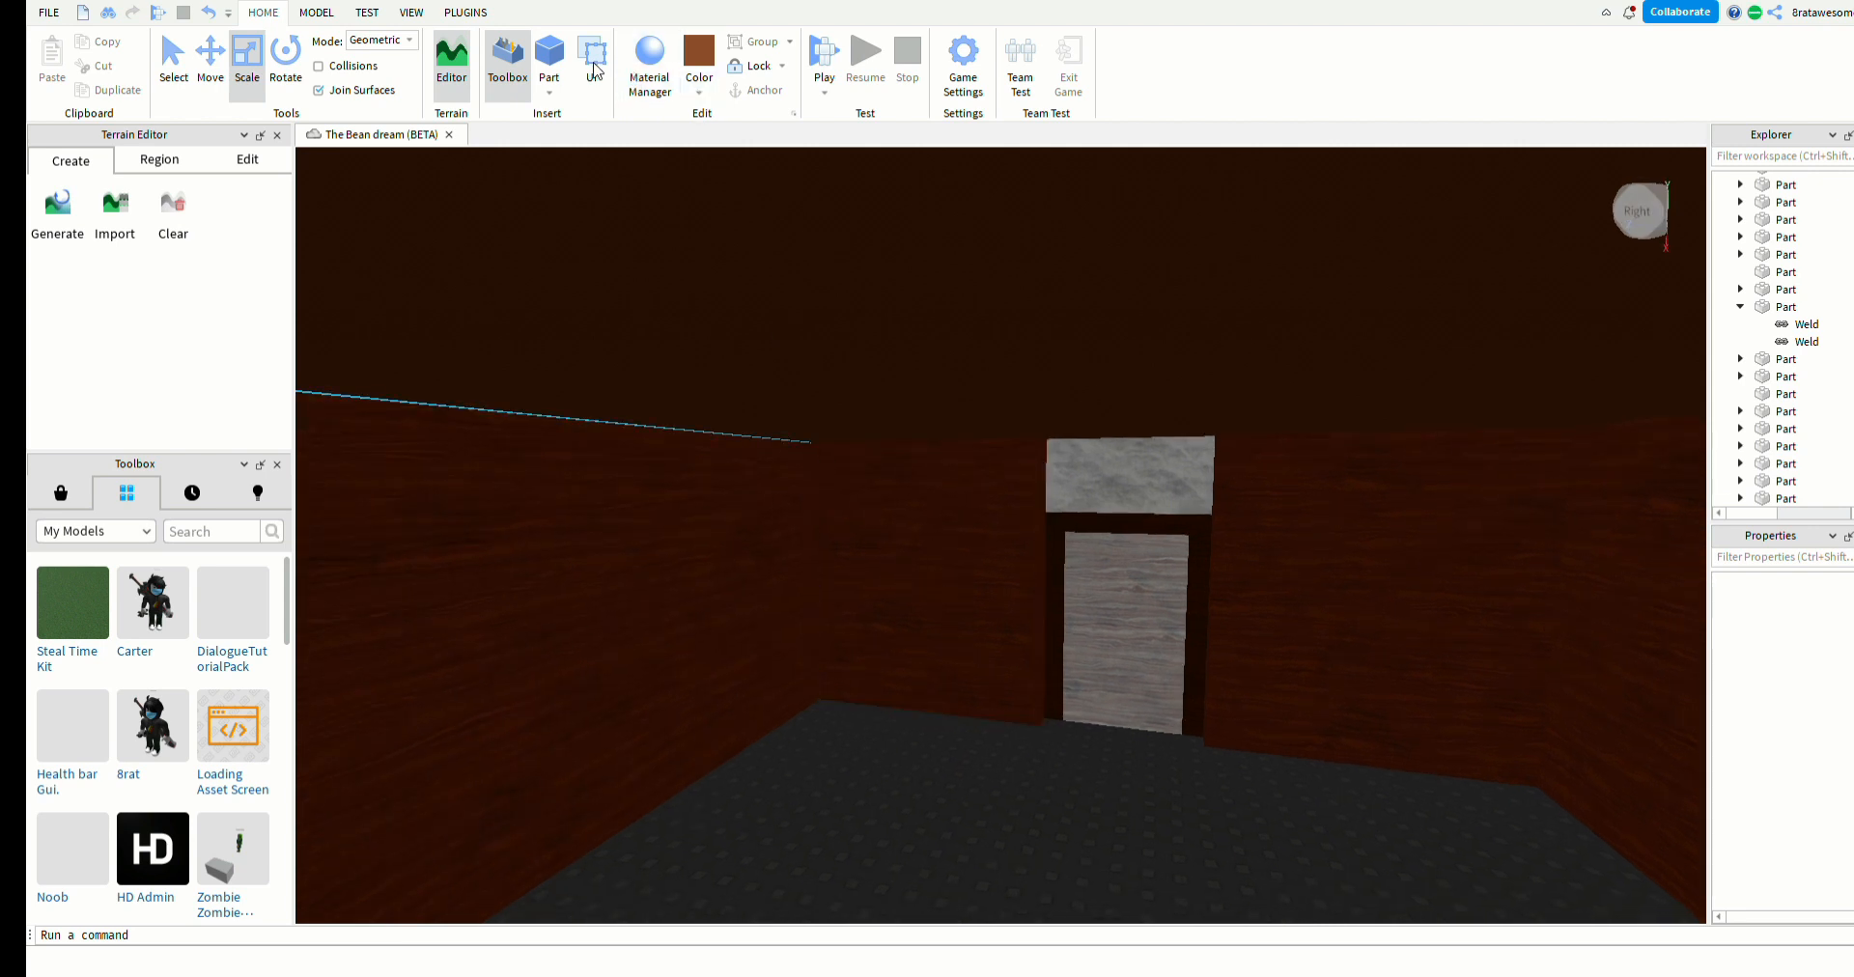
- Insert a new block part near the roof and apply the Wood material to it
left_click(565, 66)
key("f")
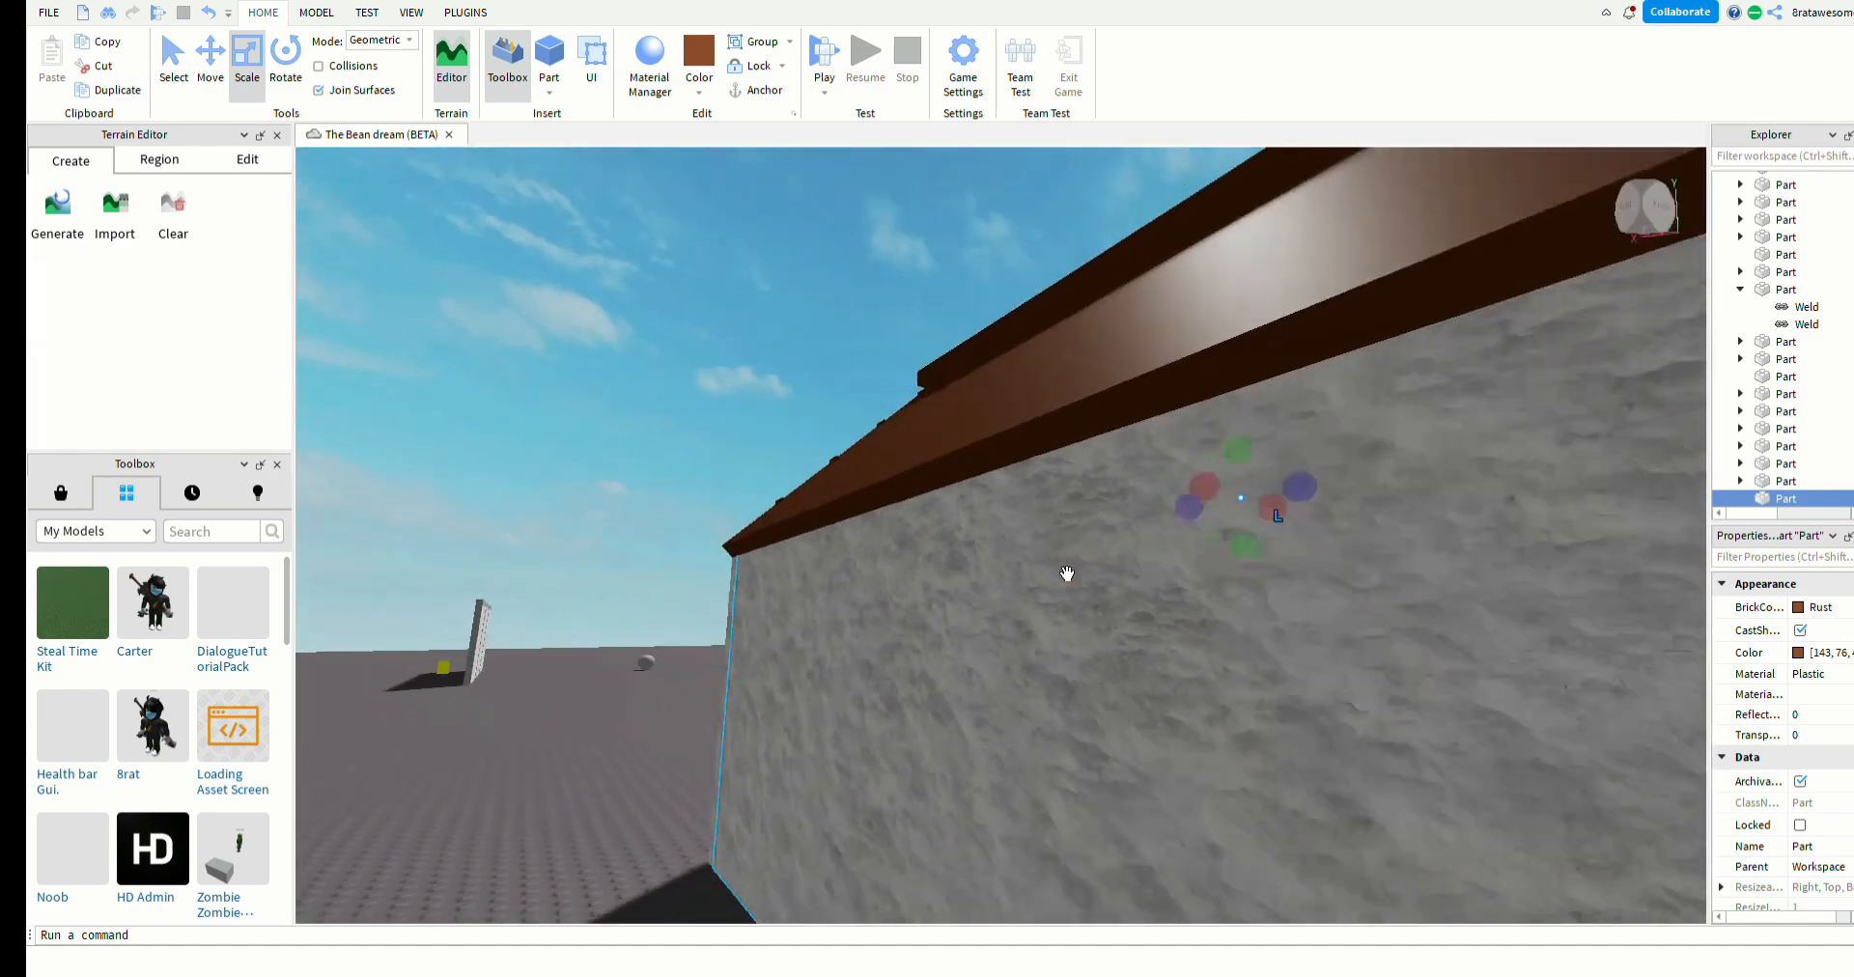
right_click_drag(1068, 574, 1052, 524)
key("e")
scroll(1101, 563, "up", 3)
scroll(1101, 563, "down", 5)
scroll(1101, 563, "up", 3)
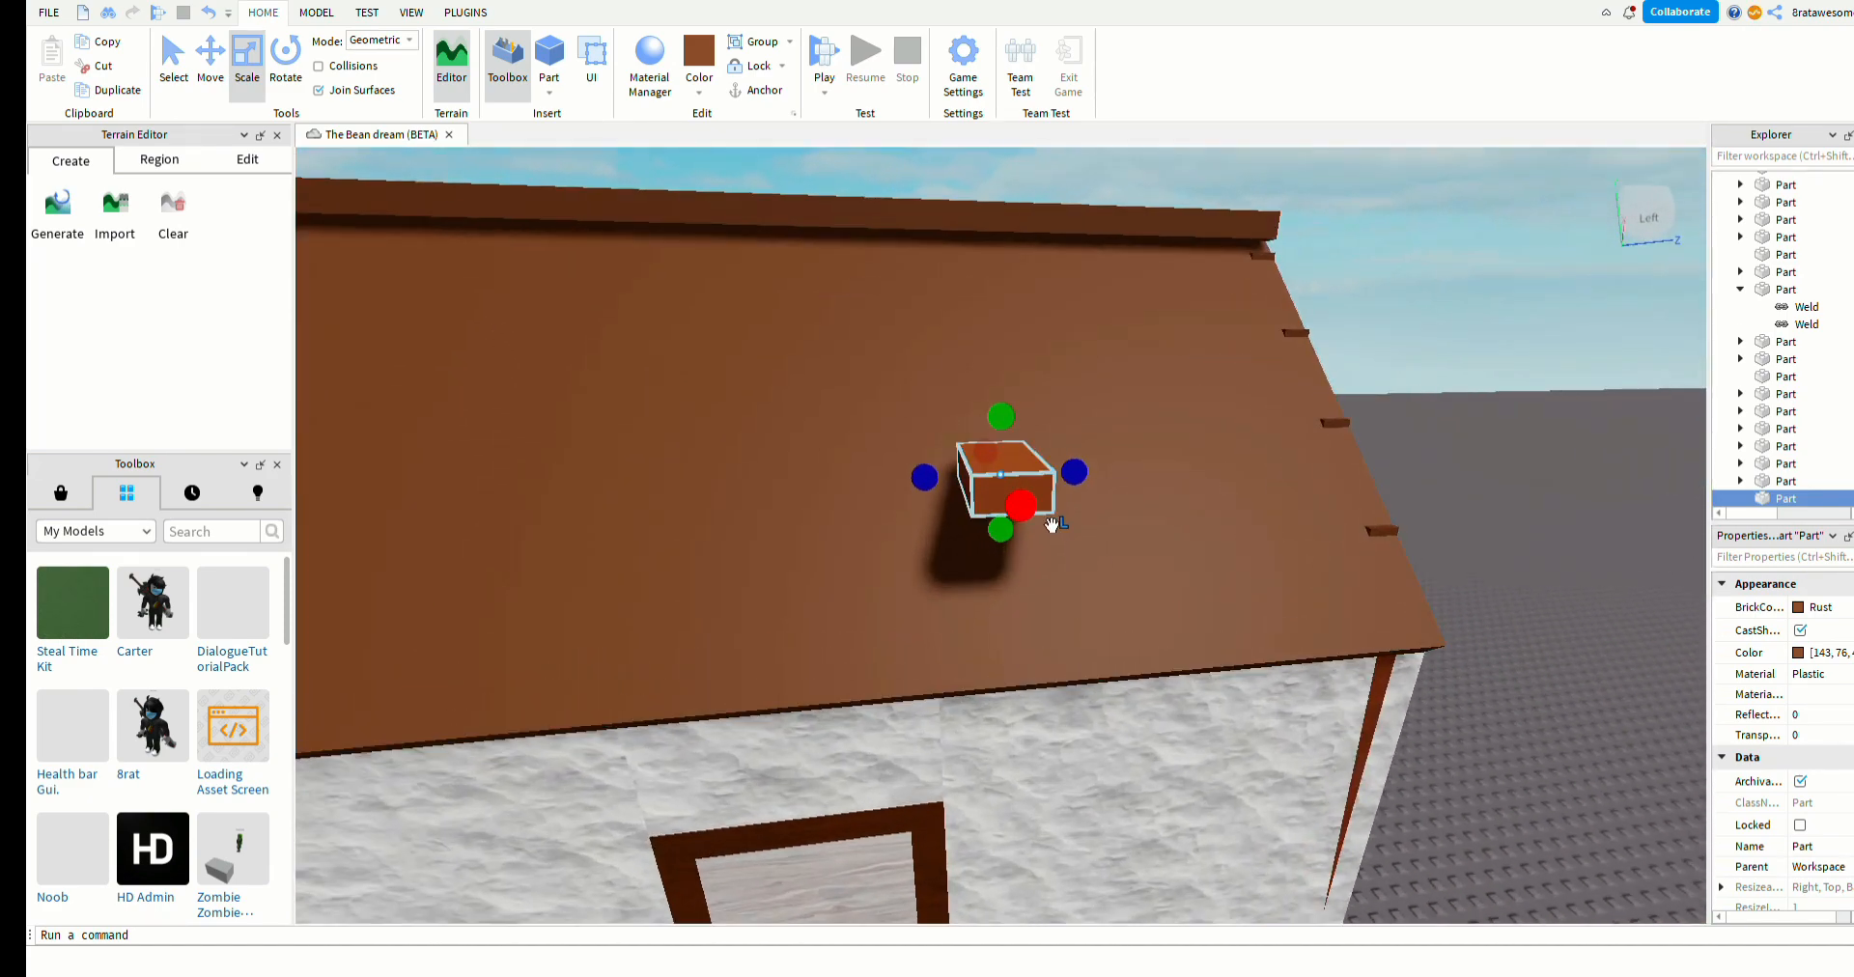
left_click(649, 70)
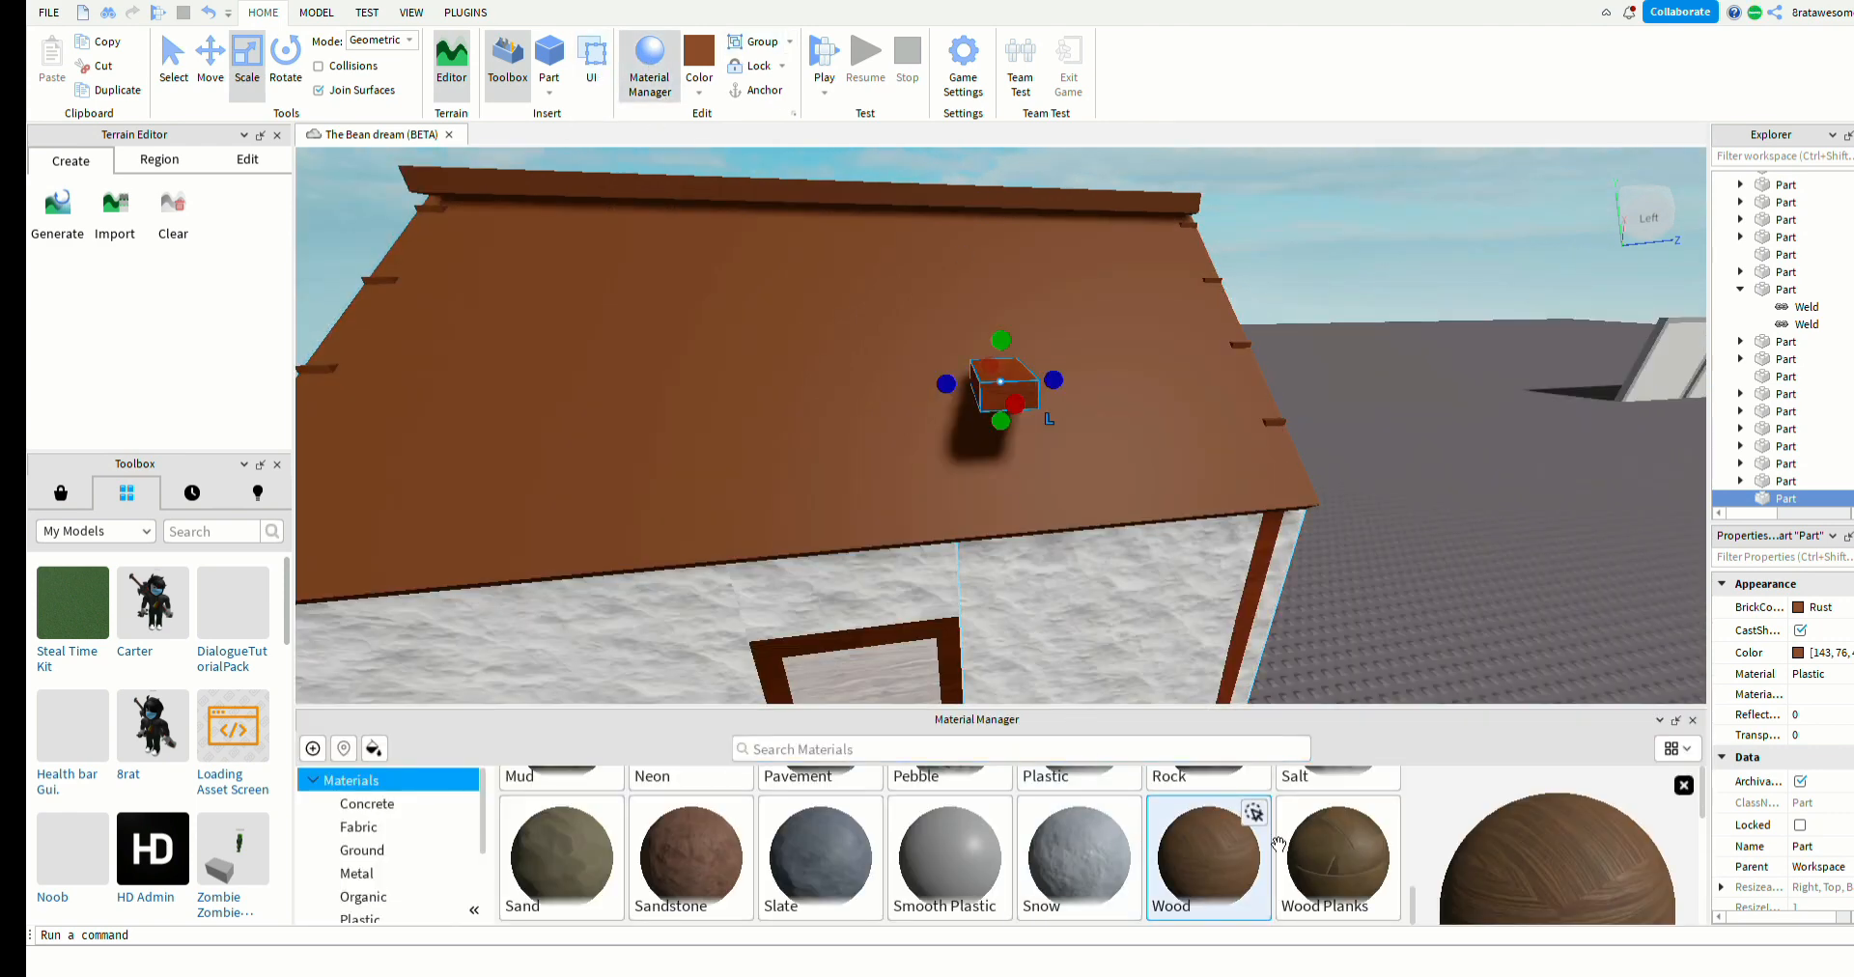
left_click(1420, 563)
left_click(1695, 722)
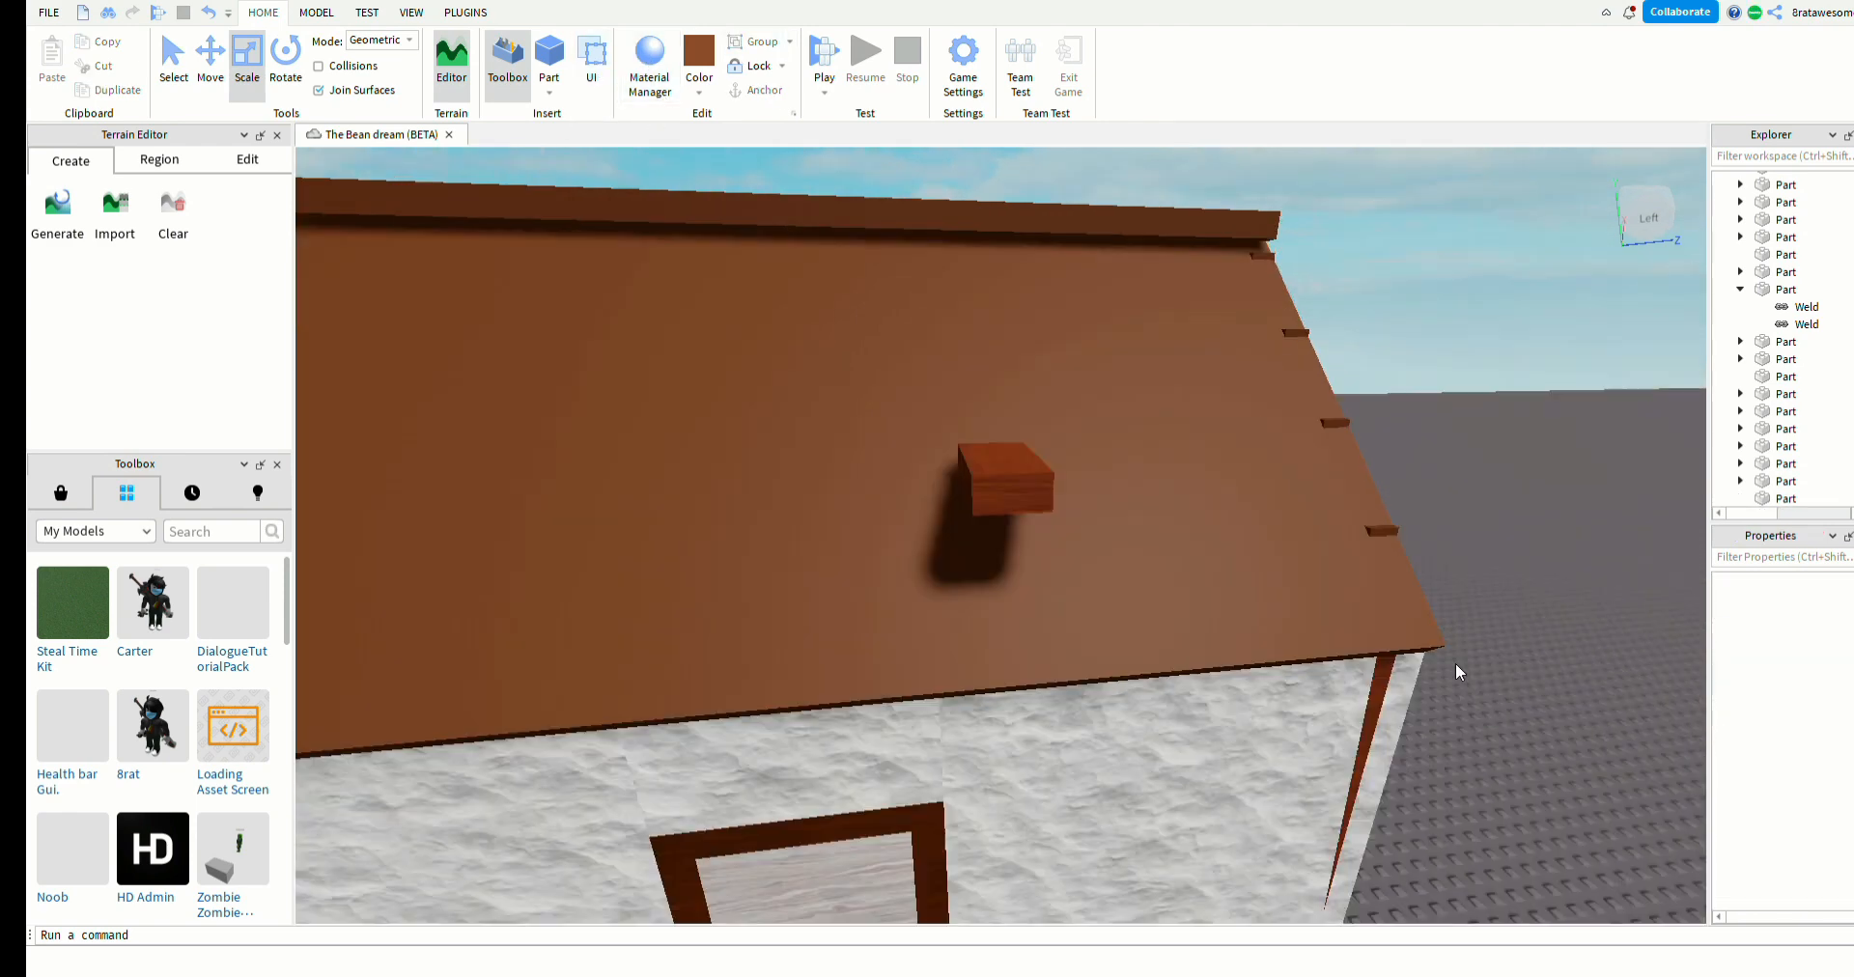
- Move the wooden block onto the stone above the interior side of the door and widen it to about the door frame's width
left_click_drag(1016, 490, 993, 369)
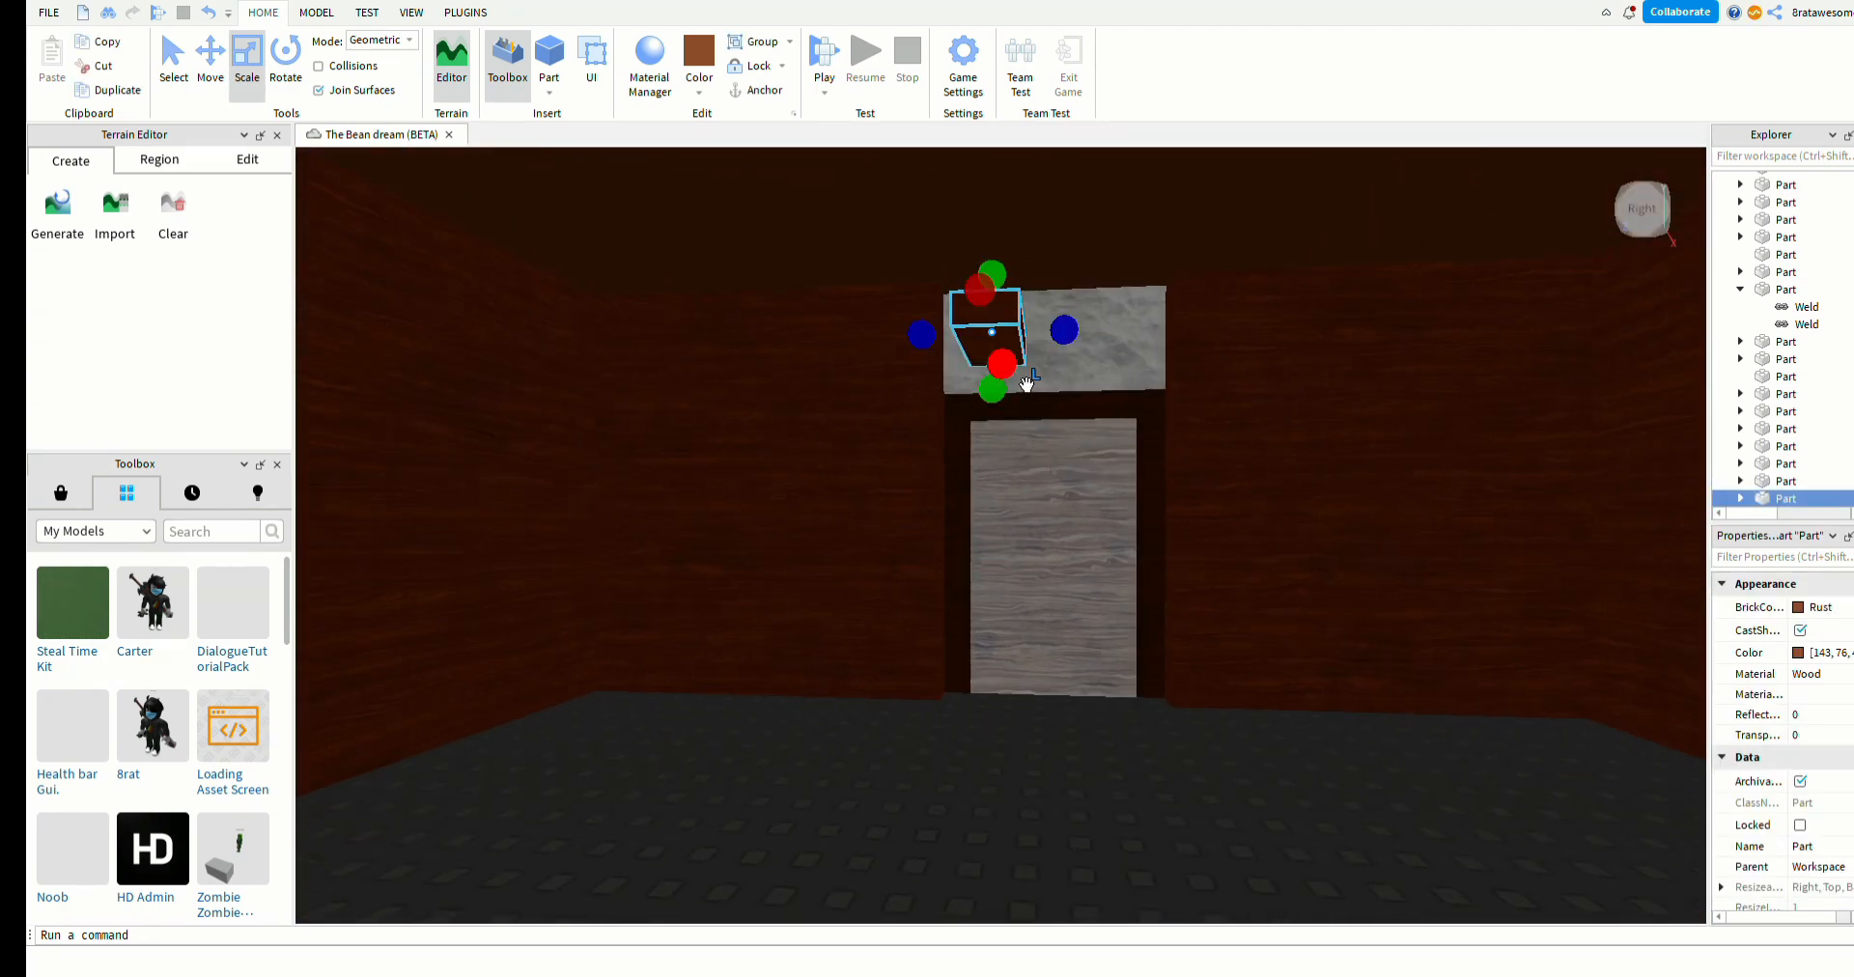
left_click_drag(992, 298, 1106, 399)
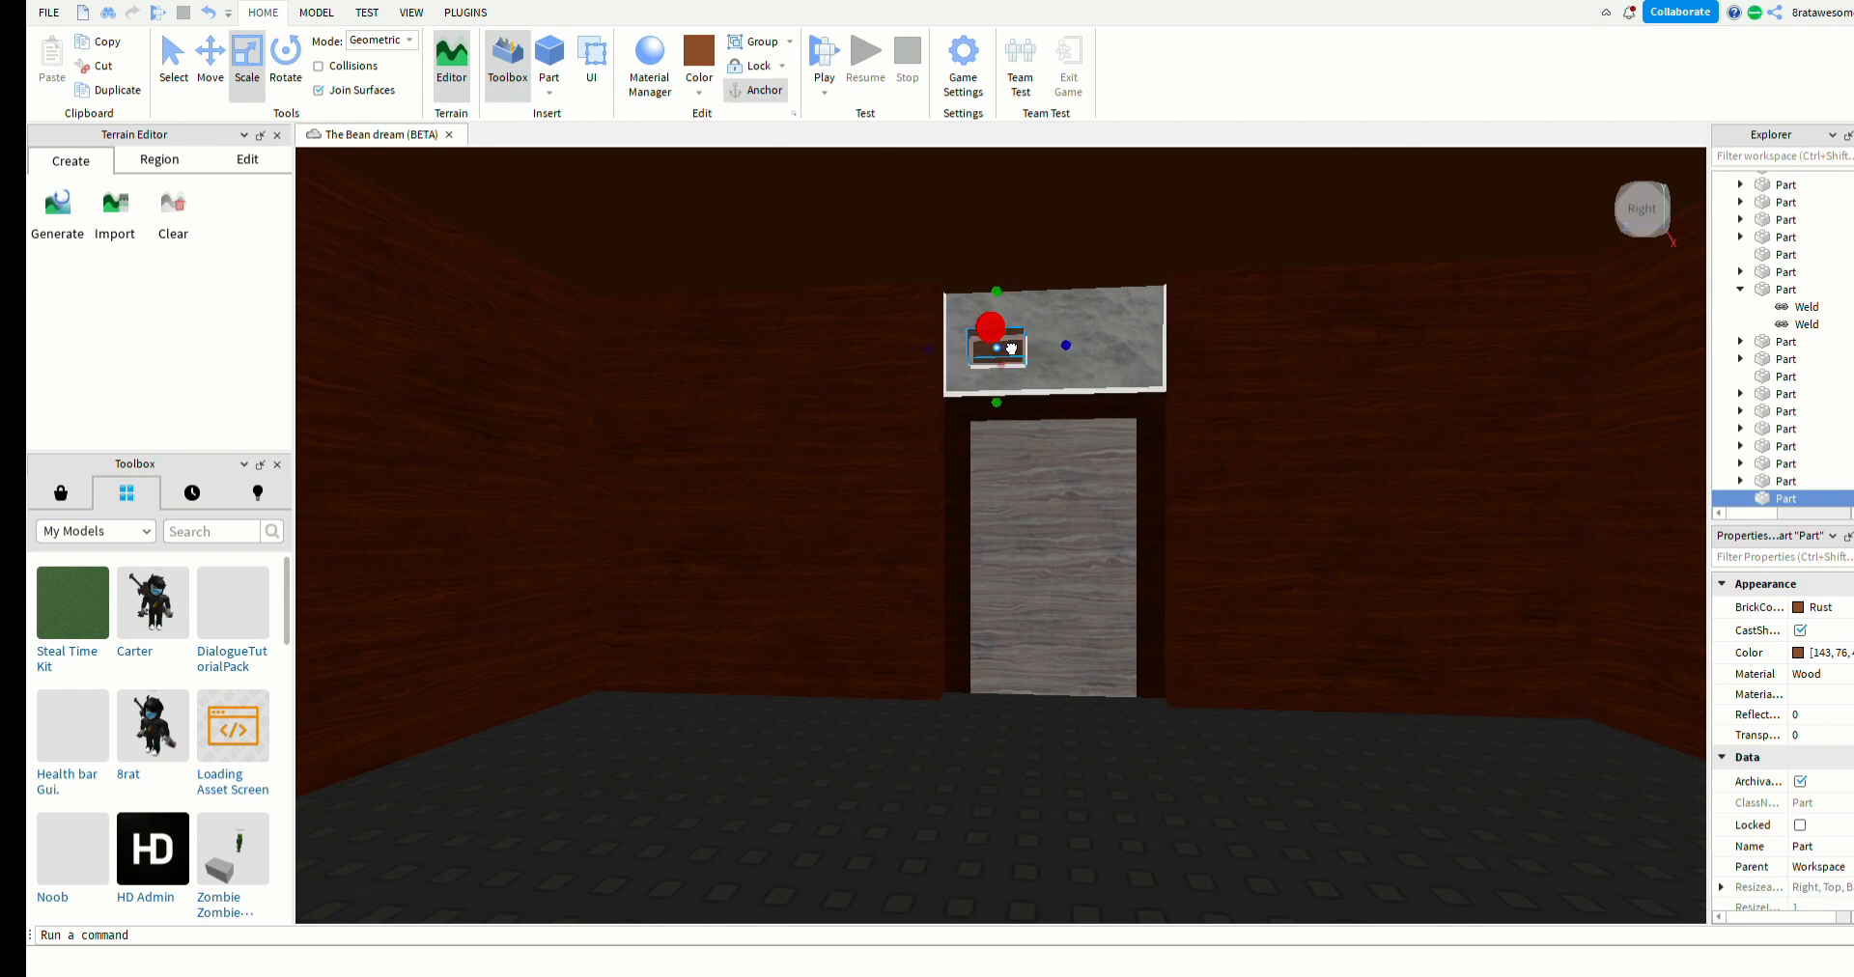
left_click_drag(1066, 345, 1214, 358)
left_click_drag(1074, 404, 1088, 431)
key("a")
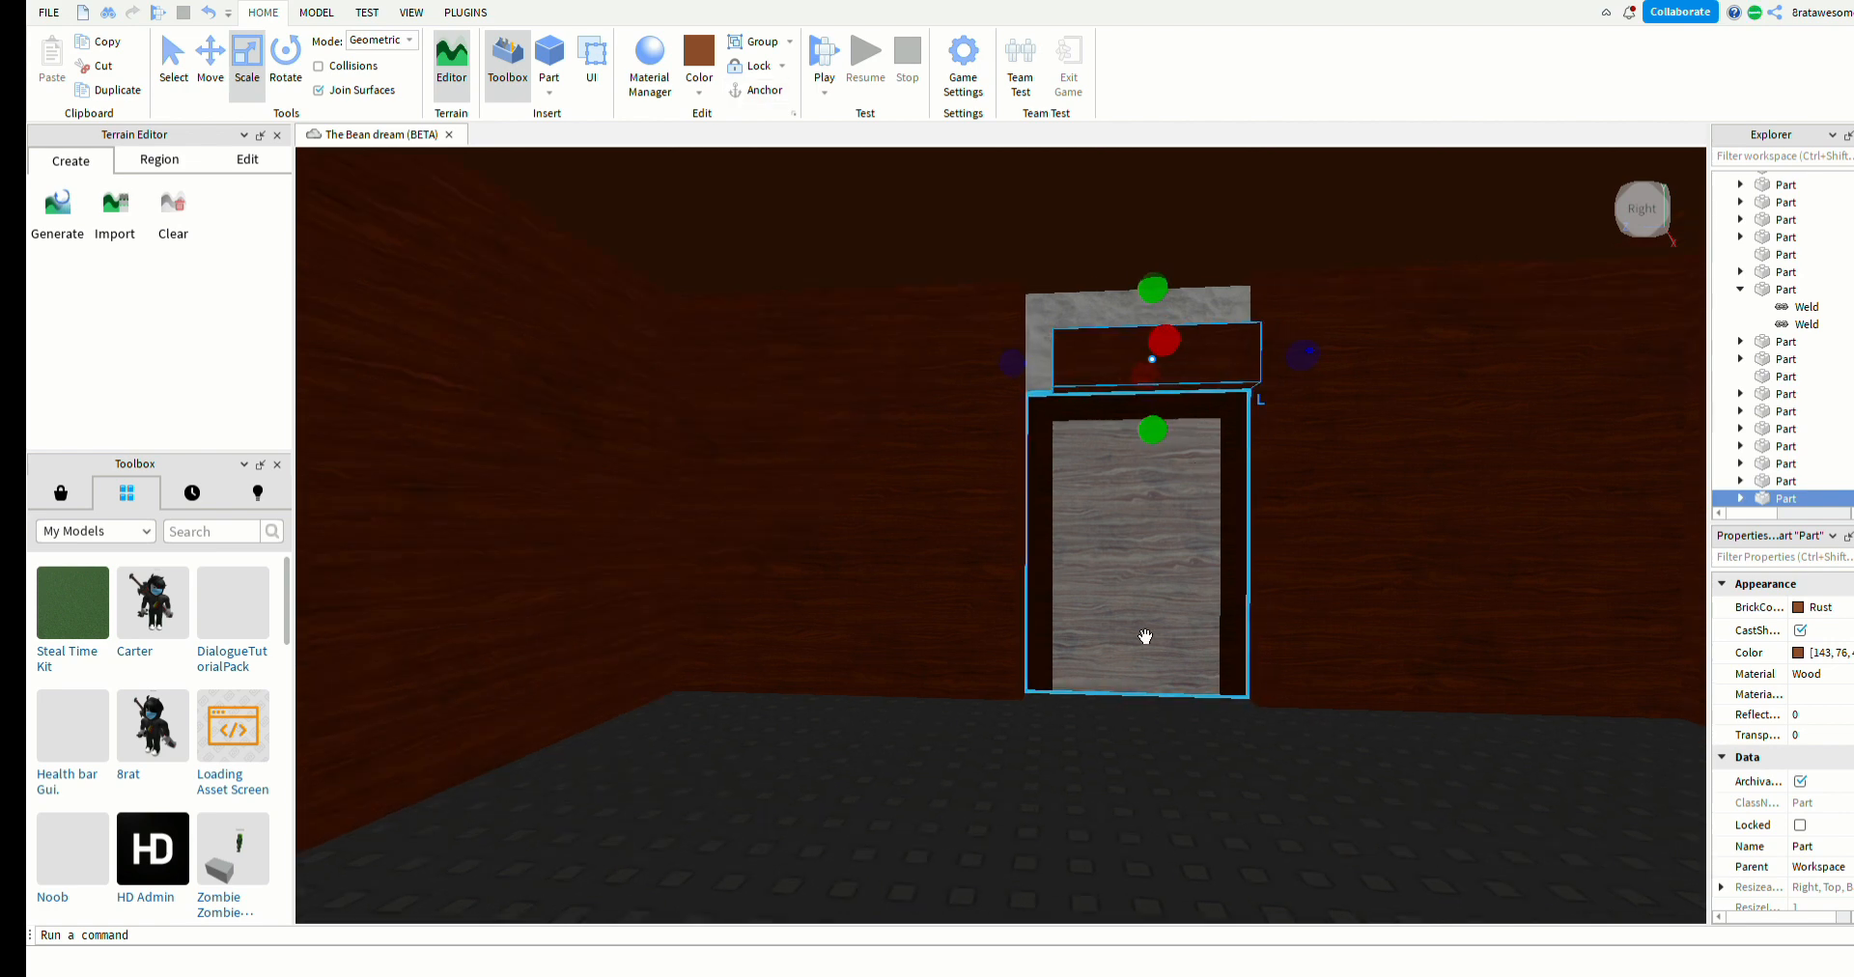
- Align the panel with the door frame and extend it up to the ceiling to cover the stone above the door
right_click_drag(1146, 637, 1142, 642)
key("a")
left_click_drag(1064, 475, 1164, 443)
key("d")
right_click_drag(1254, 592, 1213, 608)
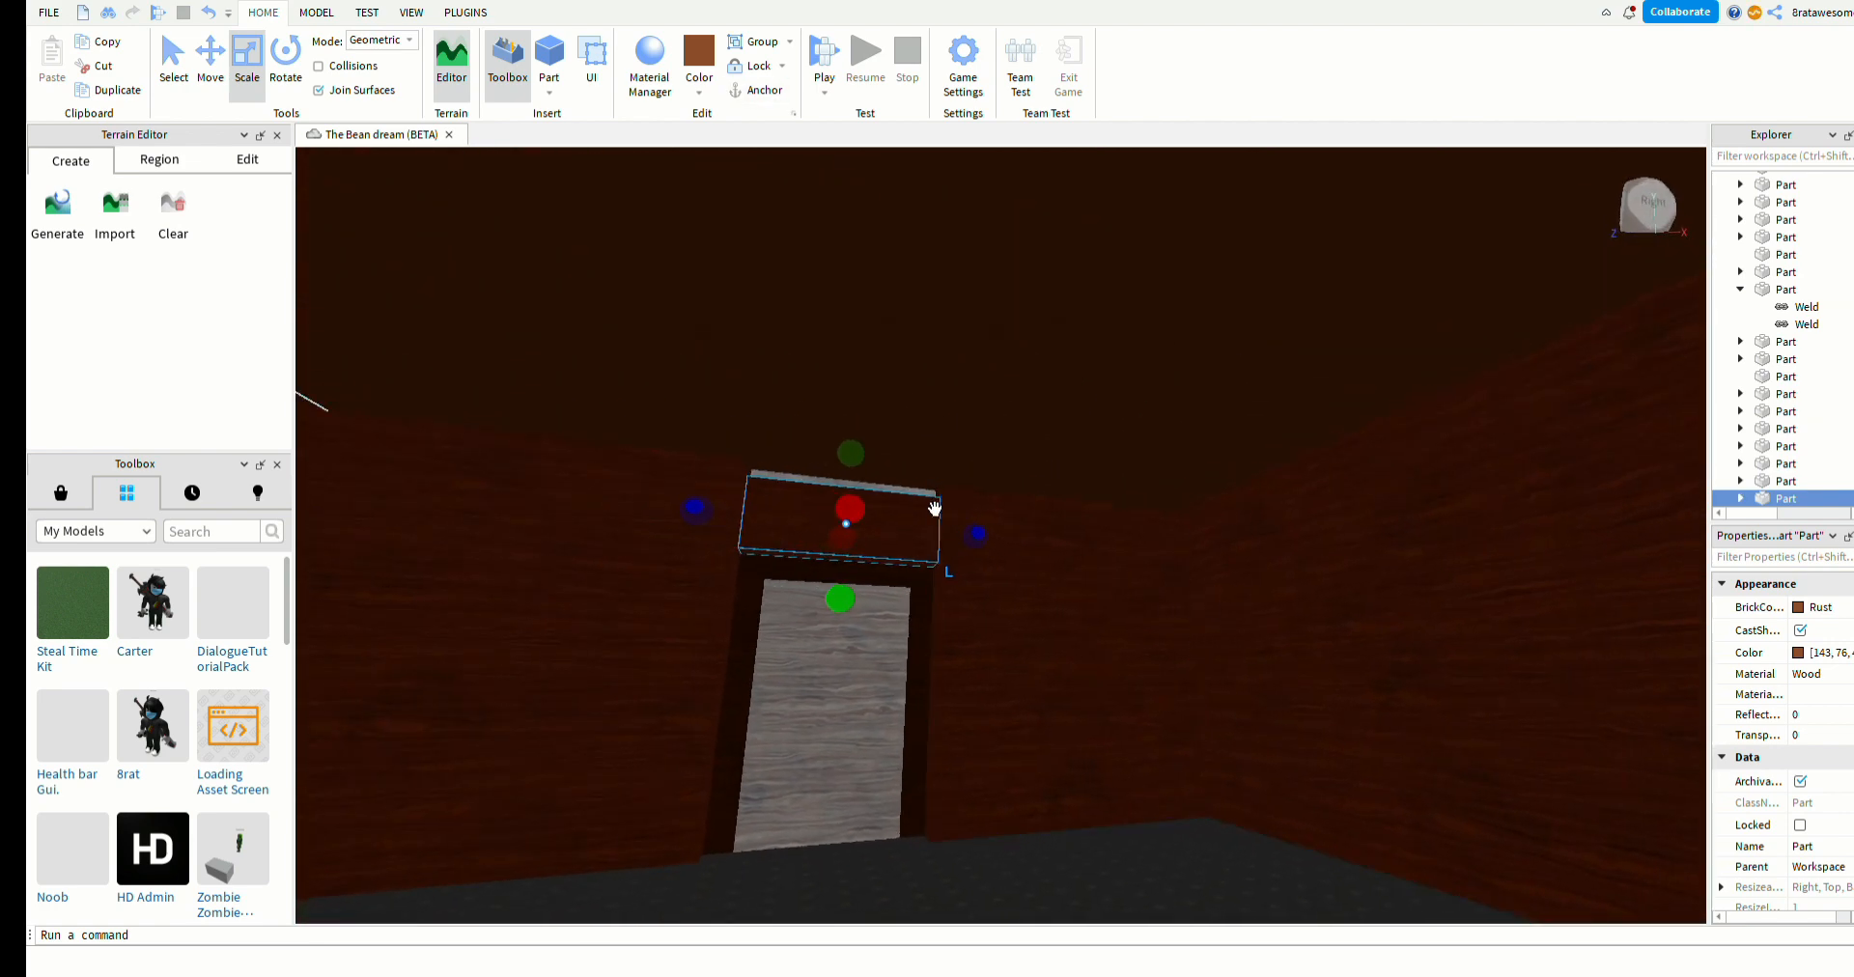
left_click_drag(852, 456, 855, 435)
key("s")
key("w")
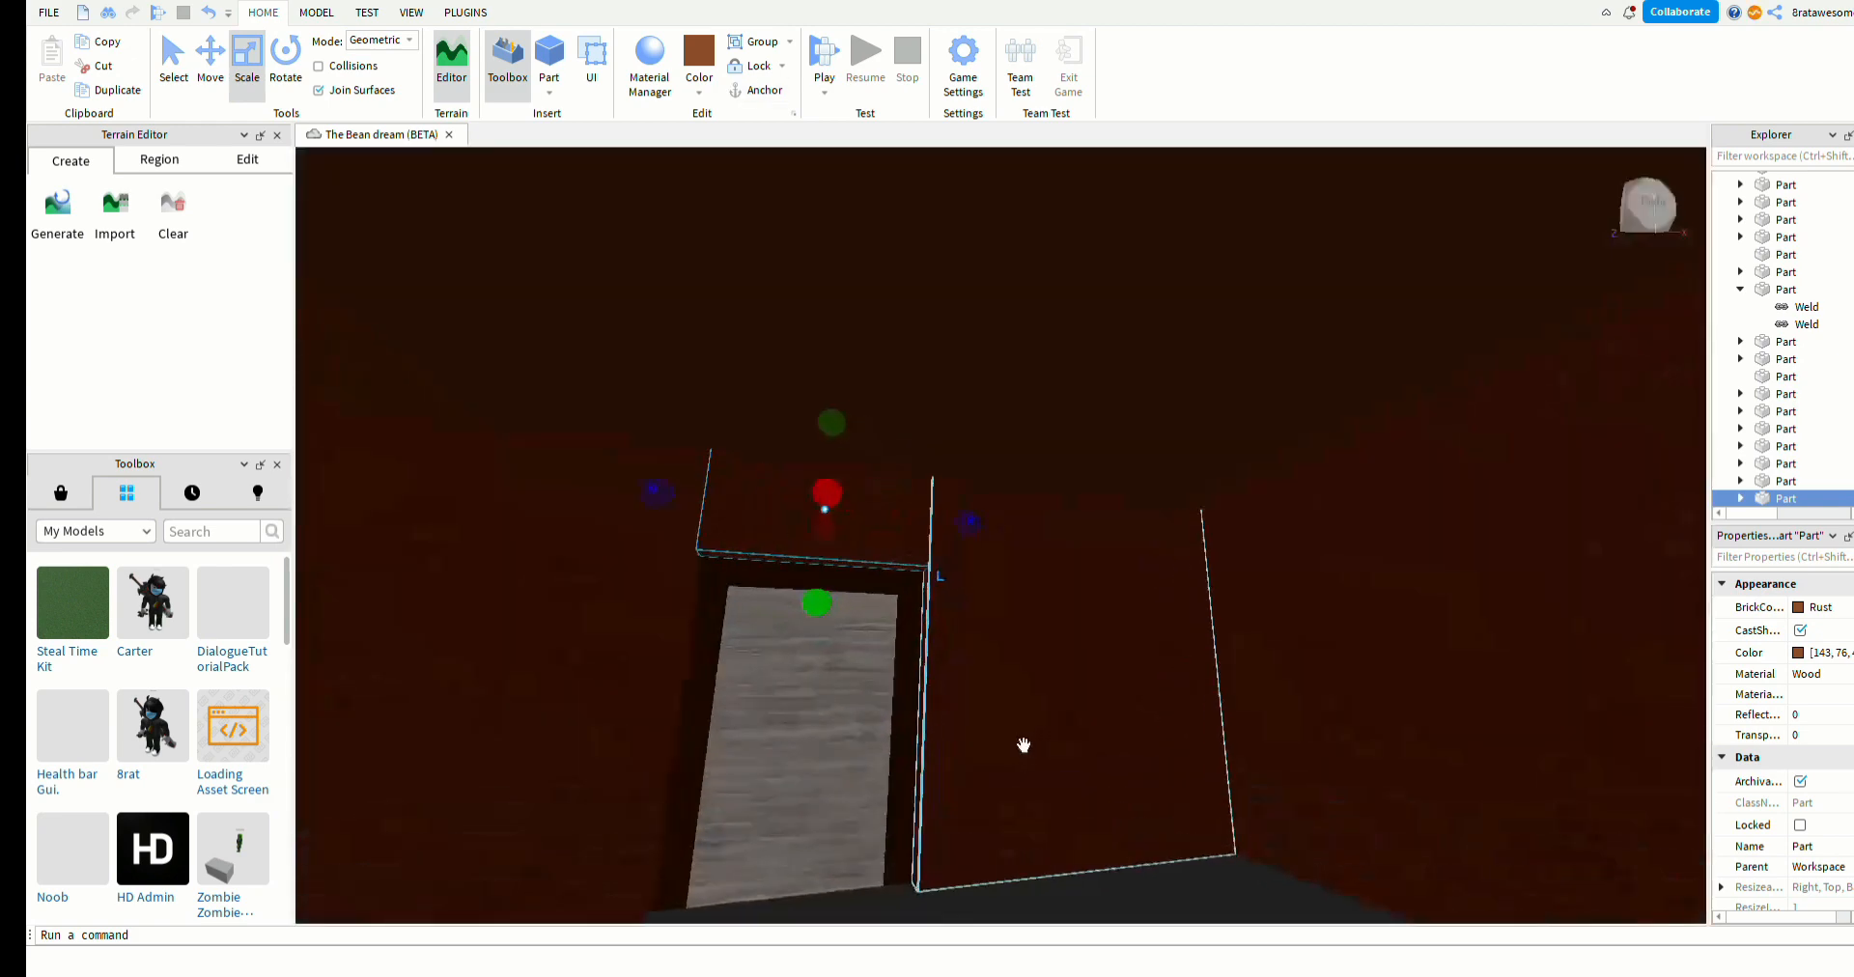
key("s")
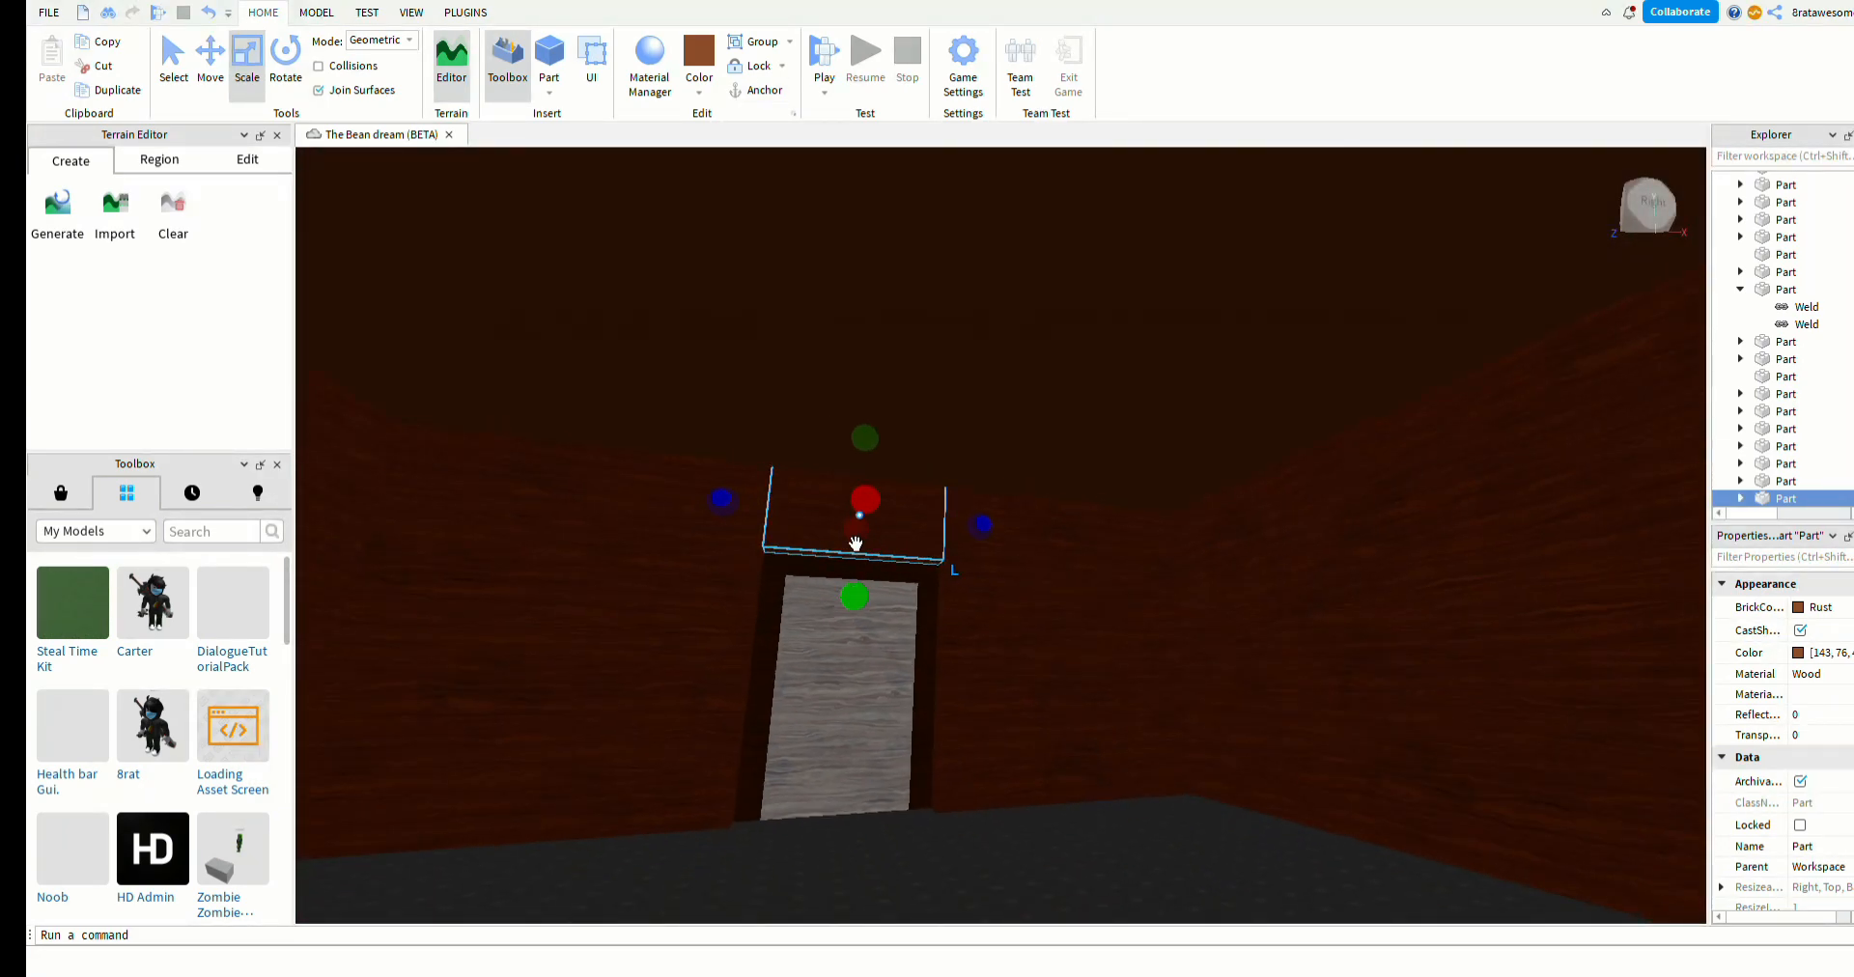
left_click(993, 855)
- Duplicate the long wooden wall panel and place the copy over the remaining bare stone wall inside the house
right_click_drag(1018, 826, 670, 609)
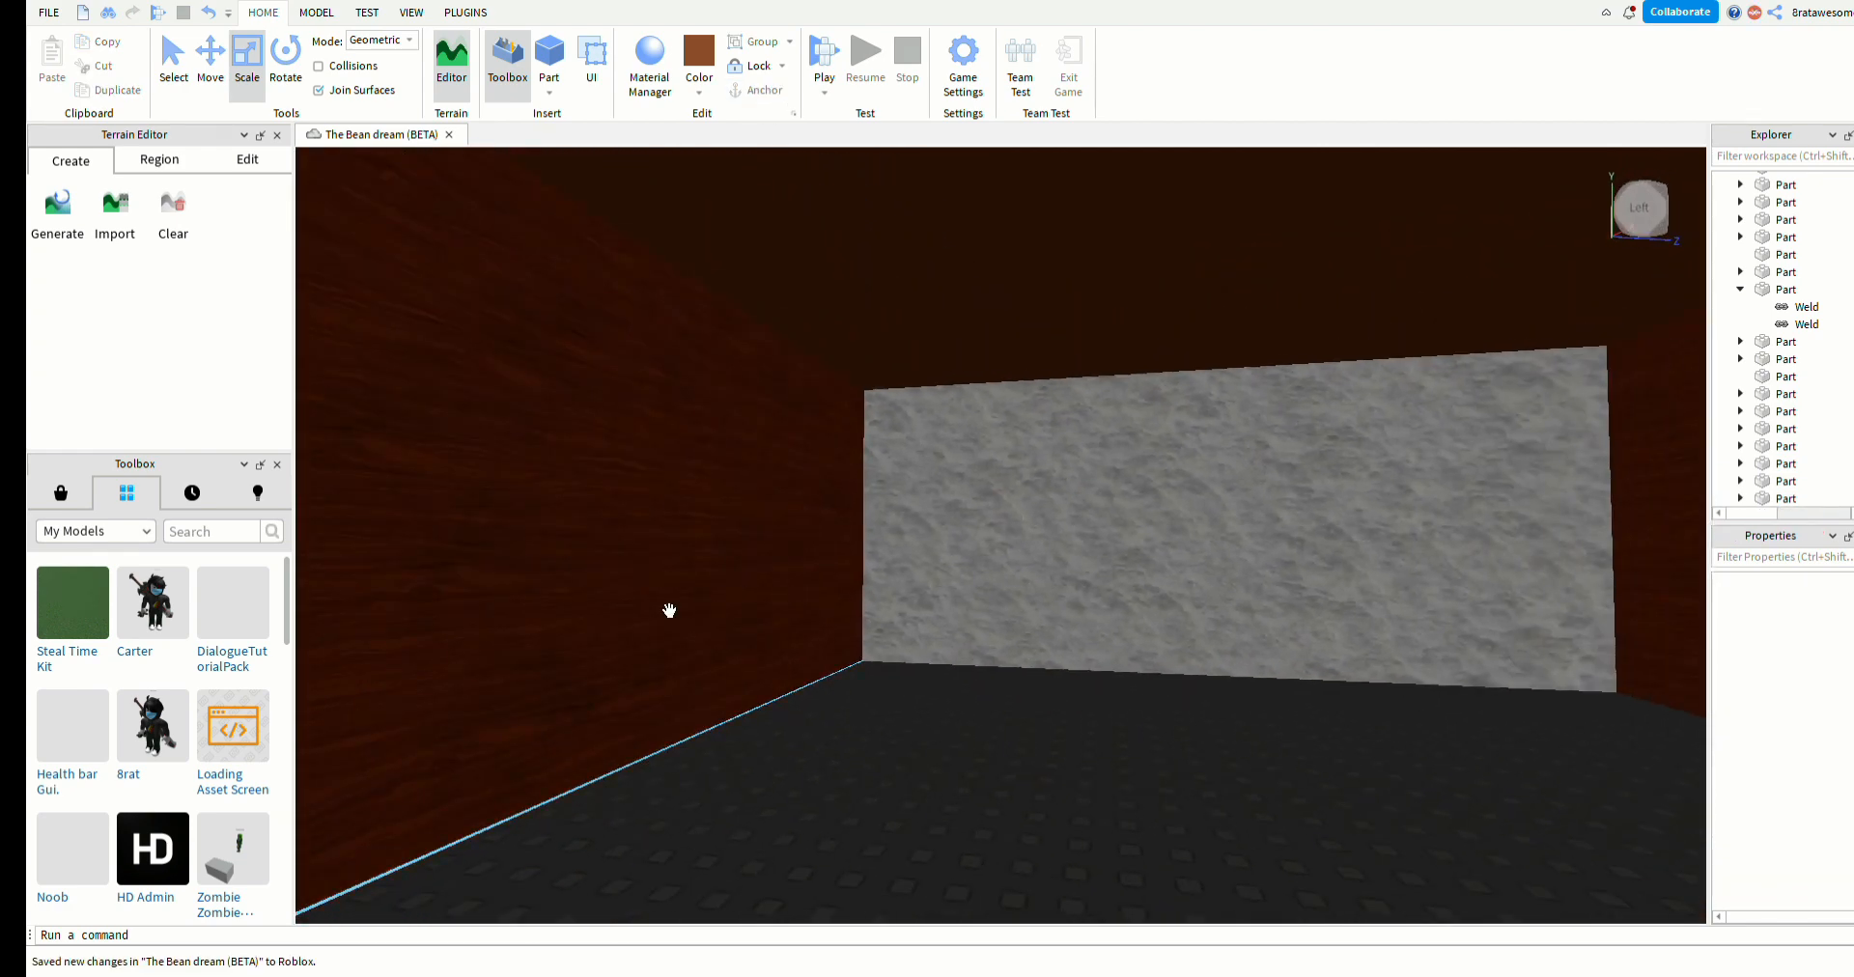
left_click(732, 172)
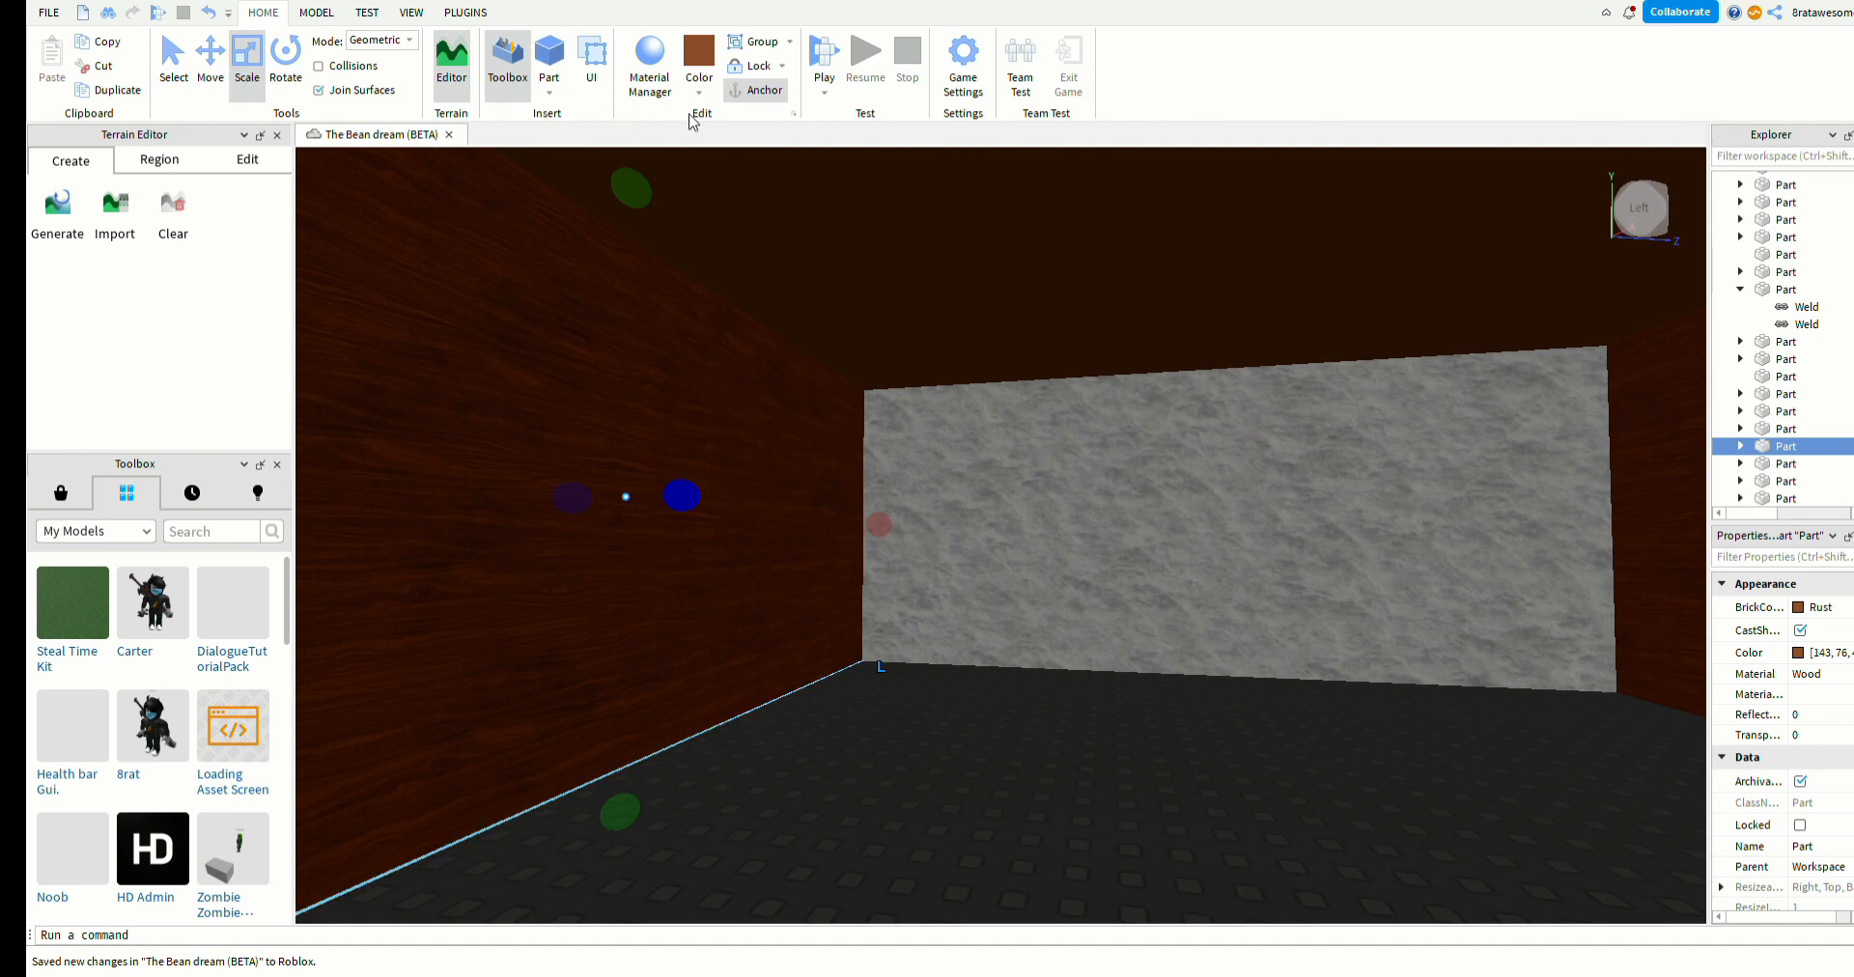
key("ctrl+d")
left_click_drag(635, 472, 1244, 522)
left_click_drag(917, 542, 864, 541)
left_click(964, 813)
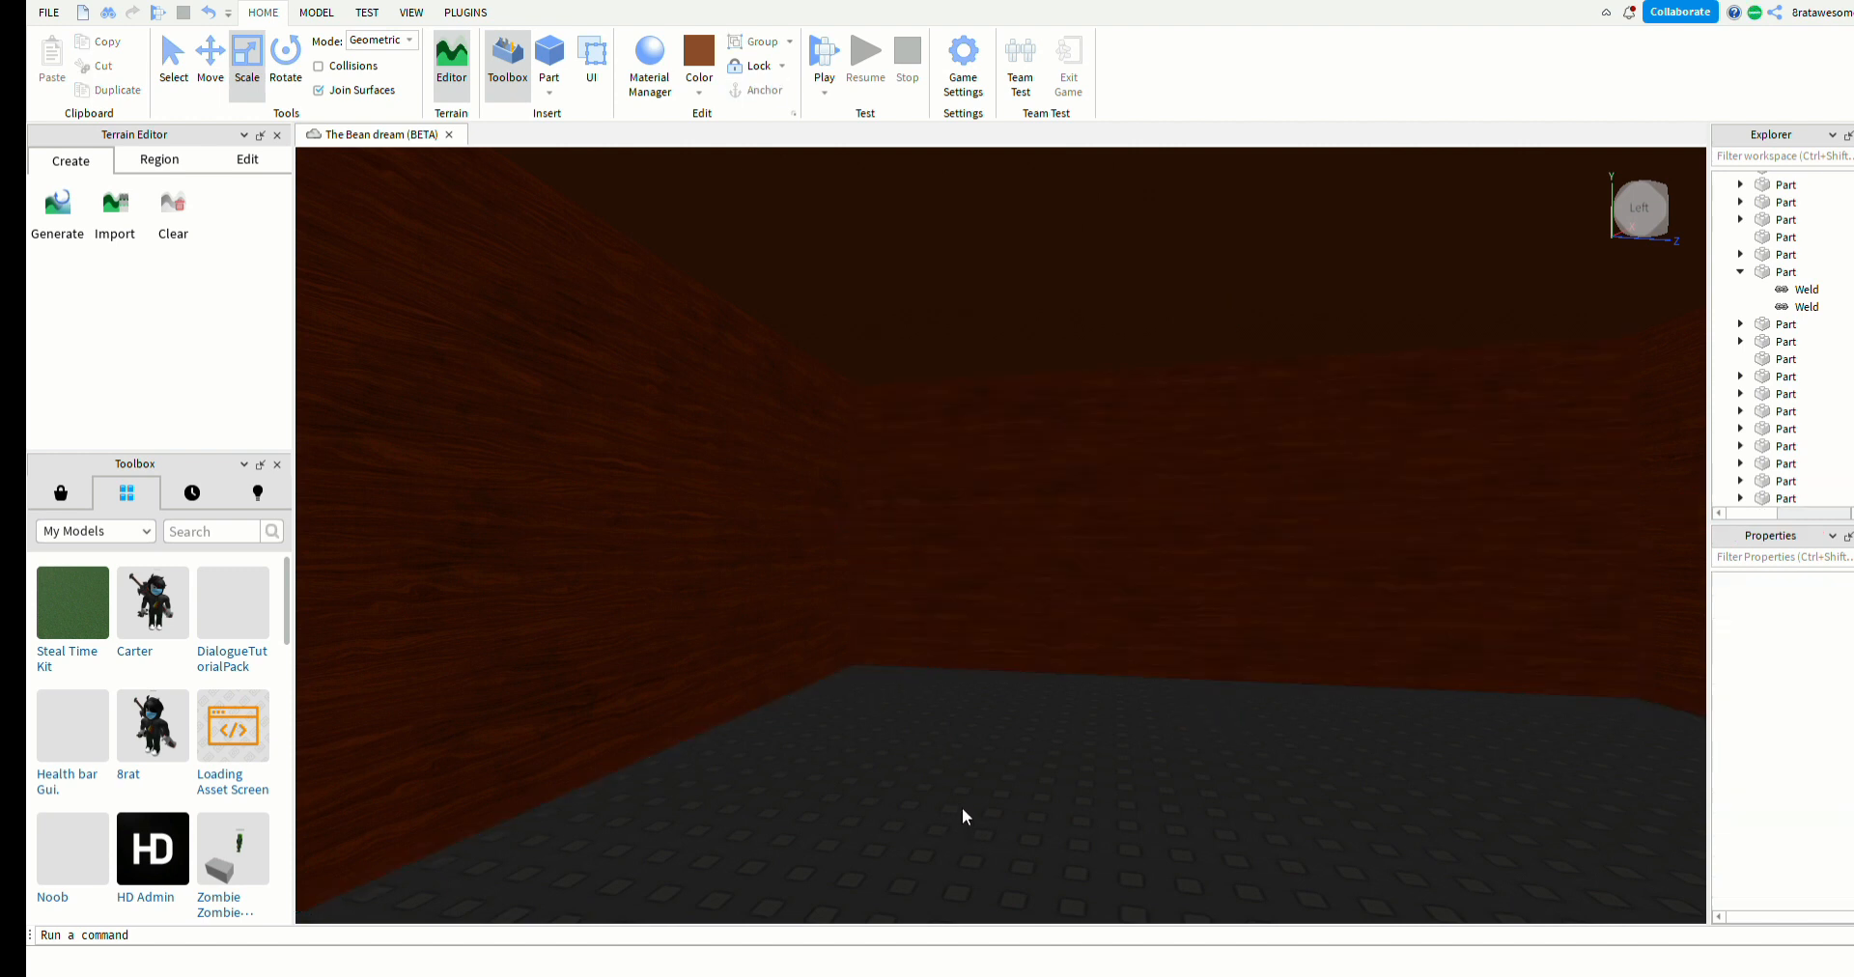
- Shorten the side wall's wooden panel at the front corner so it does not protrude through the stone wall beside the door
right_click_drag(965, 791, 983, 720)
right_click_drag(984, 721, 953, 691)
key("w")
key("s")
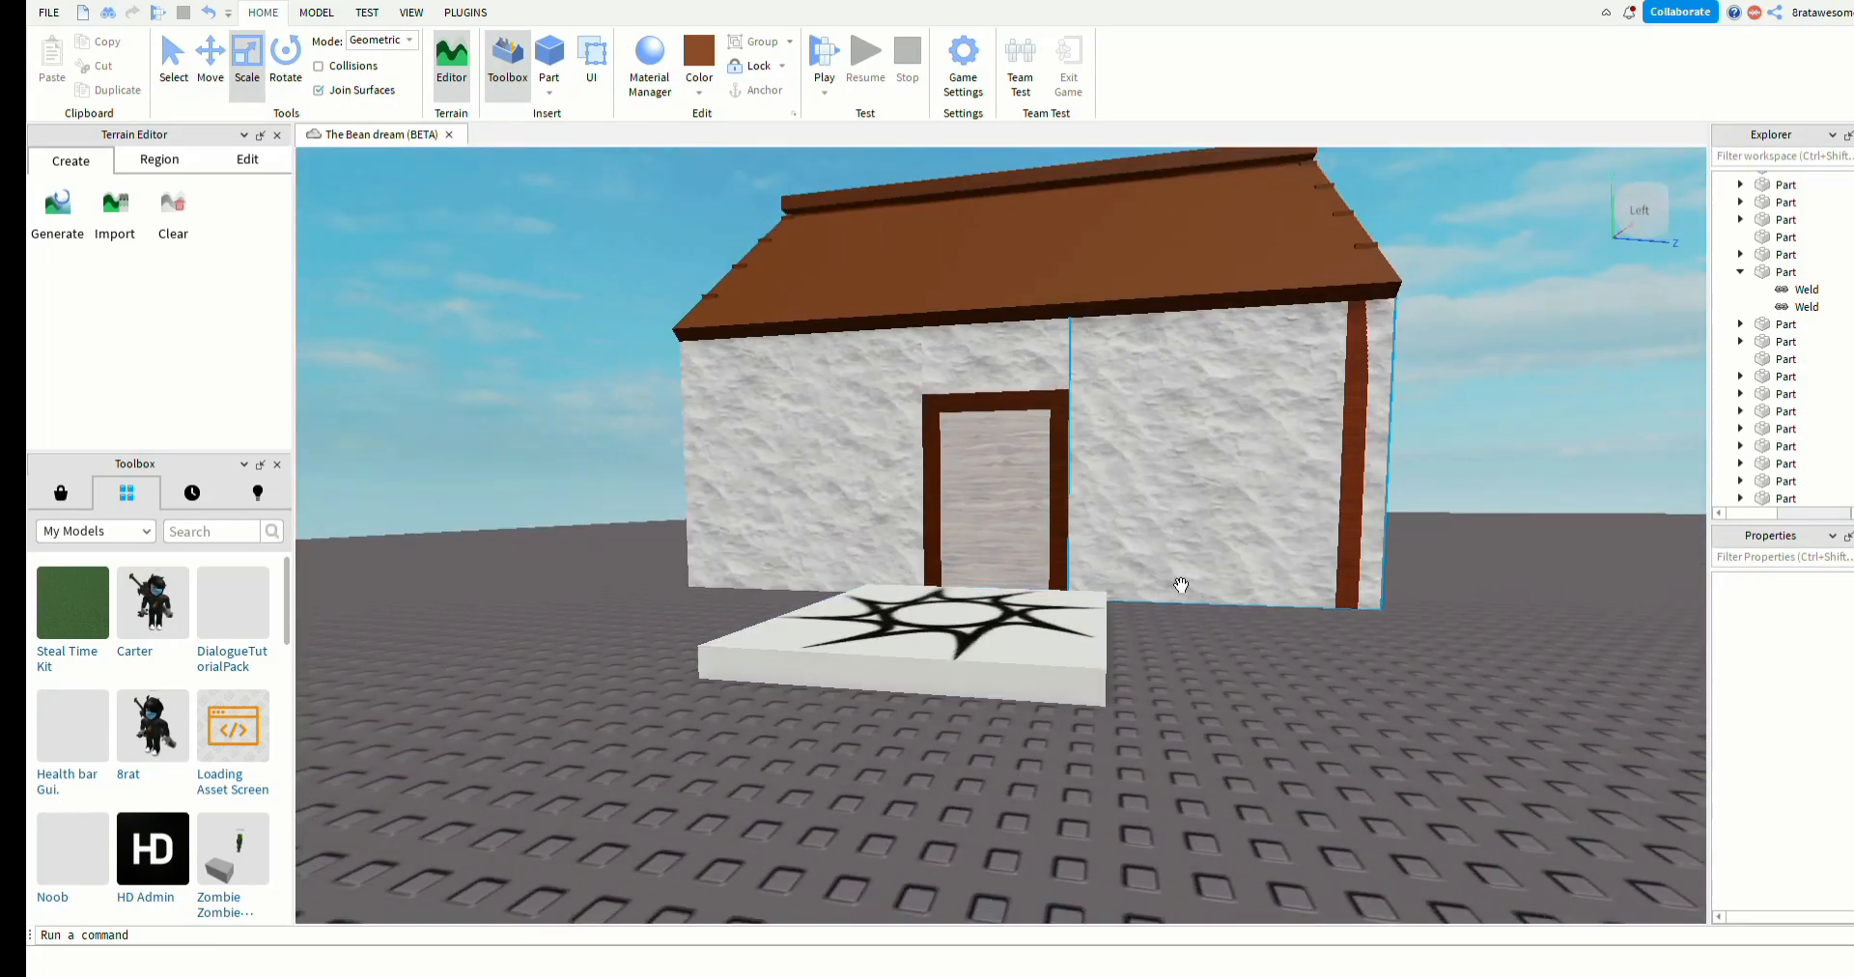
scroll(1180, 585, "up", 5)
left_click(1197, 447)
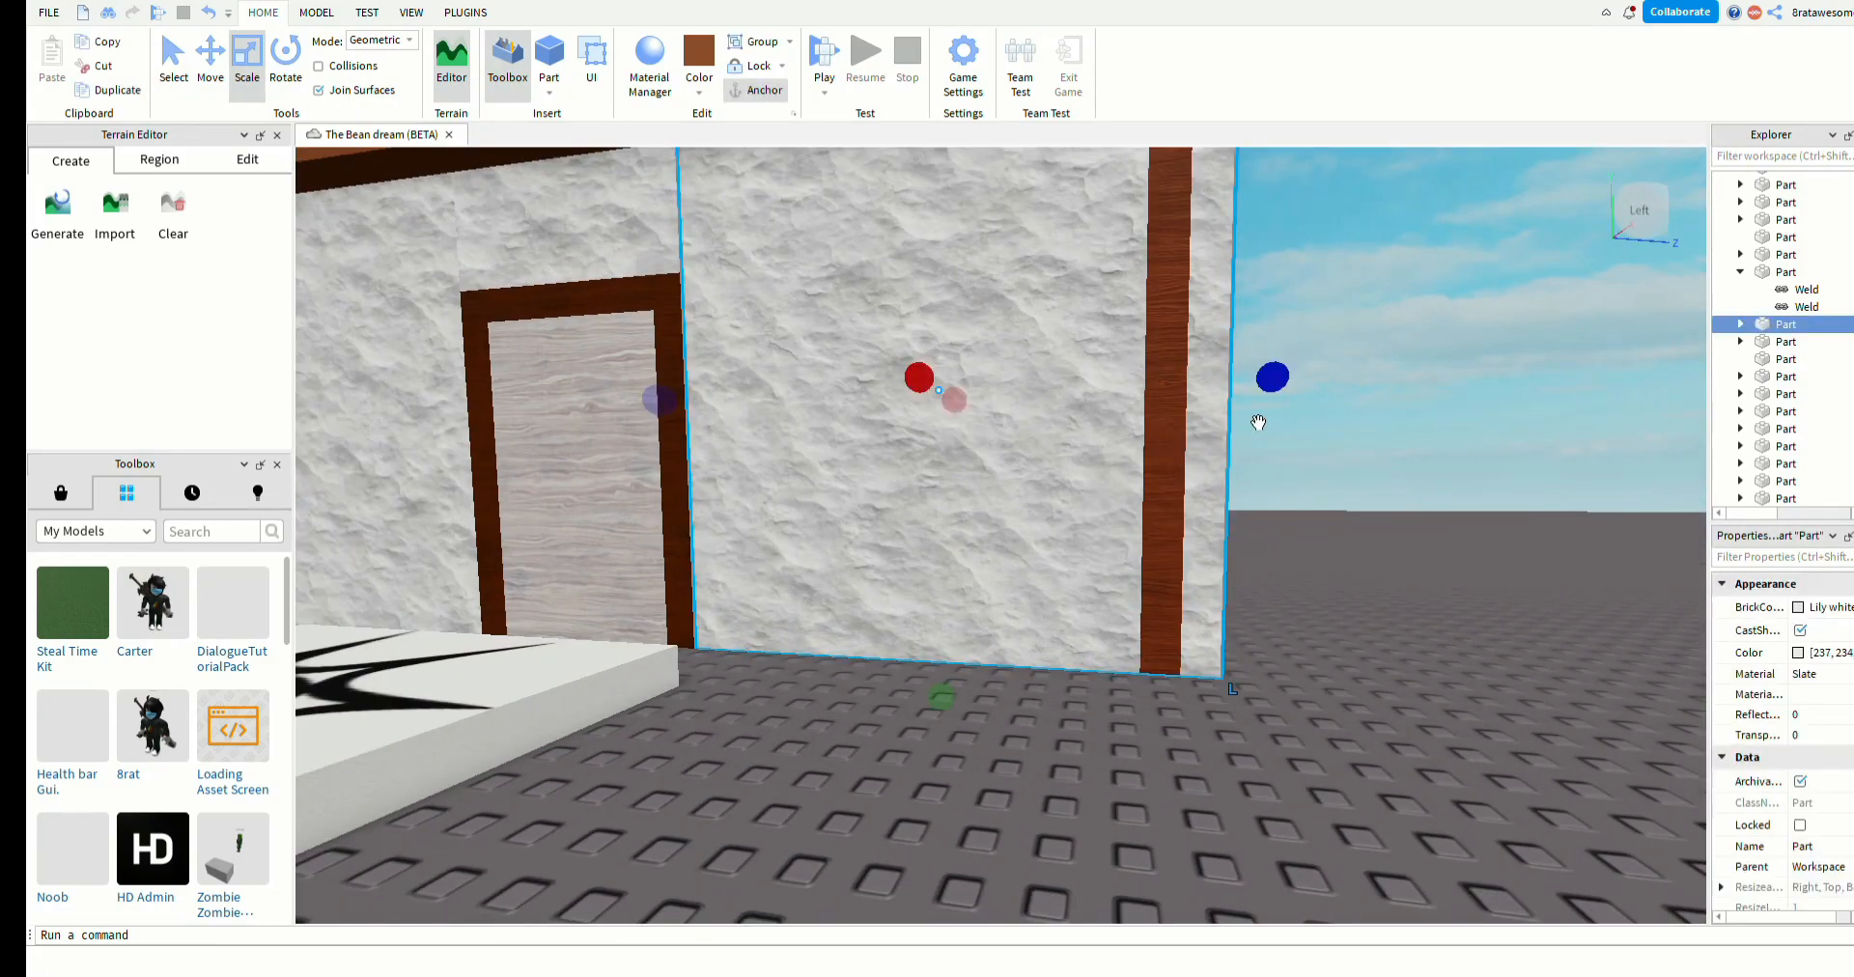
key("w")
right_click_drag(1279, 413, 1279, 412)
left_click_drag(1201, 406, 1244, 418)
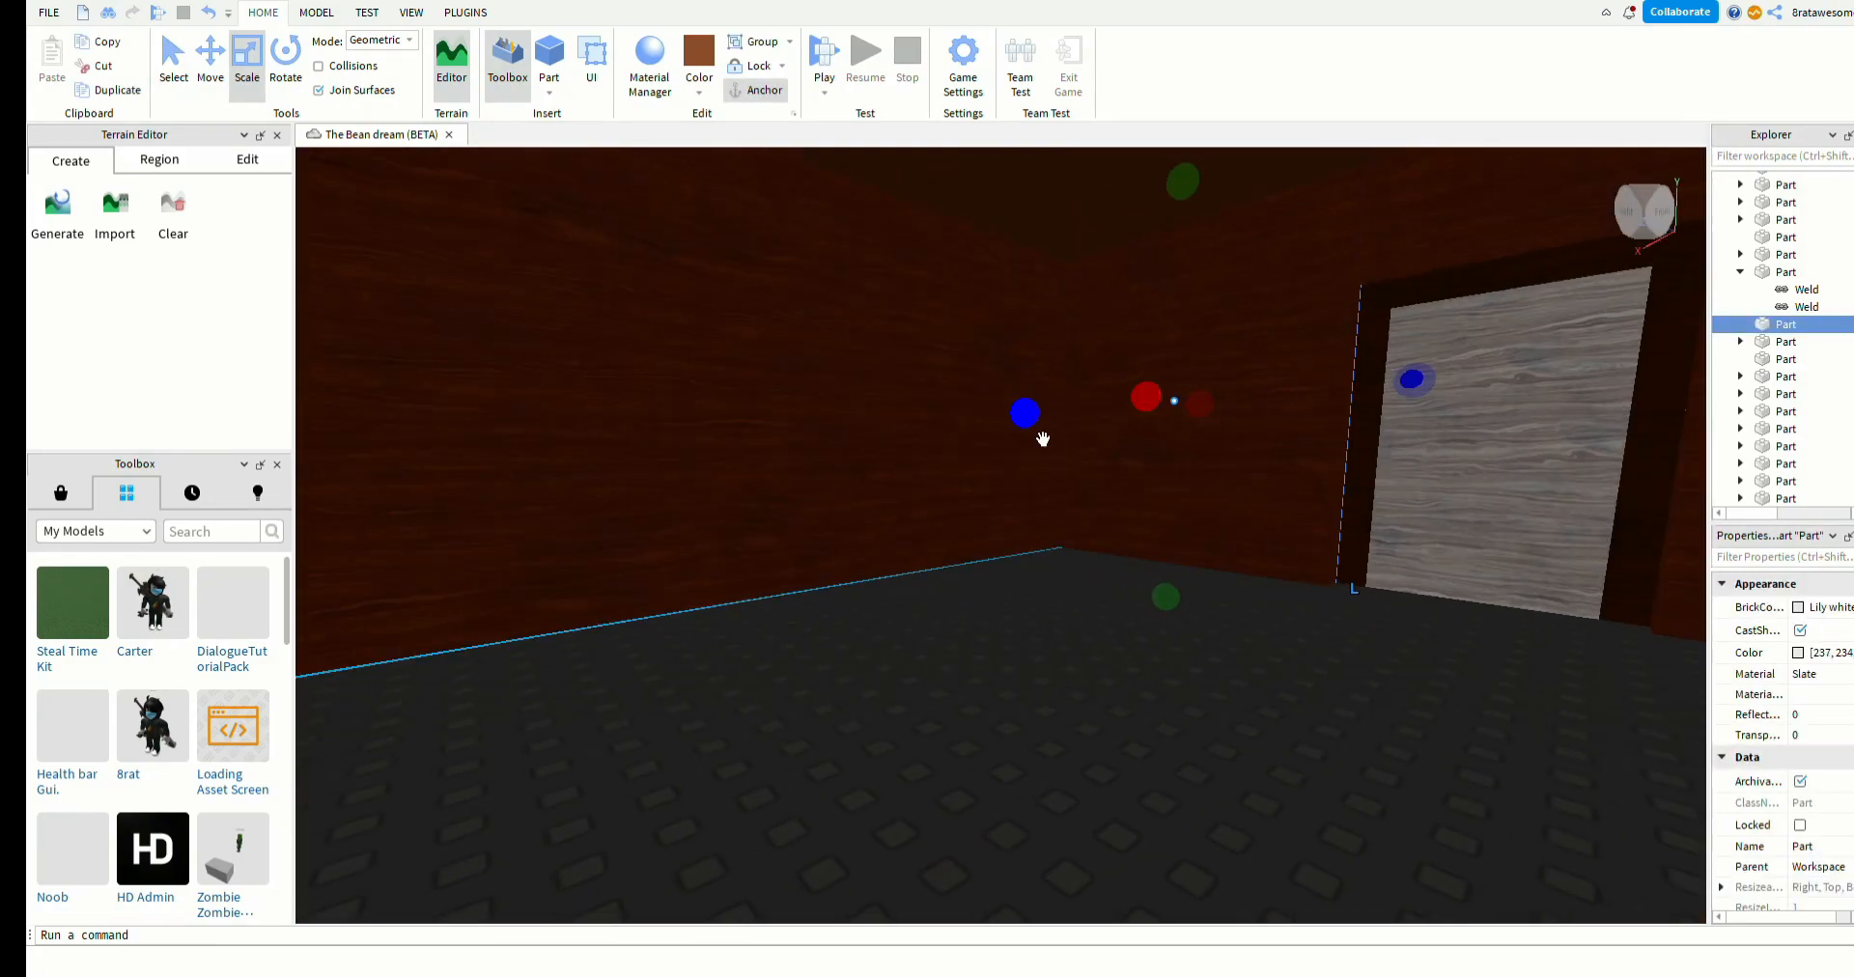
left_click_drag(1107, 417, 1095, 419)
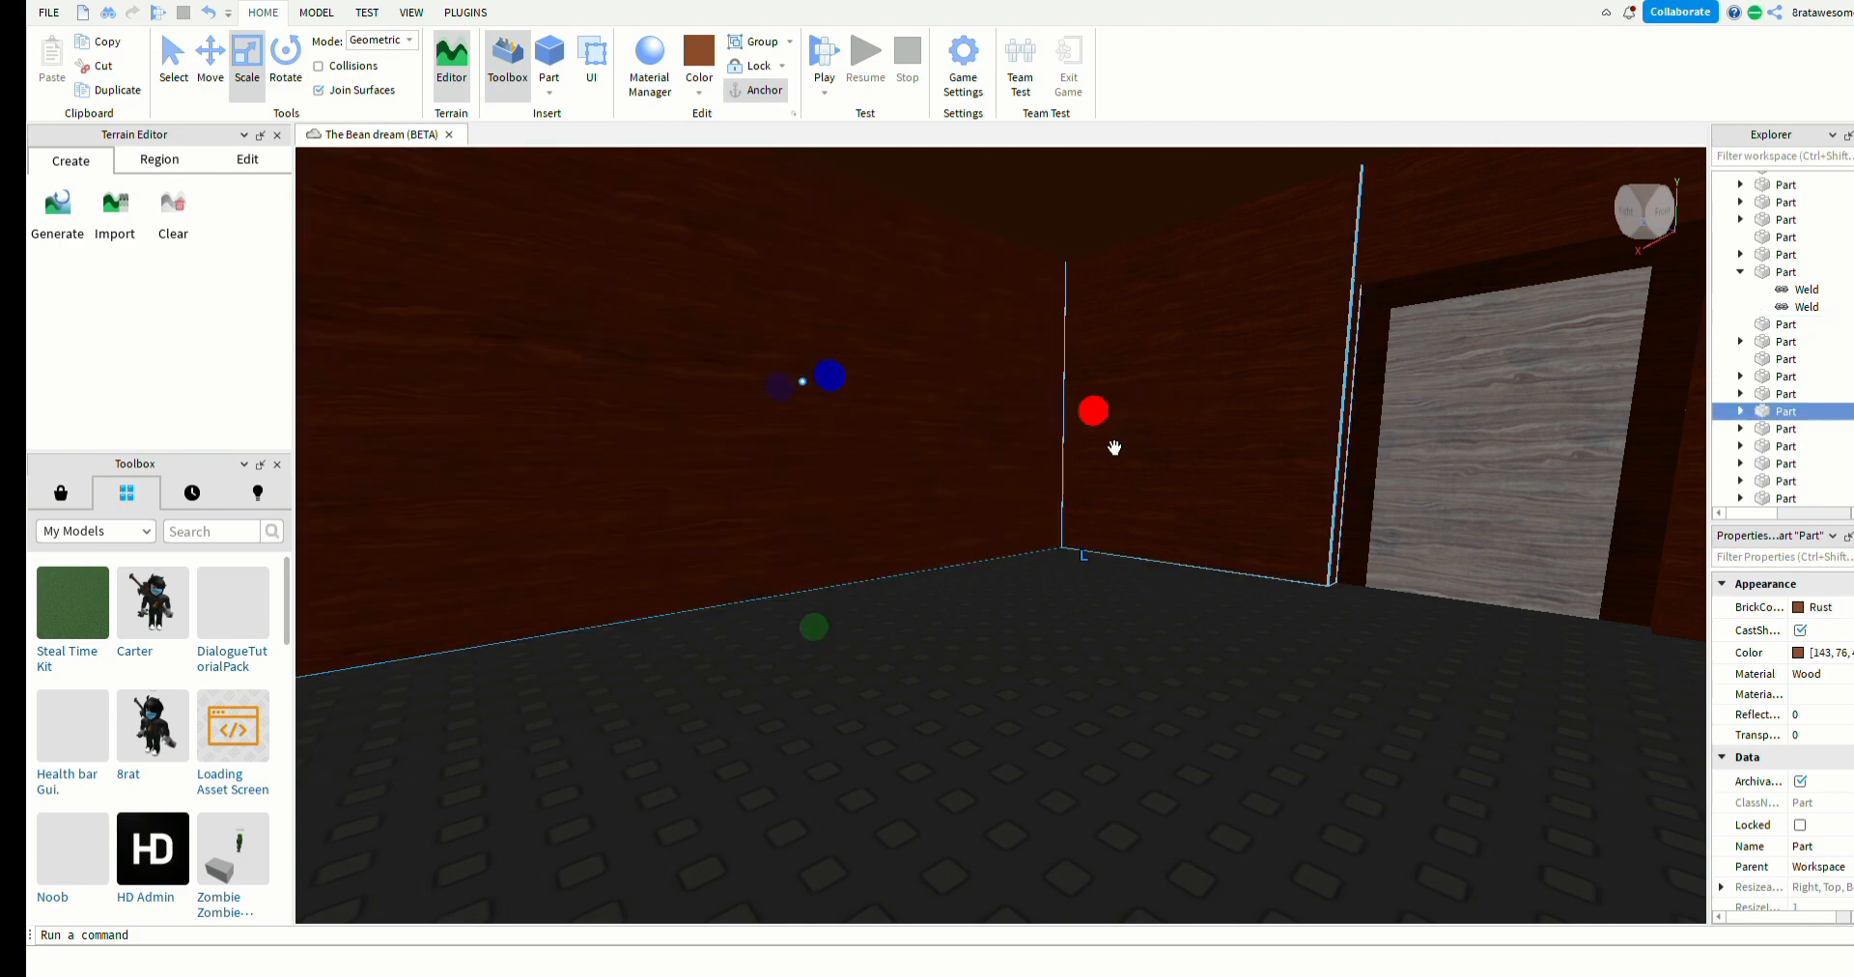
key("w")
right_click_drag(1115, 616, 1115, 612)
key("s")
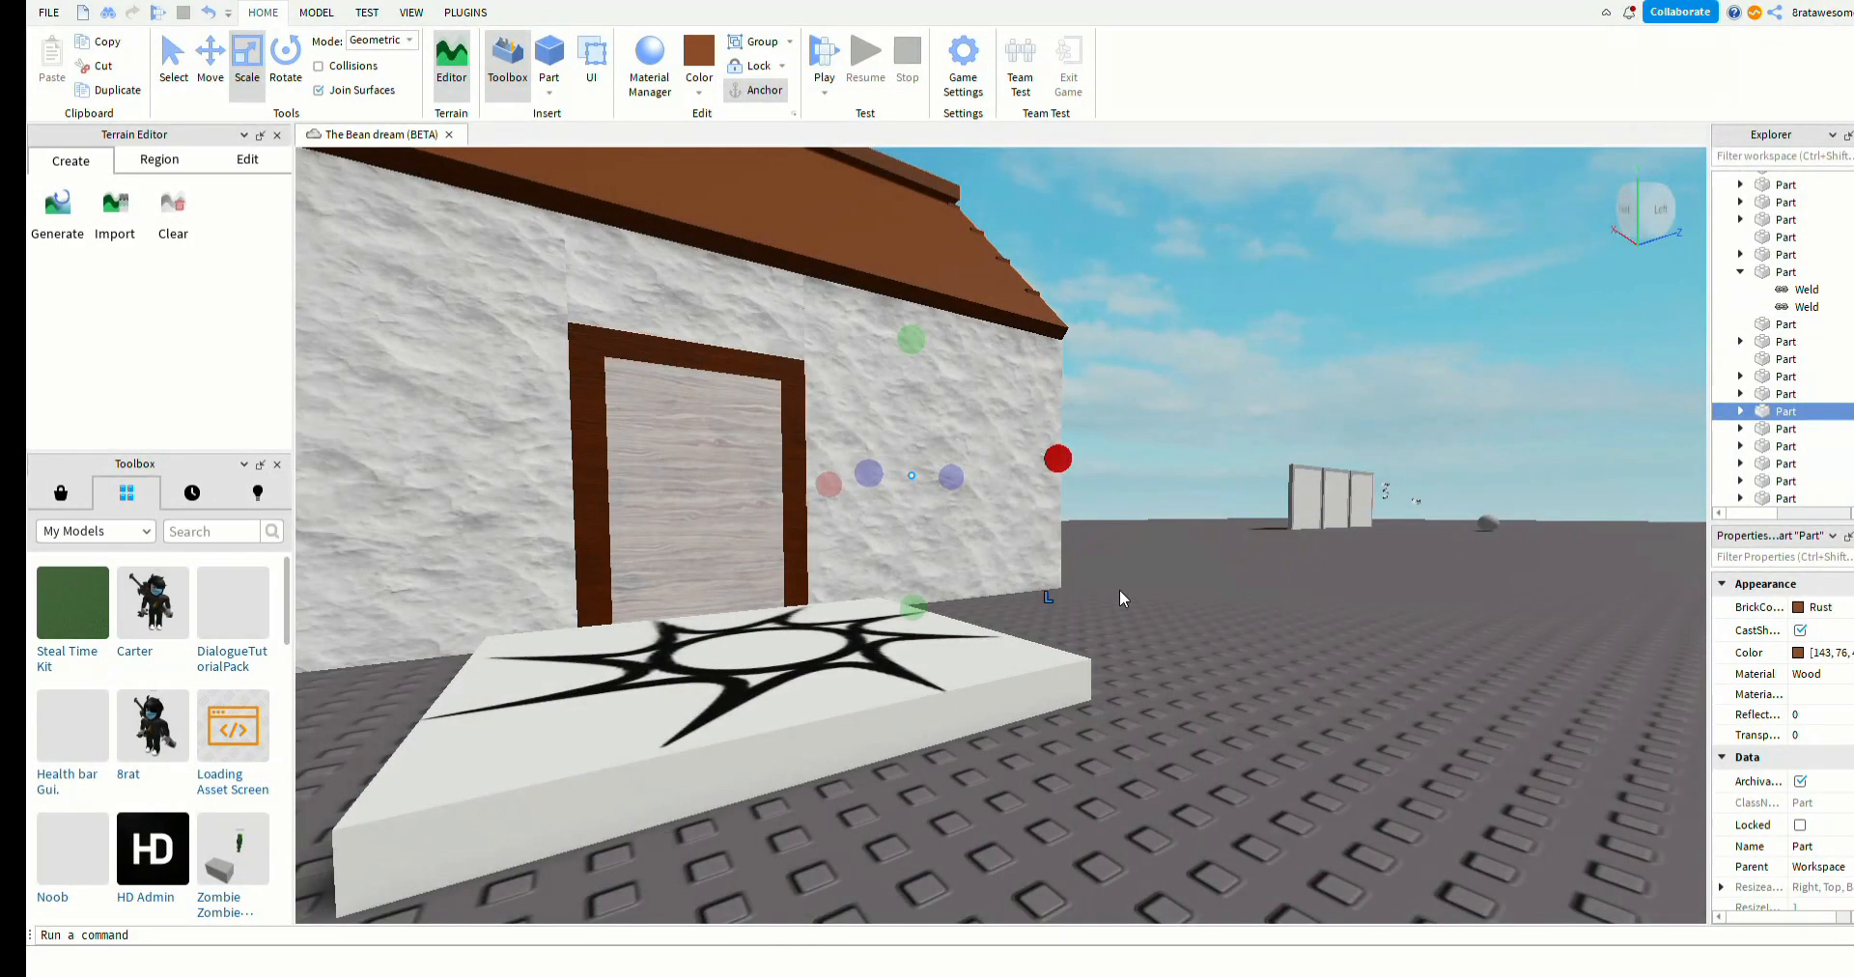
- Start a playtest and walk the avatar from the spawn to the house's front door
left_click(824, 54)
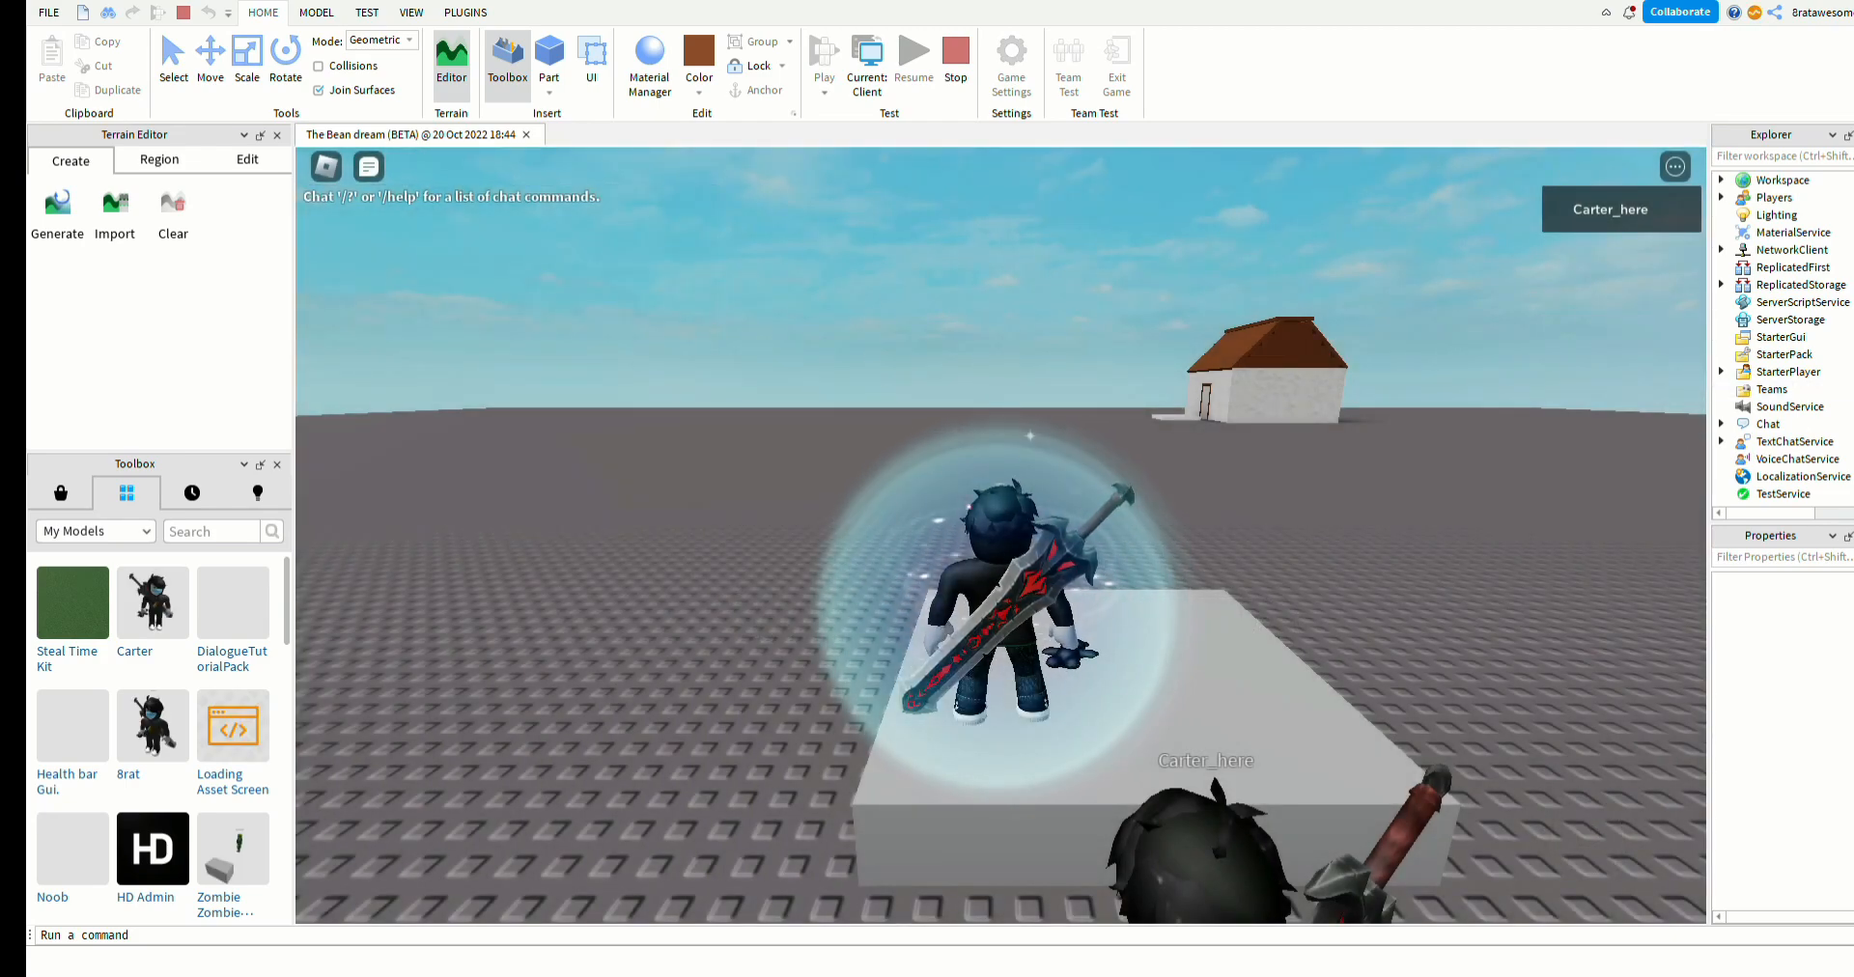
right_click_drag(1548, 690, 1547, 690)
key("w")
key("w")
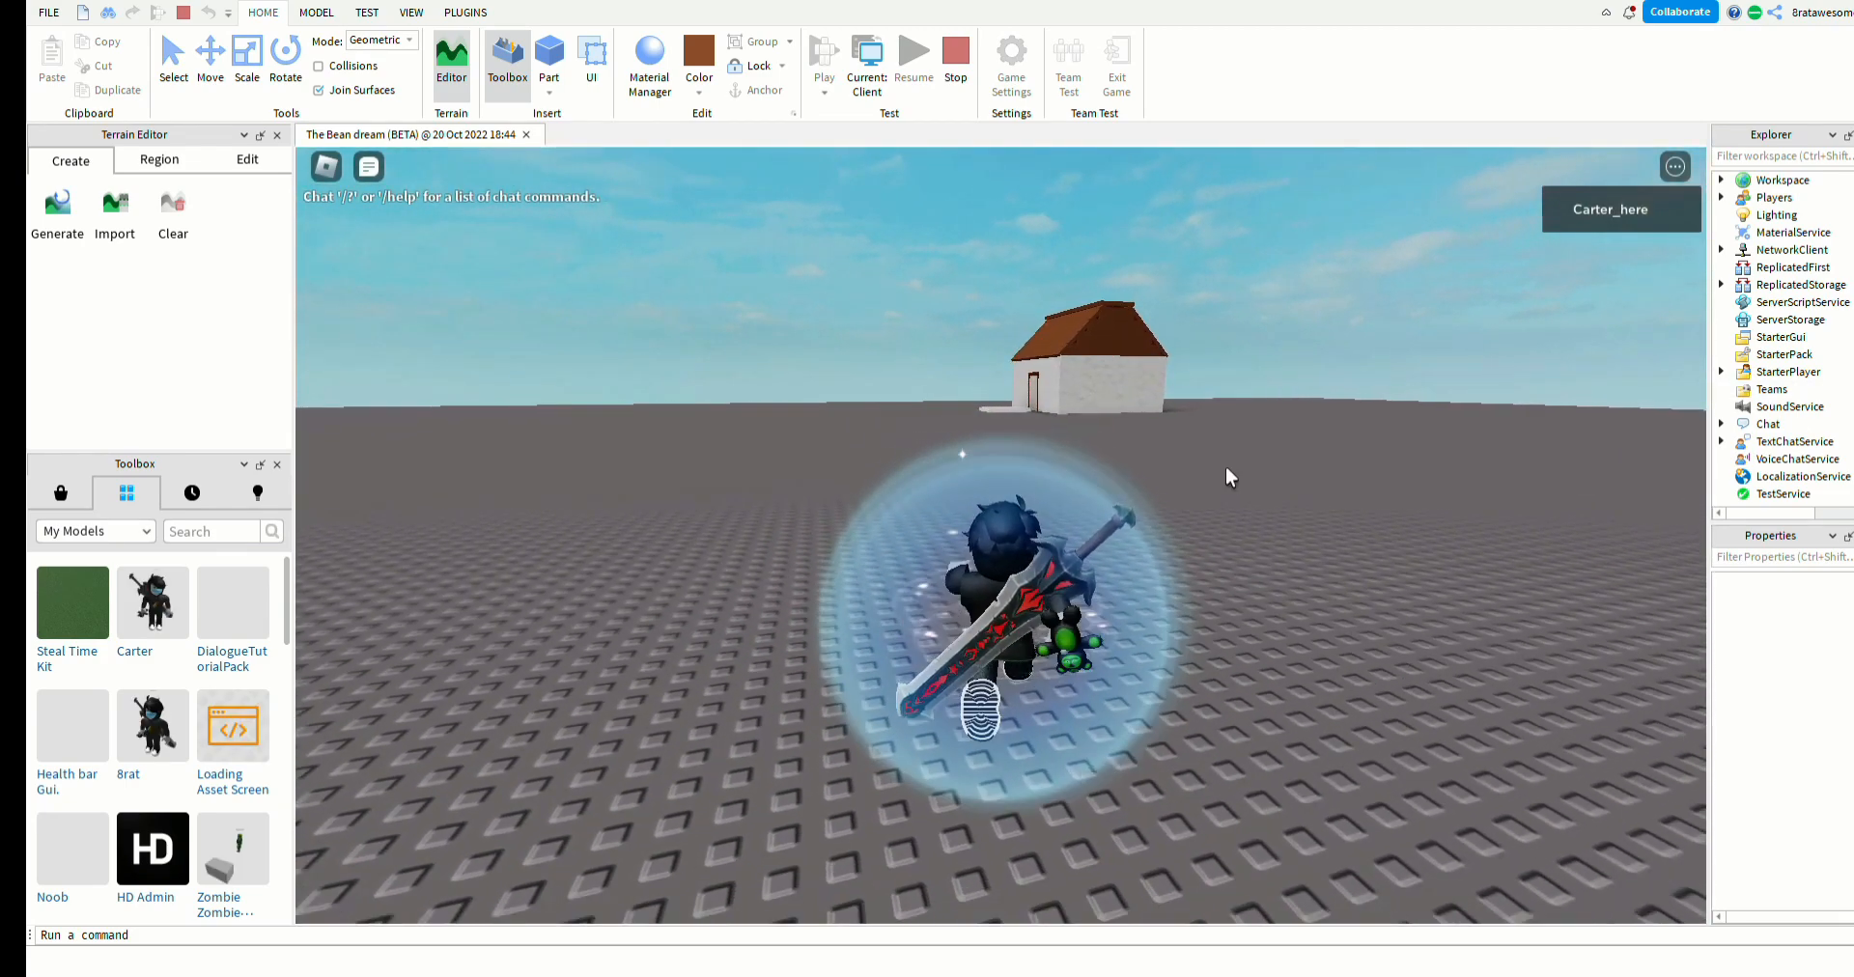
key("w")
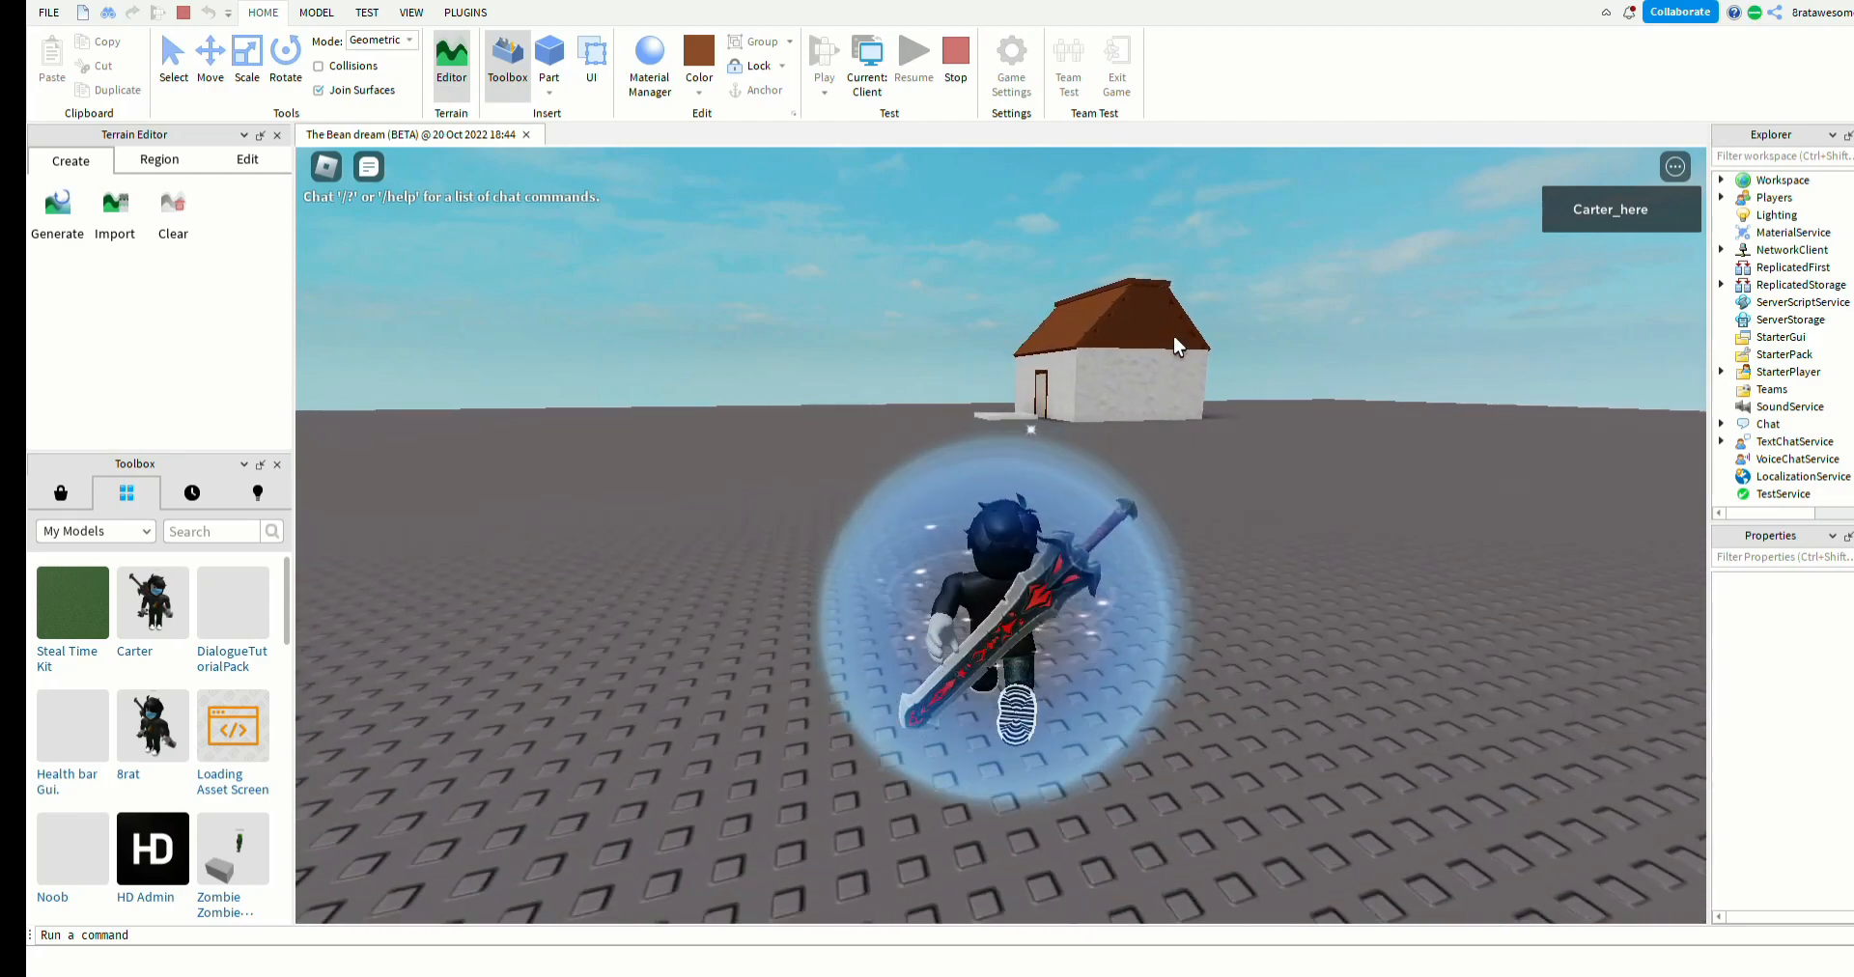
key("w")
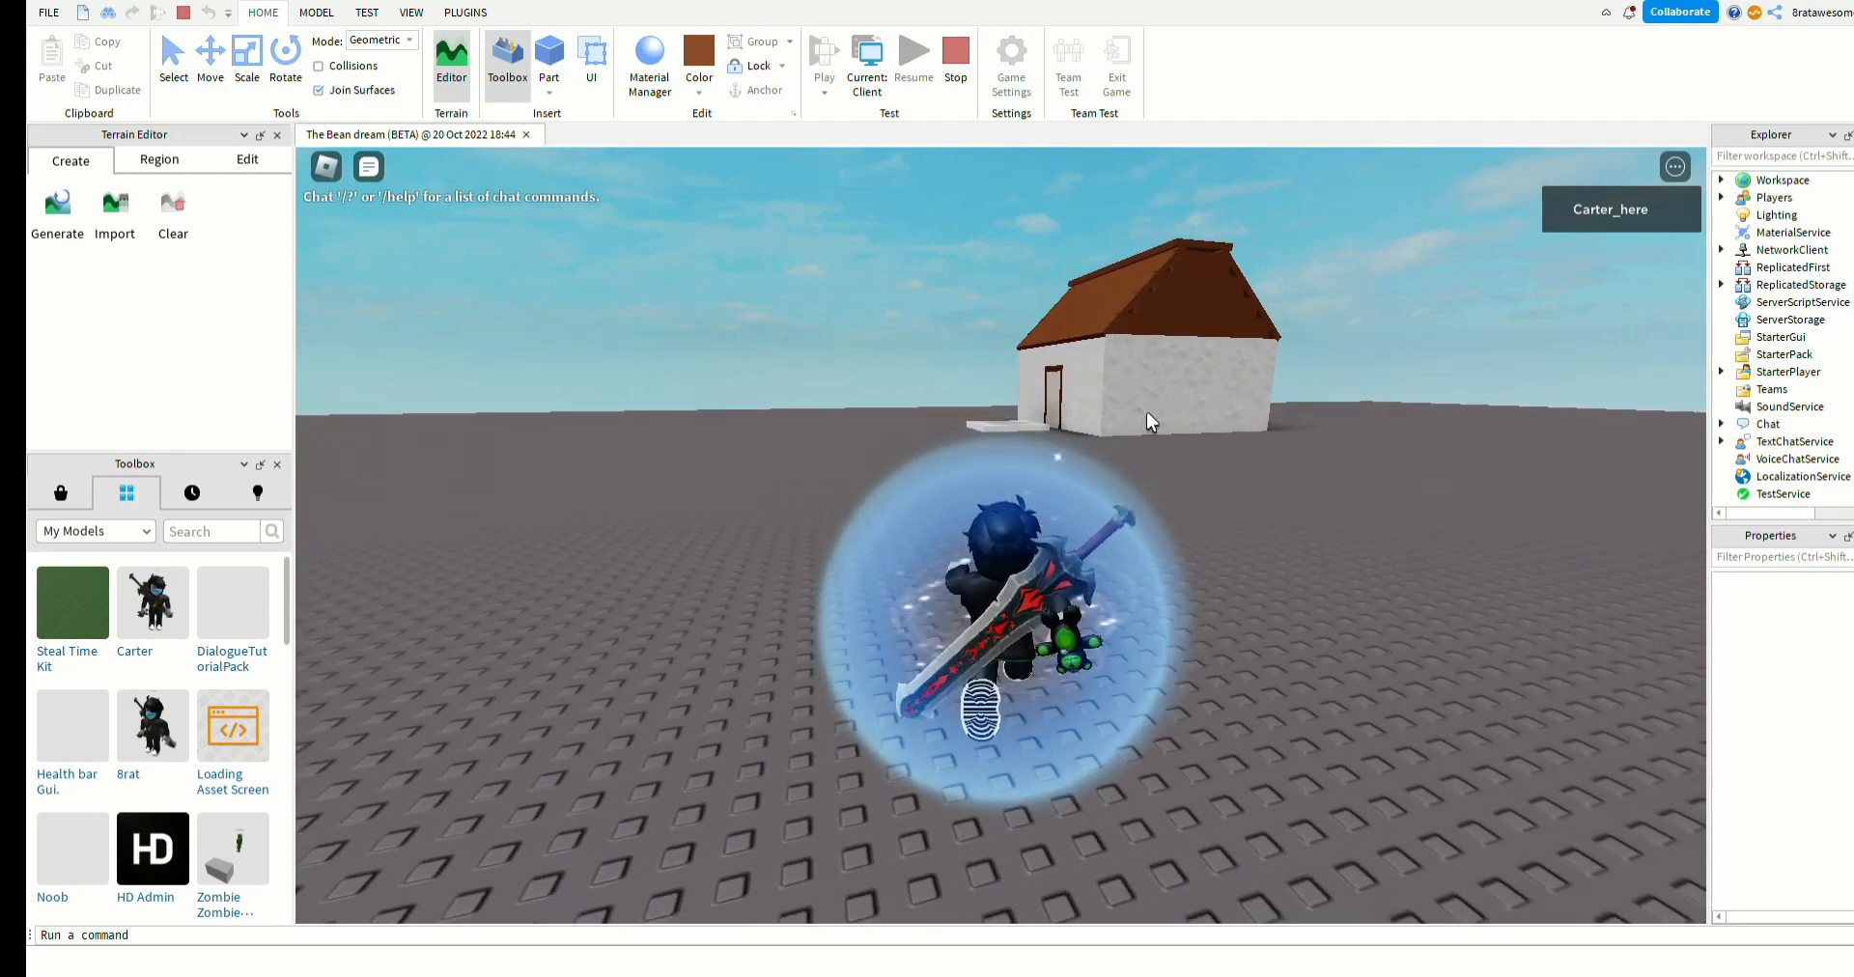
key("w")
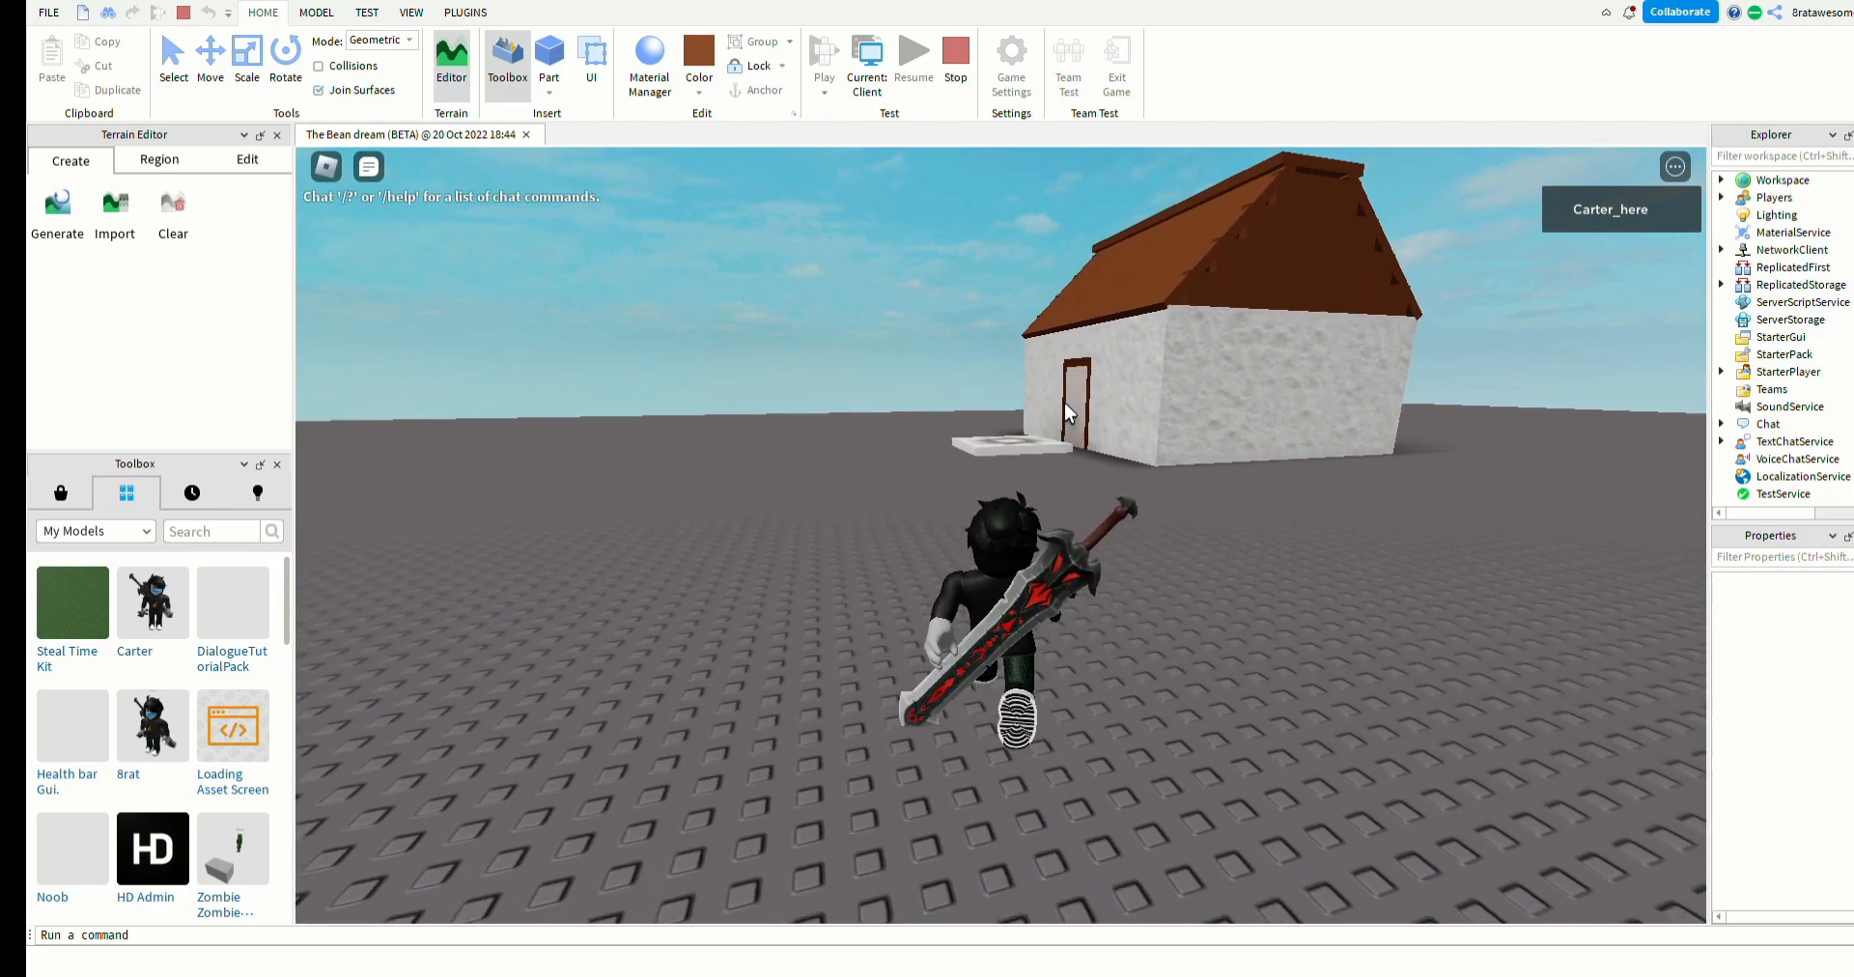
key("w")
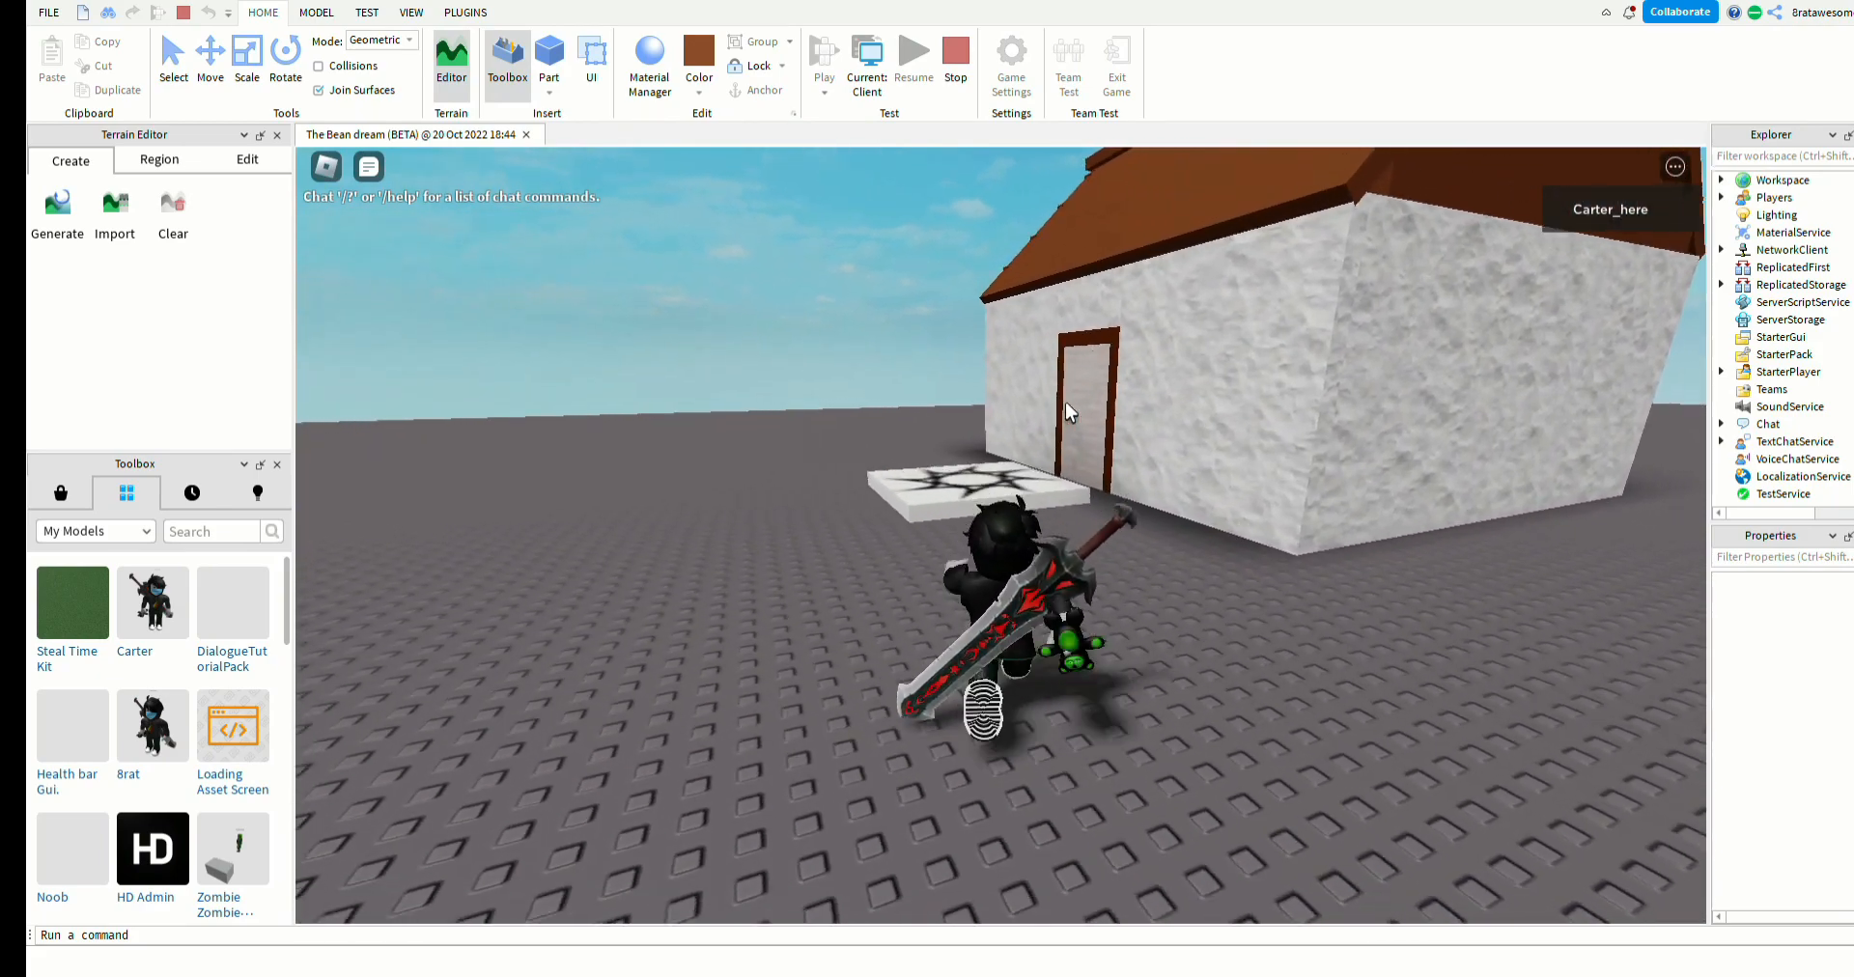
key("w")
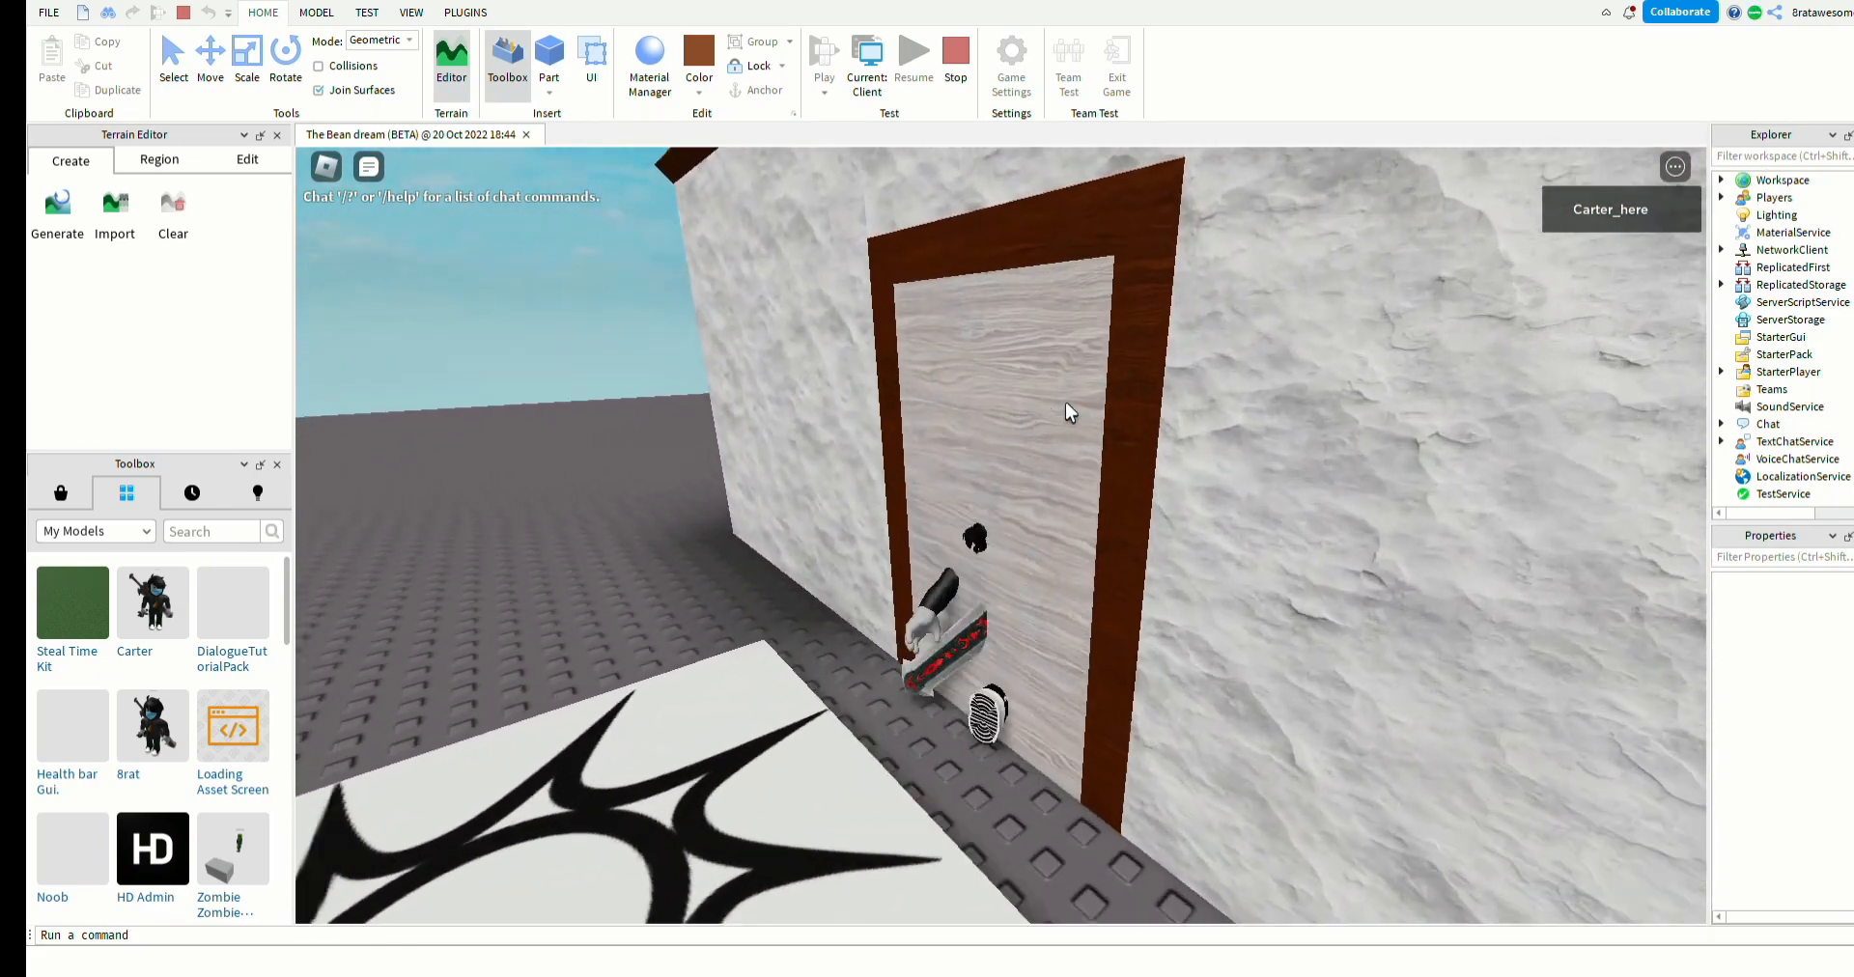
- Walk through the door, inspect the panelled interior by moving and jumping around, leave the house and stop the playtest
key("w")
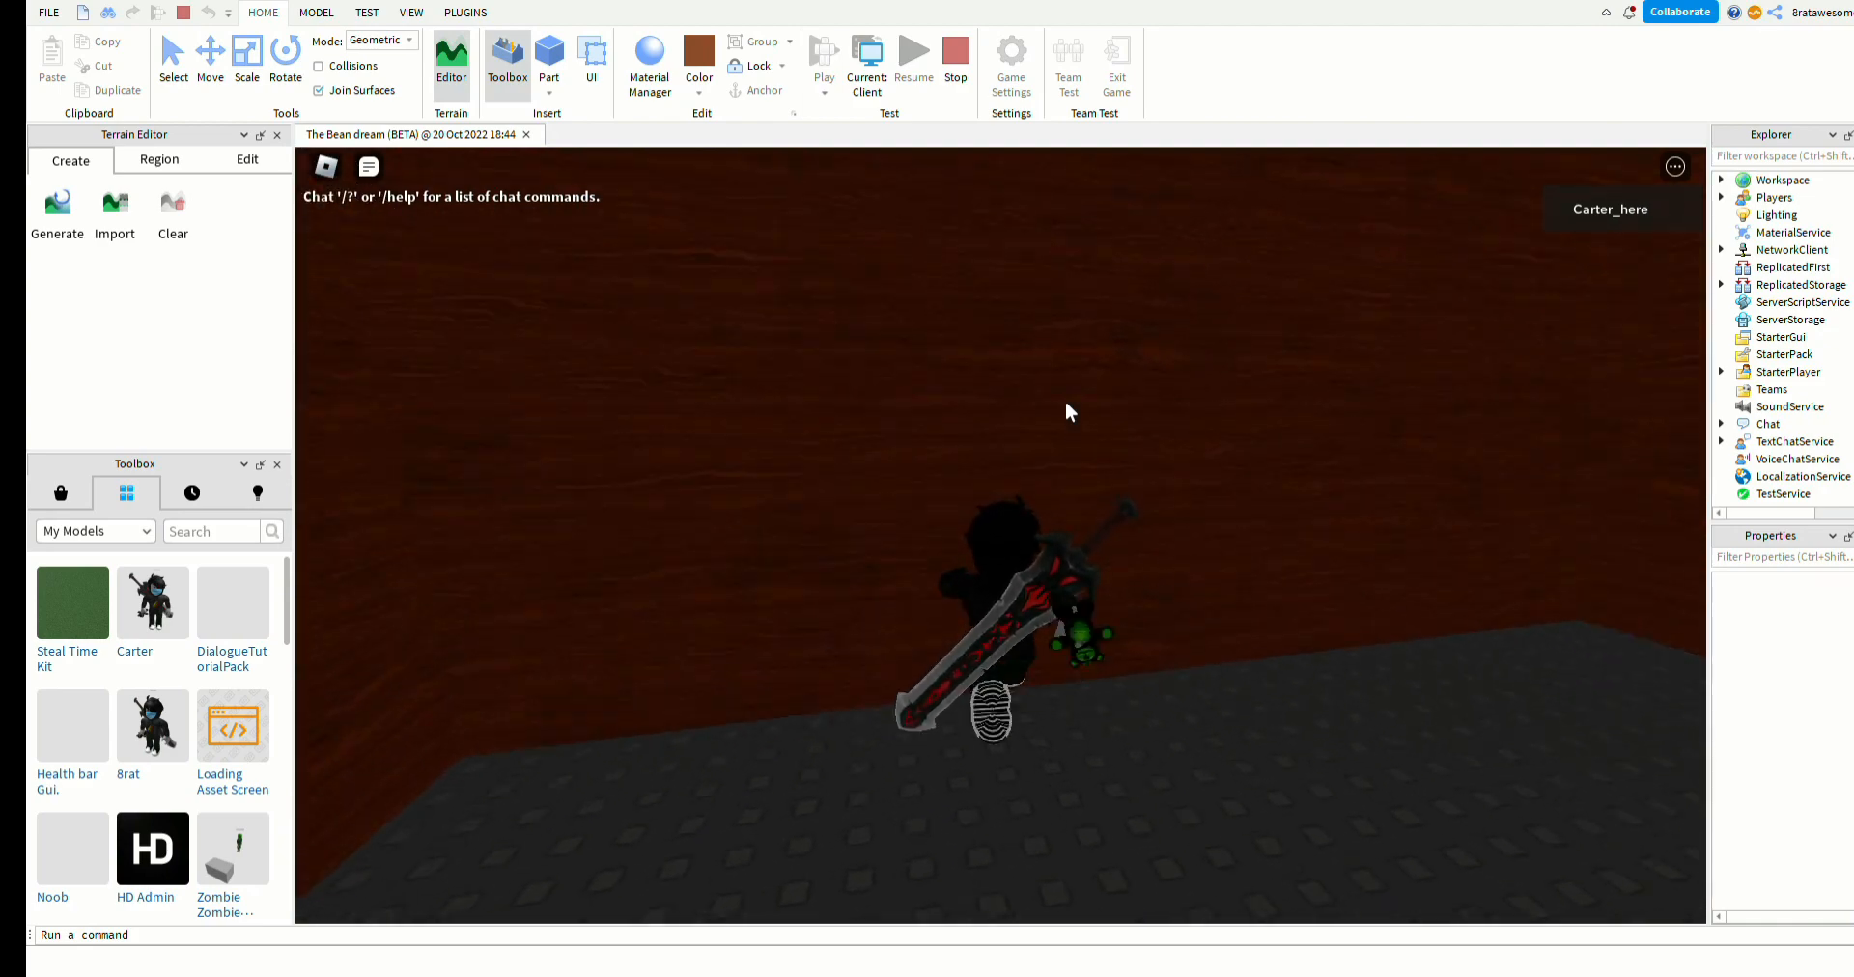
key("w")
key("space")
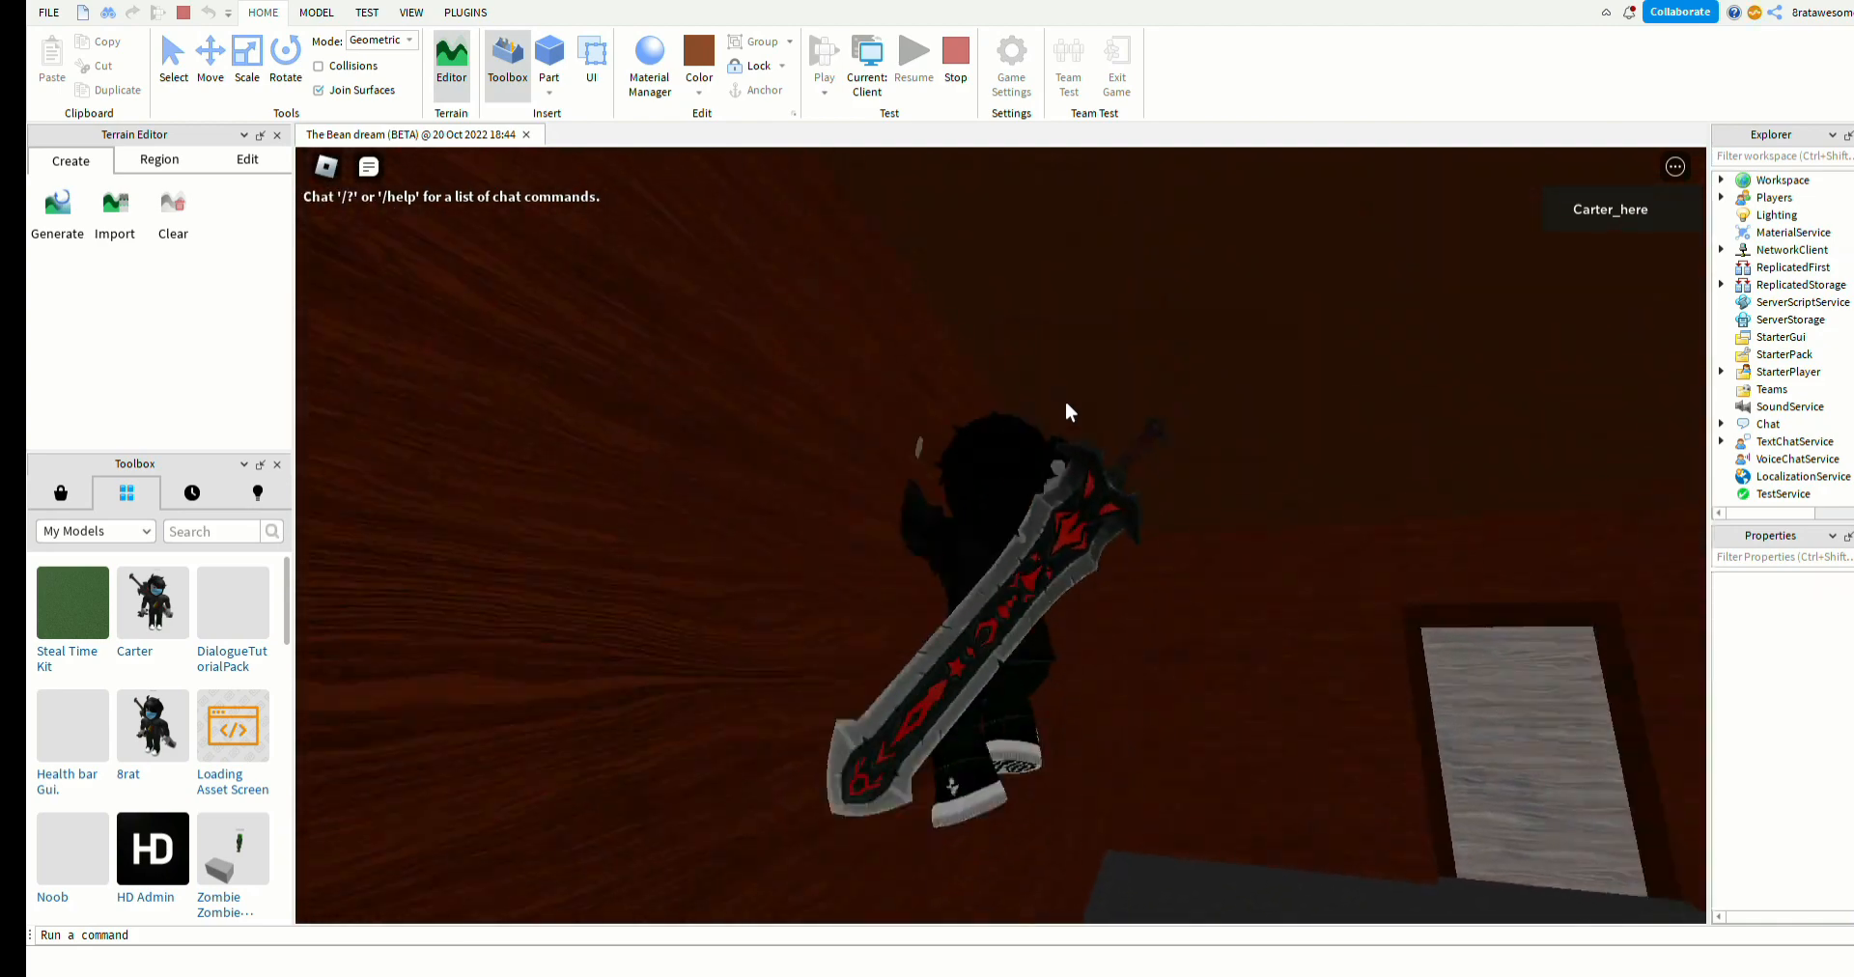
key("w")
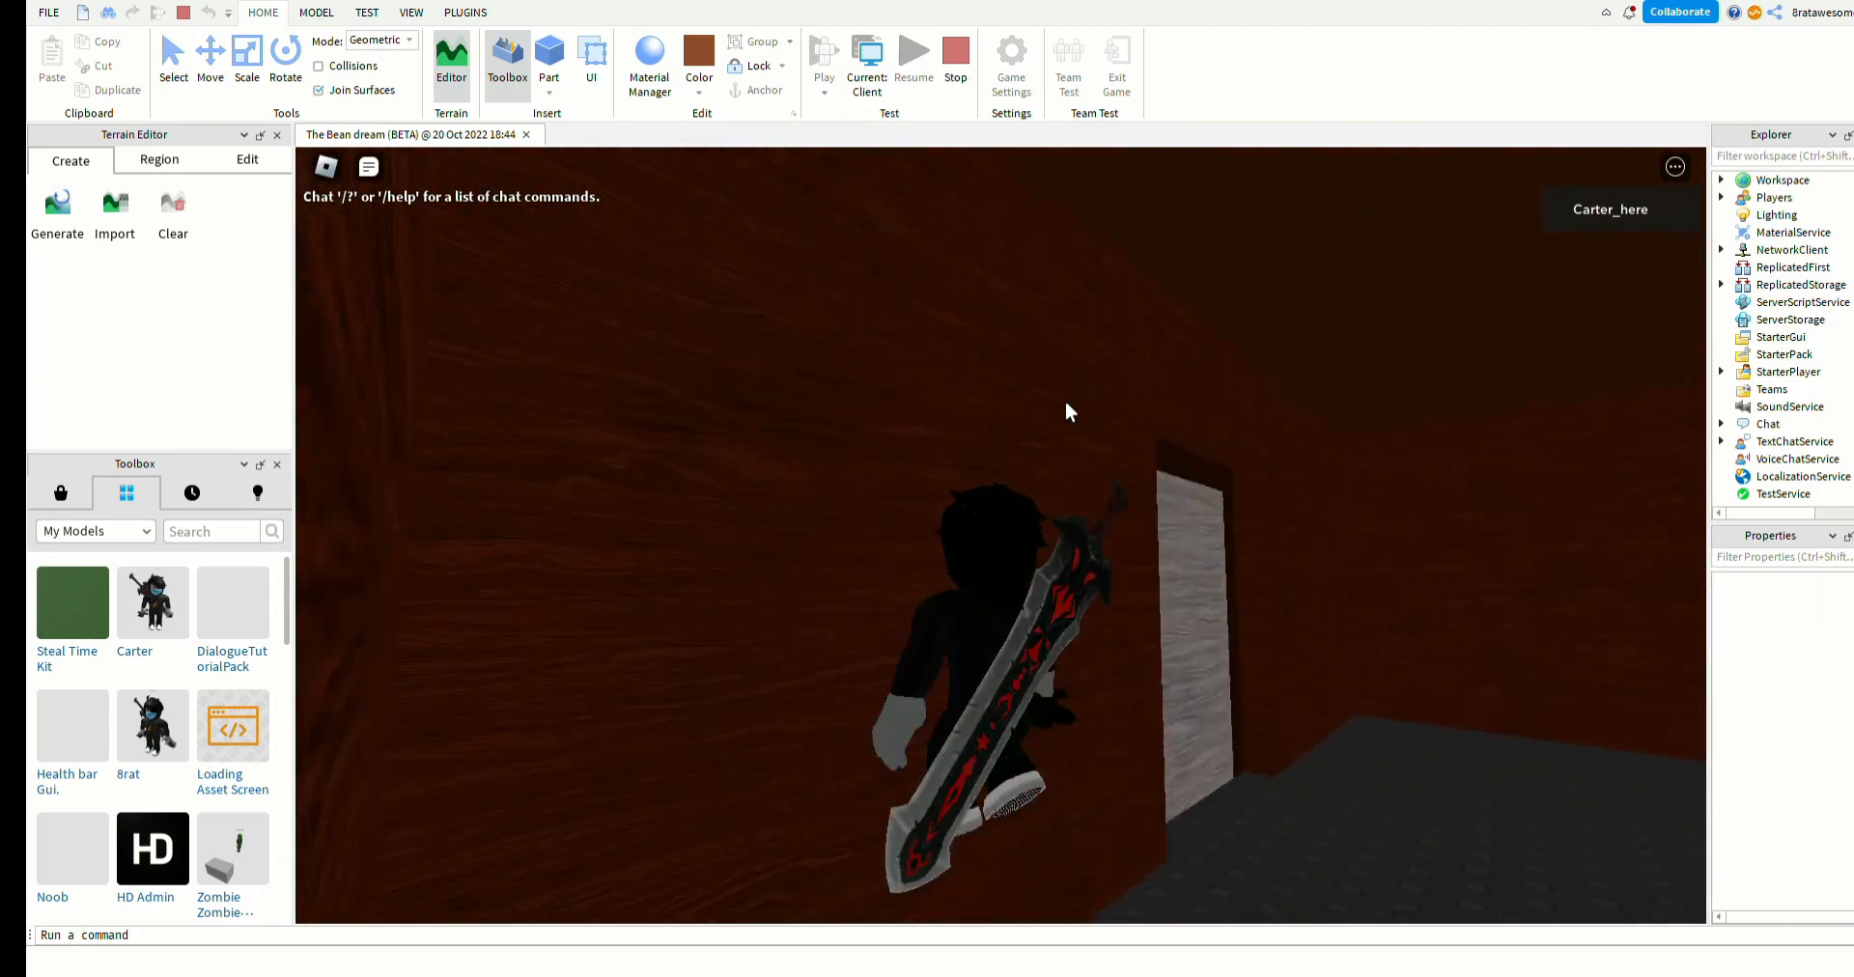
key("space")
key("w")
key("space")
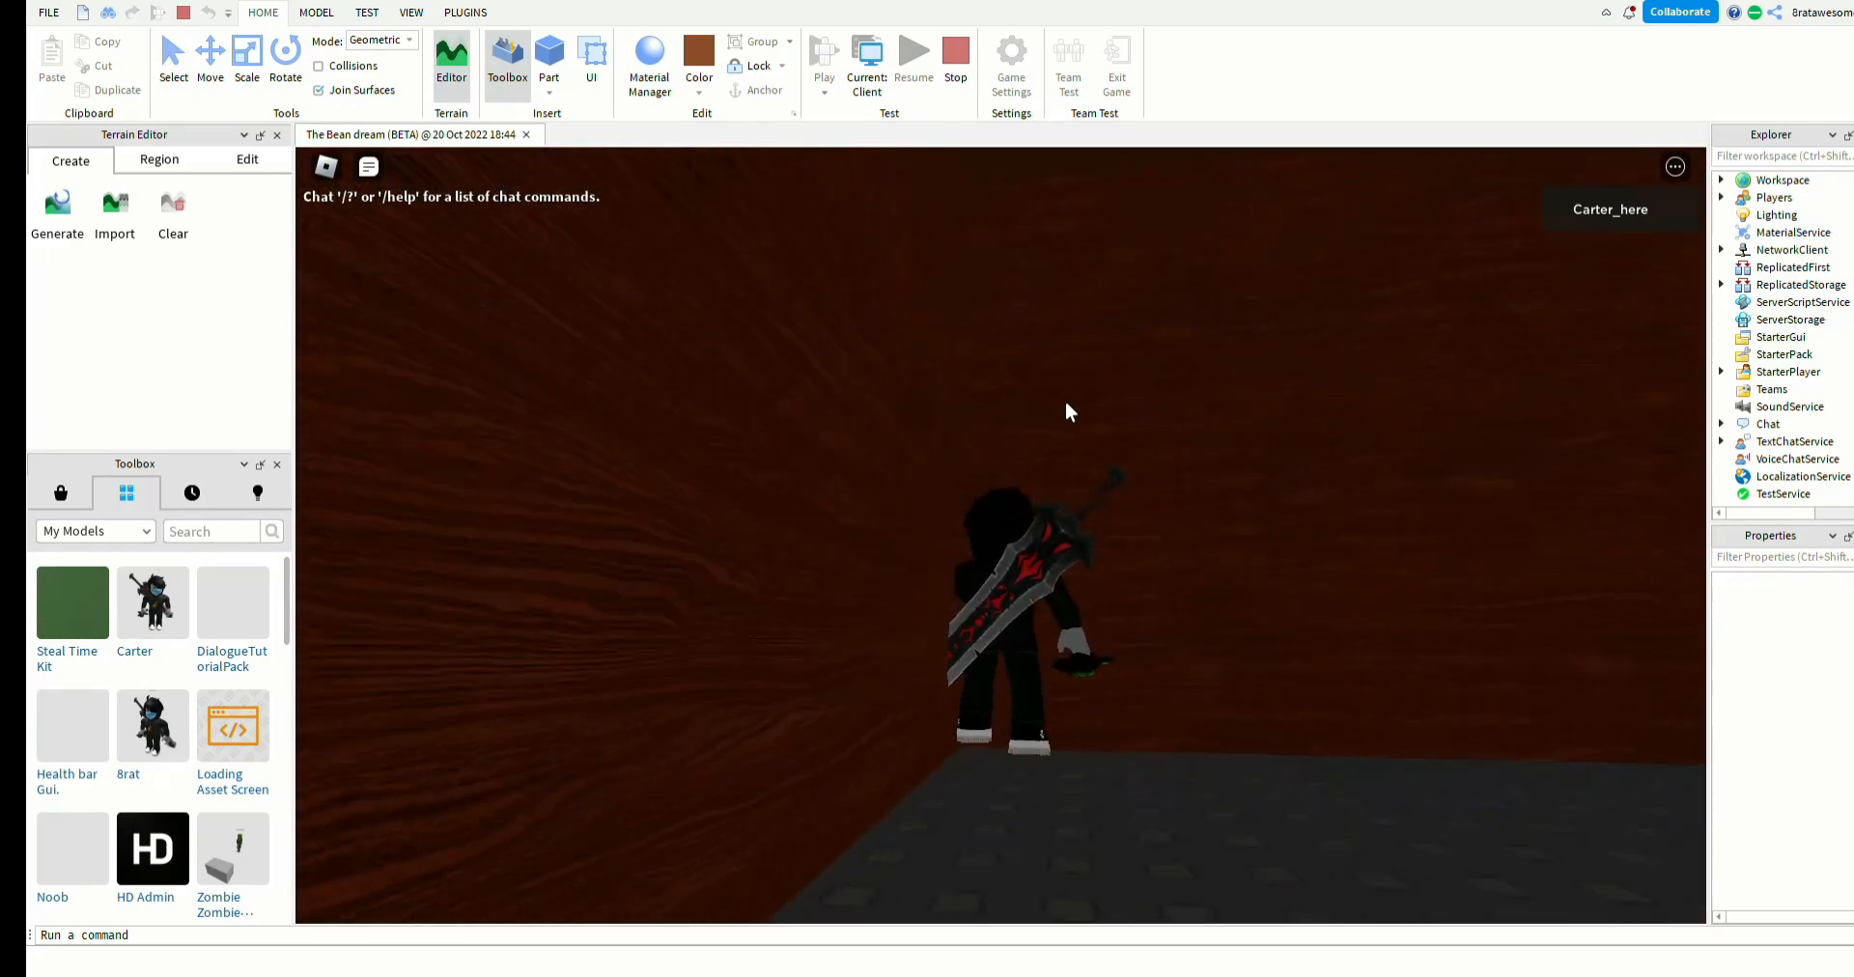
key("w")
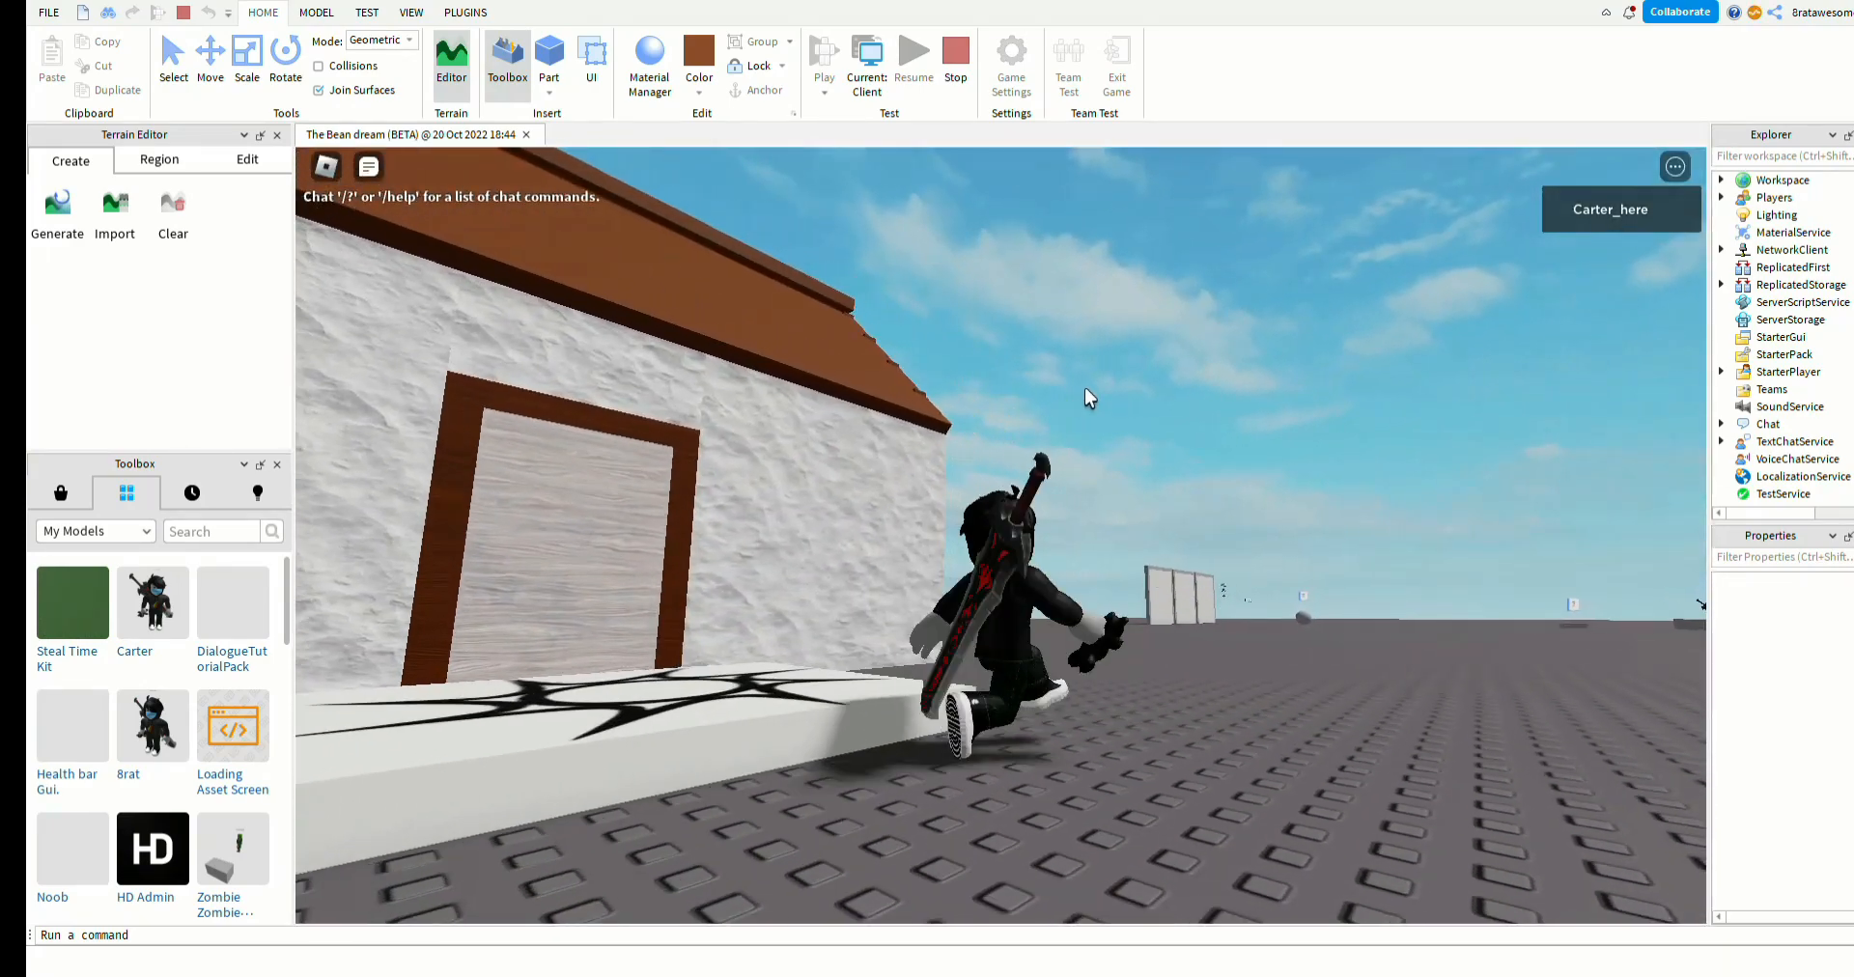
right_click_drag(1086, 389, 1173, 290)
key("a")
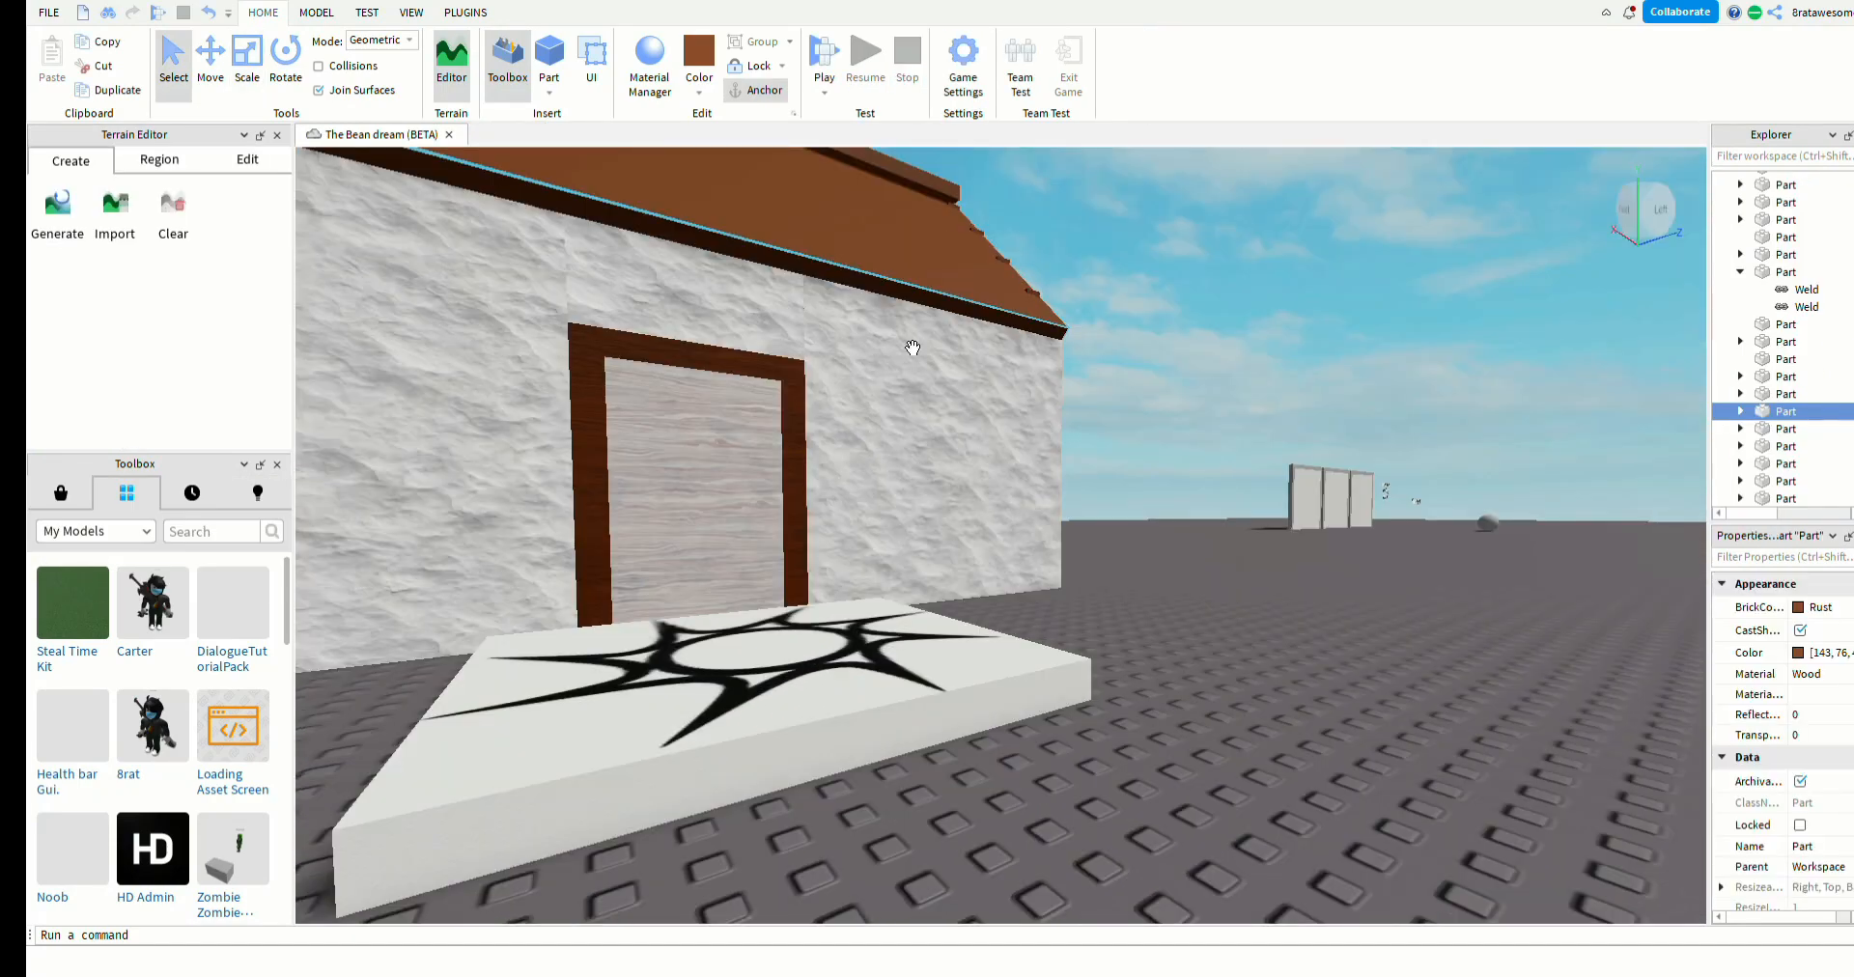
- Select the roof's ridge cap and examine the roof from above and from the rear of the house
right_click_drag(809, 580, 1246, 455)
key("w")
left_click(1219, 429)
key("w")
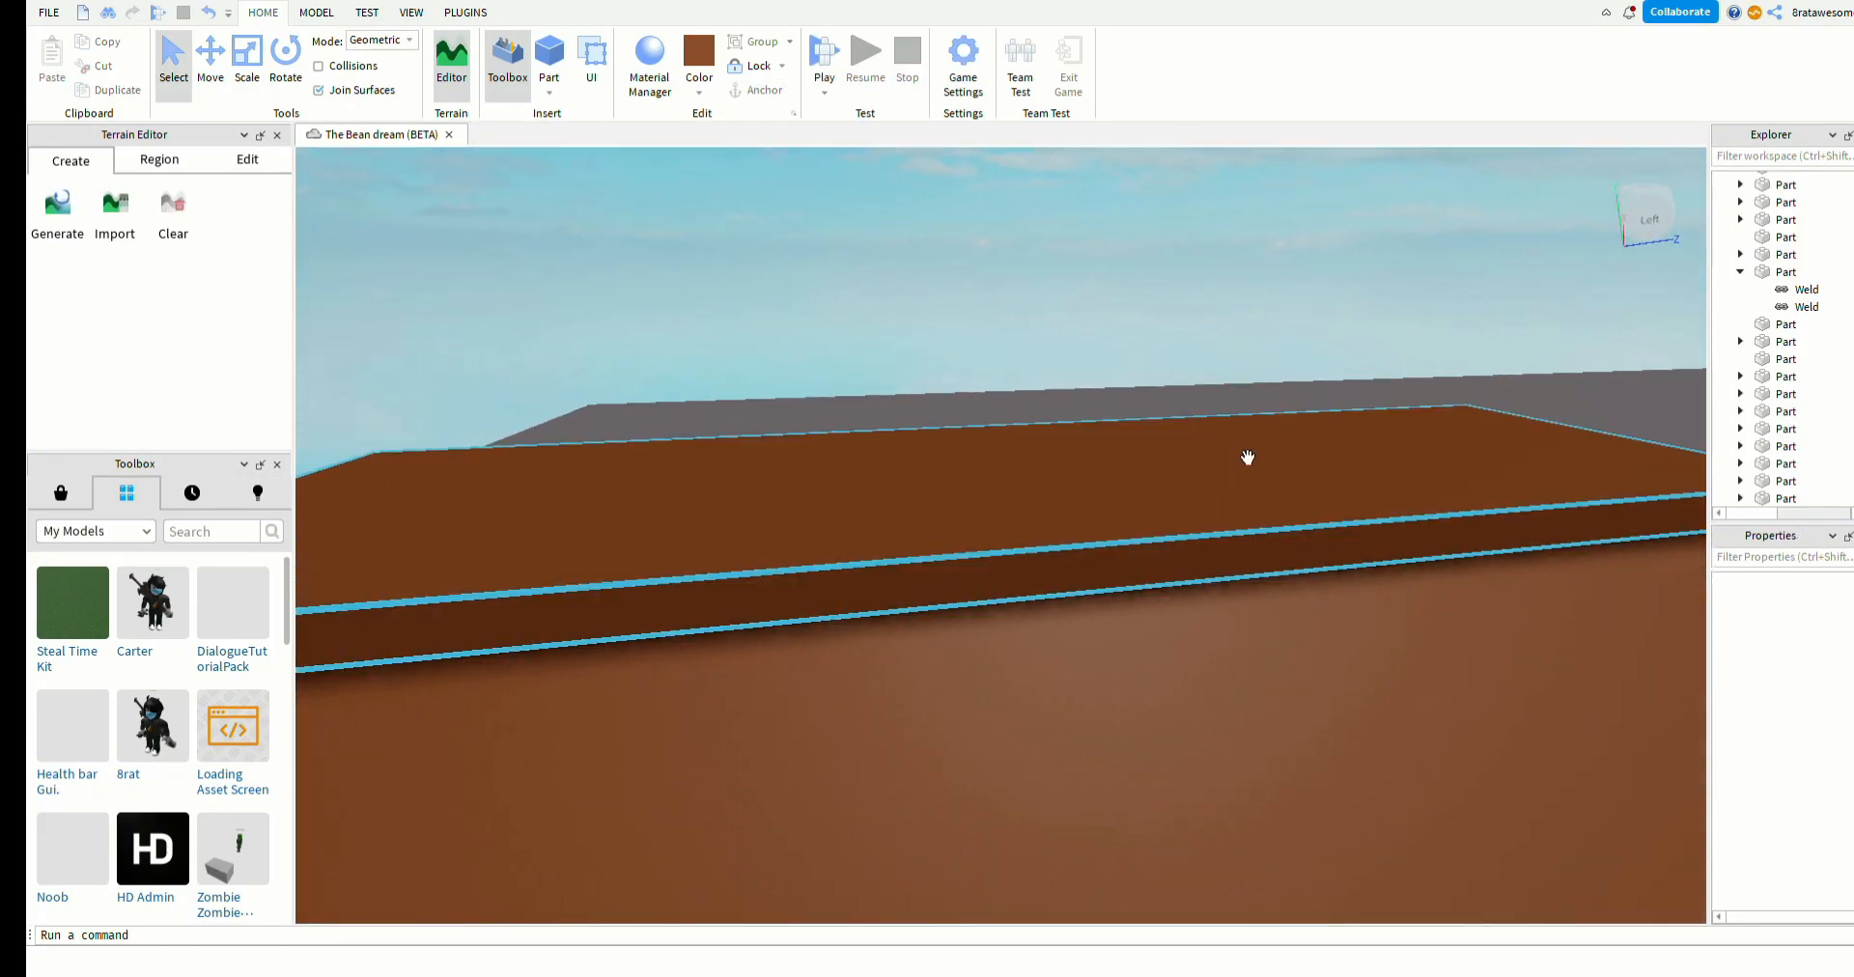
left_click(1101, 541)
scroll(985, 536, "down", 1)
scroll(985, 536, "down", 5)
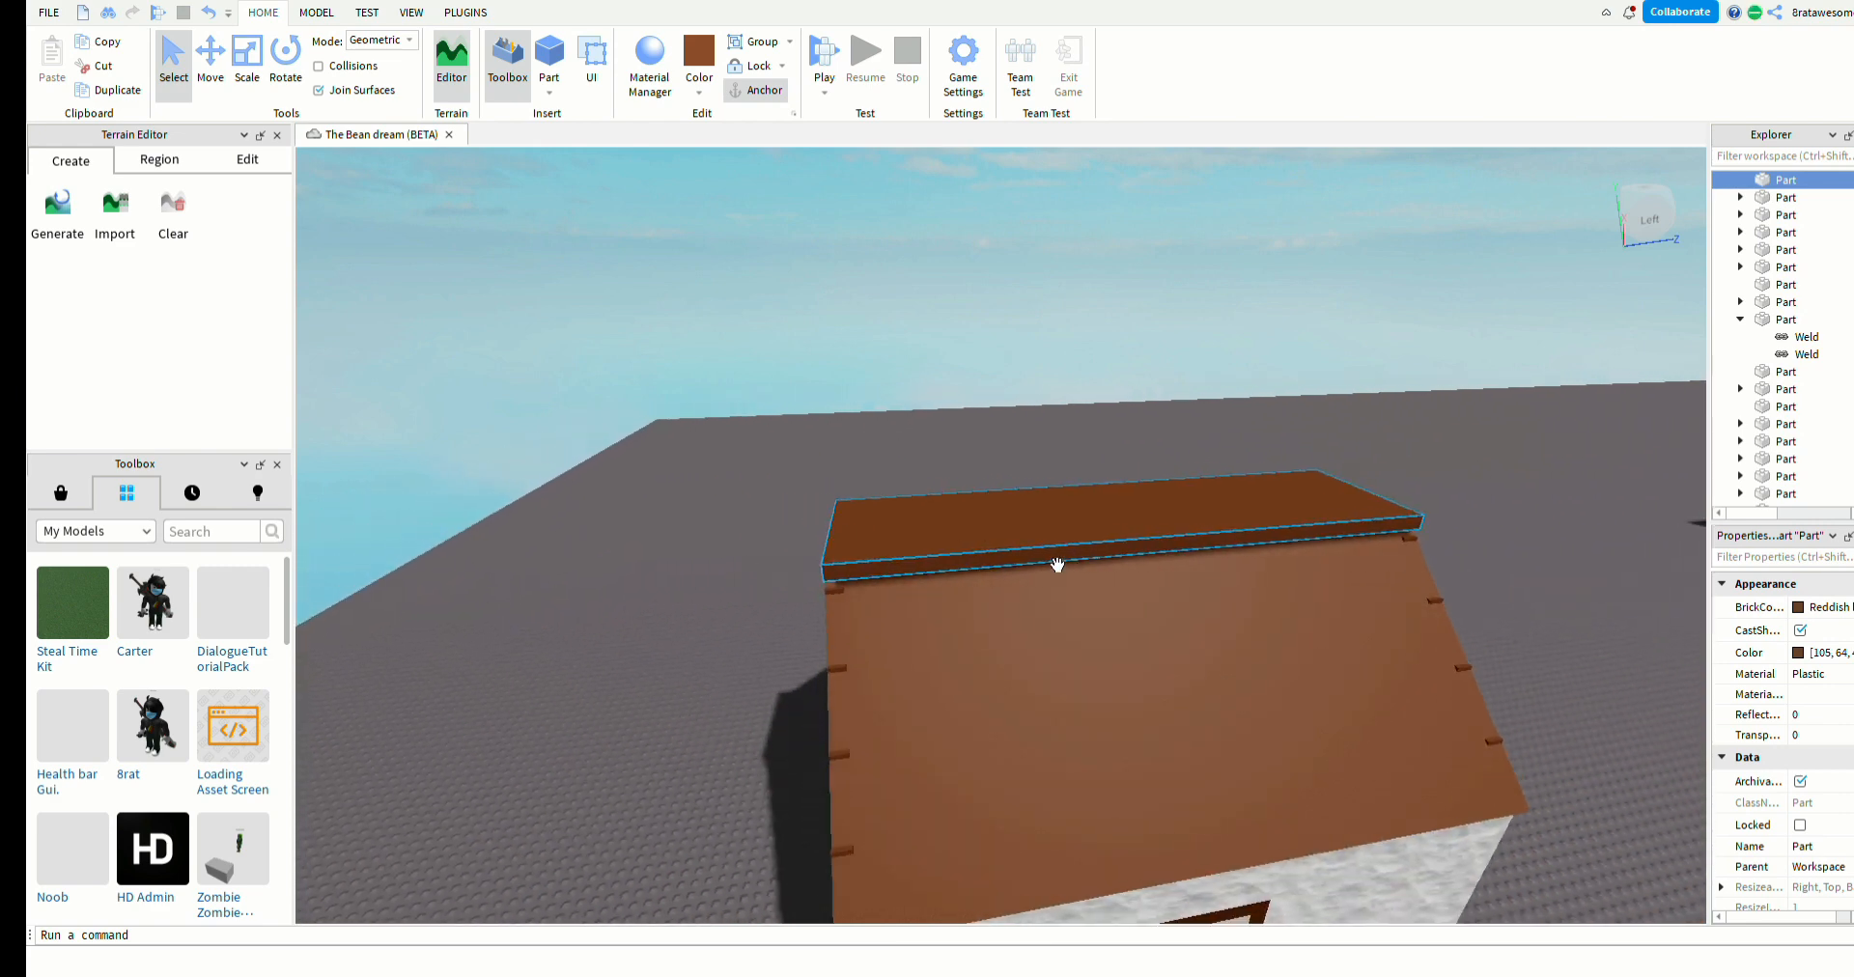
key("a")
mouse_move(1056, 563)
right_mouse_down()
mouse_move(1088, 567)
mouse_move(1060, 538)
right_mouse_up()
key("w")
key("a")
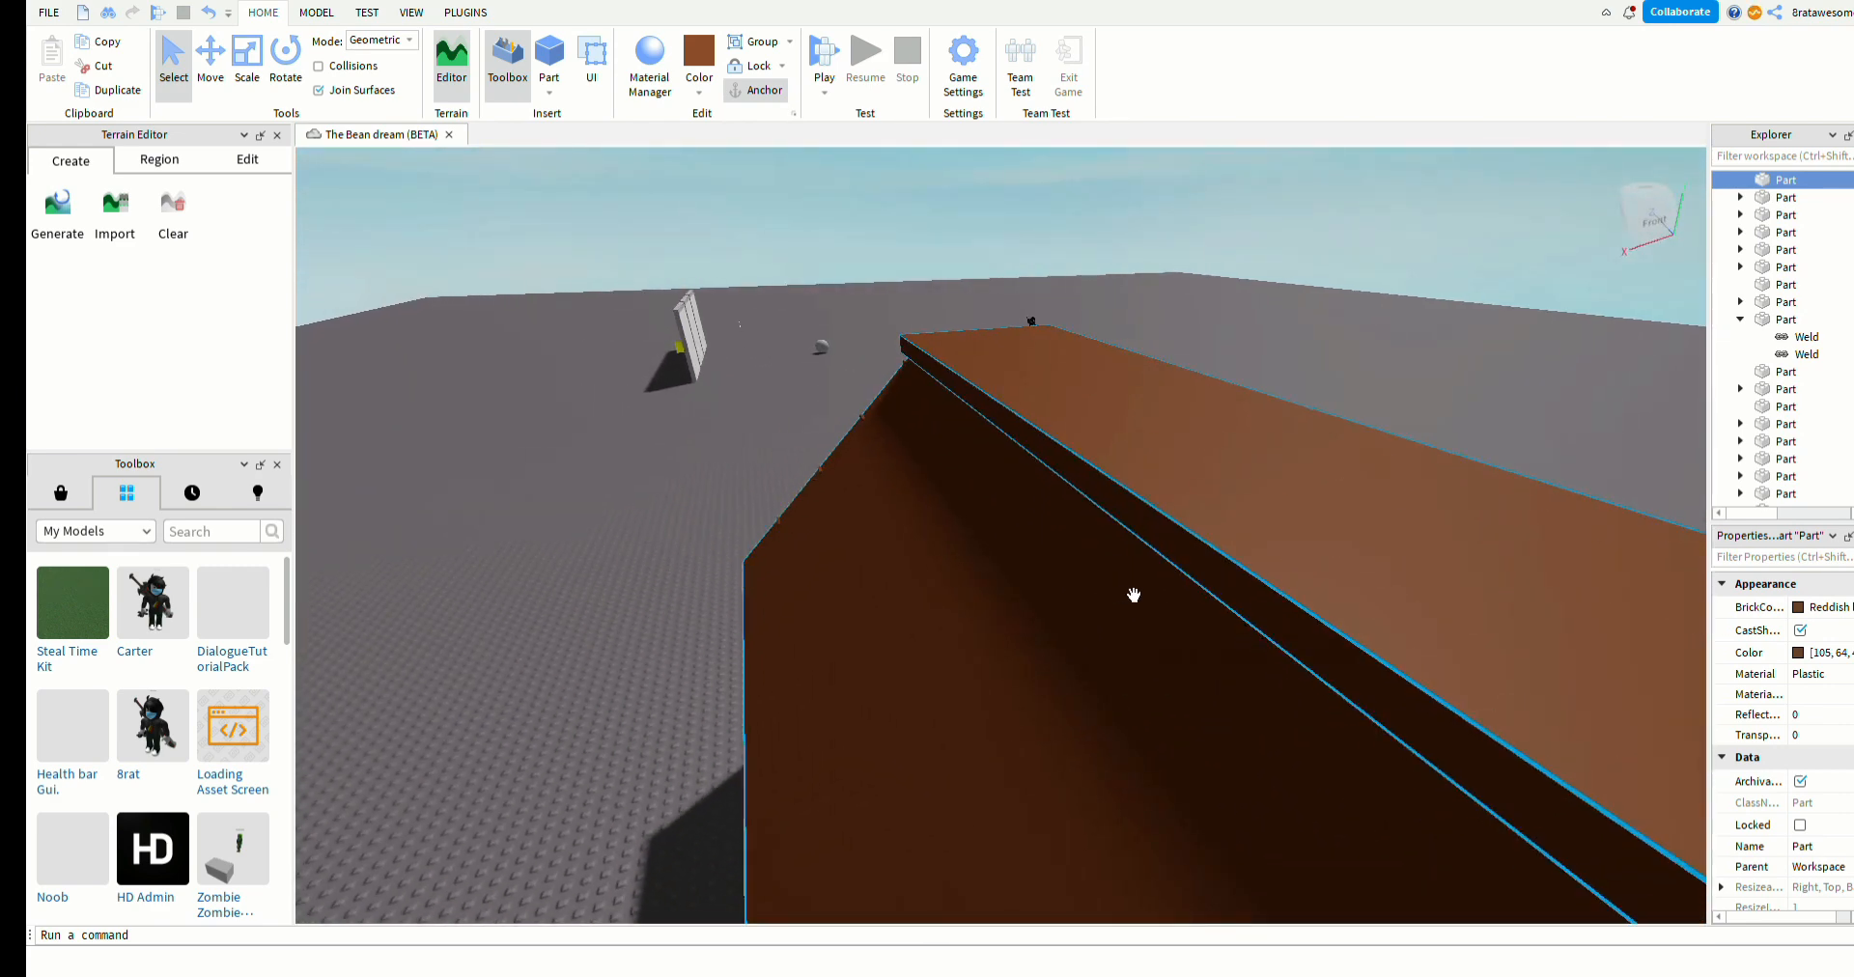
right_click_drag(1159, 443, 1155, 441)
key("d")
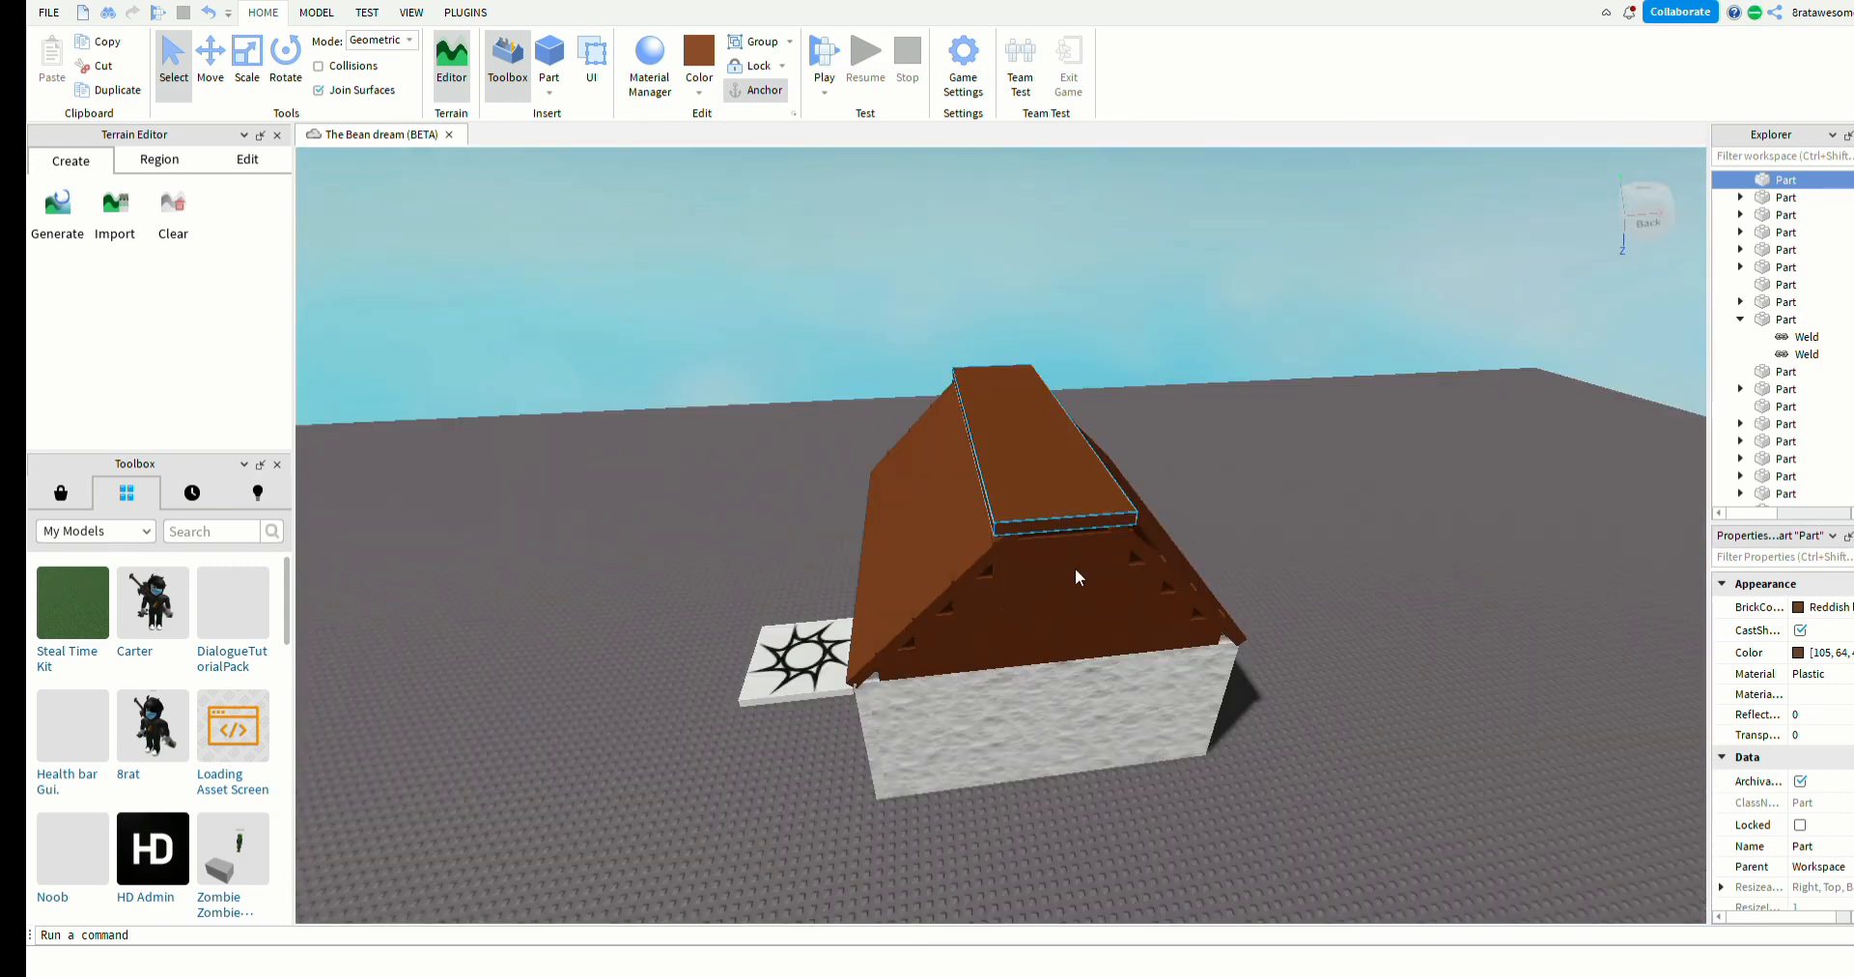
- Duplicate the roof's ridge cap, place the copy on the roof slope above the door and shorten it into a compact block
left_click_drag(1072, 533, 940, 493)
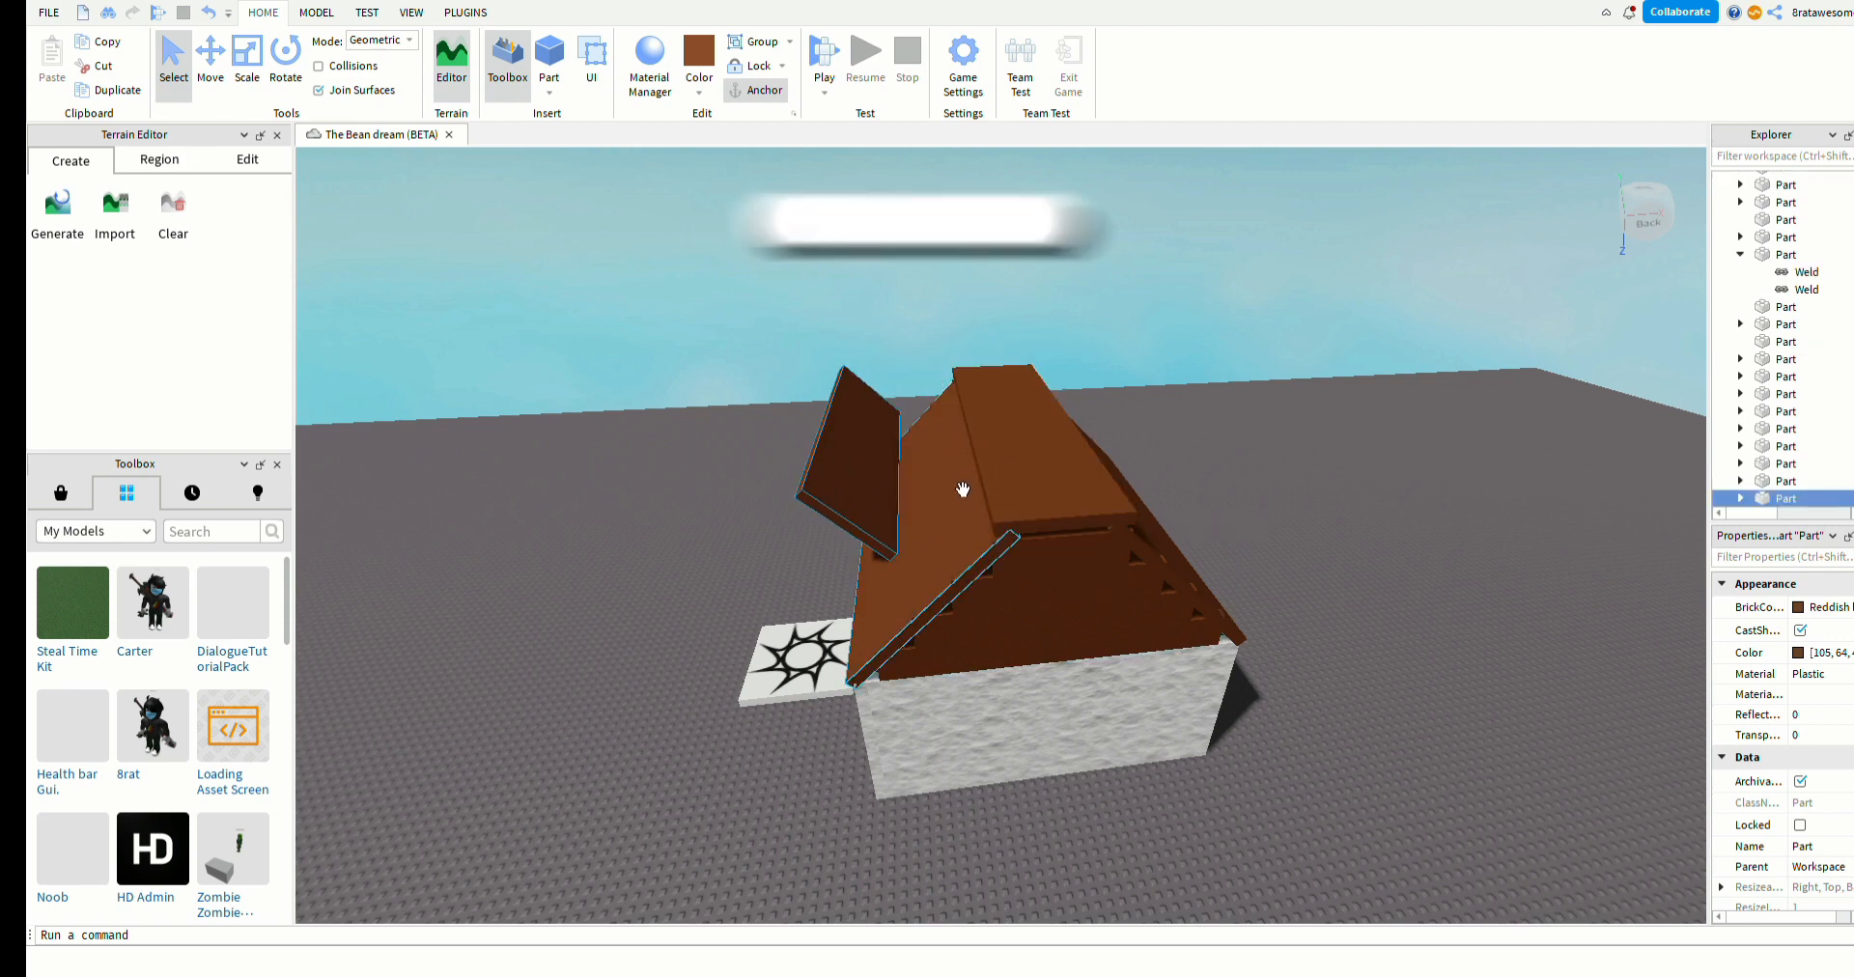
key("a")
right_click_drag(807, 544, 799, 552)
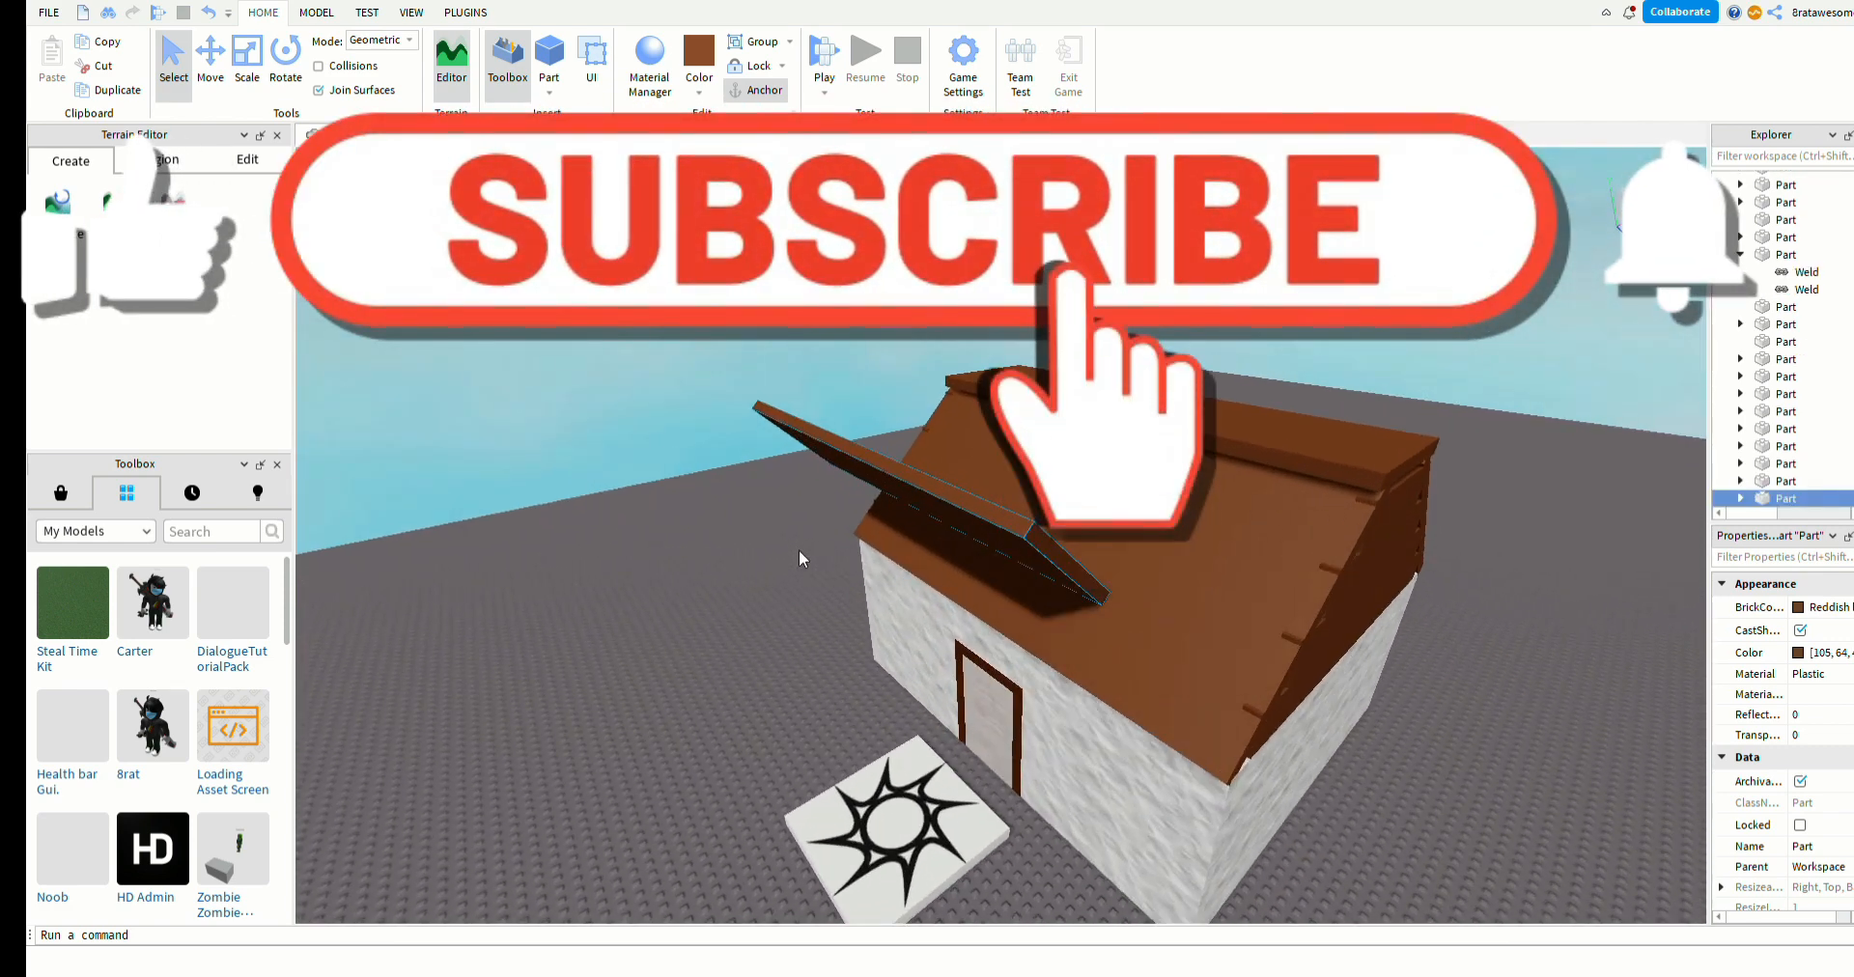
key("w")
key("a")
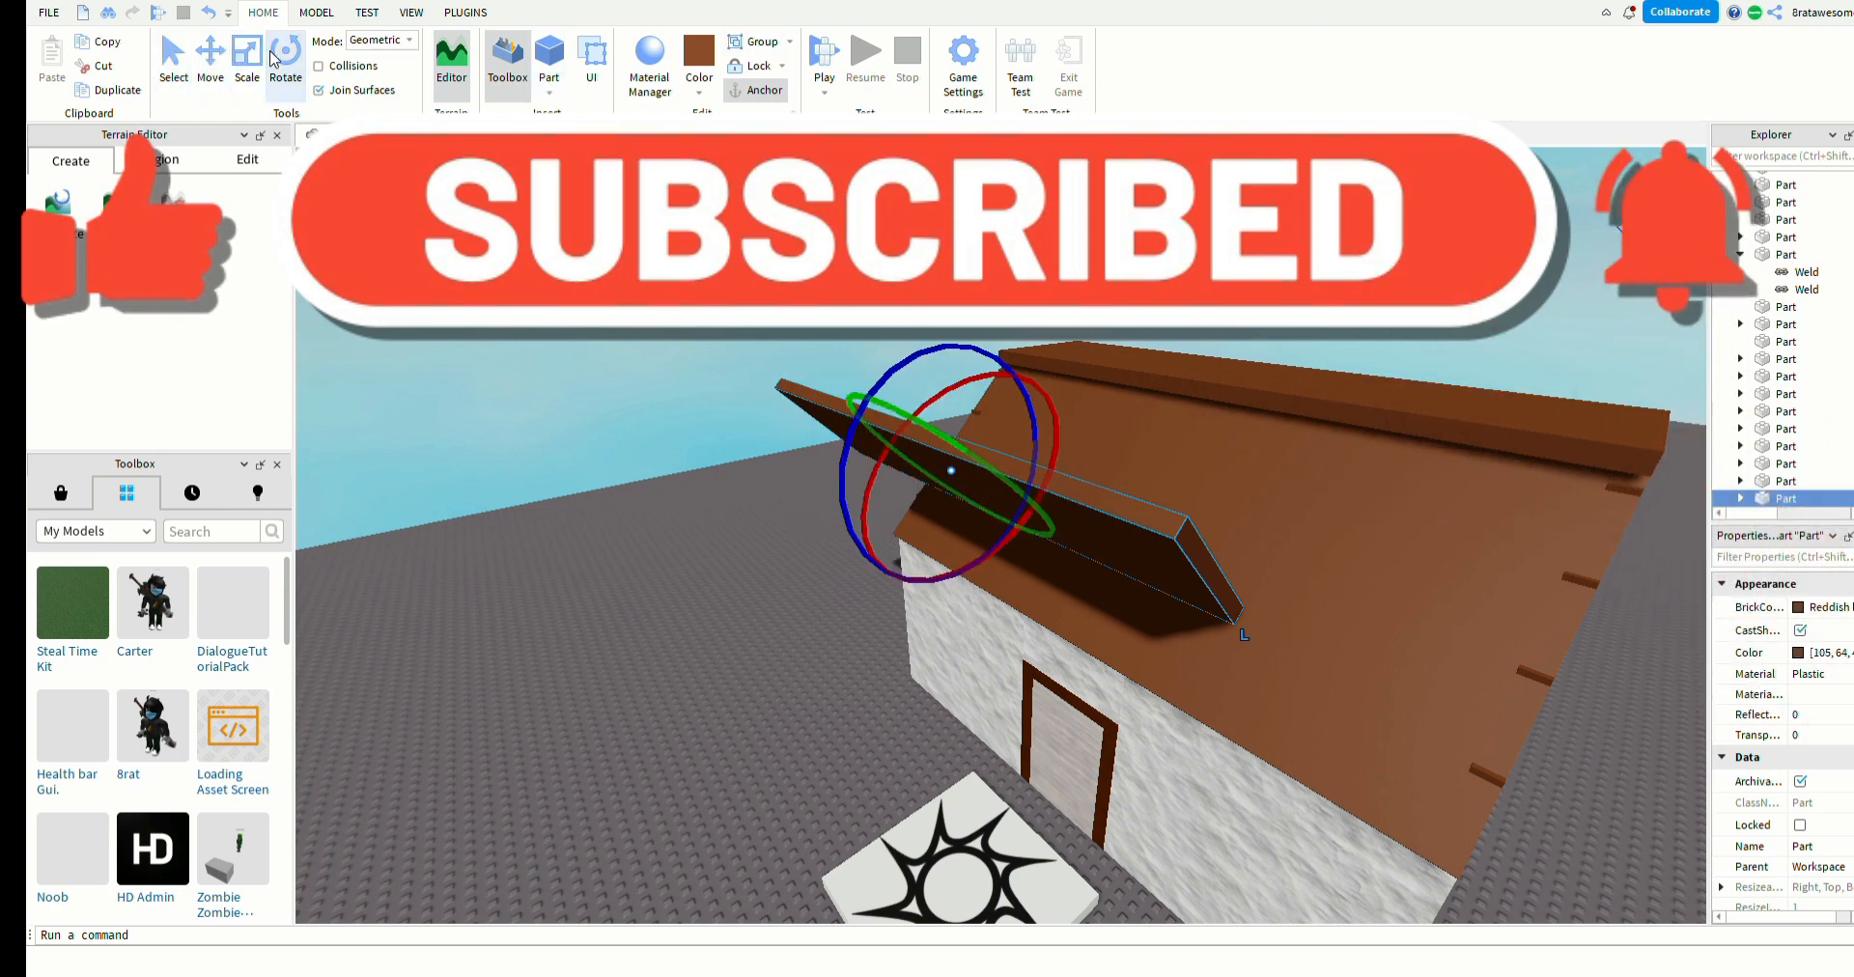
left_click(253, 62)
left_click_drag(802, 408, 1050, 507)
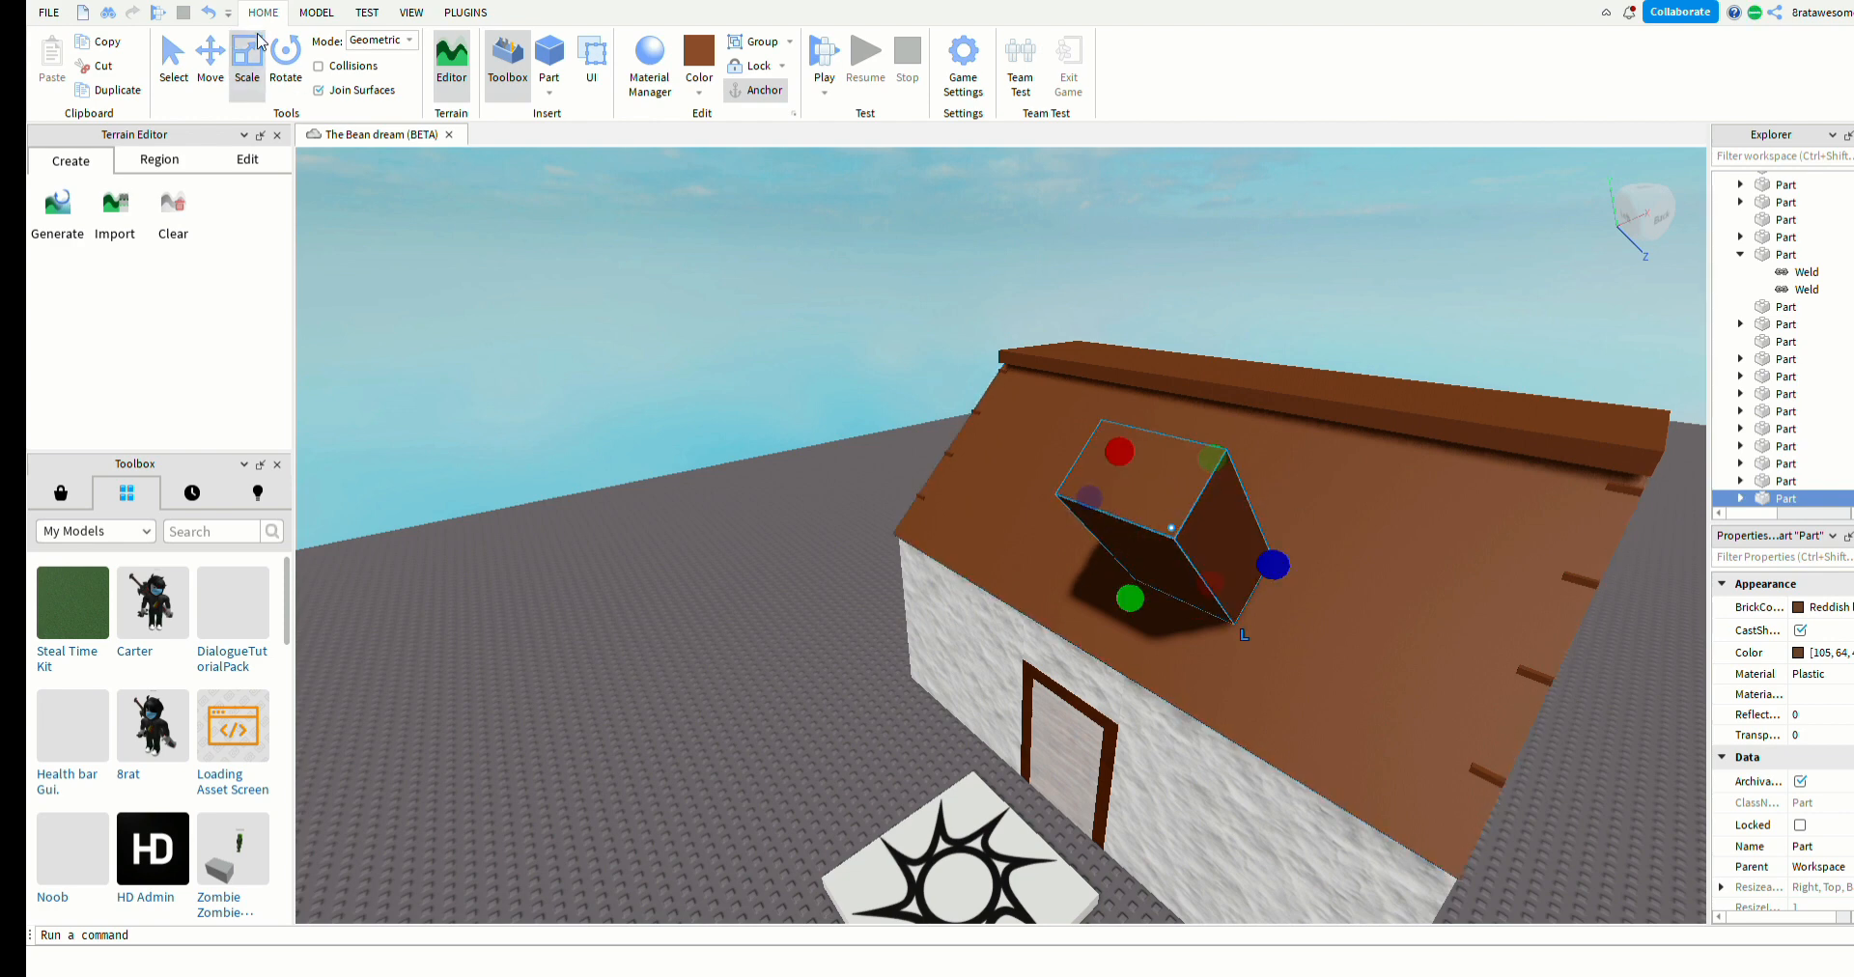
- Rotate the block upright and move it into the front roof slope near the end of the ridge as a chimney
left_click(285, 56)
left_click_drag(1194, 398, 1216, 541)
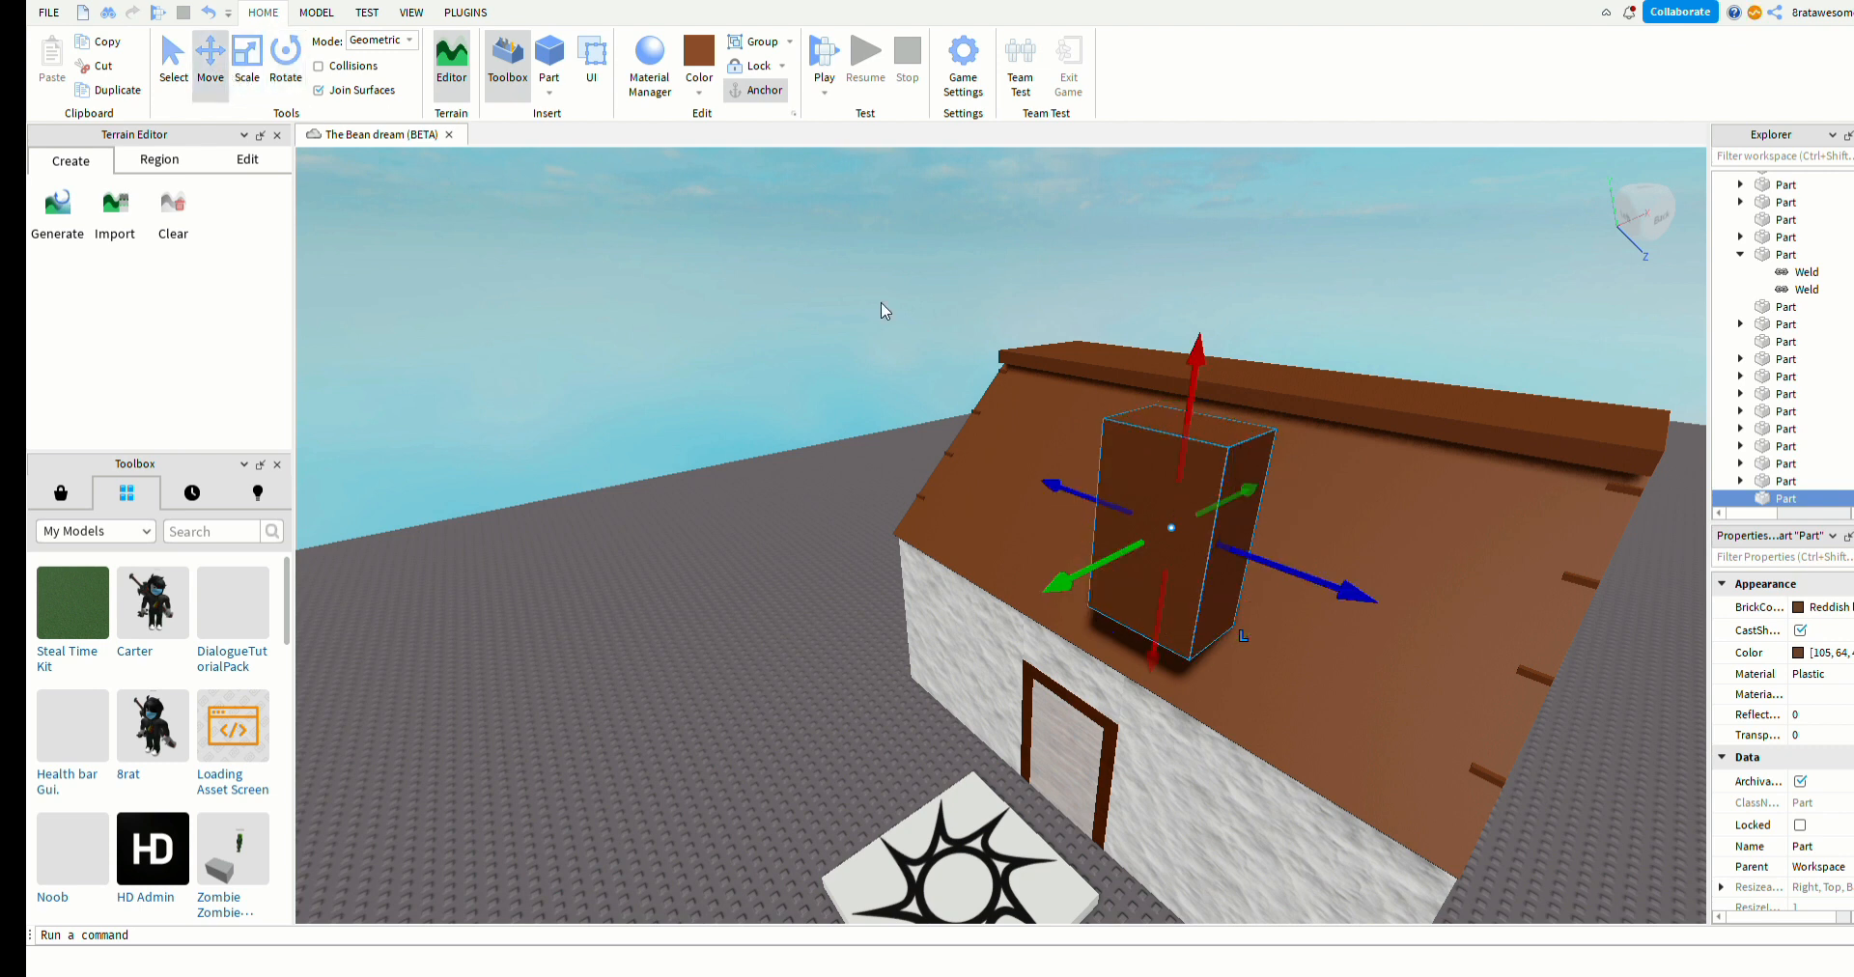
left_click_drag(1060, 504, 936, 435)
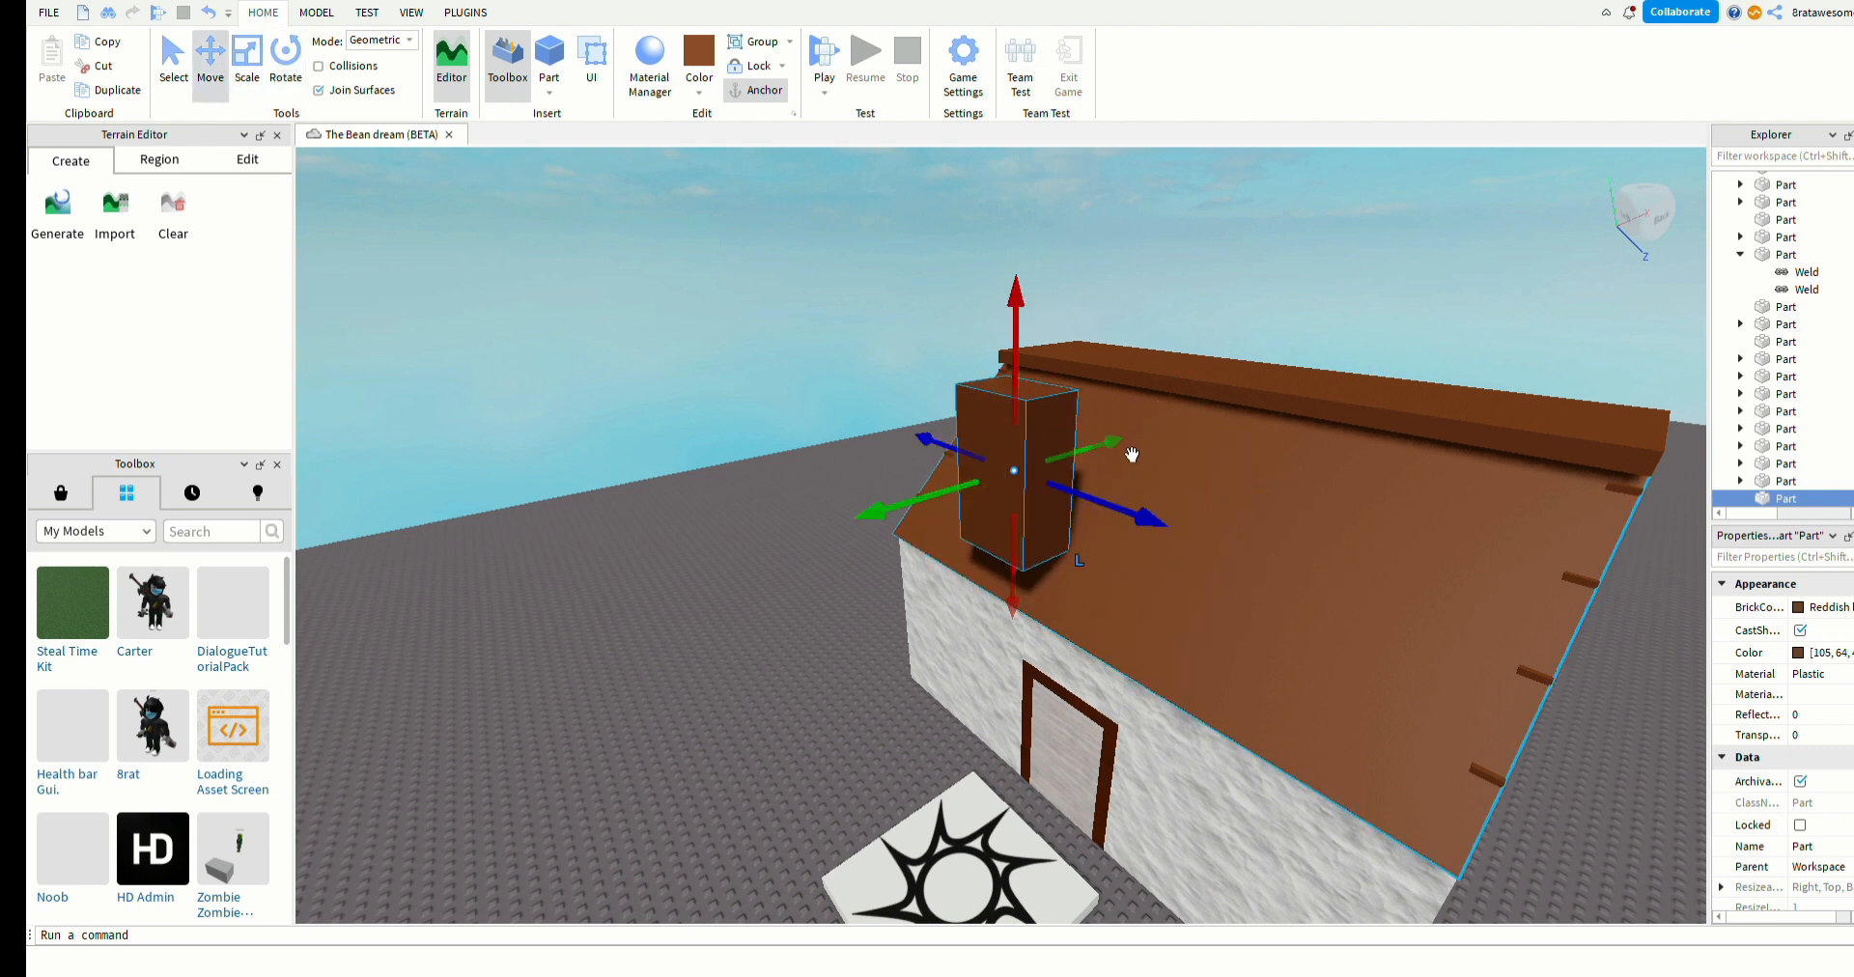
left_click_drag(1117, 441, 1166, 425)
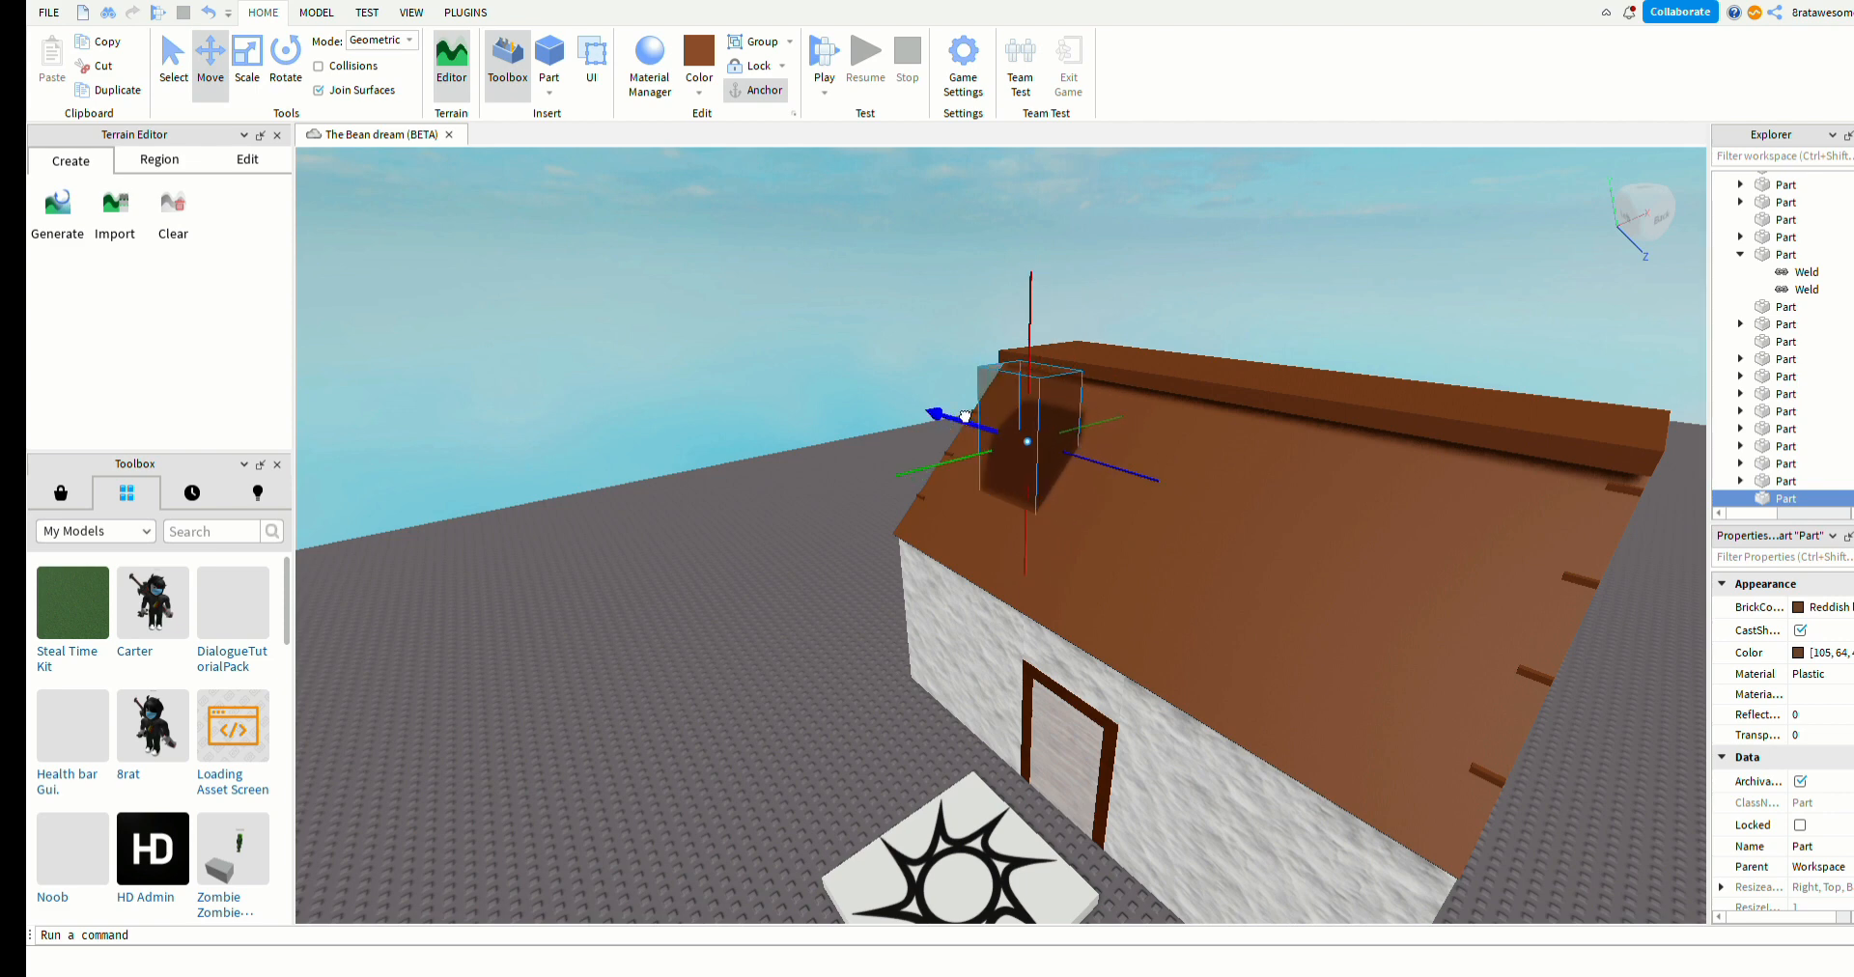
left_click(906, 421)
- Top the chimney with a duplicate of its block flattened into a thin cap, and colour the cap black
right_click_drag(906, 421, 860, 441)
key("a")
key("w")
key("s")
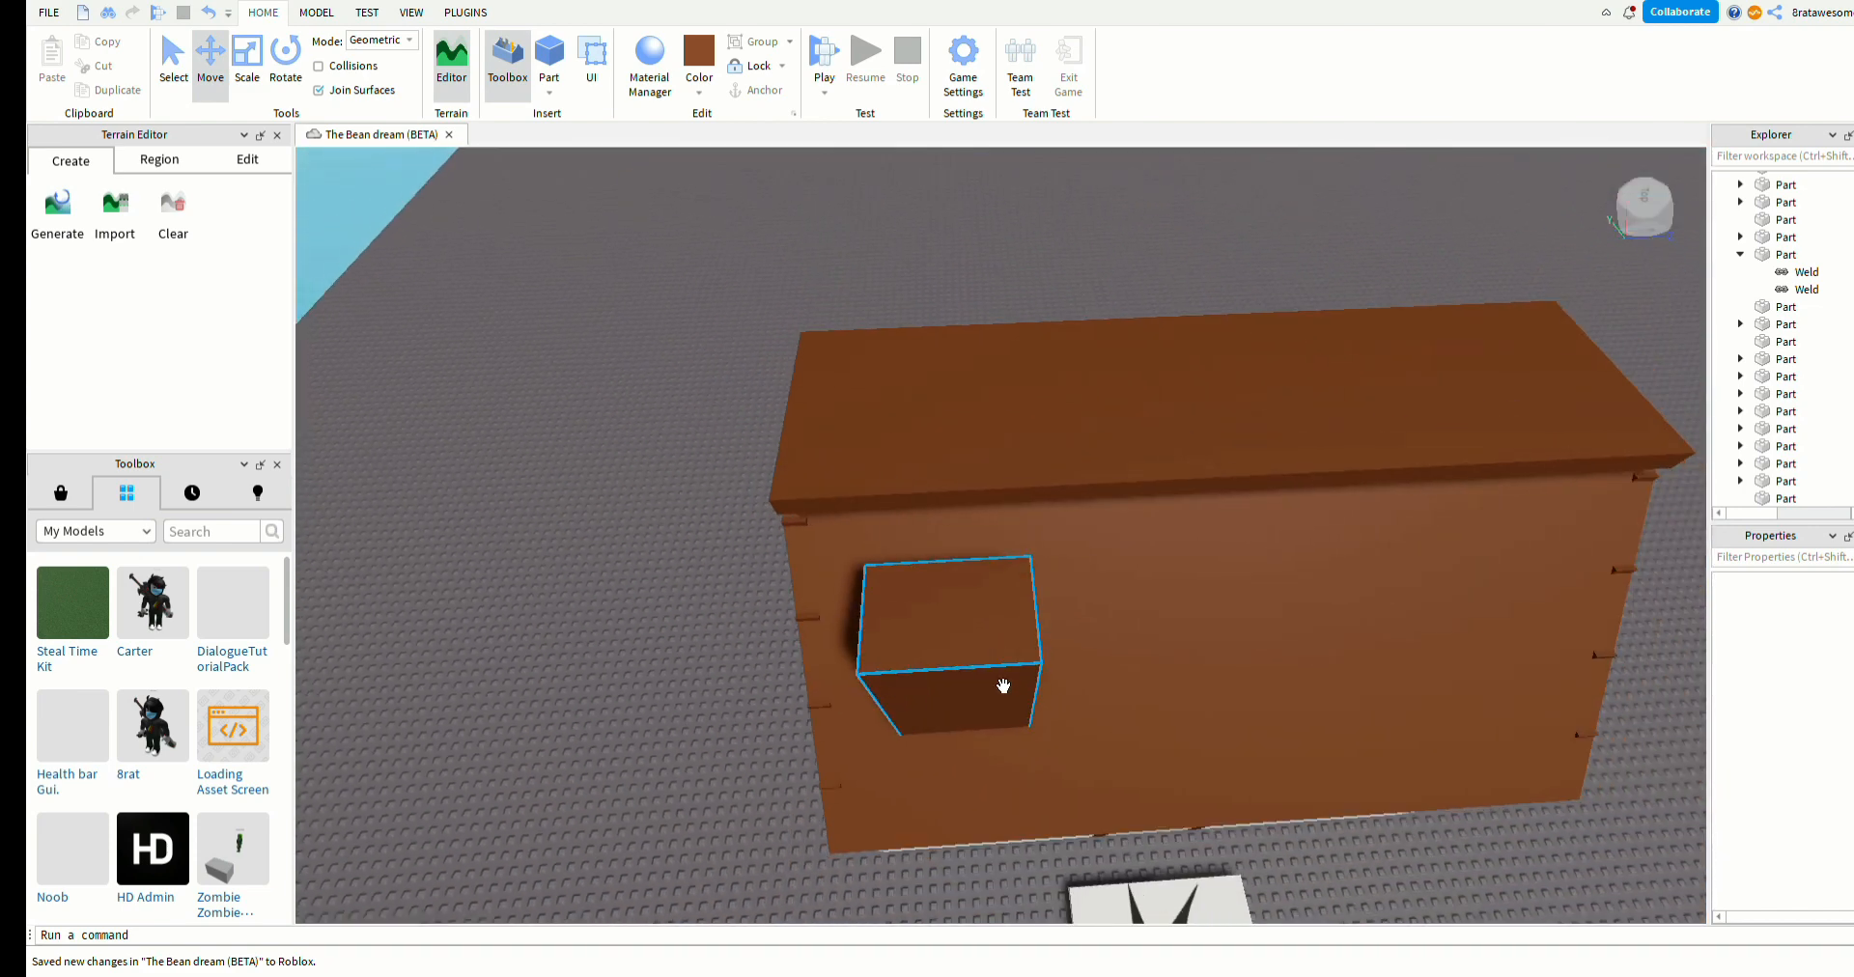
left_click(975, 713)
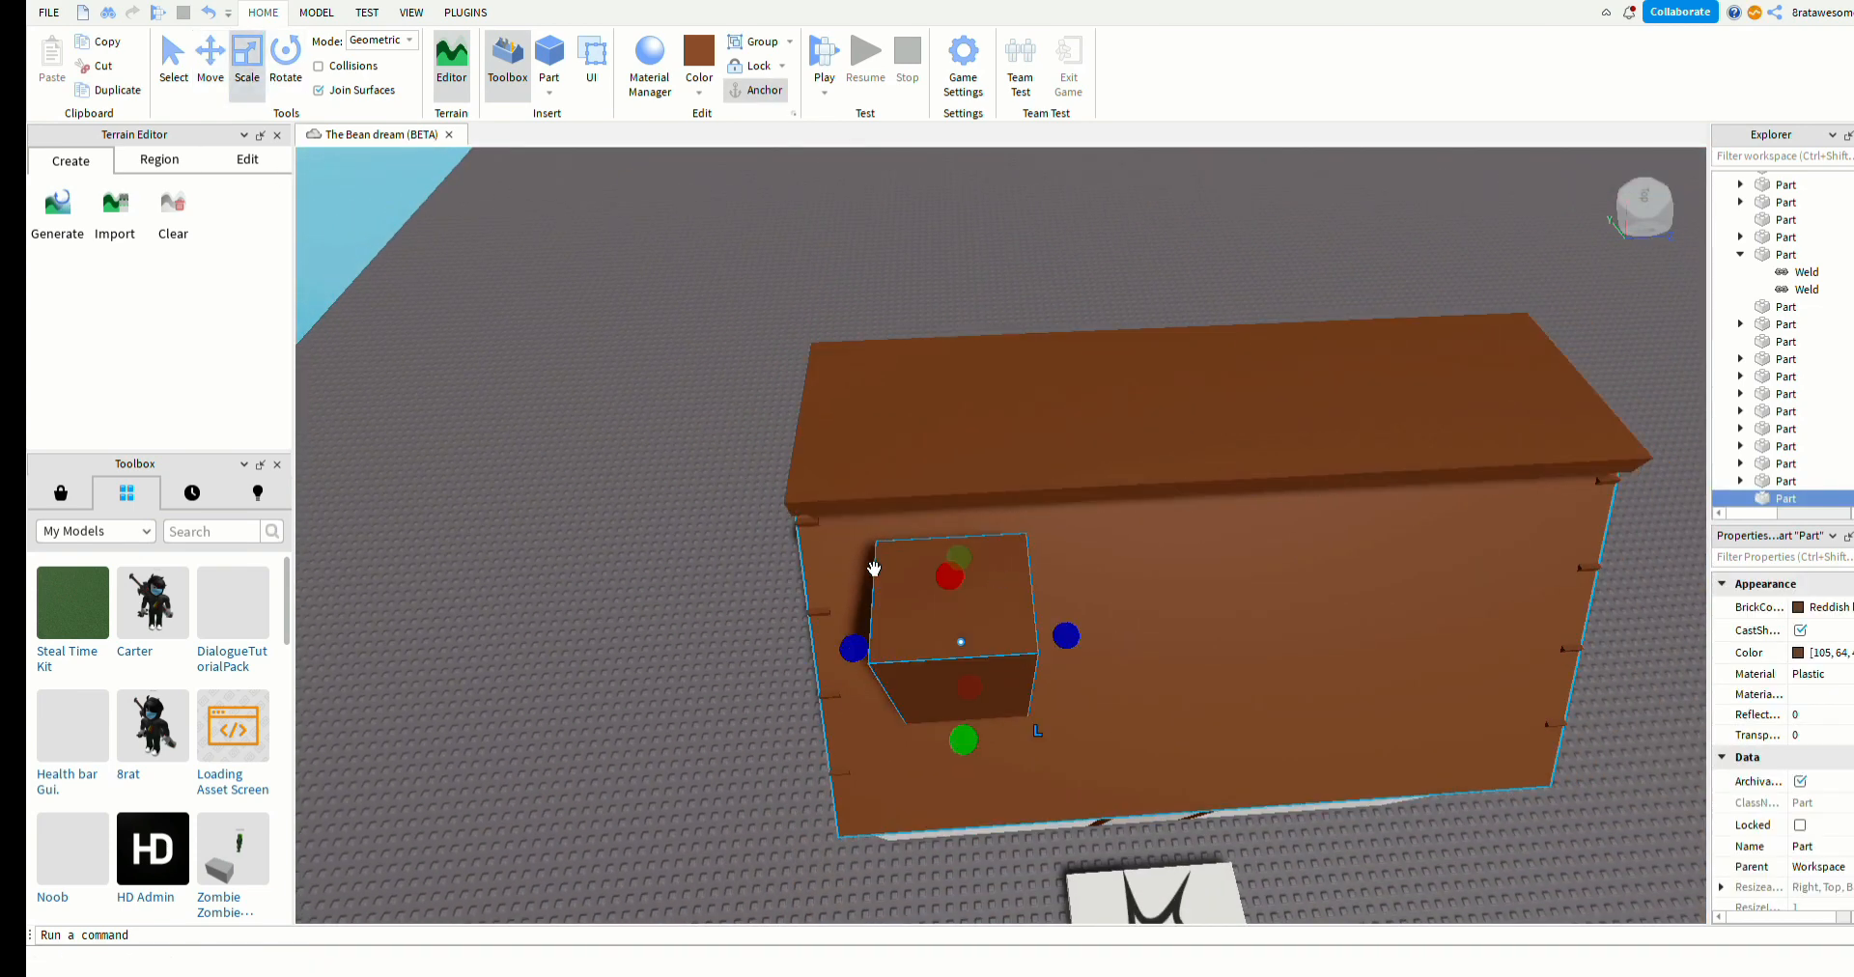
key("a")
left_click(711, 524)
right_click_drag(710, 525, 741, 511)
key("w")
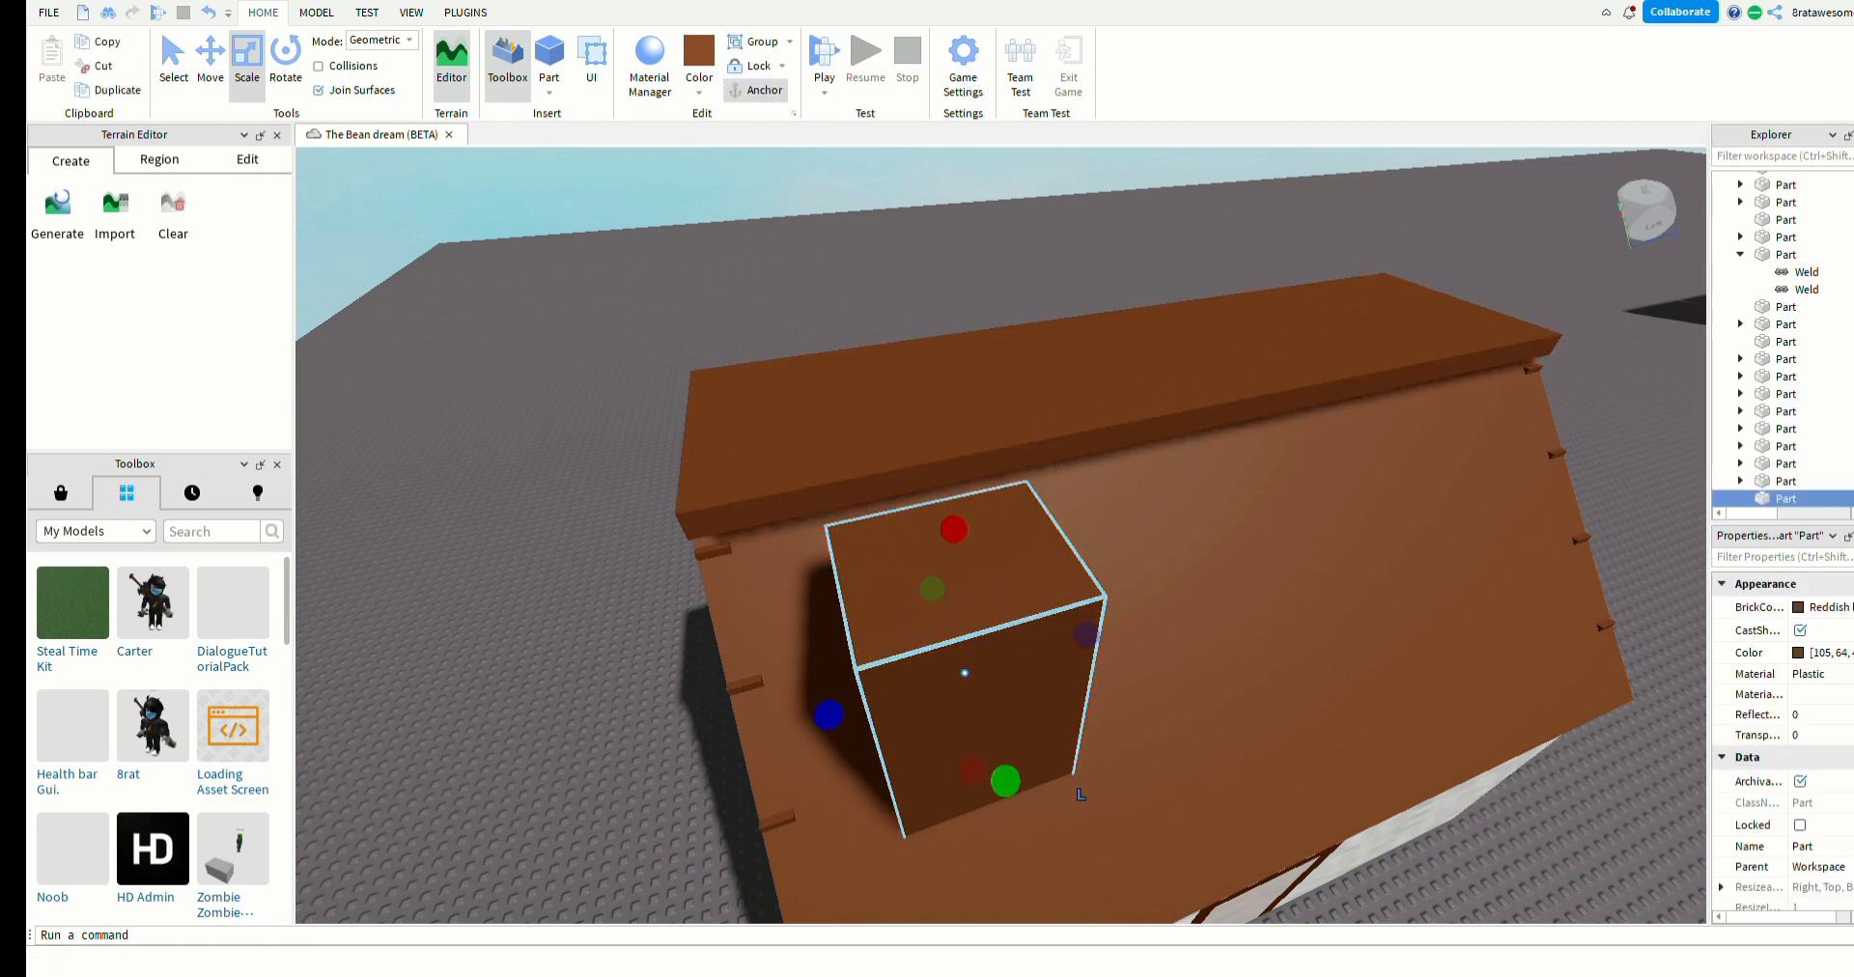
left_click_drag(970, 559, 988, 592)
key("s")
left_click_drag(1016, 394, 1015, 610)
key("a")
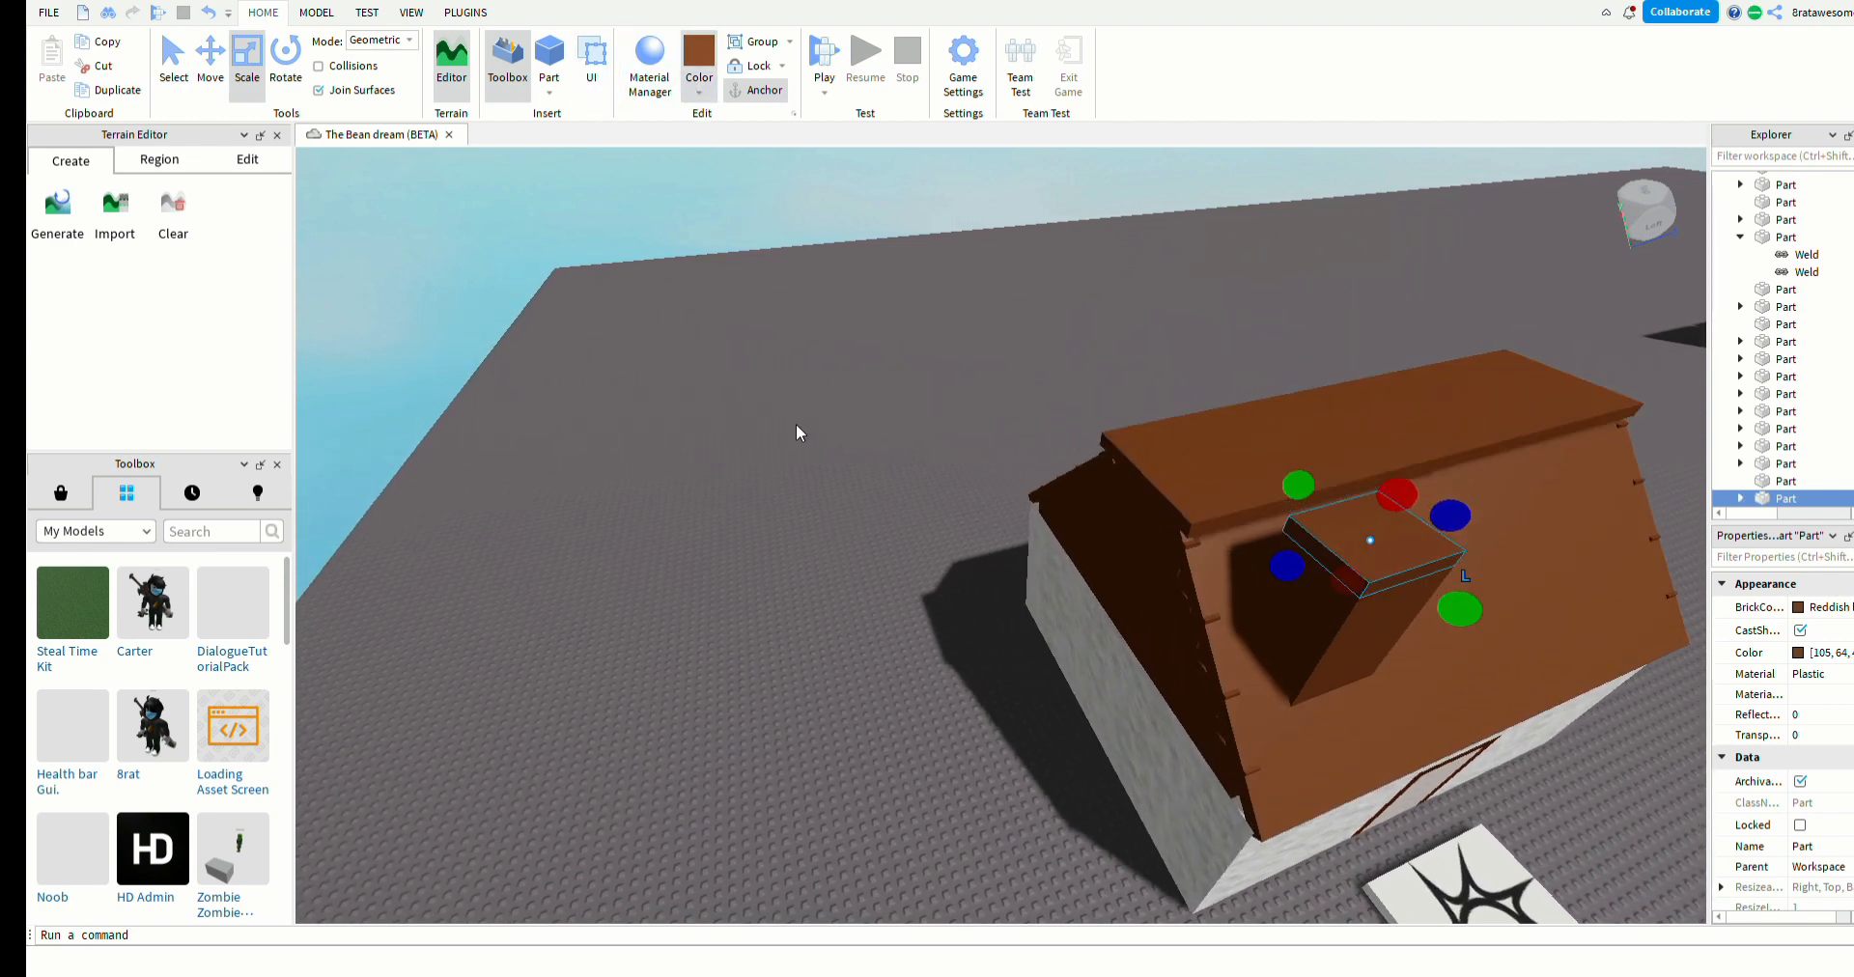
left_click(739, 618)
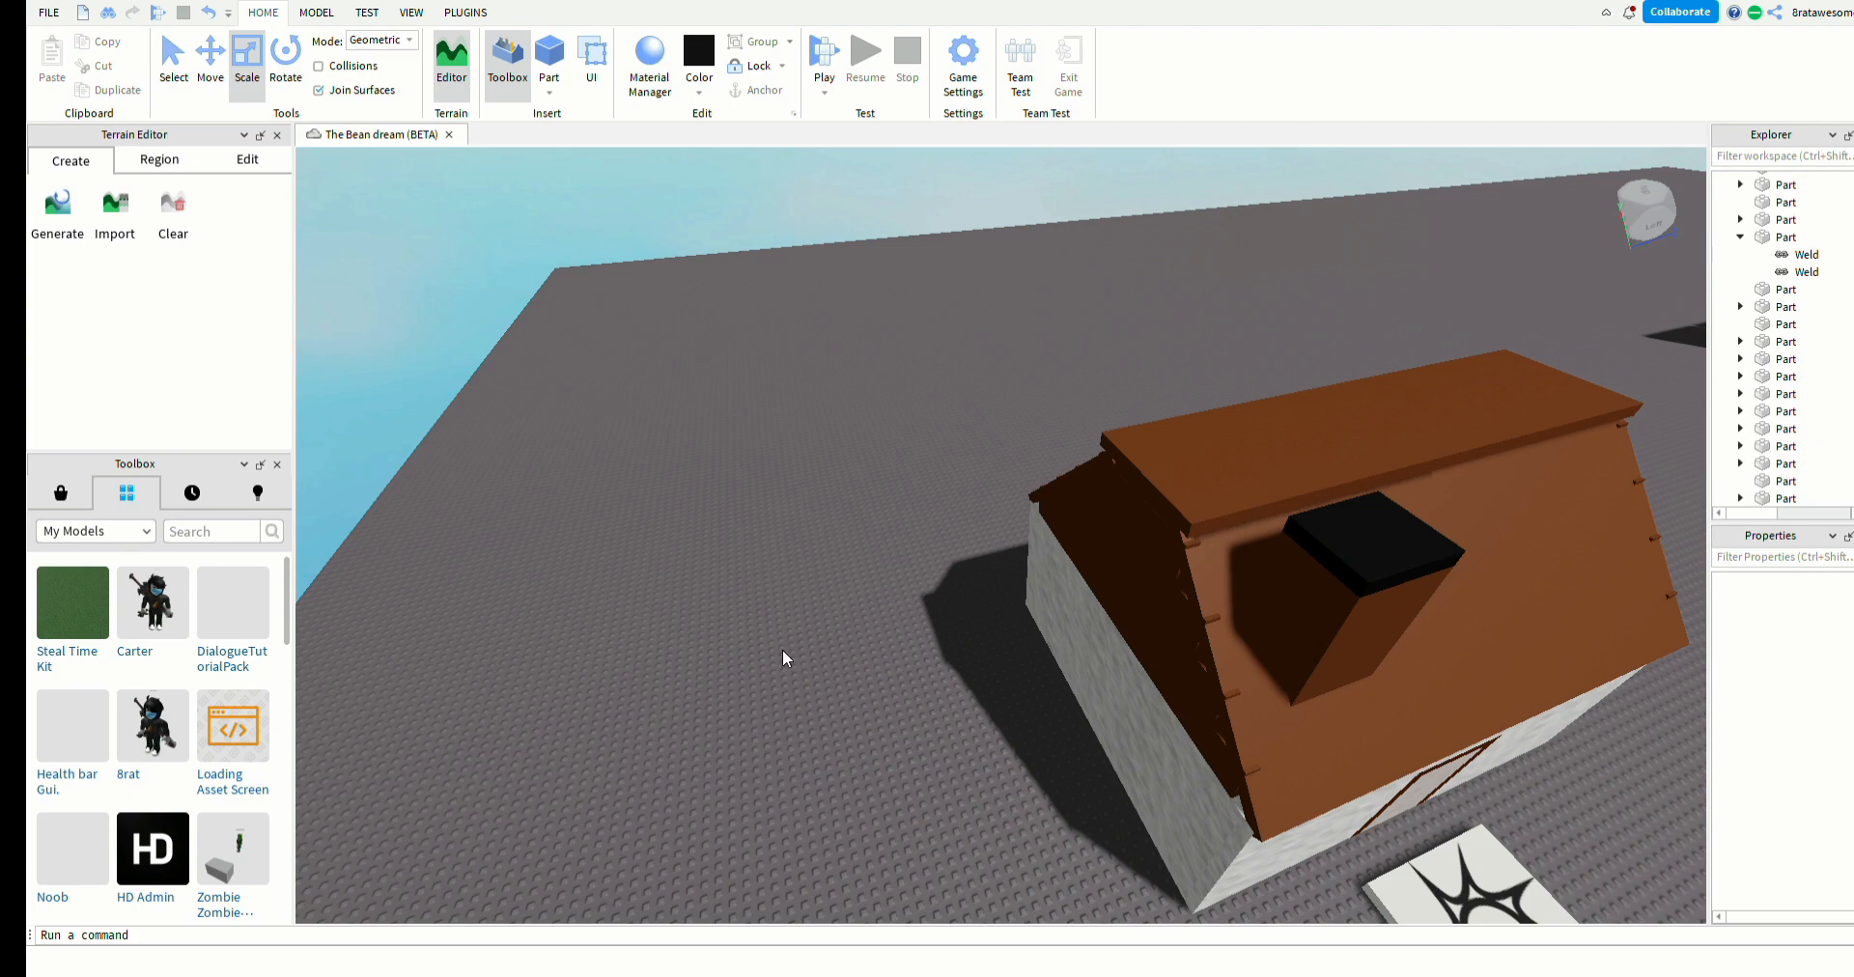
- Run a playtest, walk the avatar off the spawn to view the house and chimney from the front, and stop the playtest
key("s")
right_click_drag(815, 635, 815, 635)
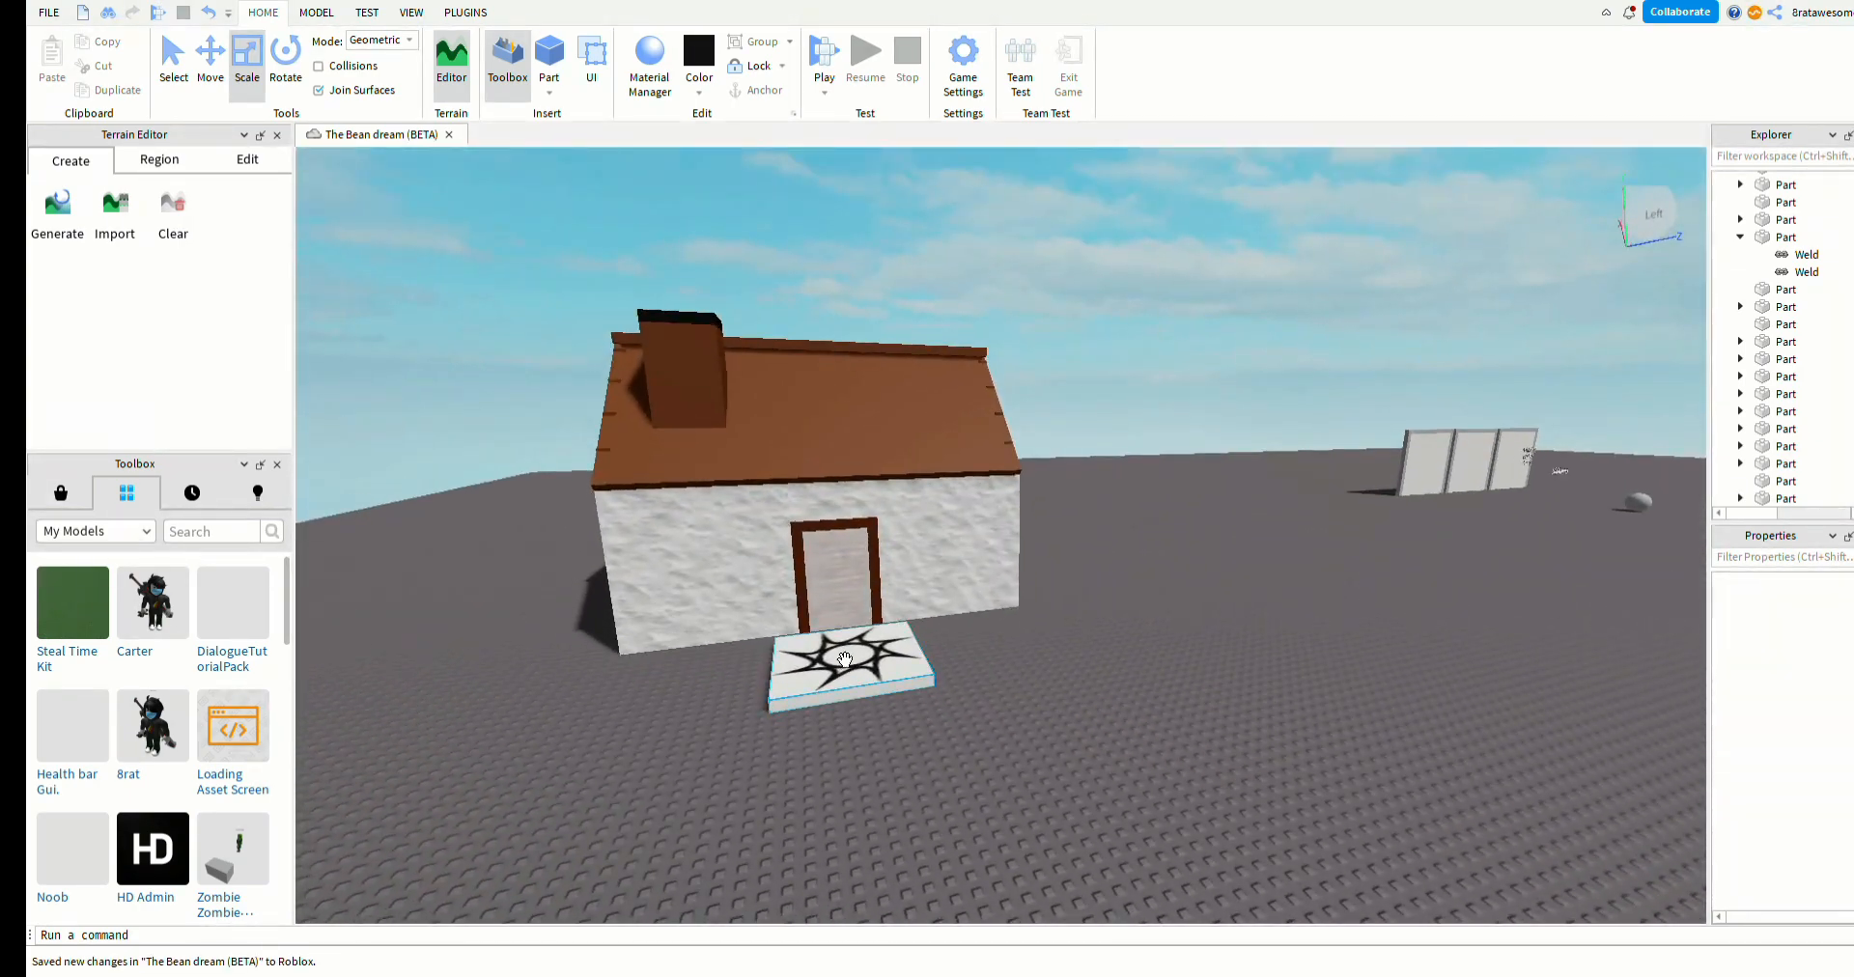
left_click(821, 58)
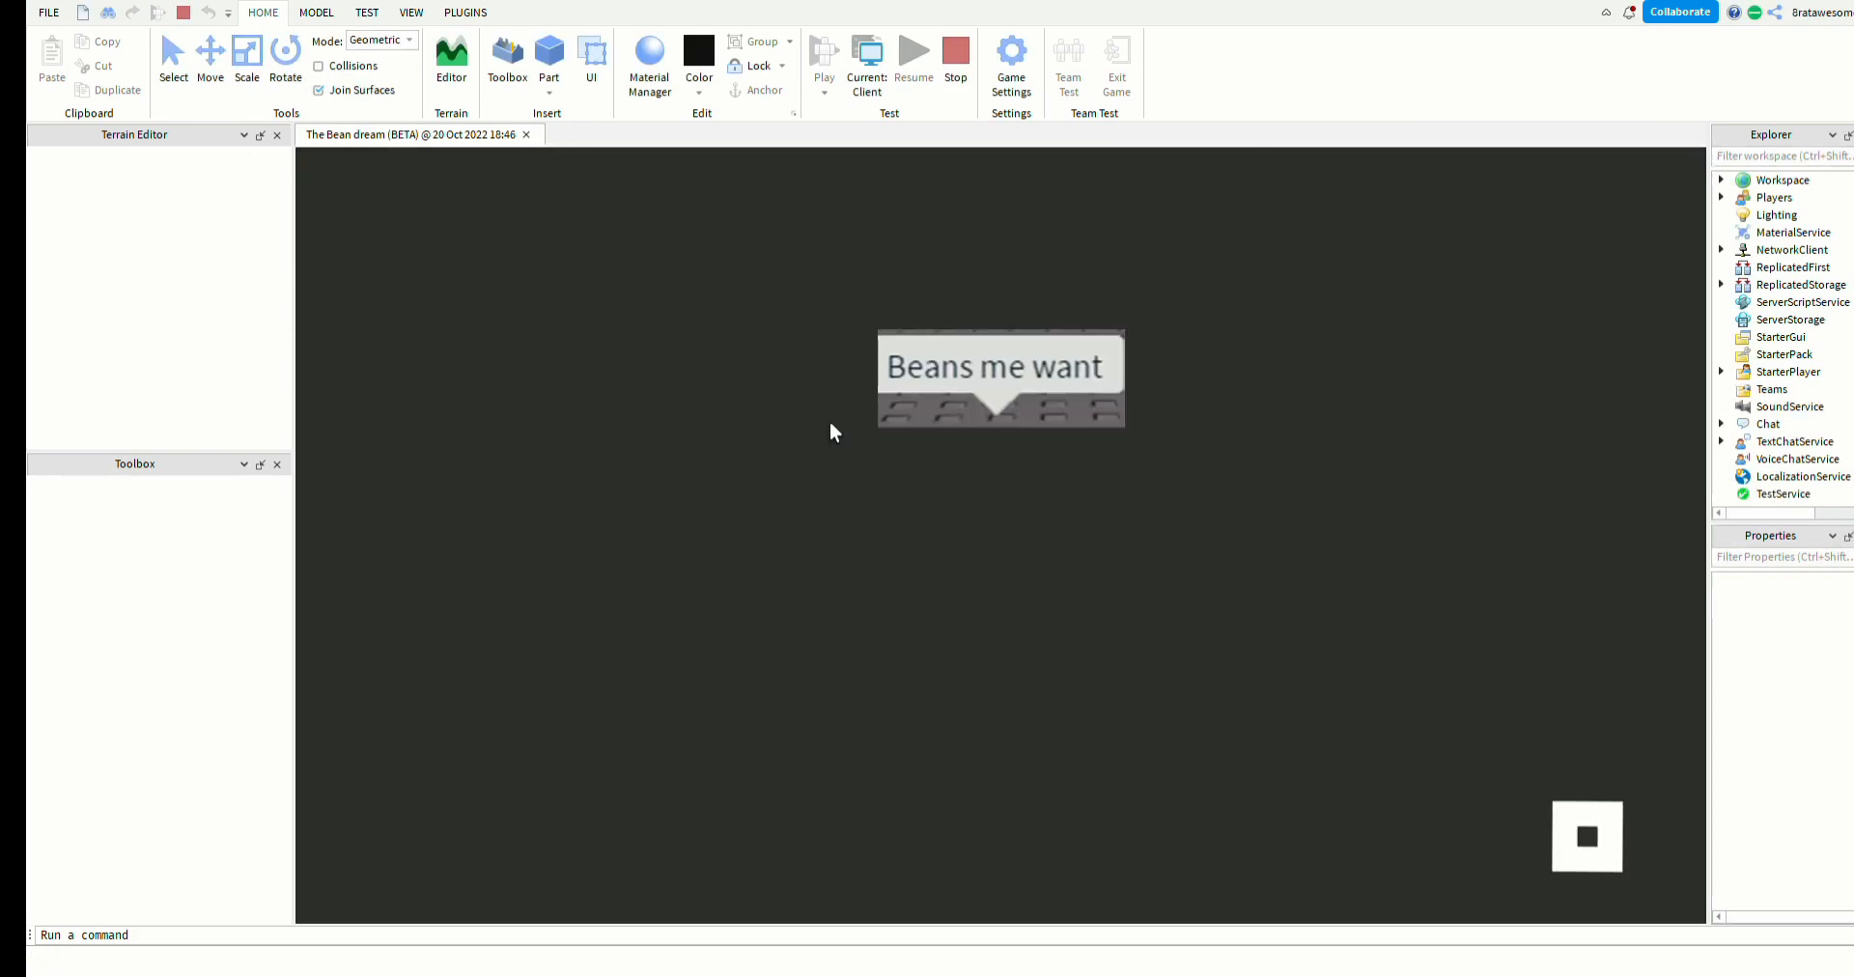
key("a")
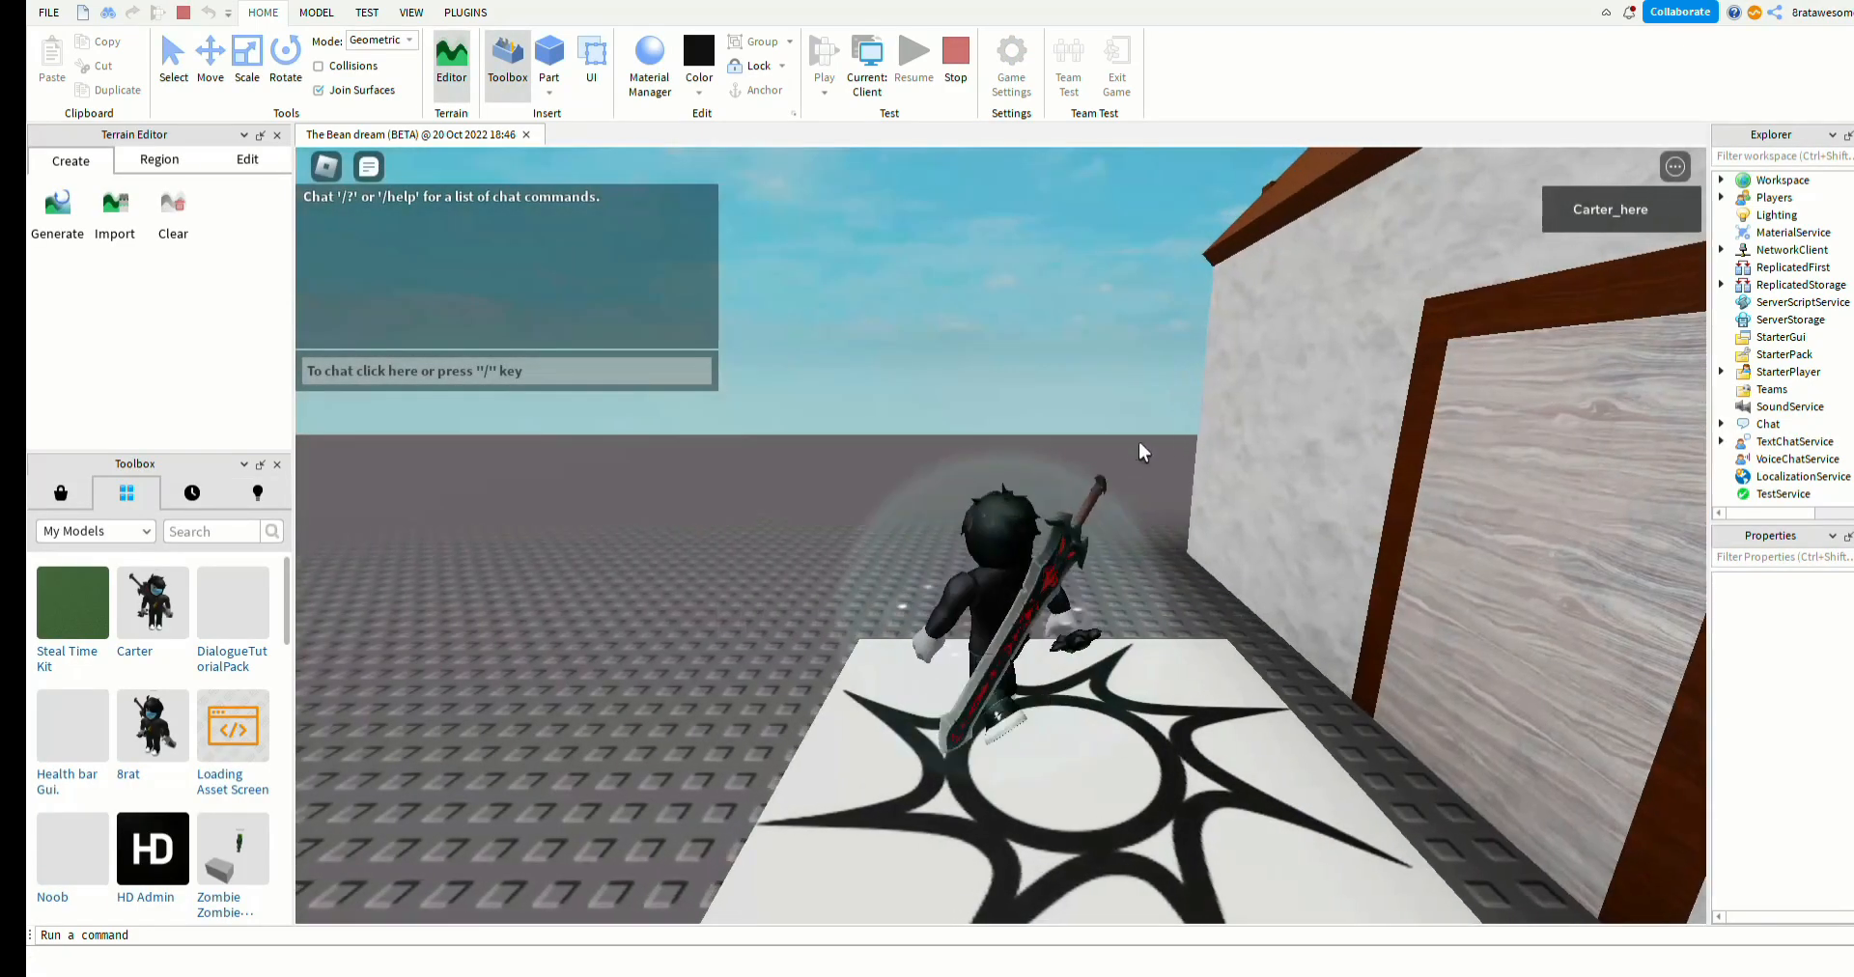
right_click_drag(1151, 438, 1150, 435)
key("s")
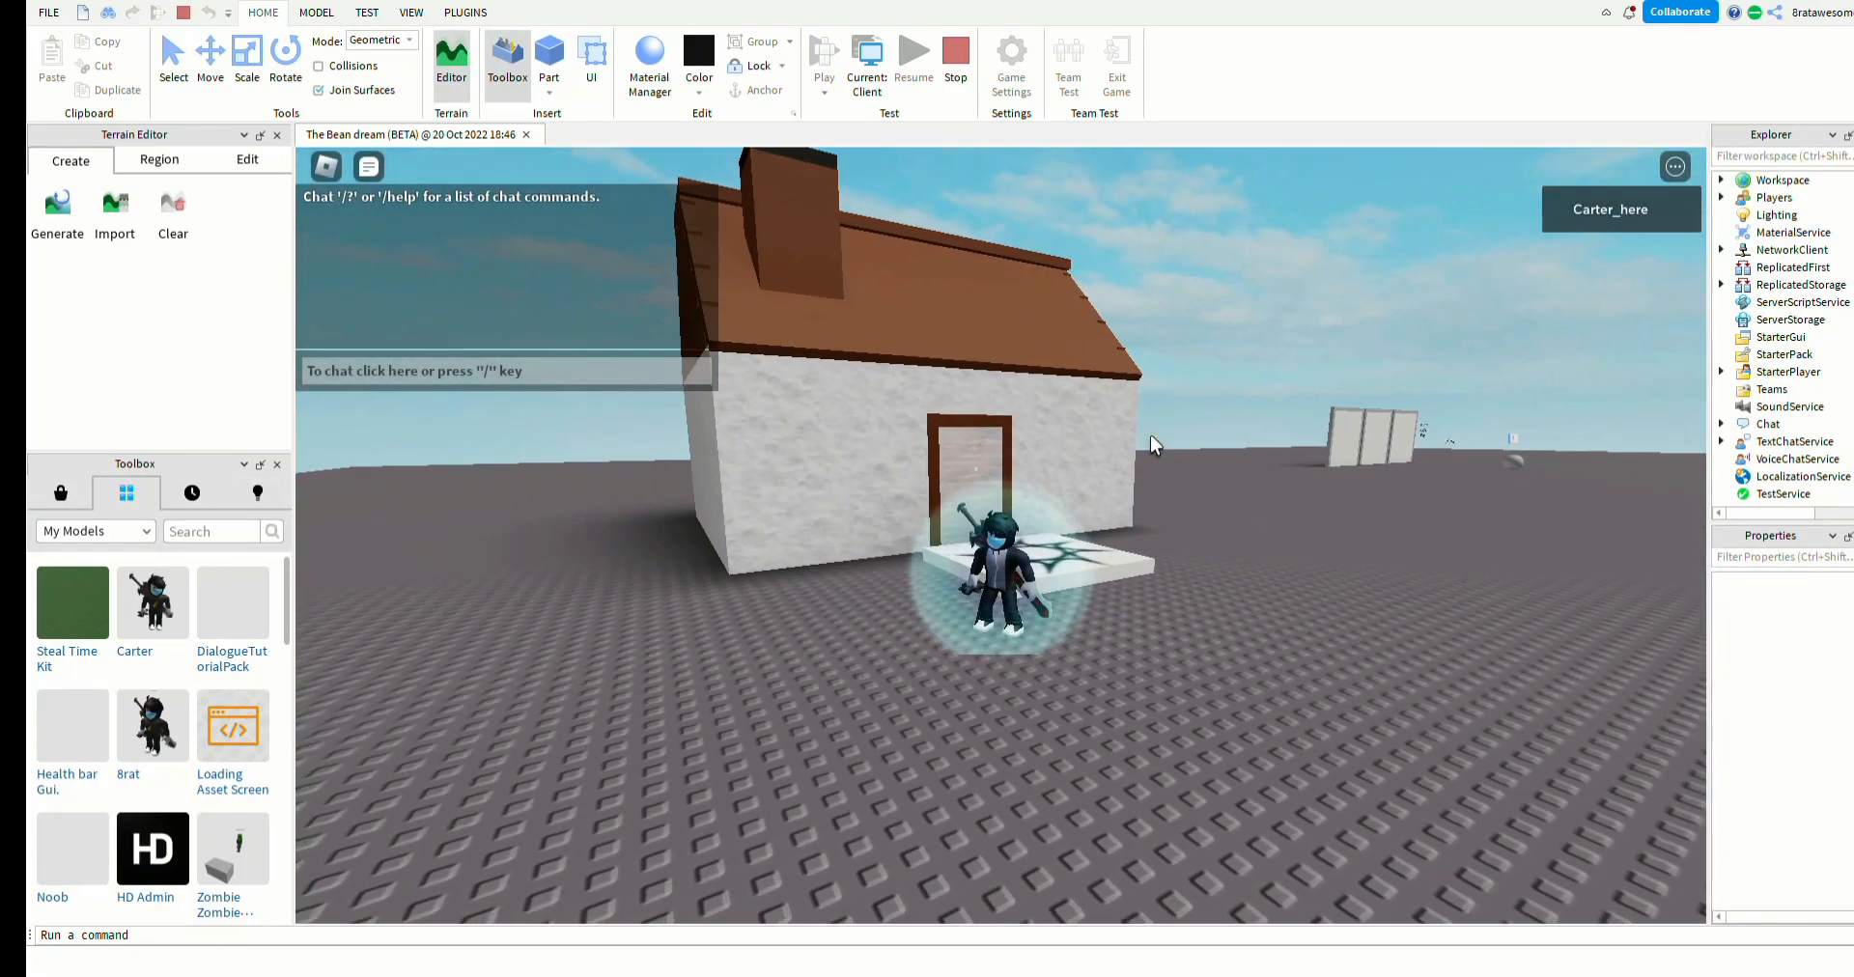
left_click(956, 58)
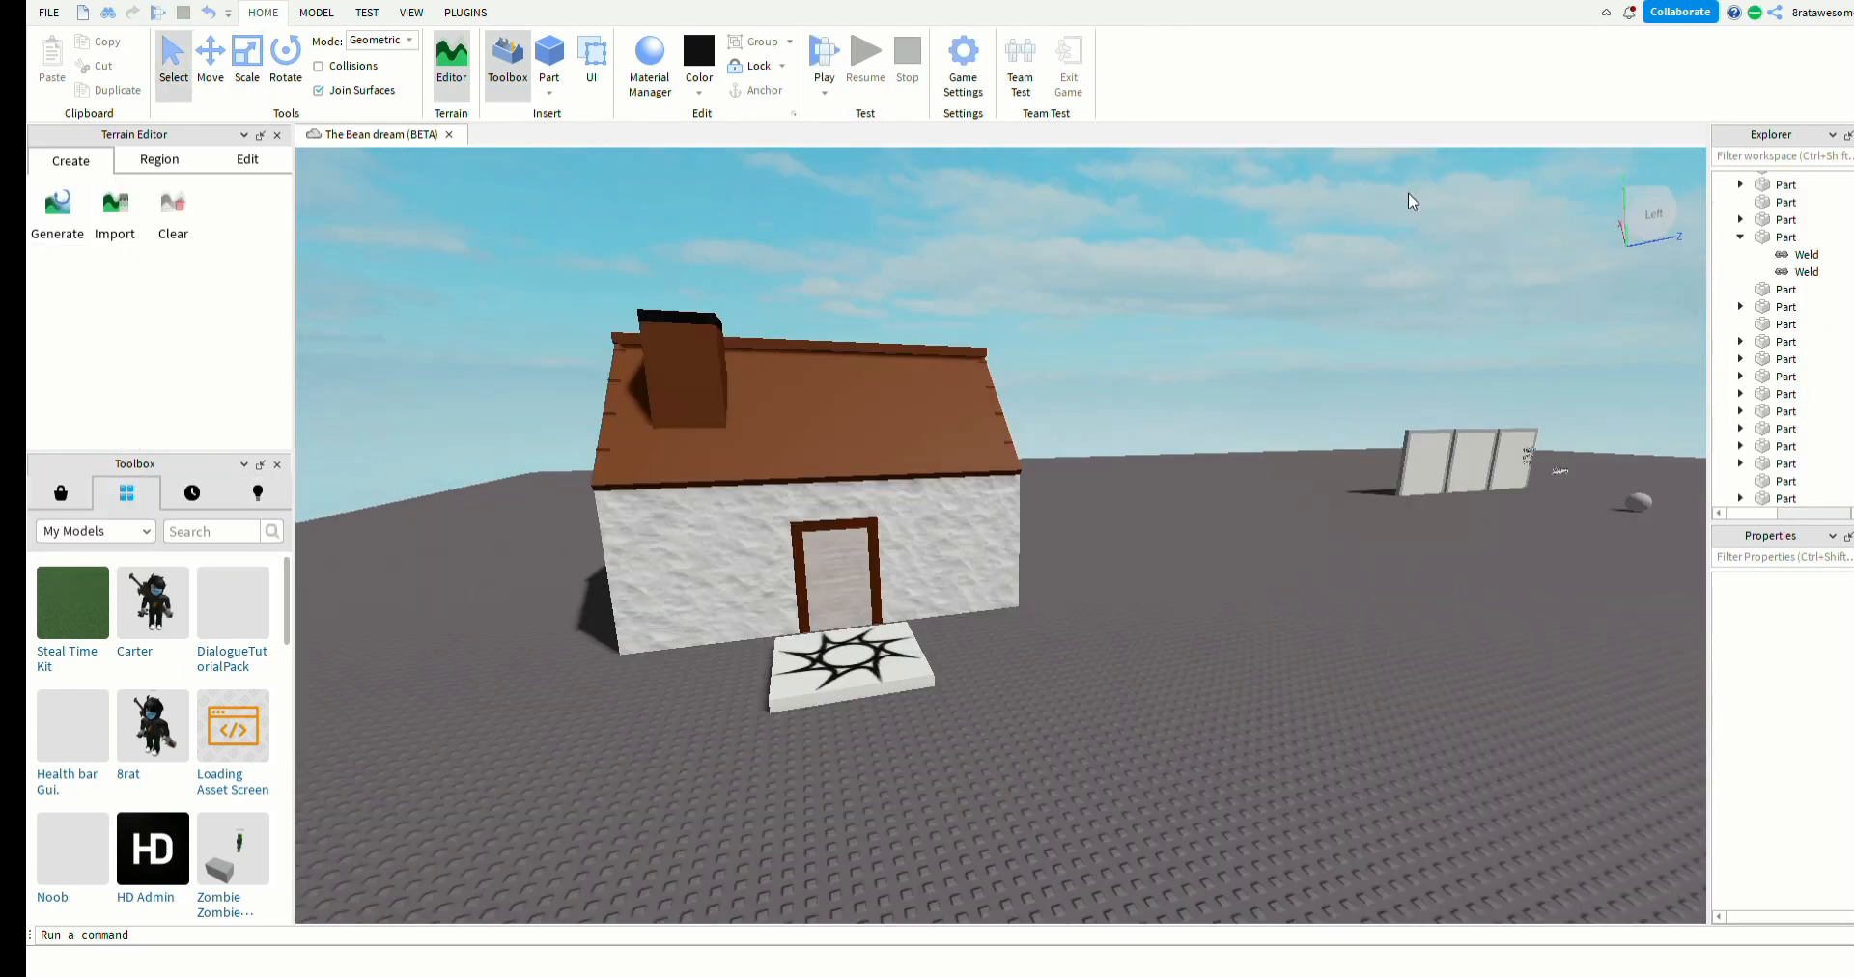
- Examine the house's facade, panelled interior, roof and chimney from several angles and distances
key("s")
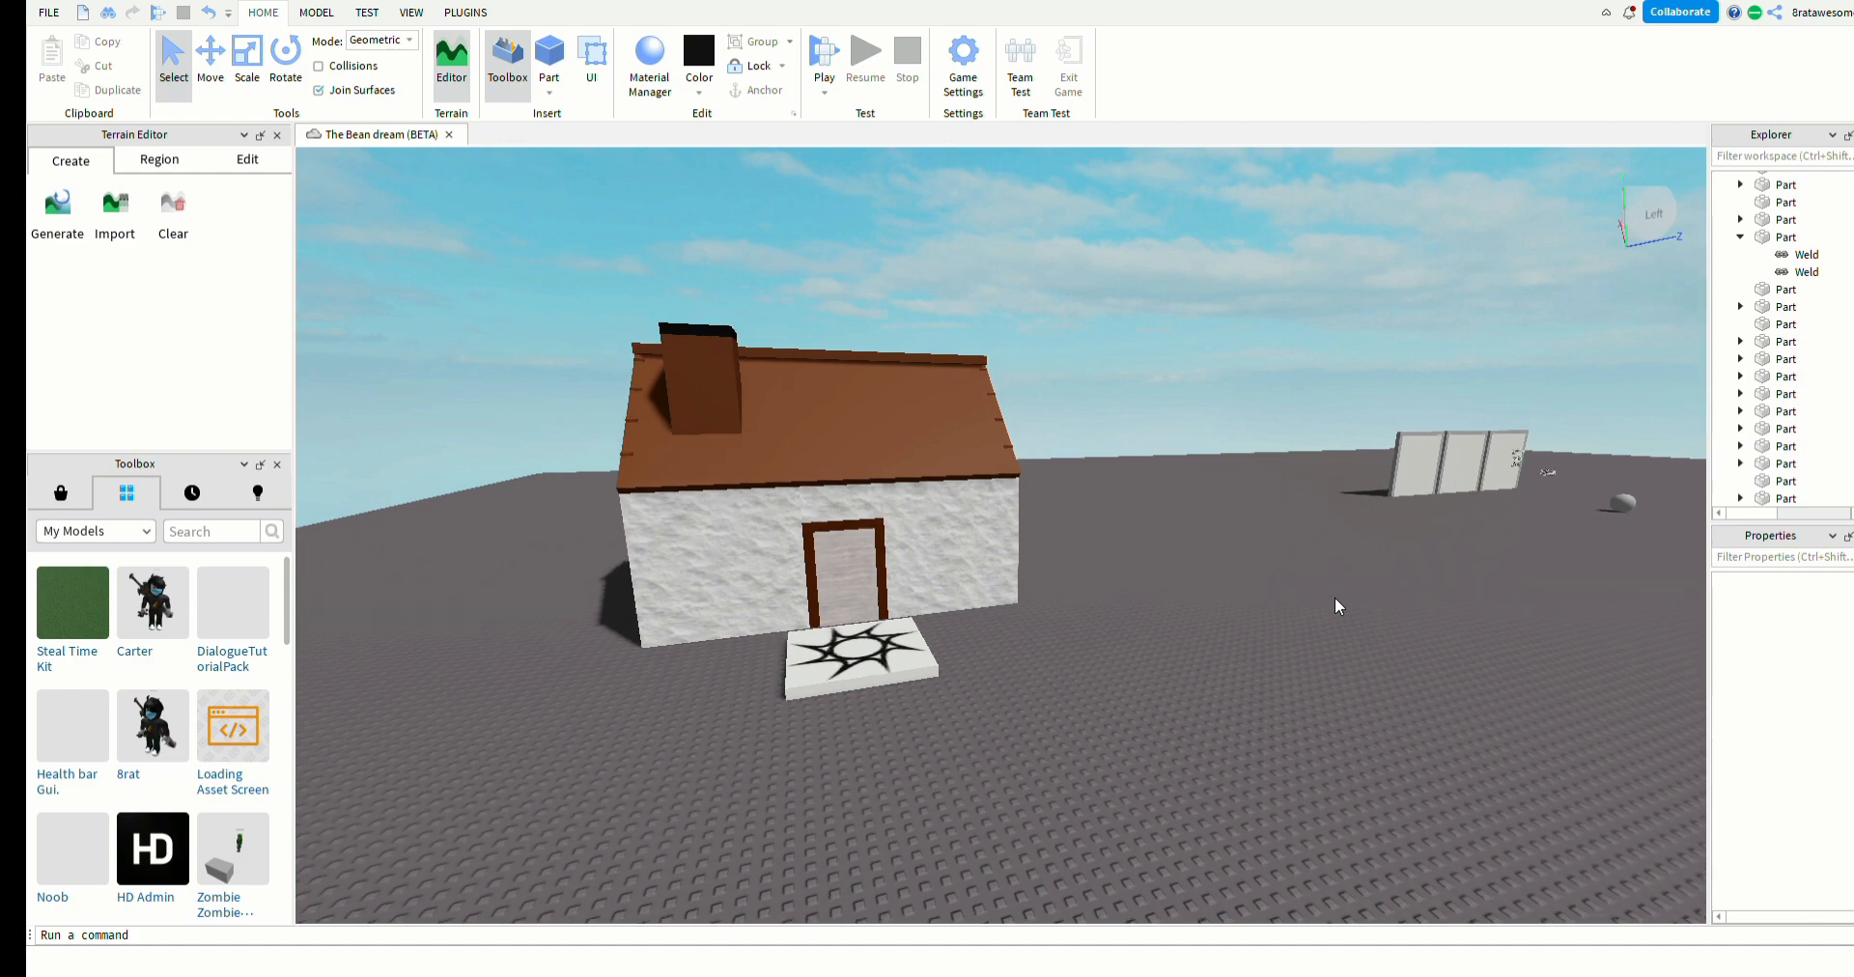
key("a")
key("w")
key("w")
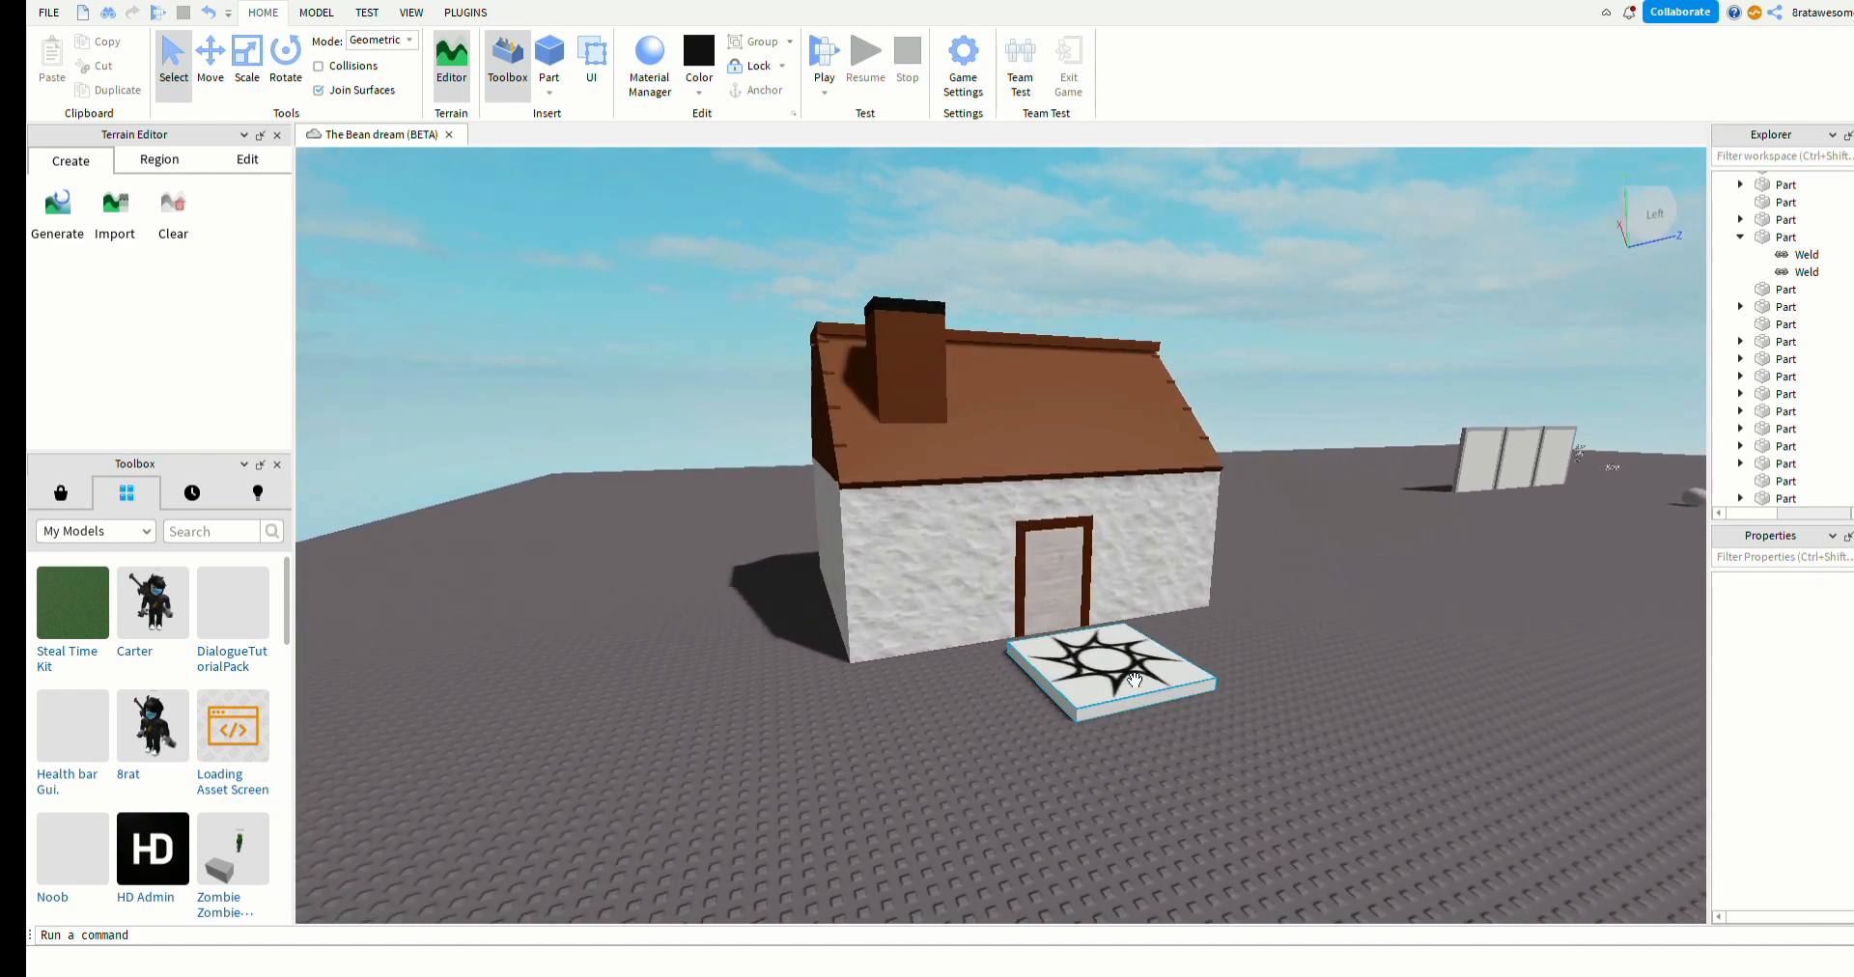
key("s")
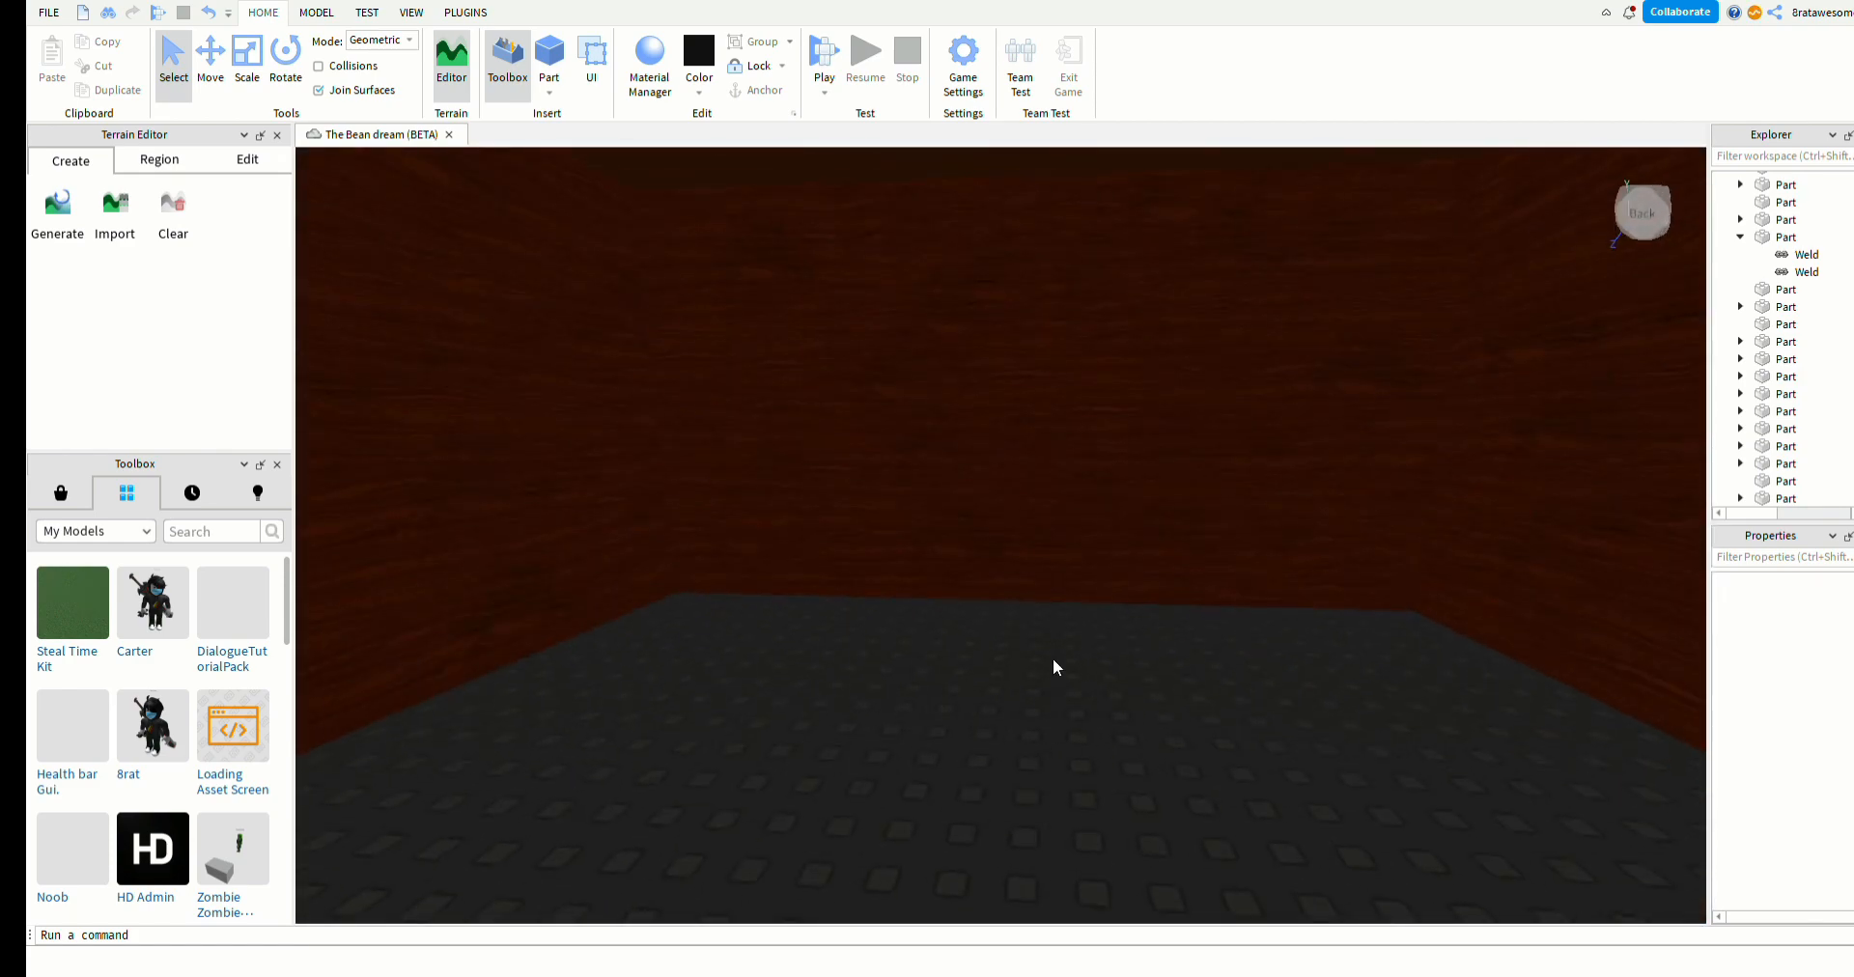
key("s")
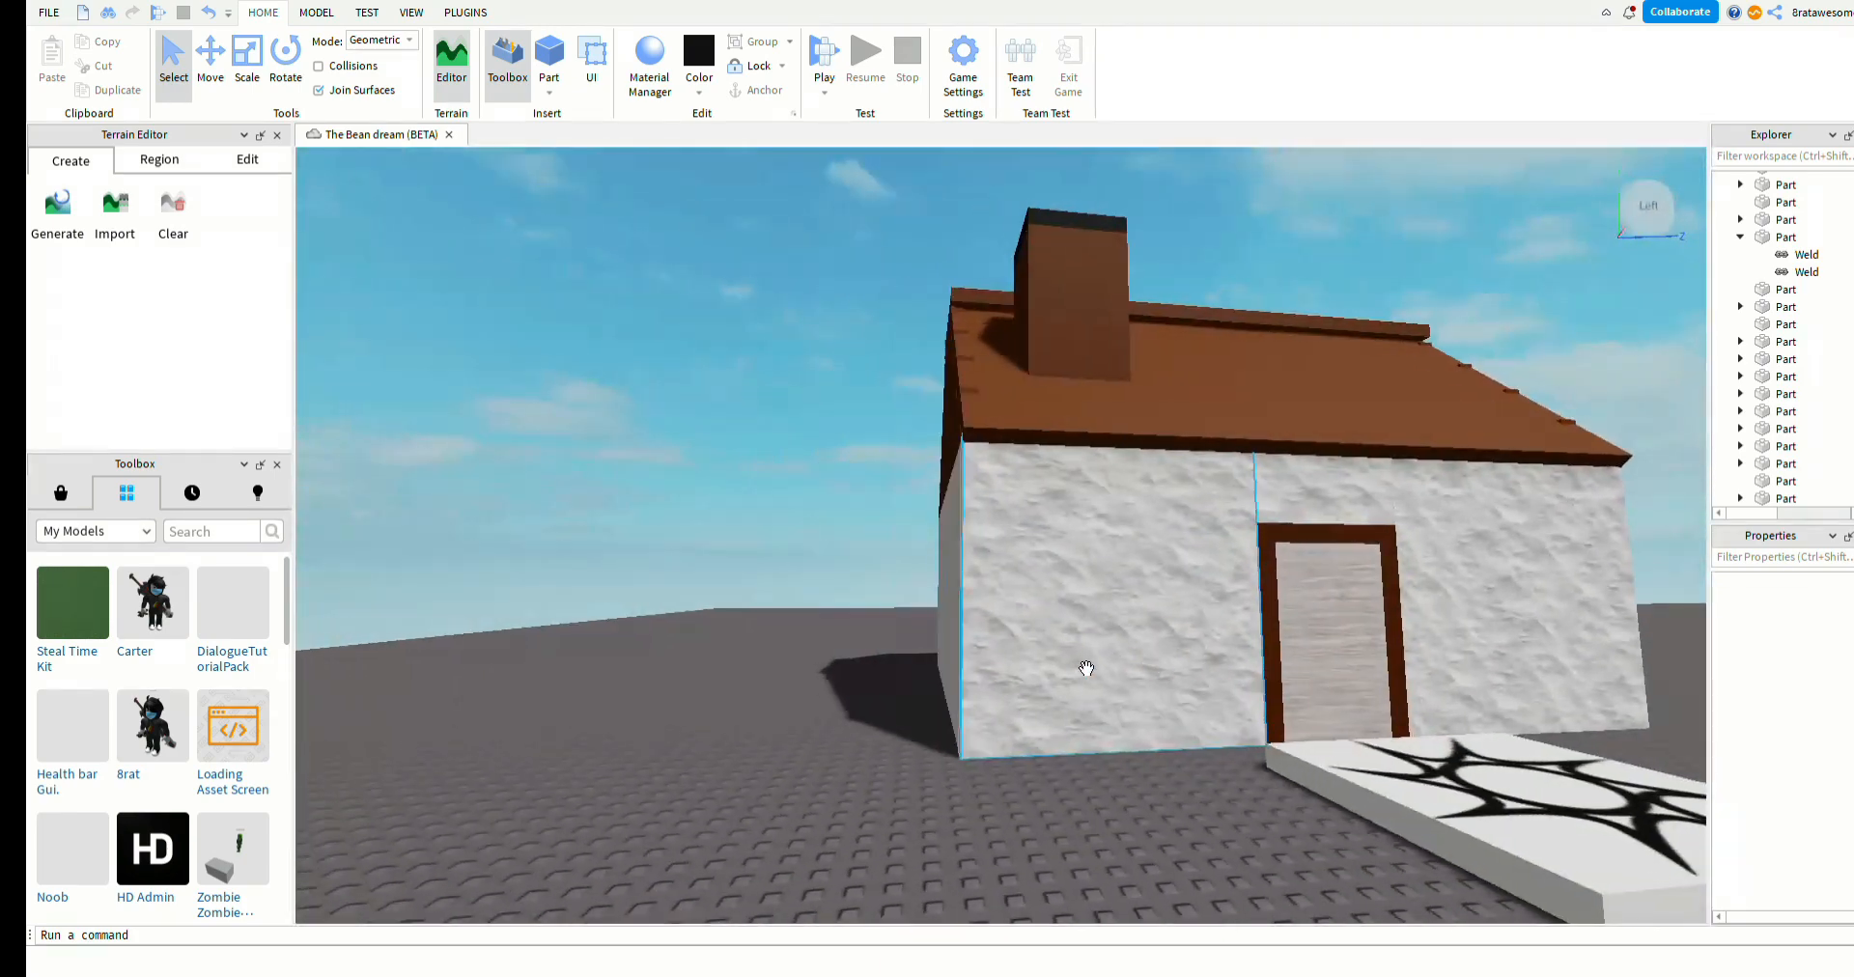
right_click_drag(1085, 663, 1001, 681)
key("w")
key("w")
key("s")
key("a")
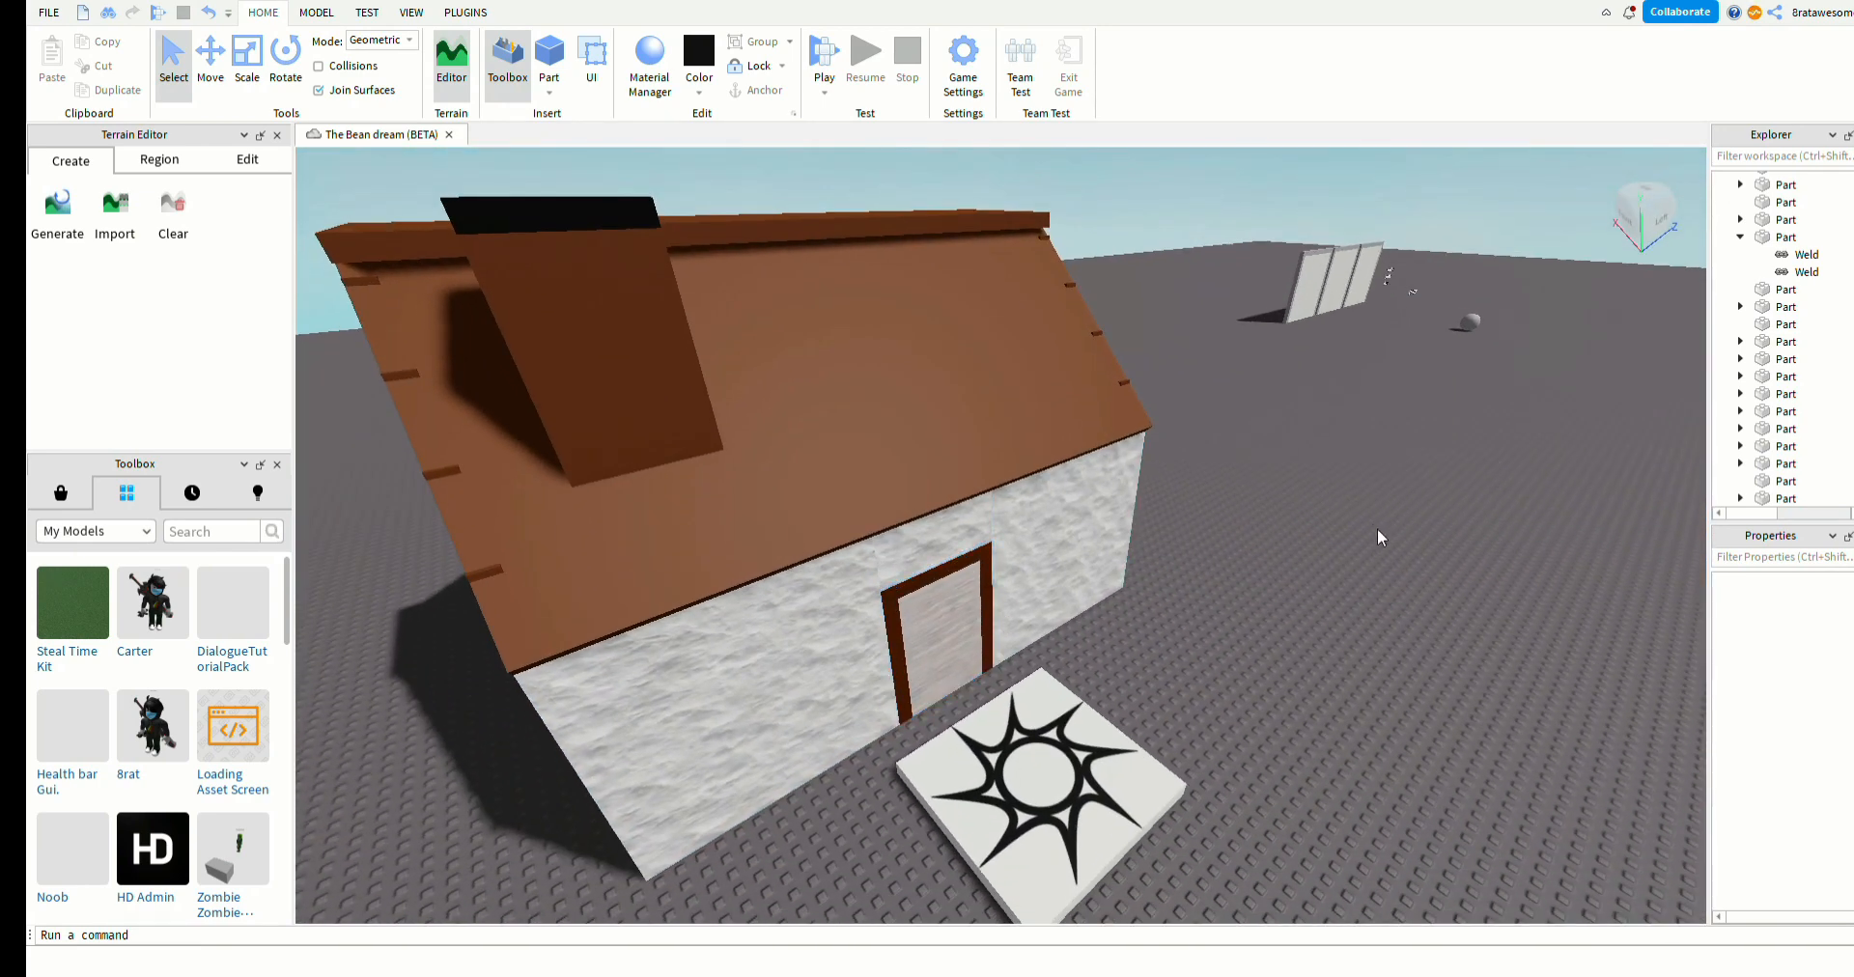
key("d")
right_click_drag(1307, 442, 1300, 440)
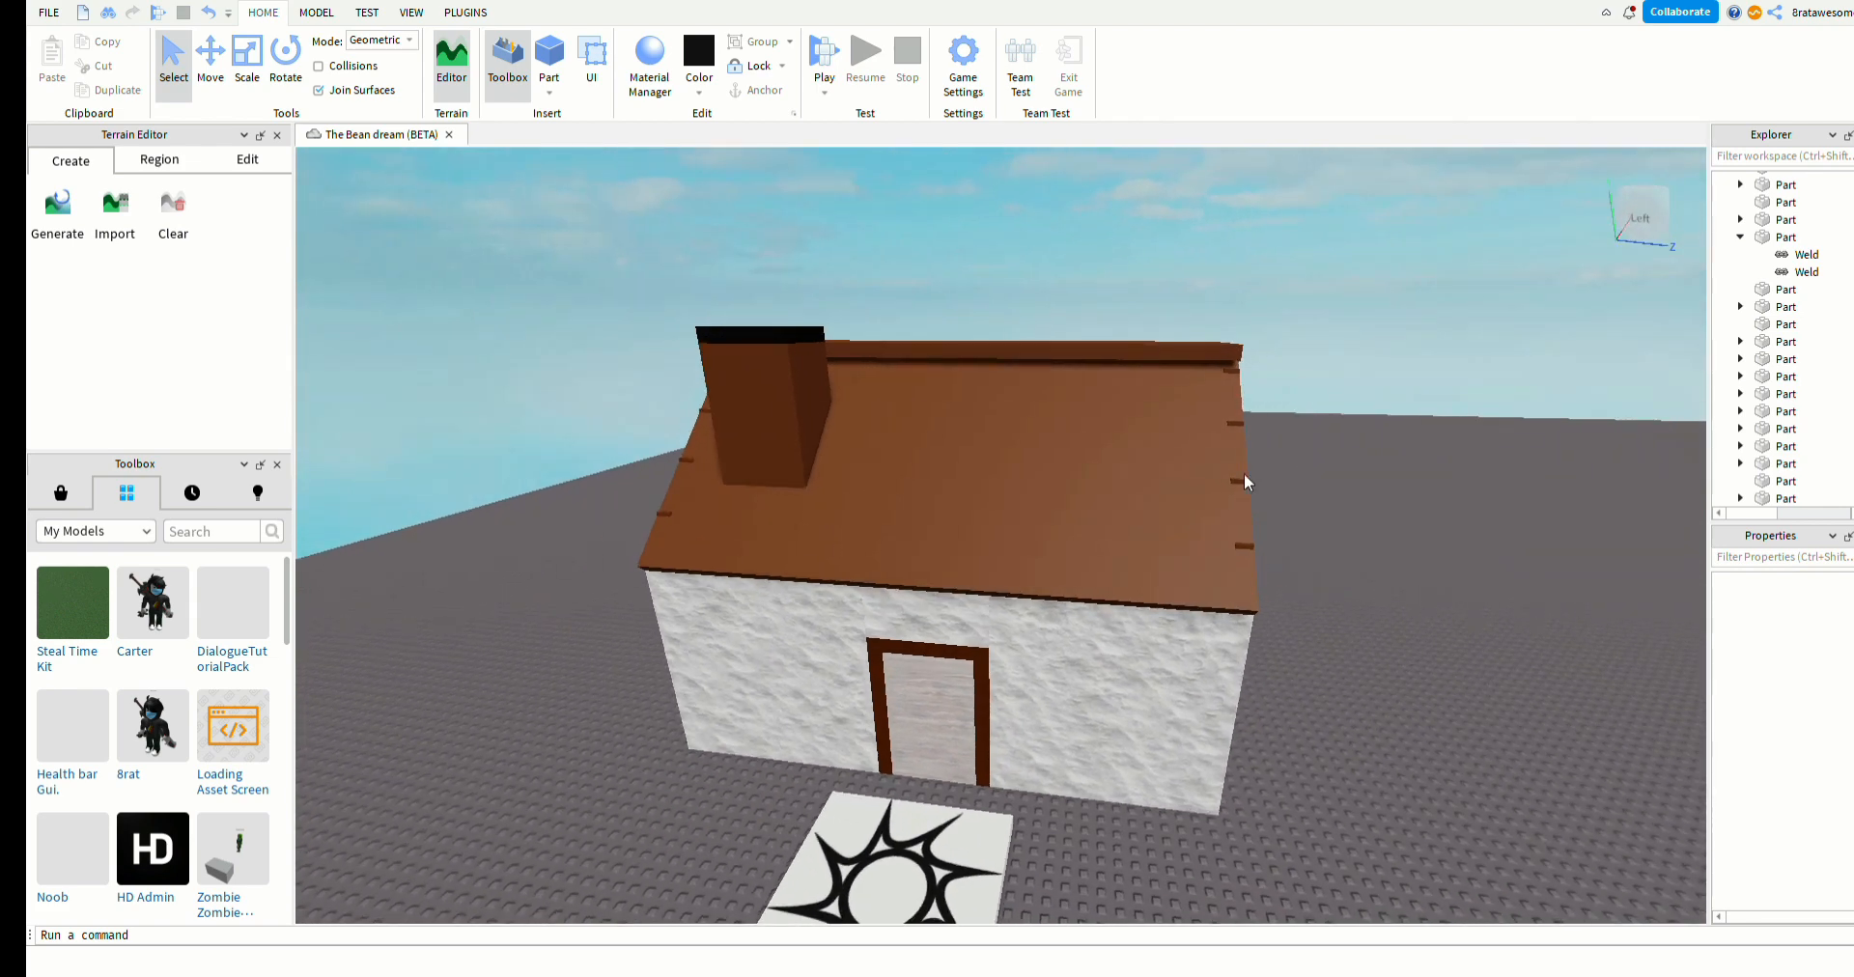
key("a")
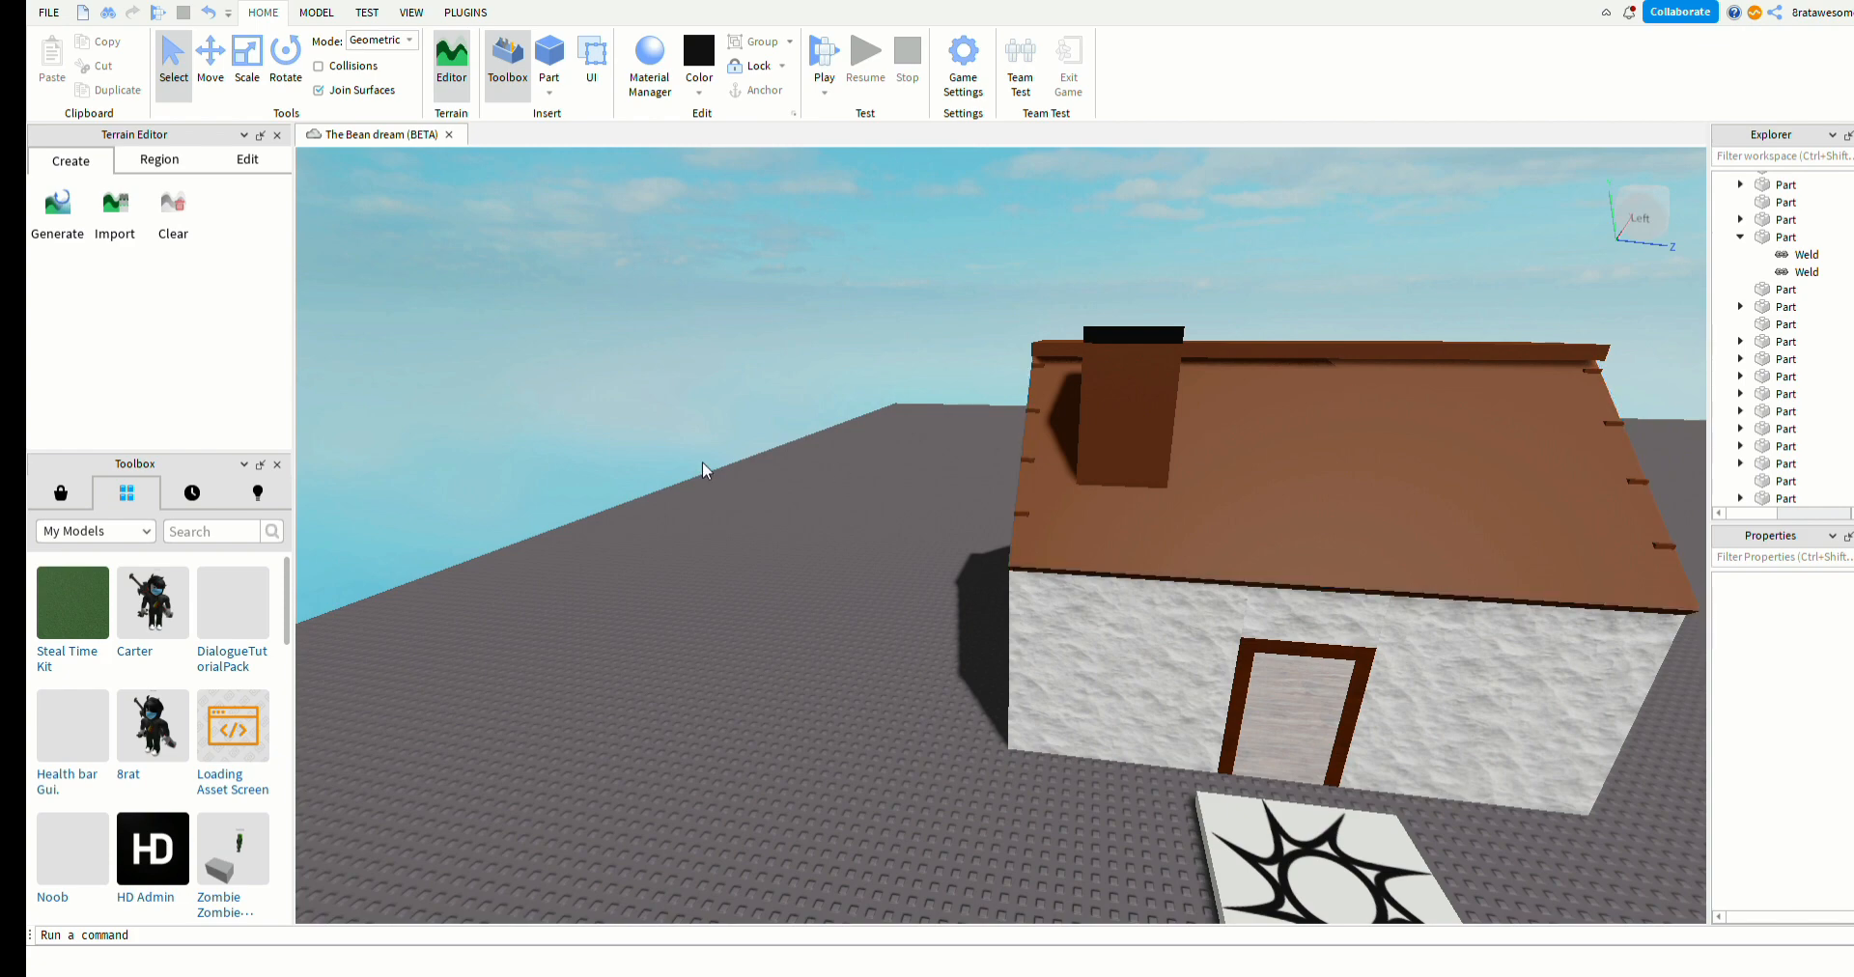
key("w")
mouse_move(681, 462)
right_mouse_down()
mouse_move(712, 492)
mouse_move(681, 462)
right_mouse_up()
key("w")
key("s")
key("s")
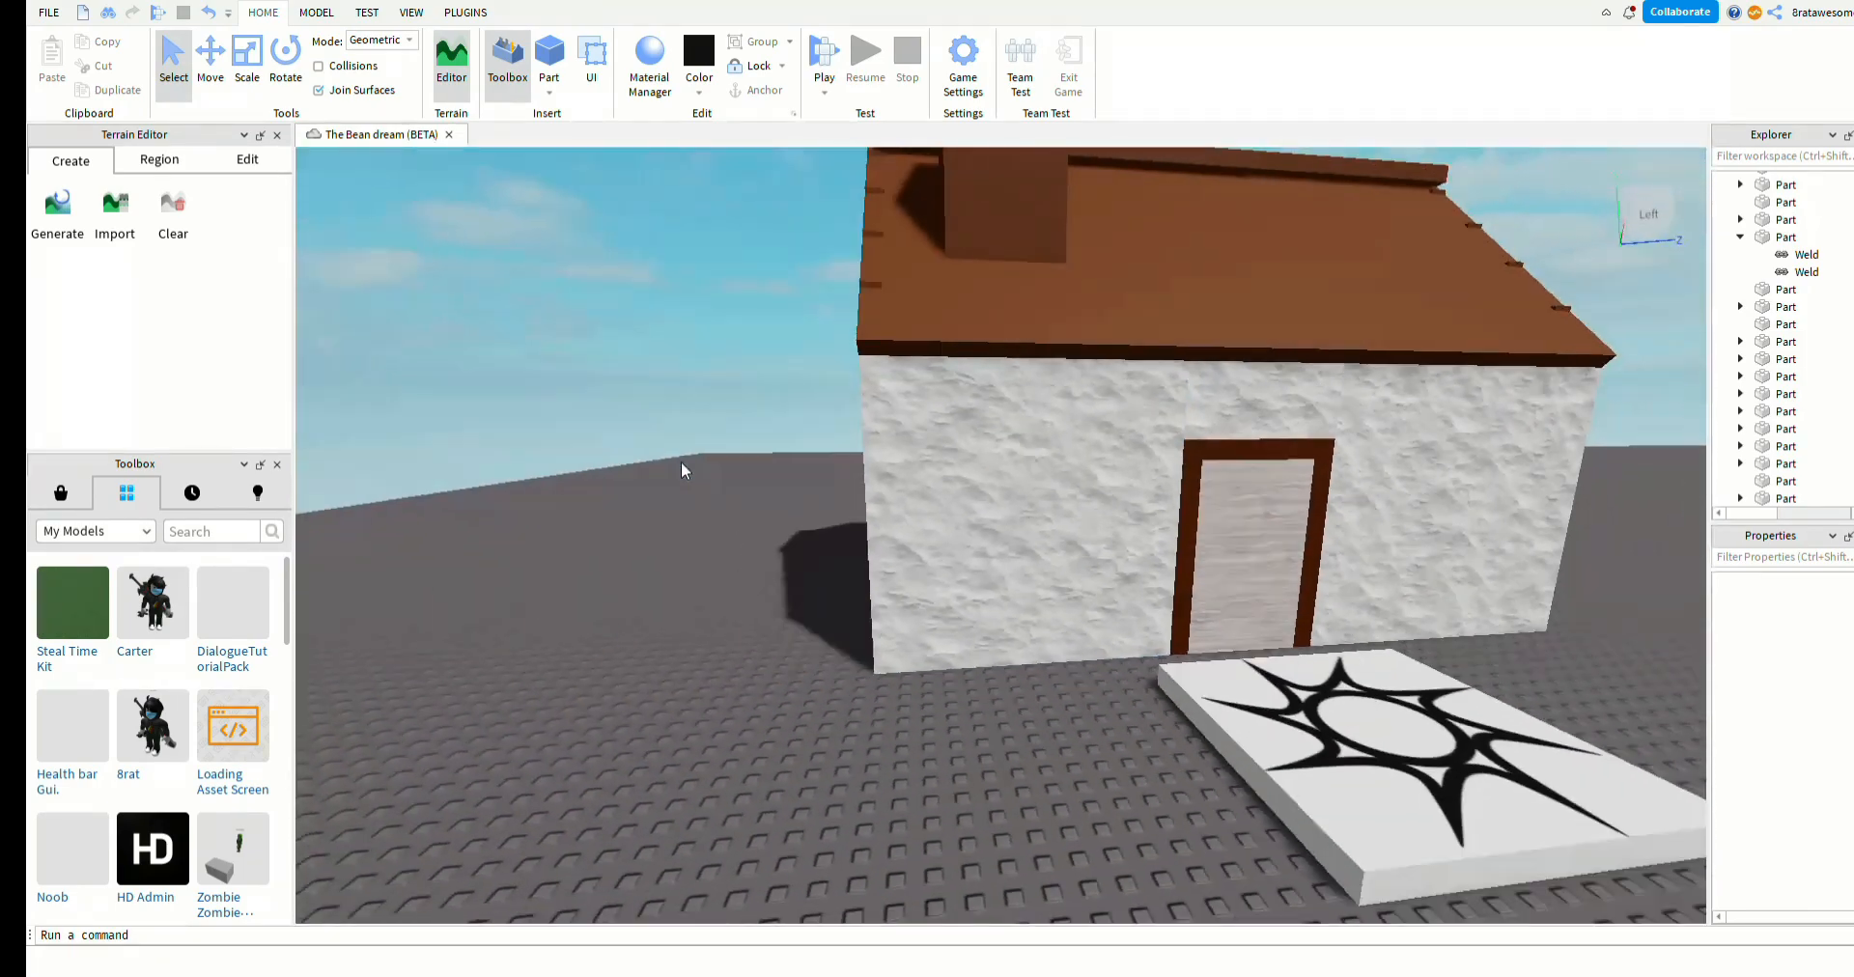
scroll(1212, 166, "up", 3)
key("s")
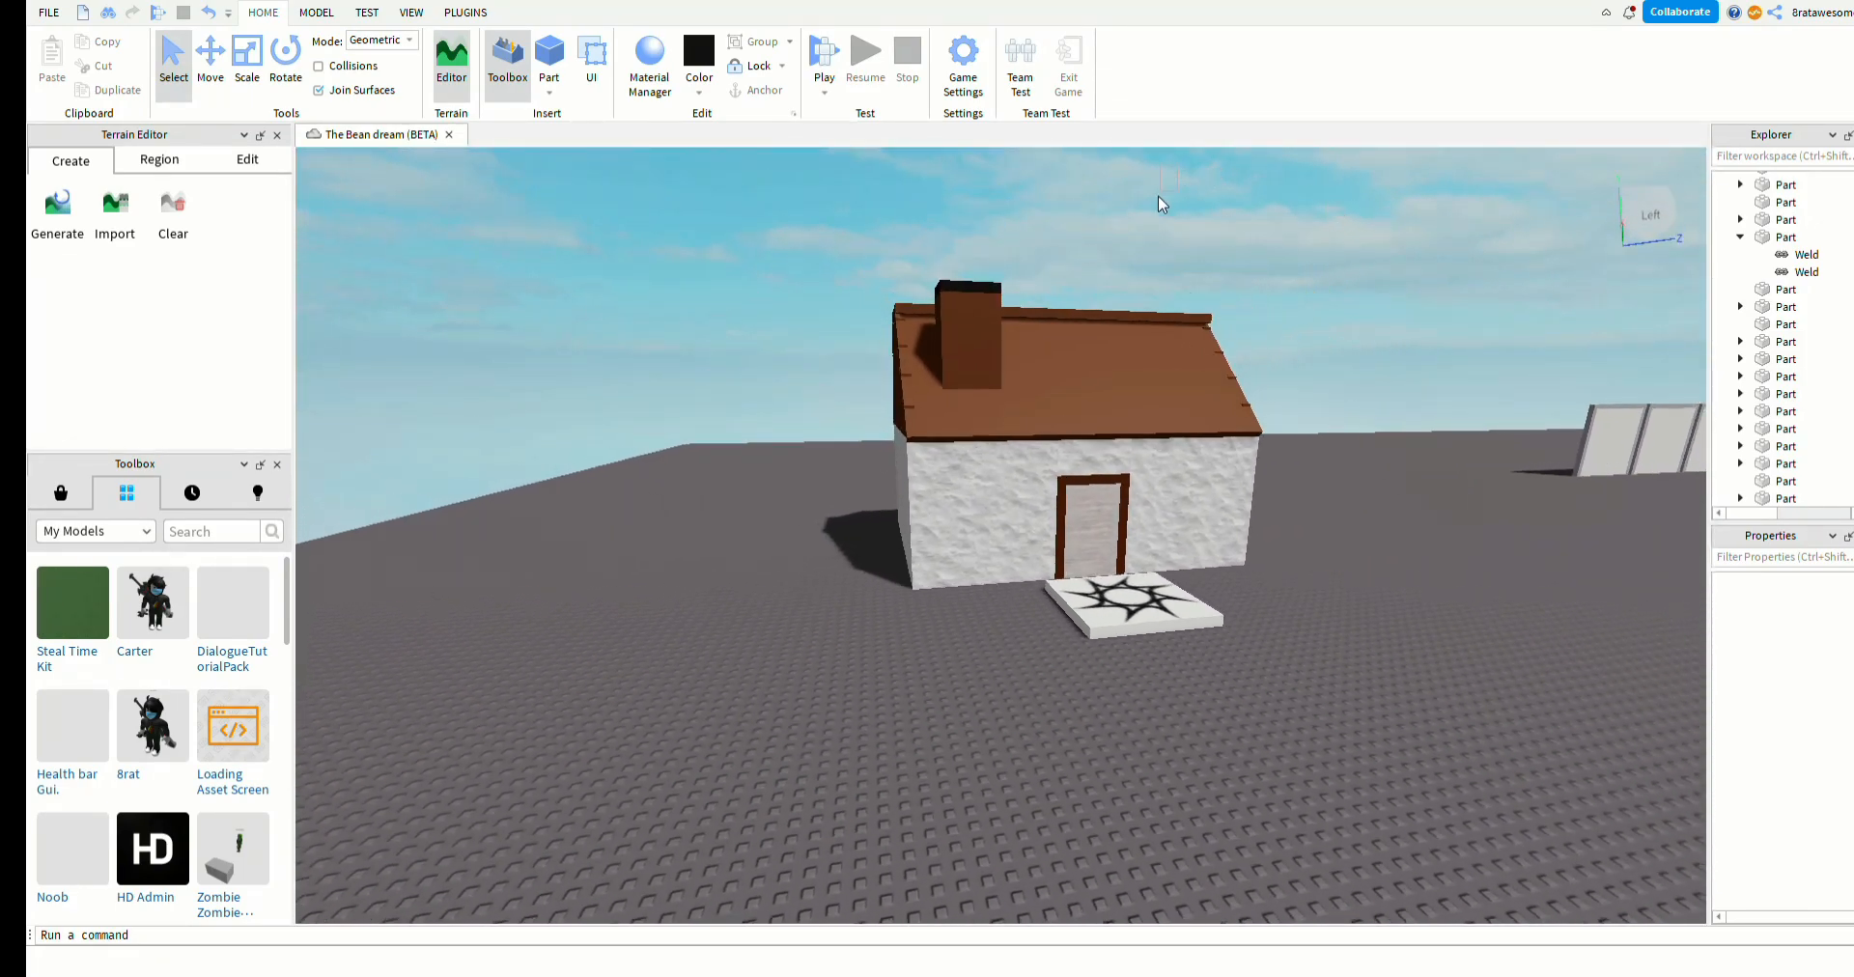
left_click_drag(911, 390, 929, 599)
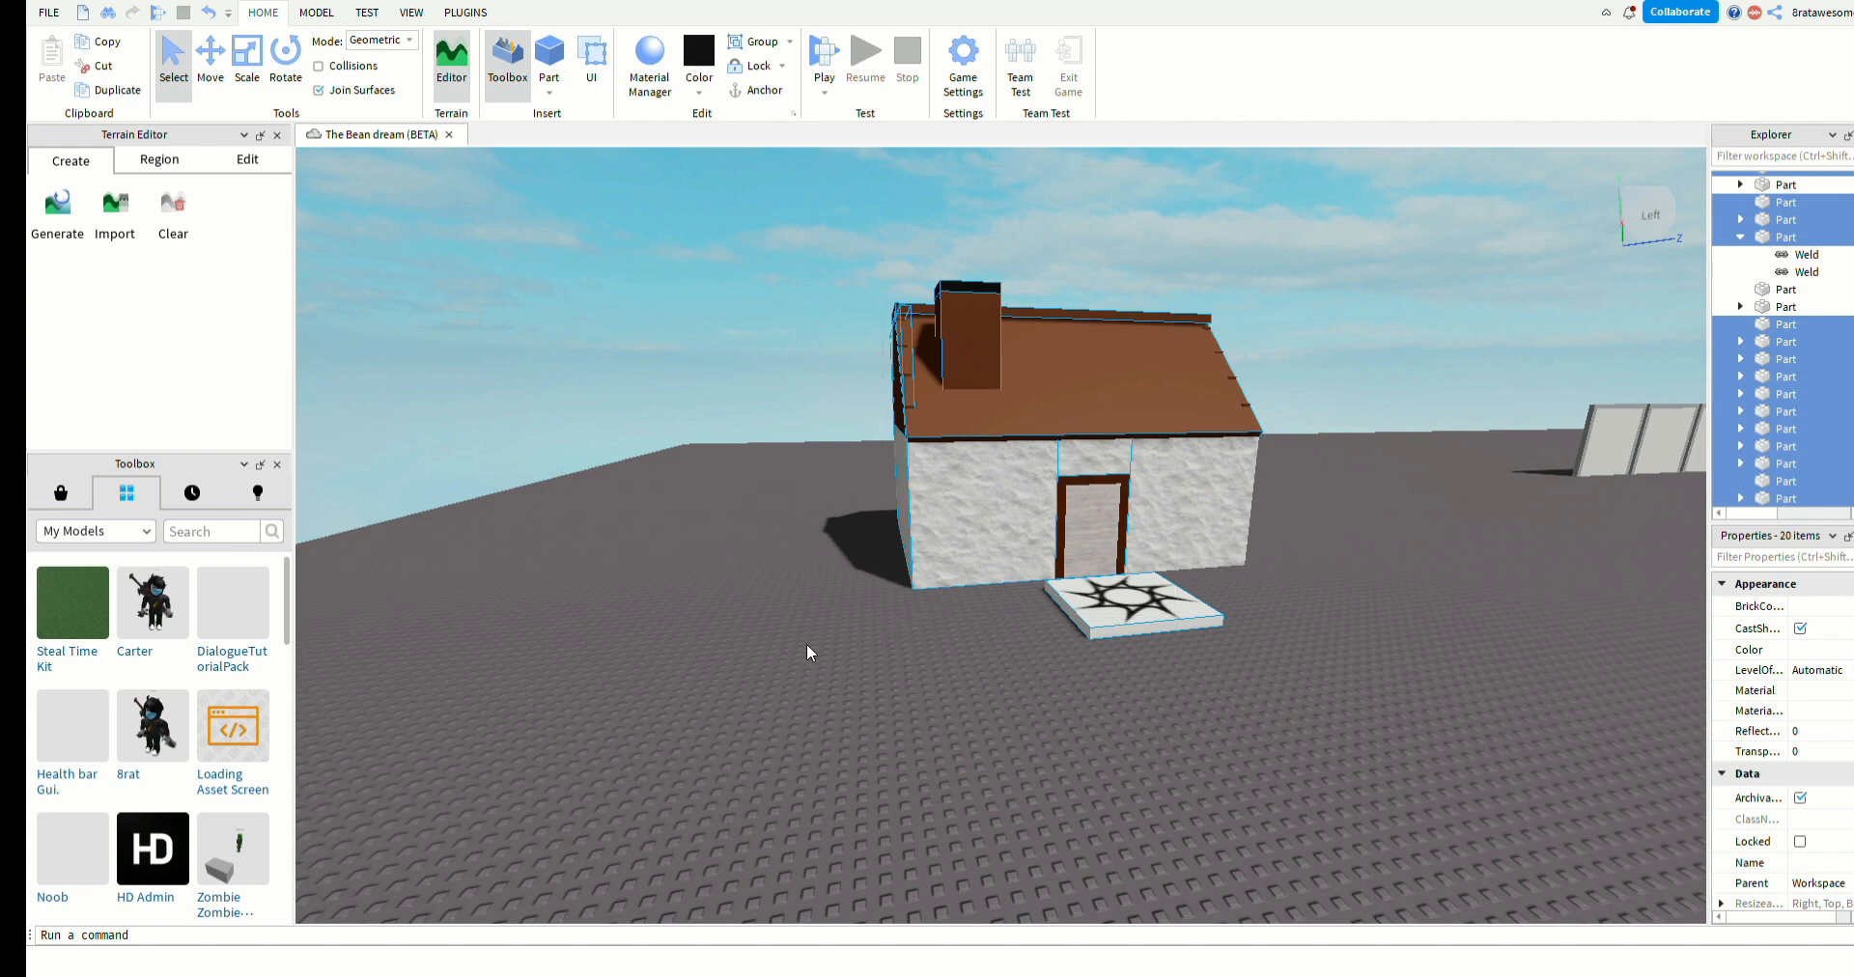
key("w")
key("a")
right_click_drag(799, 646, 830, 677)
key("a")
key("s")
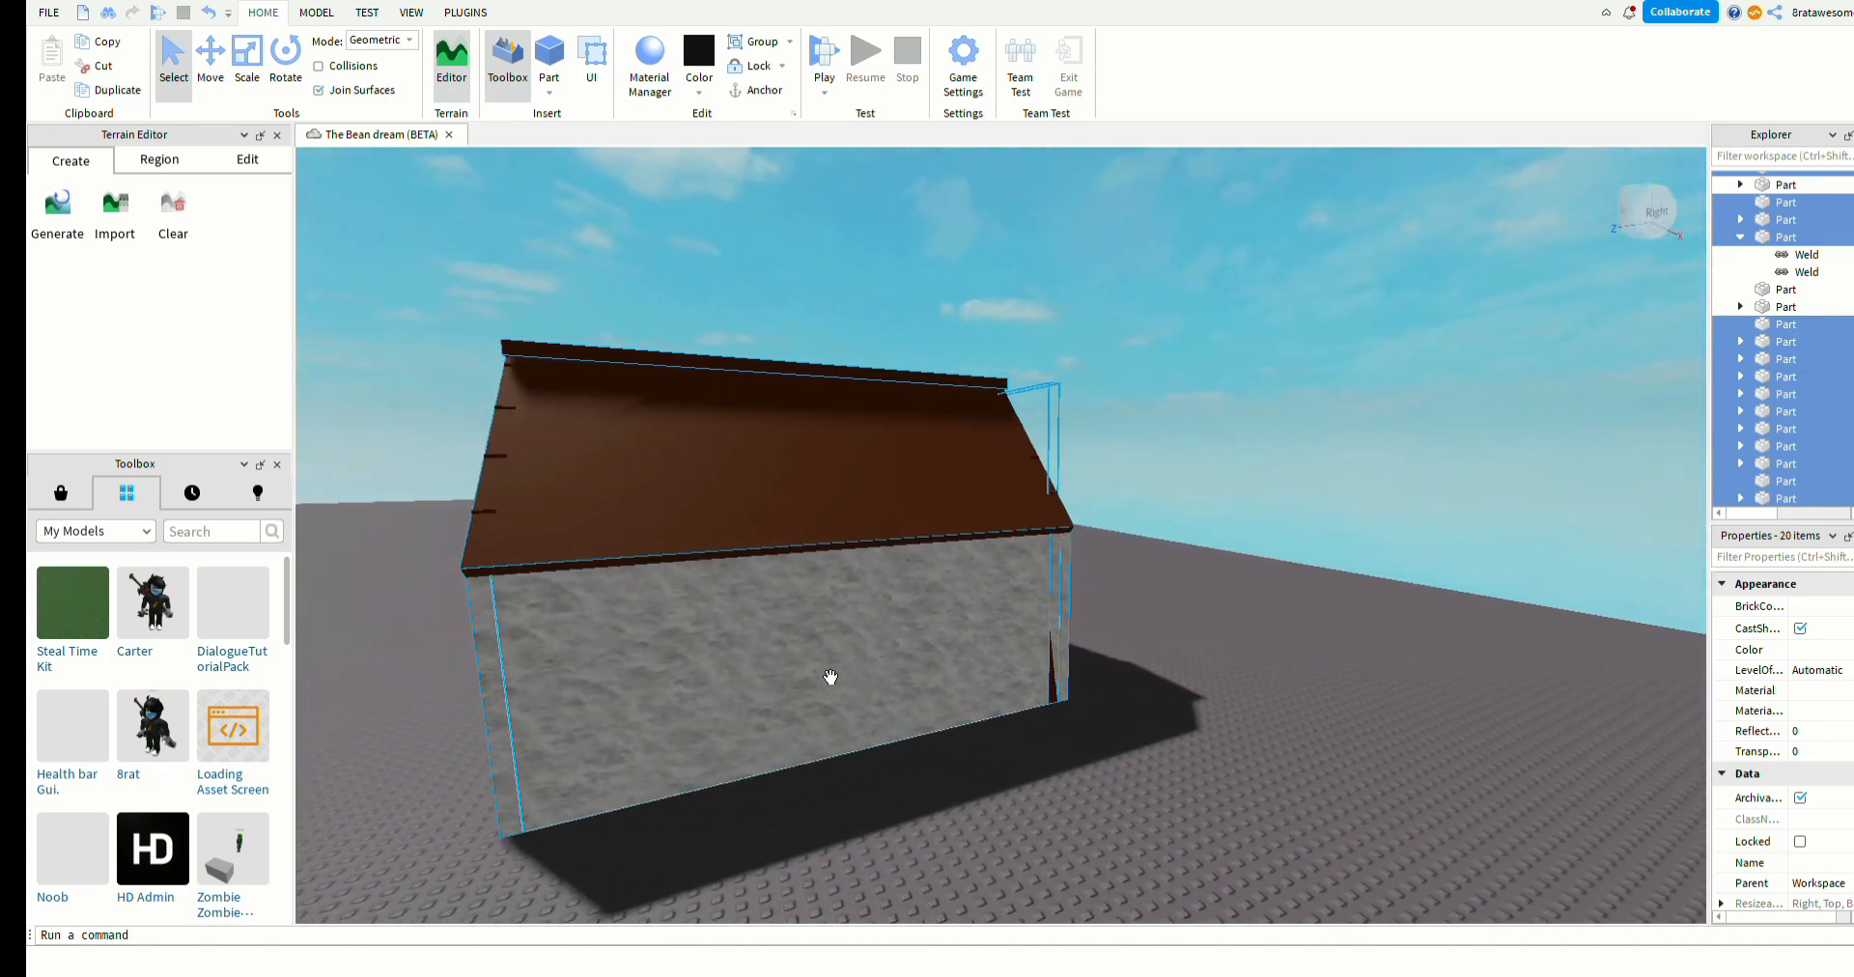
key("a")
key("d")
left_click(983, 746)
- Resize the Rust-coloured wooden panel at the rear corner so it does not show through the stone walls
key("w")
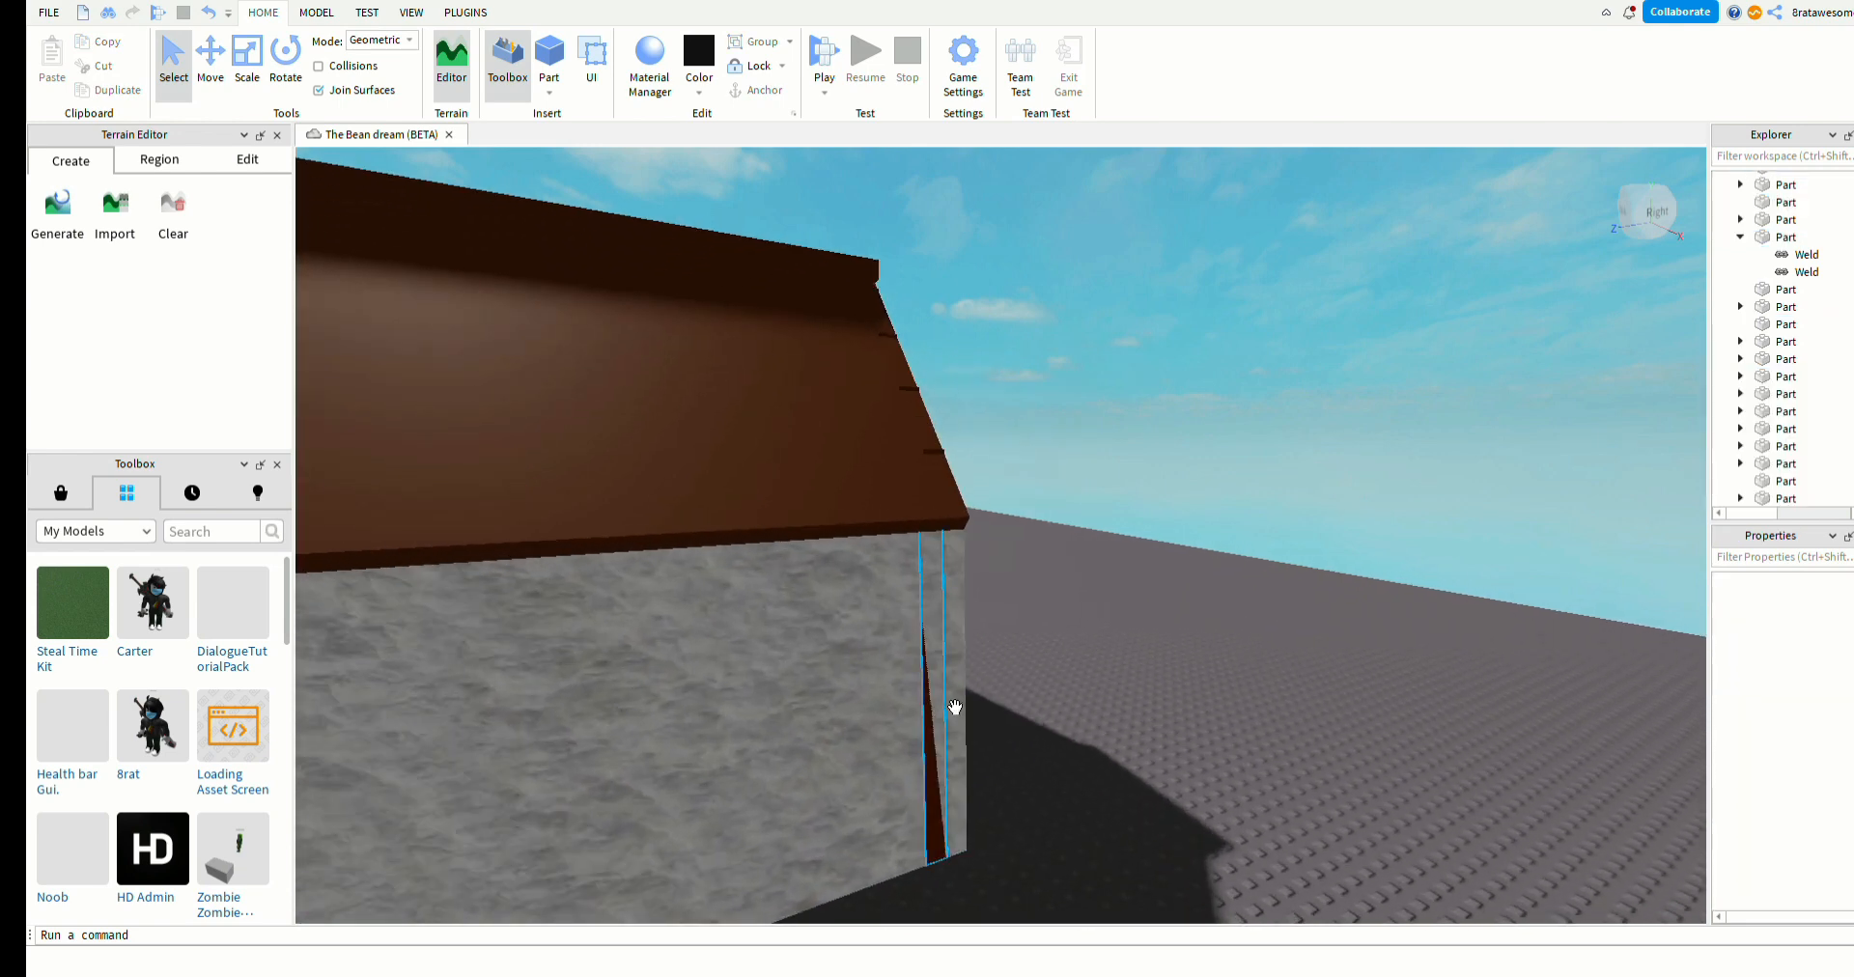
key("a")
right_click_drag(981, 706, 982, 674)
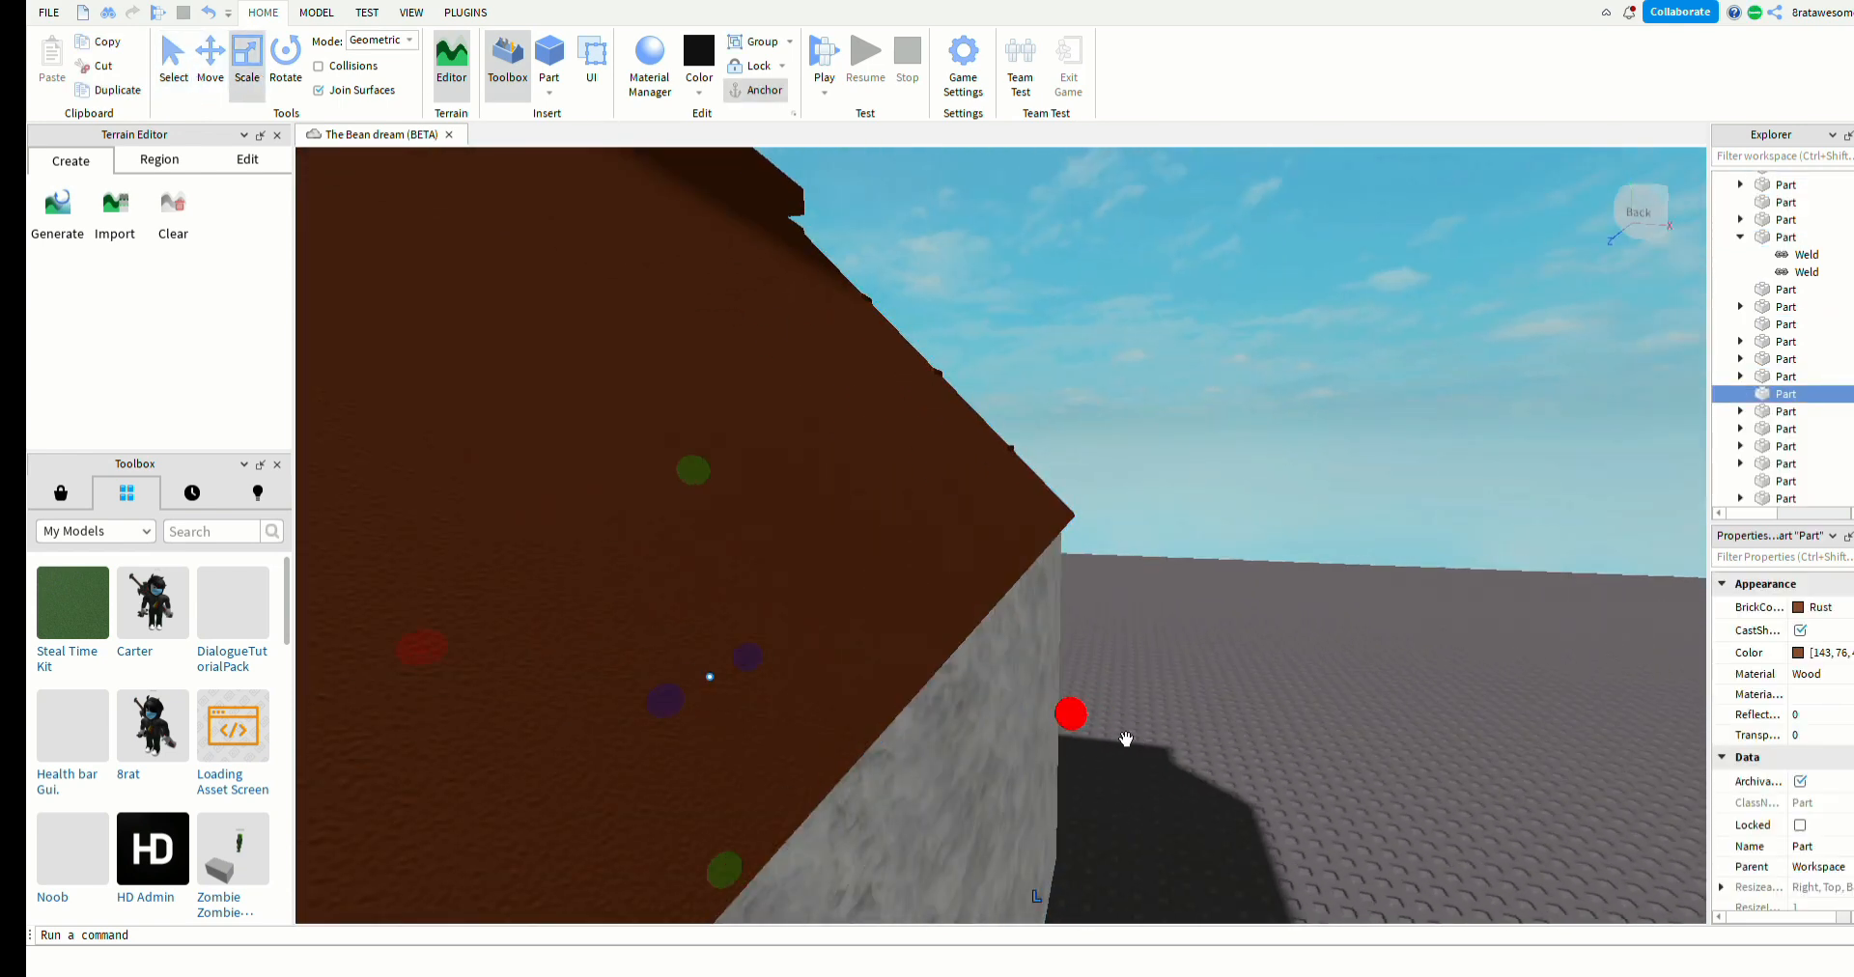
left_click_drag(1126, 739, 1233, 741)
key("a")
mouse_move(1233, 741)
right_mouse_down()
mouse_move(1211, 693)
mouse_move(1238, 721)
right_mouse_up()
key("s")
key("d")
key("a")
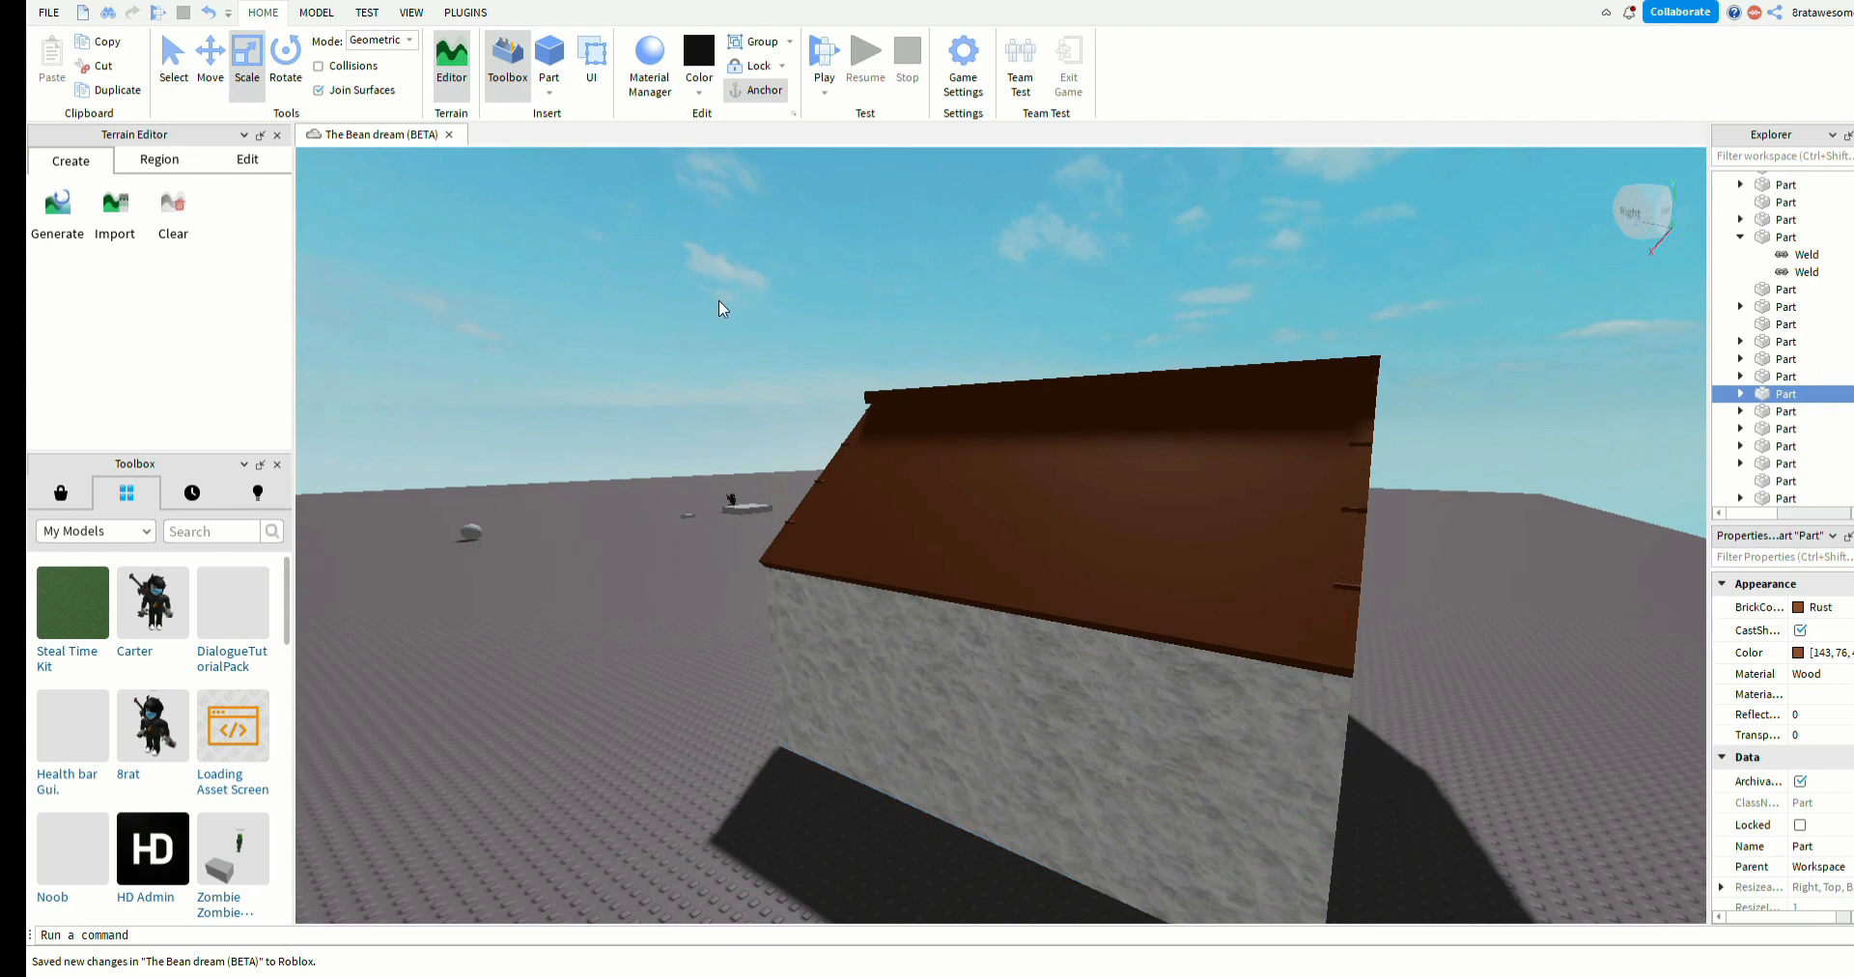
left_click_drag(719, 301, 1441, 890)
key("d")
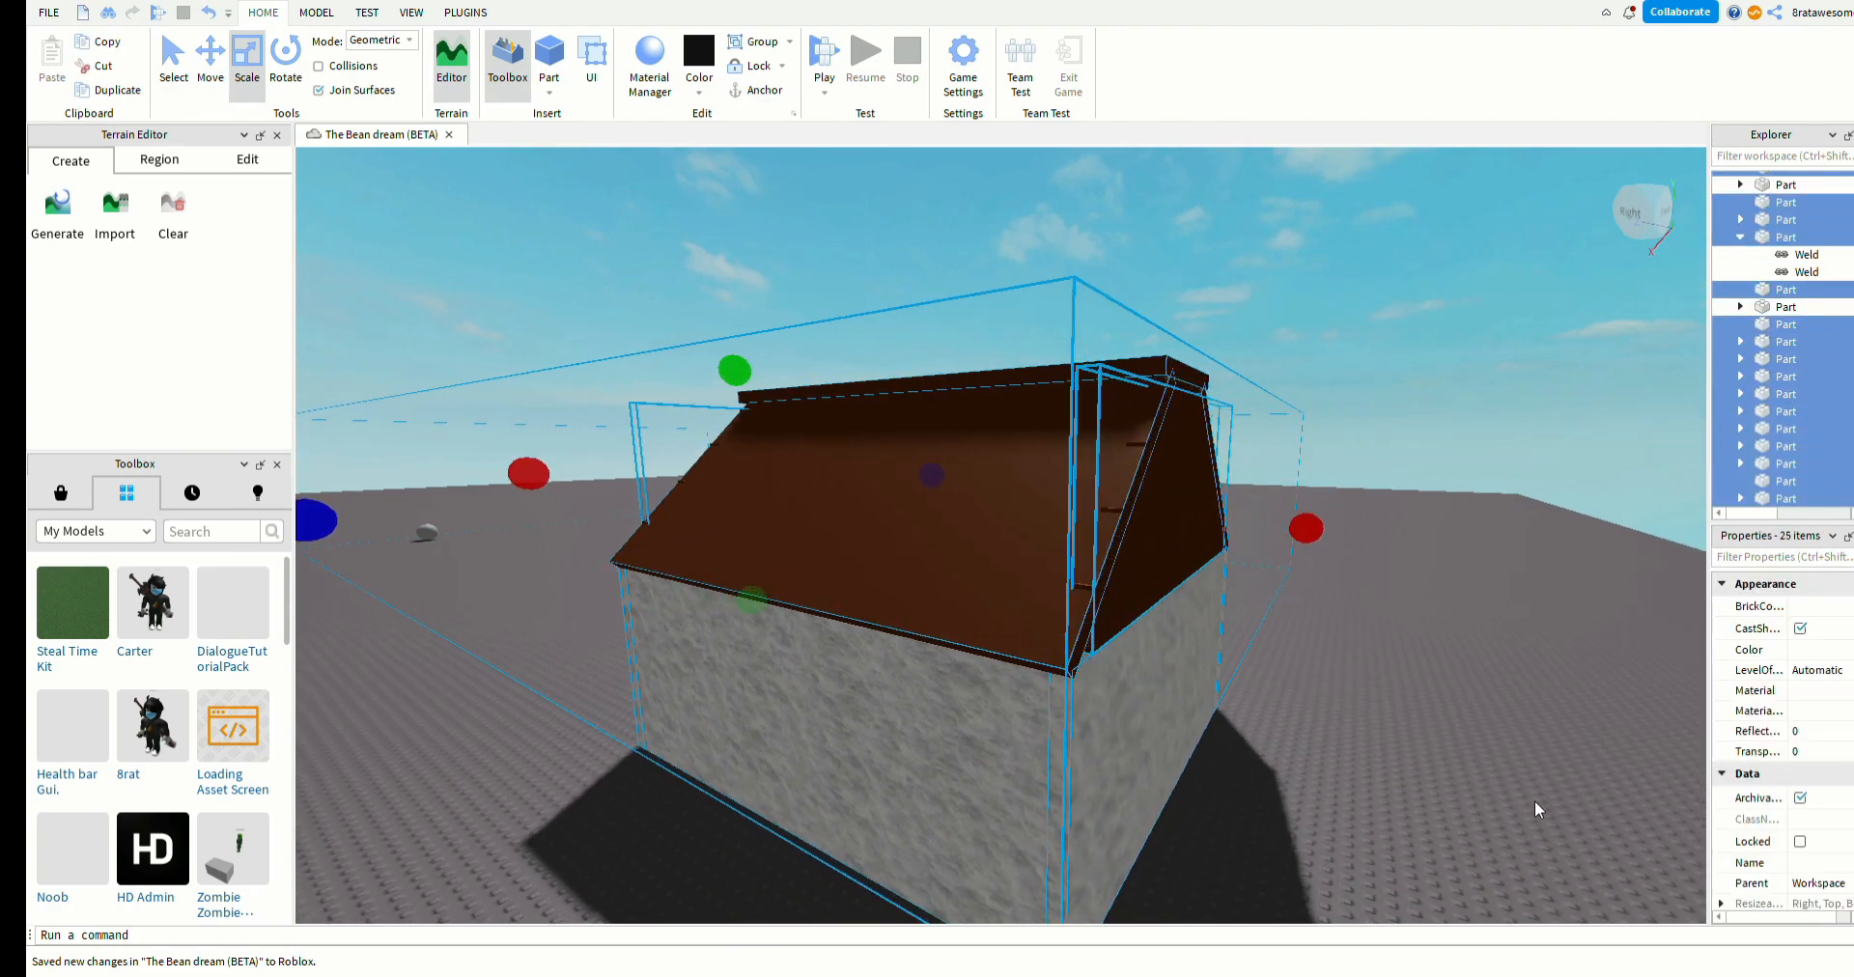
left_click(1460, 807)
- Select a set of the house's parts together with the spawn, group them into a model and move the model
left_click_drag(836, 455, 1110, 849)
right_click_drag(1209, 831, 1209, 831)
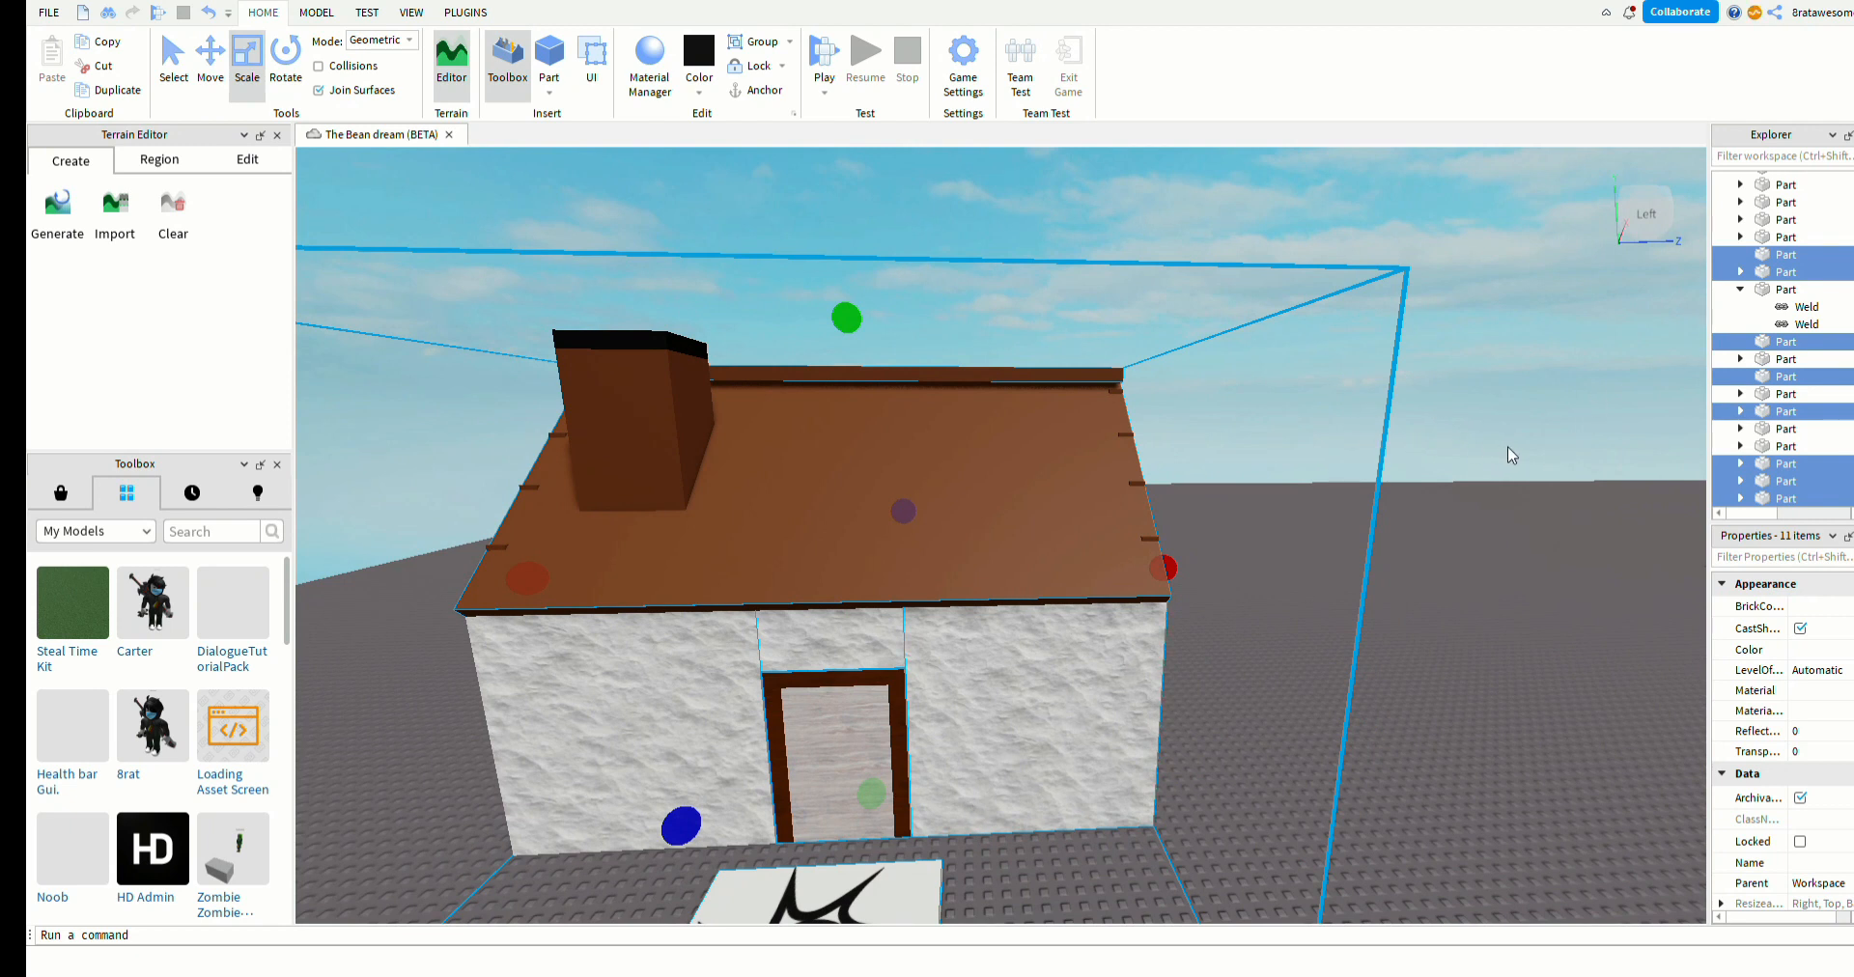
left_click(759, 47)
left_click(1462, 605)
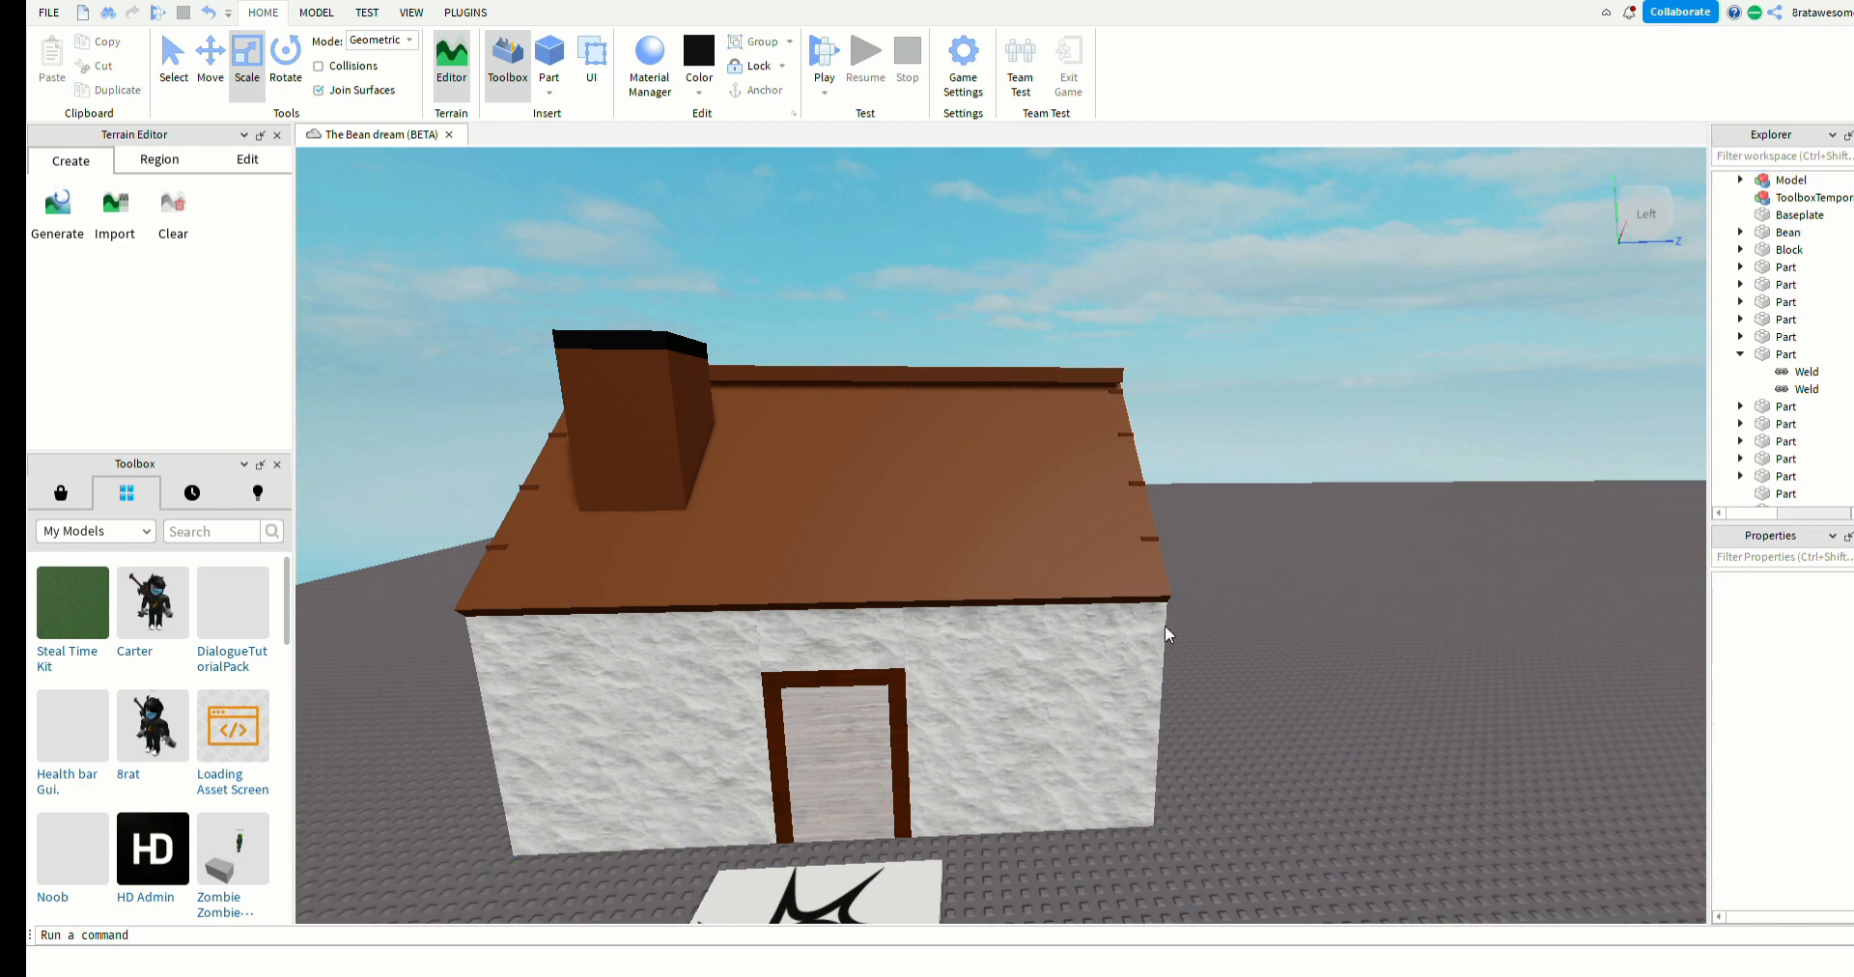
scroll(1111, 642, "down", 5)
left_click_drag(1149, 630, 1213, 695)
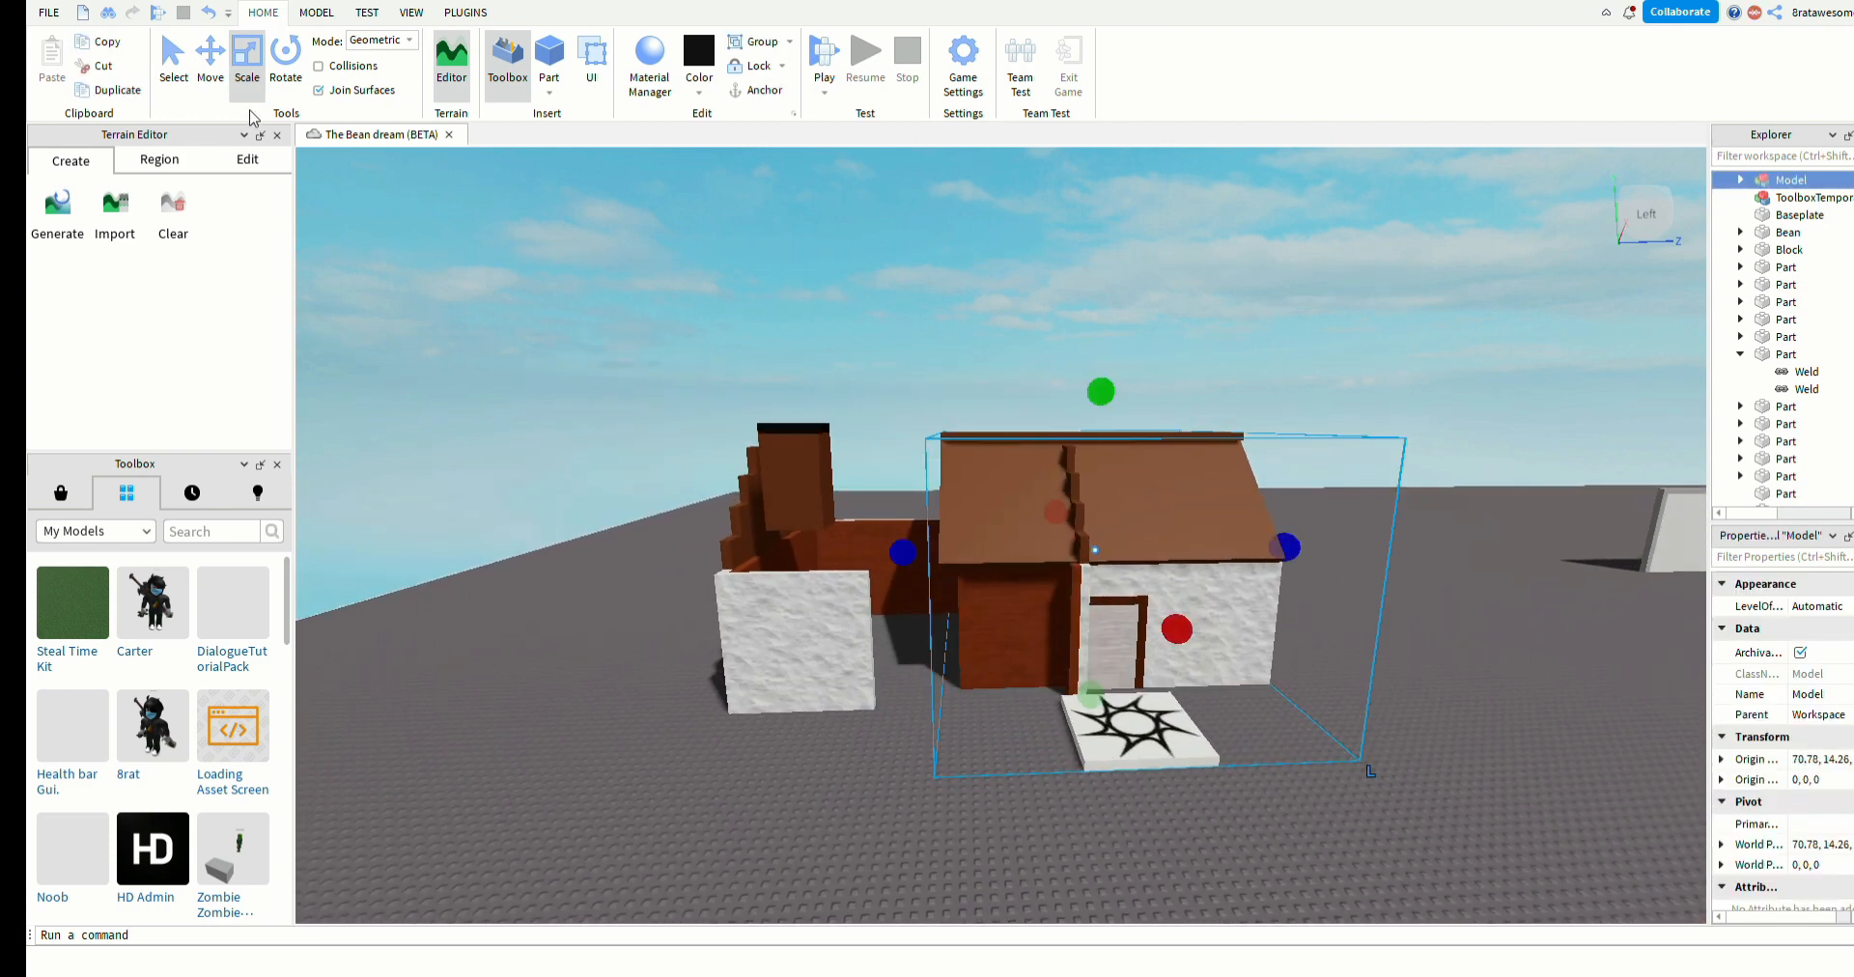
- Reselect a set of the house's parts together with the spawn, group them into a model and move the model
left_click(208, 12)
left_click_drag(558, 382, 1301, 711)
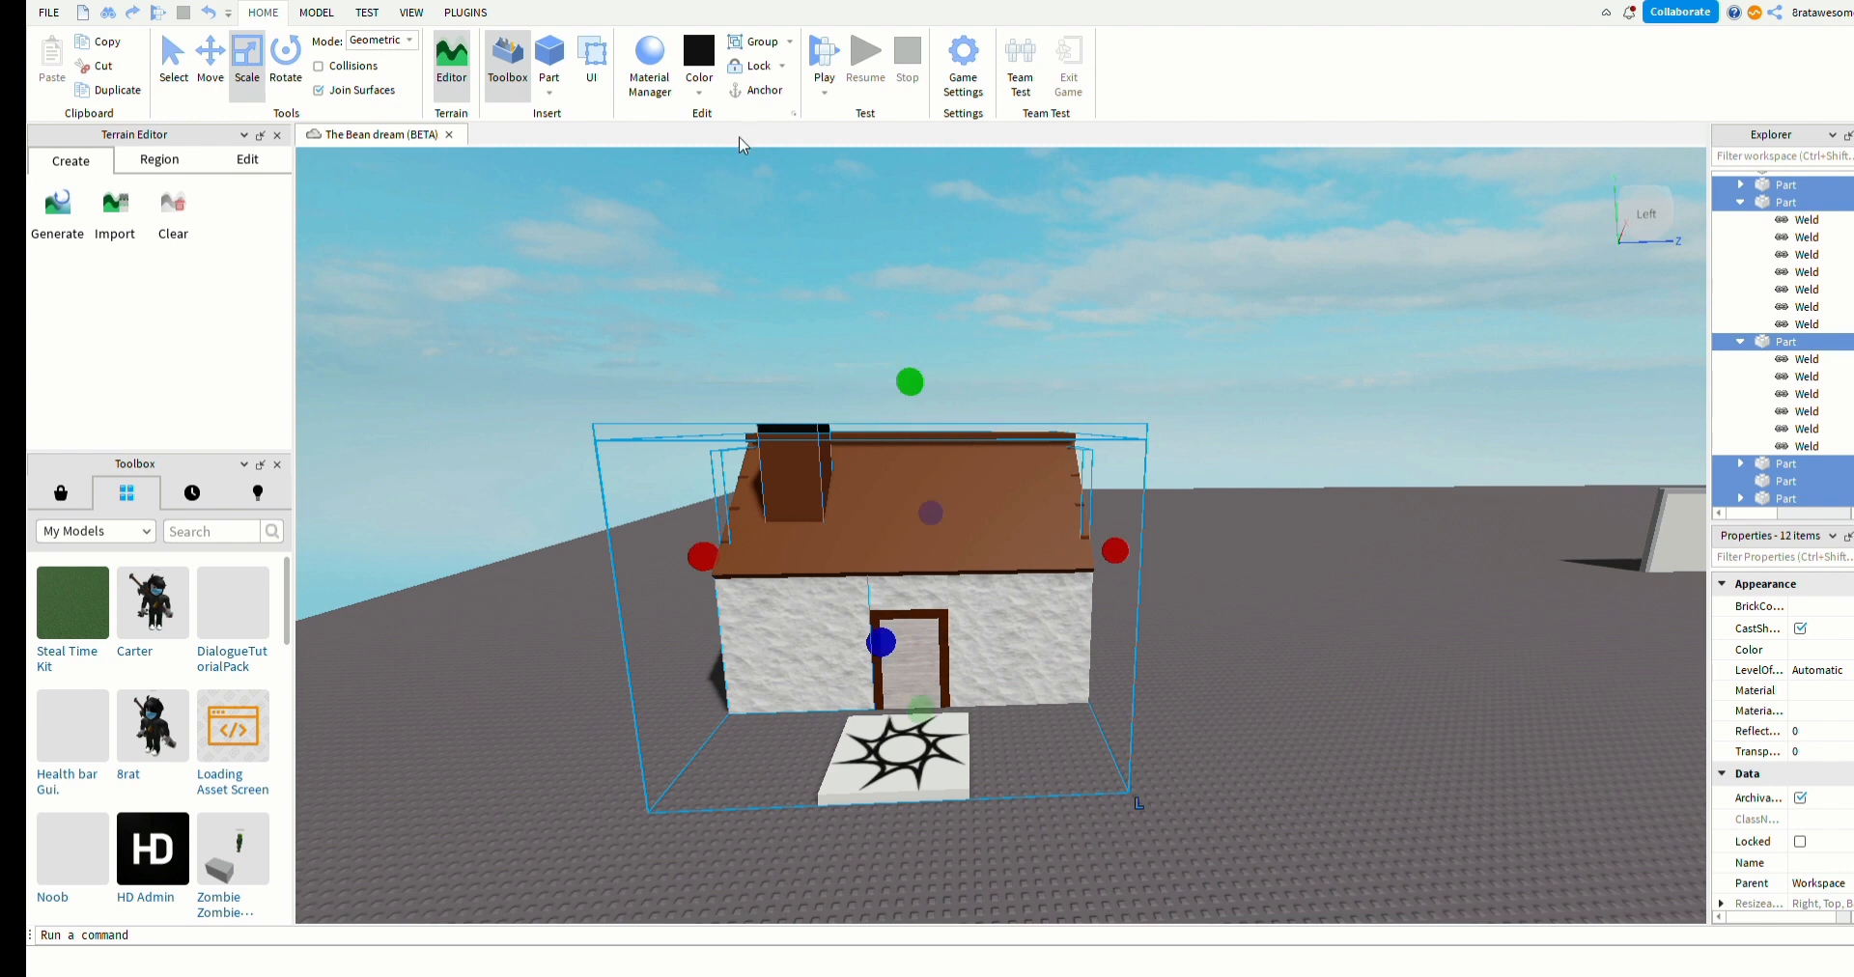
left_click(757, 50)
left_click_drag(956, 483, 997, 520)
left_click_drag(1498, 640, 1010, 639)
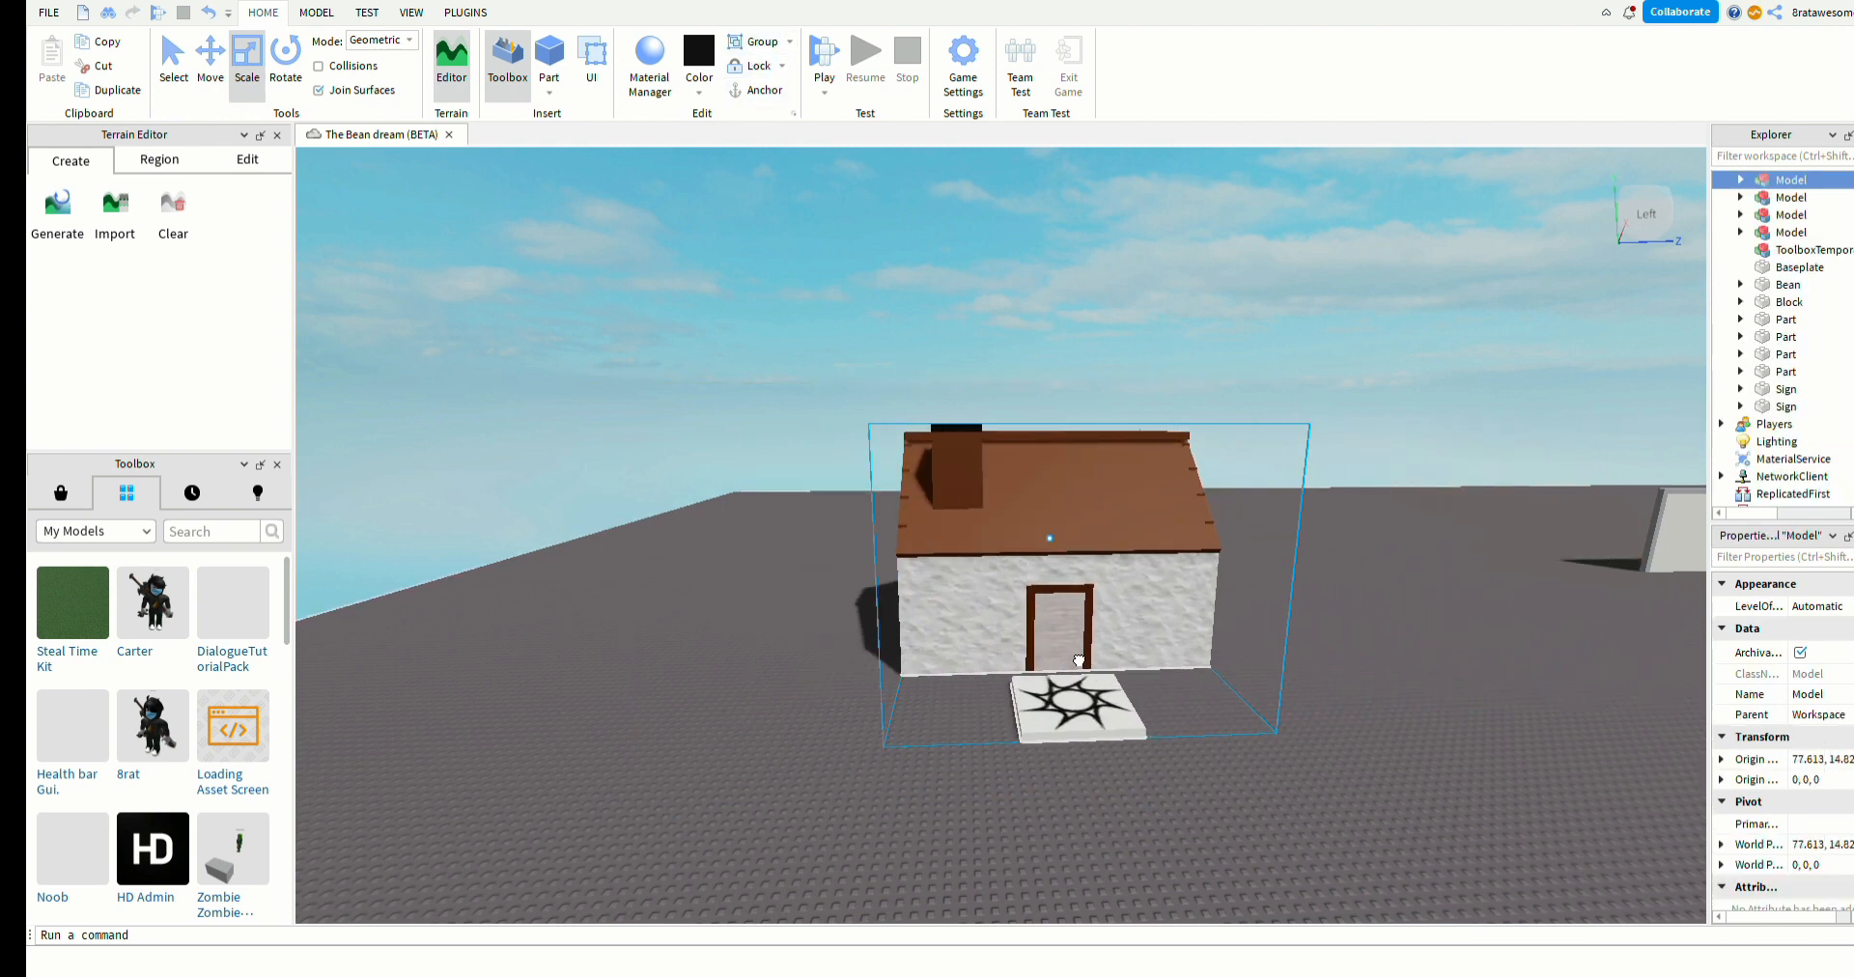
- Undo the new model's move and its grouping
left_click(208, 13)
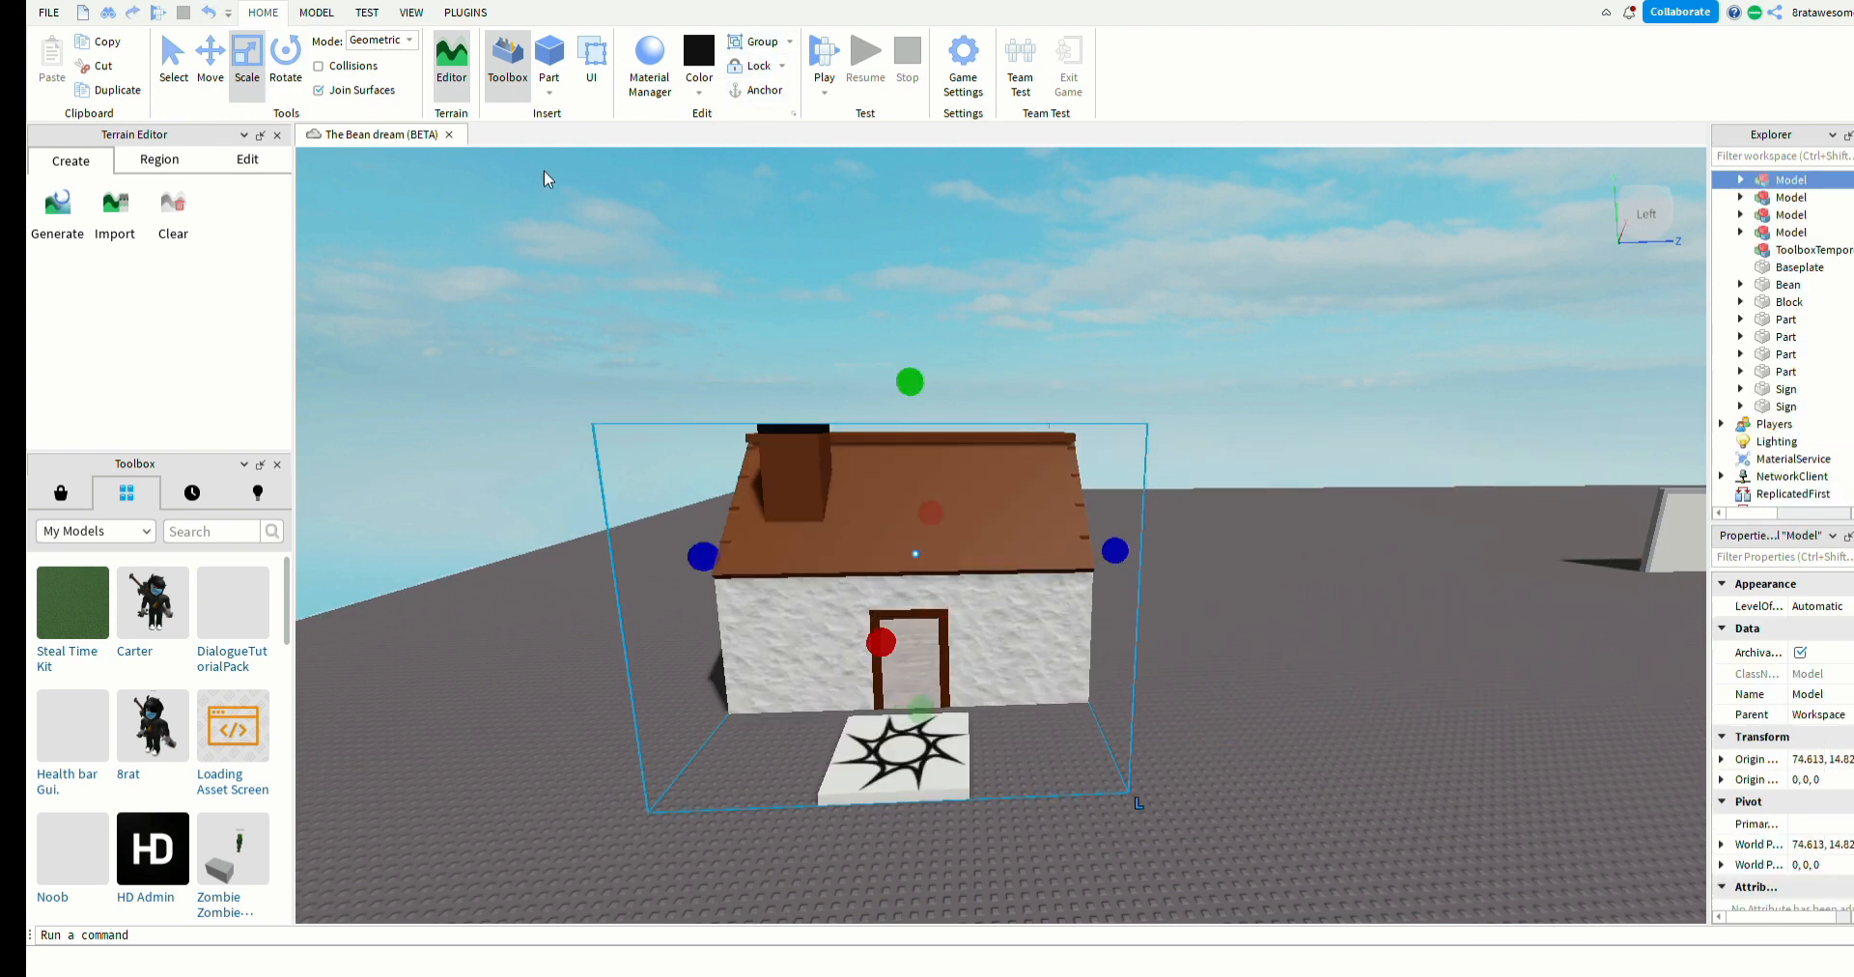
left_click(1271, 742)
left_click(956, 513)
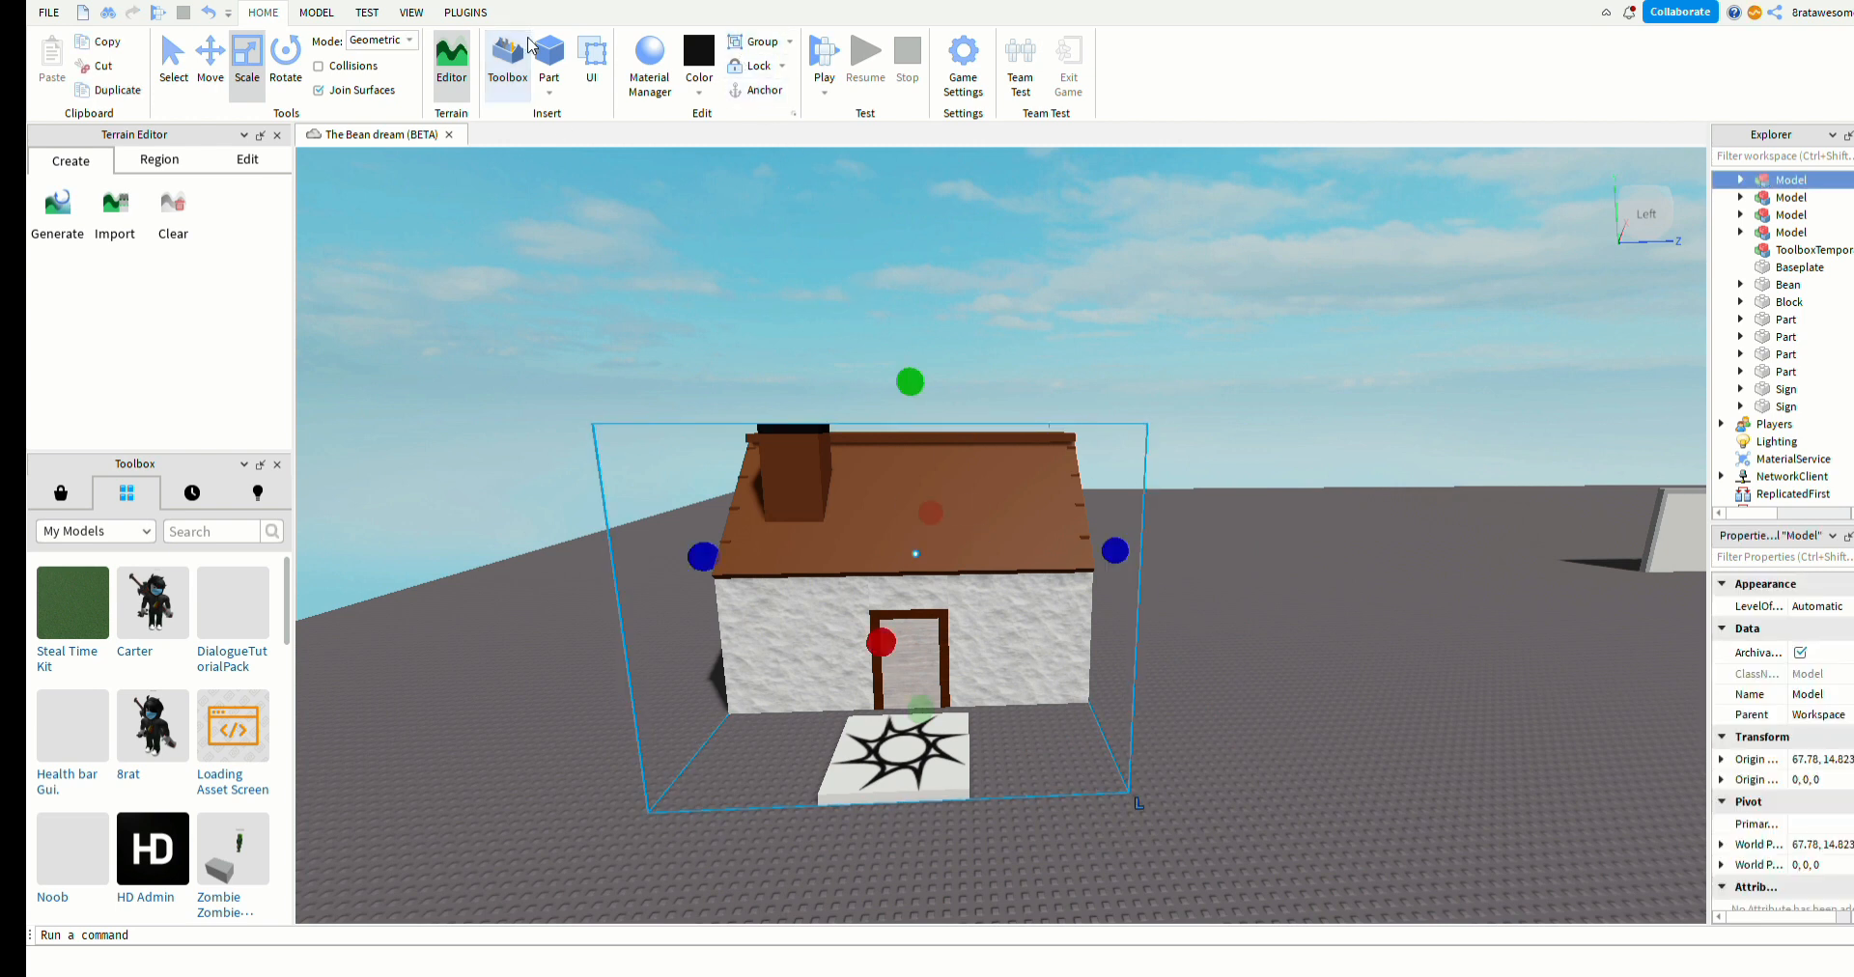
left_click(798, 351)
left_click(860, 472)
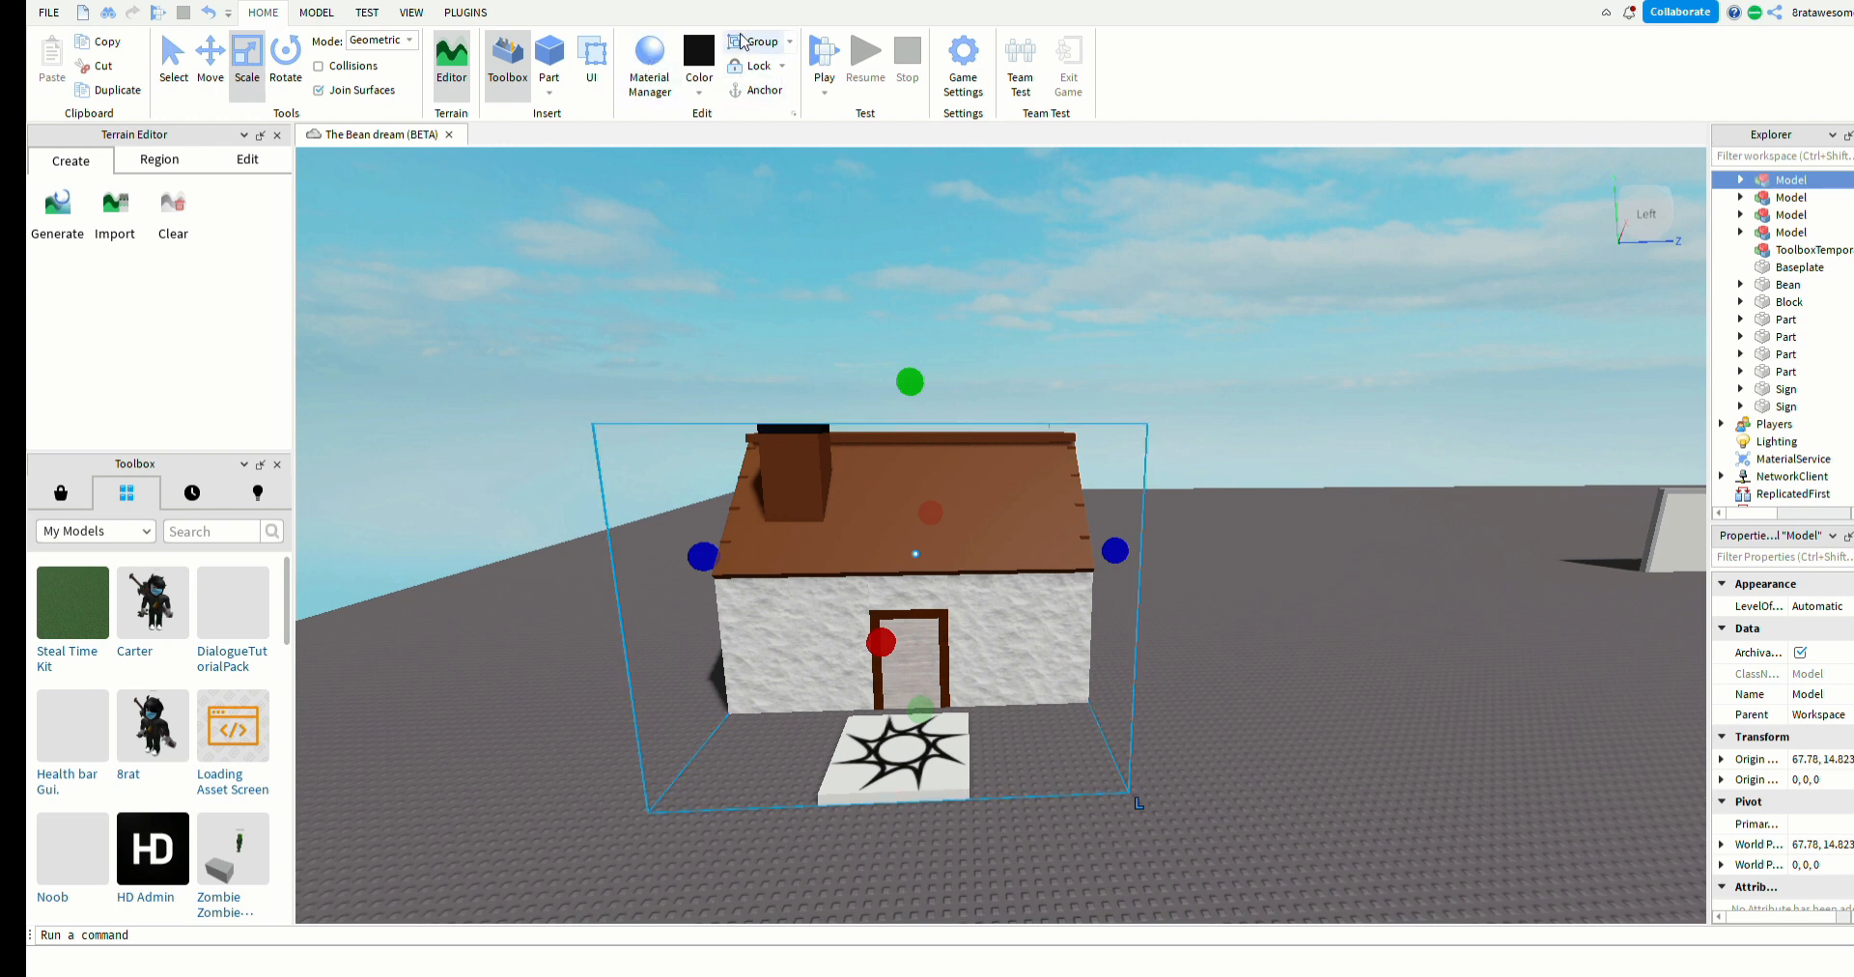
left_click(208, 12)
left_click(1365, 641)
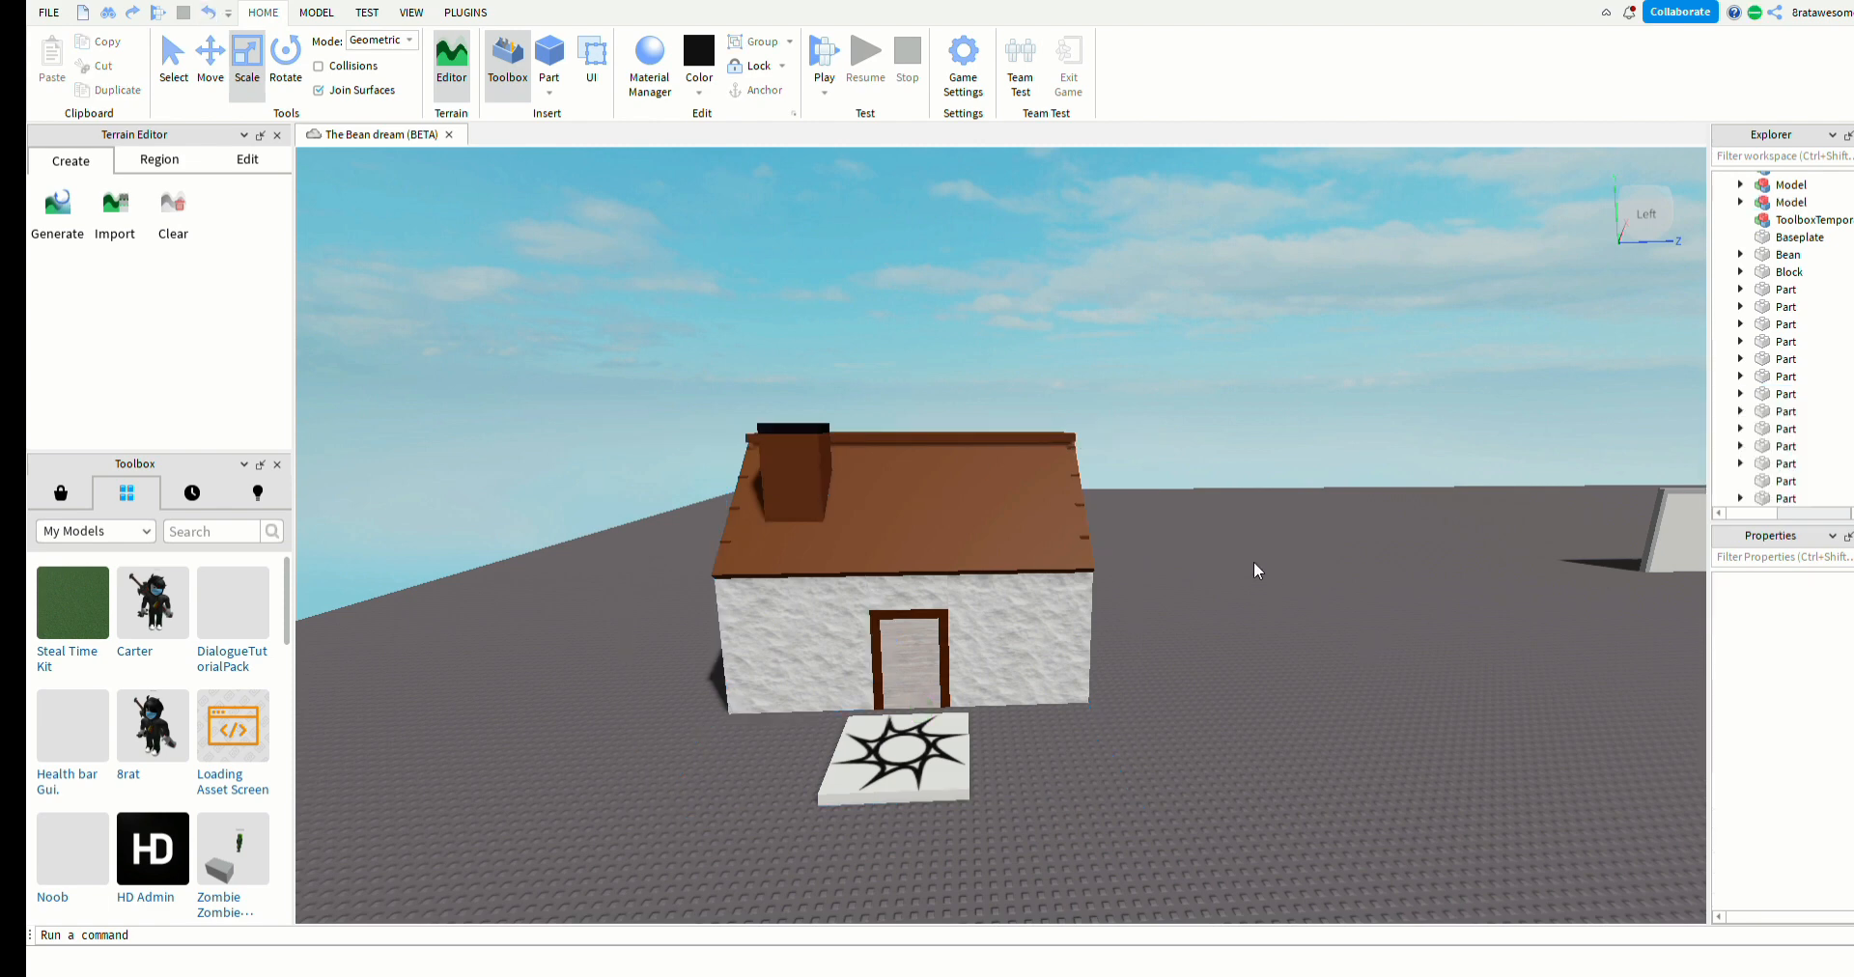
- Try to select the house's parts together with the spawn from an angled view of the front corner
left_click_drag(1214, 550, 753, 616)
key("d")
right_click_drag(819, 634, 946, 684)
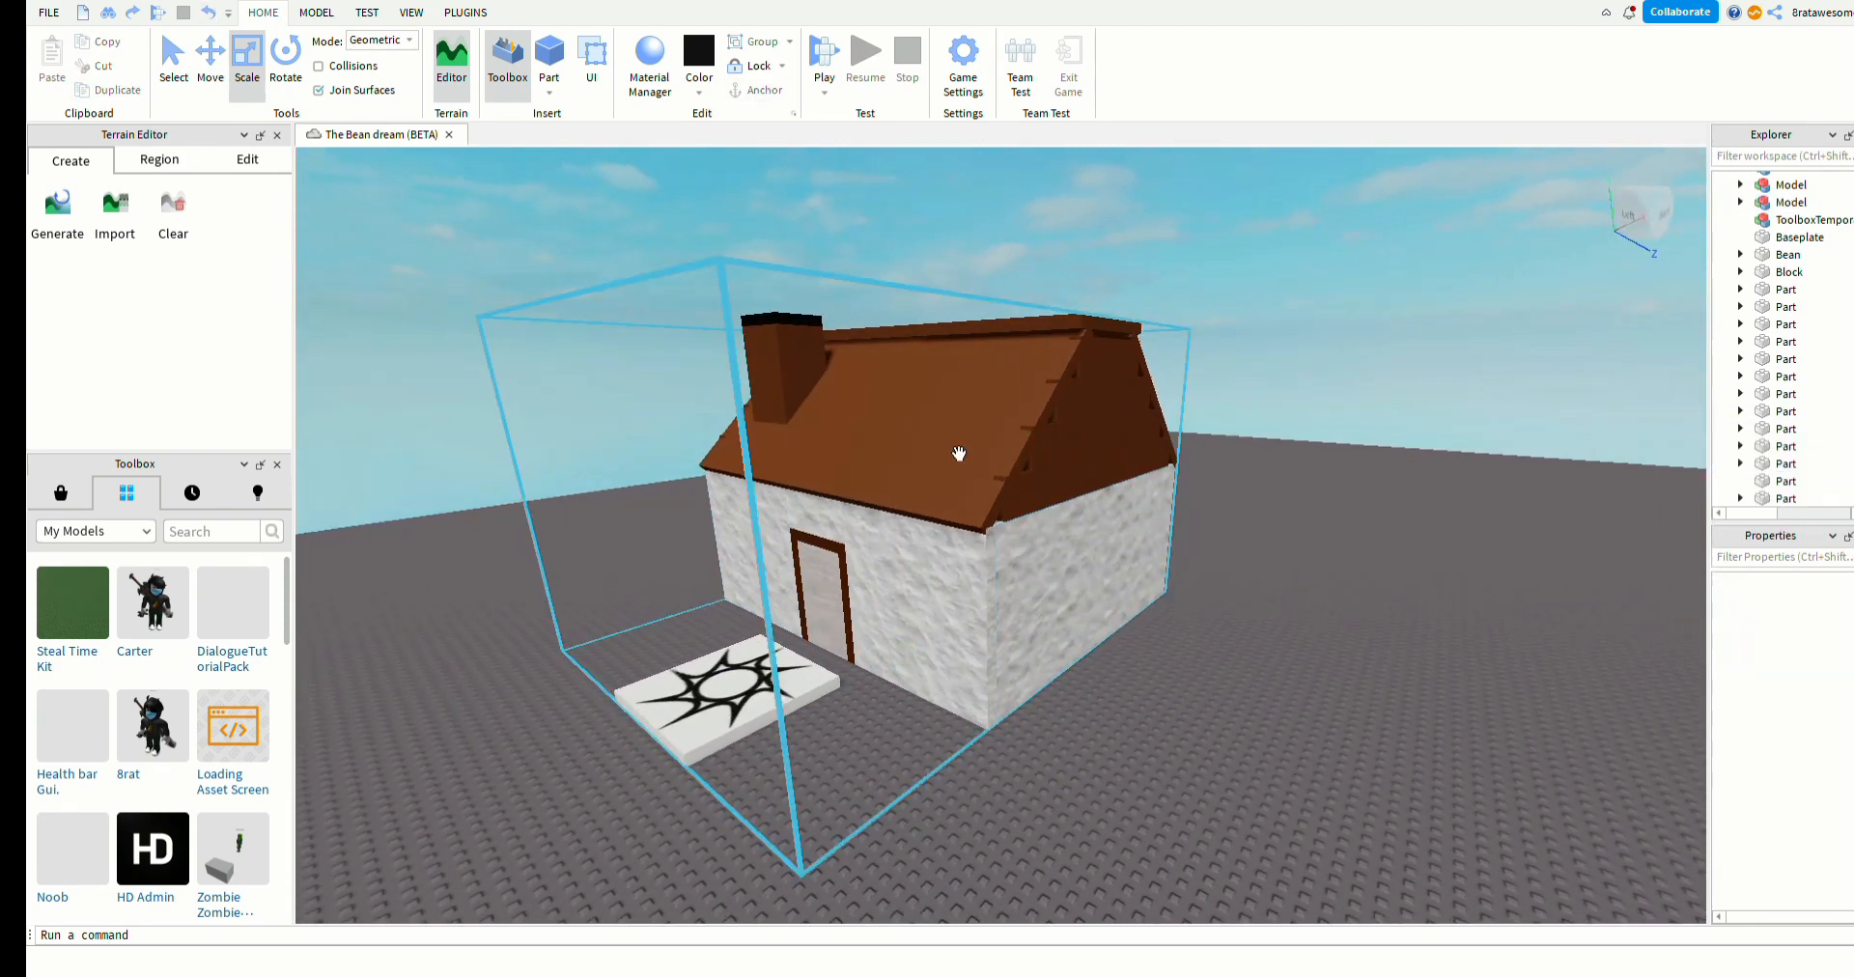
left_click_drag(629, 224, 1150, 556)
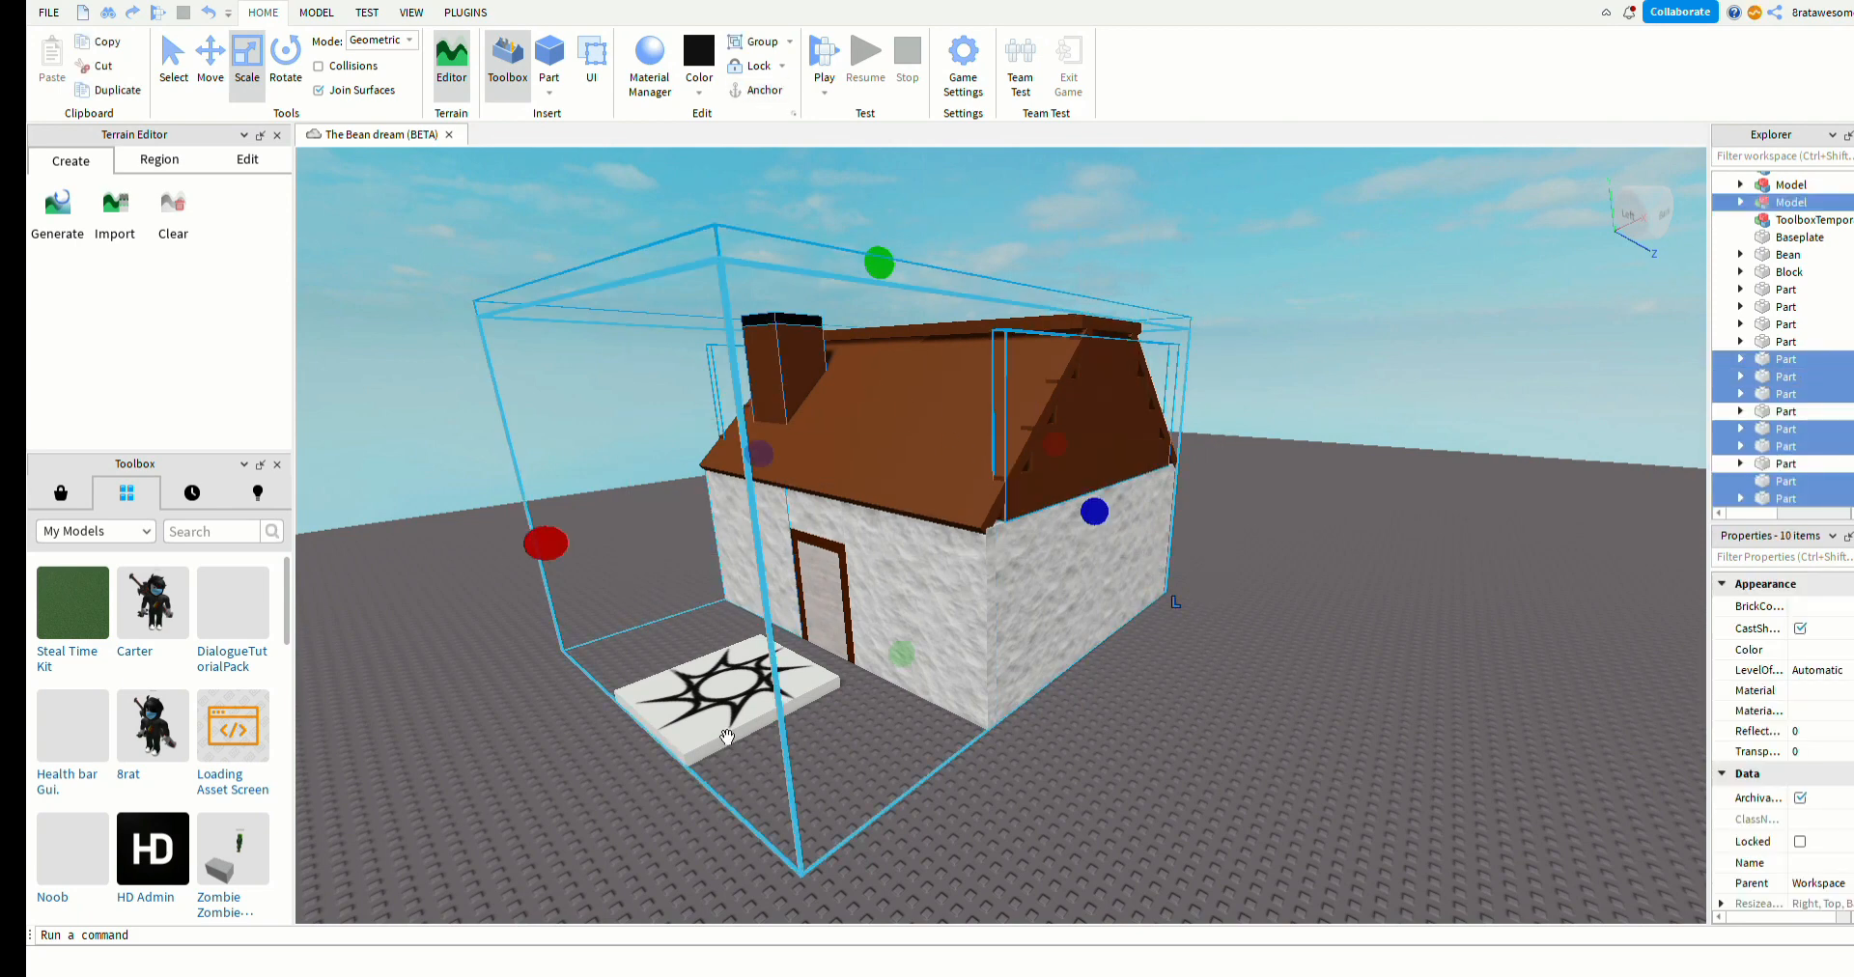
left_click(725, 719)
left_click(582, 780)
left_click(721, 743)
left_click(594, 757)
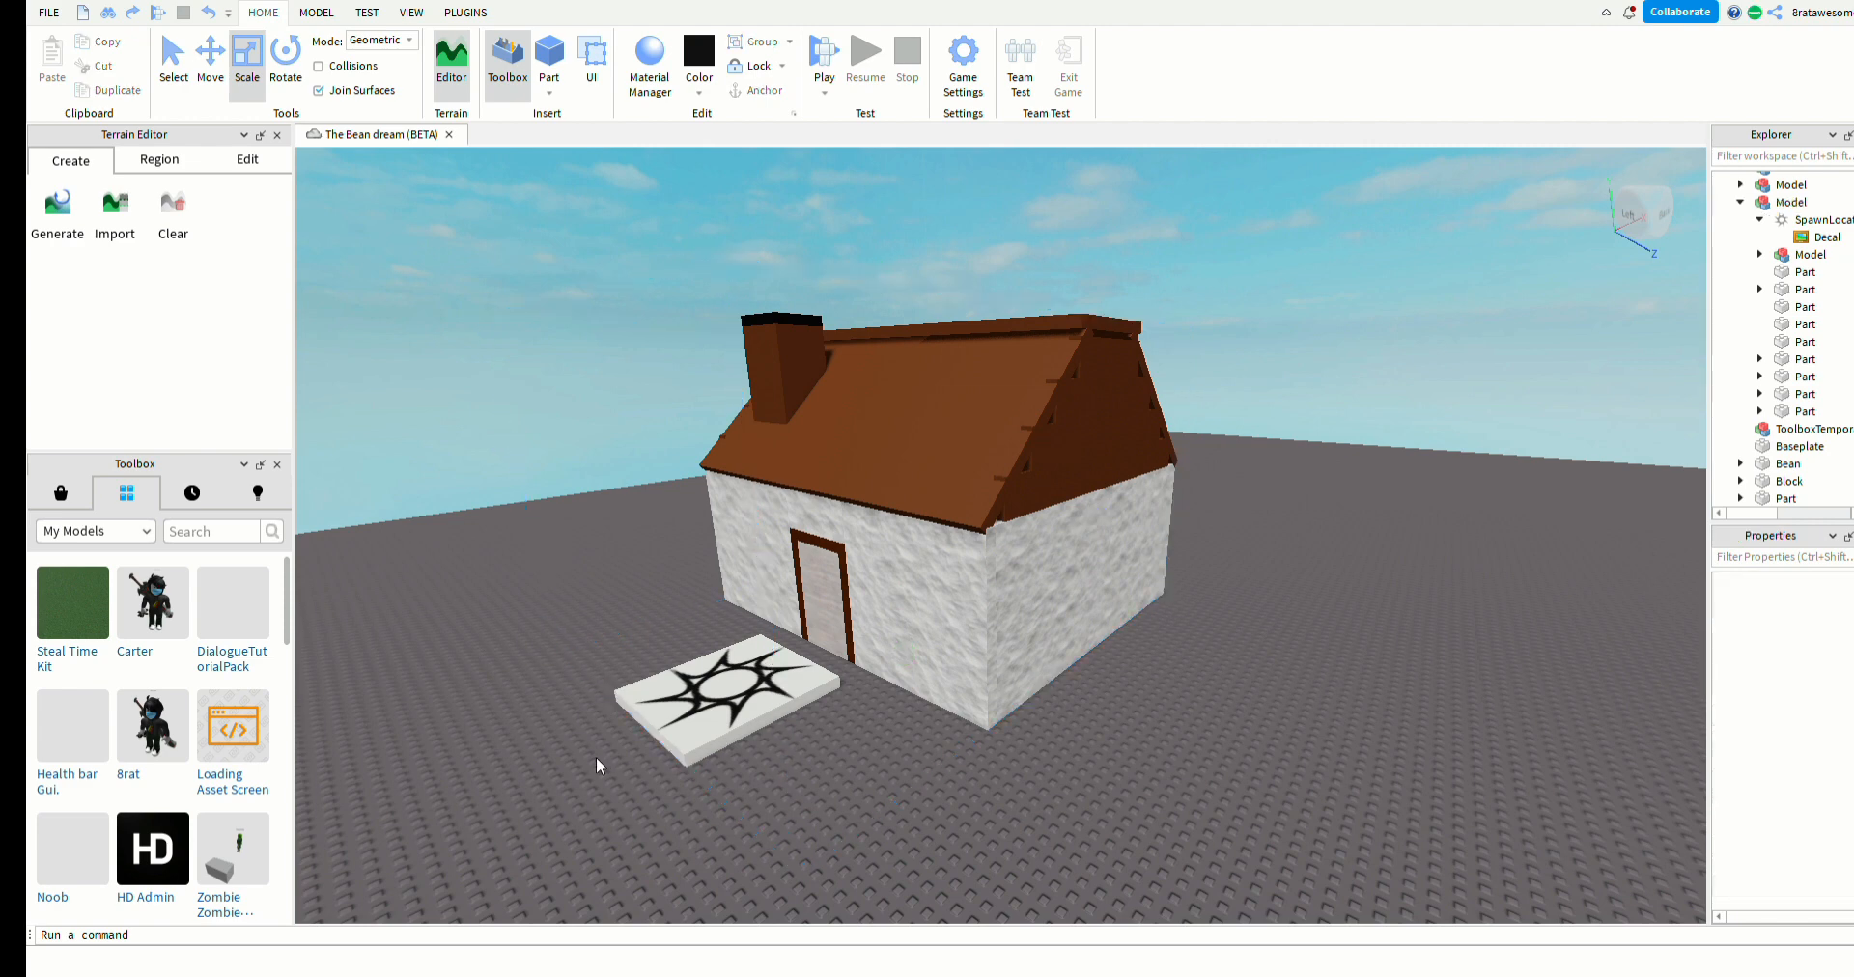
- Undo the earlier grouping of the house with the spawn and the last resize of the Rust wooden panel
left_click(903, 578)
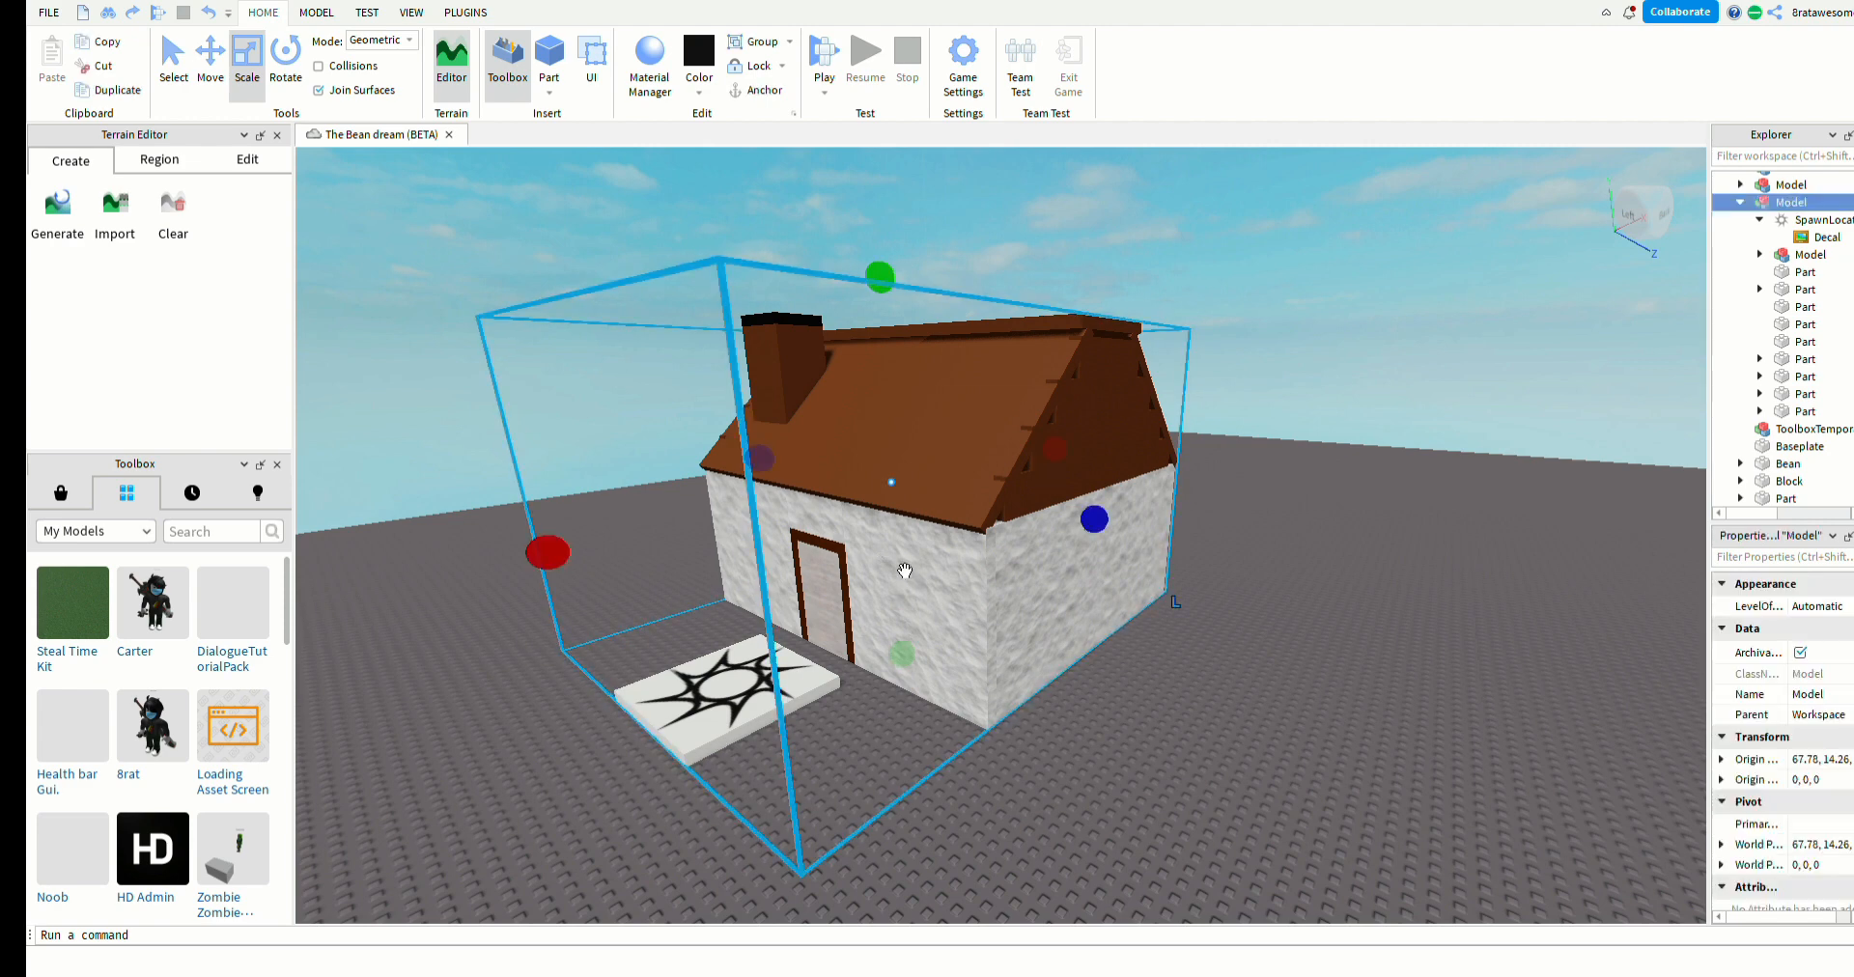
left_click(210, 17)
left_click(211, 17)
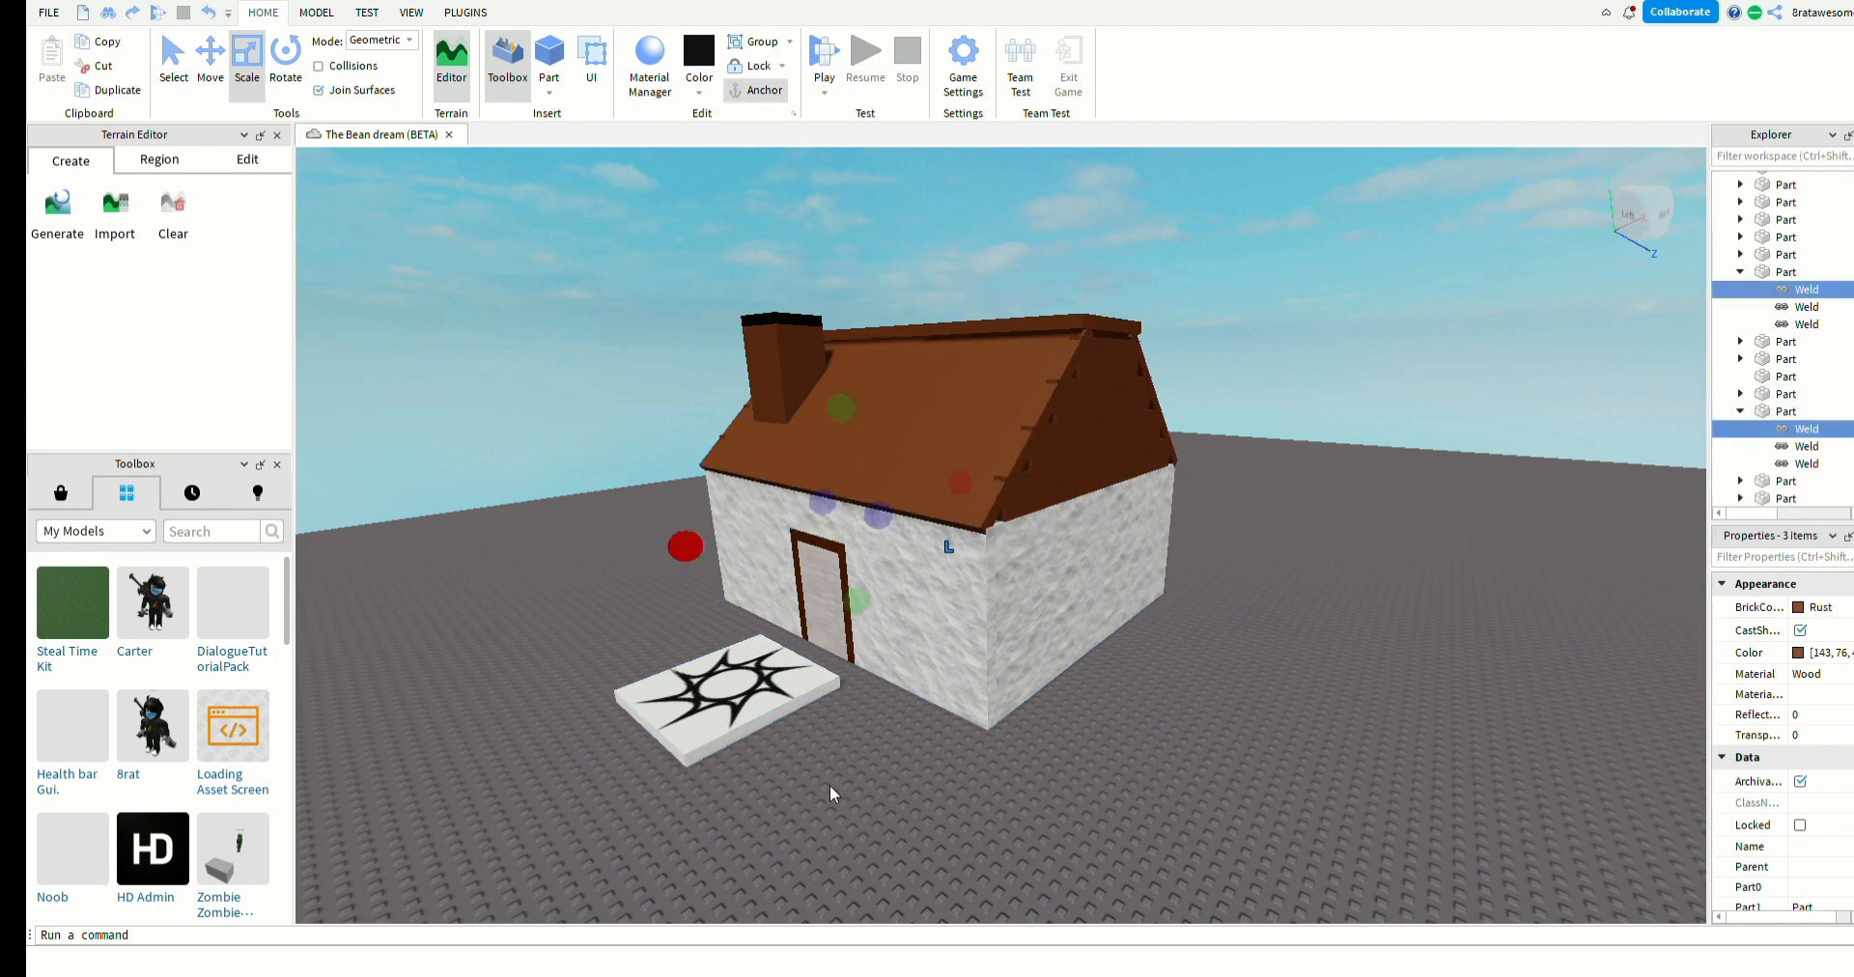
- Delete the spawn in front of the house door
left_click(757, 722)
key("Delete")
scroll(757, 723, "up", 5)
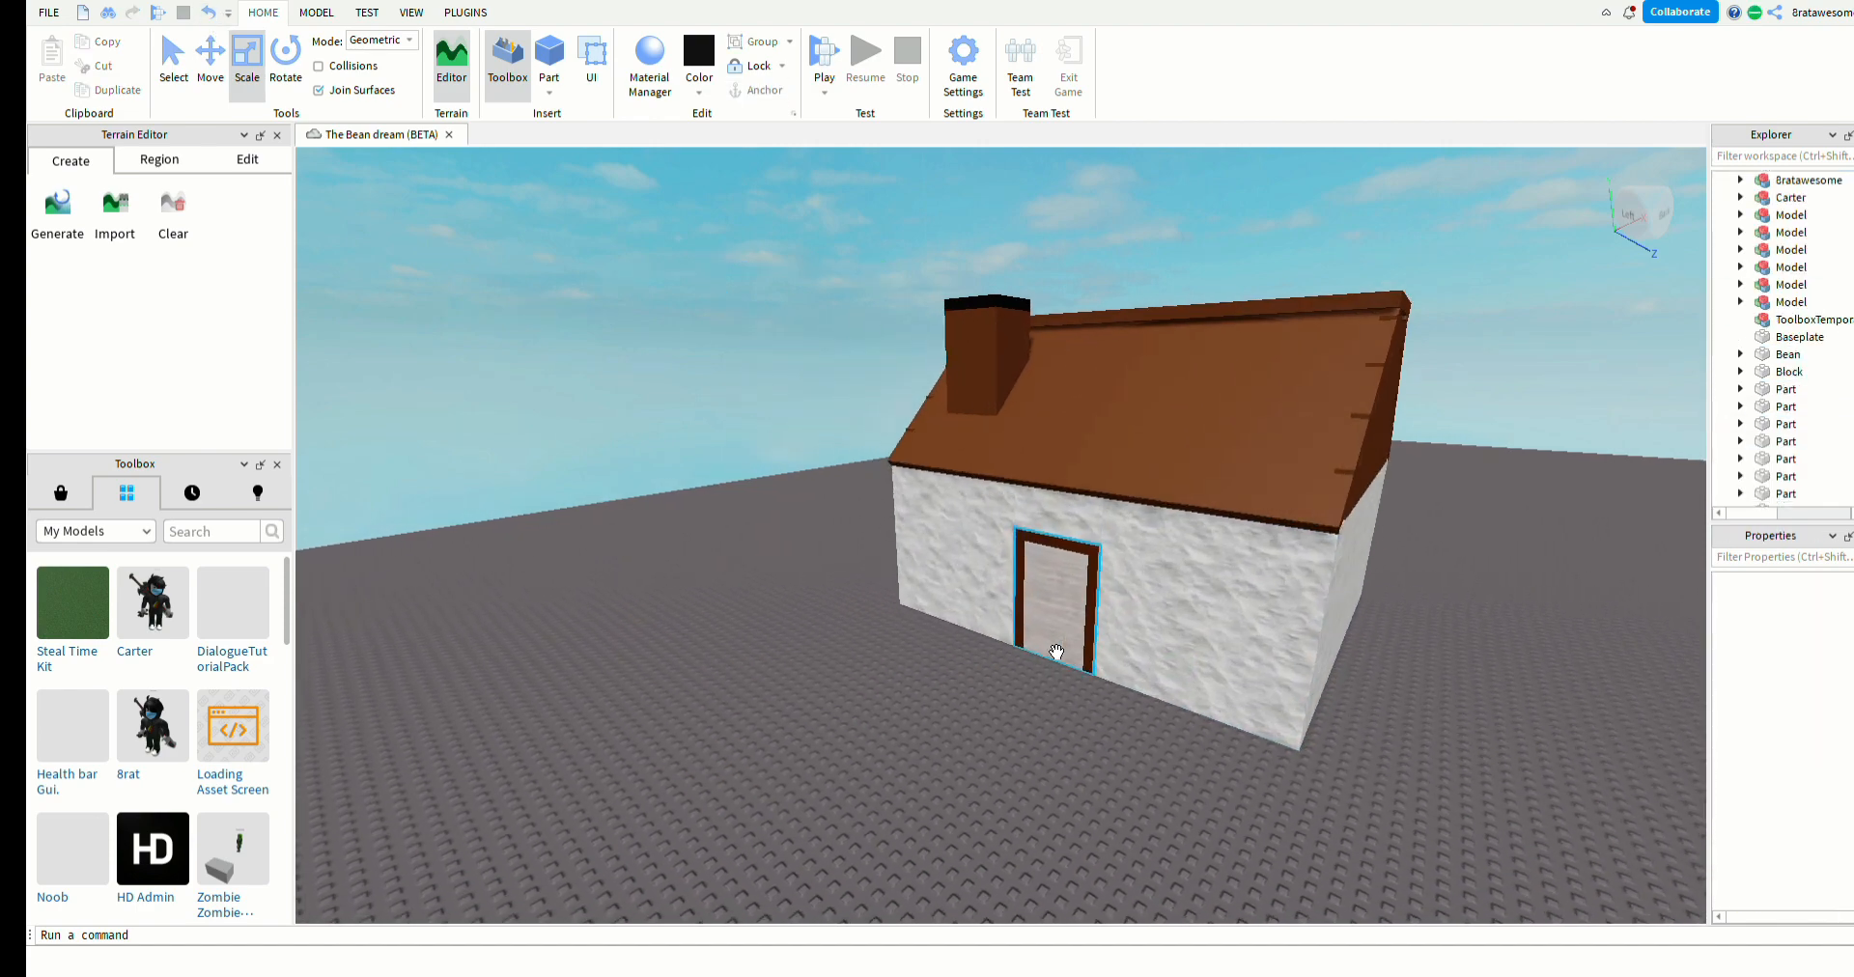
- Shorten the Rust wooden panel from inside the house so it does not show through the stone wall at the rear corner
right_click_drag(1057, 653, 1140, 678)
left_click(1151, 706)
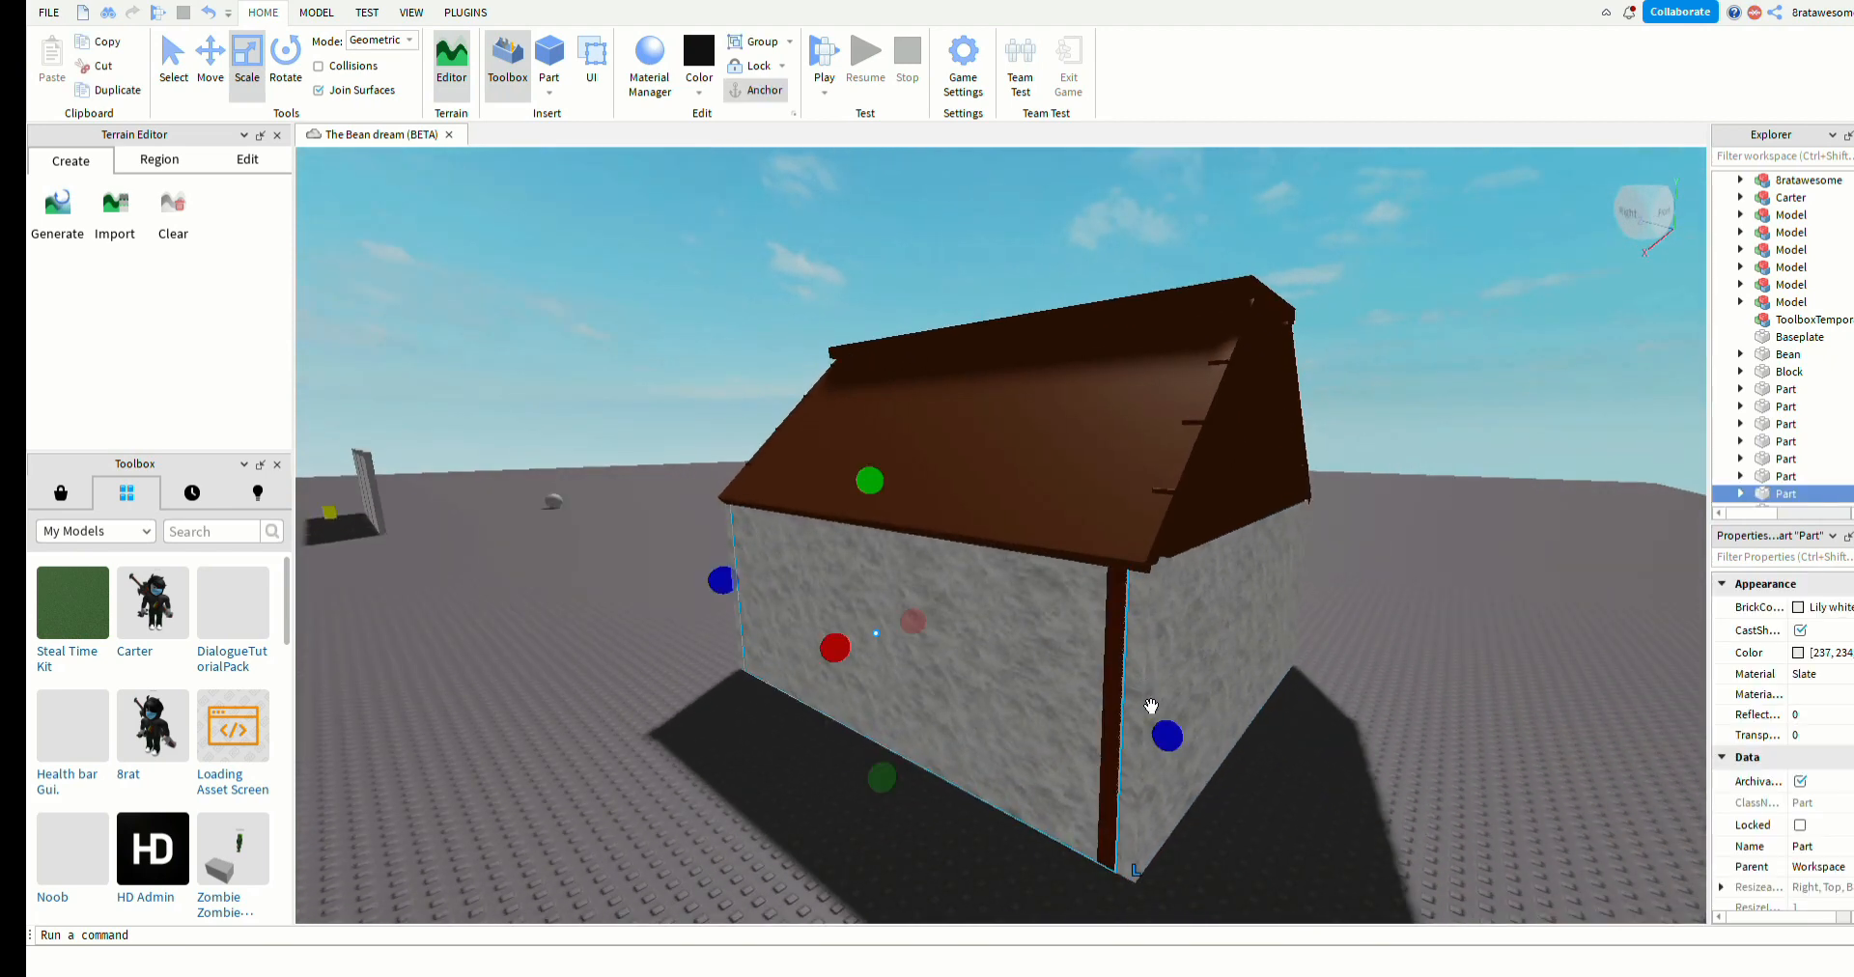
left_click(1111, 850)
key("w")
right_click_drag(1138, 878, 1101, 842)
left_click(1076, 751)
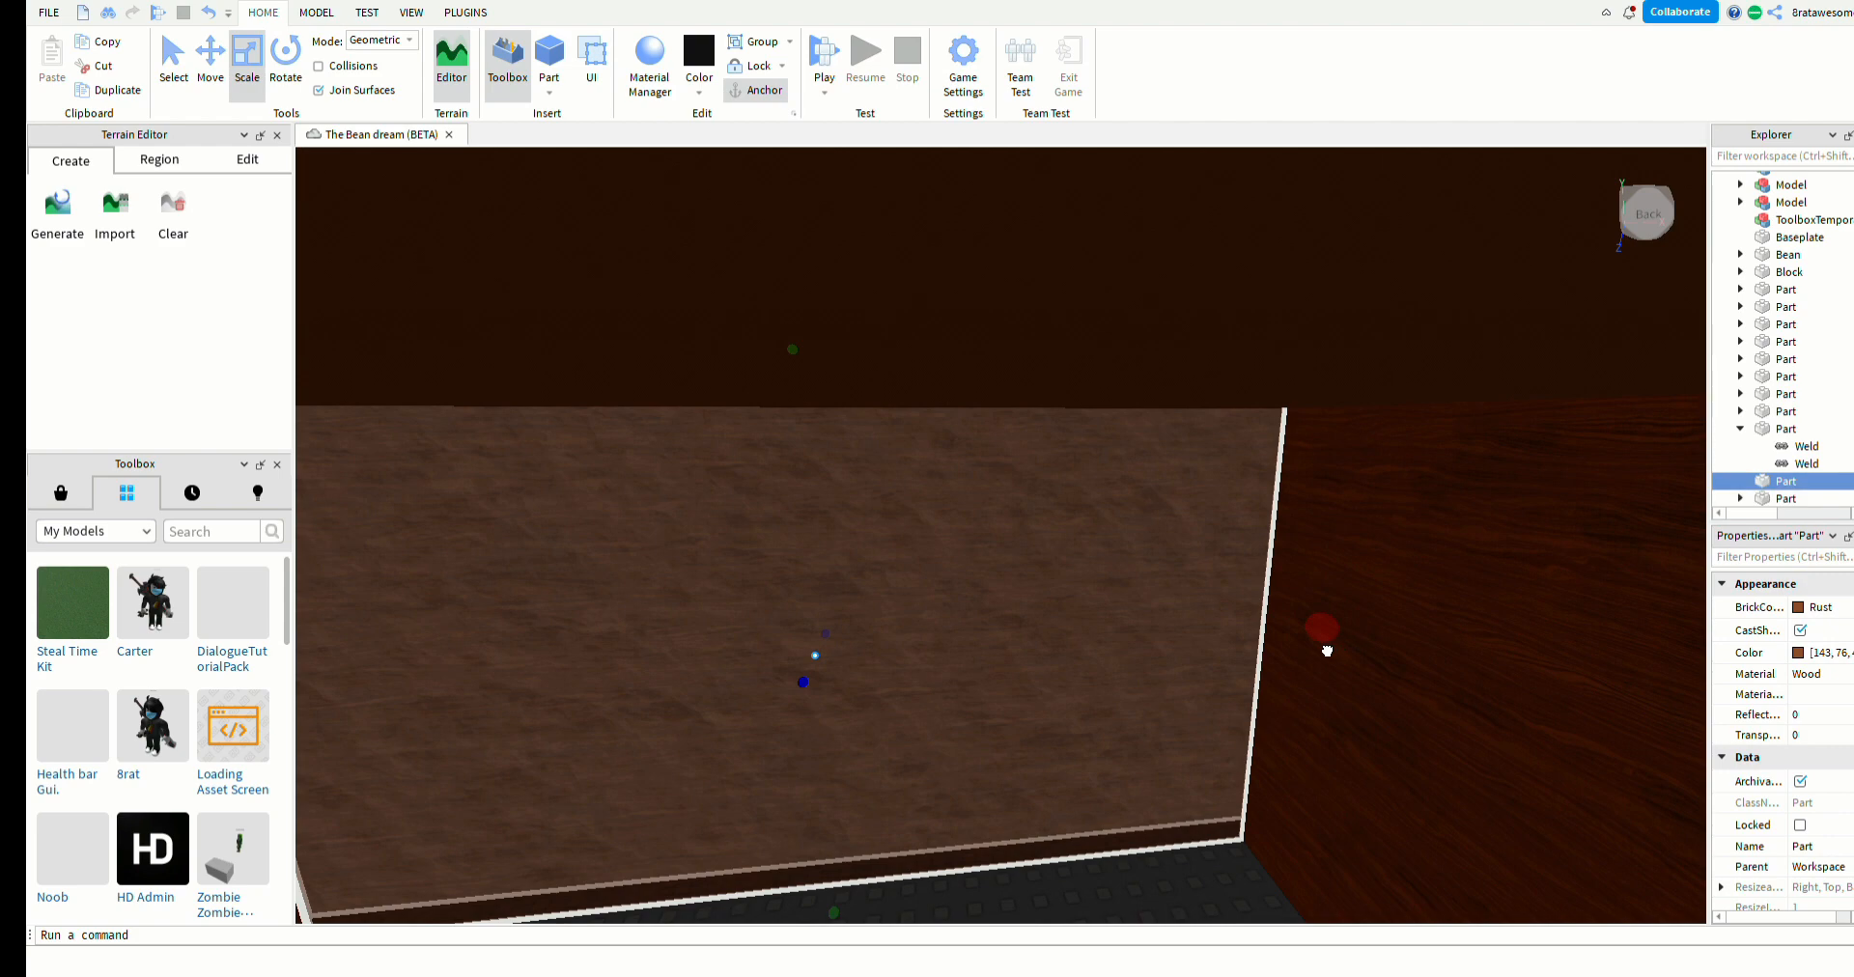
left_click_drag(1327, 651, 1314, 661)
- Select all of the house's parts from the front, without the spawn, and group them into a model
key("w")
mouse_move(1277, 687)
right_mouse_down()
mouse_move(1308, 718)
mouse_move(1277, 686)
right_mouse_up()
key("d")
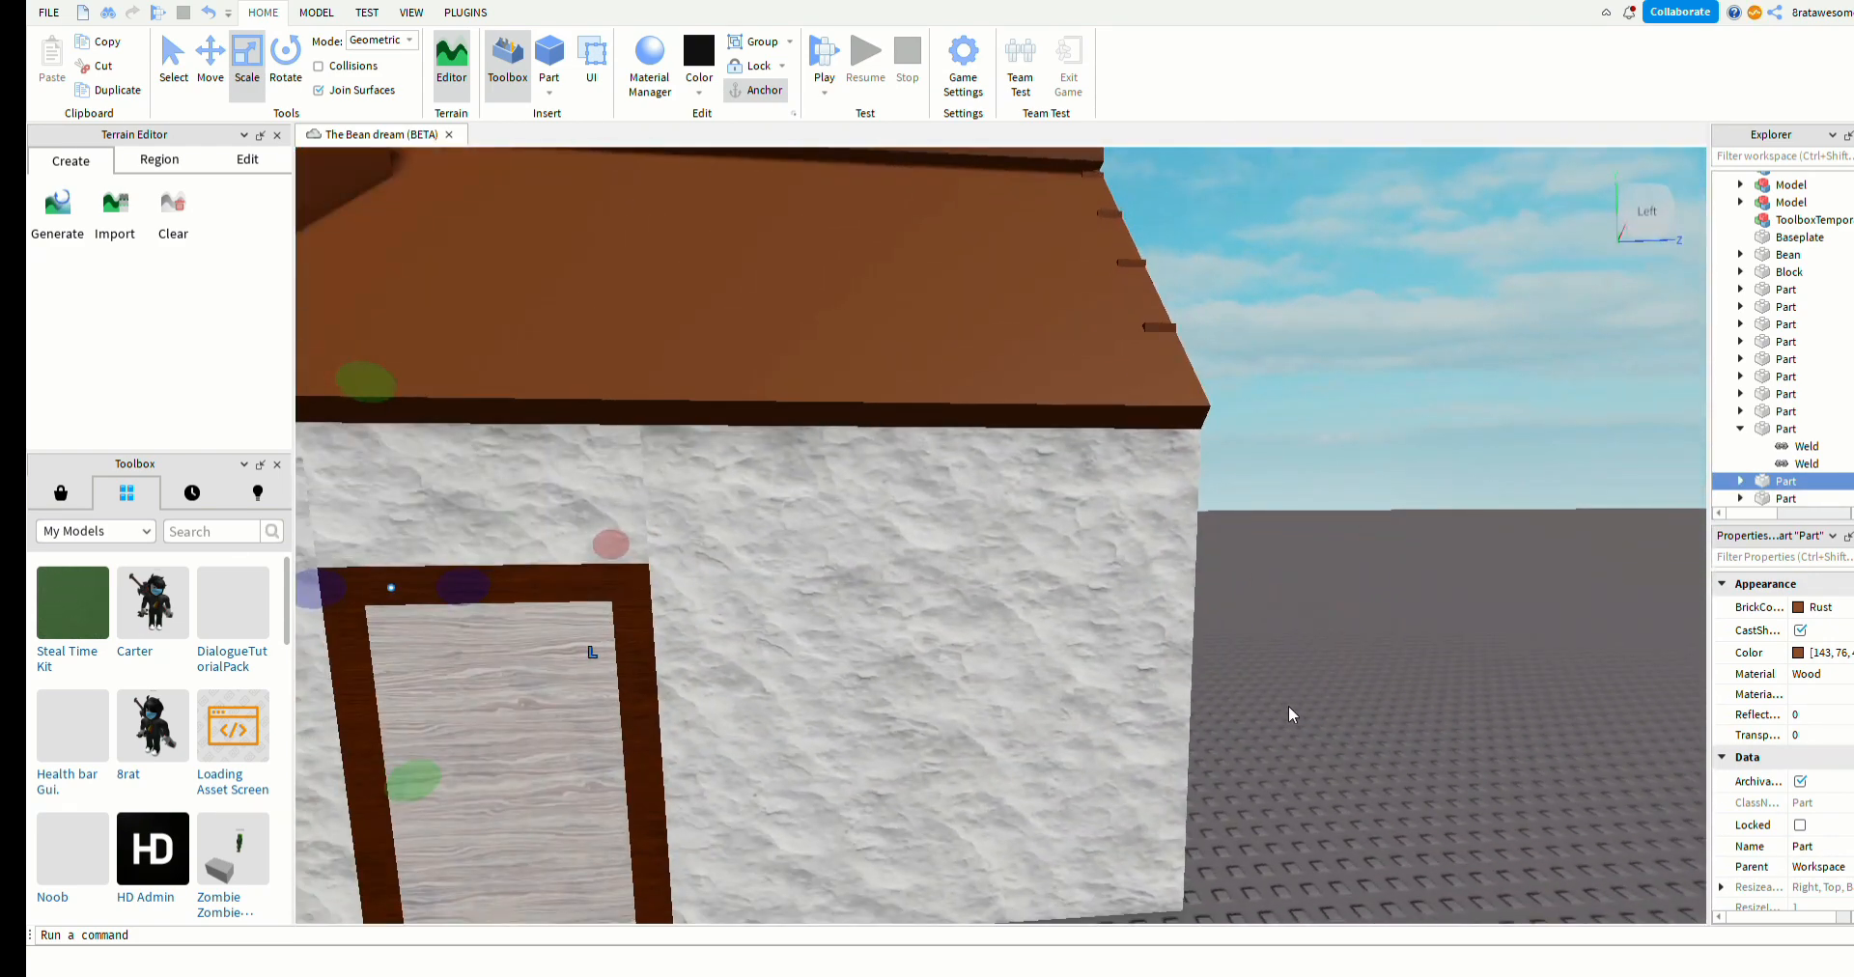
key("s")
right_click_drag(1247, 439, 1247, 440)
key("d")
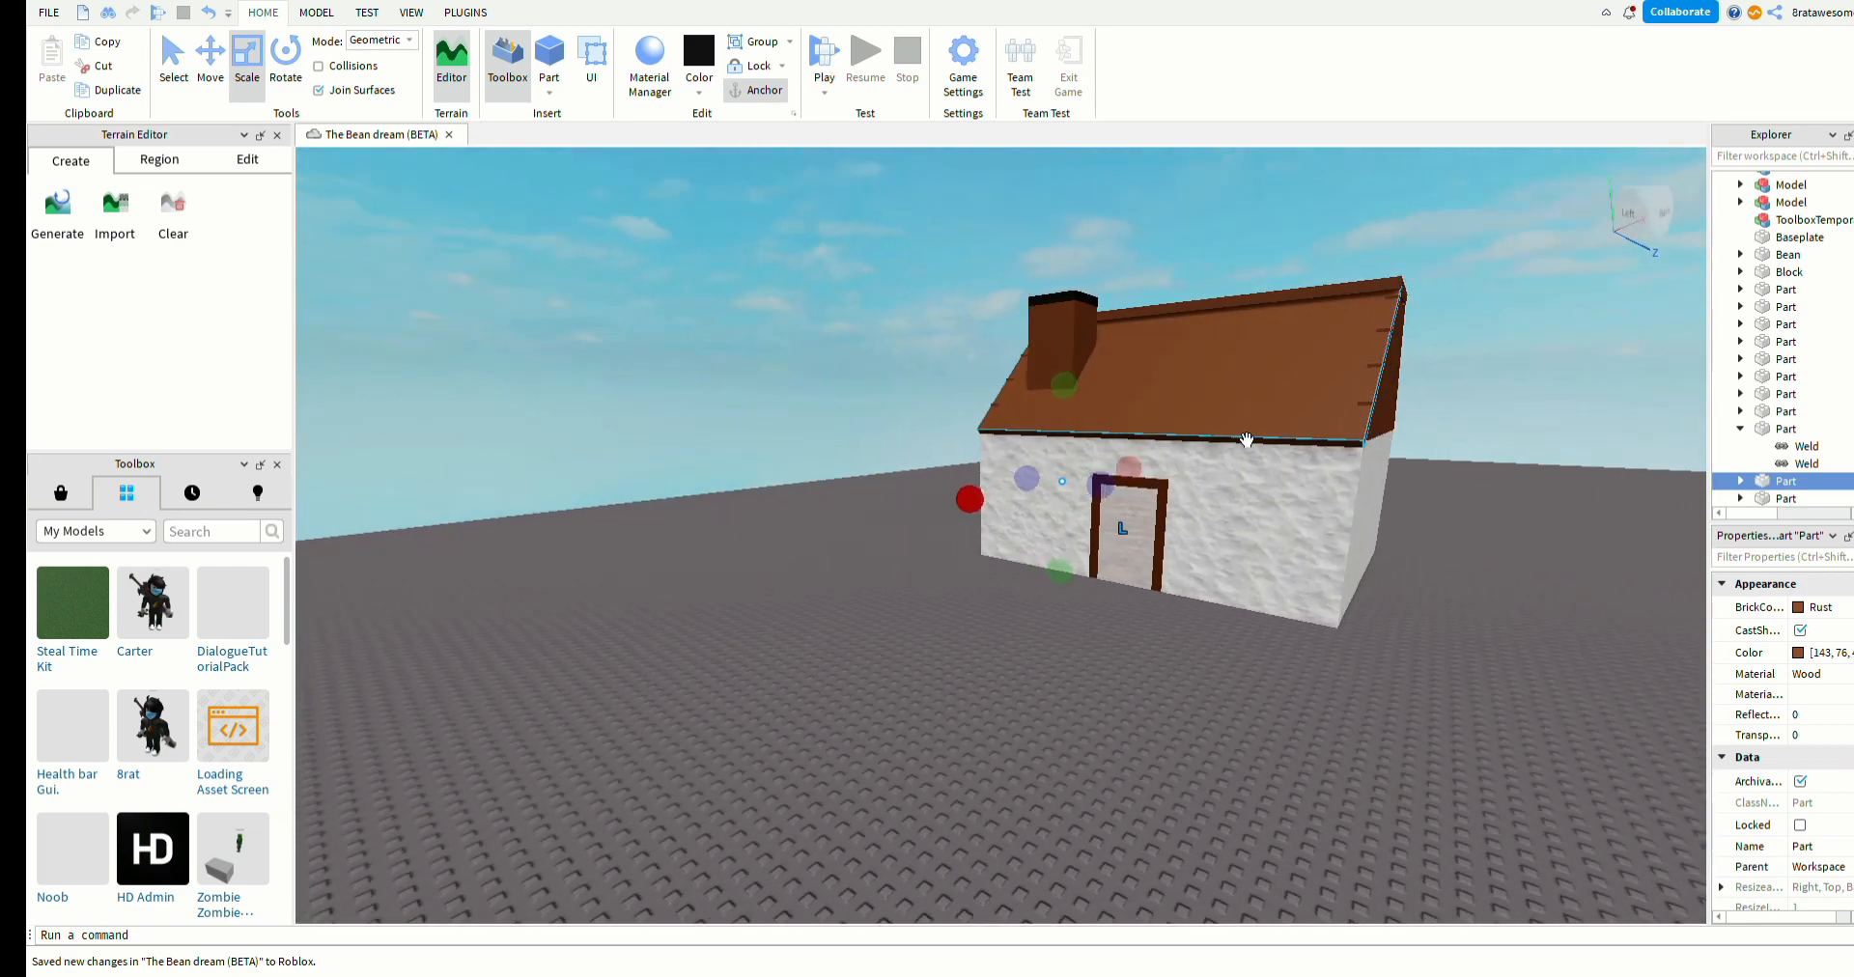
left_click_drag(1434, 380, 595, 565)
right_click_drag(759, 772, 766, 686)
key("w")
key("s")
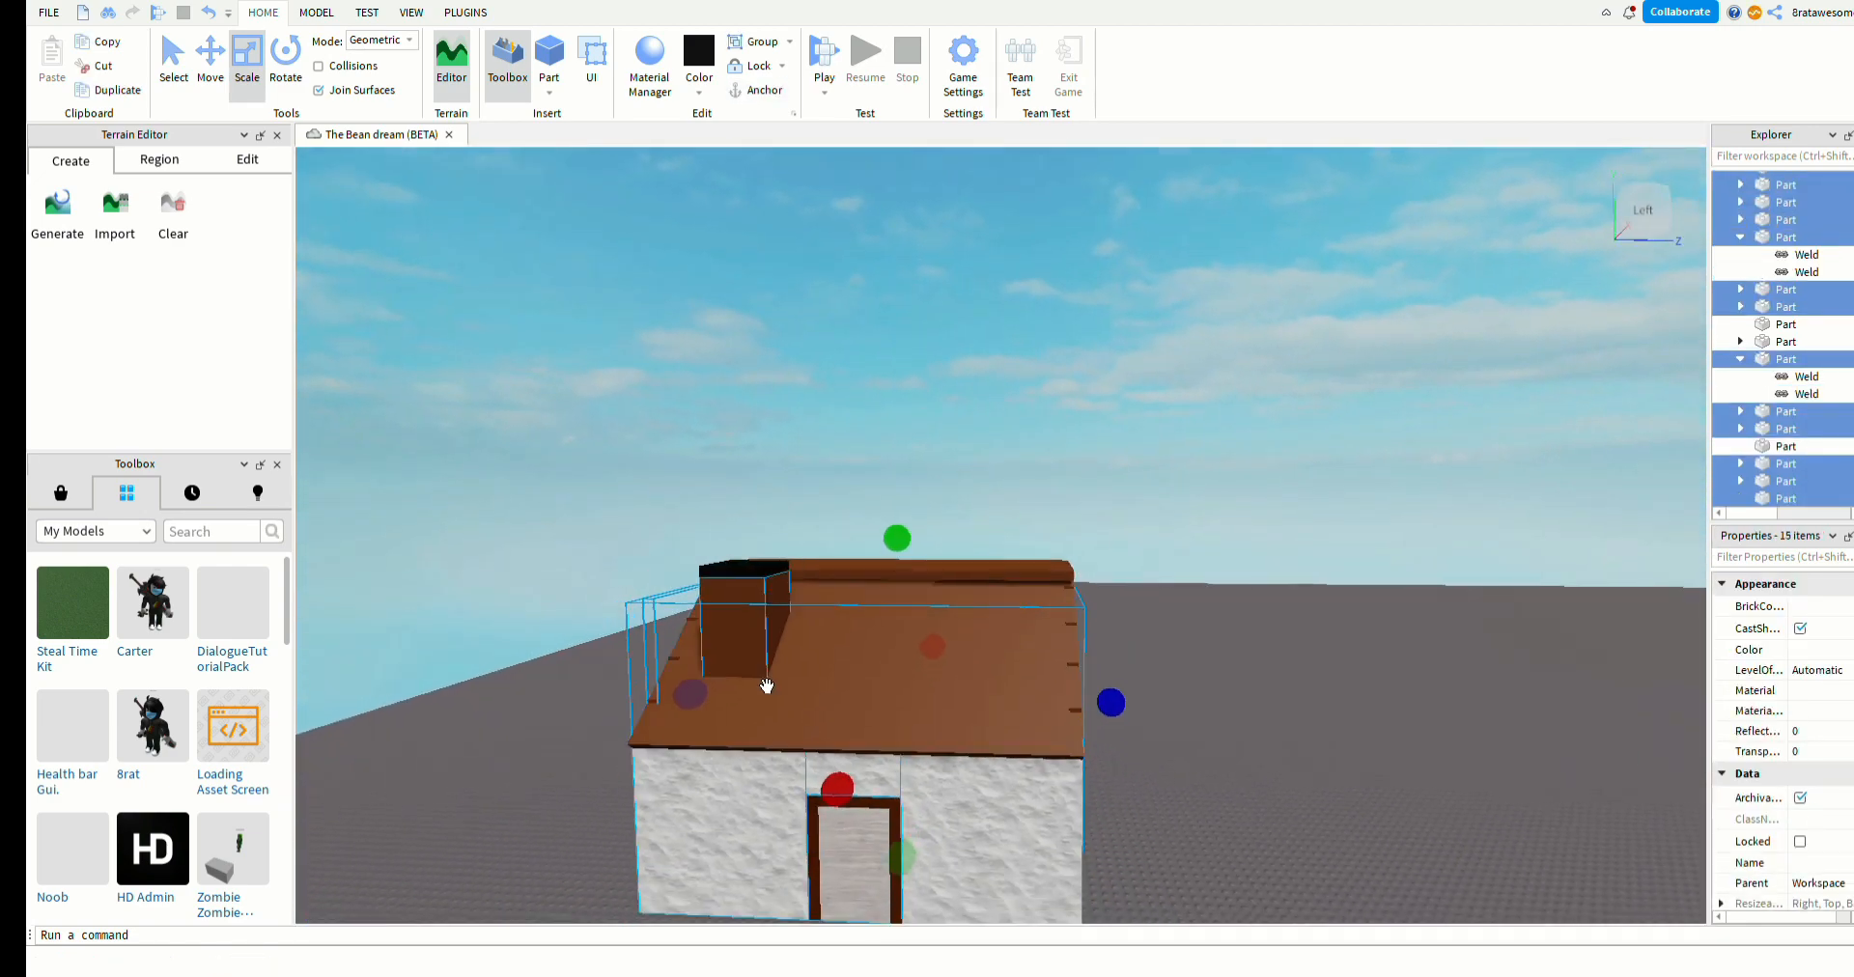
left_click_drag(584, 500, 1208, 901)
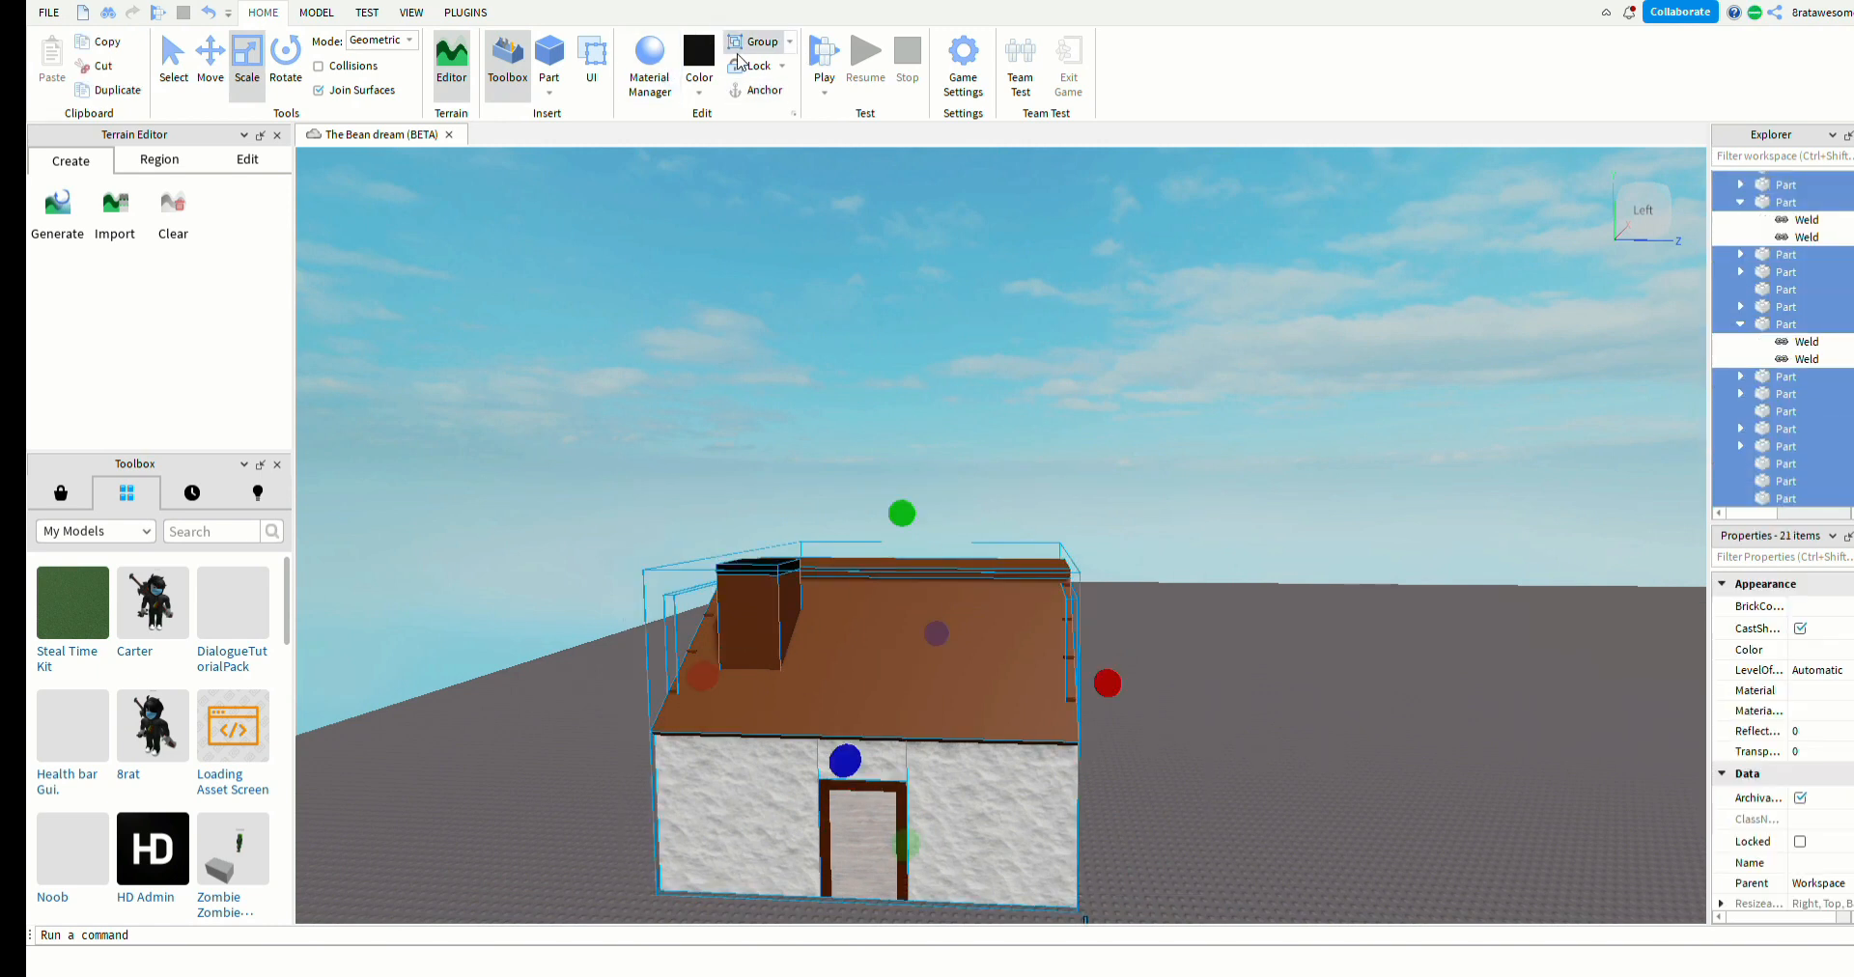
left_click(761, 42)
- Try moving the grouped house across the baseplate and undo the move
scroll(1084, 805, "down", 5)
scroll(1085, 805, "up", 5)
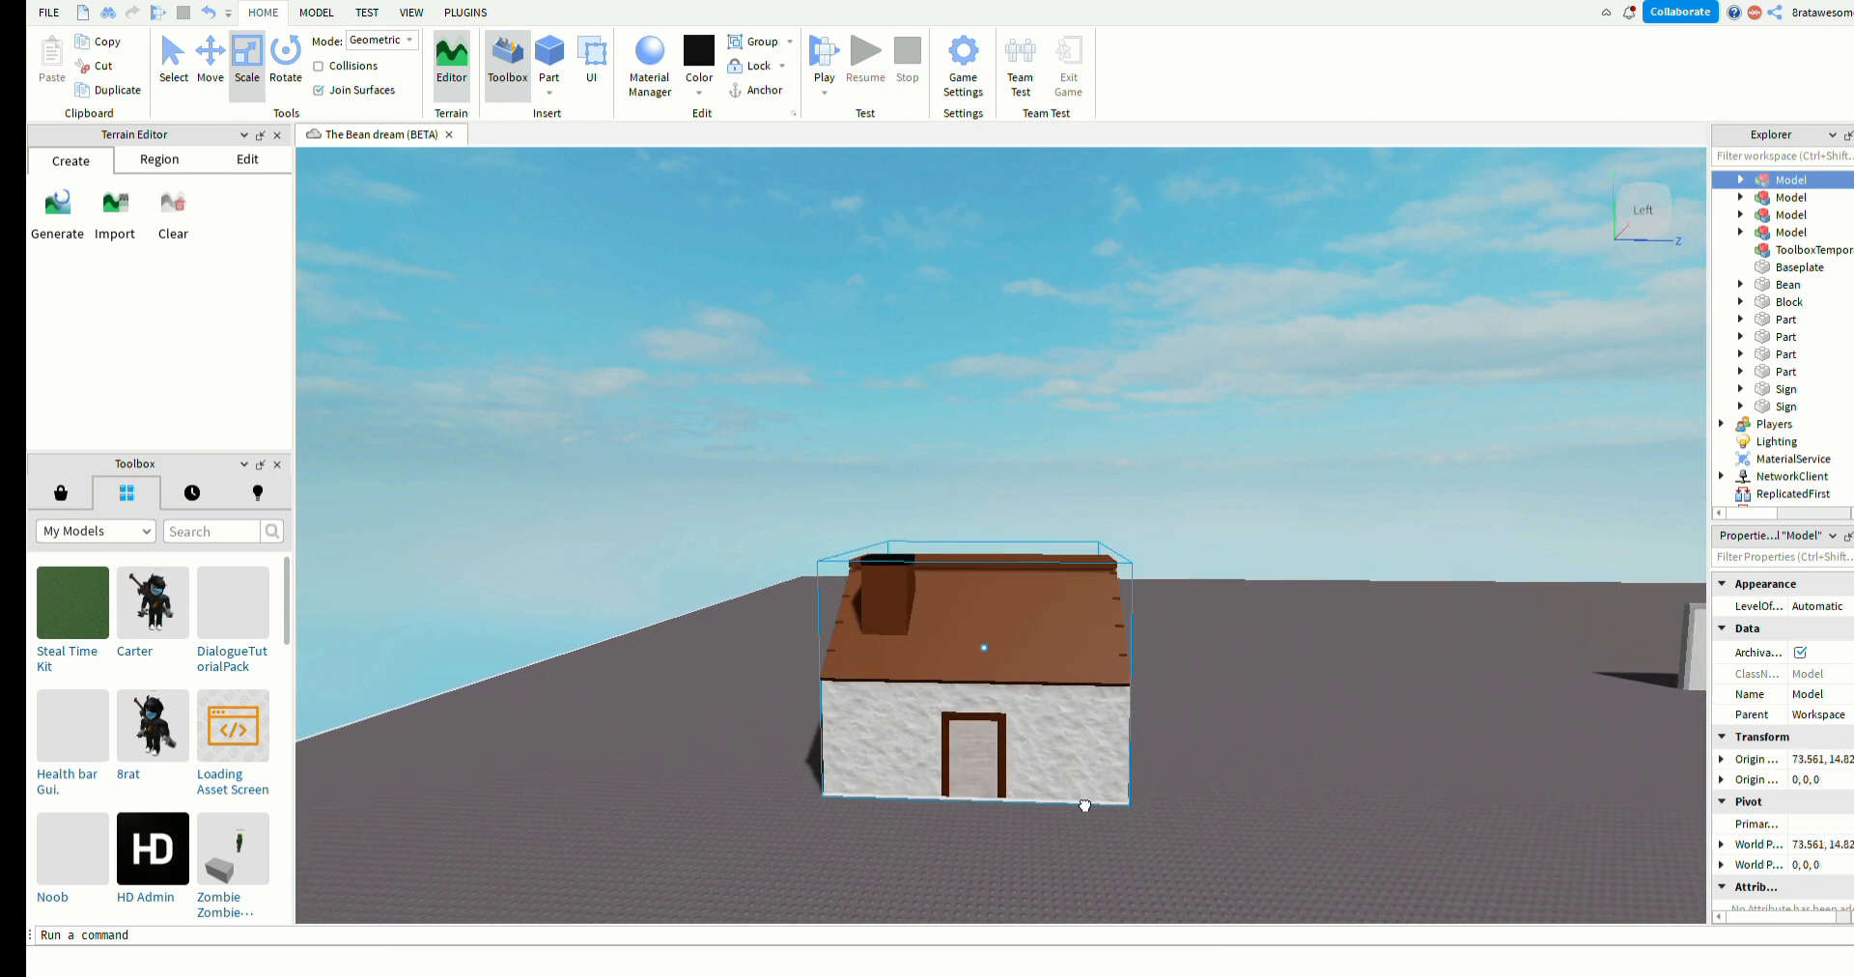
left_click(210, 14)
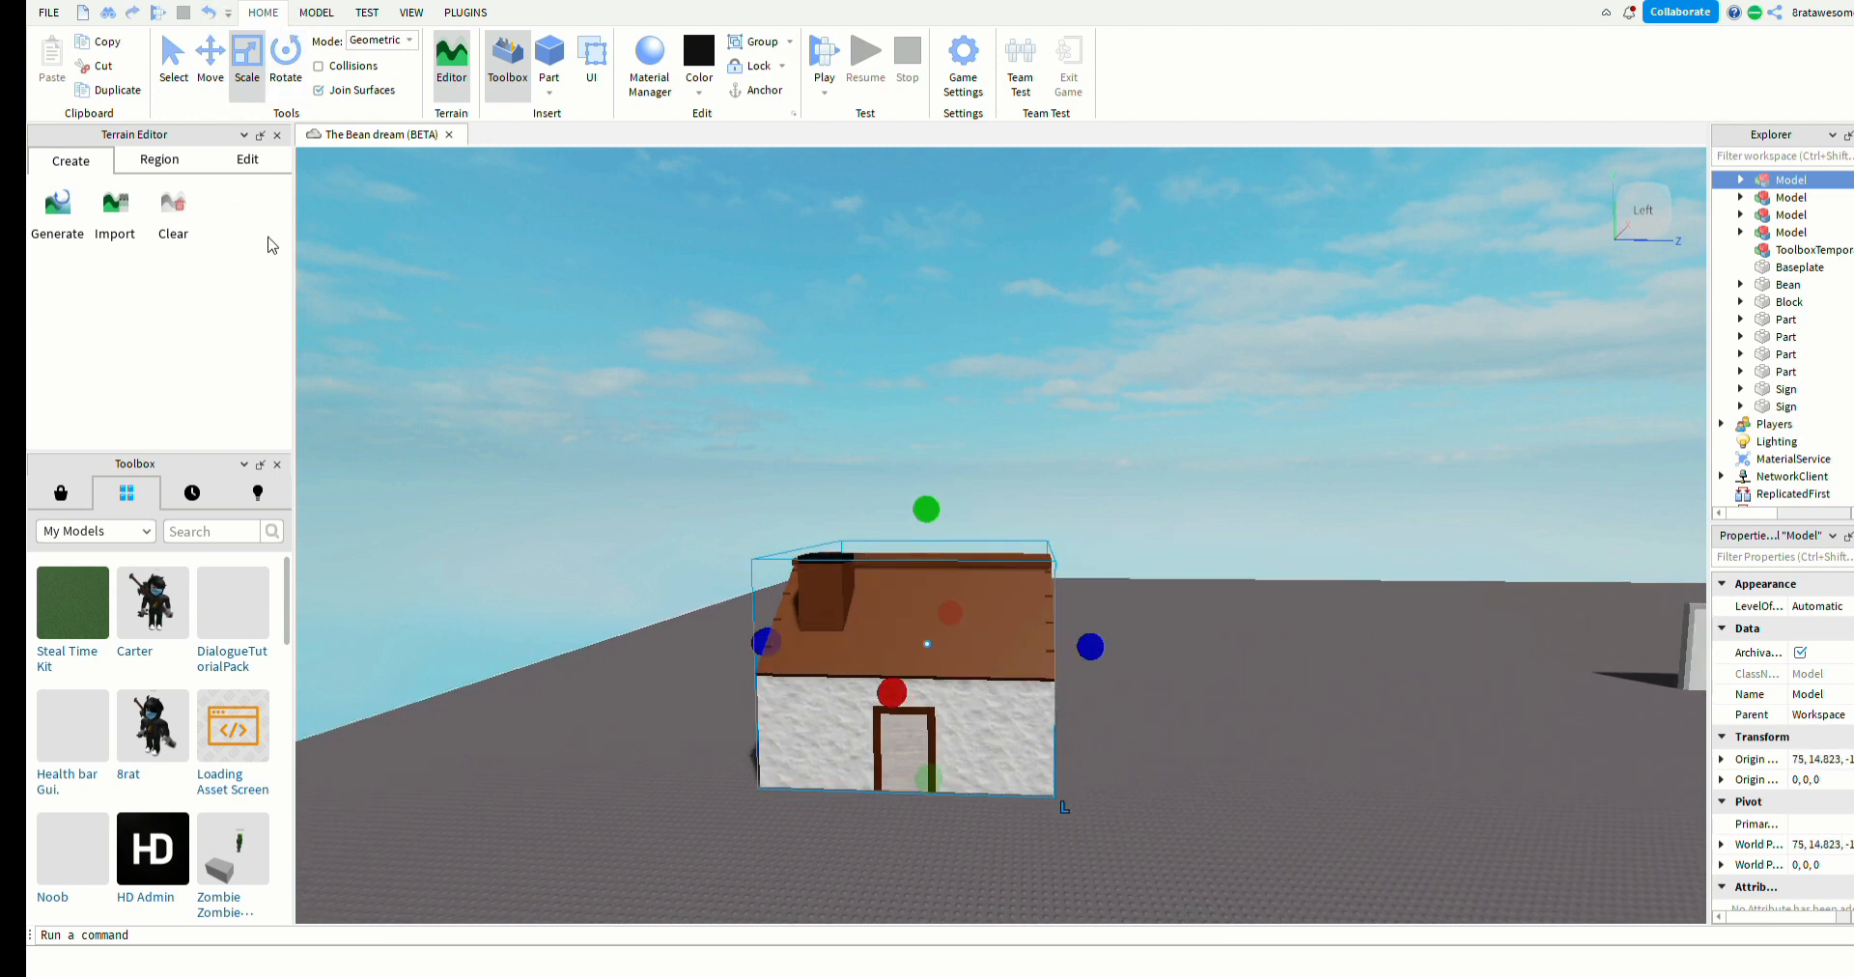
left_click(434, 444)
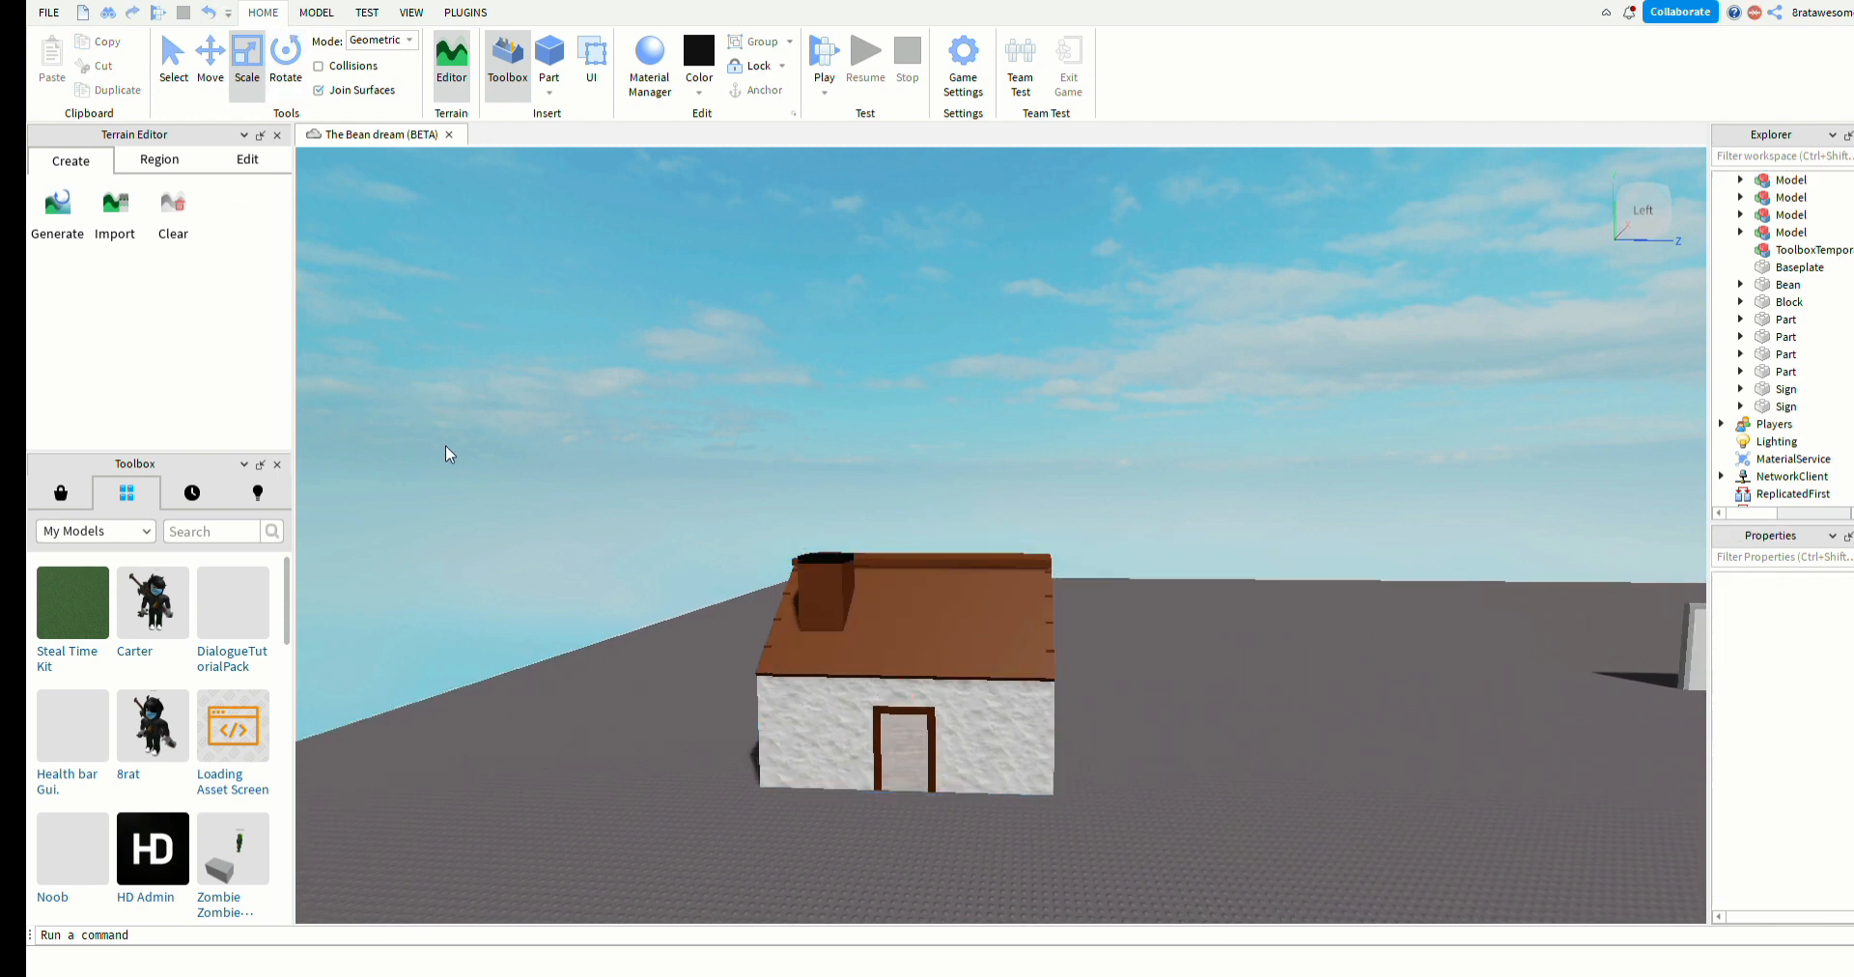
left_click(854, 652)
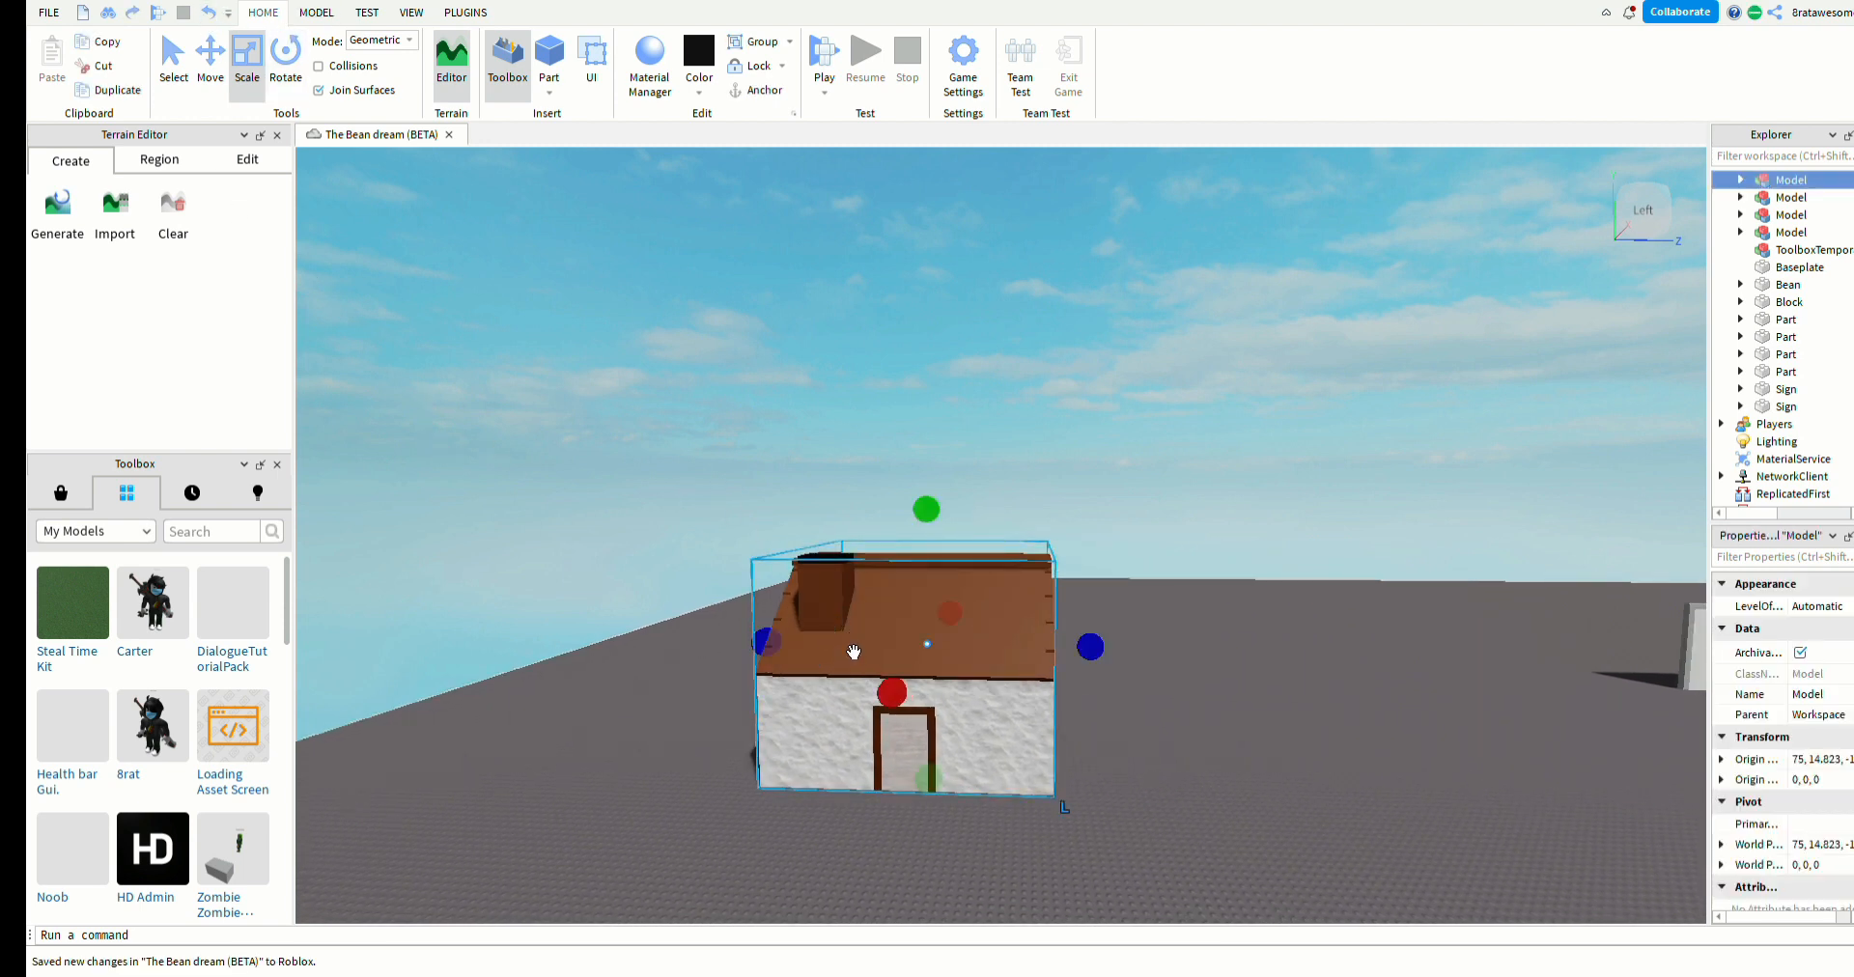
- Examine the grouped house's panelled interior and its facade
left_click(1212, 422)
key("s")
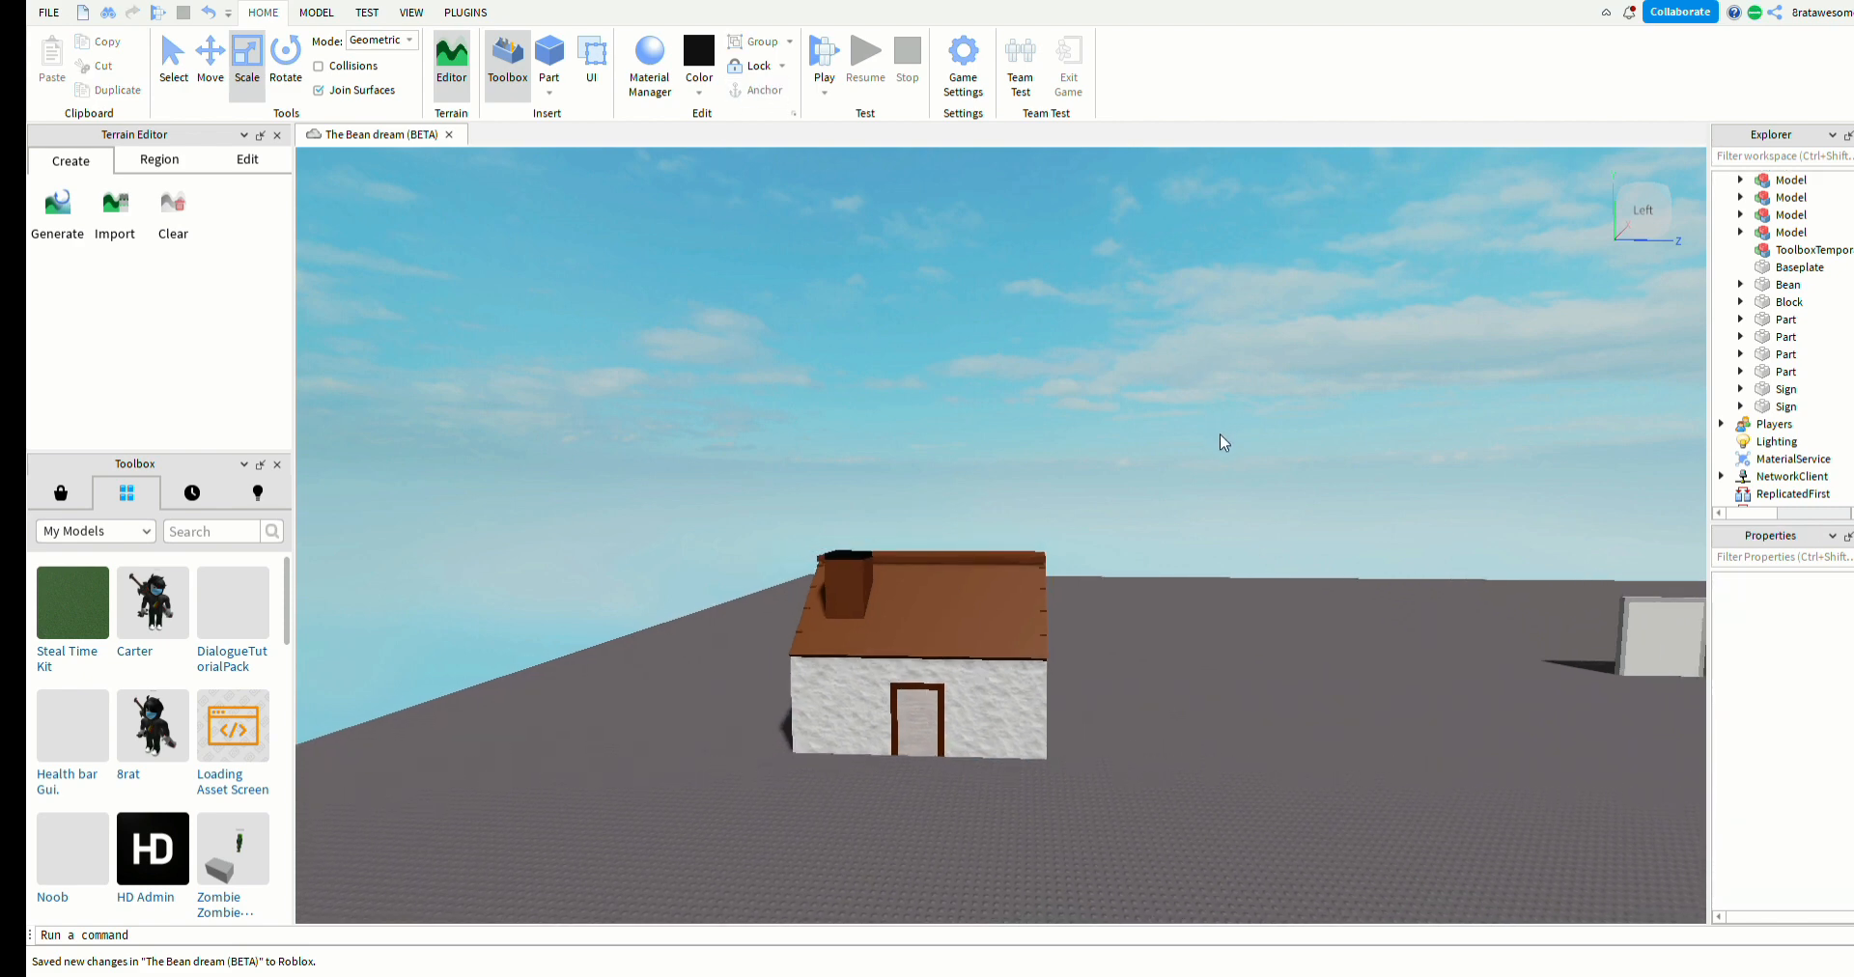
right_click_drag(1222, 527, 1184, 580)
key("w")
key("w")
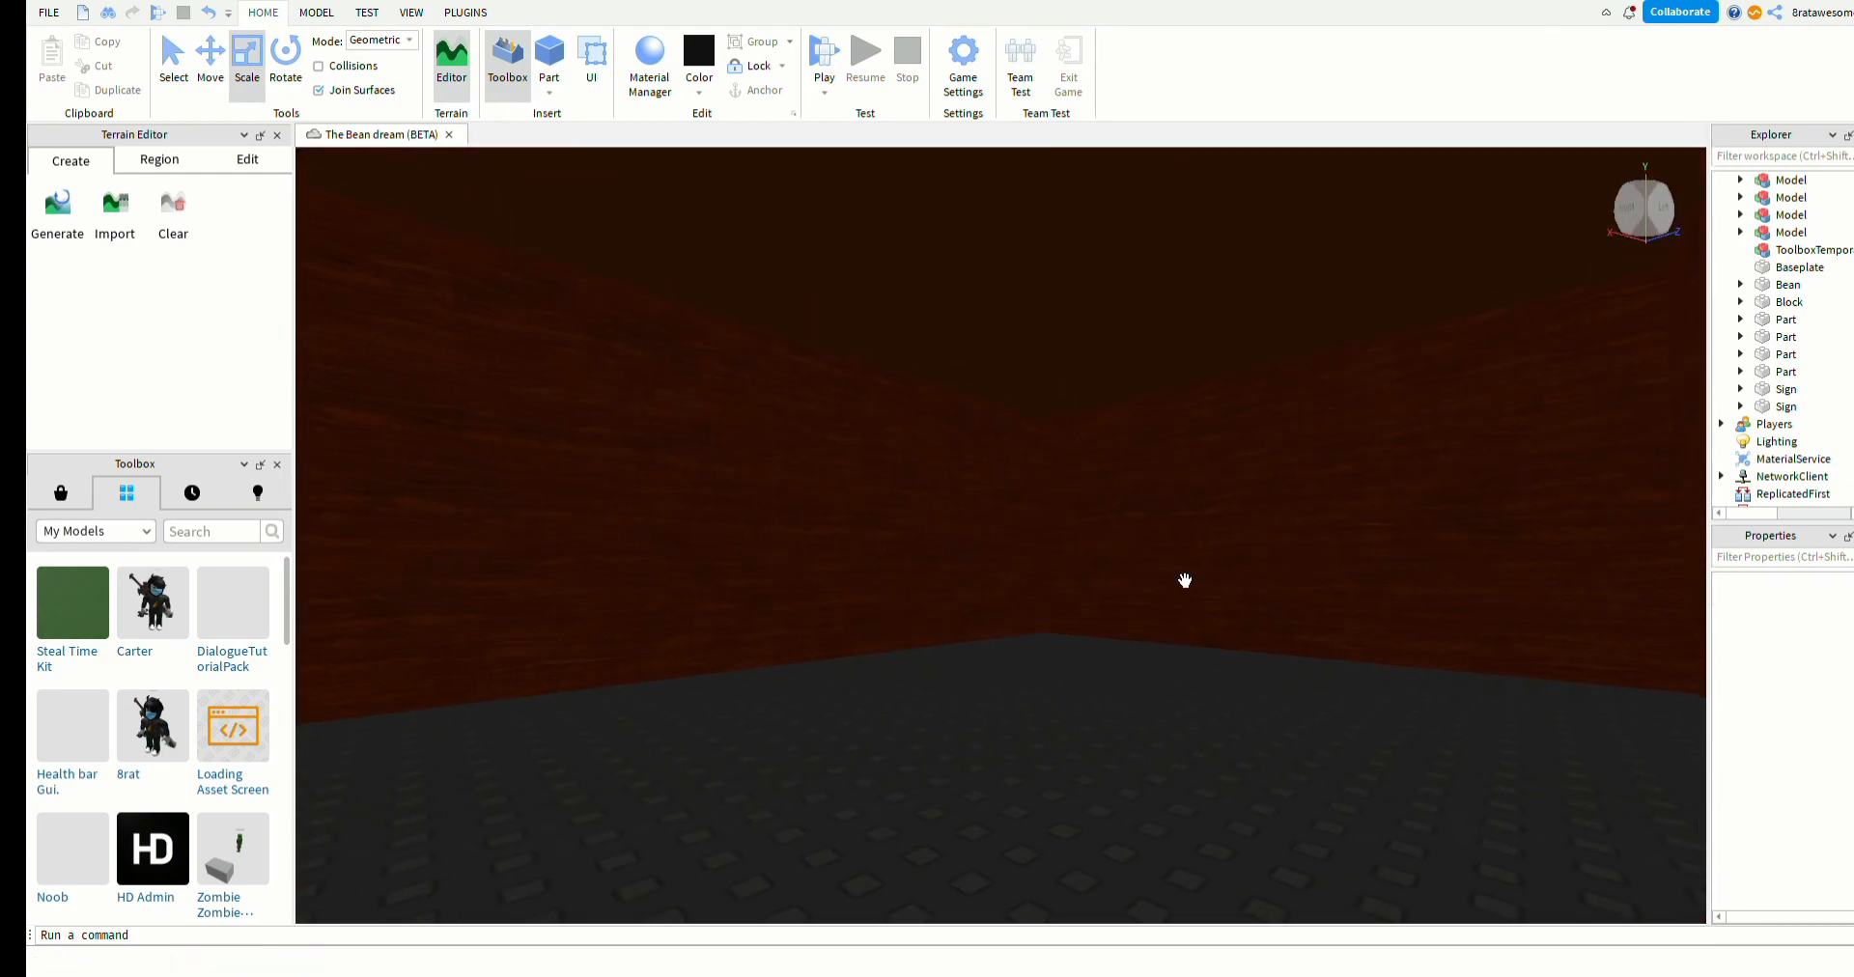
mouse_move(1185, 580)
right_mouse_down()
mouse_move(1155, 550)
mouse_move(1192, 576)
right_mouse_up()
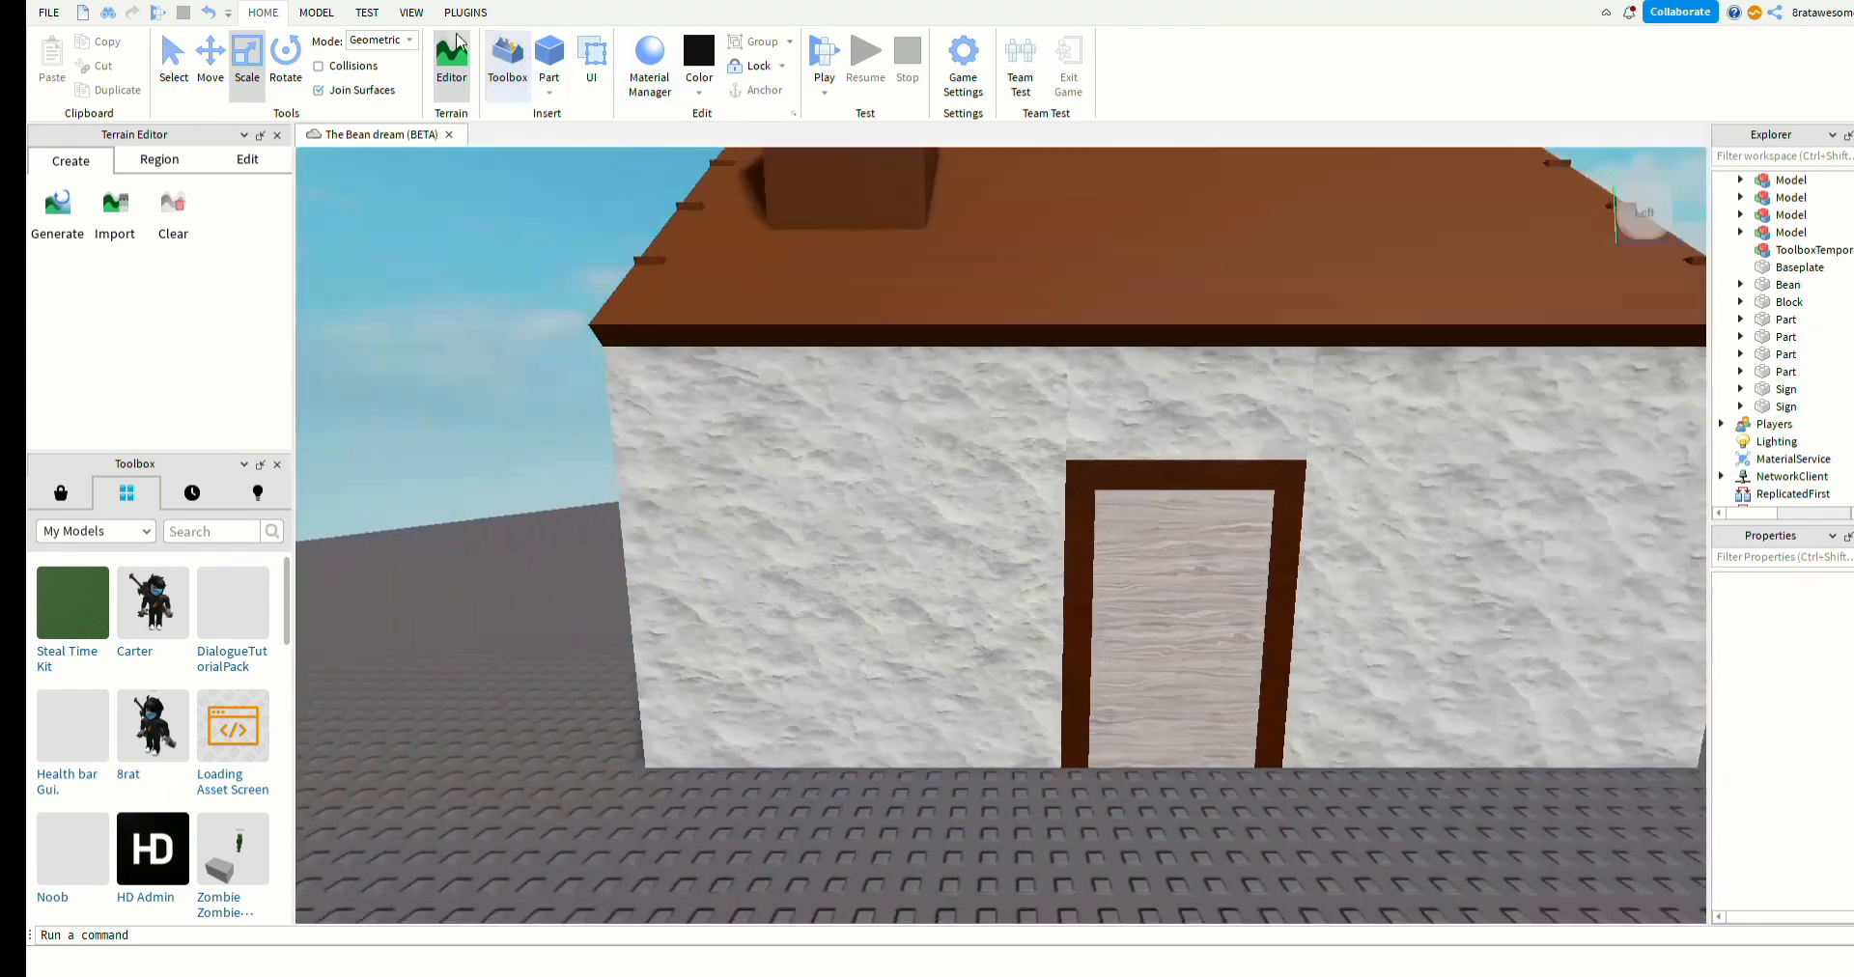
key("s")
- Undo the house grouping, the panel resize and the spawn deletion
left_click(214, 11)
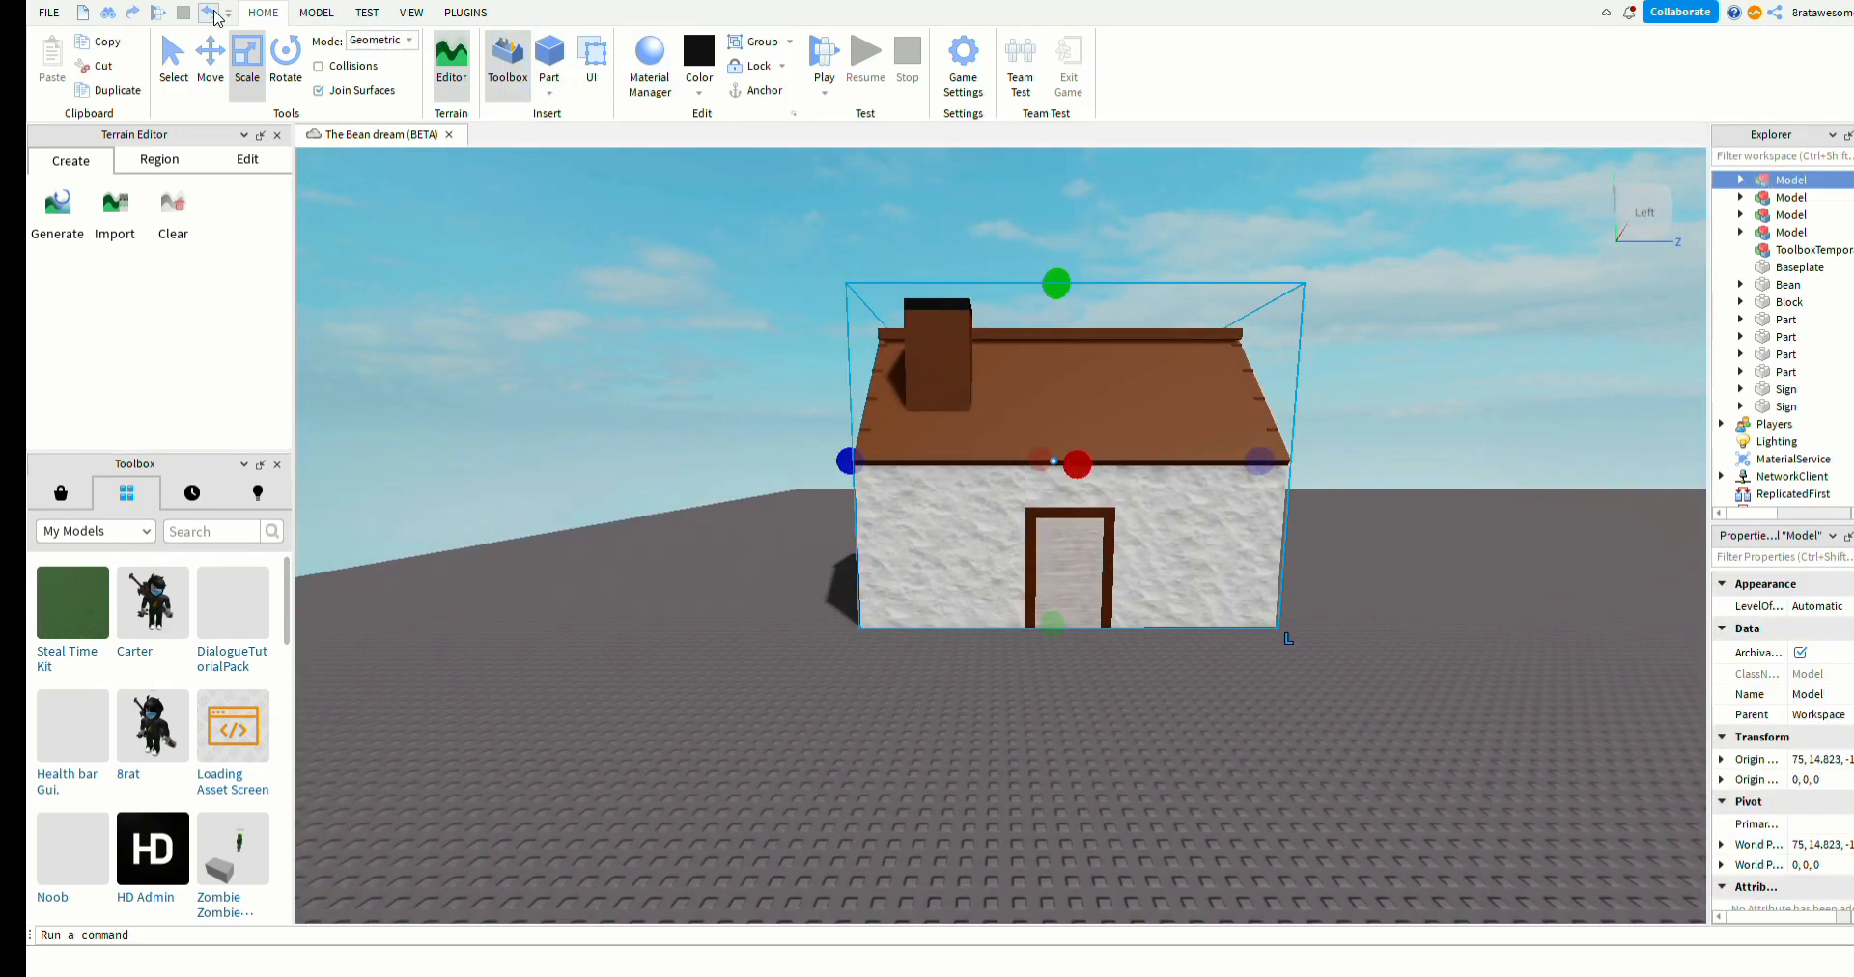
left_click(214, 11)
left_click(214, 12)
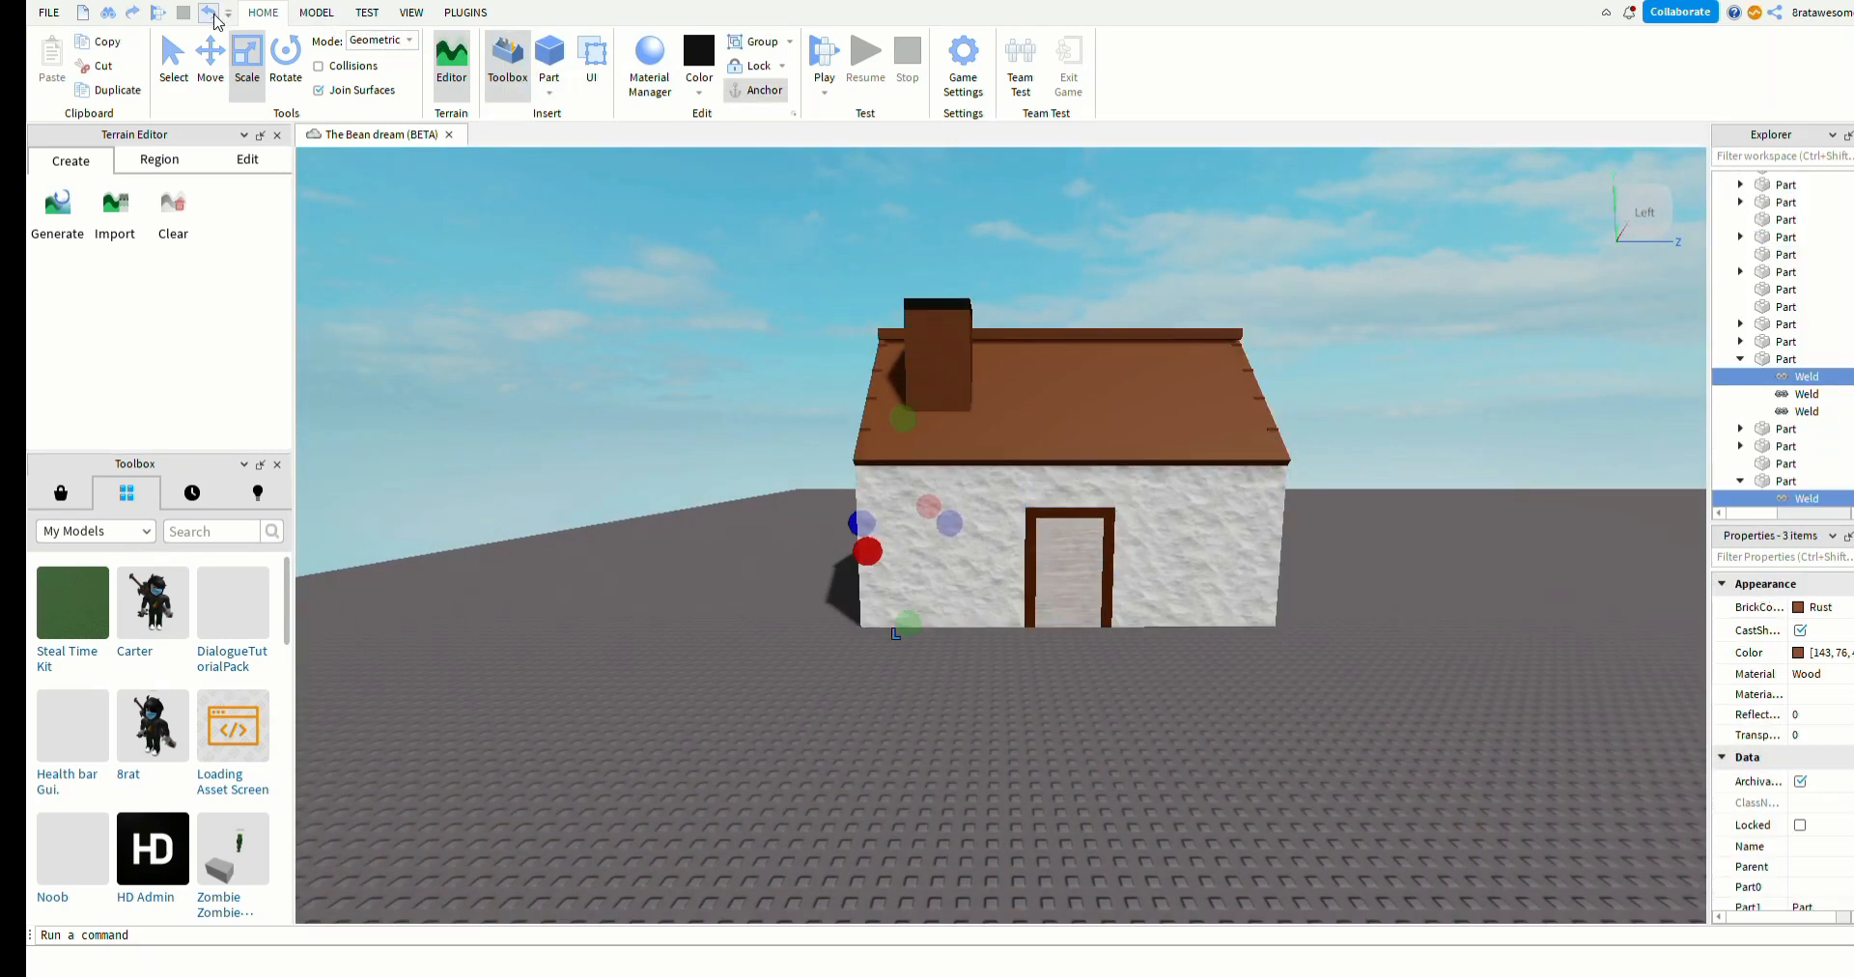
left_click(209, 11)
left_click(815, 736)
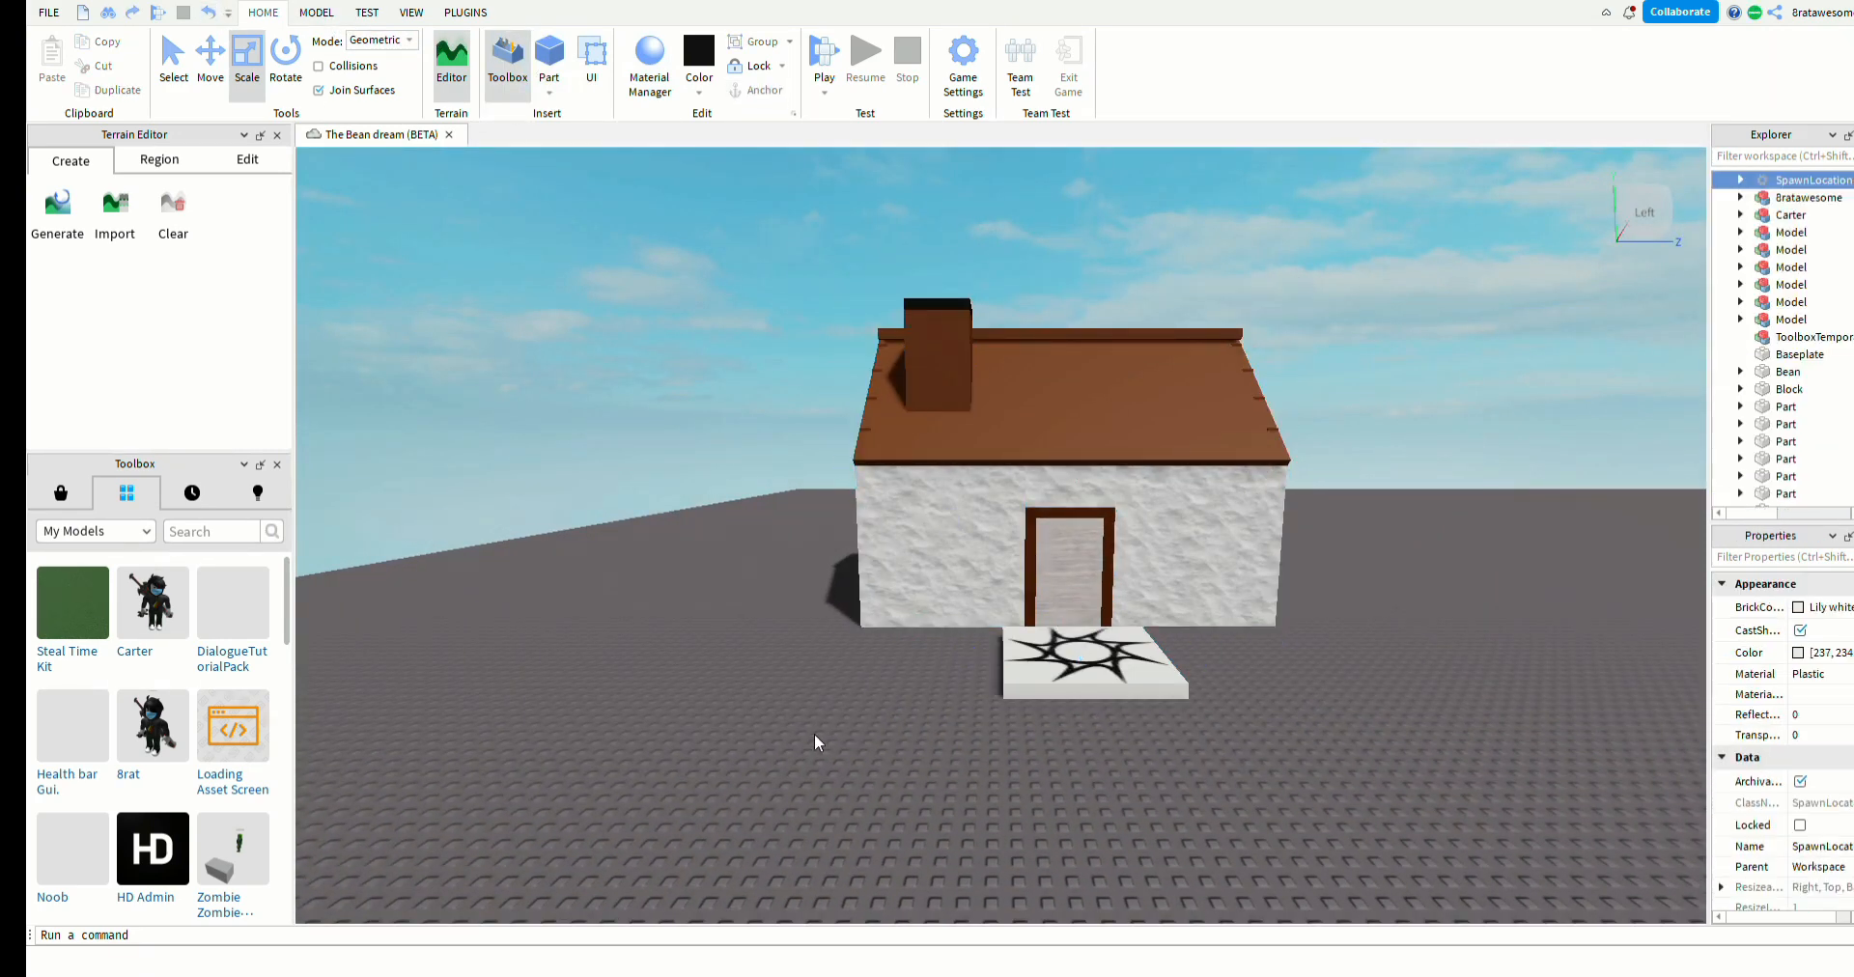
- Resize the Rust wooden panel at the rear corner from inside the house so it stays within the stone walls
key("w")
key("a")
right_click_drag(839, 683, 869, 713)
key("a")
key("w")
right_click_drag(1153, 696, 1121, 659)
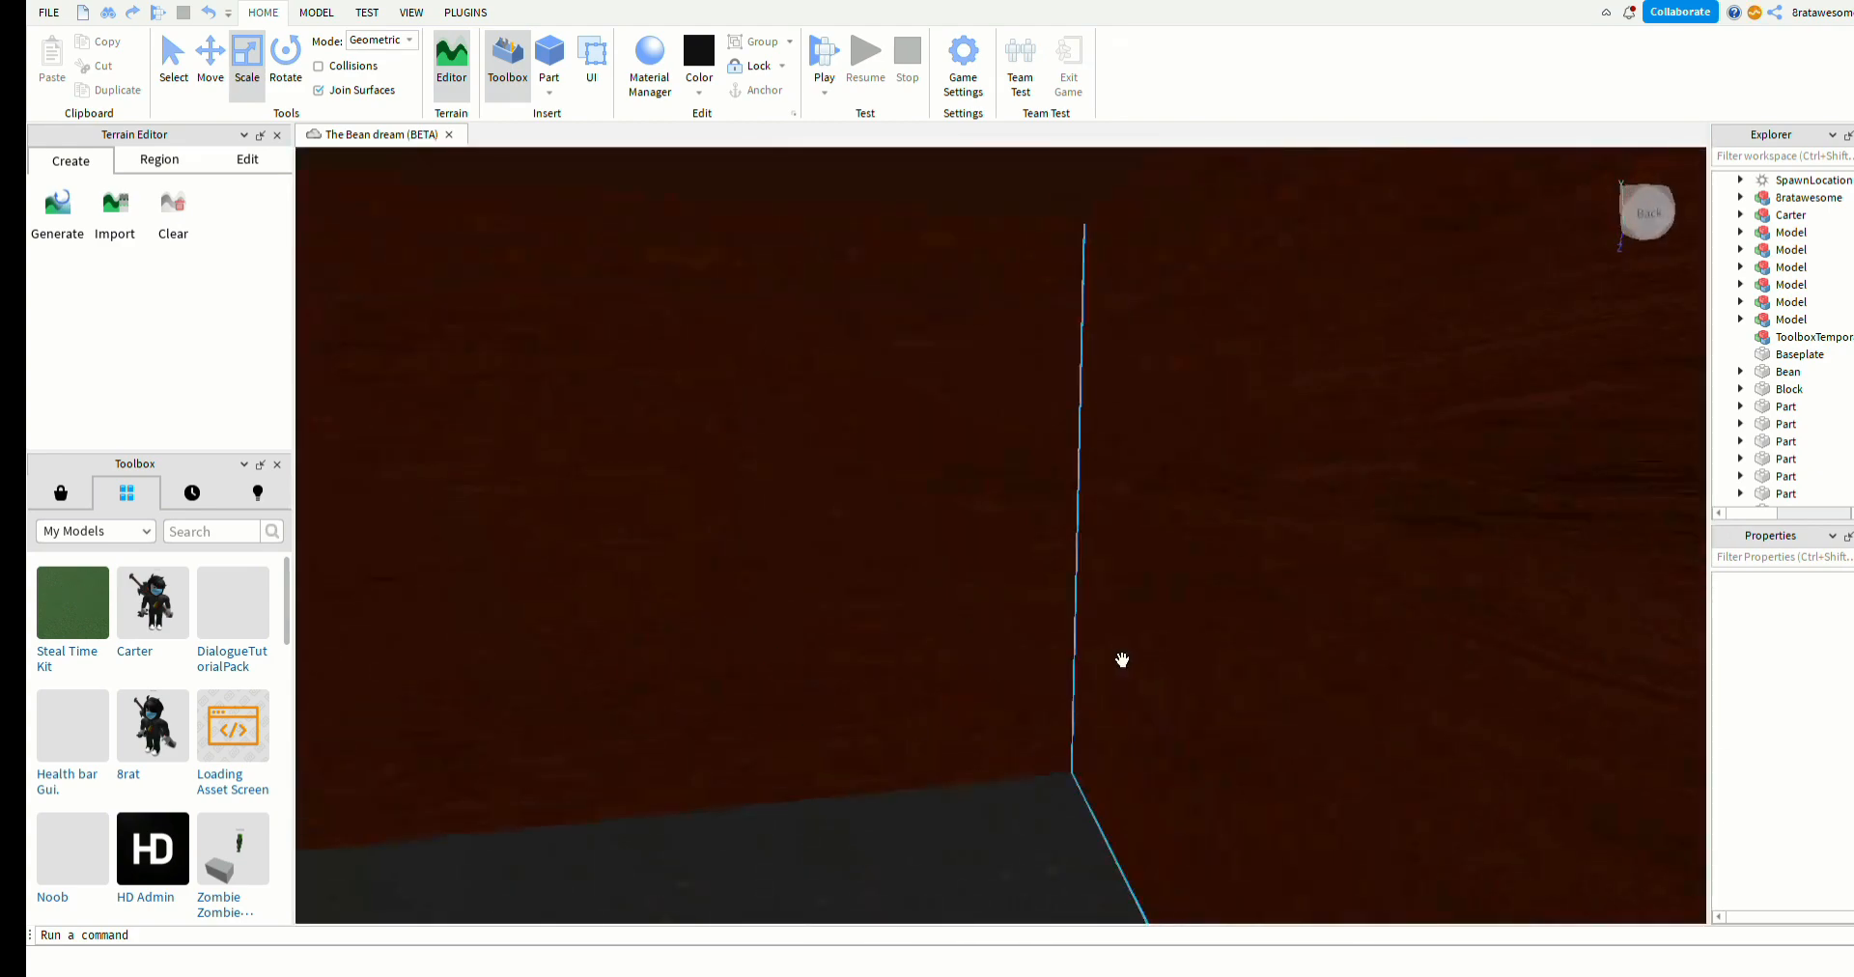
left_click(1059, 642)
key("a")
left_click_drag(1452, 549, 1382, 546)
left_click(1249, 869)
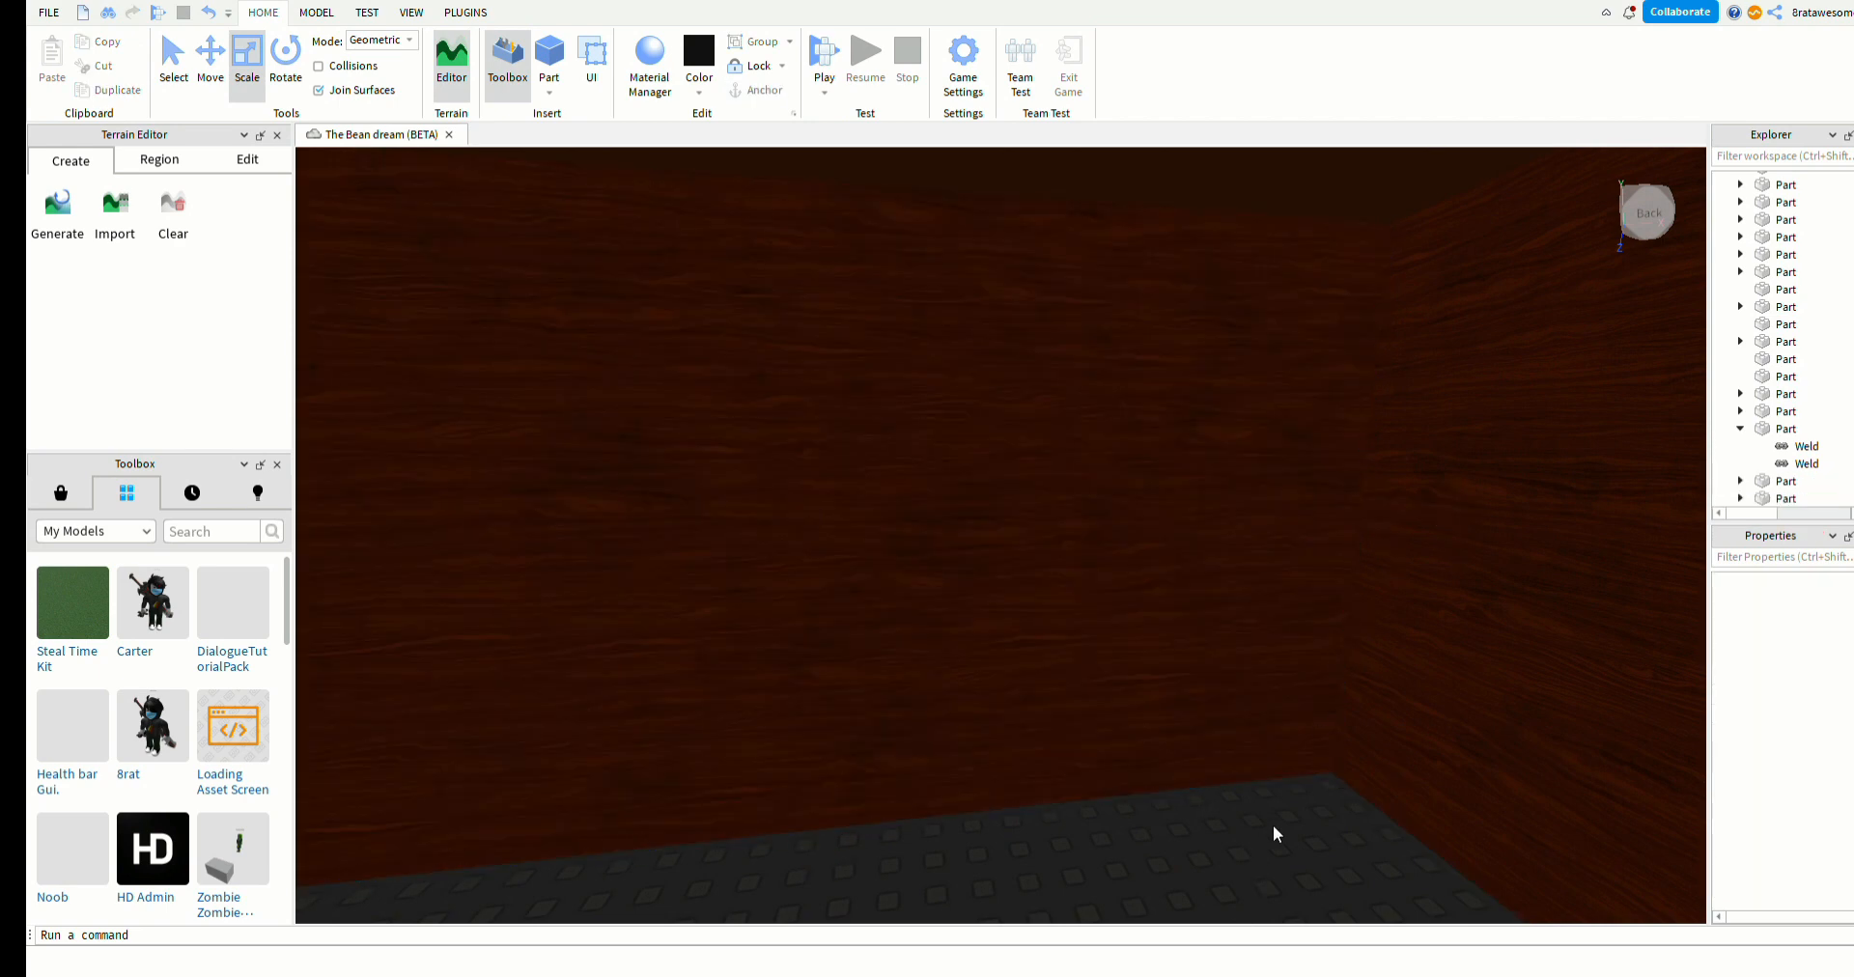
- Insert a Really black plastic block part and place it on the floor inside the house
key("a")
key("d")
right_click_drag(1267, 812, 1260, 812)
right_click_drag(931, 572, 960, 603)
key("s")
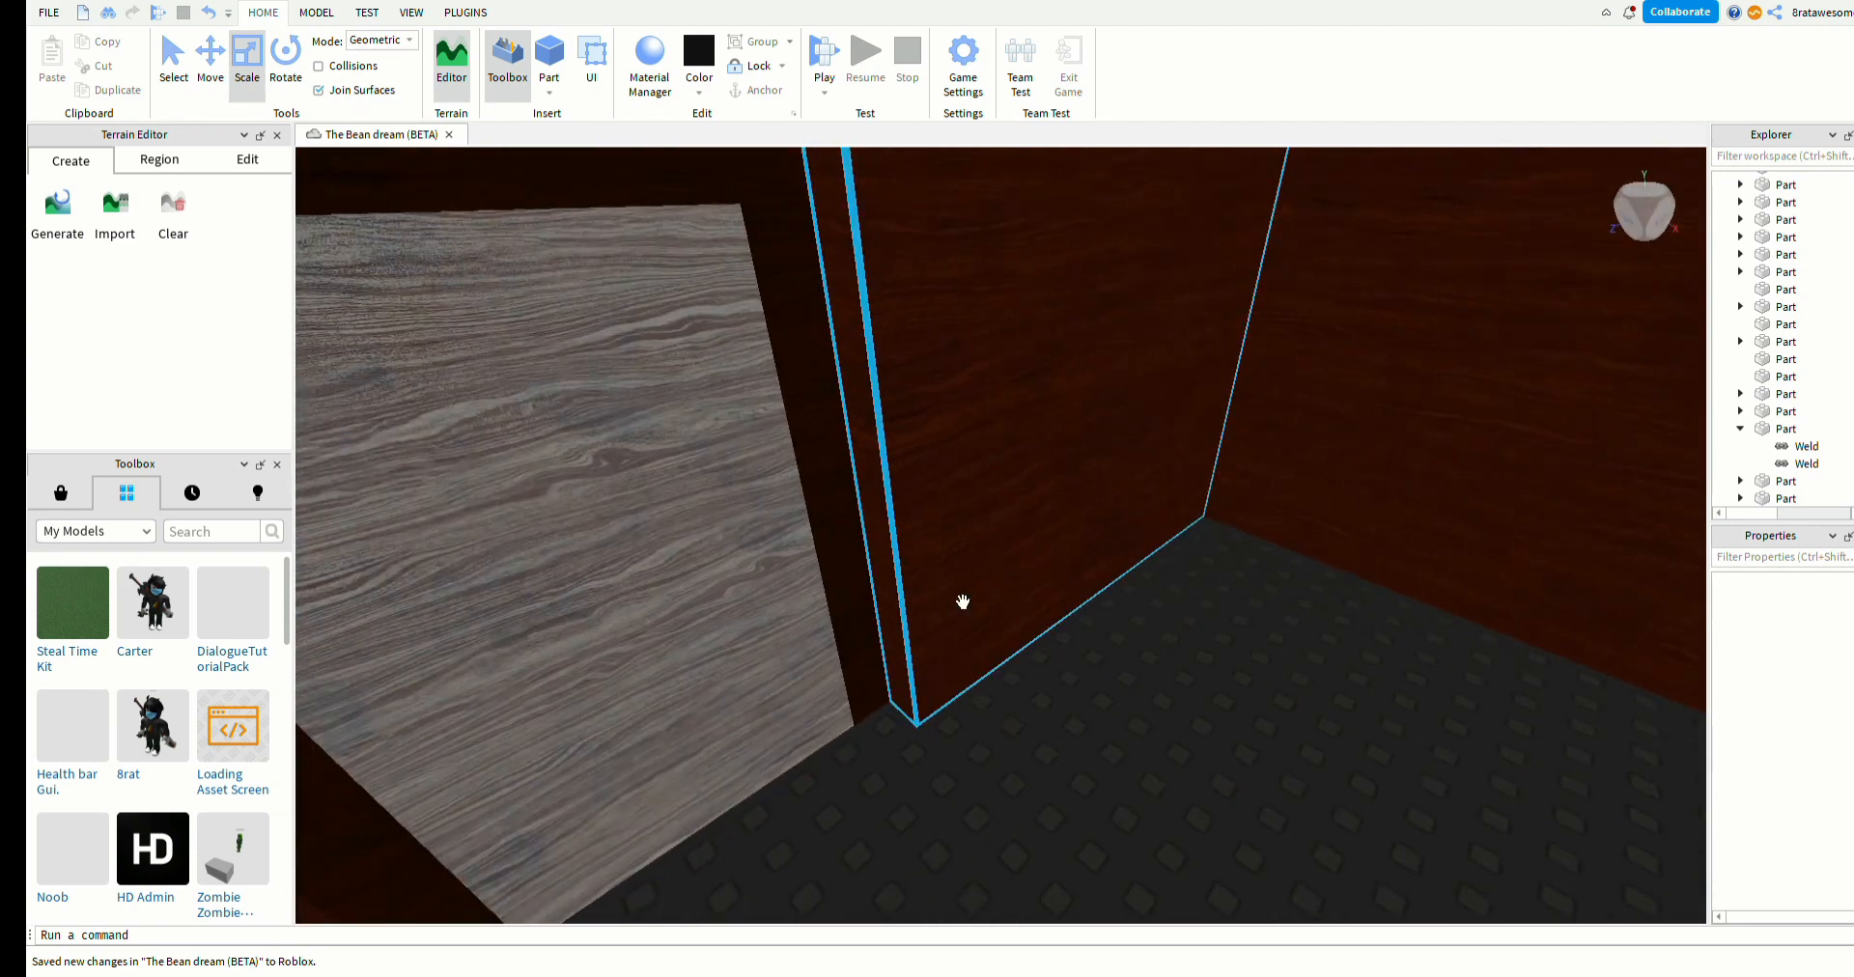
key("s")
left_click(947, 555)
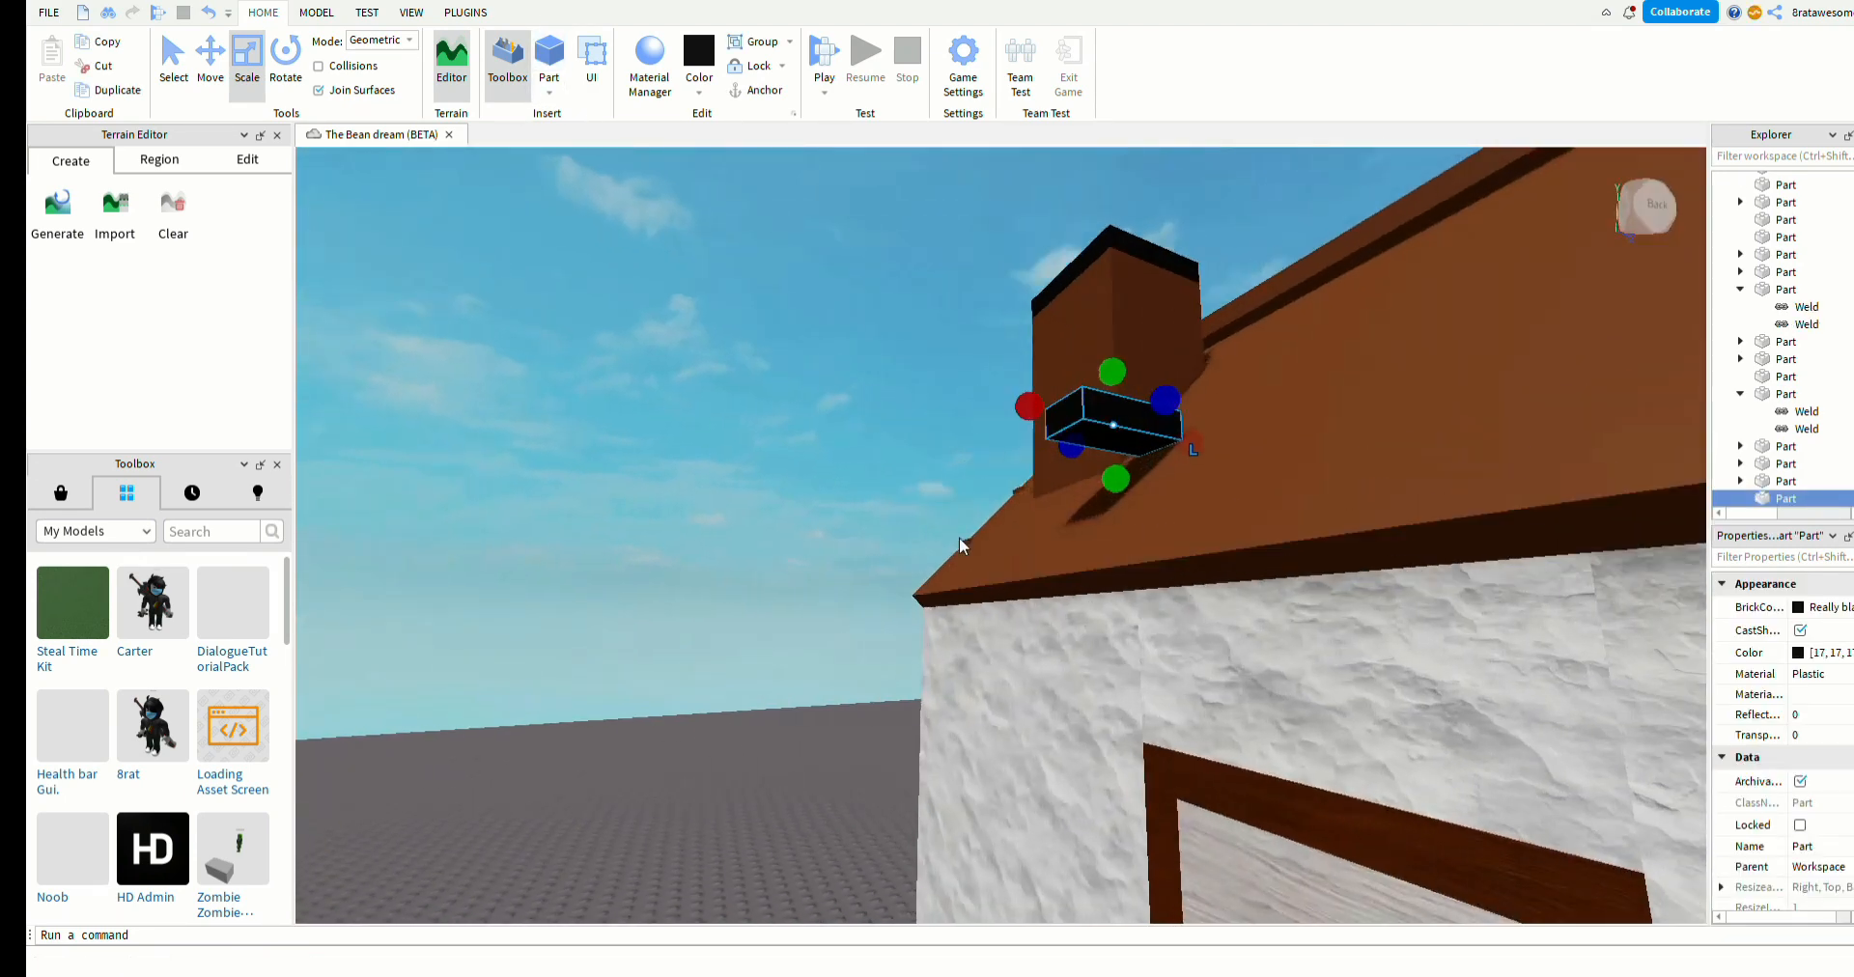
left_click_drag(1114, 425, 1055, 714)
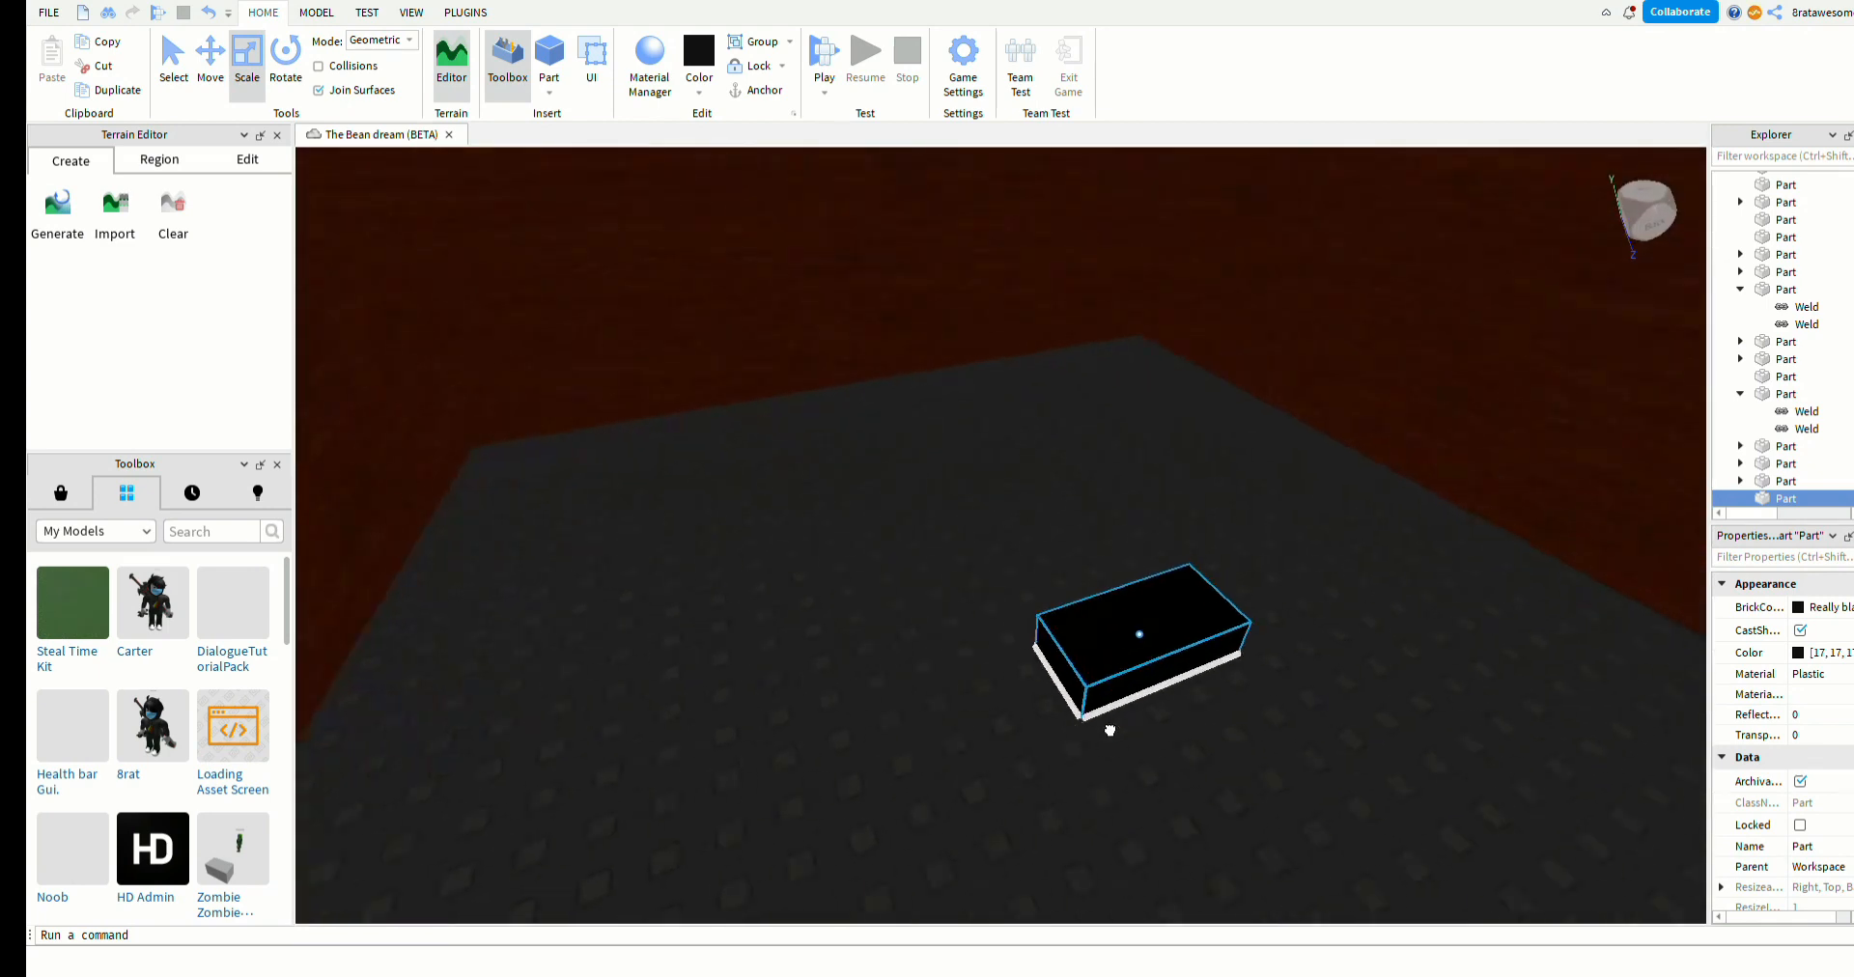
- Colour the block Burnt Sienna and position it in the open floor area of the house interior
left_click_drag(1110, 728, 1058, 369)
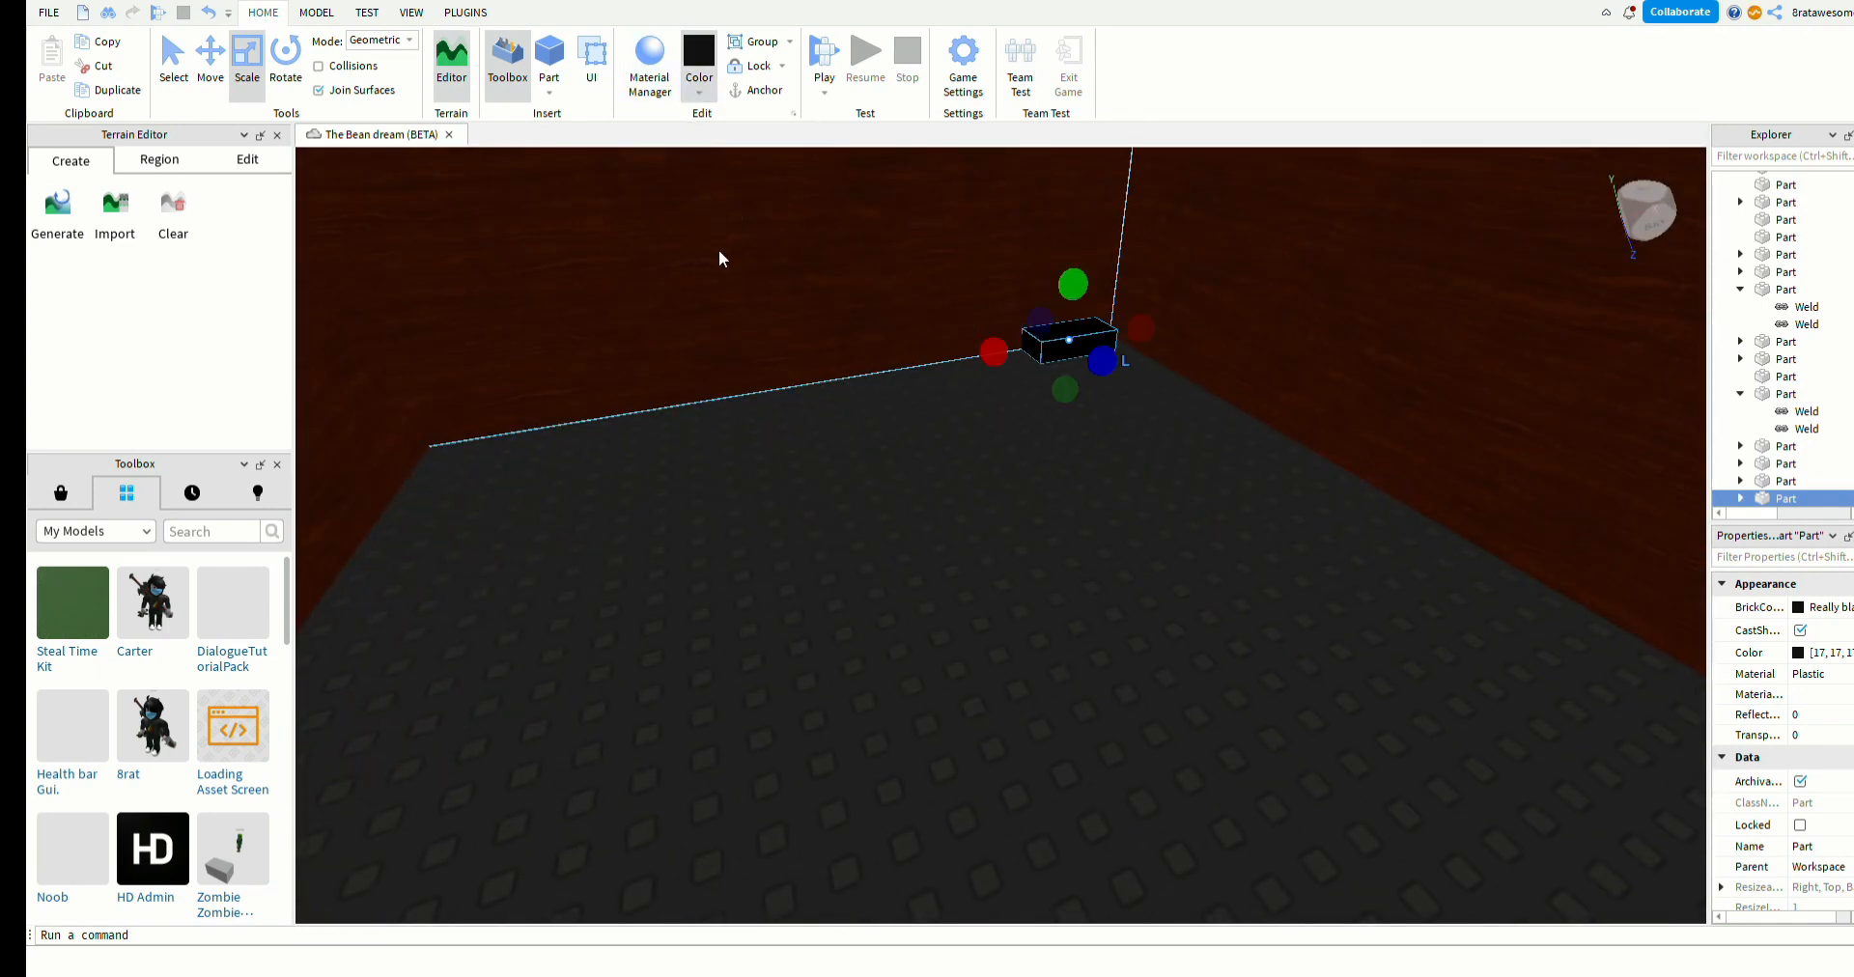
left_click(931, 398)
left_click_drag(1048, 352, 1026, 683)
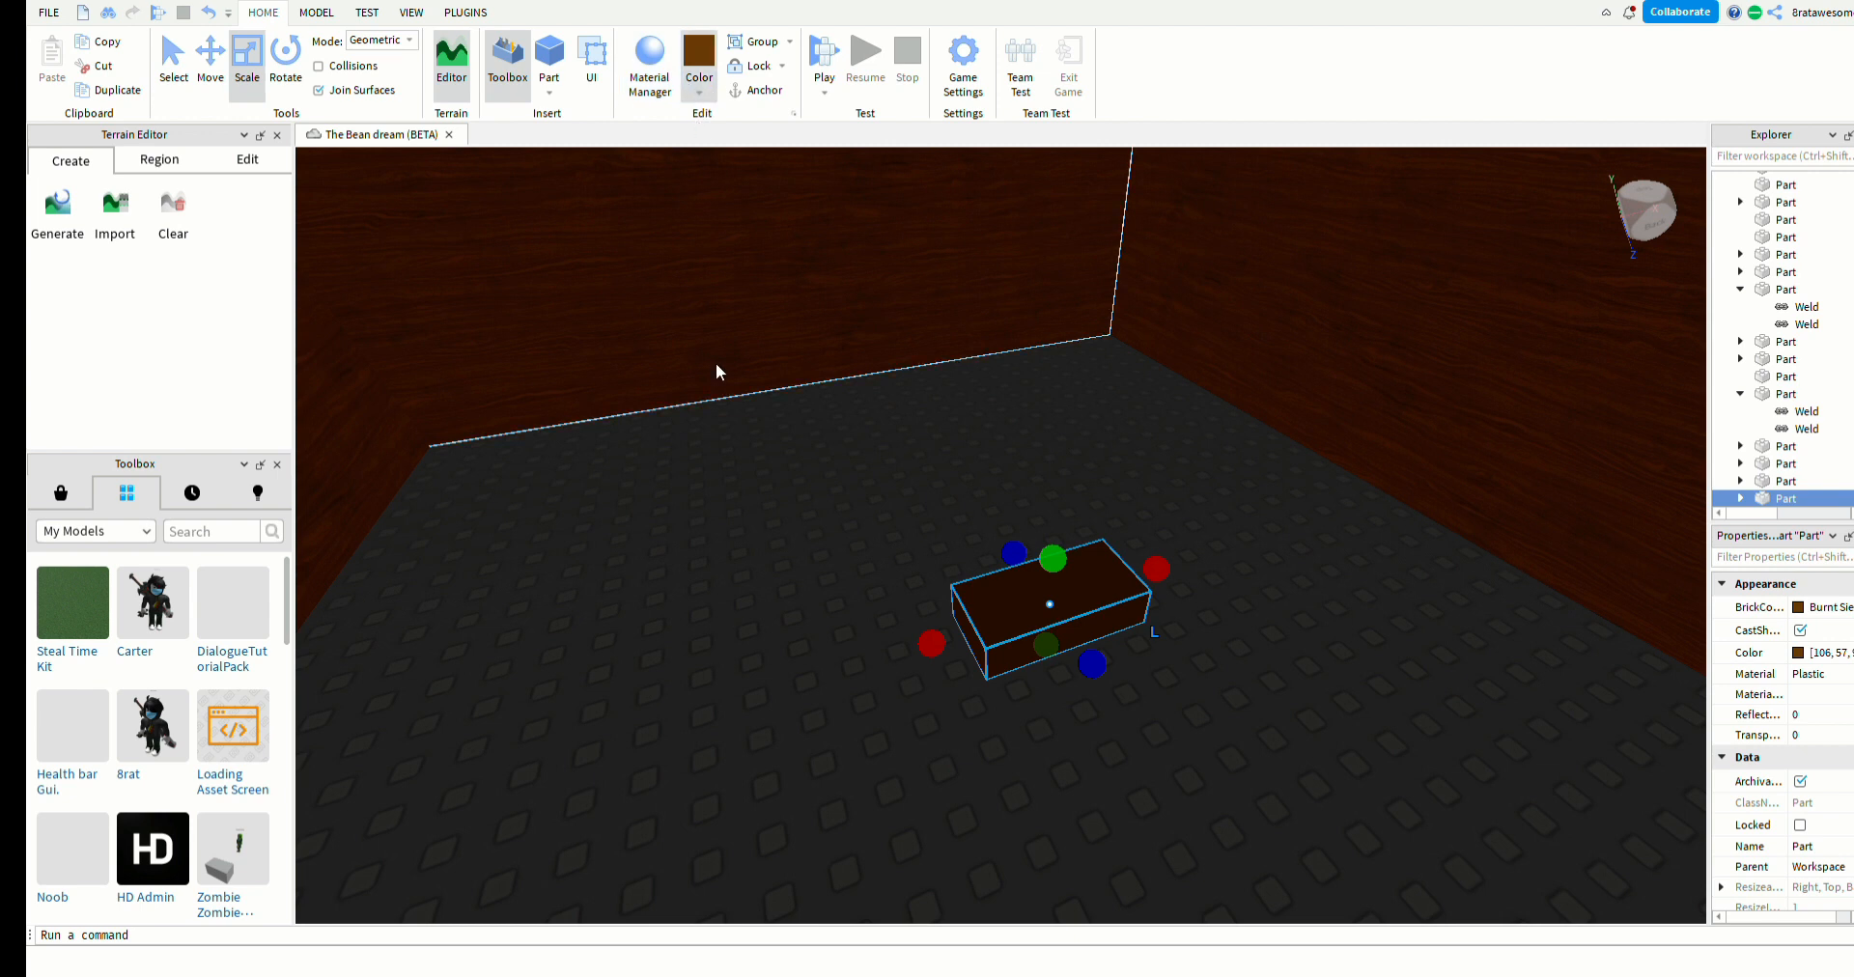
- Recolour the block on the house floor to CGA brown after trying Deep orange and Neon orange
left_click(706, 277)
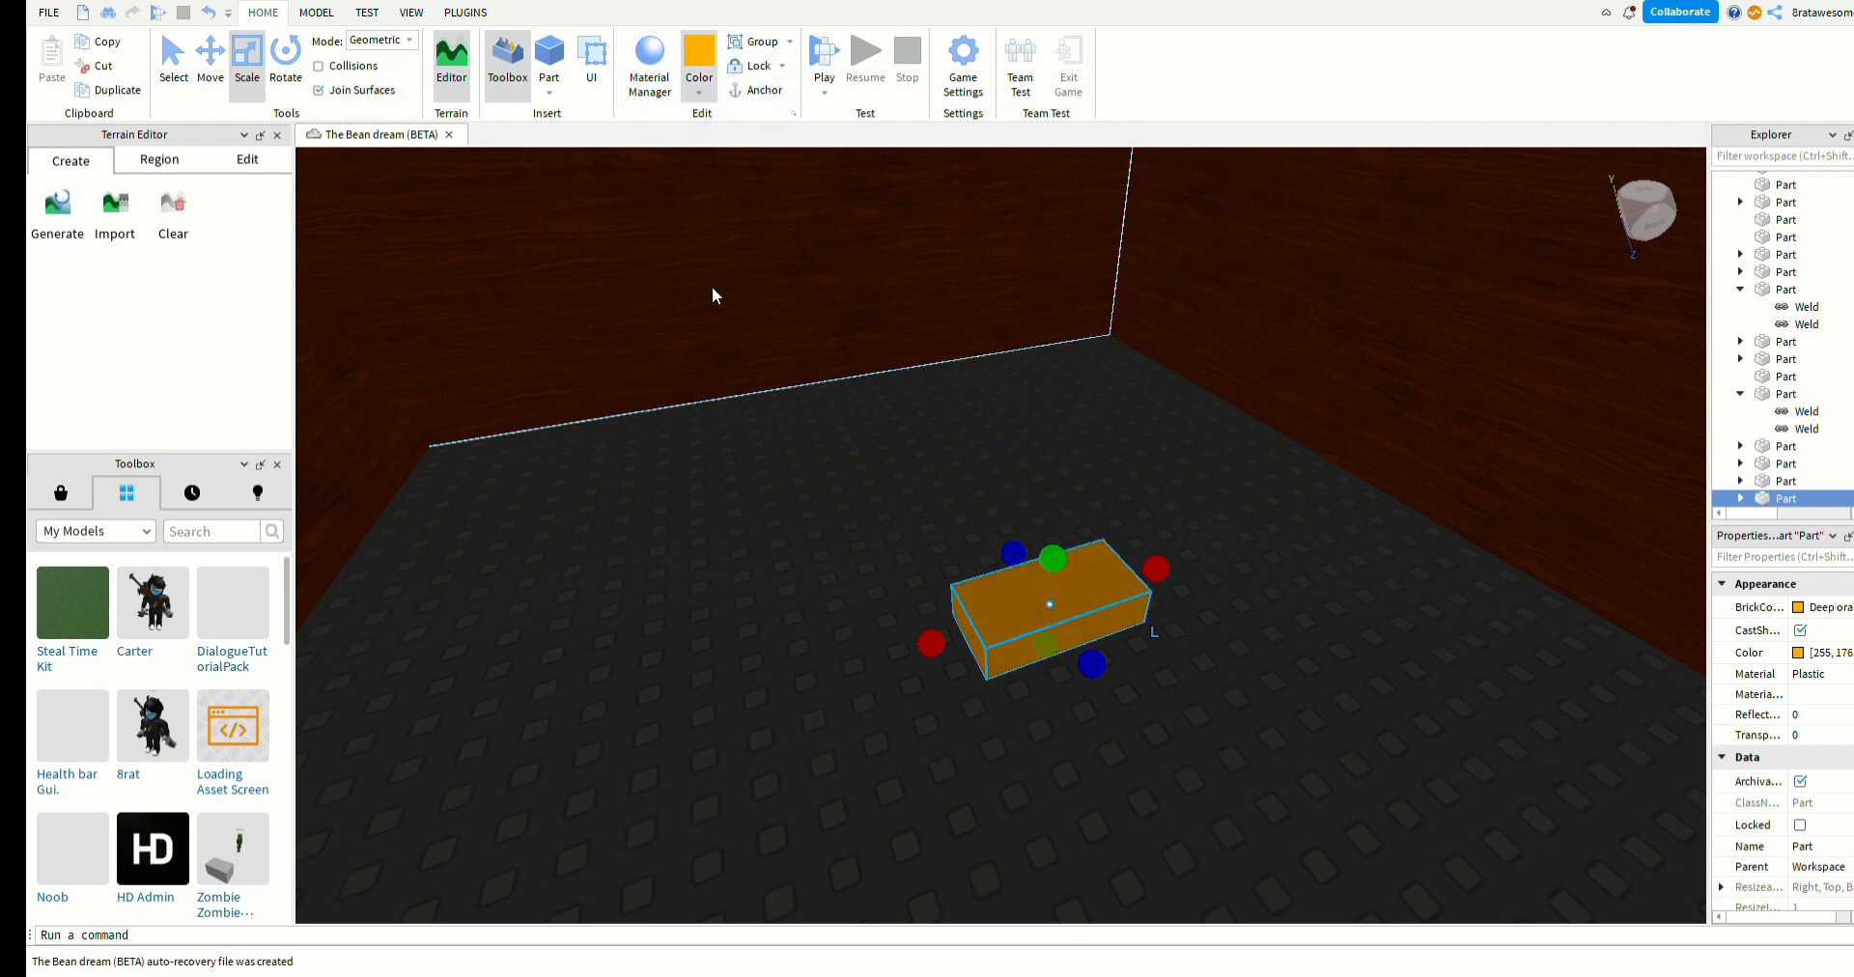
left_click(731, 320)
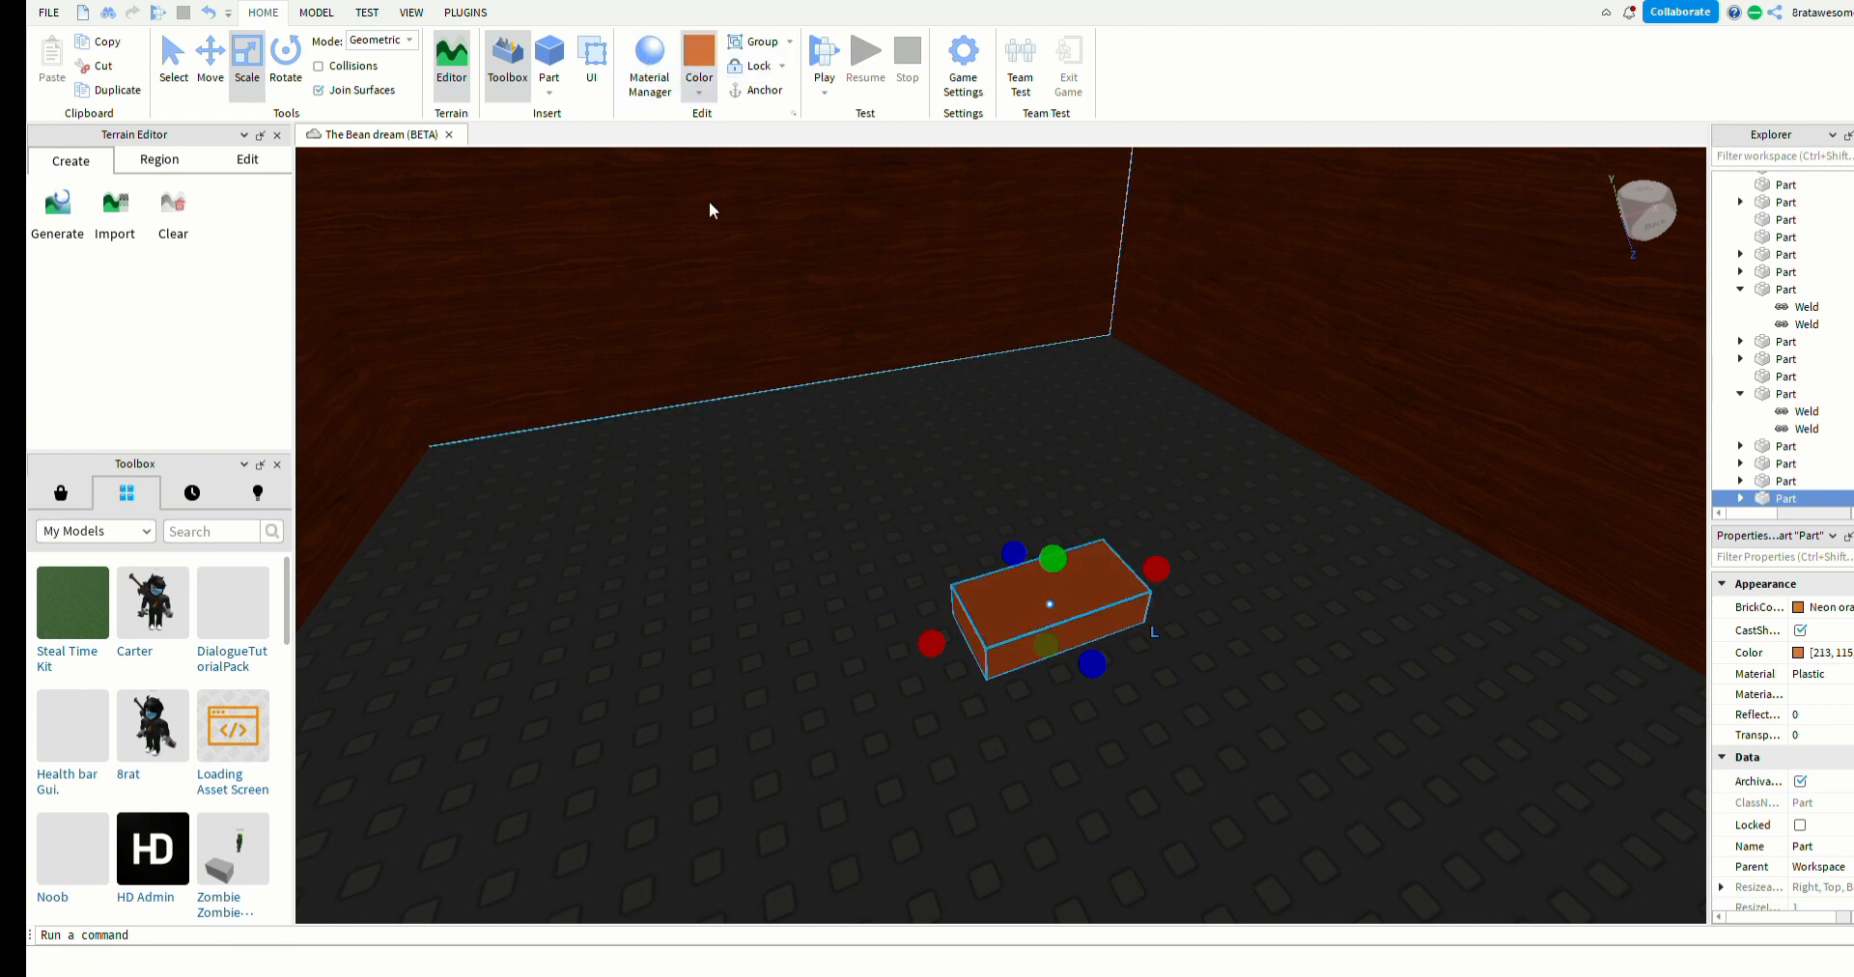
left_click(744, 350)
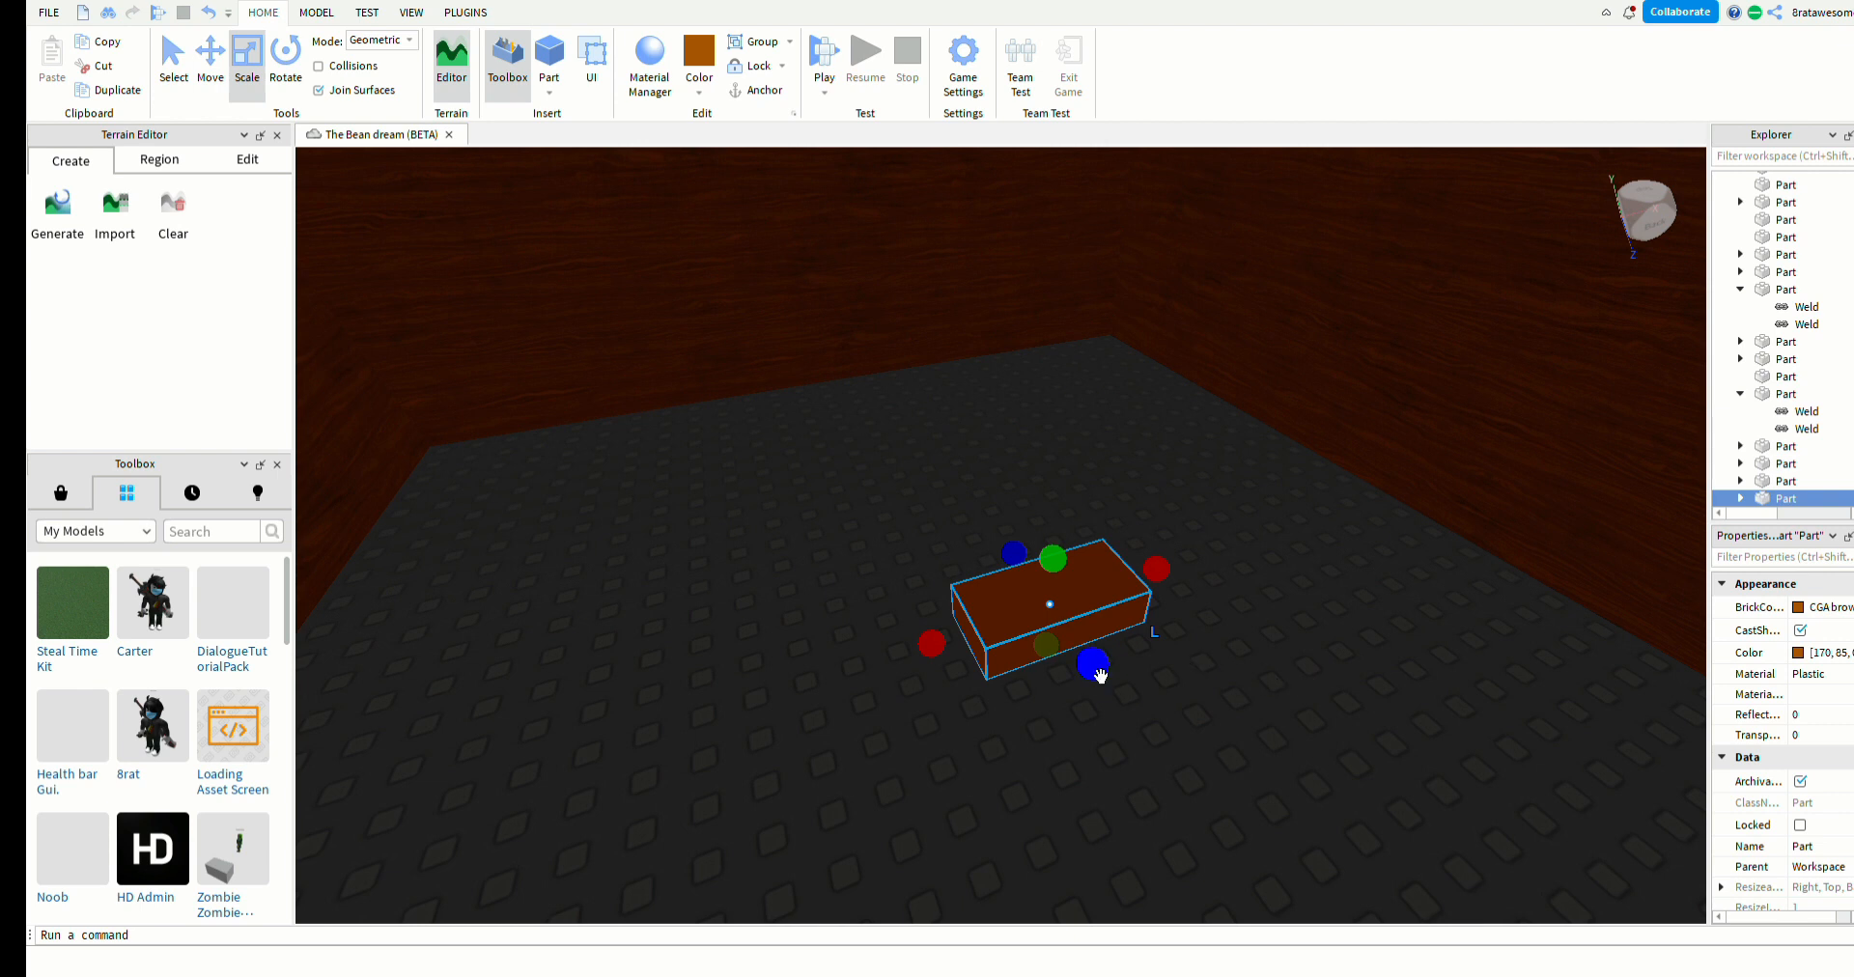
- Stretch the CGA brown block along both horizontal directions so it covers the whole floor between the wooden walls
left_click_drag(1101, 675, 369, 471)
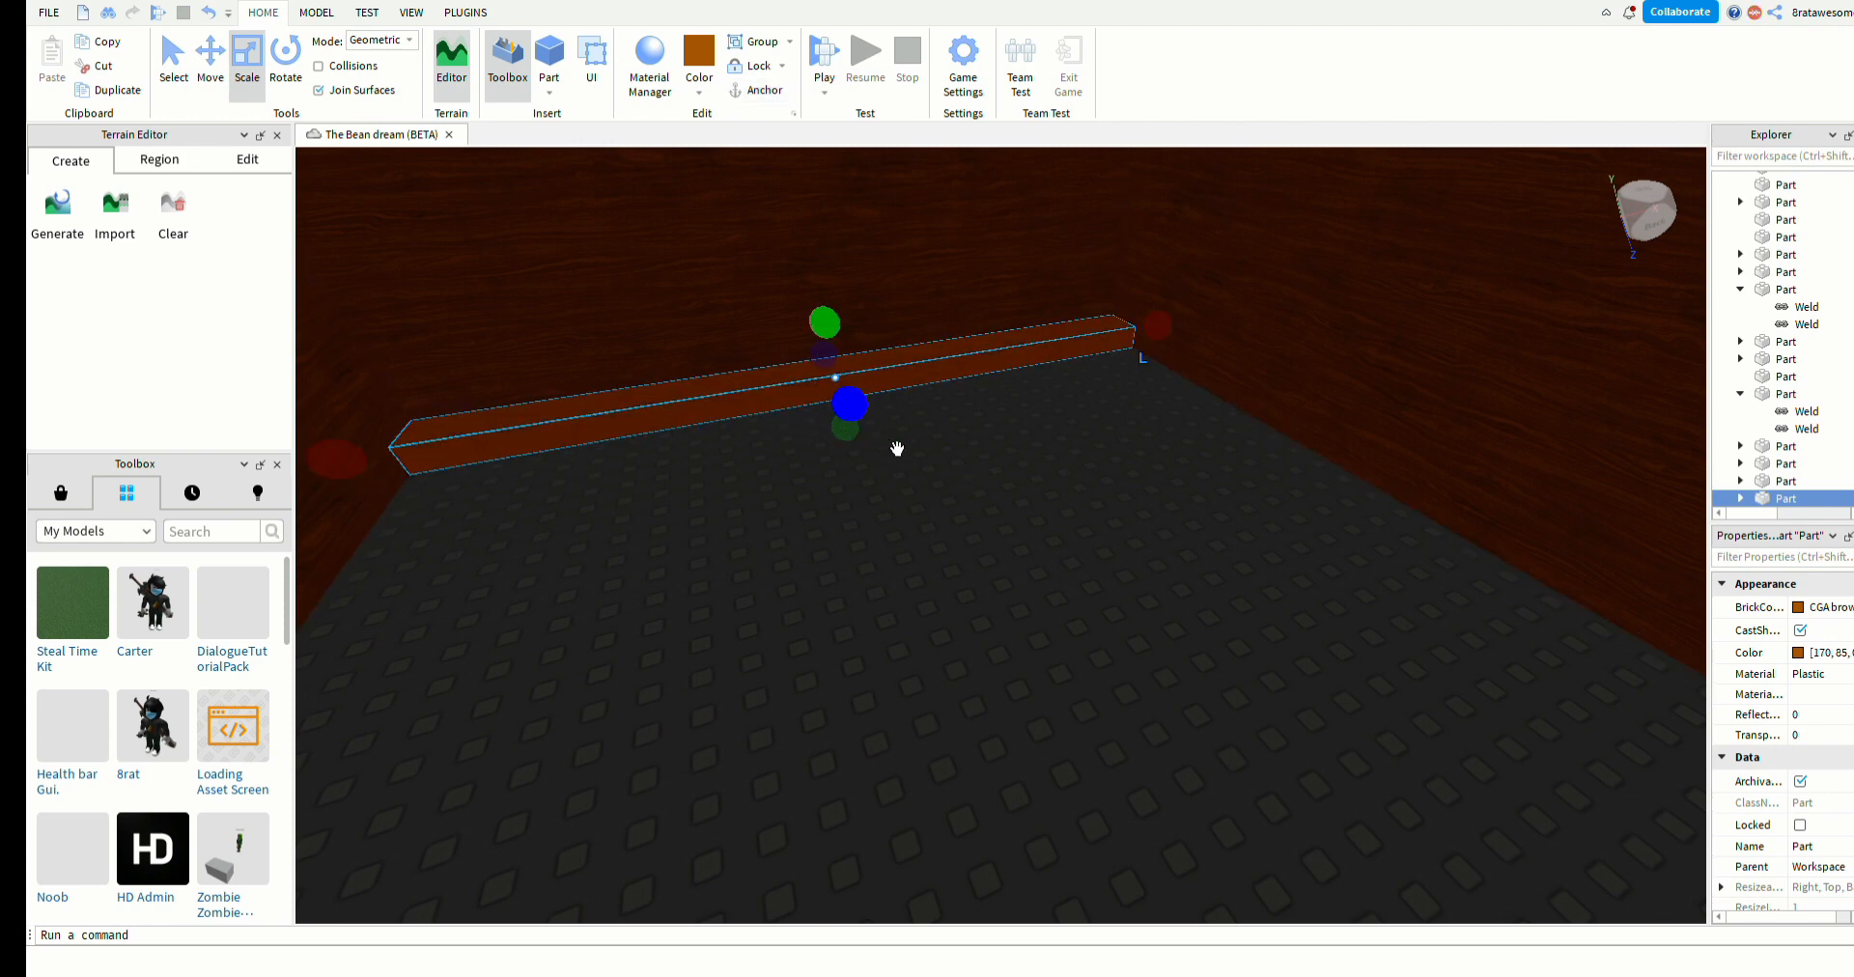
left_click_drag(852, 406, 1134, 418)
right_click_drag(732, 704, 743, 699)
right_click_drag(960, 624, 1014, 579)
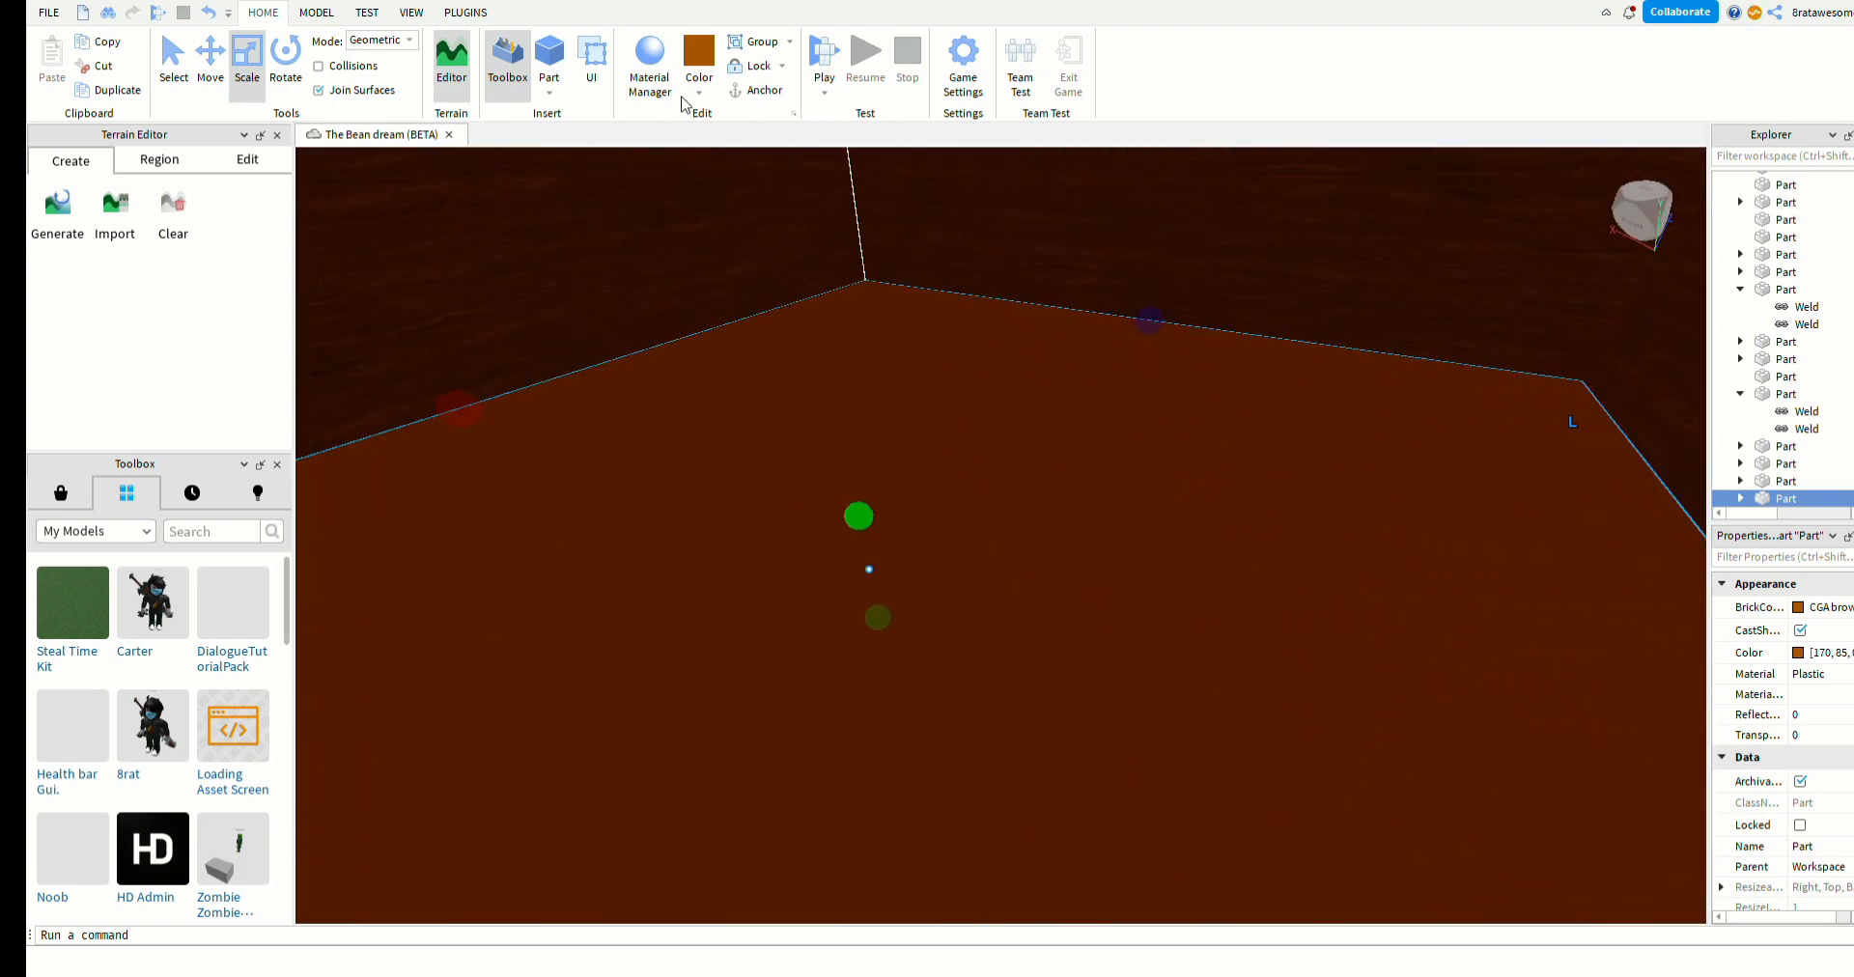
- Apply the Wood Planks material to the brown floor part and close the Material Manager
left_click(637, 67)
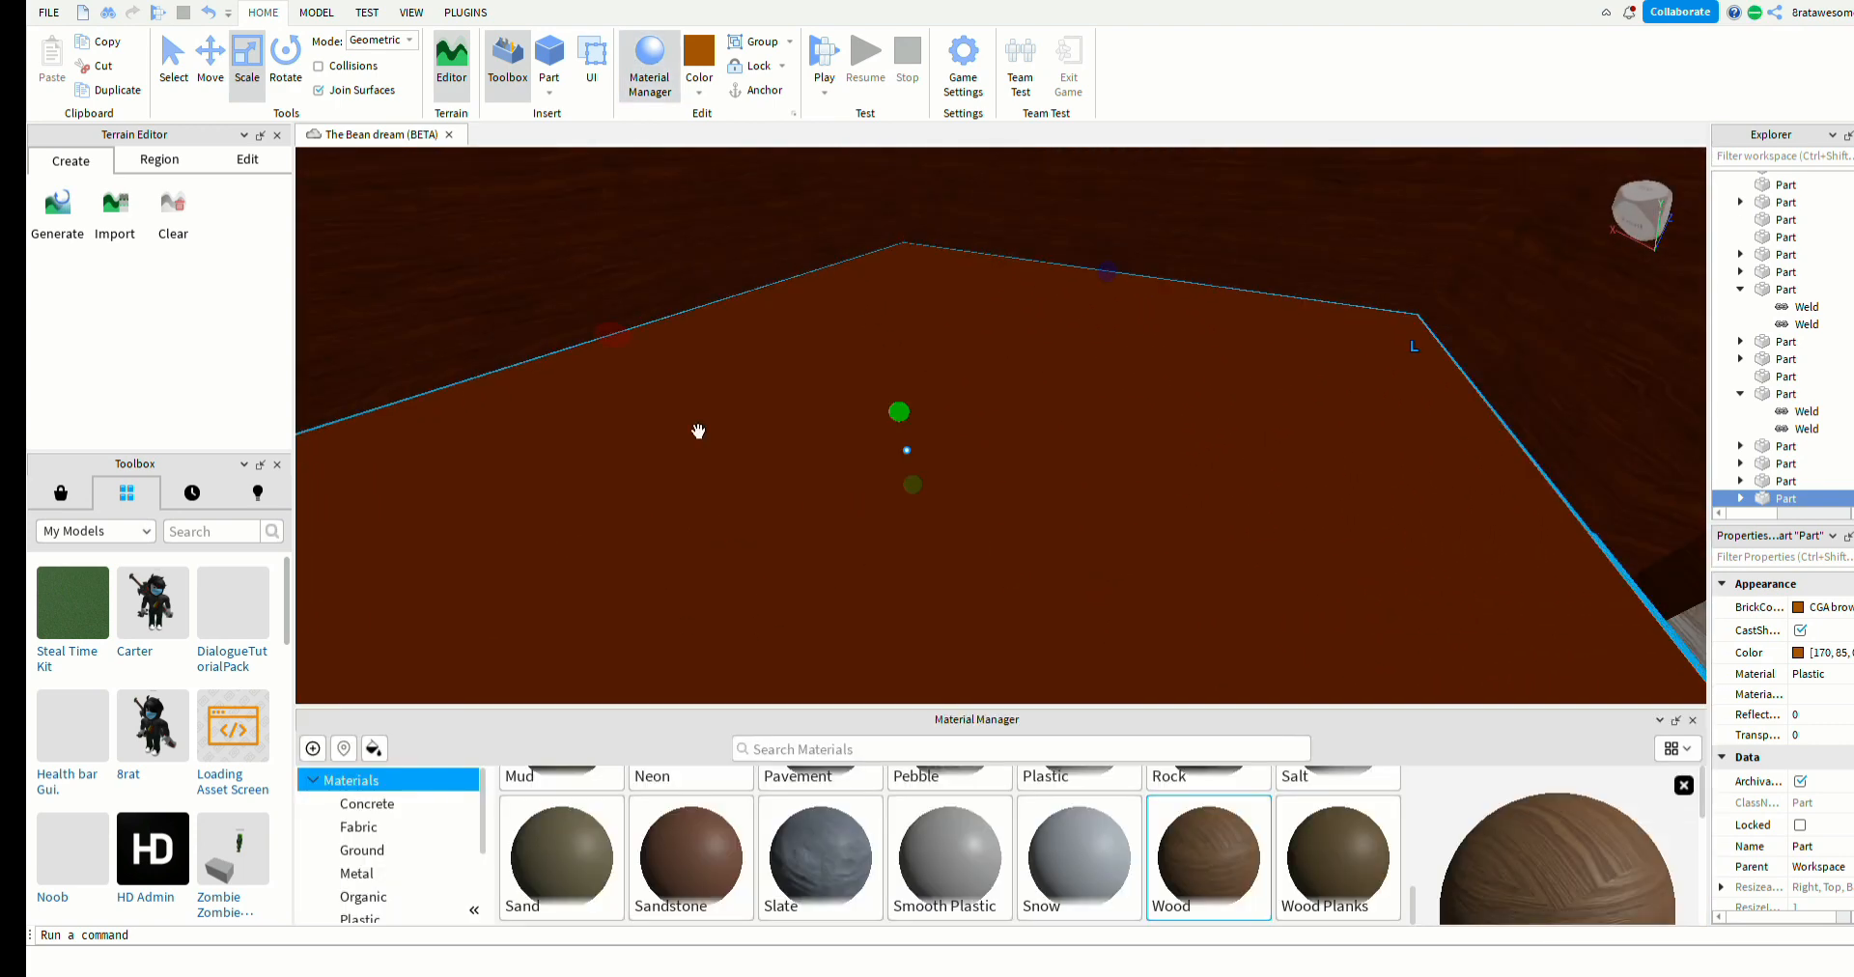
left_click(1349, 906)
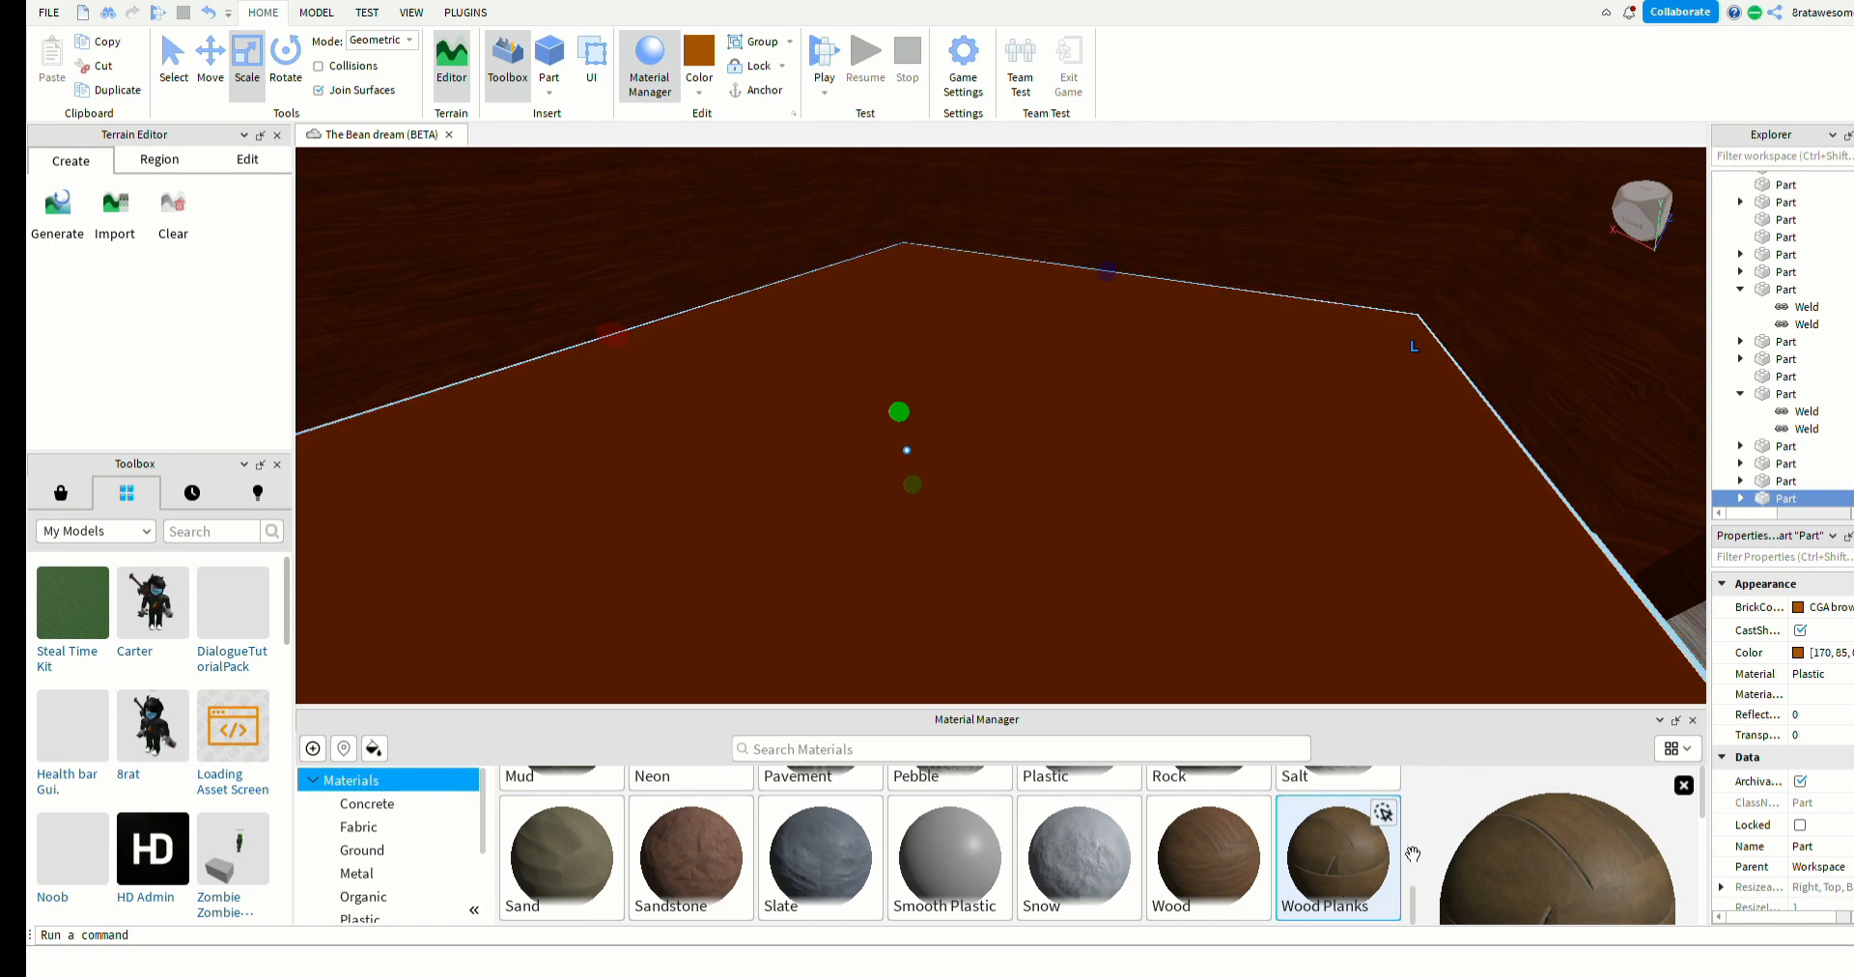
left_click(1384, 813)
right_click_drag(1130, 530, 1140, 469)
left_click(1219, 423)
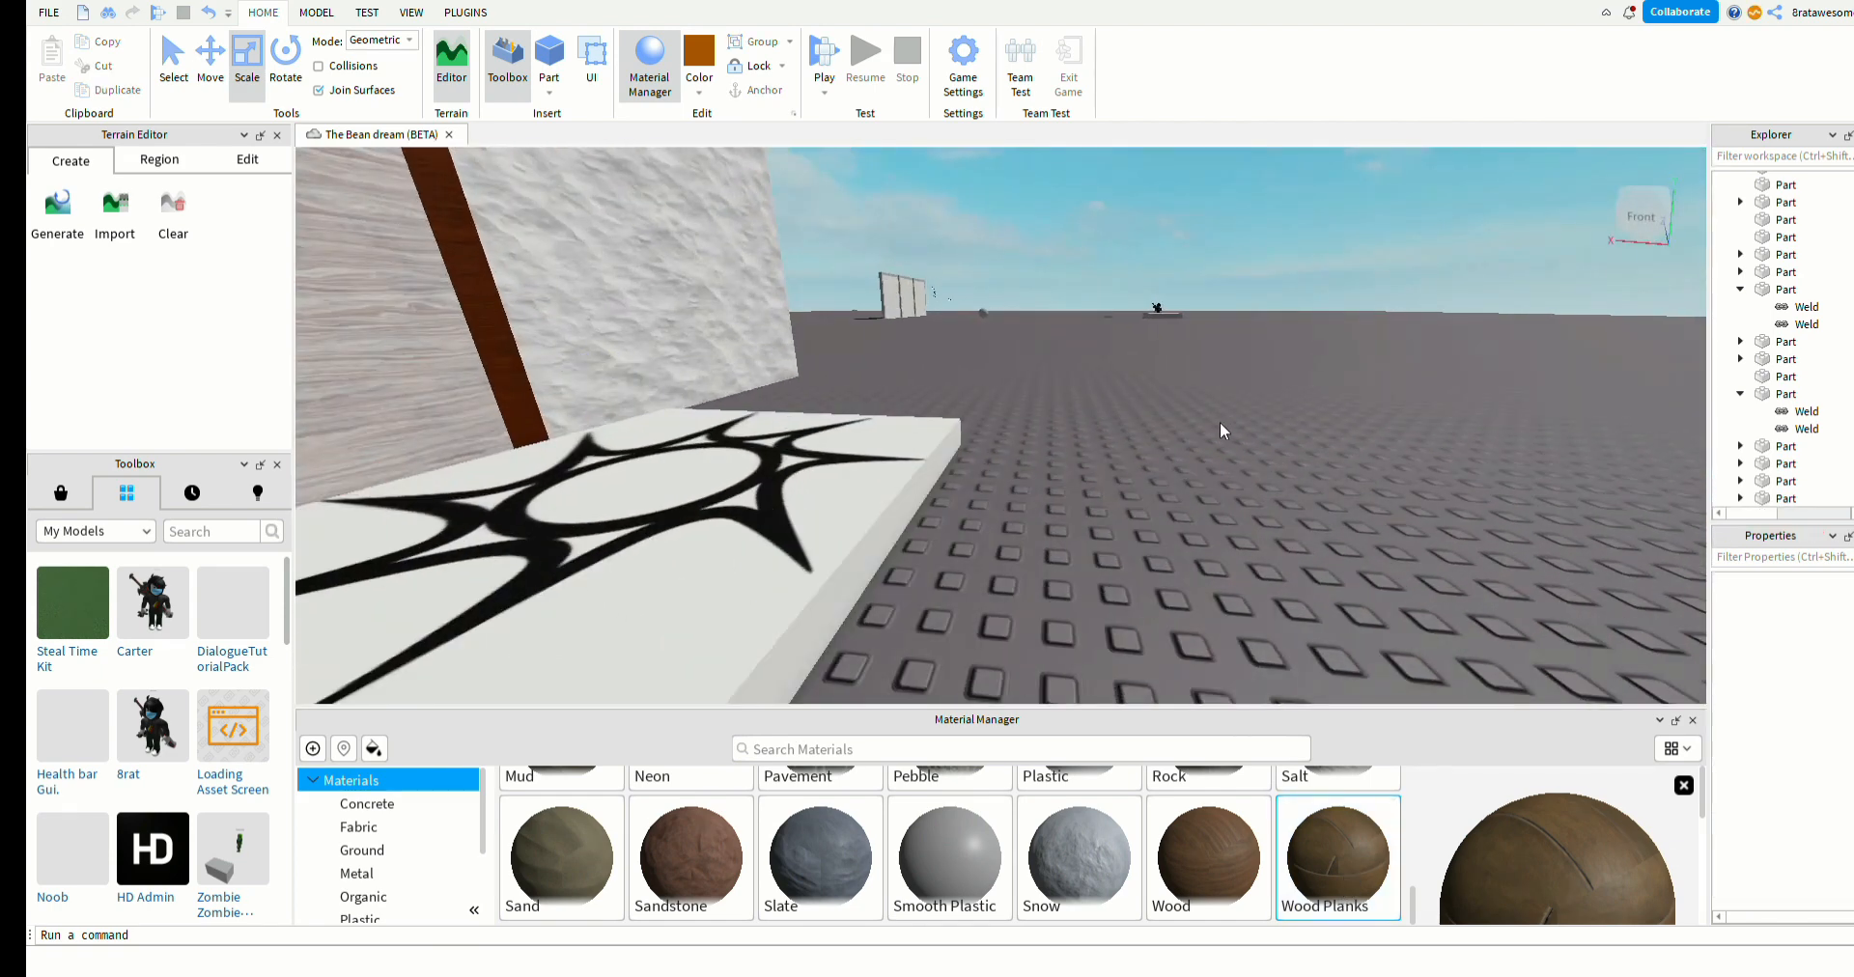
left_click(1694, 720)
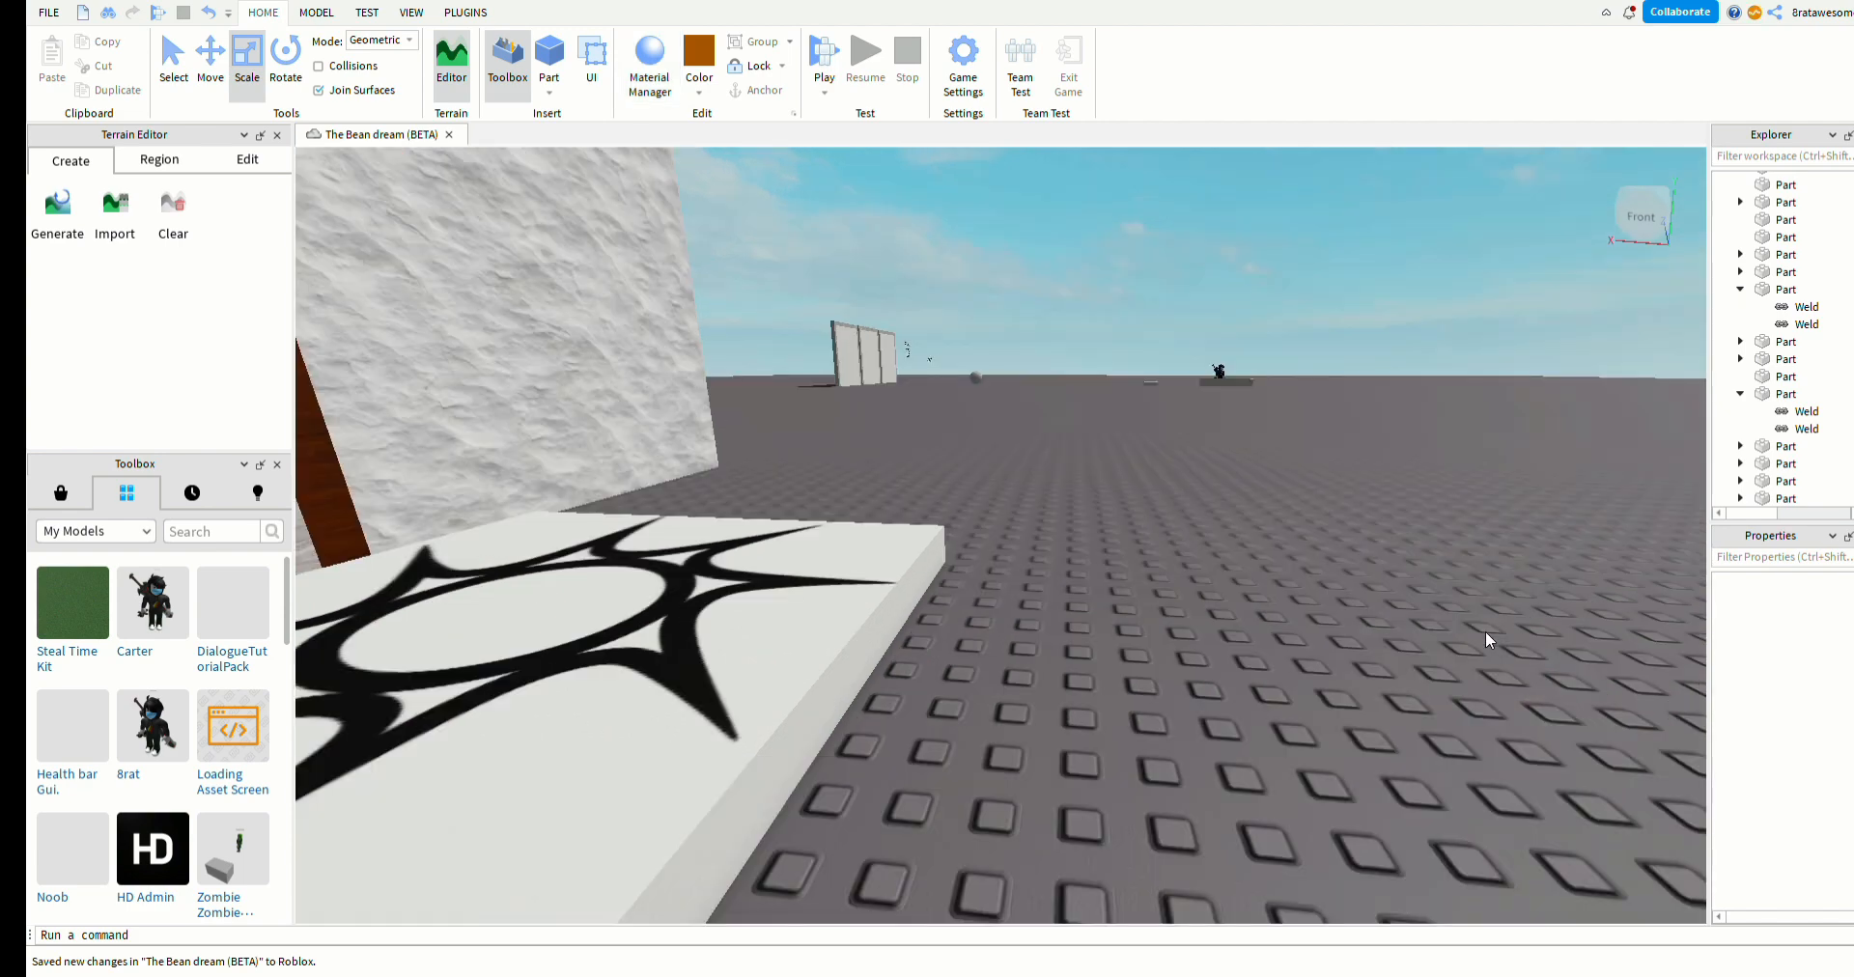
- Inspect the plank floor and the surrounding Rust wooden walls from inside and outside the house
key("w")
right_click_drag(1259, 572, 1290, 603)
key("s")
left_click(1187, 611)
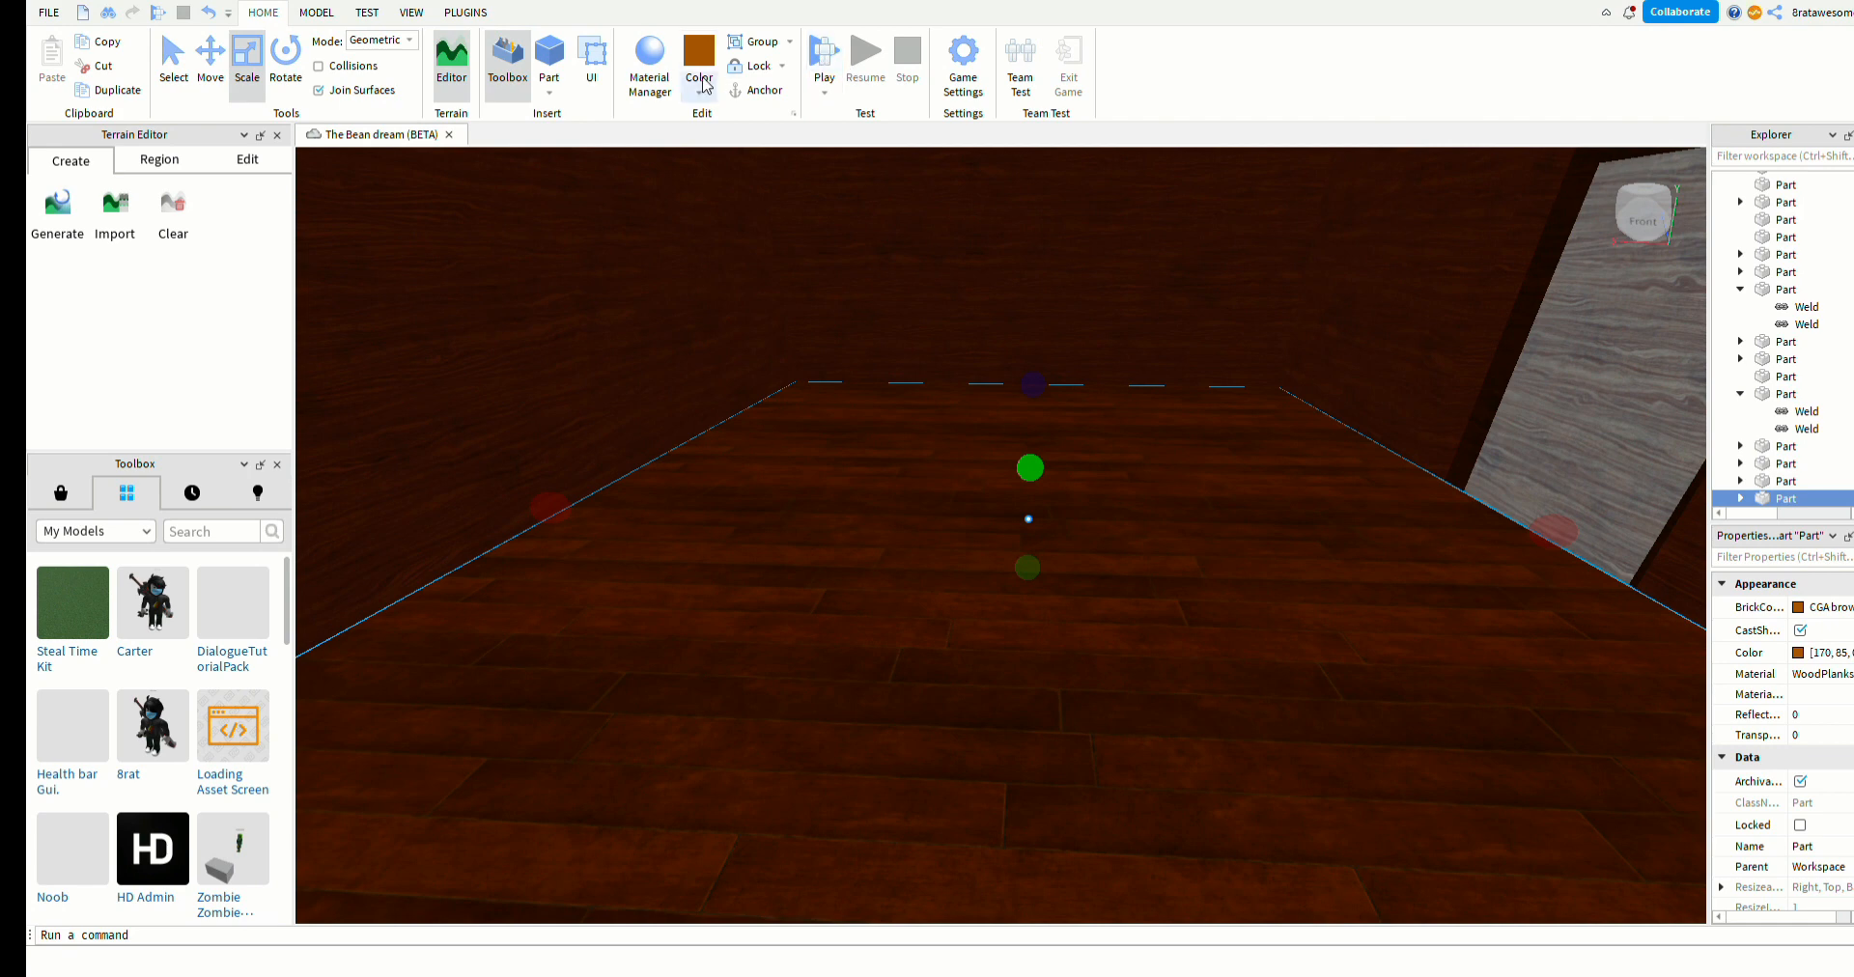
left_click(811, 261)
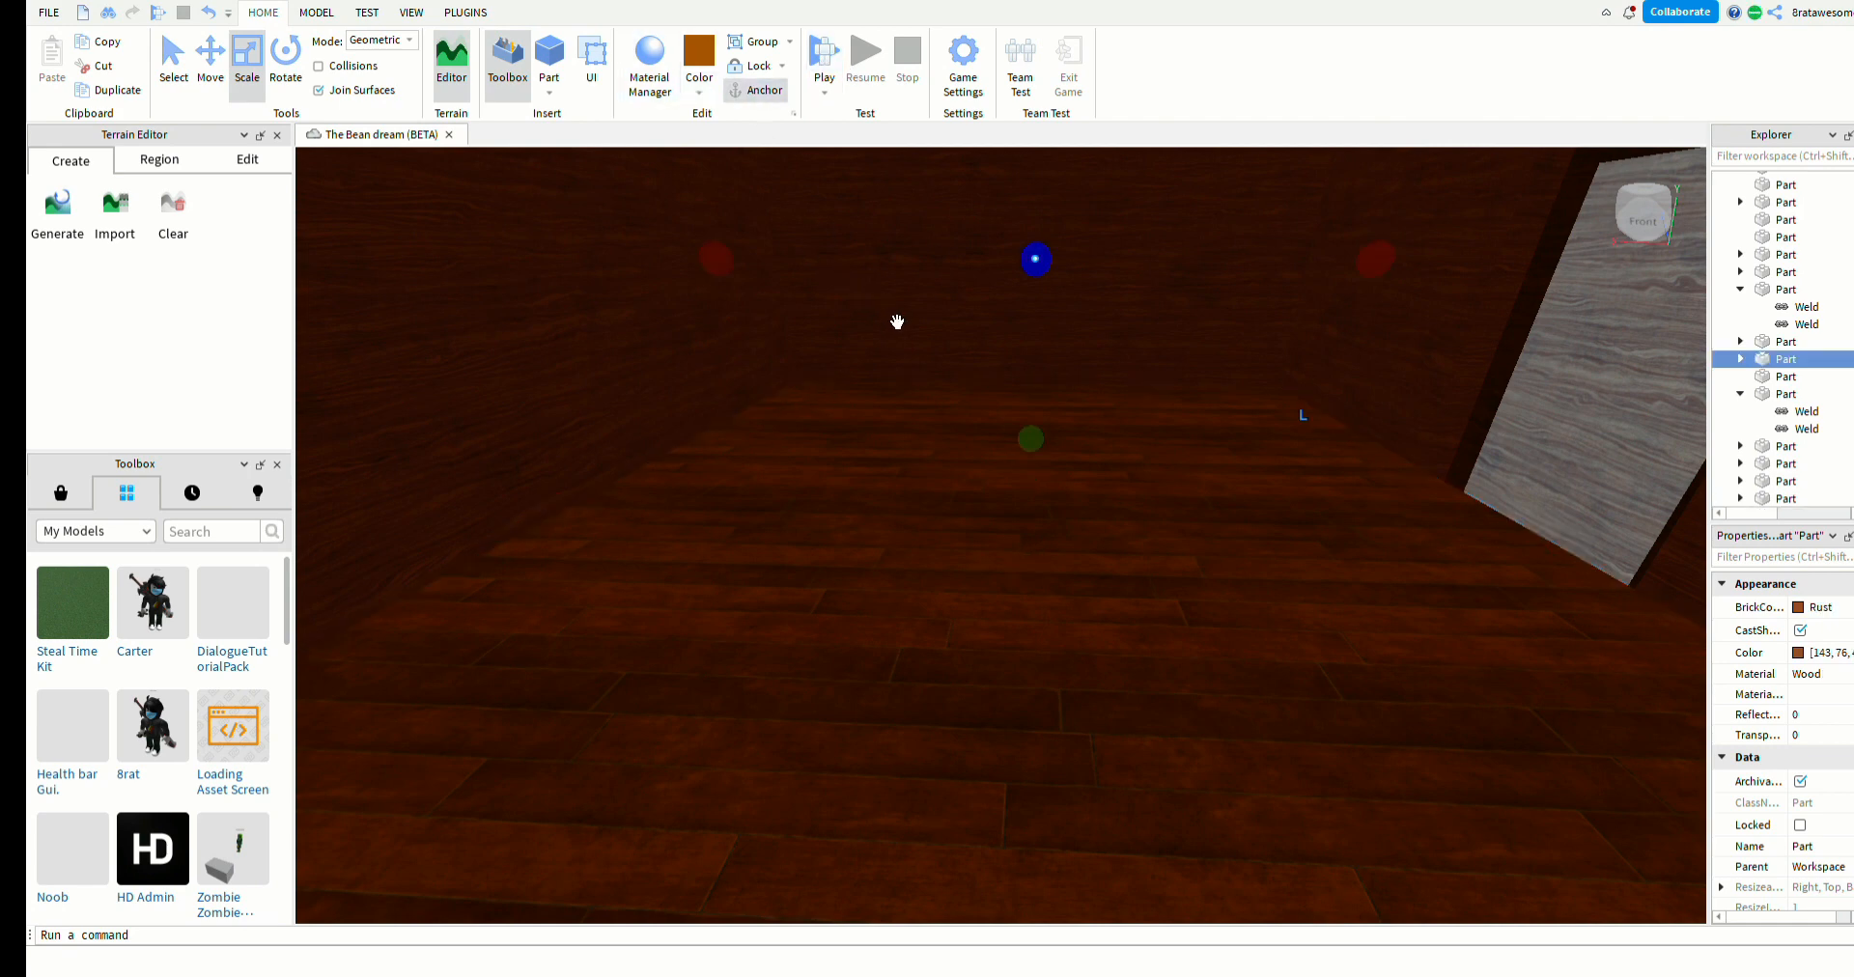
key("s")
key("d")
key("w")
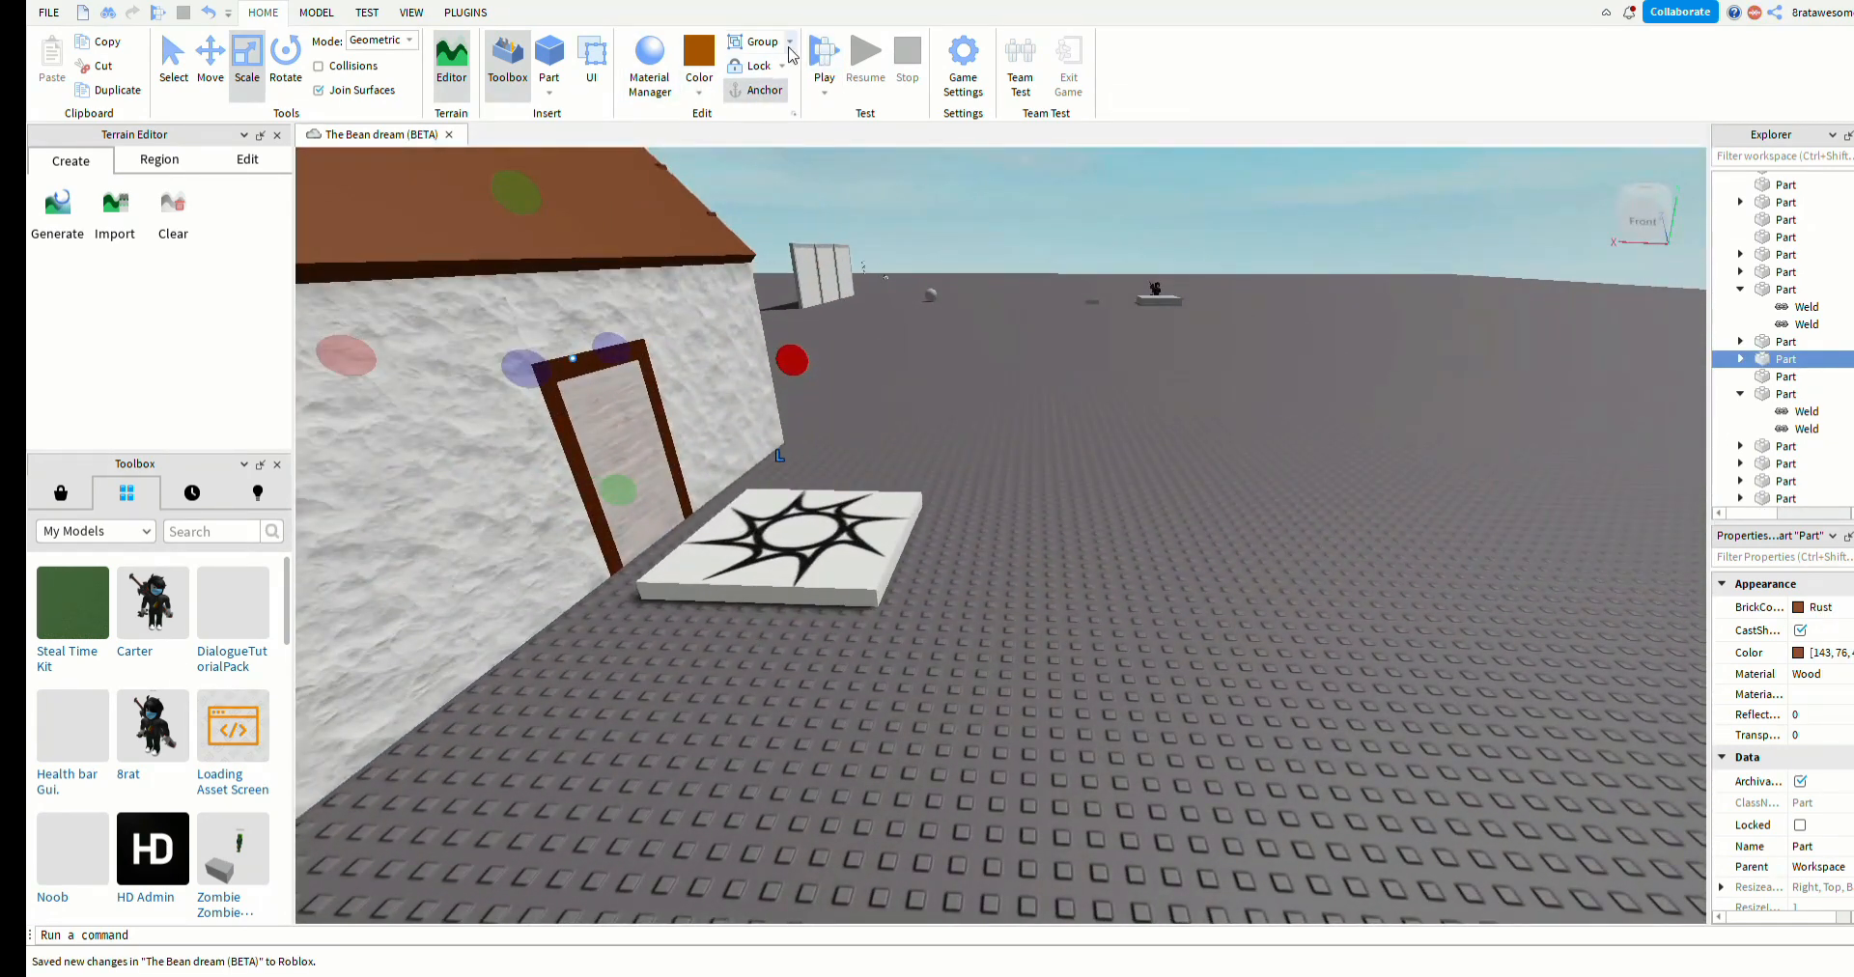
- Start a playtest and walk the character from the spawn point to the house's front door
left_click(813, 58)
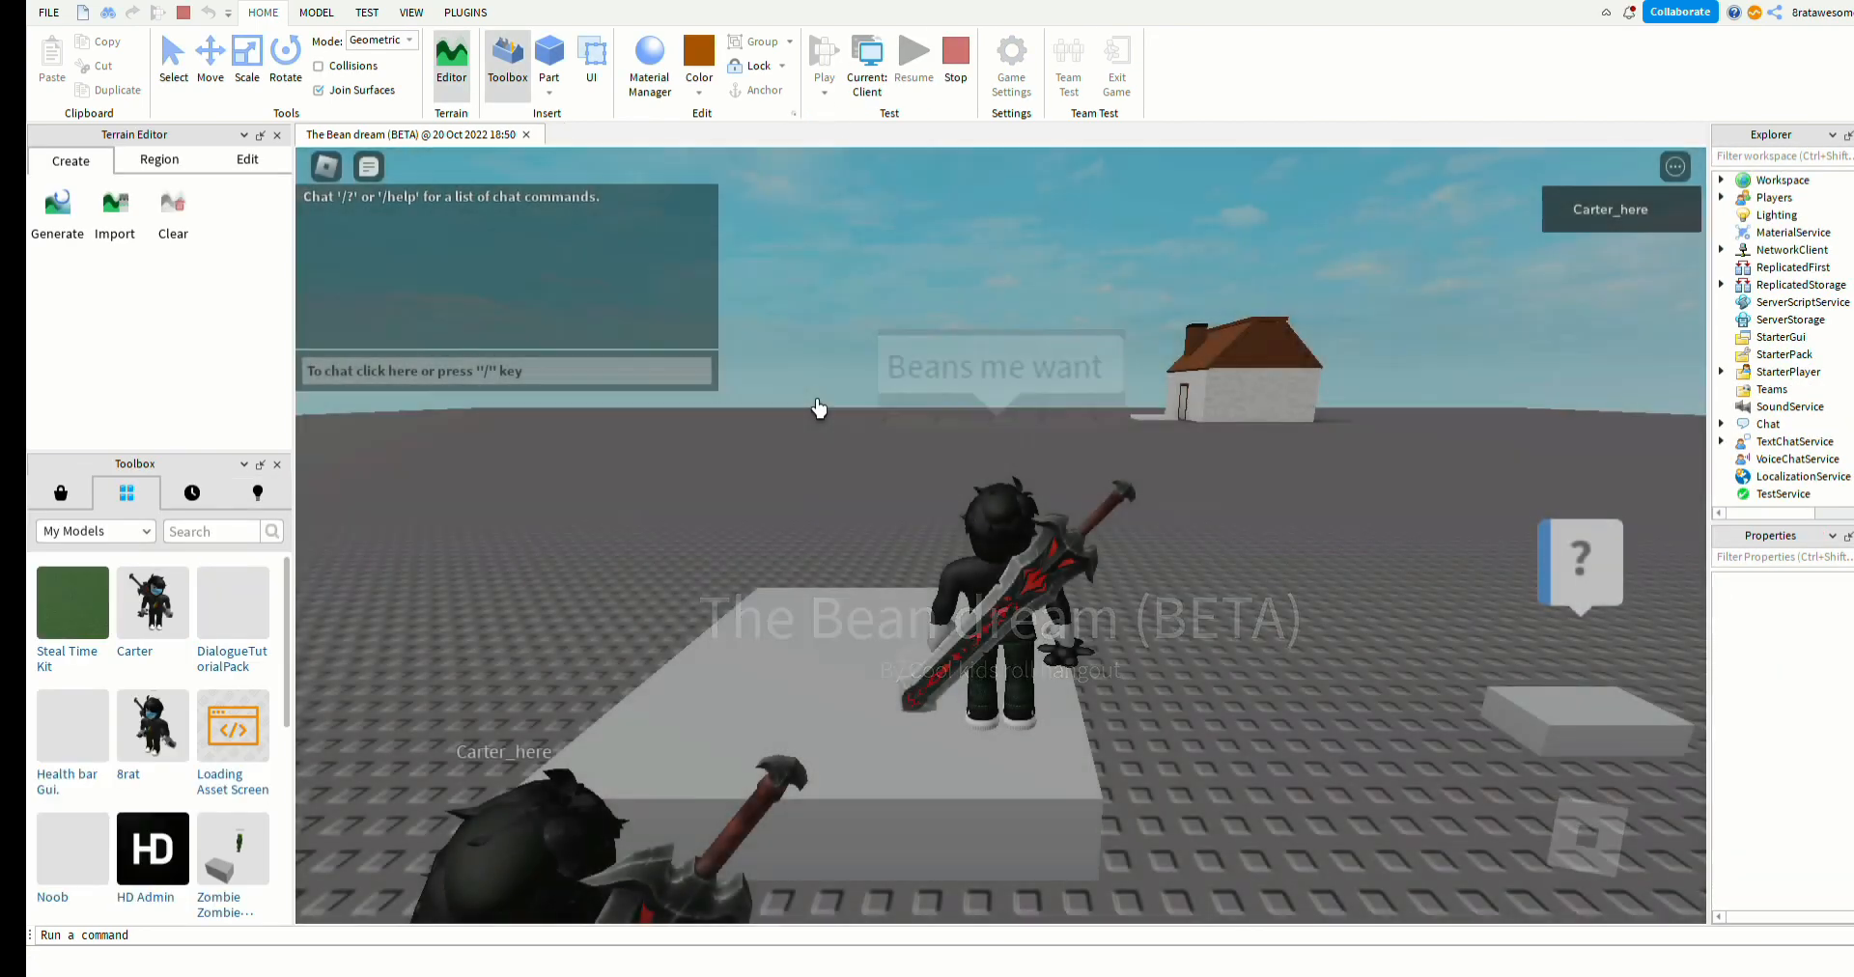
key("w")
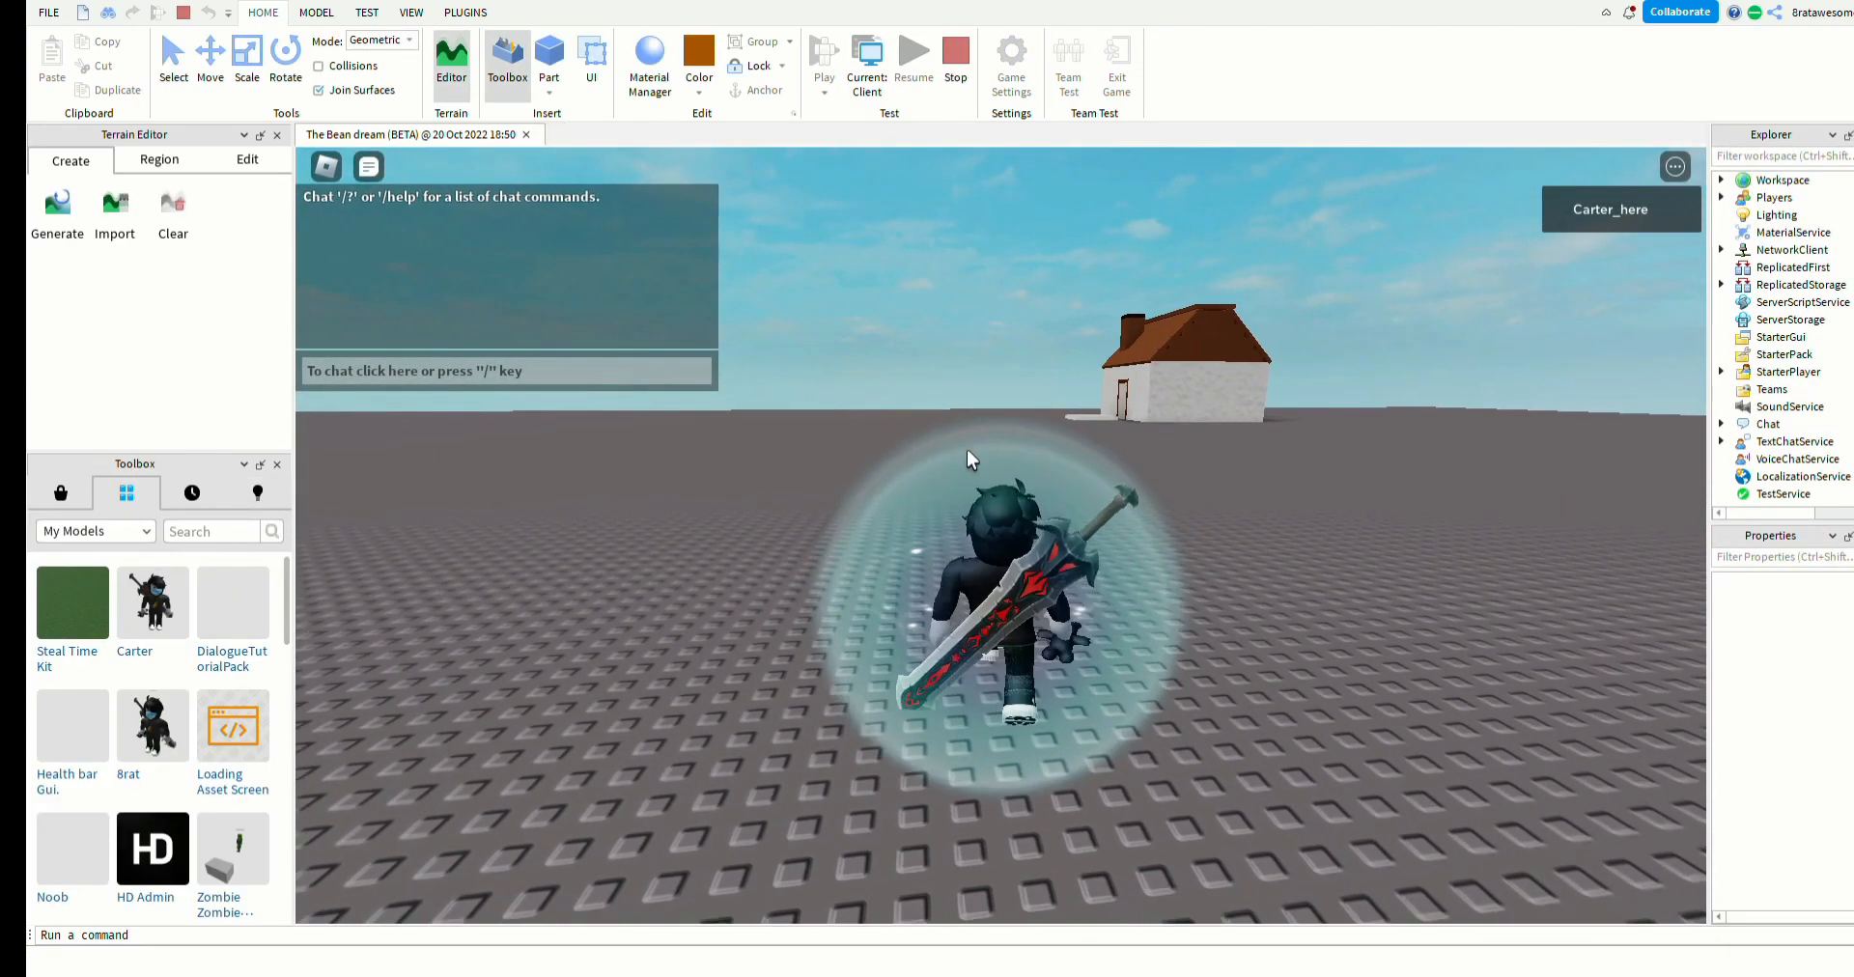
key("w")
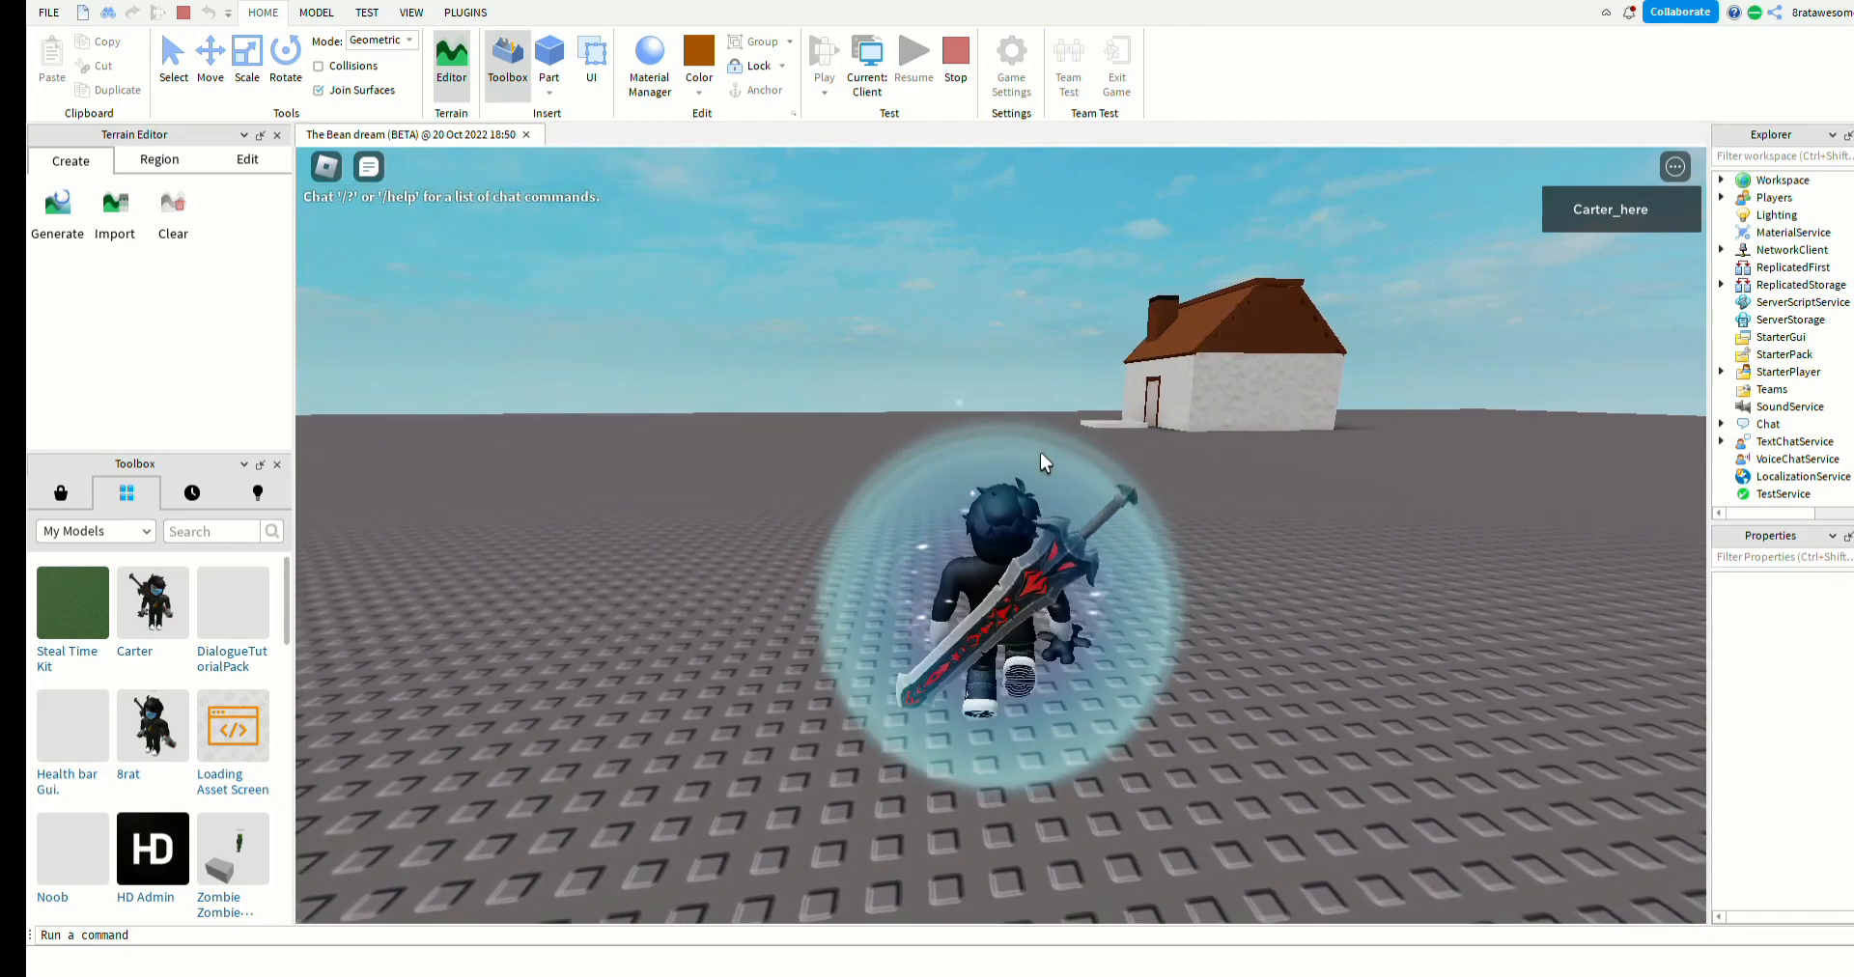
key("w")
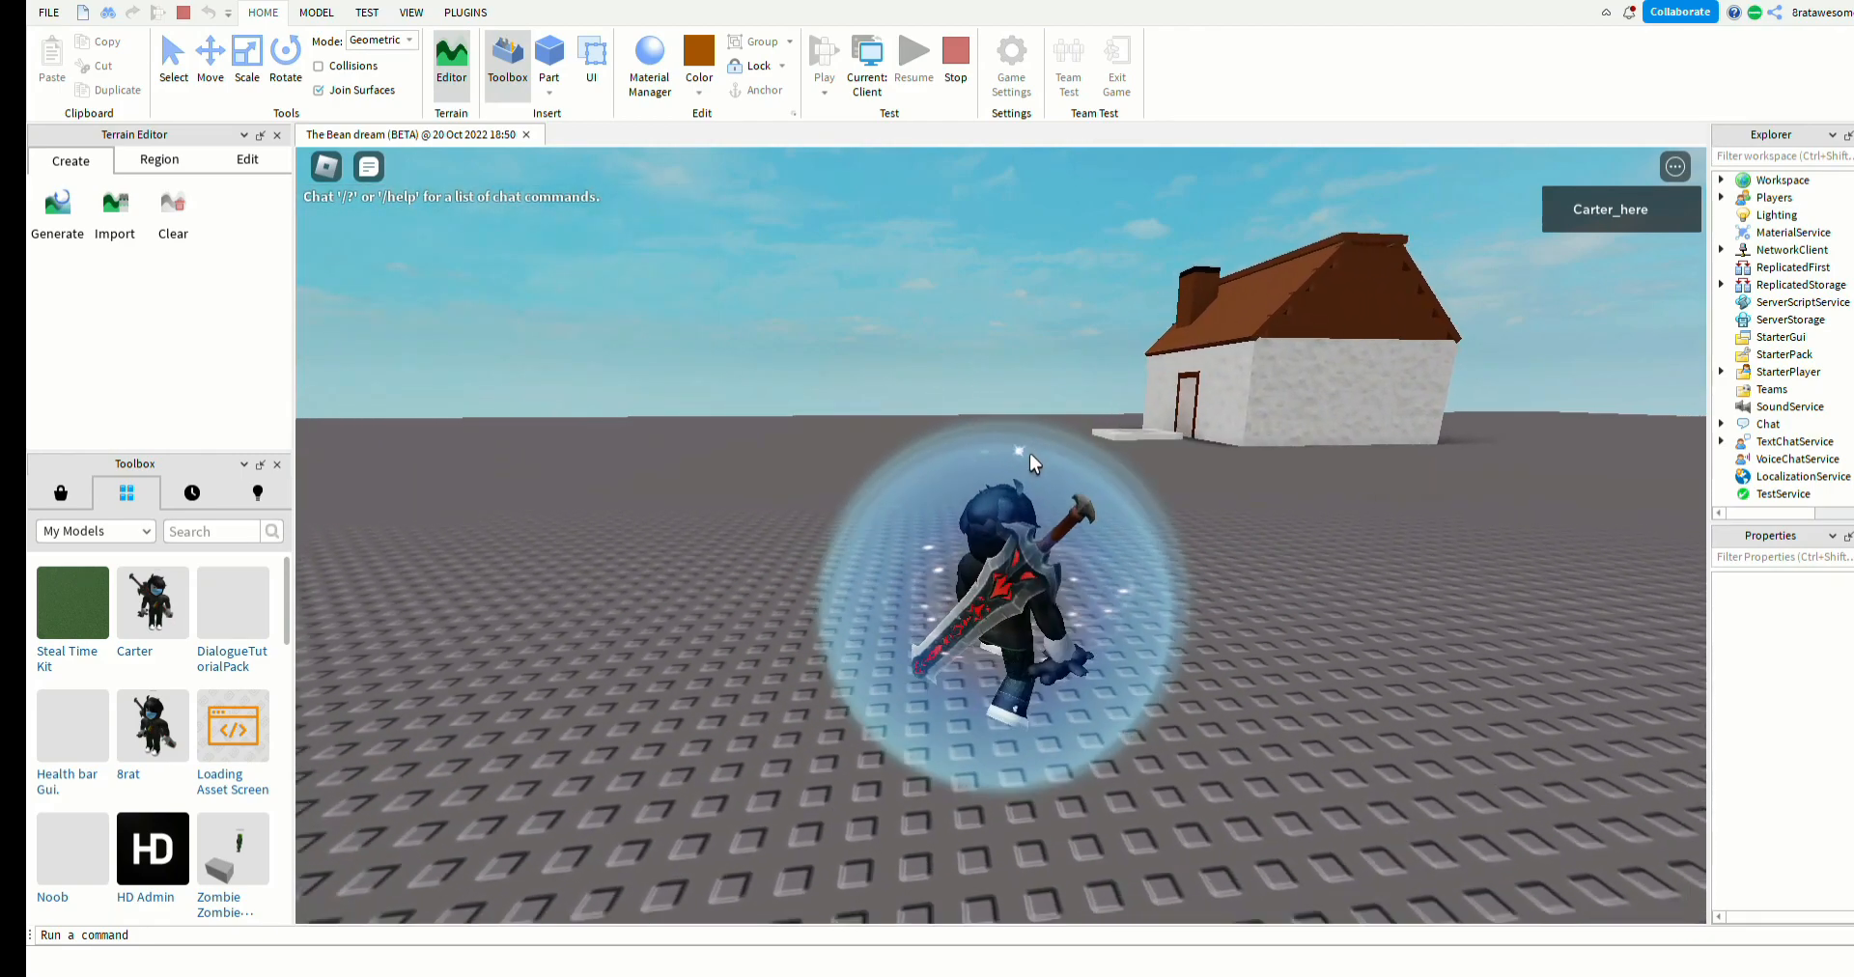
right_click_drag(703, 511, 703, 512)
key("w")
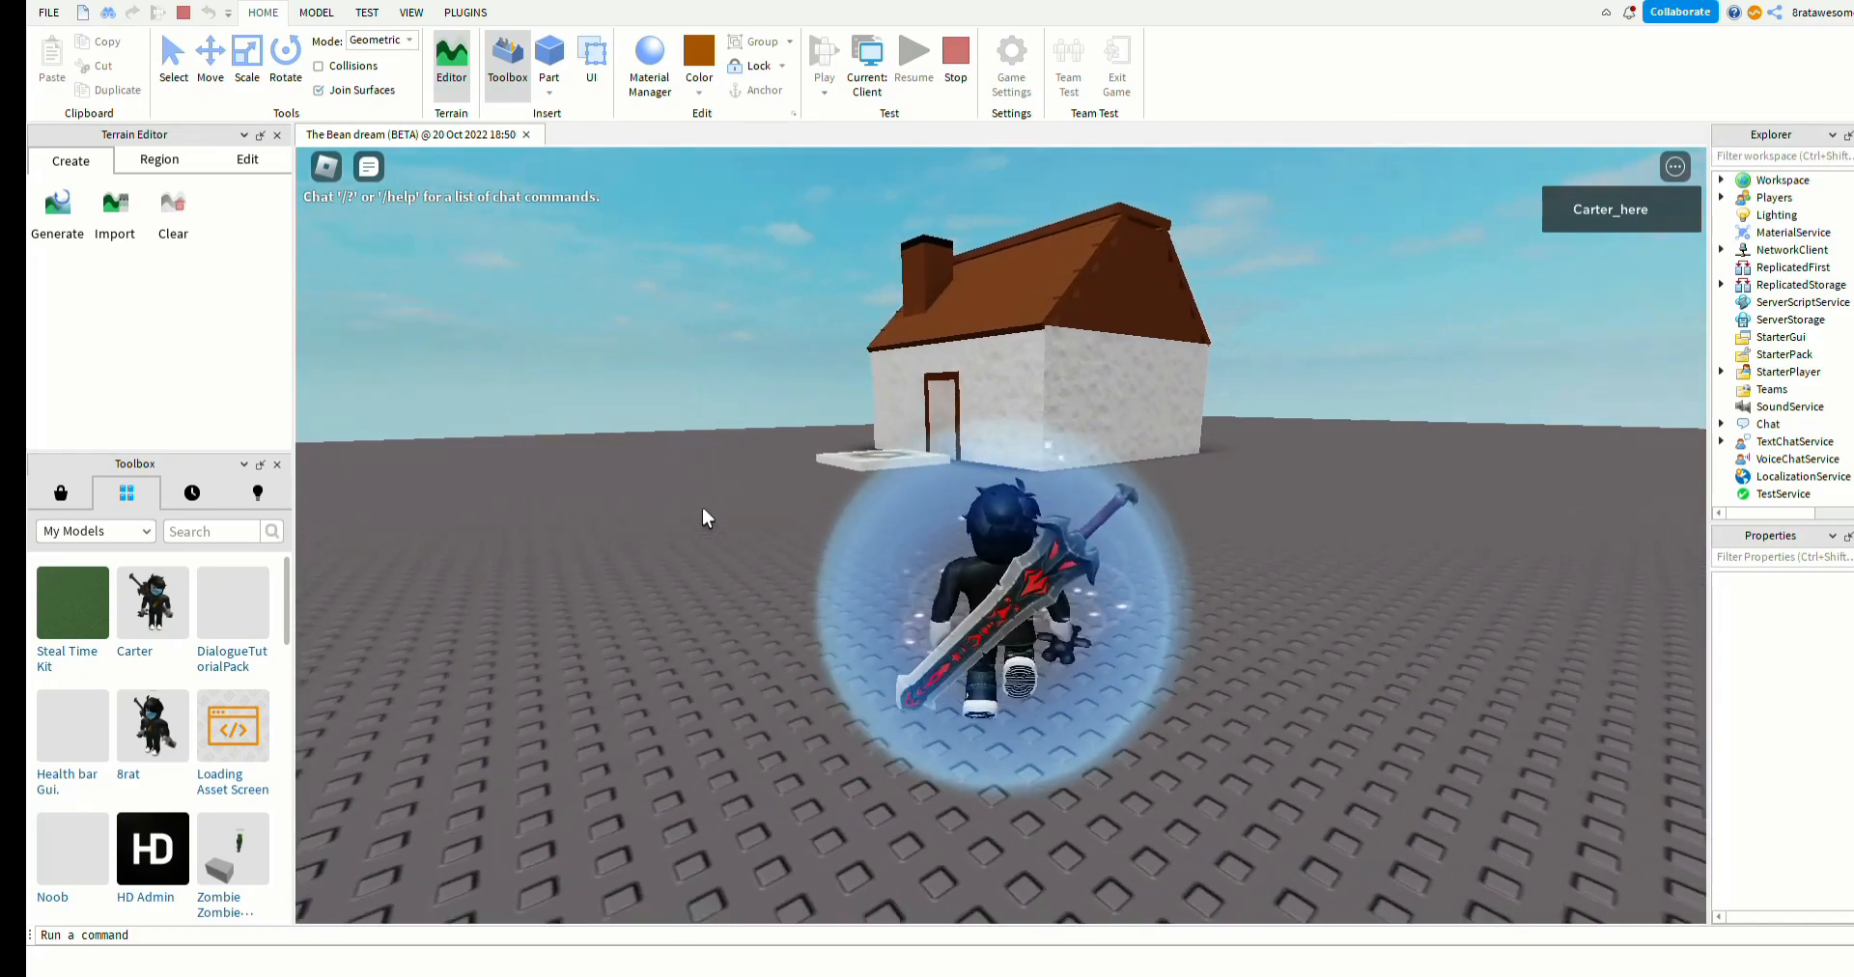
key("w")
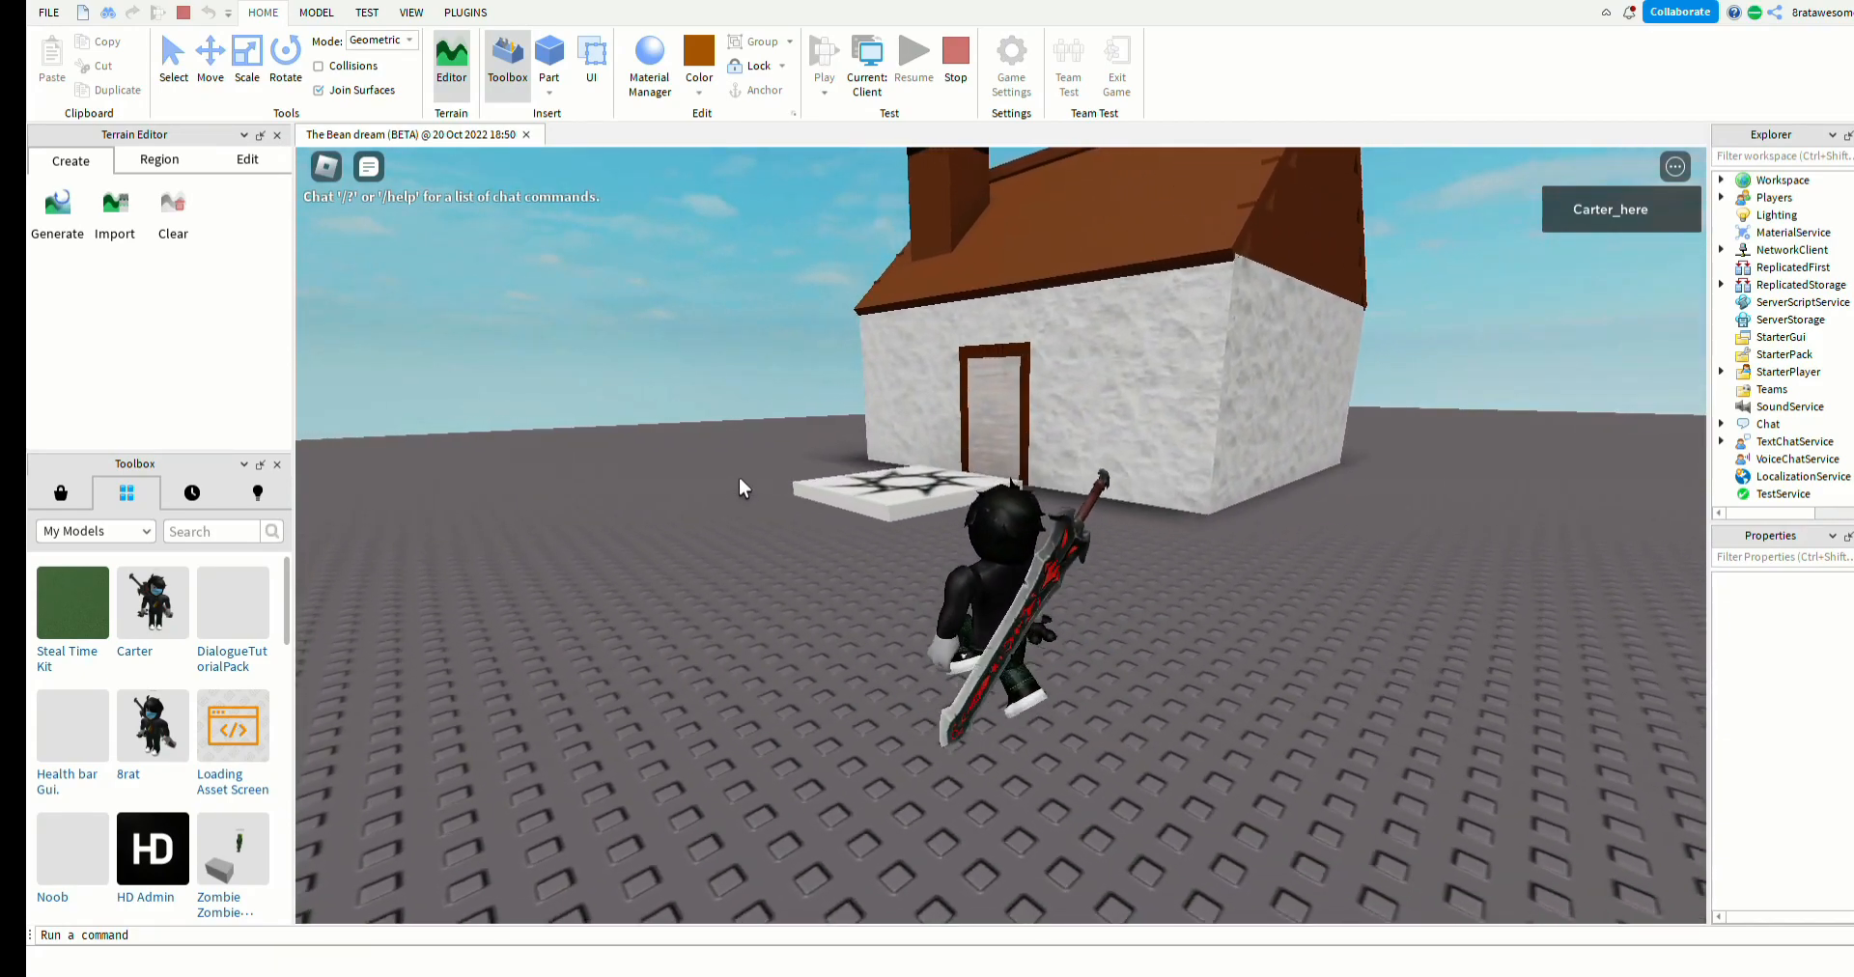
key("w")
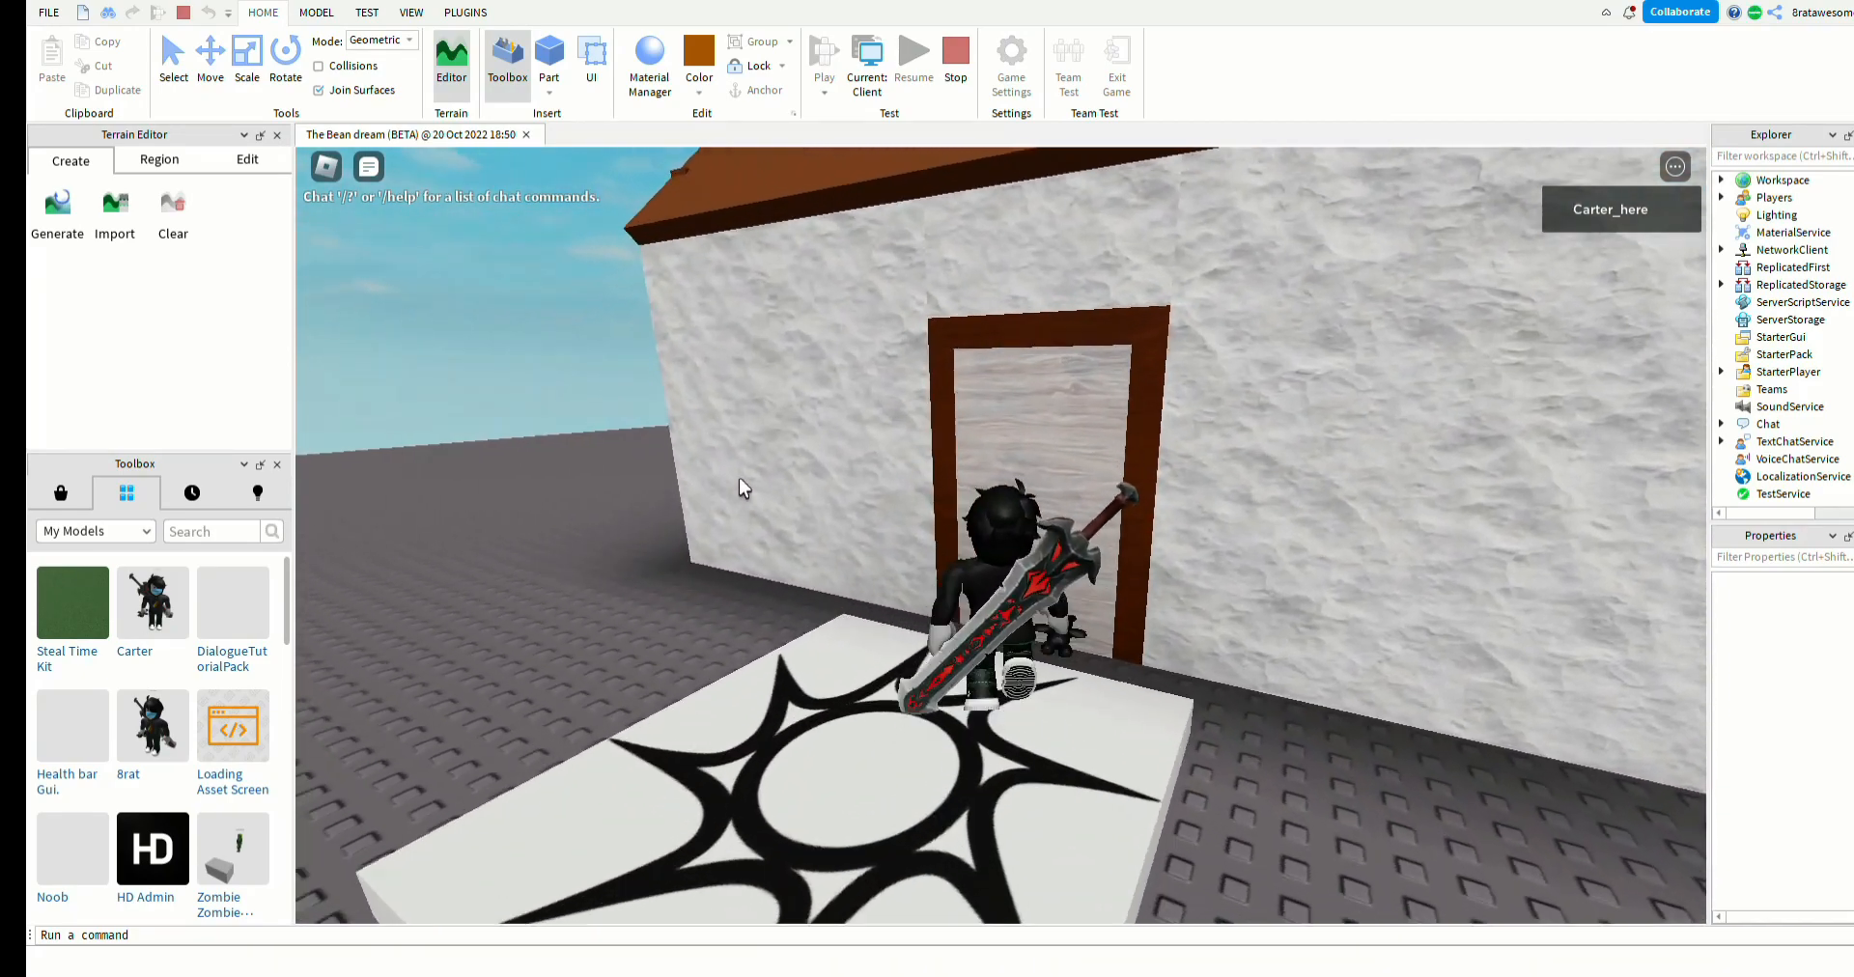
- Walk the character through the door and around the house interior to check the plank floor and wooden walls
key("d")
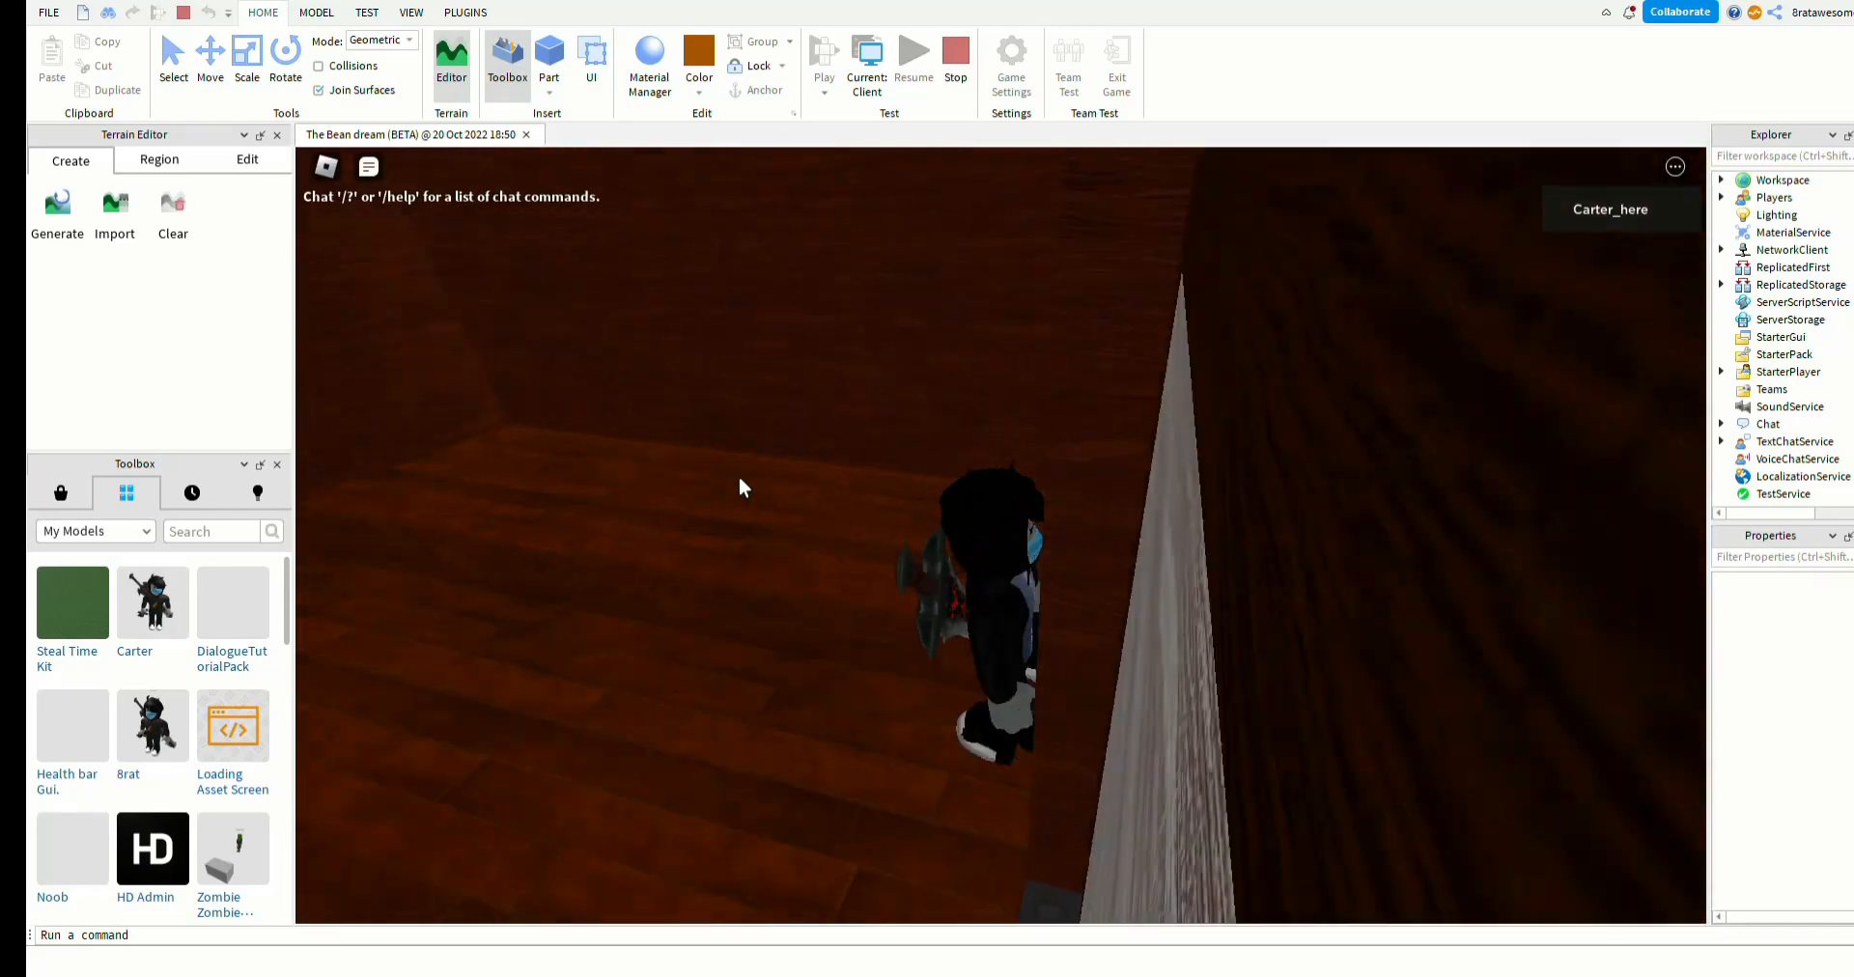
key("a")
key("d")
key("a")
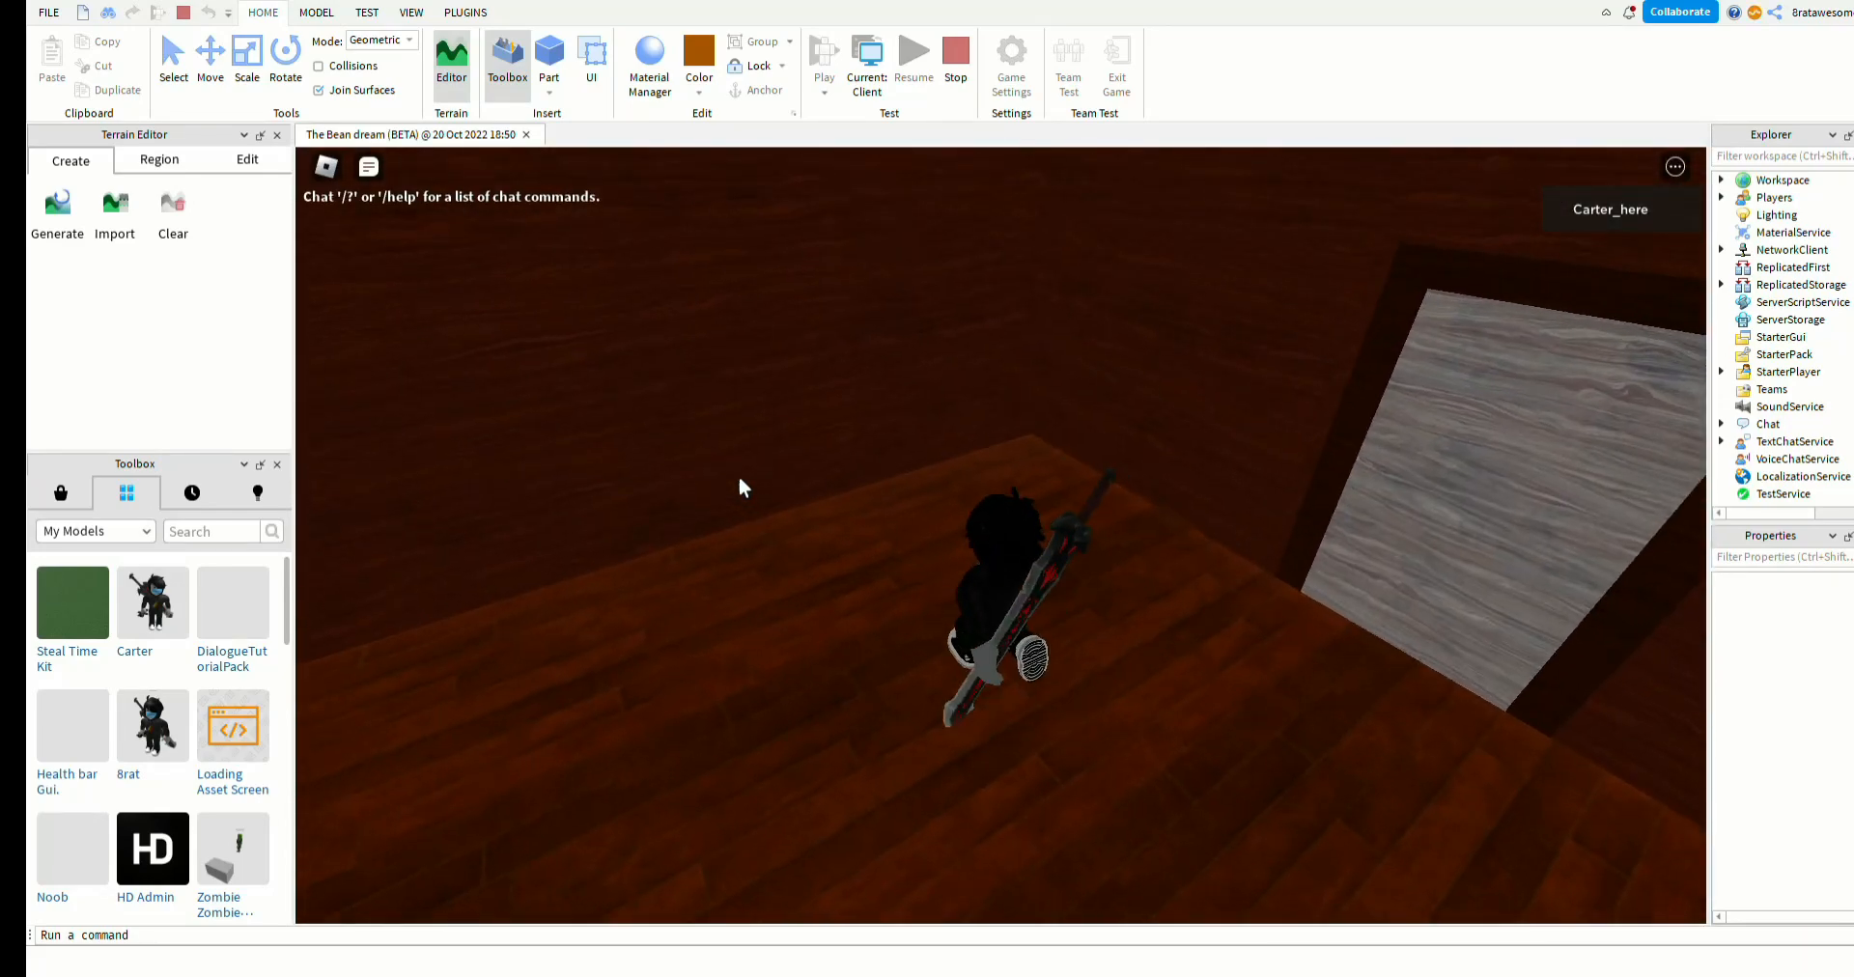
key("s")
key("w")
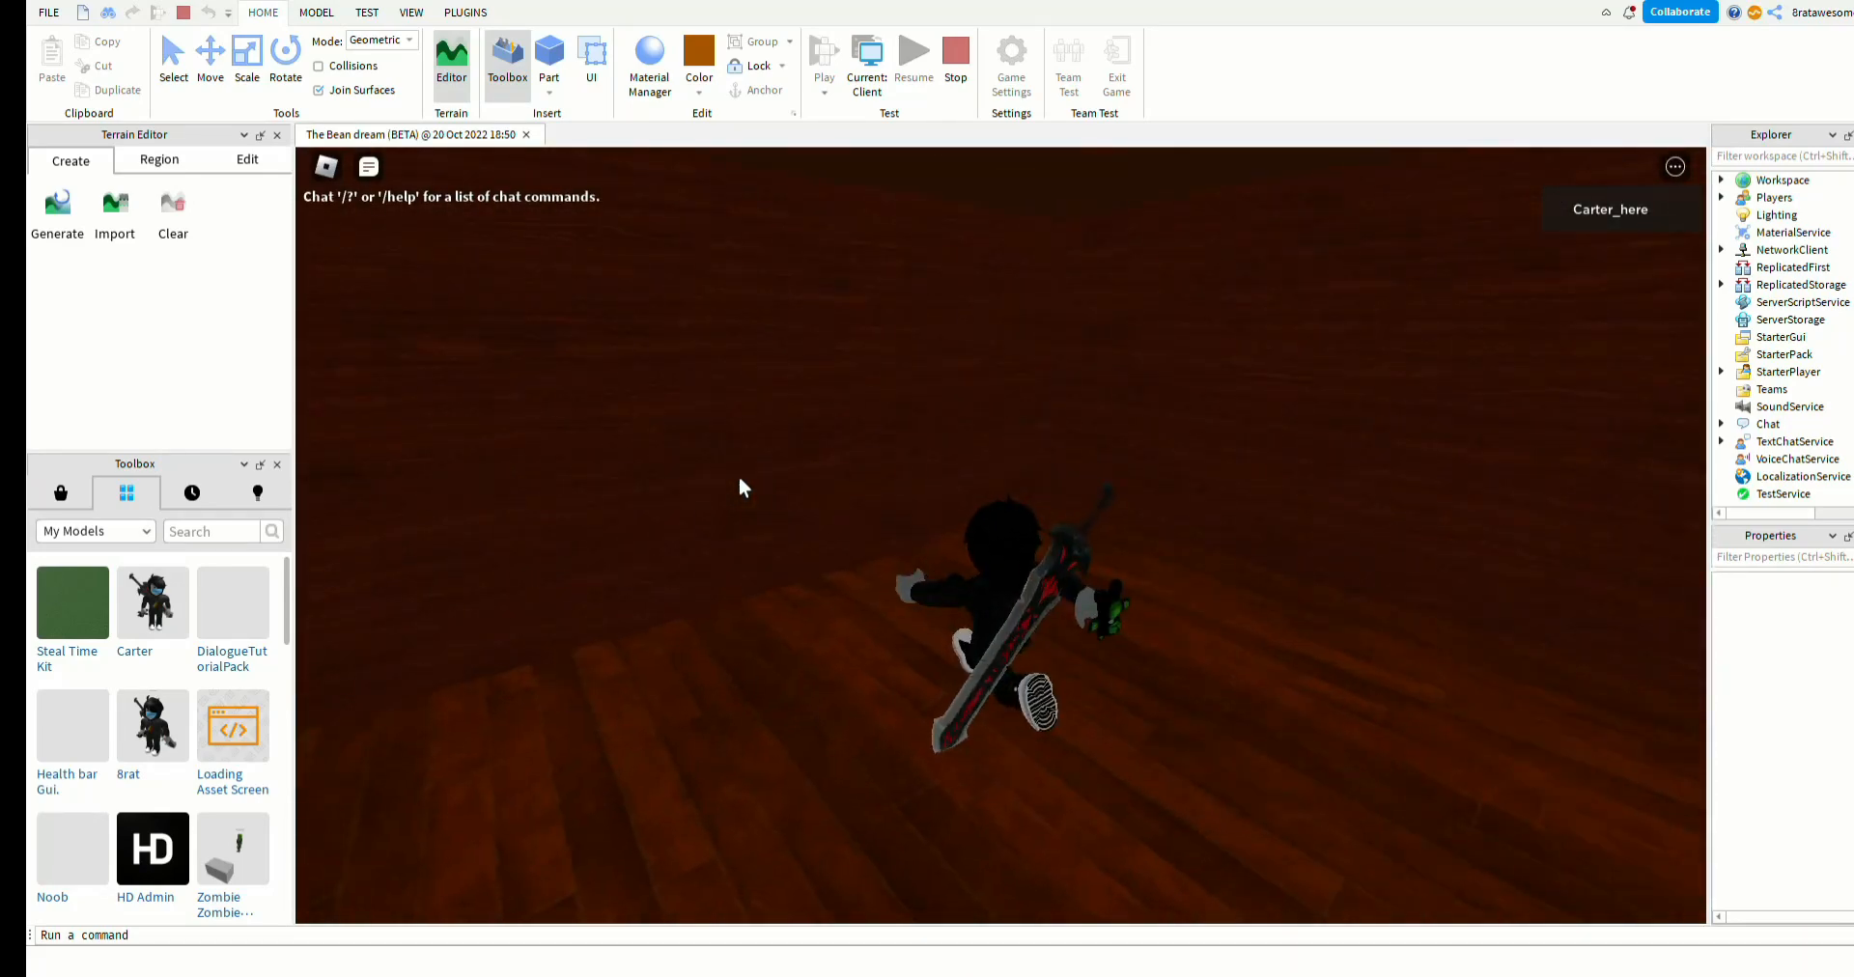
key("s")
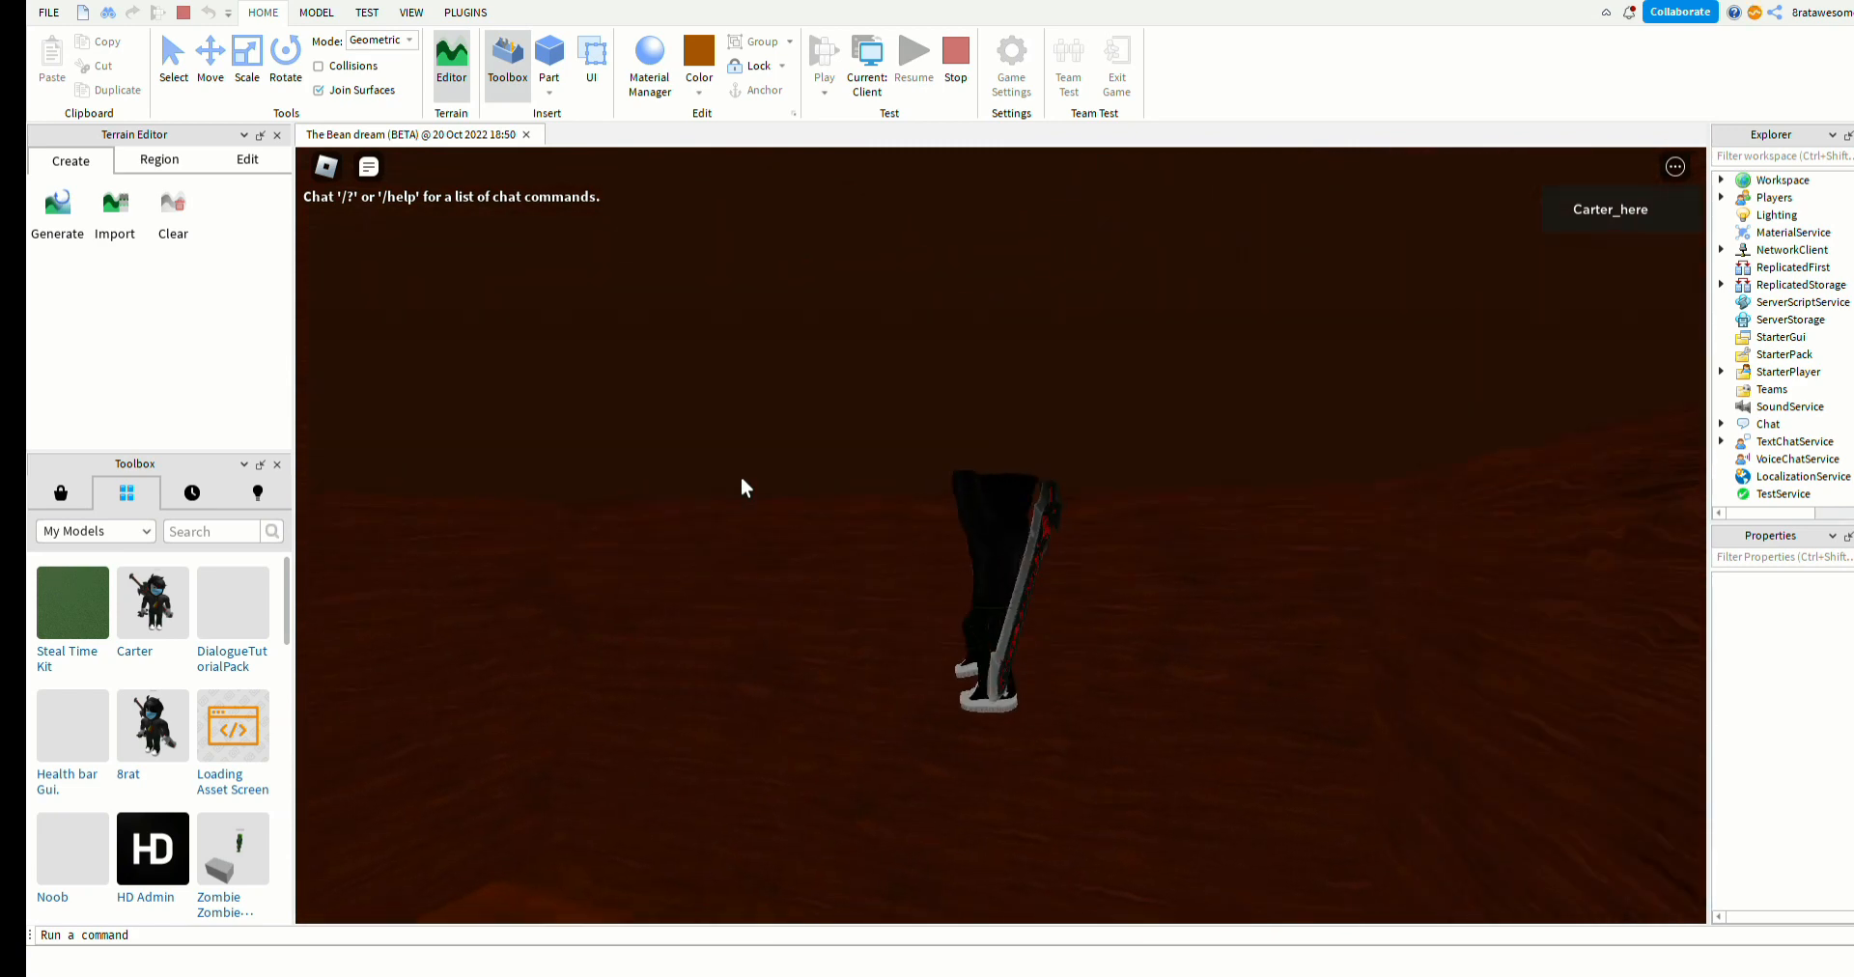
key("s")
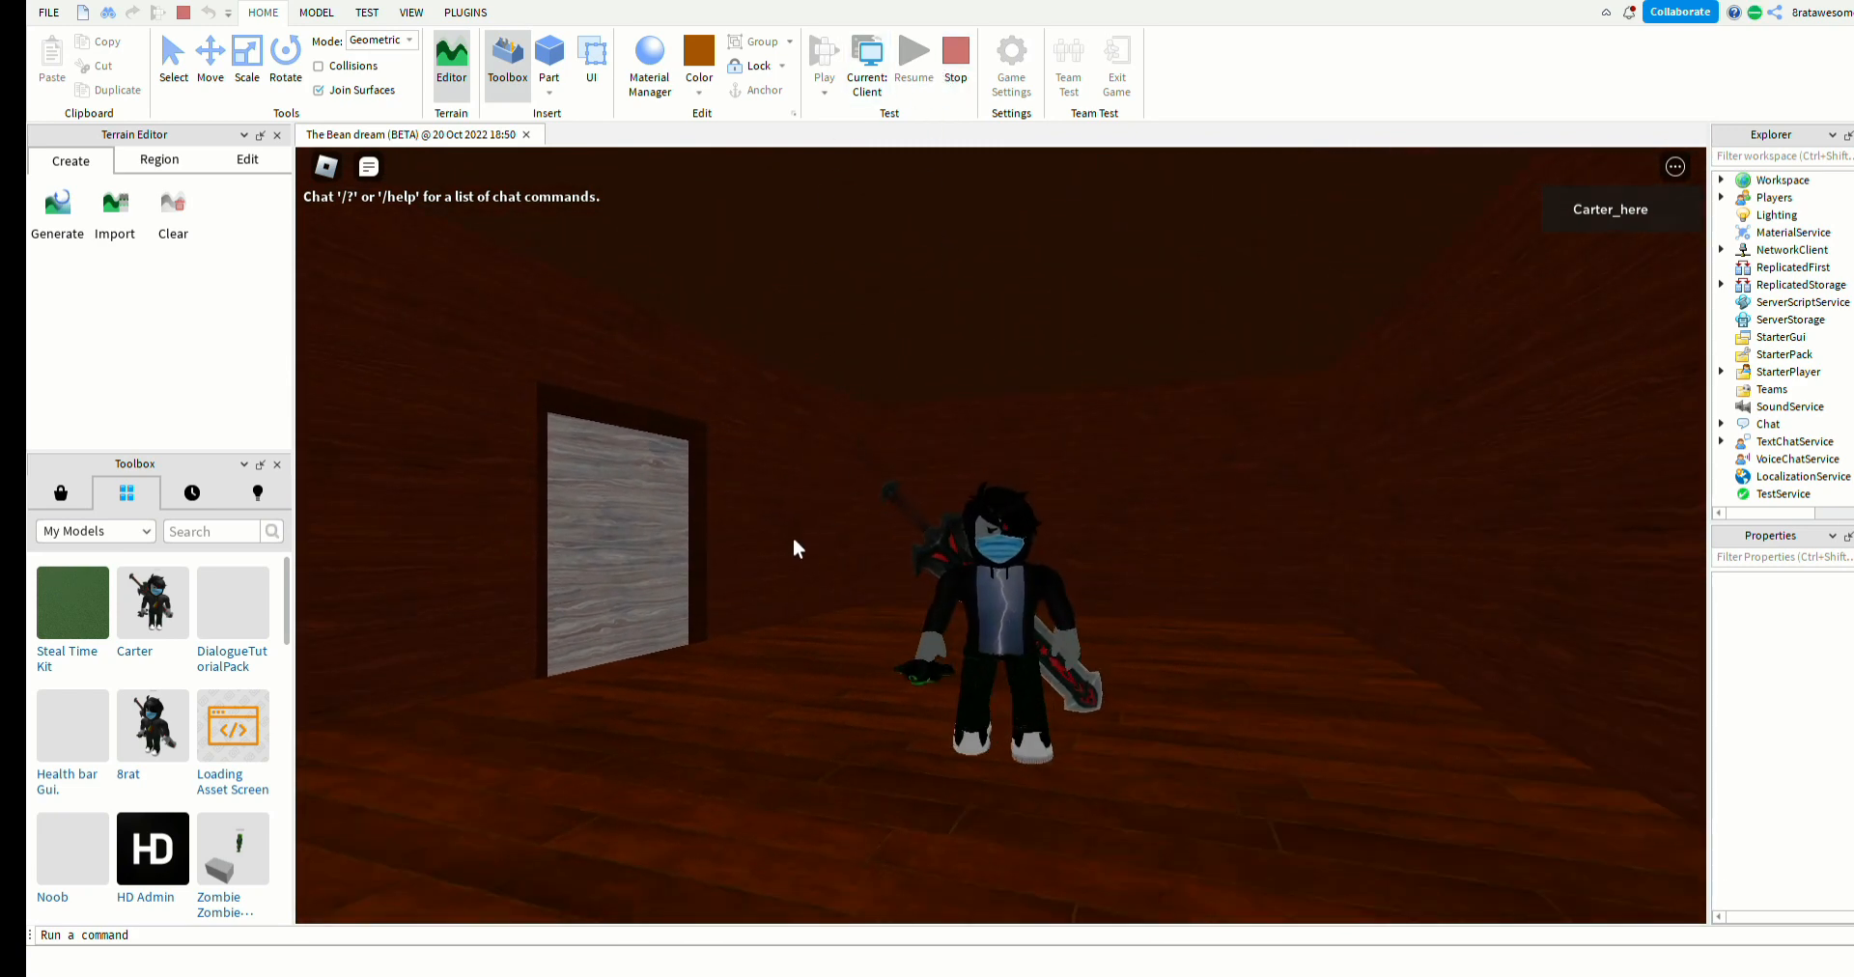